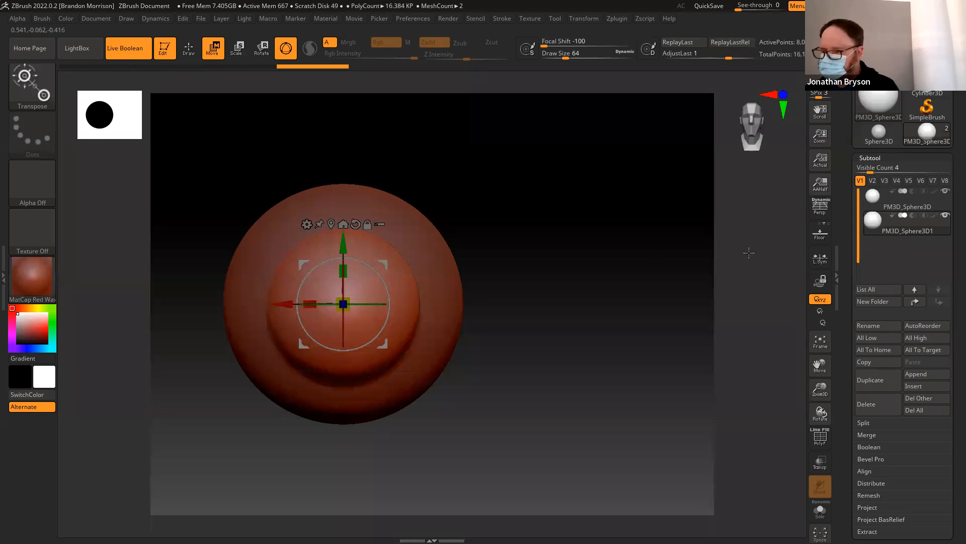
Set the smaller sphere's subtool to subtraction and mark the larger sphere's subtool as the start of the boolean group
click(878, 197)
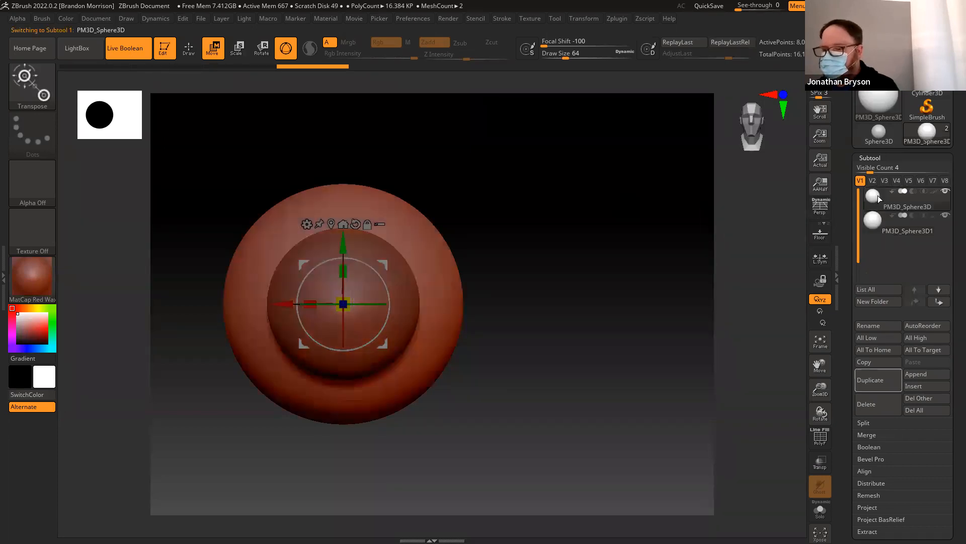
drag(509, 181, 709, 311)
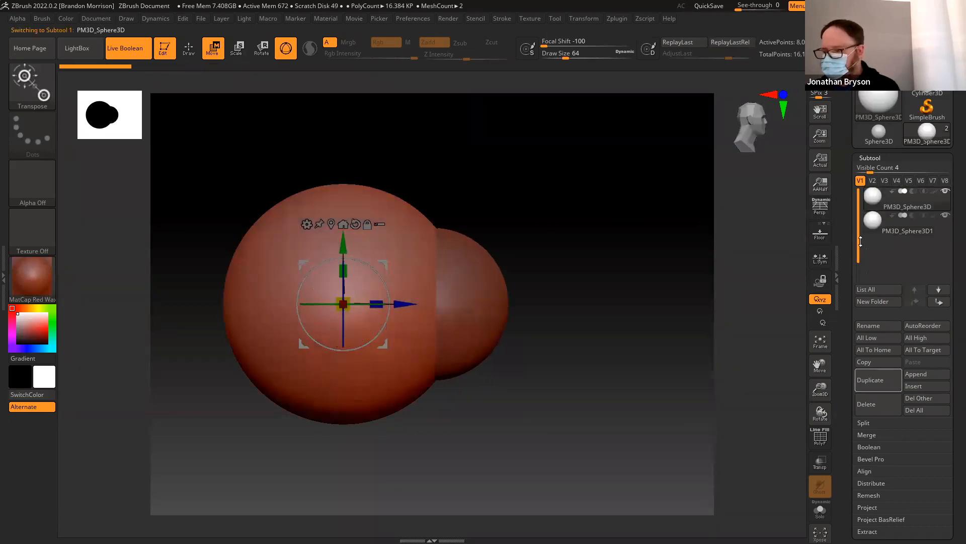
click(877, 225)
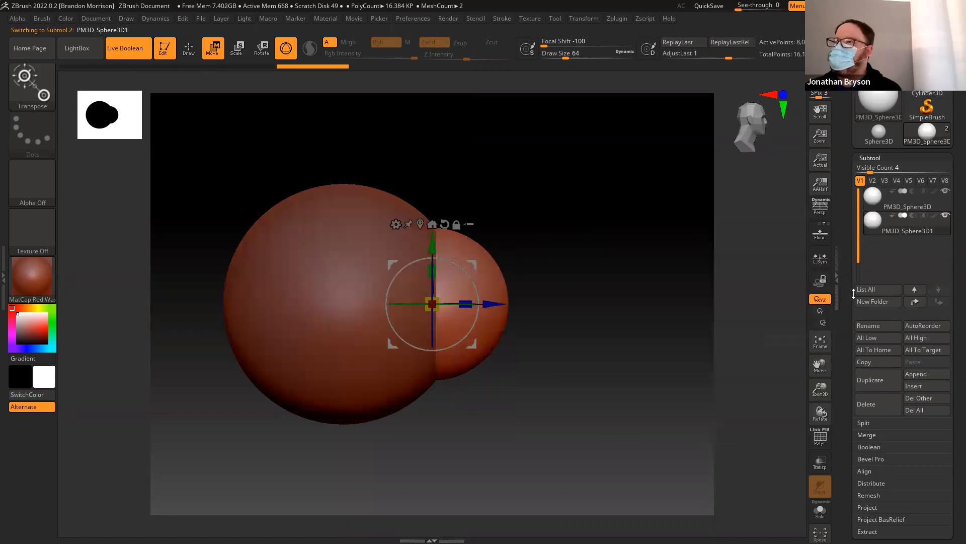
mouse_move(874, 222)
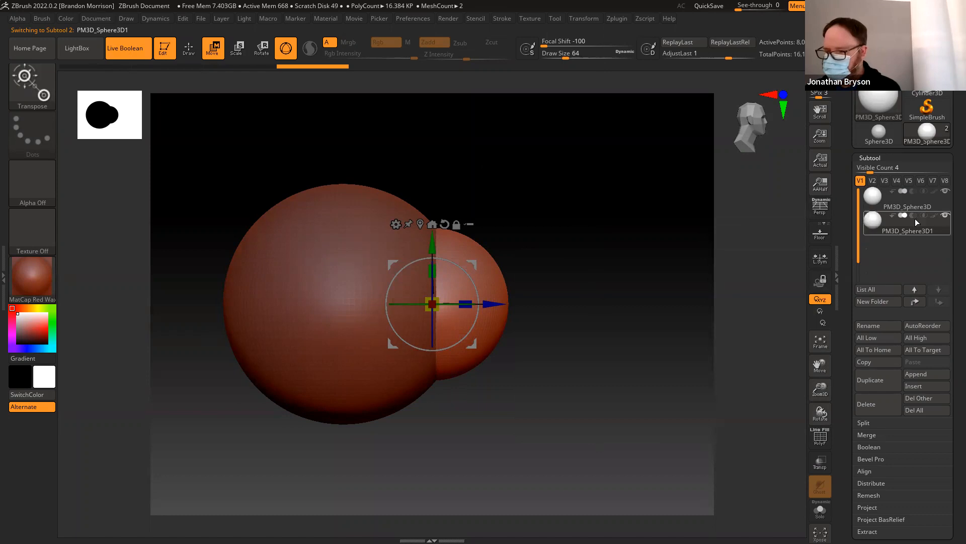
click(913, 216)
drag(548, 267, 626, 300)
drag(453, 208, 438, 202)
drag(637, 252, 649, 241)
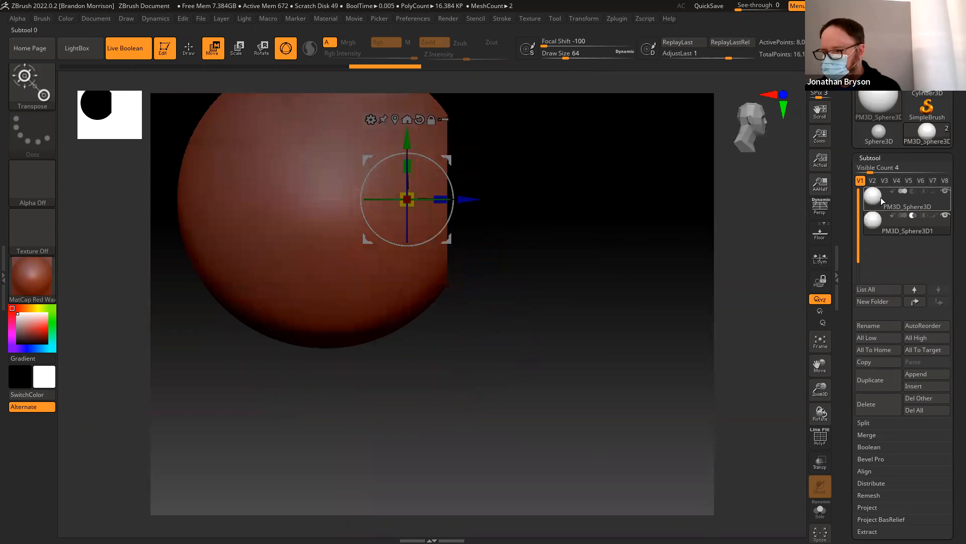
drag(654, 287, 669, 221)
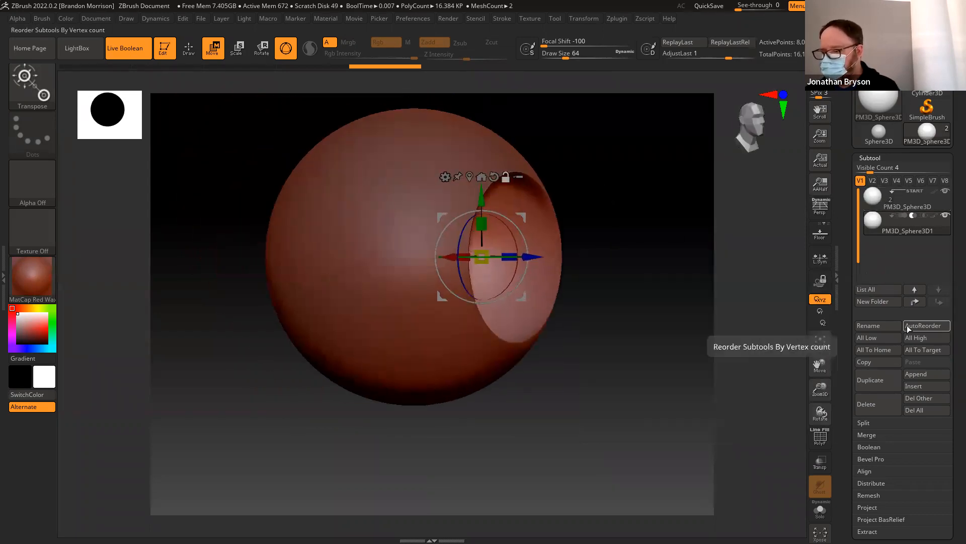
Generate a boolean mesh from the two sphere subtools and open the resulting UMesh tool to check the cut
click(865, 443)
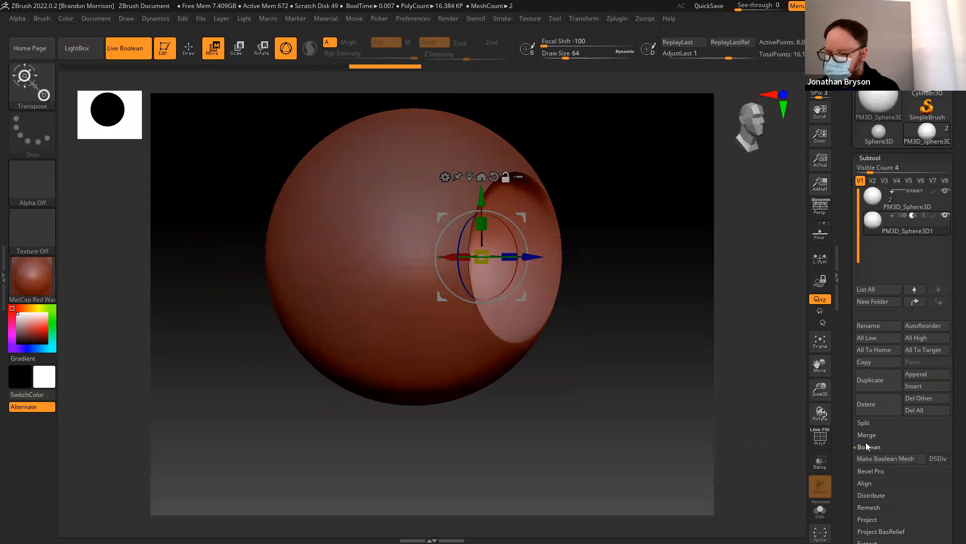
click(869, 457)
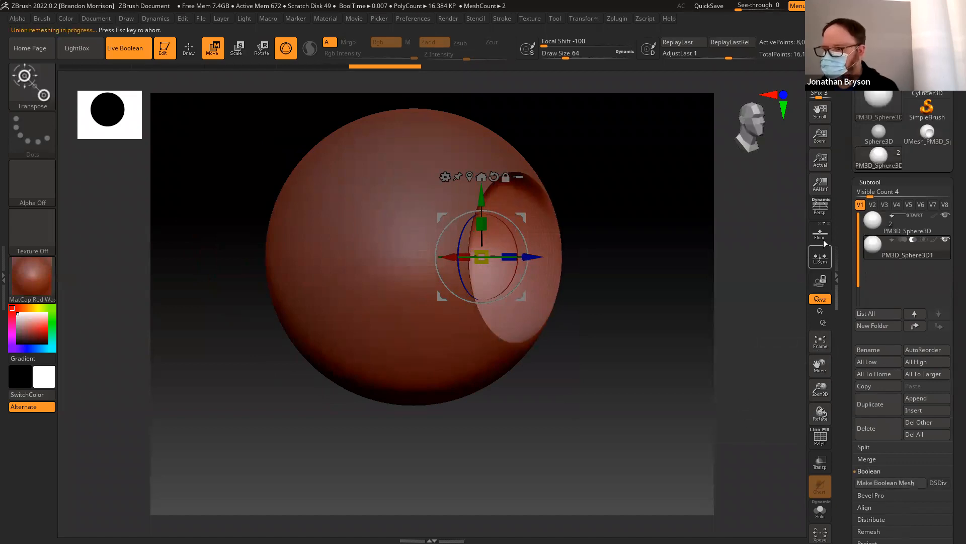
drag(632, 319, 583, 282)
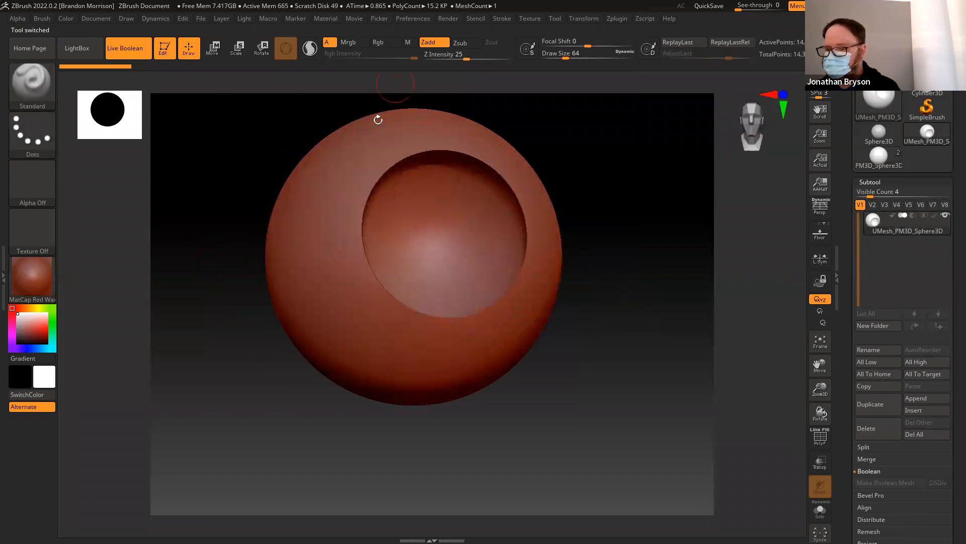
Append the UMesh boolean result to the original two-sphere tool and hide both source spheres
click(890, 167)
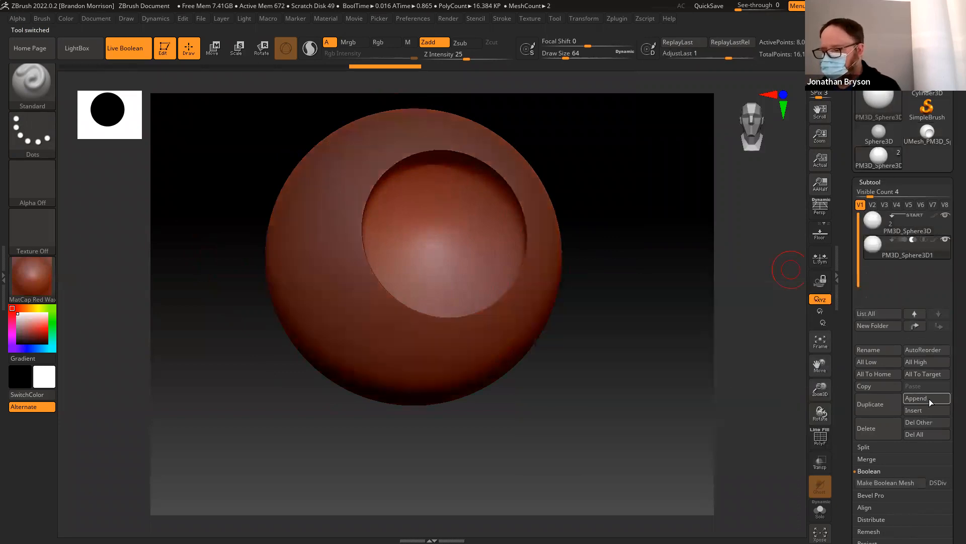
click(929, 398)
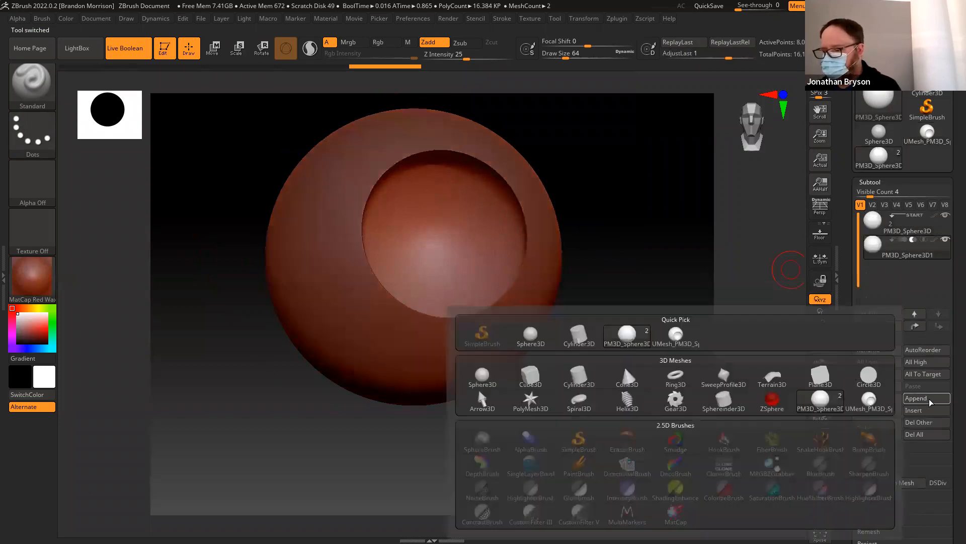
click(663, 341)
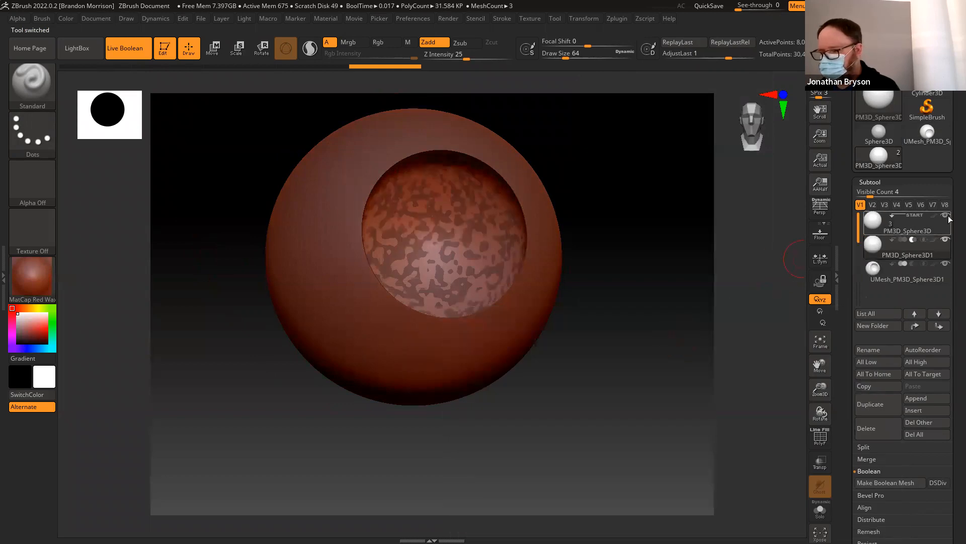
click(950, 218)
click(945, 241)
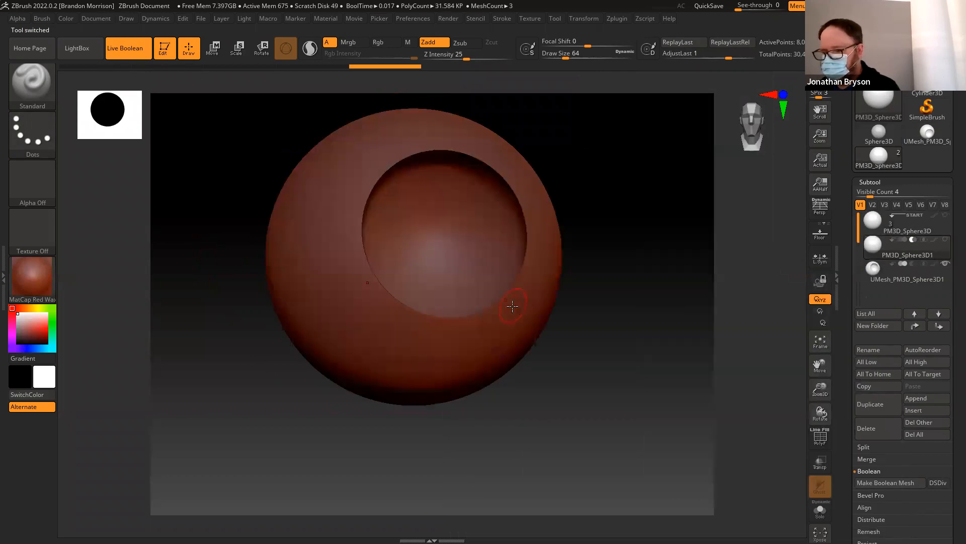
drag(620, 306, 624, 285)
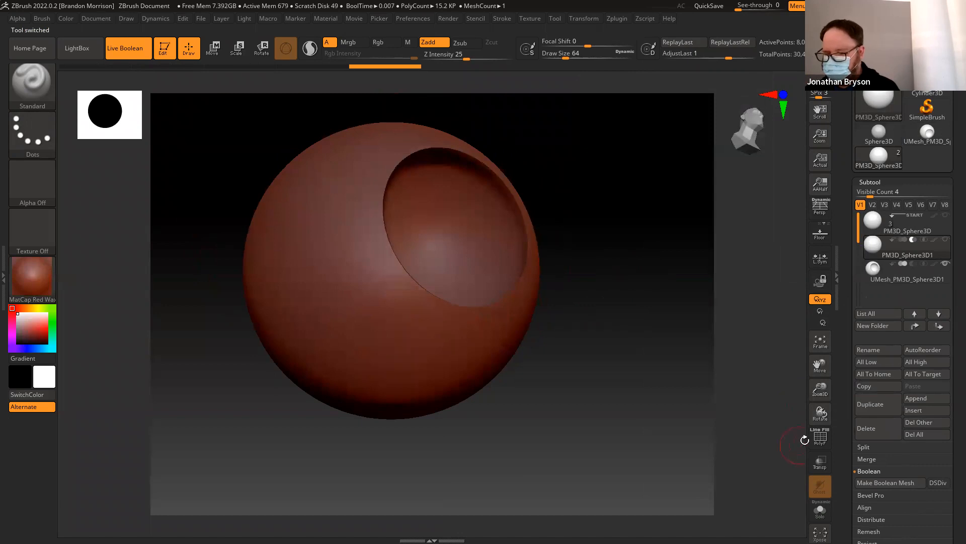
Show the polyframe and examine the boolean mesh's topology around the cut, comparing it with the two source sphere subtools
click(819, 444)
alt+drag(658, 267, 760, 323)
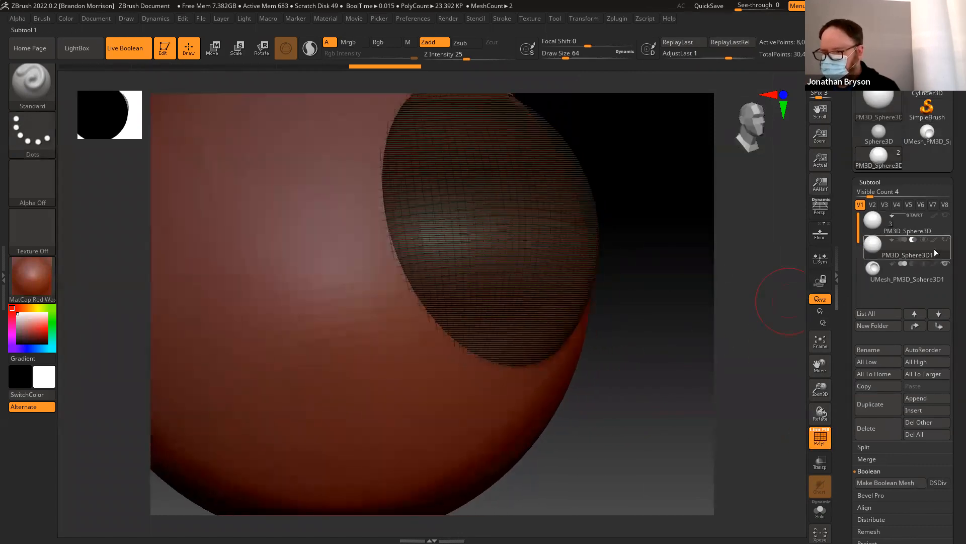
click(907, 276)
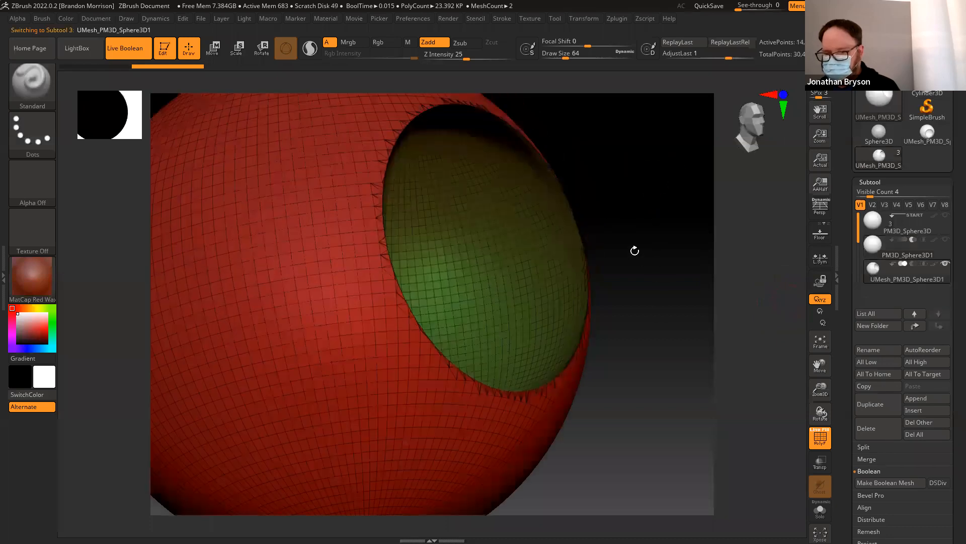
drag(609, 186, 575, 365)
drag(682, 214, 669, 195)
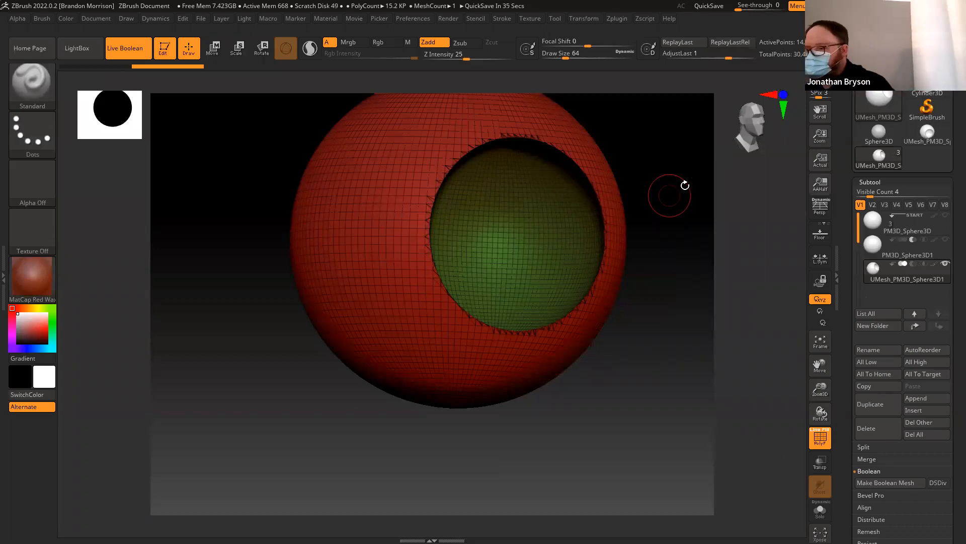
click(874, 226)
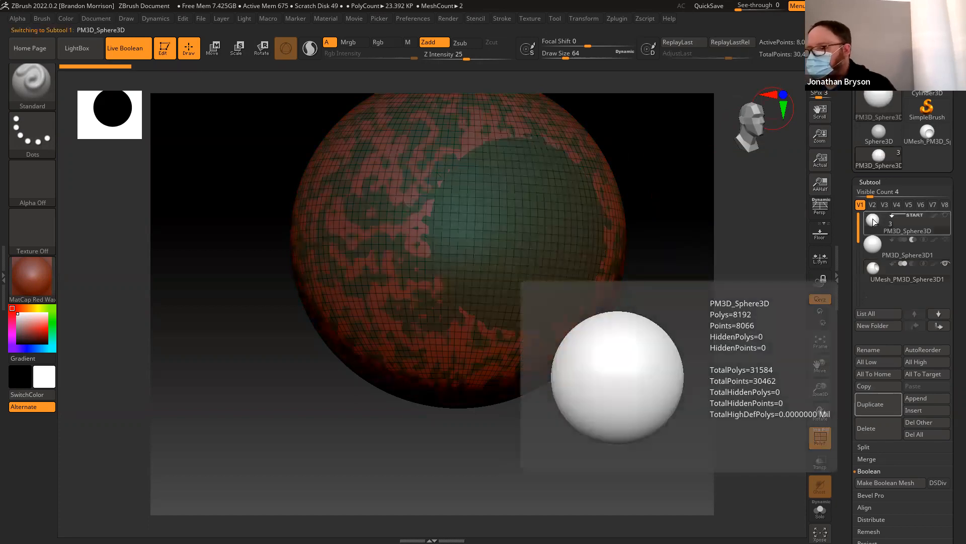
click(867, 251)
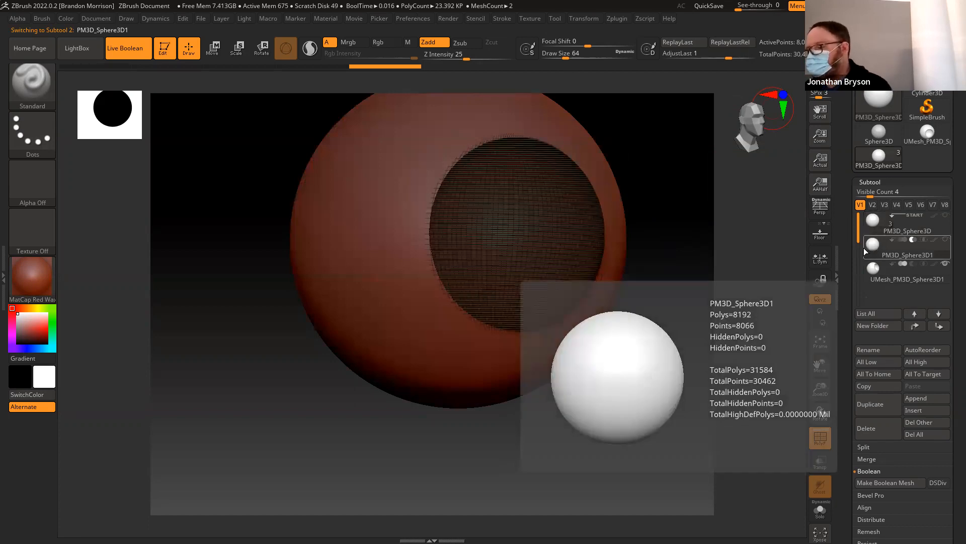
click(879, 269)
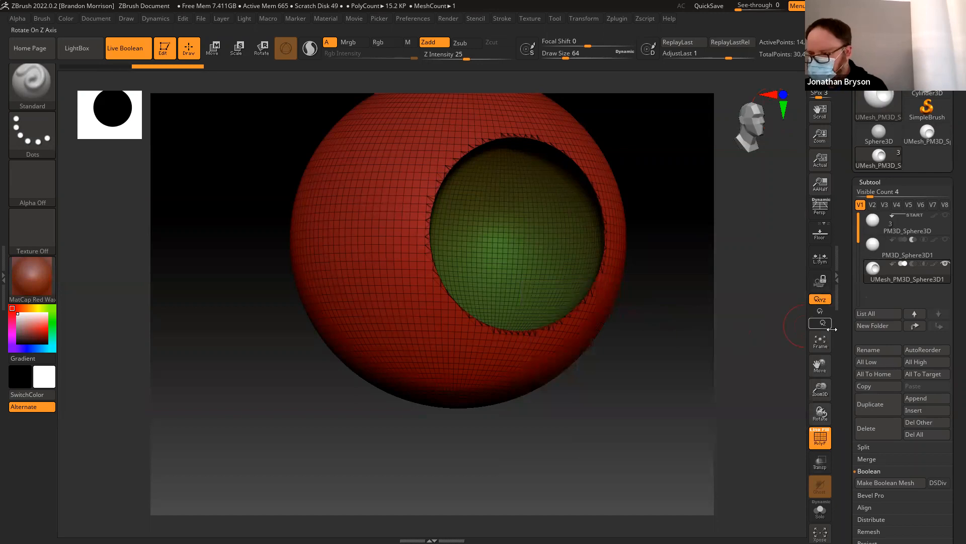
Append a Sphere3D, scale it to about half the boolean sphere's diameter, and place it overlapping the side of that sphere
click(917, 399)
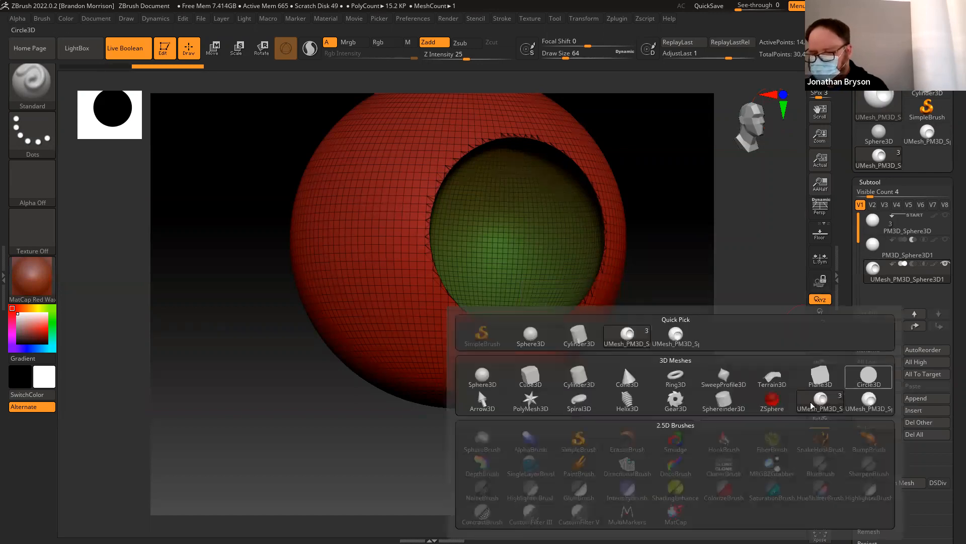
click(482, 377)
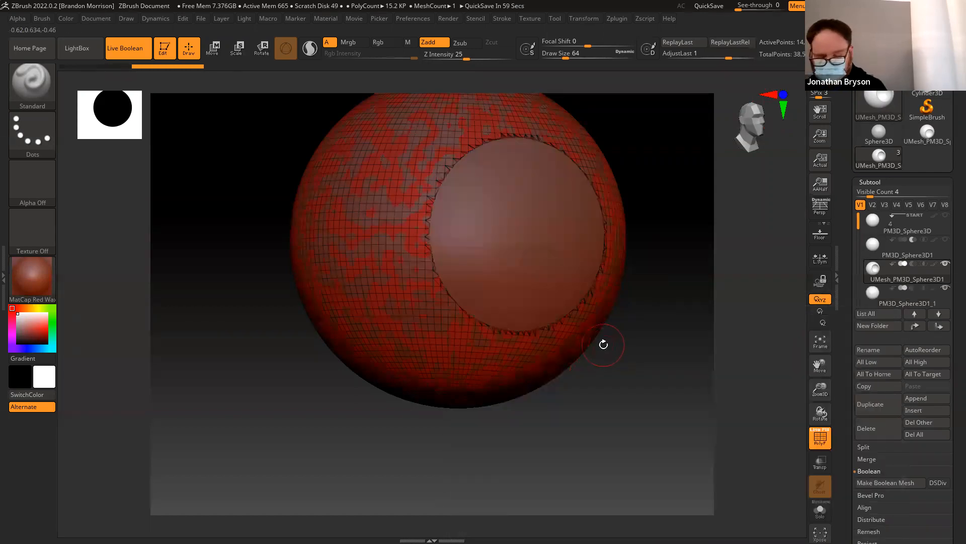
key(w)
shift+drag(643, 343, 653, 345)
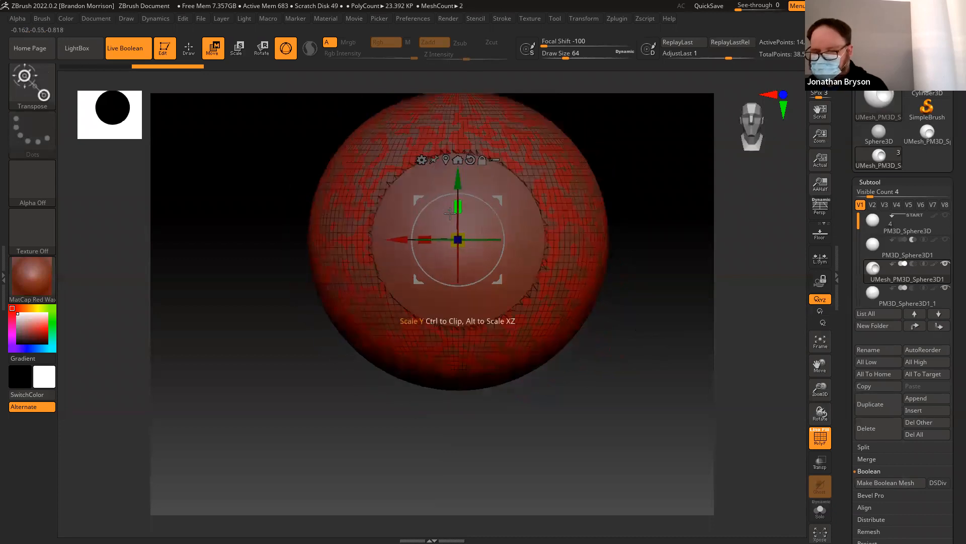
drag(387, 244, 630, 243)
drag(709, 241, 820, 255)
drag(648, 239, 583, 239)
alt+drag(624, 465, 527, 303)
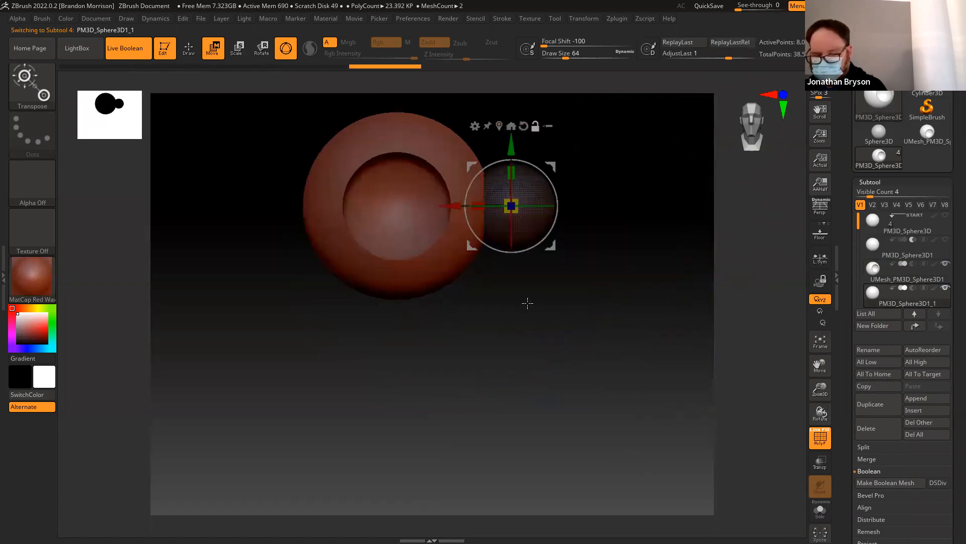
Hide the polyframe and duplicate the small sphere into a curved, descending chain of five overlapping spheres
click(820, 437)
ctrl+drag(471, 166, 491, 379)
drag(621, 270, 647, 251)
ctrl+drag(648, 196, 666, 261)
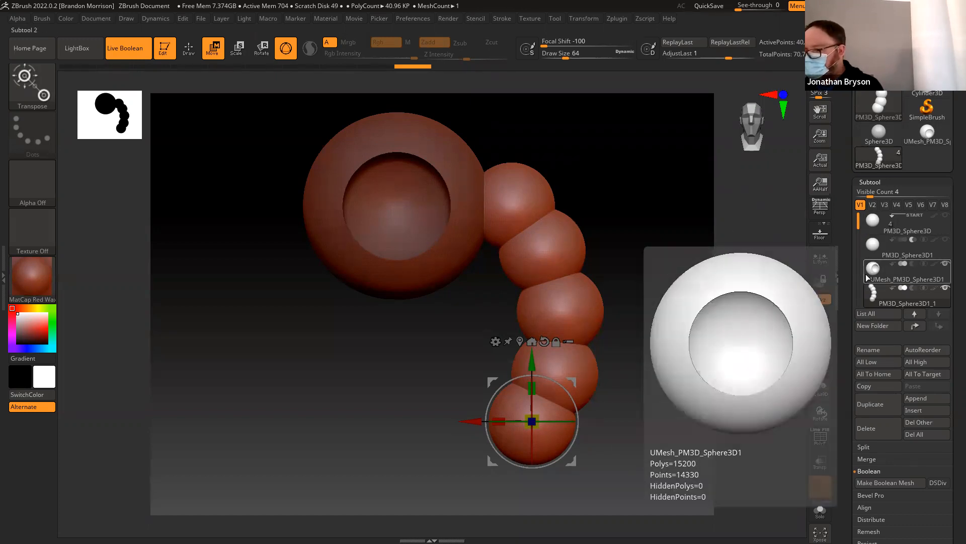
Merge the UMesh_PM3D_Sphere3D1 subtool down with the sphere chain subtool below it, accepting the non-undoable operation
click(869, 274)
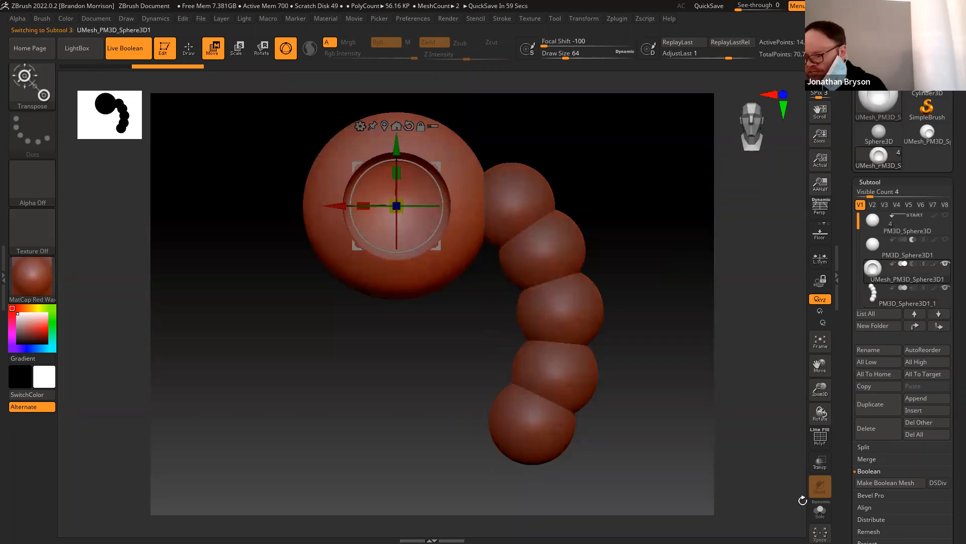
drag(846, 498, 854, 426)
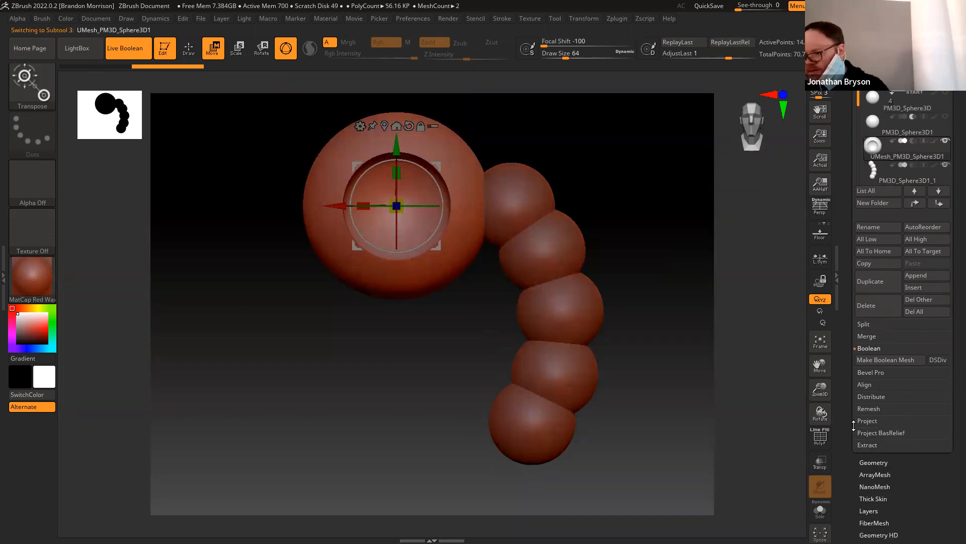
click(871, 336)
click(875, 348)
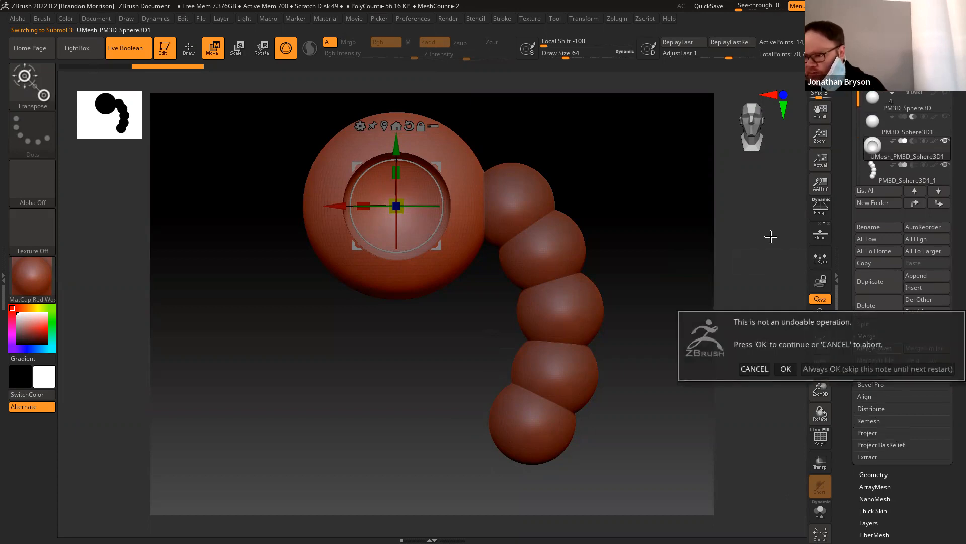
click(785, 369)
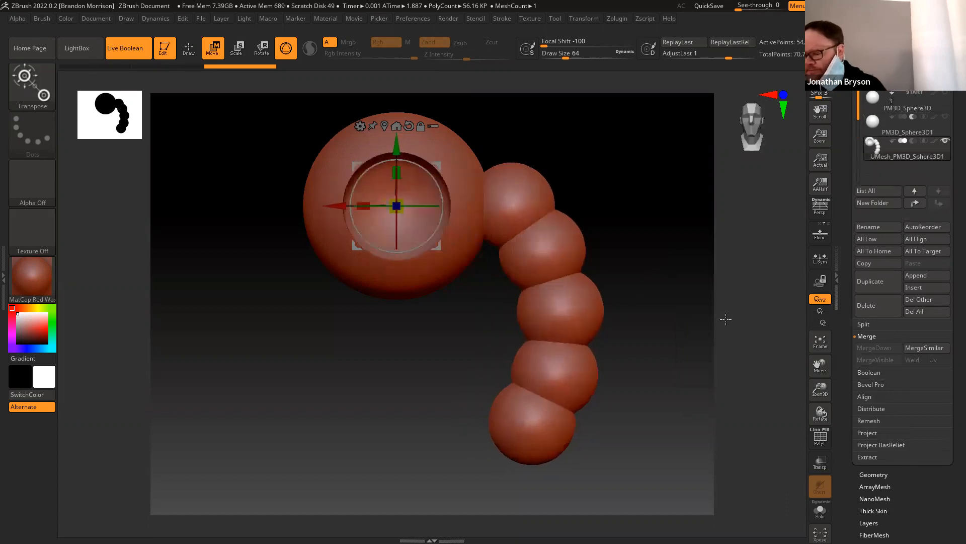
Apply DynaMesh at resolution 128 to the merged sphere and chain mesh
click(875, 474)
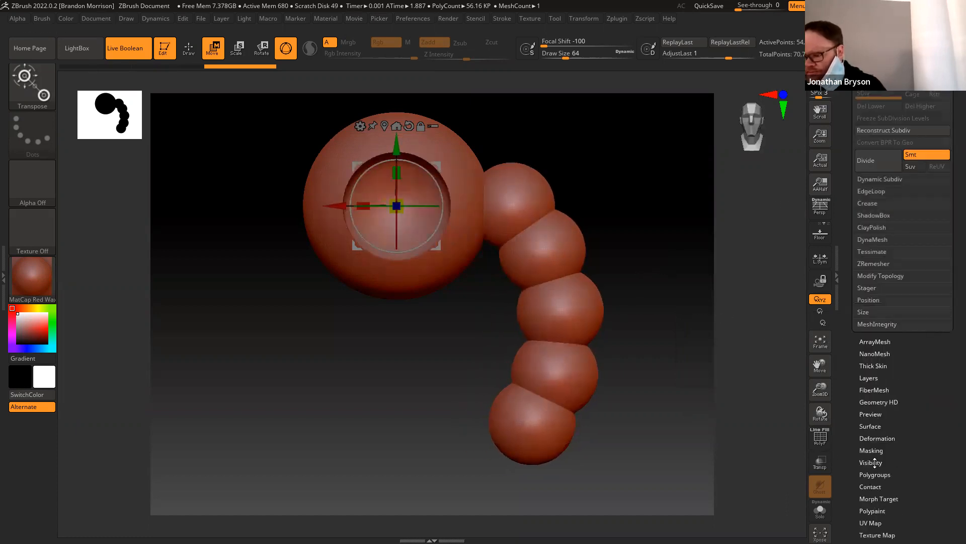
click(867, 241)
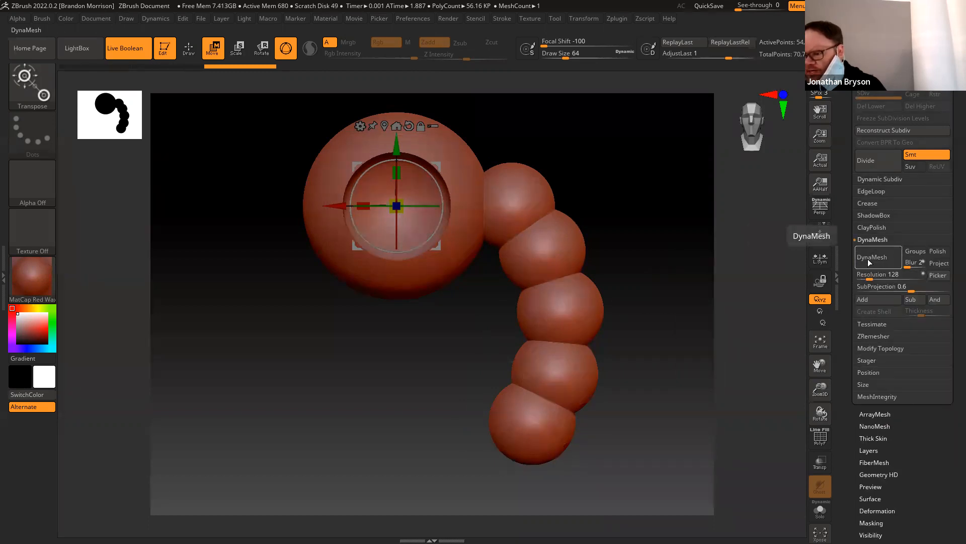
click(868, 259)
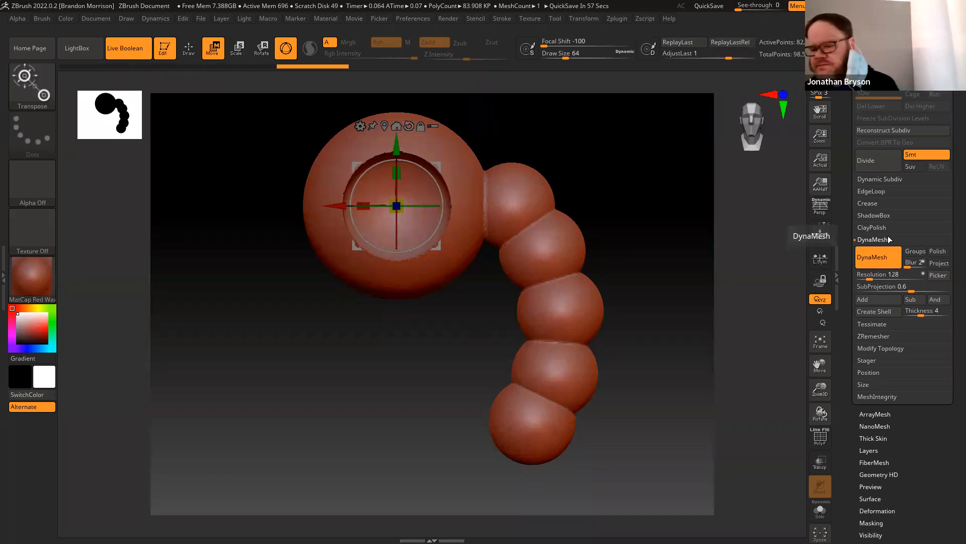
Examine the seams where the spheres meet and undo the DynaMesh operation
alt+drag(514, 313, 643, 317)
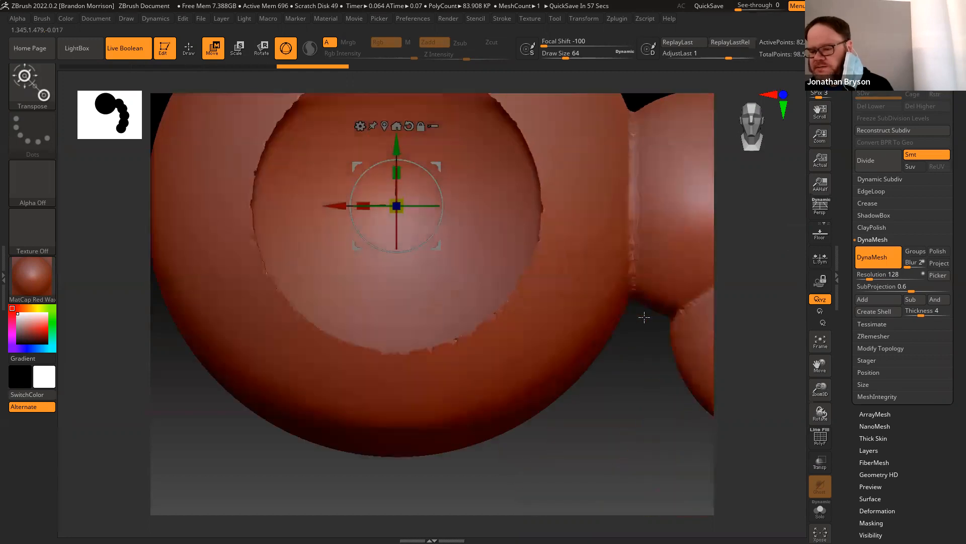
alt+drag(621, 403, 460, 461)
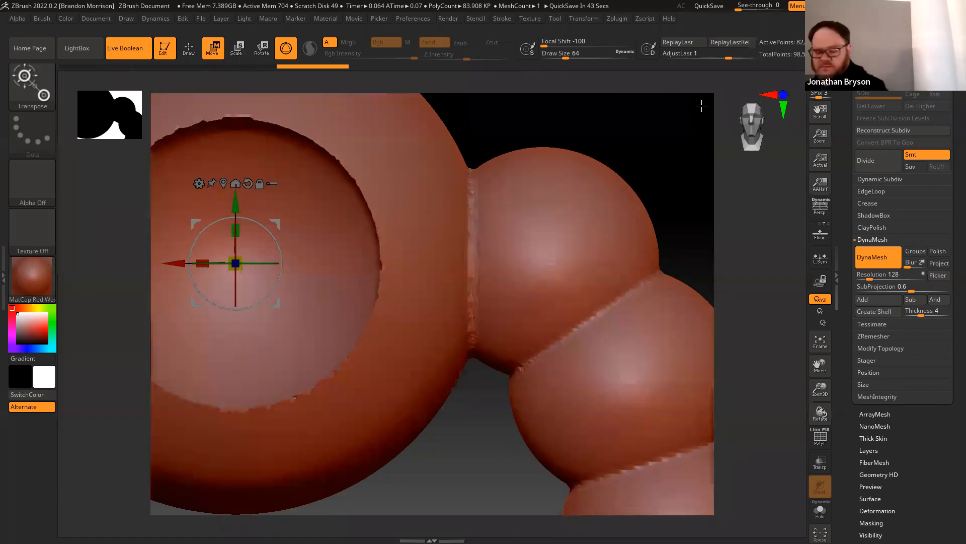
ctrl+drag(701, 106, 701, 107)
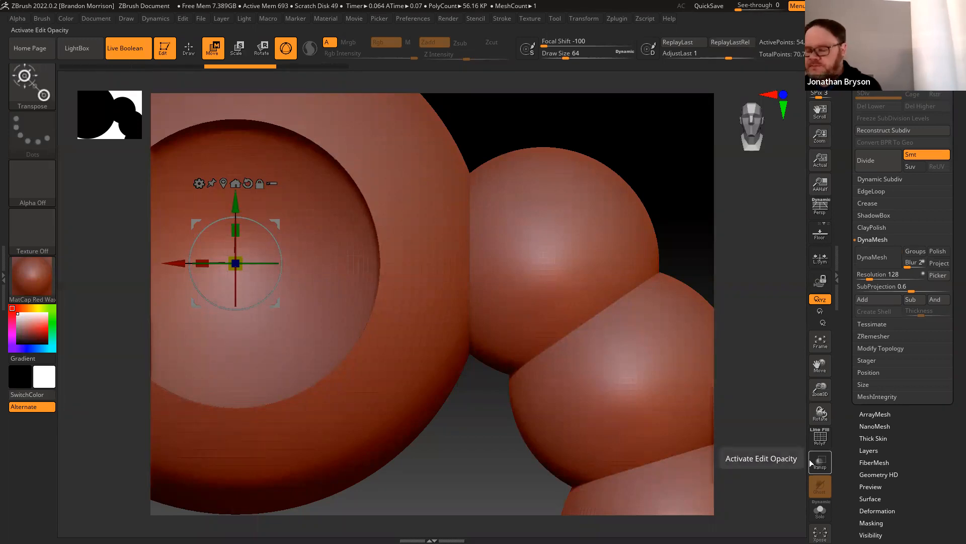
Show the polyframe, mask the large hollowed sphere so only the chain stays editable, and clear the mask again
key(shift+f)
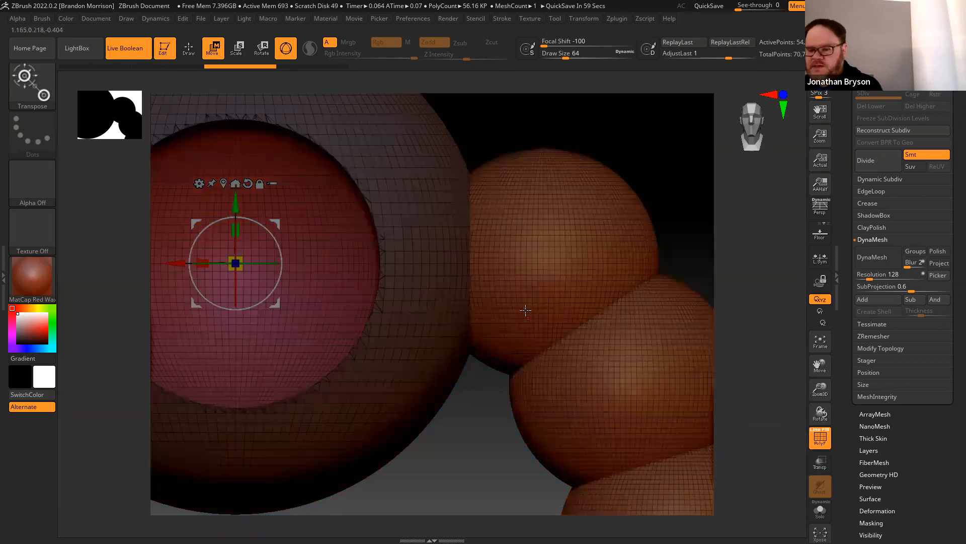
drag(505, 117, 604, 191)
drag(674, 223, 531, 231)
alt+drag(533, 166, 580, 216)
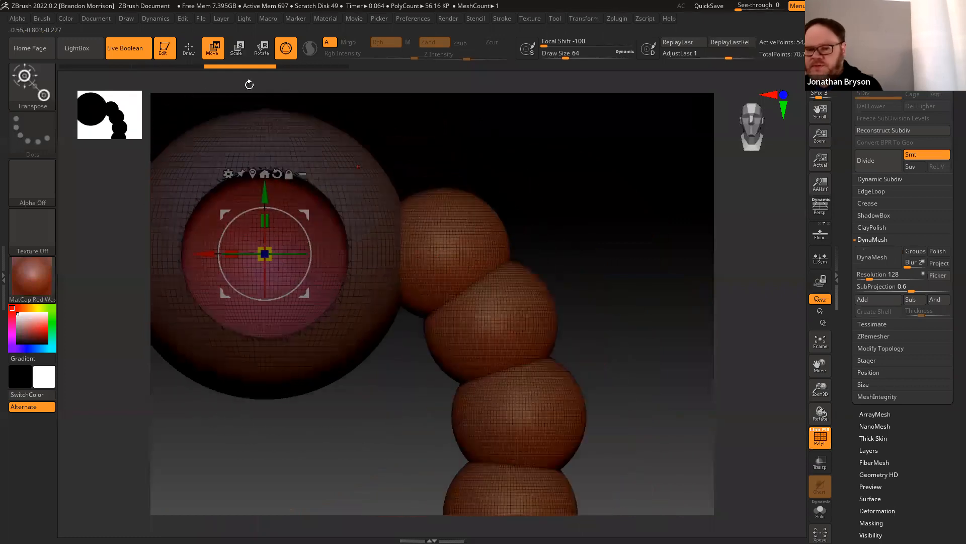
click(442, 260)
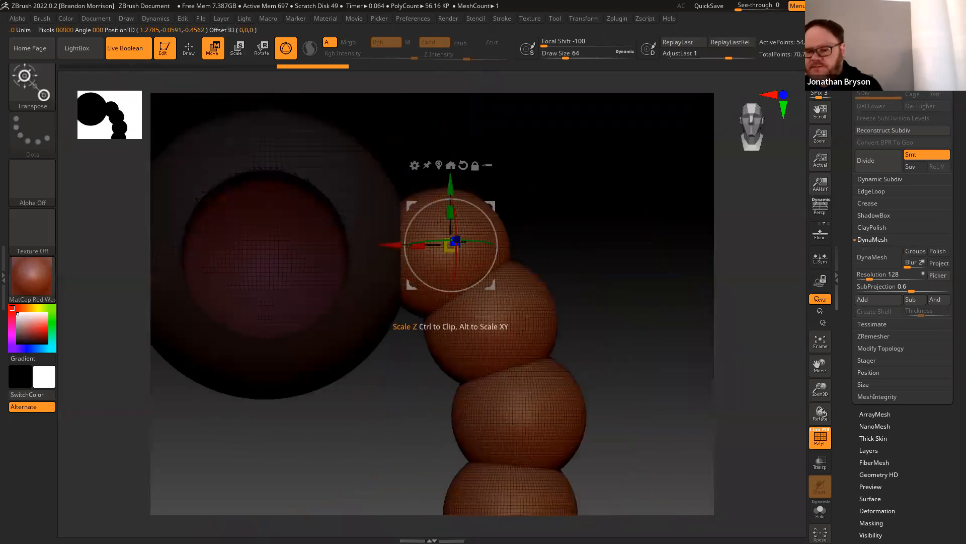
drag(447, 202, 400, 204)
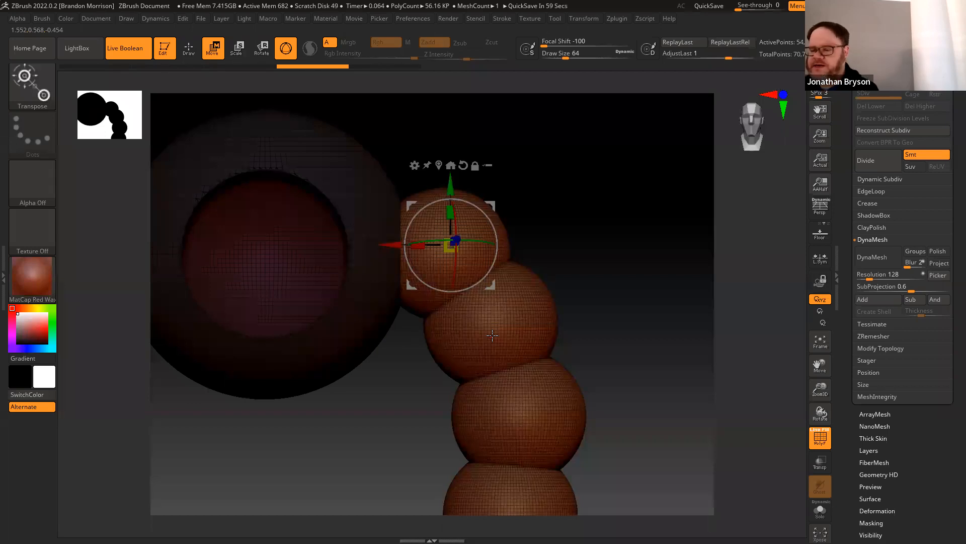
ctrl+drag(593, 313, 643, 214)
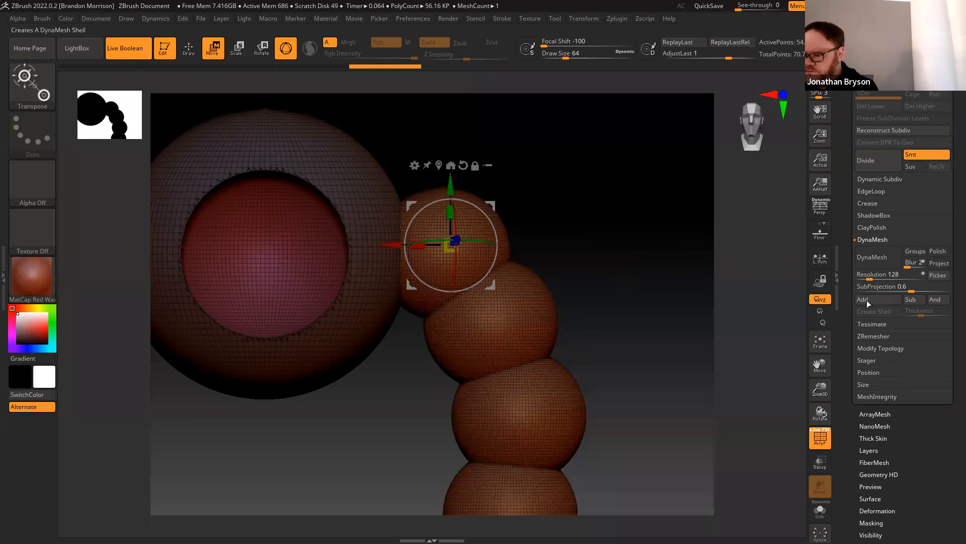
Apply DynaMesh at resolution 128, mask the large sphere, pull the chain away from it and undo that move
click(860, 258)
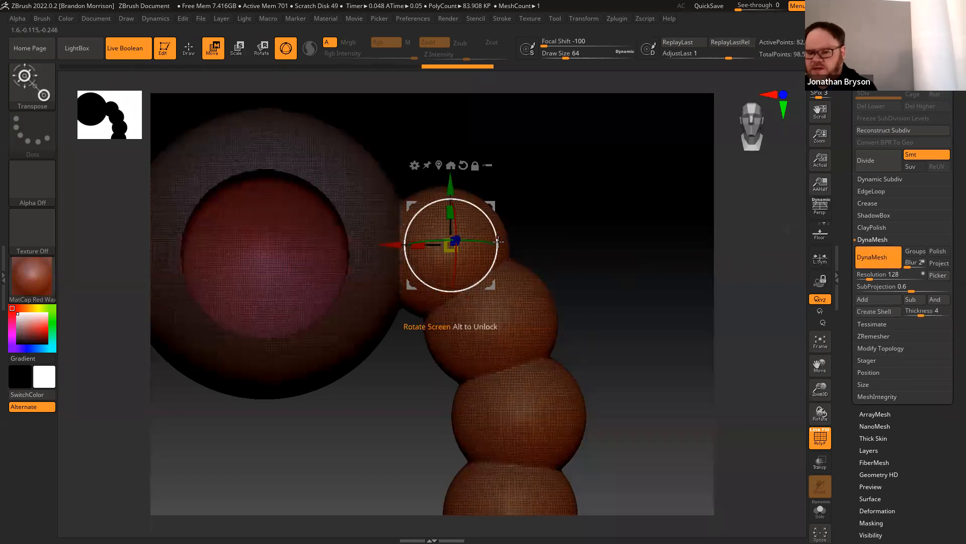
click(520, 307)
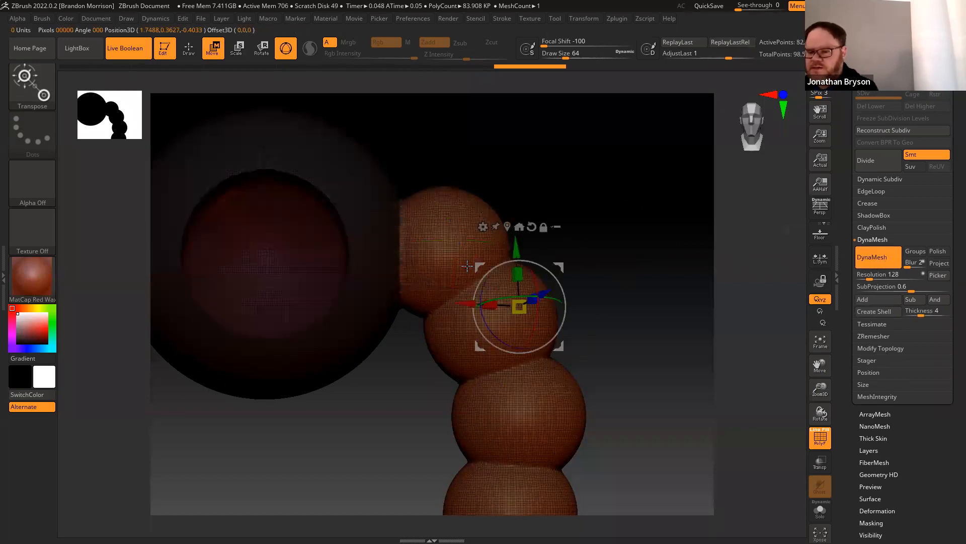
drag(478, 265, 558, 262)
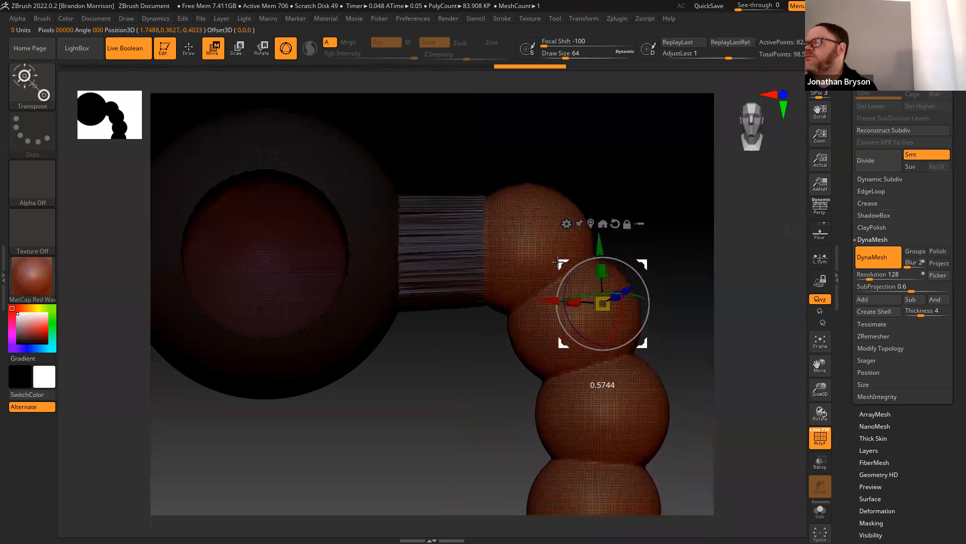
key(ctrl+z)
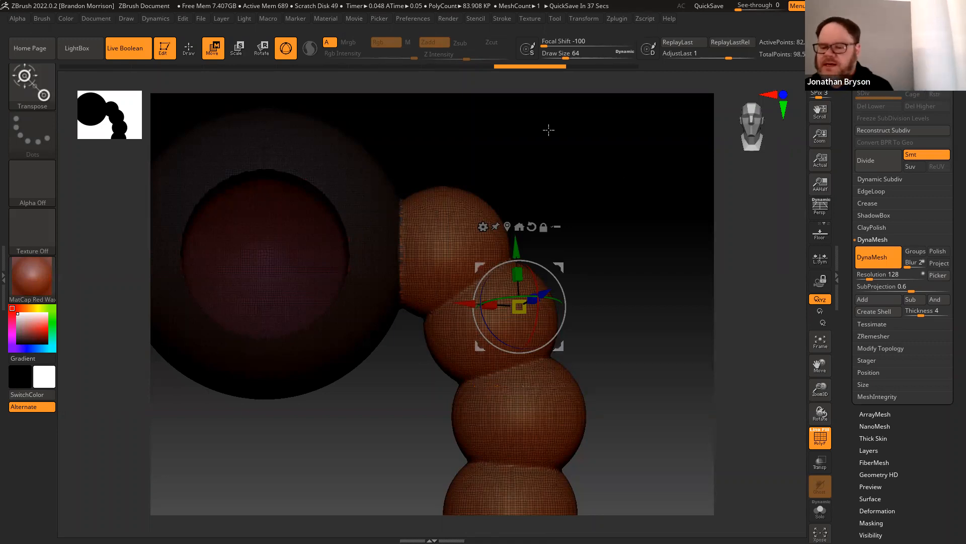
Hide the polyframe, inspect the rim of the hole in the large sphere, and return to the state before DynaMesh
drag(506, 180, 524, 225)
click(820, 437)
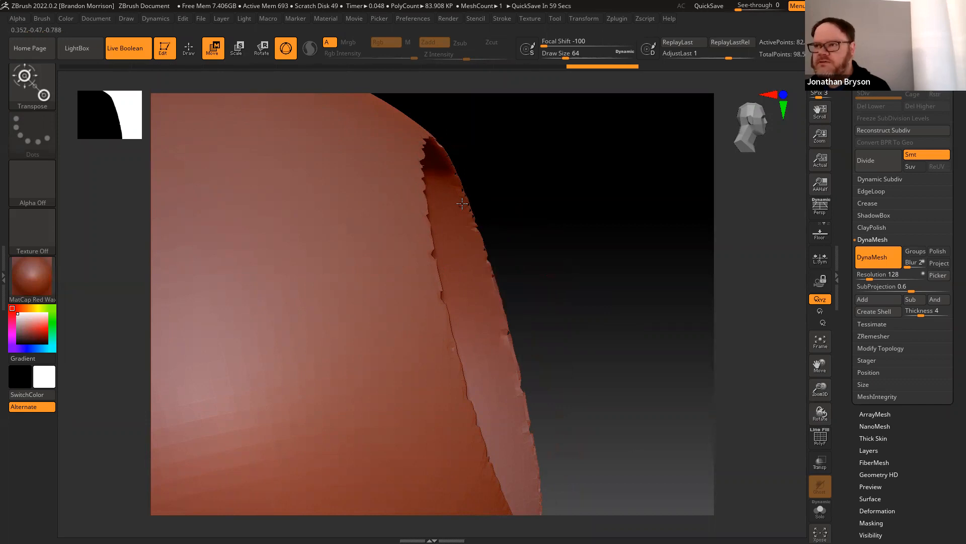
key(ctrl)
ctrl+click(589, 264)
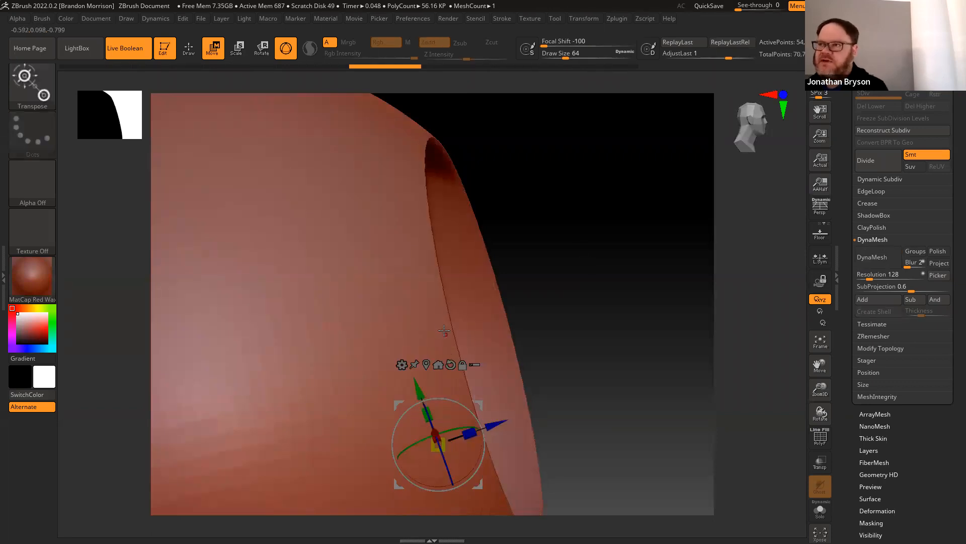
Show the polyframe and remesh the model with ZRemesher at a target polygon count of 5 with Adapt enabled
drag(699, 274, 669, 276)
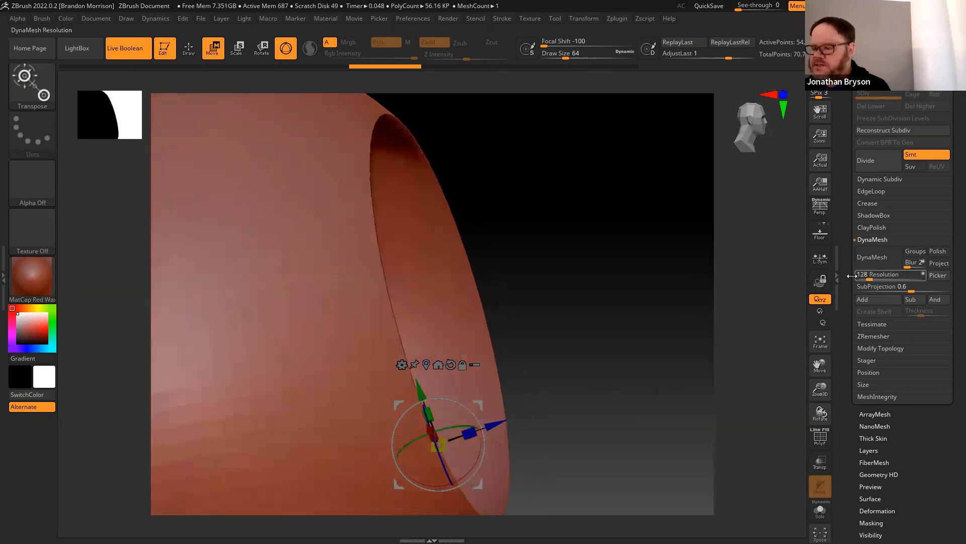
click(874, 336)
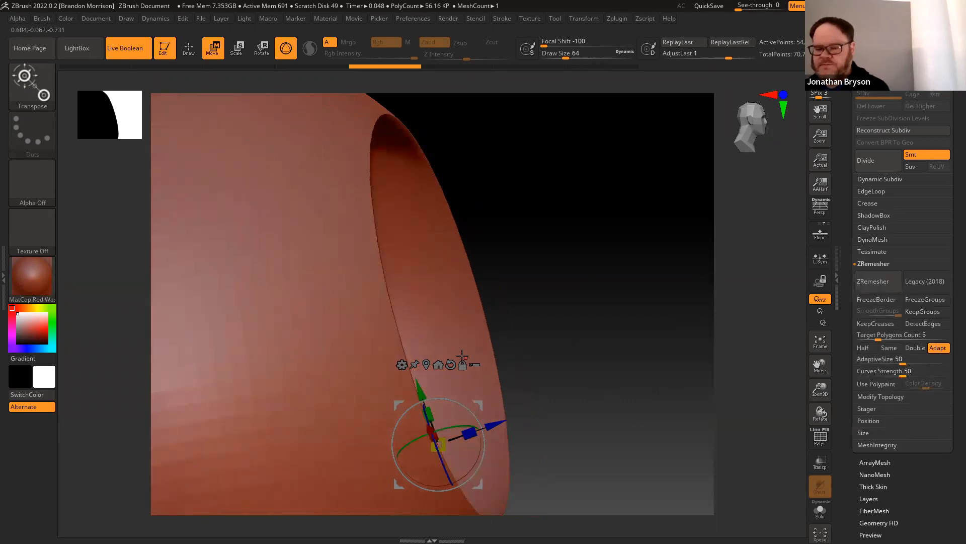
click(820, 436)
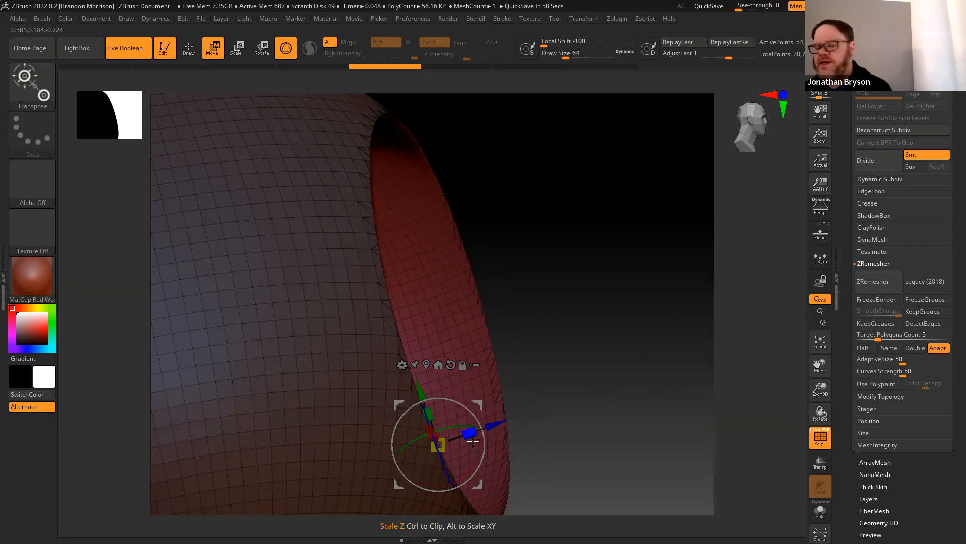
click(880, 282)
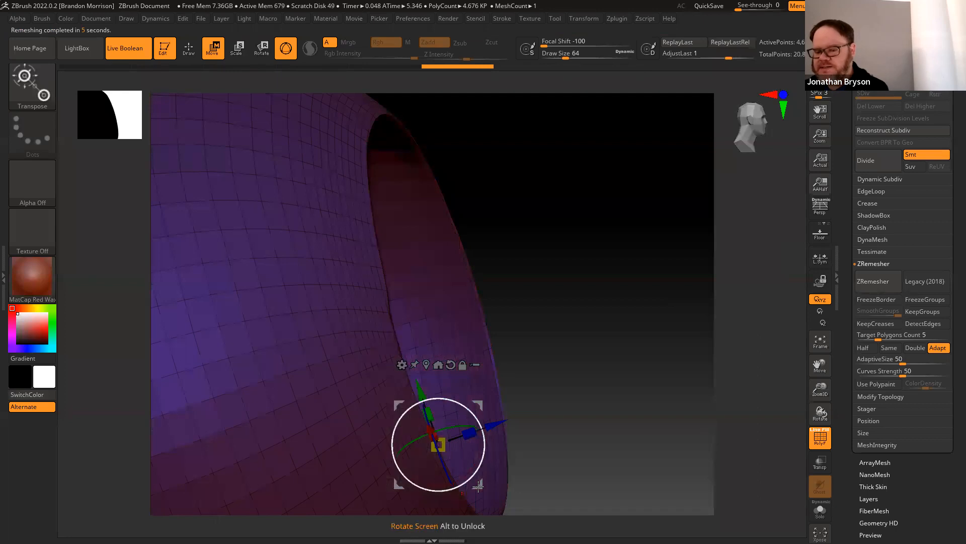
Examine the remeshed topology around the hole's rim and at the seams between the chain spheres, with and without the polyframe
drag(531, 237, 587, 367)
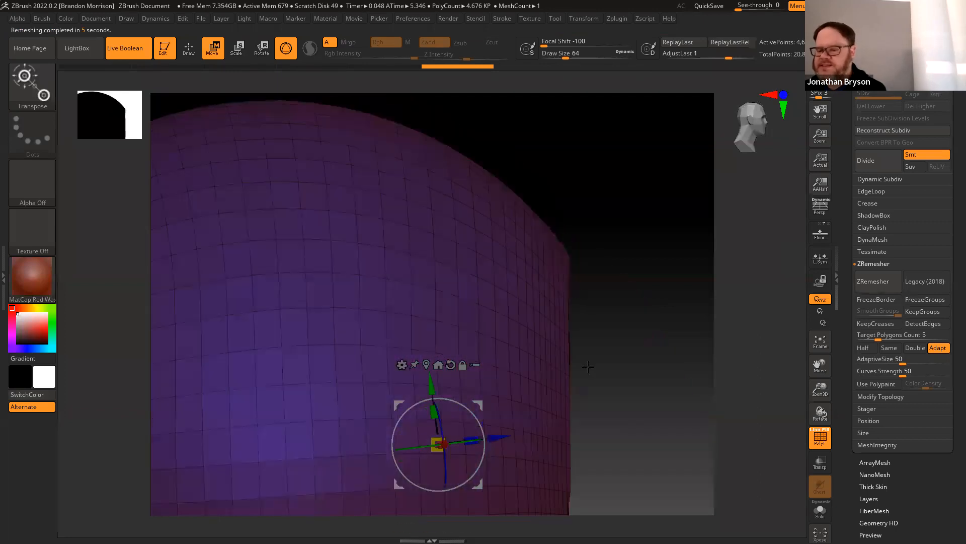
drag(576, 328, 526, 149)
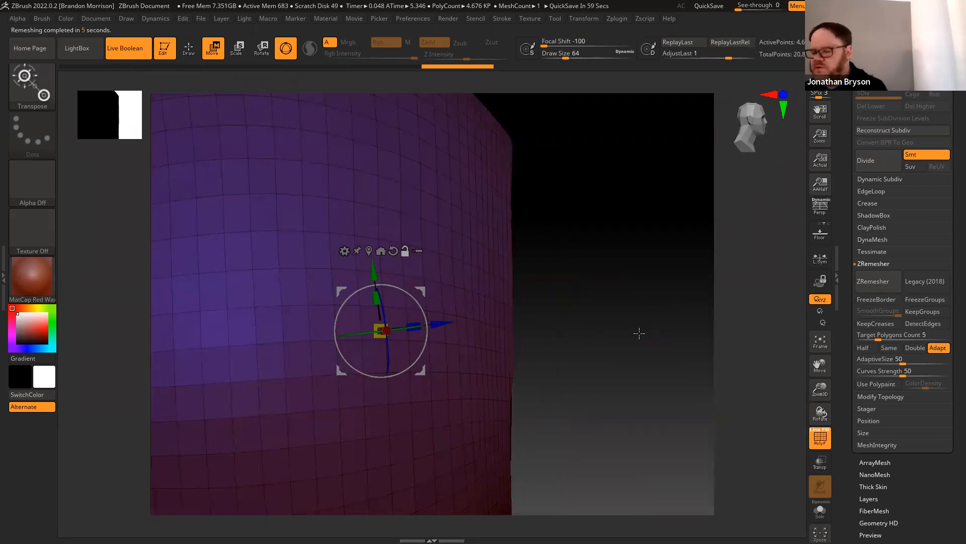
click(820, 438)
drag(560, 287, 415, 150)
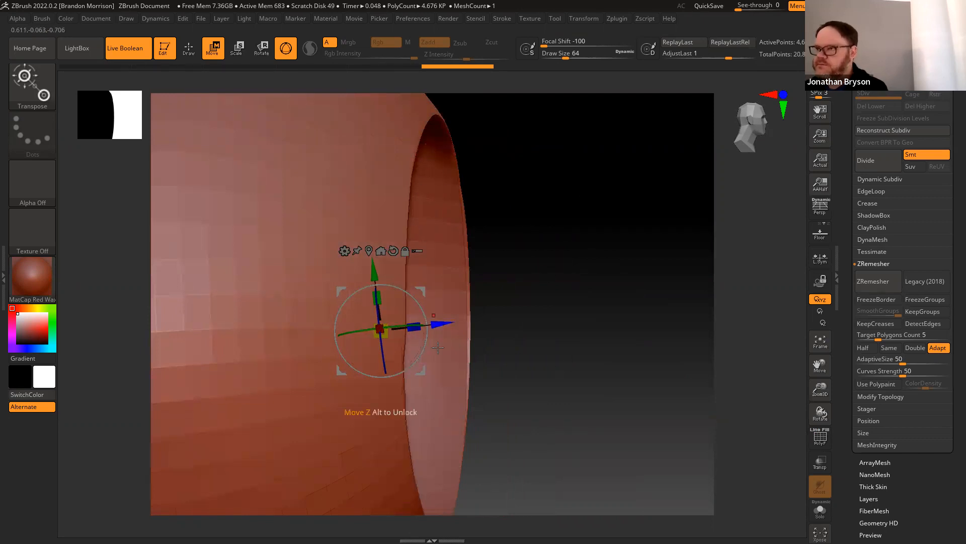
drag(602, 213, 663, 232)
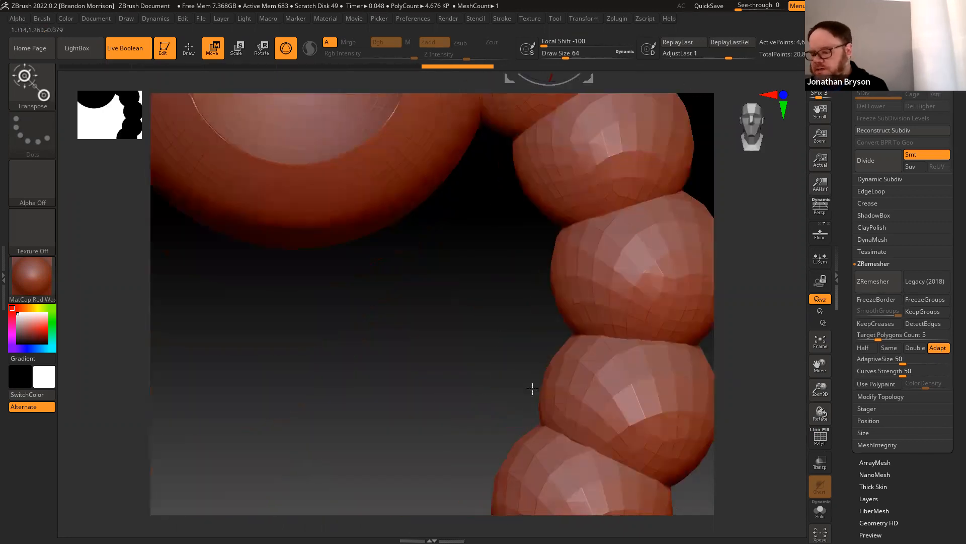
click(821, 437)
alt+drag(491, 212, 429, 453)
alt+drag(459, 100, 451, 196)
alt+drag(516, 118, 597, 151)
alt+drag(752, 409, 617, 314)
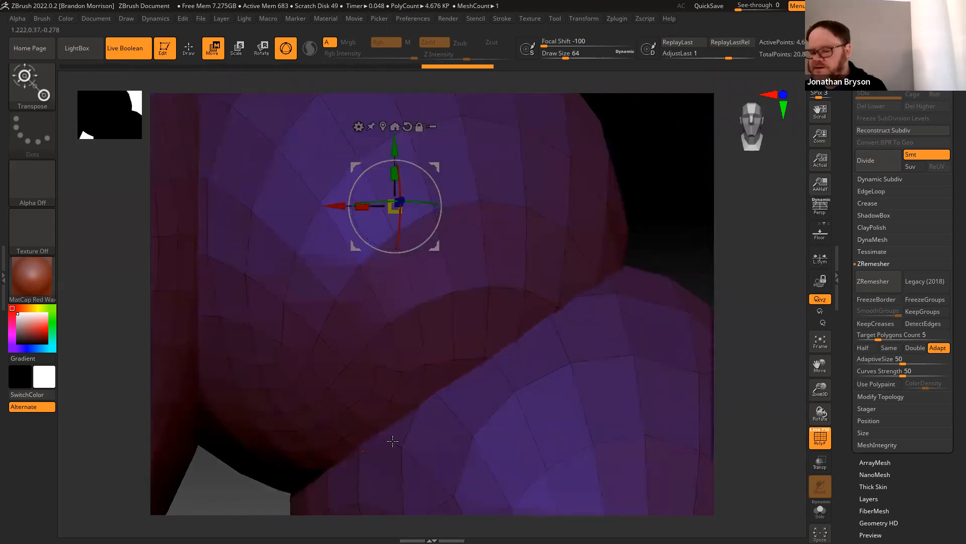
alt+drag(689, 225, 676, 184)
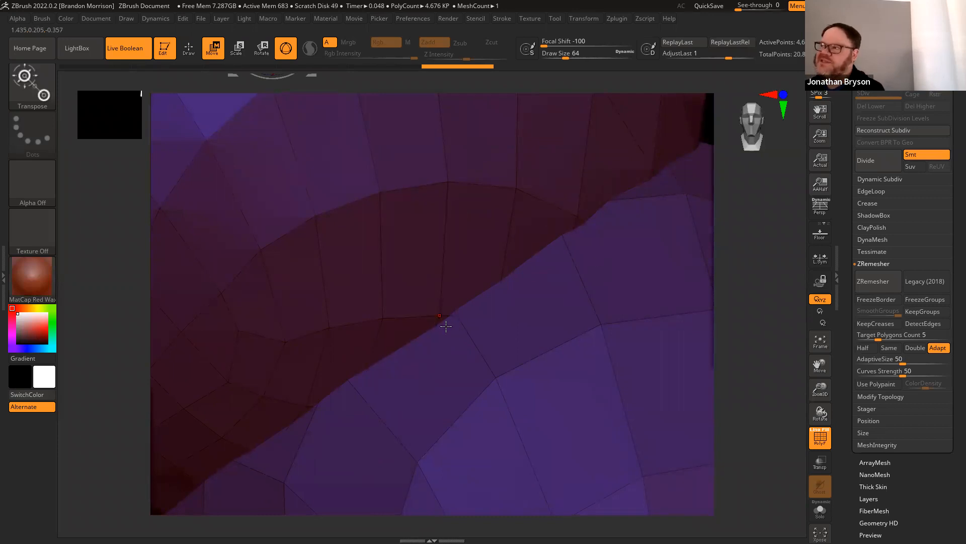
Try to push in the underside of the second chain sphere using the Move Topological brush at a draw size of about 386
click(39, 78)
key(m)
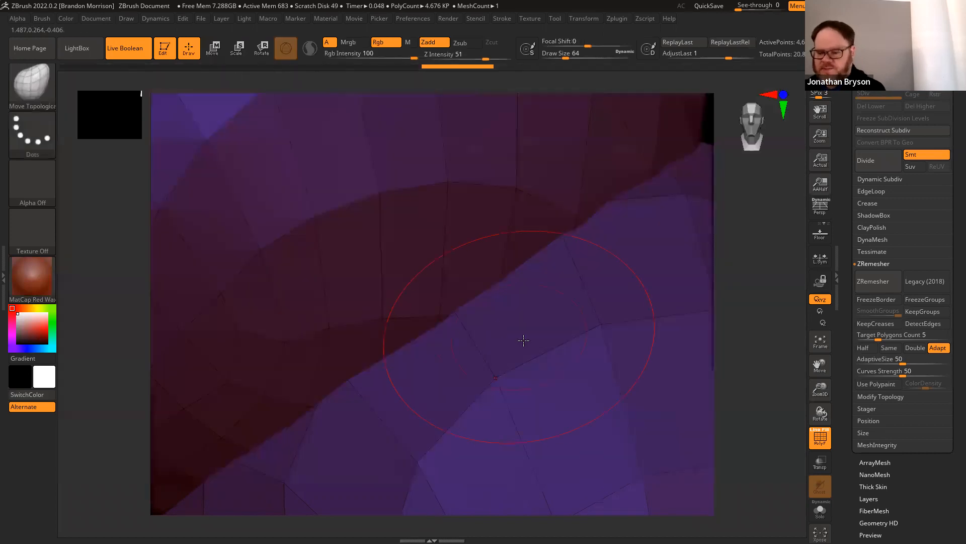
key(t)
alt+drag(731, 315, 522, 294)
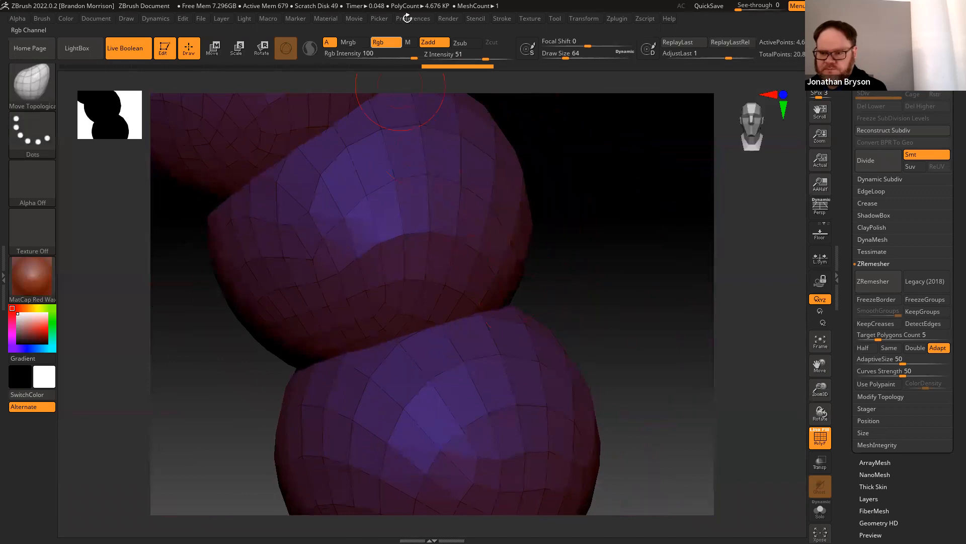
drag(566, 57, 598, 57)
drag(406, 319, 385, 210)
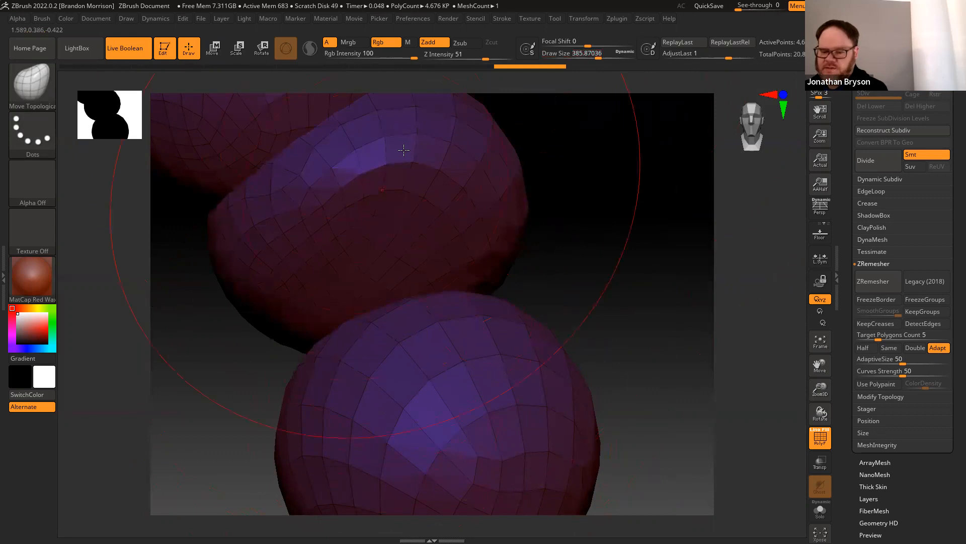
mouse_move(403, 150)
mouse_down()
mouse_move(392, 166)
mouse_move(377, 154)
mouse_up()
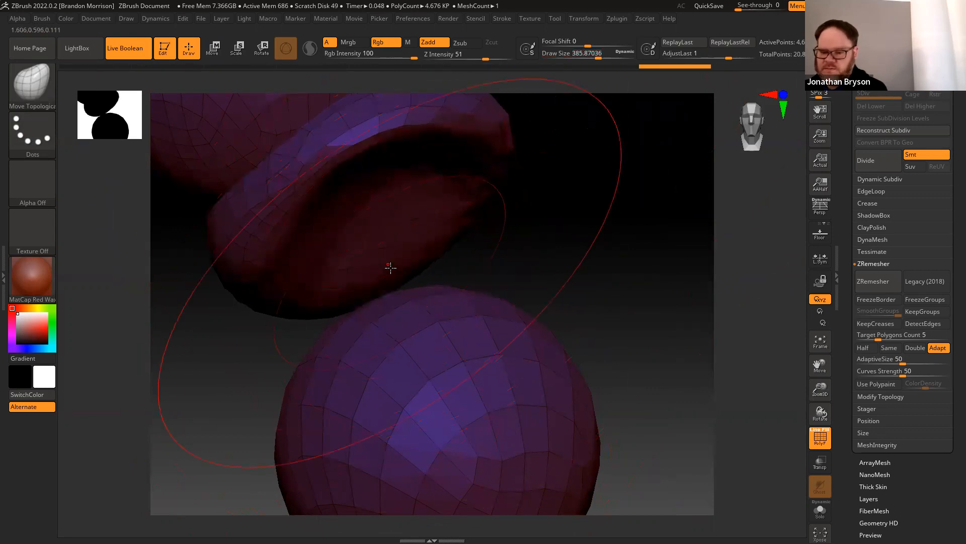
drag(390, 267, 383, 196)
mouse_move(505, 240)
mouse_down()
mouse_move(487, 270)
mouse_move(504, 245)
mouse_up()
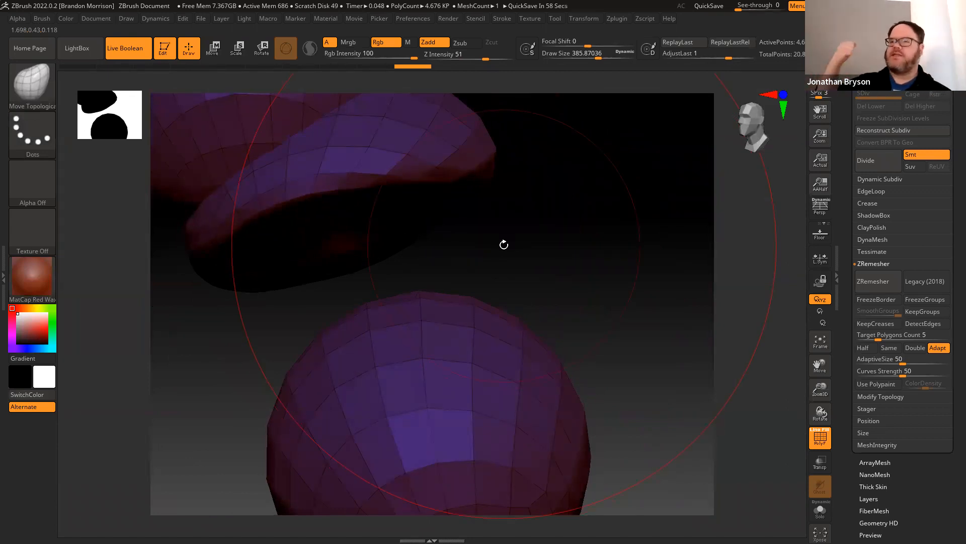
Undo the brush deformation of the chain sphere and frame the whole model, viewing it from the side
key(ctrl)
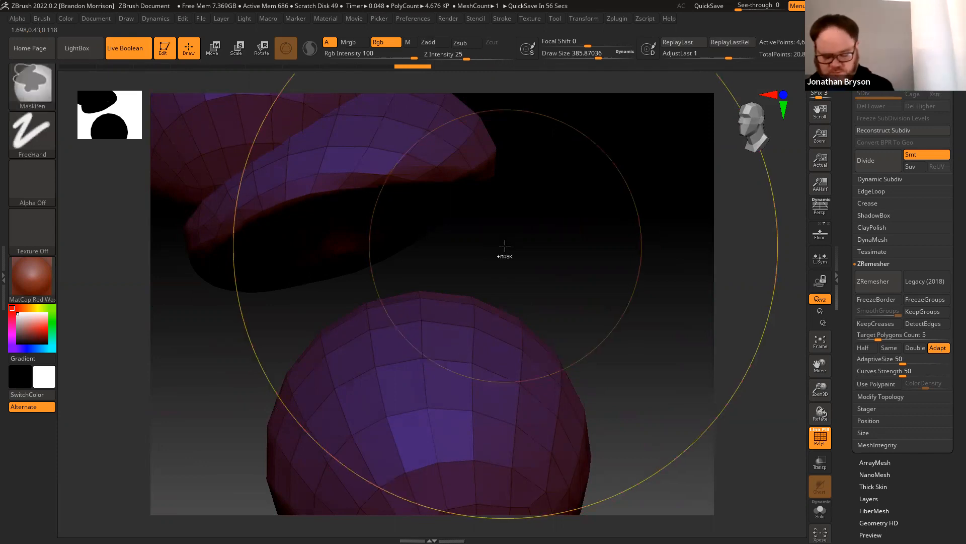
mouse_move(503, 249)
mouse_down()
mouse_move(520, 222)
mouse_move(599, 206)
mouse_up()
alt+drag(606, 281, 596, 246)
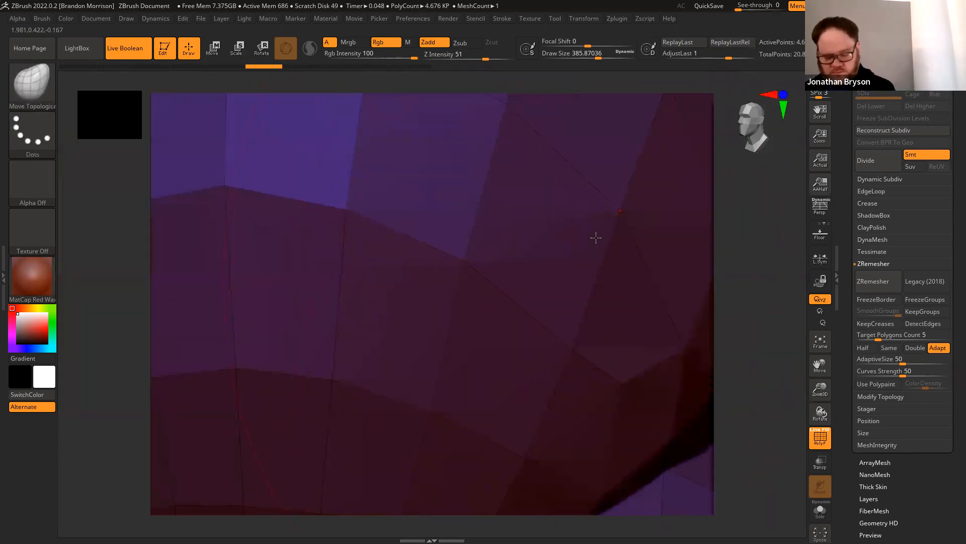
key(f)
shift+drag(683, 267, 688, 262)
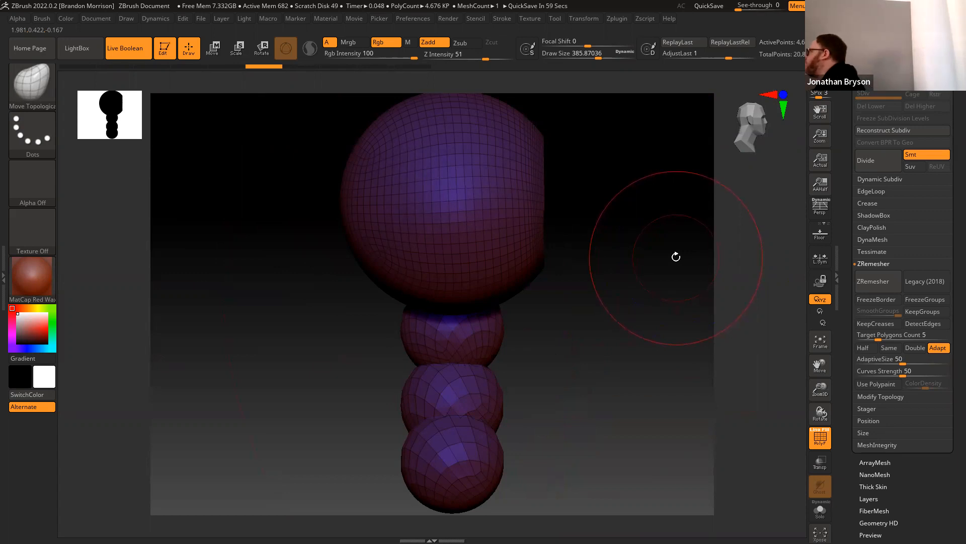
drag(608, 181, 558, 171)
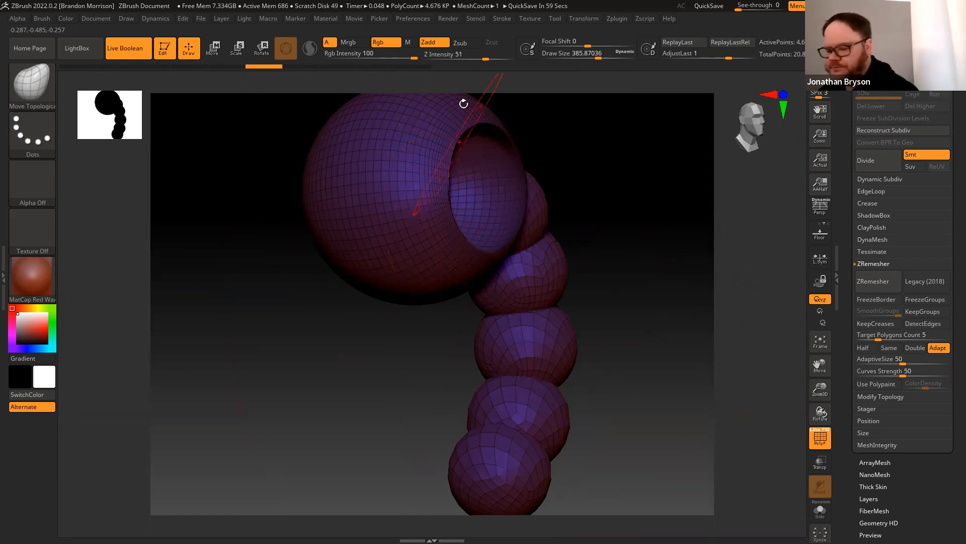
Hide the polyframe and subdivide the remeshed model once with Smt smoothing enabled
key(shift+f)
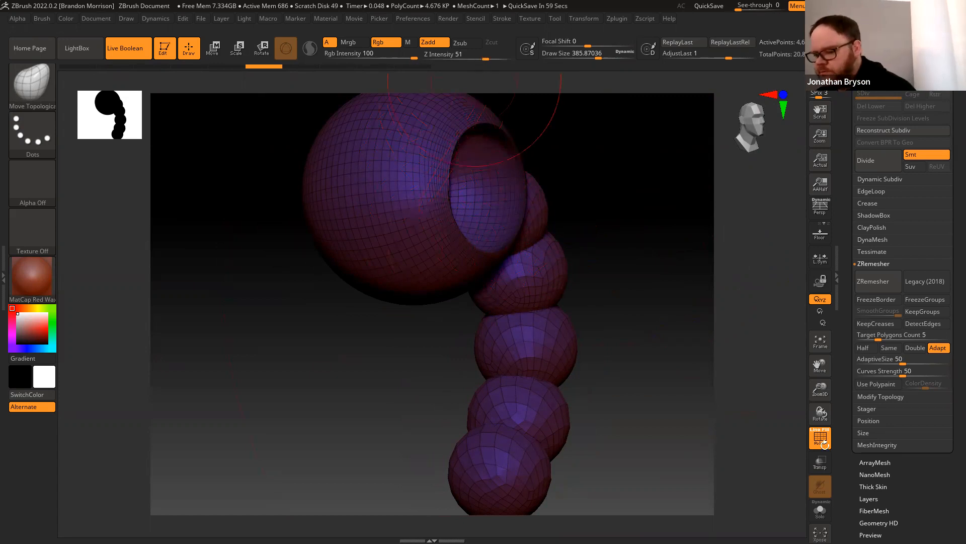
drag(614, 233, 625, 233)
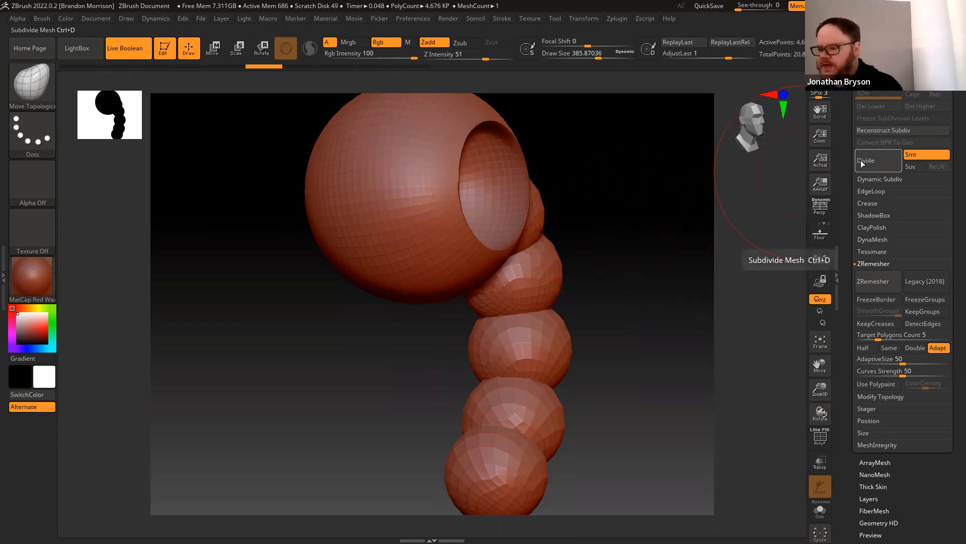
click(887, 160)
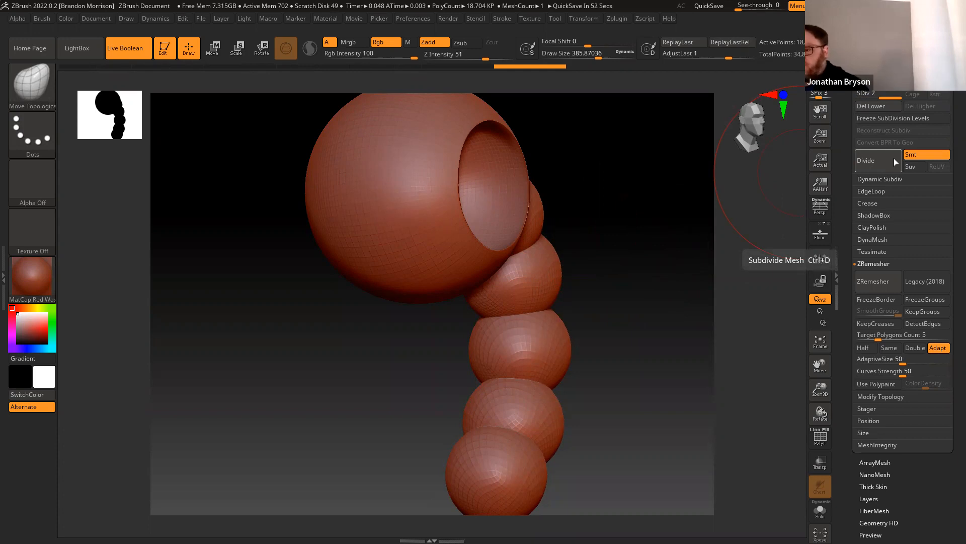
Switch the sculpting brush to Standard
click(38, 90)
click(409, 89)
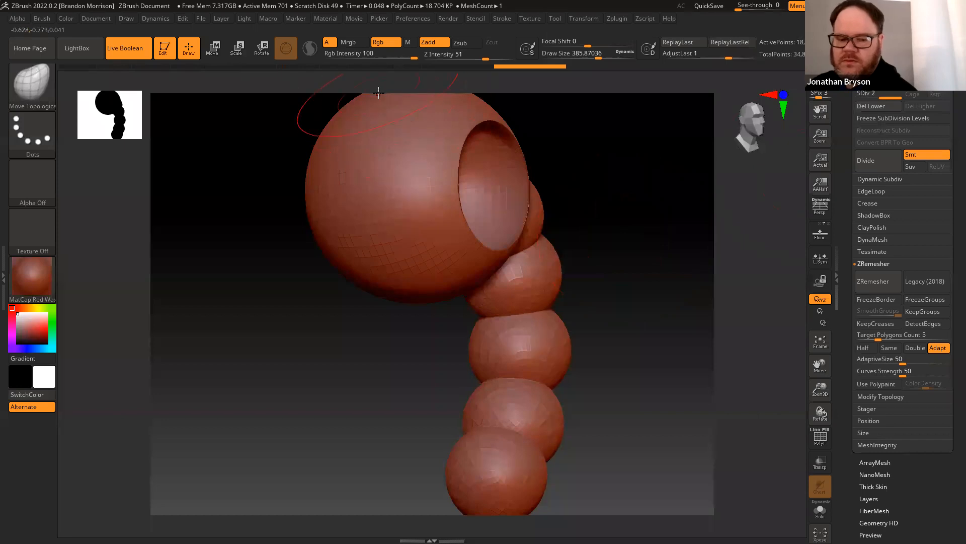
click(28, 80)
click(375, 87)
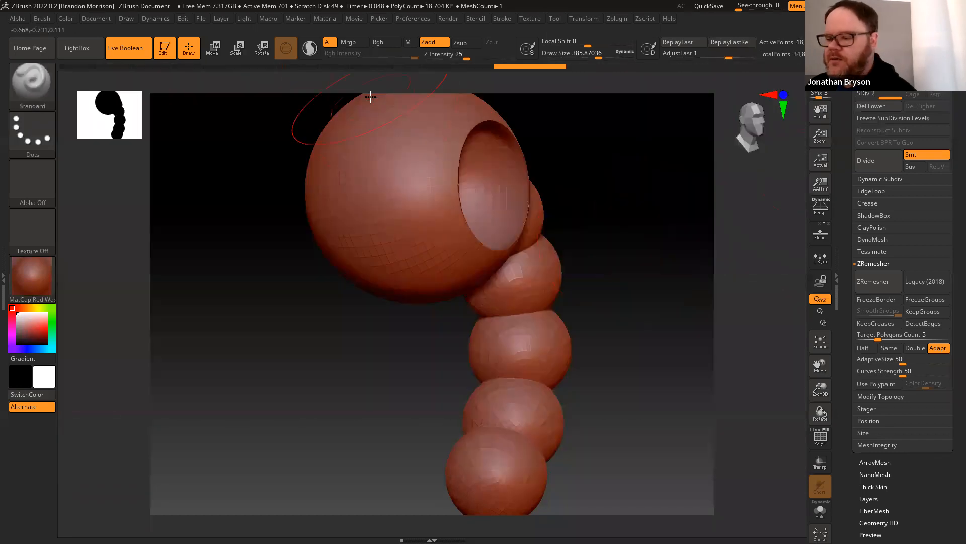
At subdivision level 1, sculpt a vertical stroke down the big sphere with the Standard brush at a draw size of about 51
click(862, 94)
mouse_move(258, 294)
mouse_down()
mouse_move(265, 299)
mouse_move(279, 277)
mouse_up()
drag(590, 52, 556, 53)
drag(233, 279, 264, 269)
drag(389, 140, 396, 259)
drag(304, 313, 294, 274)
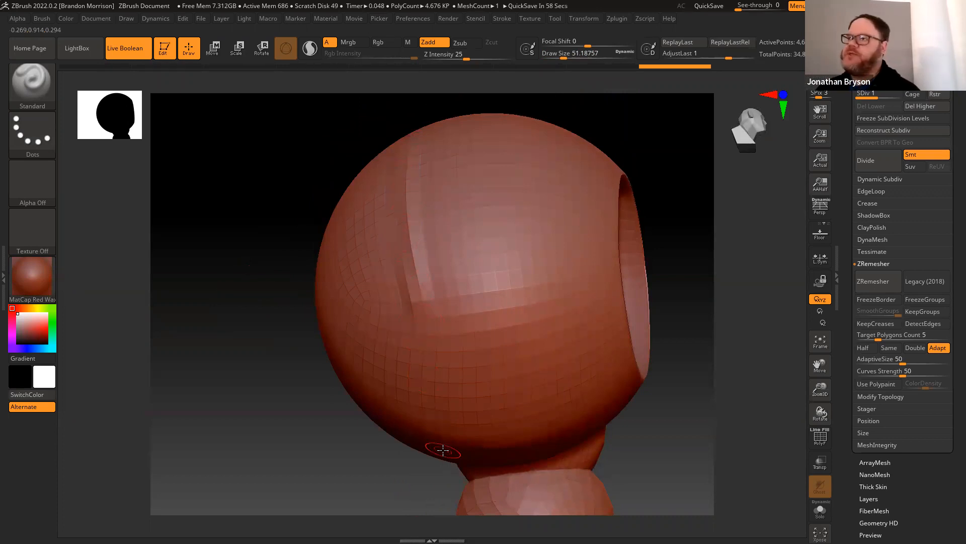
At subdivision level 2, sculpt another vertical stroke on the big sphere and reduce the draw size to about 14
click(868, 160)
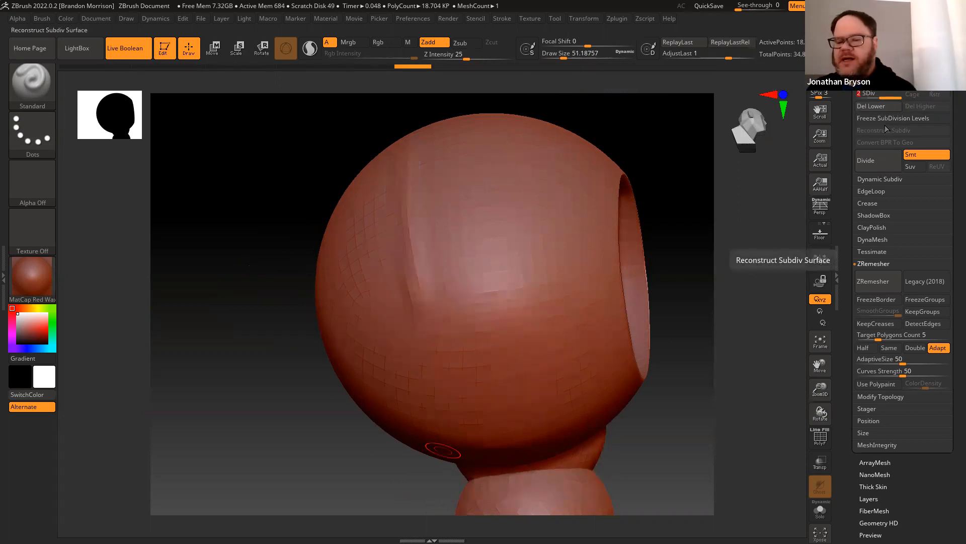
drag(457, 232, 469, 355)
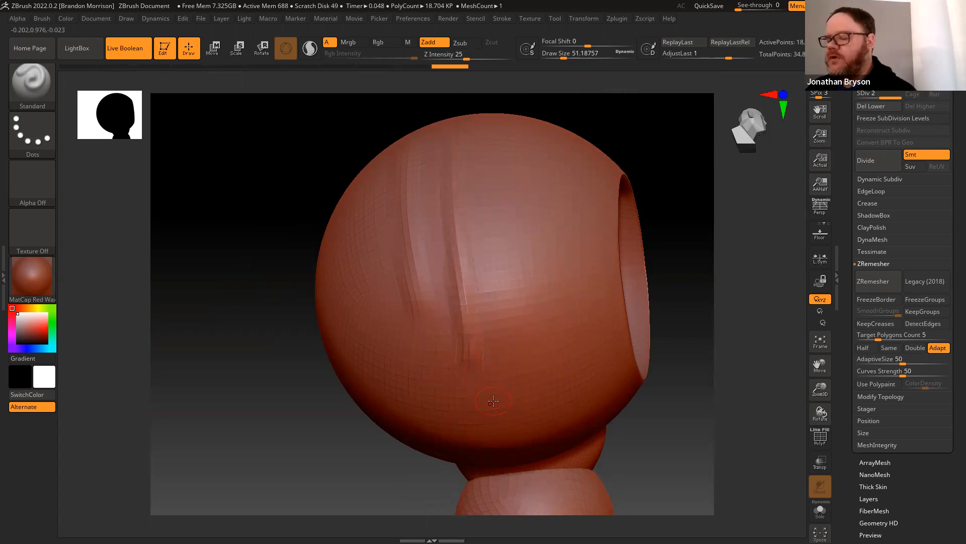
drag(558, 55, 559, 55)
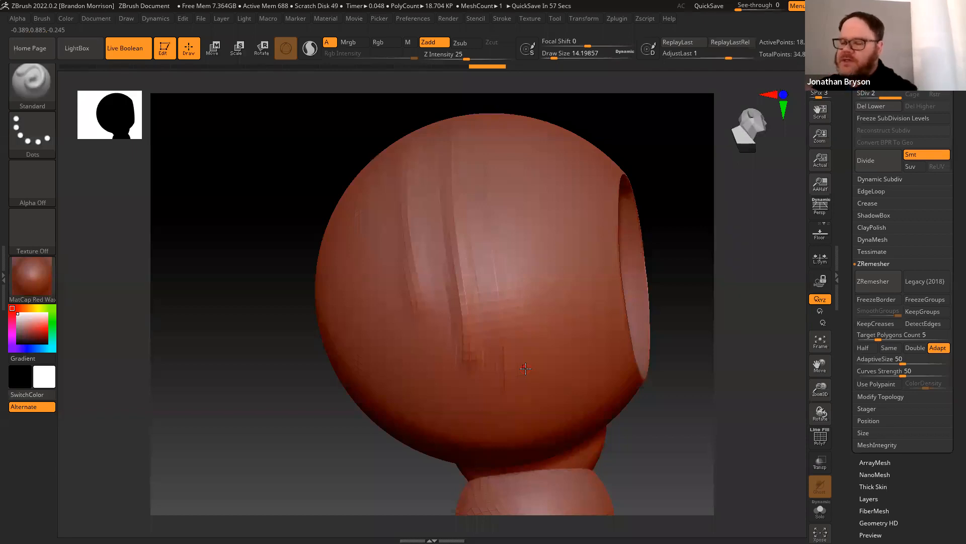
Divide the mesh to subdivision level 3 and sculpt several thin vertical strokes between the earlier strokes and the sphere's opening
click(865, 166)
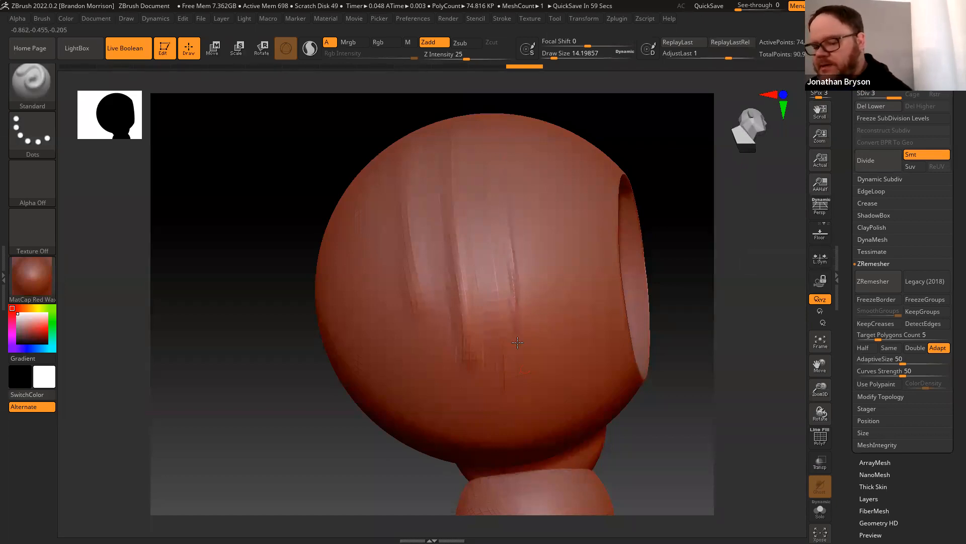
drag(522, 386, 523, 392)
mouse_move(523, 150)
mouse_down()
mouse_move(542, 407)
mouse_move(541, 203)
mouse_move(564, 414)
mouse_up()
drag(556, 182, 559, 295)
drag(577, 397, 590, 400)
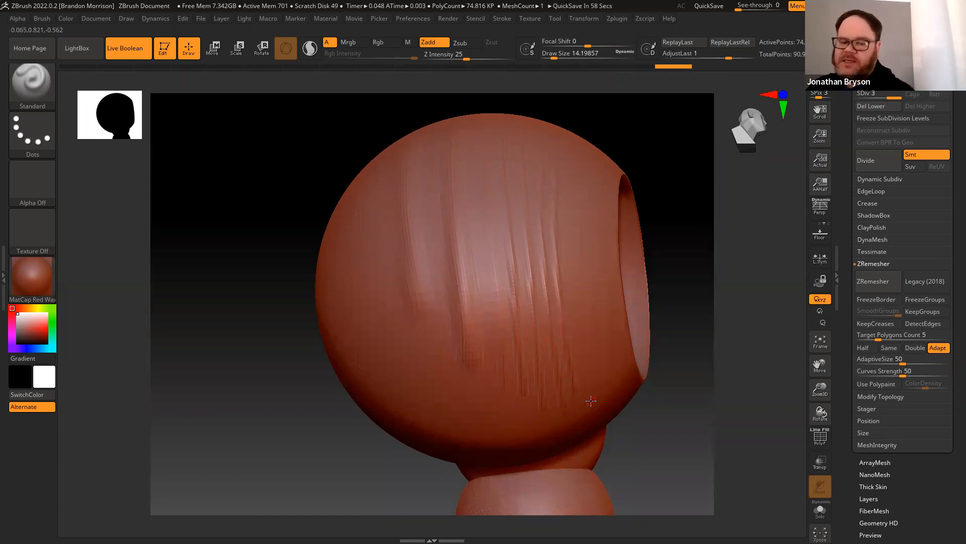
Give the Standard brush the DragRect stroke and Alpha 23
click(29, 131)
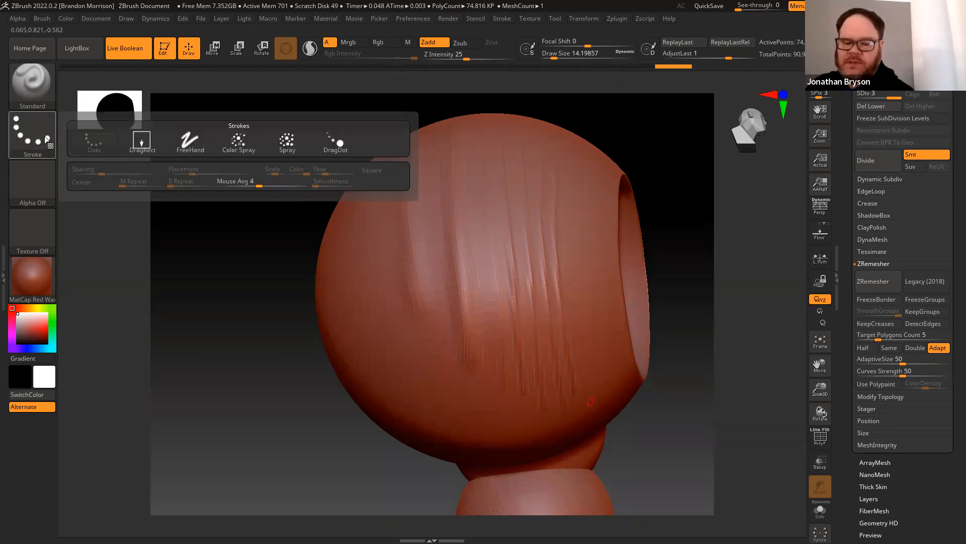
click(132, 146)
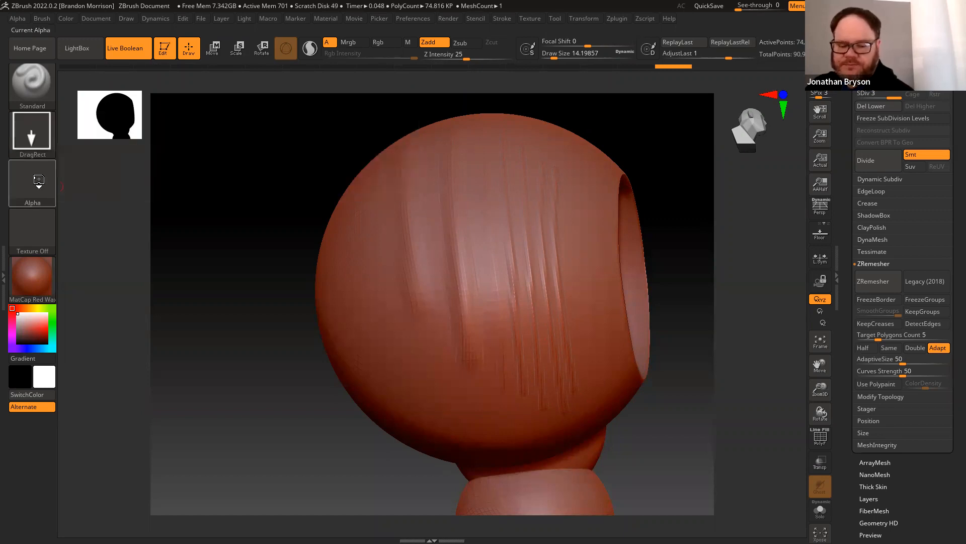
click(38, 180)
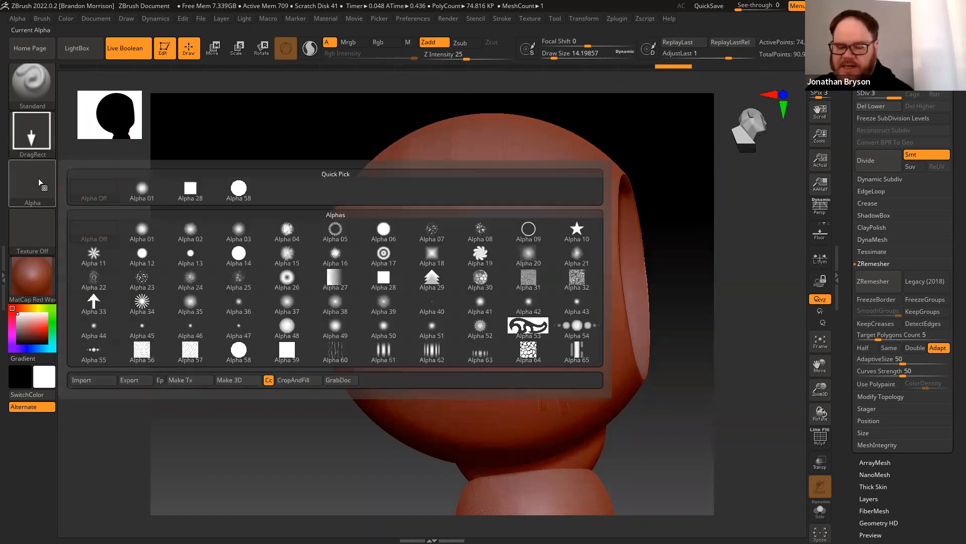
click(141, 278)
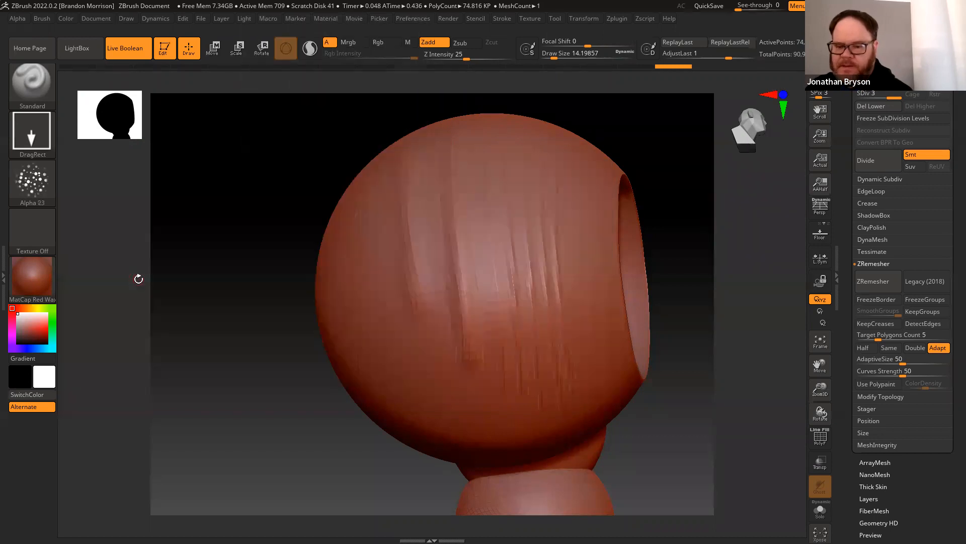
Stamp the dotted alpha onto a smooth area of the big sphere at subdivision level 1
drag(249, 331, 296, 356)
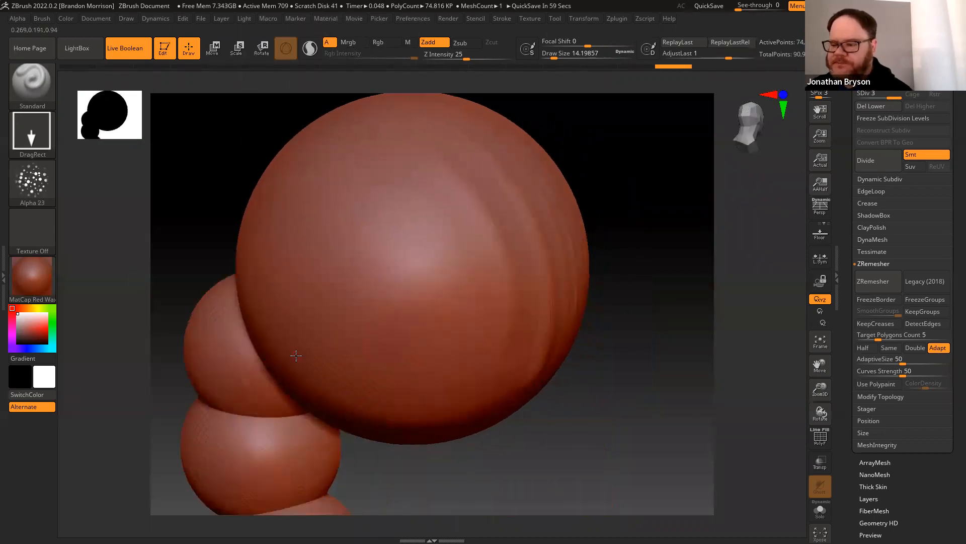
drag(893, 95, 859, 96)
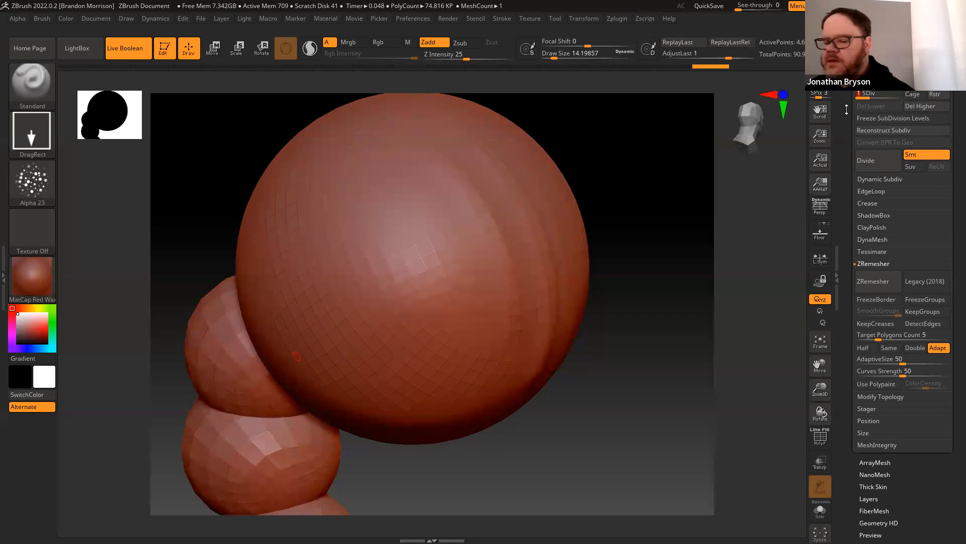
drag(340, 294, 214, 143)
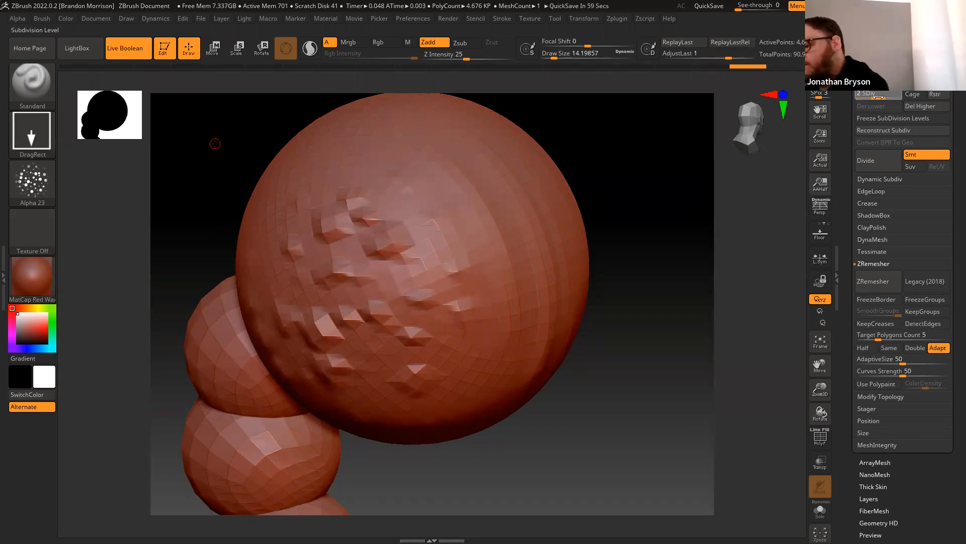
Go up to subdivision level 2 and stamp the dotted alpha onto a fresh area of the big sphere
click(878, 97)
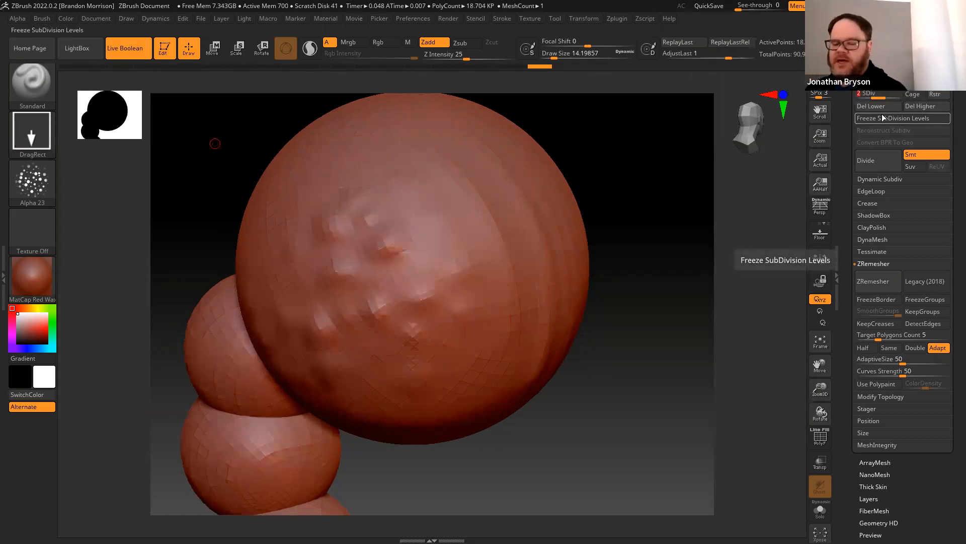
drag(203, 169, 465, 367)
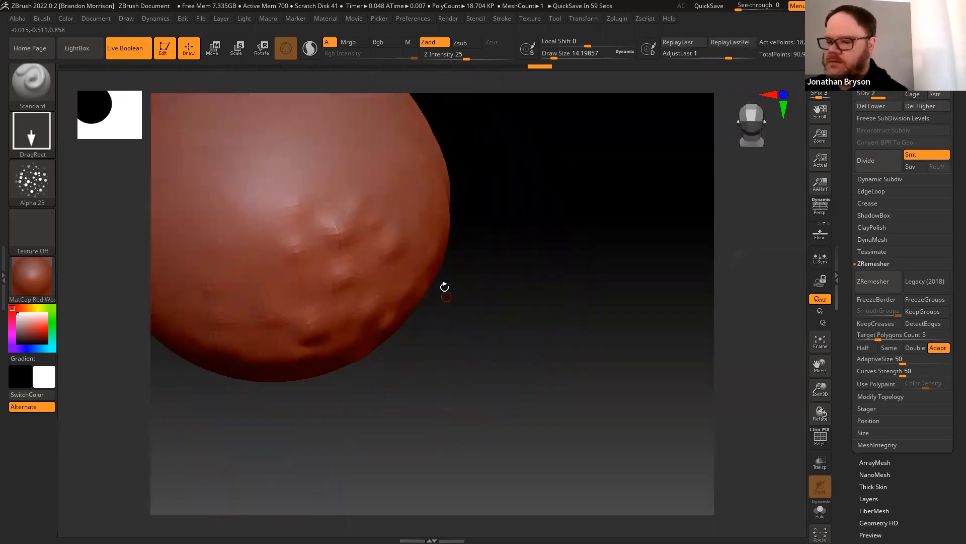
drag(445, 287, 272, 215)
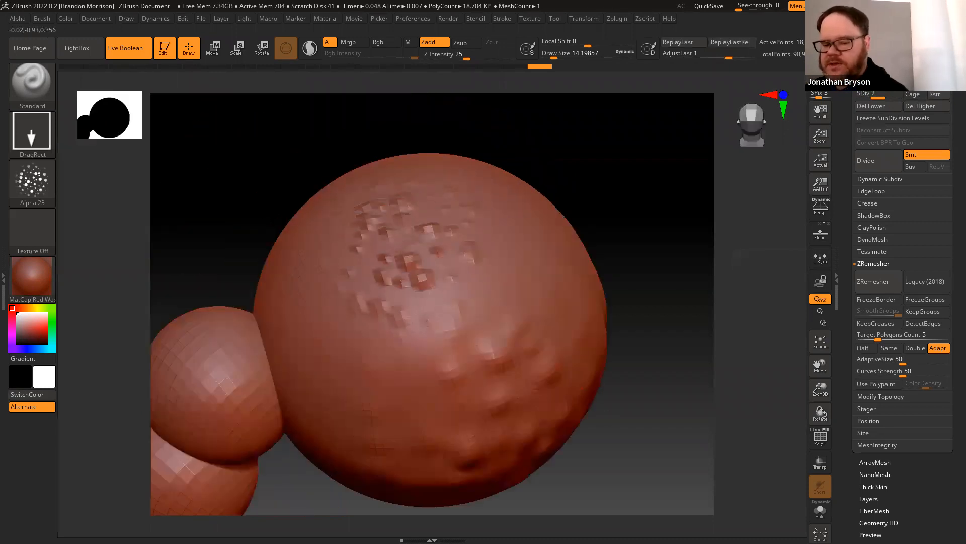
drag(229, 242, 251, 332)
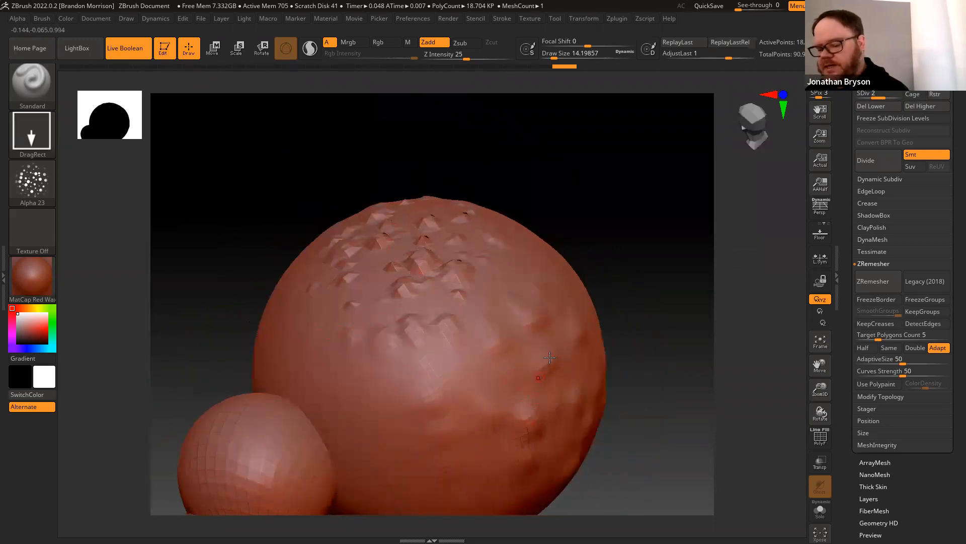
drag(231, 238, 259, 292)
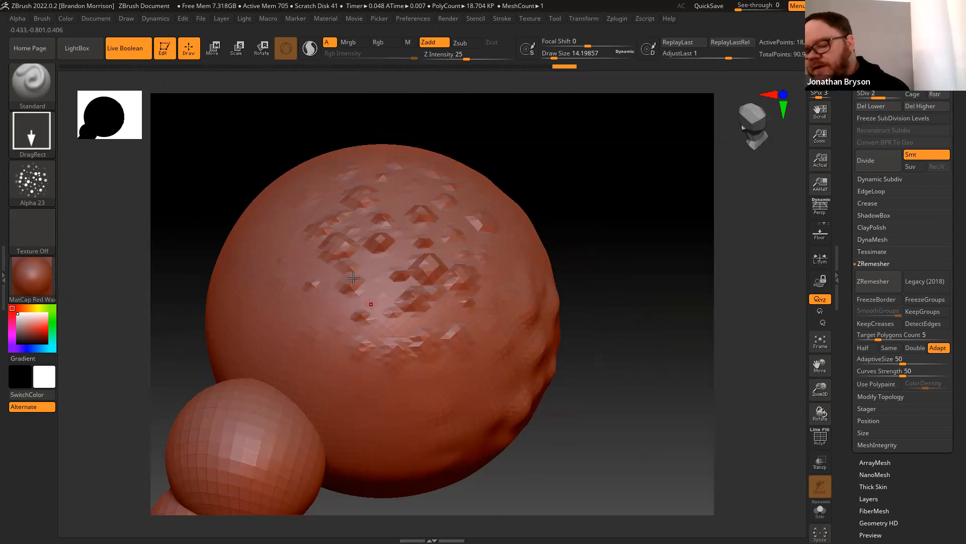
mouse_move(253, 216)
mouse_down()
mouse_move(206, 208)
mouse_move(270, 217)
mouse_up()
Go up to subdivision level 3 and stamp the dotted alpha on the big sphere beside the coarser bumps
click(894, 95)
drag(243, 176, 544, 216)
mouse_move(590, 196)
mouse_down()
mouse_move(474, 111)
mouse_move(457, 104)
mouse_move(441, 117)
mouse_up()
drag(386, 187, 303, 384)
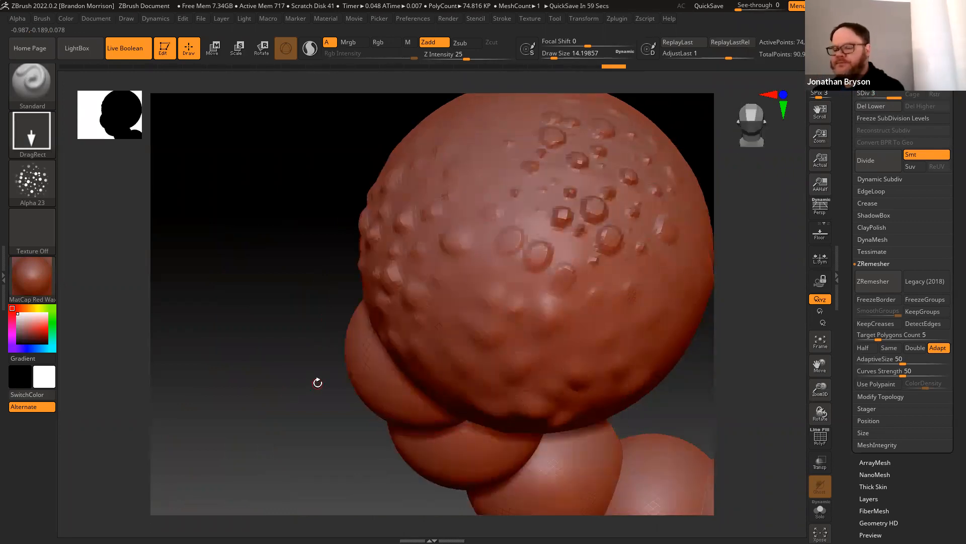
drag(317, 383, 151, 302)
mouse_move(23, 186)
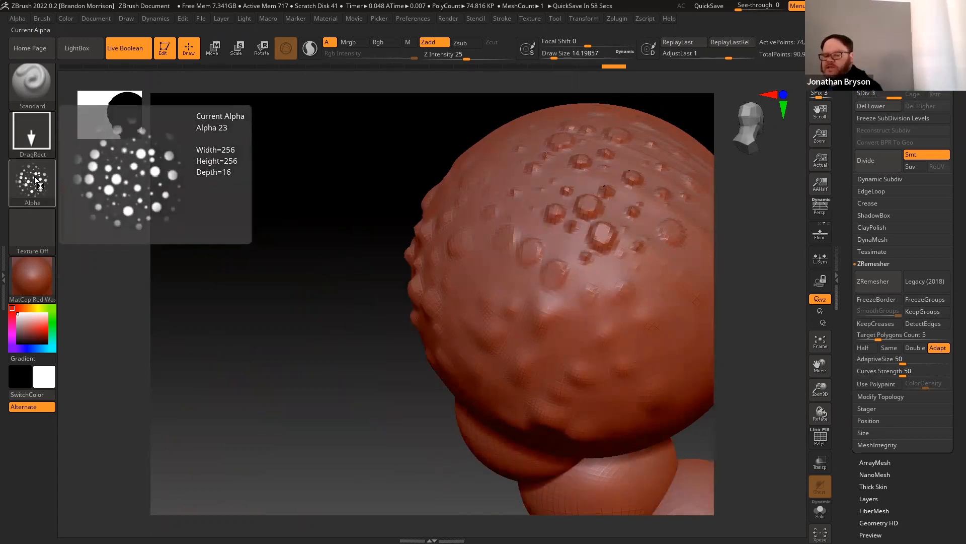
Divide the mesh to subdivision level 4 and stamp the dotted alpha beside the thin sculpted lines
click(870, 168)
drag(379, 416, 364, 373)
drag(587, 300, 358, 291)
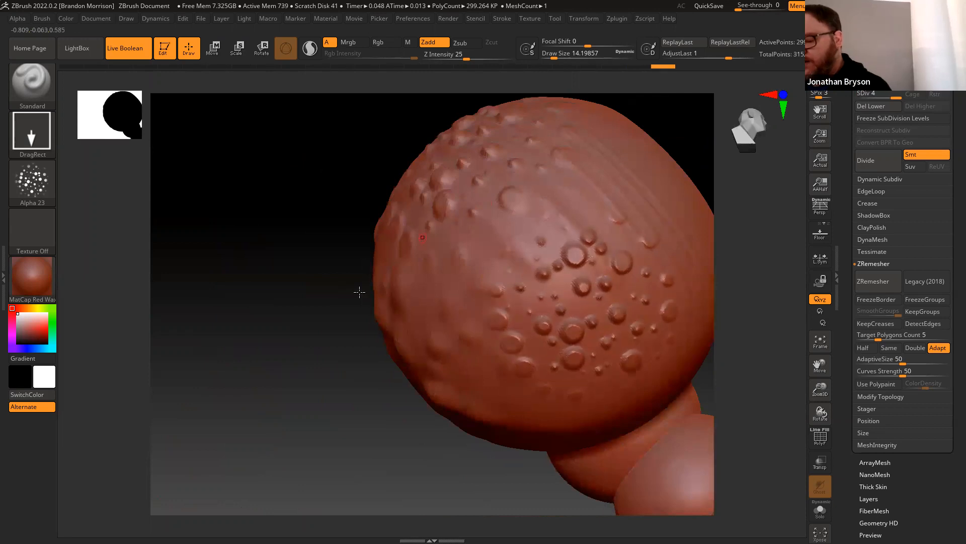
Divide the mesh to subdivision level 5 and stamp several small patches of the dotted alpha around the existing bumps
click(870, 160)
mouse_move(270, 273)
mouse_down()
mouse_move(358, 256)
mouse_move(401, 333)
mouse_up()
alt+drag(342, 273, 489, 276)
drag(501, 197, 447, 143)
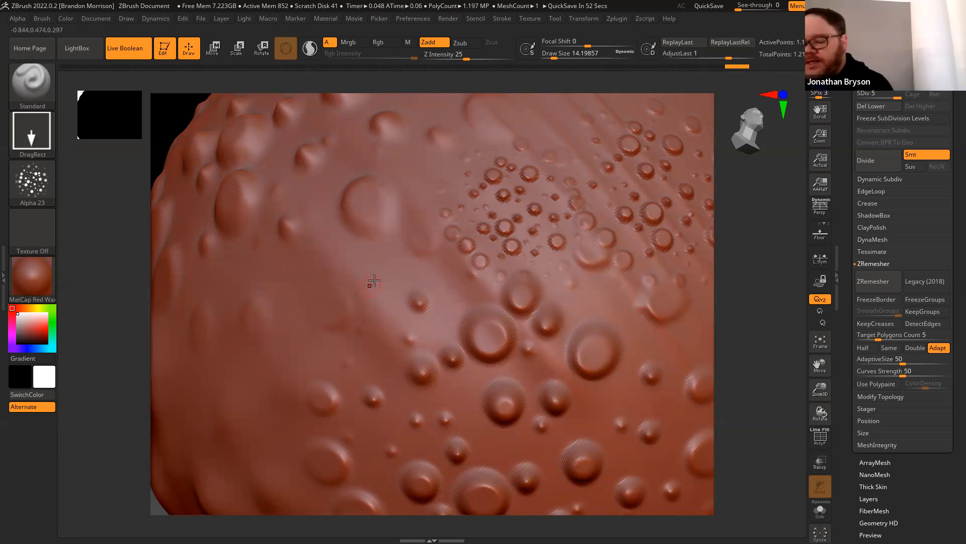
drag(367, 264, 308, 220)
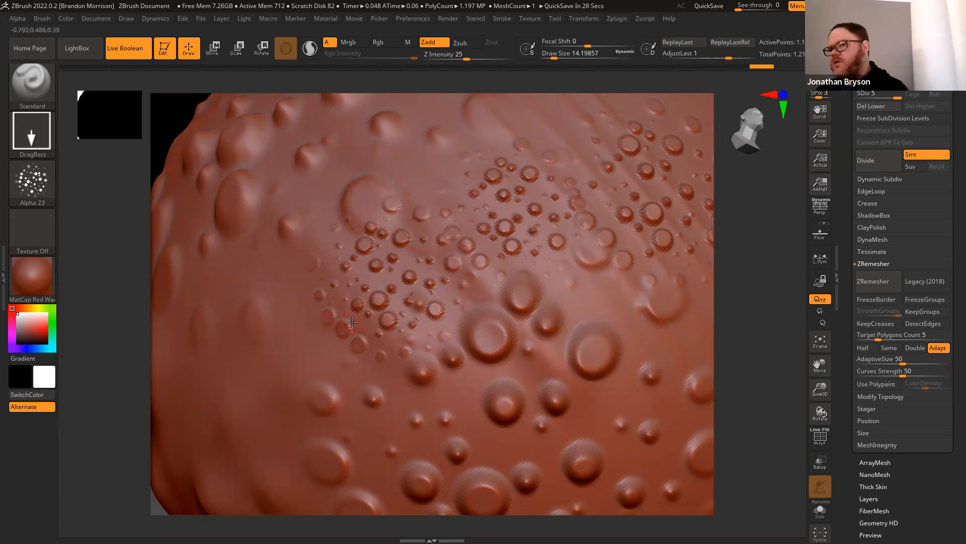
drag(285, 344, 257, 145)
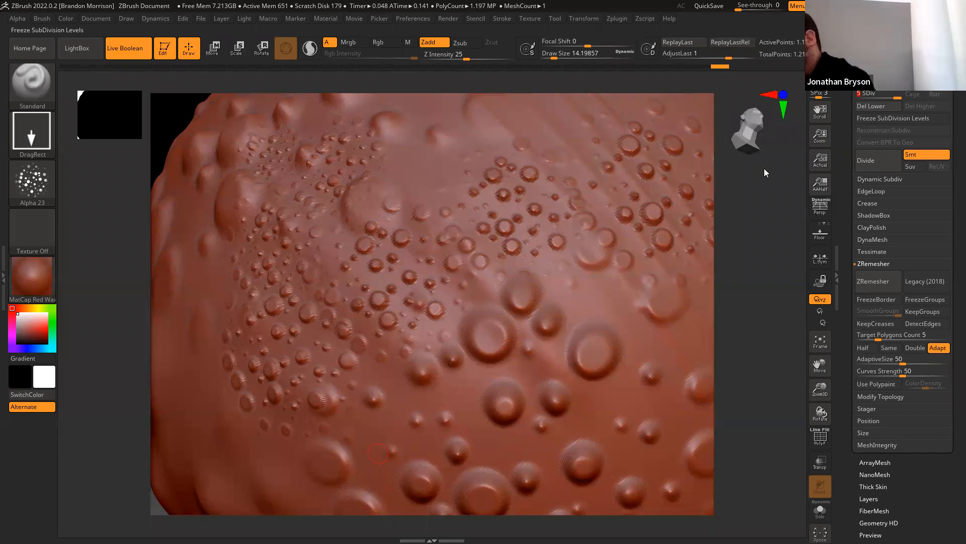
drag(764, 168, 764, 169)
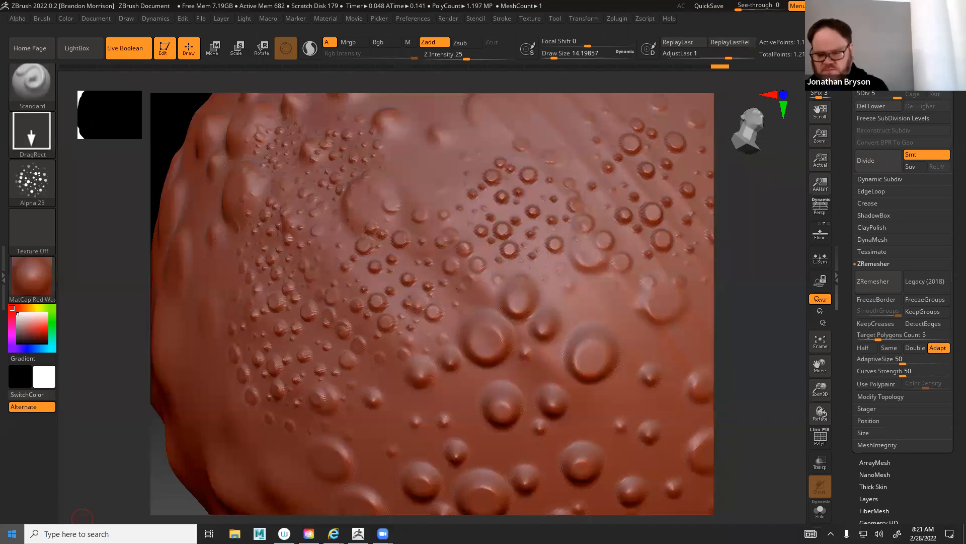
Launch Google Chrome and go to its address bar
click(12, 534)
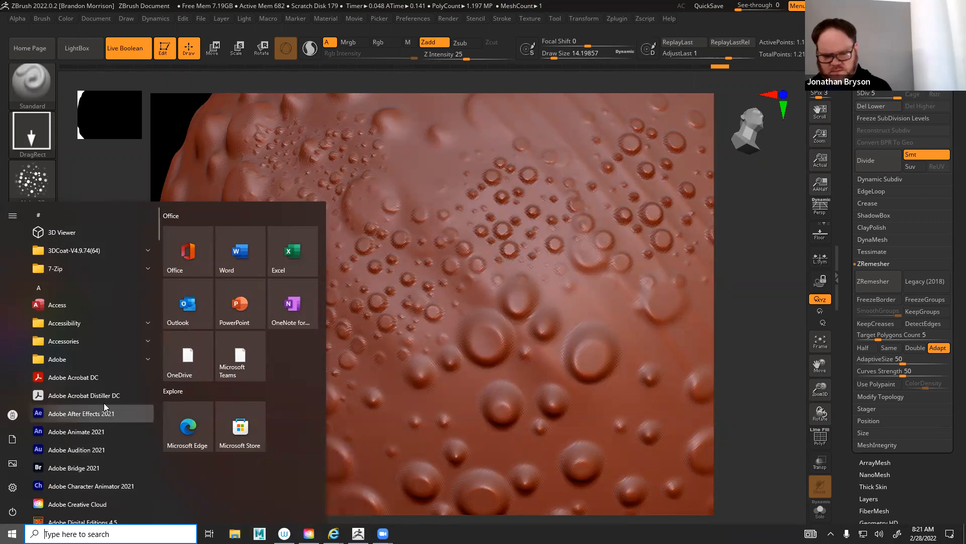
text(chrome)
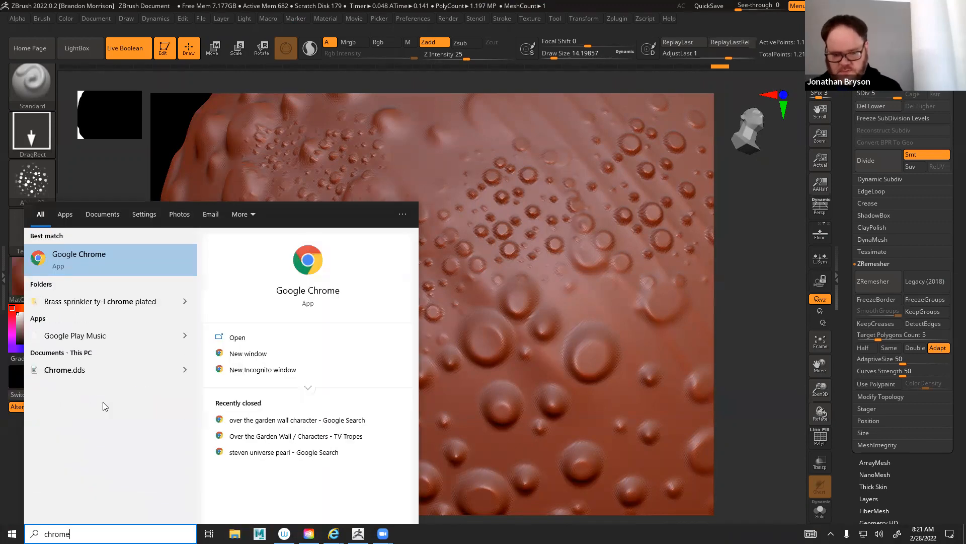
key(Return)
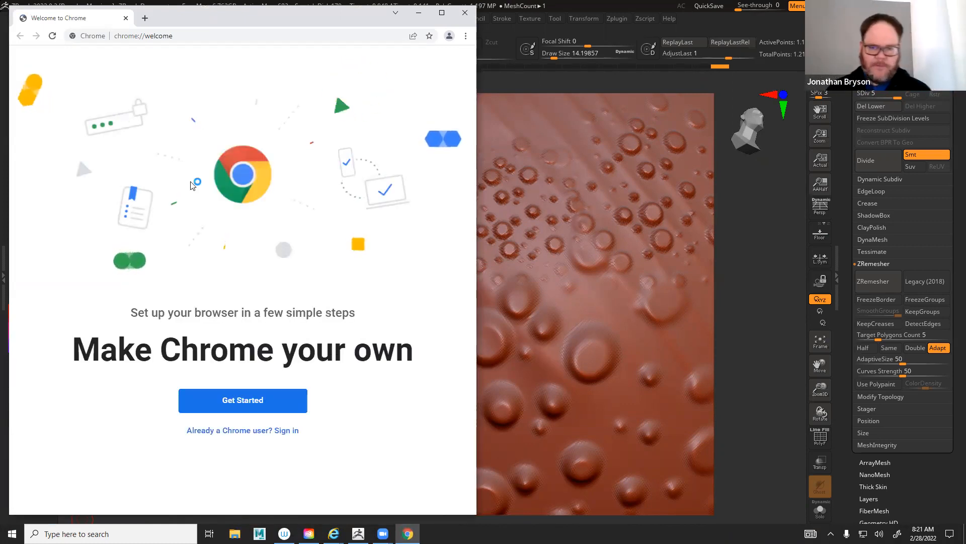
click(220, 36)
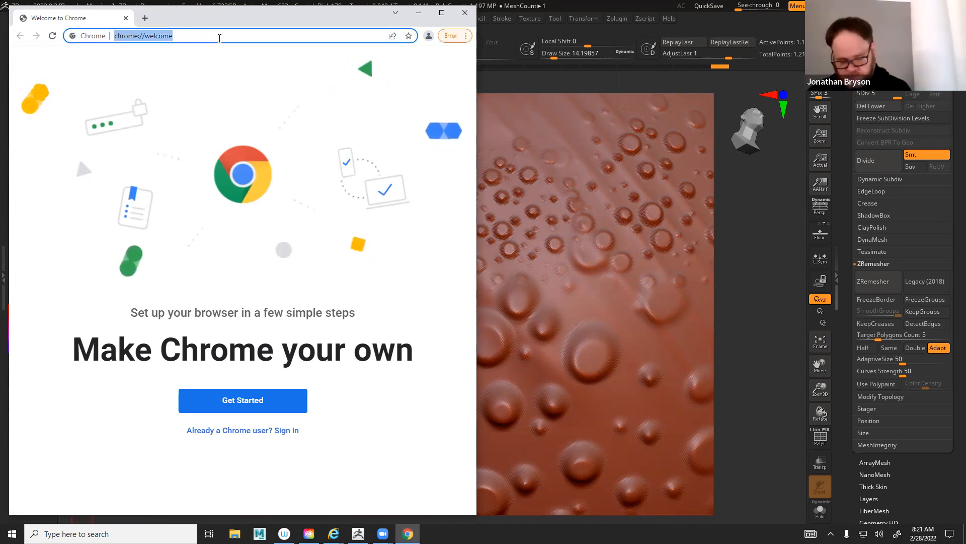
text(chrome)
key(BackSpace)
key(BackSpace)
key(BackSpace)
key(BackSpace)
key(BackSpace)
key(BackSpace)
key(BackSpace)
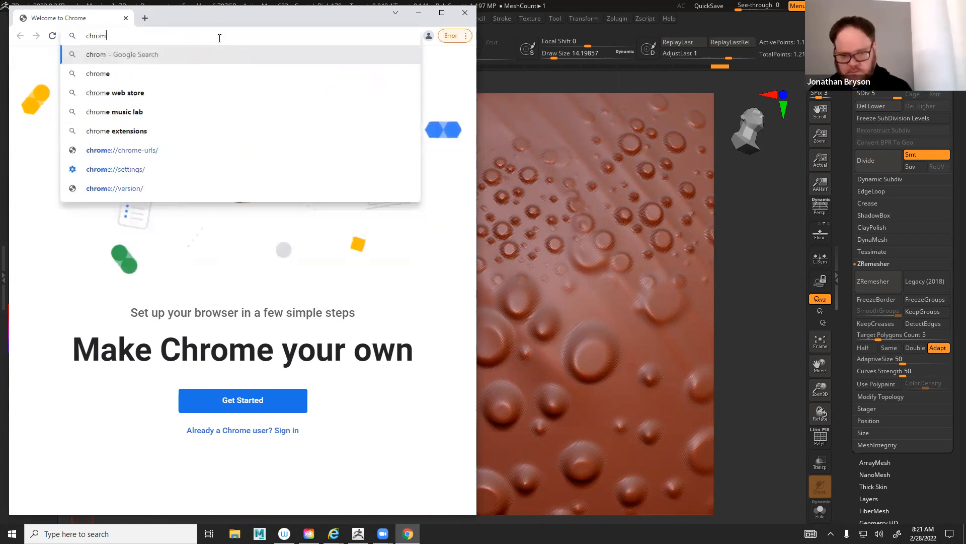
Search Google for "rick and morty"
text(rick and mort)
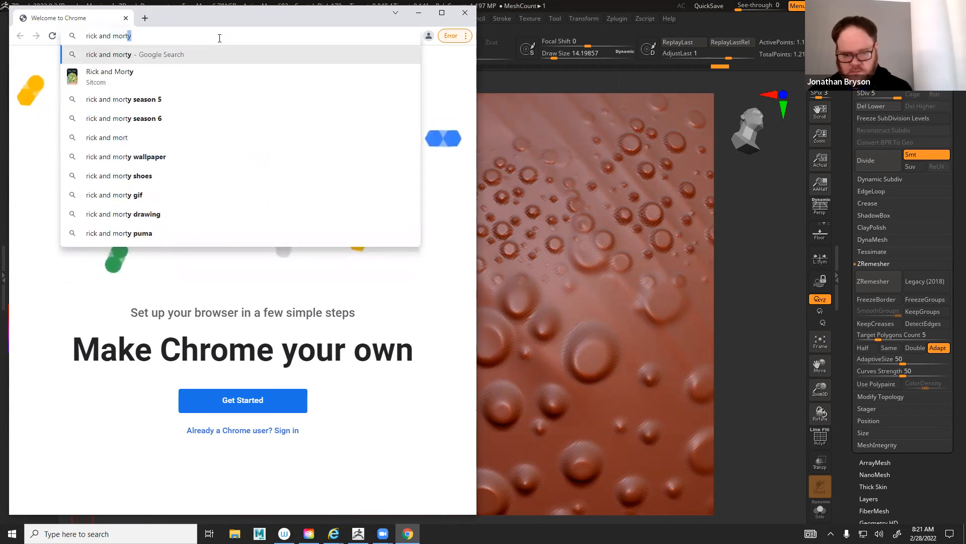
text(y)
key(Return)
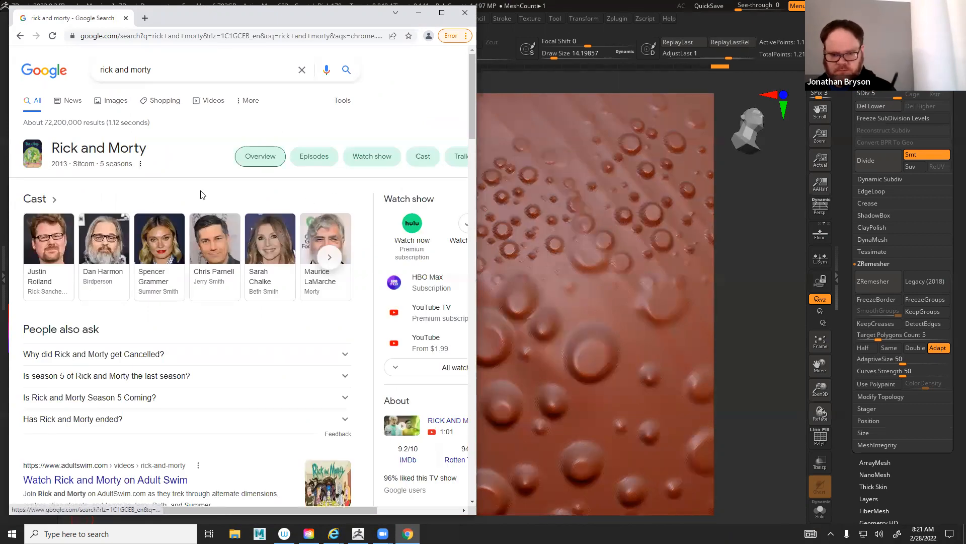
Preview the Variety still of Rick and Morty in the image results and switch back to ZBrush
click(116, 100)
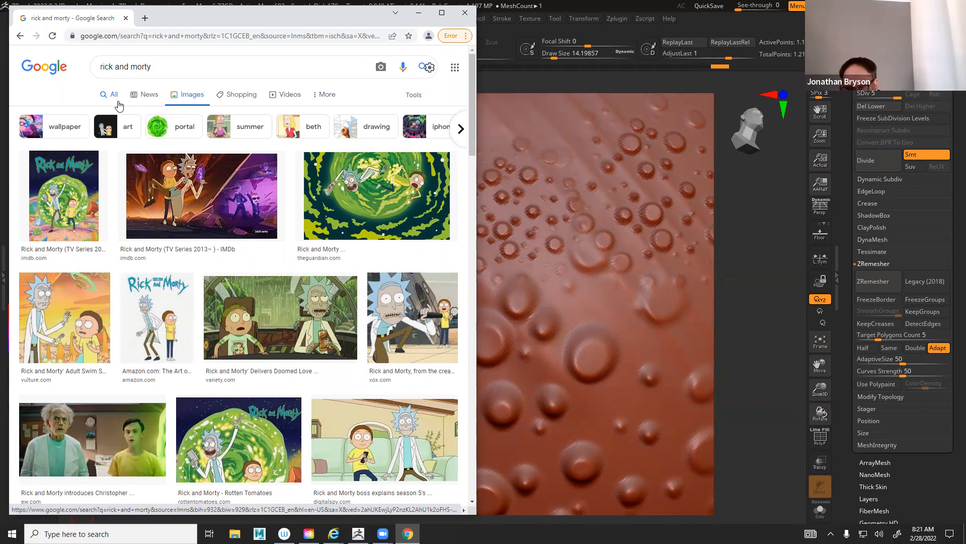
click(300, 311)
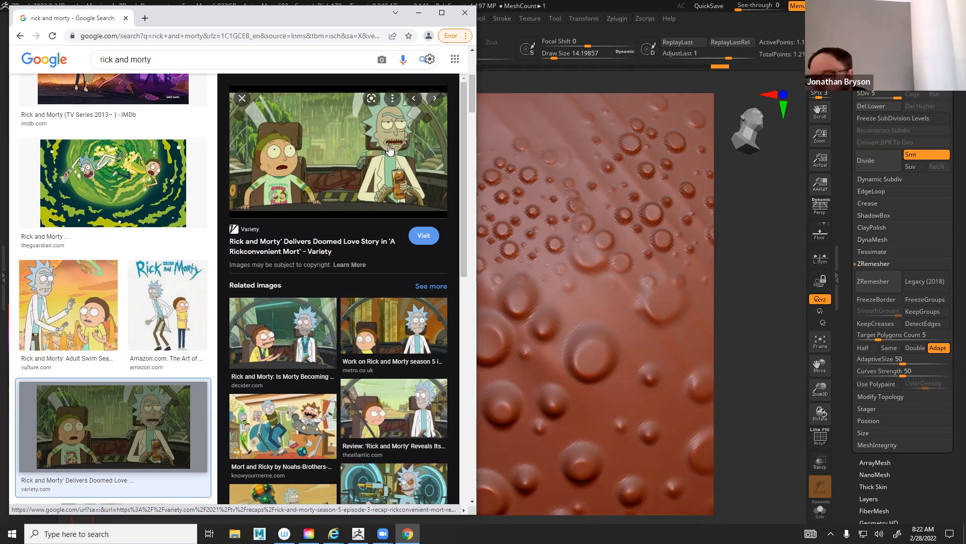
drag(745, 361, 751, 360)
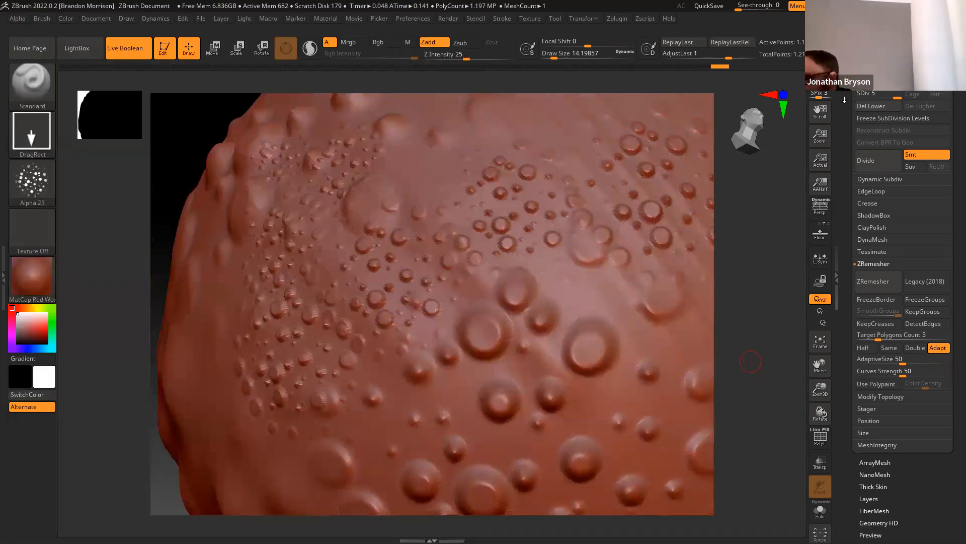
Append a Sphere3D as a new subtool and make it the active subtool
scroll(864, 179, up, 5)
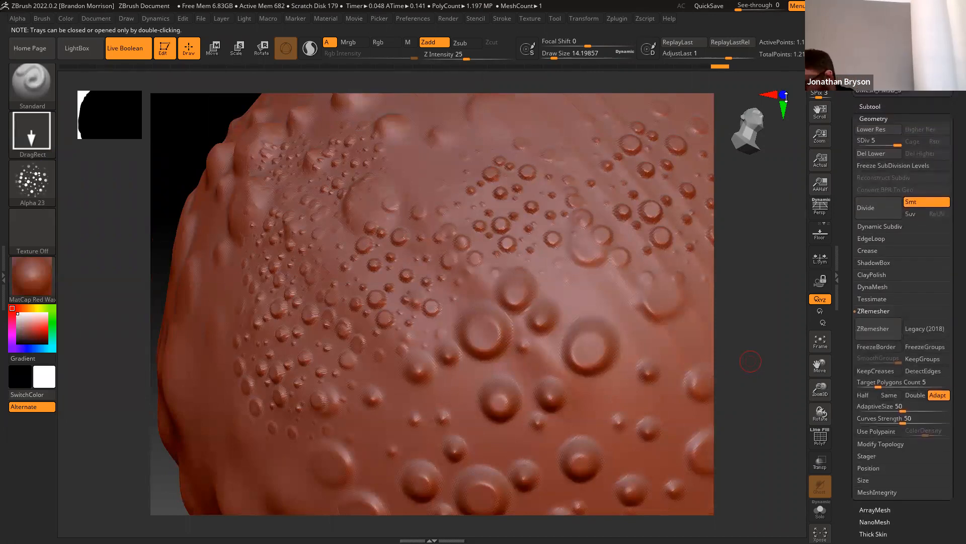
click(864, 176)
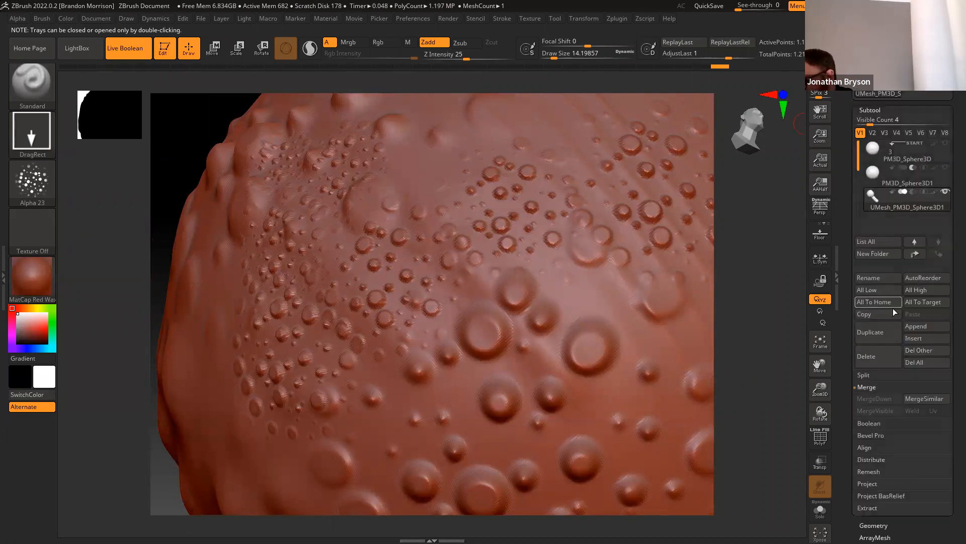
click(916, 326)
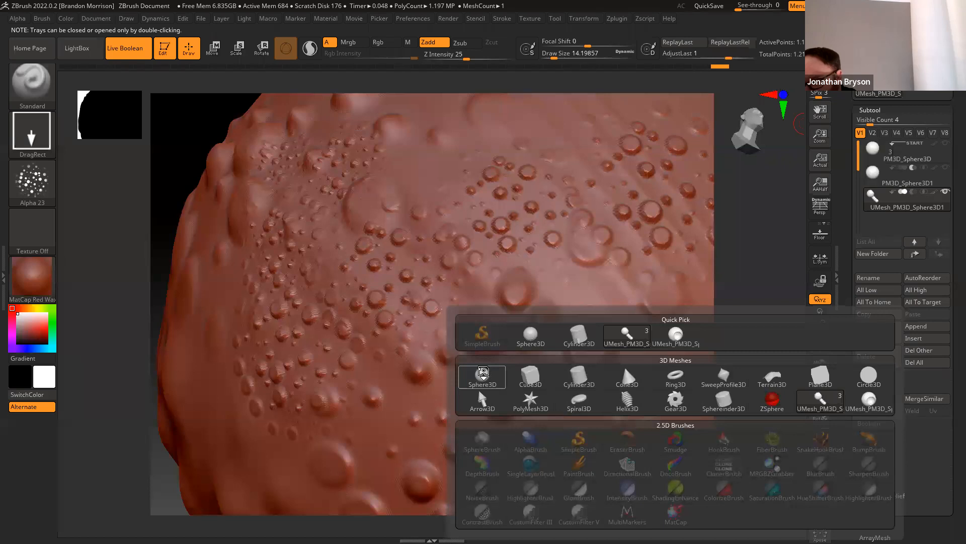
click(483, 373)
click(864, 216)
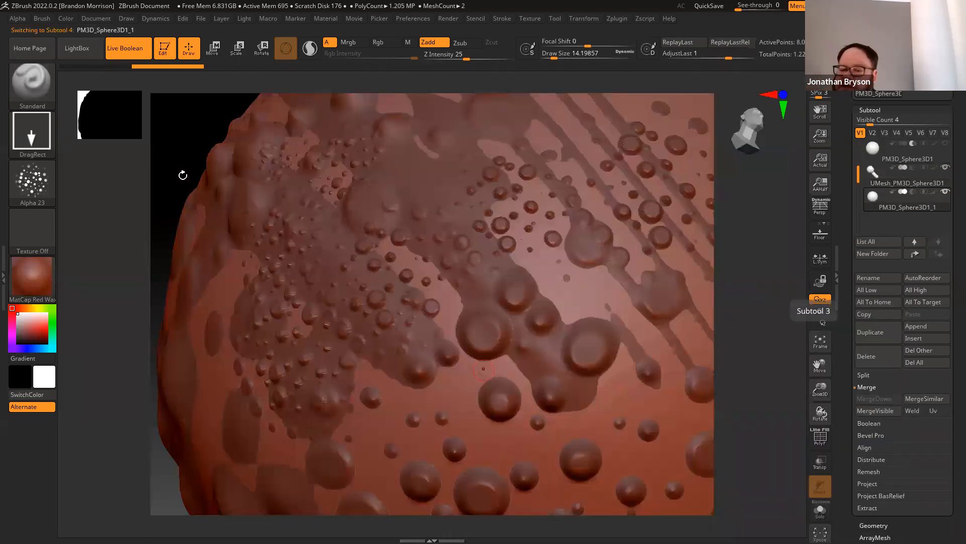
Move the appended sphere above the textured head, scale it down and stretch it vertically into an egg shape
drag(178, 176, 216, 328)
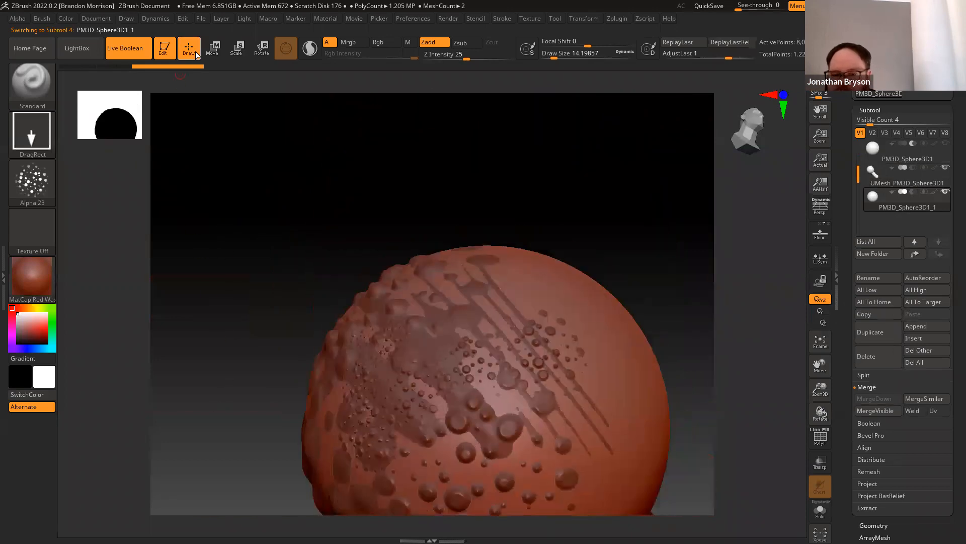
click(212, 47)
drag(282, 322, 263, 347)
drag(489, 358, 489, 149)
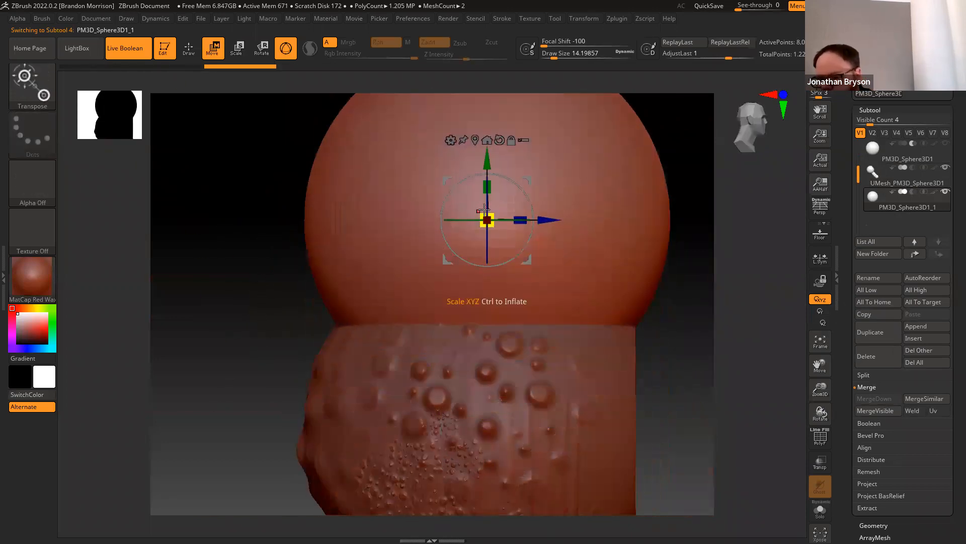
mouse_move(487, 187)
mouse_down()
mouse_move(487, 171)
mouse_move(486, 203)
mouse_up()
drag(487, 252, 451, 238)
Duplicate the egg shape into a row of four within the same subtool, overlapping the fourth copy with the third
ctrl+drag(546, 253, 782, 259)
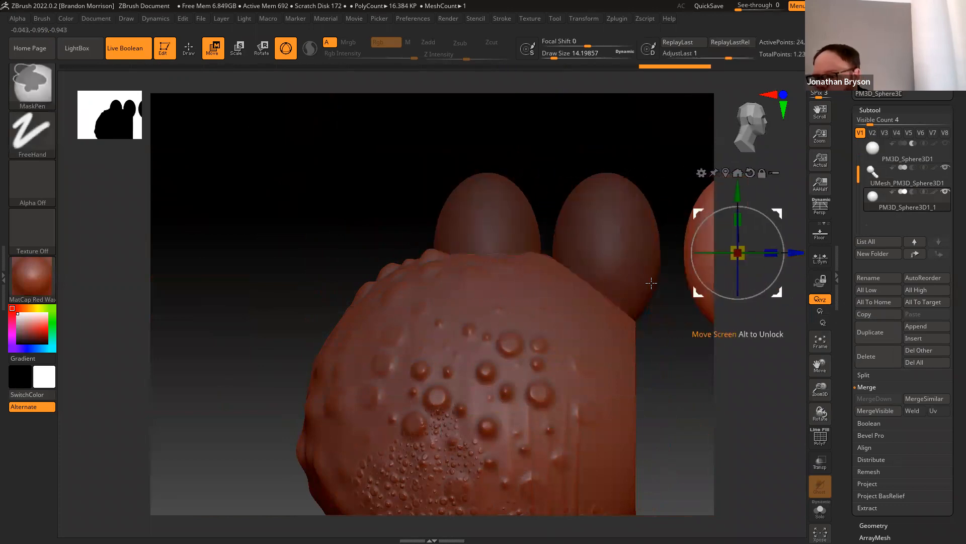
alt+drag(215, 241, 68, 263)
mouse_move(628, 280)
ctrl+mouse_down()
mouse_move(699, 290)
mouse_move(773, 326)
mouse_move(758, 332)
ctrl+mouse_up()
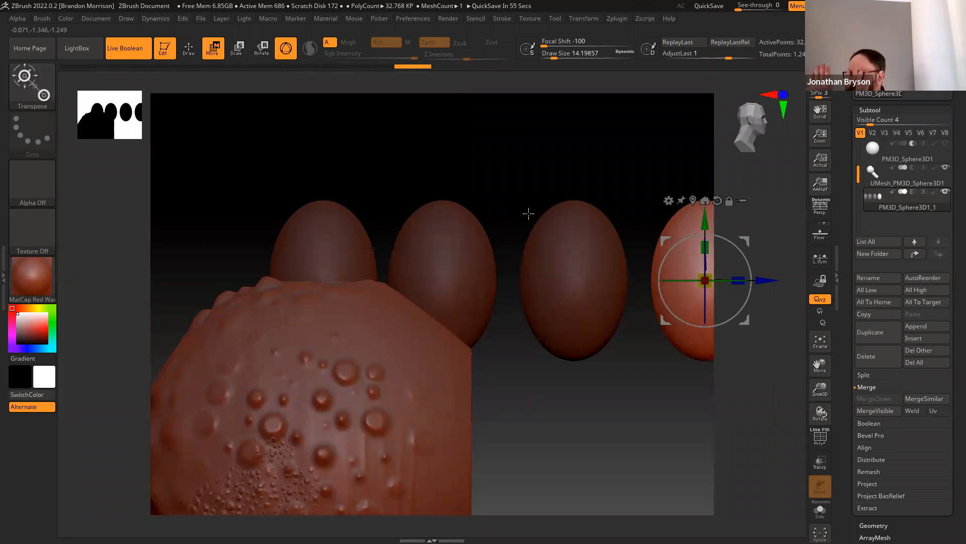
drag(763, 280, 717, 282)
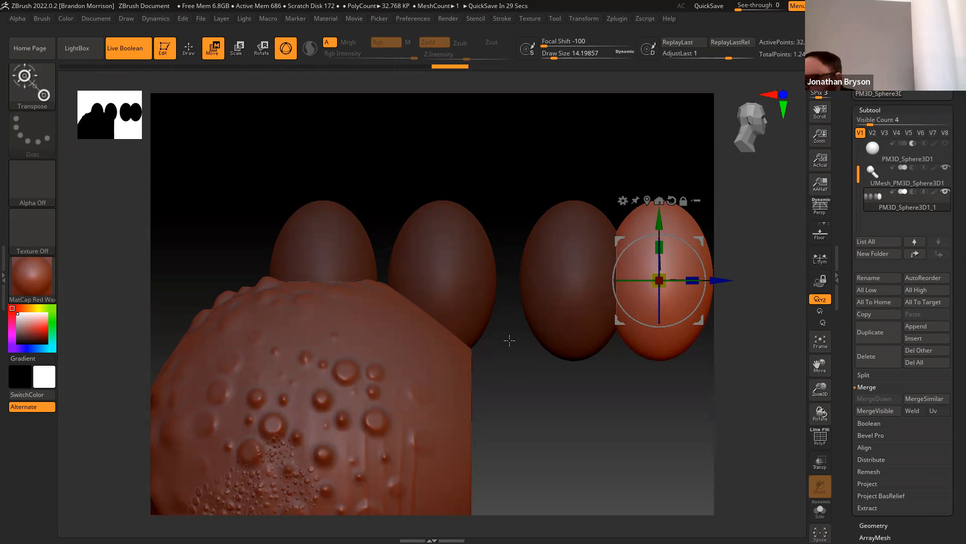
Add three layers to the egg-shapes subtool, stop recording on the third one, and bake all layers
scroll(860, 418, down, 10)
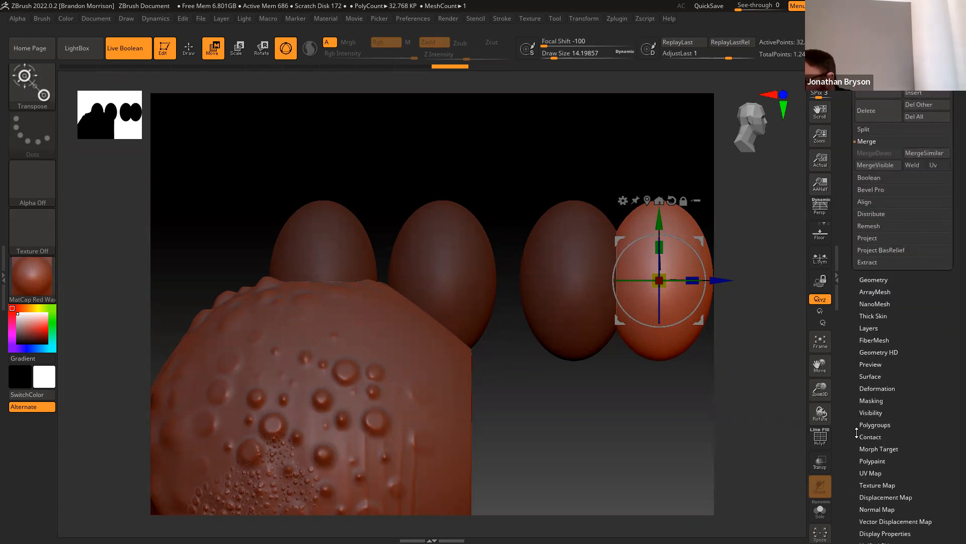
click(867, 327)
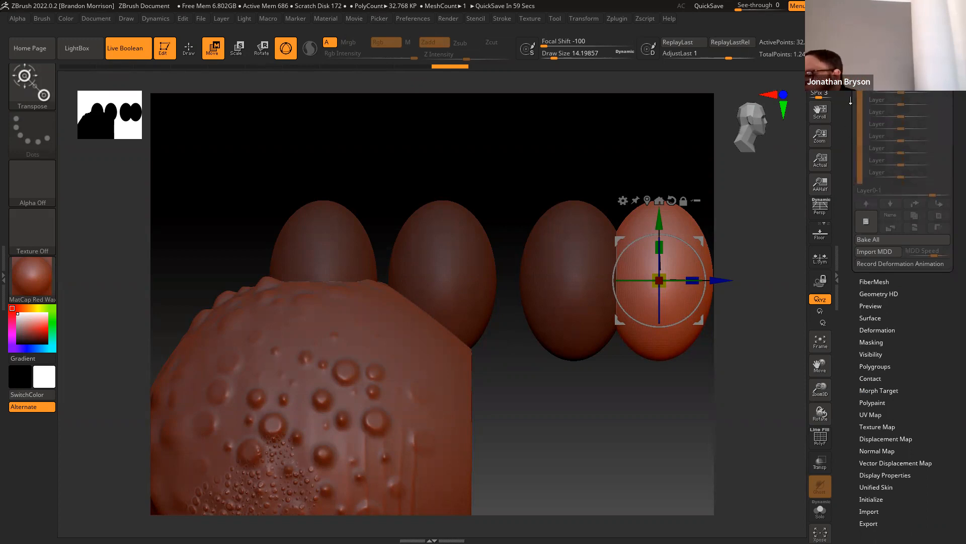
scroll(863, 236, up, 1)
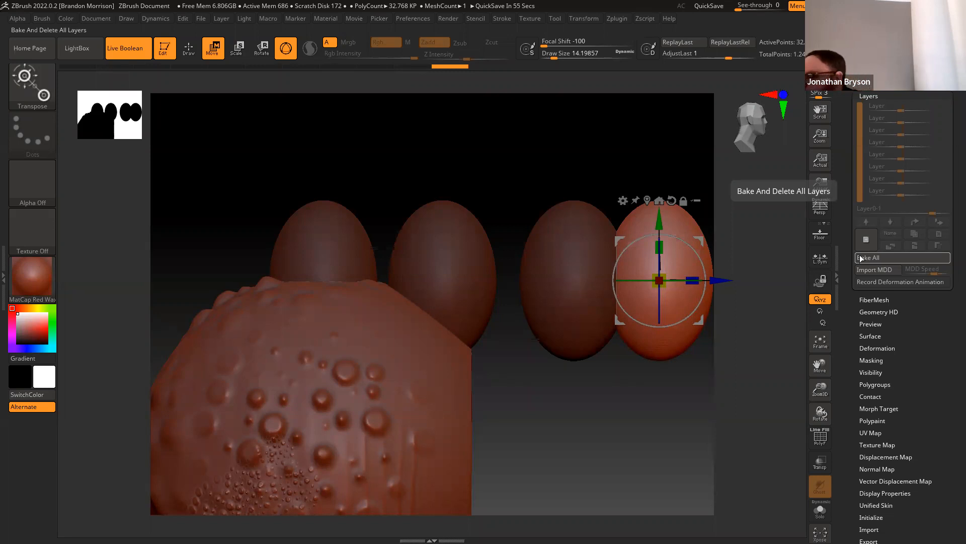
click(866, 241)
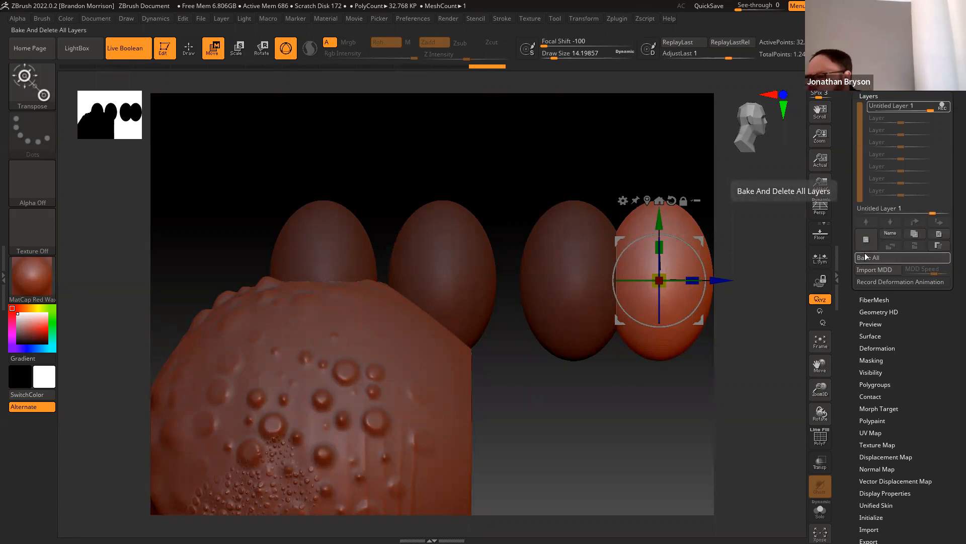
click(863, 239)
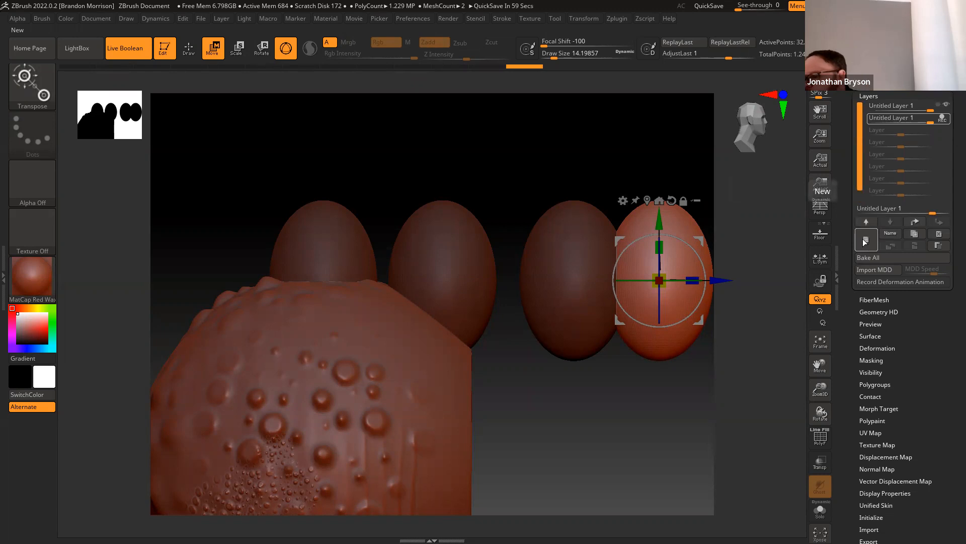
click(865, 240)
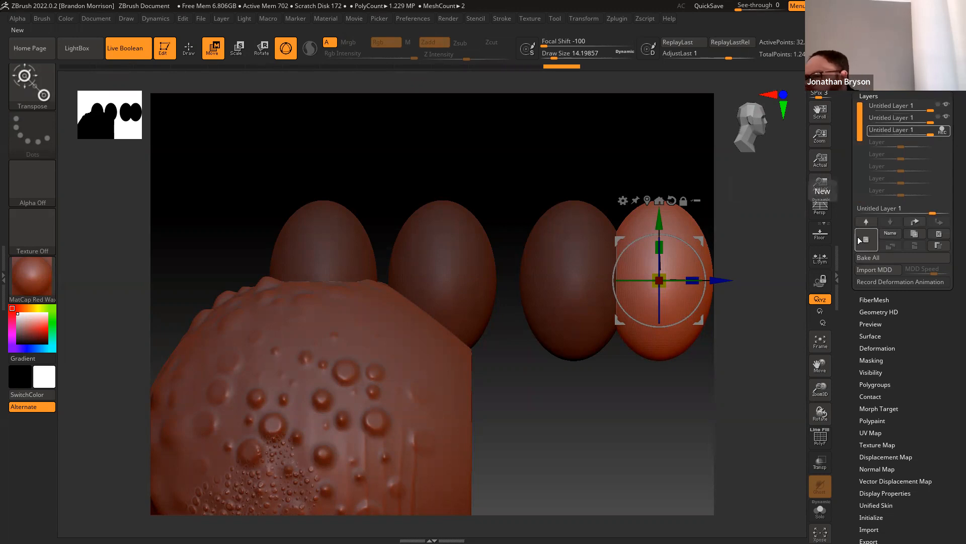
click(941, 131)
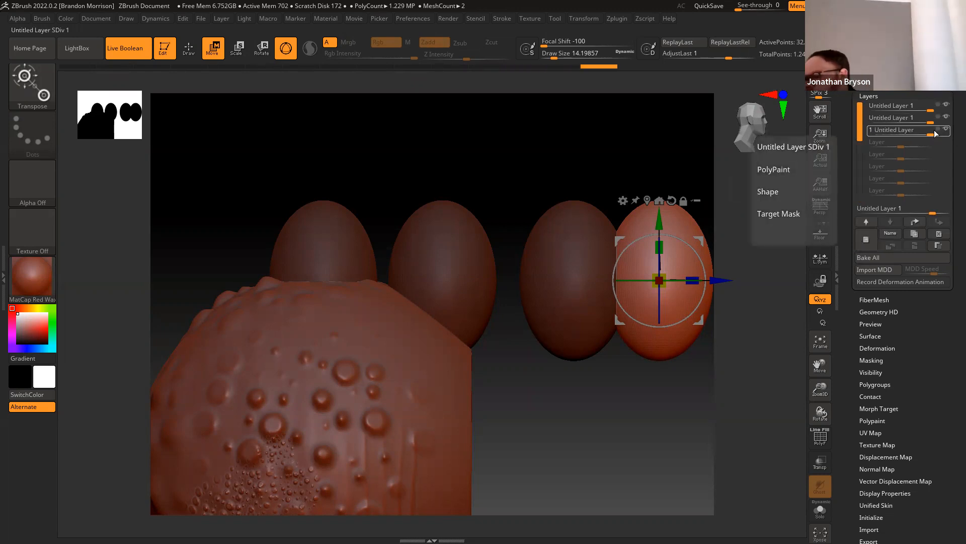
click(859, 258)
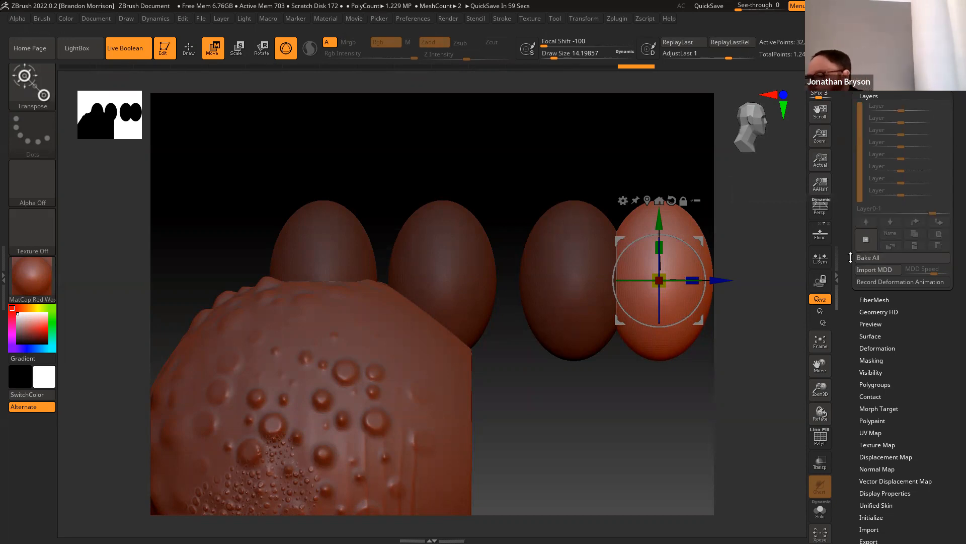
Create two new layers on the egg-shapes subtool and bake them into the mesh
click(861, 238)
click(861, 241)
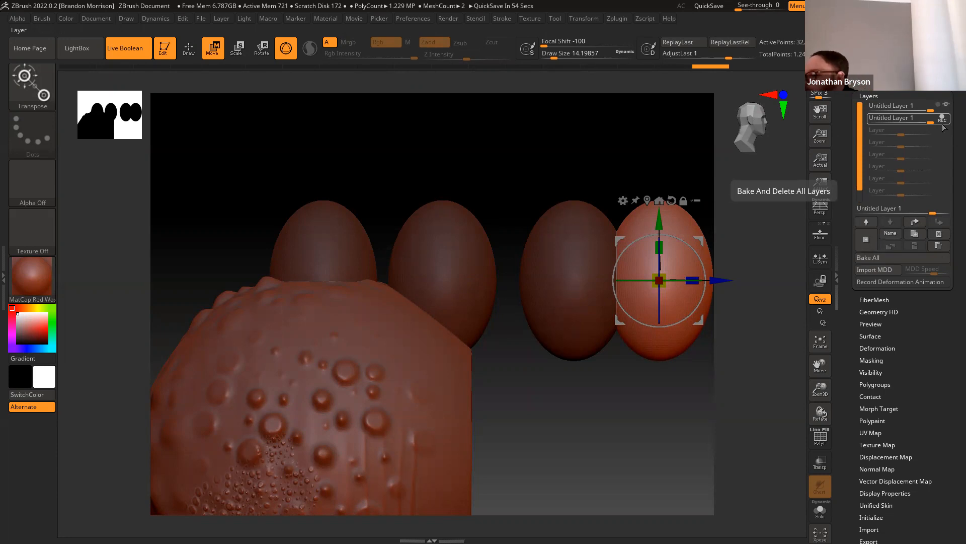
click(866, 257)
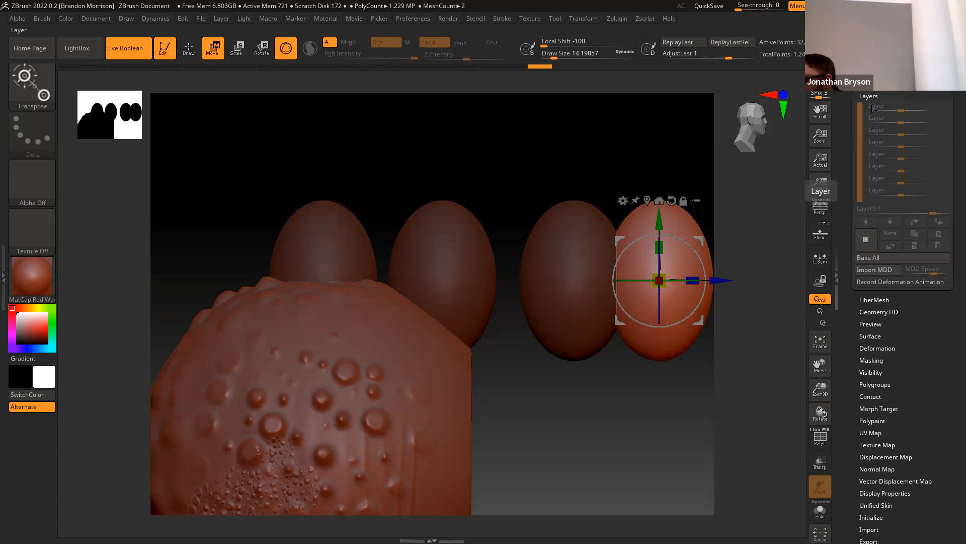
Create three layers on the egg-shapes subtool, with the first layer's intensity at -0.66371 and the other two at 1
click(867, 245)
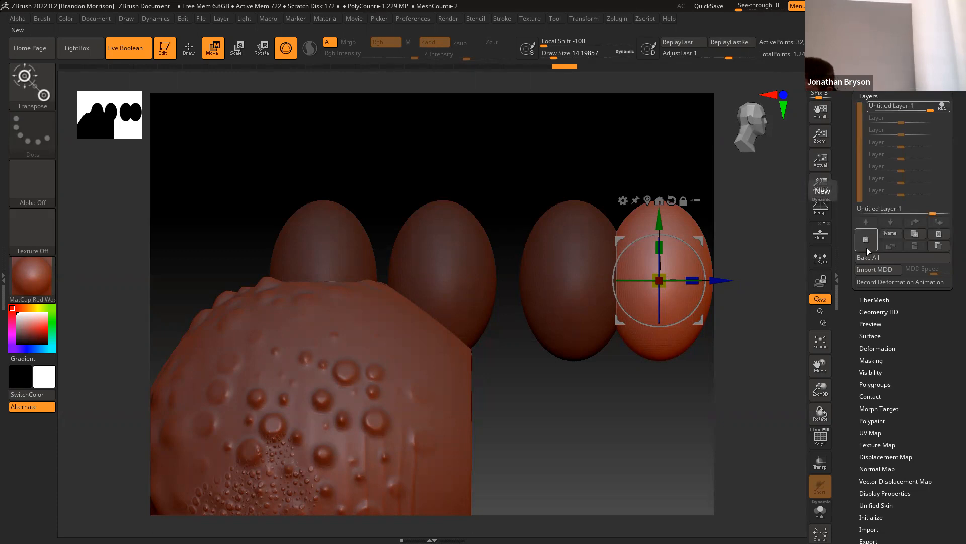
click(916, 223)
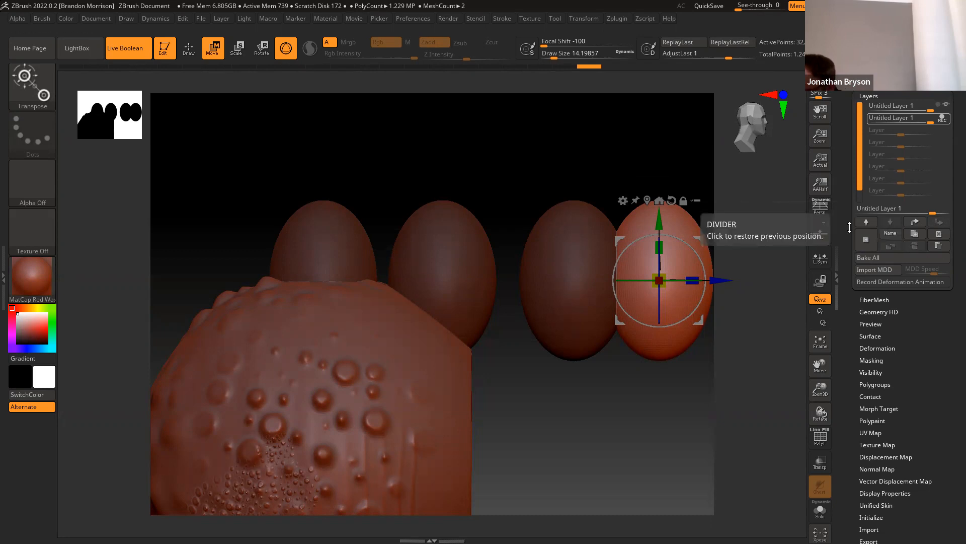
click(880, 106)
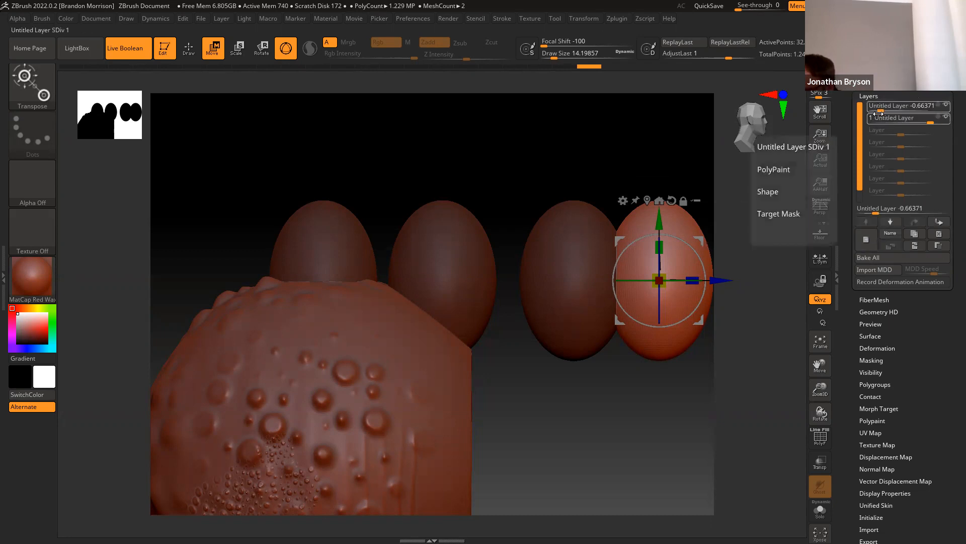
click(864, 247)
click(872, 121)
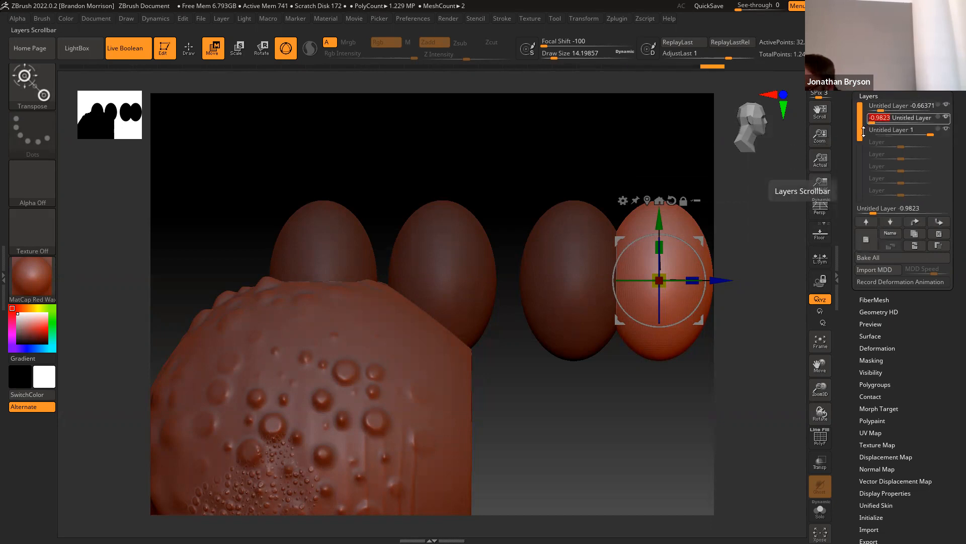
click(915, 245)
click(915, 246)
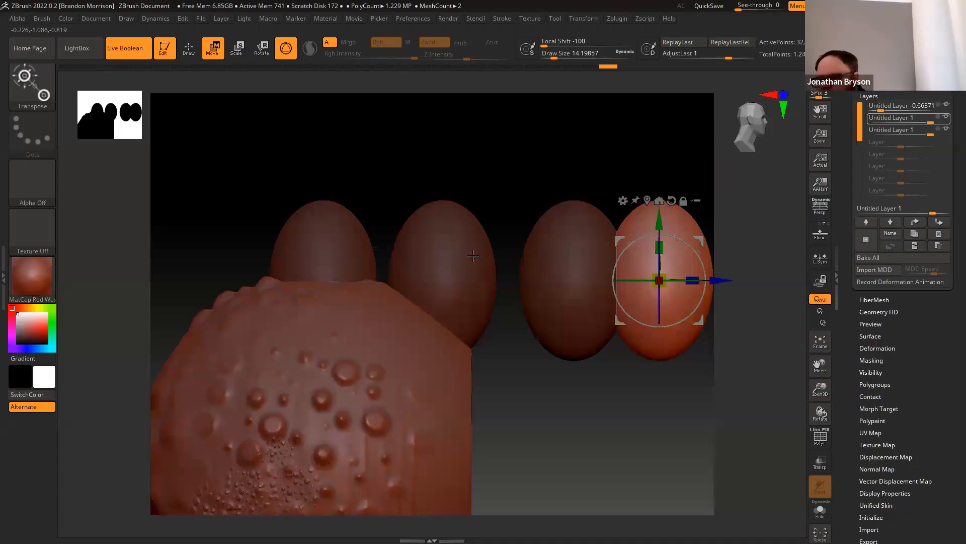
Activate the UMesh_PM3D_Sphere3D1 subtool and divide it to subdivision level 6
scroll(842, 157, up, 10)
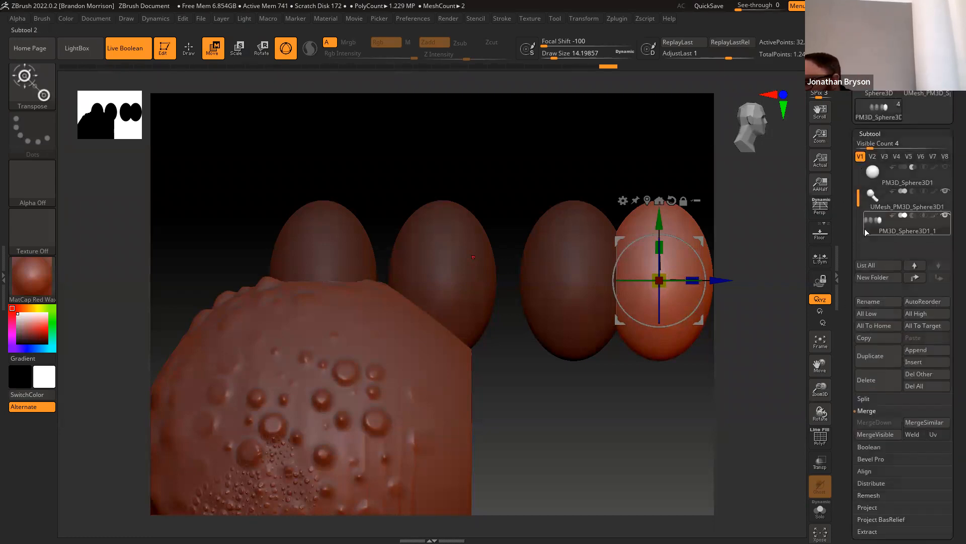
click(866, 207)
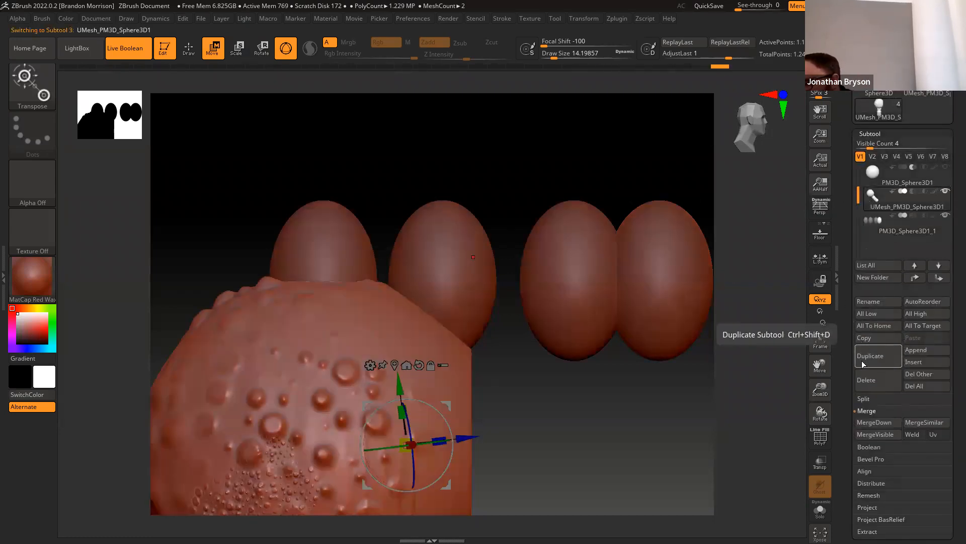
scroll(867, 448, down, 10)
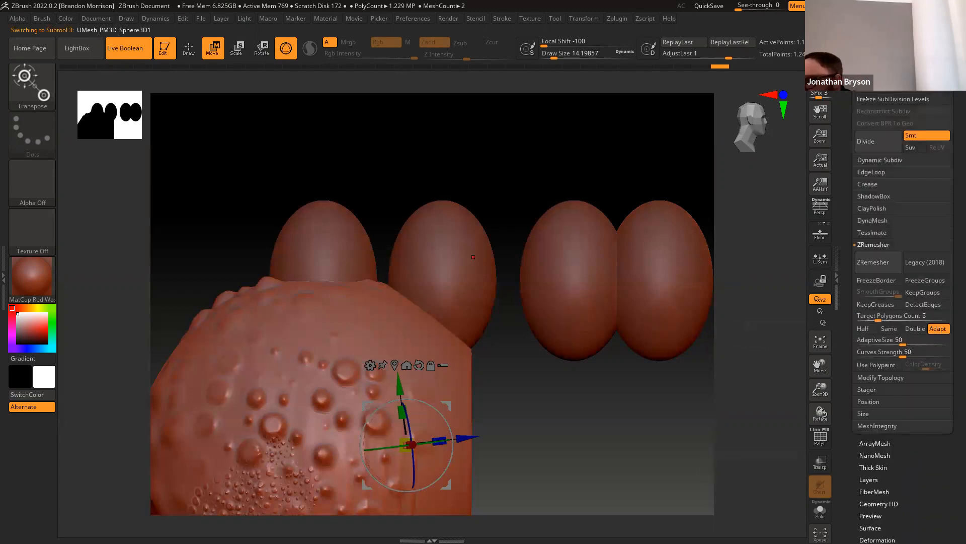
scroll(872, 167, up, 1)
click(872, 166)
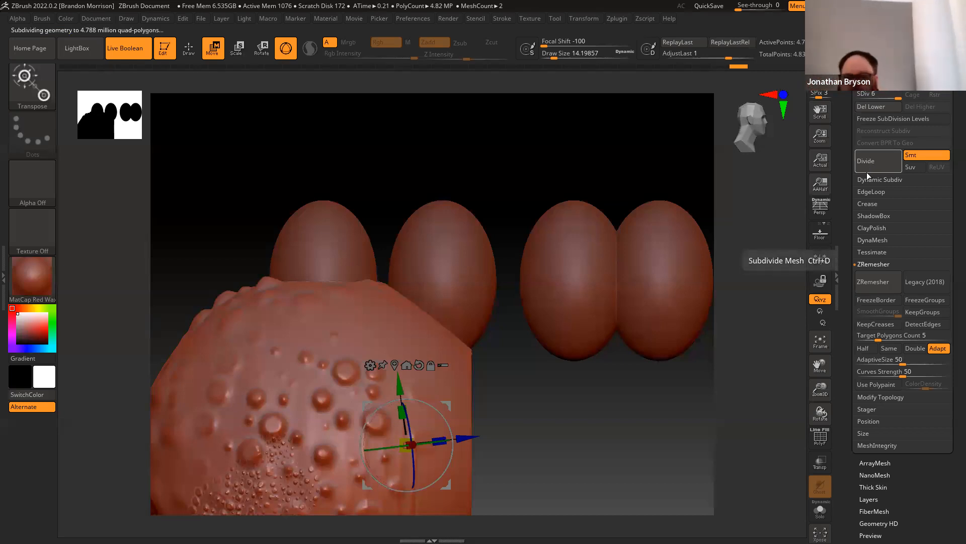
Return to Draw mode and choose the IMM Primitives brush for inserting a Capsule
click(188, 48)
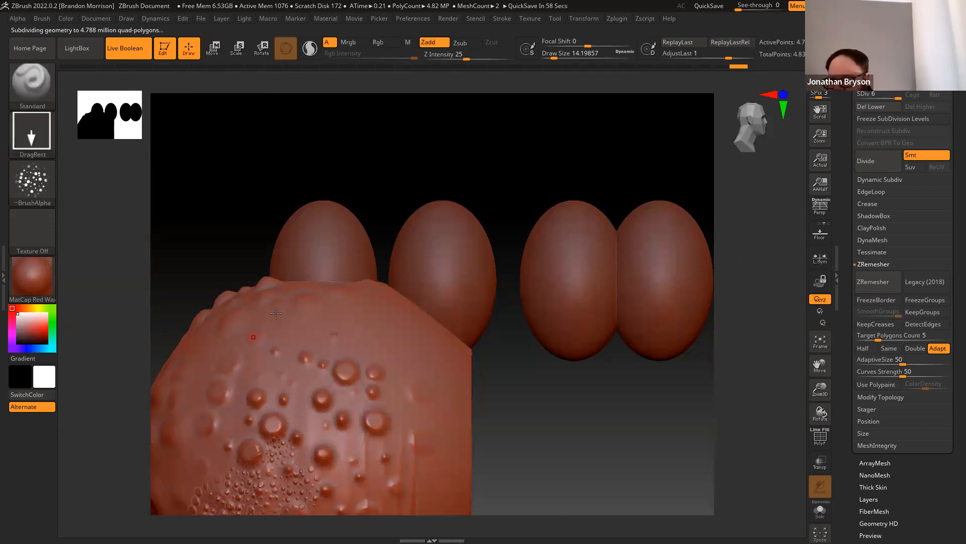
click(31, 88)
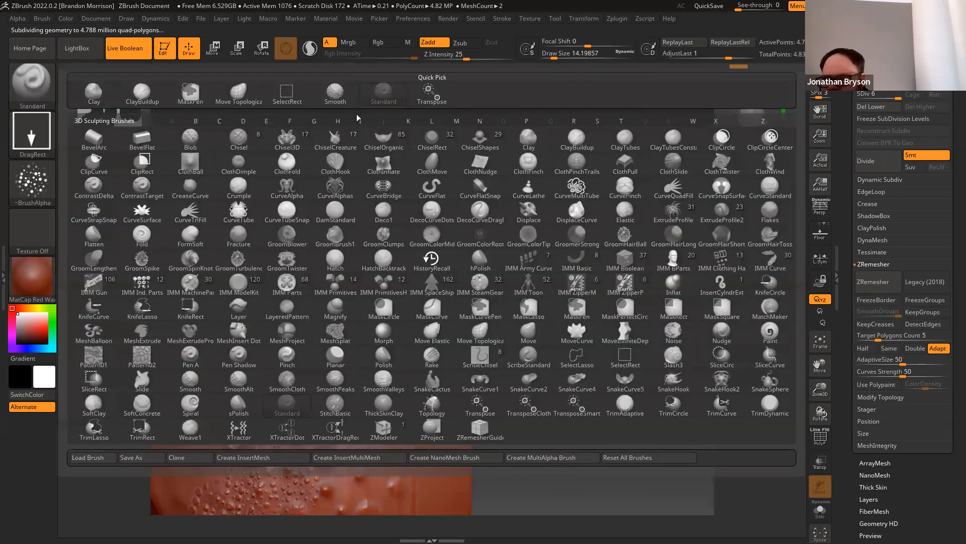
key(i)
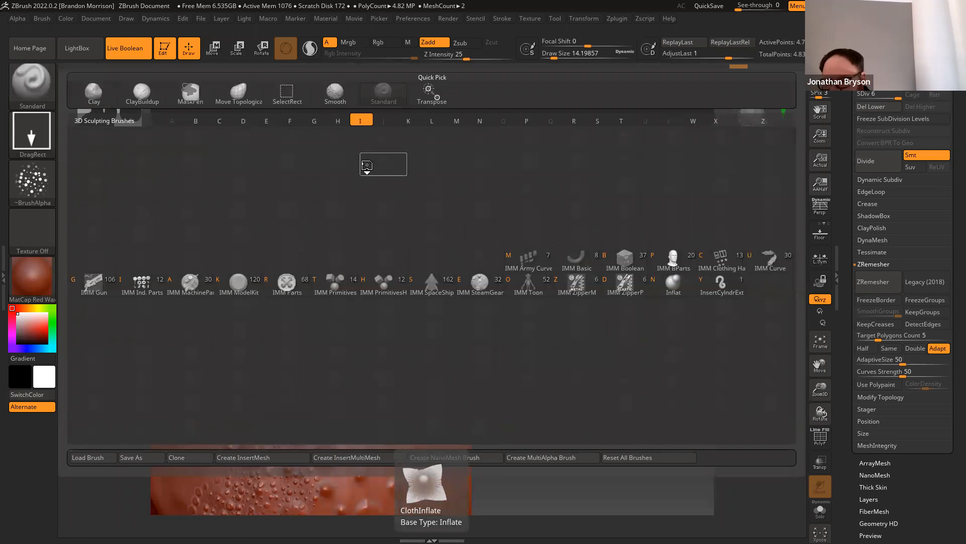
click(322, 294)
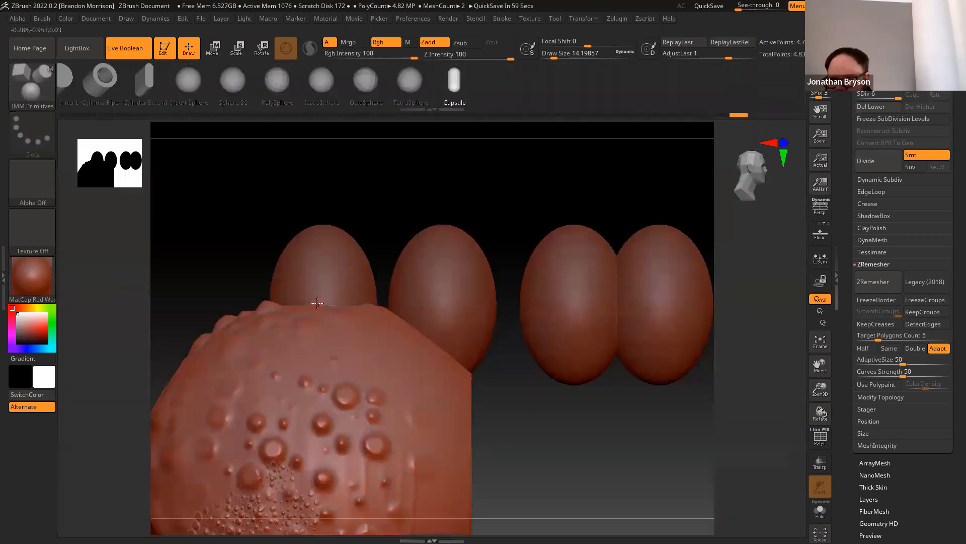
Delete the textured head's subdivision levels and insert a capsule on its upper edge, angled outward
click(248, 333)
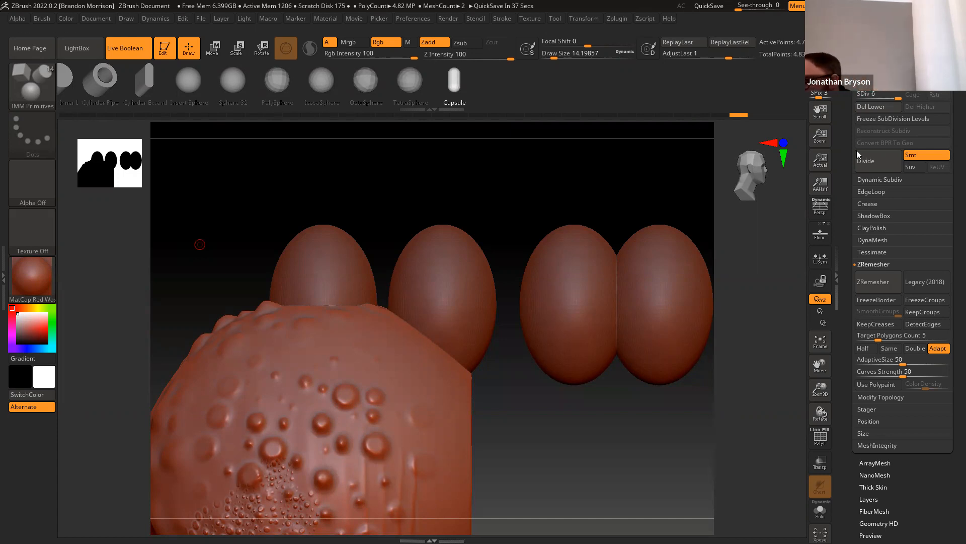
click(865, 122)
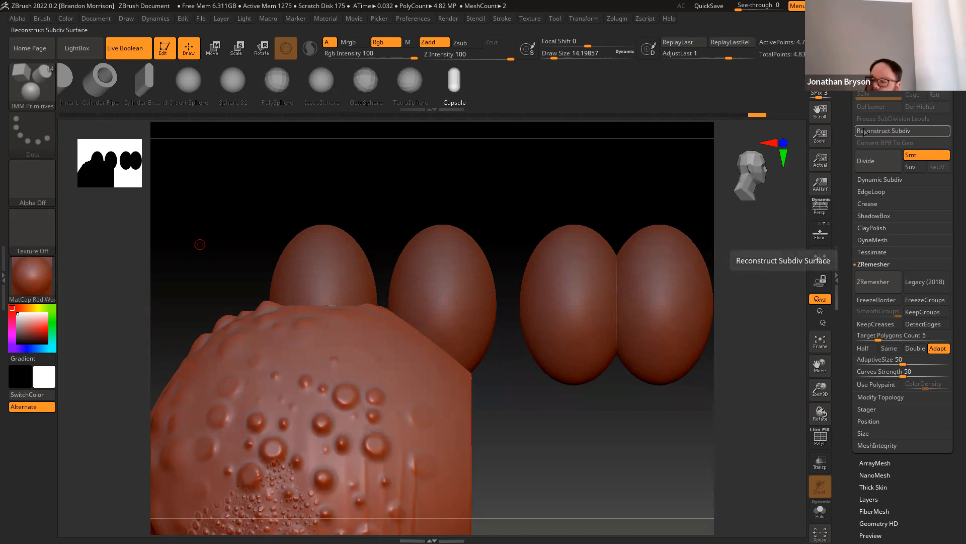
drag(227, 319, 188, 300)
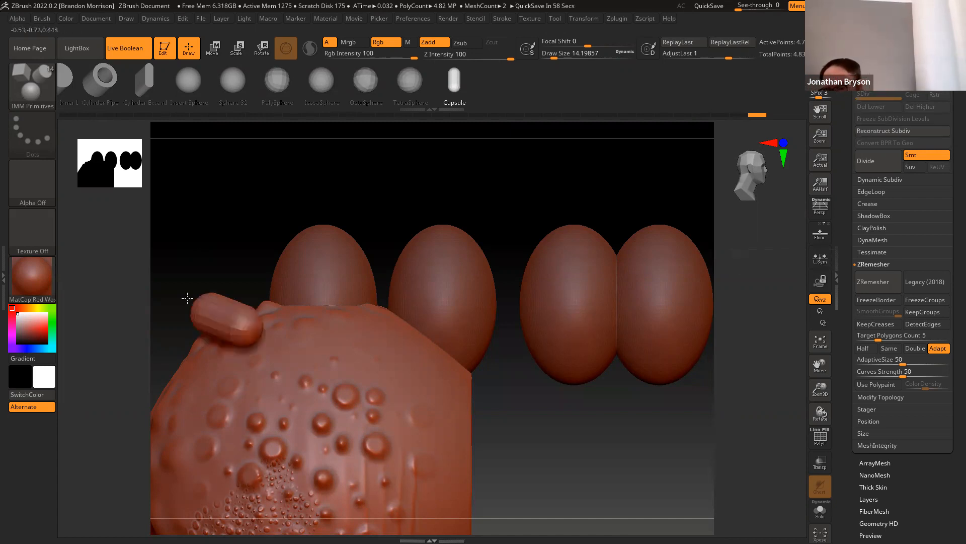
Insert five more capsules in varied sizes and angles across the textured head, including a large one over its upper edge
drag(336, 316, 289, 247)
drag(272, 422, 182, 391)
drag(377, 443, 435, 274)
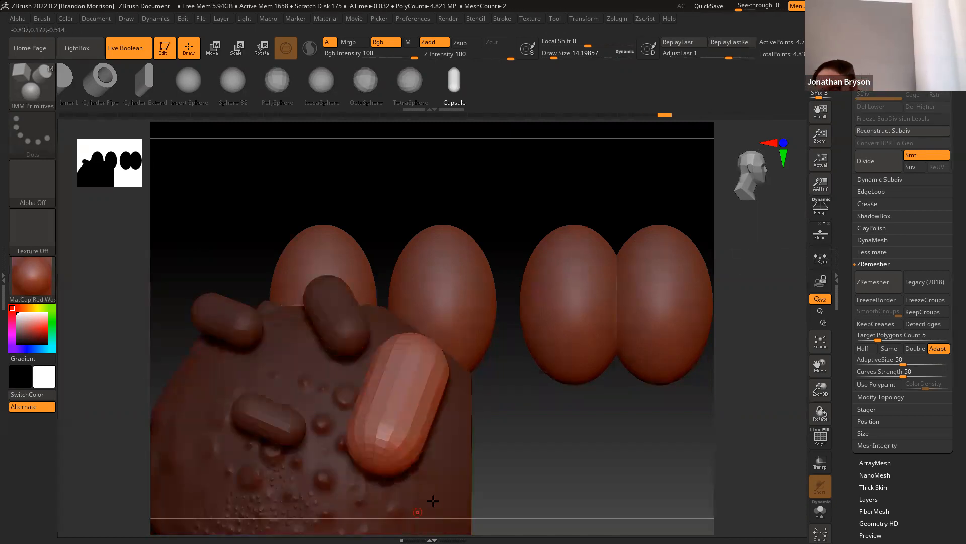
drag(430, 499, 473, 322)
drag(239, 335, 161, 199)
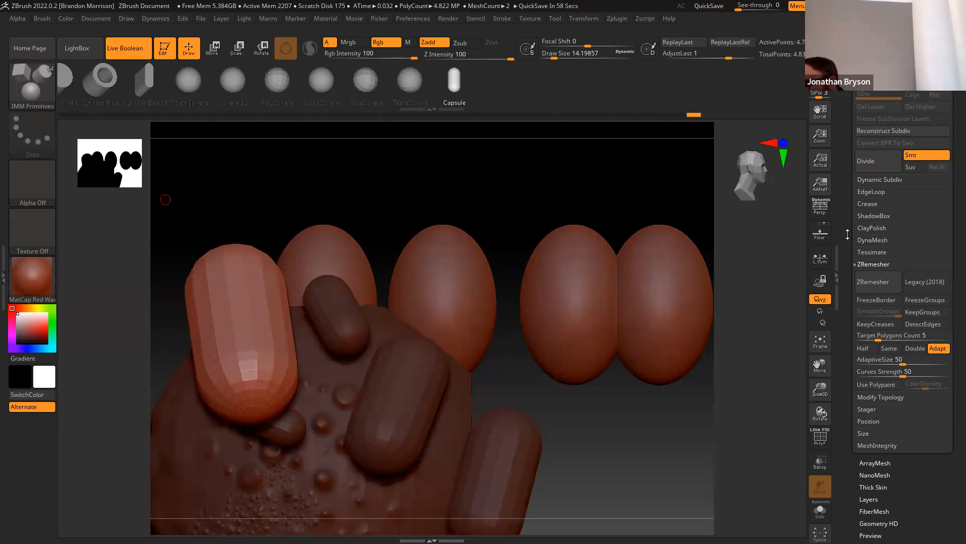
Split the textured head subtool with its capsules into similar parts, accepting the non-undoable operation
drag(847, 231, 847, 210)
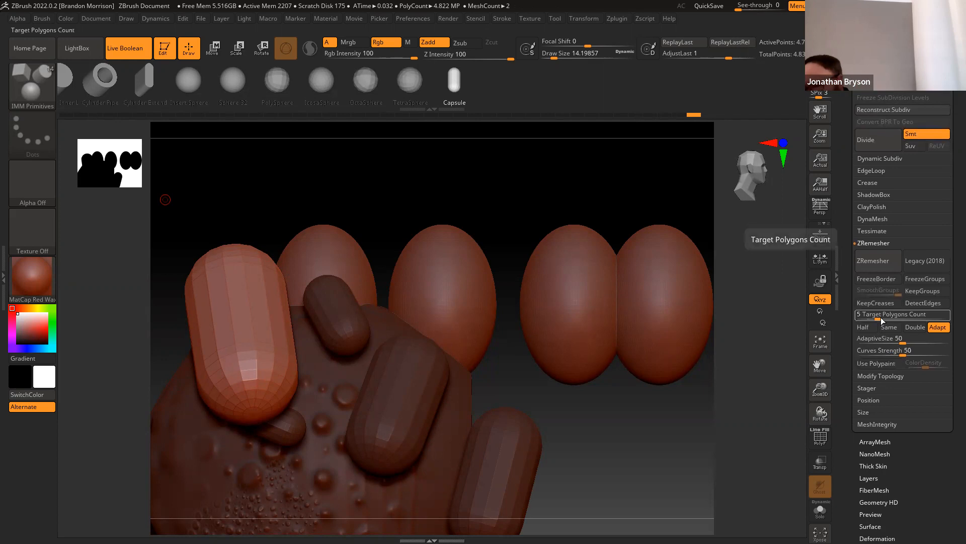
drag(846, 231, 847, 269)
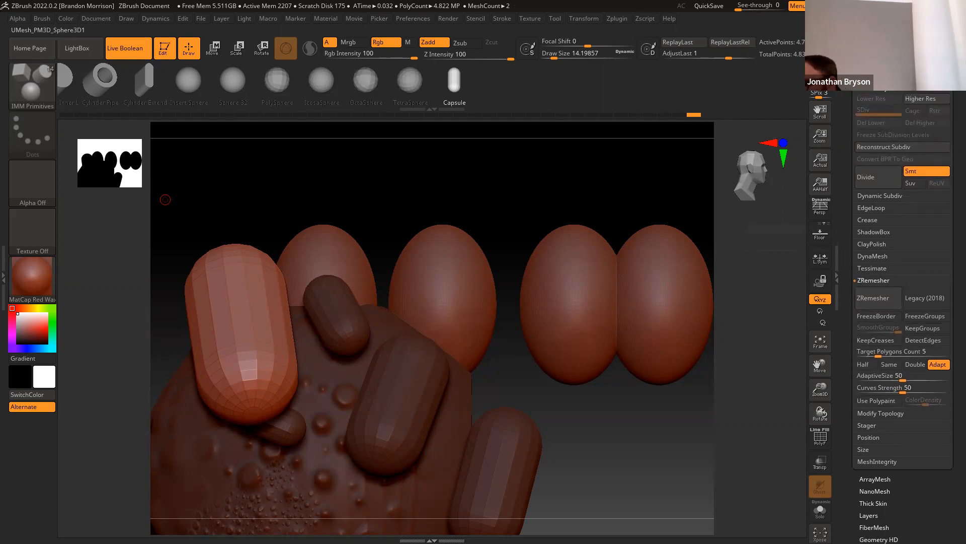
click(870, 76)
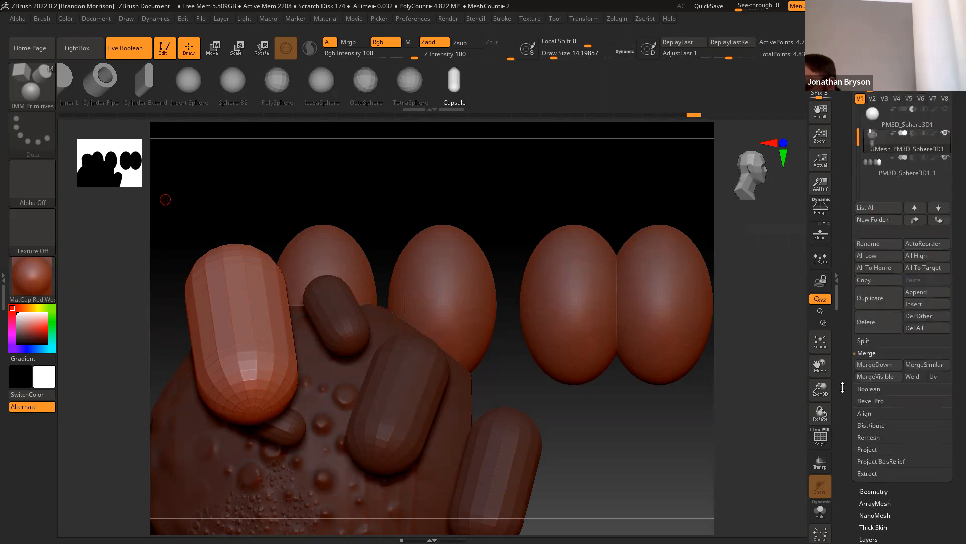
click(864, 341)
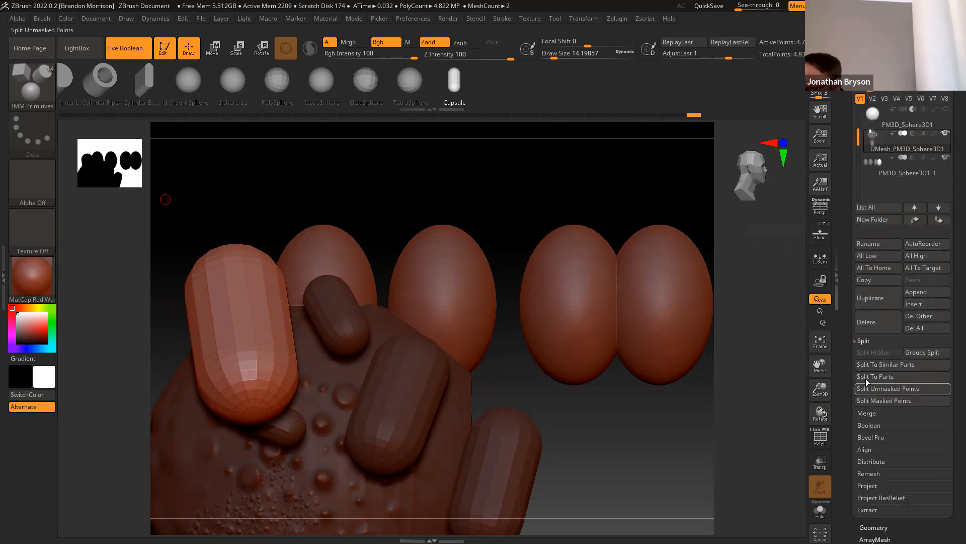
click(864, 365)
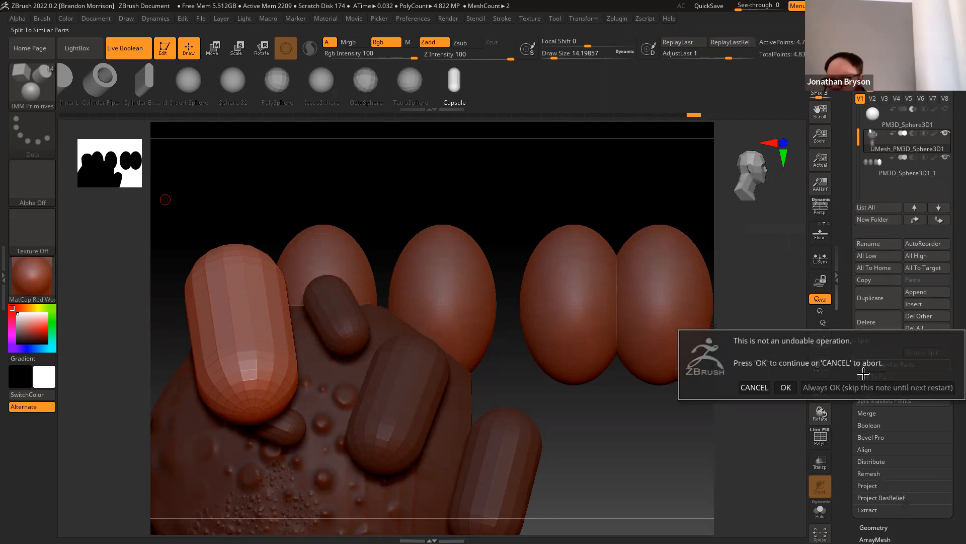
click(786, 387)
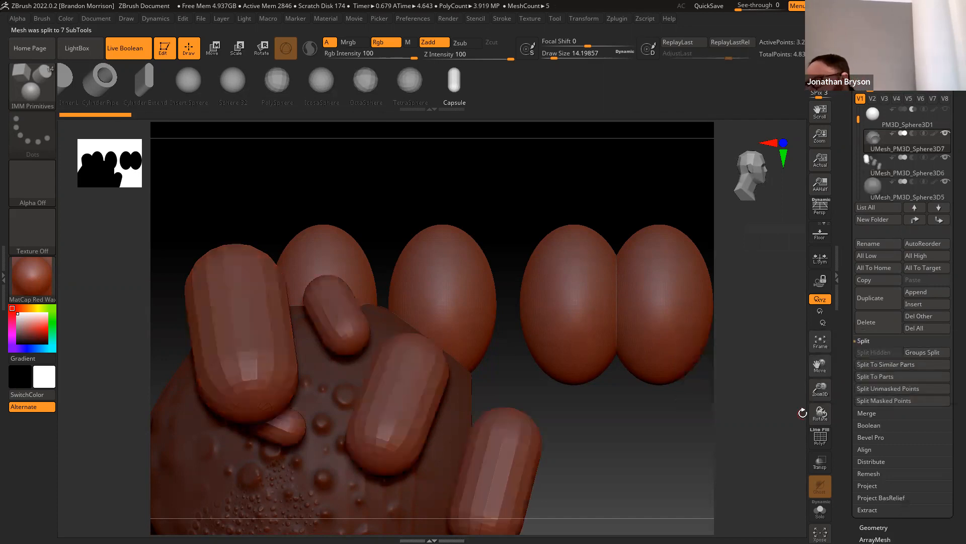
Activate the UMesh_PM3D_Sphere3D6 subtool and inspect the split capsules from different angles
click(876, 176)
mouse_move(876, 177)
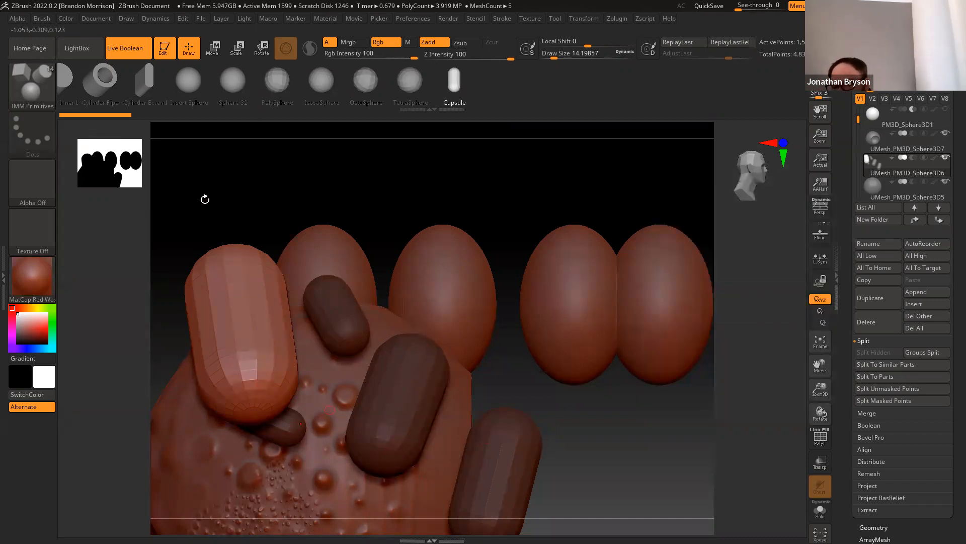
drag(201, 199, 211, 255)
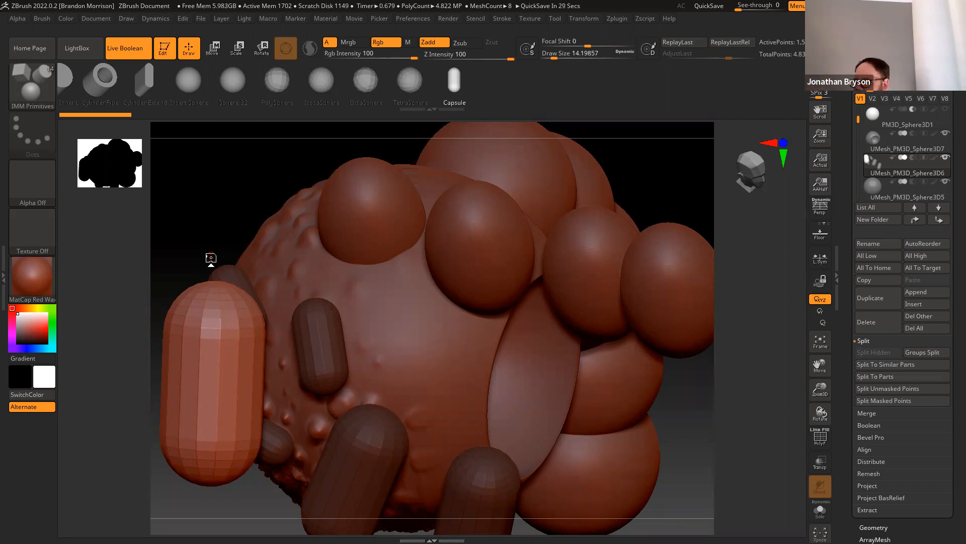
drag(224, 198, 220, 177)
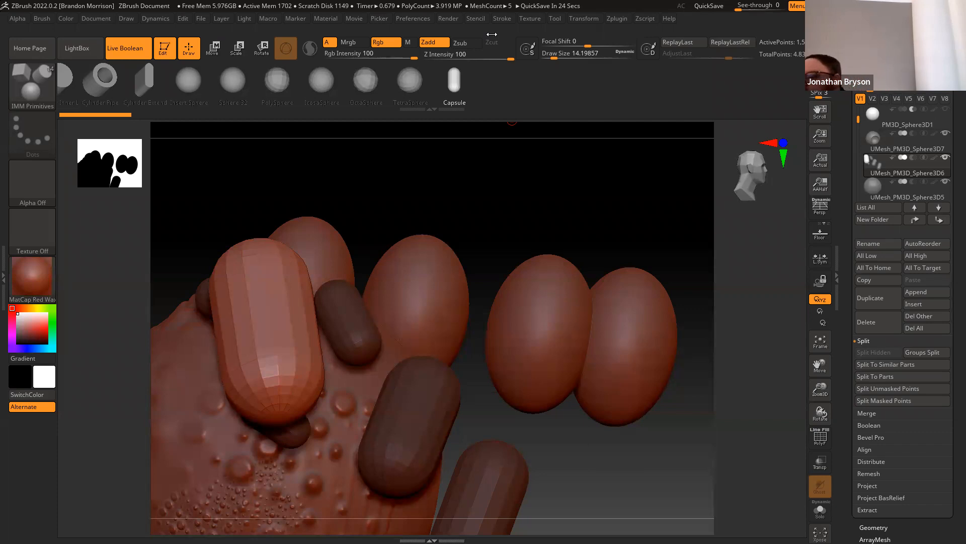
scroll(903, 317, up, 1)
scroll(903, 302, up, 3)
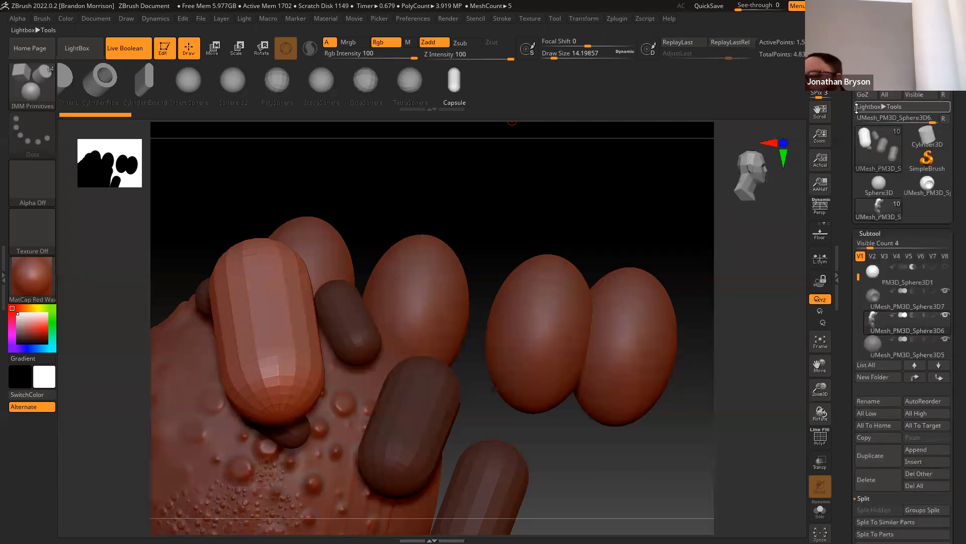
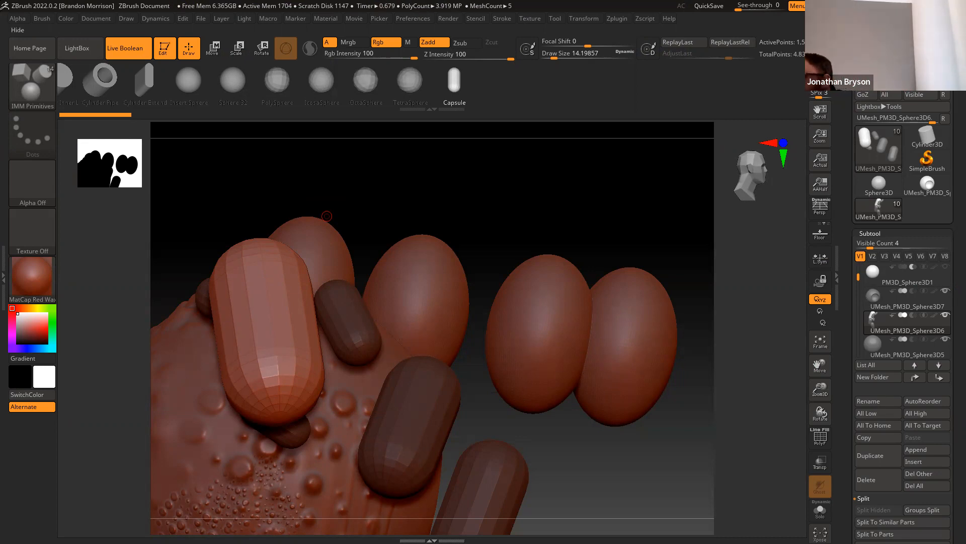
Switch to the Chrome window with the image search results and close it
key(alt+Tab)
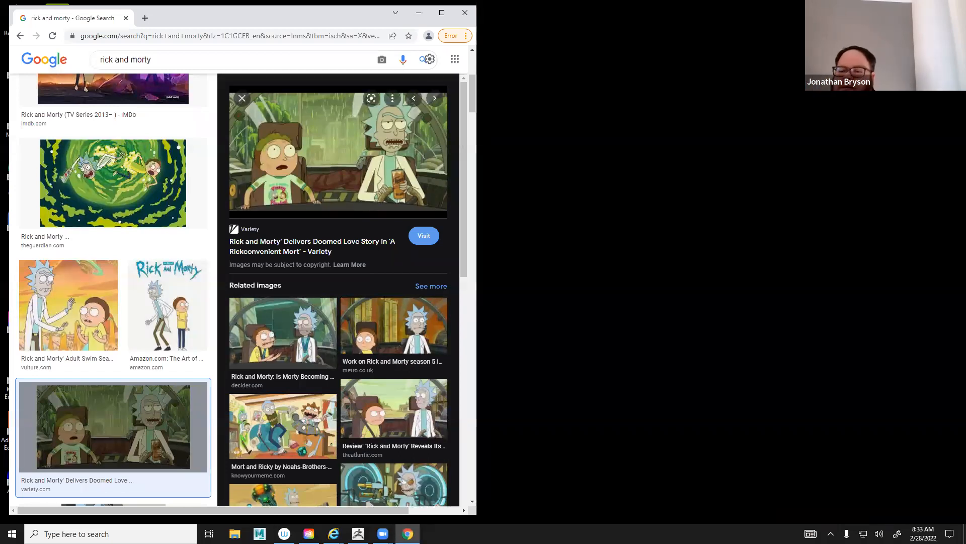
drag(334, 11, 335, 44)
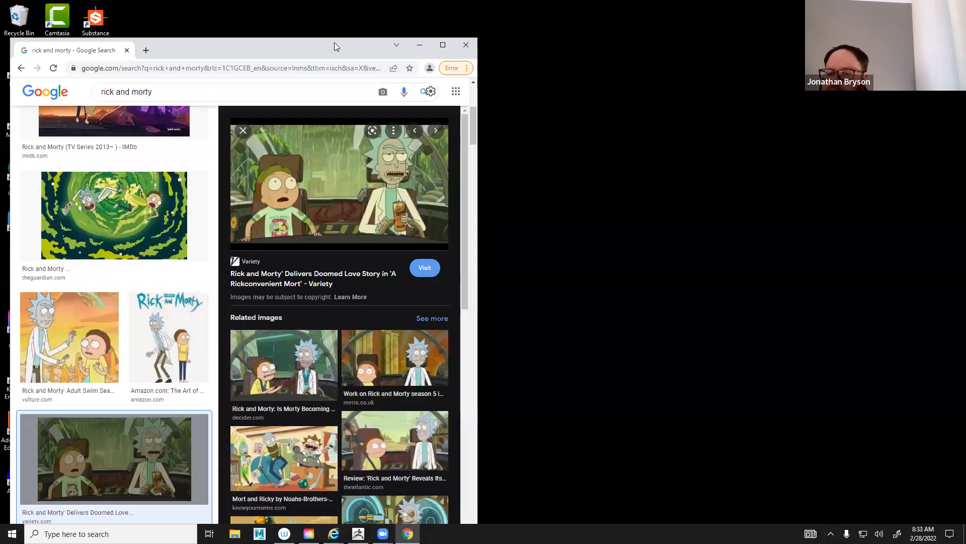
click(466, 45)
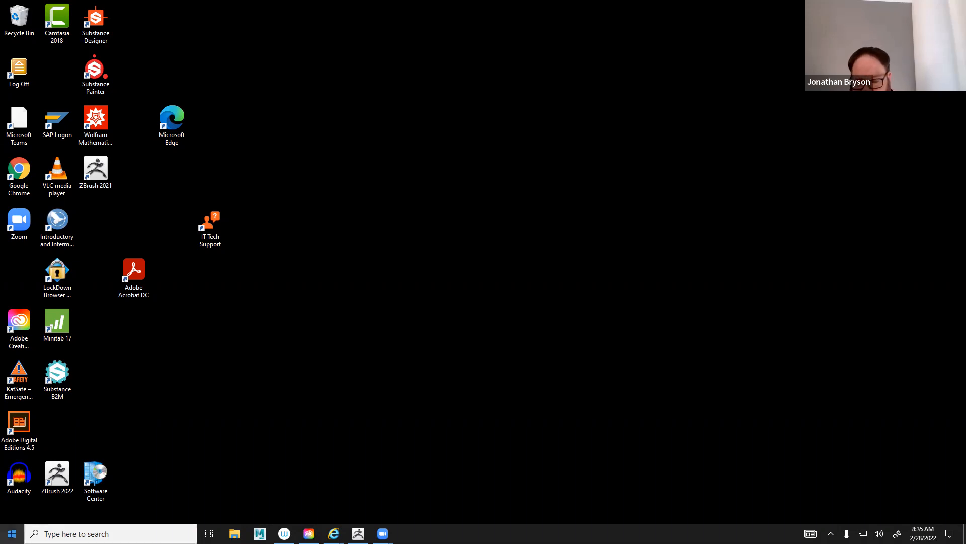
Open File Explorer and go to the FAR-2-56 (C:) drive
click(12, 533)
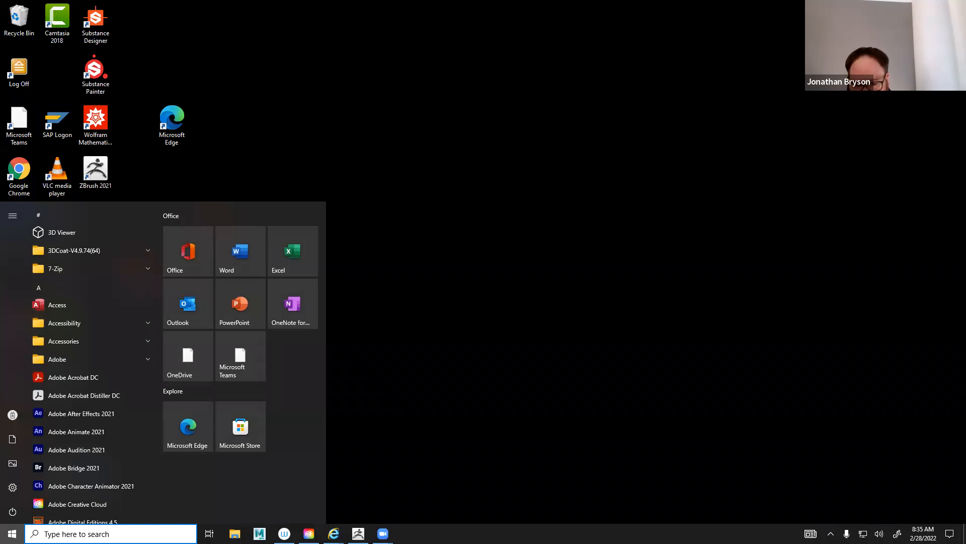
click(234, 534)
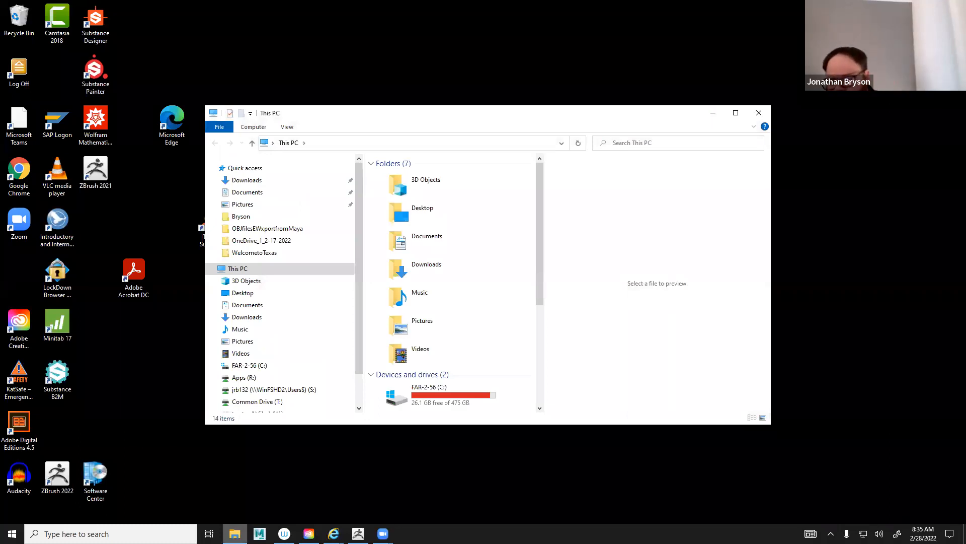
drag(540, 290, 540, 332)
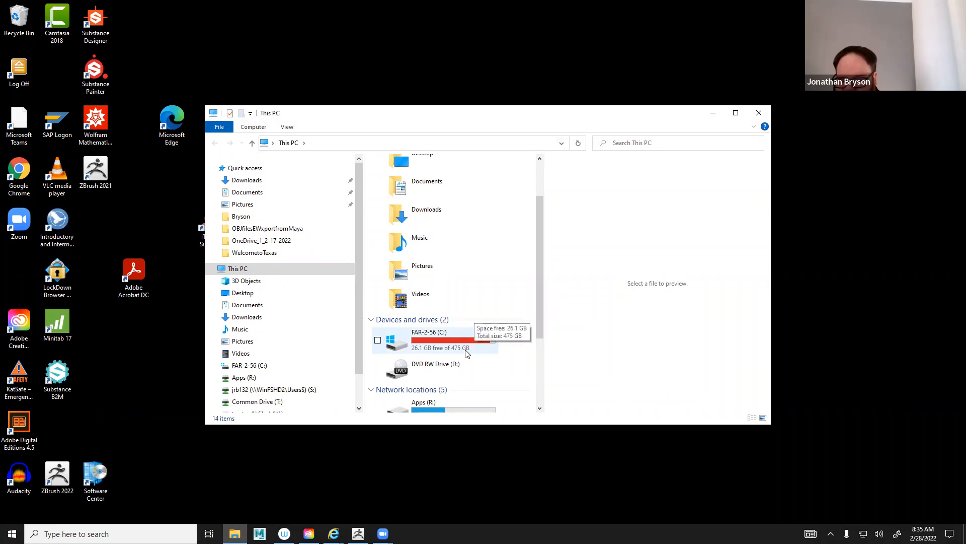
scroll(359, 397, down, 2)
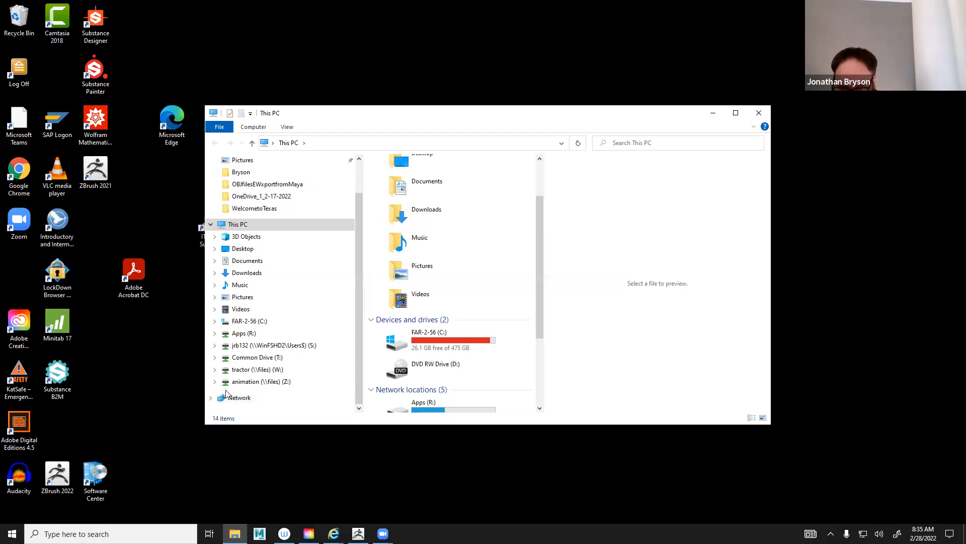
double_click(398, 348)
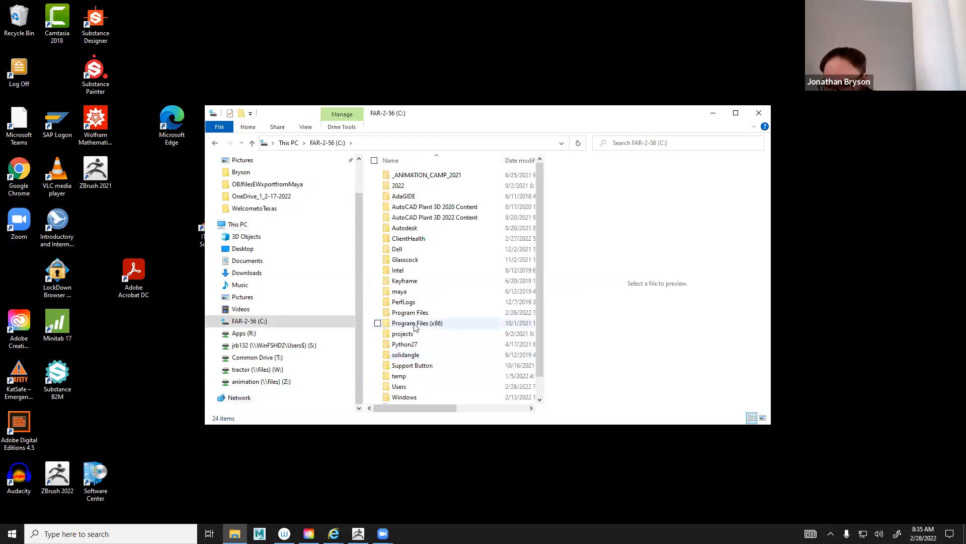
Browse to the QuickSave folder under Users, Public, Public Documents, ZBrushData2022
double_click(394, 389)
click(395, 198)
double_click(395, 197)
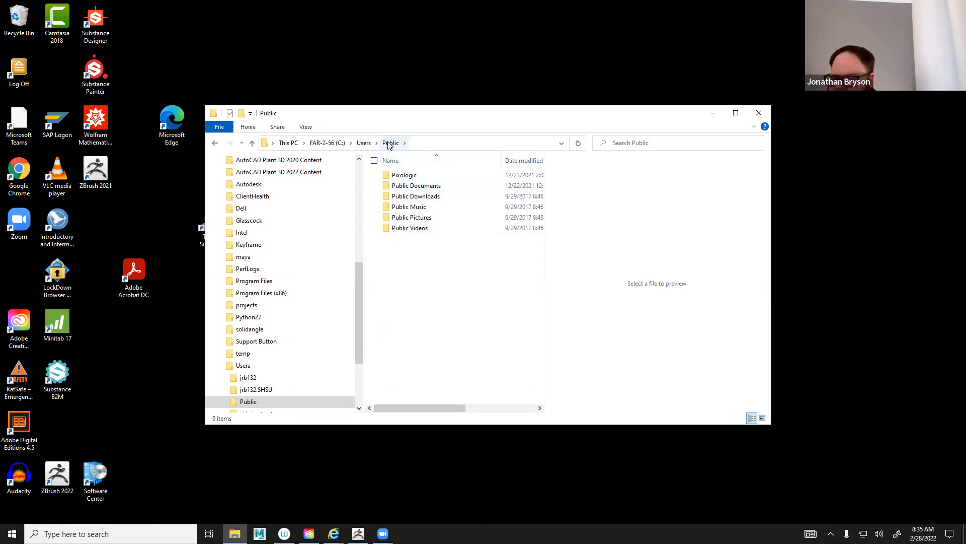
double_click(396, 191)
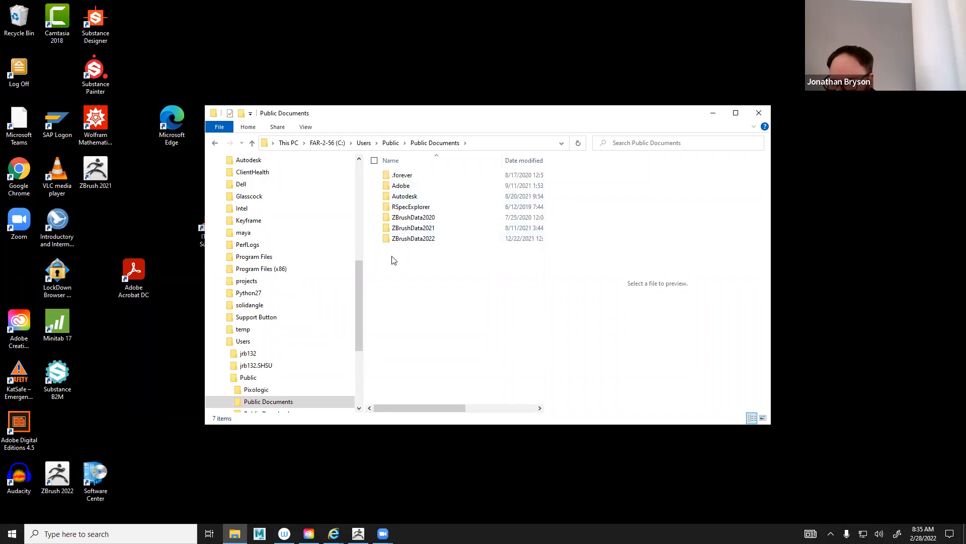
click(398, 240)
double_click(398, 240)
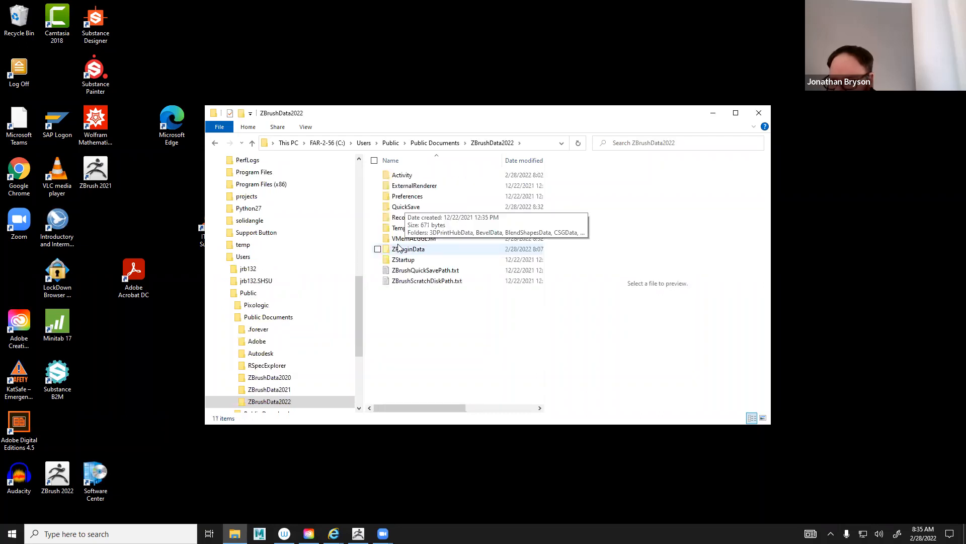
double_click(397, 208)
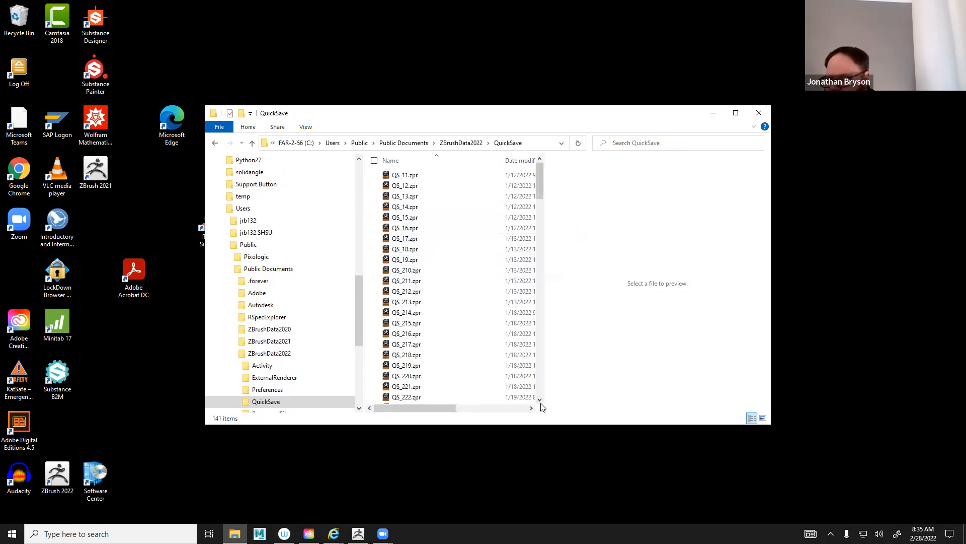
Reposition and widen the QuickSave folder window so the files' dates, types and sizes can be examined
drag(545, 395, 738, 395)
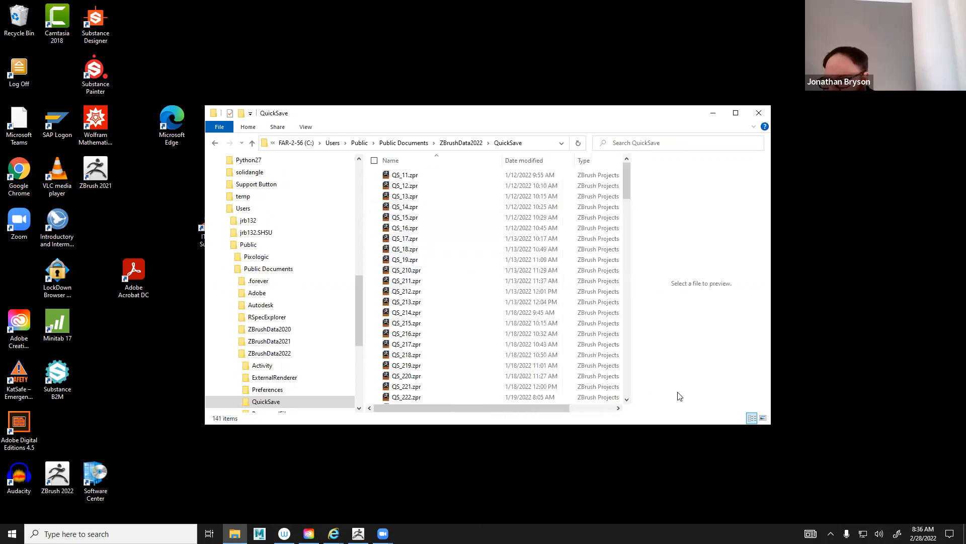
drag(309, 114, 139, 84)
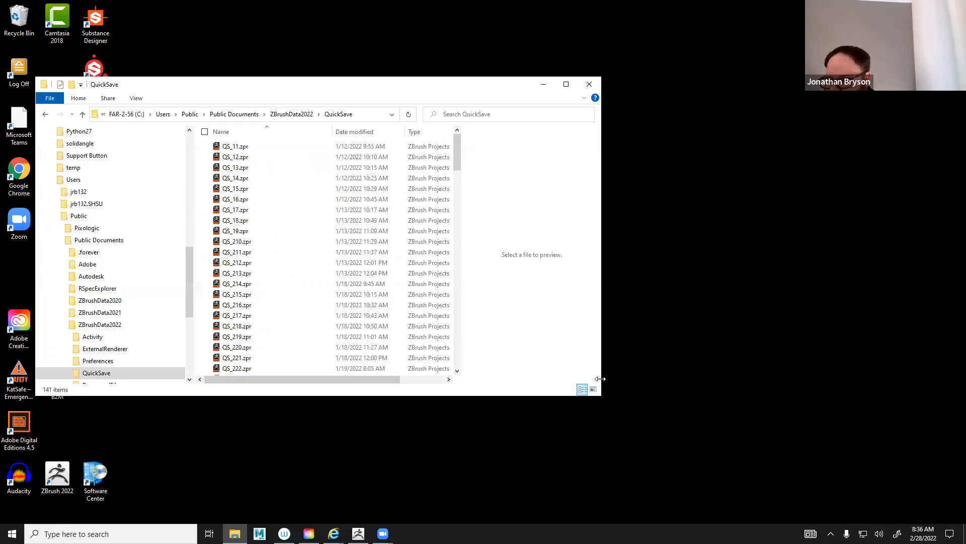
drag(600, 378, 810, 380)
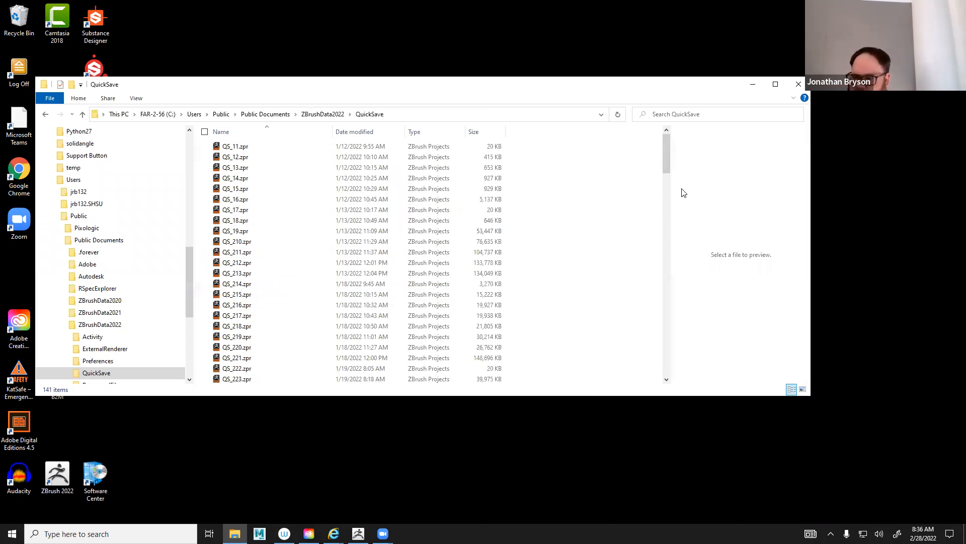
drag(666, 159, 651, 144)
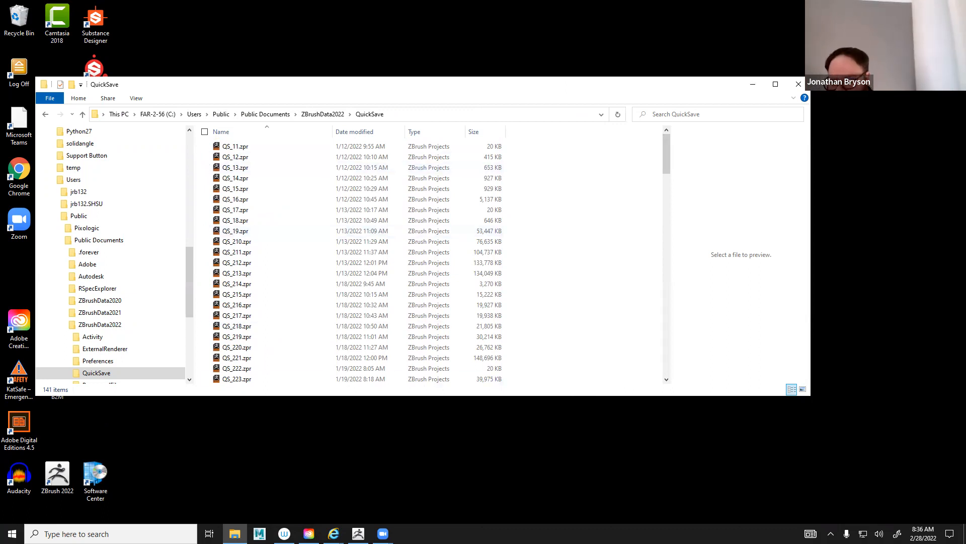
Switch back to ZBrush, show the QuickSave projects in LightBox and select QS_221.zpr
click(358, 533)
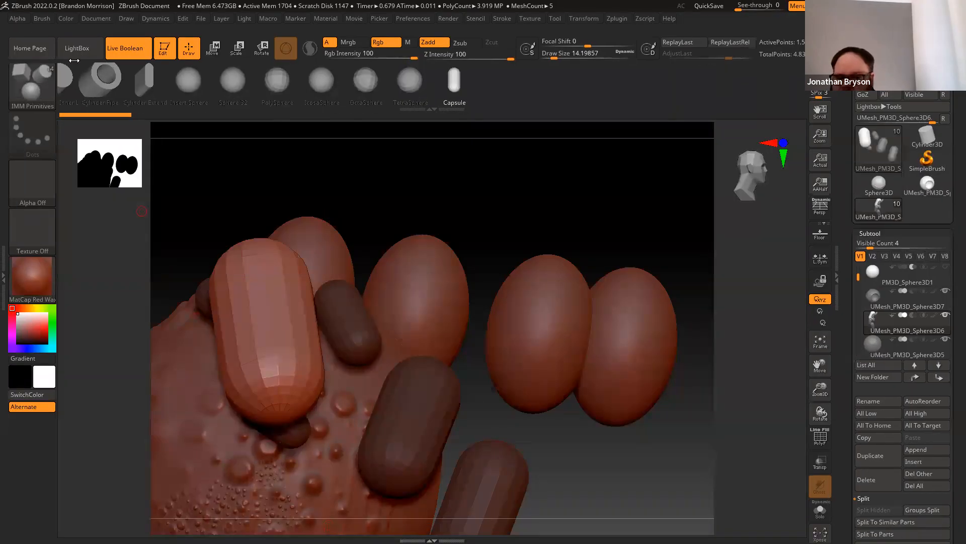
click(77, 47)
click(467, 127)
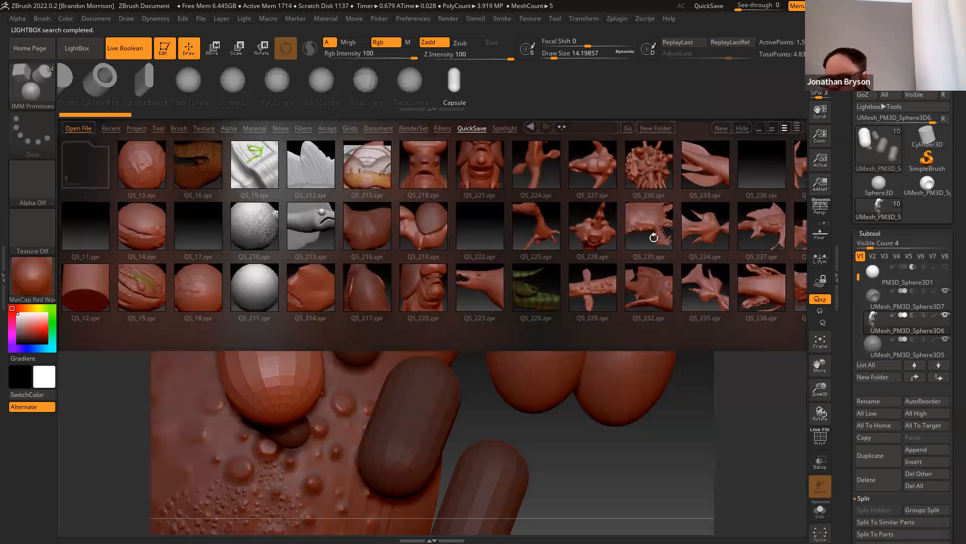
click(478, 166)
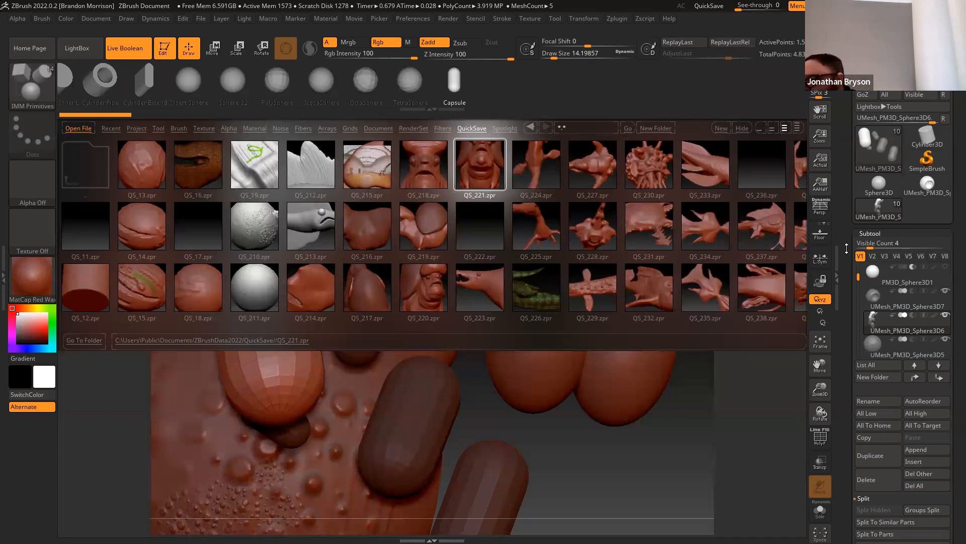
Toggle Live Boolean off and on again, and close LightBox to return to the subtool list
click(126, 52)
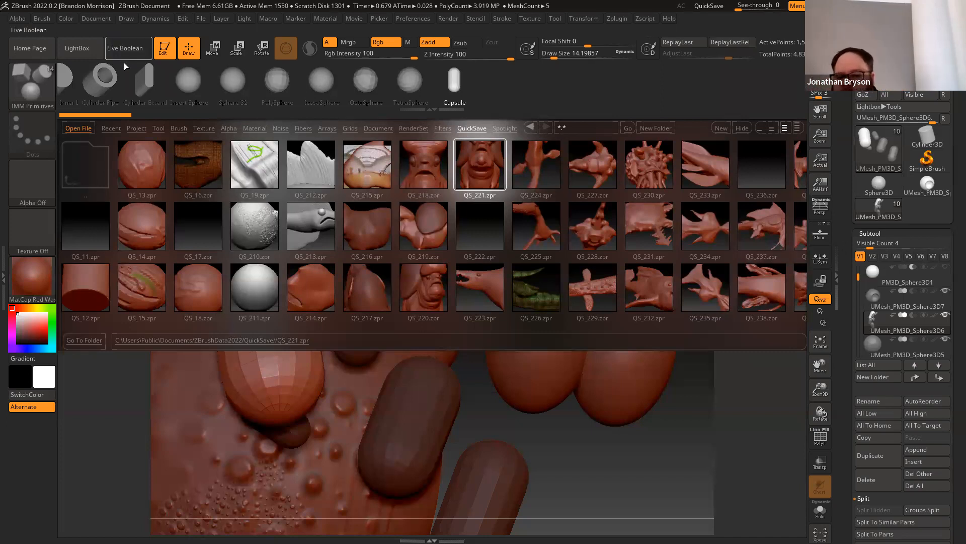
click(124, 51)
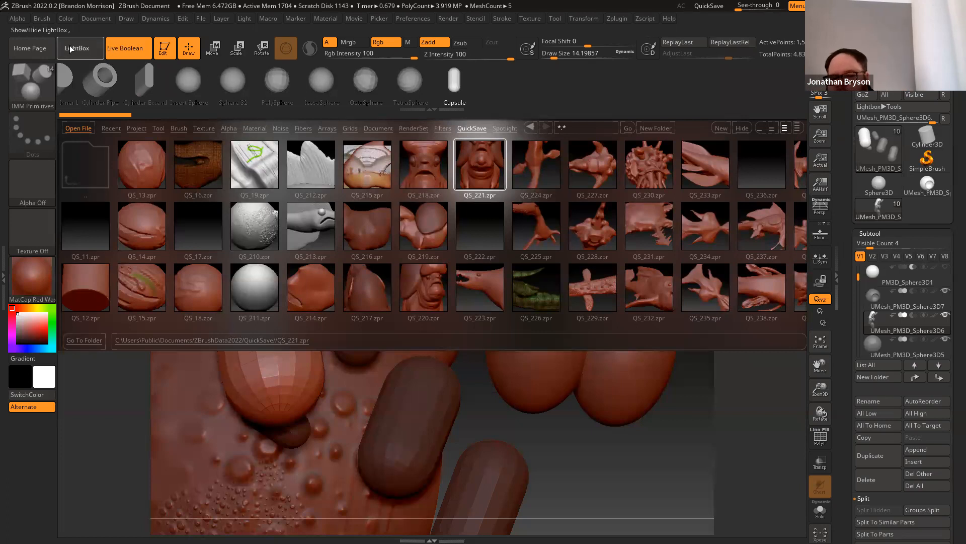
click(71, 48)
scroll(845, 325, down, 3)
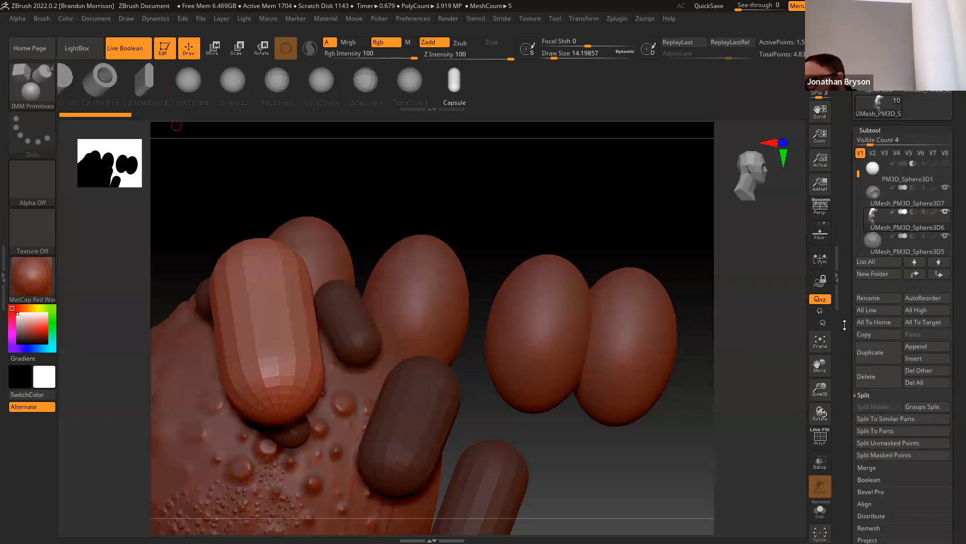
Append a Cube3D primitive as a new subtool in the subtool list
scroll(846, 397, down, 2)
scroll(846, 398, down, 1)
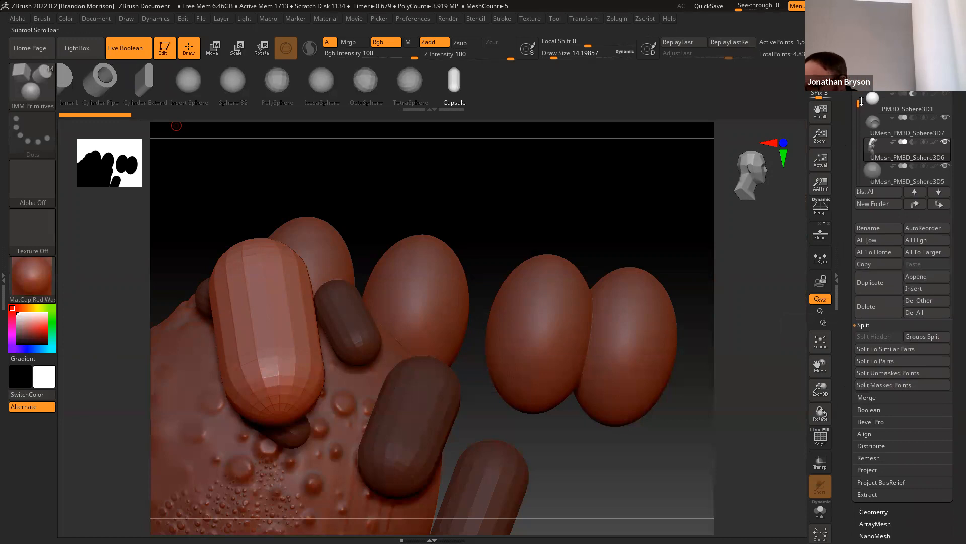
drag(860, 103, 859, 94)
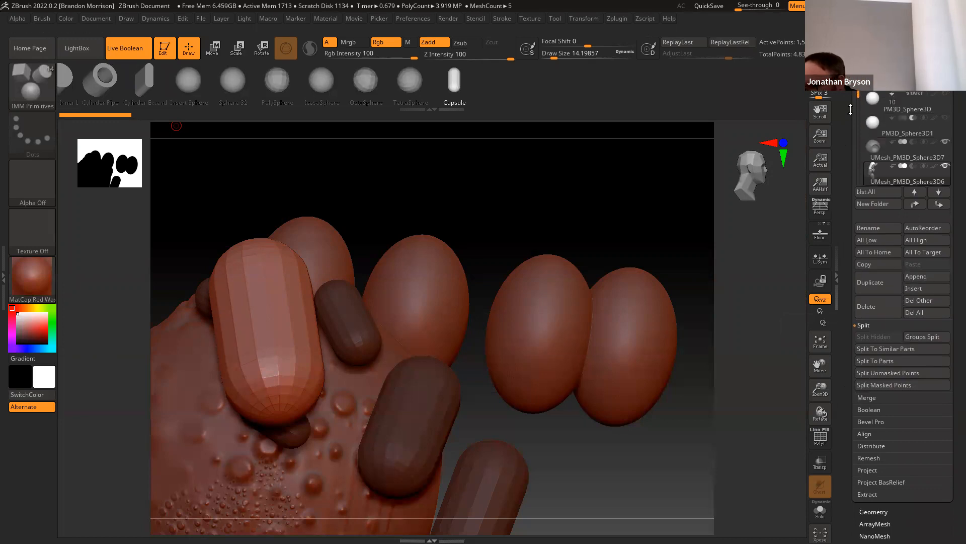
click(919, 278)
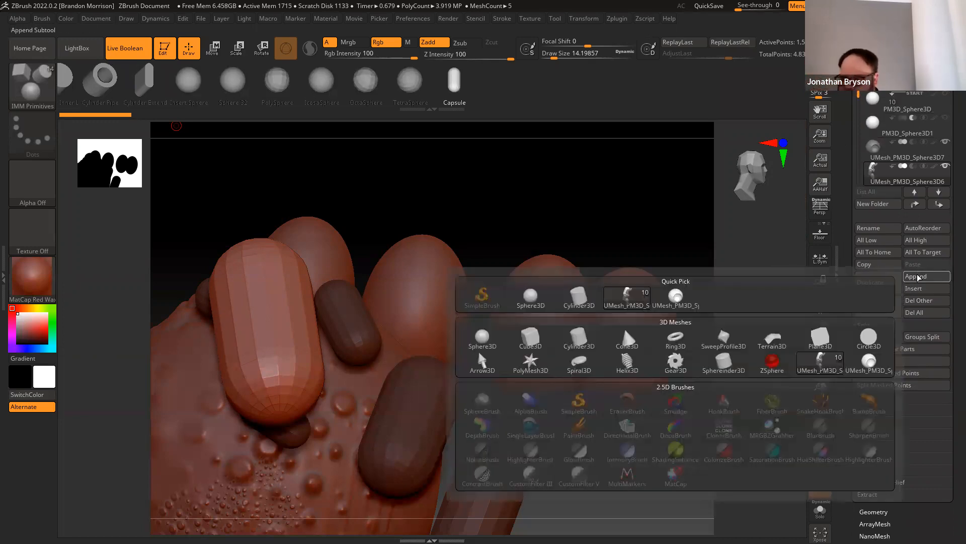
click(531, 336)
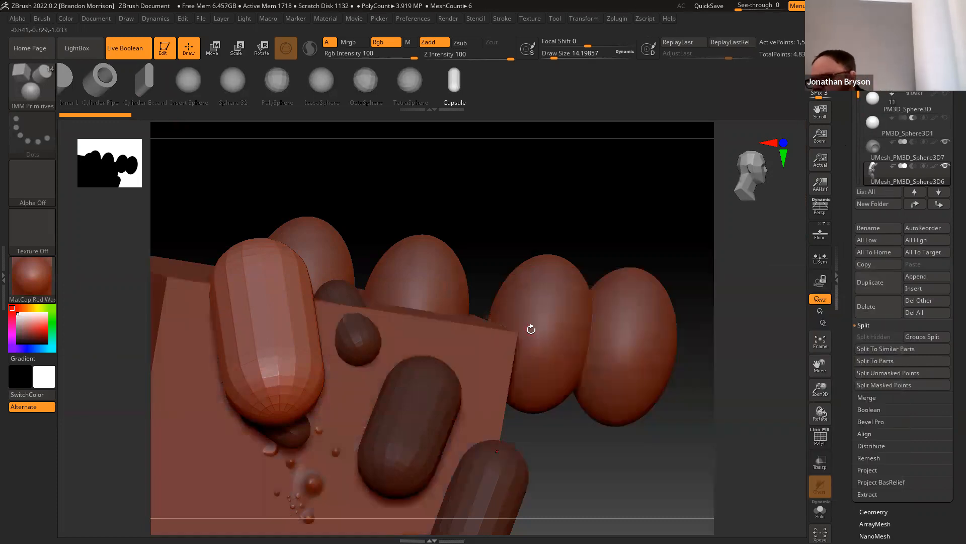
Delete the extra sphere and capsule subtools, keeping only the sculpted sphere UMesh_PM3D_Sphere3D7 and the cube, and skip further deletion prompts
click(863, 99)
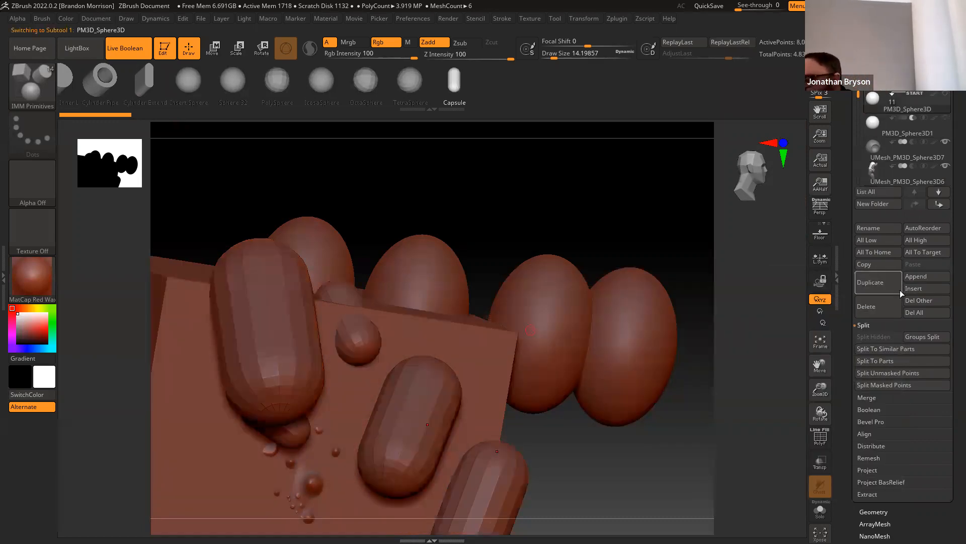
click(875, 282)
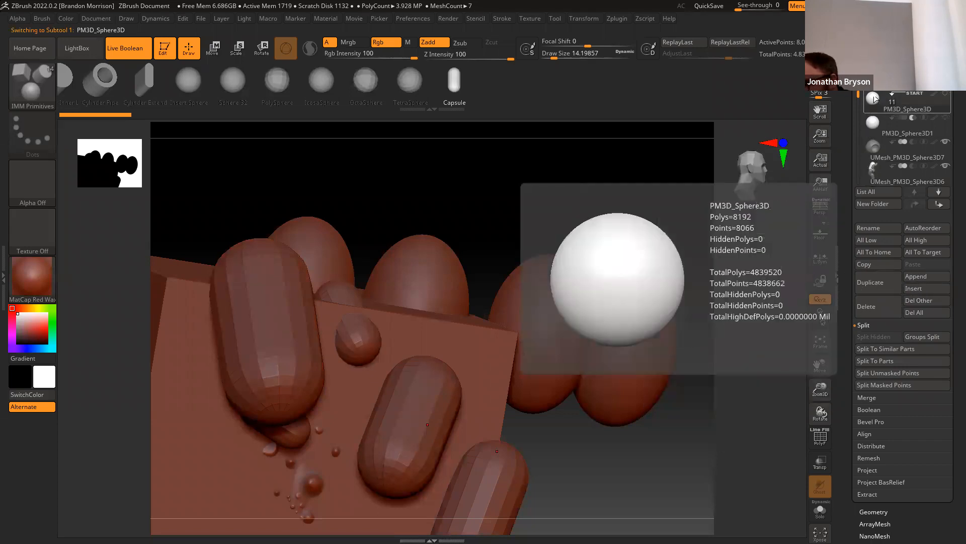
click(865, 309)
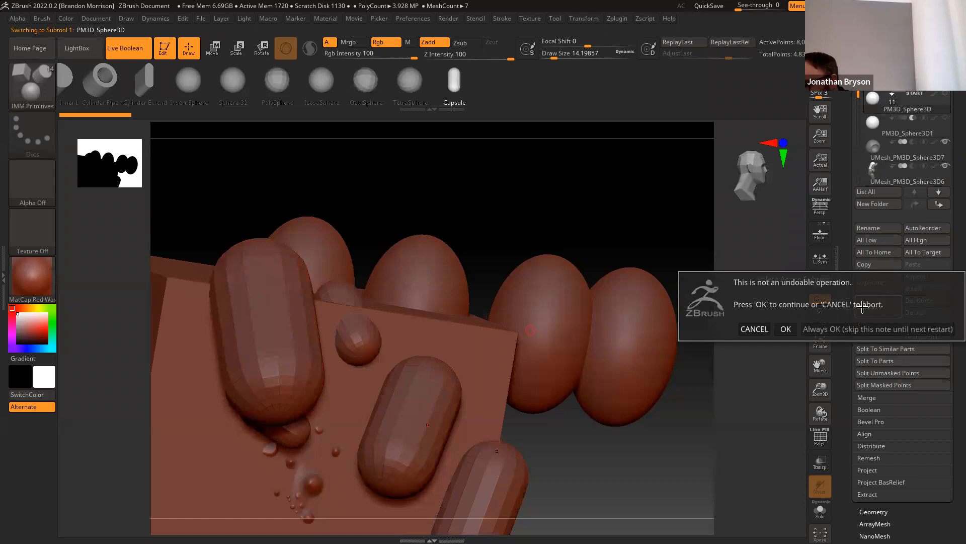
click(831, 329)
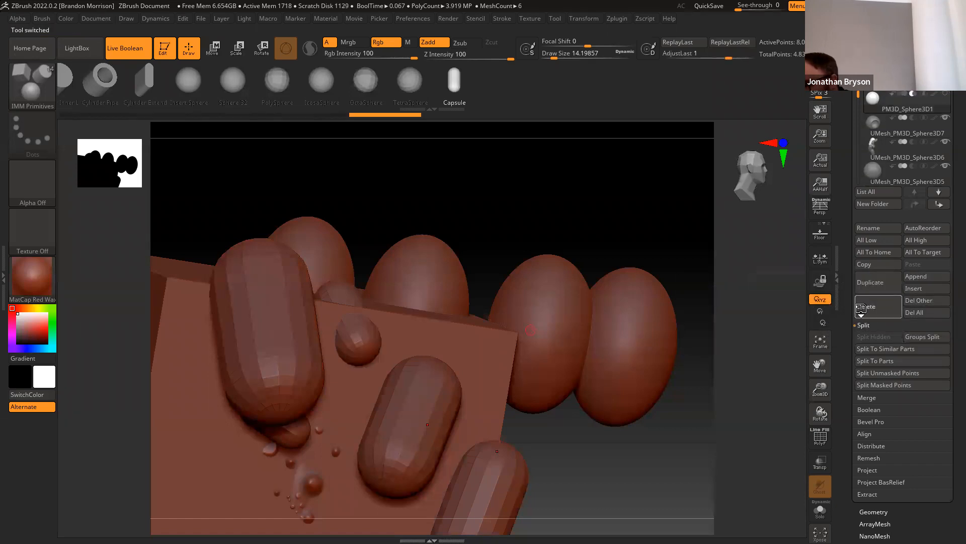
click(866, 133)
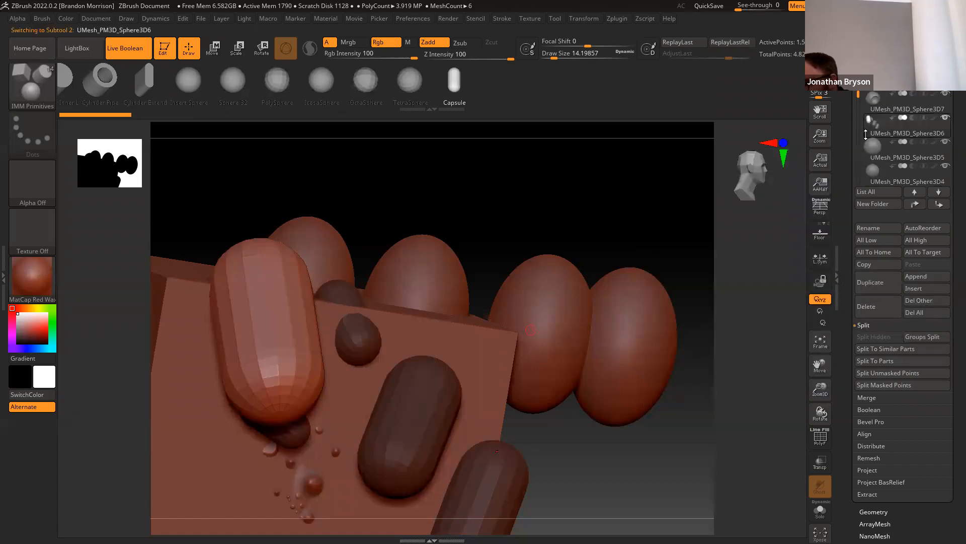
click(866, 310)
click(866, 309)
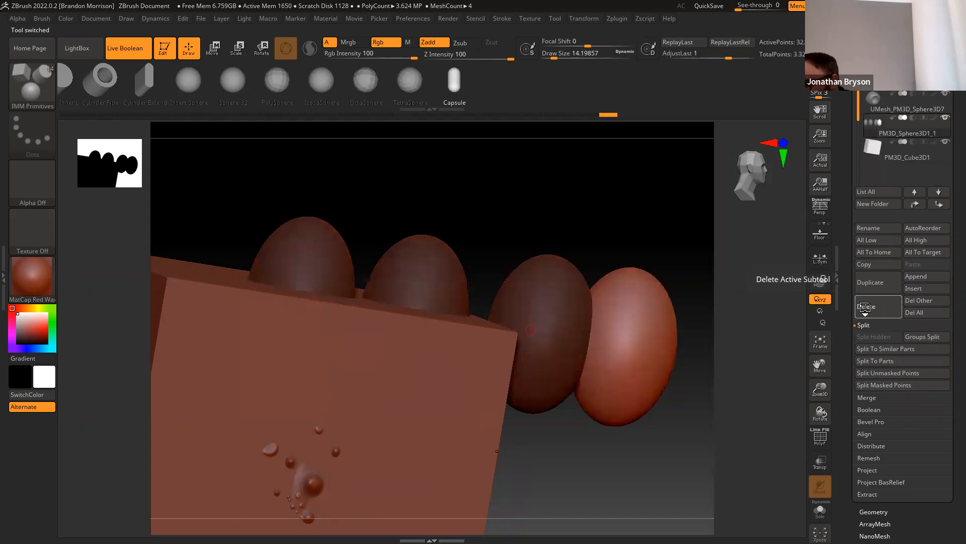
click(865, 309)
Append a Sphere3D primitive as a subtool and hide the cube subtool
click(872, 103)
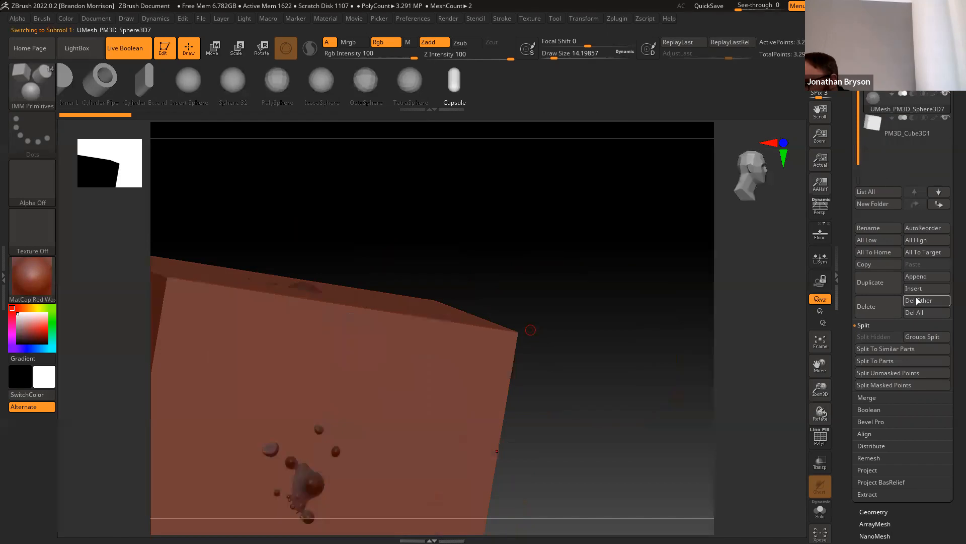
click(915, 277)
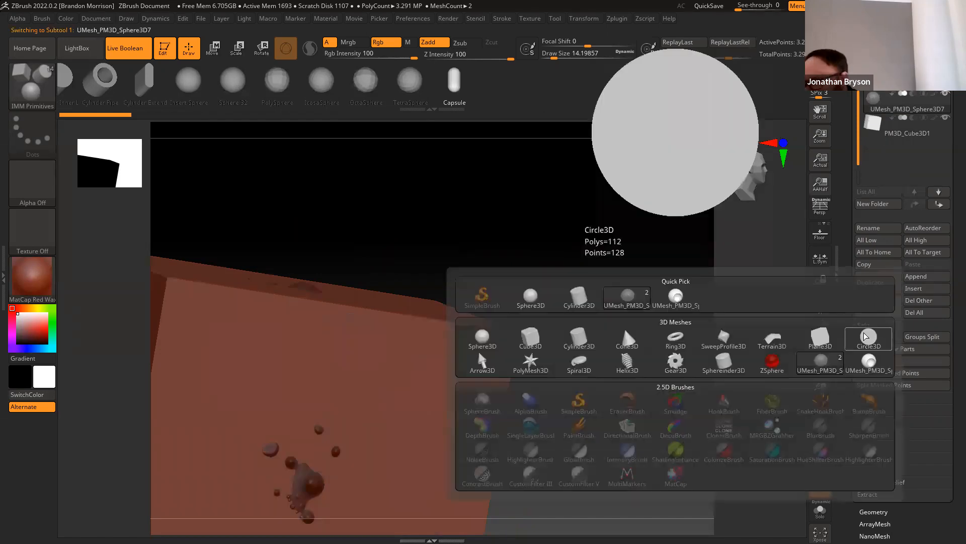
click(530, 295)
drag(270, 224, 255, 255)
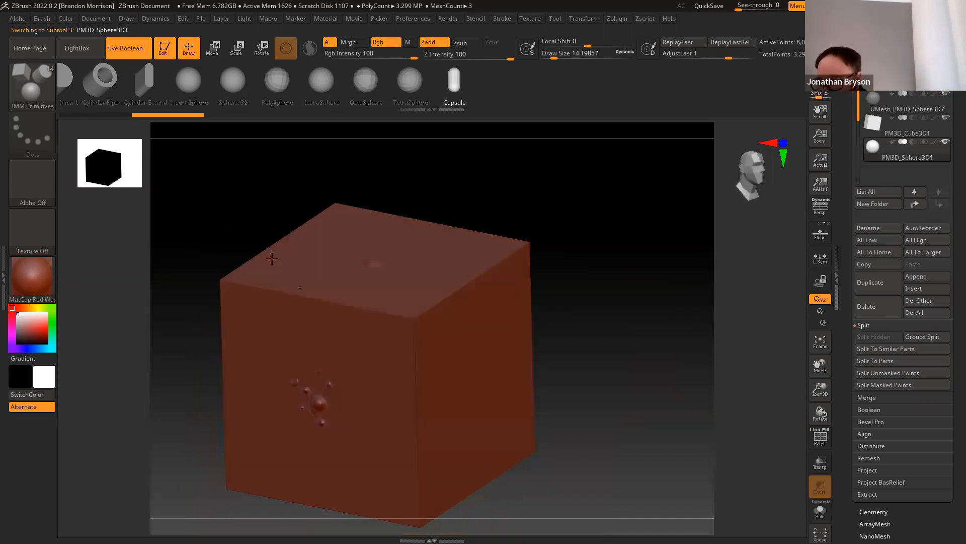
click(946, 117)
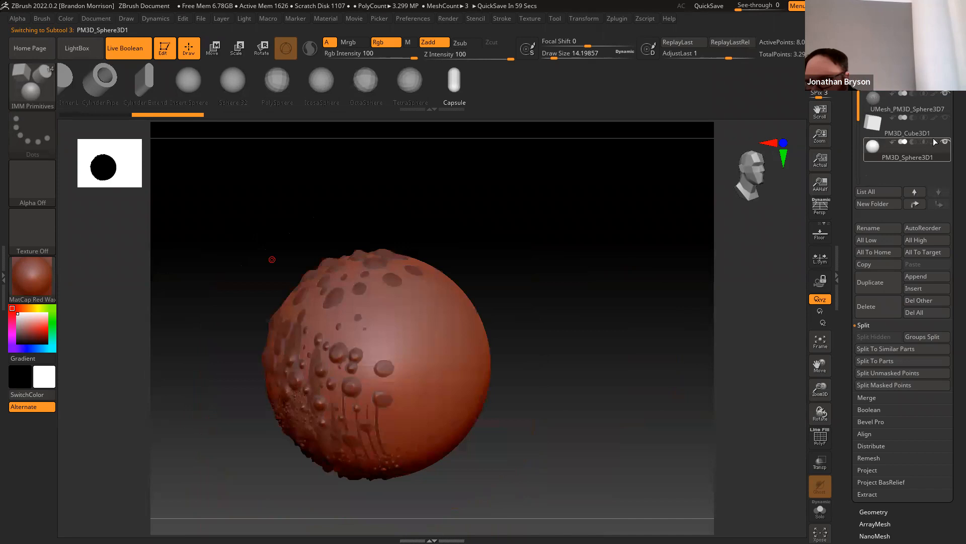
Use the Move gizmo to shift the smooth sphere slightly along its Z axis into the sculpted sphere
click(213, 48)
mouse_move(377, 365)
mouse_down()
mouse_move(431, 379)
mouse_move(384, 366)
mouse_up()
drag(230, 386, 245, 401)
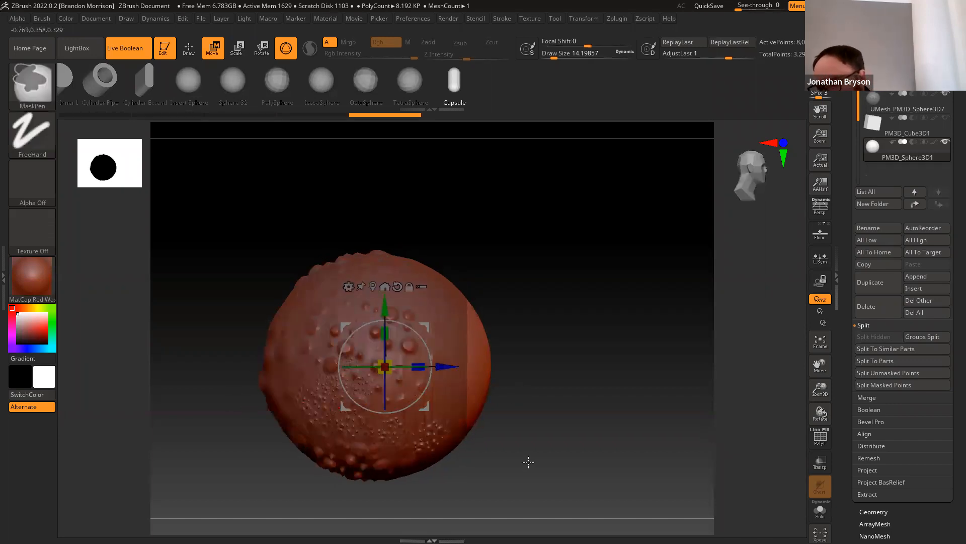
ctrl+drag(531, 461, 478, 226)
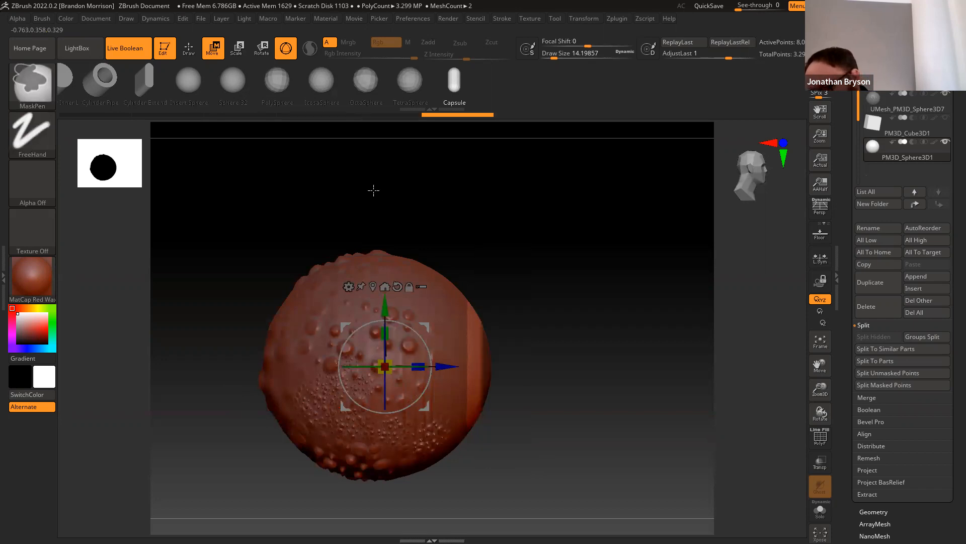
drag(442, 363, 423, 365)
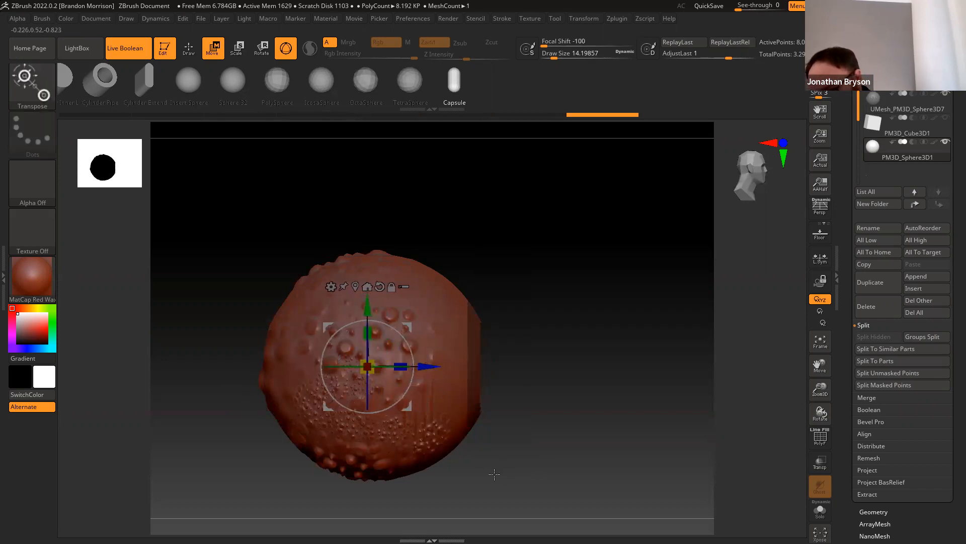
drag(493, 473, 458, 474)
drag(239, 426, 265, 467)
alt+drag(204, 448, 186, 438)
ctrl+click(173, 435)
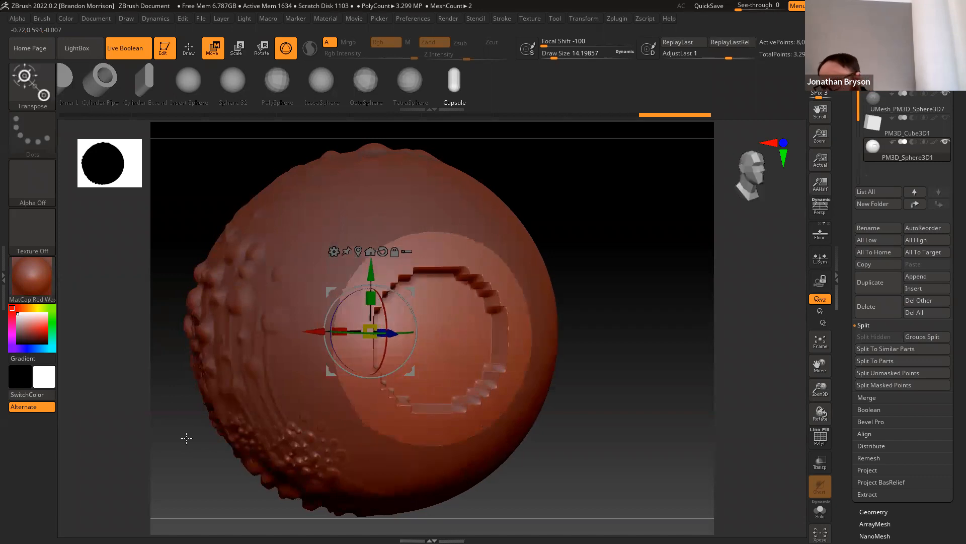
Reorder PM3D_Cube3D1 below PM3D_Sphere3D1 and reshape the cube into a thin slab in front of the sculpted sphere
click(873, 124)
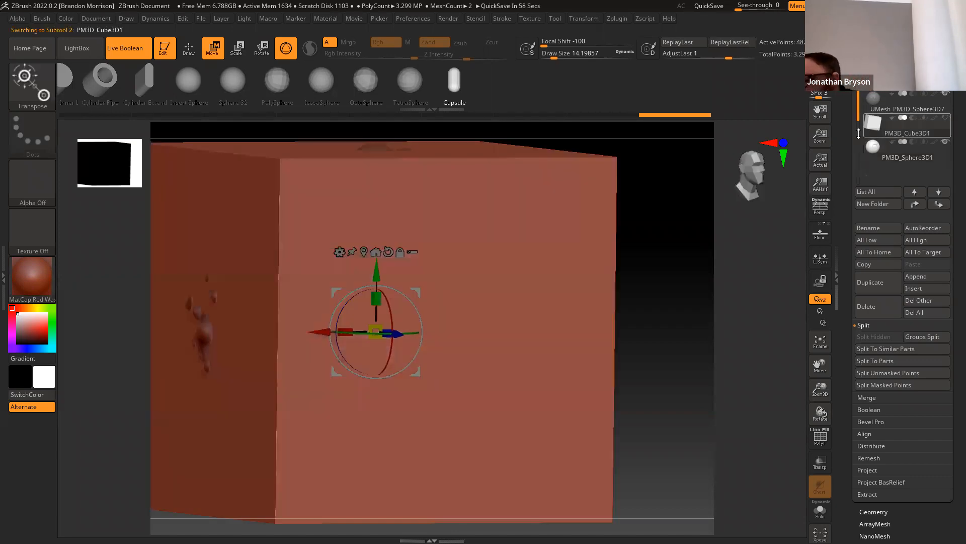
drag(872, 122, 891, 149)
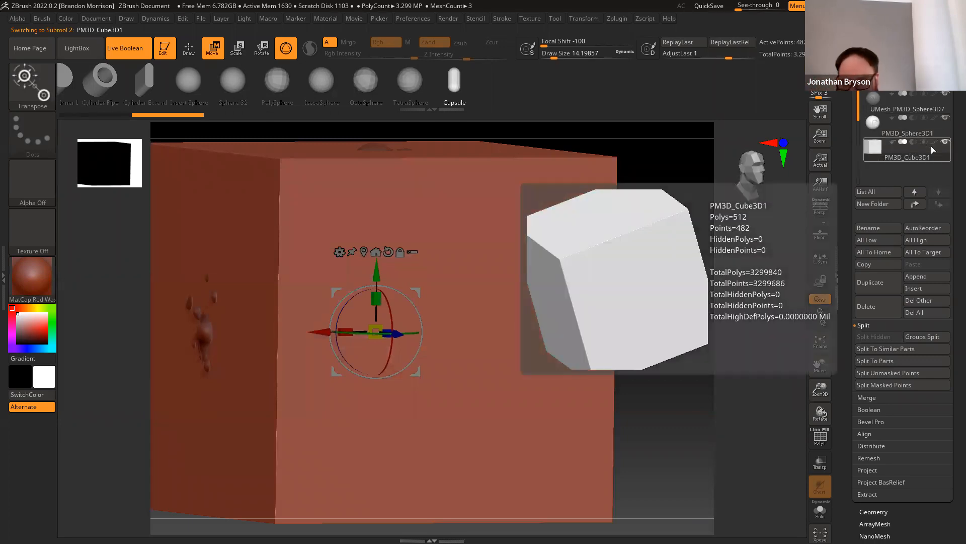
drag(655, 418, 740, 453)
drag(404, 341, 562, 438)
drag(544, 391, 570, 432)
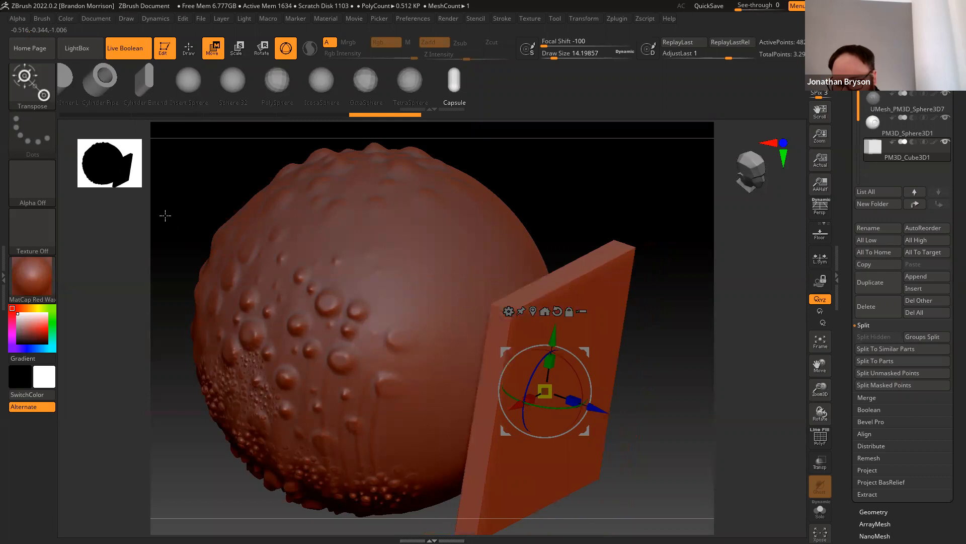
Reinitialize the cube subtool as a QCube with a resolution of 2 on X, Y and Z
shift+drag(166, 215, 200, 328)
shift+drag(260, 380, 242, 371)
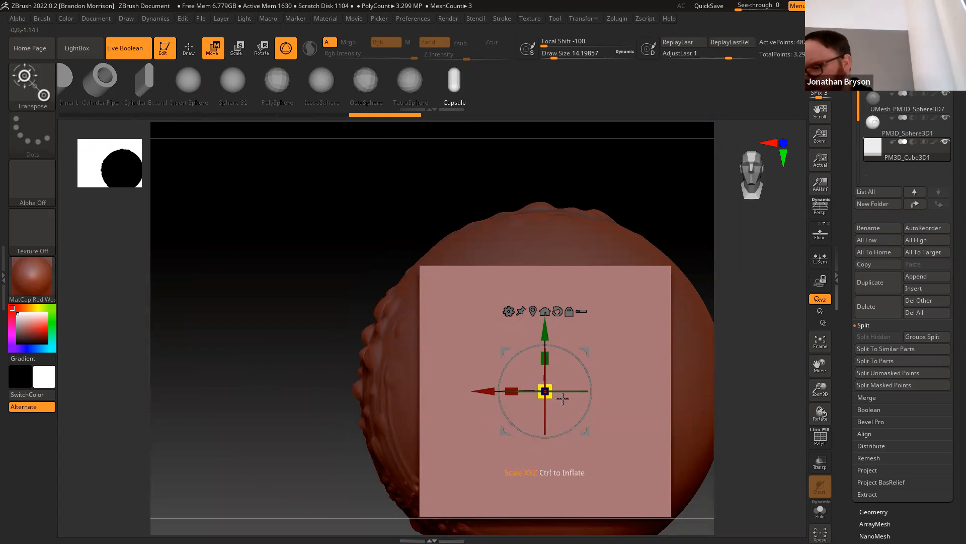
scroll(847, 413, down, 10)
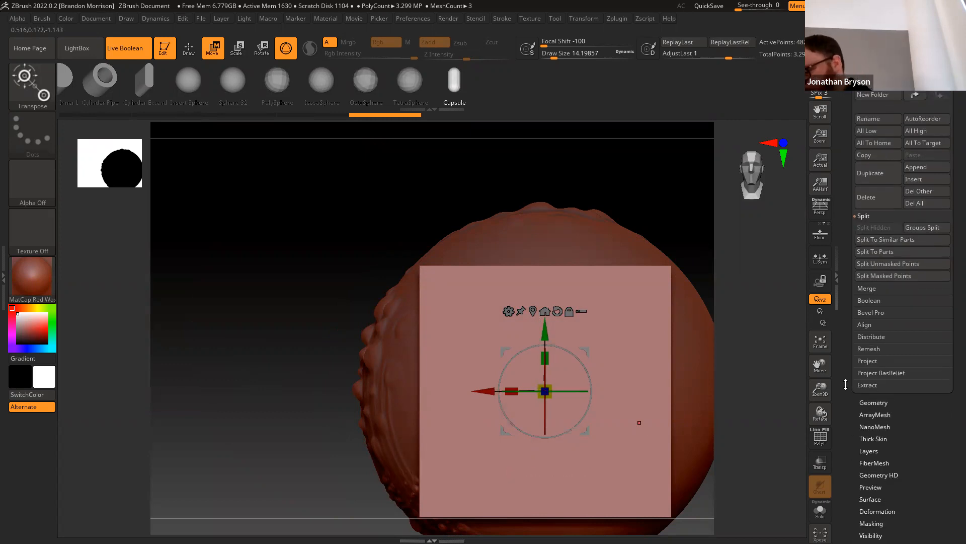
scroll(862, 452, down, 1)
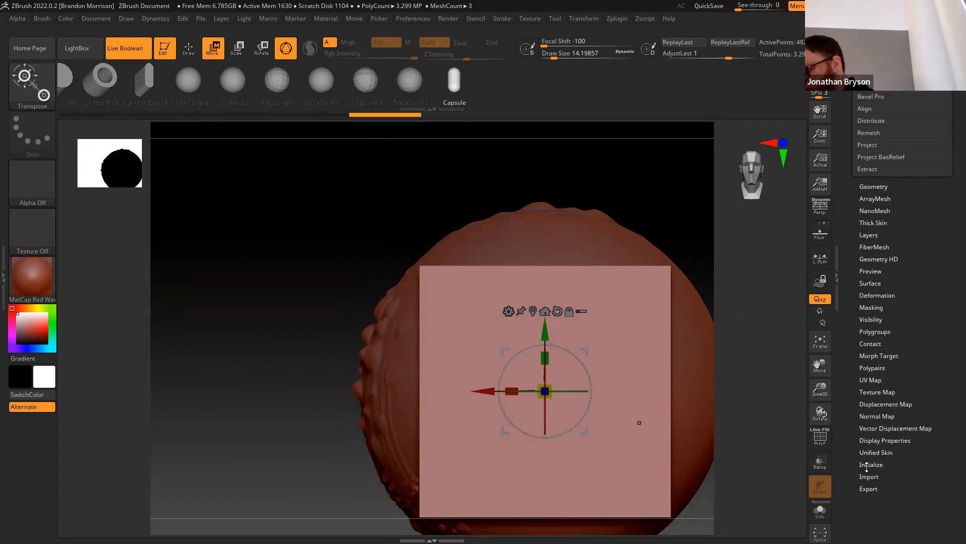
click(866, 465)
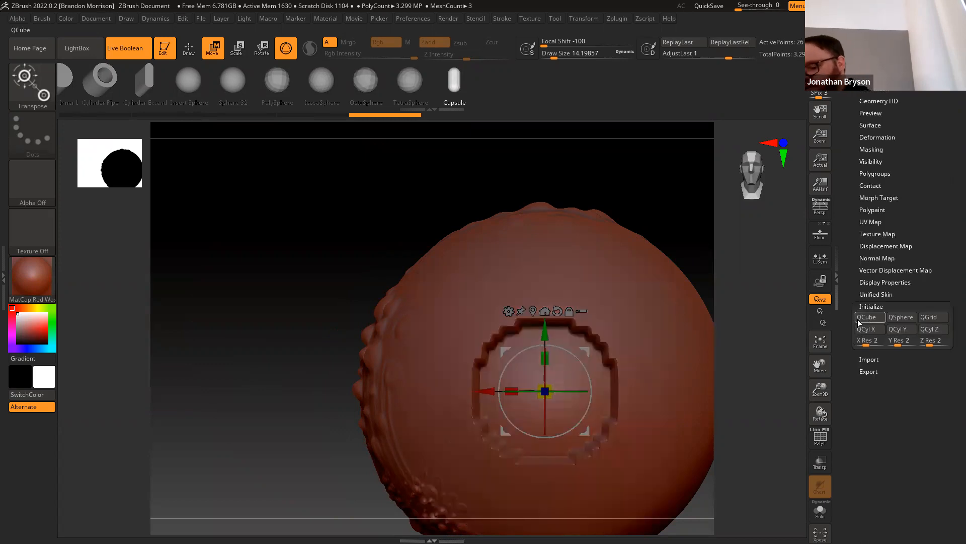
Move the small cube along Z out in front of the sculpted sphere and show its wireframe with PolyFrame
drag(252, 319, 273, 340)
drag(672, 442, 776, 485)
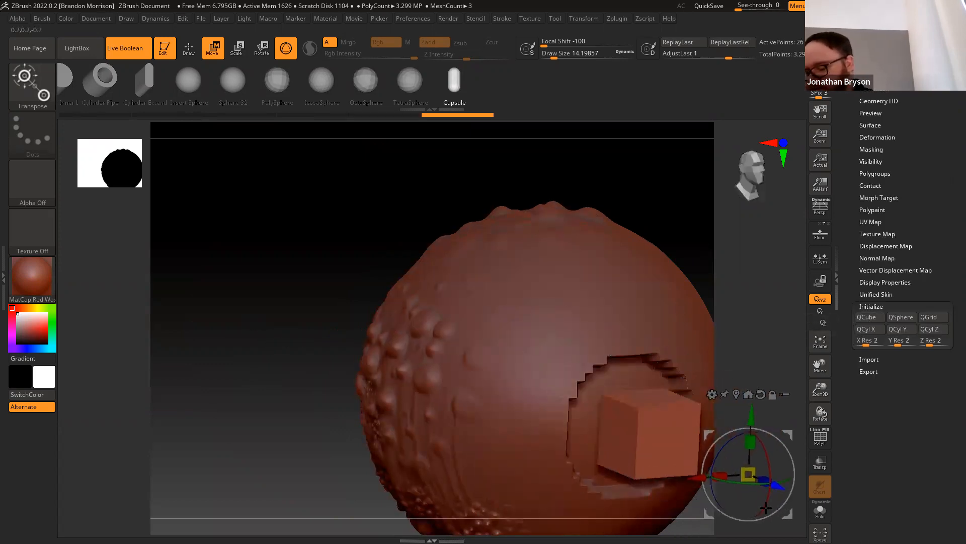
click(820, 438)
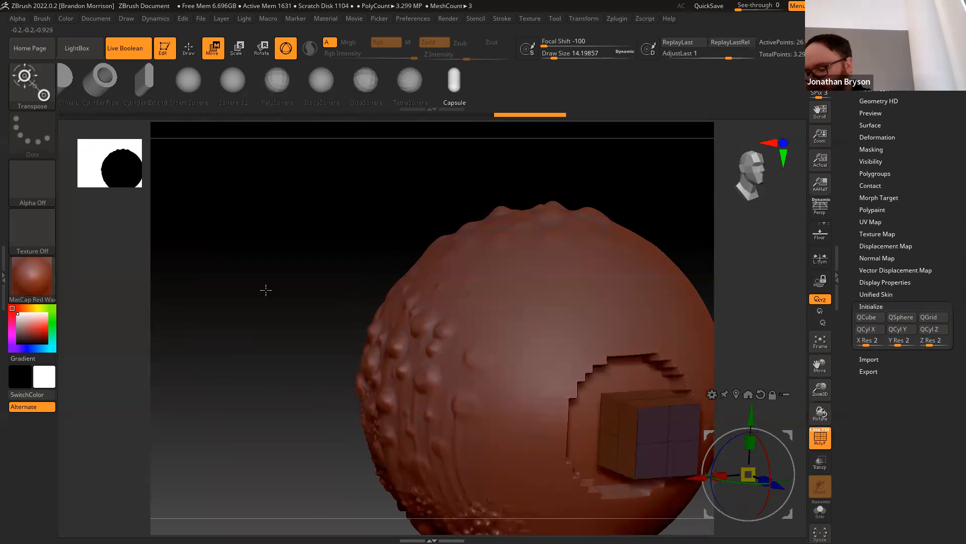
Center the gizmo on the cube and scale the cube into a large, thin slab in front of the sculpted sphere
drag(287, 326, 440, 356)
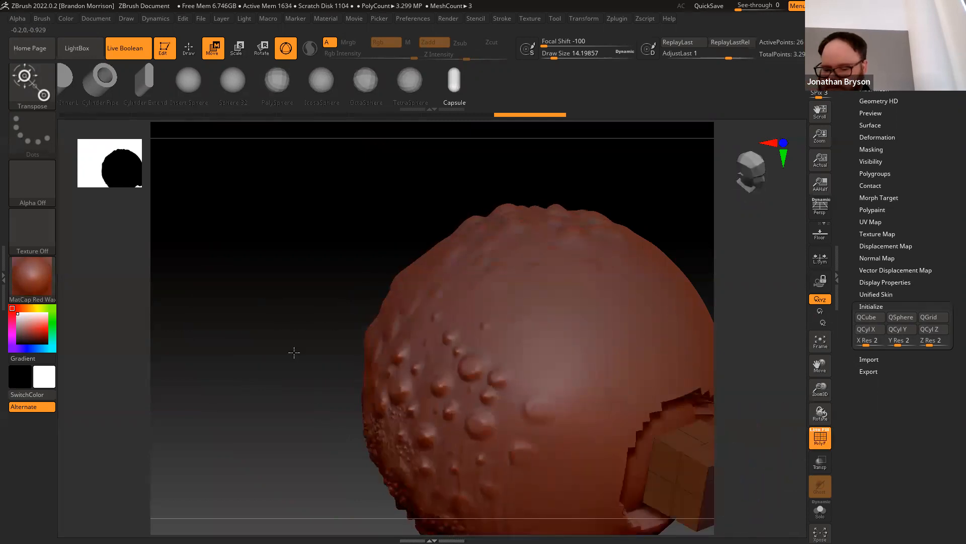
drag(294, 351, 337, 336)
alt+drag(515, 388, 411, 413)
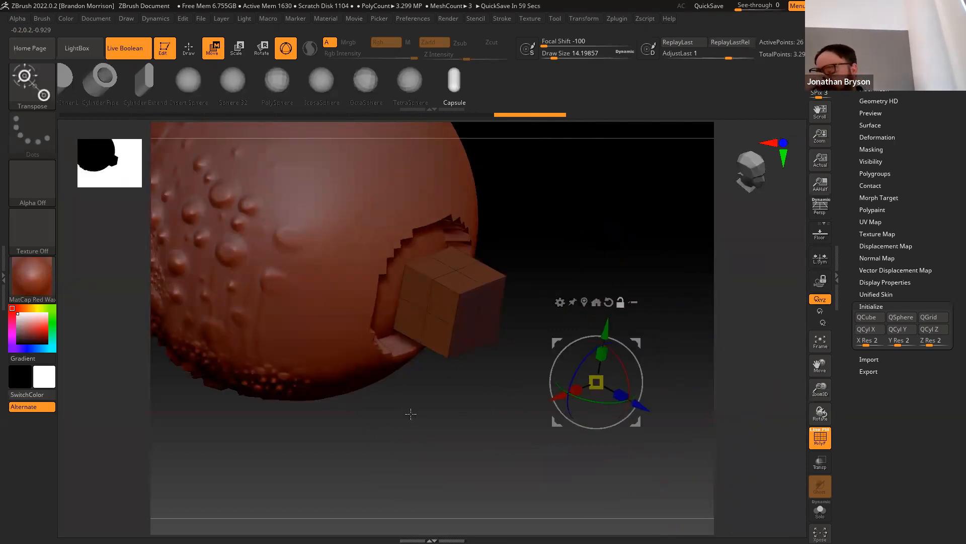
click(594, 302)
alt+drag(247, 410, 178, 515)
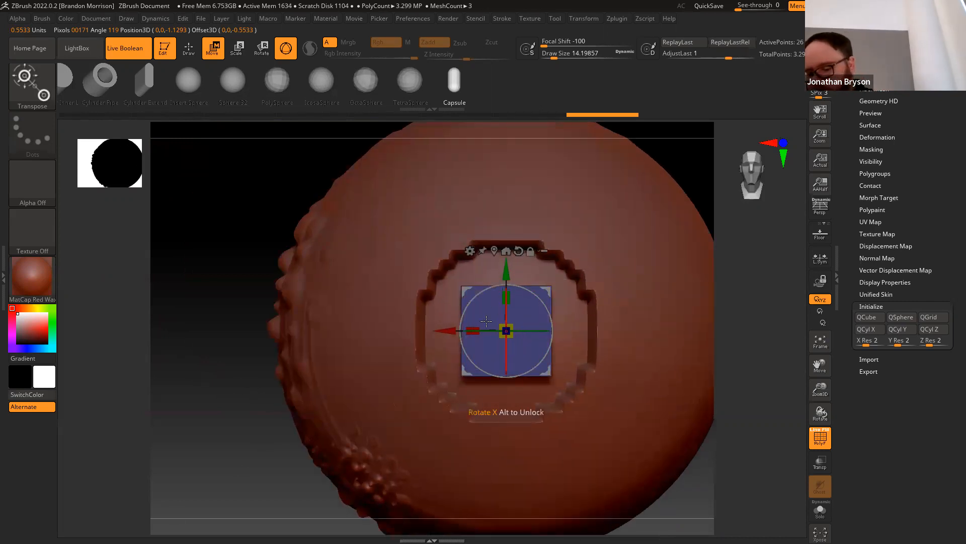
drag(492, 317, 357, 254)
drag(192, 250, 443, 307)
drag(532, 332, 391, 302)
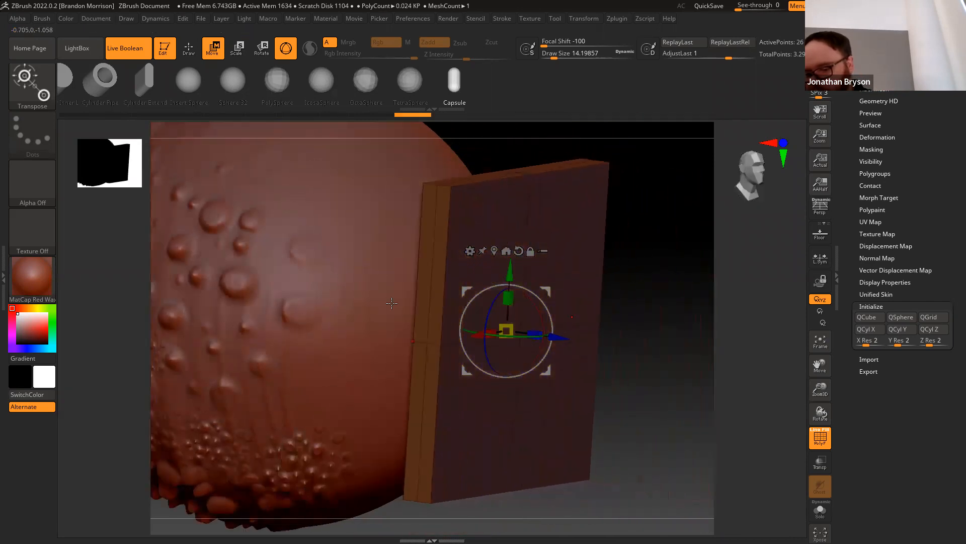
drag(531, 333, 513, 330)
Using masks, taper the slab's lower edge inward and slightly narrow its middle row
drag(643, 453, 335, 379)
mouse_move(200, 380)
alt+mouse_down()
mouse_move(283, 457)
mouse_move(295, 397)
mouse_move(347, 418)
mouse_move(606, 440)
alt+mouse_up()
ctrl+drag(676, 448, 237, 373)
ctrl+click(268, 433)
mouse_move(443, 251)
mouse_down()
mouse_move(493, 250)
mouse_move(255, 301)
mouse_up()
alt+drag(242, 390, 234, 440)
mouse_move(205, 294)
ctrl+mouse_down()
mouse_move(195, 296)
mouse_move(604, 307)
mouse_move(669, 352)
ctrl+mouse_up()
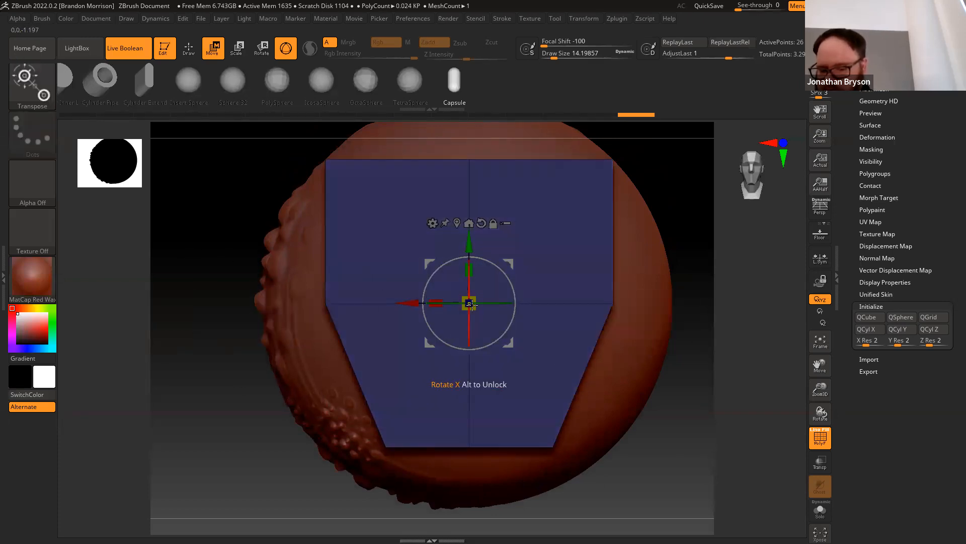
drag(431, 297, 439, 298)
Mask the slab except for its two upper corners and try to shift those corners
mouse_move(207, 207)
ctrl+mouse_down()
mouse_move(220, 193)
mouse_move(210, 259)
ctrl+mouse_up()
ctrl+drag(281, 198, 297, 233)
ctrl+click(230, 217)
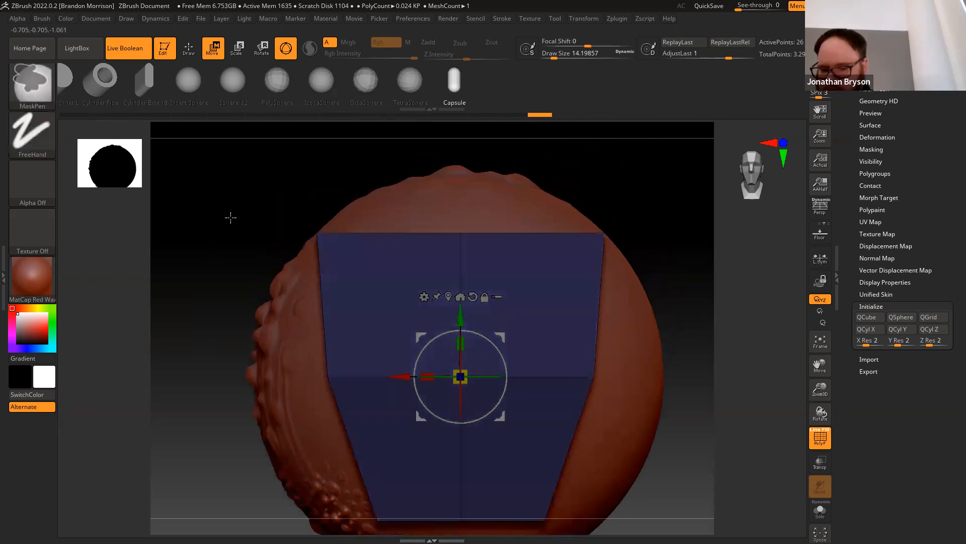
mouse_move(461, 377)
mouse_down()
mouse_move(423, 369)
mouse_move(363, 326)
mouse_up()
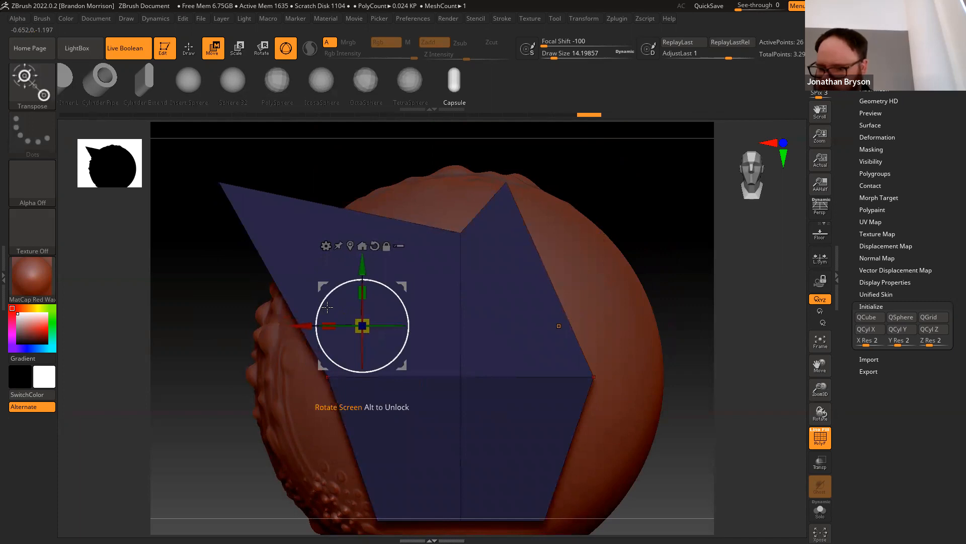
key(ctrl+z)
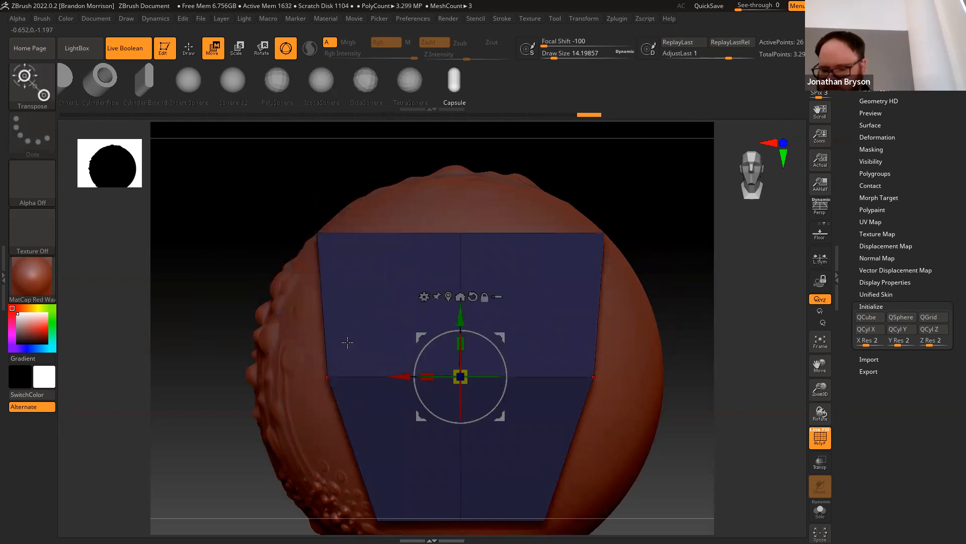
Pull the slab's two upper corners up and outward, then spread the side points of its middle row outward using the inverted mask and gizmo
click(448, 296)
drag(271, 188, 172, 128)
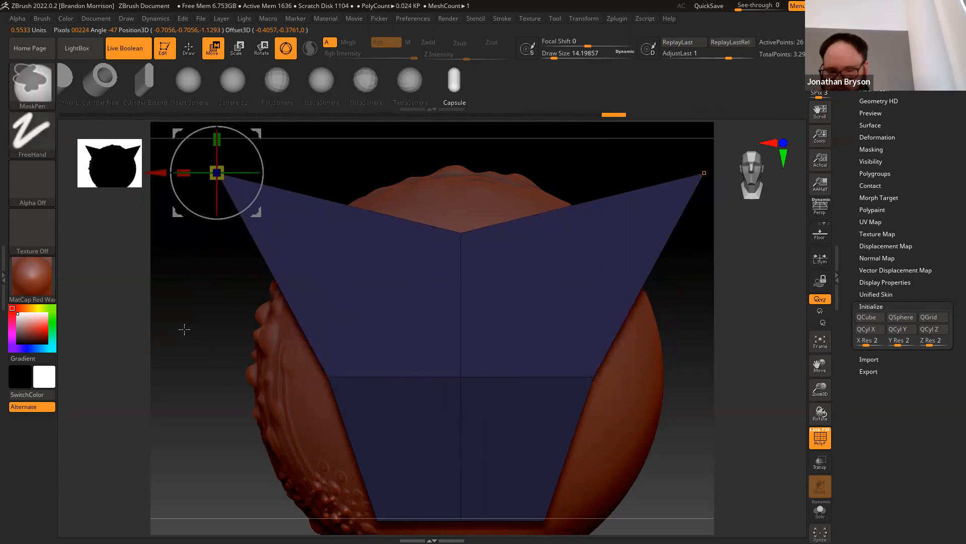
ctrl+drag(184, 328, 170, 341)
ctrl+click(199, 449)
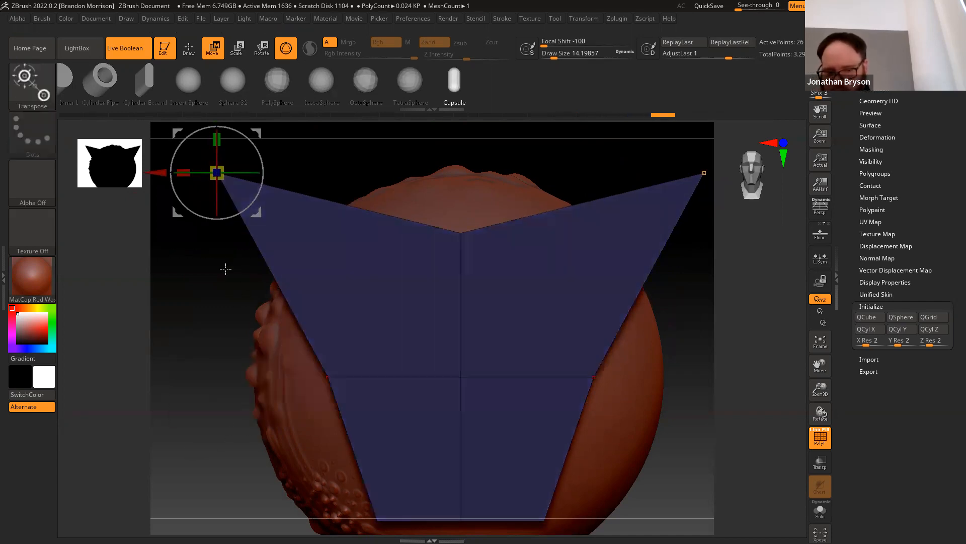
drag(178, 217, 101, 218)
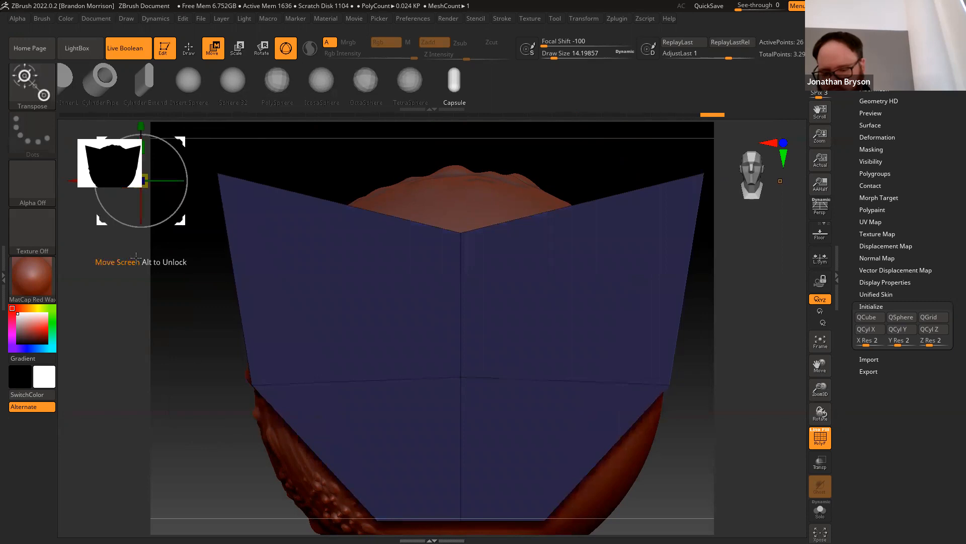
mouse_move(218, 462)
alt+mouse_down()
mouse_move(311, 440)
mouse_move(287, 458)
mouse_move(291, 475)
alt+mouse_up()
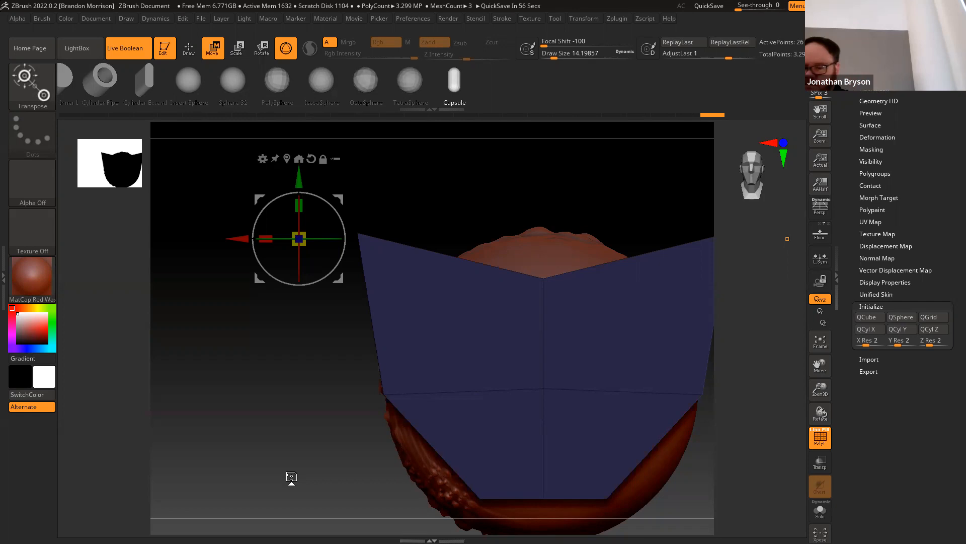
Switch from gizmo editing to drawing and select the ZModeler brush
mouse_move(256, 355)
mouse_down()
mouse_move(324, 371)
mouse_move(231, 372)
mouse_move(192, 424)
mouse_move(237, 453)
mouse_move(498, 501)
mouse_move(486, 488)
mouse_up()
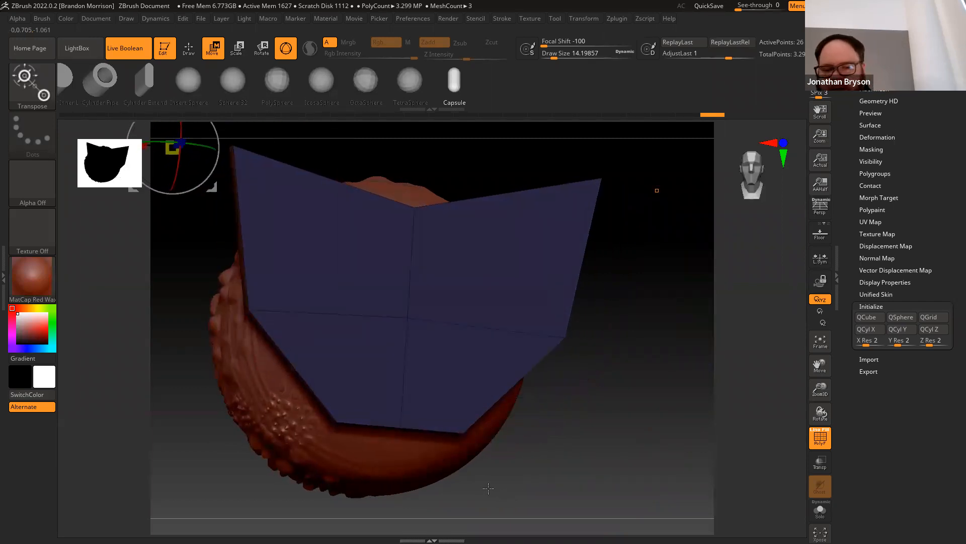
key(q)
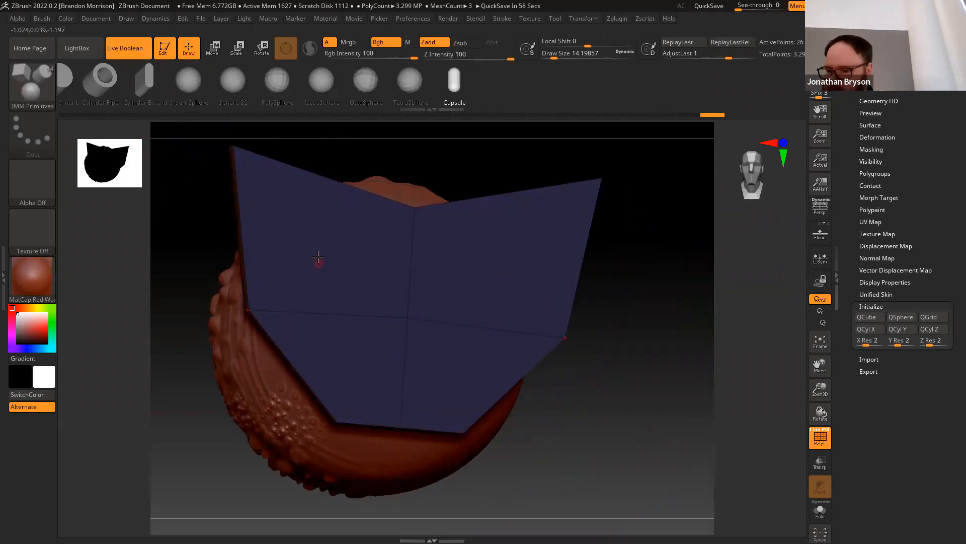
click(54, 98)
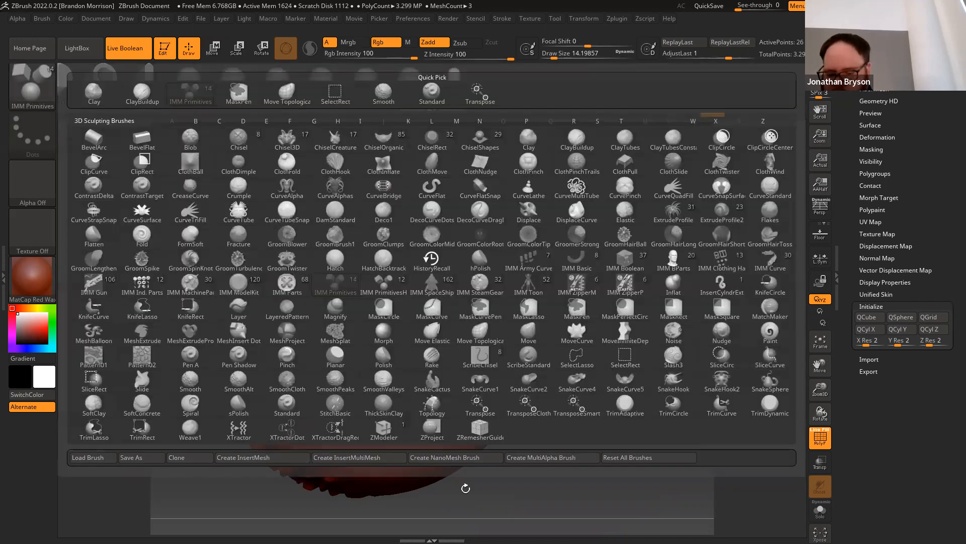
click(44, 94)
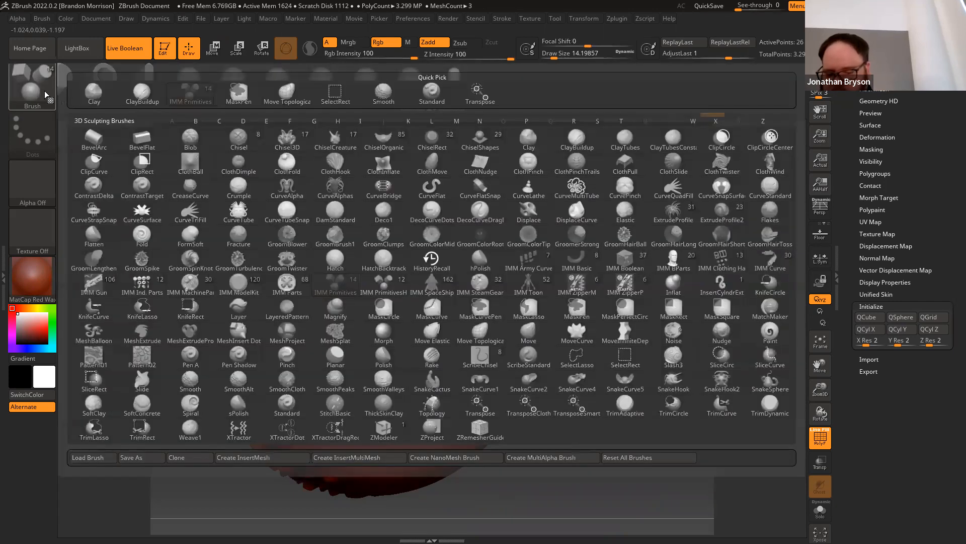
click(400, 436)
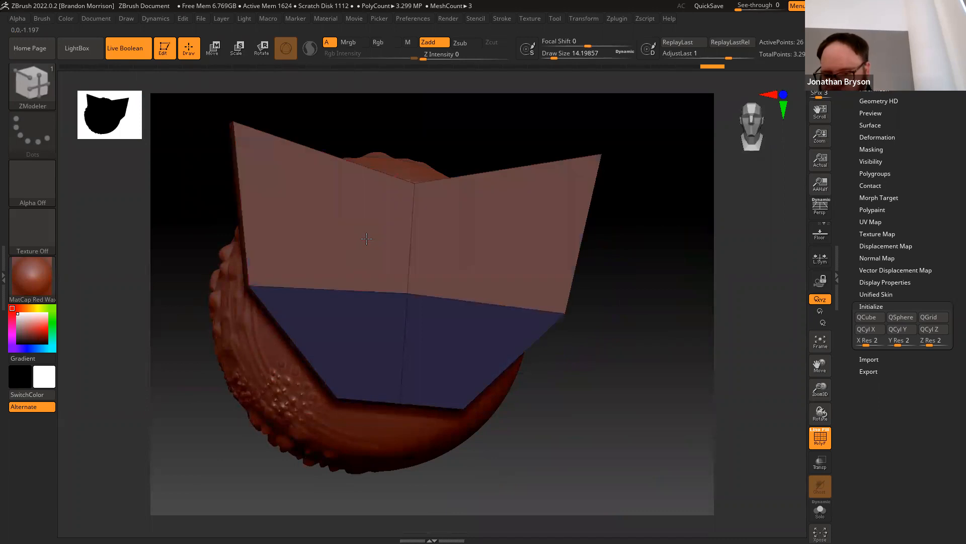
Set ZModeler's polygon action to Inset and inset the slab's front faces to leave a narrow border around the outline
drag(149, 275, 405, 345)
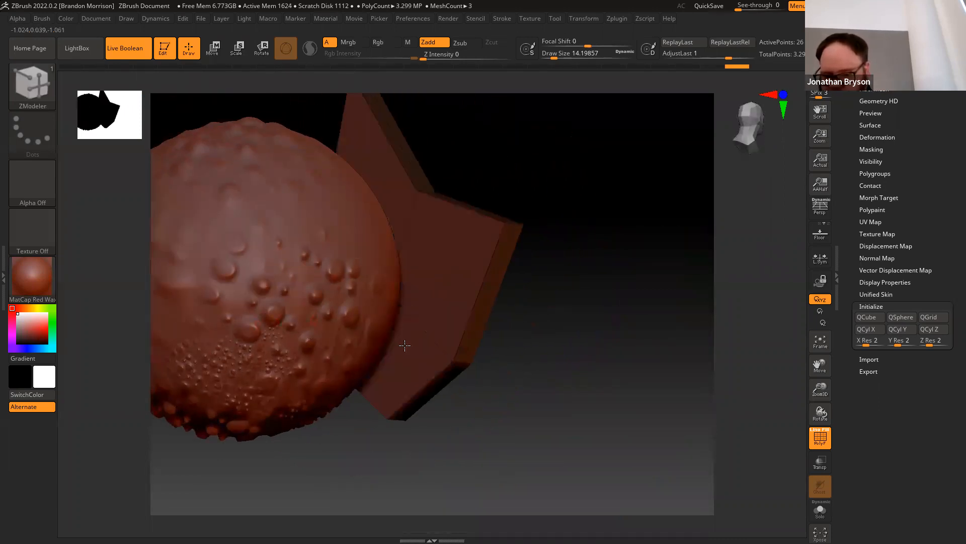
drag(481, 455, 315, 349)
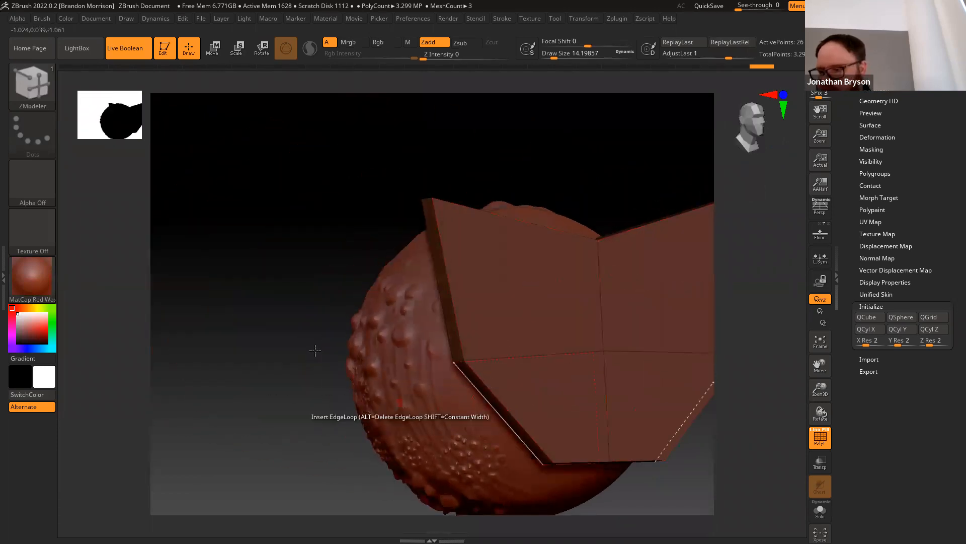
drag(252, 298, 175, 276)
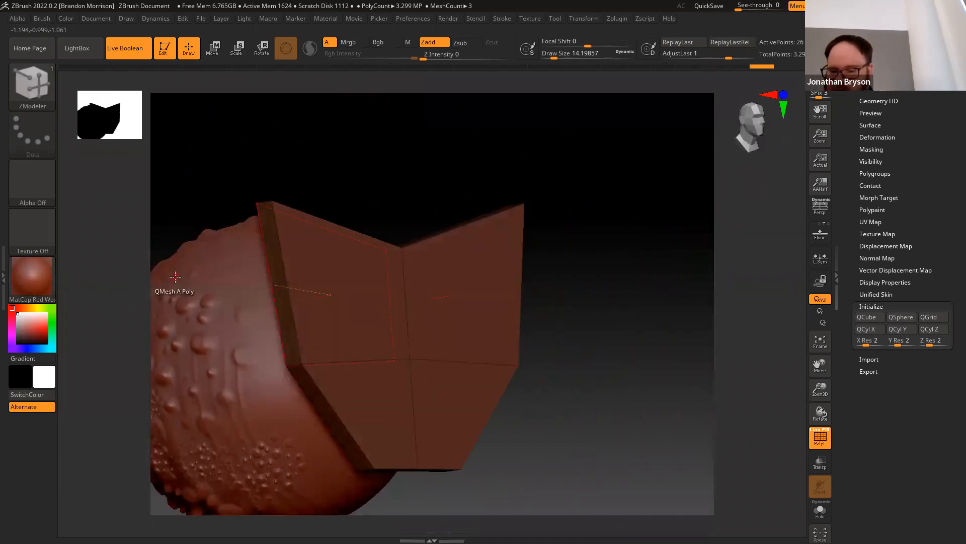
key(space)
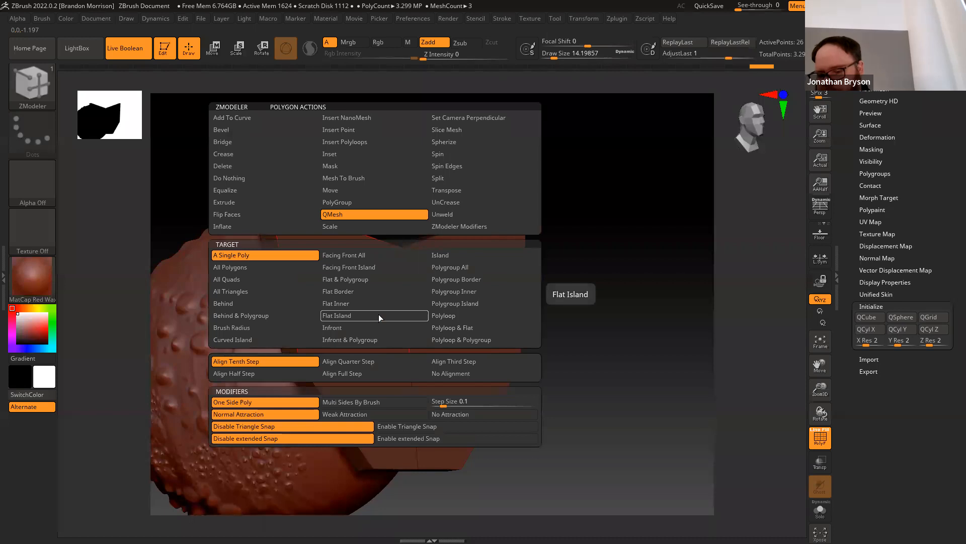
click(328, 155)
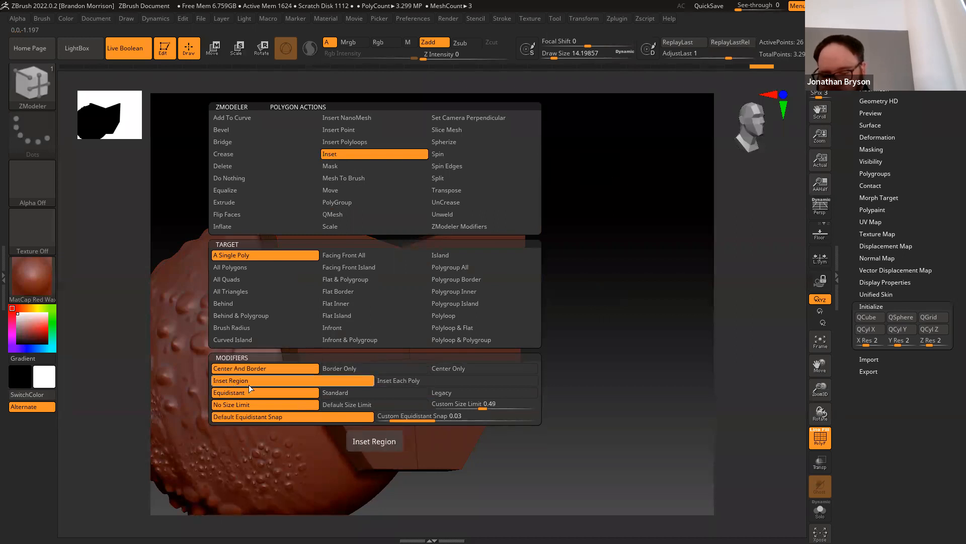
drag(547, 471, 496, 465)
mouse_move(336, 319)
mouse_down()
mouse_move(346, 309)
mouse_move(354, 318)
mouse_move(346, 311)
mouse_up()
drag(593, 453, 571, 456)
shift+drag(183, 393, 197, 398)
alt+drag(219, 457, 254, 439)
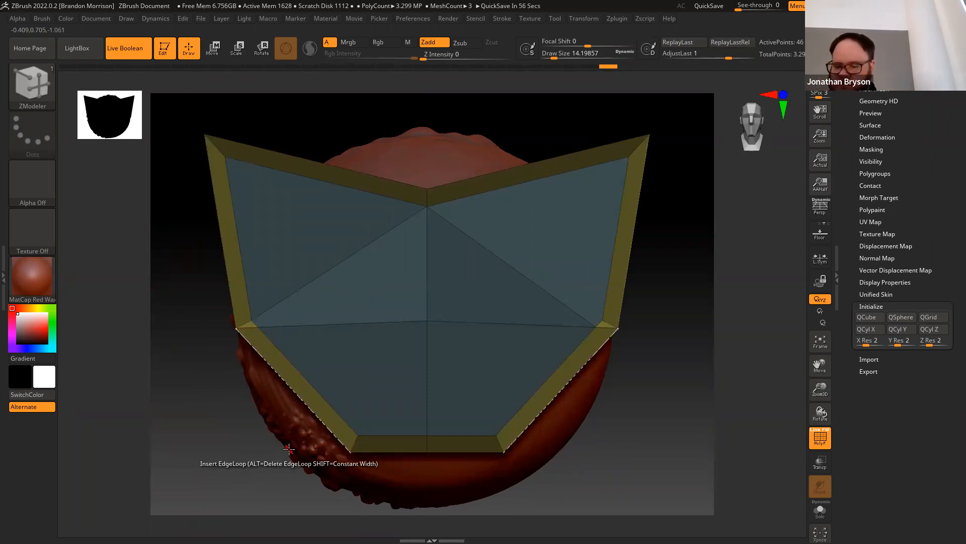
Set ZModeler's polygon action to QMesh with Polygroup Island as the target
drag(189, 396, 239, 376)
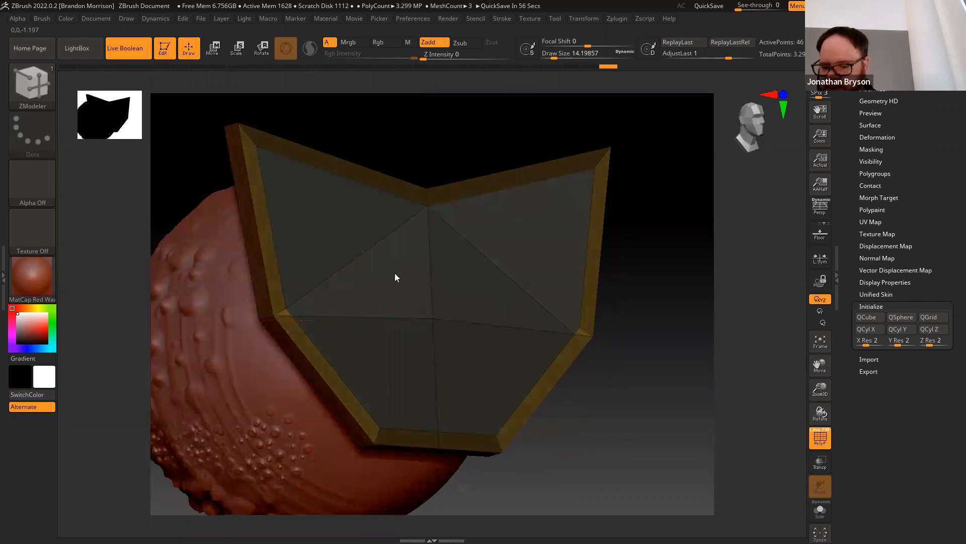
key(space)
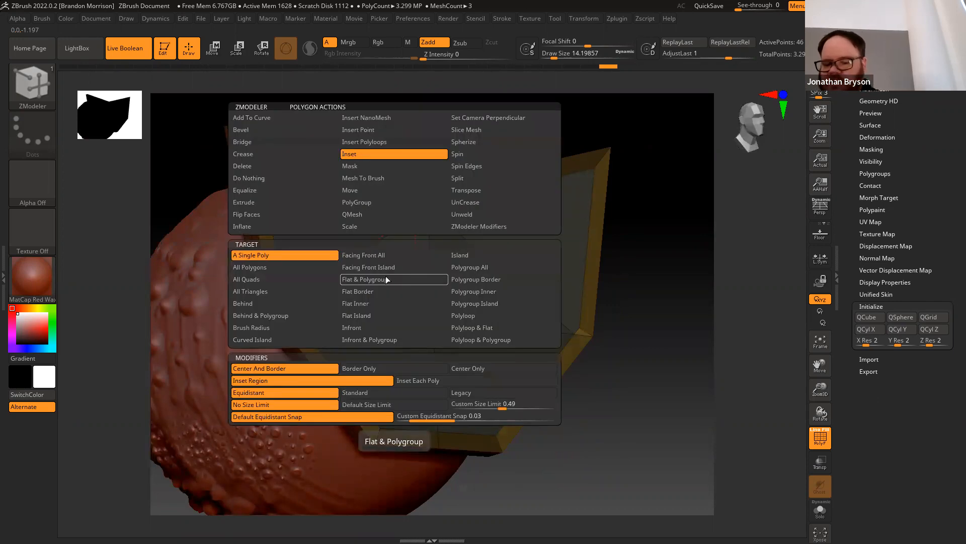
click(352, 217)
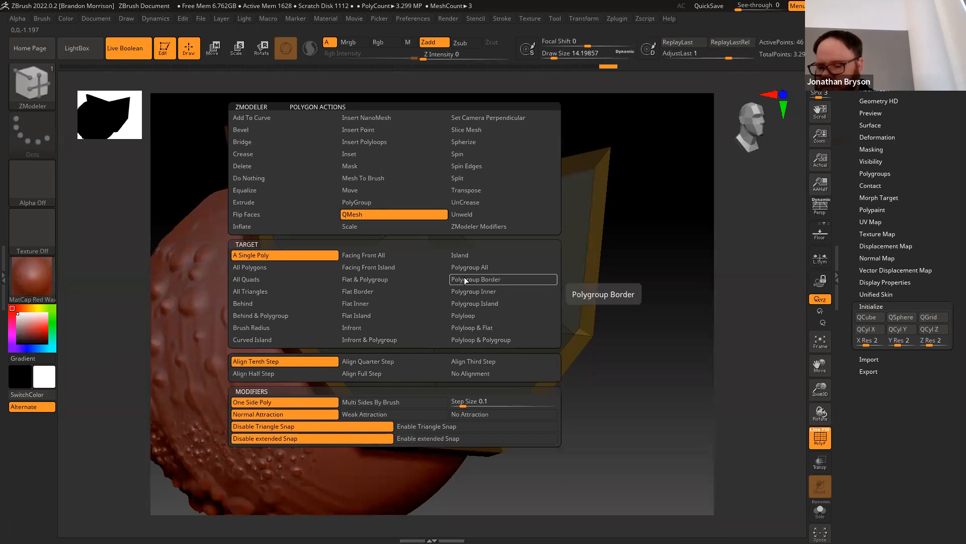
click(461, 304)
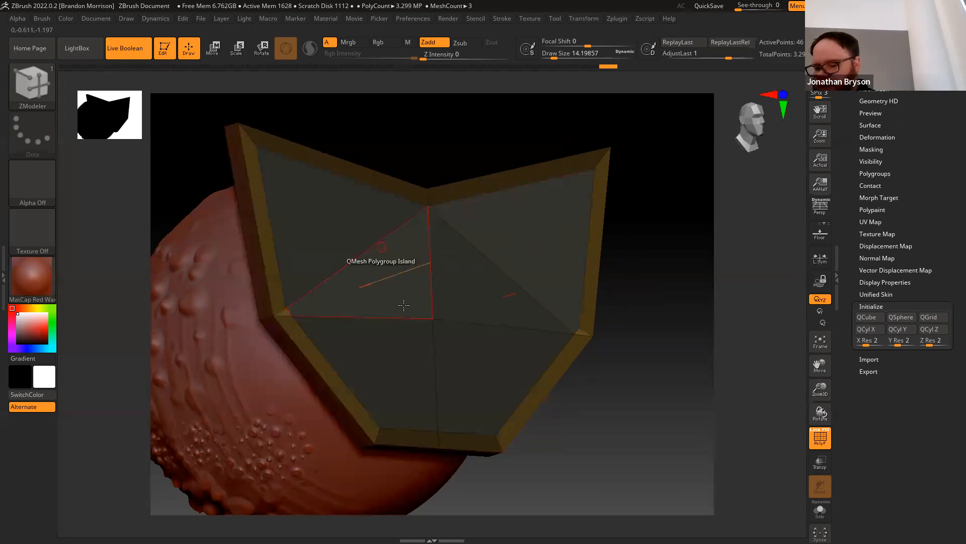
Try to push the slab's inset front panel inward with QMesh, then undo the change
drag(373, 129, 362, 307)
drag(233, 352, 302, 269)
drag(153, 226, 251, 236)
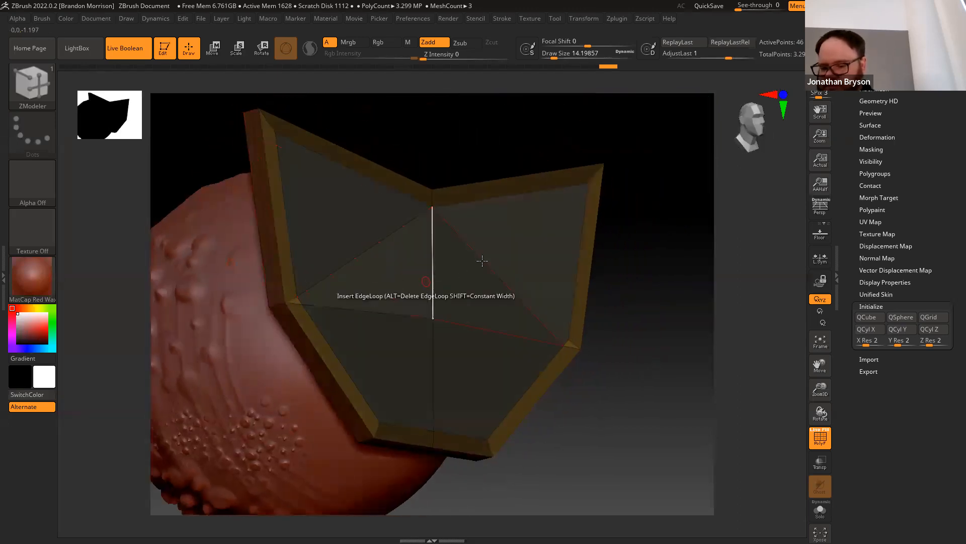
drag(511, 251, 538, 263)
click(539, 264)
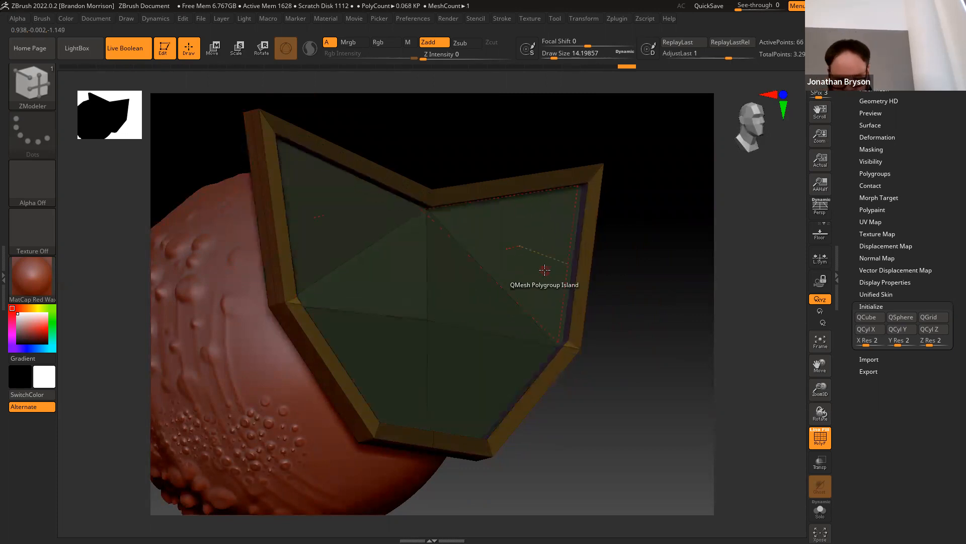
key(ctrl+z)
key(ctrl+z)
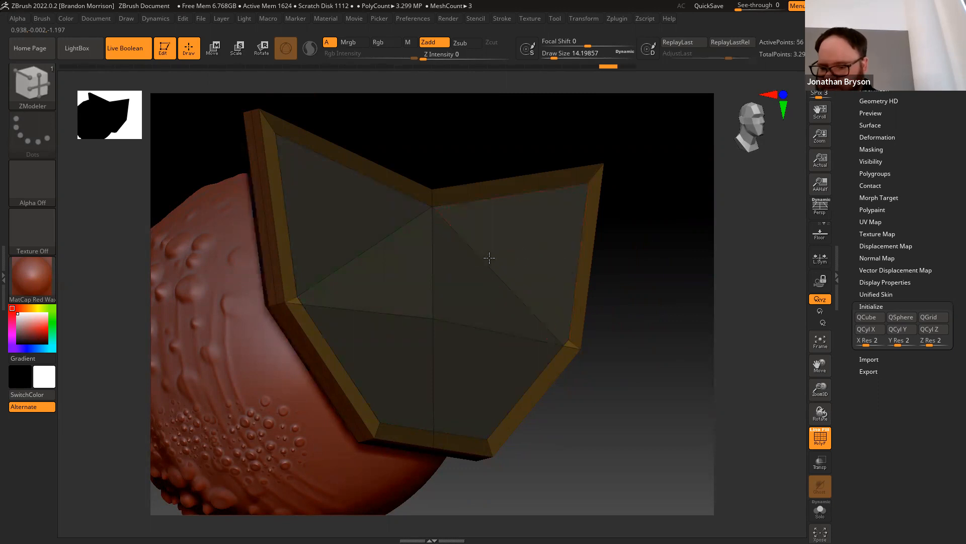
Try a deeper QMesh push that opens the slab's lower front panel, inspect the opening from below, and undo it
drag(527, 259, 603, 258)
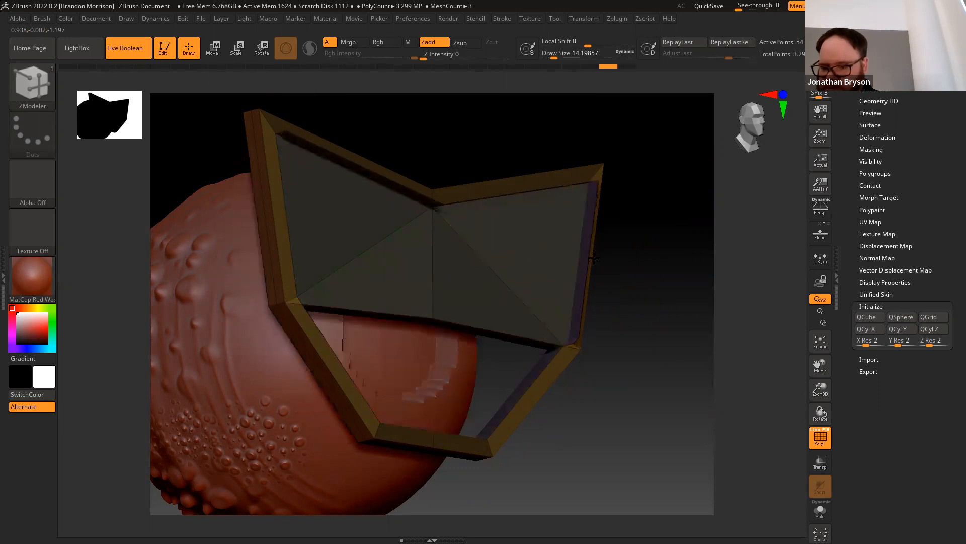
drag(638, 433, 259, 305)
alt+drag(233, 347, 442, 324)
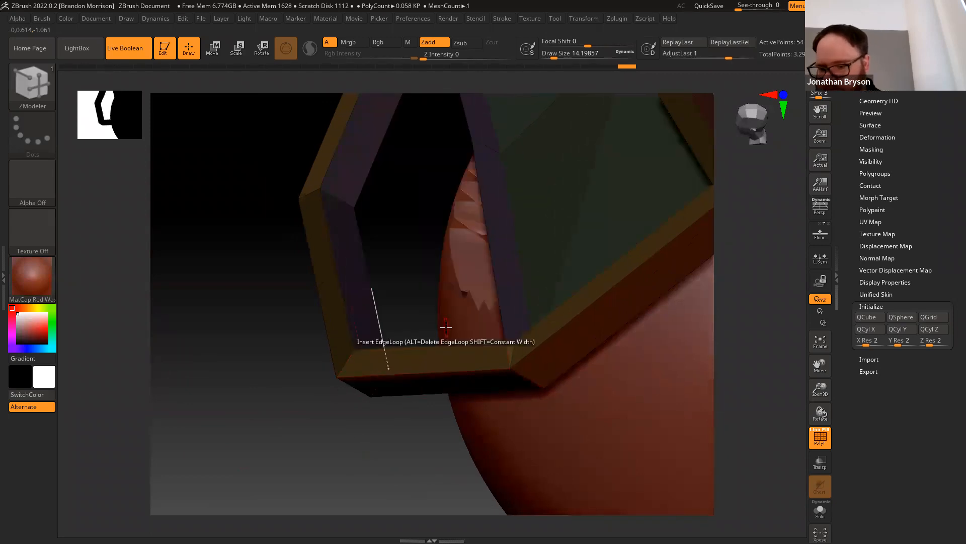
key(ctrl)
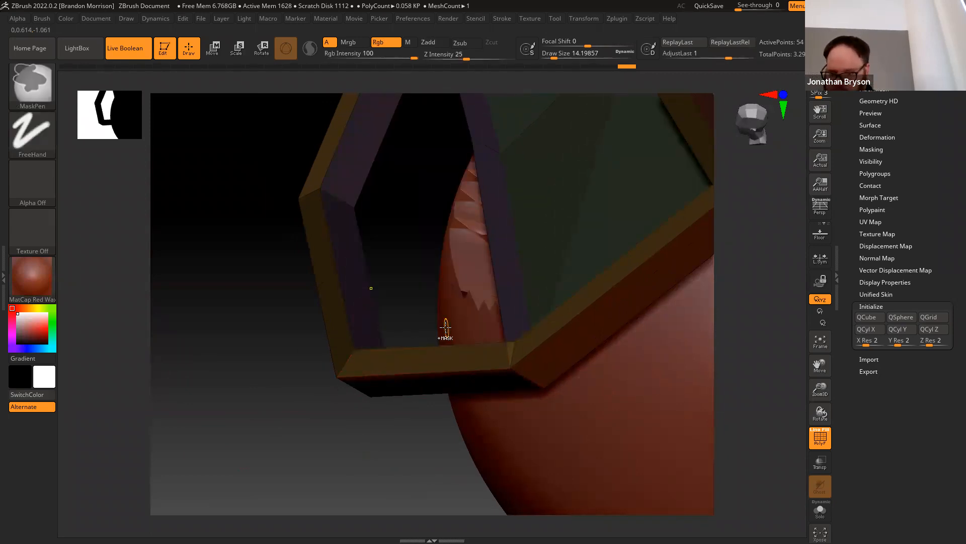
key(ctrl+z)
Push the slab's lower inner front faces back through its thickness with QMesh, inspect them from the side, and undo the last push
drag(242, 386, 432, 241)
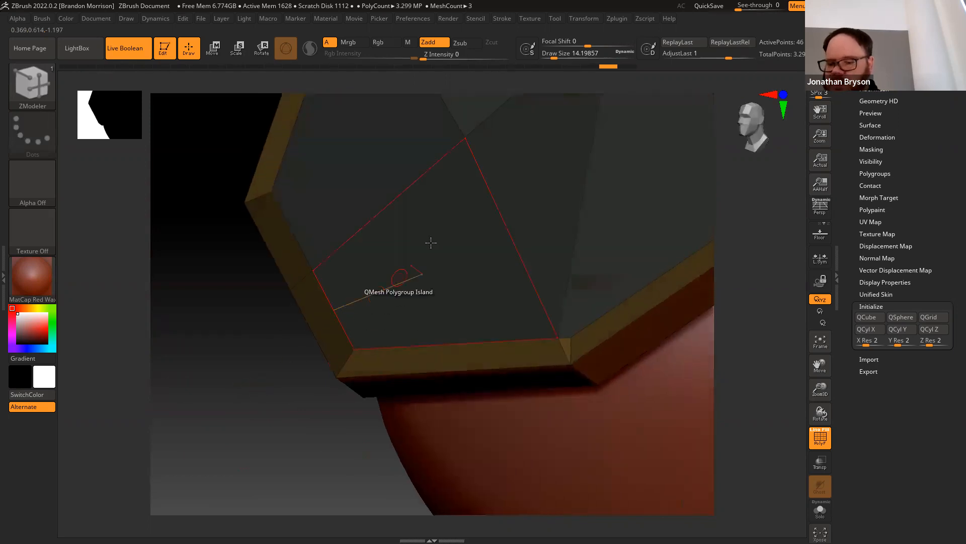
key(space)
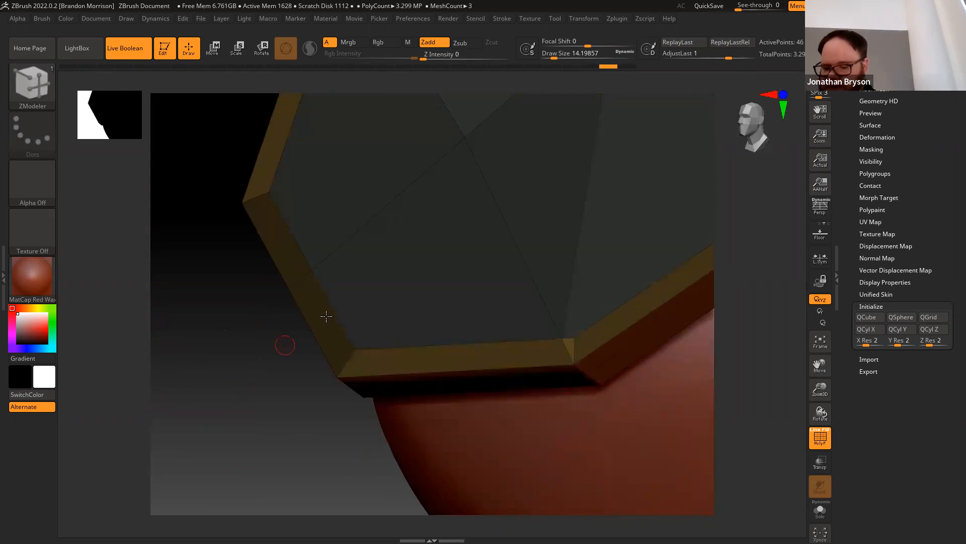
drag(212, 362, 410, 274)
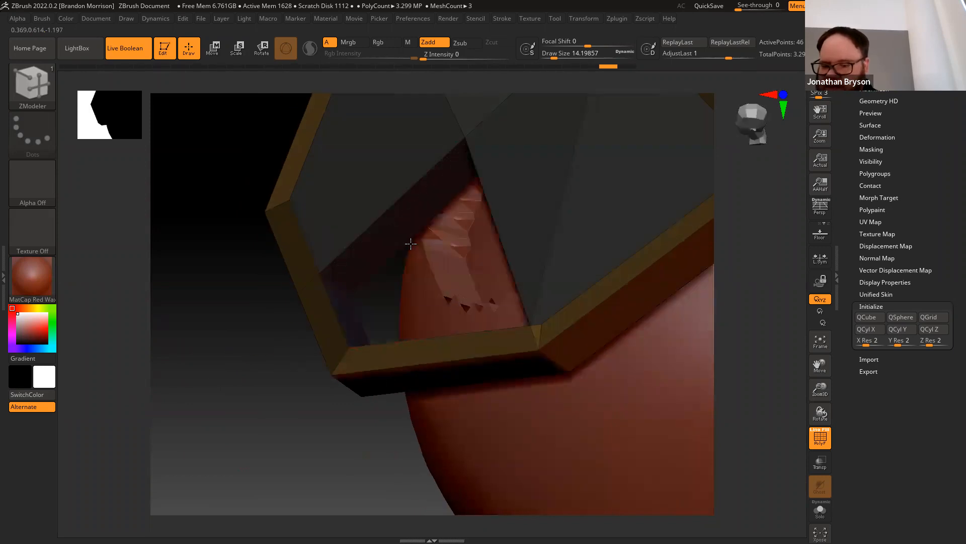
click(380, 191)
drag(254, 301, 554, 261)
drag(287, 208, 255, 267)
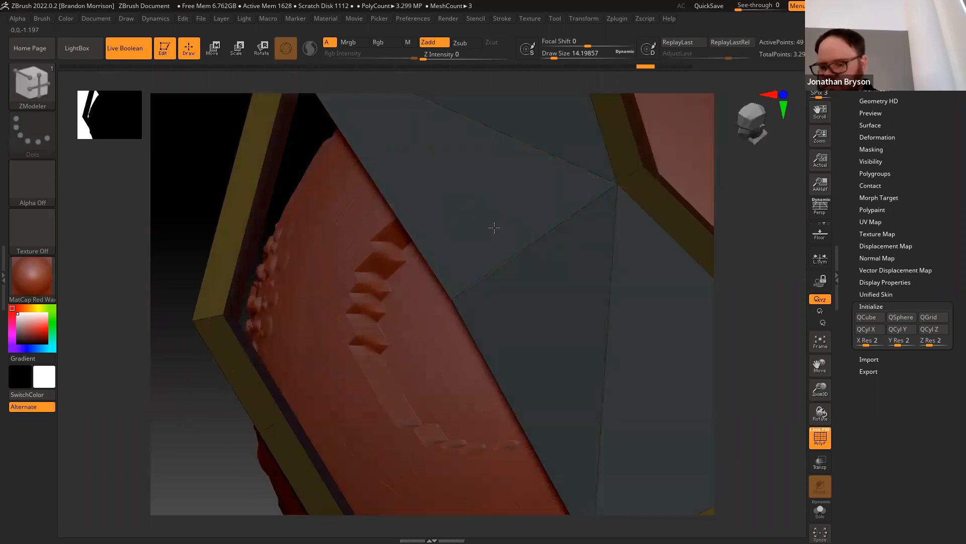
drag(195, 464, 270, 415)
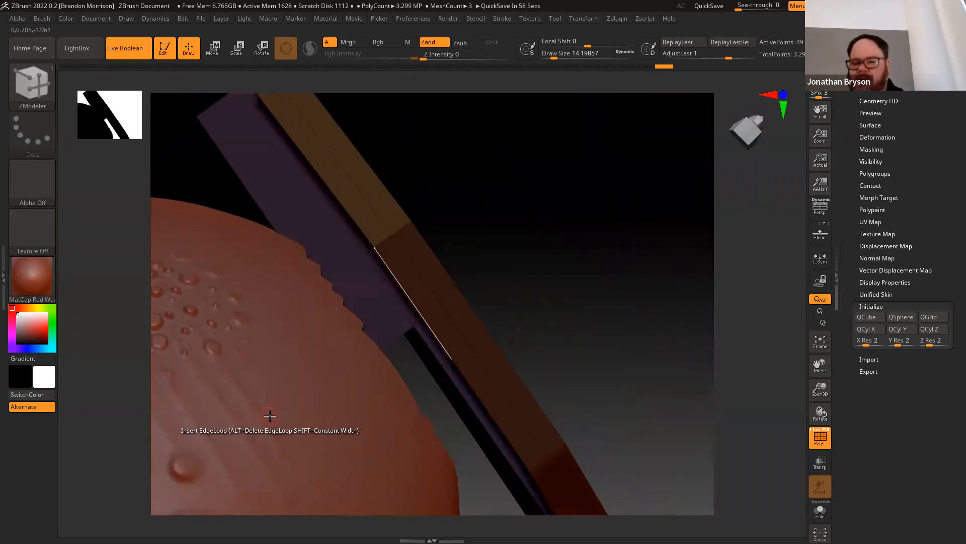
drag(207, 155, 263, 257)
key(ctrl+z)
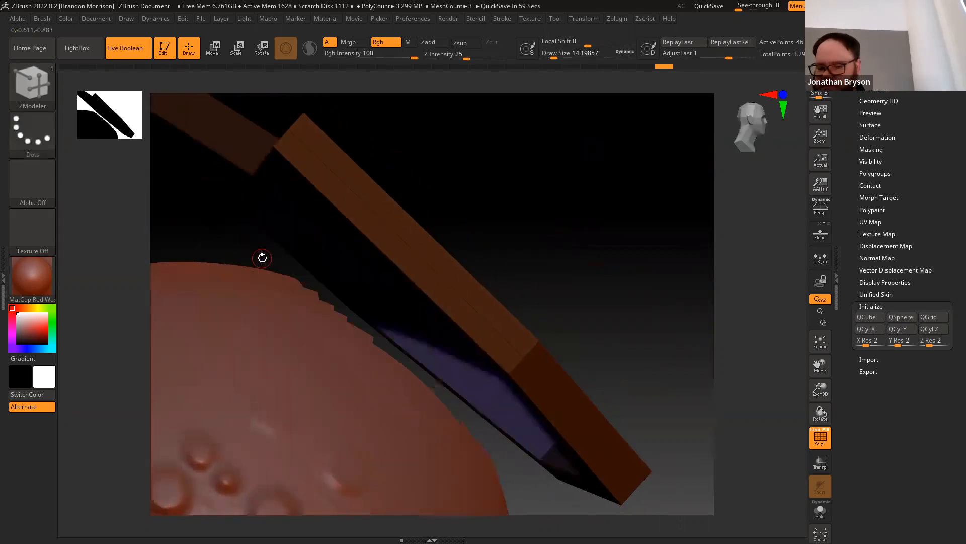
Change the material to MatCap White C and view the slab and sphere from the side
drag(195, 207, 452, 254)
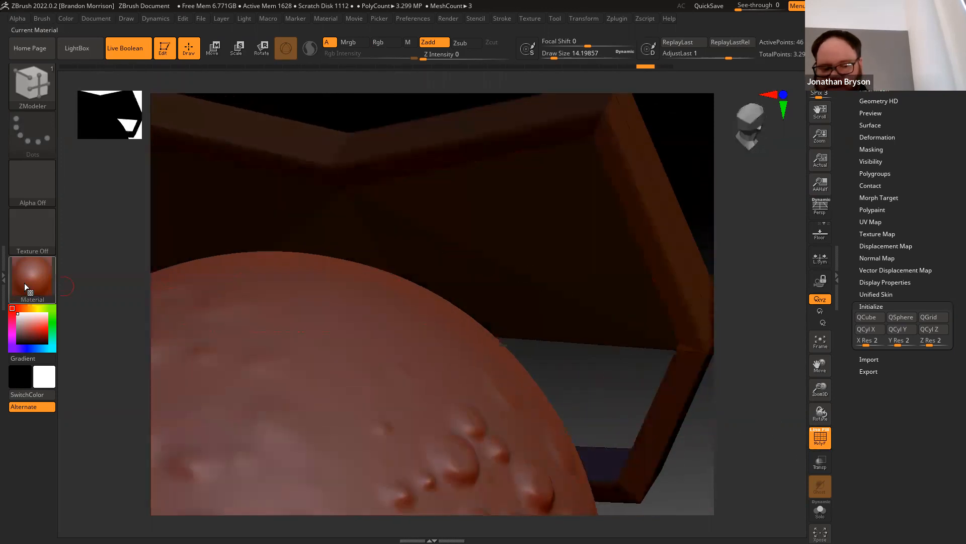
key(m)
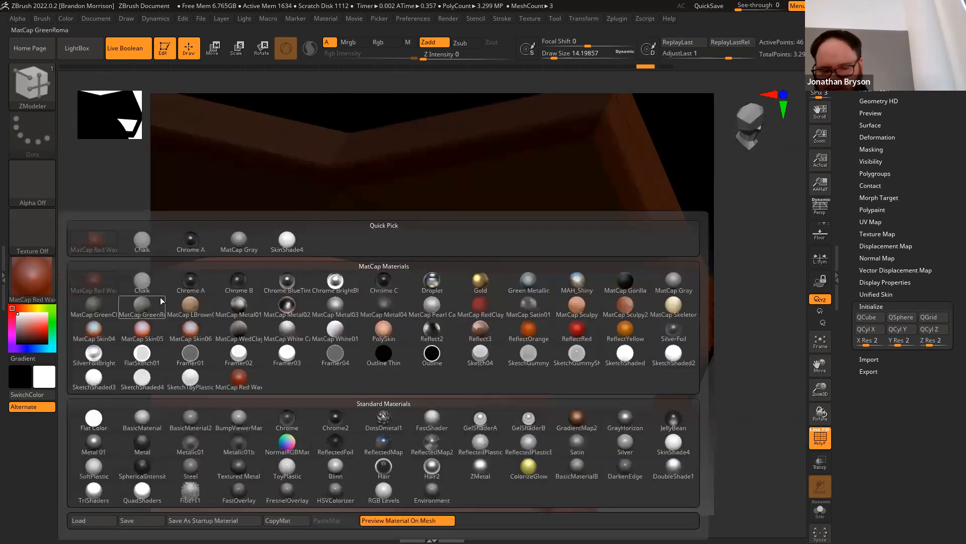
click(285, 331)
drag(561, 373, 680, 306)
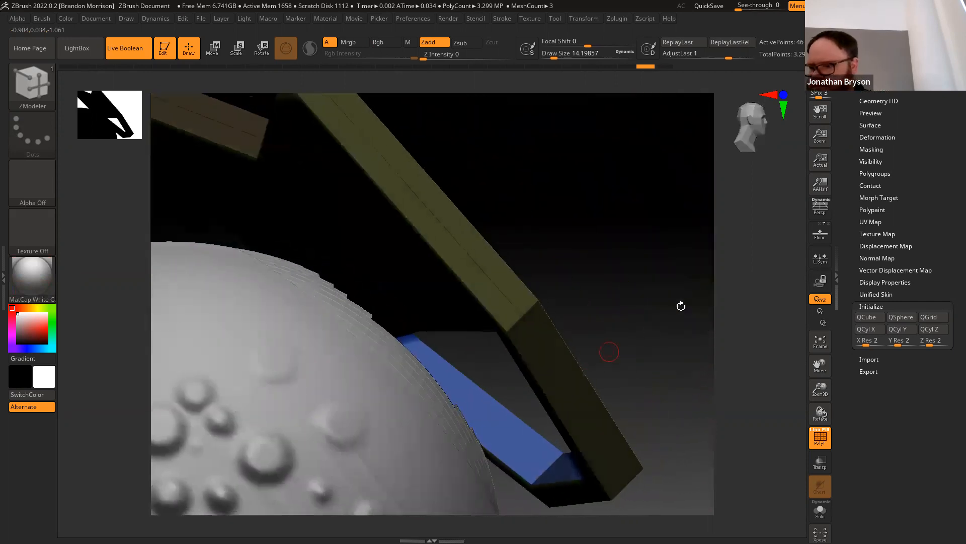
scroll(821, 125, up, 5)
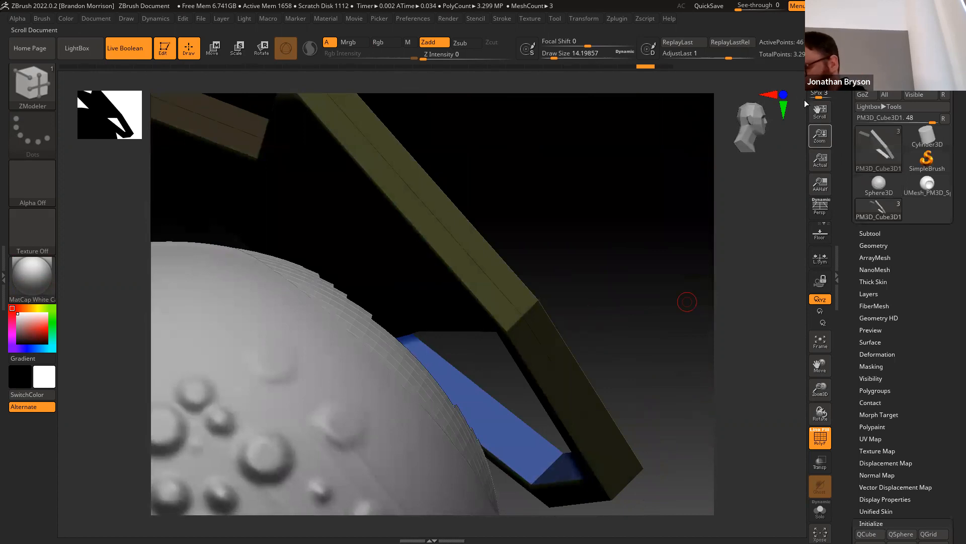
Show the subtool list and hide both sphere subtools, leaving only the cube frame visible
click(865, 245)
click(871, 84)
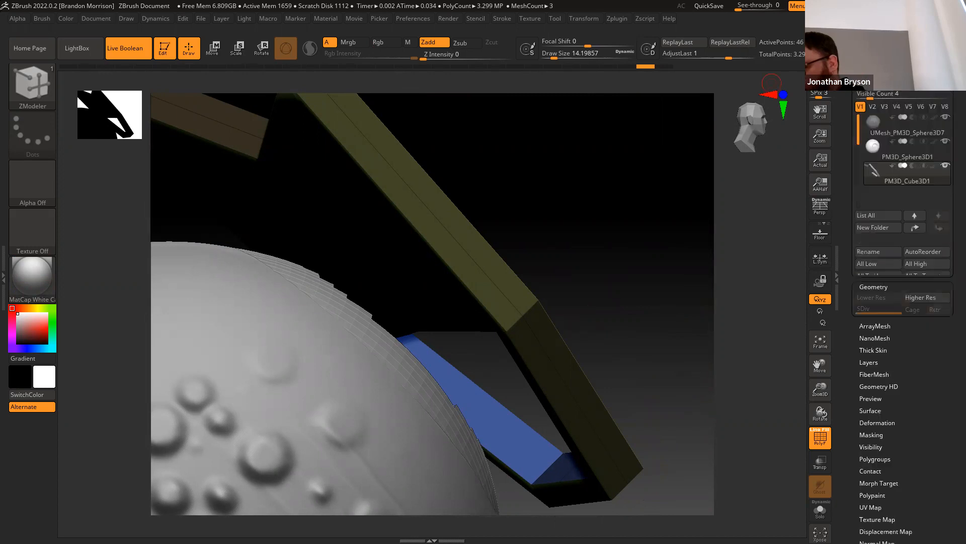
click(944, 140)
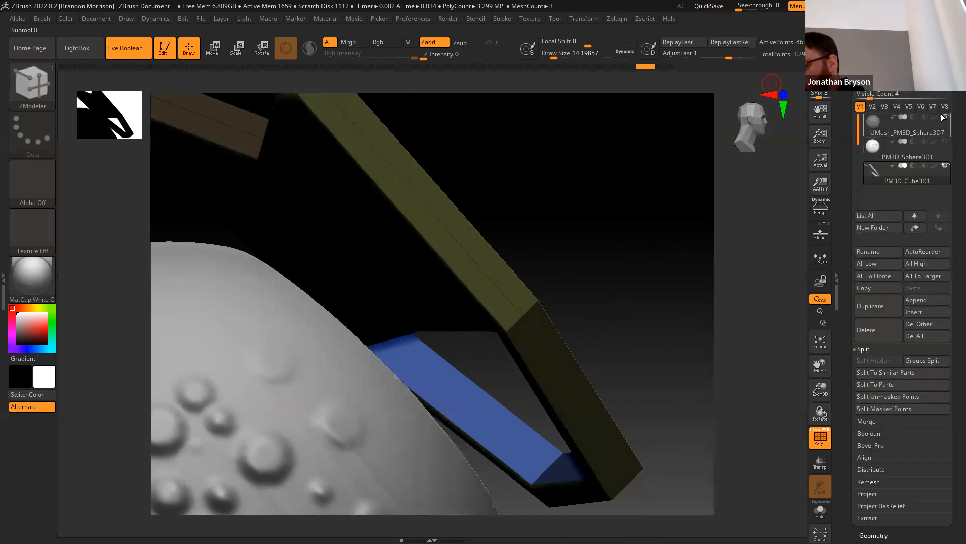
click(944, 117)
Undo the last QMesh change on the slab's inner panel
drag(227, 434, 369, 292)
drag(413, 327, 452, 386)
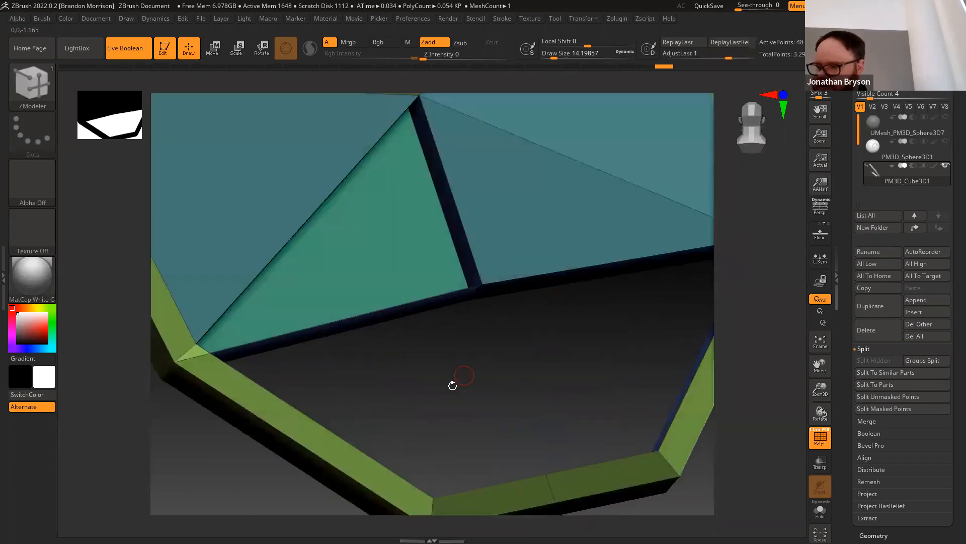
key(ctrl+z)
Set the ZModeler polygon action to Delete for a single poly and delete the teal panel faces inside the frame
key(space)
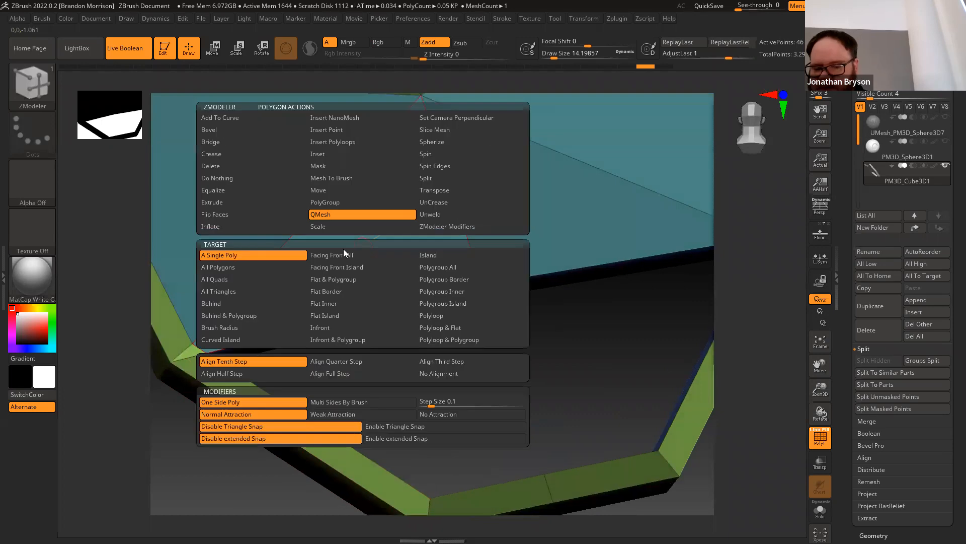
click(209, 166)
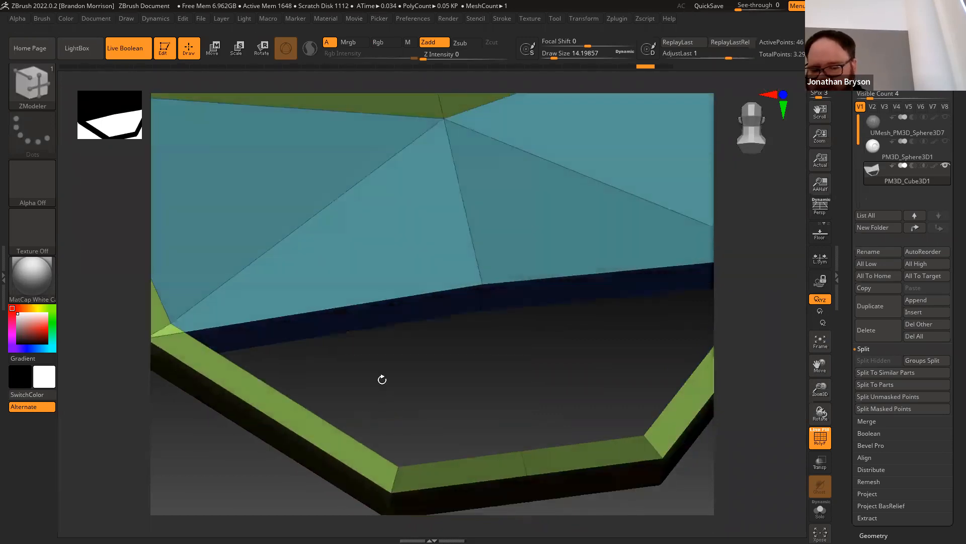
drag(382, 380, 370, 248)
click(335, 218)
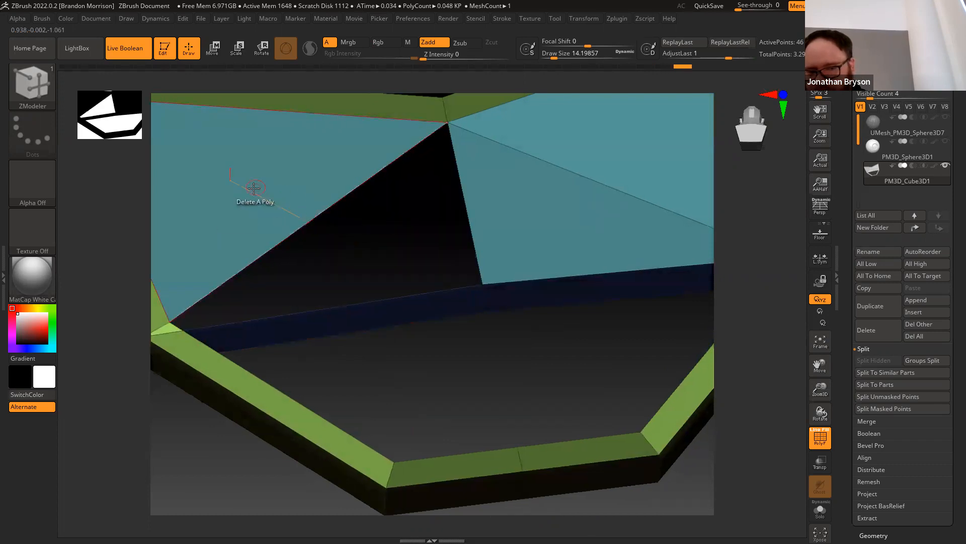
click(253, 190)
click(531, 207)
click(571, 159)
click(557, 302)
Delete the remaining teal faces in the upper part of the panel to open the frame all the way through
click(389, 315)
drag(389, 316, 427, 280)
click(440, 231)
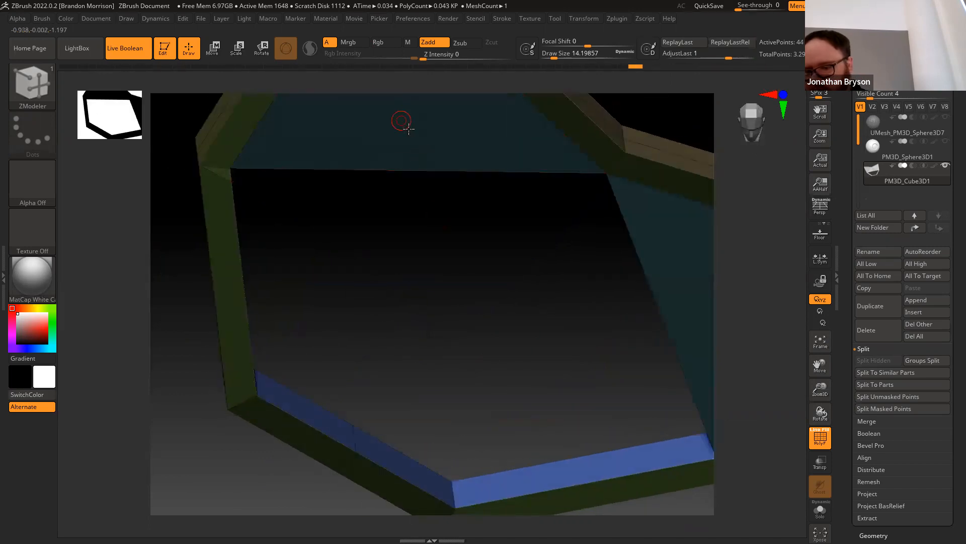
click(672, 280)
drag(508, 335, 489, 253)
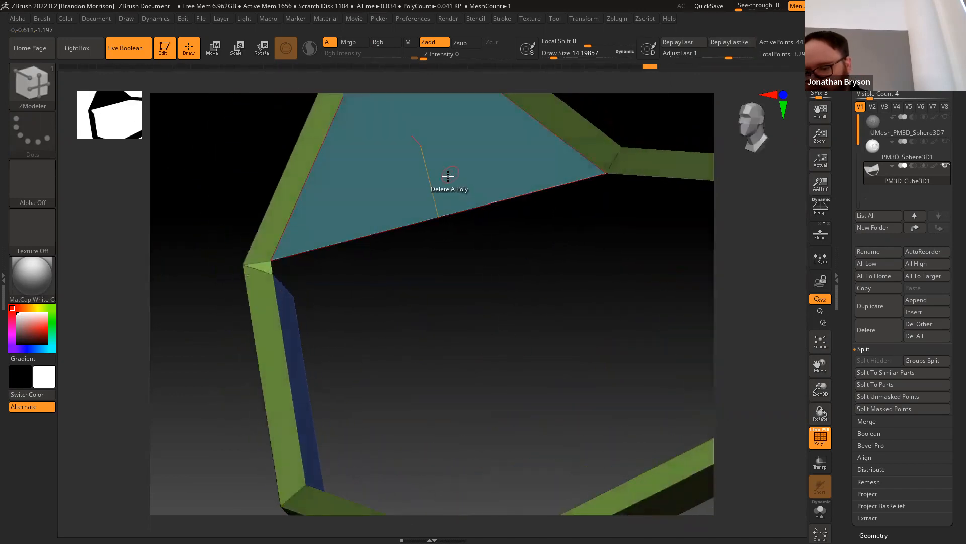
click(457, 205)
Turn on Double in the slab's display properties and inspect the open inner sides of the frame
drag(459, 287, 482, 406)
scroll(852, 477, down, 10)
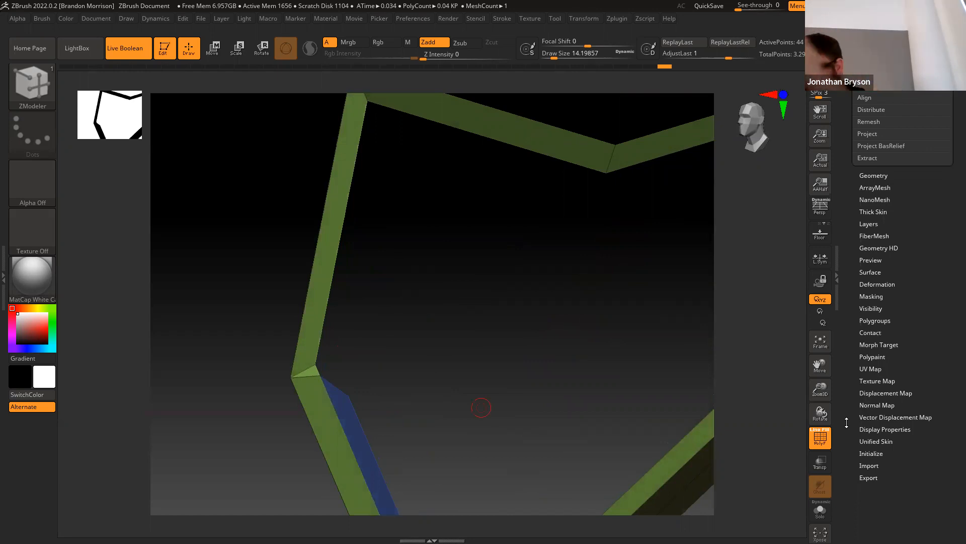
click(868, 429)
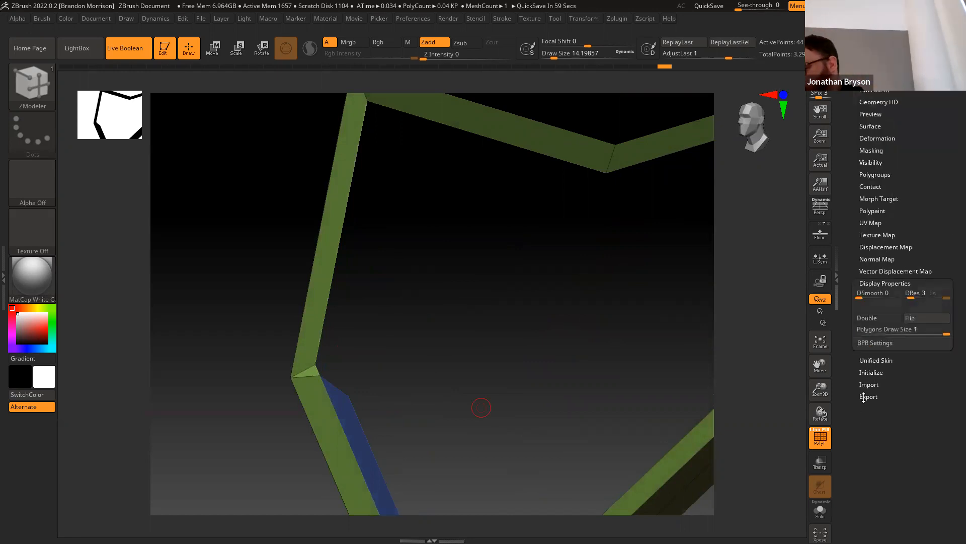
click(863, 318)
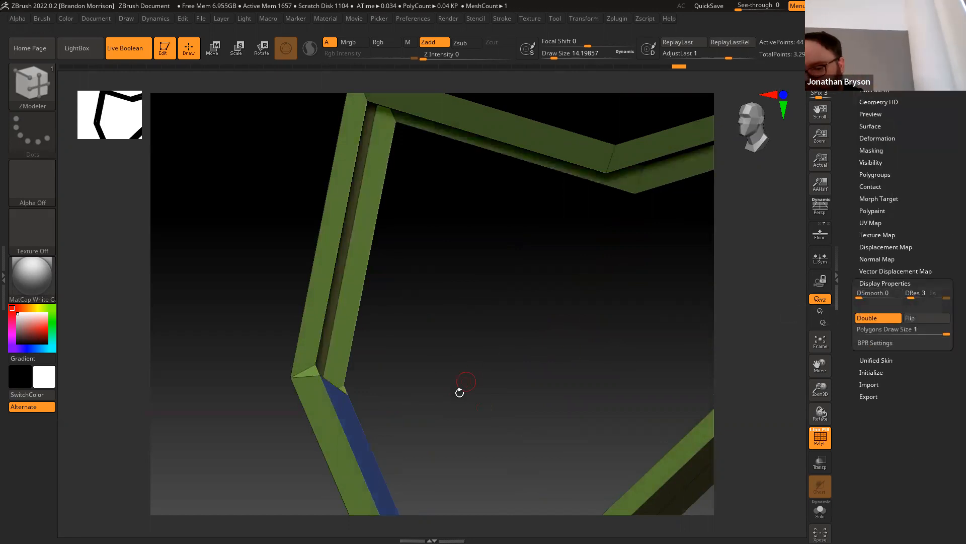
drag(457, 391, 447, 363)
drag(304, 332, 421, 372)
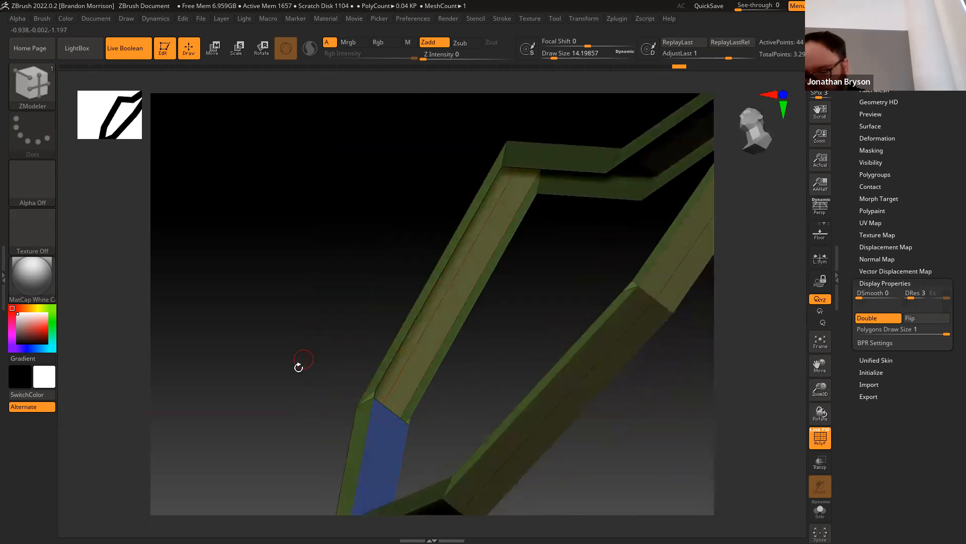
drag(299, 366, 435, 338)
Set the ZModeler edge action to Bridge with the Edges target and bridge the frame's left corner gap and left inner side
alt+drag(331, 415, 471, 348)
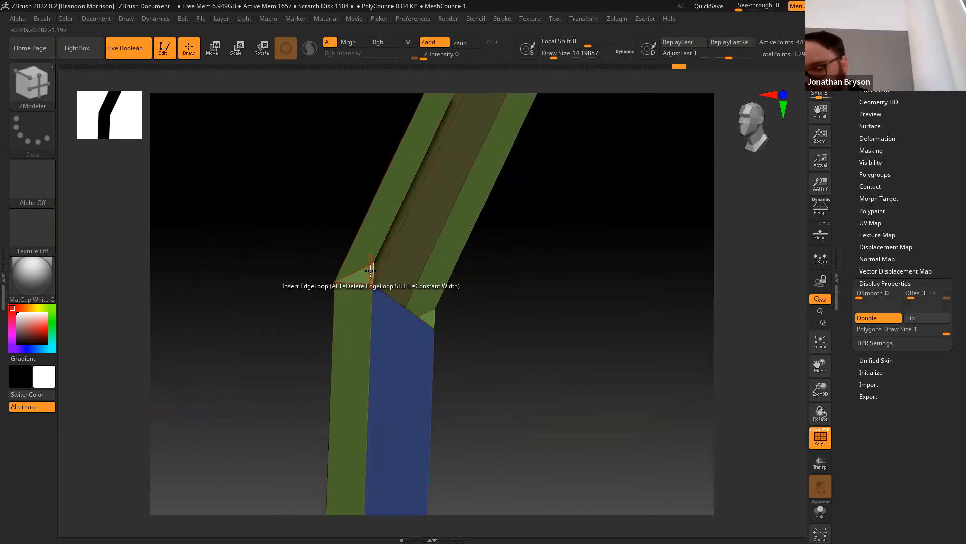
key(space)
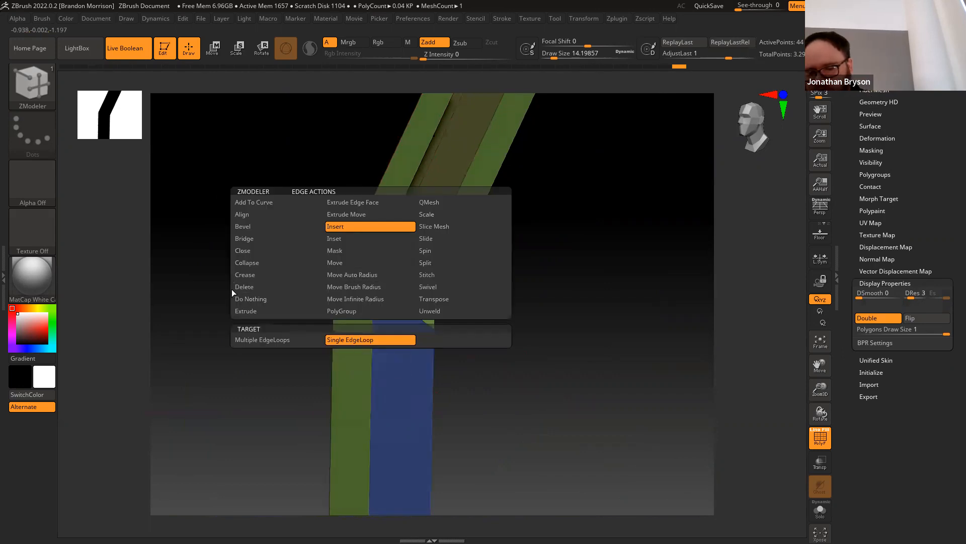
click(239, 239)
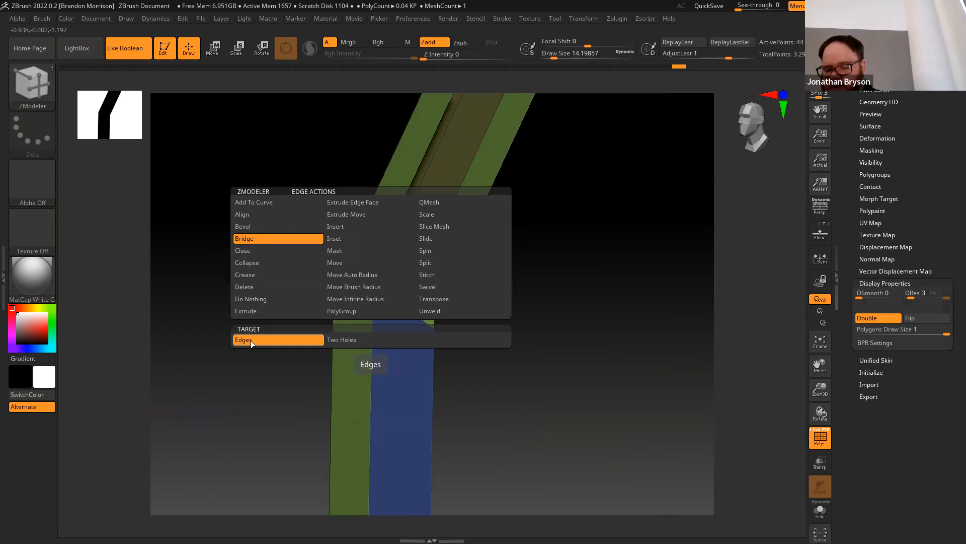
drag(226, 393, 358, 357)
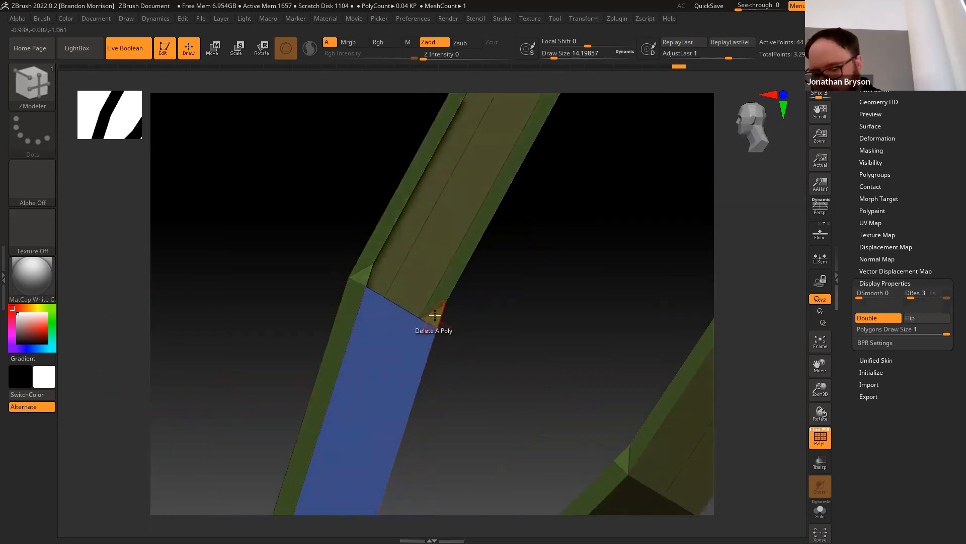
click(369, 272)
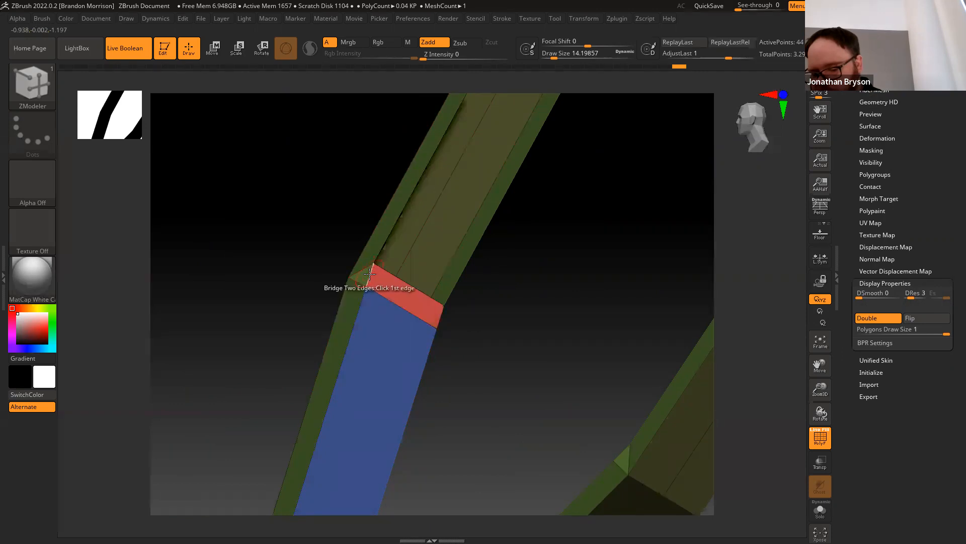
drag(249, 247, 298, 248)
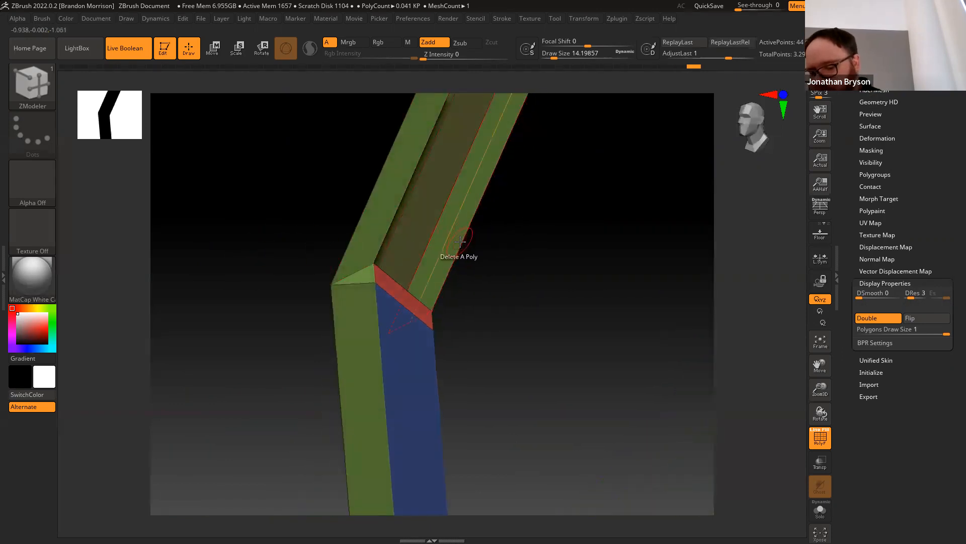
click(400, 194)
Bridge the front and back edges along both upper inner sides of the frame
alt+drag(299, 184, 168, 340)
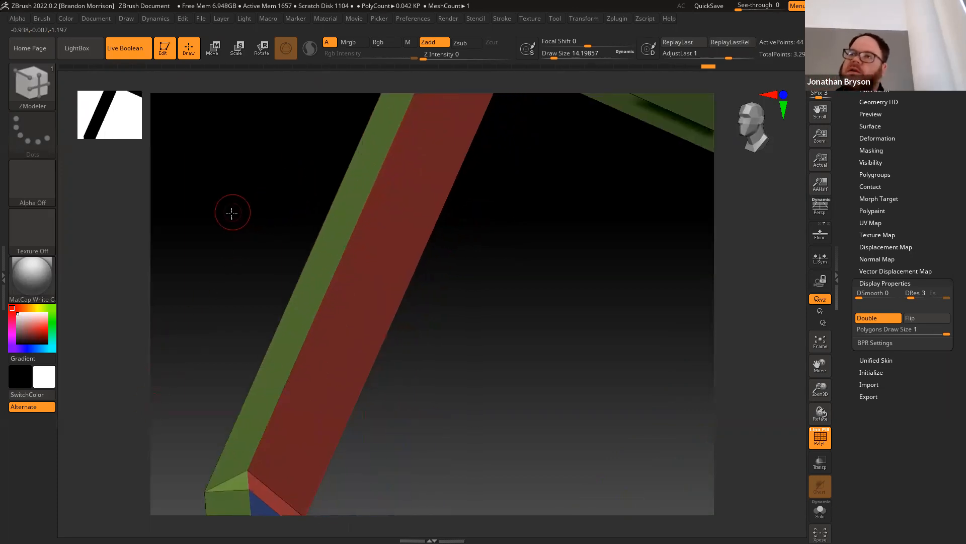
drag(231, 212, 243, 172)
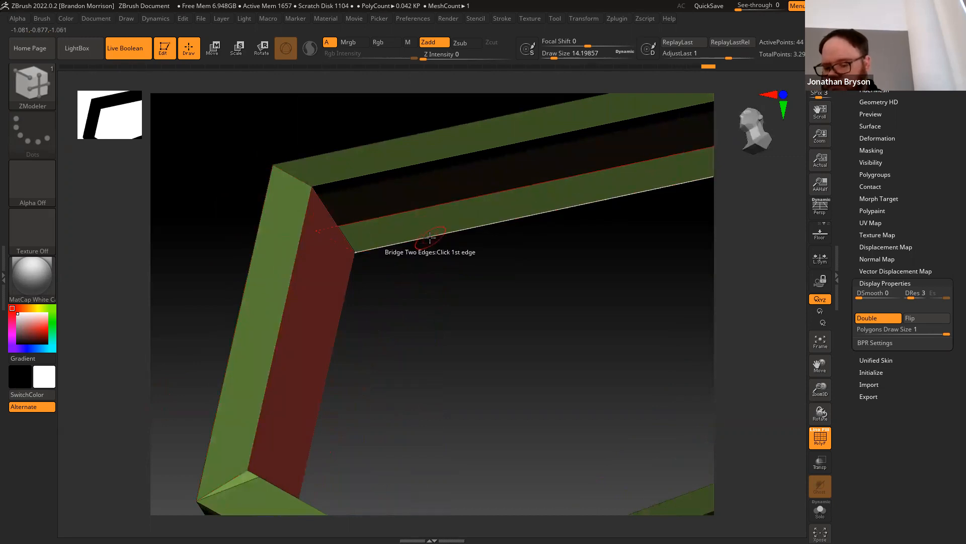
click(405, 162)
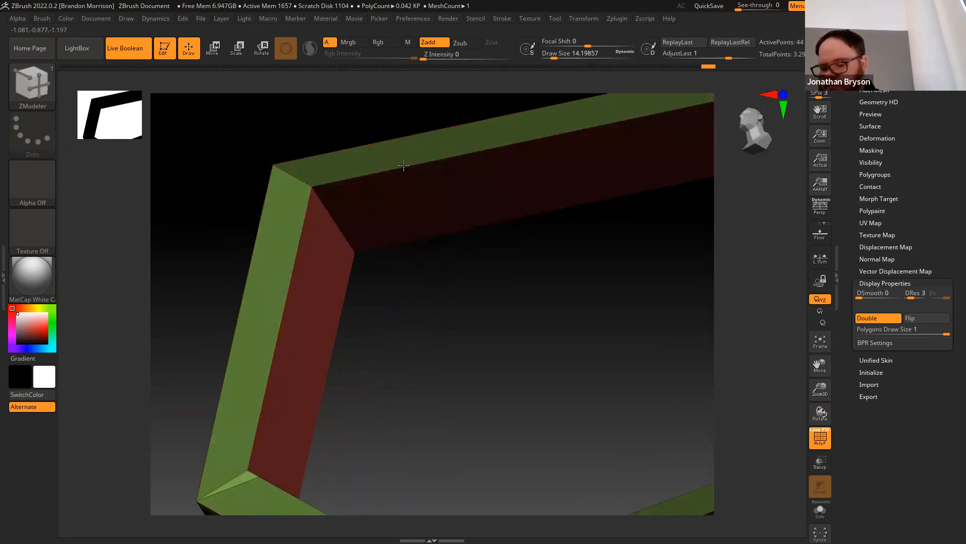
drag(468, 340, 401, 270)
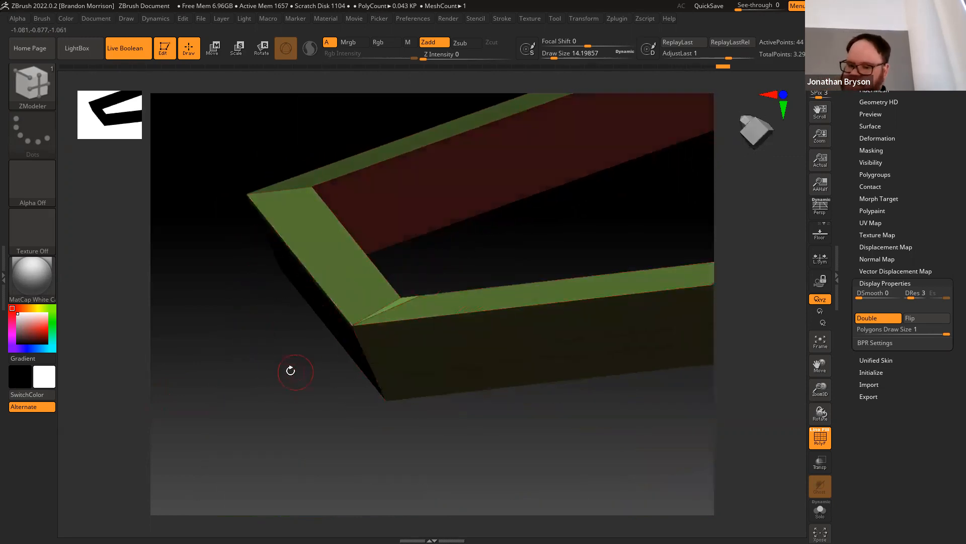
drag(289, 371, 348, 343)
drag(524, 304, 442, 319)
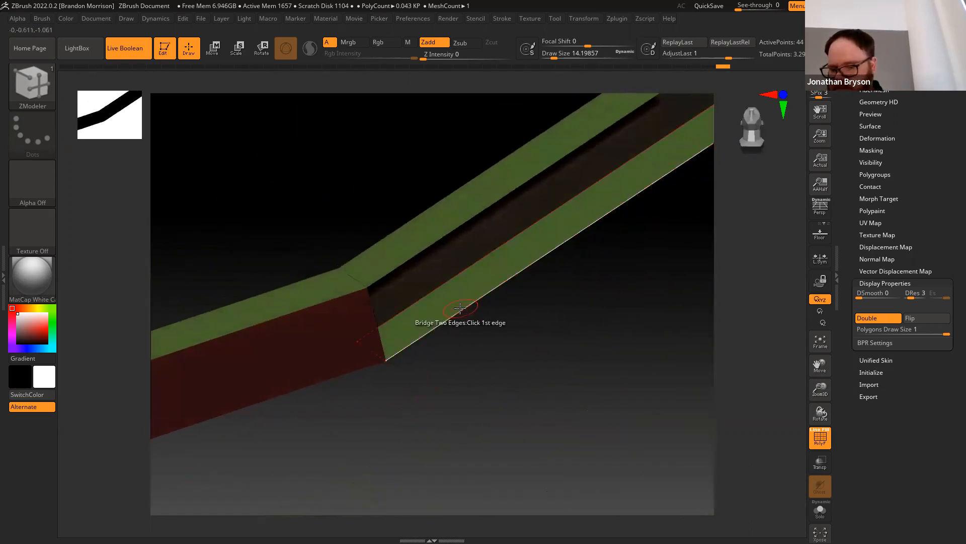
click(460, 308)
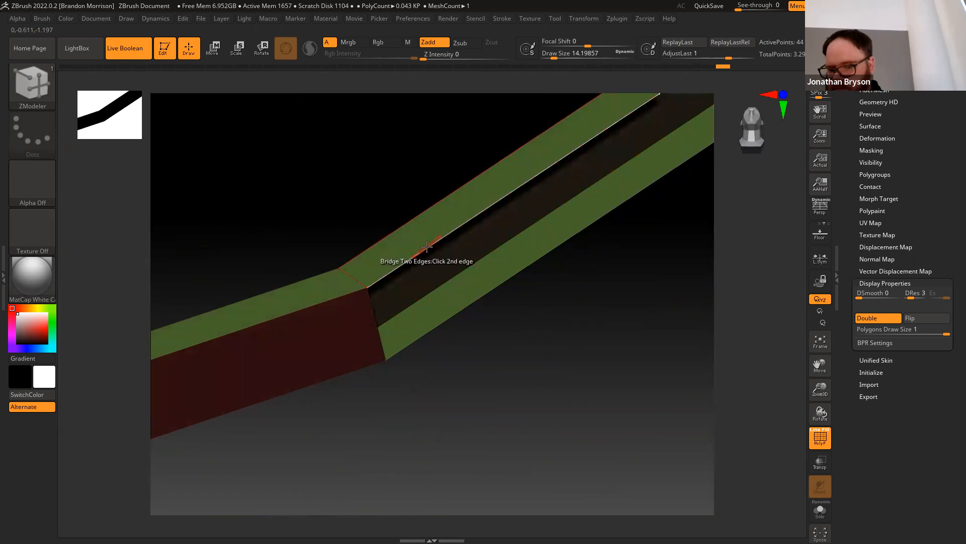
click(426, 244)
Bridge the frame's right inner side and the adjoining corner gap, then view the frame from the front
drag(425, 244, 539, 384)
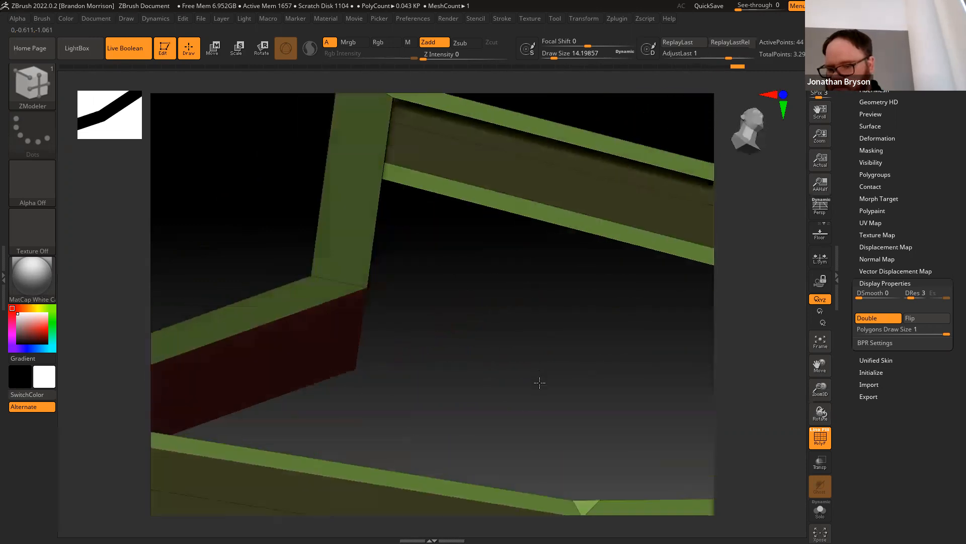
click(510, 214)
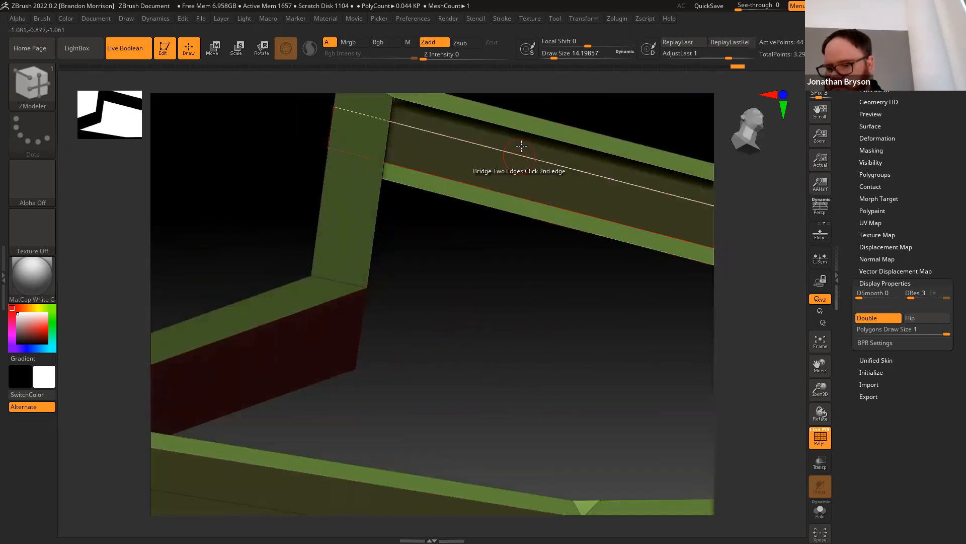
click(518, 130)
drag(453, 314, 519, 336)
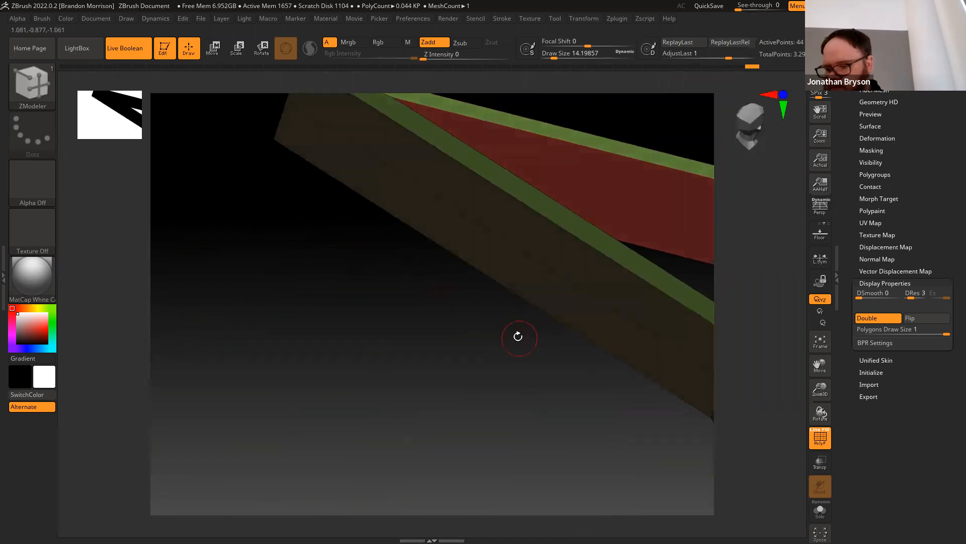
drag(558, 398, 456, 297)
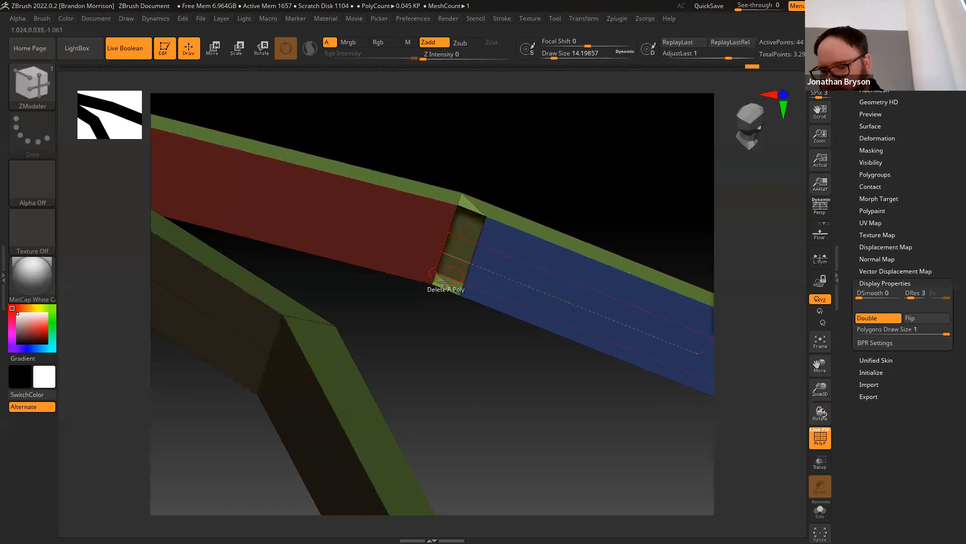
click(445, 296)
drag(448, 367, 292, 364)
drag(478, 431, 253, 429)
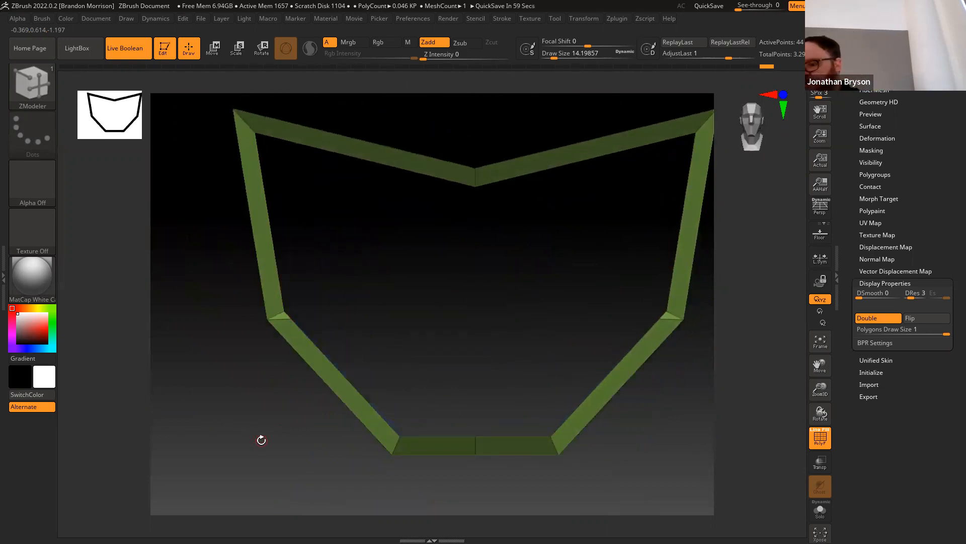
Run ZRemesher on the frame with a target polygon count of 5 and Adapt enabled
scroll(903, 302, up, 10)
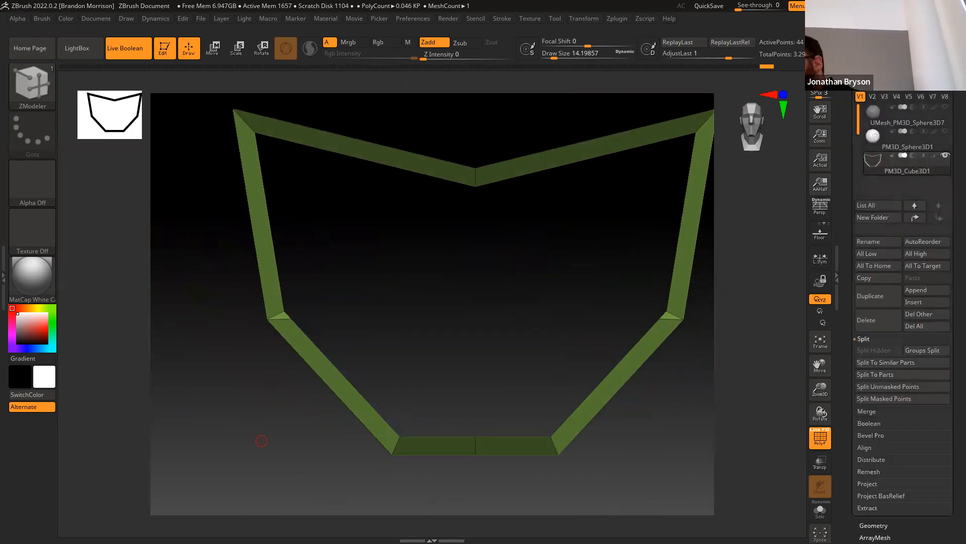
scroll(849, 412, down, 12)
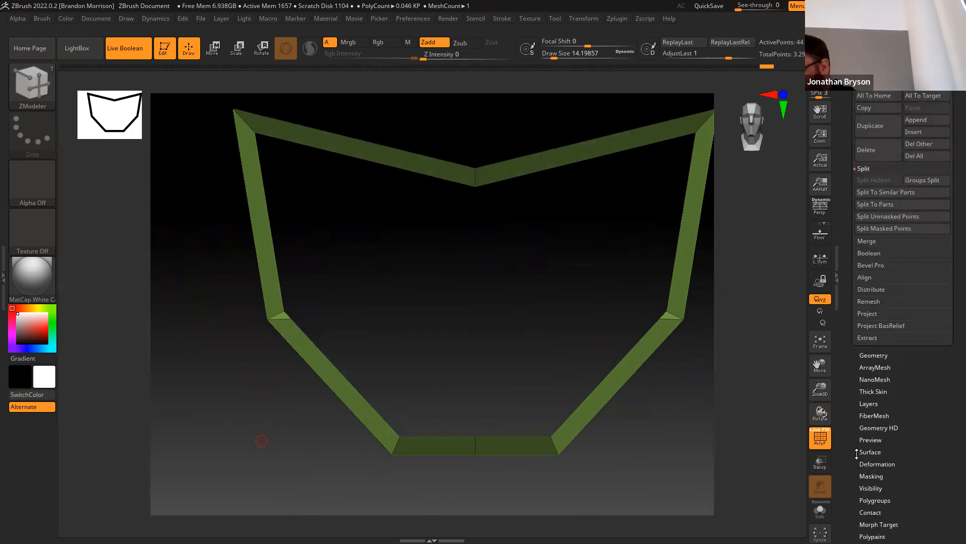
scroll(849, 397, down, 1)
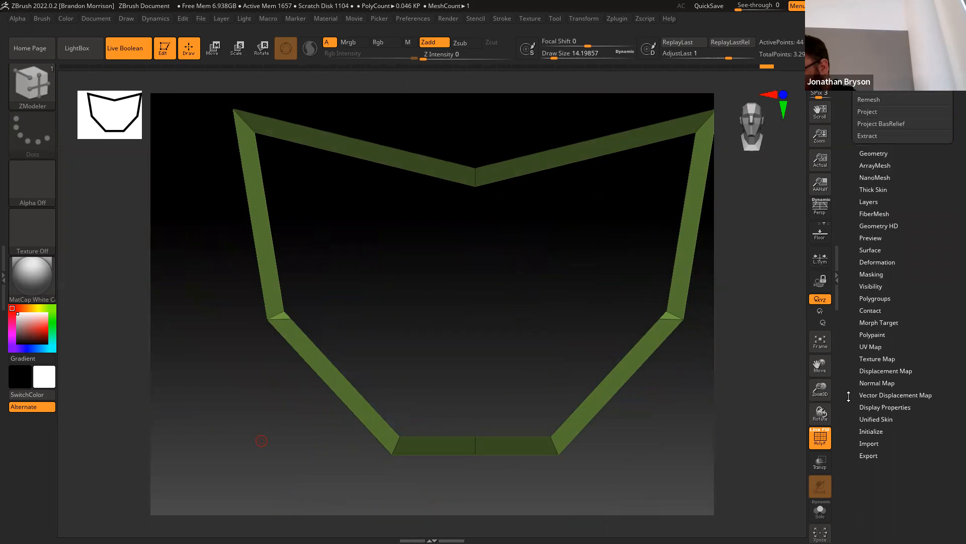
scroll(848, 397, up, 3)
drag(443, 348, 399, 397)
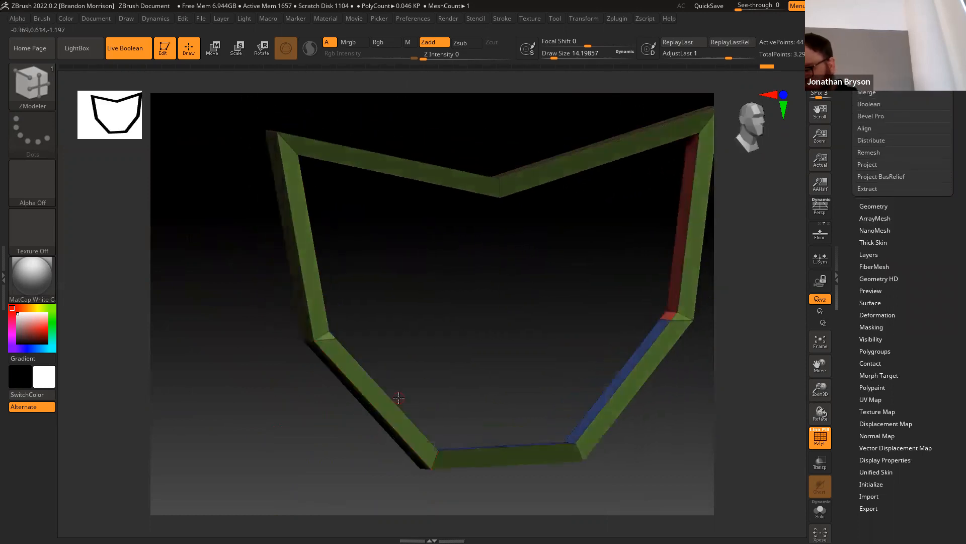
click(868, 203)
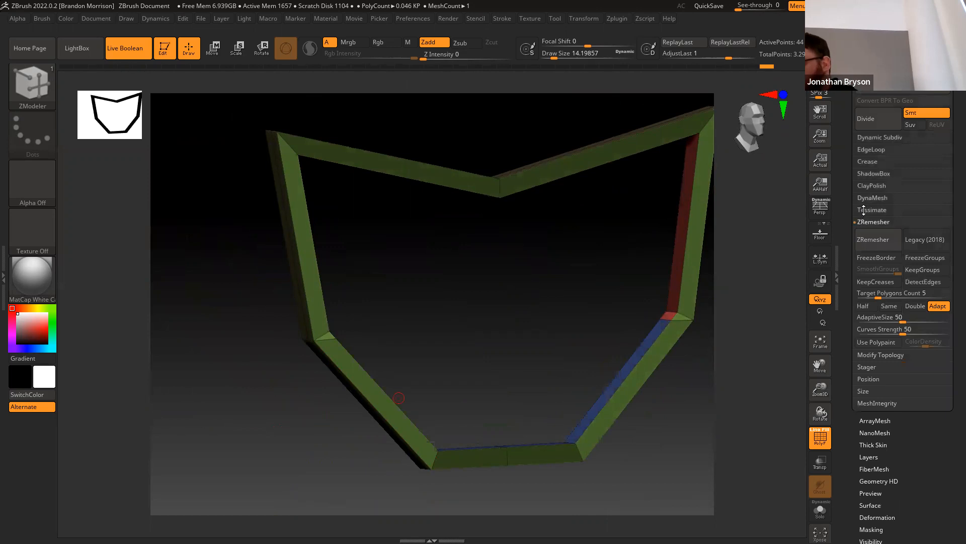
click(867, 245)
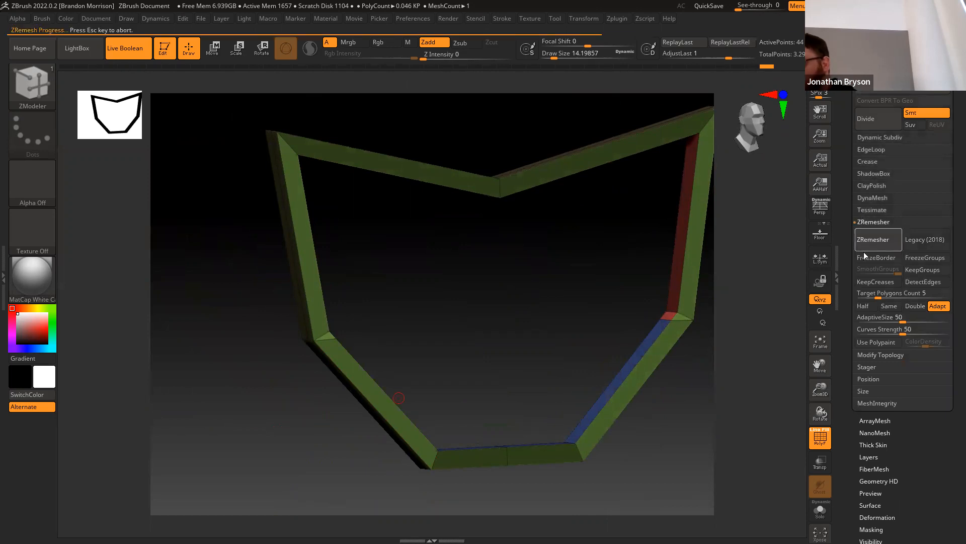
Choose the Move Topological brush and set its draw size to about 262
shift+drag(466, 365, 453, 360)
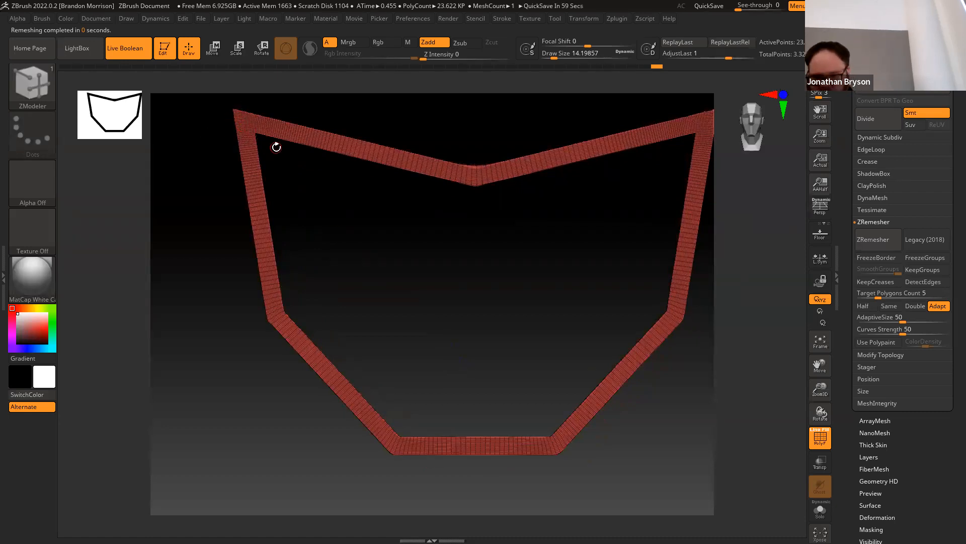
click(20, 89)
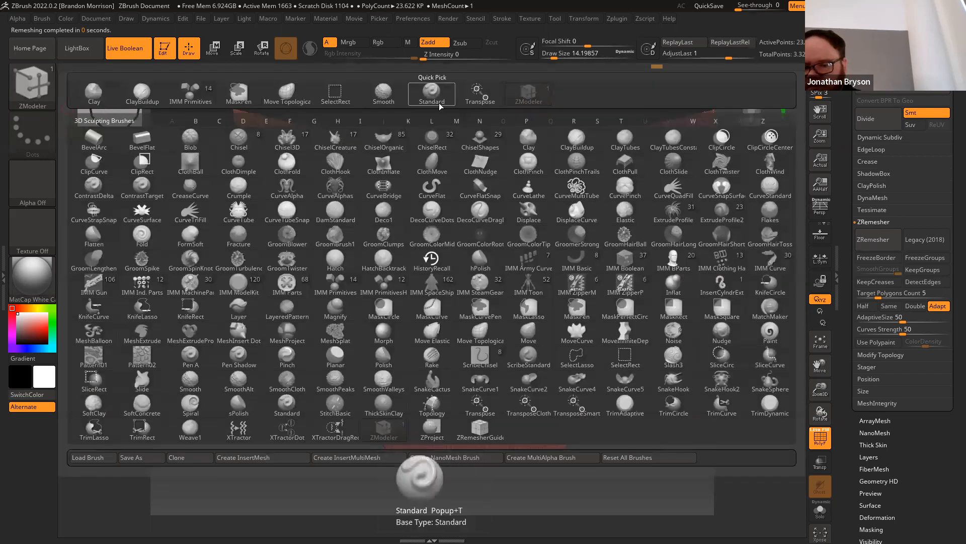
click(281, 94)
drag(473, 57, 505, 58)
drag(553, 57, 592, 56)
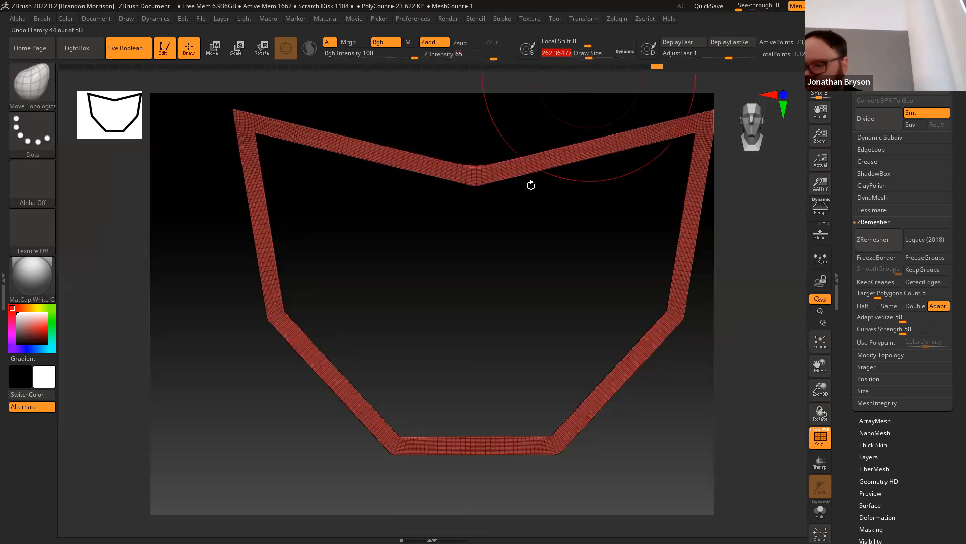
Reshape the frame with Move Topological, bending the side corners, raising the bottom corners and bowing the upper edges into curves
mouse_move(421, 341)
mouse_down()
mouse_move(506, 384)
mouse_move(361, 364)
mouse_move(377, 360)
mouse_up()
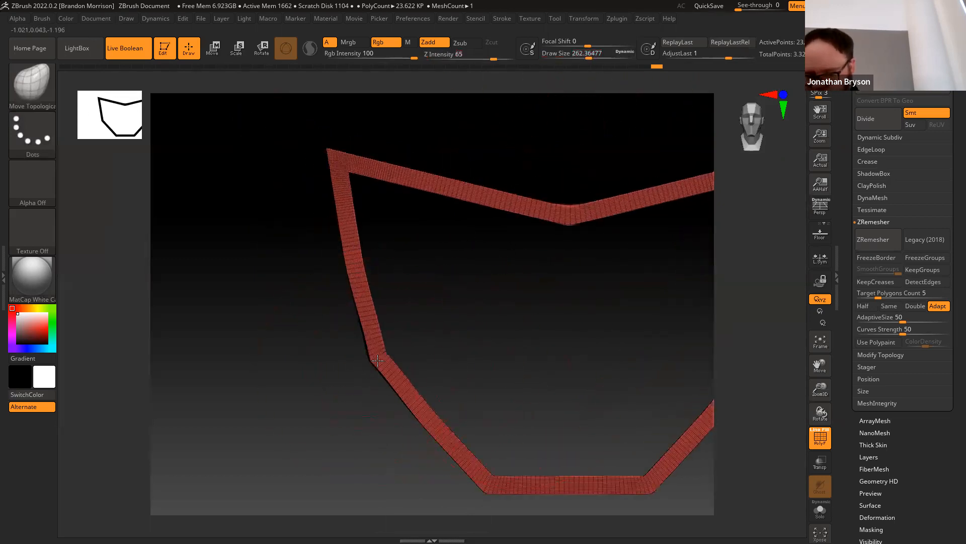
key(shift)
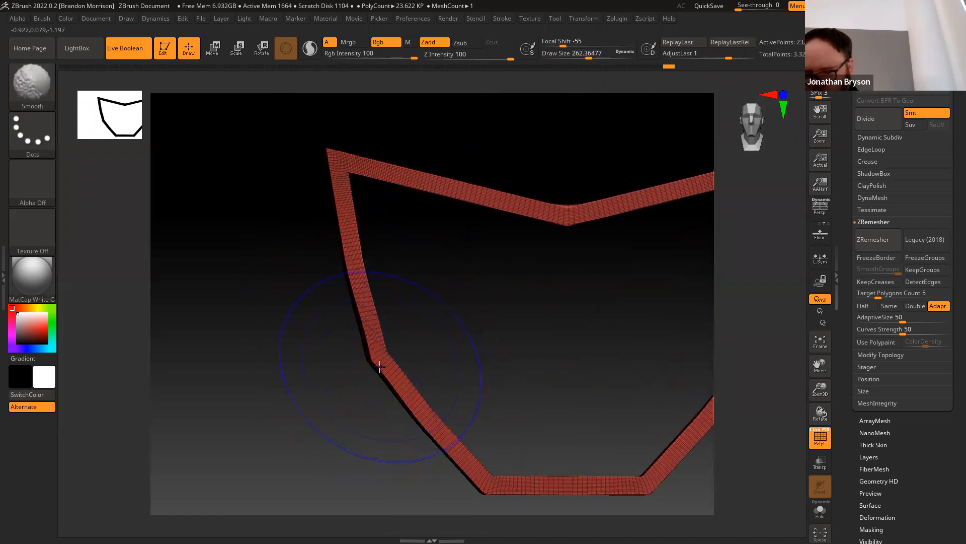
drag(493, 486, 485, 472)
alt+drag(479, 350, 462, 428)
mouse_move(458, 263)
mouse_down()
mouse_move(457, 246)
mouse_move(355, 243)
mouse_move(337, 227)
mouse_move(455, 240)
mouse_up()
drag(500, 271, 496, 256)
drag(424, 229, 419, 221)
drag(400, 228, 351, 218)
Refine the frame's lower half by pulling the bottom into a point and evening out the lower side curves
ctrl+right_drag(481, 386, 488, 313)
mouse_move(456, 431)
ctrl+right_down()
mouse_move(476, 442)
mouse_move(391, 450)
ctrl+right_up()
alt+right_drag(391, 450, 367, 426)
drag(503, 392, 504, 412)
drag(443, 382, 445, 381)
drag(409, 343, 412, 341)
drag(365, 302, 370, 301)
drag(447, 385, 442, 386)
mouse_move(398, 408)
mouse_down()
mouse_move(354, 416)
mouse_move(397, 420)
mouse_up()
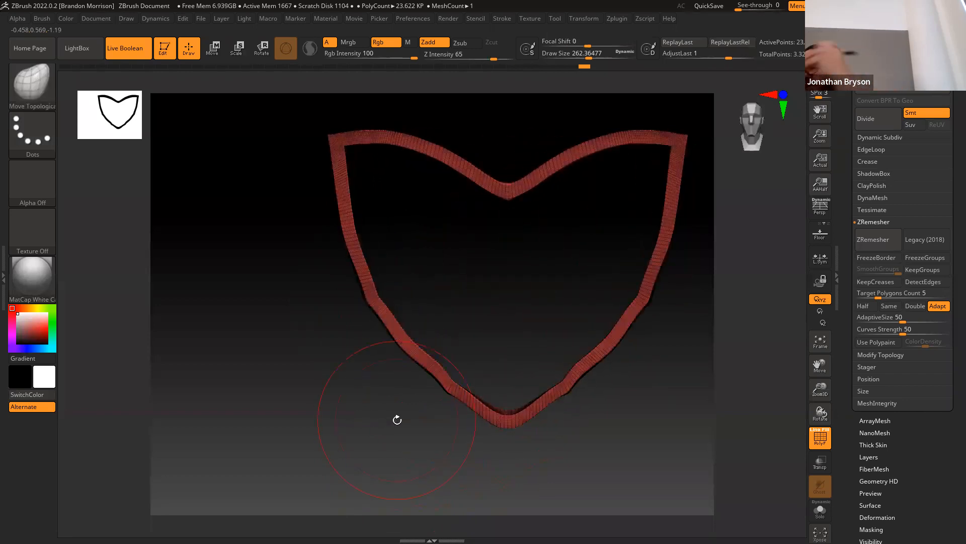
Append a Cube3D primitive as a new subtool beside the frame
click(870, 30)
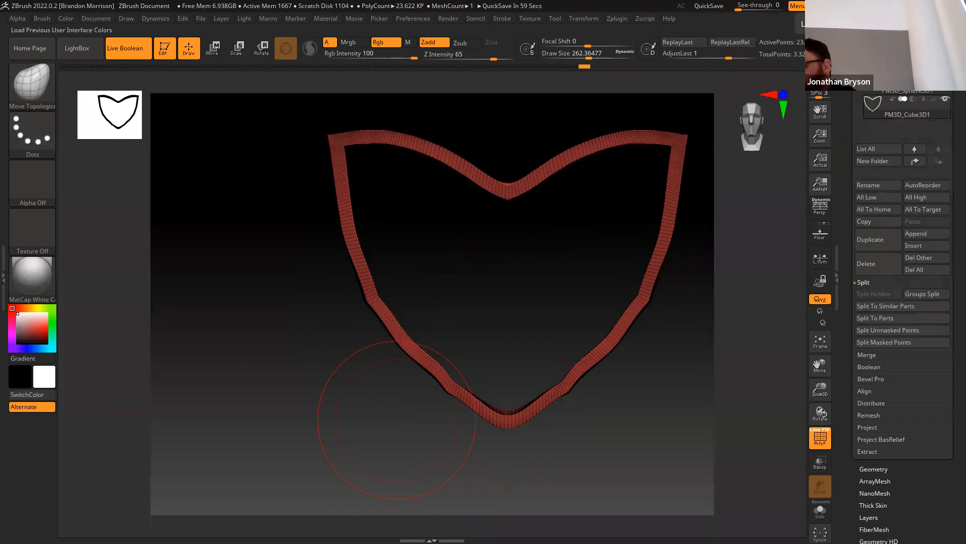
click(915, 233)
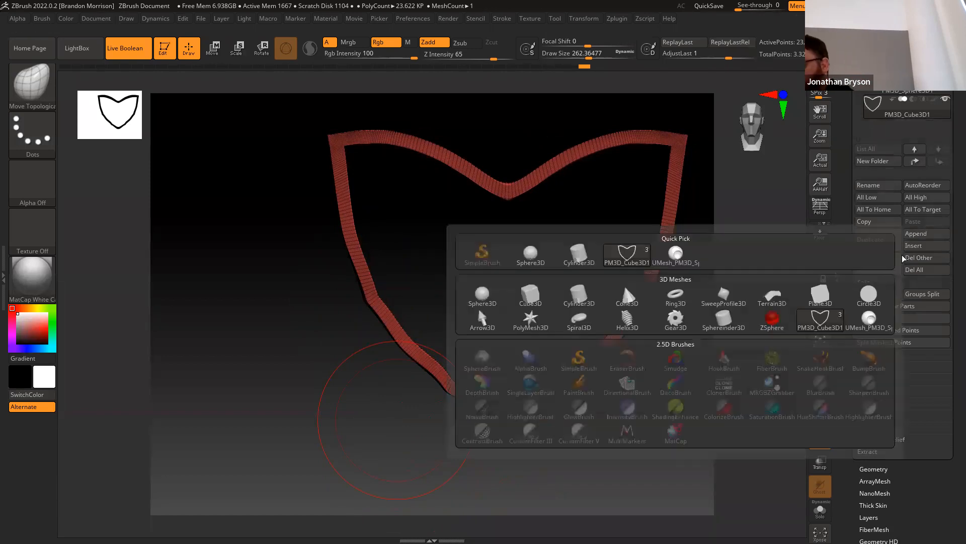
click(530, 300)
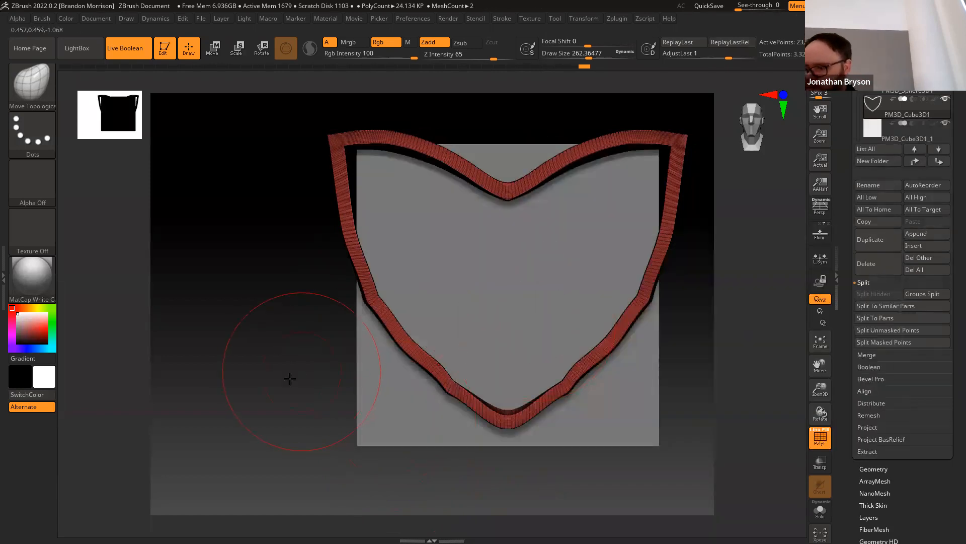
Flatten the appended cube into a thin slab wider than the frame and move it into the frame's depth
shift+drag(290, 379, 261, 378)
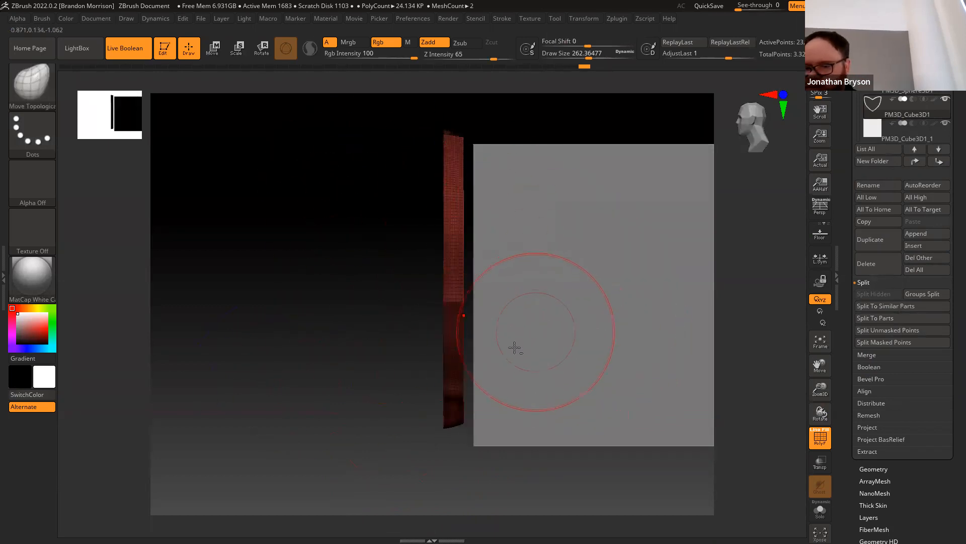
click(211, 48)
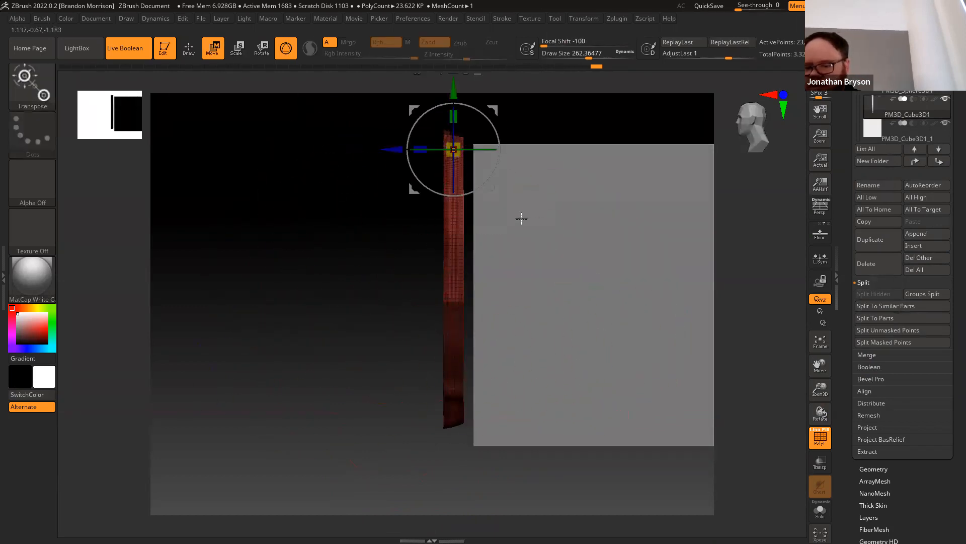
click(556, 278)
mouse_move(624, 294)
mouse_down()
mouse_move(509, 252)
mouse_move(463, 246)
mouse_move(482, 260)
mouse_move(432, 260)
mouse_move(646, 324)
mouse_move(614, 297)
mouse_up()
drag(445, 255, 401, 262)
drag(317, 393, 430, 400)
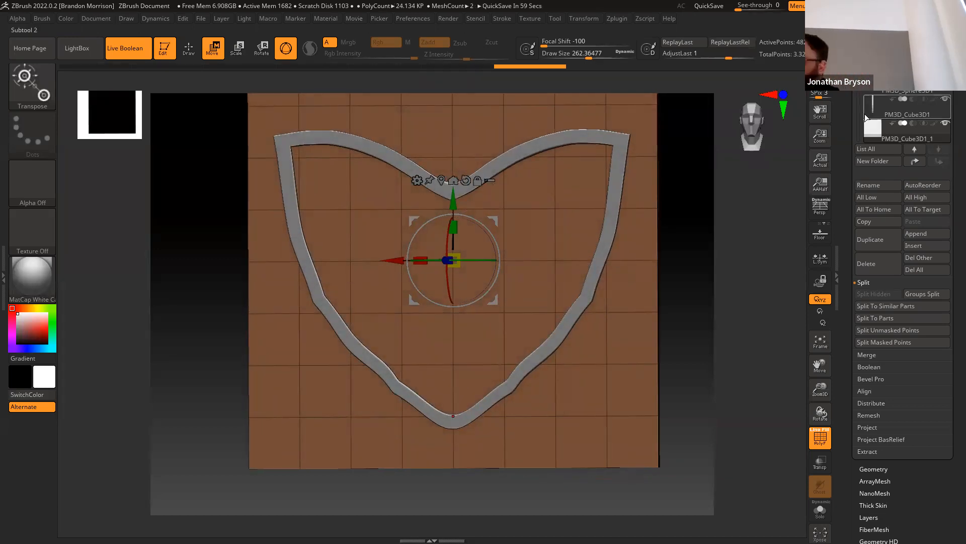
Order the slab above the frame, mark the slab as the Boolean Start group and set the frame to subtract
mouse_move(892, 122)
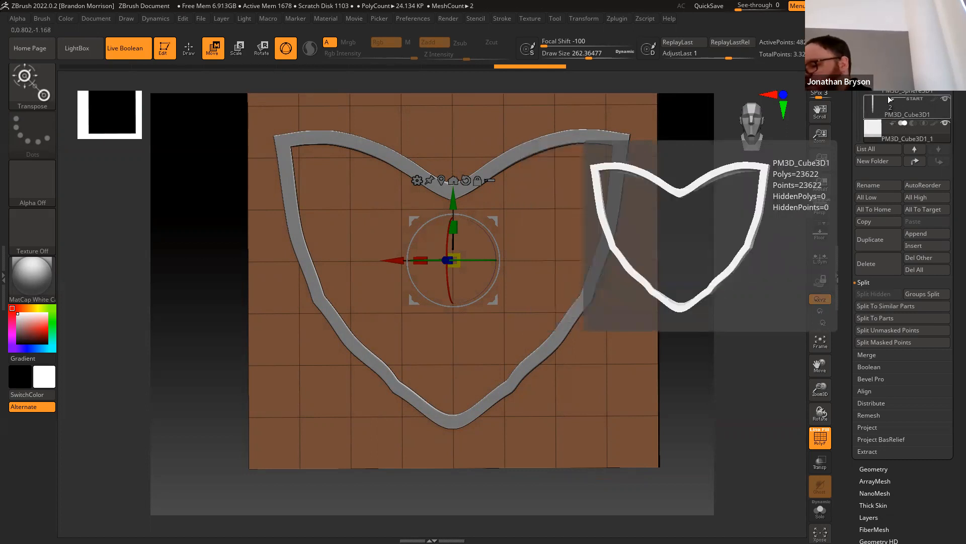
click(914, 160)
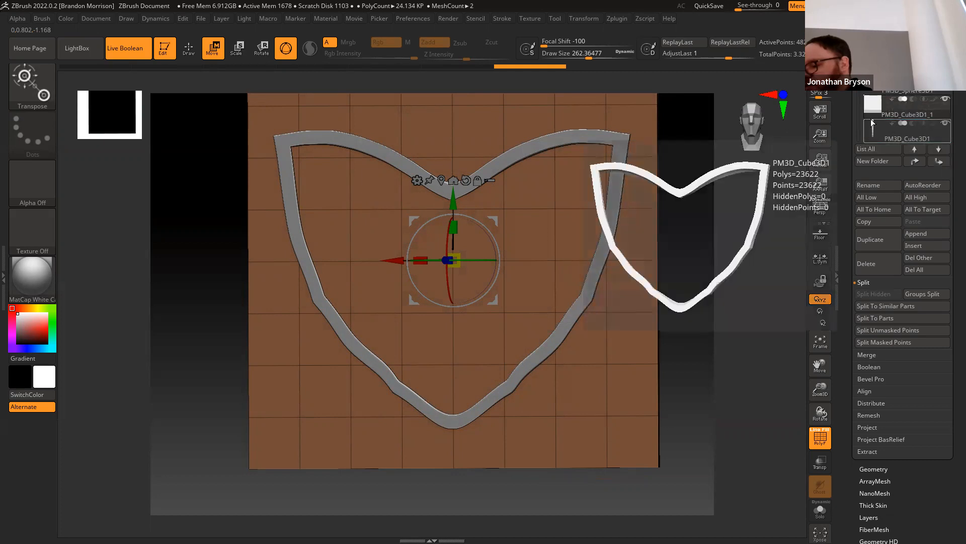
click(892, 100)
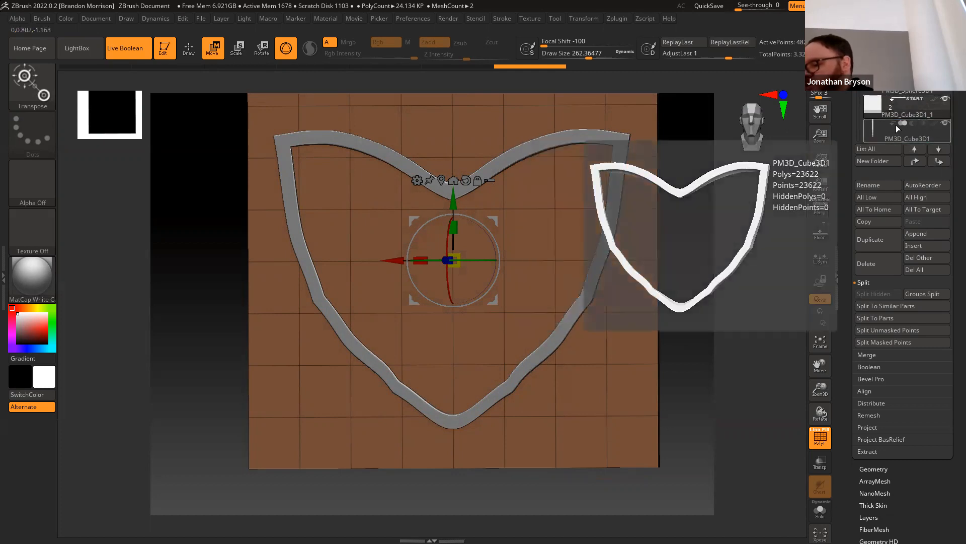
click(914, 124)
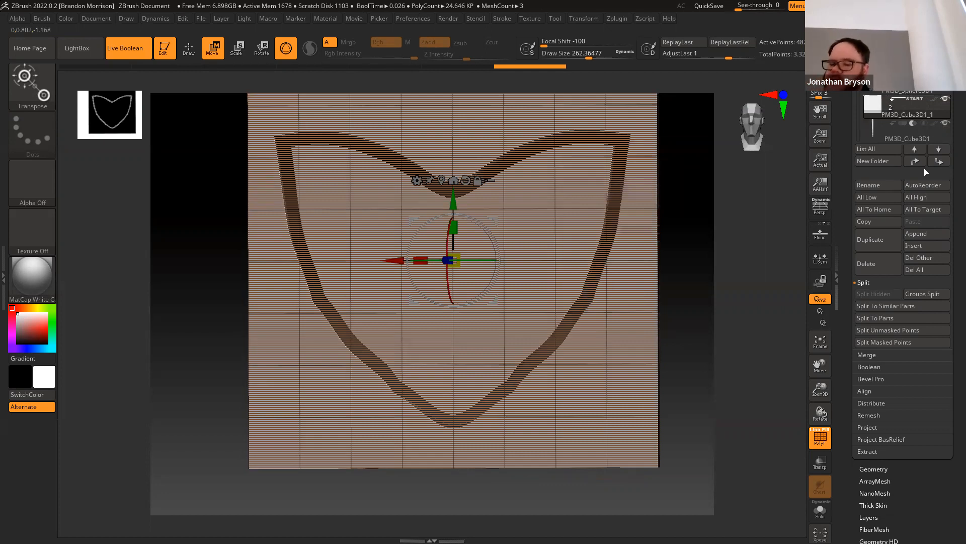
drag(190, 322, 213, 288)
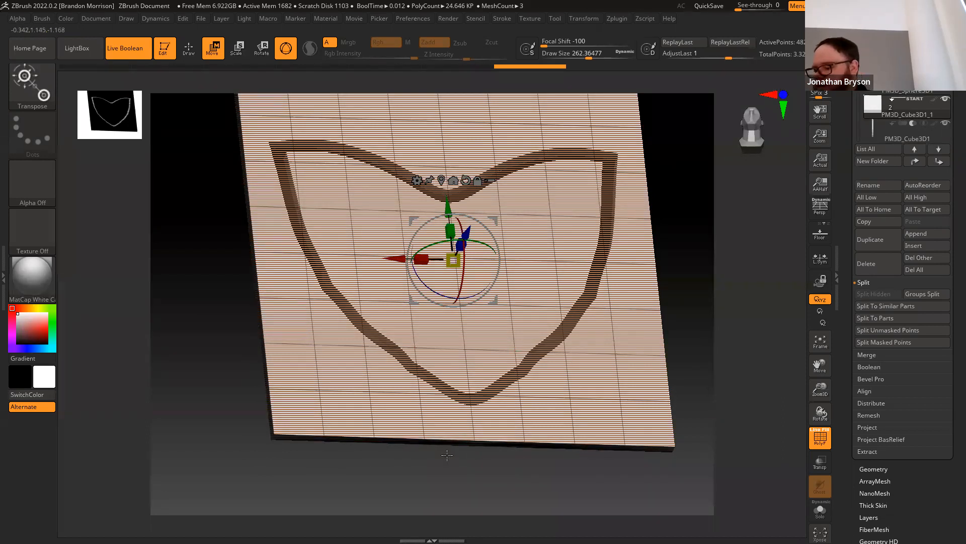
Make a Boolean mesh from the slab and frame and append the resulting UMesh as a subtool
click(867, 368)
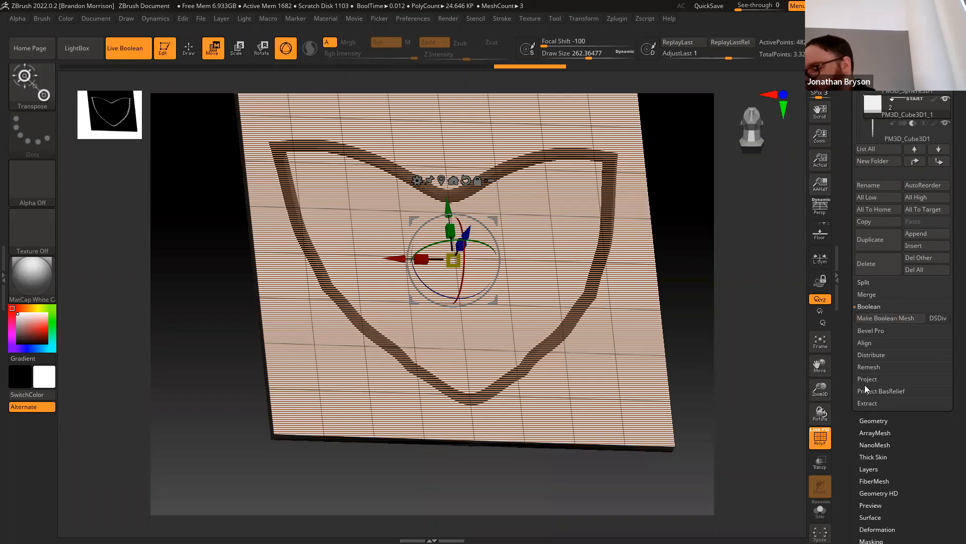
click(867, 319)
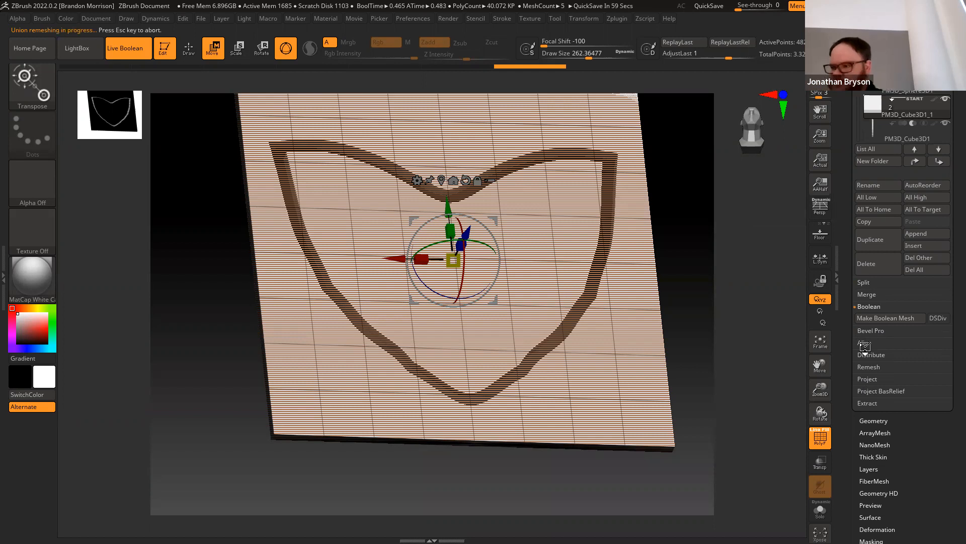
scroll(901, 118, down, 1)
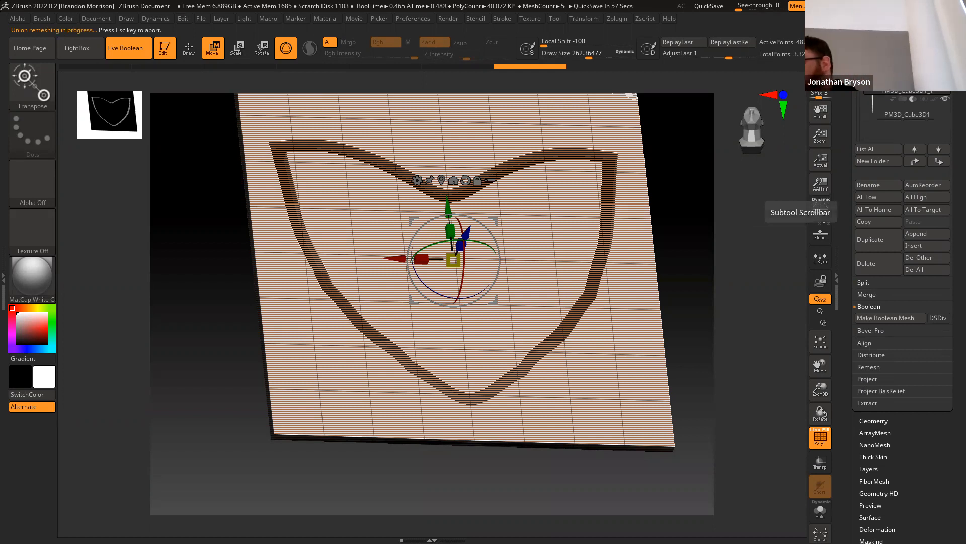
click(897, 236)
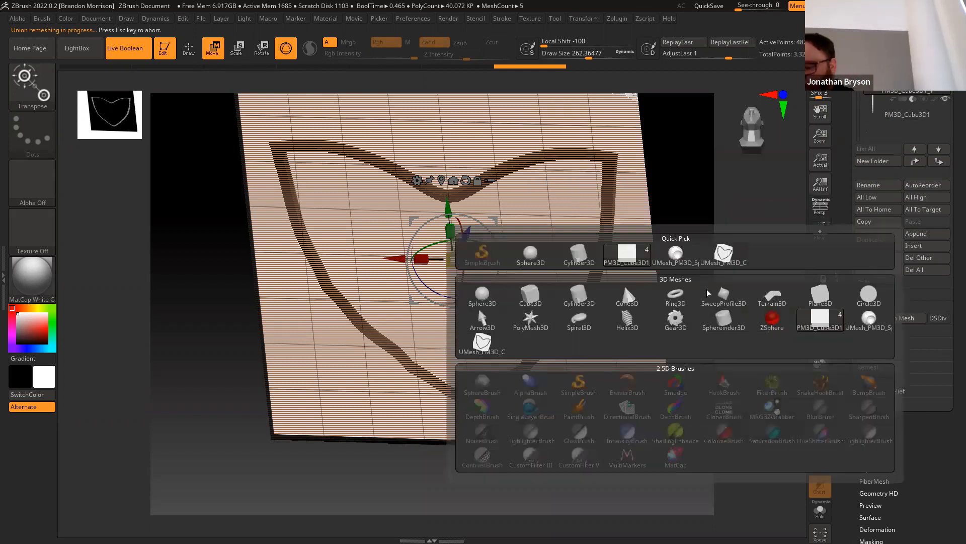
click(725, 252)
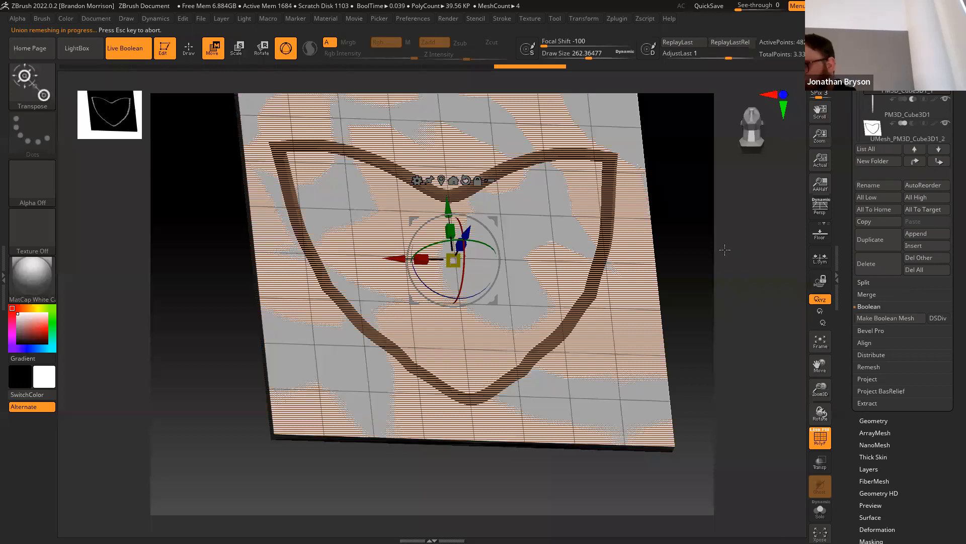
Split the Boolean mesh subtool into parts and delete the outer part surrounding the frame
click(873, 129)
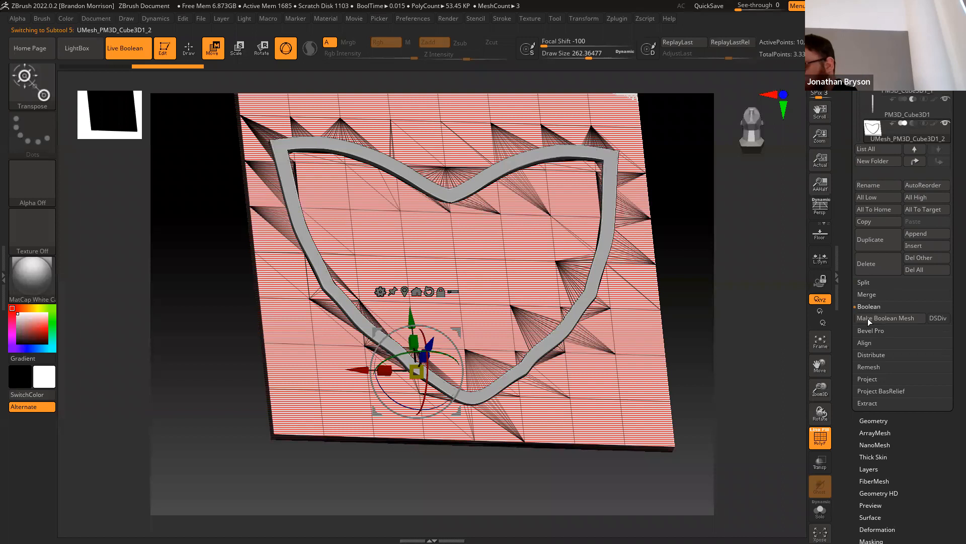
click(864, 284)
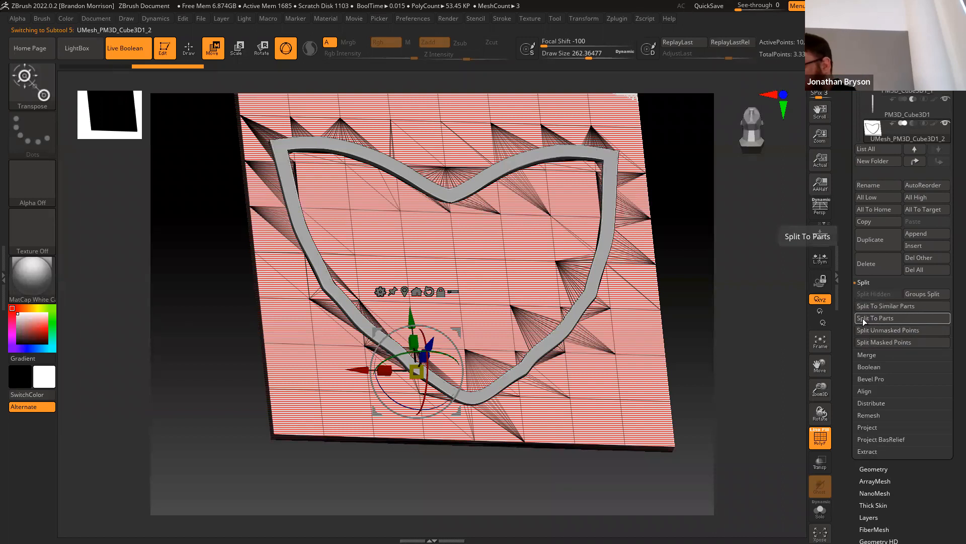
click(864, 320)
click(784, 340)
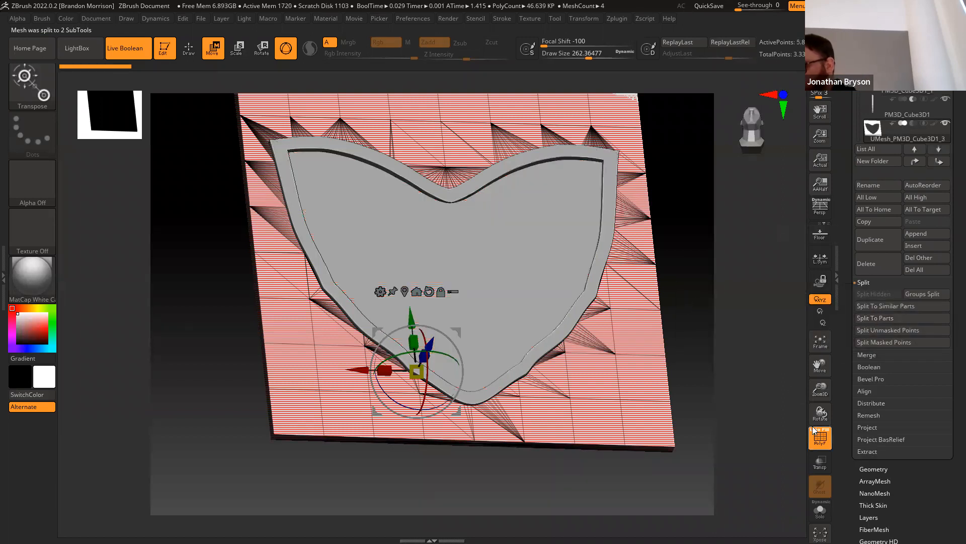
mouse_move(872, 130)
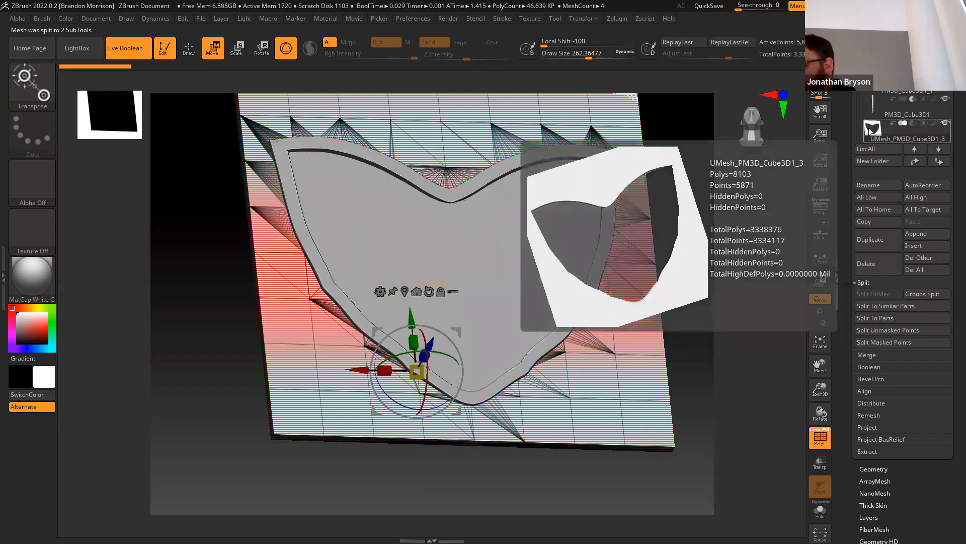
click(862, 264)
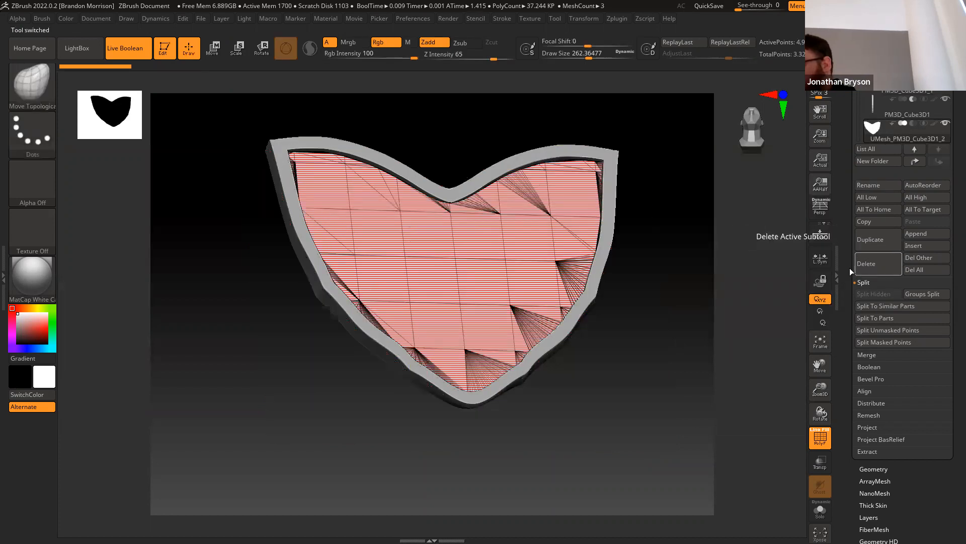
Run ZRemesher on the inner panel with a target polygon count of 5 and Adapt enabled
mouse_move(864, 123)
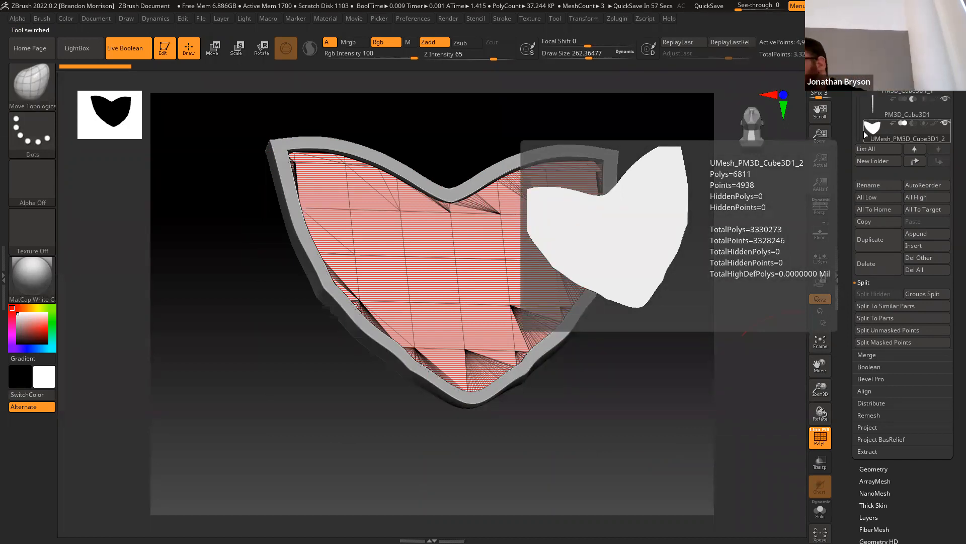
drag(844, 134, 843, 123)
drag(848, 389, 847, 372)
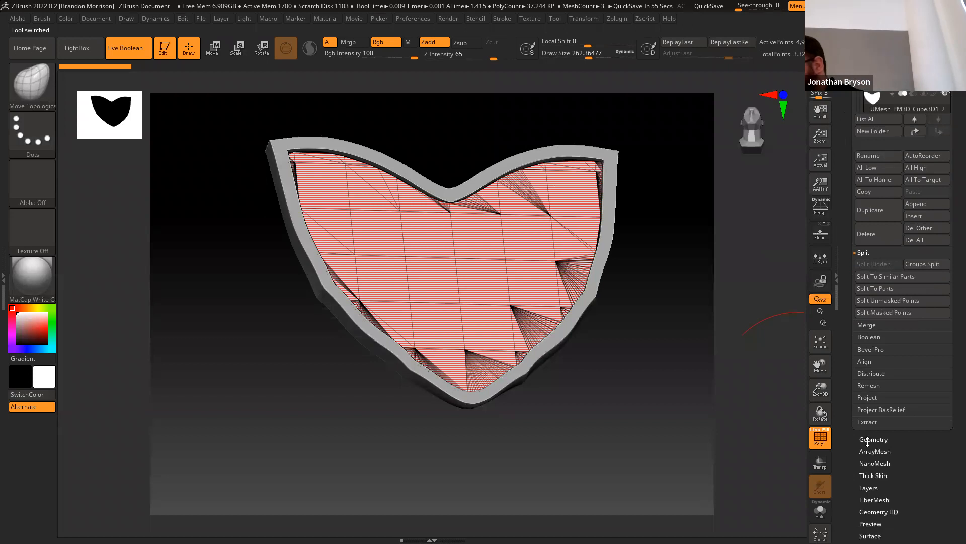
click(866, 439)
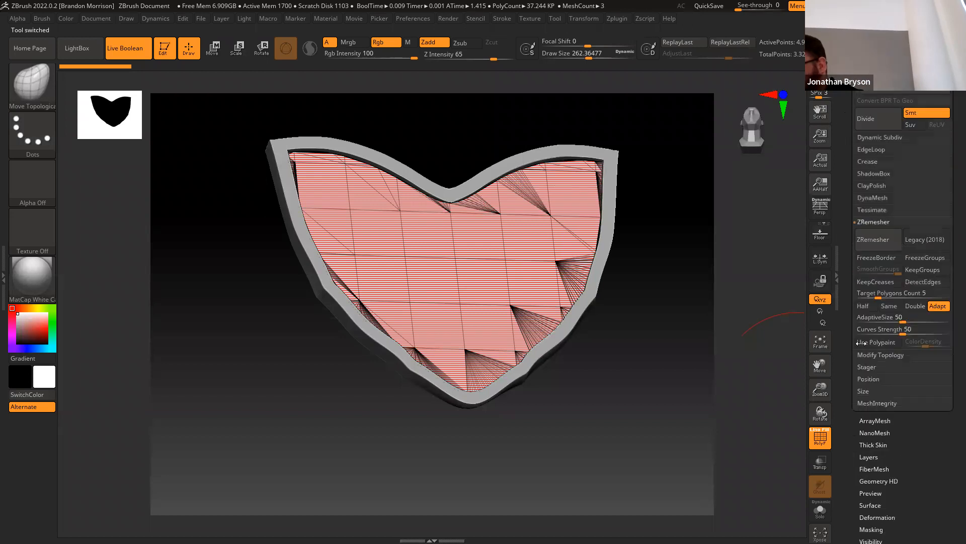
click(860, 223)
click(867, 234)
click(859, 224)
click(861, 237)
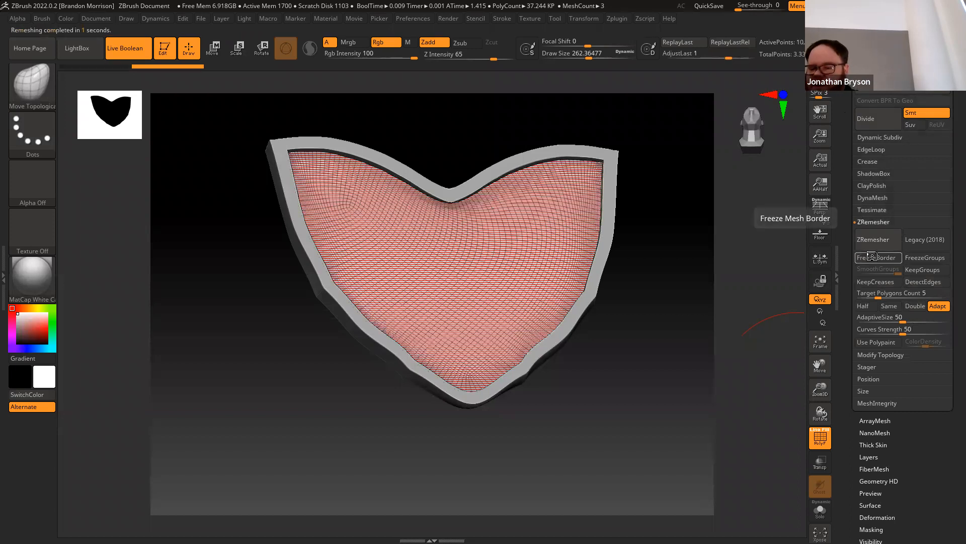
mouse_move(225, 334)
mouse_down()
mouse_move(204, 348)
mouse_move(191, 404)
mouse_move(218, 388)
mouse_move(239, 401)
mouse_move(230, 405)
mouse_move(242, 392)
mouse_move(253, 411)
mouse_move(225, 319)
mouse_up()
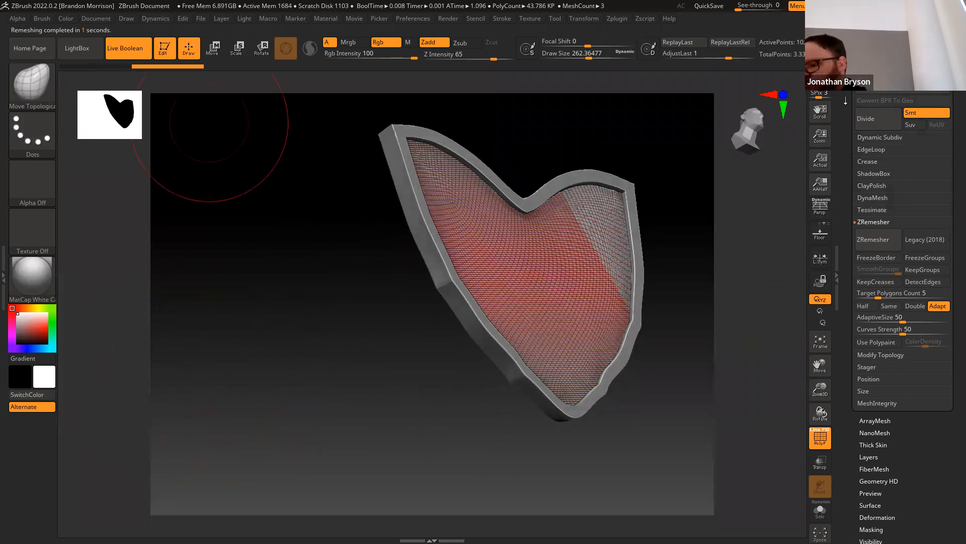
Clear the slab's Boolean Start group and the frame's subtract mode, with the slab as the active subtool
drag(845, 101, 846, 131)
click(870, 39)
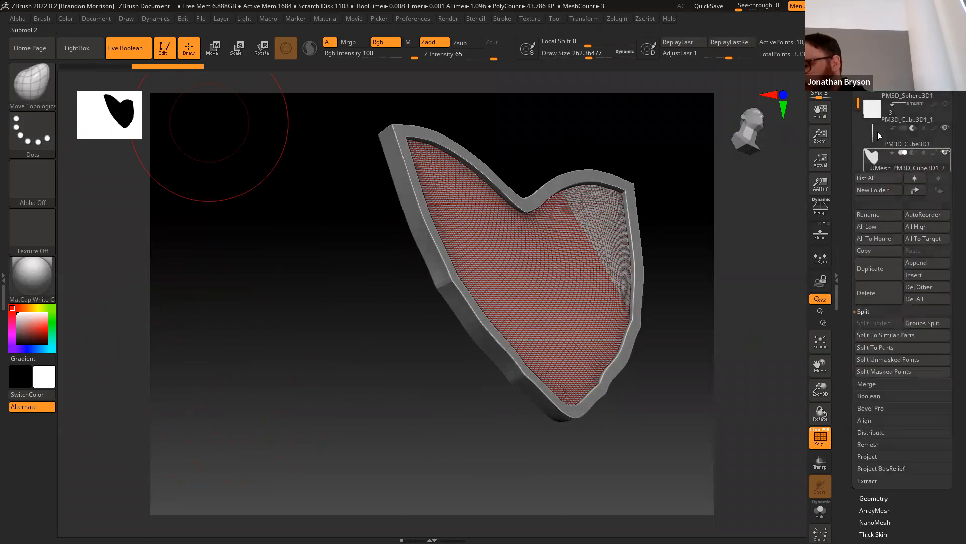
click(875, 132)
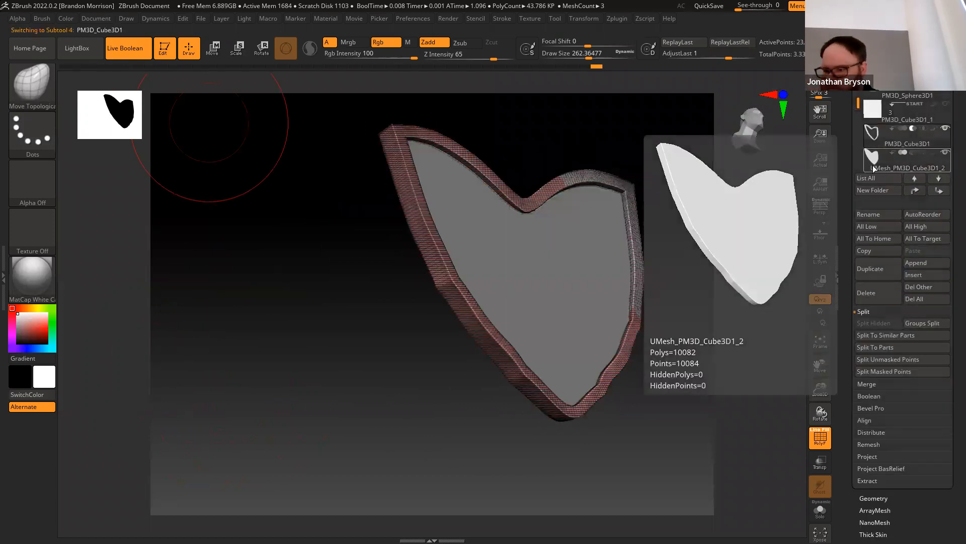
click(879, 107)
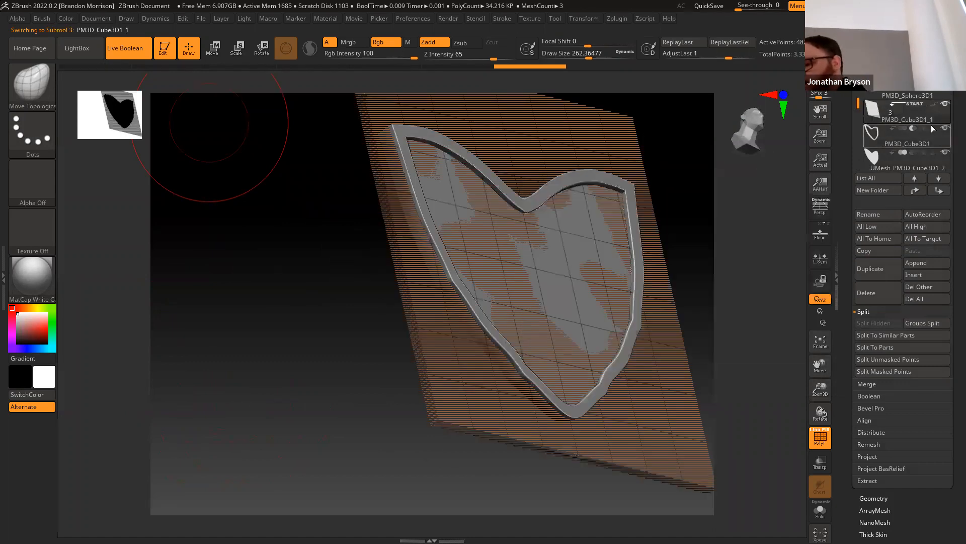
drag(302, 321, 242, 333)
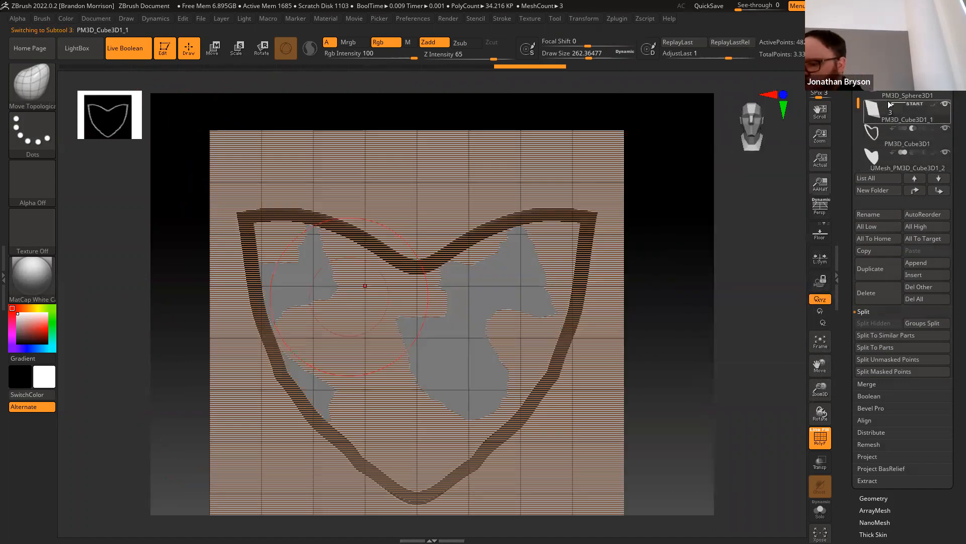
click(900, 128)
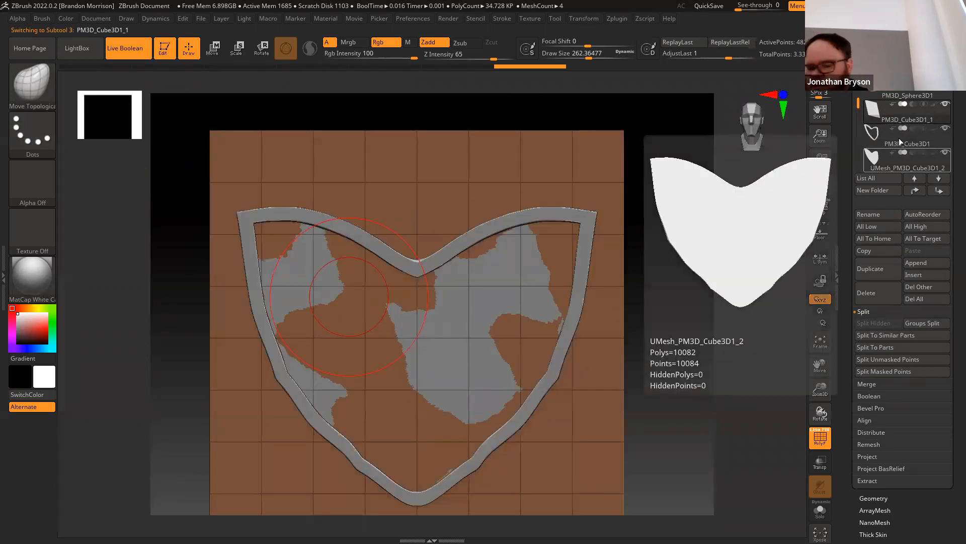
Turn the slab horizontal with the transform gizmo so it stands perpendicular to the frame
drag(173, 334, 205, 212)
key(w)
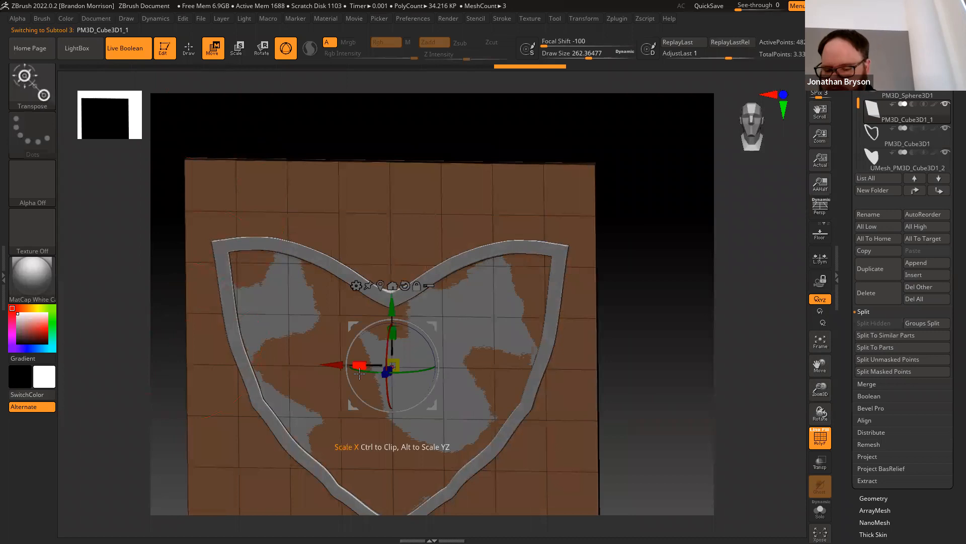
drag(335, 381, 467, 381)
drag(524, 366, 632, 440)
shift+drag(406, 223, 343, 194)
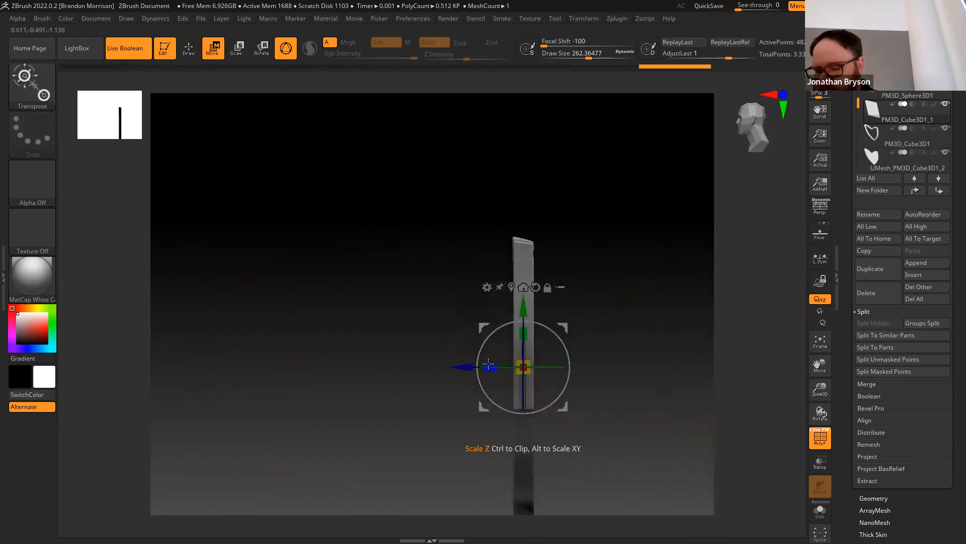
drag(489, 367, 235, 334)
drag(479, 325, 608, 221)
drag(399, 290, 446, 371)
drag(497, 226, 489, 290)
drag(457, 223, 443, 267)
Position the horizontal slab behind the frame so its front end meets the frame near the upper edge
shift+drag(349, 392, 346, 311)
drag(486, 271, 472, 310)
mouse_move(445, 262)
mouse_down()
mouse_move(407, 264)
mouse_move(431, 257)
mouse_up()
mouse_move(289, 296)
mouse_down()
mouse_move(453, 297)
mouse_move(271, 300)
mouse_up()
alt+drag(283, 412, 141, 375)
drag(296, 263, 470, 274)
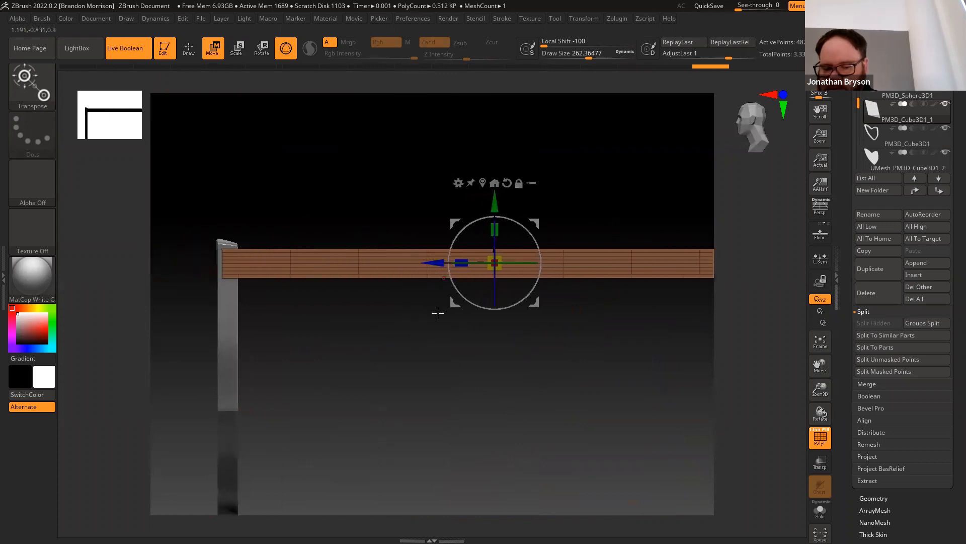
drag(404, 414, 248, 312)
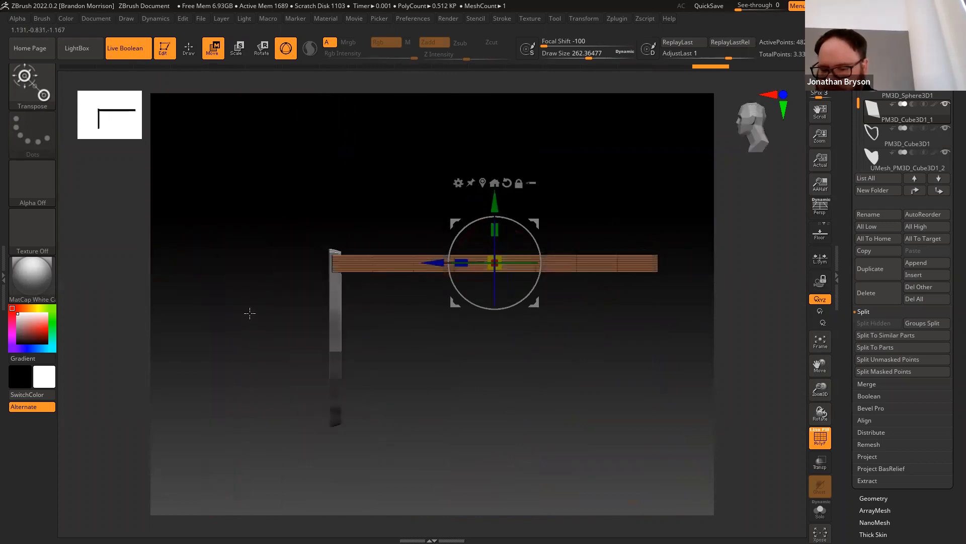
Apply the Bend Curve deformer to the slab and pull its far end slightly down and outward
click(458, 184)
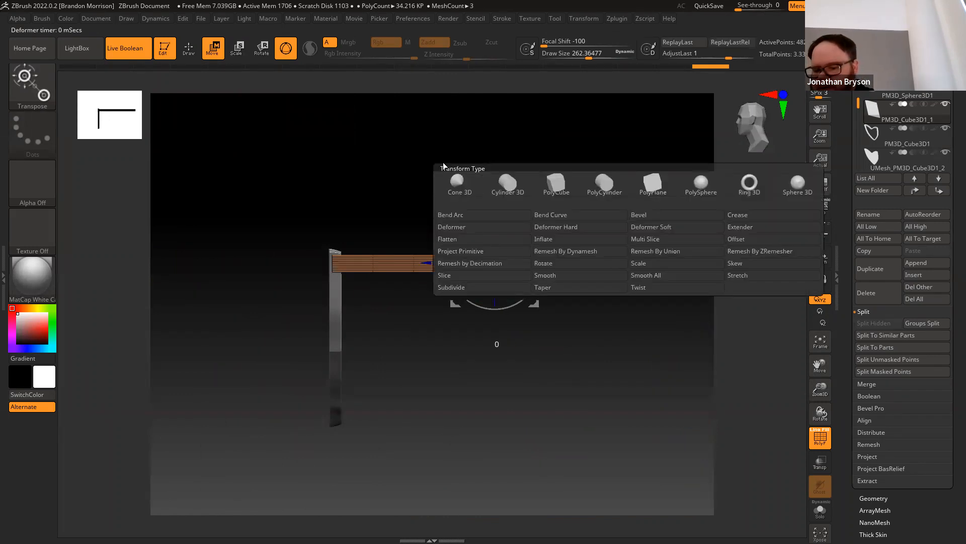
click(549, 215)
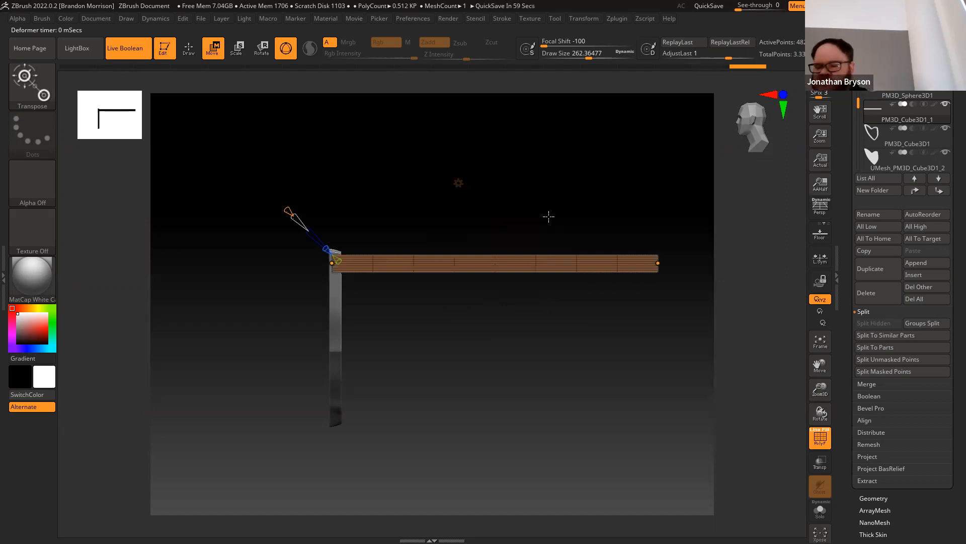
mouse_move(658, 262)
mouse_down()
mouse_move(669, 255)
mouse_move(666, 272)
mouse_up()
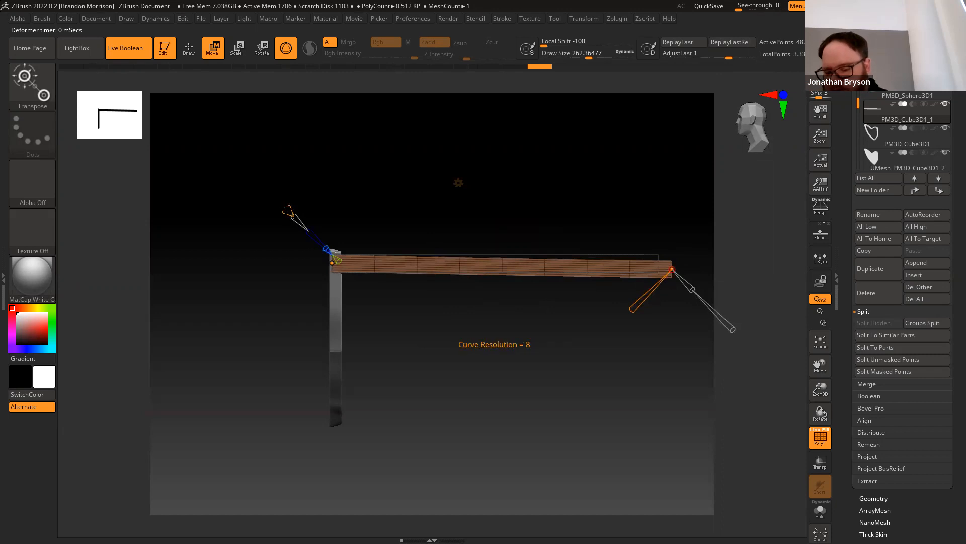
Bend the slab into a wave, dipping near the frame, rising toward the far end and dropping at the tip
drag(415, 265, 424, 276)
drag(502, 266, 511, 262)
drag(587, 266, 604, 243)
drag(672, 269, 686, 283)
drag(604, 243, 615, 240)
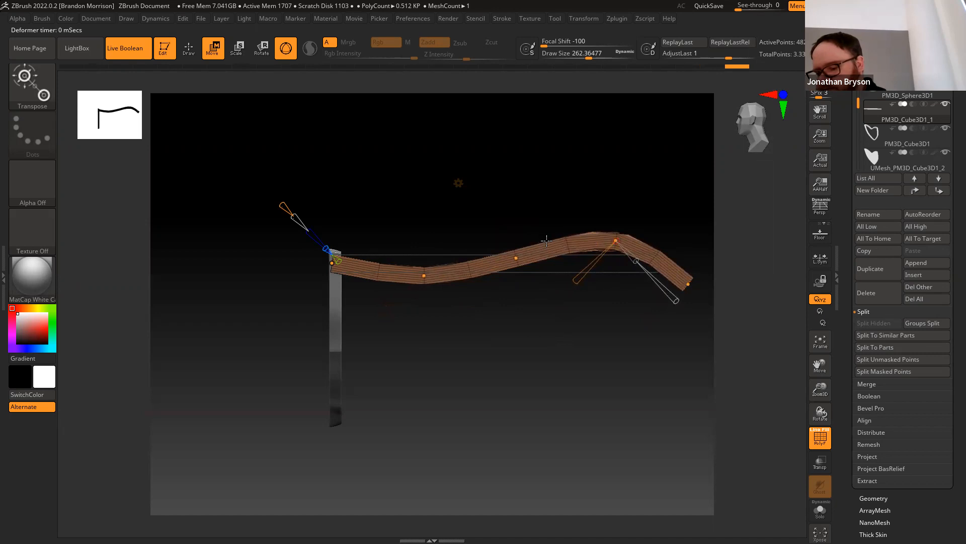
Shift the temple arm's two middle bend curve points and flare the arm's ear end
drag(516, 257, 526, 248)
drag(426, 274, 478, 304)
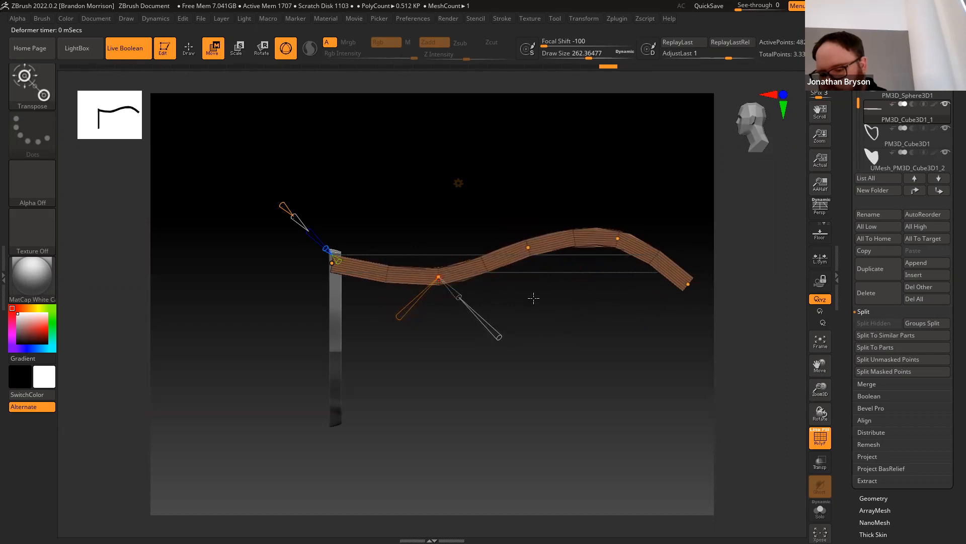
click(688, 286)
drag(708, 304, 715, 322)
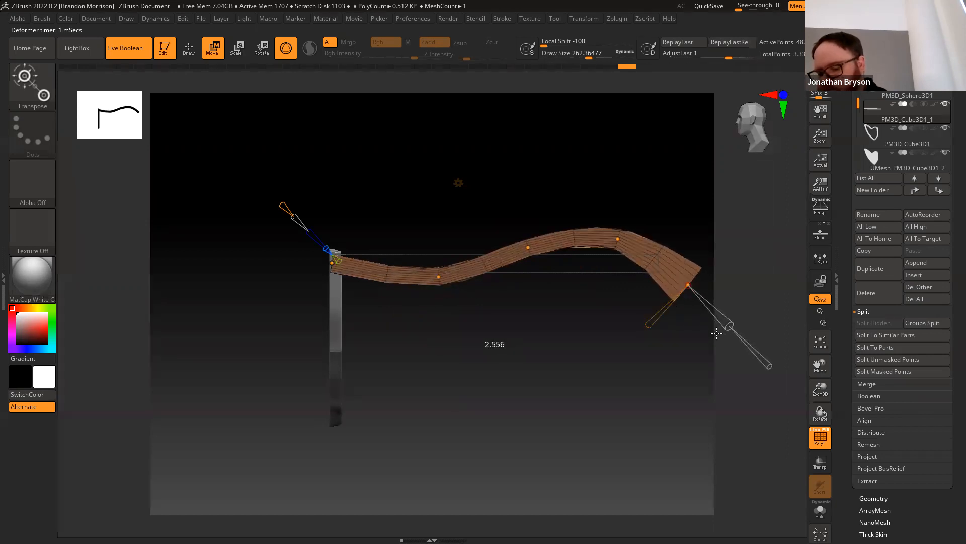
Narrow the arm at its dip and slightly refine the size of the flared ear end
click(438, 276)
drag(459, 297, 456, 293)
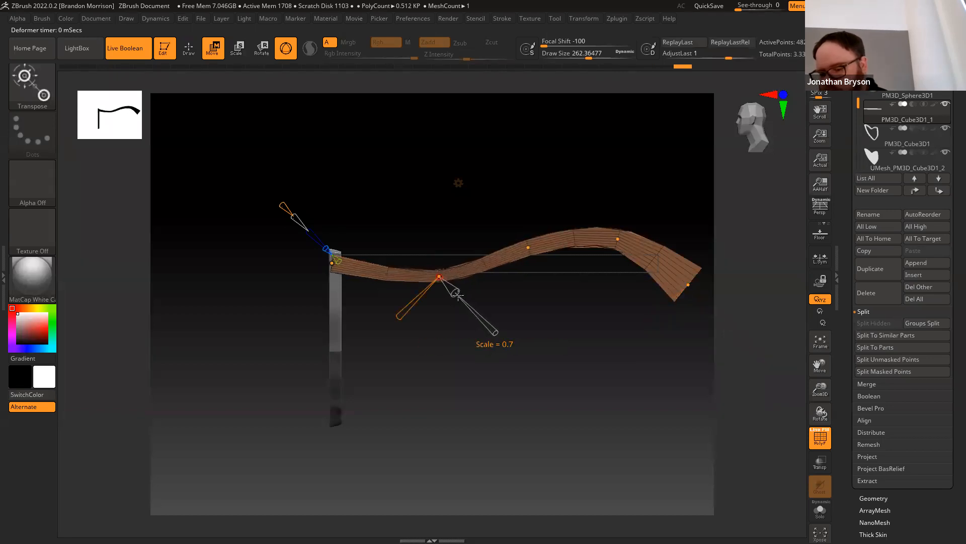
click(528, 248)
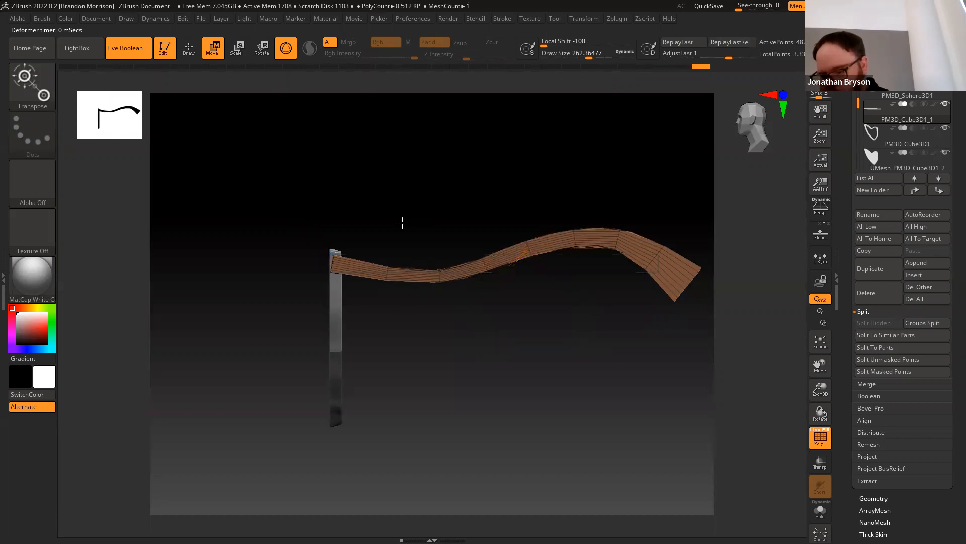
drag(401, 222, 399, 302)
click(678, 309)
drag(739, 425, 706, 366)
drag(453, 364, 282, 360)
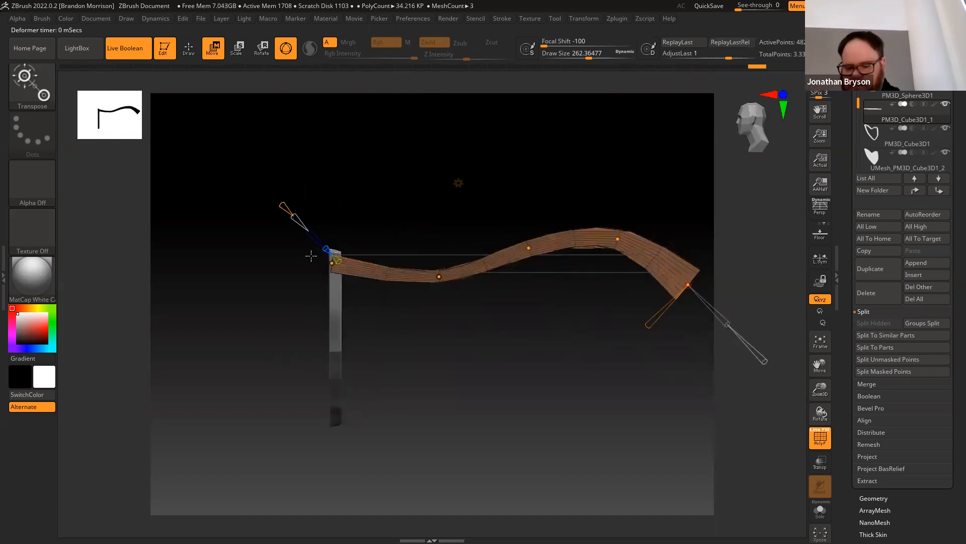
Add more bend curve points along the arm, level the section next to the frame, and accept the deformation
click(332, 262)
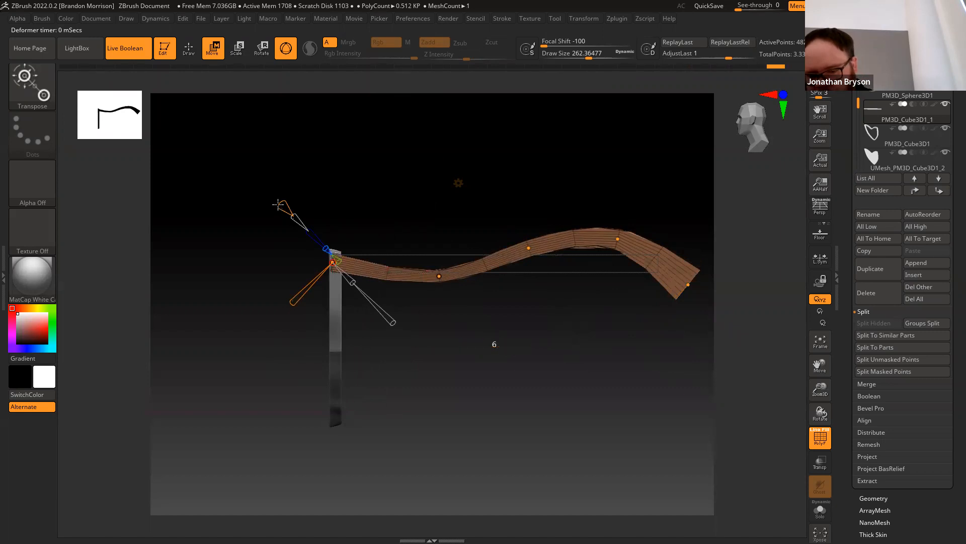
drag(385, 271, 381, 258)
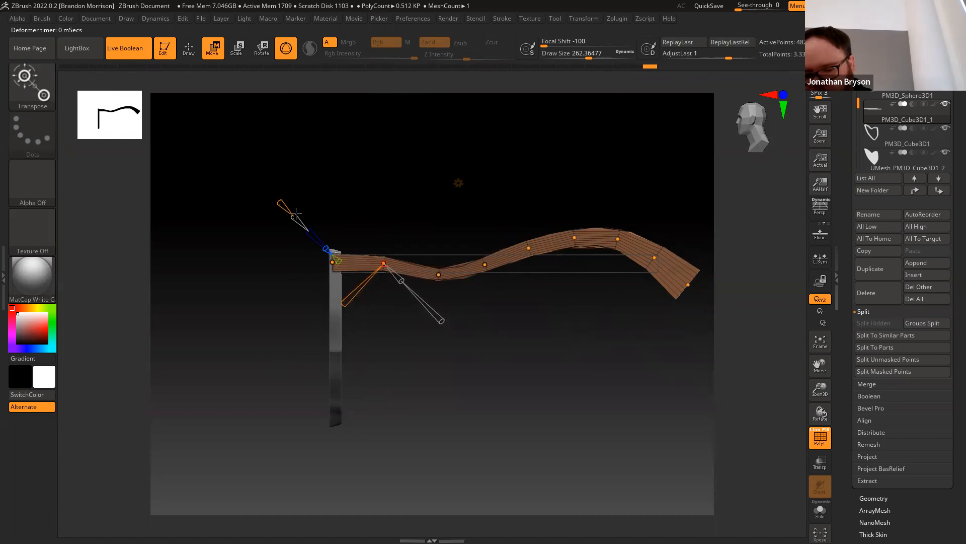
mouse_move(265, 303)
mouse_down()
mouse_move(265, 317)
mouse_move(265, 308)
mouse_up()
click(457, 182)
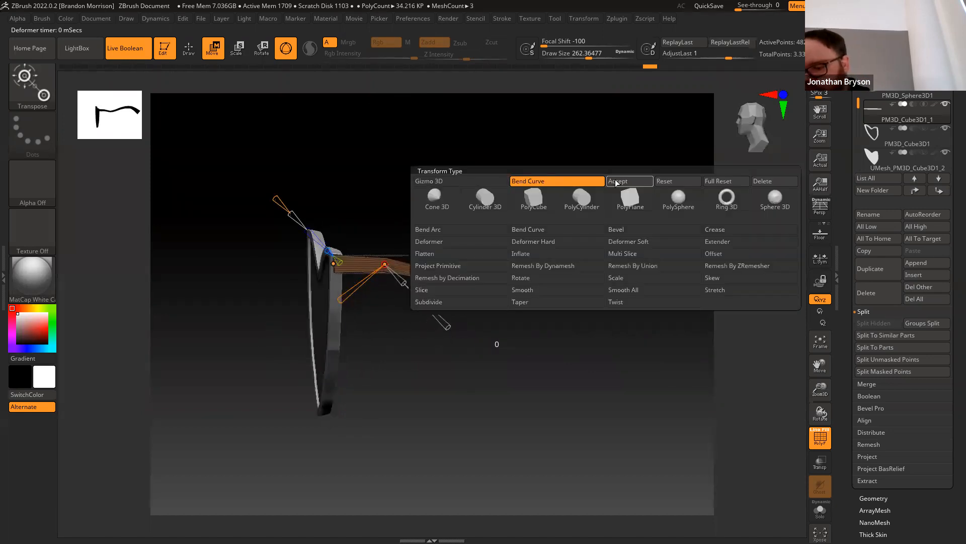
click(618, 198)
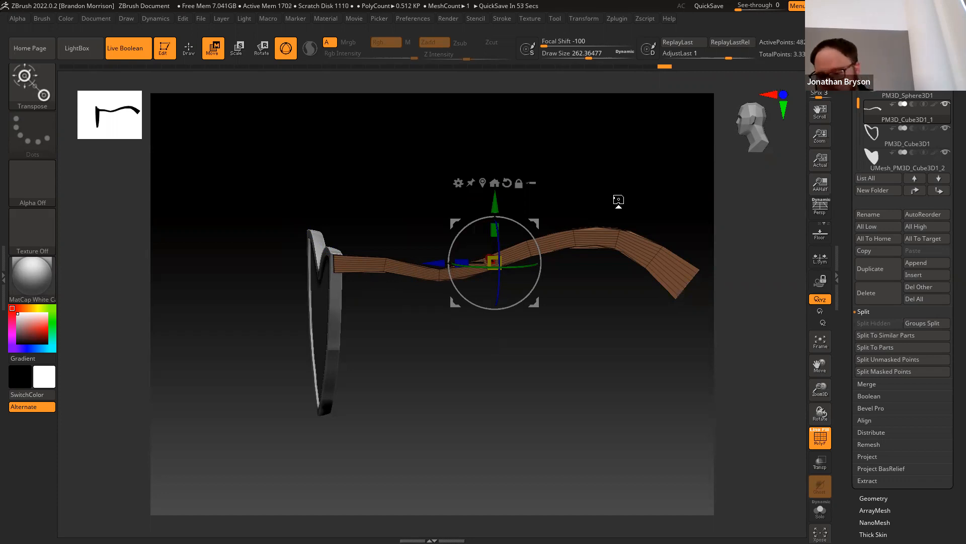
Try to ZRemesh the arm with target polygon counts of 5 and about 2
drag(458, 367, 453, 388)
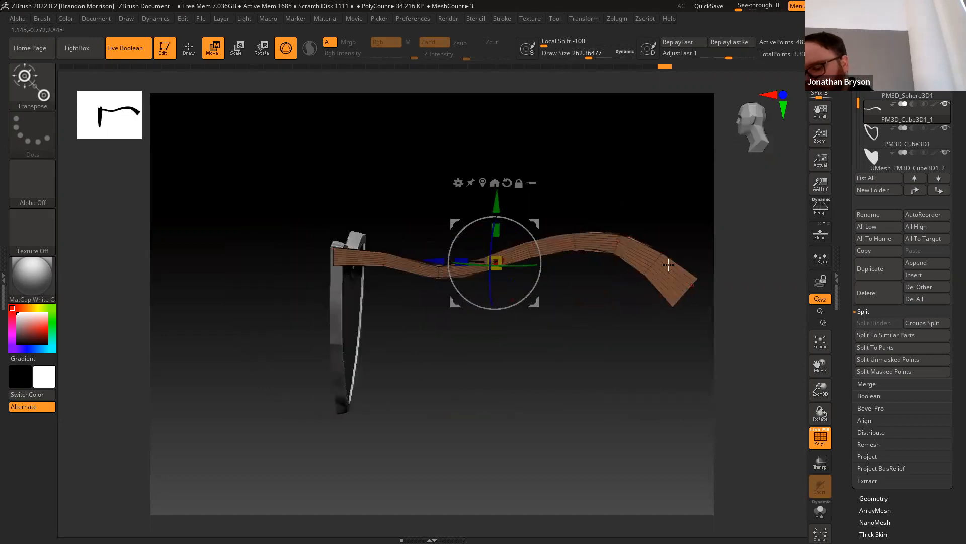
drag(850, 479, 854, 417)
click(870, 434)
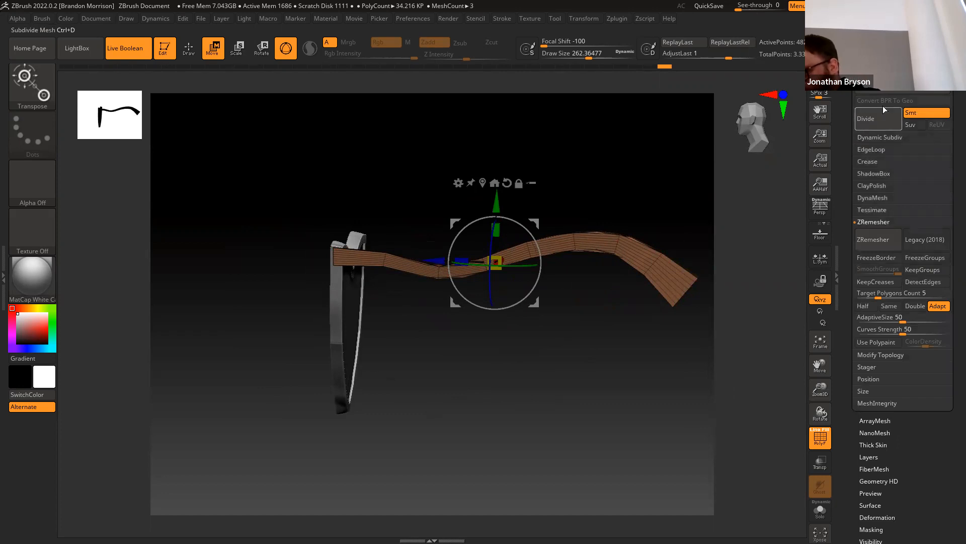
click(880, 229)
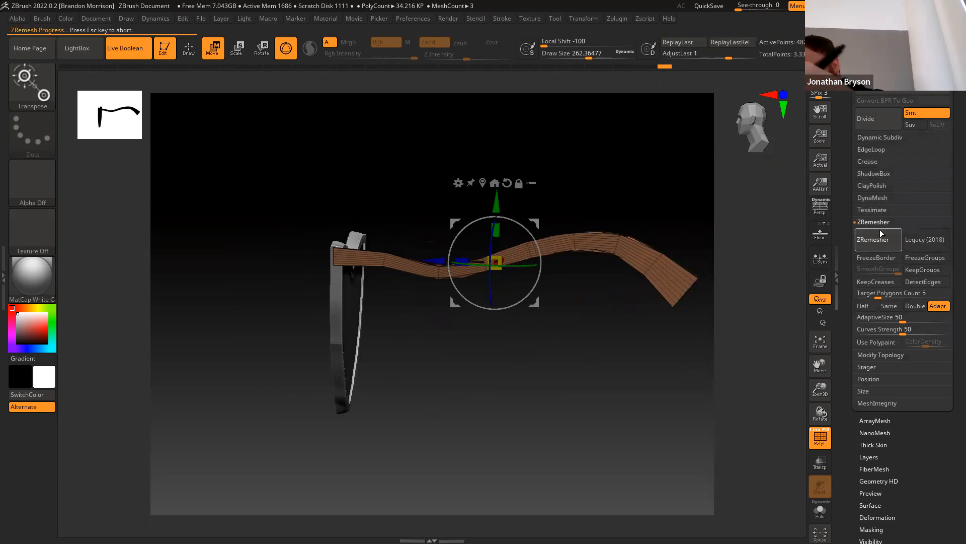
drag(273, 308, 367, 393)
mouse_move(417, 414)
mouse_down()
mouse_move(442, 401)
mouse_move(424, 402)
mouse_up()
alt+drag(342, 410, 355, 411)
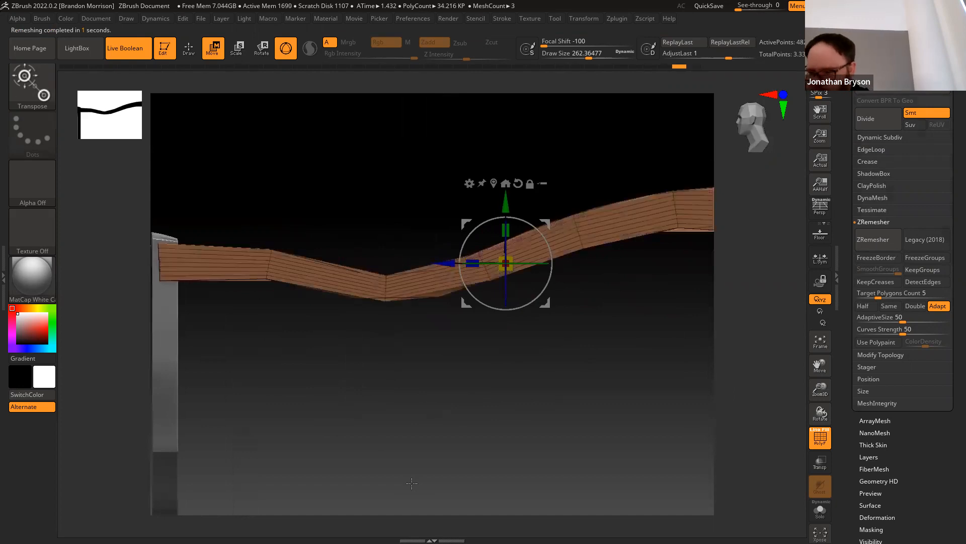
drag(876, 296, 870, 296)
click(868, 241)
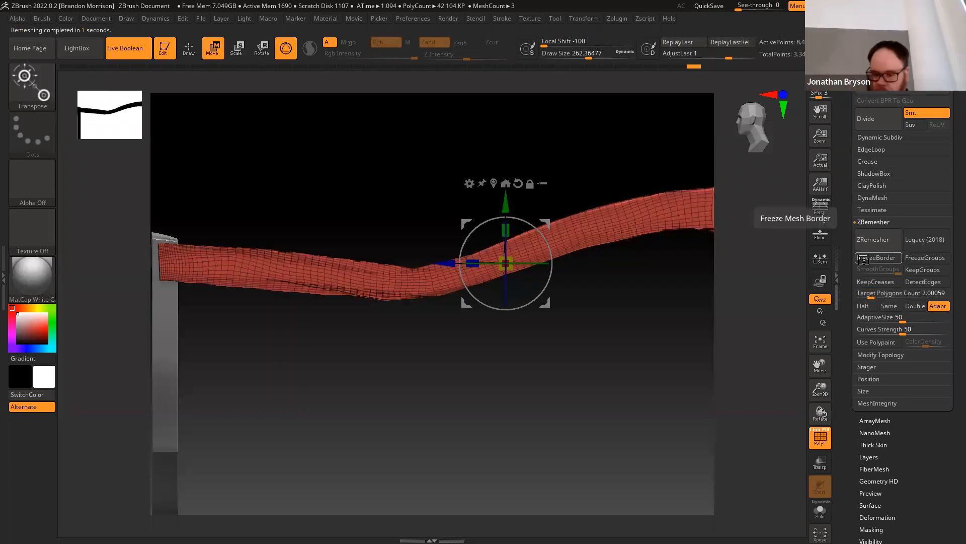
DynaMesh the arm at resolution 128
mouse_move(287, 354)
mouse_down()
mouse_move(309, 384)
mouse_move(287, 414)
mouse_move(282, 406)
mouse_move(315, 421)
mouse_up()
click(872, 197)
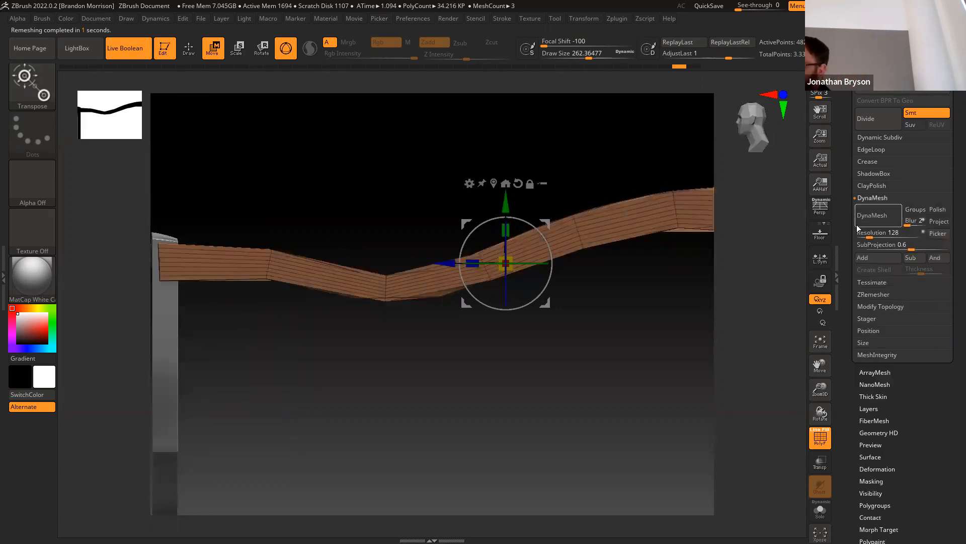
click(871, 221)
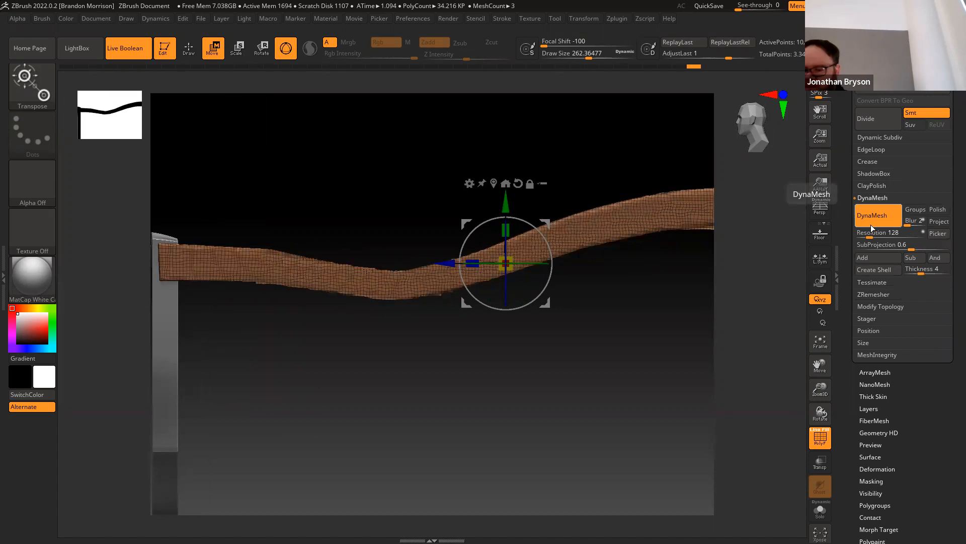
Smooth the rough ridges along the arm's length and near its flared end
drag(332, 417, 192, 321)
mouse_move(378, 409)
mouse_down()
mouse_move(446, 431)
mouse_move(348, 392)
mouse_move(373, 313)
mouse_up()
click(188, 50)
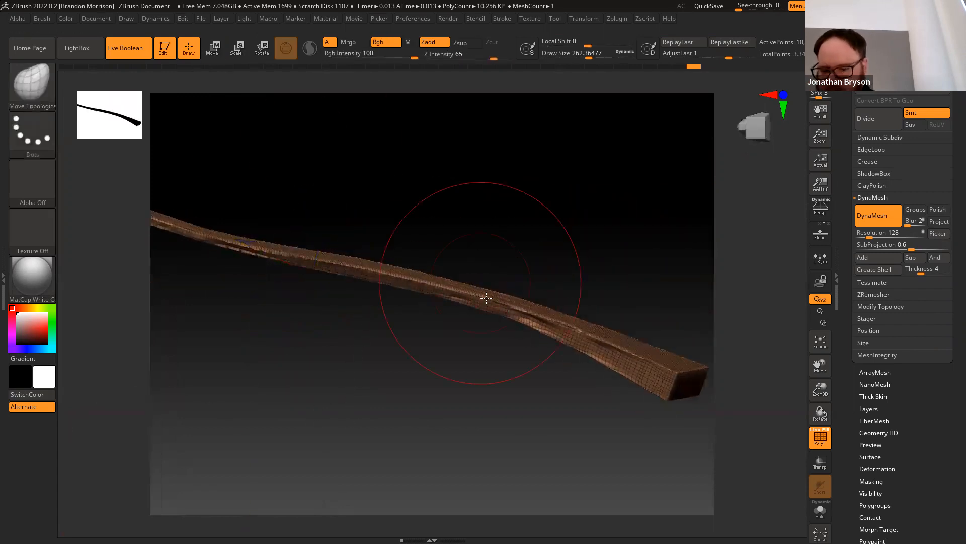
shift+drag(531, 325, 537, 324)
shift+drag(584, 346, 611, 357)
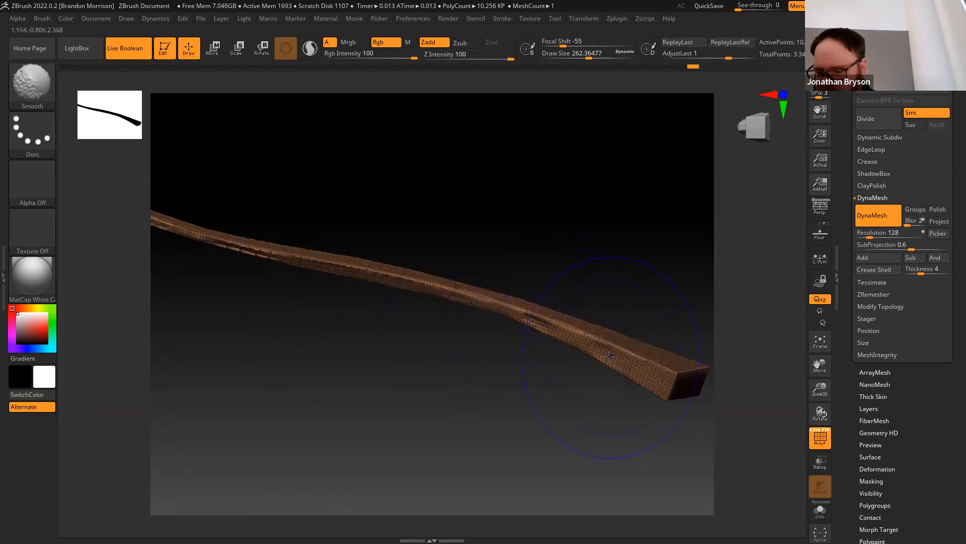
shift+drag(278, 251, 250, 249)
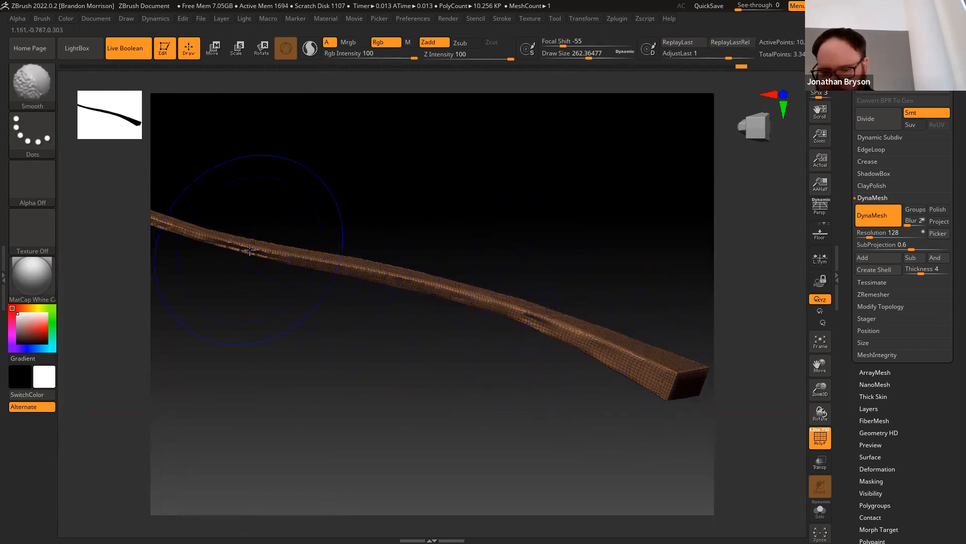
alt+drag(347, 322, 690, 421)
shift+drag(438, 294, 464, 308)
mouse_move(397, 281)
shift+mouse_down()
mouse_move(382, 276)
mouse_move(415, 286)
shift+mouse_up()
Smooth the arm's narrow edge from the lens frame to the flared tip
mouse_move(373, 220)
mouse_down()
mouse_move(335, 383)
mouse_move(391, 384)
mouse_up()
mouse_move(471, 405)
mouse_down()
mouse_move(483, 331)
mouse_move(428, 288)
mouse_up()
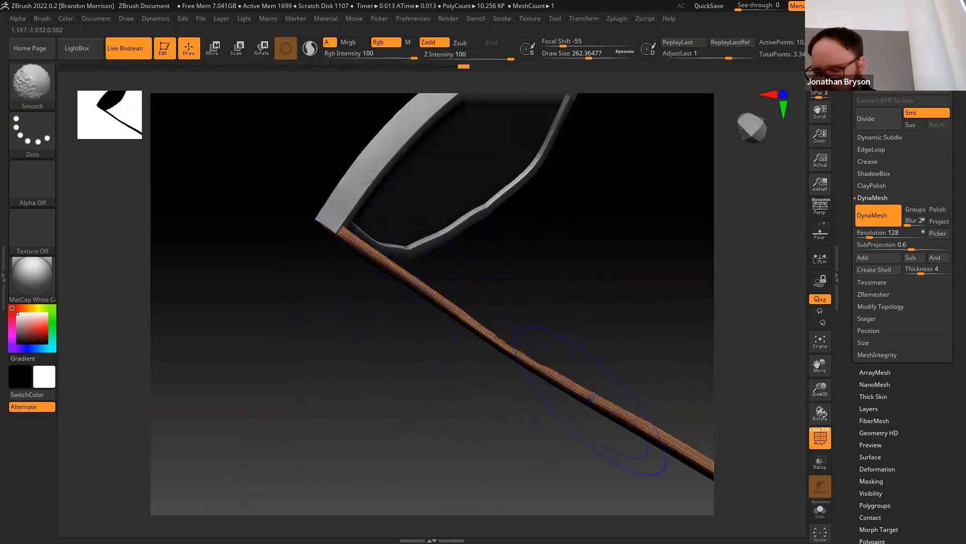
mouse_move(453, 384)
mouse_down()
mouse_move(237, 302)
mouse_move(497, 369)
mouse_up()
shift+drag(495, 330, 504, 336)
shift+drag(556, 378, 607, 415)
shift+drag(658, 454, 672, 460)
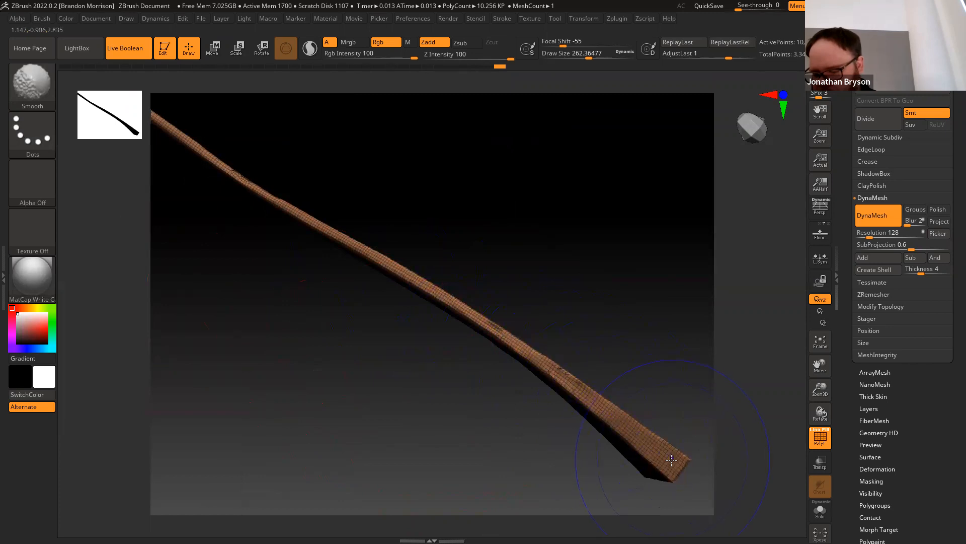
shift+drag(440, 376, 658, 457)
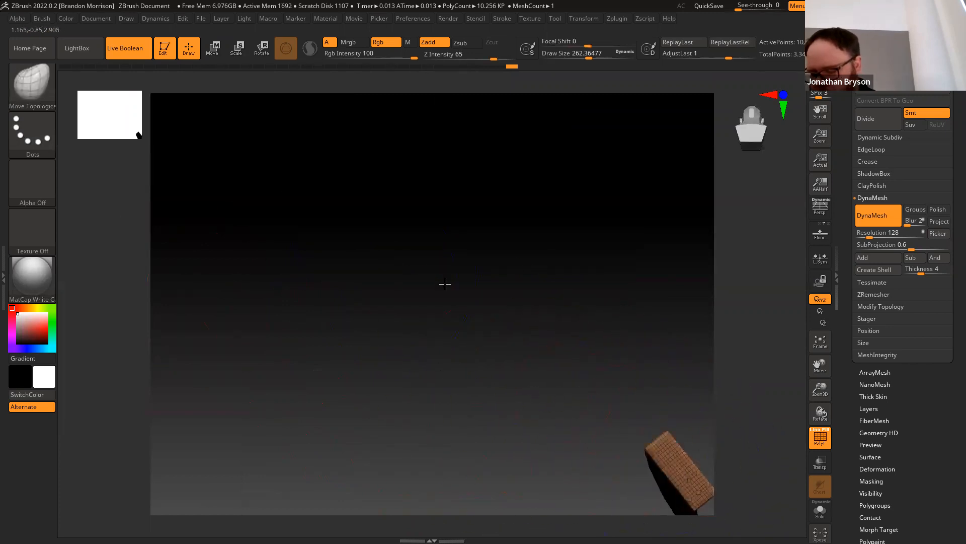
Apply ClayPolish with Max 25 to the arm and clear the resulting mask
drag(444, 282, 605, 376)
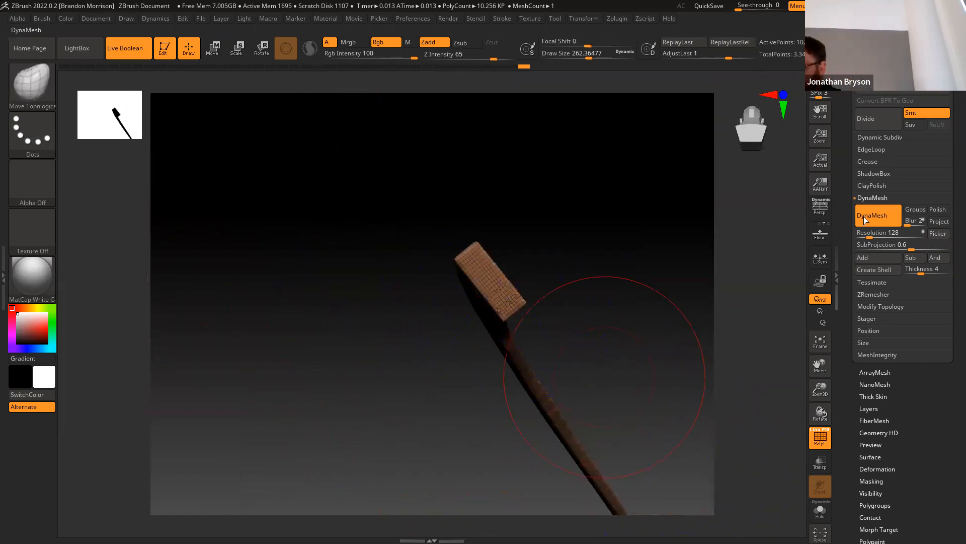
click(871, 186)
click(871, 211)
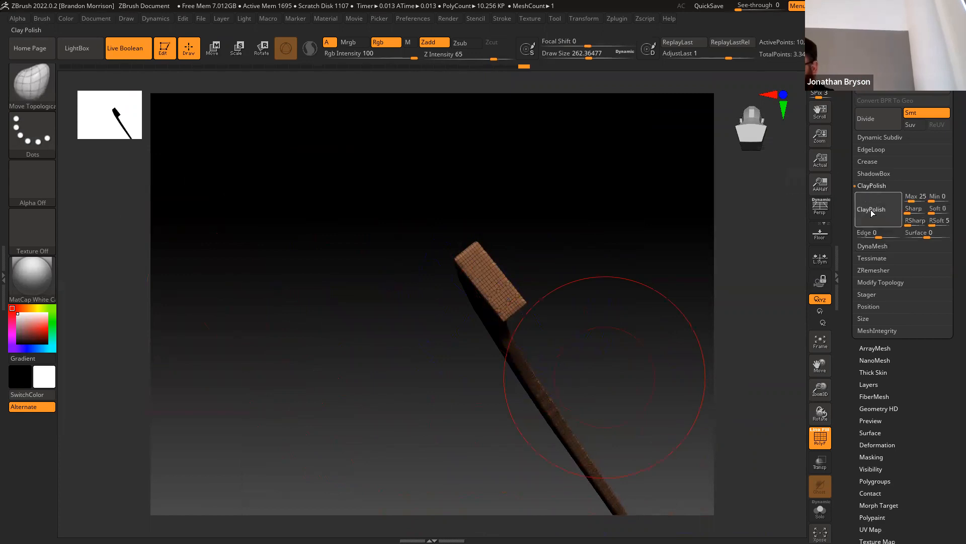
mouse_move(443, 317)
mouse_down()
mouse_move(228, 330)
mouse_move(386, 426)
mouse_move(276, 438)
mouse_move(533, 402)
mouse_up()
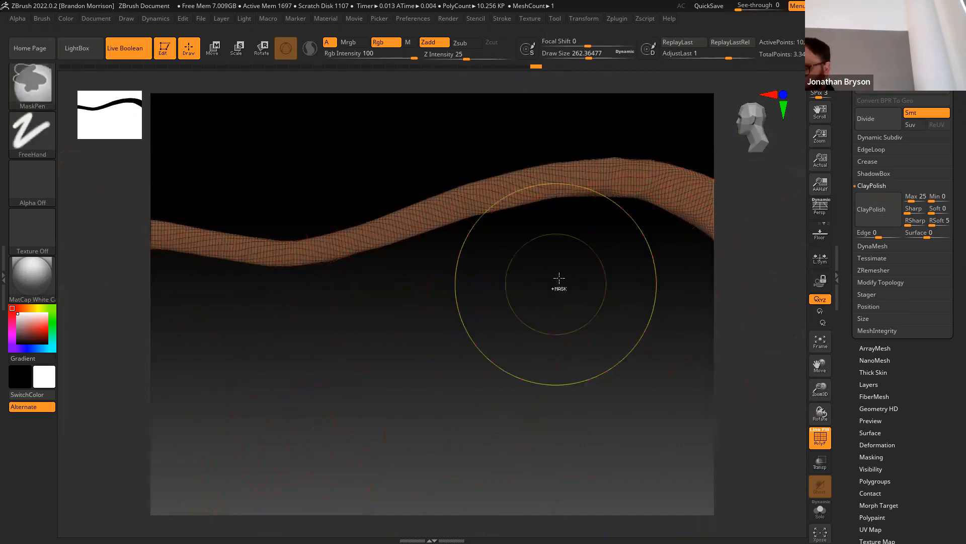
Turn off the wireframe display, and mirror and weld the arm onto the opposite side of the frame
click(820, 437)
drag(418, 412, 402, 417)
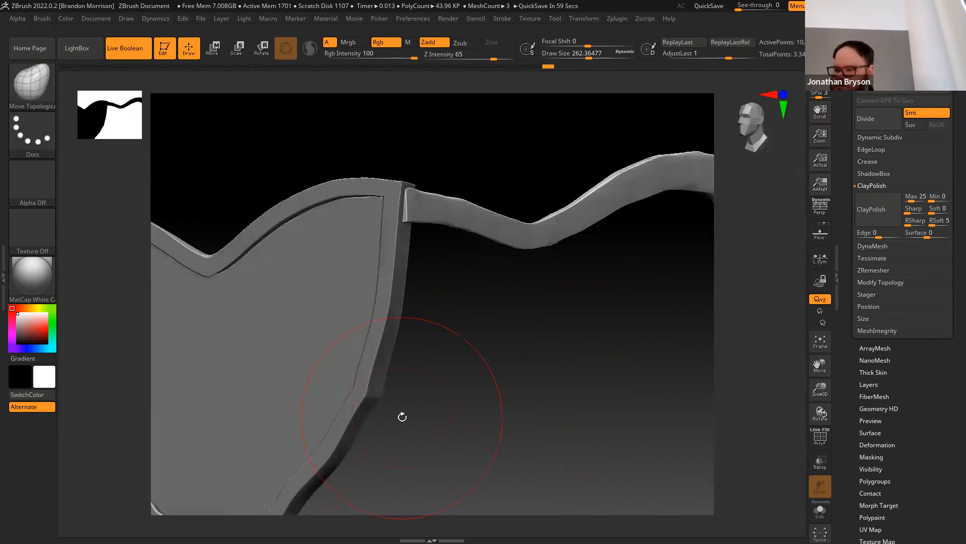
drag(403, 417, 401, 416)
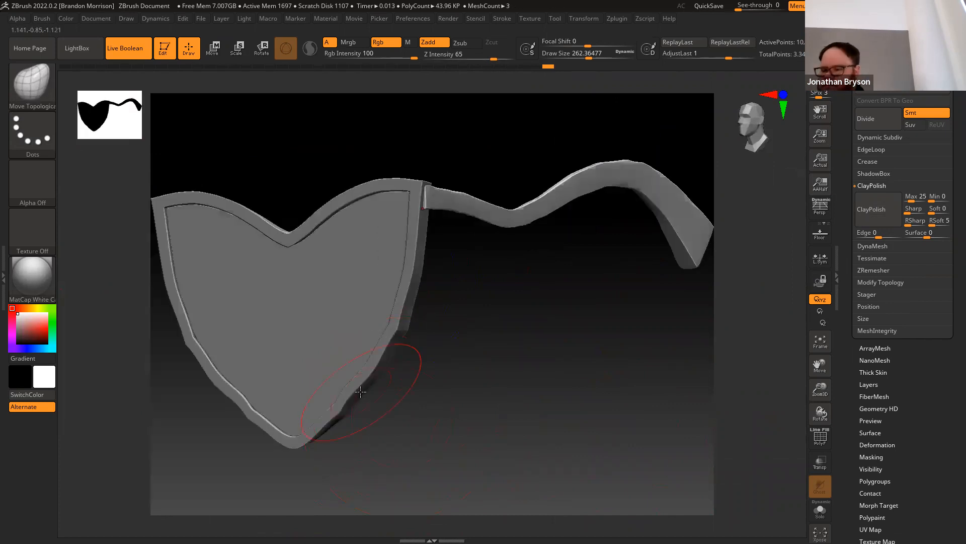
click(877, 281)
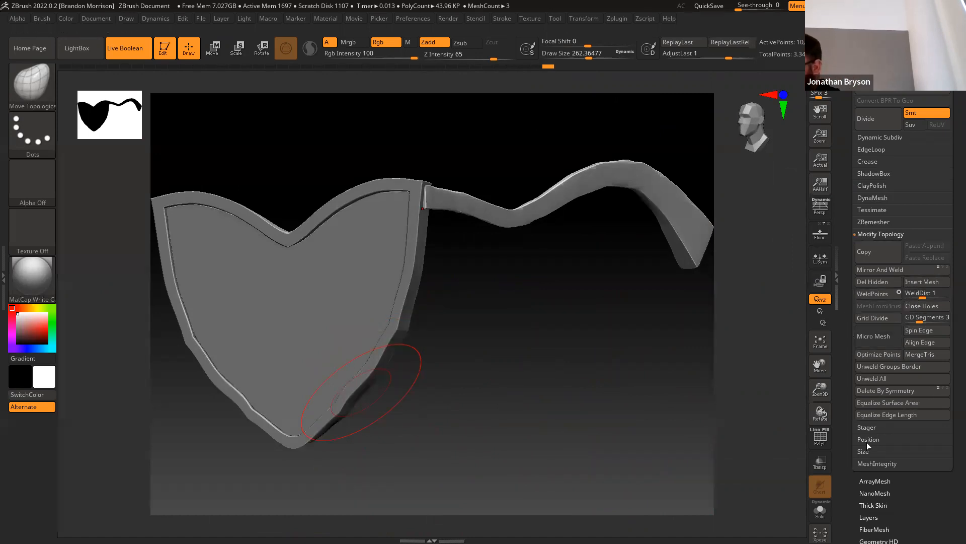
click(872, 281)
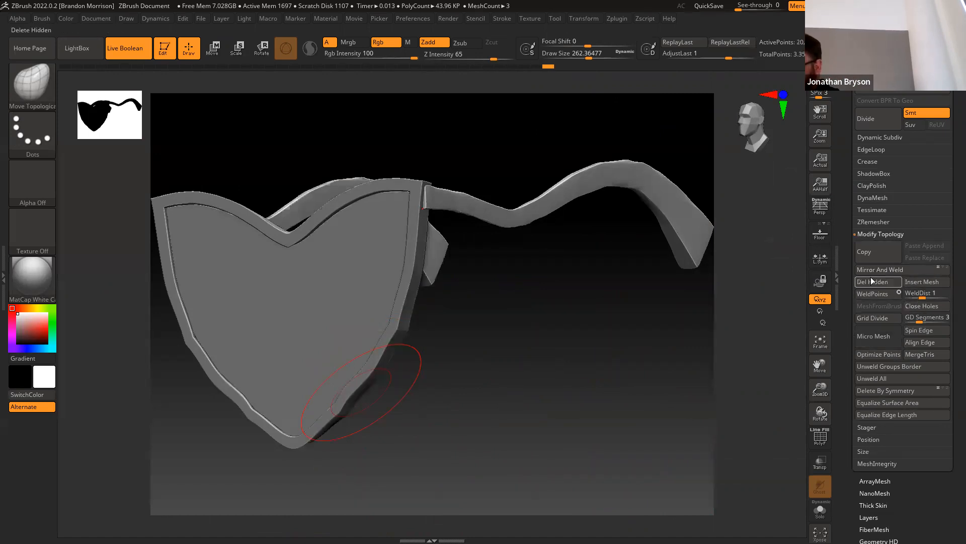
Show the hidden sphere subtools PM3D_Sphere3D1 and UMesh_PM3D_Sphere3D7 with the glasses, and make UMesh_PM3D_Sphere3D7 the active subtool
scroll(870, 277, up, 10)
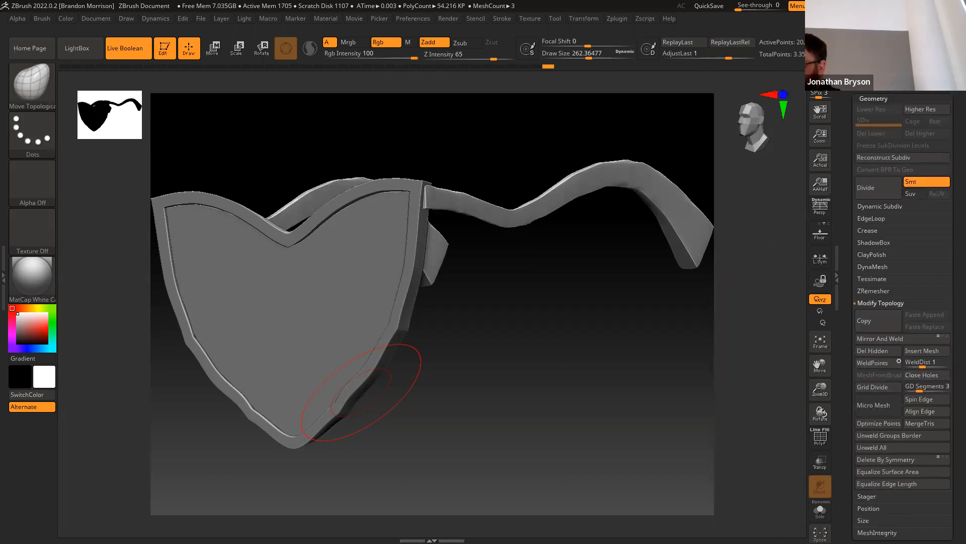
click(946, 82)
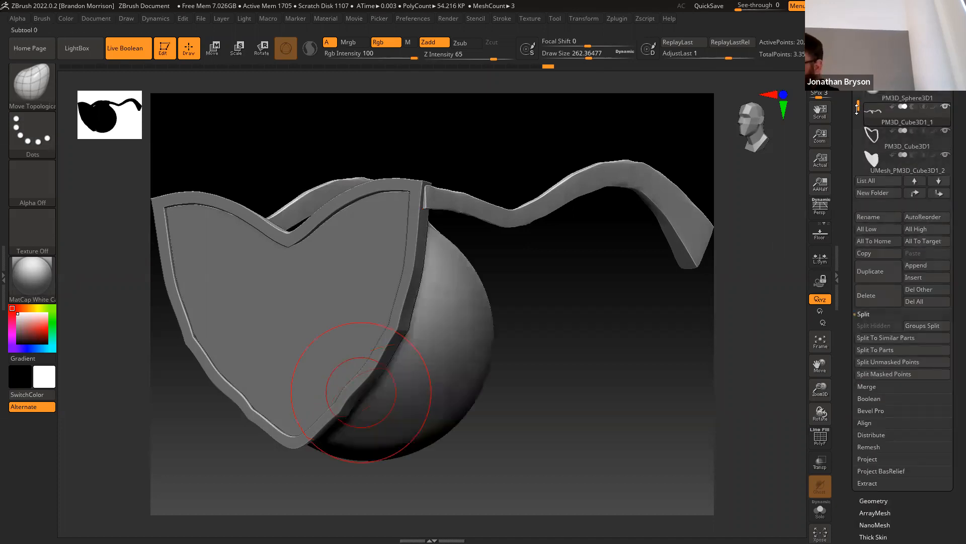
drag(858, 101, 857, 87)
click(945, 82)
mouse_move(560, 413)
mouse_down()
mouse_move(551, 411)
mouse_move(621, 391)
mouse_up()
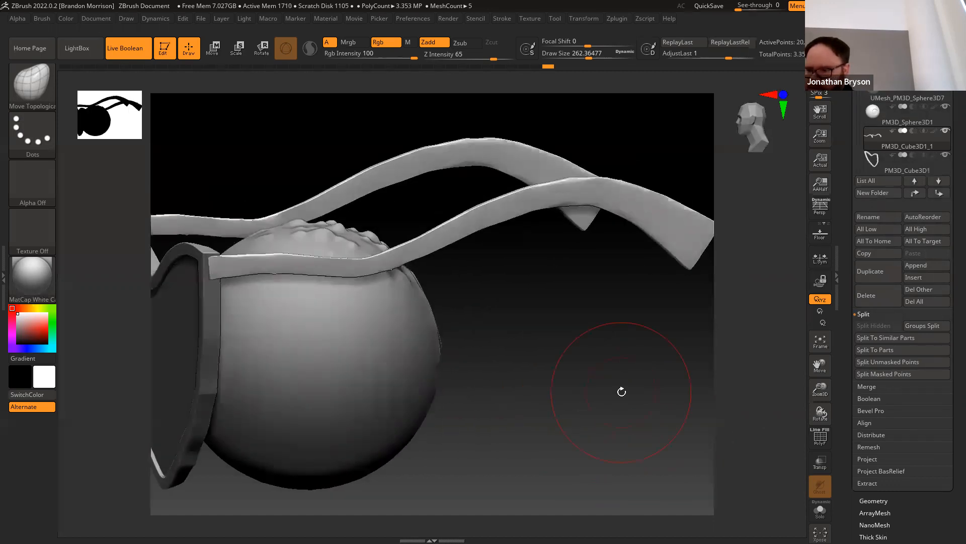
click(906, 97)
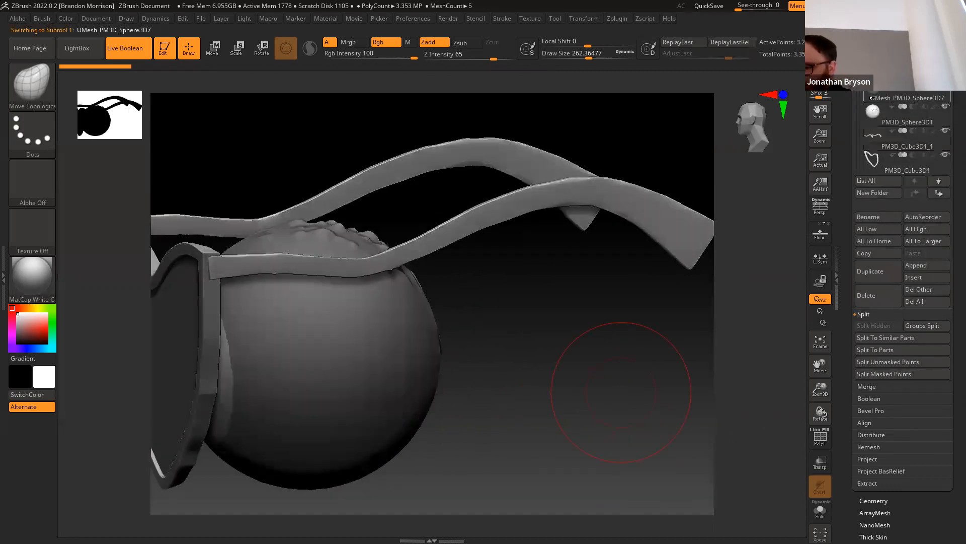
drag(545, 411, 277, 411)
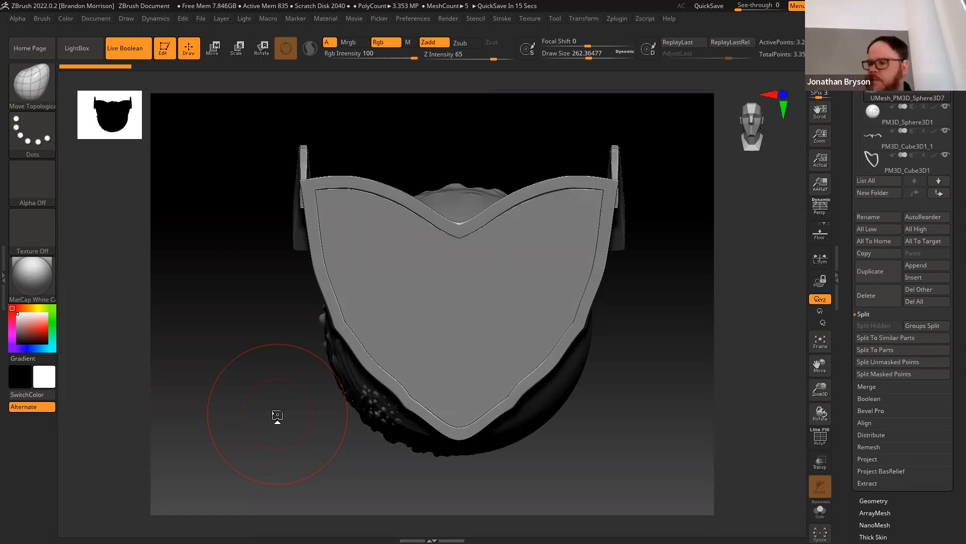
scroll(848, 144, up, 4)
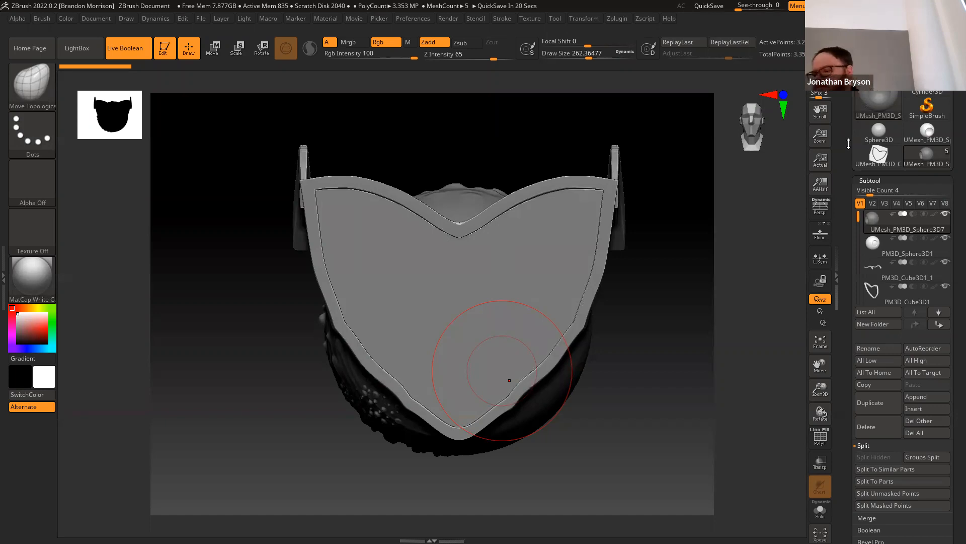
Hide PM3D_Sphere3D1 and the glasses subtools so that only the head subtool UMesh_PM3D_Sphere3D7 is shown
drag(849, 231, 847, 211)
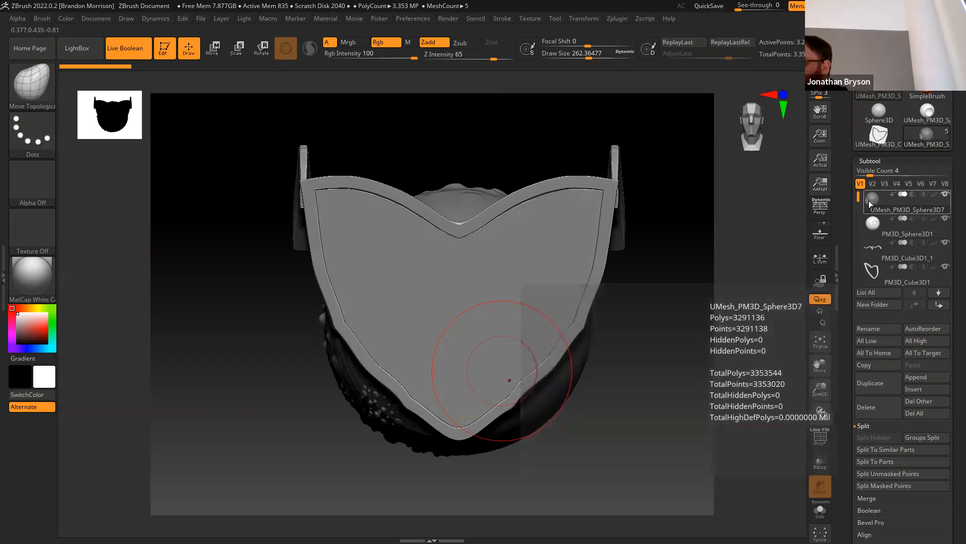
mouse_move(949, 227)
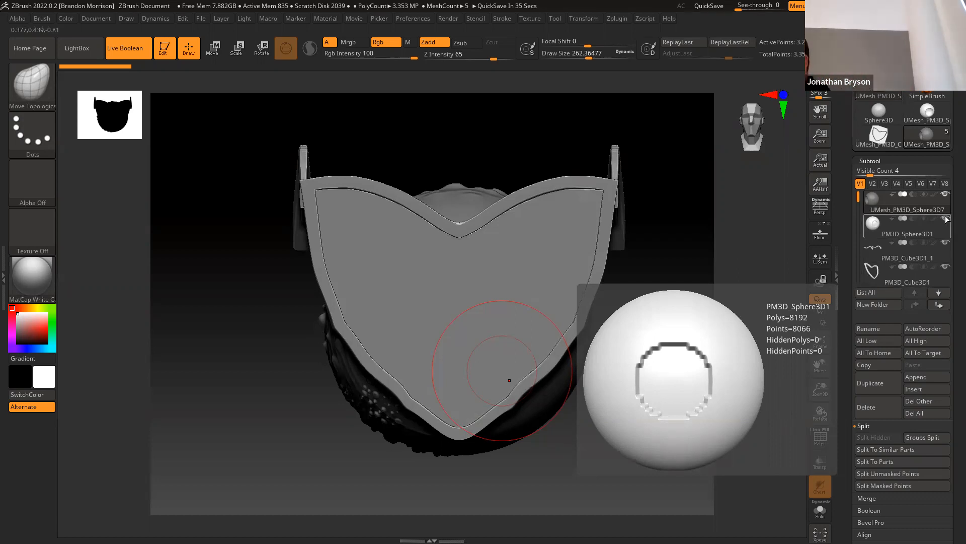
click(945, 242)
click(946, 268)
mouse_move(857, 196)
mouse_down()
mouse_move(854, 206)
mouse_move(856, 191)
mouse_up()
click(946, 266)
drag(285, 351, 361, 401)
drag(417, 422, 669, 394)
click(919, 382)
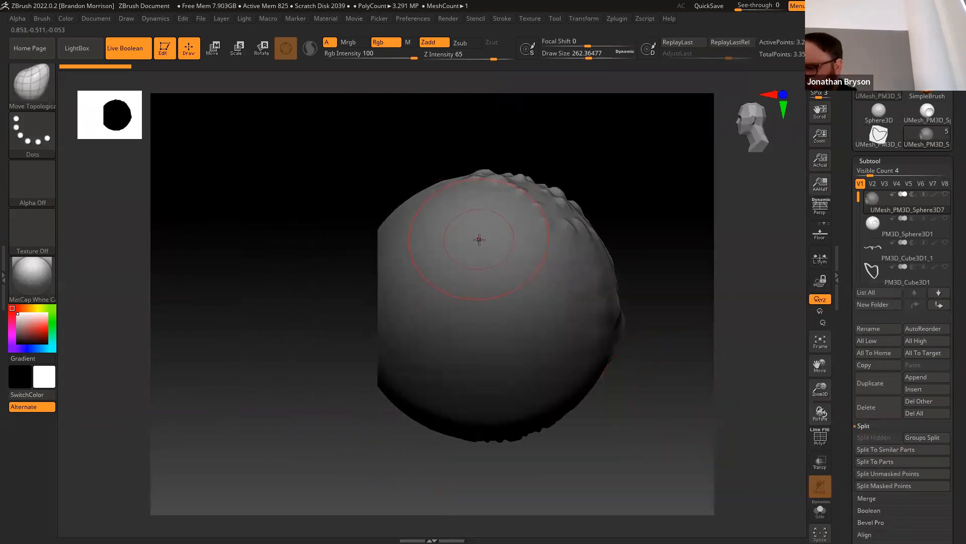
Invert the mask on the head sphere to free it for sculpting, and open its geometry settings
ctrl+click(679, 382)
scroll(862, 488, down, 5)
click(863, 481)
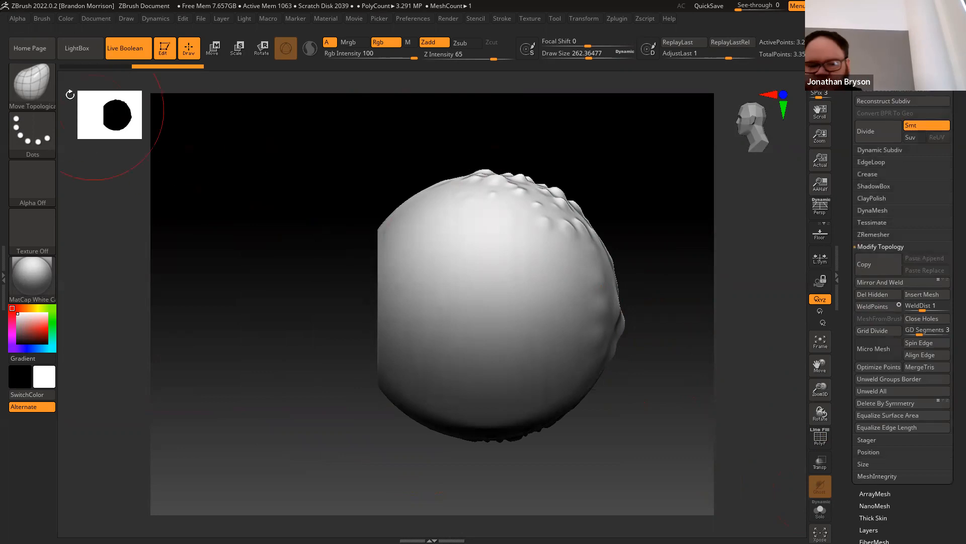
Sculpt thick, raised tube-shaped strands across the upper side of the head with the Chisel brush set to Zadd
click(44, 94)
click(220, 121)
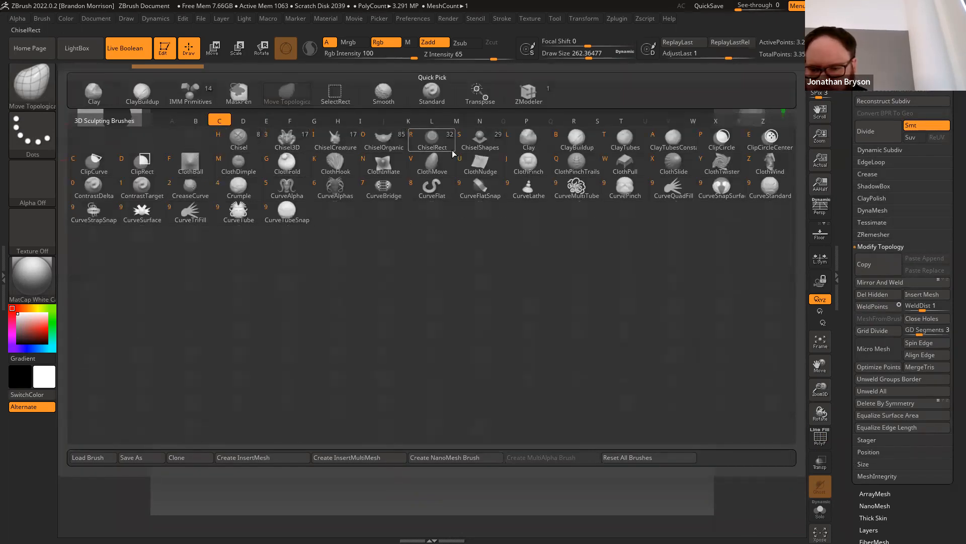
click(238, 139)
click(432, 43)
drag(432, 236, 492, 291)
drag(440, 224, 546, 337)
drag(505, 214, 576, 311)
drag(580, 229, 604, 275)
Add more thick Chisel strands around the crown and the bumpy side of the head
drag(311, 267, 226, 274)
mouse_move(639, 191)
mouse_down()
mouse_move(619, 237)
mouse_move(560, 299)
mouse_up()
drag(419, 237, 353, 257)
drag(640, 209, 552, 289)
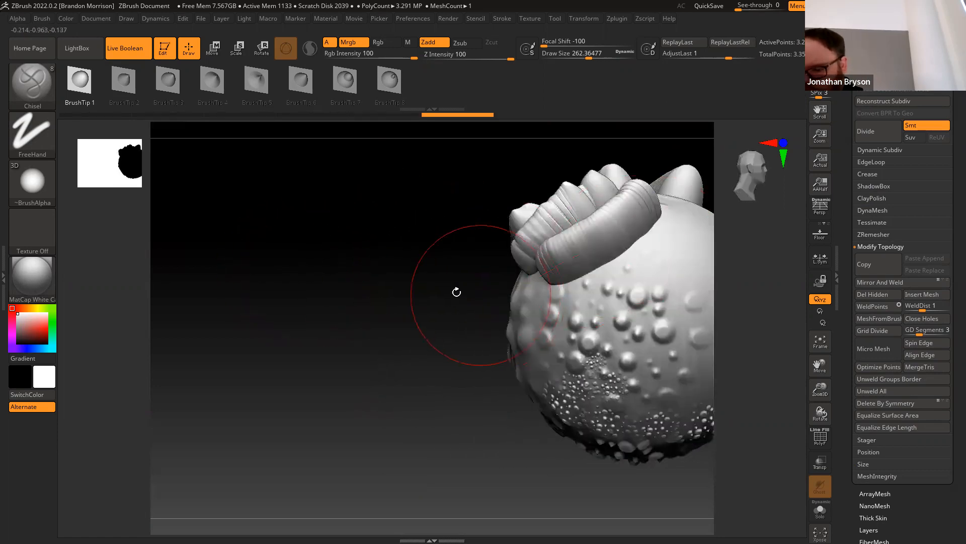
drag(455, 292, 387, 294)
drag(645, 206, 564, 280)
drag(438, 313, 484, 346)
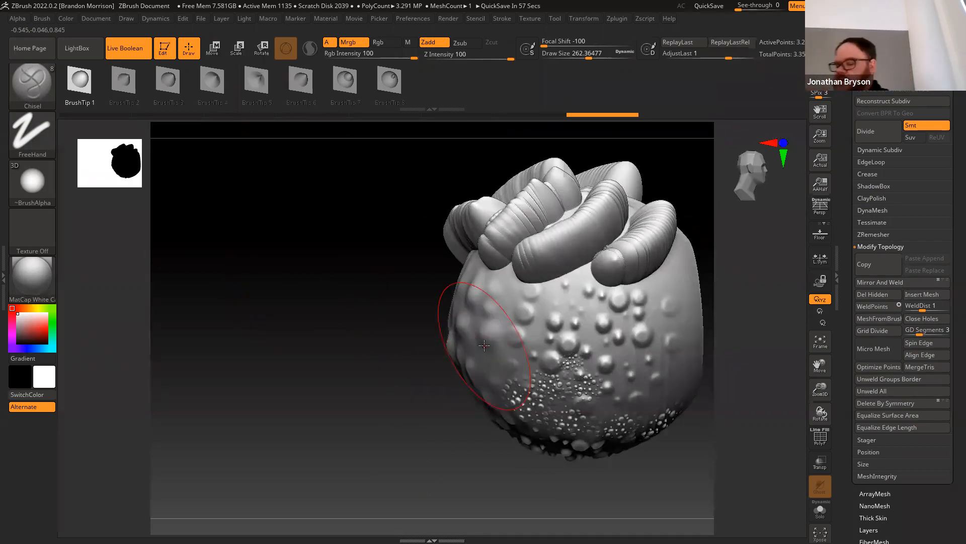
Lightly smooth the ridged surface of the chiselled strands and check the head from the front and side
key(shift)
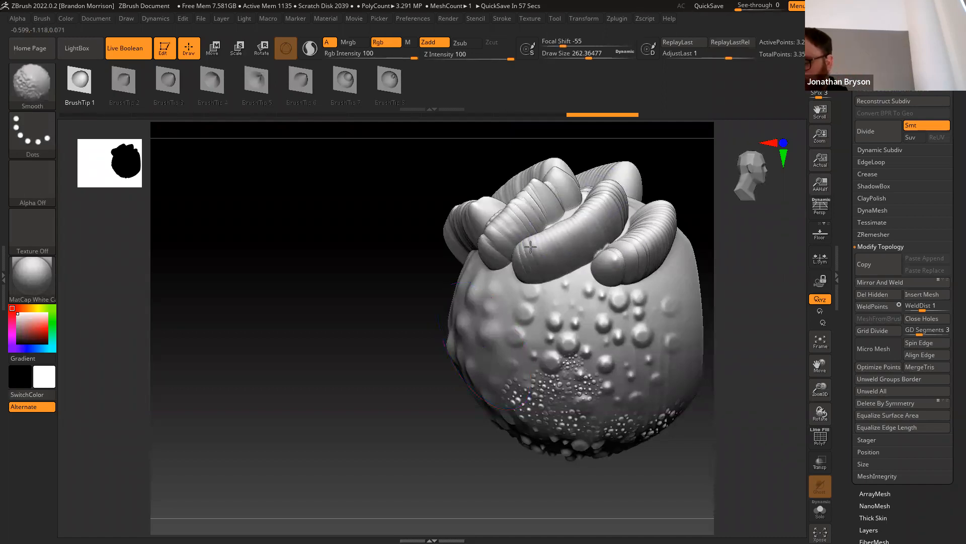
shift+drag(642, 246, 629, 277)
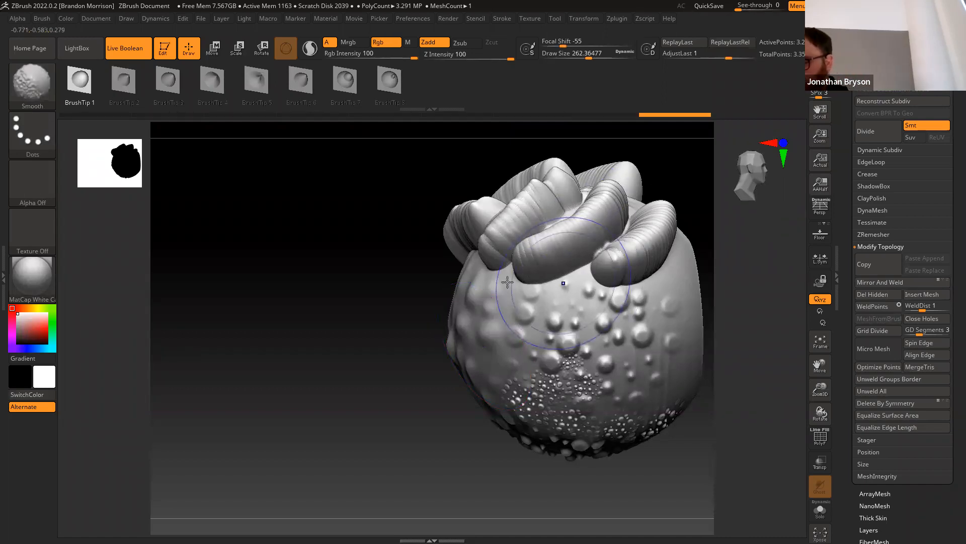
drag(438, 302, 372, 321)
mouse_move(523, 393)
mouse_down()
mouse_move(403, 357)
mouse_move(431, 368)
mouse_up()
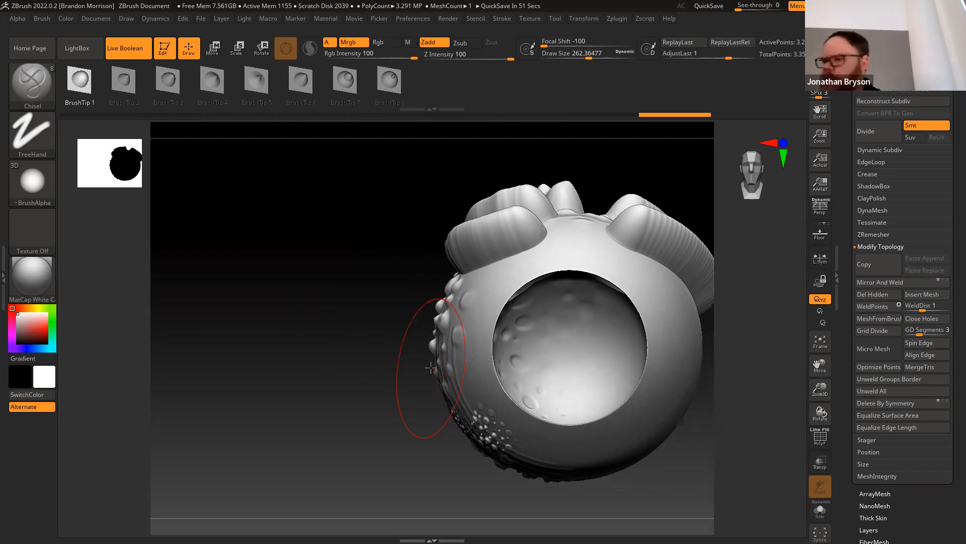
mouse_move(343, 282)
mouse_down()
mouse_move(317, 287)
mouse_move(354, 305)
mouse_up()
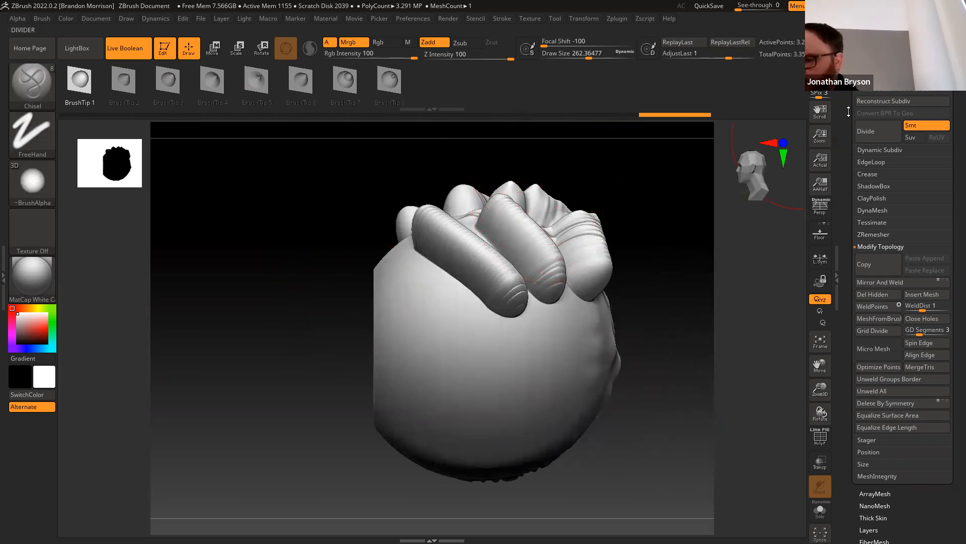
Append a Sphere3D primitive to the head as a new subtool
drag(844, 110, 851, 132)
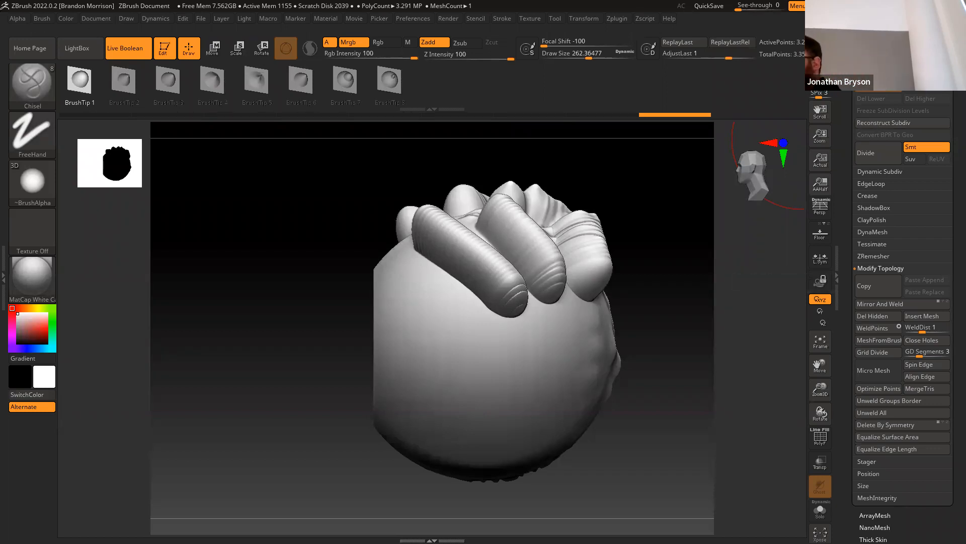
click(870, 51)
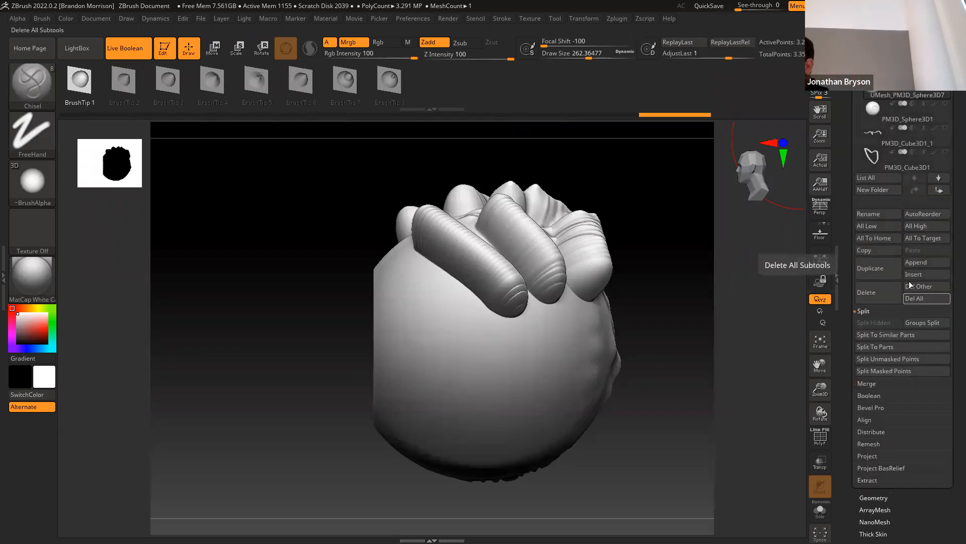
click(914, 263)
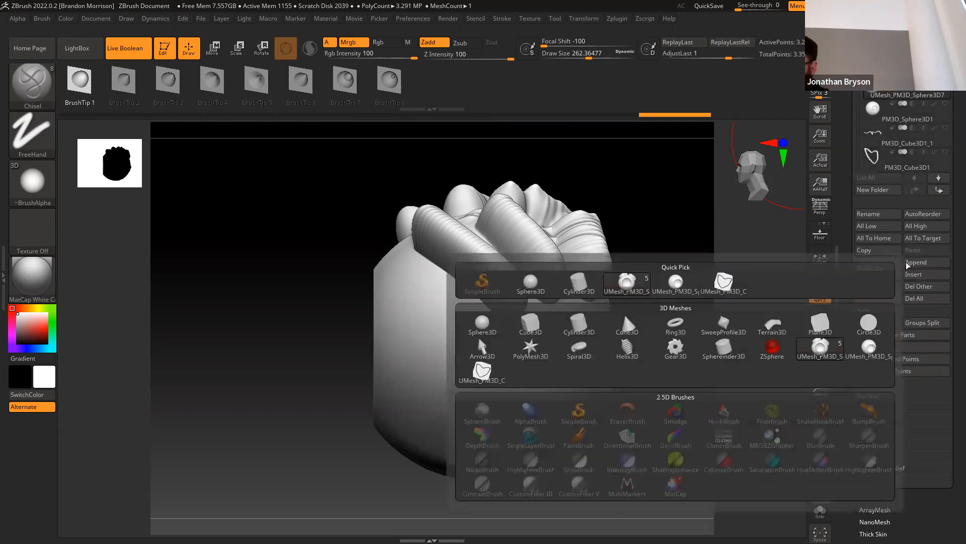
mouse_move(529, 285)
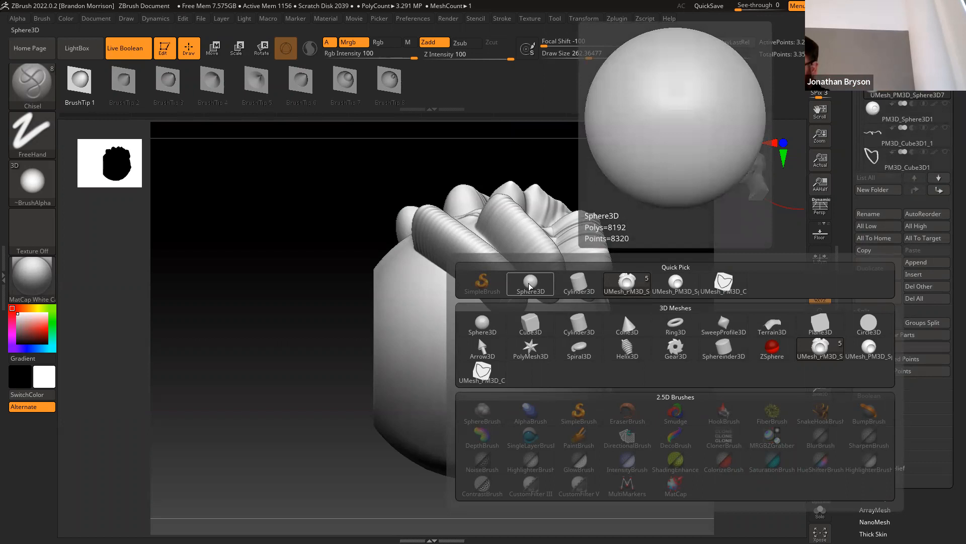
click(529, 286)
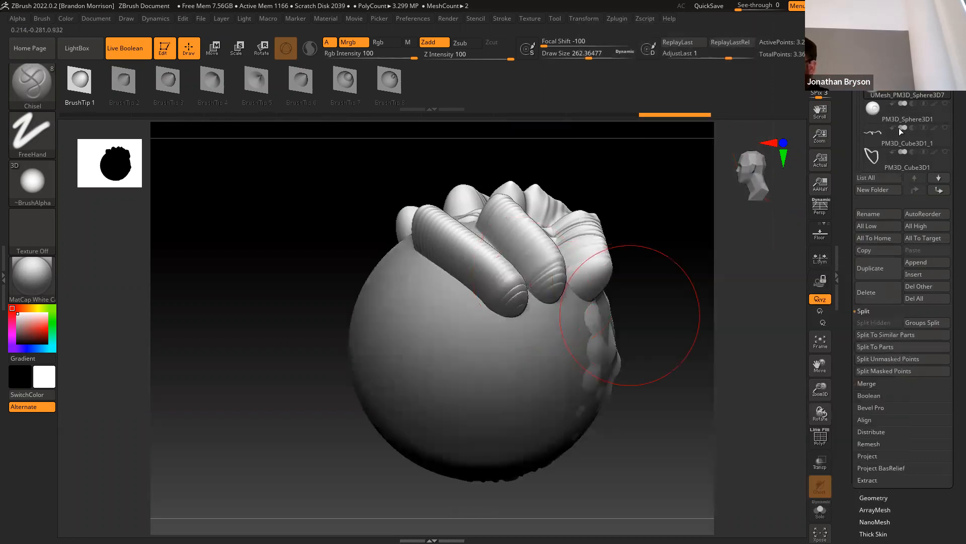
Hide the appended sphere subtool PM3D_Sphere3D1_1 and return to the head subtool's entry
mouse_move(899, 128)
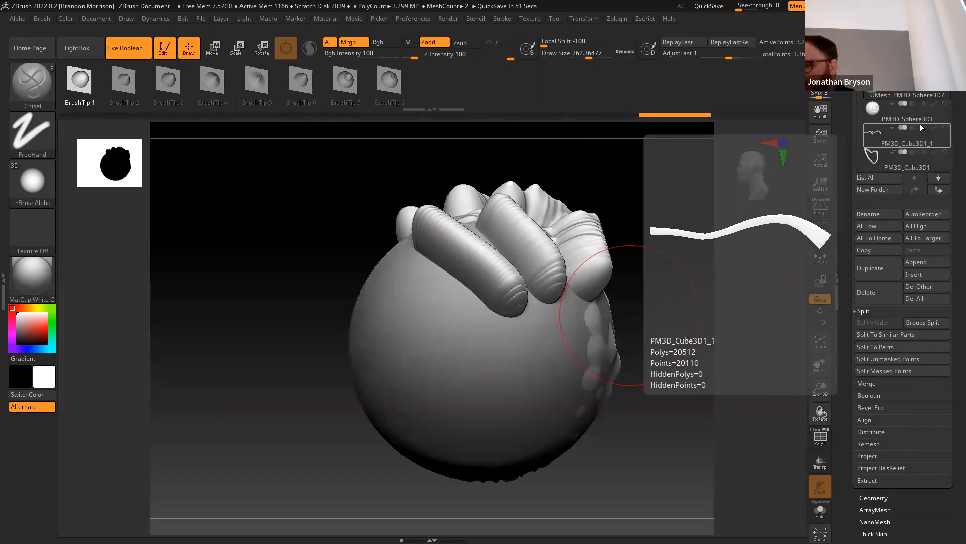
drag(259, 311, 334, 303)
drag(861, 93, 862, 124)
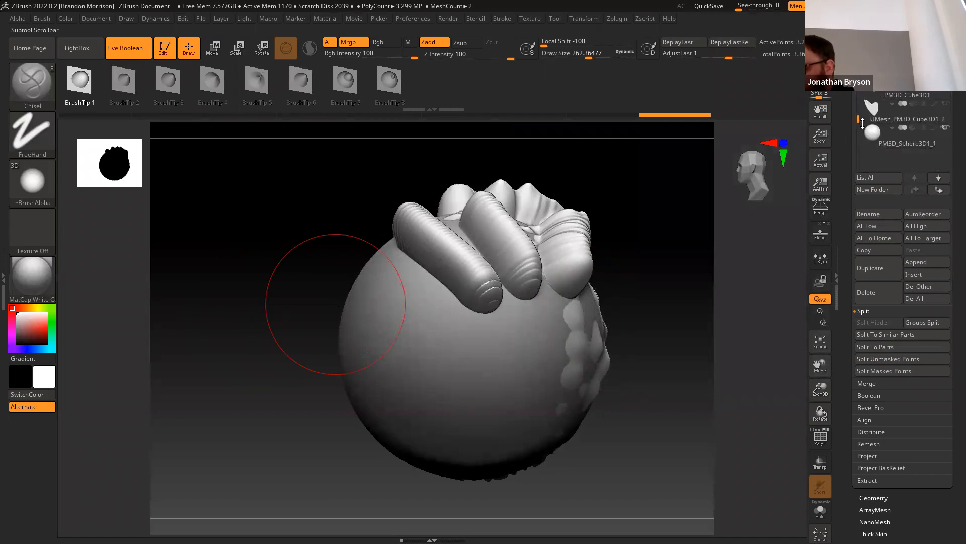
click(944, 128)
mouse_move(220, 346)
mouse_down()
mouse_move(238, 376)
mouse_move(276, 352)
mouse_move(229, 364)
mouse_move(172, 356)
mouse_move(226, 357)
mouse_up()
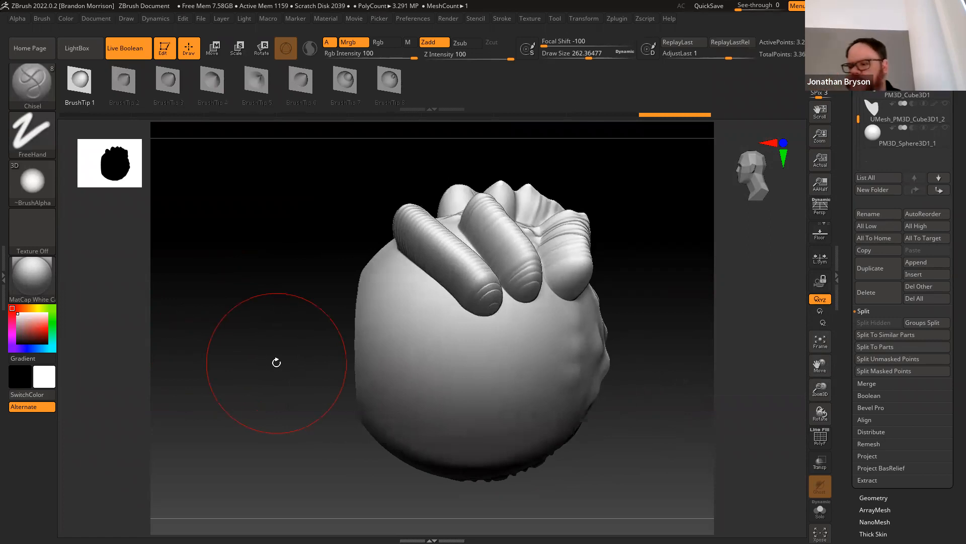
drag(859, 118, 858, 96)
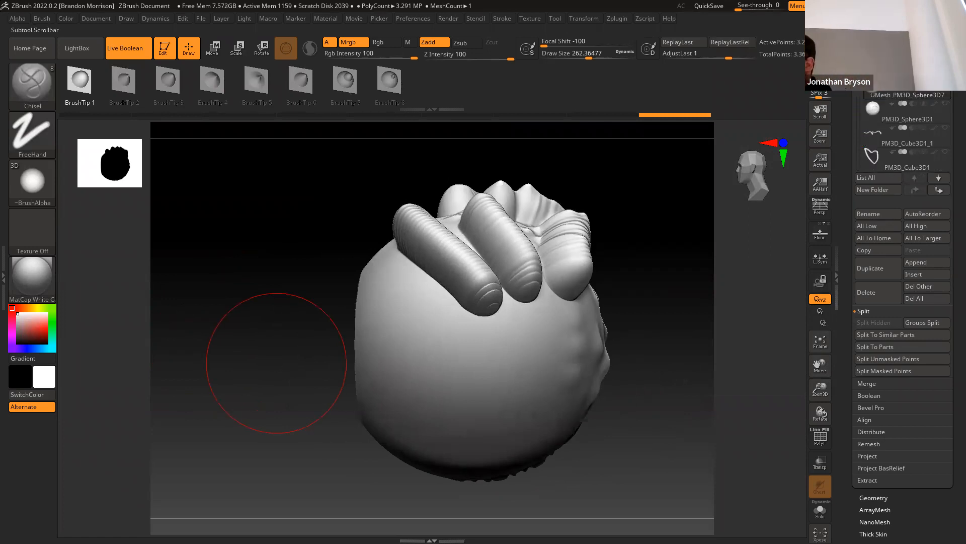
Show the polyframe and slice around the raised strands on the head using SliceCurve with the Lasso stroke
key(ctrl+shift)
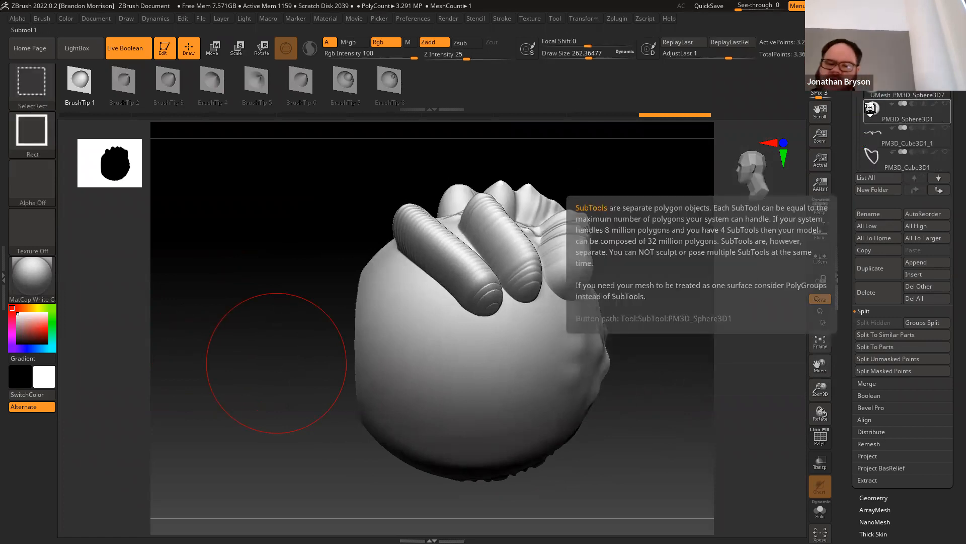
click(40, 88)
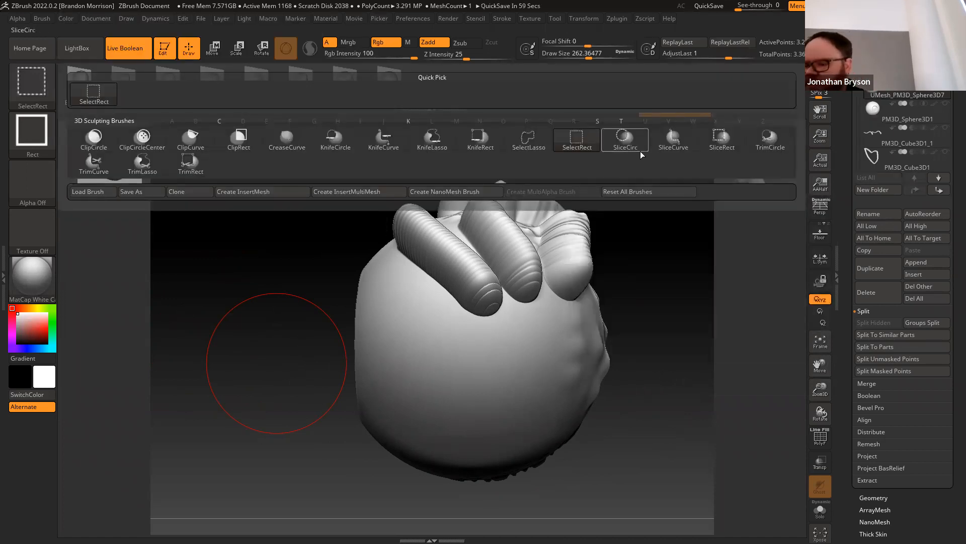
click(673, 139)
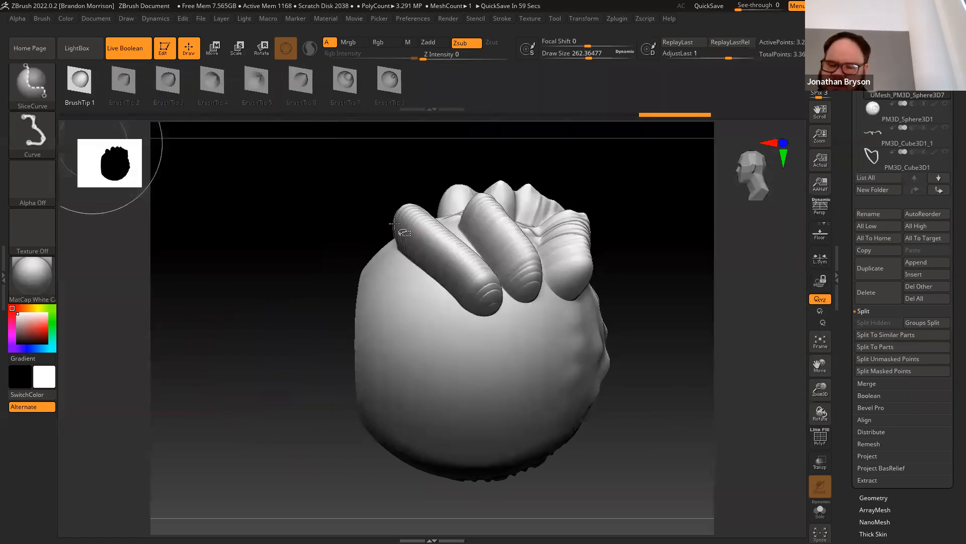
click(36, 133)
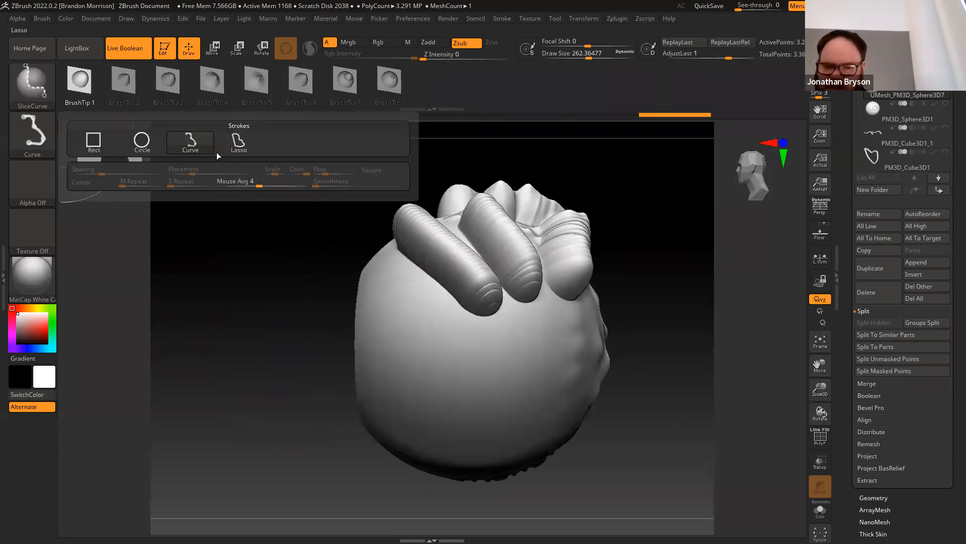
click(819, 437)
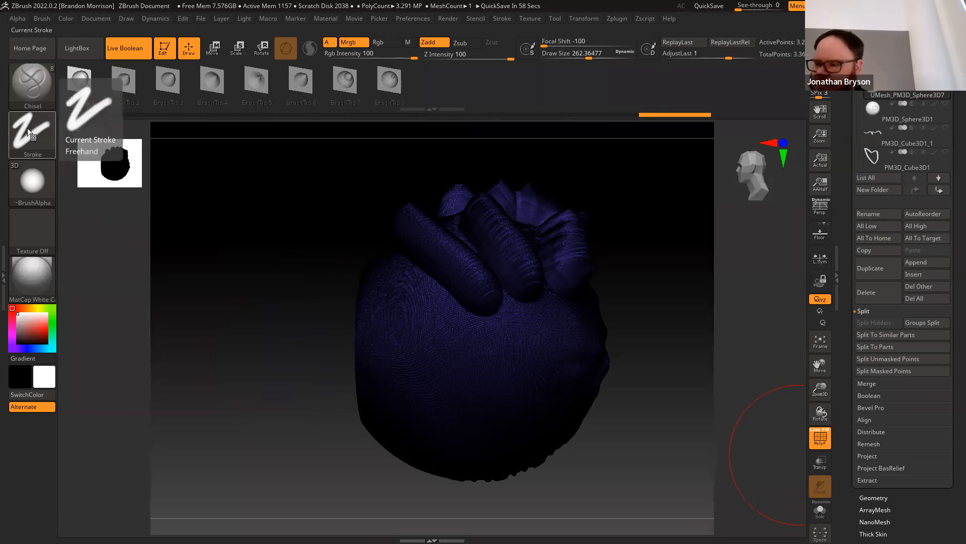
key(ctrl+shift)
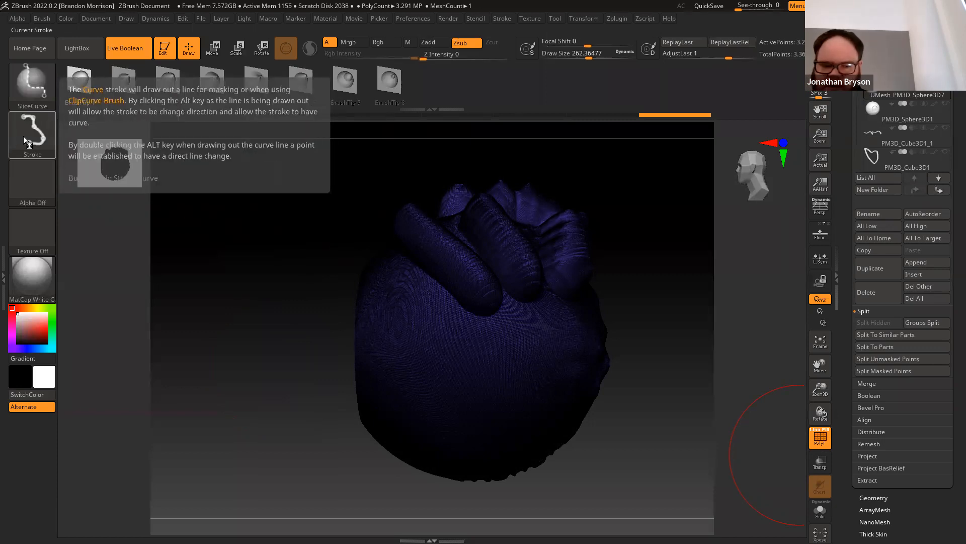
click(27, 134)
click(251, 142)
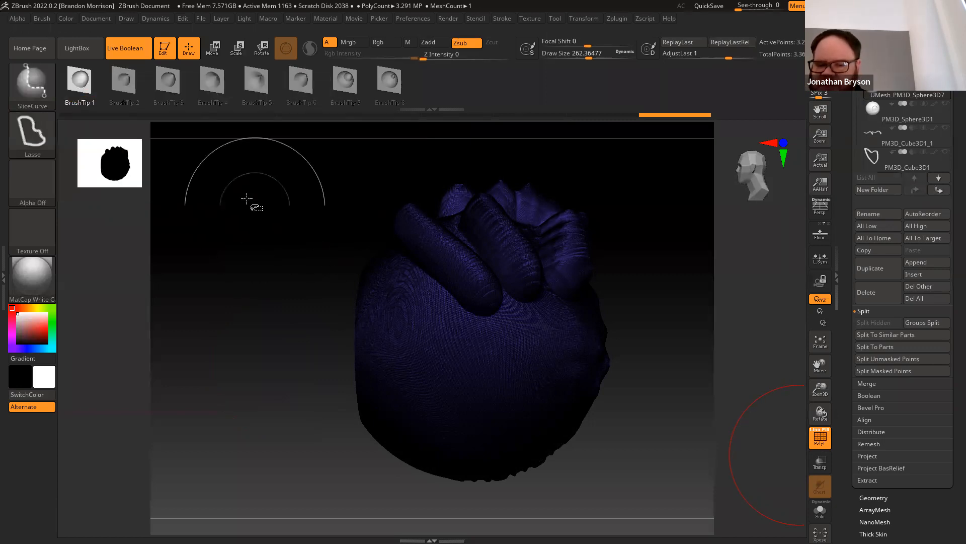
mouse_move(637, 184)
ctrl+shift+mouse_down()
mouse_move(464, 129)
mouse_move(351, 210)
mouse_move(383, 256)
mouse_move(471, 316)
mouse_move(521, 326)
mouse_move(615, 282)
mouse_move(699, 295)
ctrl+shift+mouse_up()
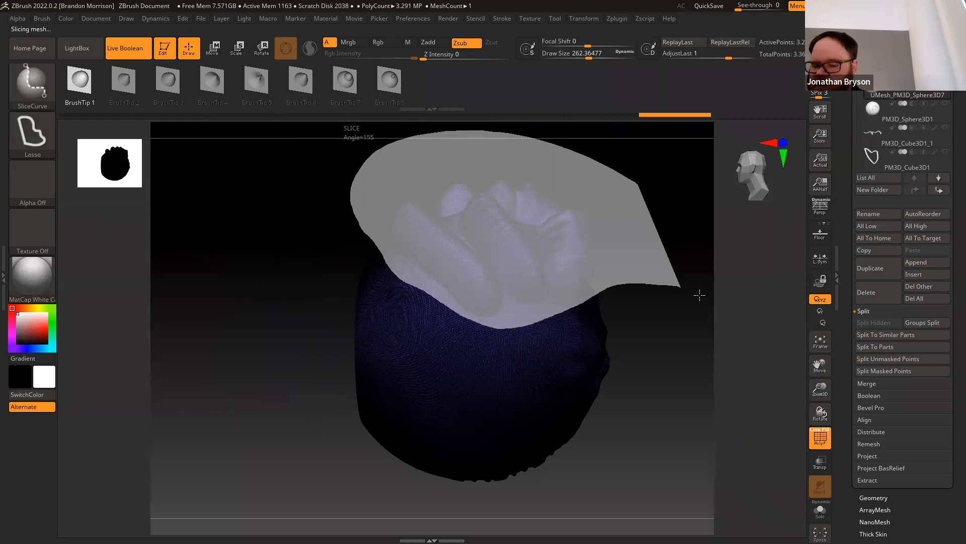
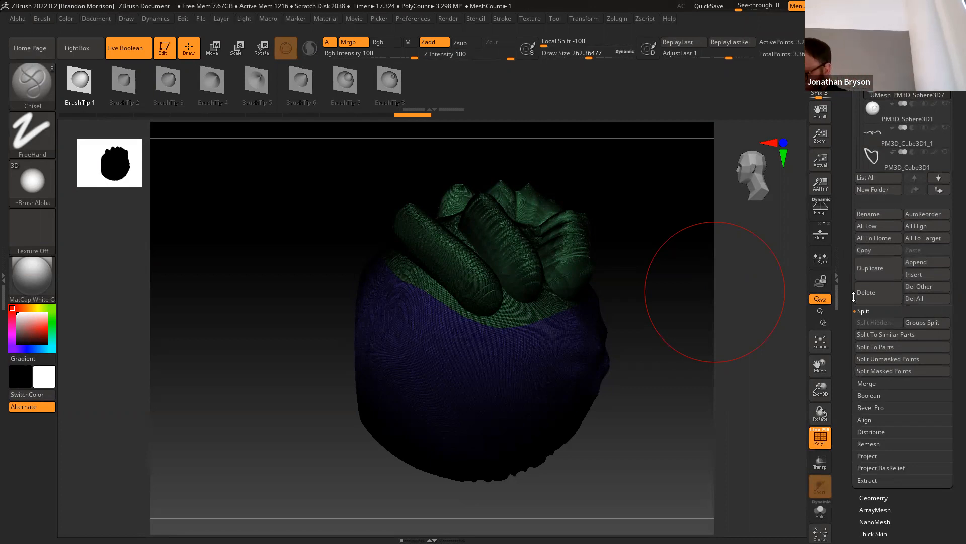
Split the sliced head into separate subtools by polygroup, and turn off the polyframe display
click(863, 346)
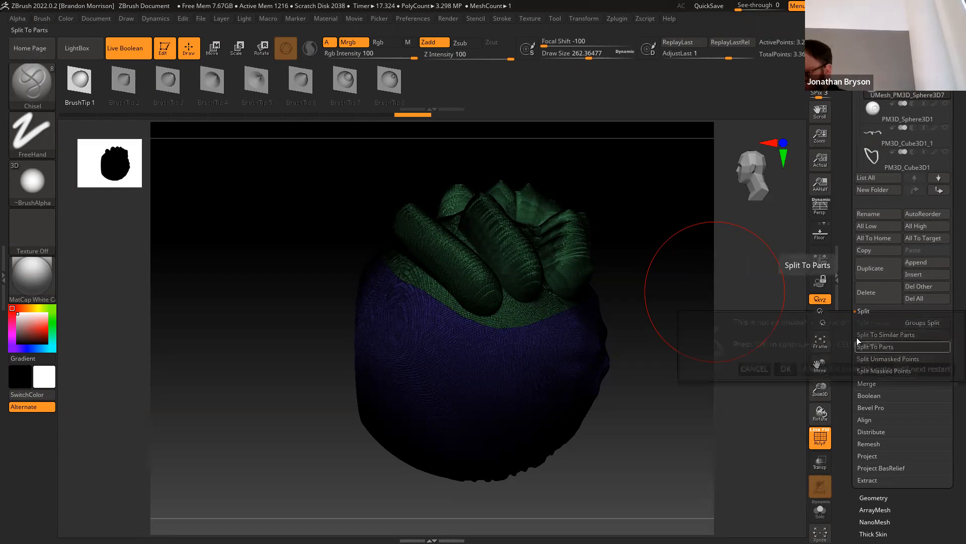
click(786, 369)
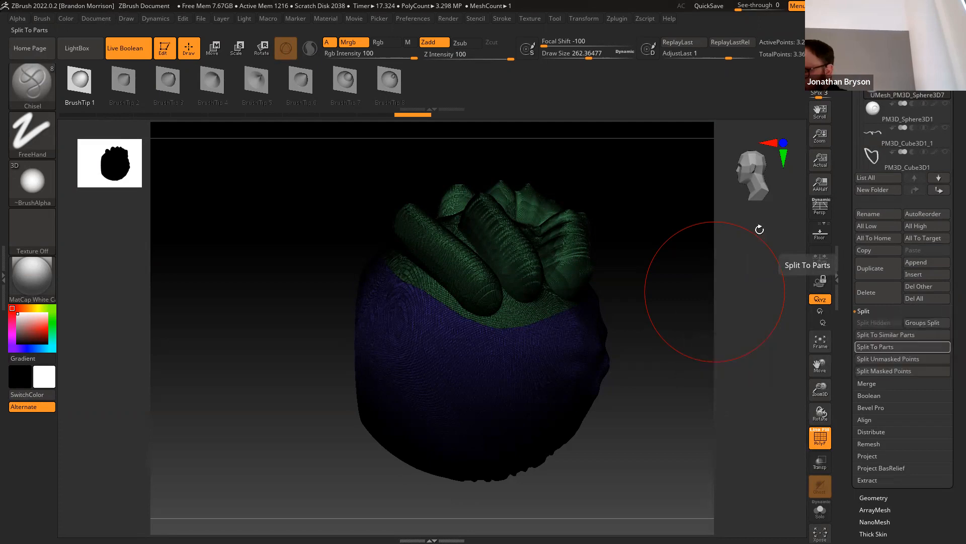
click(916, 323)
click(788, 345)
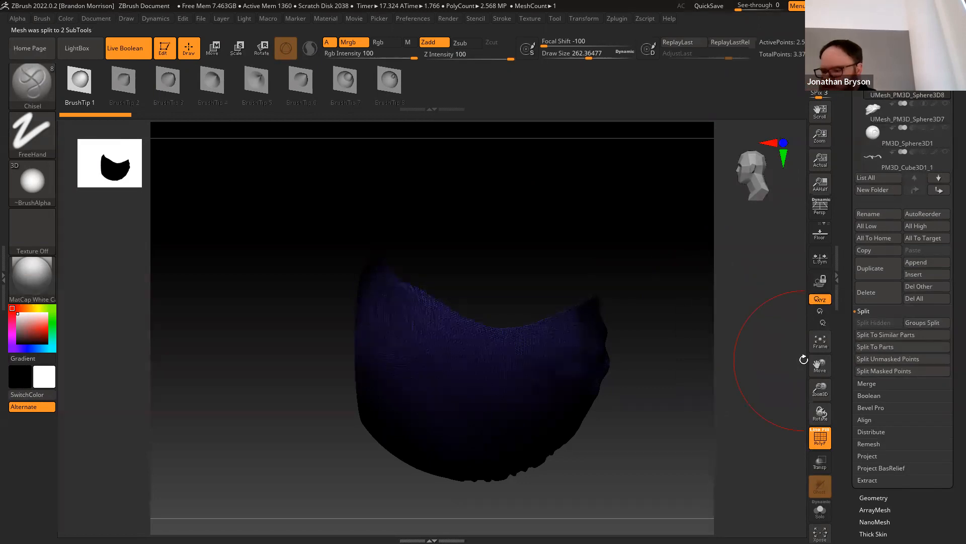
key(shift+f)
mouse_move(280, 378)
mouse_down()
mouse_move(315, 382)
mouse_move(518, 317)
mouse_up()
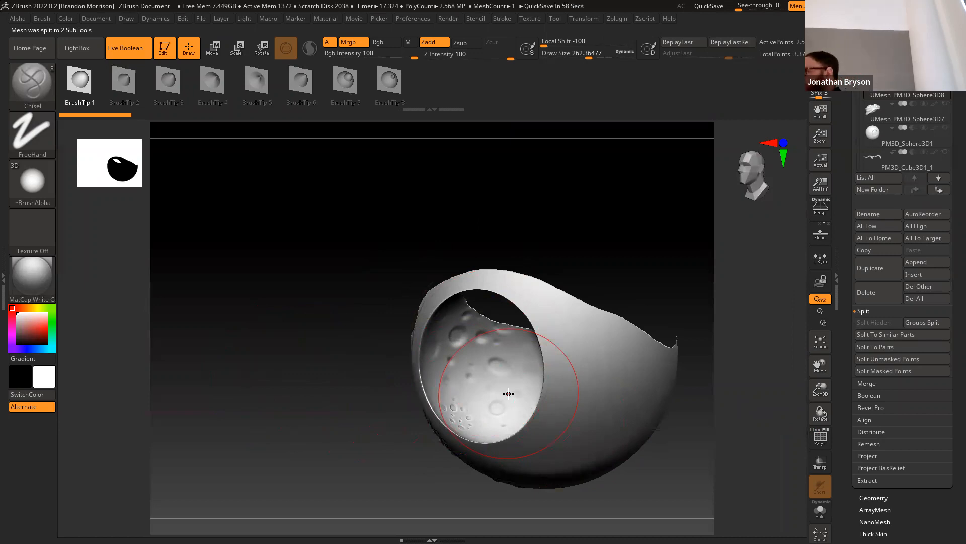
Select the separated strand subtool UMesh_PM3D_Sphere3D7, set the draw size to about 65 and mask one strand
click(873, 120)
drag(307, 402, 334, 376)
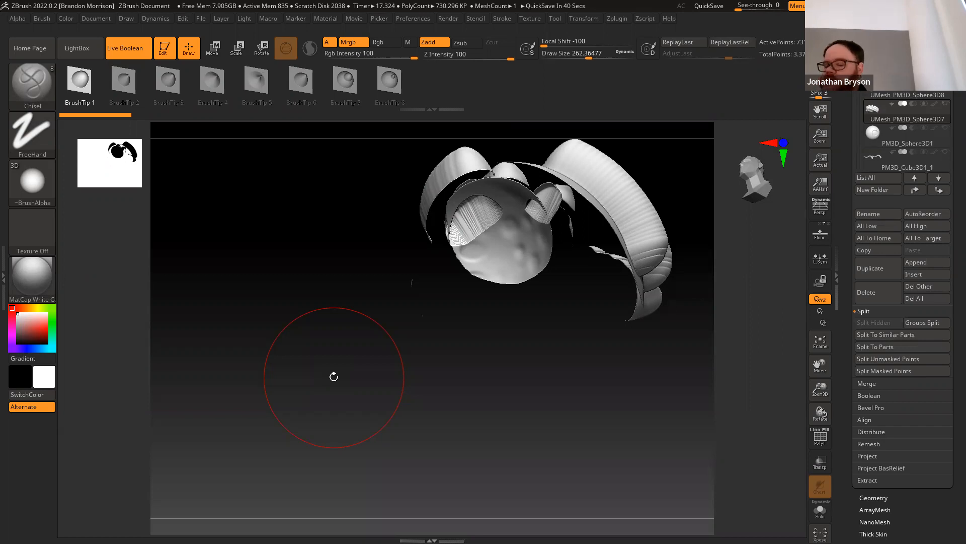
drag(334, 377, 362, 317)
drag(590, 54, 564, 55)
key(ctrl)
mouse_move(472, 187)
ctrl+mouse_down()
mouse_move(524, 271)
mouse_move(492, 205)
mouse_move(519, 281)
mouse_move(466, 189)
mouse_move(518, 297)
mouse_move(488, 243)
mouse_move(519, 285)
ctrl+mouse_up()
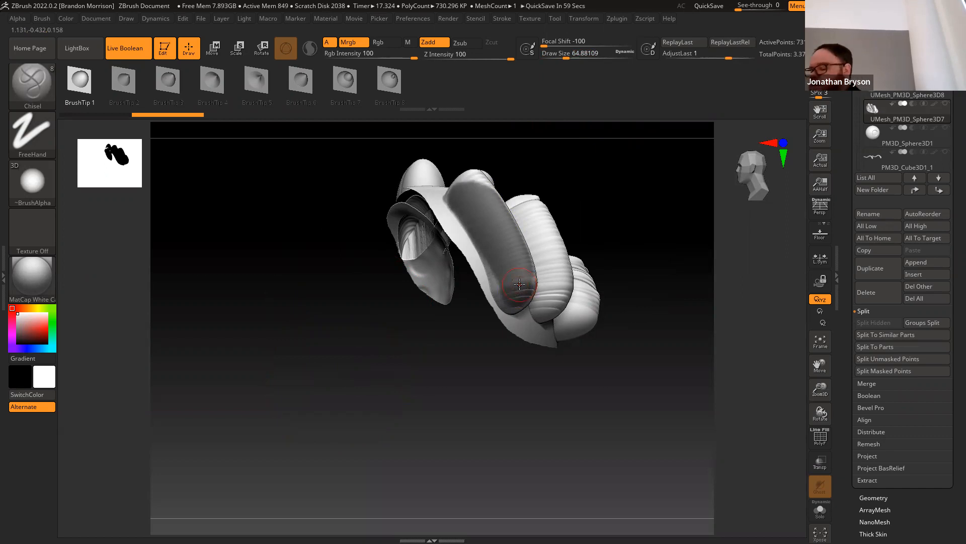
Open the Polygroups settings and locate the Group Masked option
drag(848, 394, 842, 356)
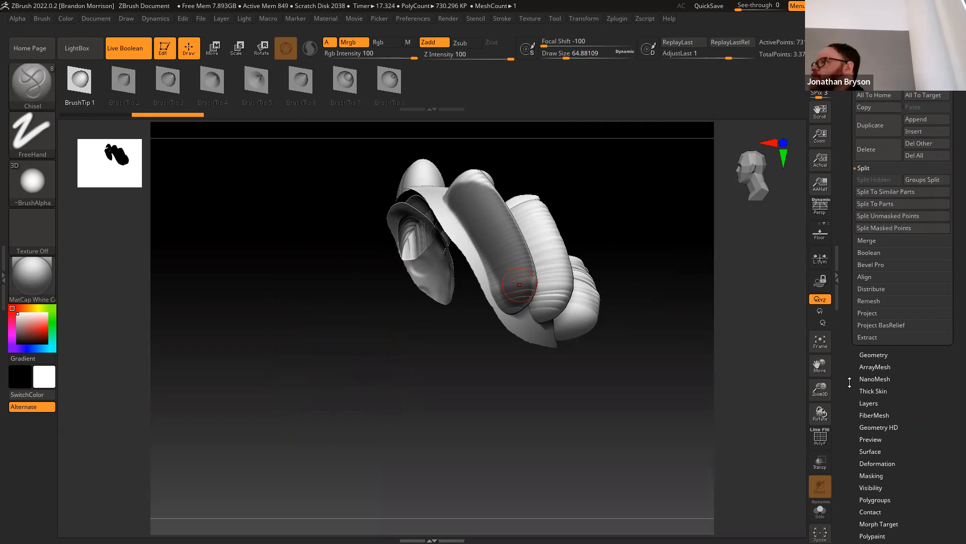
drag(848, 396, 846, 364)
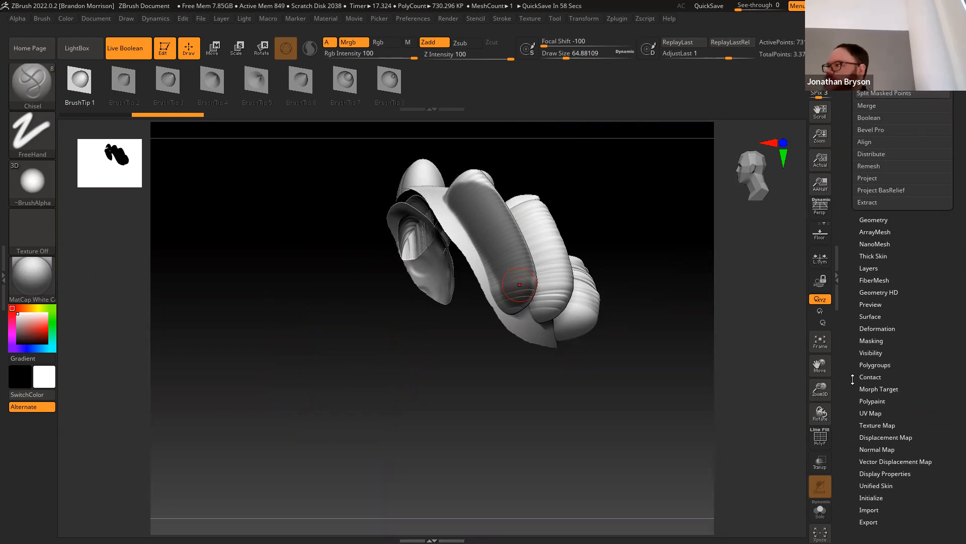
click(864, 365)
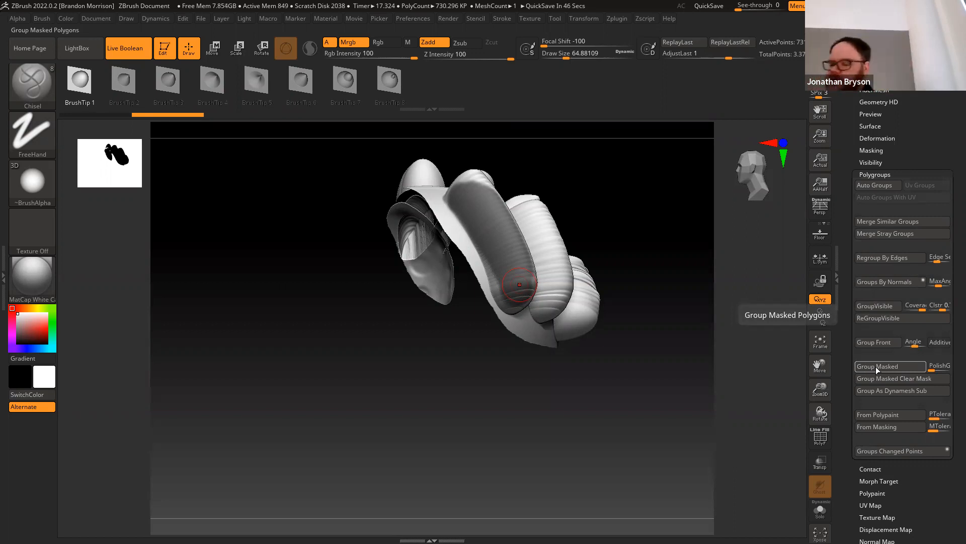
drag(435, 426, 322, 368)
Try to fill the open strand shell with DynaMesh at resolution 128, and undo it
scroll(862, 137, up, 10)
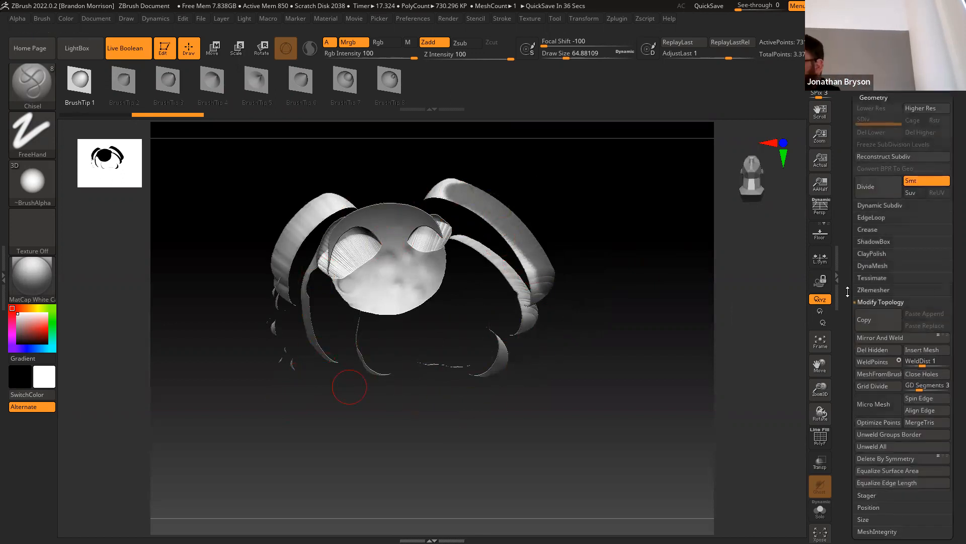
scroll(847, 291, down, 5)
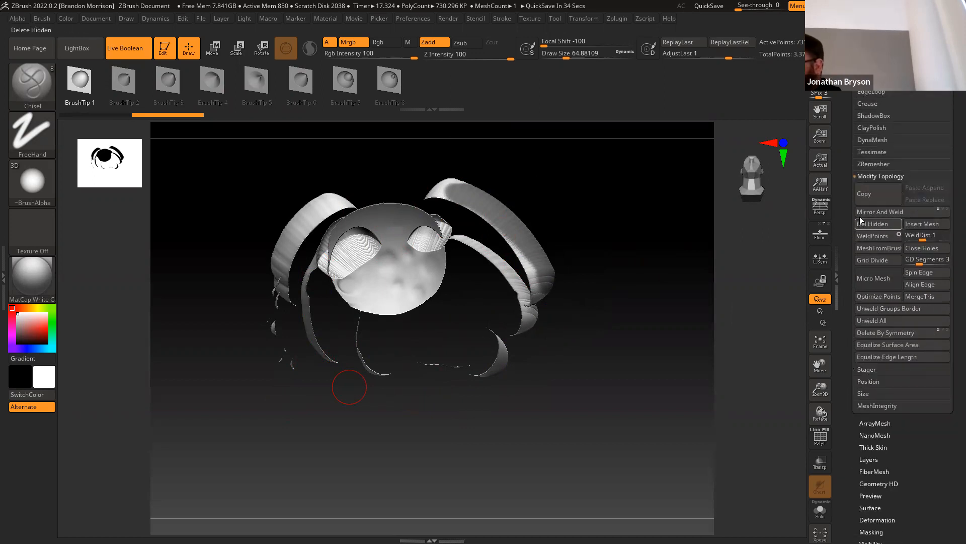
click(873, 140)
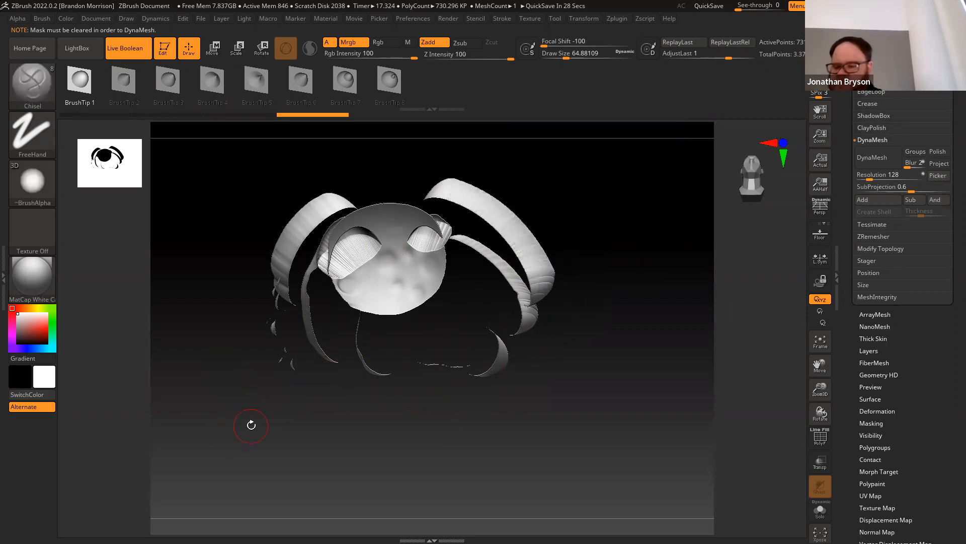
click(867, 159)
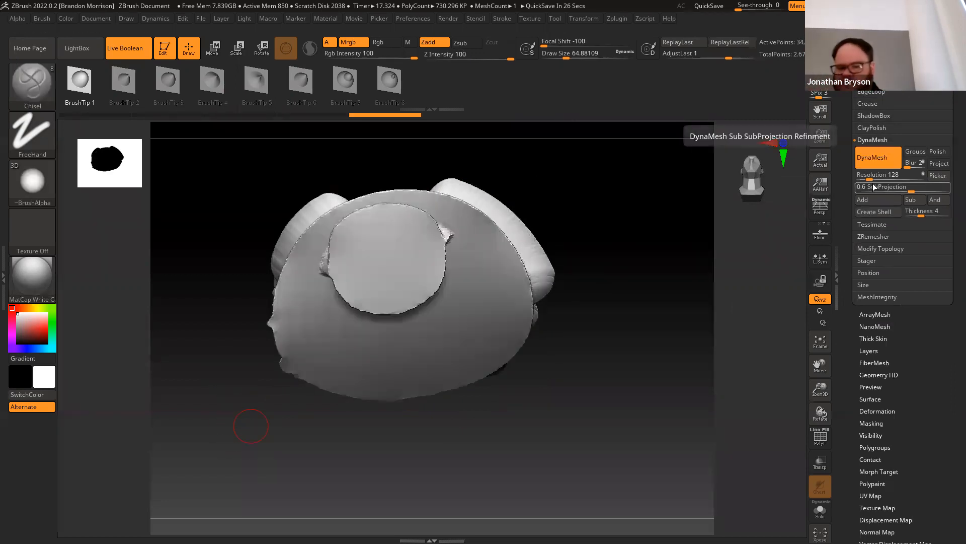
drag(246, 404, 488, 444)
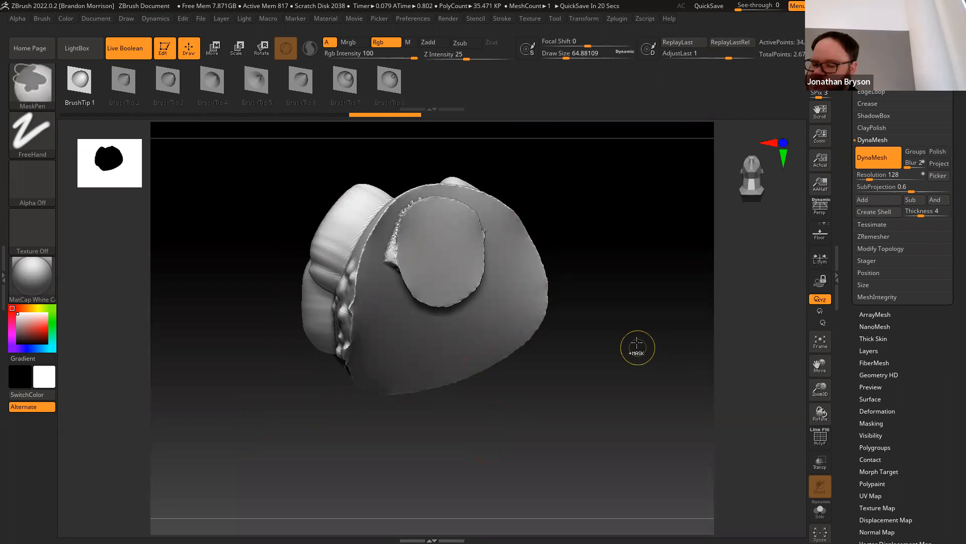
key(ctrl+z)
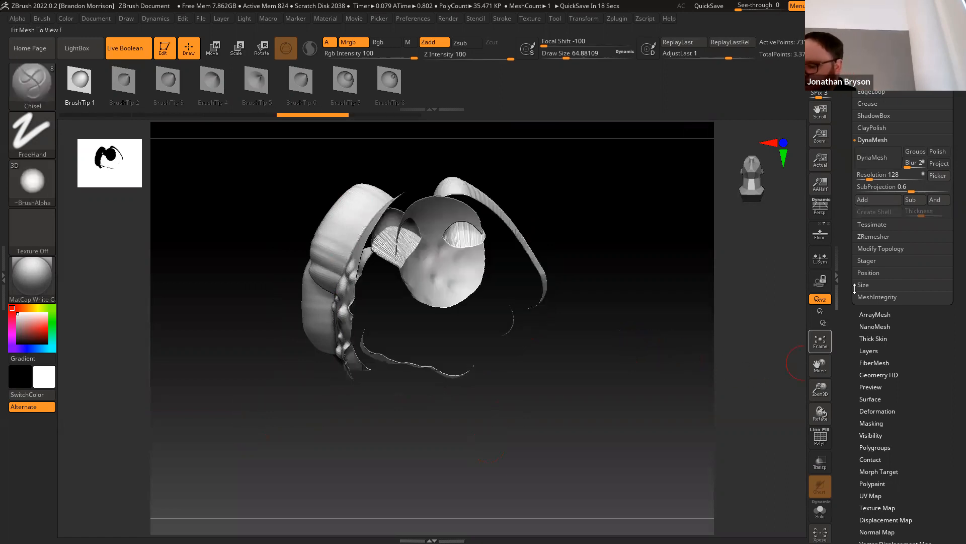
Cap the open underside of the strand subtool with the Close Holes topology command
click(868, 248)
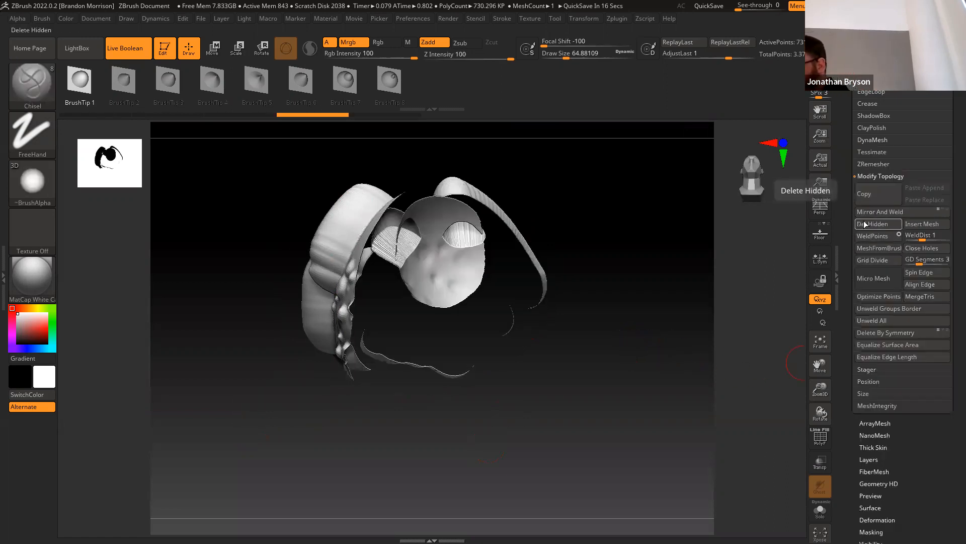
click(915, 252)
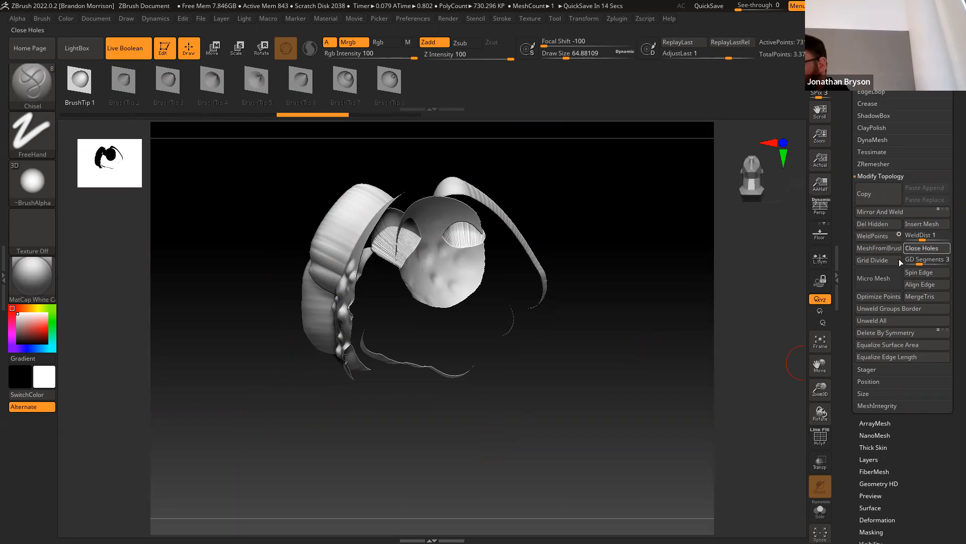
drag(245, 370, 282, 408)
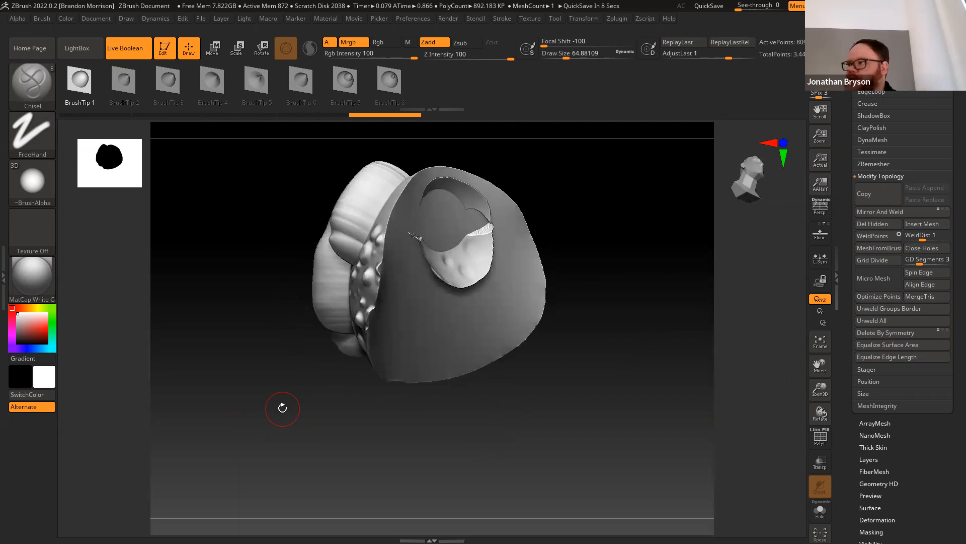
mouse_move(278, 229)
mouse_down()
mouse_move(270, 347)
mouse_move(320, 380)
mouse_up()
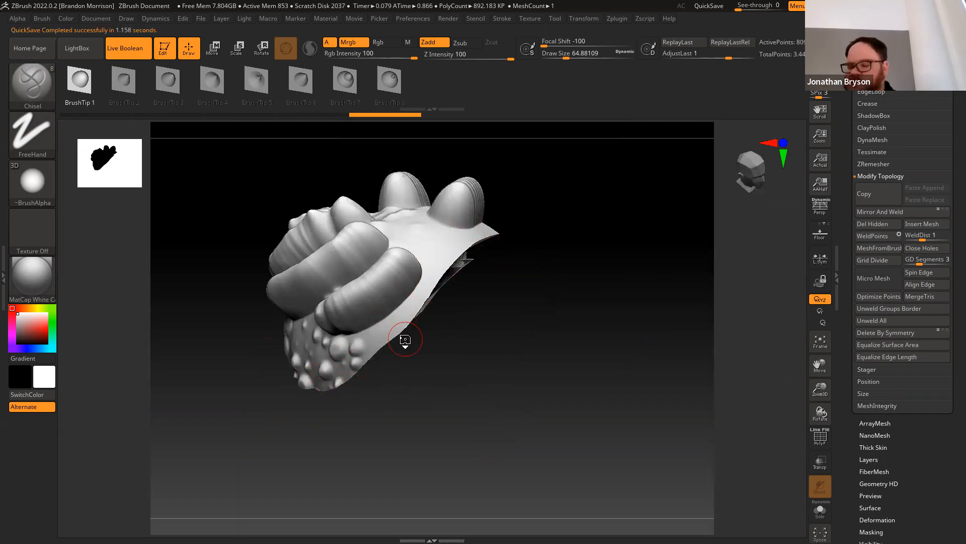
drag(233, 365, 270, 391)
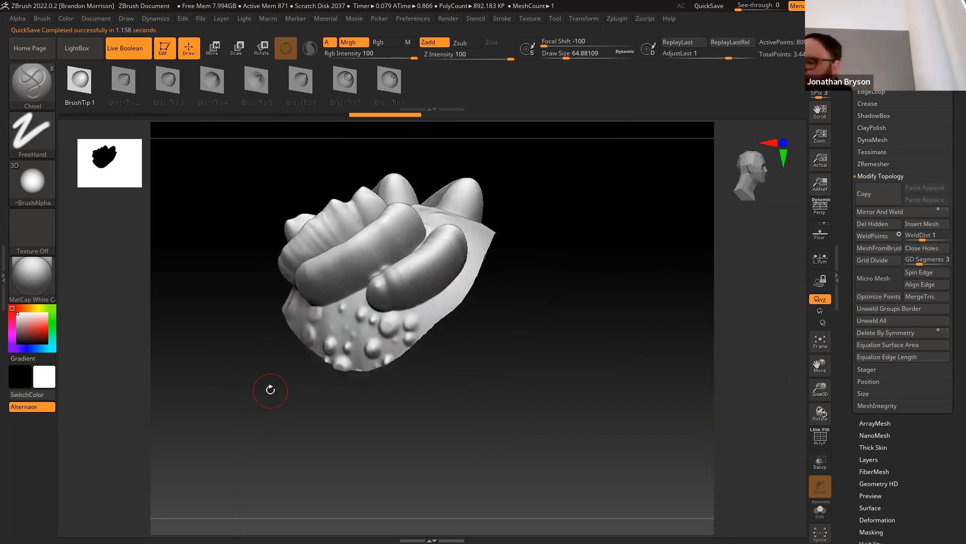
Select the head subtool UMesh_PM3D_Sphere3D8 and DynaMesh it at resolution 128 to close its openings
click(870, 69)
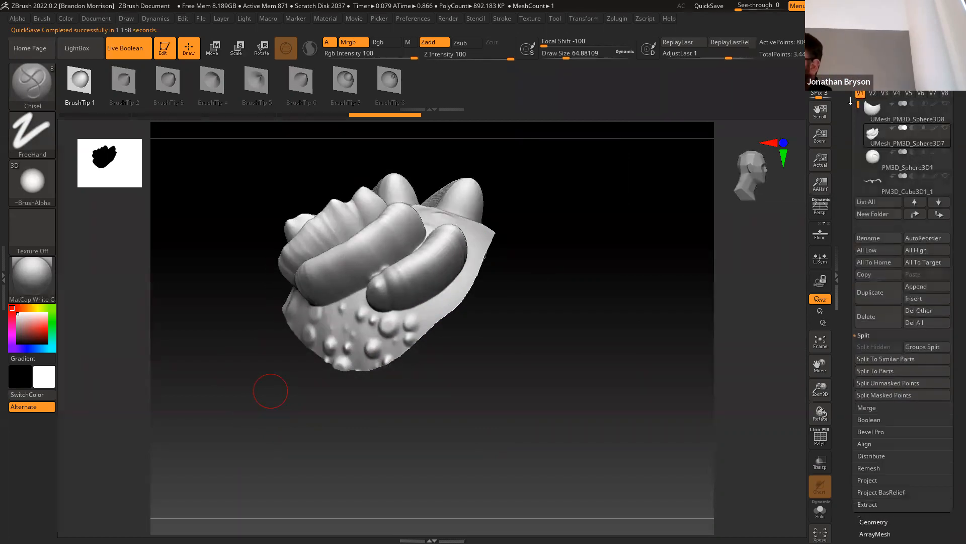
click(881, 107)
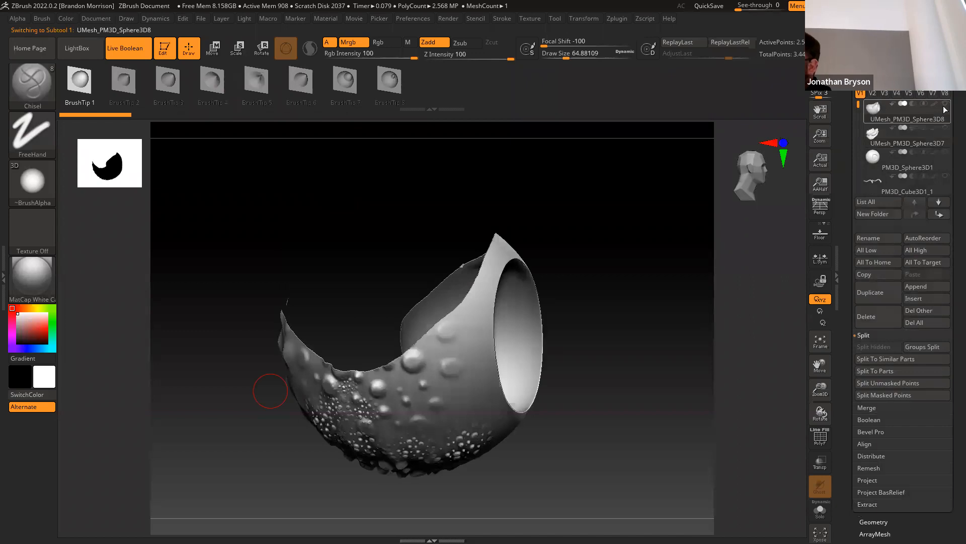
drag(619, 411, 662, 439)
drag(258, 249, 289, 341)
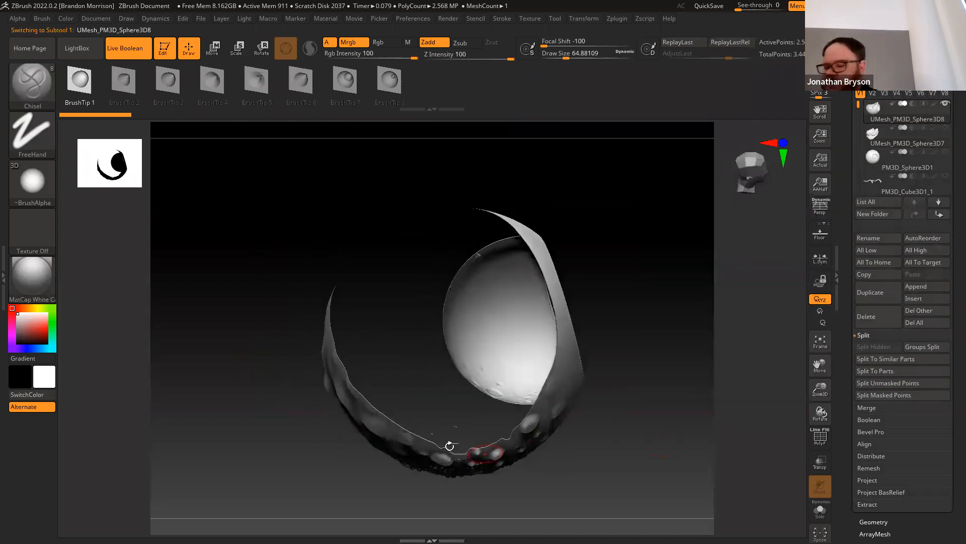
drag(849, 420, 849, 242)
drag(848, 403, 849, 390)
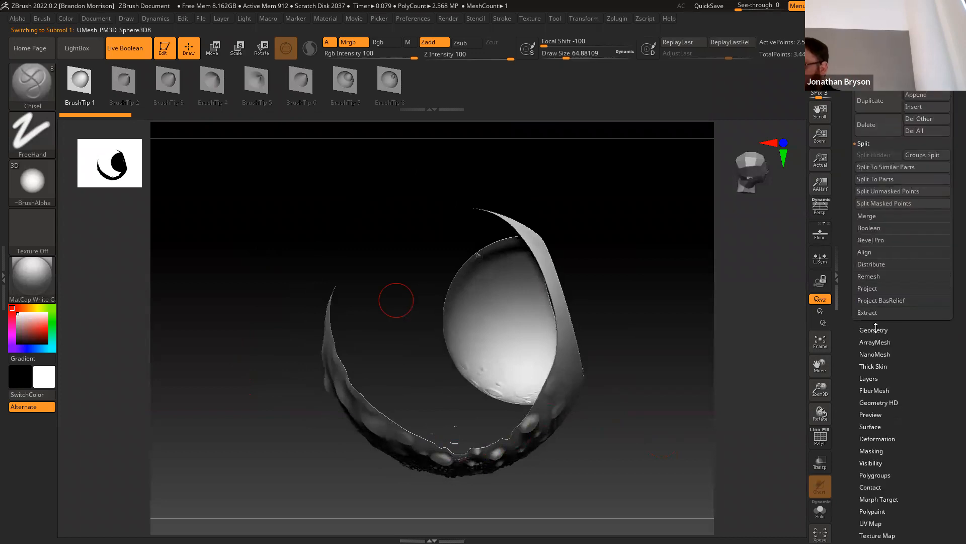
click(875, 328)
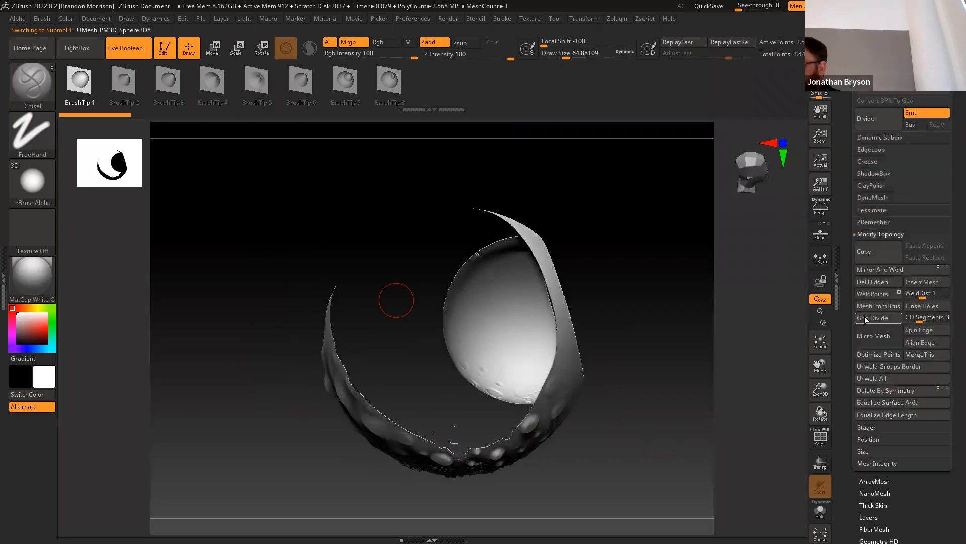
click(864, 197)
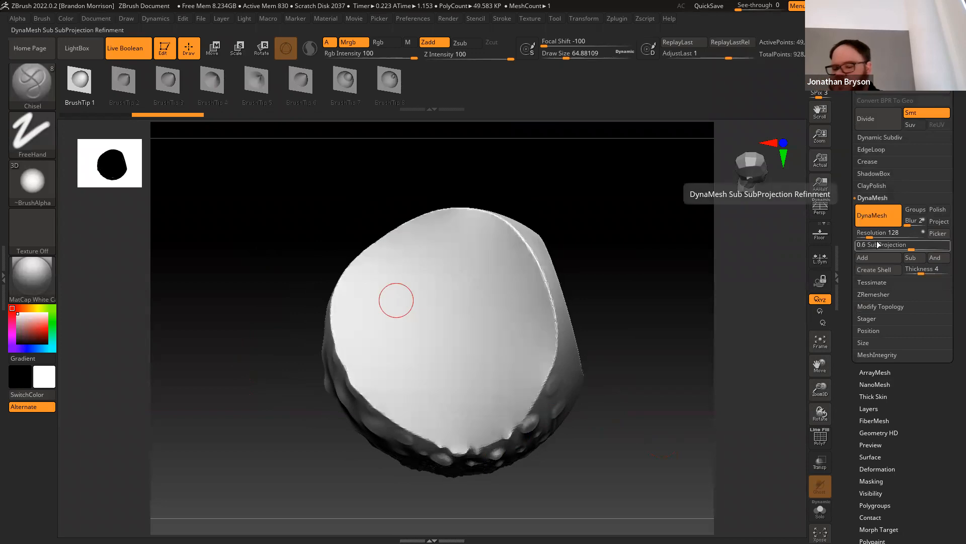
drag(231, 382, 499, 286)
drag(291, 390, 542, 251)
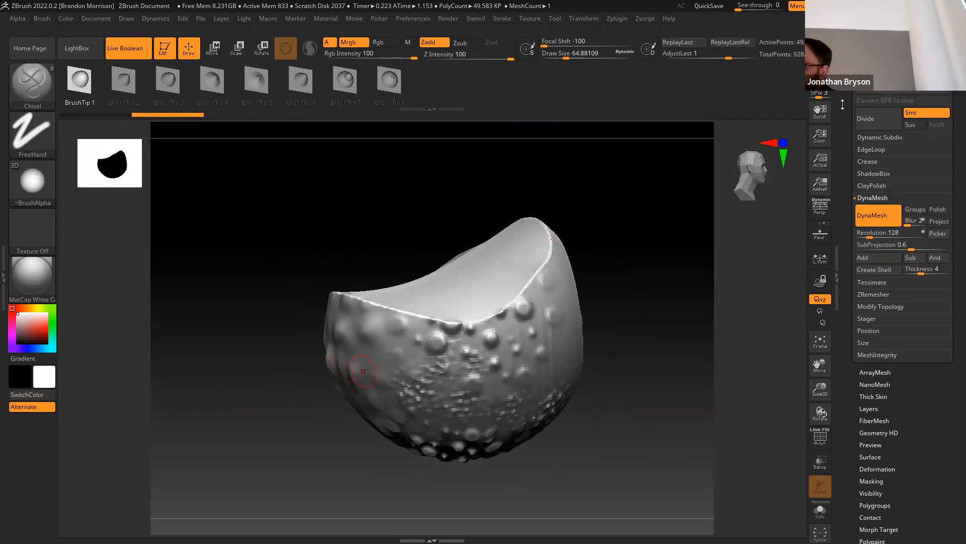
Insert a Sphere 32 with the IMM Primitives brush on the head's hollow top and move it down to fill the missing dome
drag(849, 201, 849, 285)
click(869, 98)
click(916, 313)
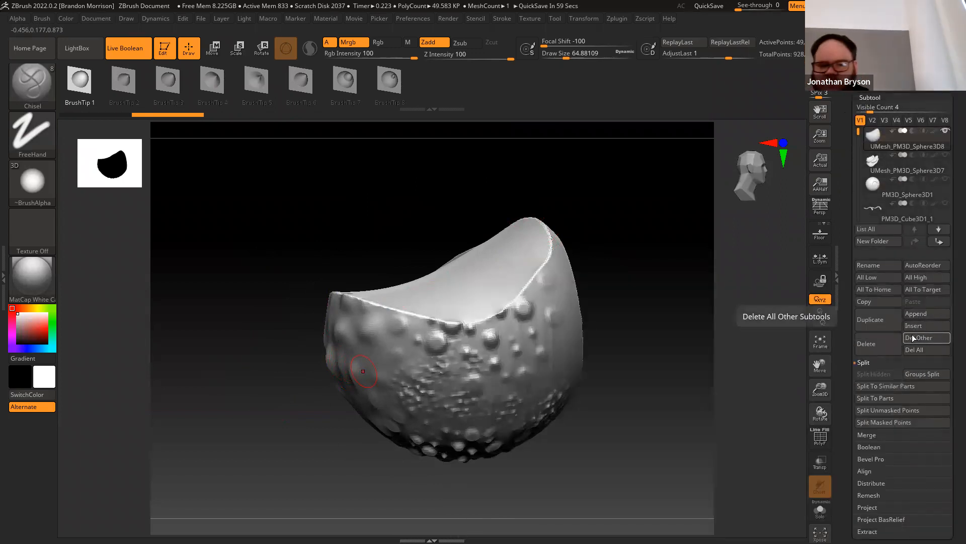
click(54, 87)
click(238, 96)
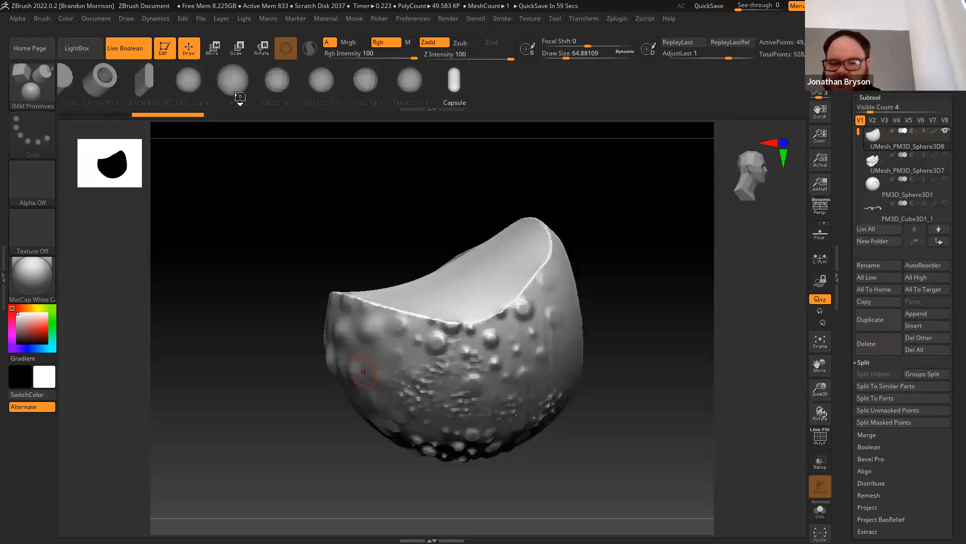
mouse_move(251, 250)
mouse_down()
mouse_move(271, 335)
mouse_move(281, 333)
mouse_up()
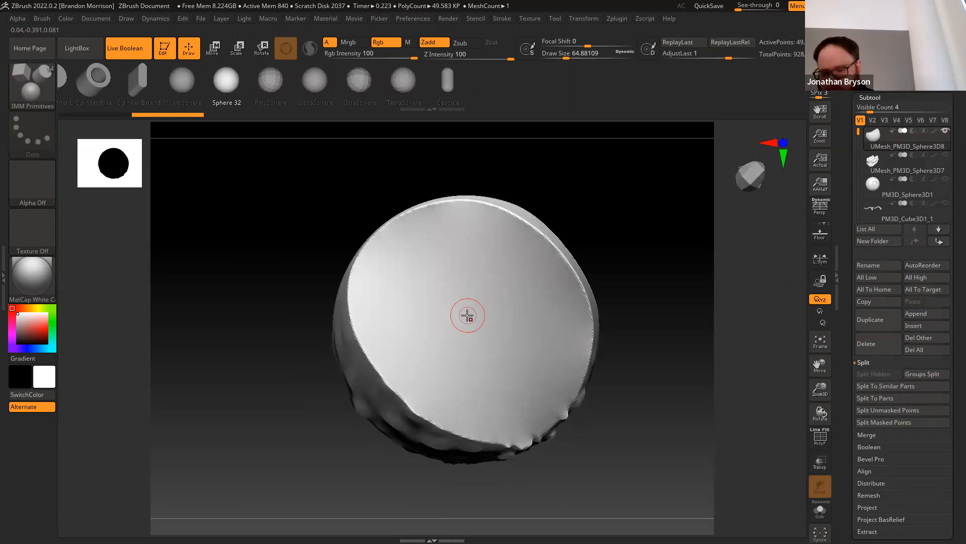
mouse_move(470, 315)
mouse_down()
mouse_move(352, 387)
mouse_move(287, 403)
mouse_move(261, 319)
mouse_move(308, 150)
mouse_up()
click(212, 48)
drag(435, 275, 453, 425)
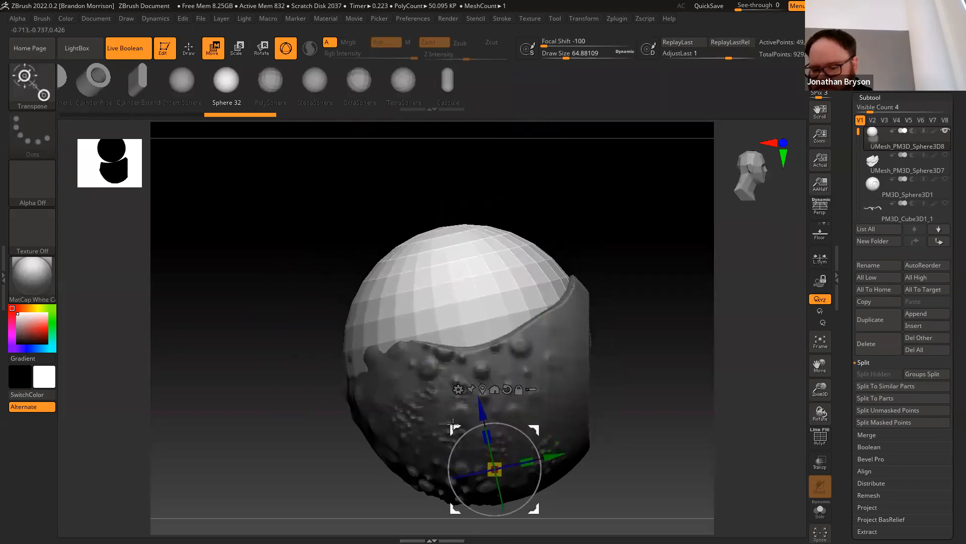
Clear the mask on the head and update its DynaMesh to fuse the inserted sphere with the lower shell
mouse_move(270, 384)
mouse_down()
mouse_move(252, 384)
mouse_move(335, 388)
mouse_move(328, 390)
mouse_move(338, 281)
mouse_up()
key(ctrl)
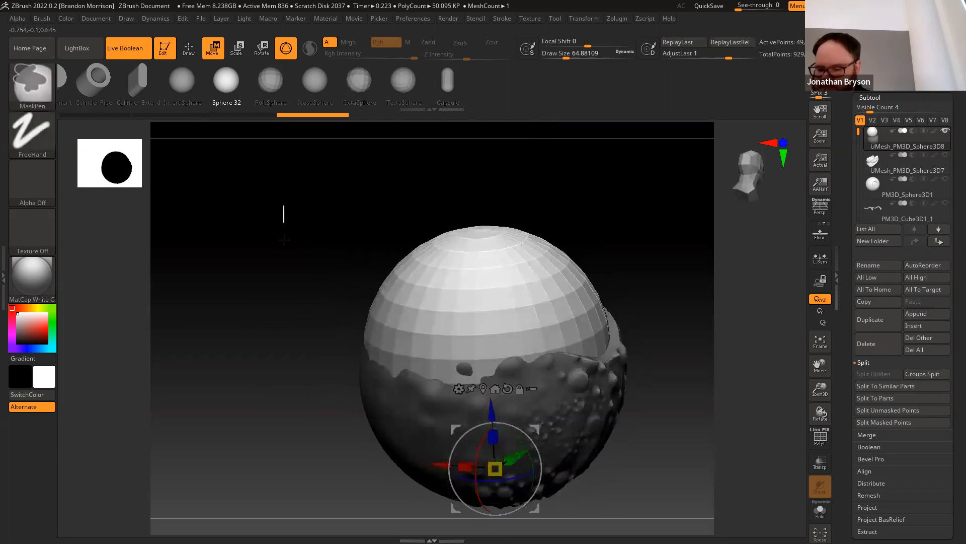
ctrl+drag(284, 239, 297, 282)
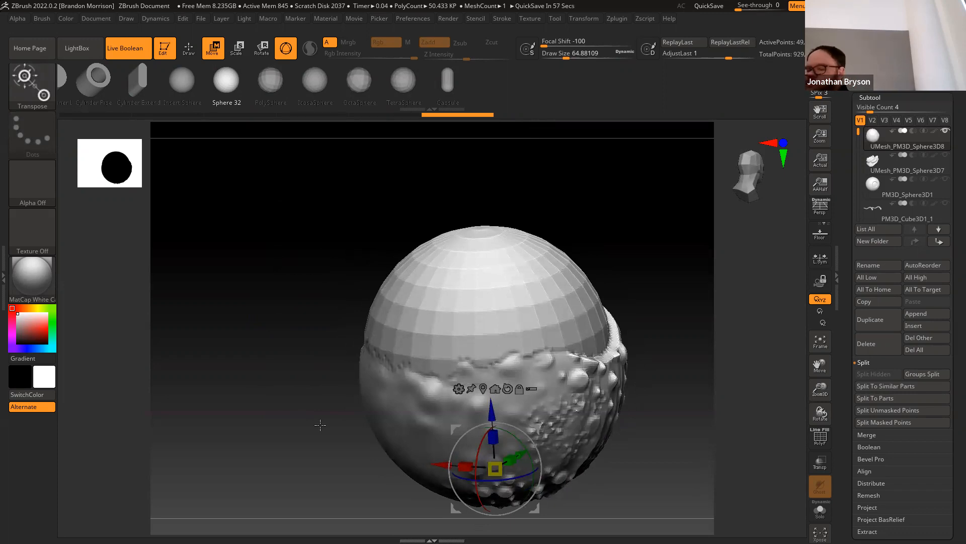
drag(320, 424, 317, 272)
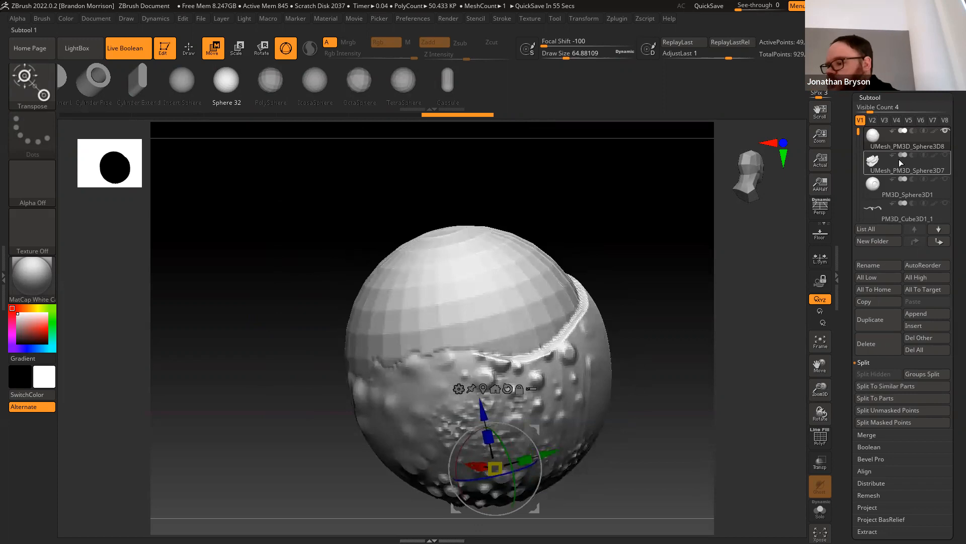
Show the strand subtool over the filled head to check the fit, hide it again and return to Draw mode
click(946, 155)
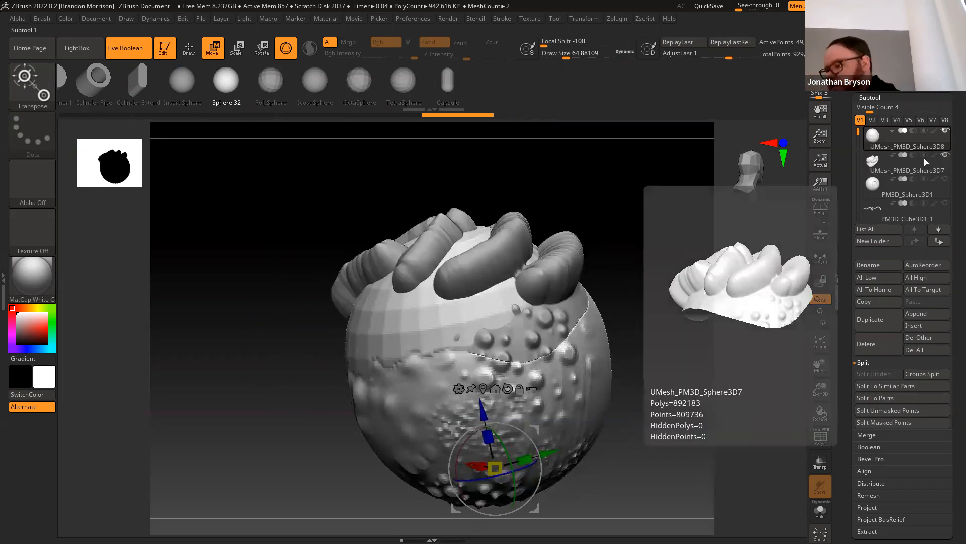
click(946, 156)
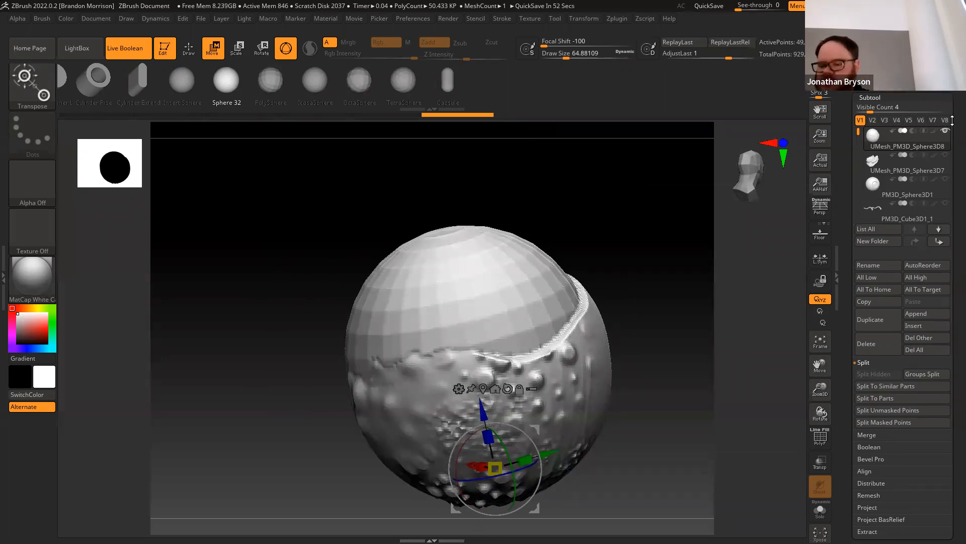
click(190, 47)
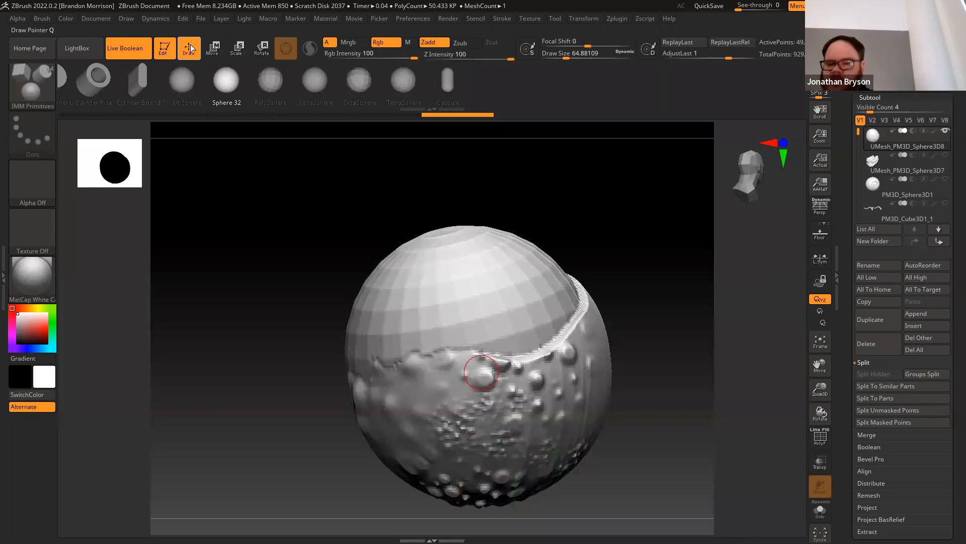
Switch to File Explorer and open James2.zpr from the WelcometoTexas folder on the animation drive, discarding the current ZBrush project's changes
scroll(903, 318, up, 3)
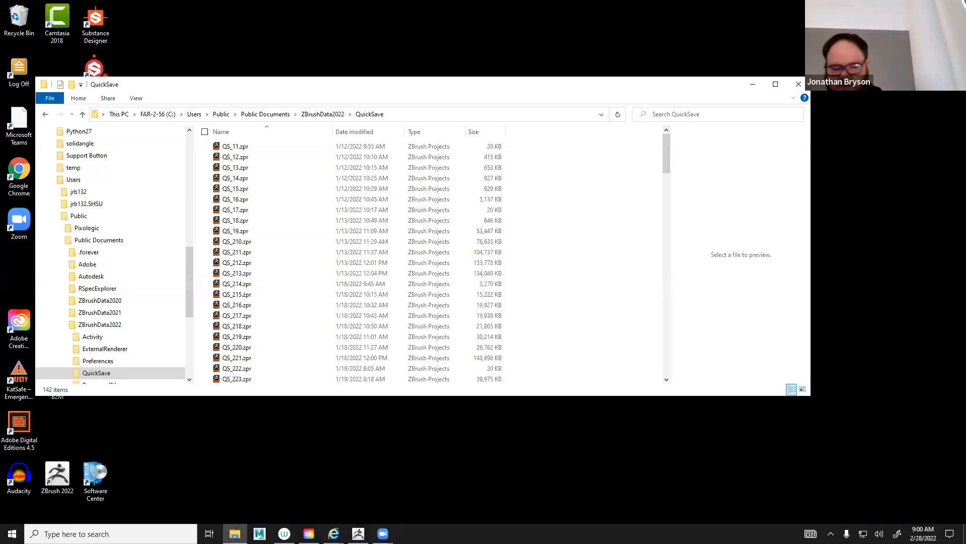
drag(188, 296, 168, 144)
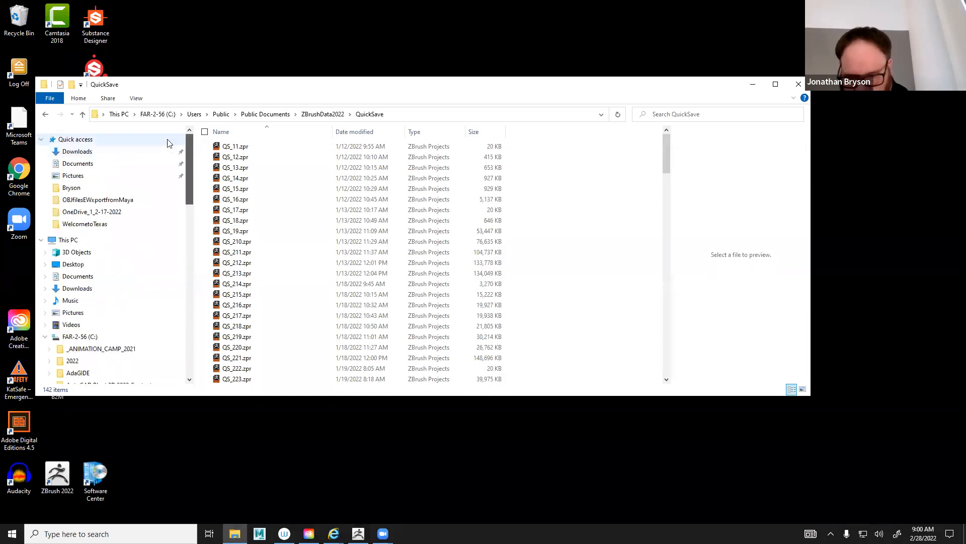
click(67, 241)
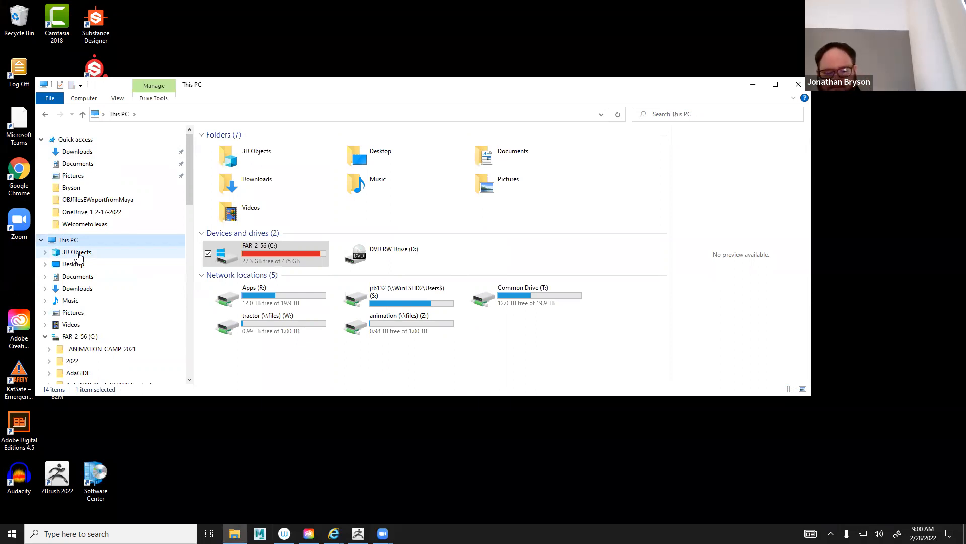
click(80, 224)
click(116, 226)
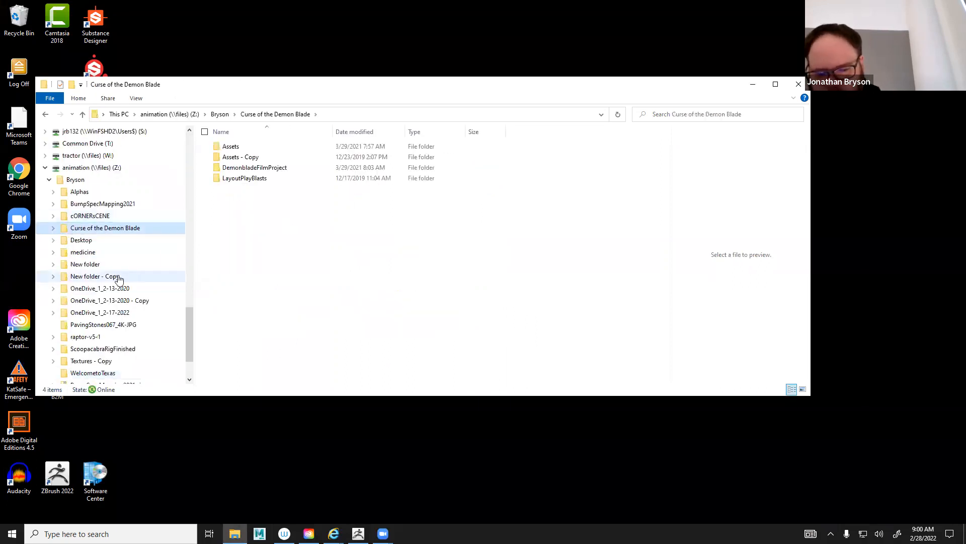
click(116, 373)
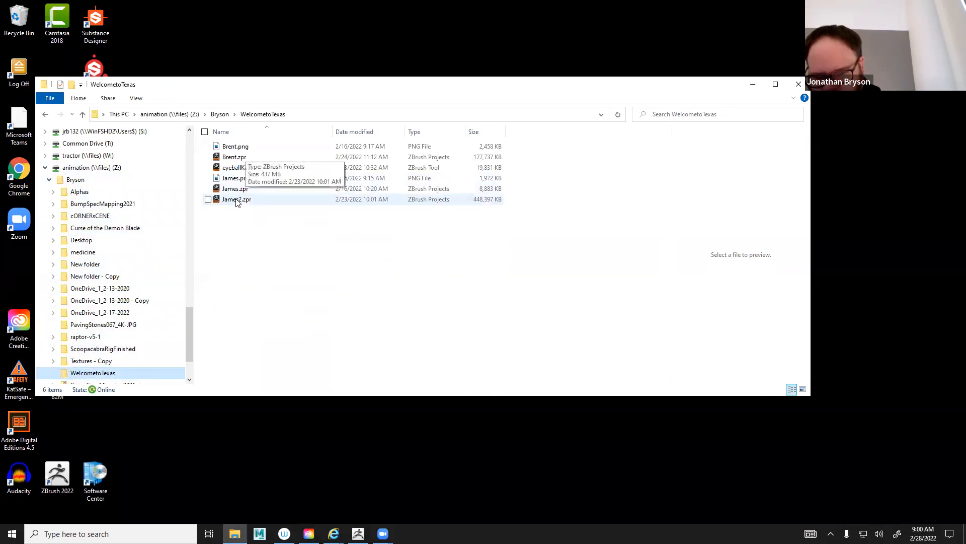
double_click(237, 201)
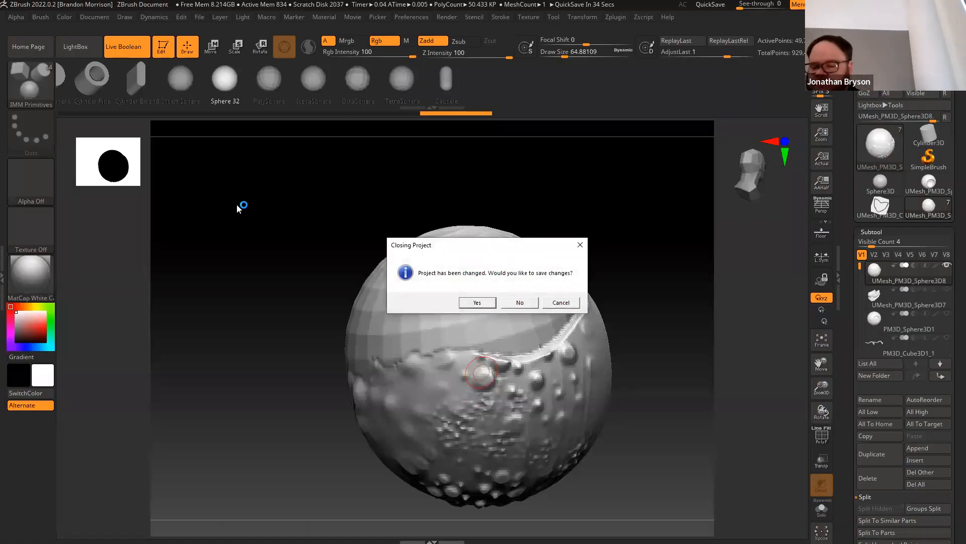
click(519, 304)
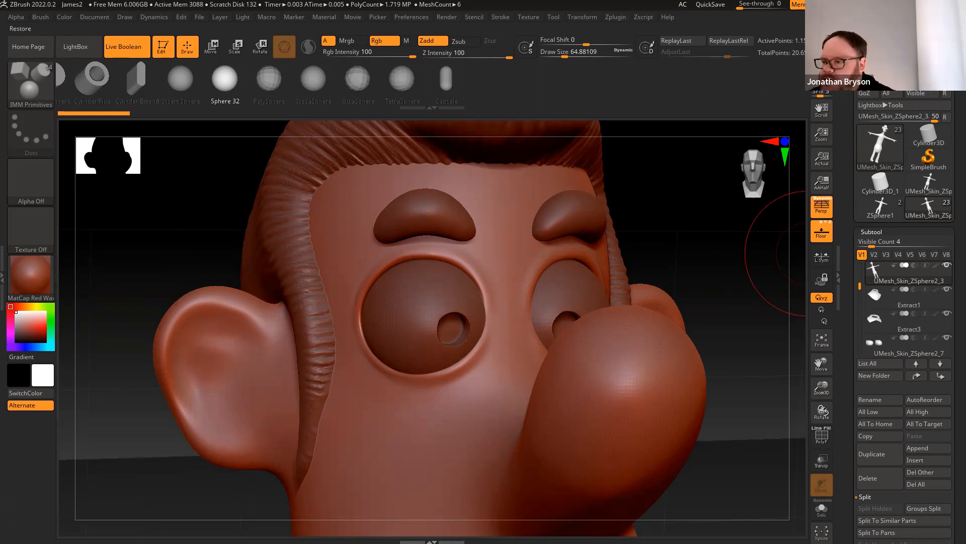
Switch back to File Explorer and check the ScoopacabraRigFinished and Curse of the Demon Blade folders, including DemonbladeFilmProject and Assets, for character files
click(935, 4)
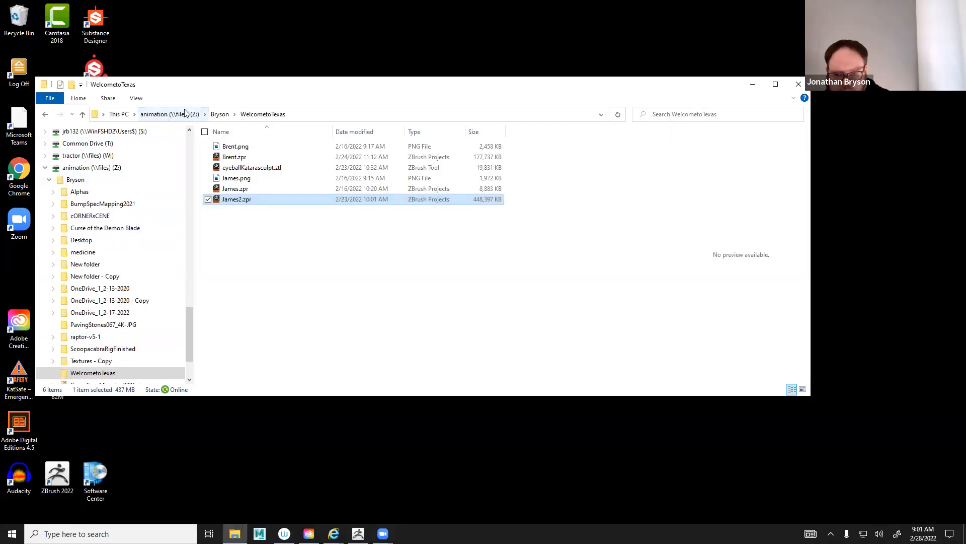
click(220, 114)
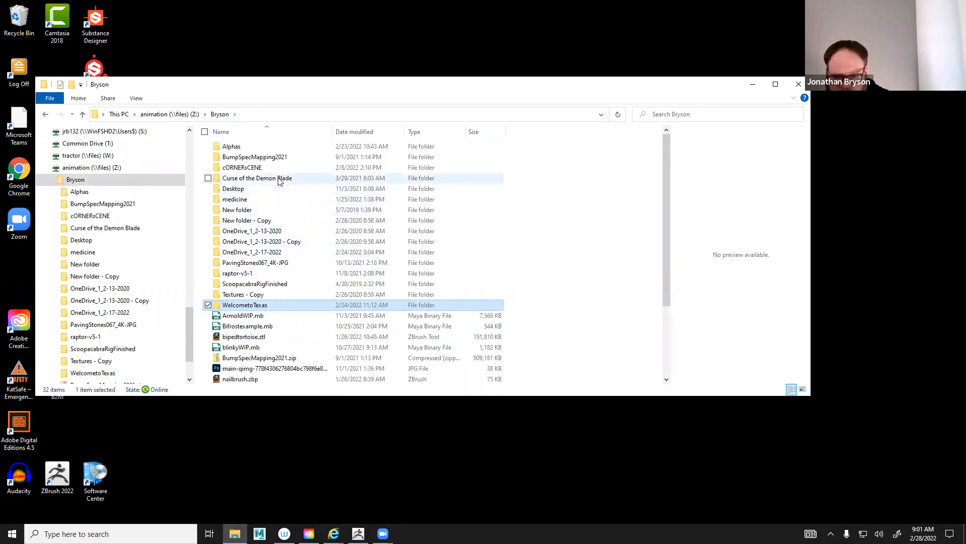
click(272, 285)
double_click(272, 285)
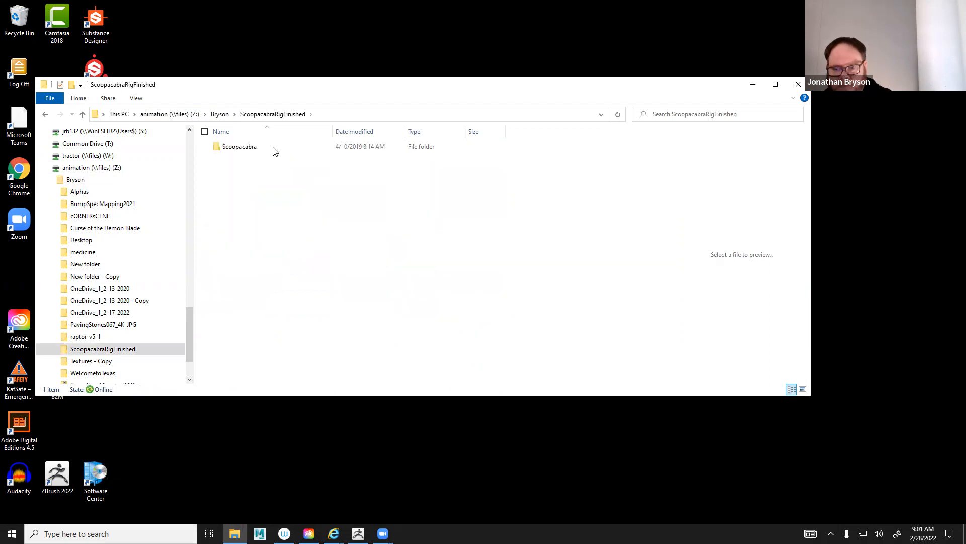
click(220, 114)
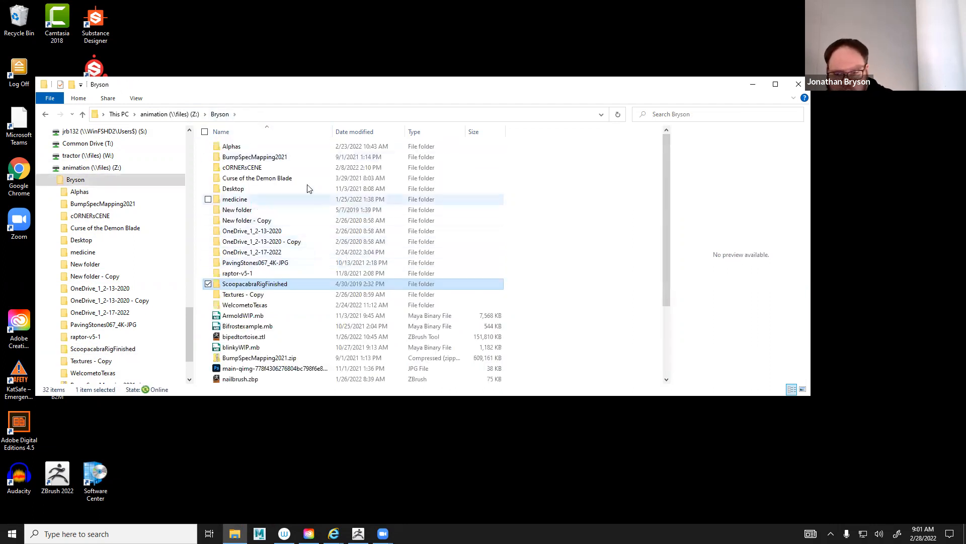
double_click(309, 179)
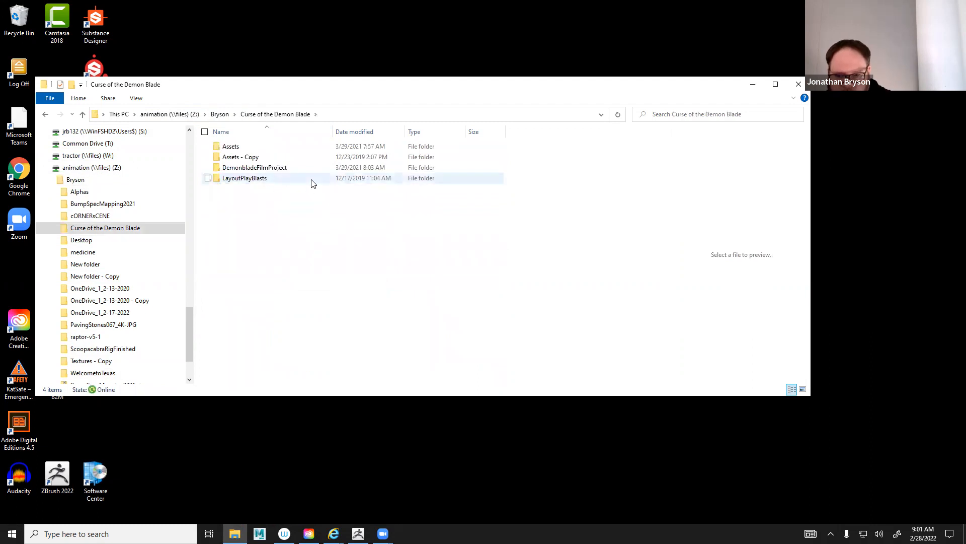
double_click(267, 168)
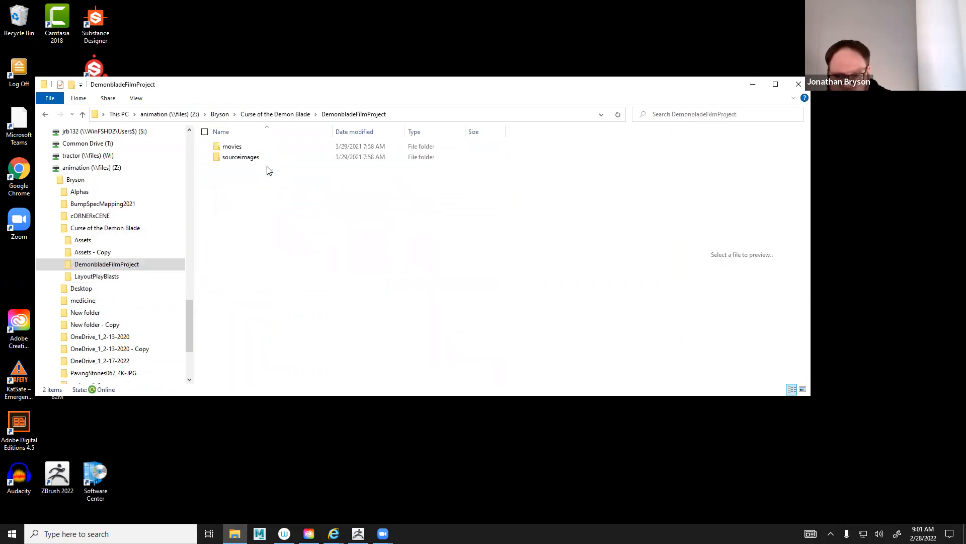
click(288, 113)
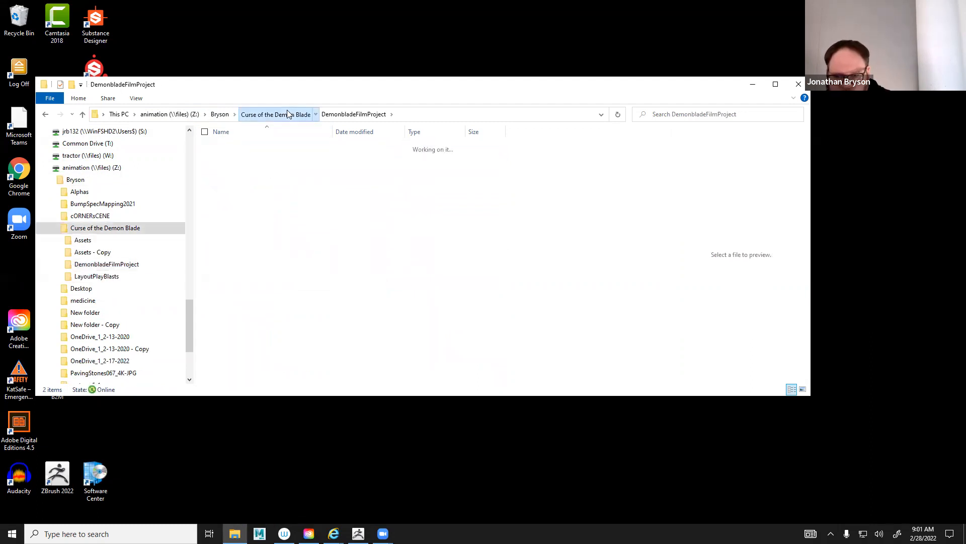
double_click(245, 145)
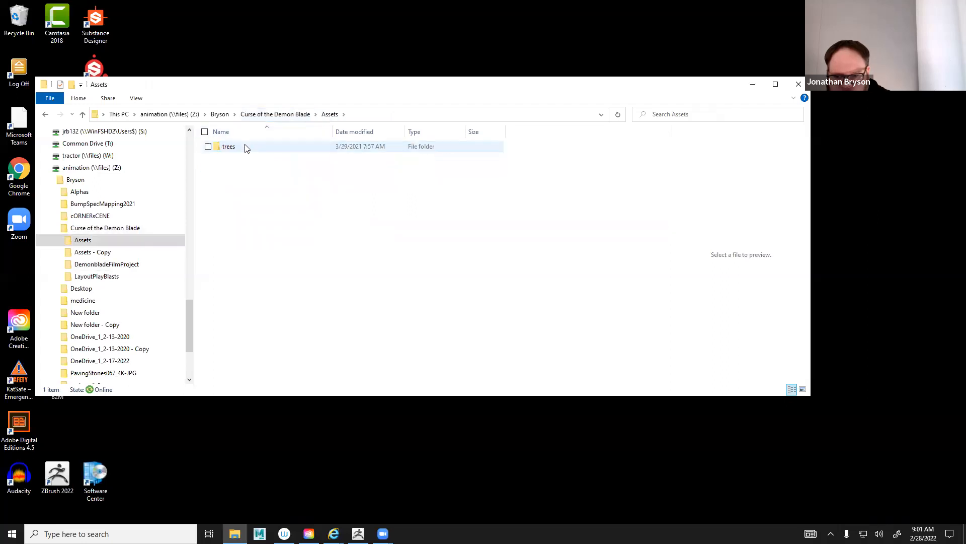
click(280, 114)
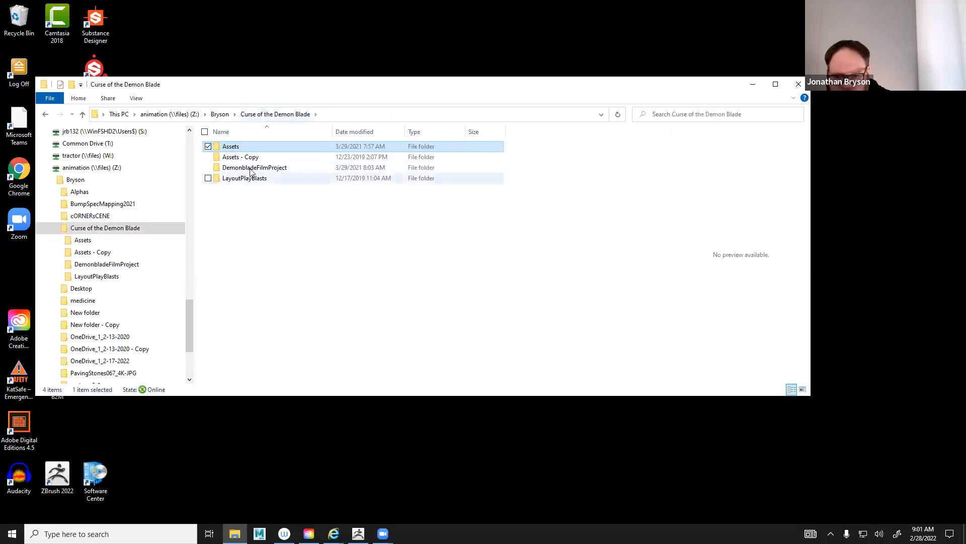
click(220, 114)
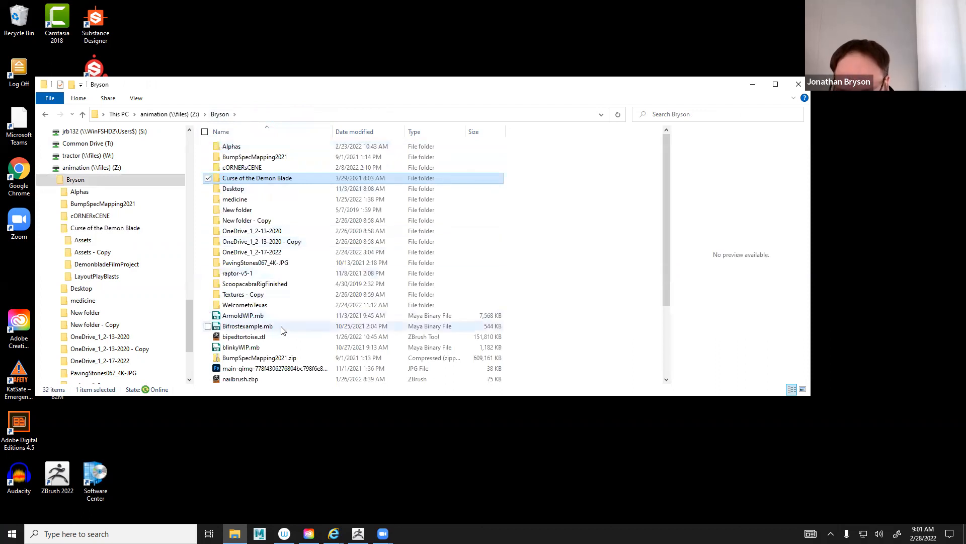
Look through the Maya files in the parent folder and inside both OneDrive_1_2-13-2020 folders for a usable character file
click(232, 317)
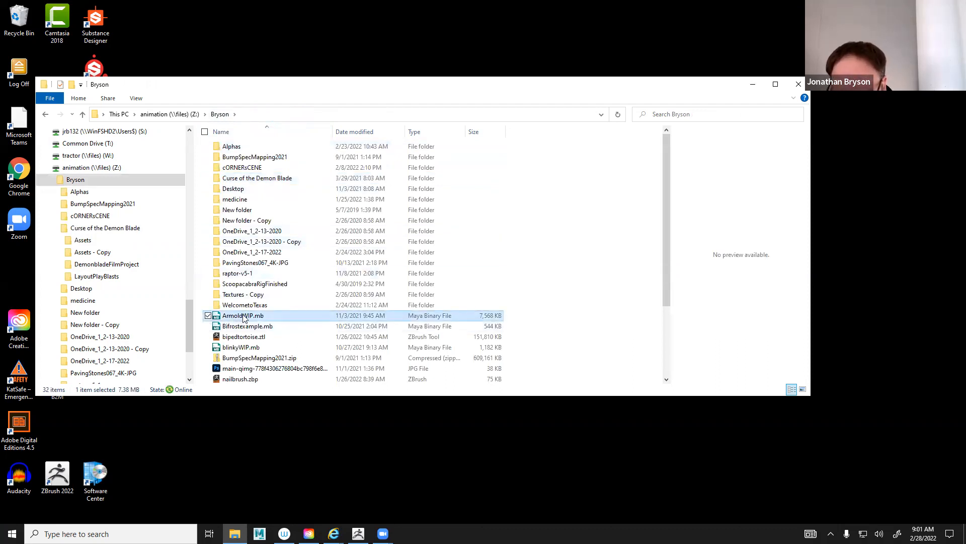
scroll(289, 341, down, 1)
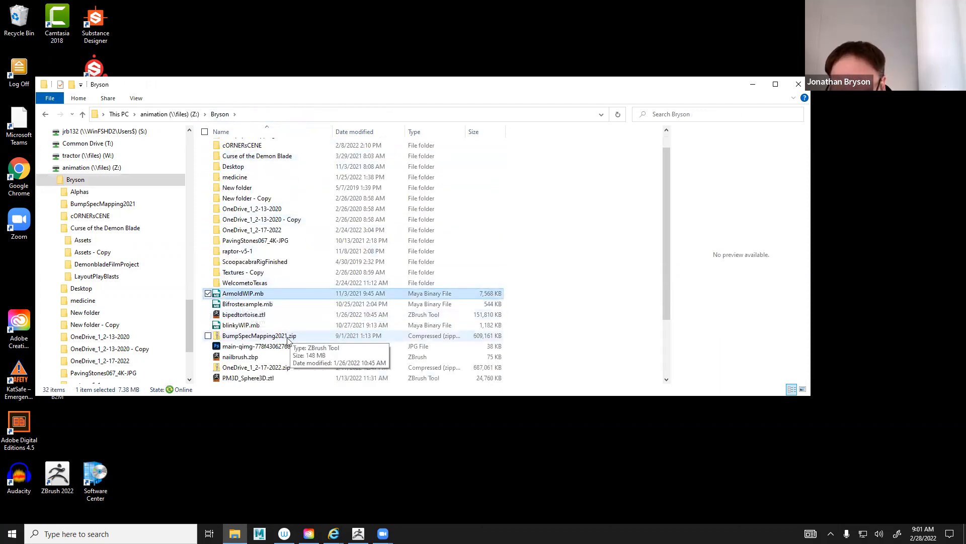
click(233, 325)
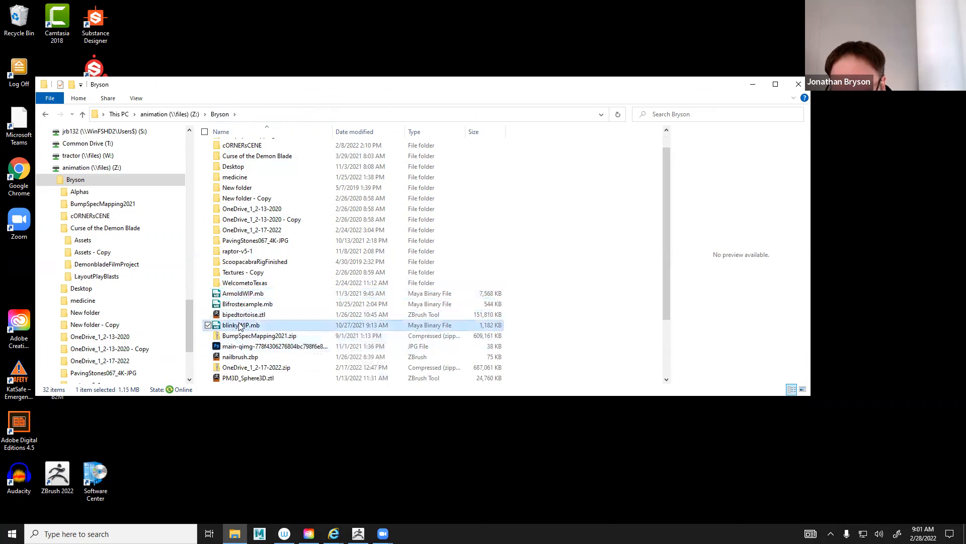
scroll(239, 326, down, 3)
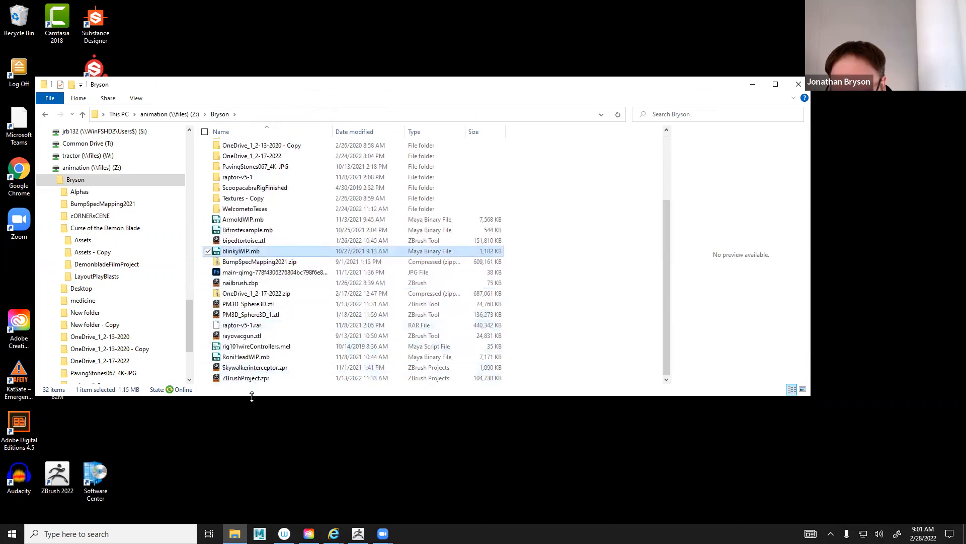
click(248, 358)
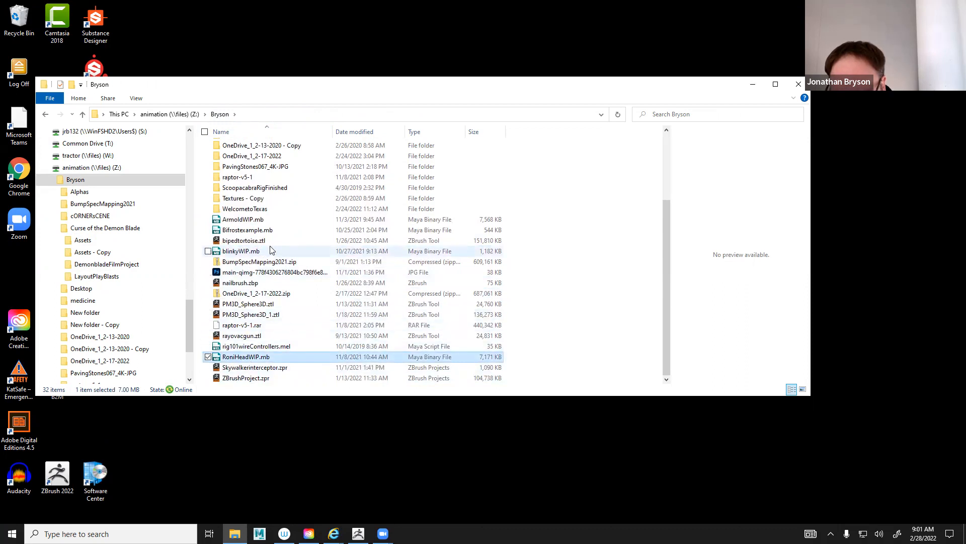
click(245, 178)
scroll(268, 224, up, 3)
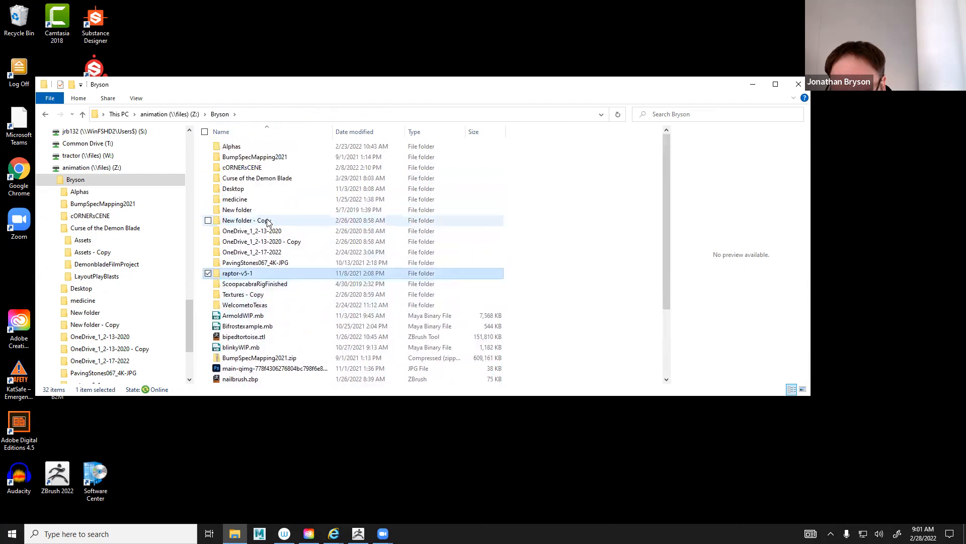
click(242, 231)
double_click(241, 232)
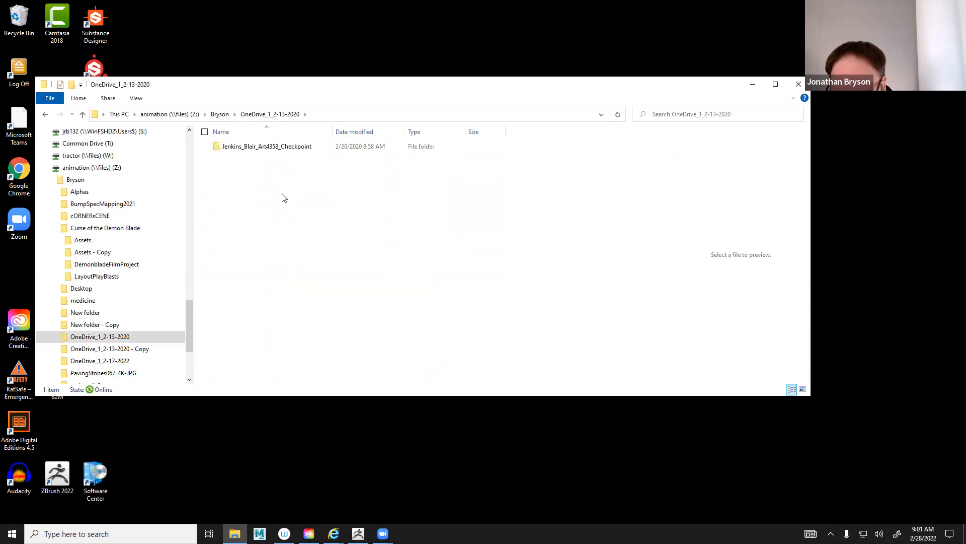
click(219, 115)
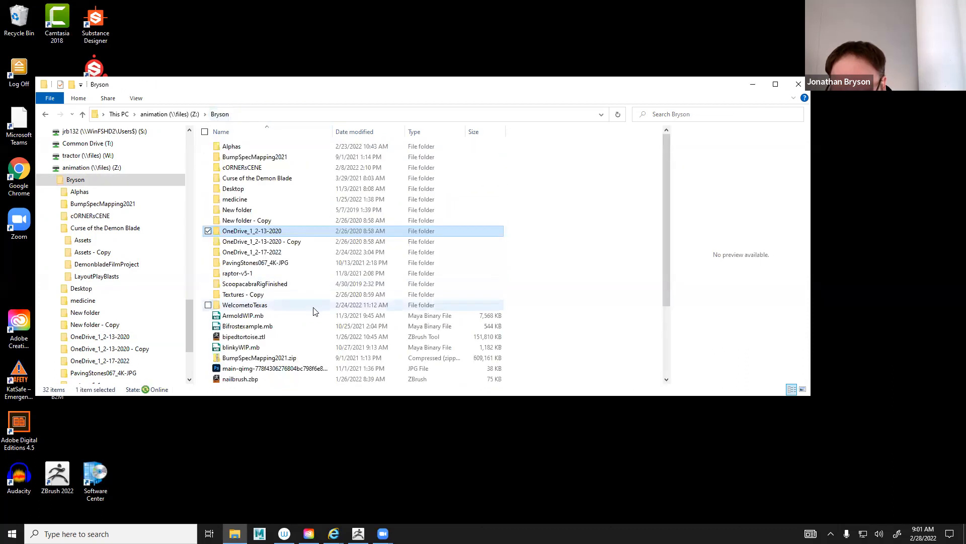
click(286, 251)
double_click(286, 243)
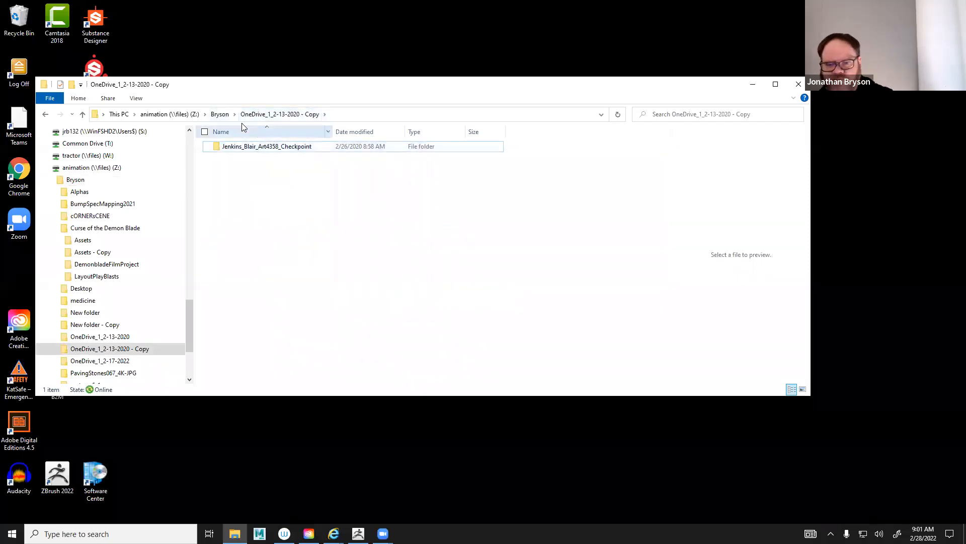
click(222, 114)
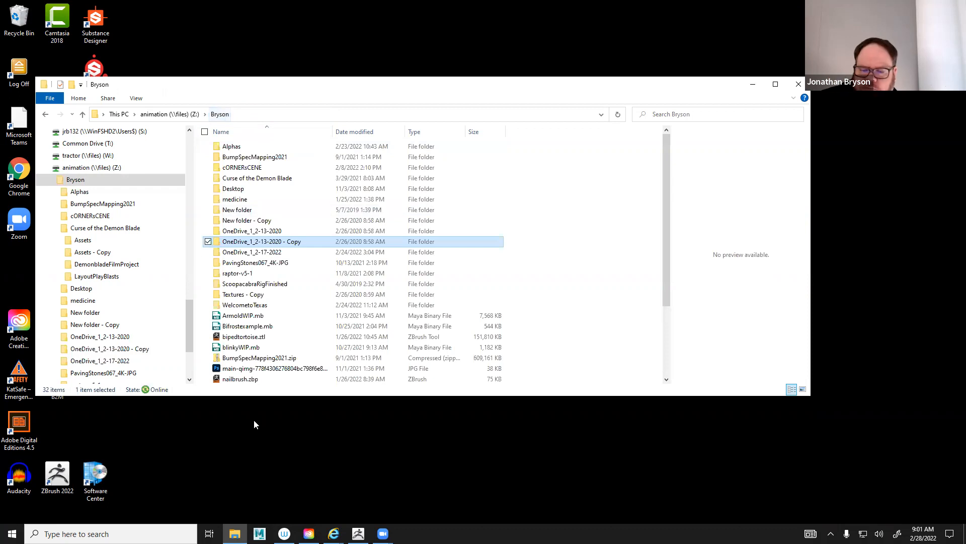
Open ScoopacabraRig.mb in Maya from the scenes folder inside ScoopacabraRigFinished\Scoopacabra
double_click(282, 284)
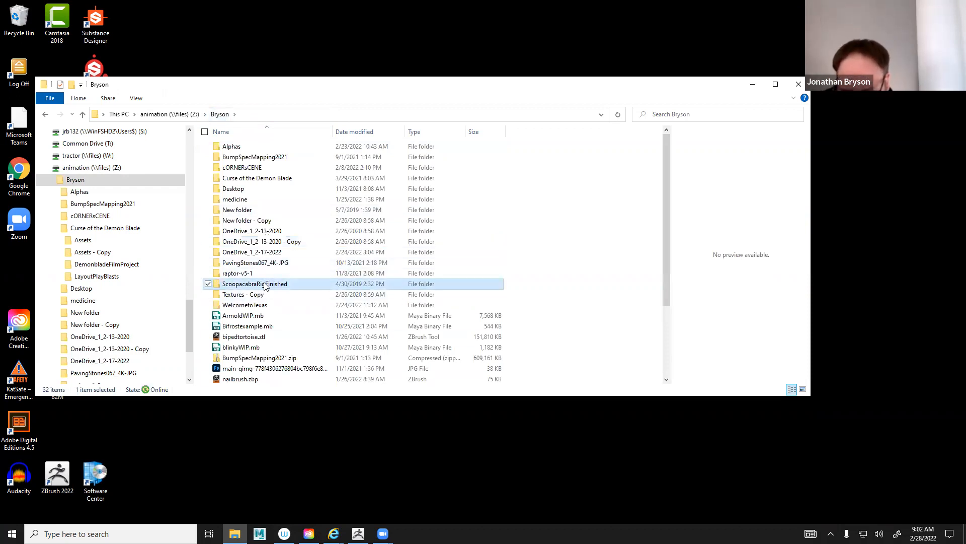
double_click(247, 147)
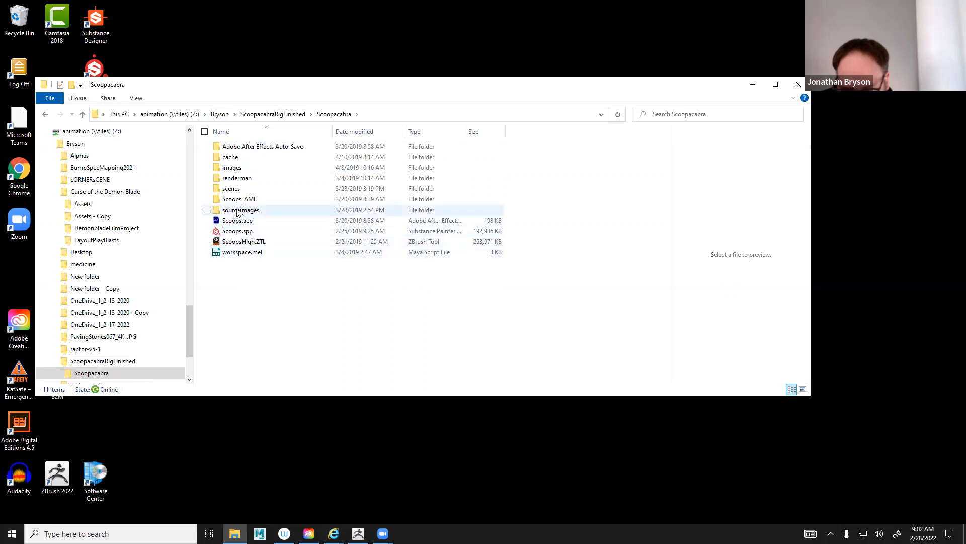
double_click(237, 190)
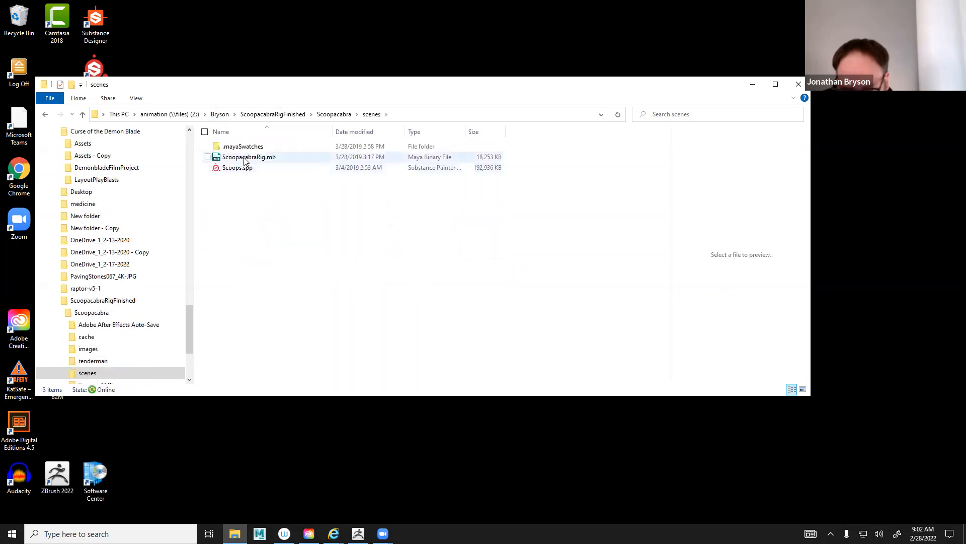
click(245, 158)
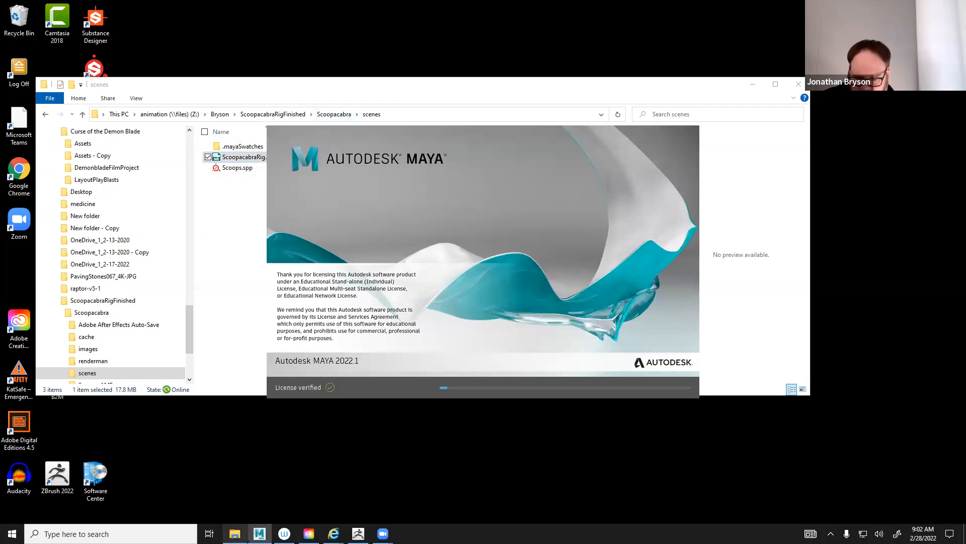
Search Windows for onedrive and launch the OneDrive app
mouse_move(234, 534)
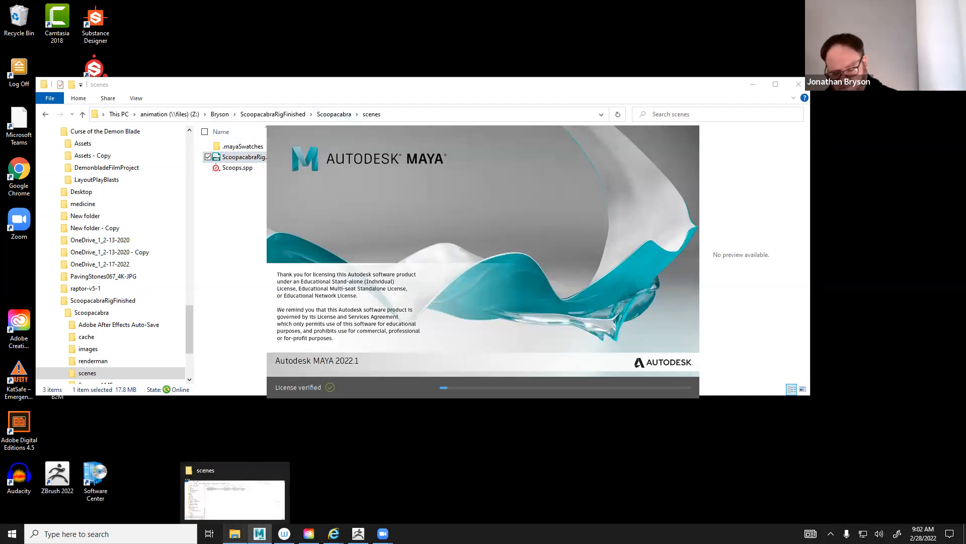
key(super)
key(super)
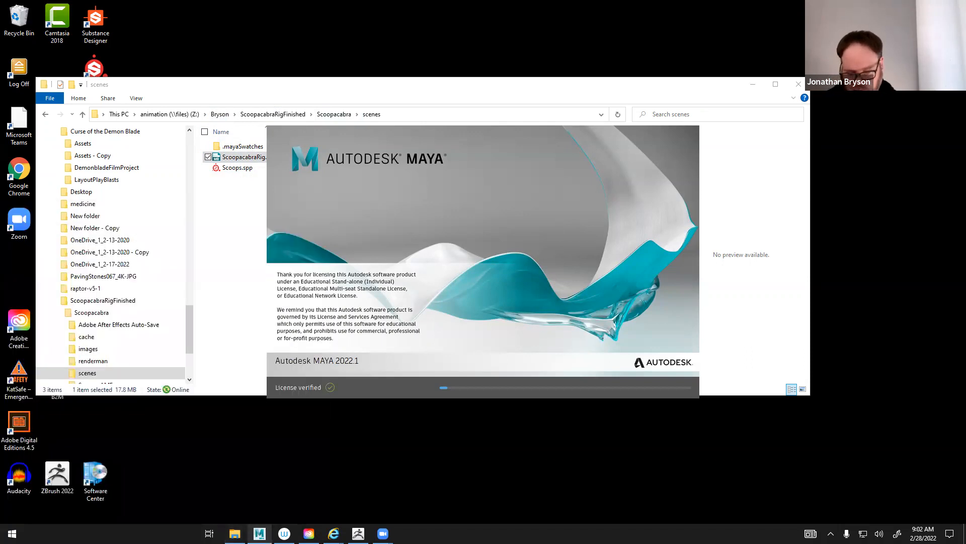
key(super)
text(onedrive)
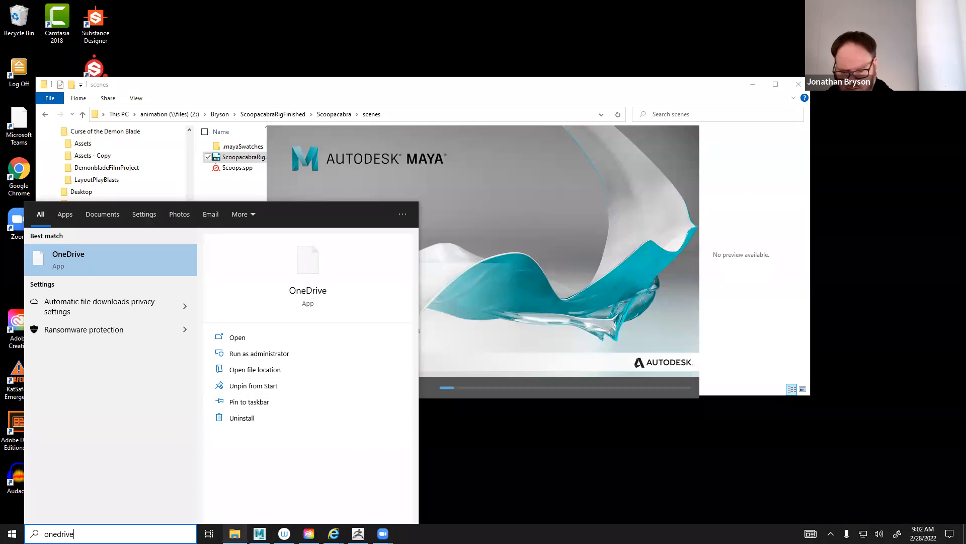
key(Return)
key(super)
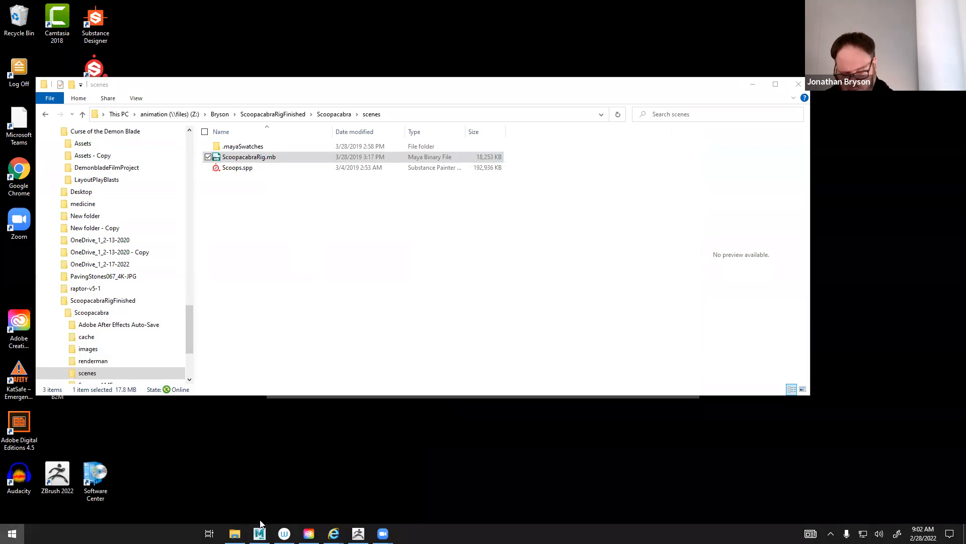
Launch Chrome, search Google for onedrive and go through Microsoft's OneDrive page to the signed-in account's files
text(chro)
key(Return)
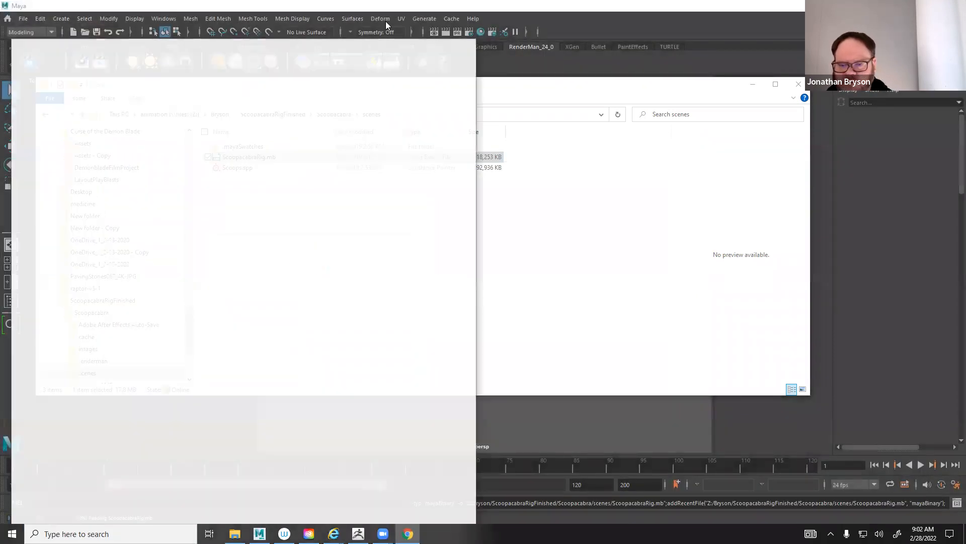
text(onedrive)
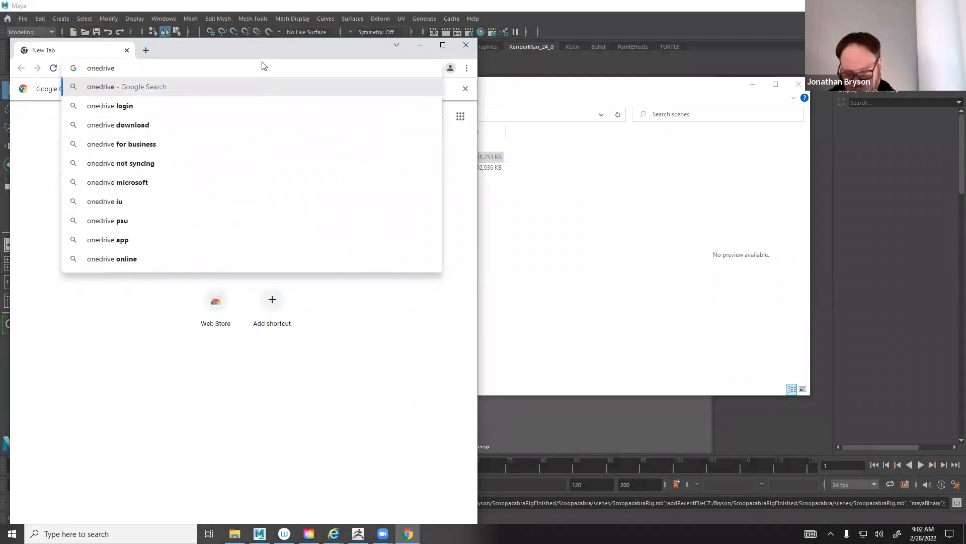
key(Return)
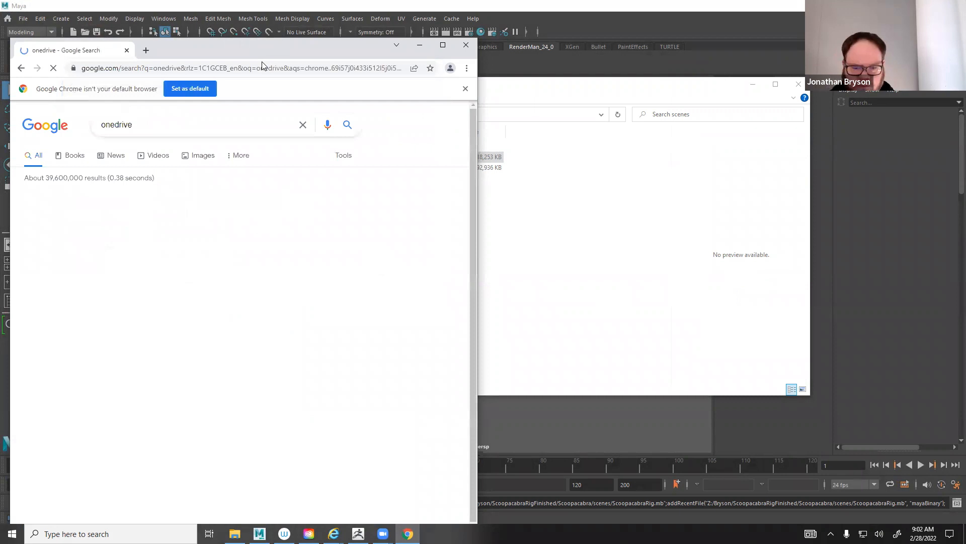
click(108, 214)
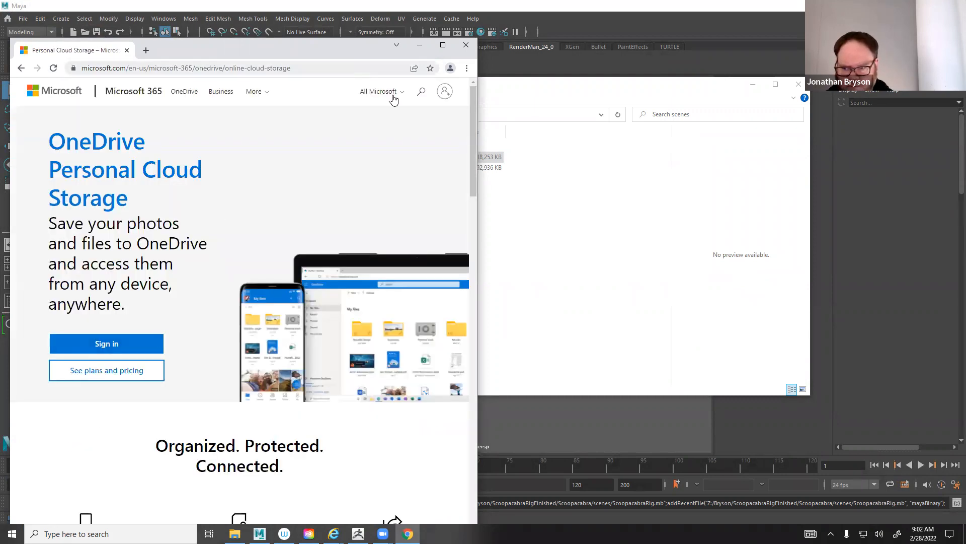
click(445, 91)
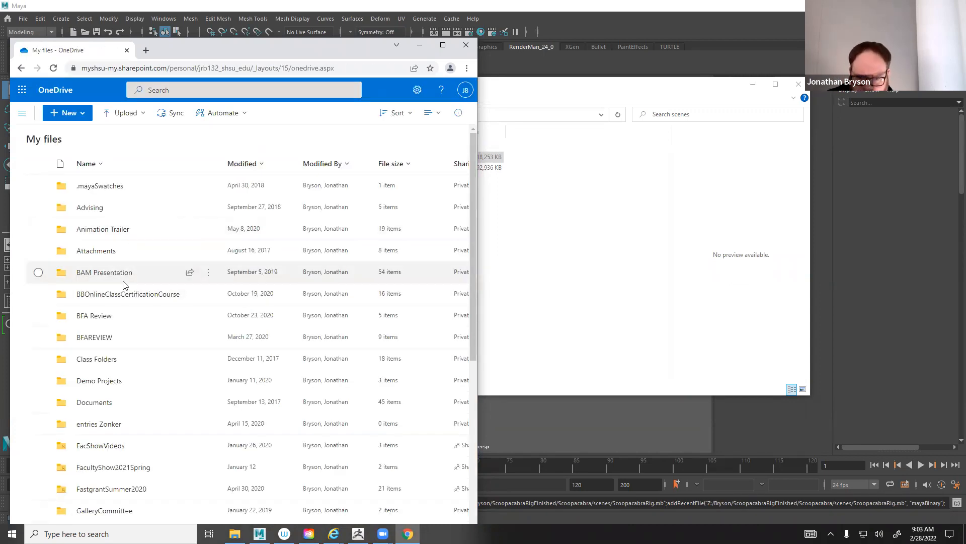
Look through the OneDrive My files list and check the PanSolo folder for character files
scroll(123, 297, down, 5)
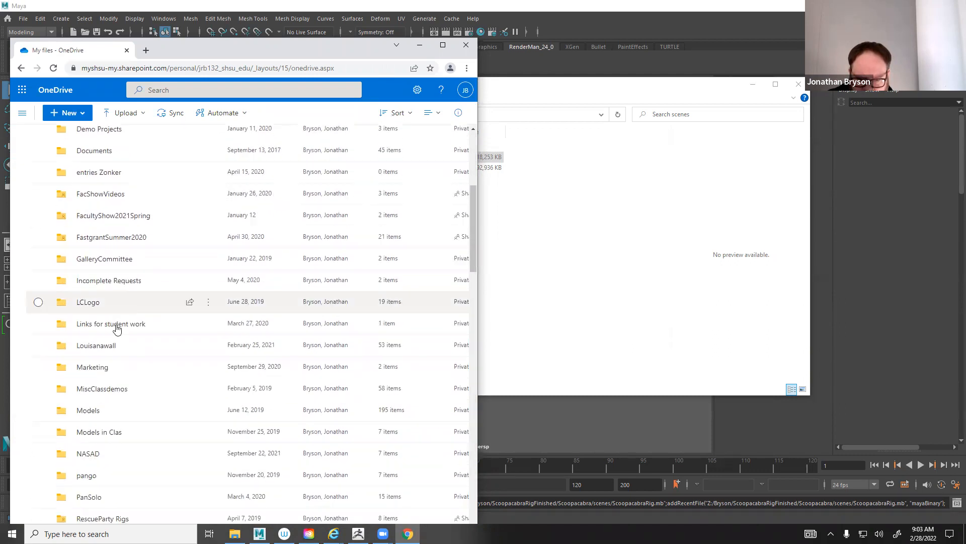
scroll(122, 331, down, 3)
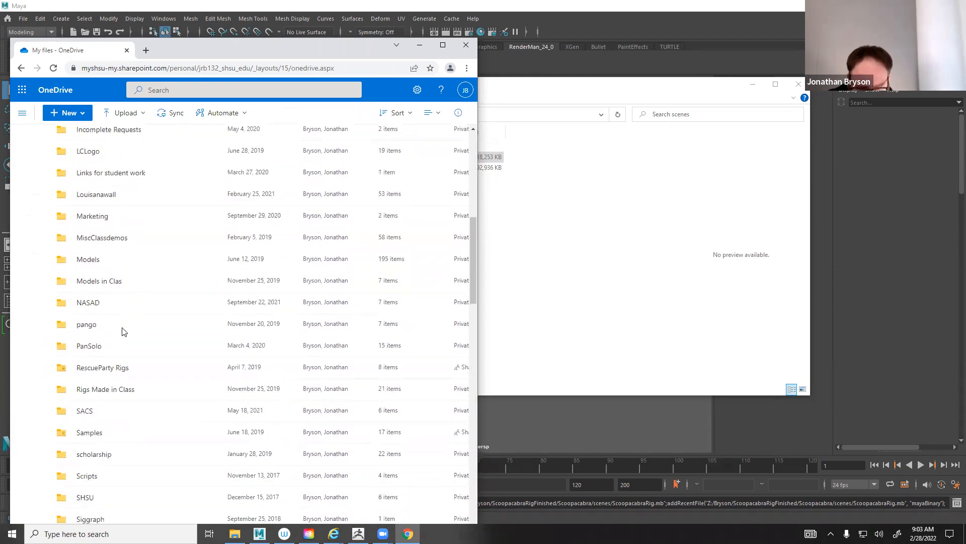
click(89, 348)
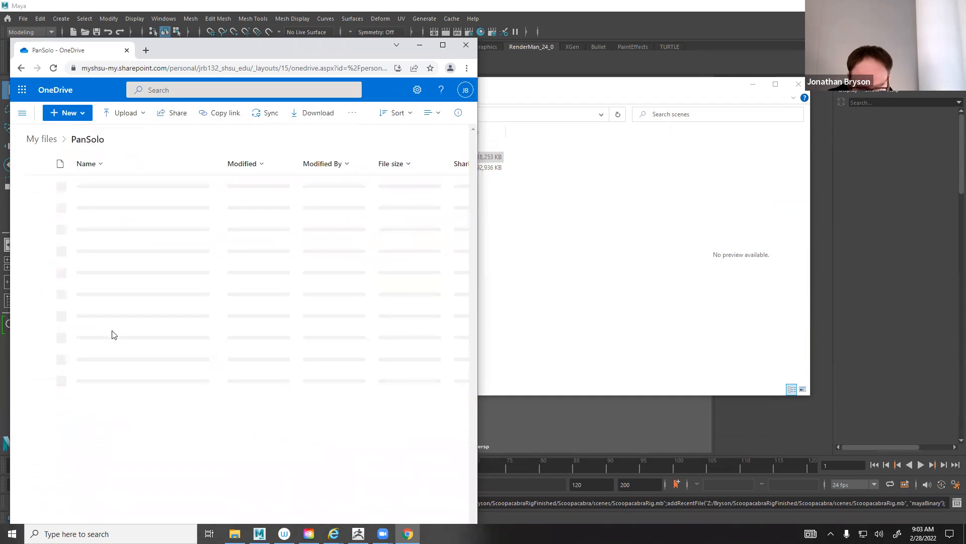
click(20, 68)
Download LizardManRigFinished.mb from the Models in Clas folder on OneDrive
scroll(139, 469, down, 3)
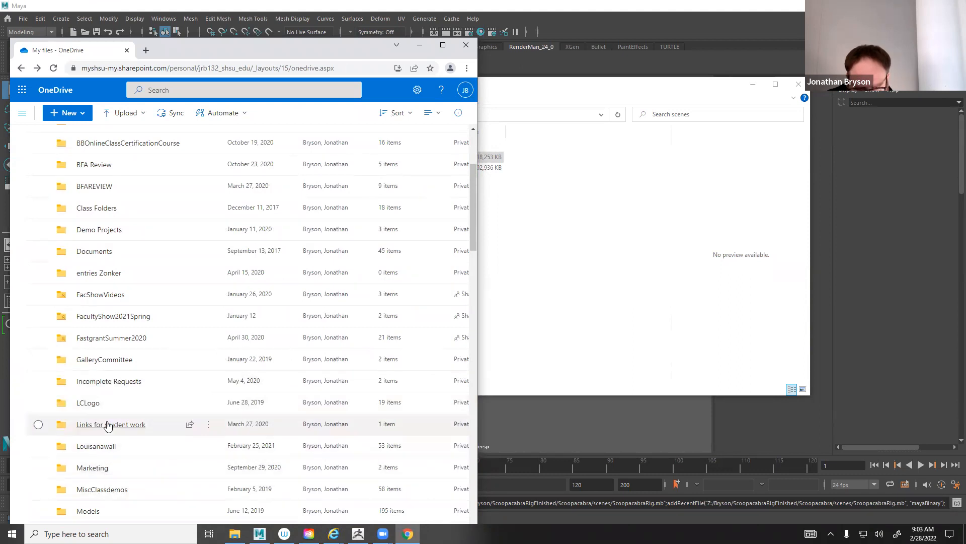
scroll(112, 430, down, 2)
scroll(114, 433, down, 3)
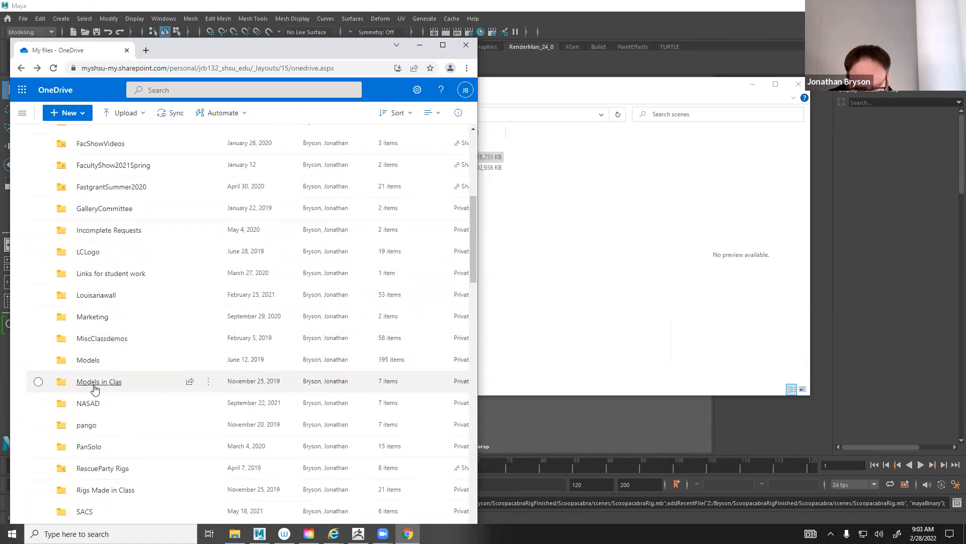
click(94, 383)
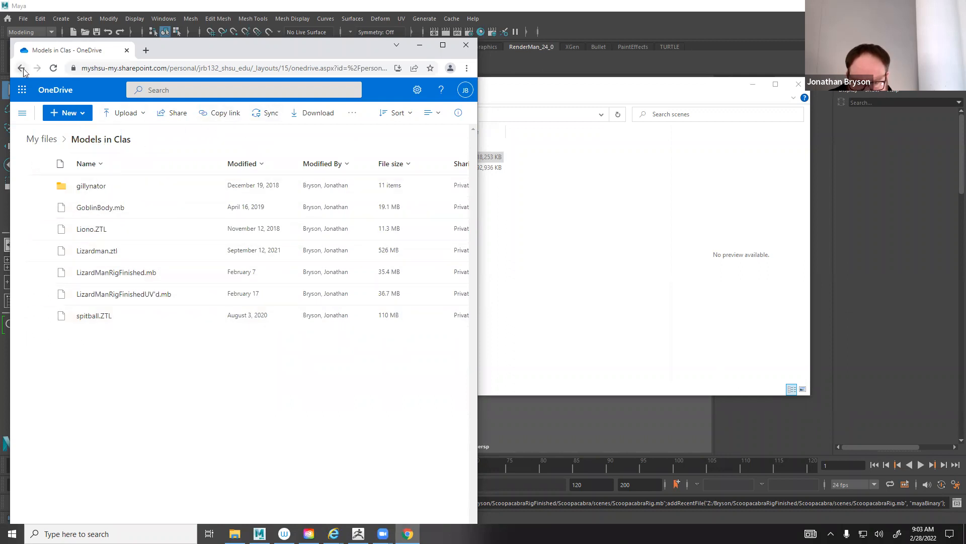
mouse_move(100, 276)
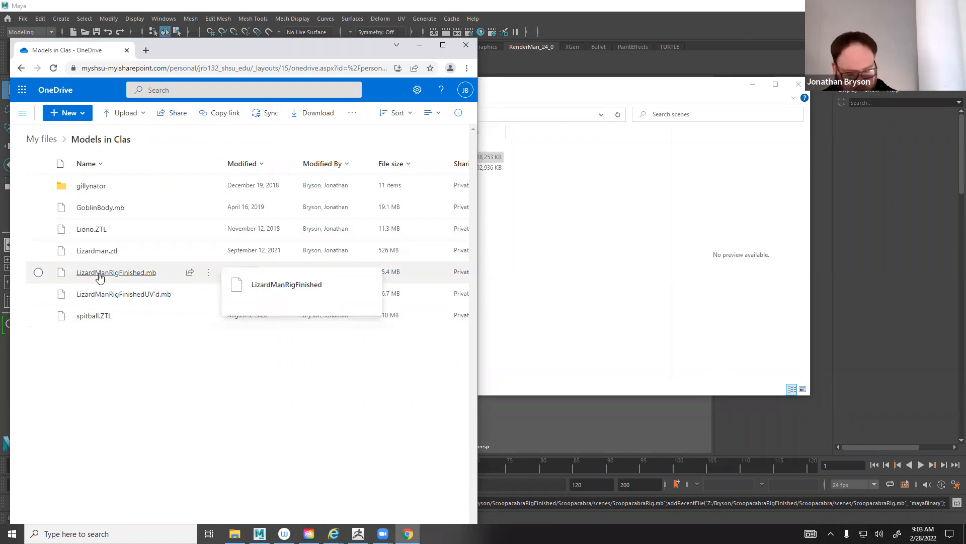
click(38, 272)
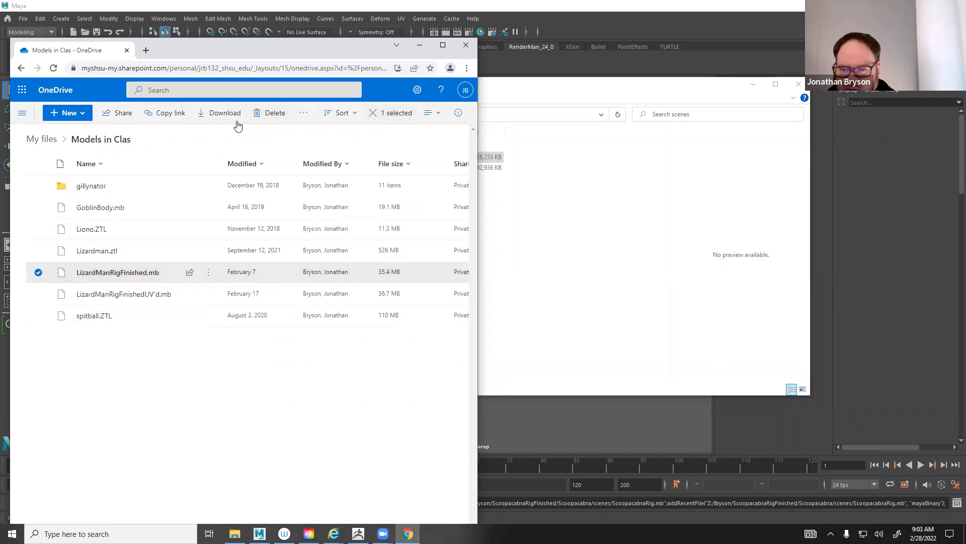
click(224, 112)
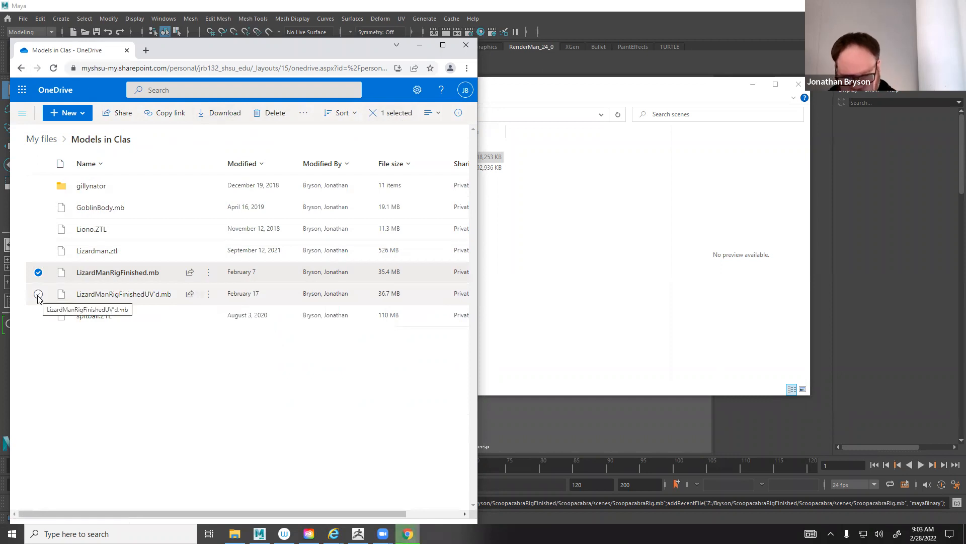
Look through the OneDrive Models folder and the My files list for further character models
click(20, 70)
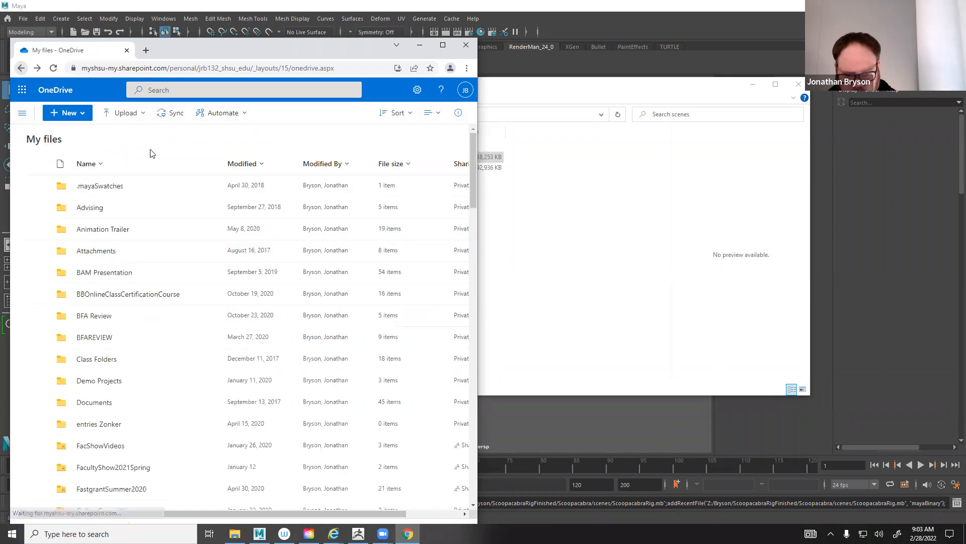
scroll(228, 443, down, 3)
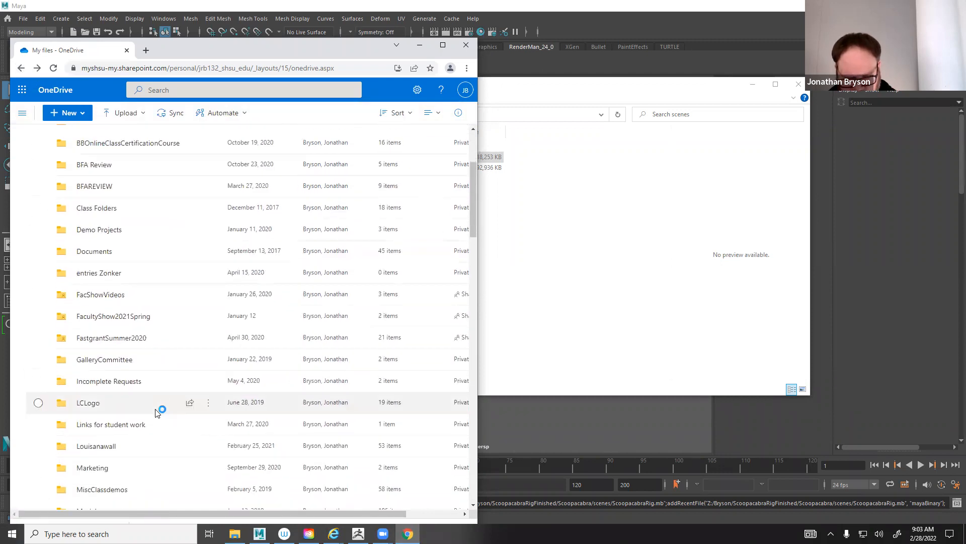
scroll(112, 463, down, 3)
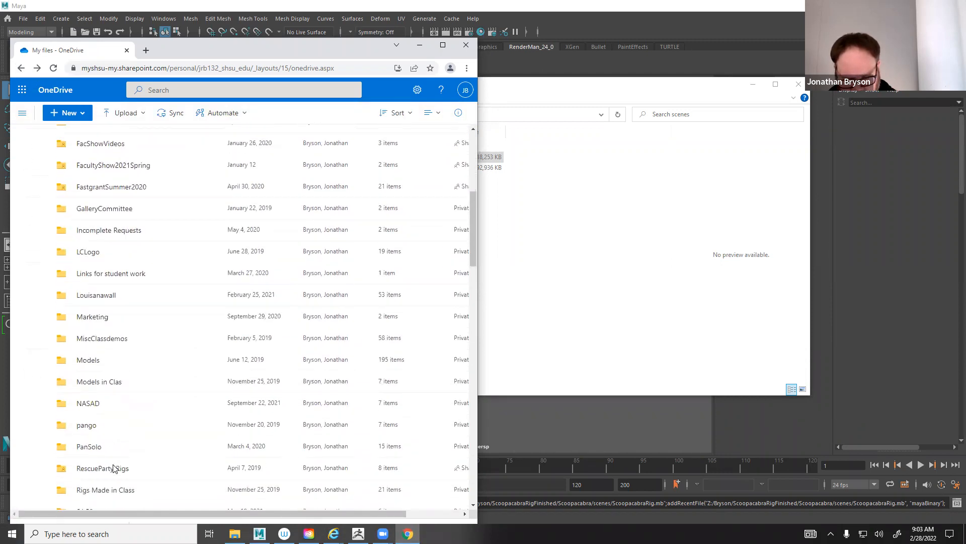
click(91, 358)
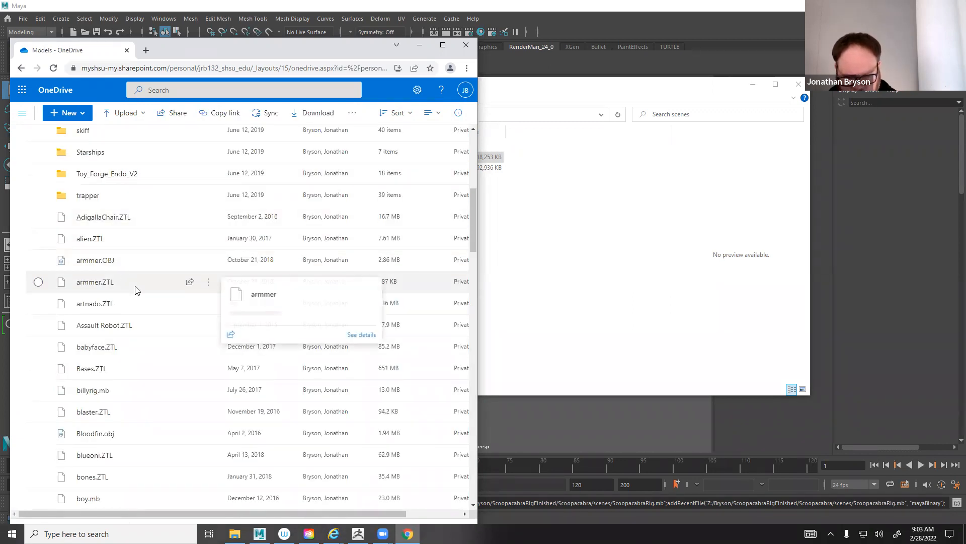
scroll(136, 289, down, 2)
scroll(135, 290, down, 2)
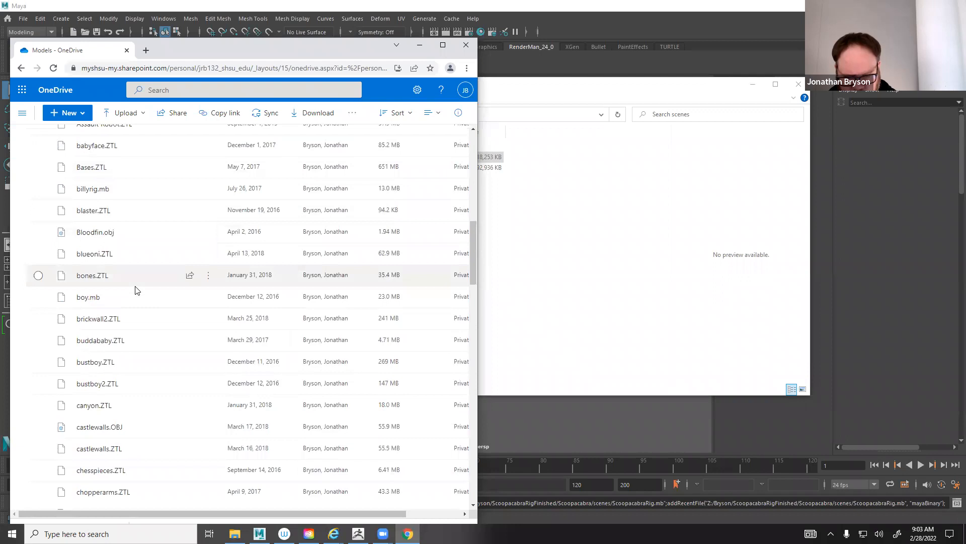
scroll(134, 290, down, 1)
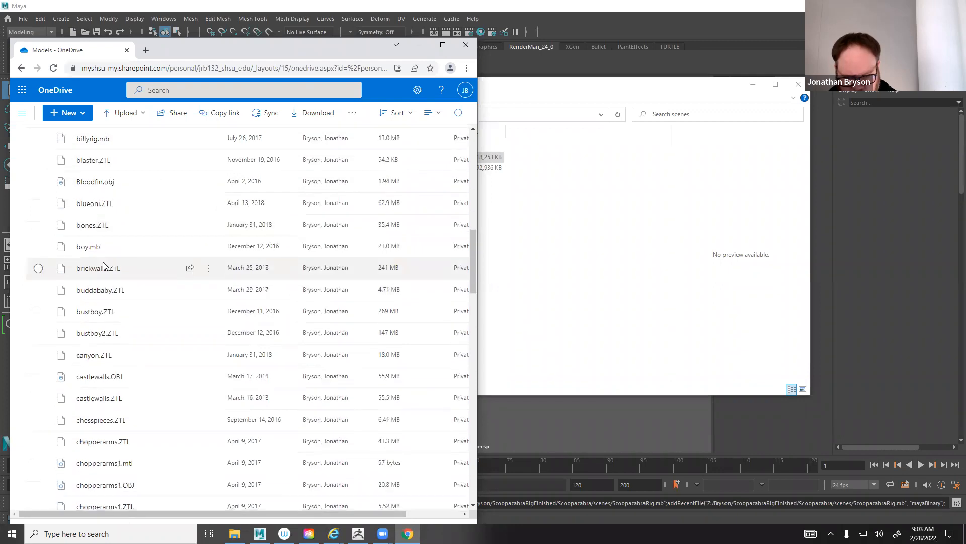
scroll(111, 281, down, 2)
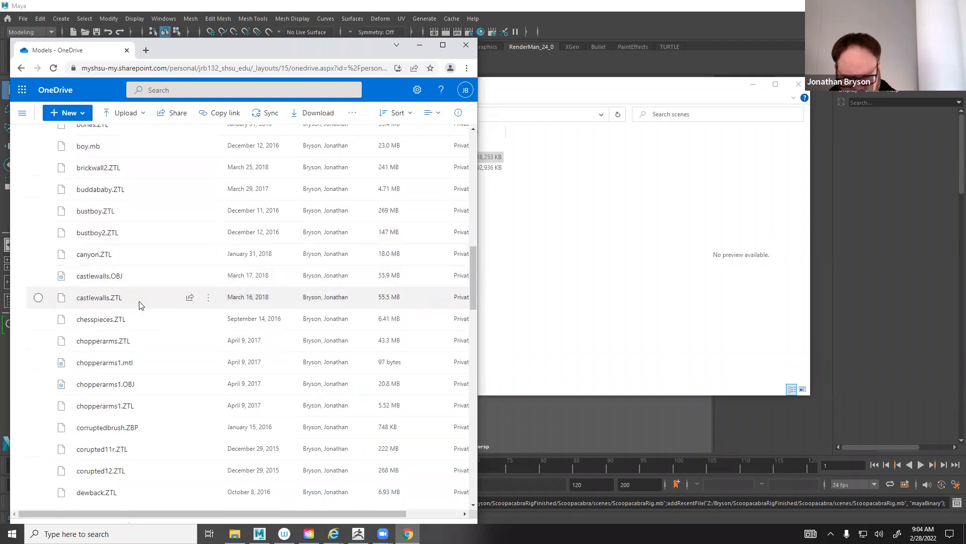
scroll(135, 306, down, 2)
scroll(136, 305, down, 1)
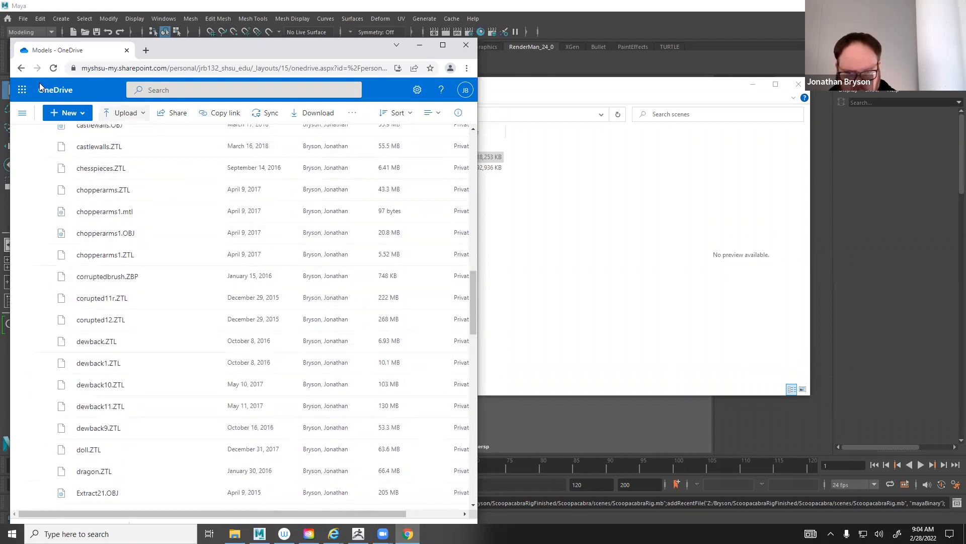
click(21, 69)
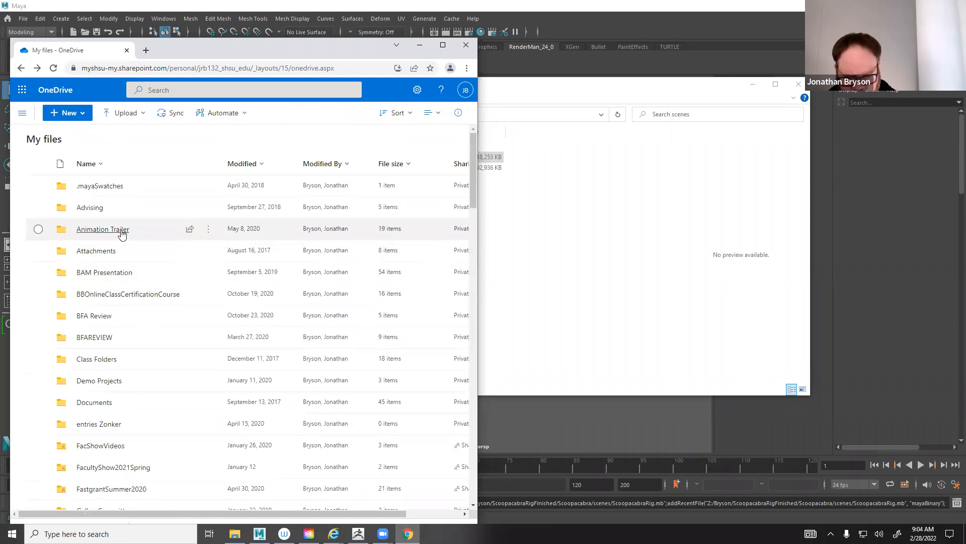
scroll(145, 330, down, 1)
scroll(145, 329, down, 2)
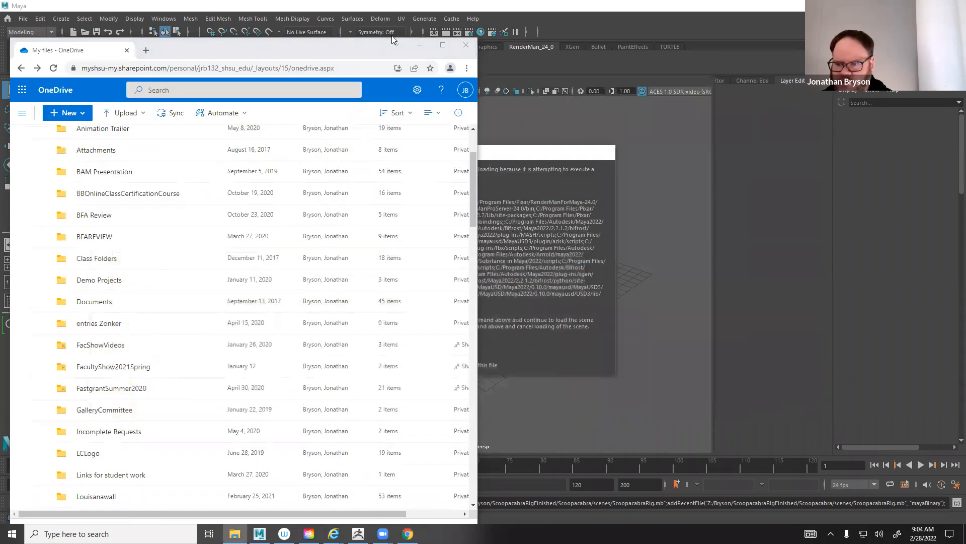
Return to Maya and allow the flagged MEL command so that ScoopacabraRig.mb continues loading
click(420, 45)
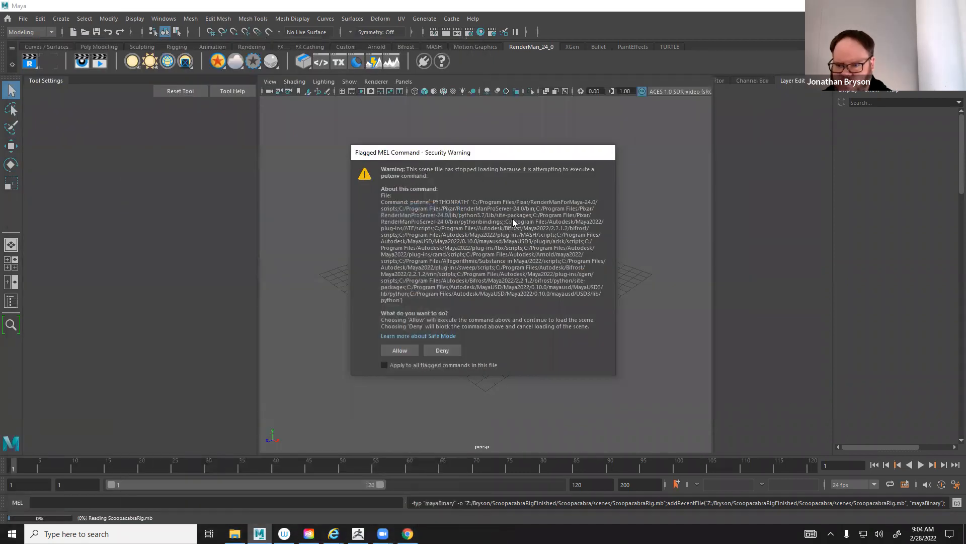
click(402, 354)
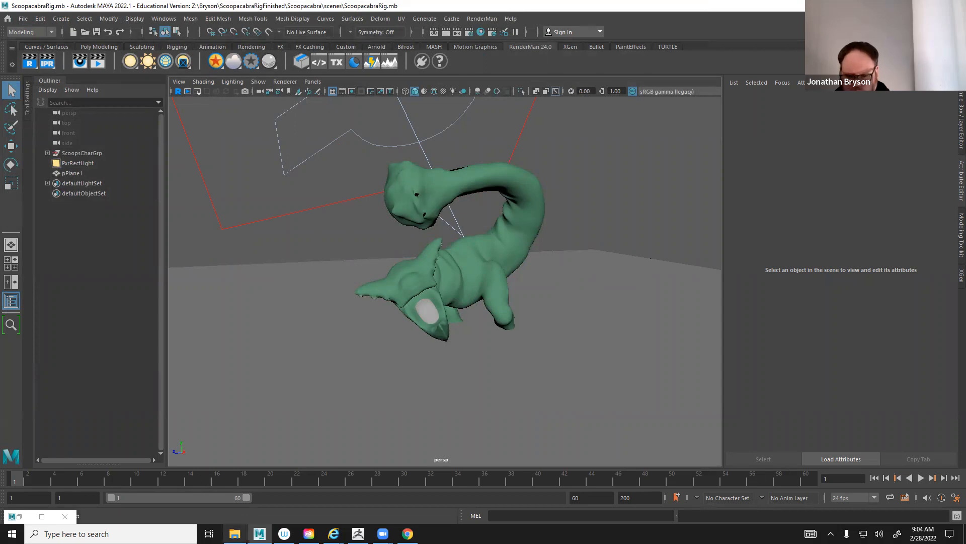
Open the downloaded LizardManRigFinished.mb from the Downloads folder in File Explorer and return to the Scoopacabra scene in Maya
mouse_move(235, 532)
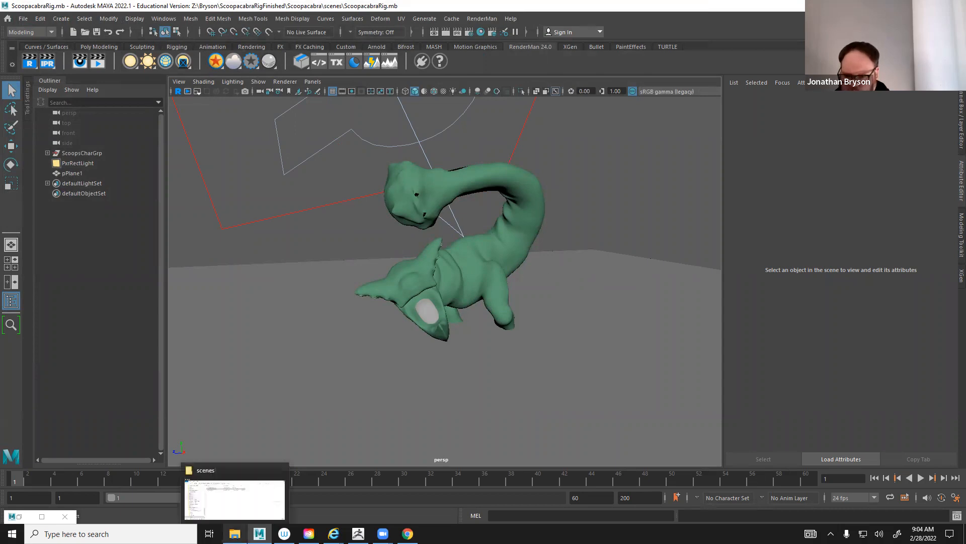
click(228, 500)
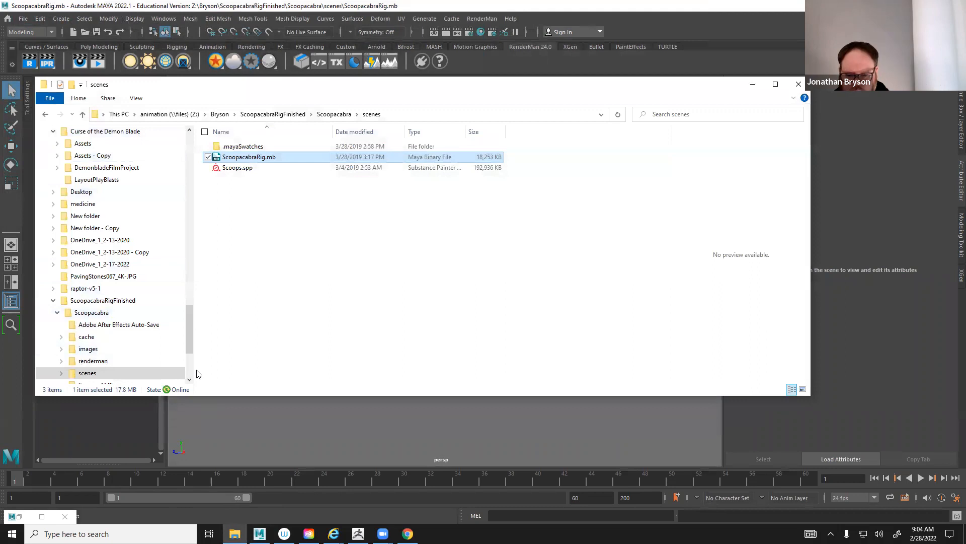
drag(189, 336, 122, 161)
scroll(190, 173, up, 15)
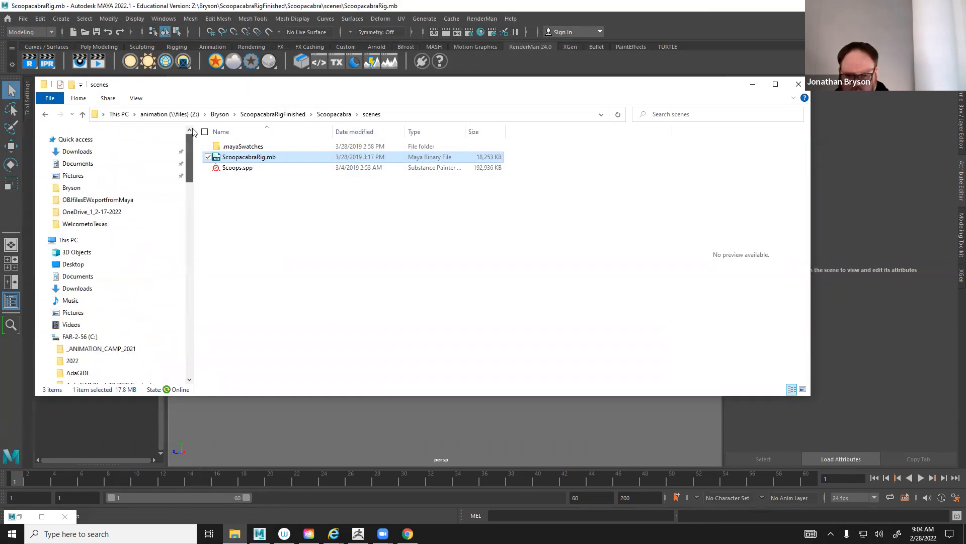
click(77, 151)
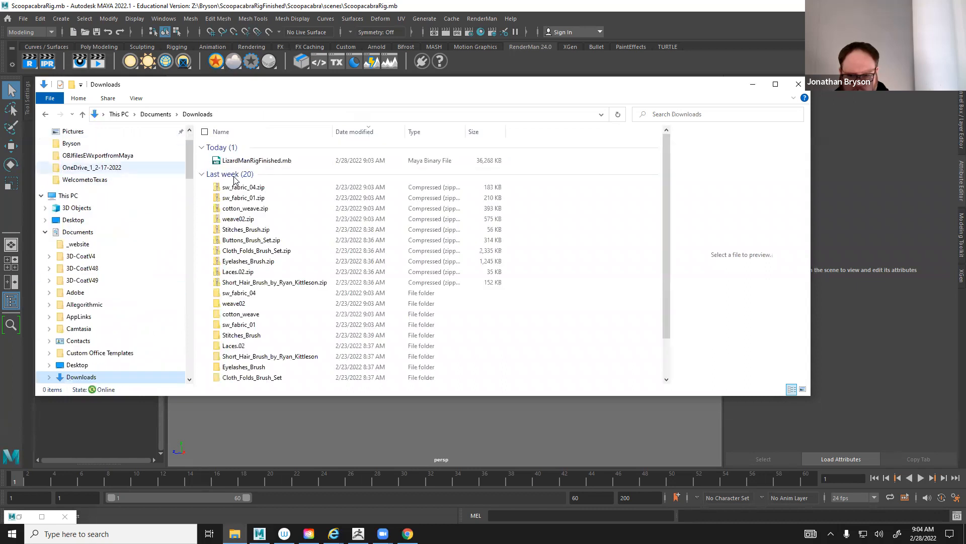
click(246, 160)
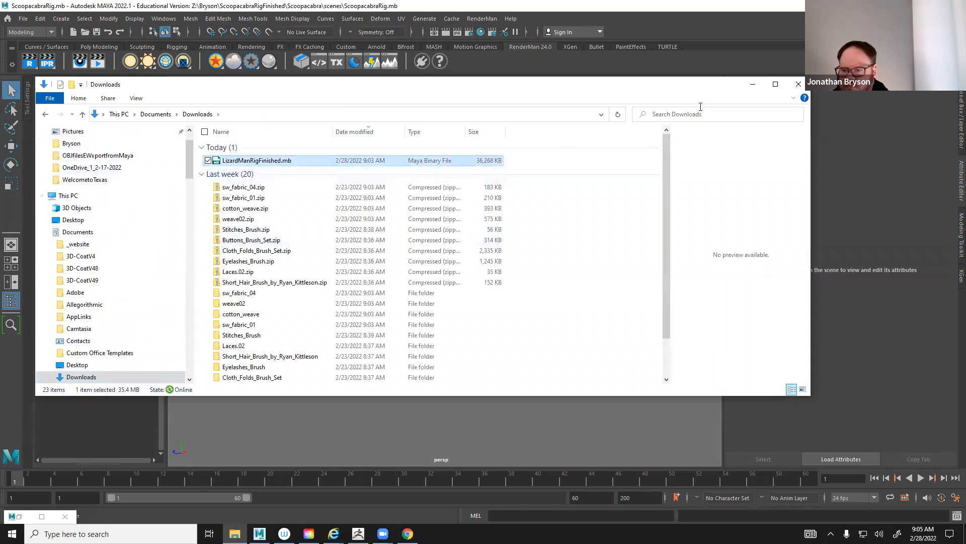
click(753, 84)
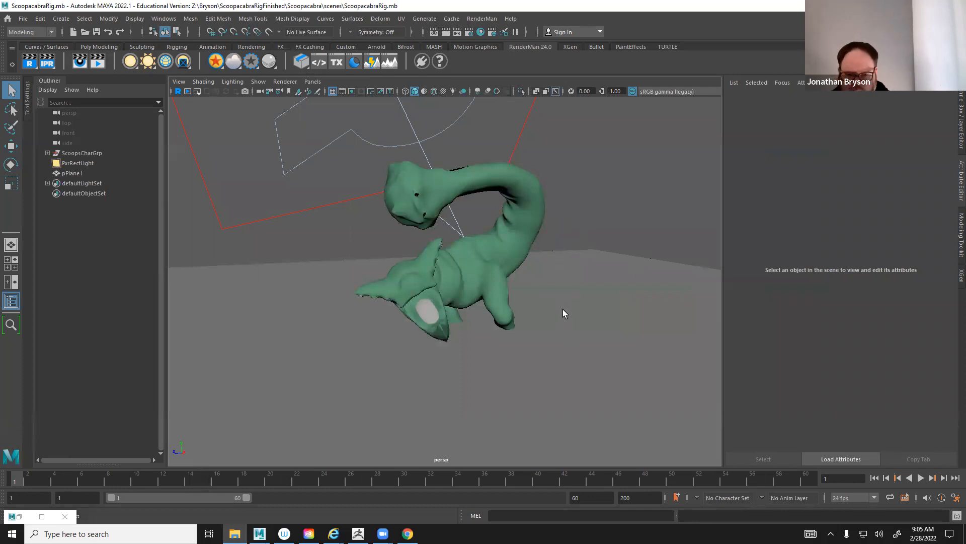
Hide the ground plane pPlane1 in the Scoopacabra scene
click(72, 173)
mouse_move(284, 533)
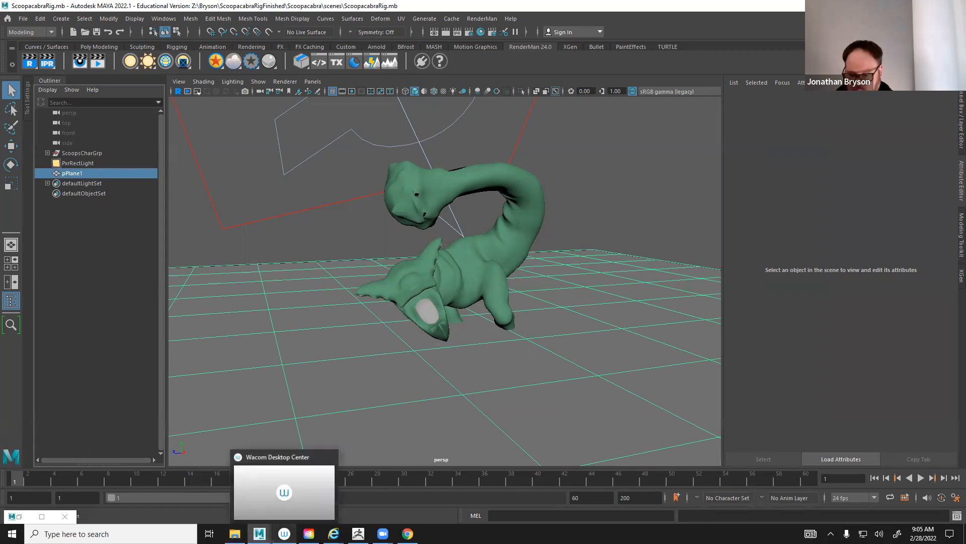
key(ctrl+h)
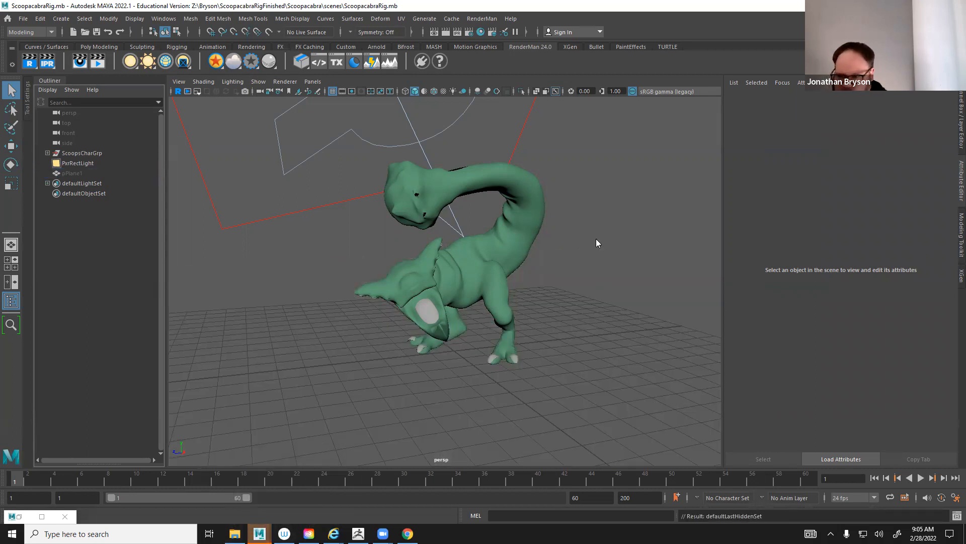
Show all object types and the ControllersLayer in the viewport, and dismiss the it.exe error dialog
click(258, 82)
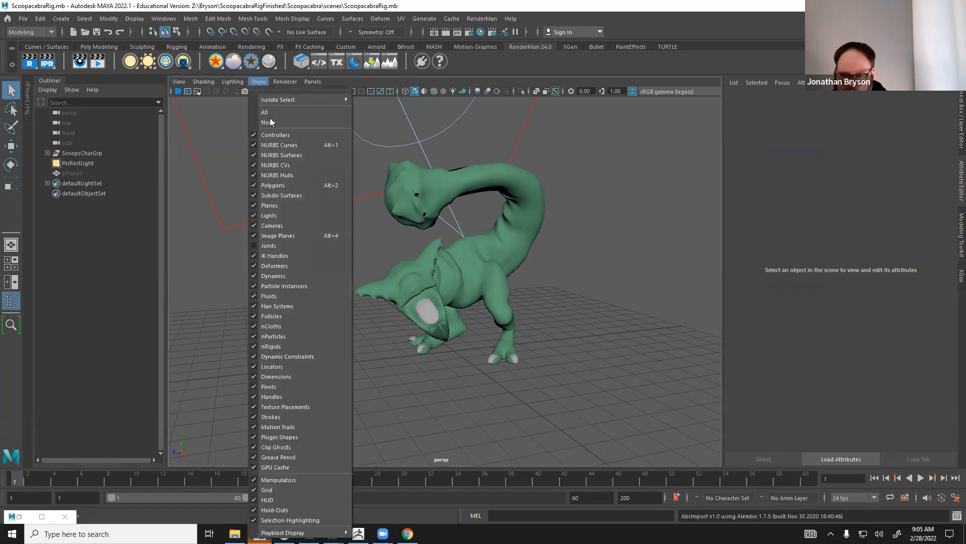
click(265, 113)
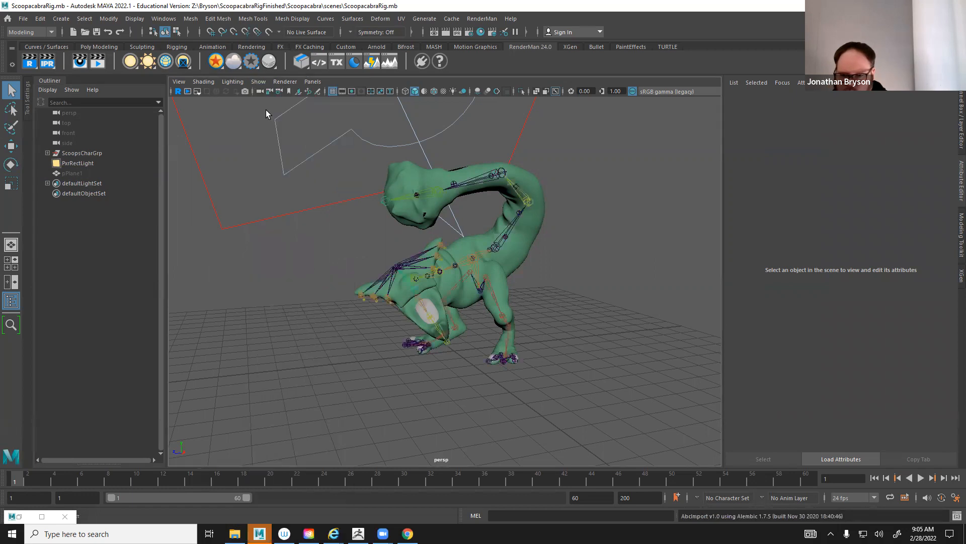
click(956, 110)
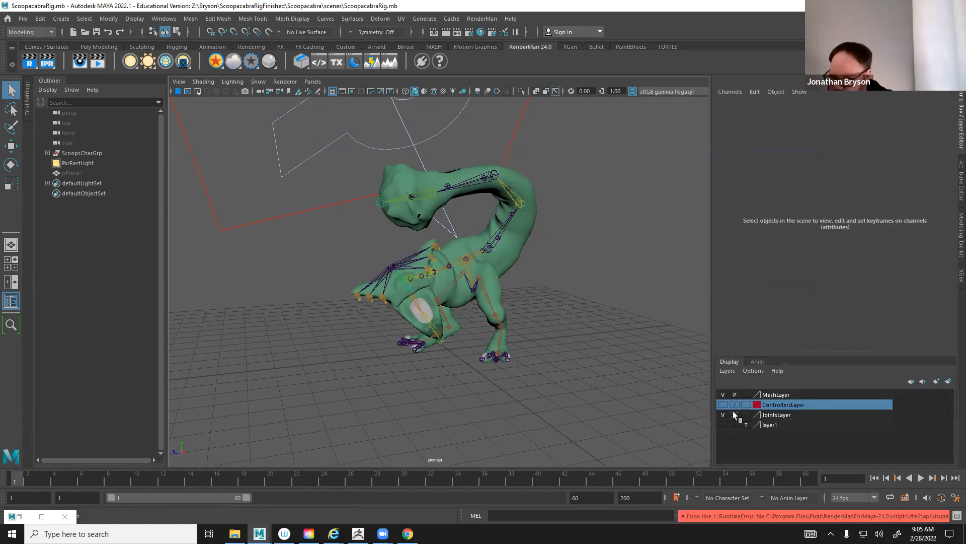
click(724, 404)
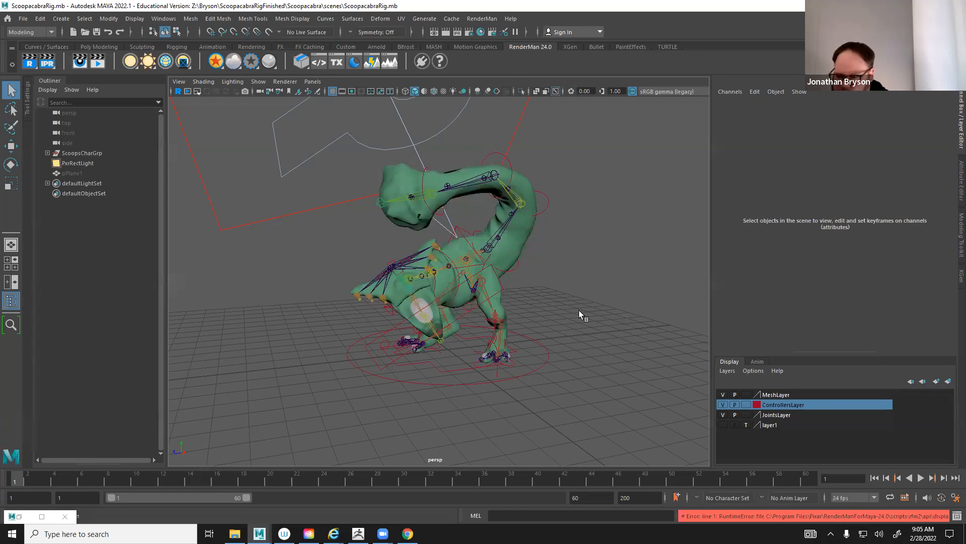
alt+drag(584, 295, 539, 295)
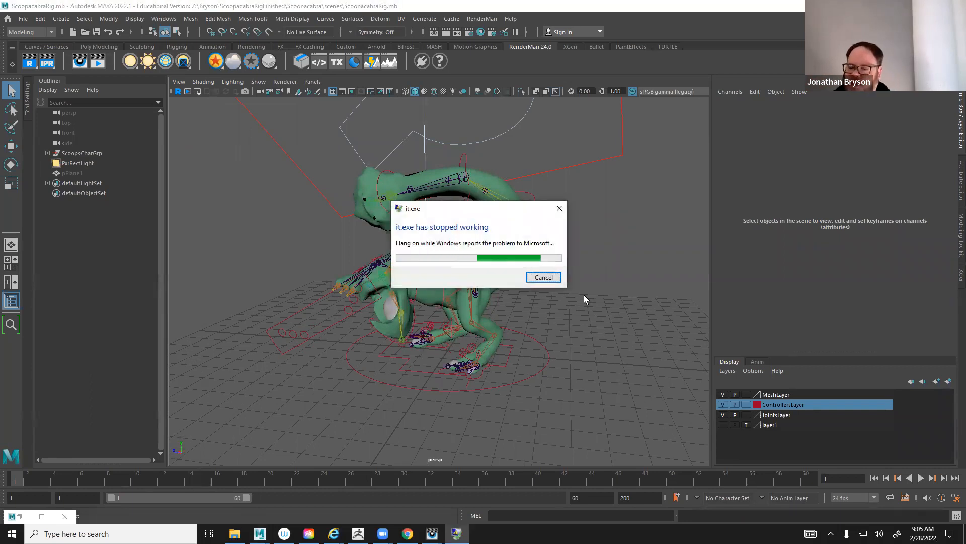
click(560, 208)
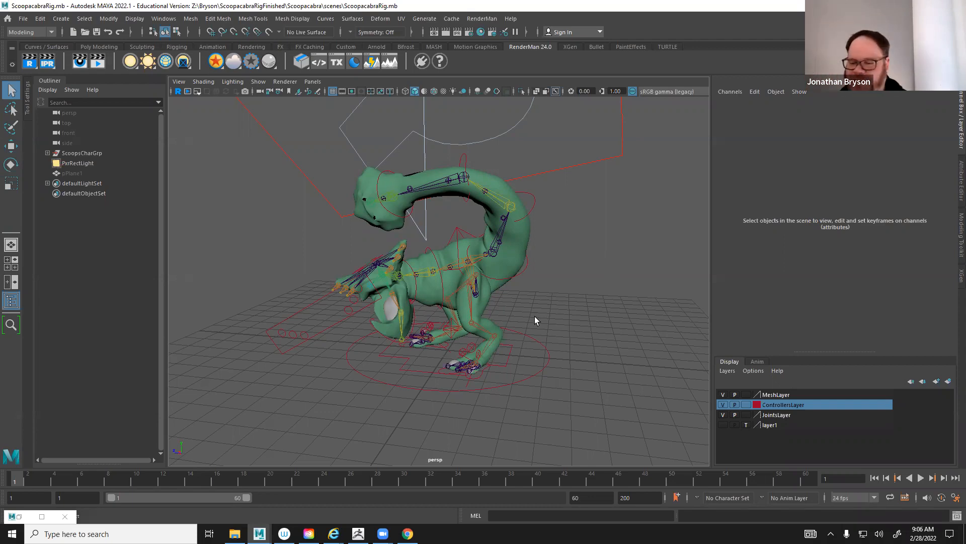
Select the LowPolyBody mesh and examine how its topology lines up with the joints in the head, torso, tail and legs
alt+drag(608, 298, 454, 291)
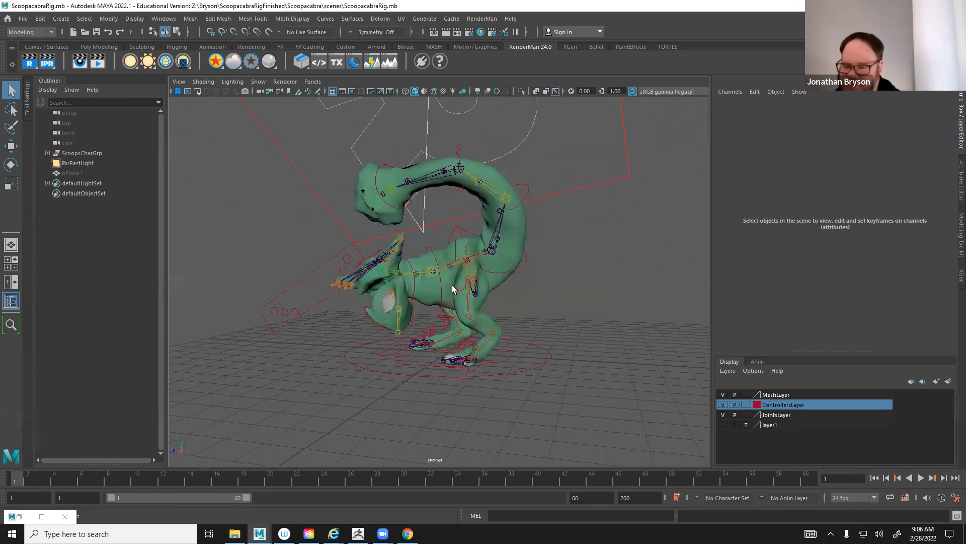
click(521, 251)
alt+drag(537, 305, 570, 330)
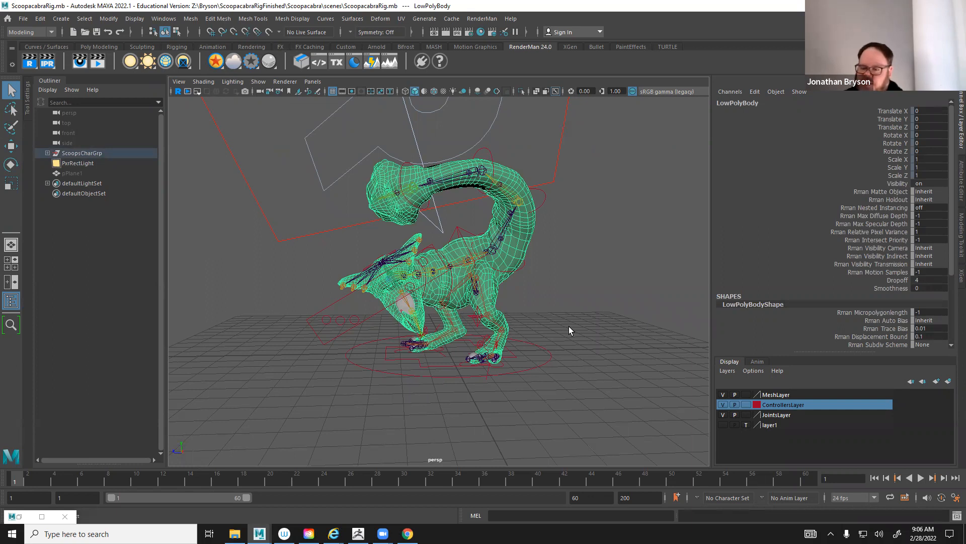
alt+drag(574, 263, 489, 266)
alt+right_drag(489, 267, 455, 296)
alt+drag(455, 296, 504, 248)
alt+middle_drag(501, 337, 510, 228)
alt+drag(510, 228, 541, 251)
alt+drag(565, 320, 521, 295)
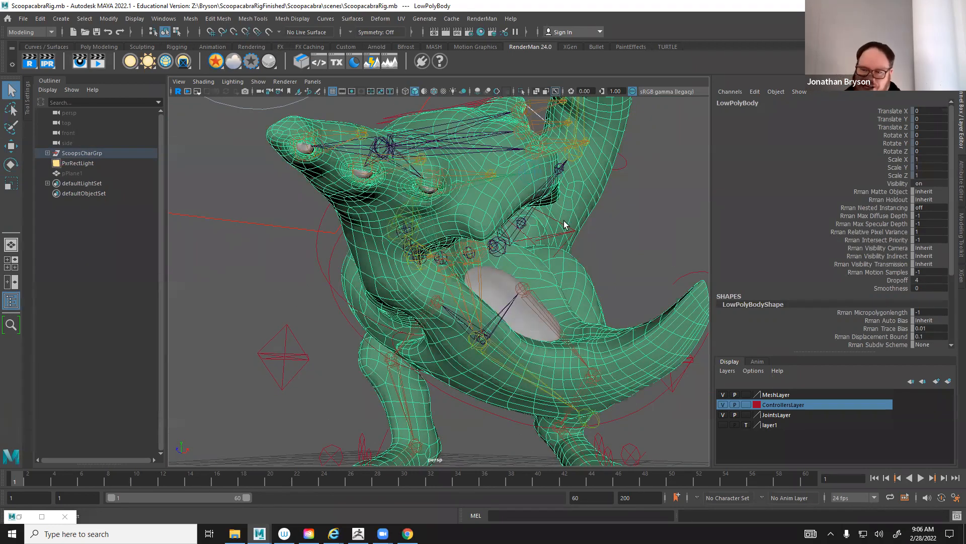
alt+drag(567, 276, 620, 291)
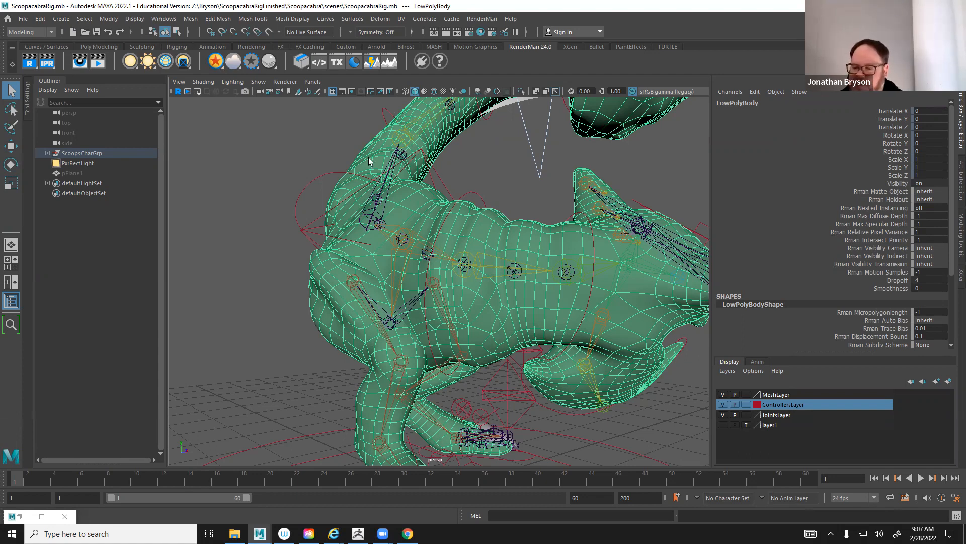
alt+drag(565, 270, 375, 171)
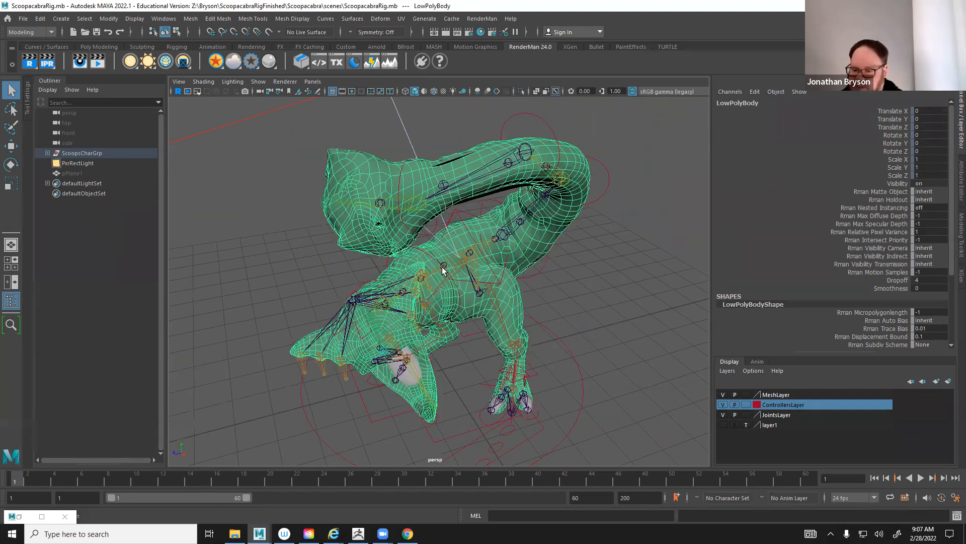
mouse_move(506, 254)
alt+mouse_down()
mouse_move(491, 317)
mouse_move(509, 371)
mouse_move(505, 270)
alt+mouse_up()
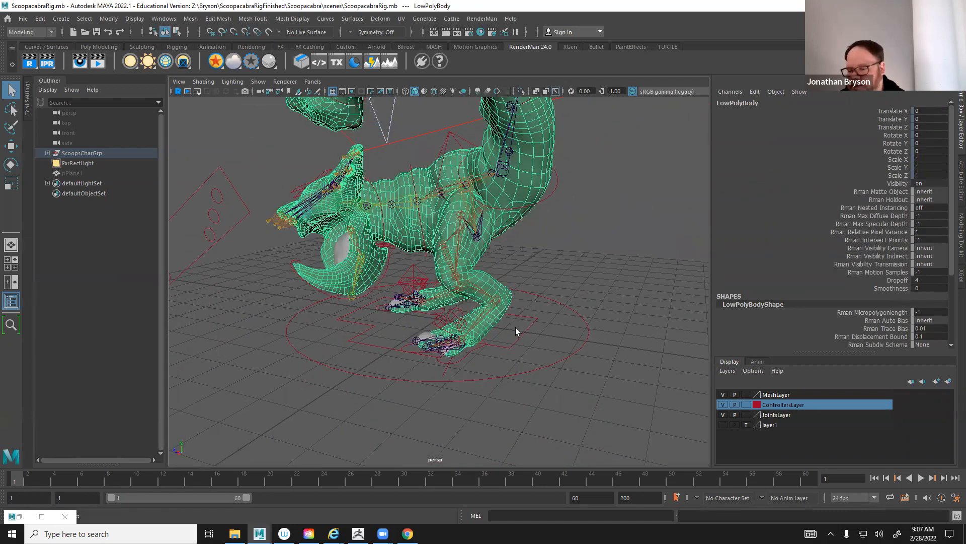
alt+drag(517, 318, 579, 261)
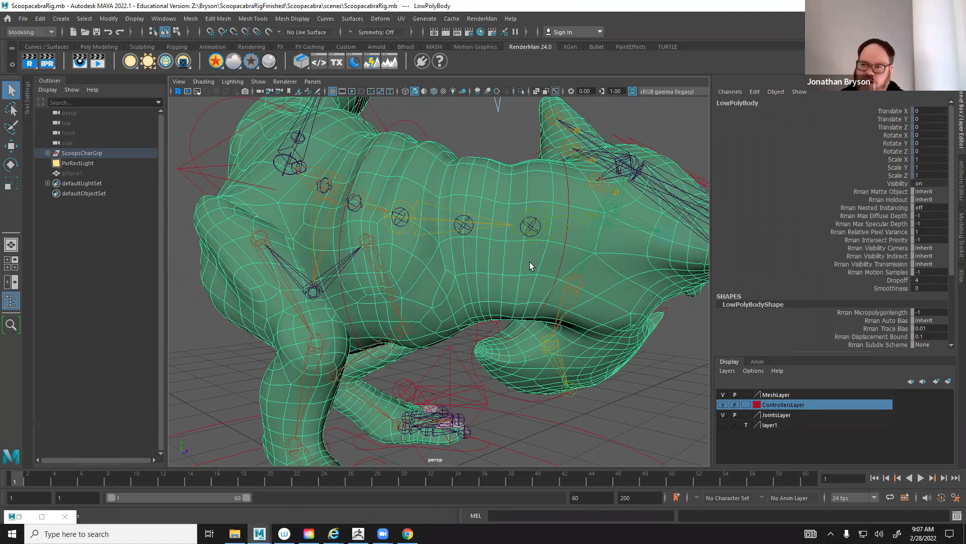
alt+middle_drag(434, 410, 453, 242)
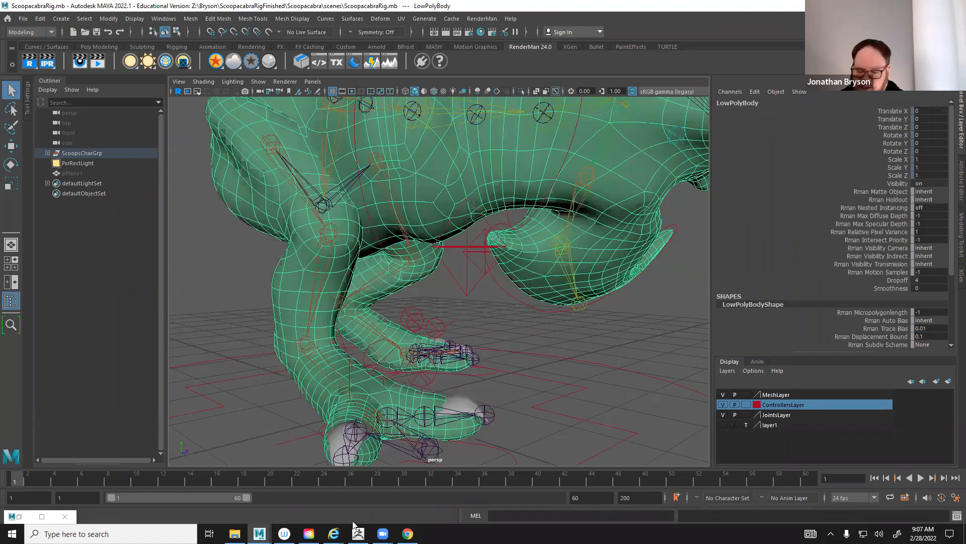
mouse_move(429, 192)
alt+mouse_down()
mouse_move(464, 192)
mouse_move(430, 187)
mouse_move(432, 205)
alt+mouse_up()
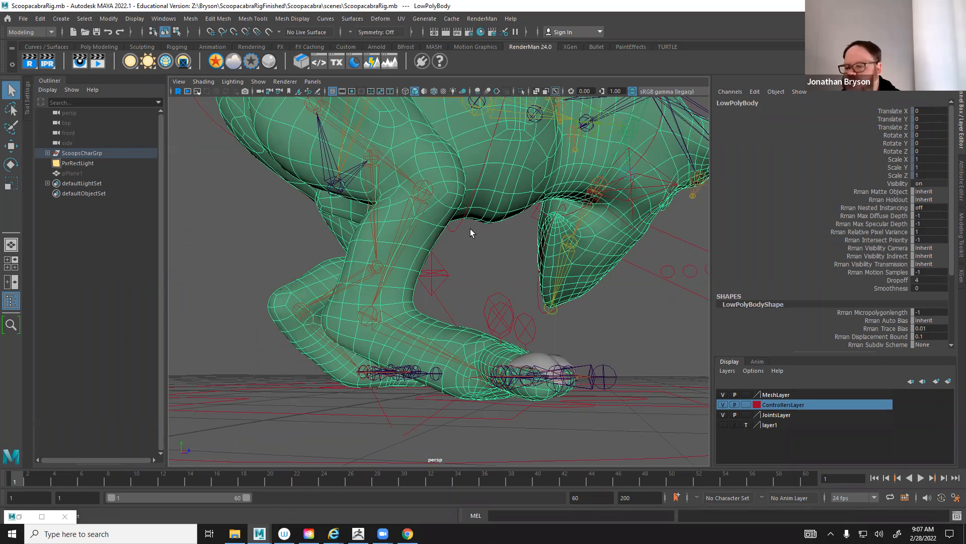
alt+drag(525, 170, 486, 258)
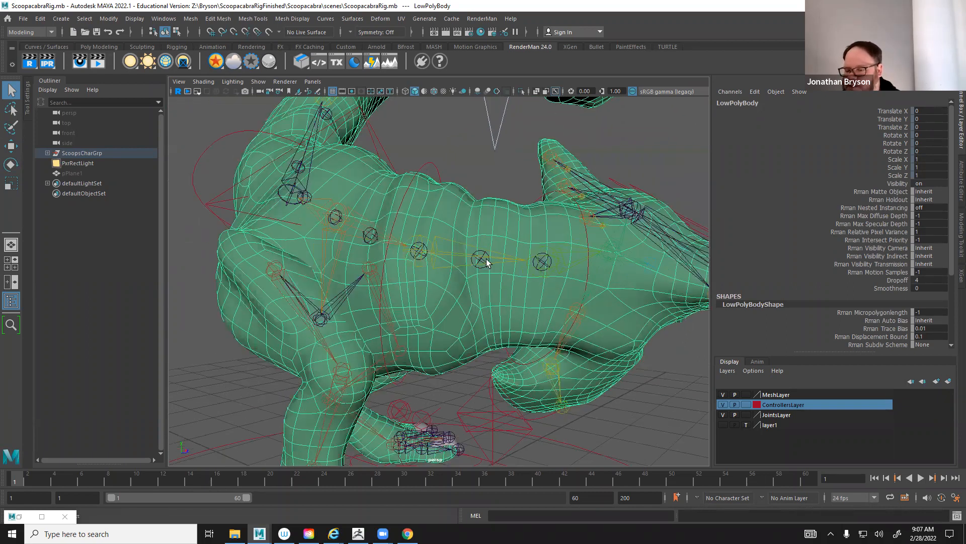
Switch LowPolyBody to edge selection and pick edges along the torso to examine the edge loops around the spine joints
right_click(518, 225)
right_drag(517, 225, 517, 200)
click(517, 225)
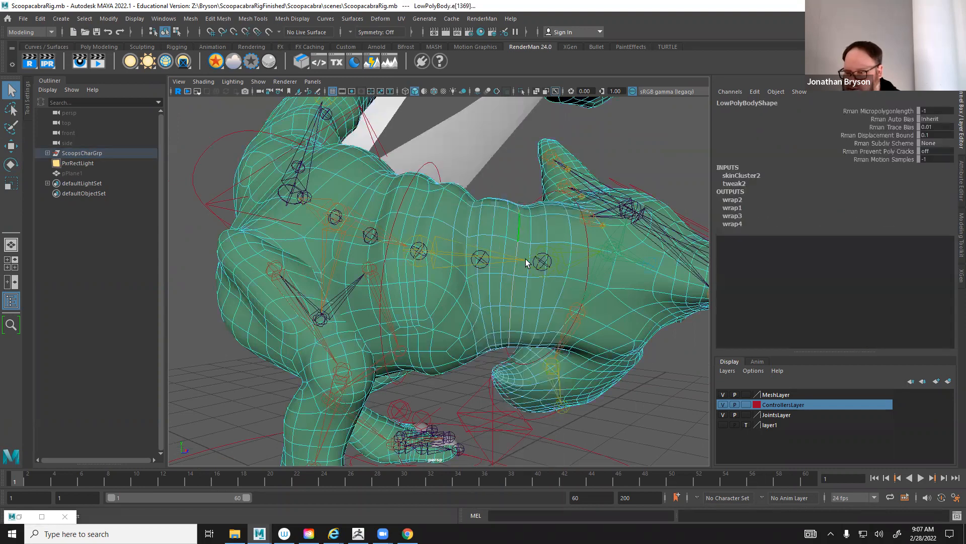
alt+drag(521, 287, 490, 314)
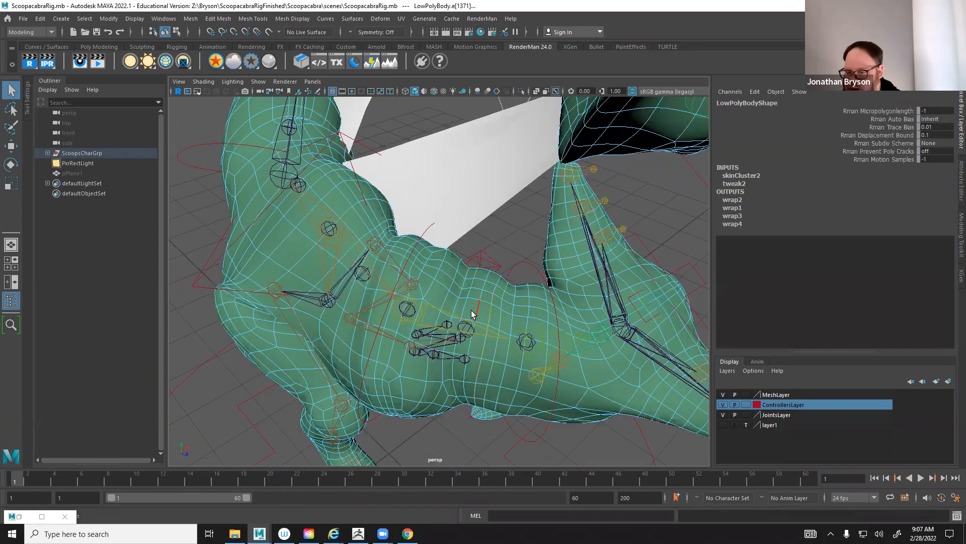
click(547, 332)
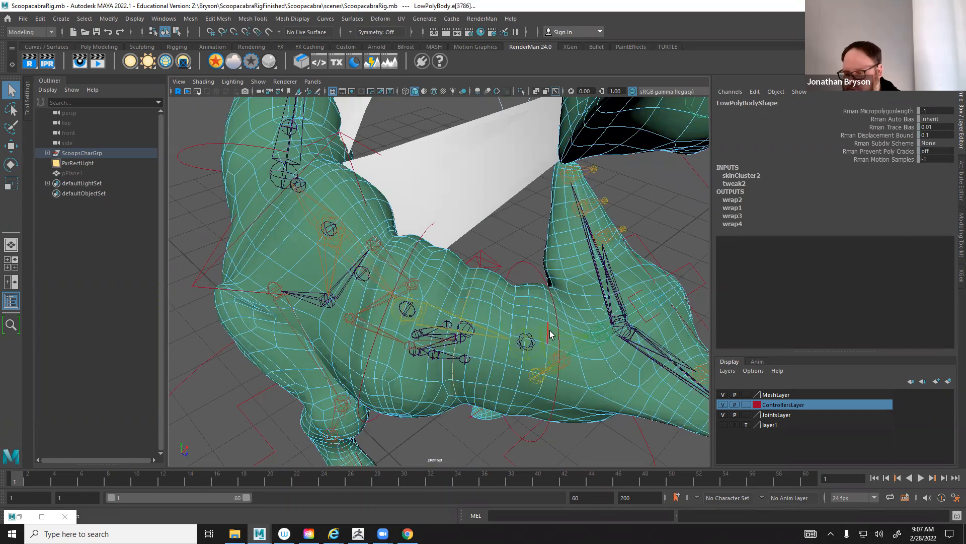
click(535, 386)
alt+drag(476, 325, 490, 300)
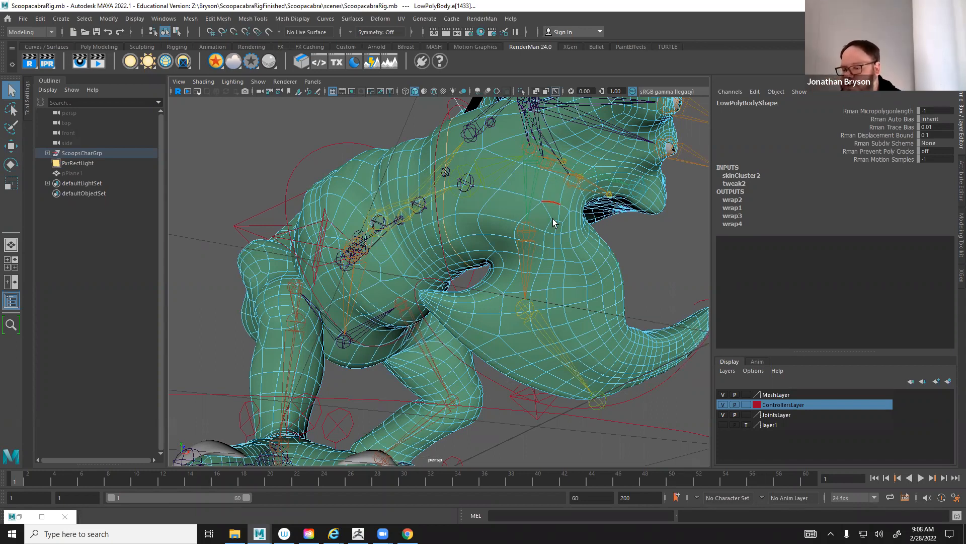
Pick edges beside the jaw joint to examine the edge flow between the cheek and the lower jaw
alt+middle_drag(524, 238, 460, 279)
alt+right_drag(483, 274, 523, 165)
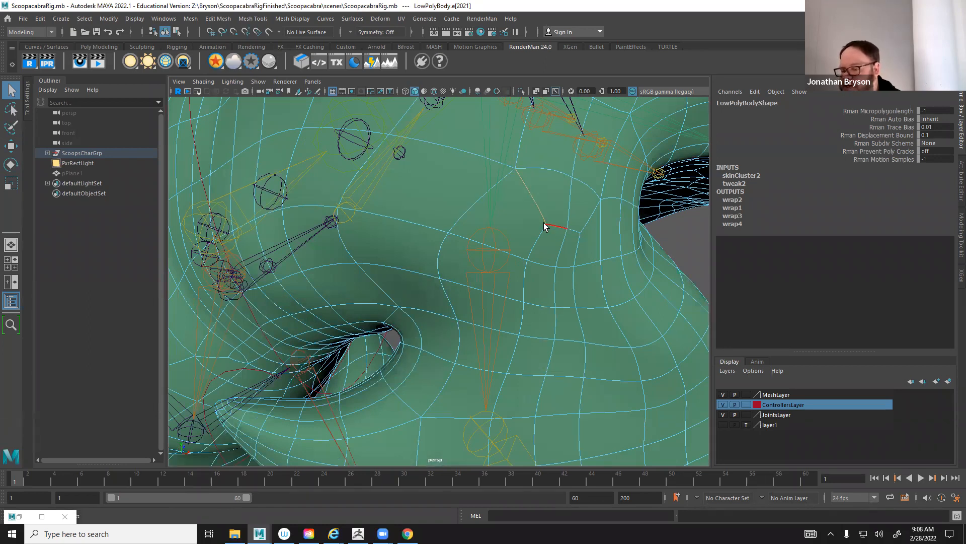
click(520, 151)
click(522, 309)
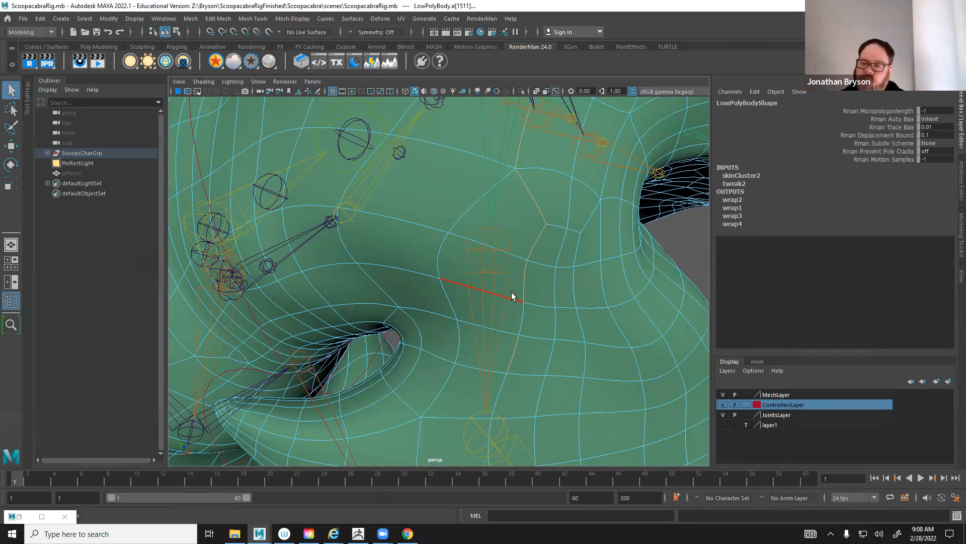
alt+drag(551, 274, 391, 288)
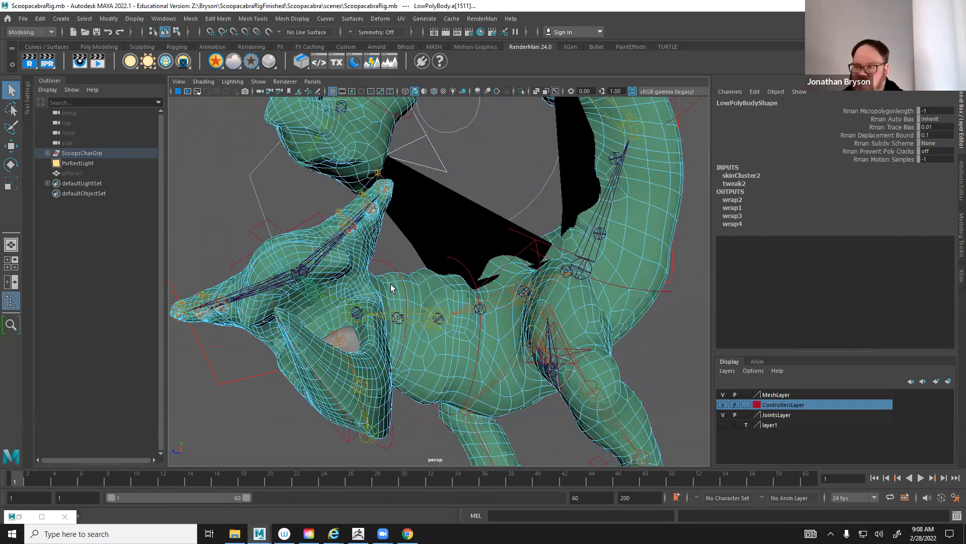
Clear the edge selection, then pick an edge loop around the upper thigh to examine the leg topology
click(512, 141)
alt+drag(514, 209, 482, 376)
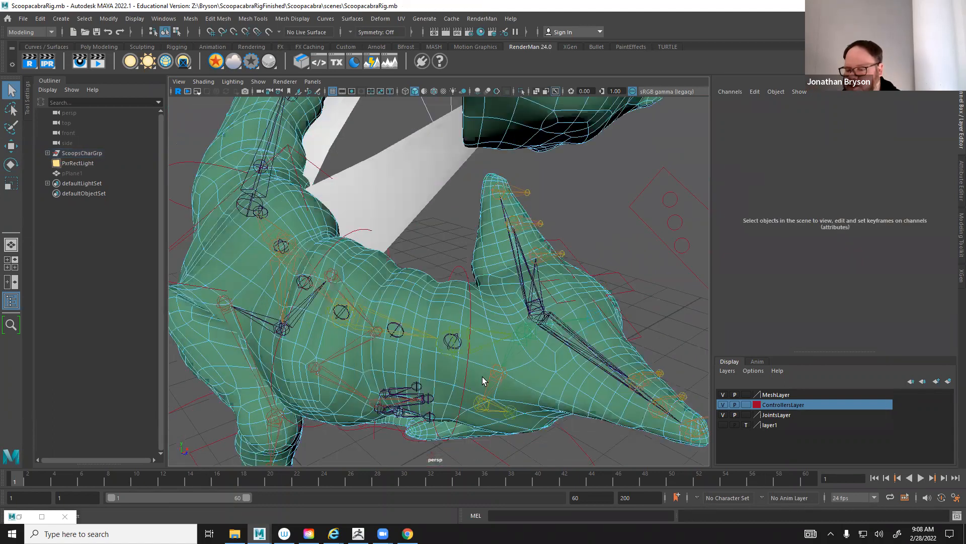
alt+drag(400, 389, 604, 259)
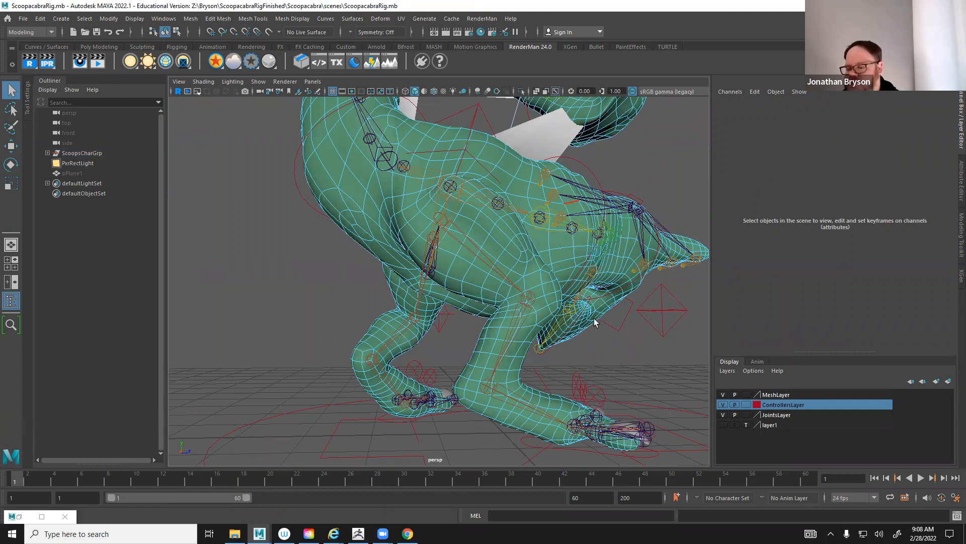
alt+drag(522, 349, 431, 382)
click(436, 161)
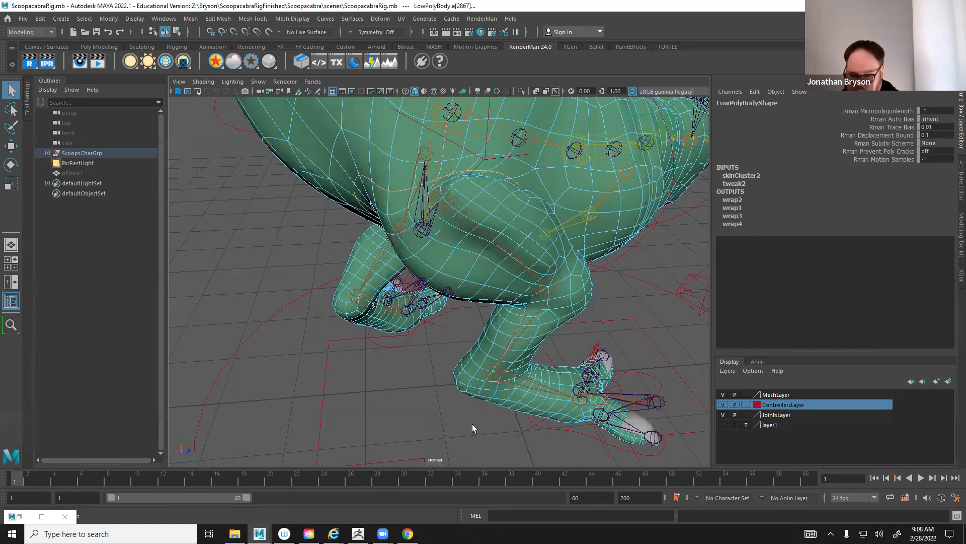
alt+drag(499, 378, 536, 388)
Return to object selection and select the right and left foot controllers together
right_drag(521, 367, 577, 231)
click(531, 391)
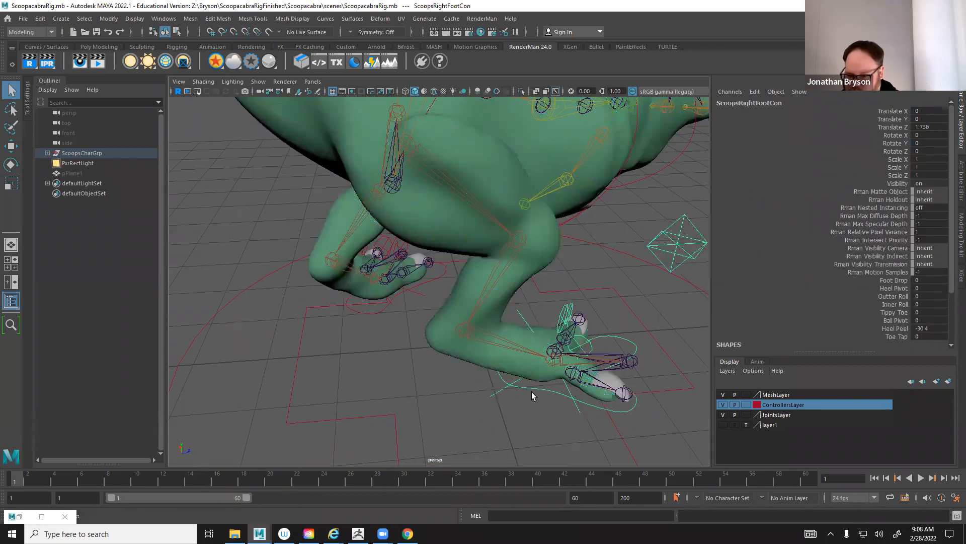
shift+click(379, 310)
alt+drag(468, 302, 422, 88)
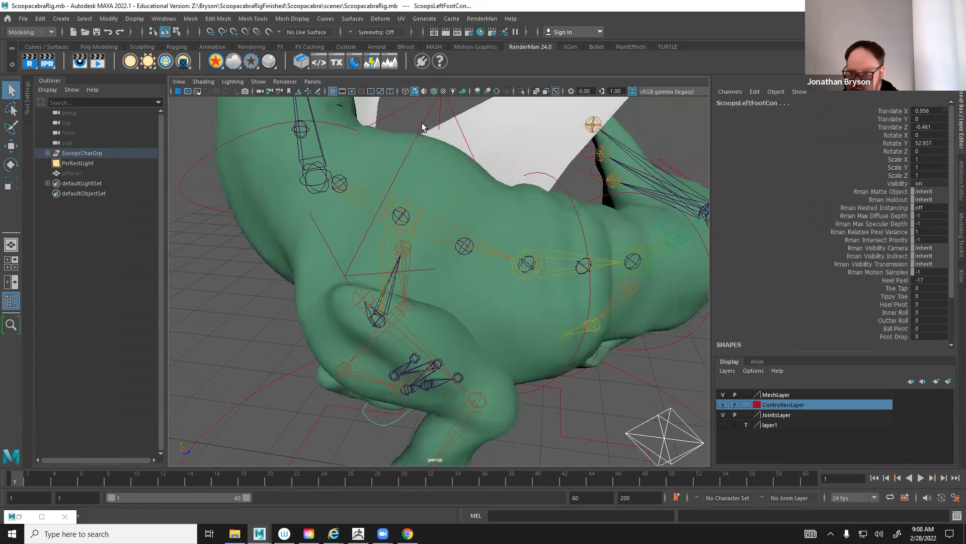
Add the controllers along the tail, from its base to its tip, to the selection
click(242, 147)
shift+click(211, 151)
alt+middle_drag(285, 121, 305, 297)
shift+drag(243, 108, 272, 124)
alt+middle_drag(211, 246, 151, 373)
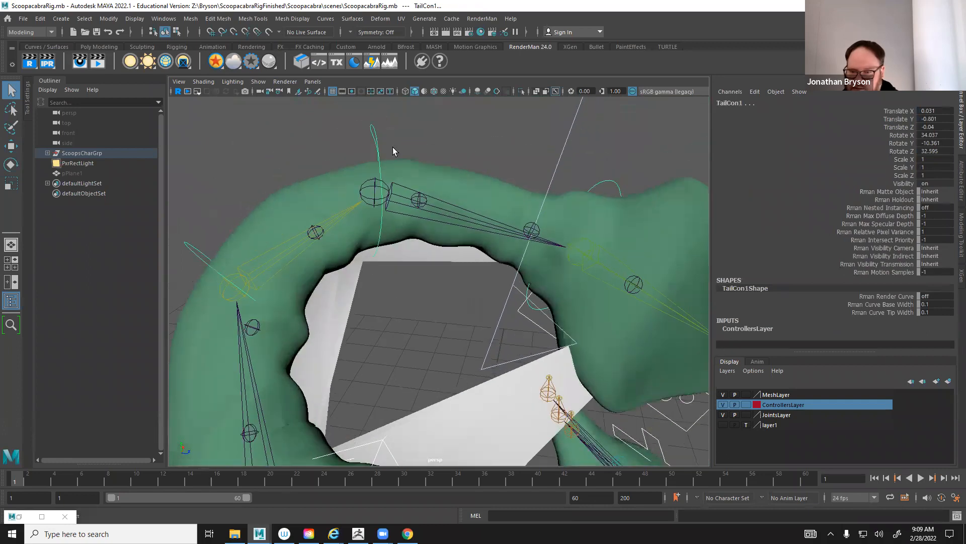
shift+drag(412, 134, 352, 141)
shift+drag(553, 141, 592, 142)
alt+middle_drag(412, 122, 247, 67)
scroll(390, 255, down, 1)
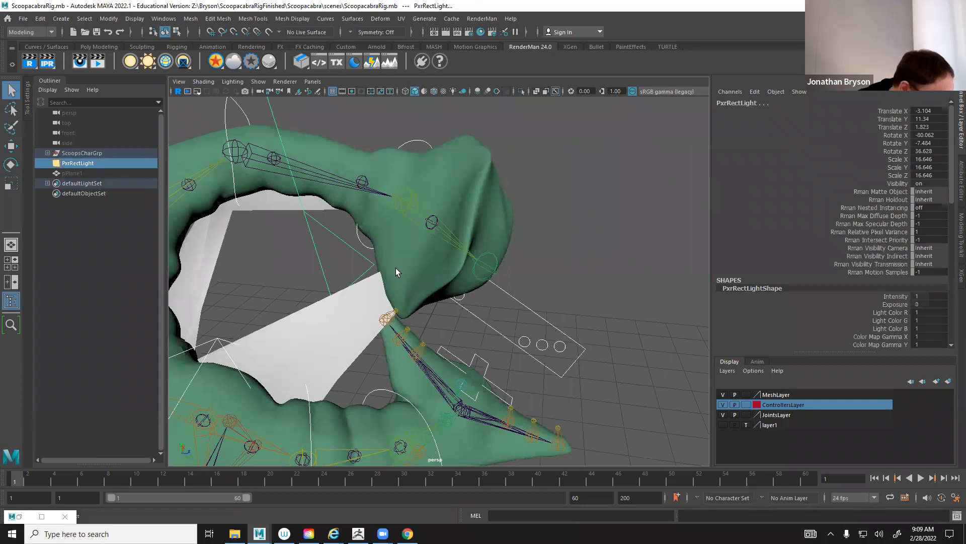
alt+middle_drag(468, 337, 431, 271)
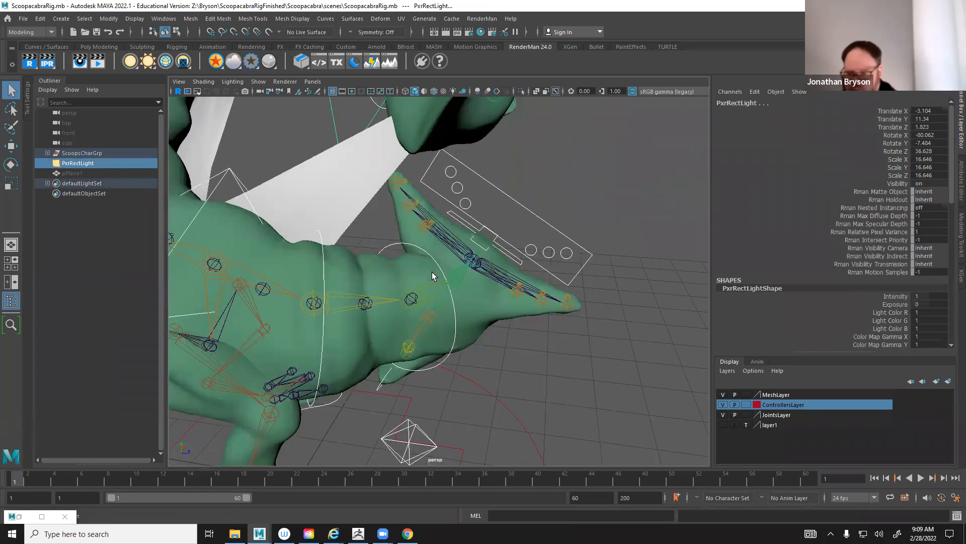
Add the neck and SpineMidCon controllers, set Translate and Rotate X, Y and Z to 0 for the whole selection, and deselect everything
click(419, 249)
click(322, 247)
click(934, 104)
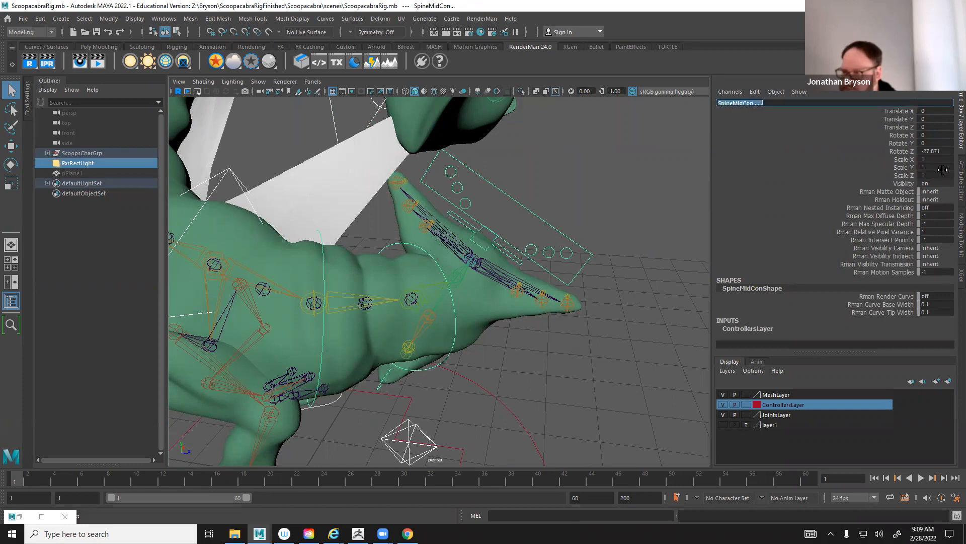
shift+click(937, 152)
text(0)
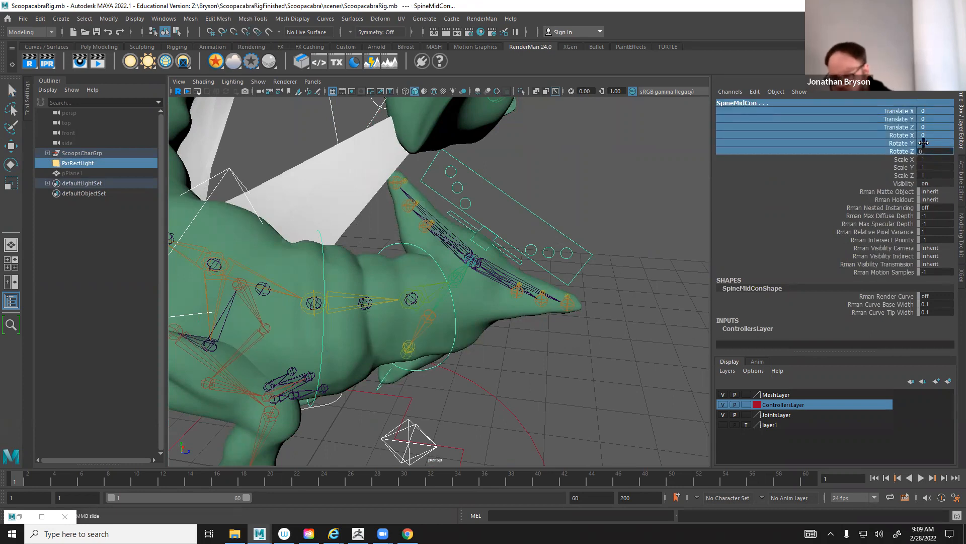
key(Return)
scroll(536, 241, down, 4)
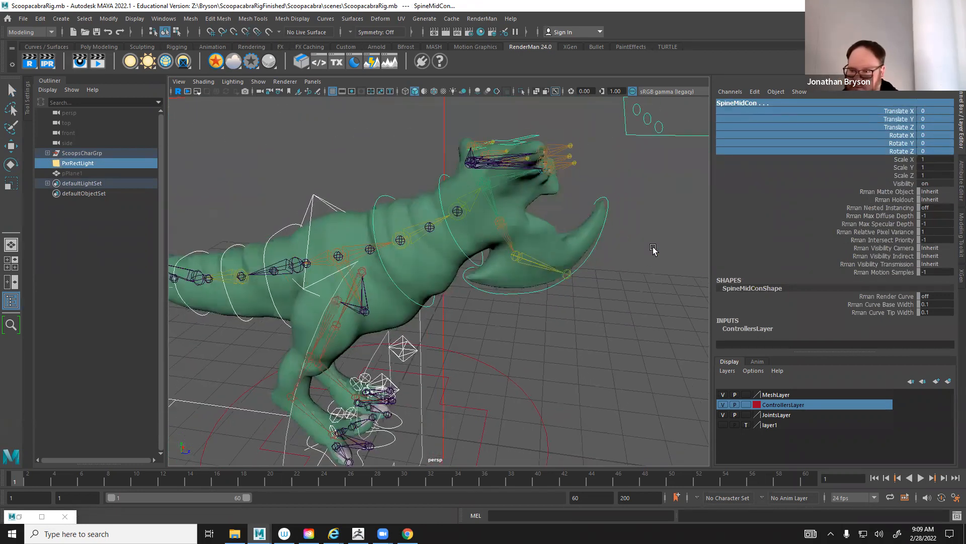
alt+drag(652, 249, 595, 258)
click(684, 226)
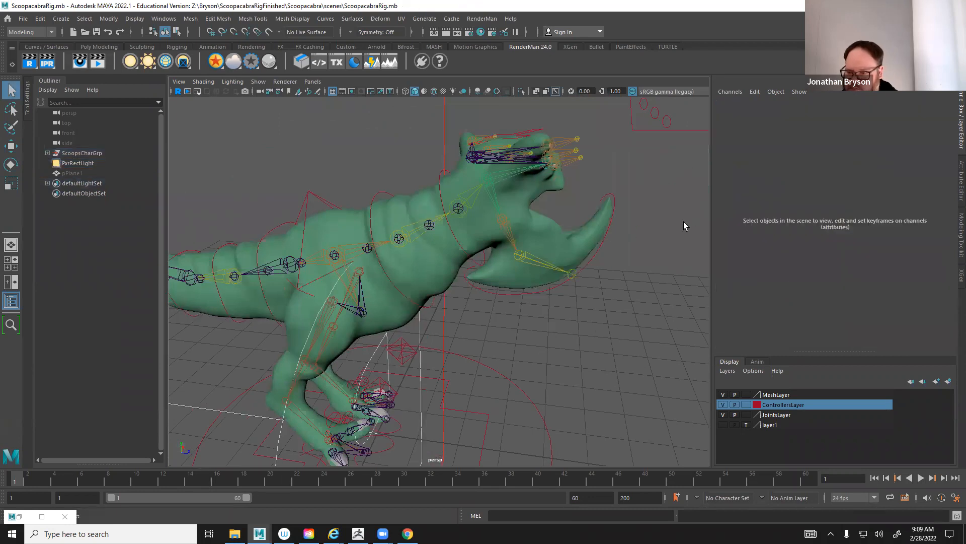
Select the mouth controller around the lower jaw and set its Rotate X, Y and Z to 0
click(590, 259)
click(937, 135)
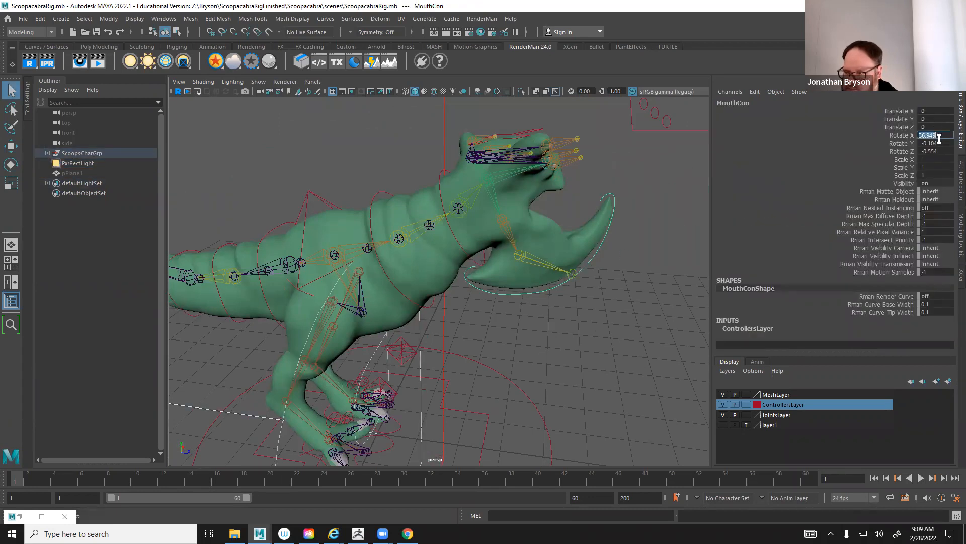
shift+click(939, 151)
text(0)
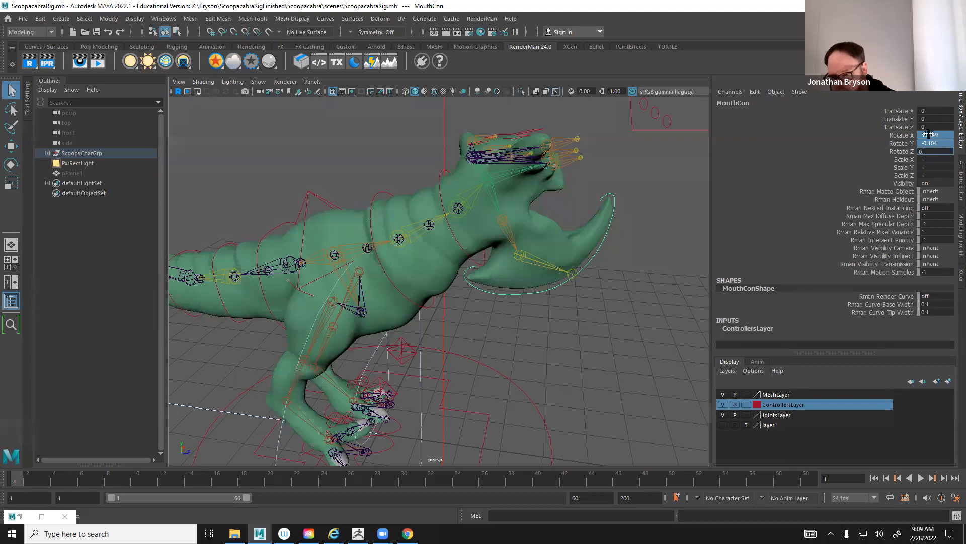
key(Return)
Select the controller at the tail tip and set its Translate and Rotate X, Y and Z to 0
alt+drag(425, 376, 196, 347)
click(228, 285)
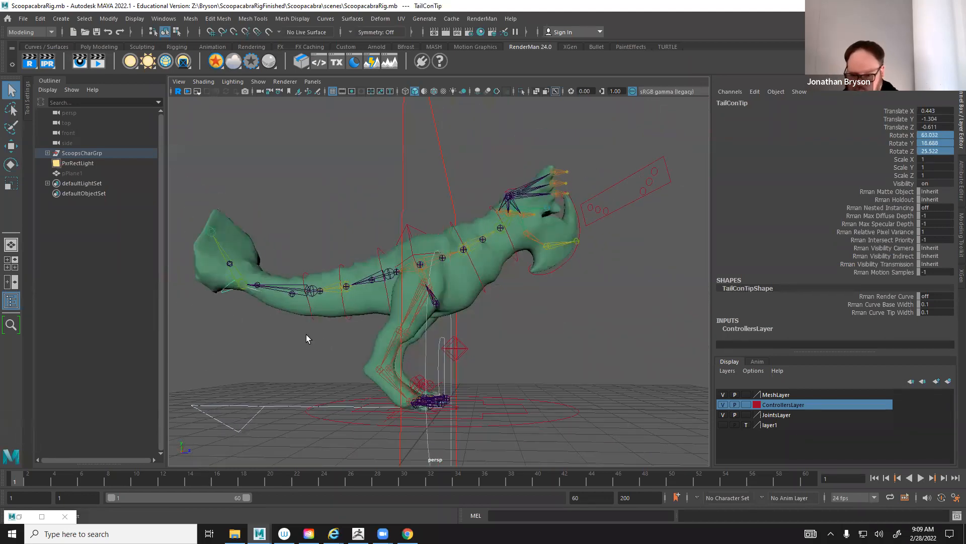
click(937, 109)
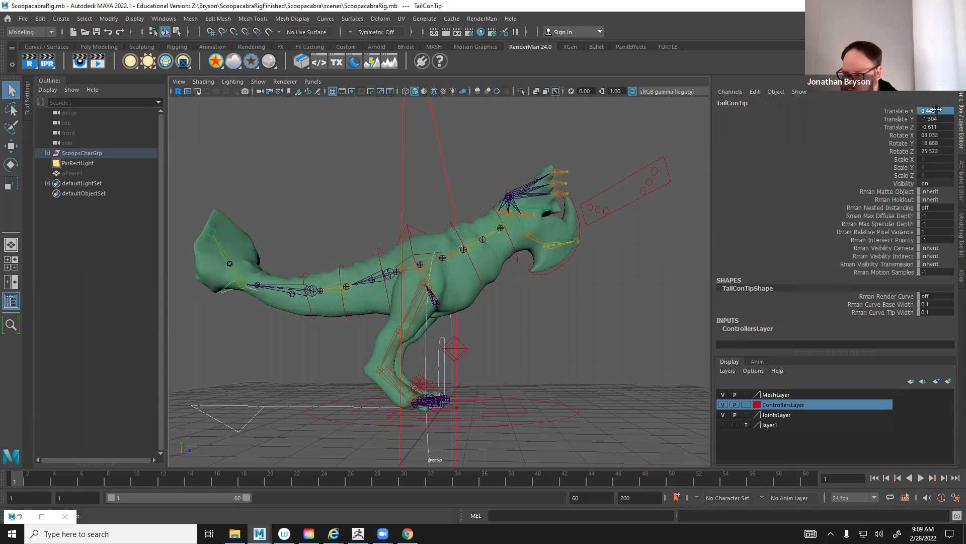
shift+click(938, 150)
text(0)
key(Return)
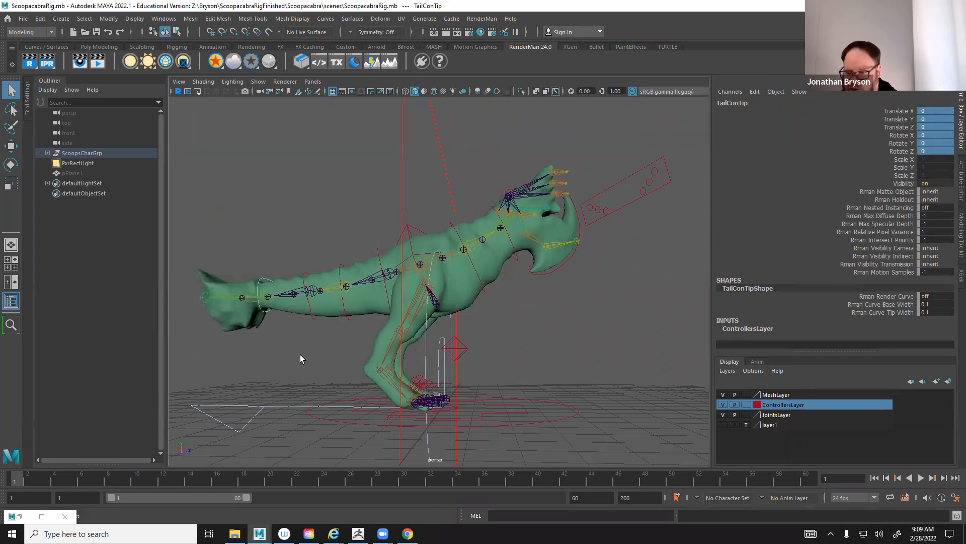
Select the right and left foot controllers together and set their Heel Peel to 0
alt+drag(444, 346, 380, 234)
click(409, 223)
alt+drag(514, 337, 309, 302)
key(e)
click(410, 355)
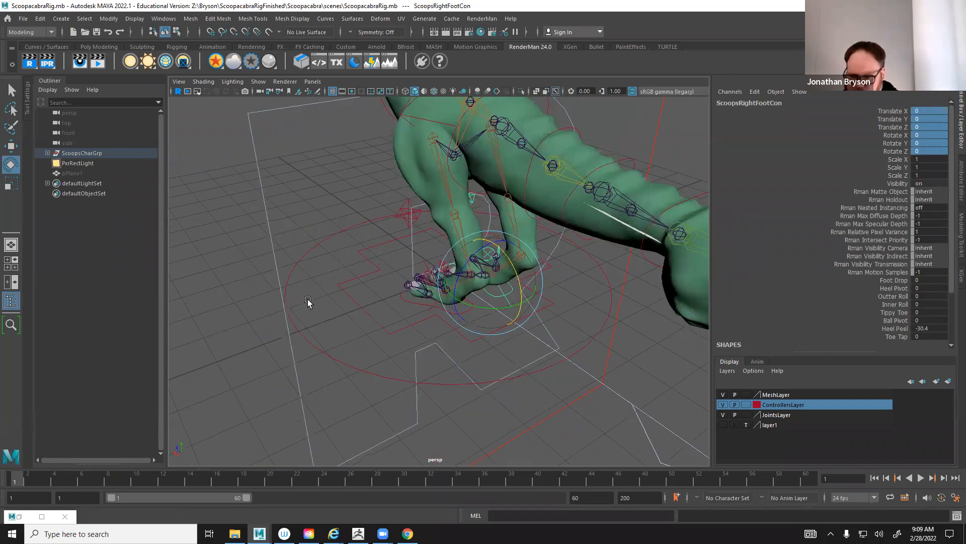
alt+right_drag(309, 302, 379, 317)
click(378, 316)
click(380, 324)
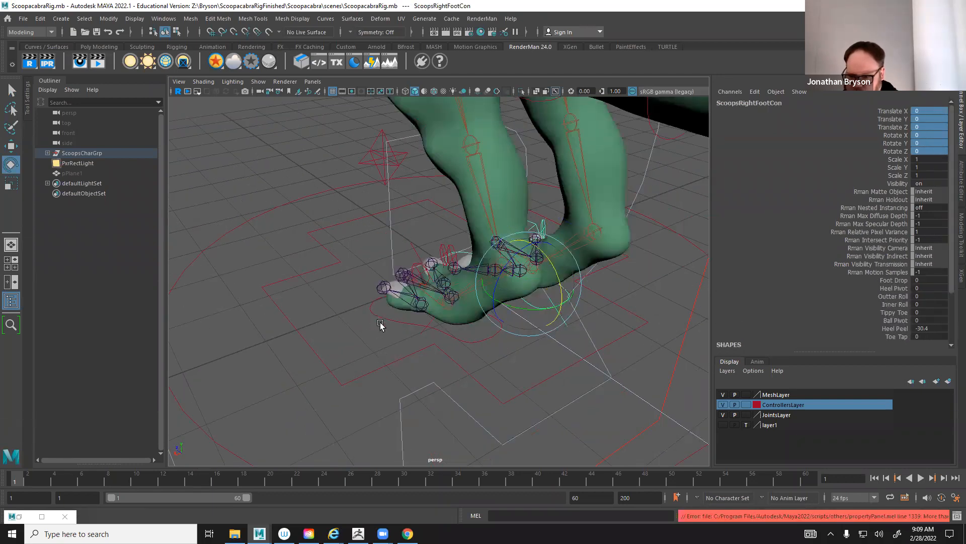
click(380, 321)
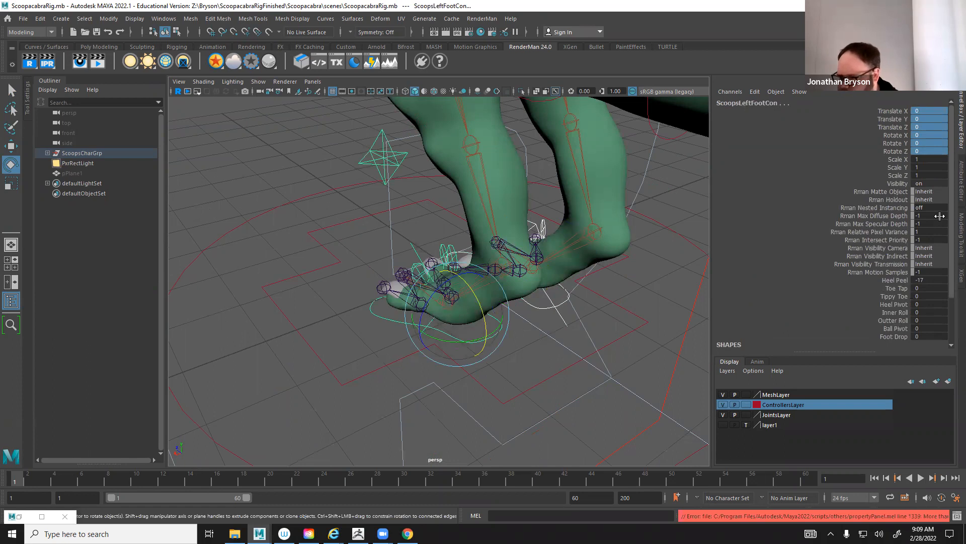
double_click(929, 280)
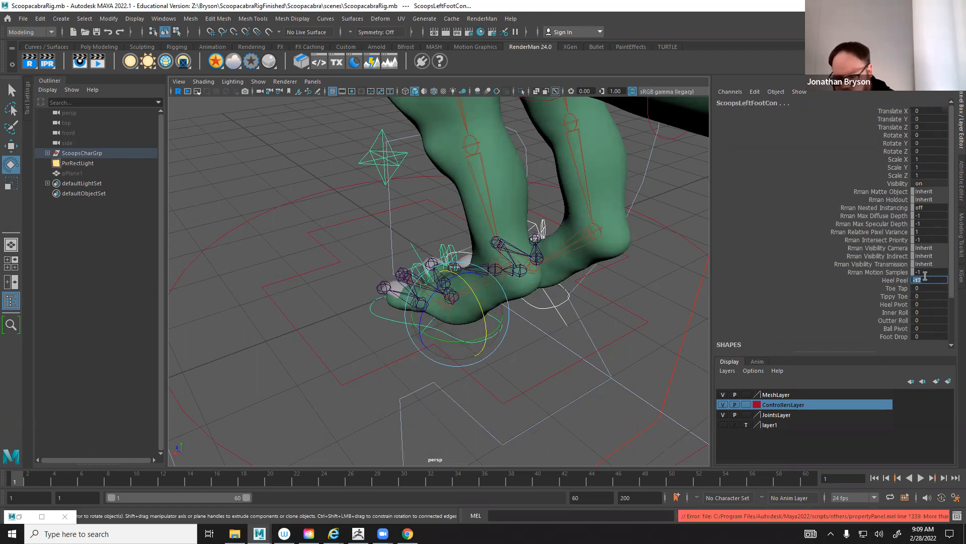
text(0)
key(Return)
Select the head controller and set its Rotate X, Y and Z to 0
alt+middle_drag(490, 135, 401, 337)
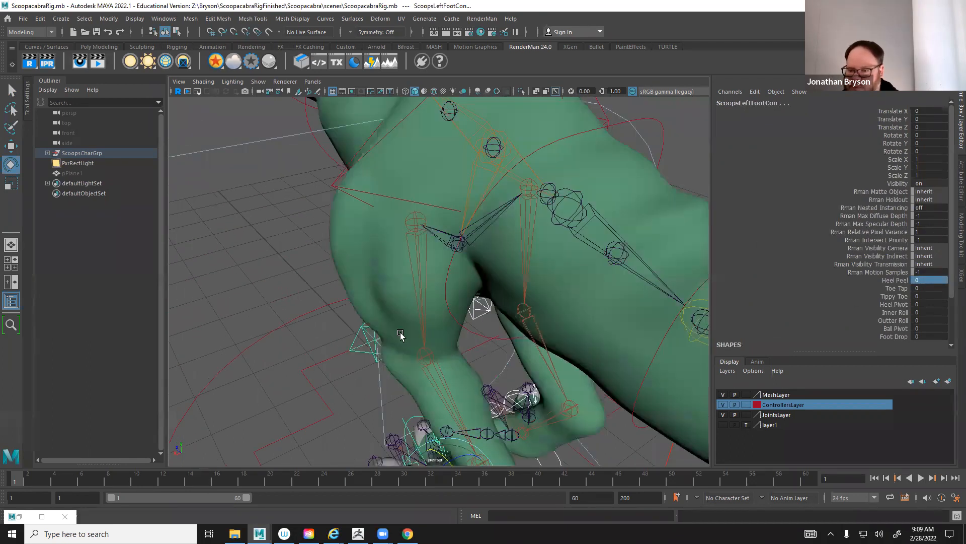
alt+right_drag(401, 337, 436, 280)
alt+drag(436, 281, 296, 363)
click(280, 327)
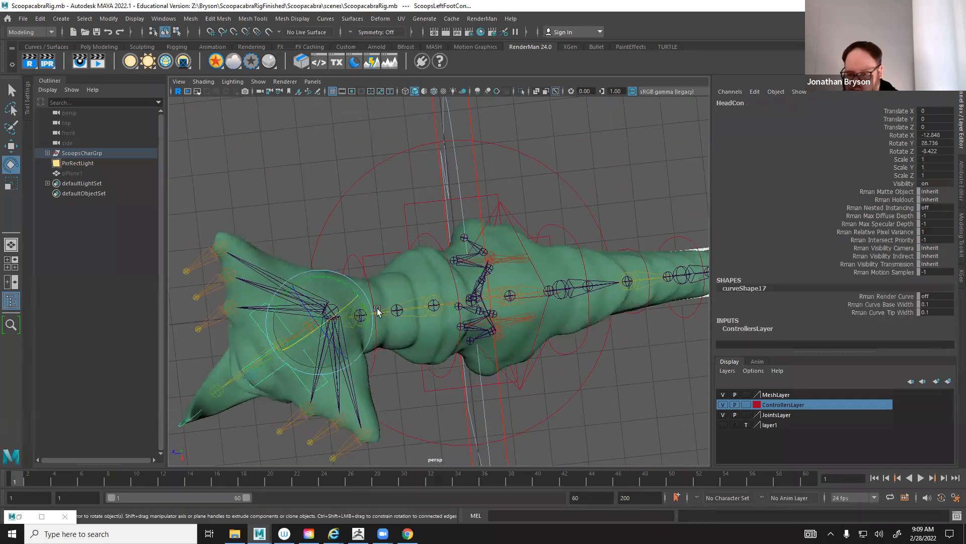
drag(939, 136, 937, 152)
text(0)
key(Return)
Select the body mesh, switch it to edge selection and pick an edge loop around the hip and upper thigh
alt+drag(410, 355, 457, 271)
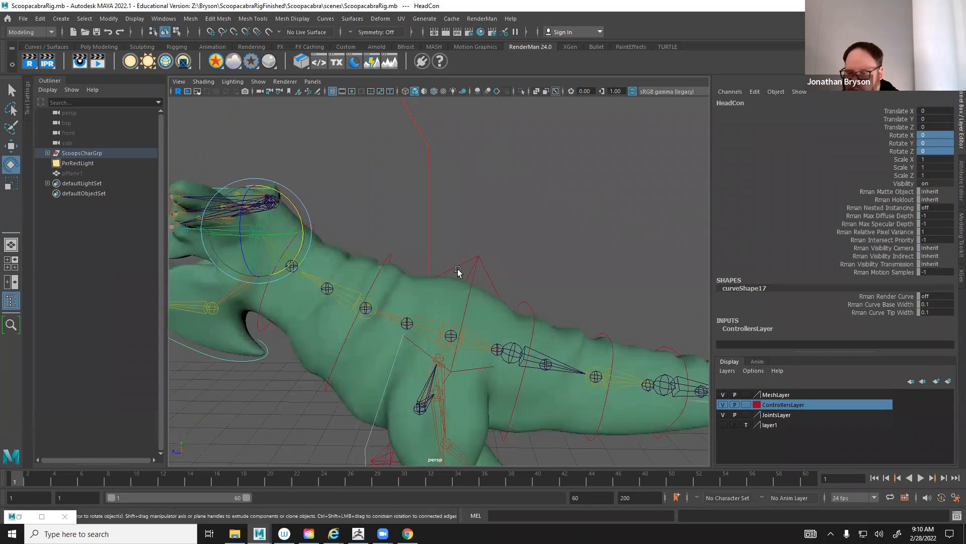
click(347, 266)
alt+drag(354, 313, 453, 221)
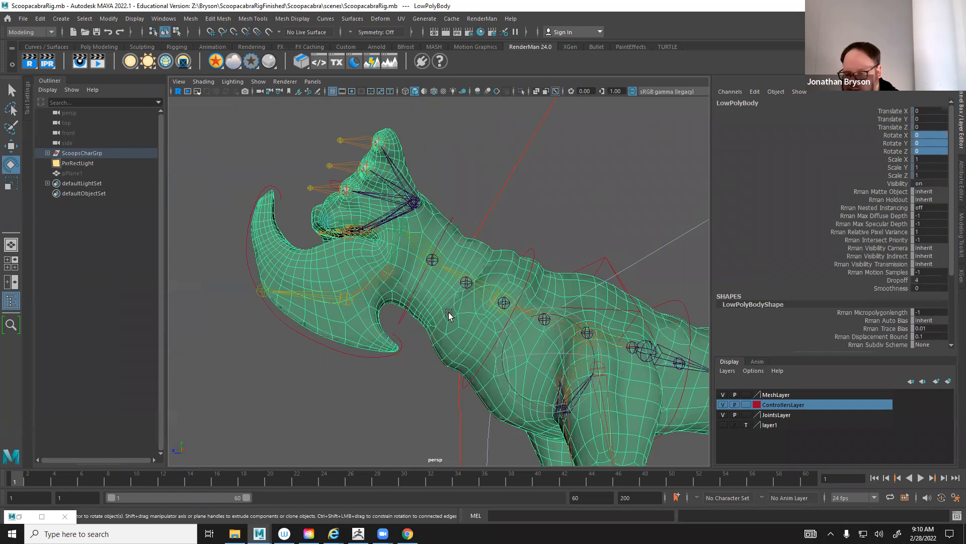
alt+drag(421, 341, 539, 246)
right_drag(512, 237, 508, 197)
shift+double_click(531, 227)
key(q)
alt+drag(545, 290, 579, 298)
scroll(579, 298, up, 3)
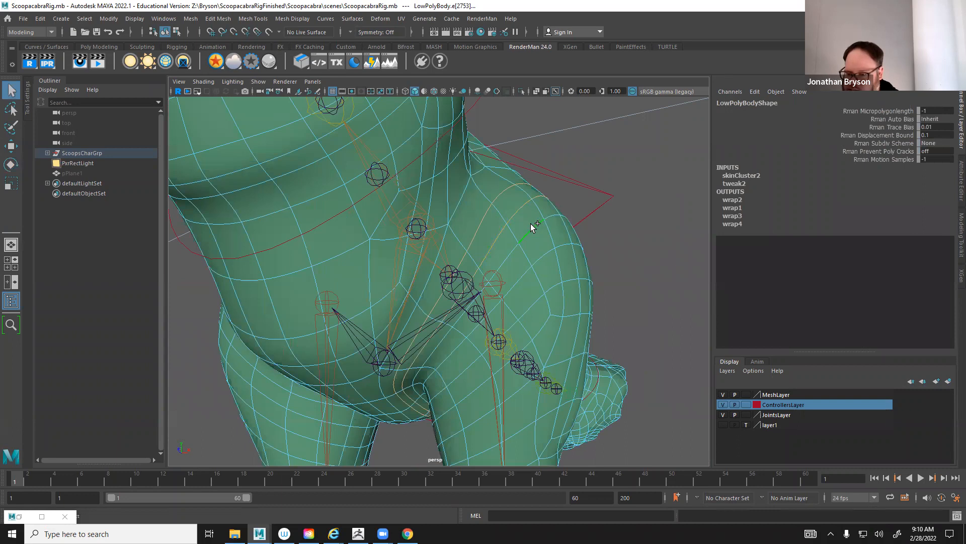
Examine the edge flow and joint placement from the groin and legs down to the feet and toes
alt+drag(481, 381, 395, 231)
alt+drag(531, 263, 522, 208)
alt+drag(383, 354, 489, 204)
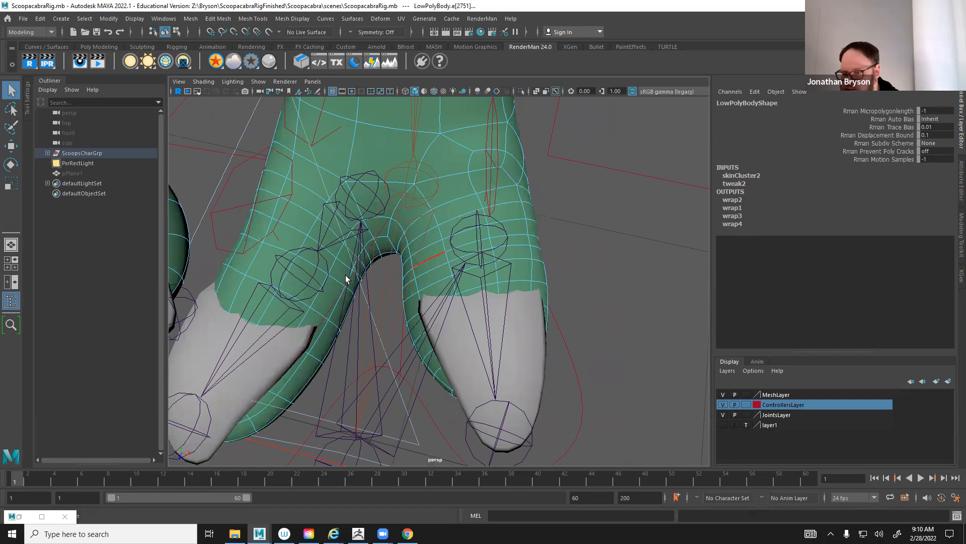
alt+drag(475, 308, 518, 286)
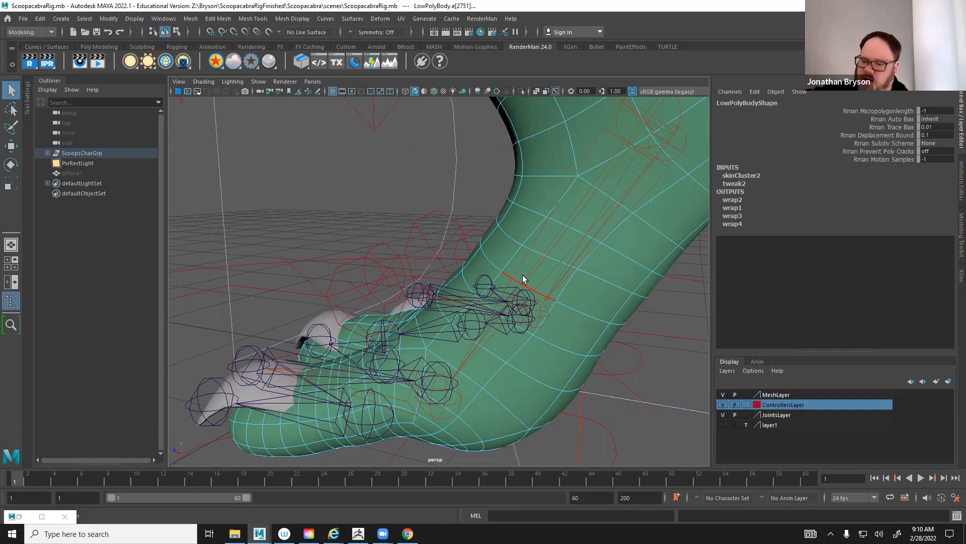
scroll(449, 282, down, 5)
alt+middle_drag(458, 280, 456, 300)
alt+middle_drag(463, 177, 457, 274)
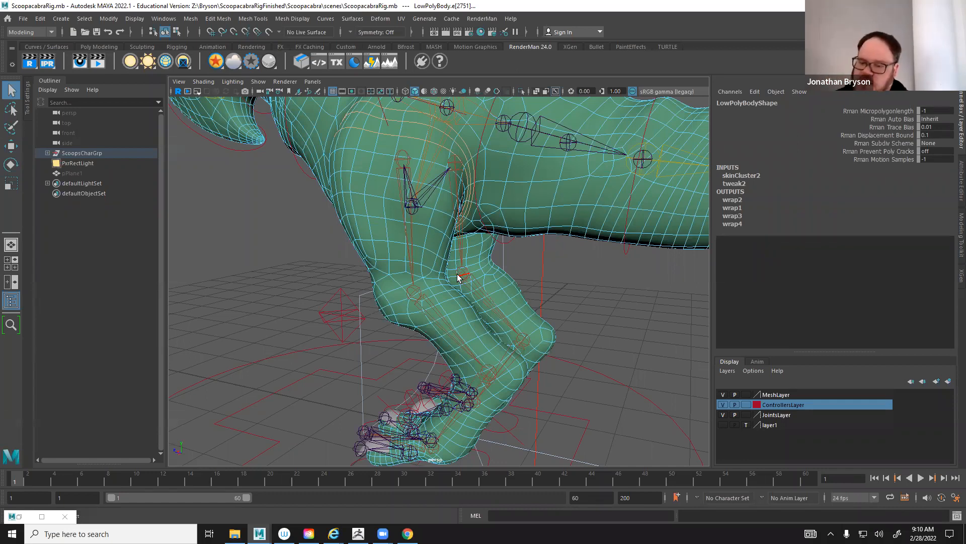
alt+drag(386, 305, 466, 399)
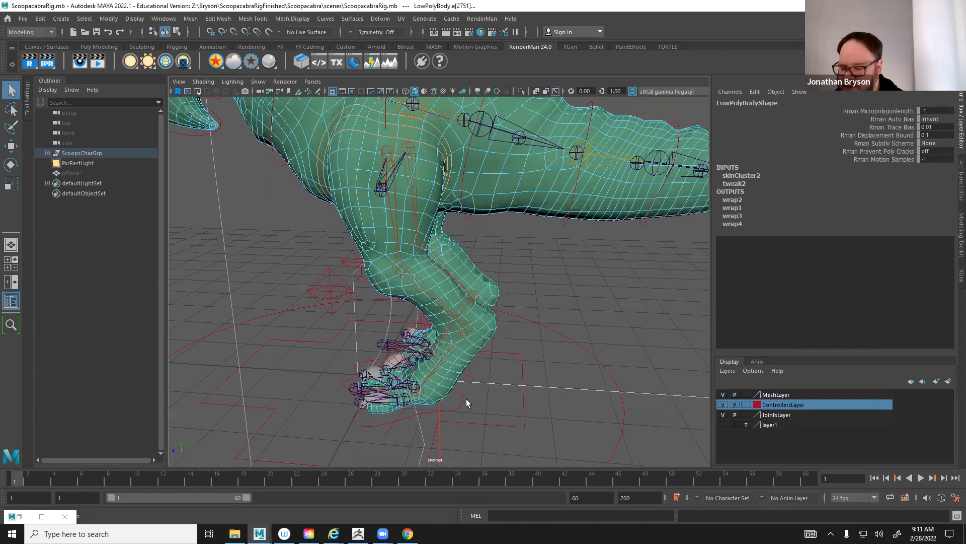
Return to object selection and move the left foot controller up and out to the side, lifting the leg
click(467, 398)
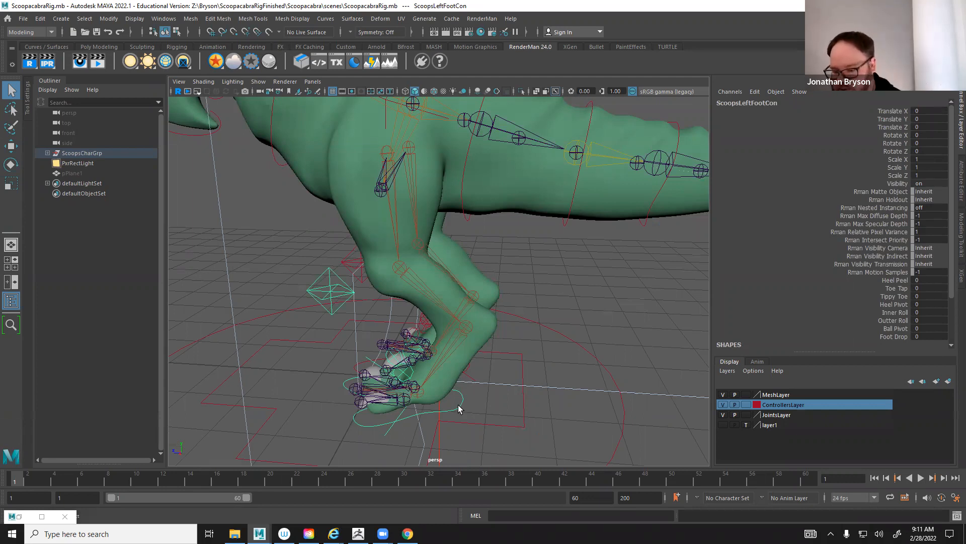
key(w)
alt+drag(507, 425, 334, 247)
alt+drag(387, 316, 294, 327)
Select the body mesh and examine how the topology deforms around the lifted leg's hip, pelvis, torso and neck
click(370, 234)
alt+drag(369, 243, 427, 179)
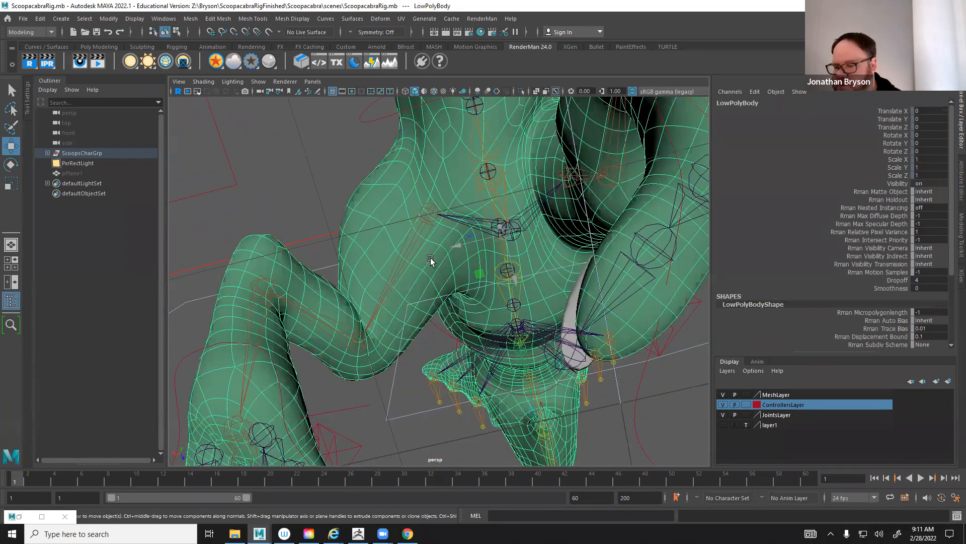
alt+drag(418, 225, 501, 258)
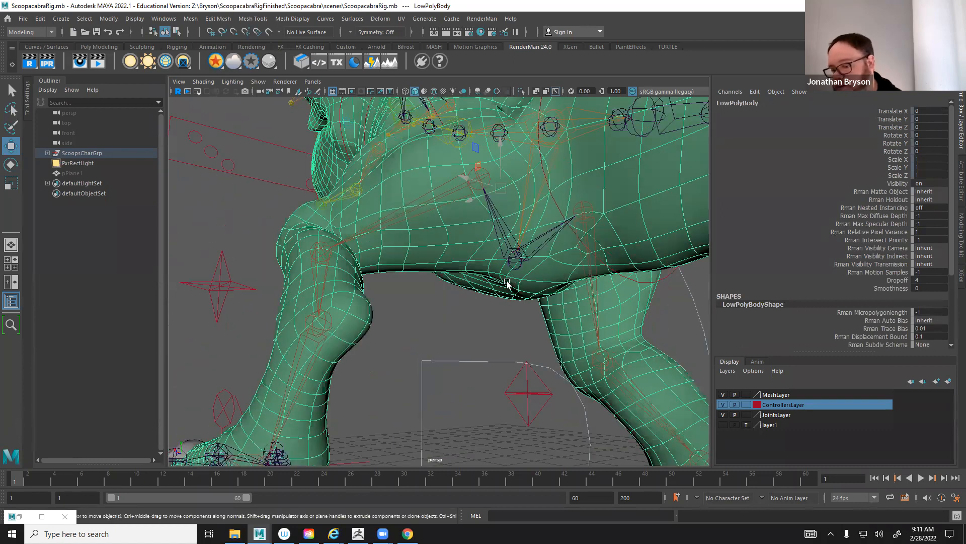
alt+drag(521, 302, 510, 235)
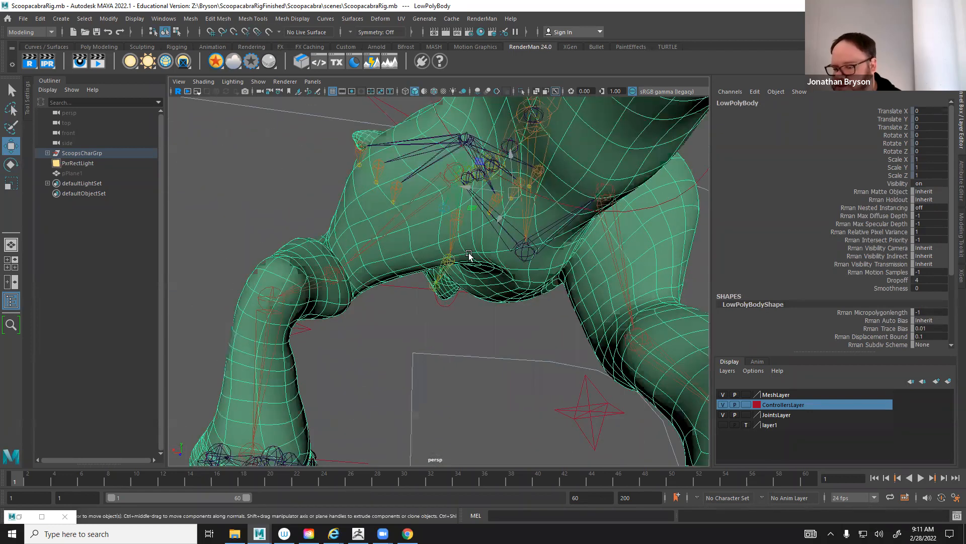
alt+drag(450, 282, 502, 255)
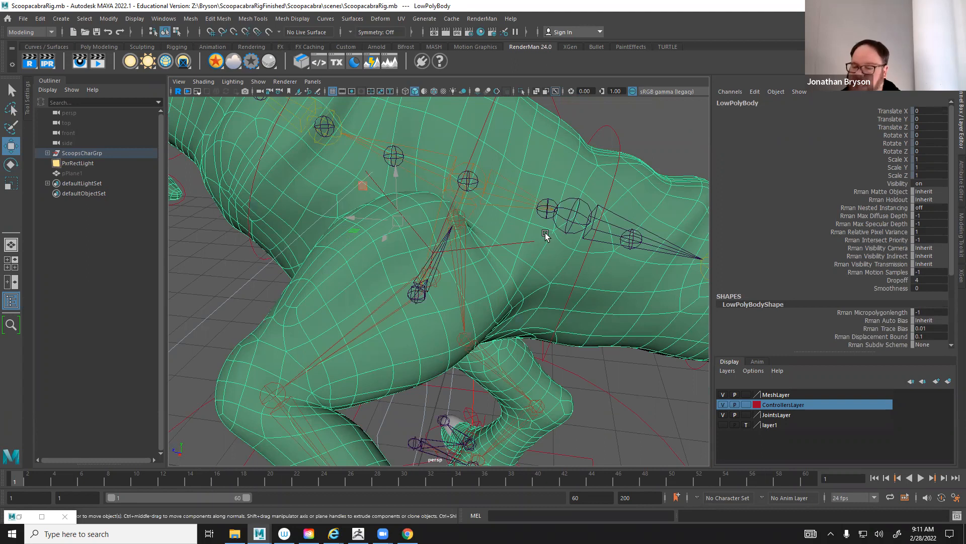
alt+drag(619, 197, 566, 200)
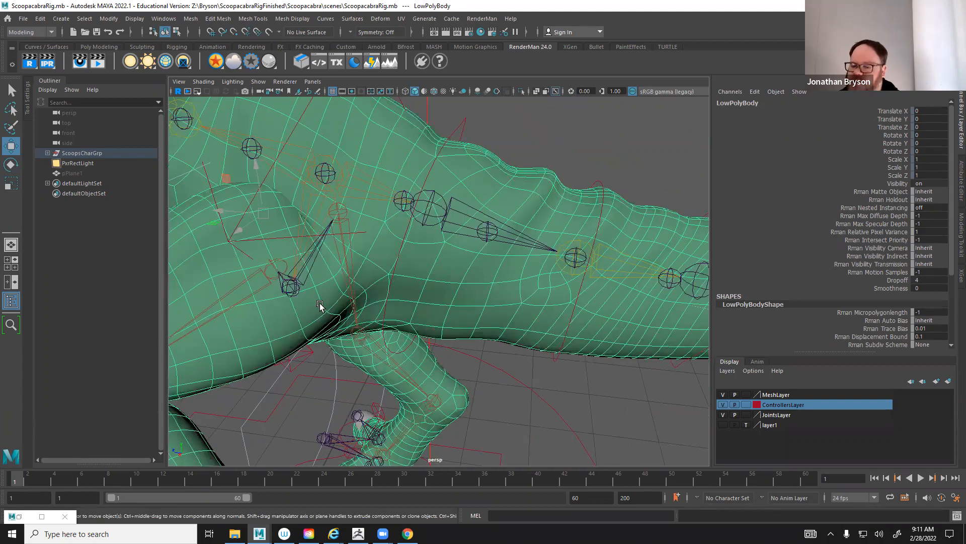
alt+drag(396, 253, 344, 392)
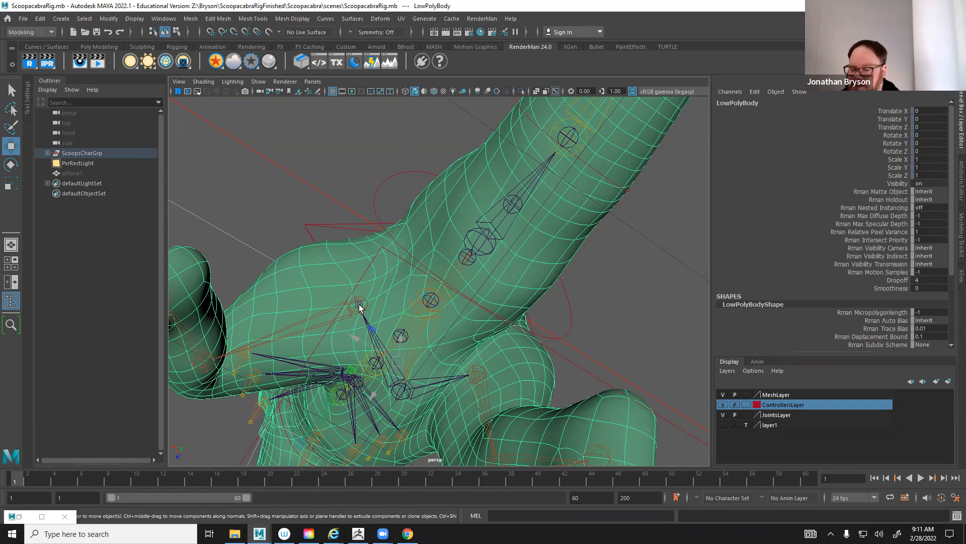
alt+drag(367, 298, 356, 240)
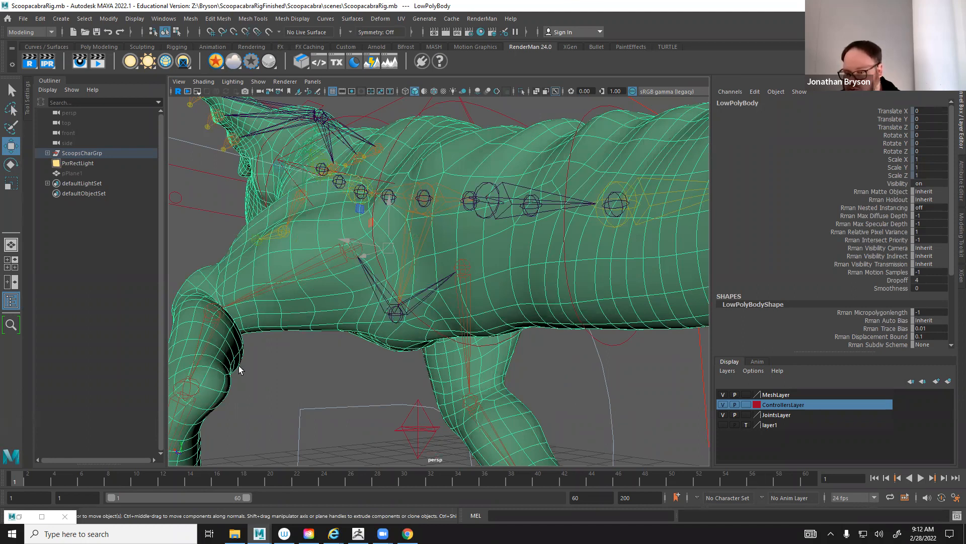
alt+drag(471, 253, 408, 154)
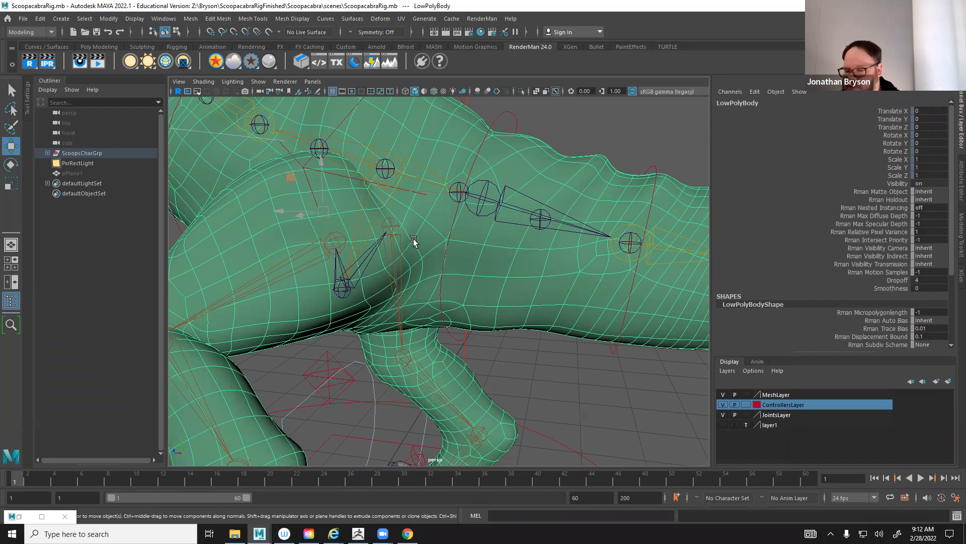
alt+drag(521, 262, 382, 217)
scroll(593, 238, down, 5)
alt+drag(593, 239, 495, 228)
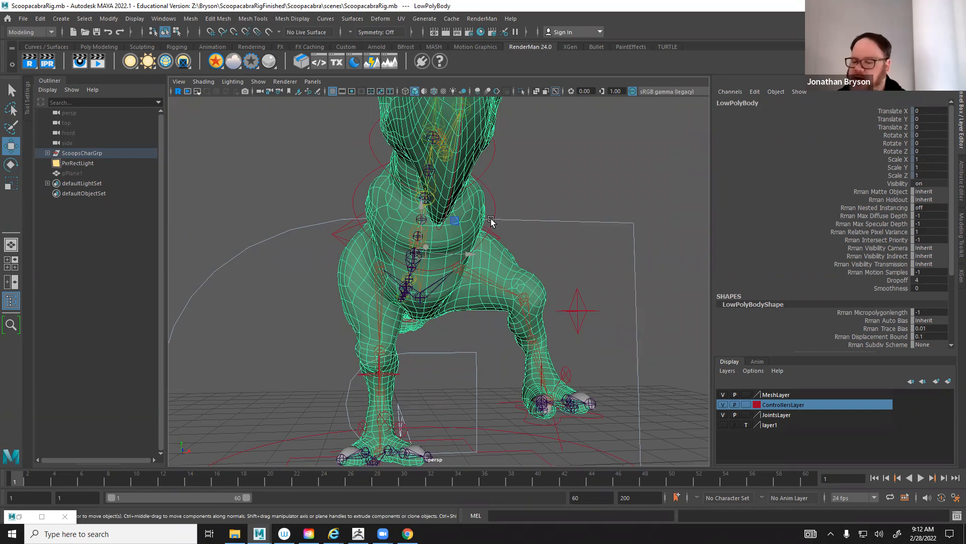
alt+drag(436, 258, 577, 286)
scroll(577, 285, up, 5)
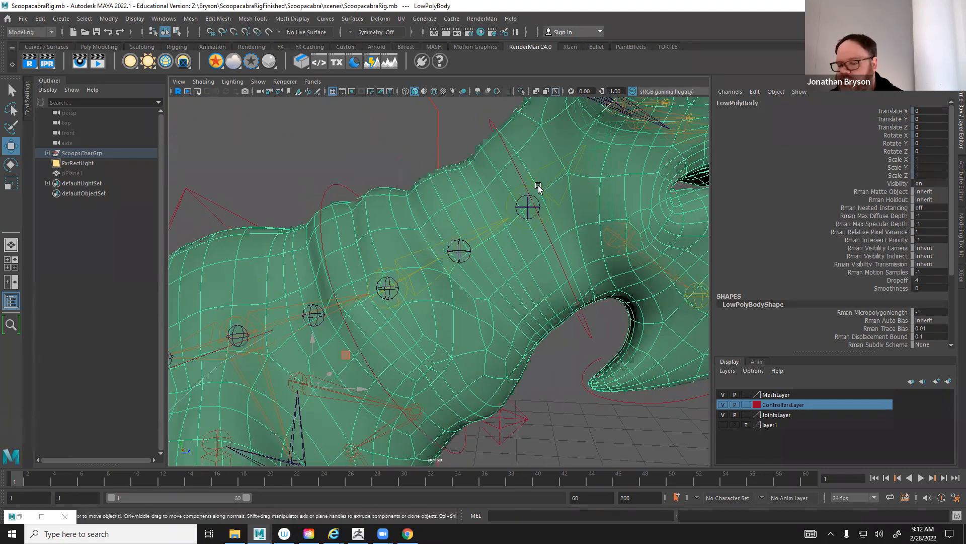
alt+drag(323, 291, 476, 186)
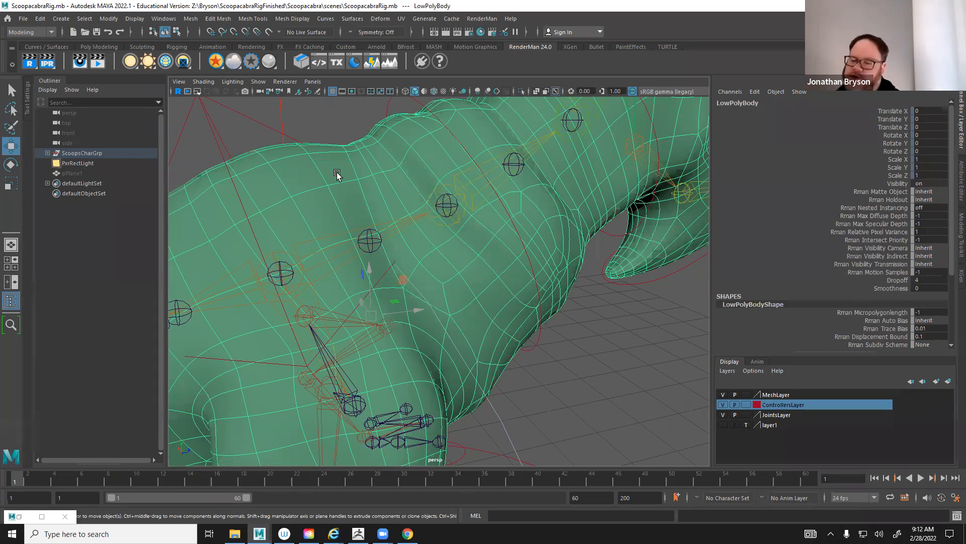
Examine the edge loops around both eyes and across the head of the body mesh
alt+drag(560, 205, 564, 231)
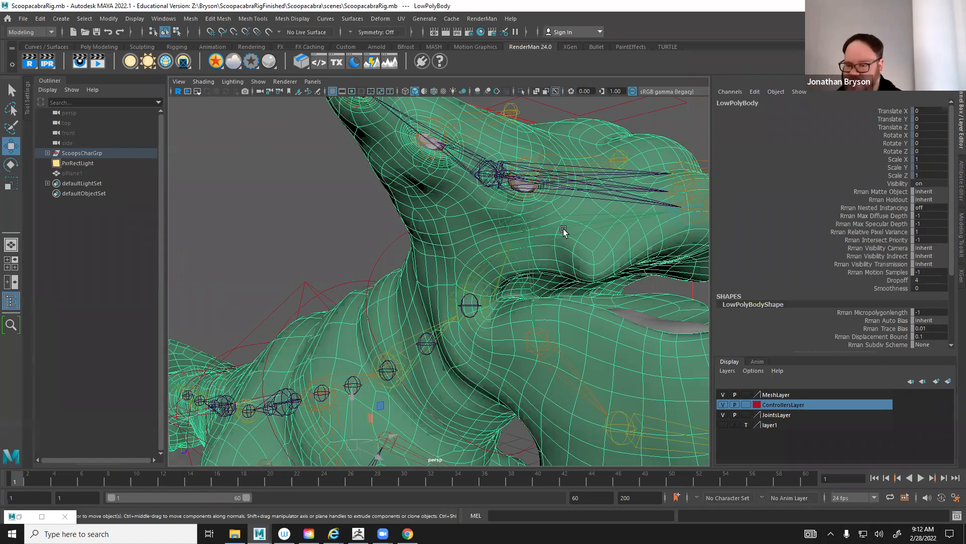
alt+drag(526, 231, 554, 259)
alt+right_drag(553, 260, 587, 210)
alt+drag(587, 210, 372, 220)
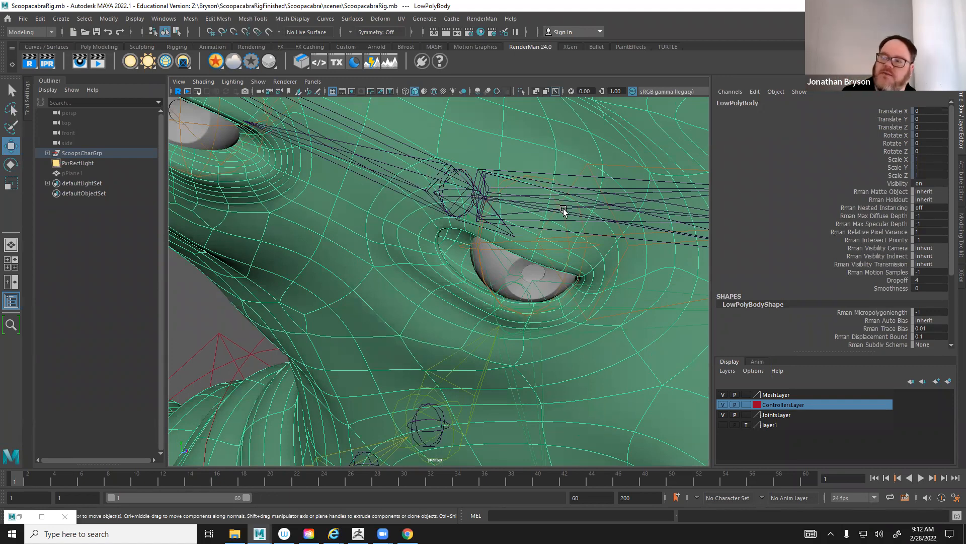
alt+right_drag(548, 207, 458, 309)
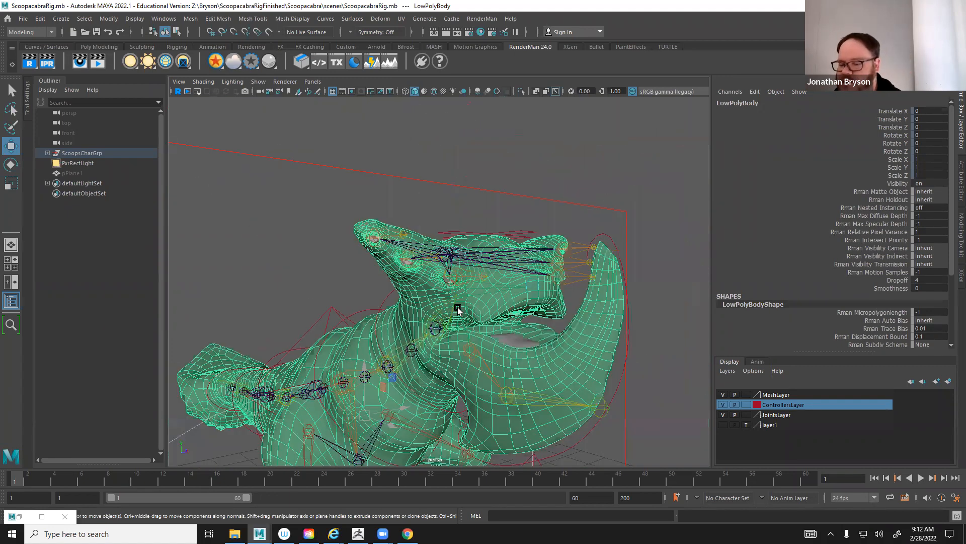
alt+drag(445, 292, 403, 229)
alt+right_drag(403, 229, 539, 326)
alt+middle_drag(468, 211, 521, 306)
alt+right_drag(522, 305, 522, 203)
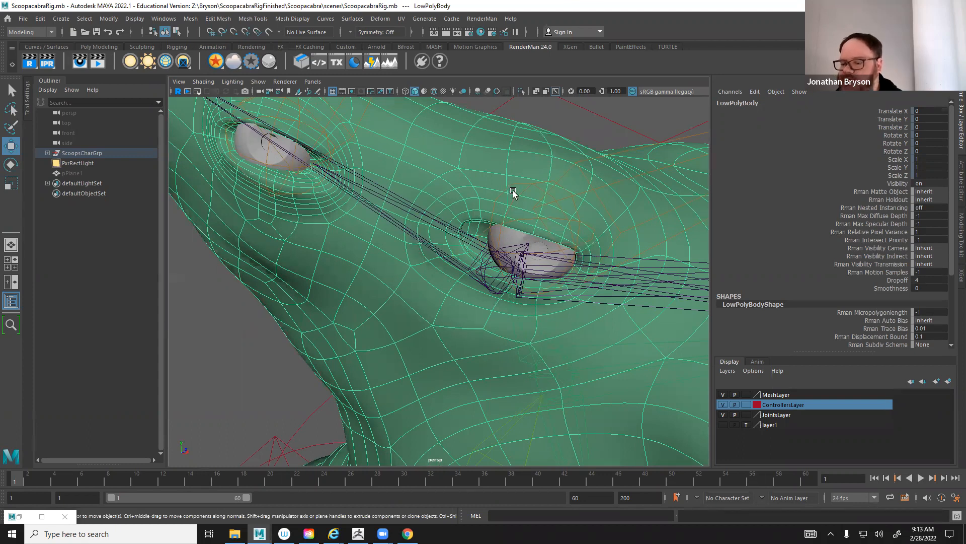
alt+drag(521, 200, 550, 222)
alt+middle_drag(422, 132, 490, 189)
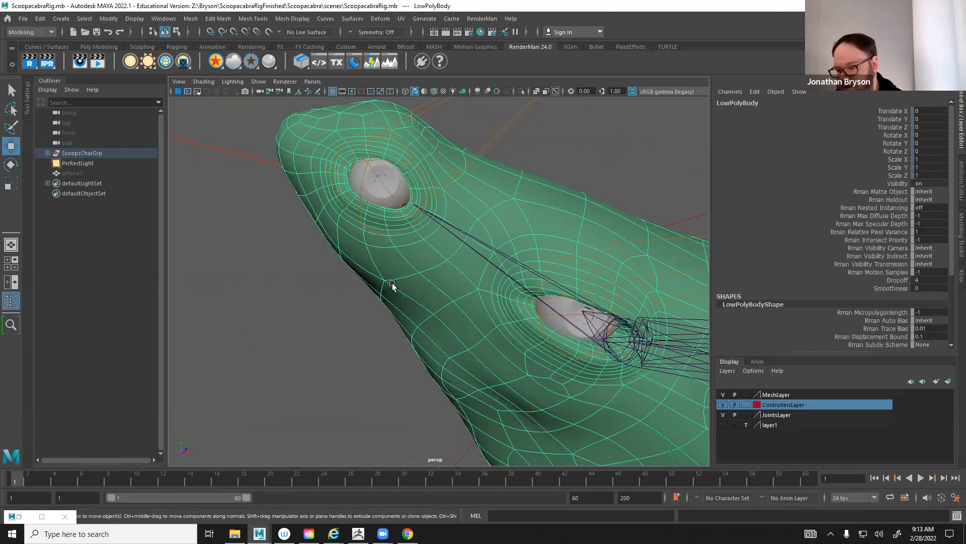
Switch the body mesh to edge selection and select an edge loop encircling the outermost eye to inspect its flow
right_drag(325, 133, 326, 112)
click(336, 144)
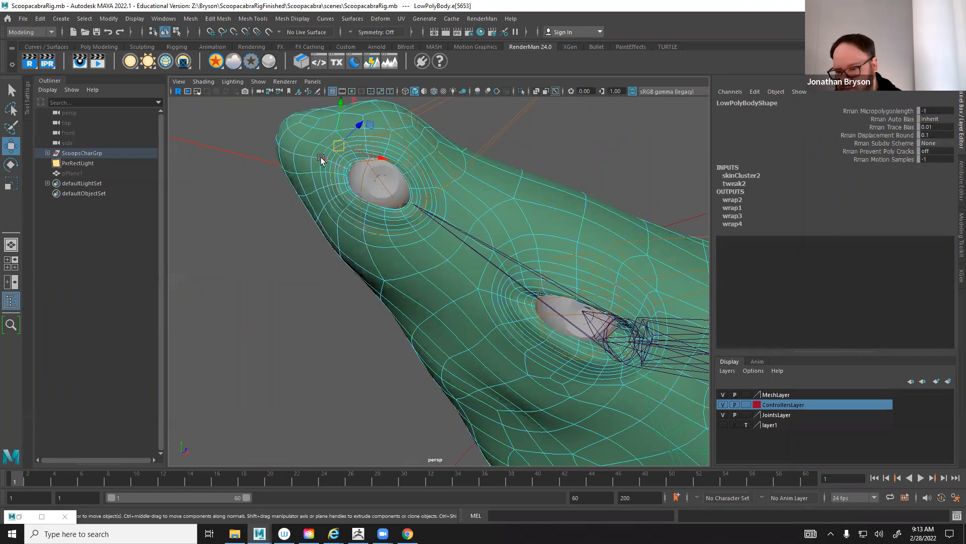
click(322, 157)
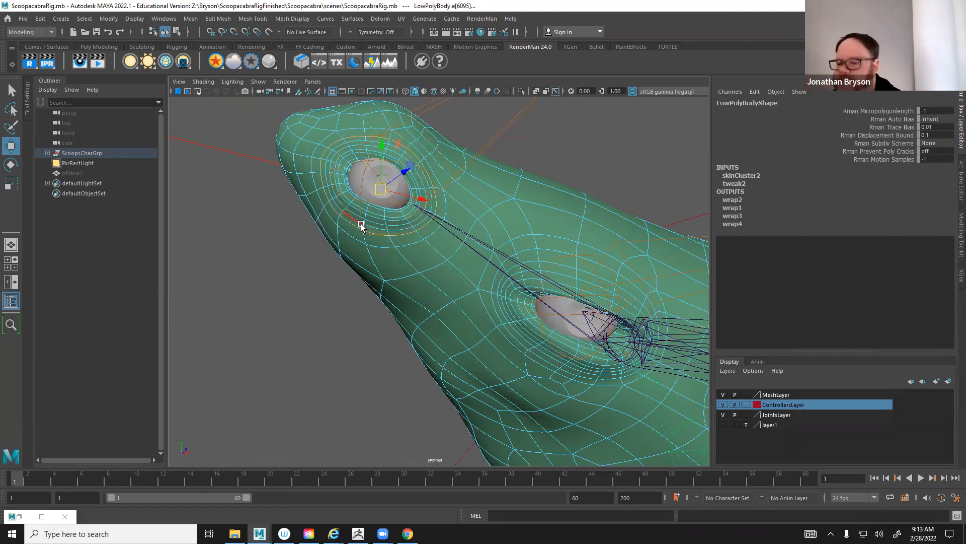
alt+drag(502, 271, 452, 281)
scroll(452, 281, down, 3)
alt+drag(579, 350, 515, 292)
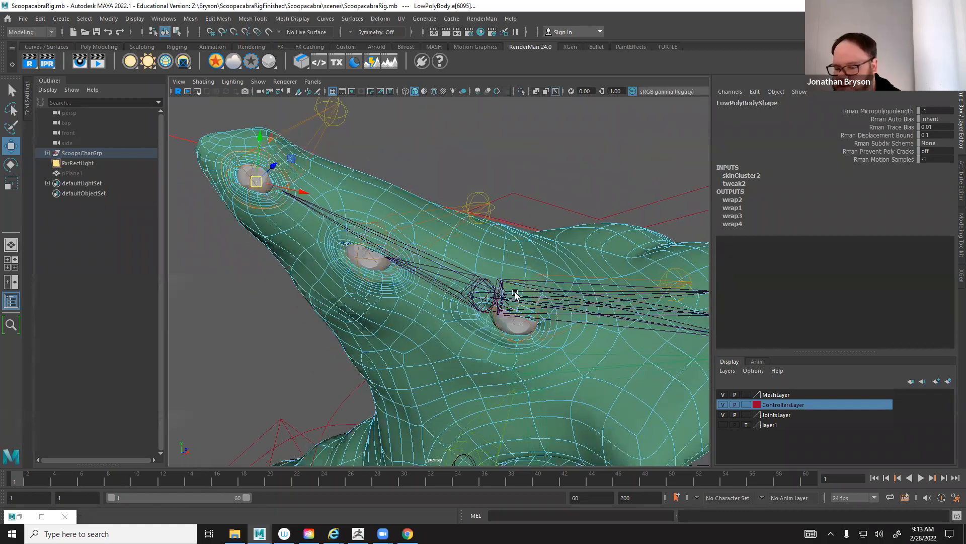
Select the edge loop running around the mouth and examine how it follows the lips and lower jaw from both sides
alt+middle_drag(654, 377, 516, 308)
alt+right_drag(515, 309, 408, 225)
alt+middle_drag(629, 383, 474, 257)
alt+right_drag(475, 256, 488, 280)
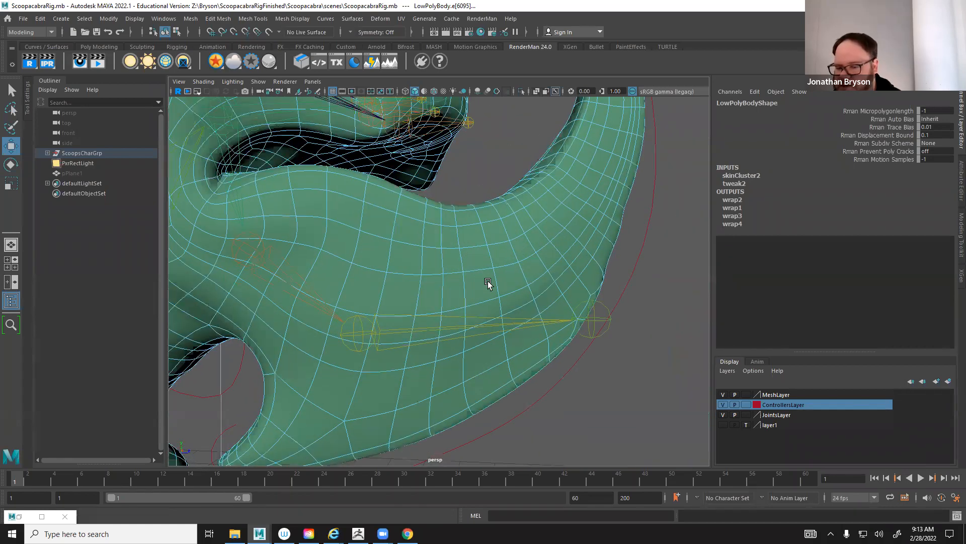
alt+middle_drag(488, 281, 539, 346)
double_click(383, 198)
alt+drag(445, 215, 463, 206)
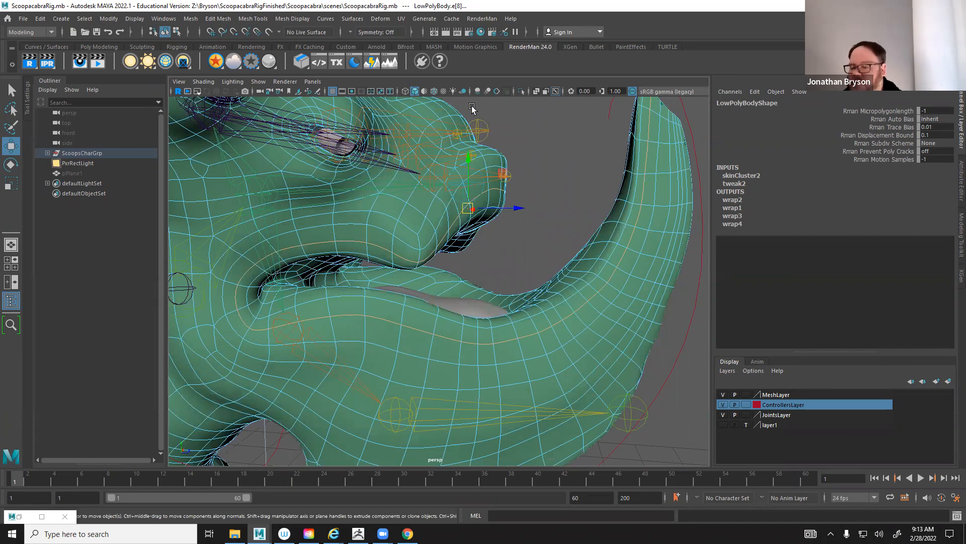
alt+middle_drag(433, 269, 523, 269)
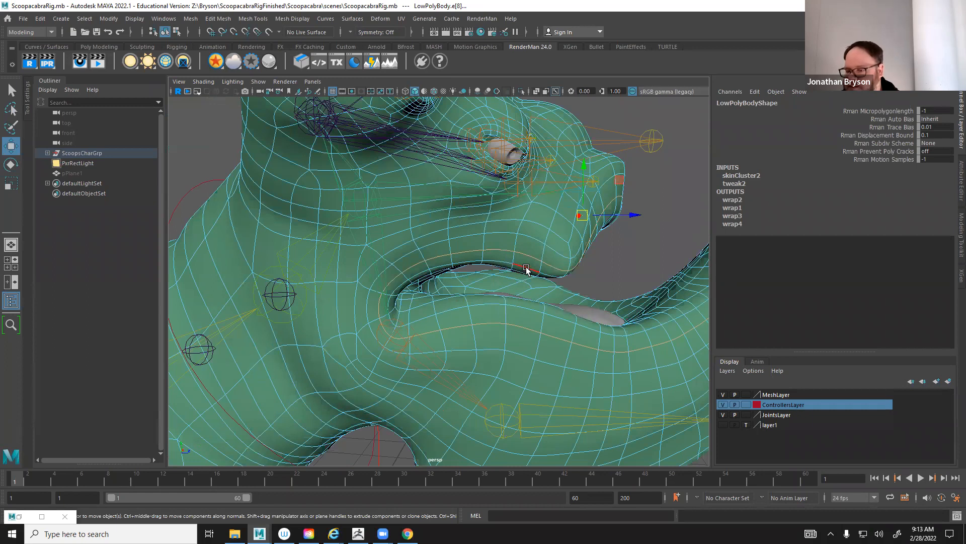
alt+drag(549, 290, 529, 301)
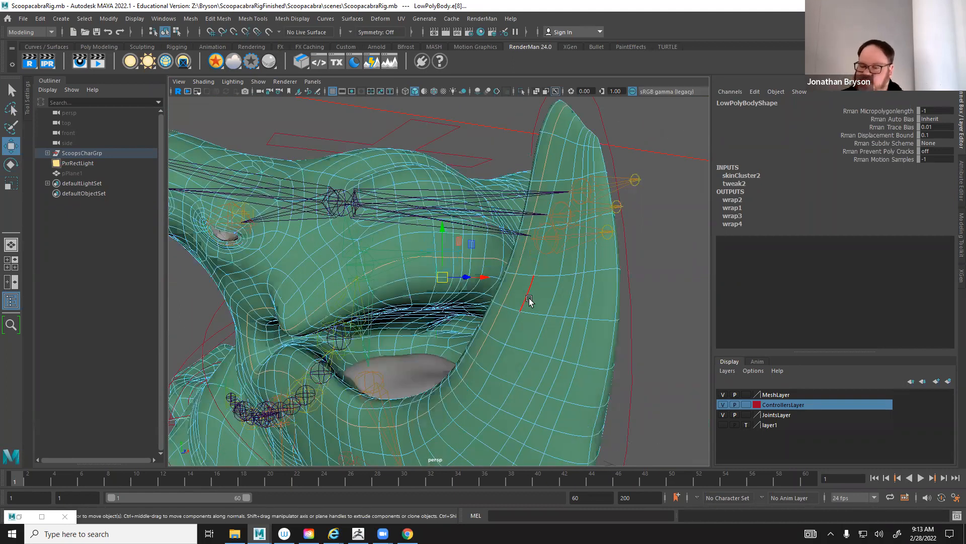
alt+drag(461, 280, 483, 224)
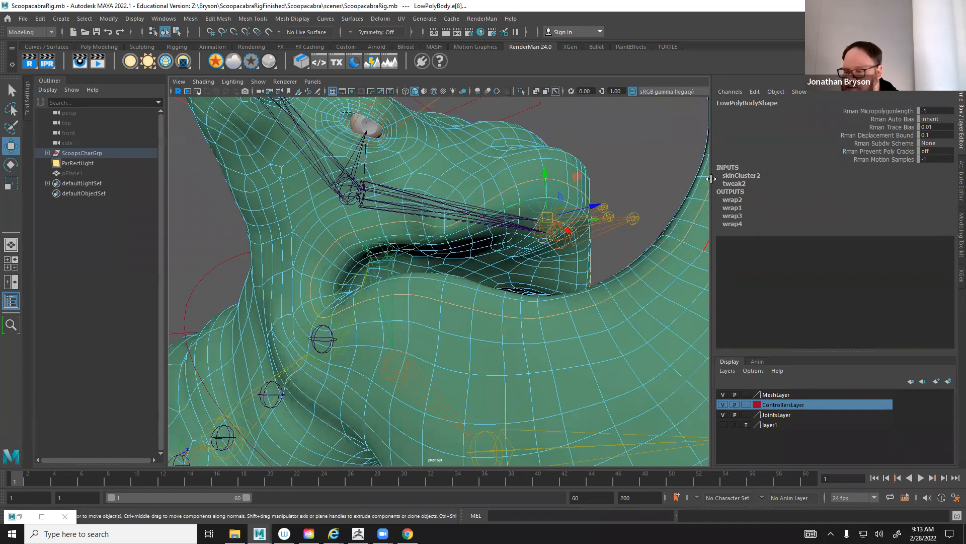
alt+drag(570, 235, 570, 221)
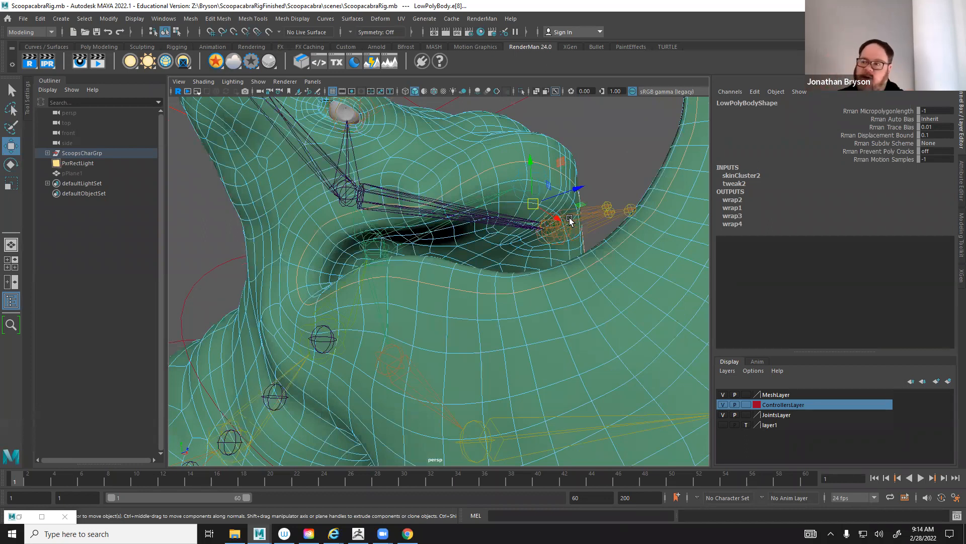
alt+drag(582, 246, 534, 292)
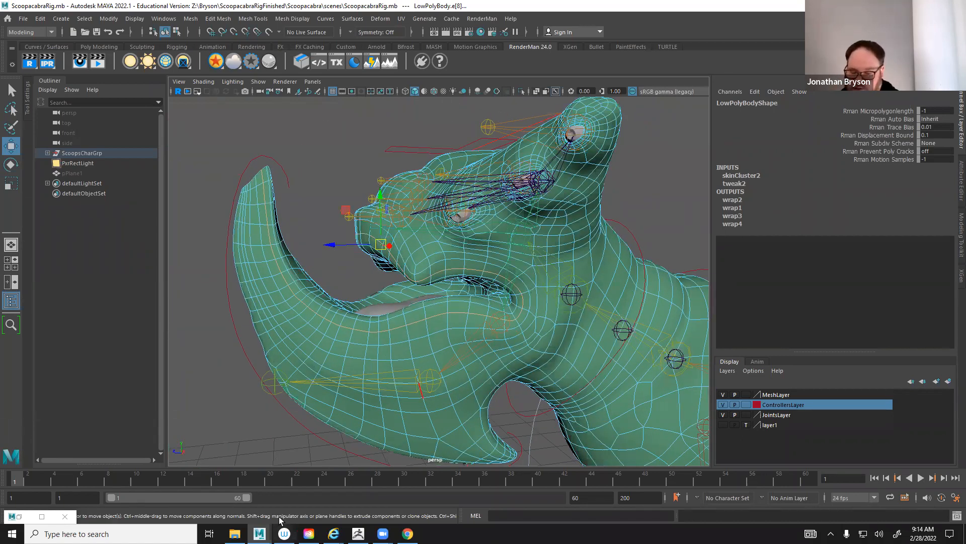
Switch to the other Maya window and allow the flagged putenv command so LizardManRigFinished.mb continues loading
mouse_move(259, 533)
click(321, 487)
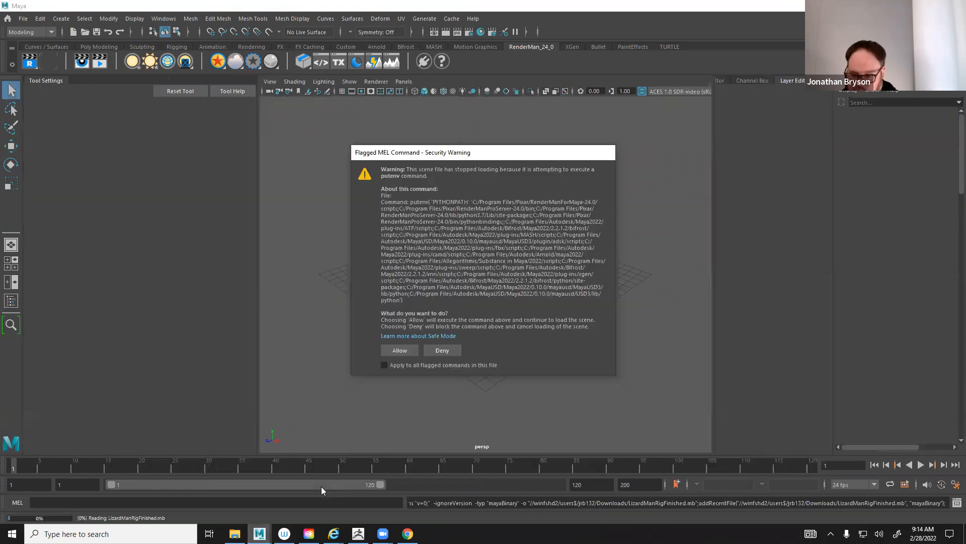
click(400, 350)
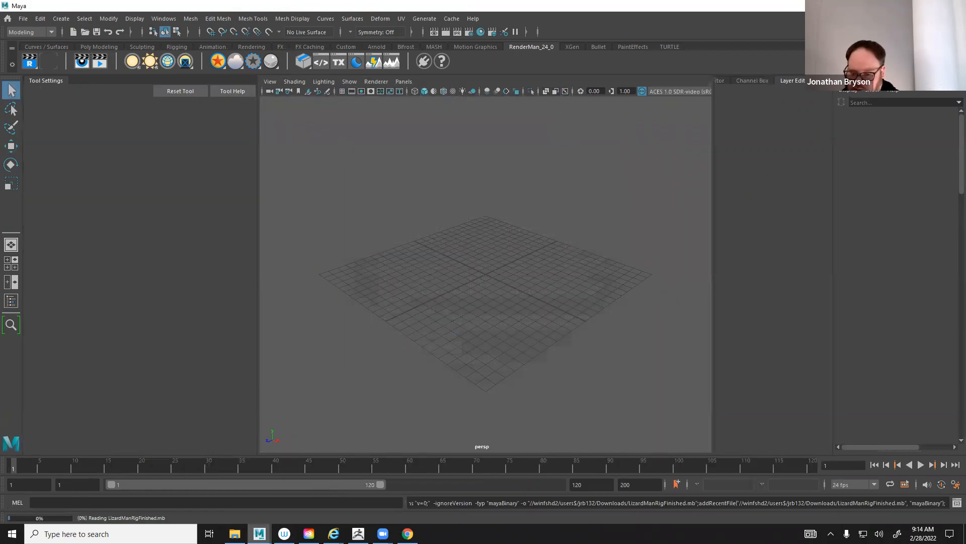
Return to the ScoopacabraRig.mb window and examine the edge flow across the head, eyes and neck
mouse_move(259, 532)
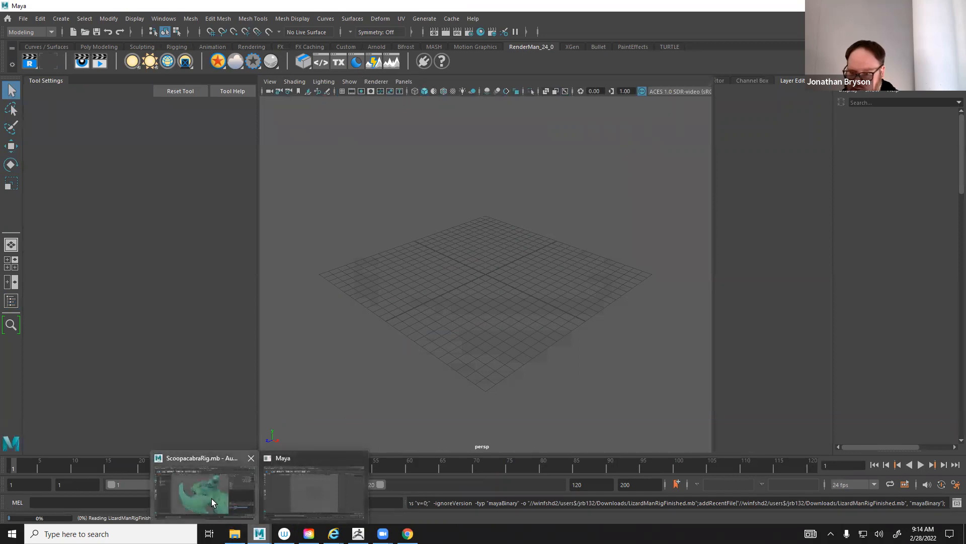
click(211, 498)
alt+drag(423, 253, 427, 179)
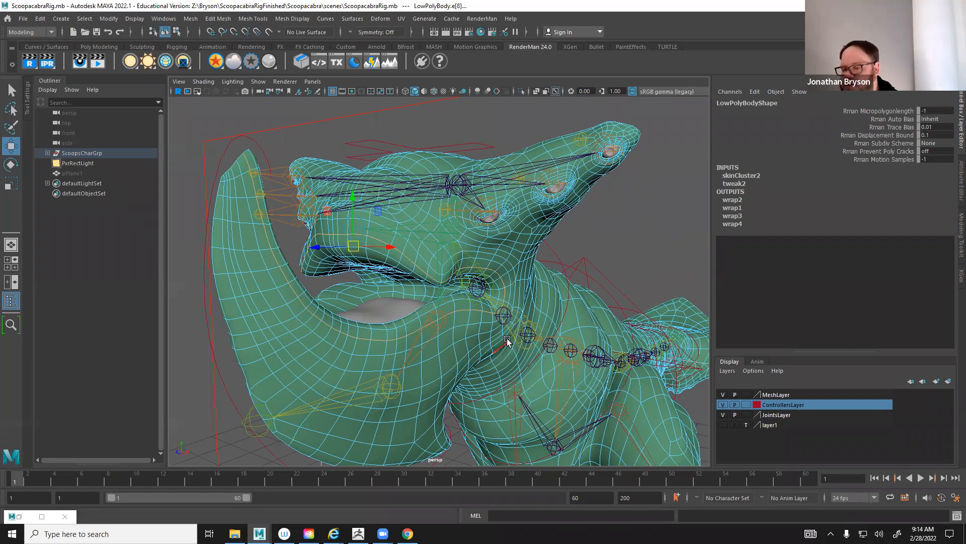
alt+drag(457, 270, 431, 229)
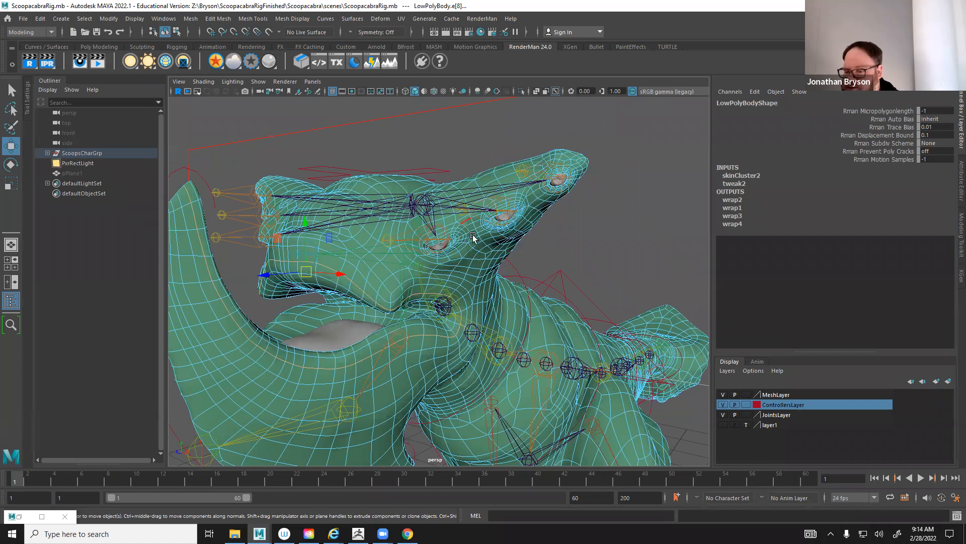
alt+drag(361, 319, 520, 338)
alt+drag(232, 275, 364, 212)
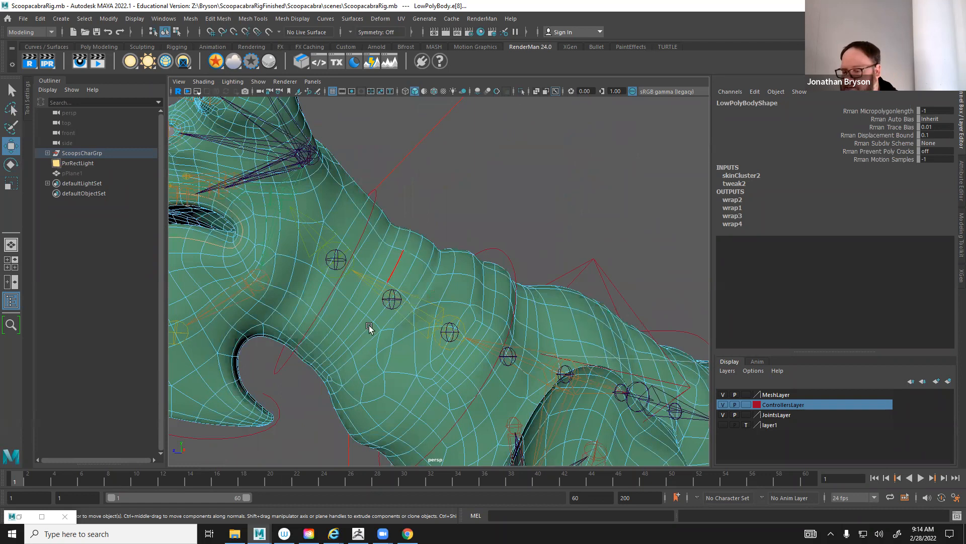
Examine the edge flow and joint placement across the legs and hips and along the tail to its tip
alt+middle_drag(433, 416, 358, 134)
alt+drag(358, 134, 519, 233)
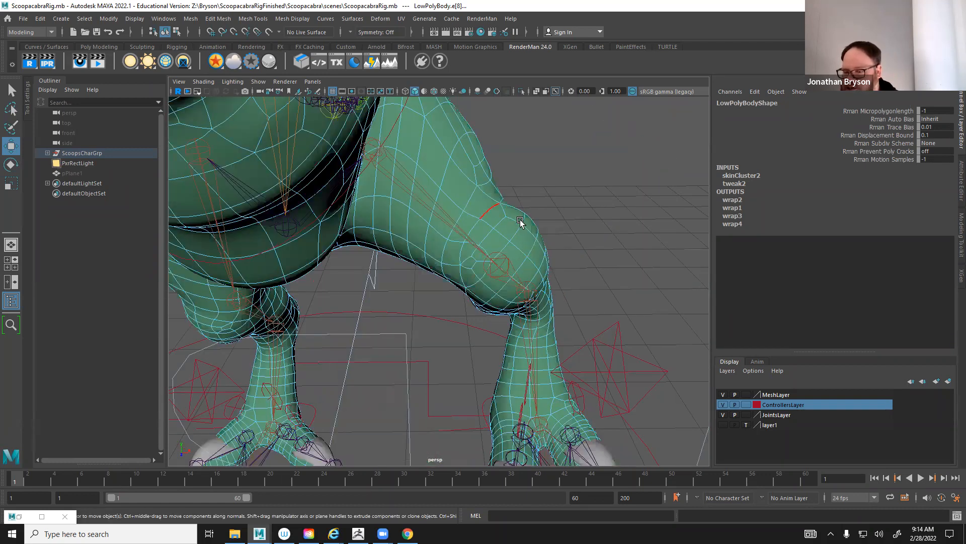
alt+drag(482, 263, 593, 244)
alt+drag(475, 341, 407, 338)
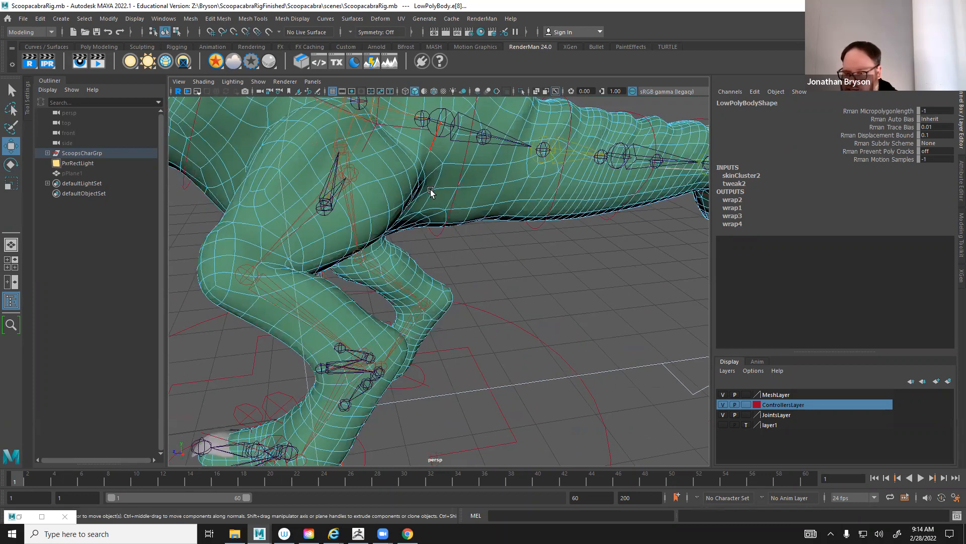
alt+drag(433, 197, 428, 180)
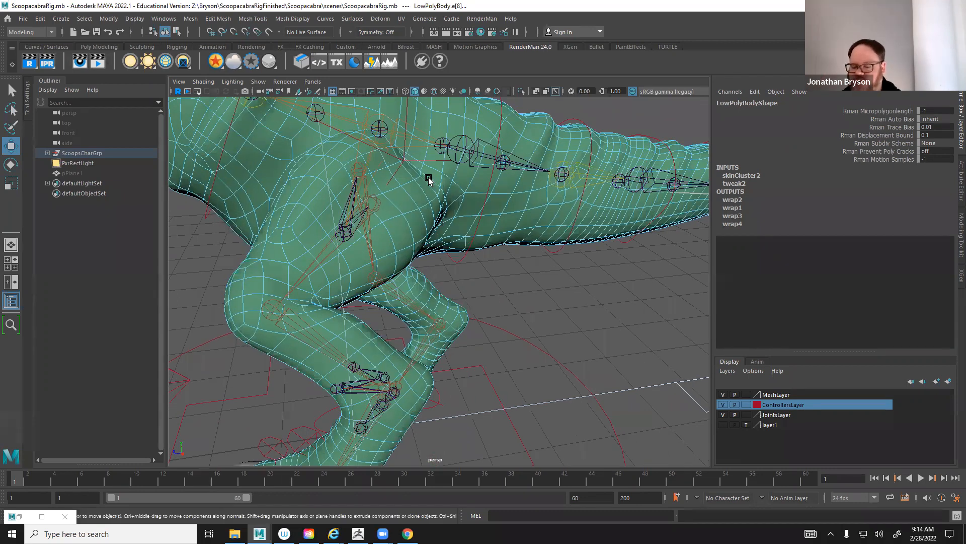
alt+middle_drag(512, 127, 513, 117)
alt+drag(513, 120, 352, 263)
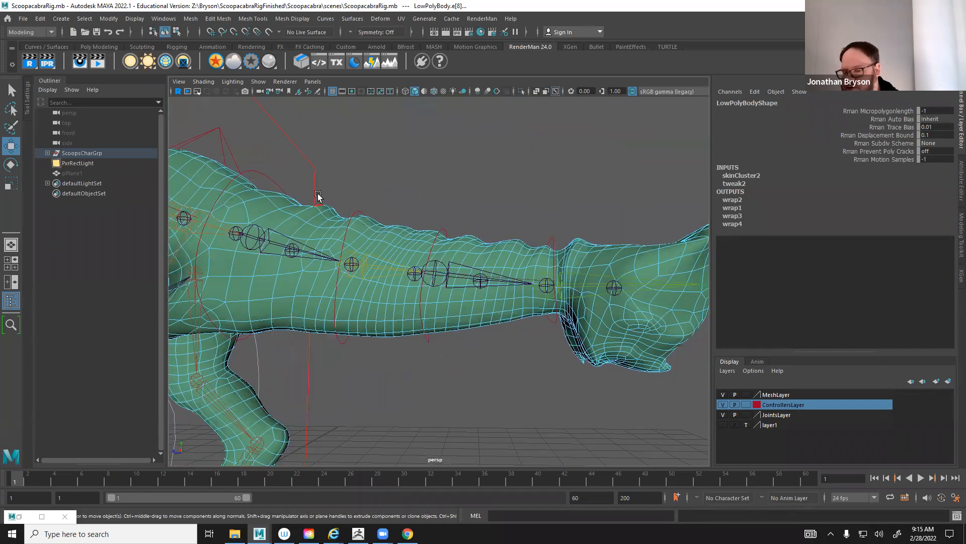
alt+drag(487, 278, 259, 230)
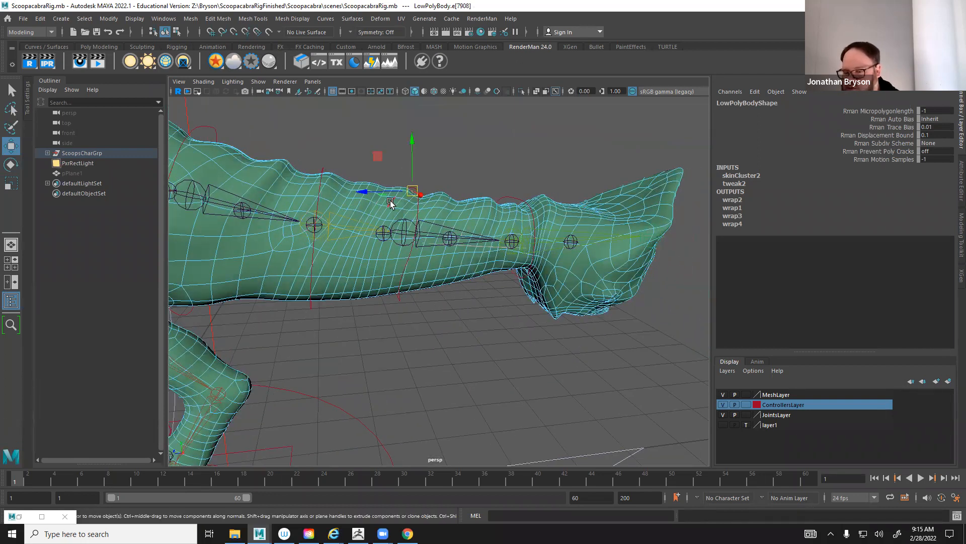
Return to object selection, move the middle tail controller toward the tail tip, and select the body mesh to check the stretched edges
right_drag(378, 214, 419, 205)
click(420, 205)
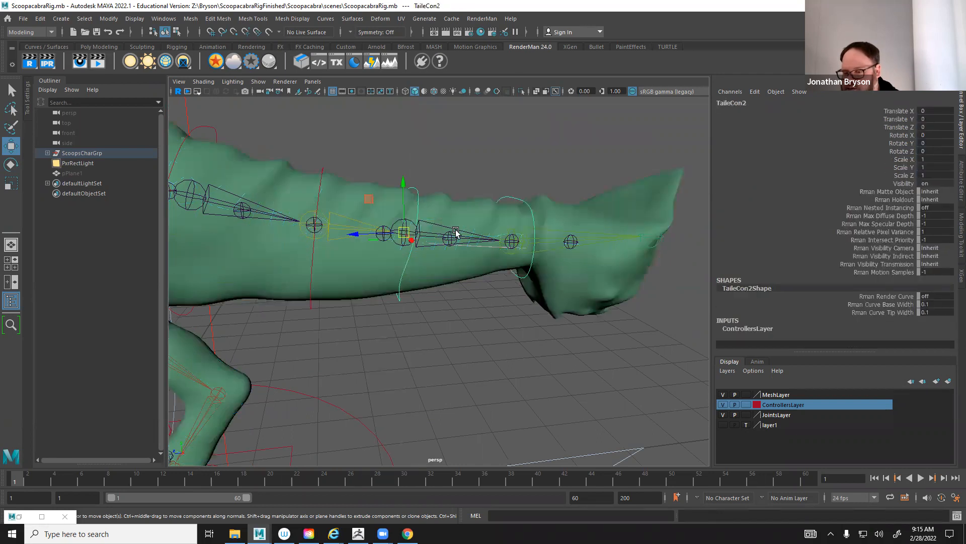
drag(416, 189, 460, 206)
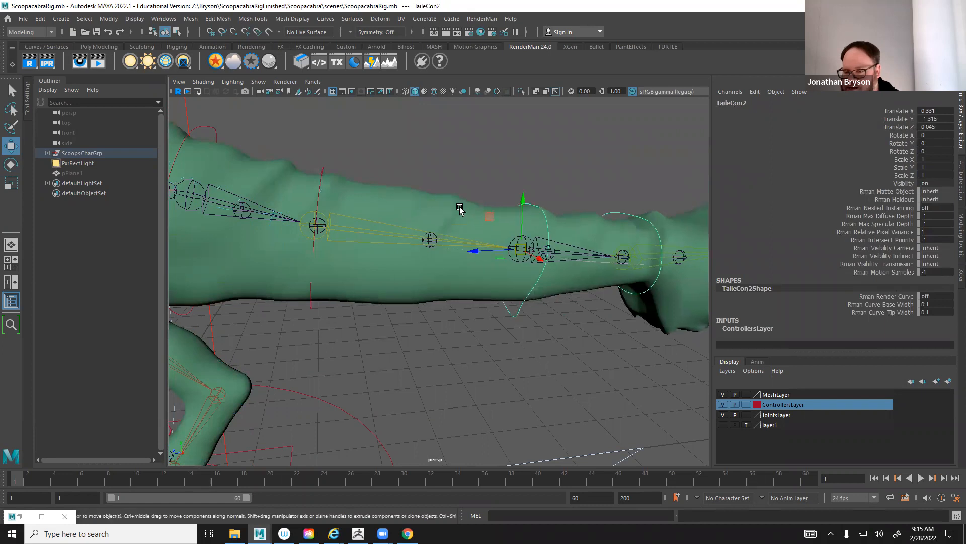
click(460, 206)
alt+drag(423, 301, 367, 287)
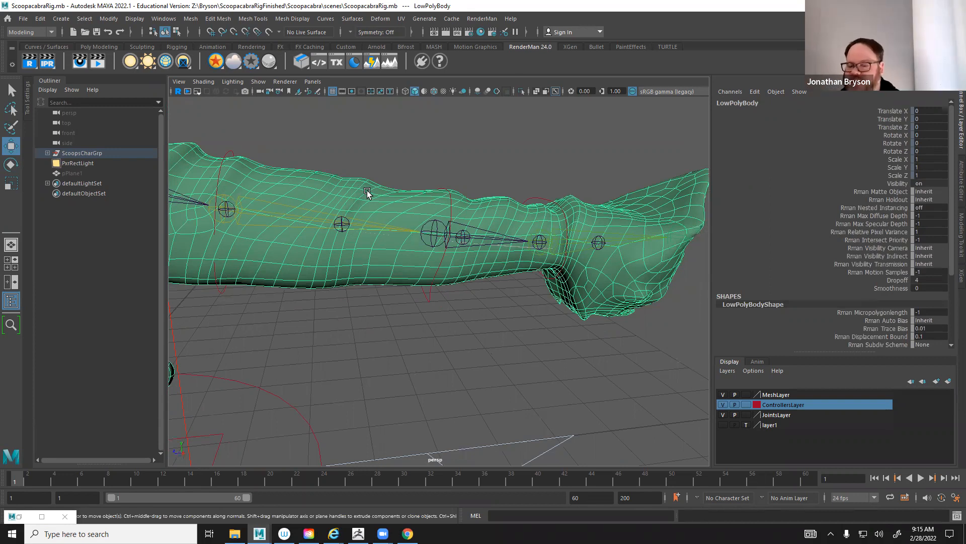
Move the middle tail controller back toward the body, check the mesh wireframe, and reselect the controller
click(427, 295)
middle_drag(329, 238, 290, 241)
click(313, 204)
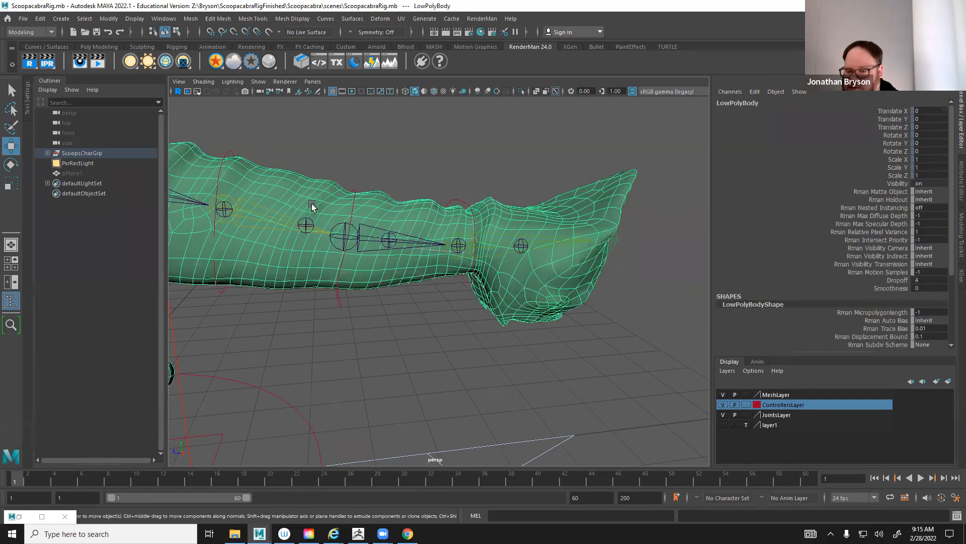
click(354, 197)
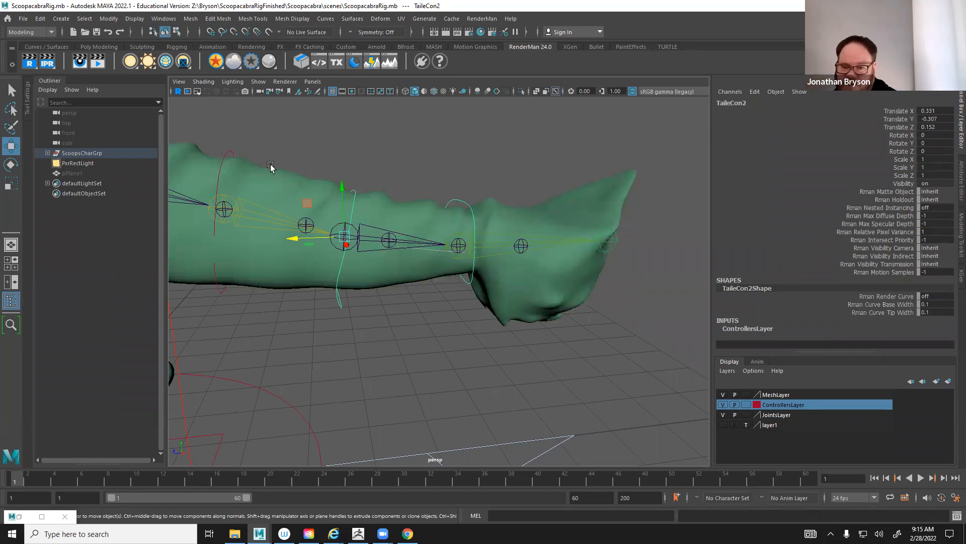
Add the base and tip tail controllers to the selection and rotate all three 24.87 in X to curl the tail upward
click(227, 151)
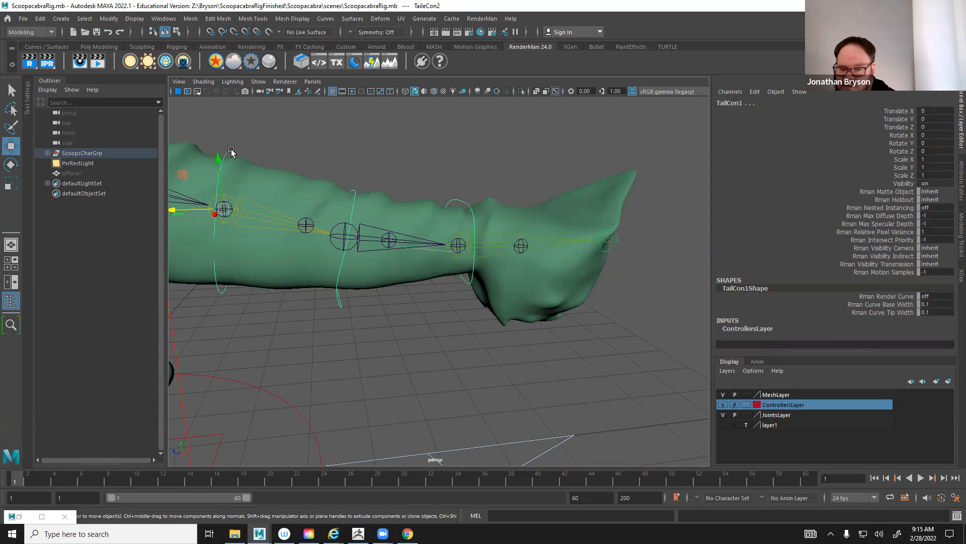
click(462, 201)
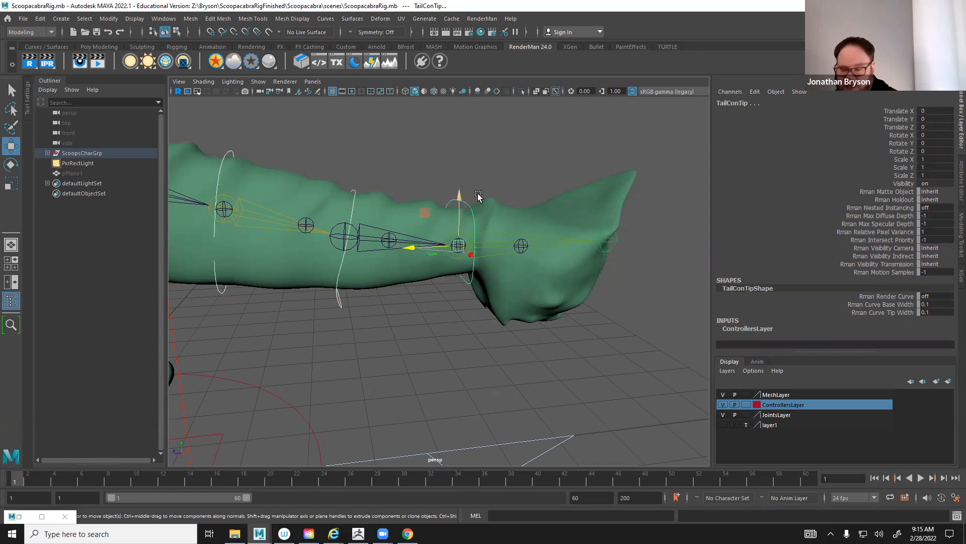
key(e)
drag(438, 208, 421, 220)
Move the three selected tail controllers up and away from the body to stretch the tail, keeping them selected
key(w)
alt+middle_drag(401, 215, 424, 271)
scroll(425, 272, down, 2)
drag(422, 155, 494, 123)
alt+drag(431, 251, 334, 216)
scroll(334, 216, down, 3)
drag(501, 187, 520, 168)
alt+drag(486, 246, 554, 274)
click(455, 222)
key(ctrl+z)
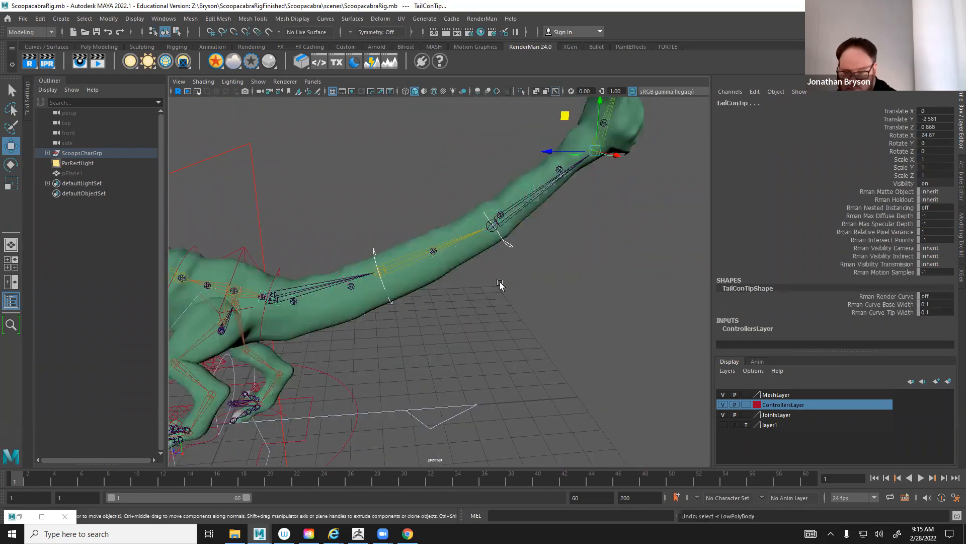
Try rotating the tail controllers further, and undo that rotation together with the preceding stretching moves
key(e)
mouse_move(614, 154)
mouse_down()
mouse_move(587, 195)
mouse_move(630, 155)
mouse_up()
key(ctrl+z)
key(ctrl+z)
key(ctrl+z)
key(ctrl+z)
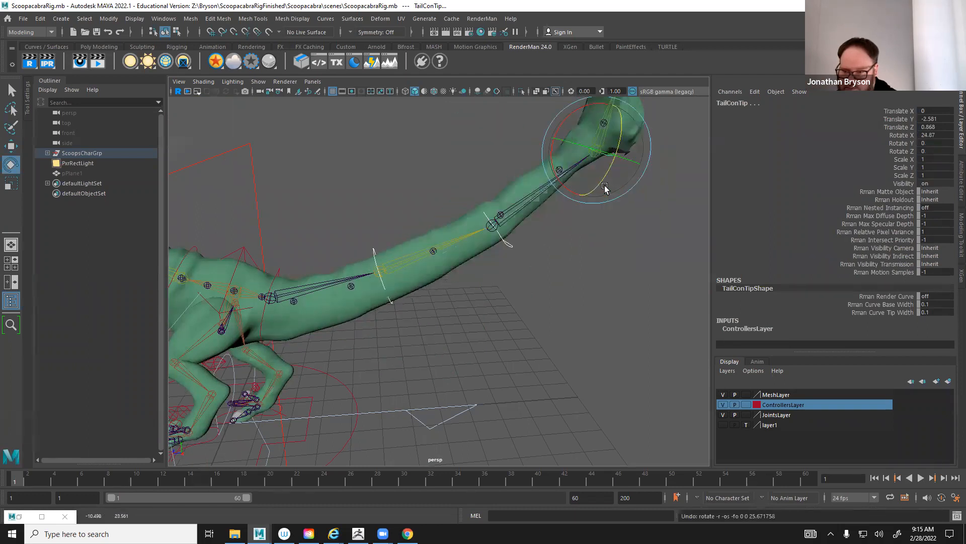
key(ctrl+z)
key(ctrl+z)
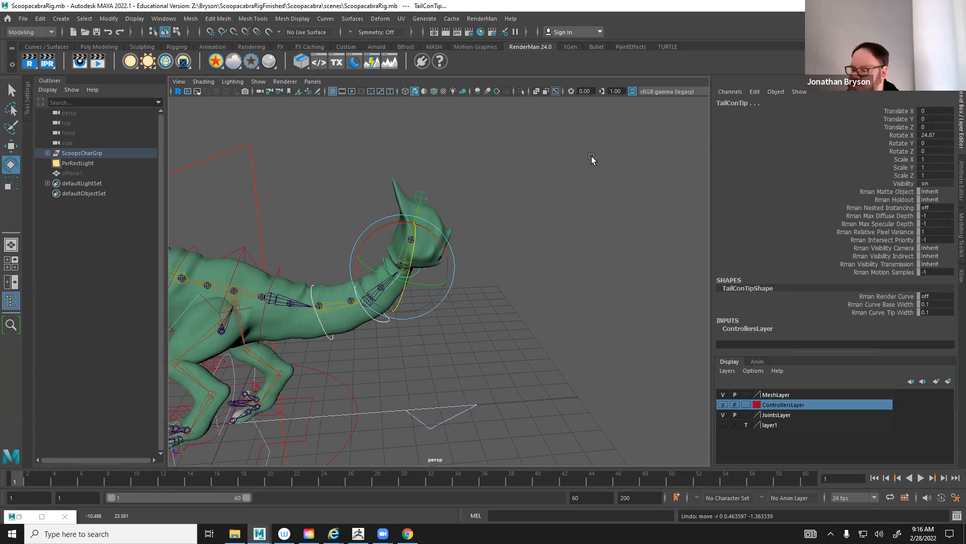
Set Translate X, Y, Z and Rotate X of the three selected tail controllers to 0
alt+middle_drag(468, 280, 554, 259)
scroll(286, 233, up, 3)
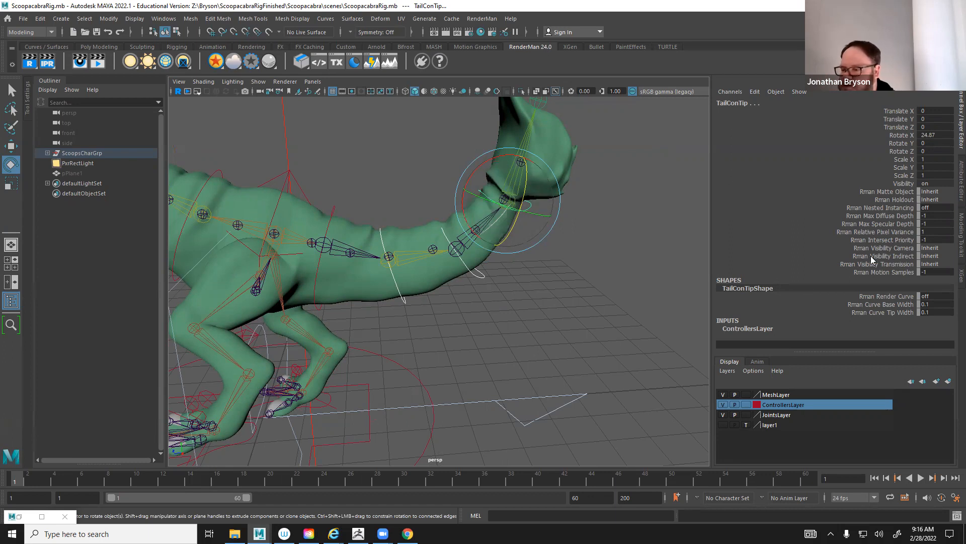
drag(934, 110, 944, 136)
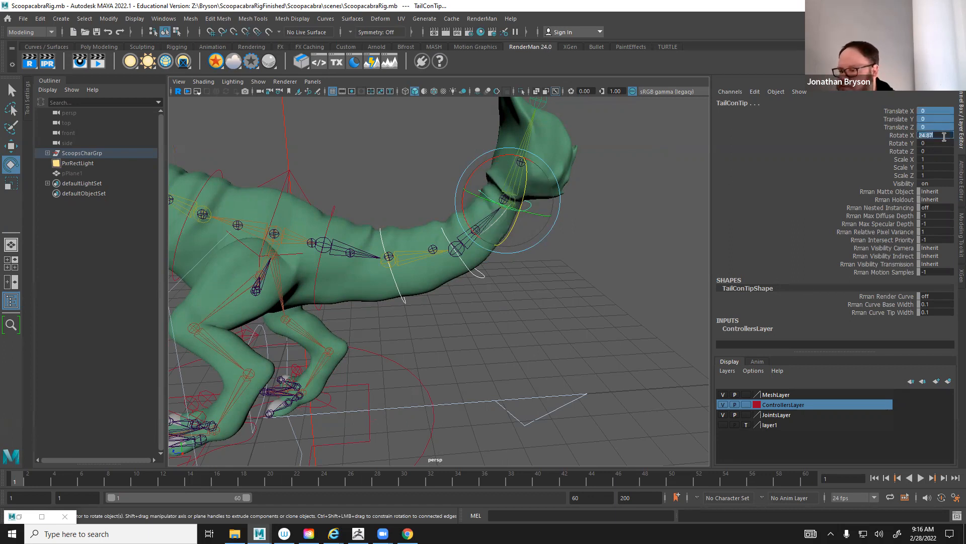
text(0)
key(Return)
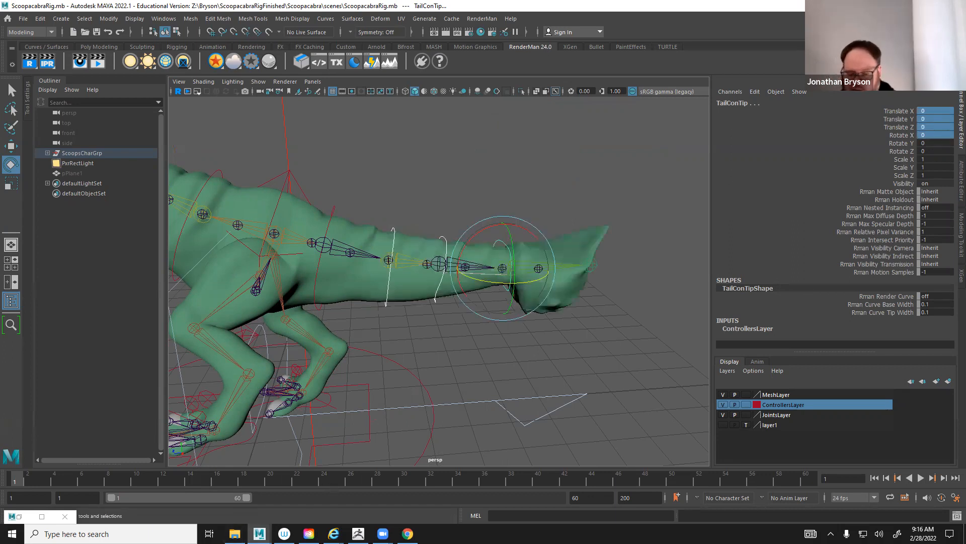
mouse_move(259, 533)
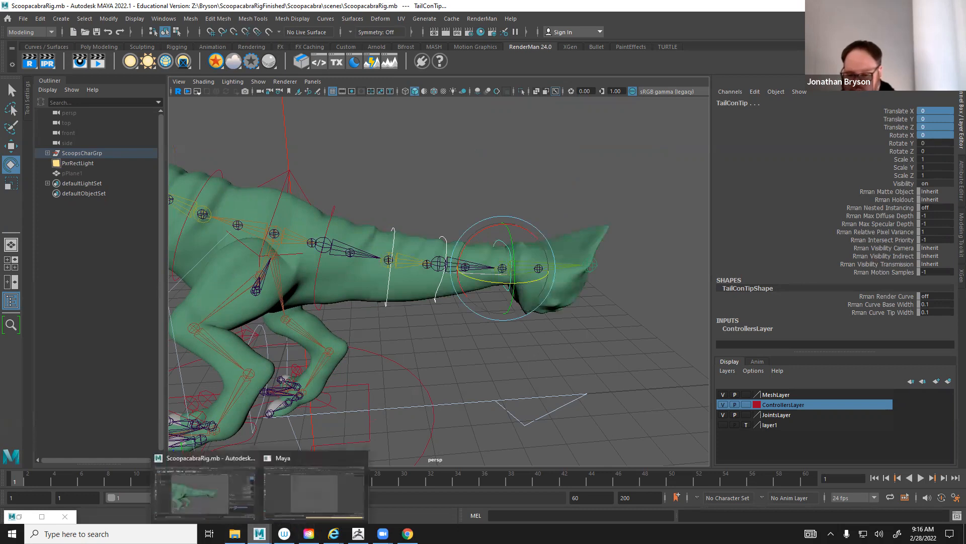
Switch to the Maya window with LizardManRigFinished.mb and select the lizard man's body mesh
click(315, 483)
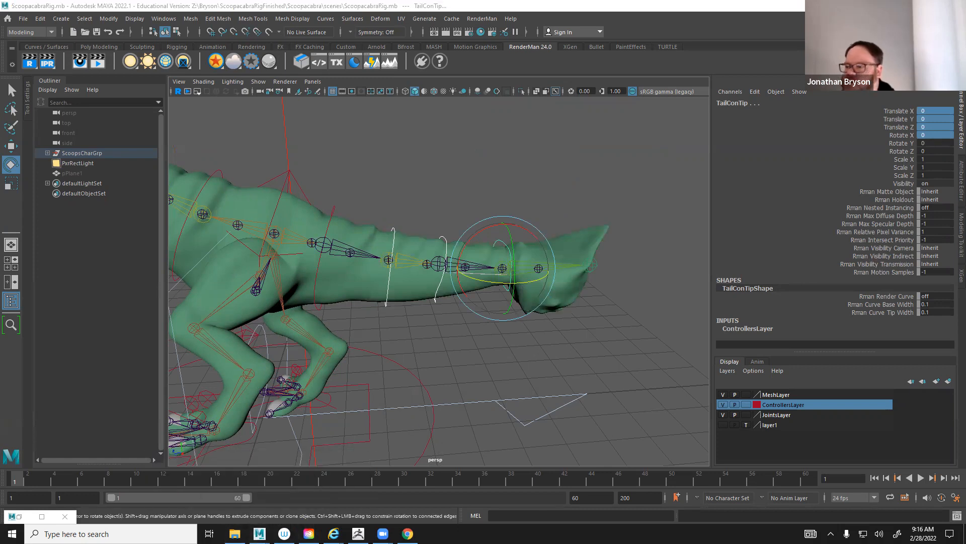
click(908, 6)
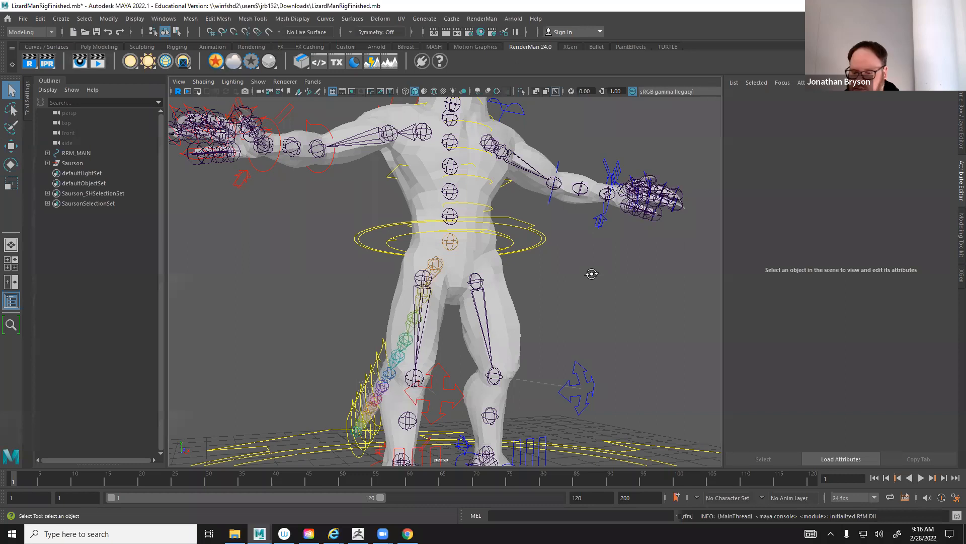
alt+drag(592, 274, 593, 305)
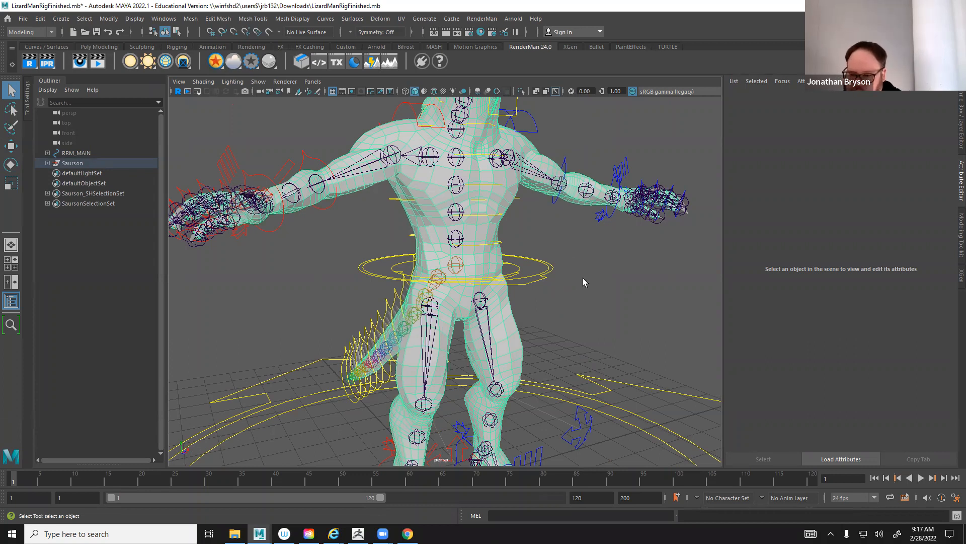
alt+drag(595, 222, 531, 252)
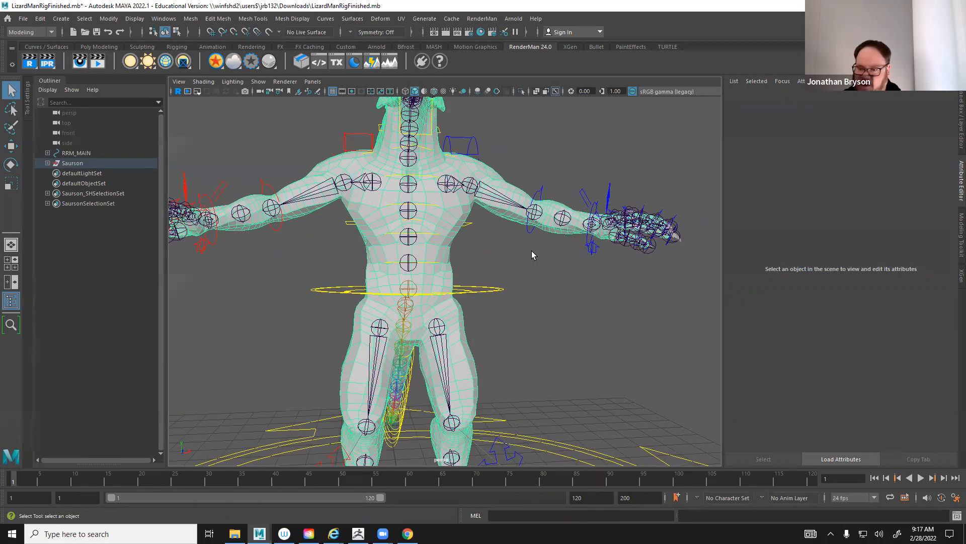
alt+middle_drag(360, 153, 436, 268)
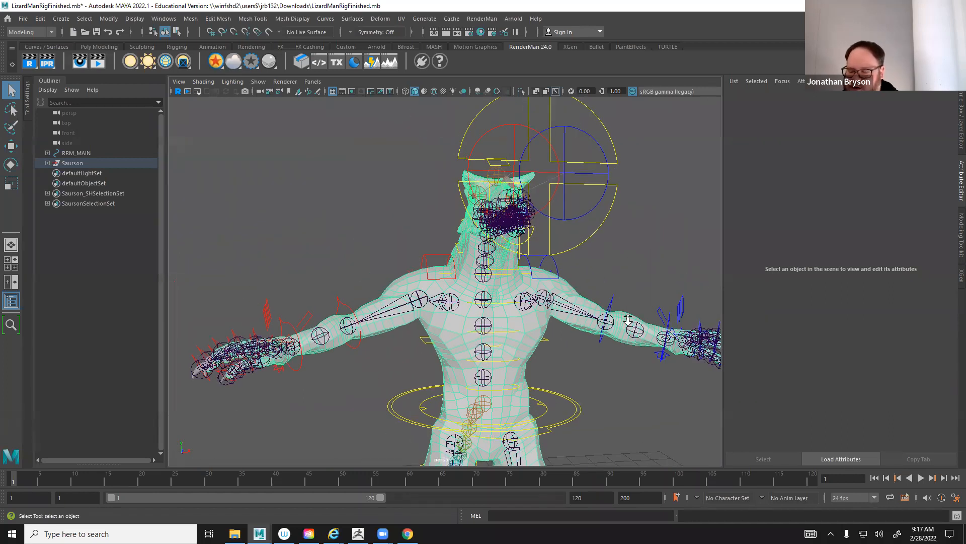
scroll(422, 321, up, 5)
alt+middle_drag(439, 407, 478, 341)
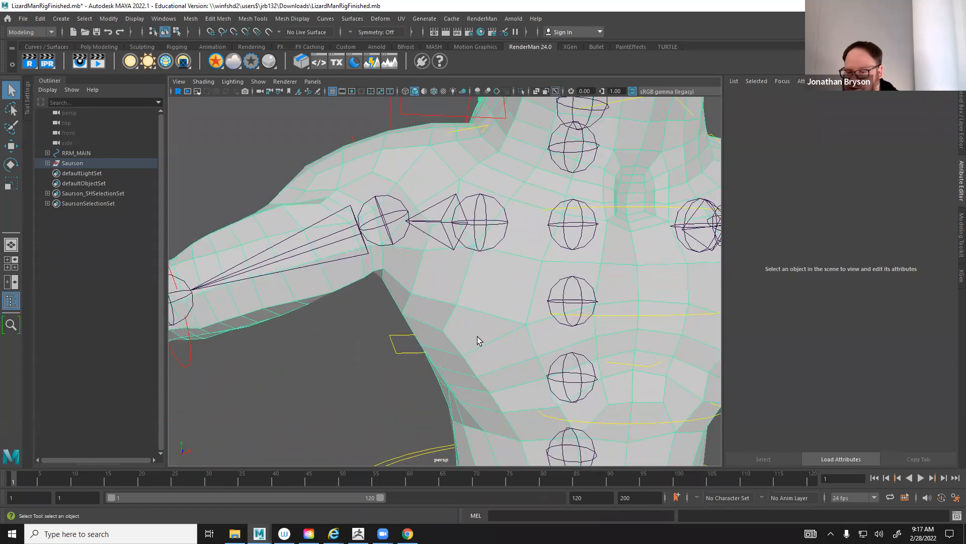
scroll(451, 338, down, 3)
click(451, 343)
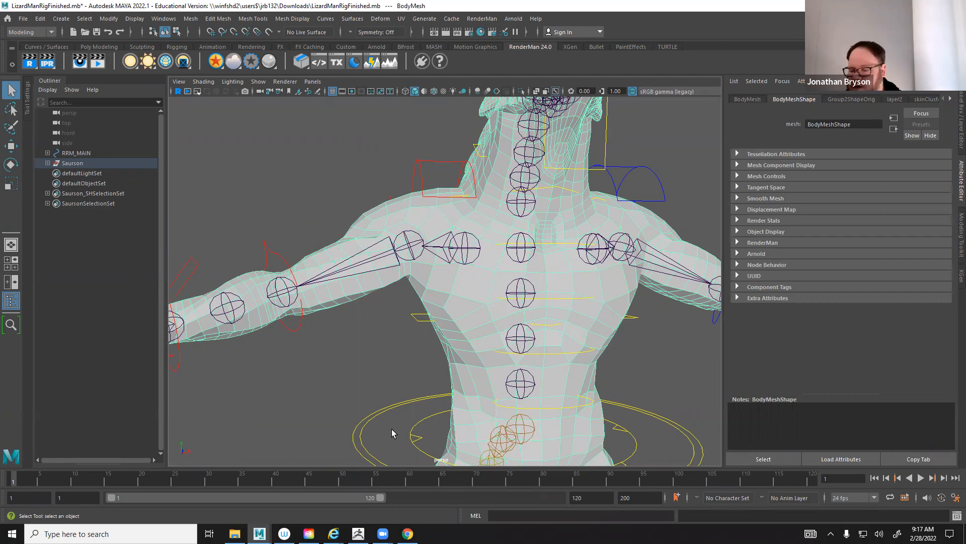
Examine the edge flow of the body mesh around the right shoulder, armpit and upper arm from front and back
alt+drag(399, 323, 347, 317)
alt+middle_drag(360, 318, 386, 319)
scroll(386, 319, up, 3)
alt+drag(392, 212, 405, 204)
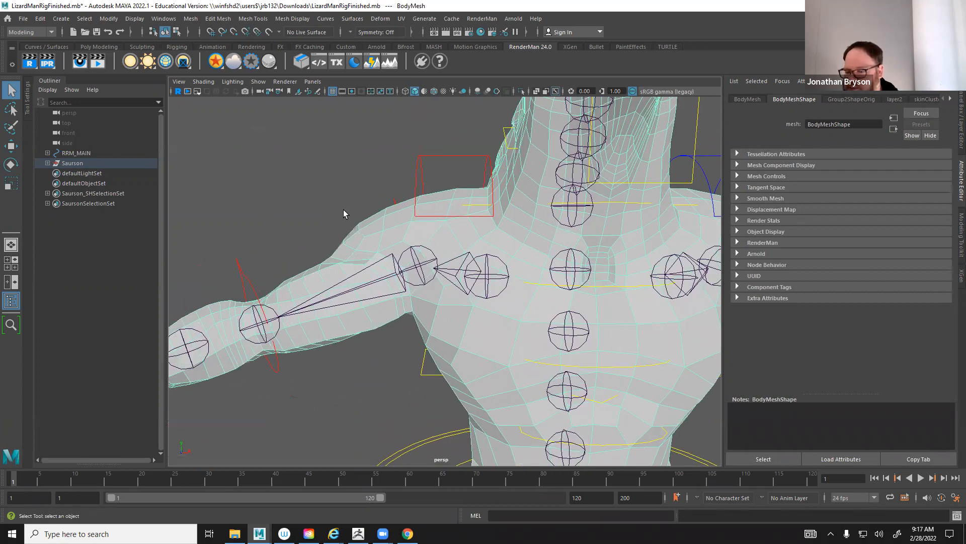
alt+drag(332, 285, 465, 365)
alt+middle_drag(516, 301, 439, 296)
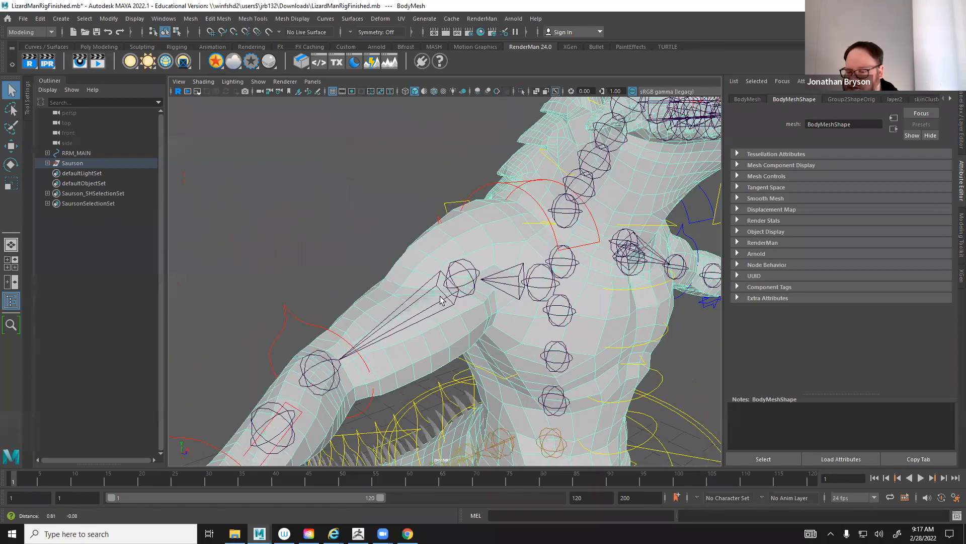
scroll(440, 300, up, 3)
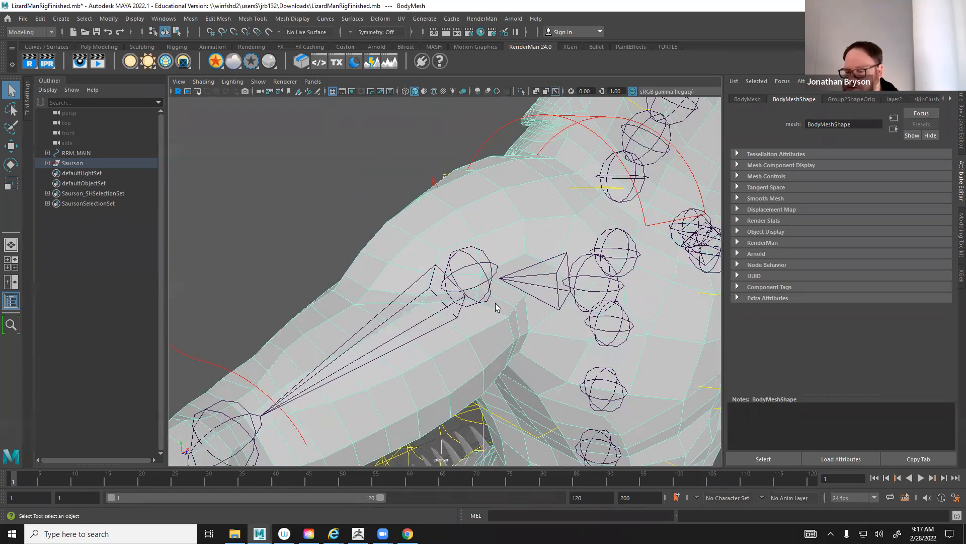
alt+drag(320, 289, 565, 185)
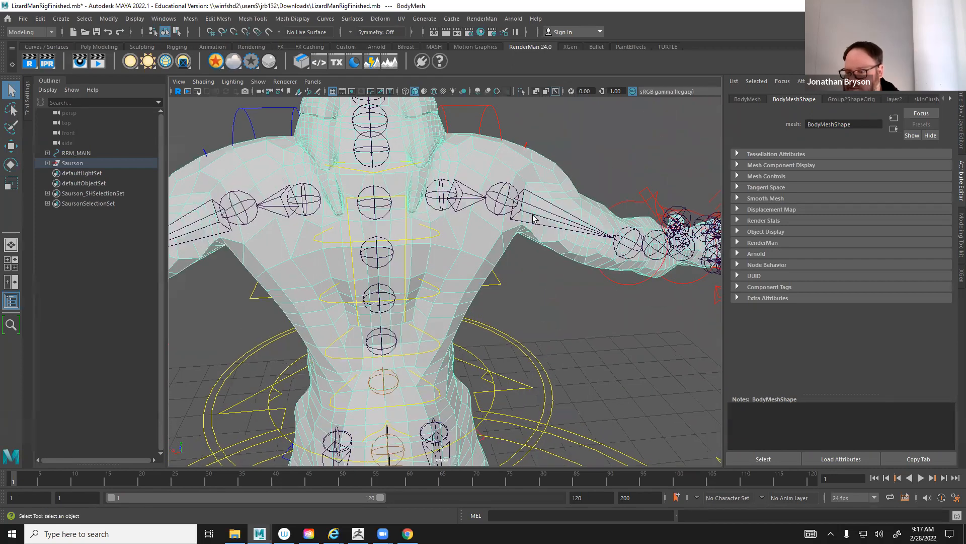
alt+drag(574, 243, 485, 323)
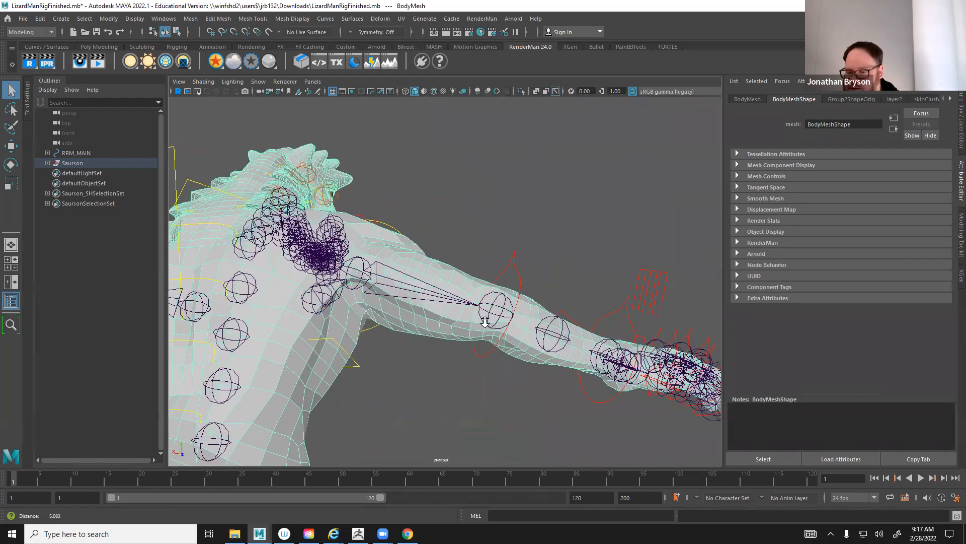
alt+right_drag(484, 322, 534, 322)
alt+drag(438, 309, 543, 302)
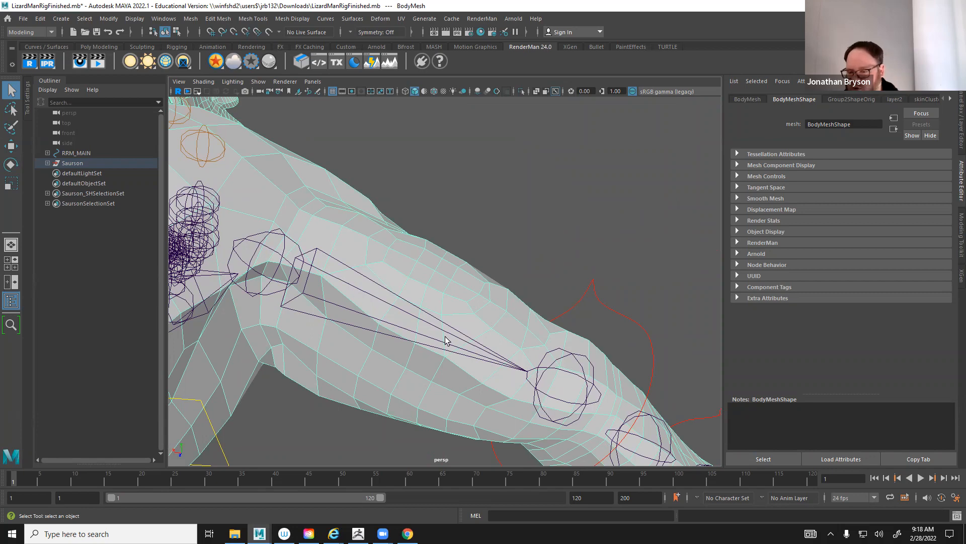
Examine the topology and joint placement of the right elbow, forearm and wrist from several sides
alt+drag(619, 327, 556, 363)
alt+middle_drag(657, 286, 597, 290)
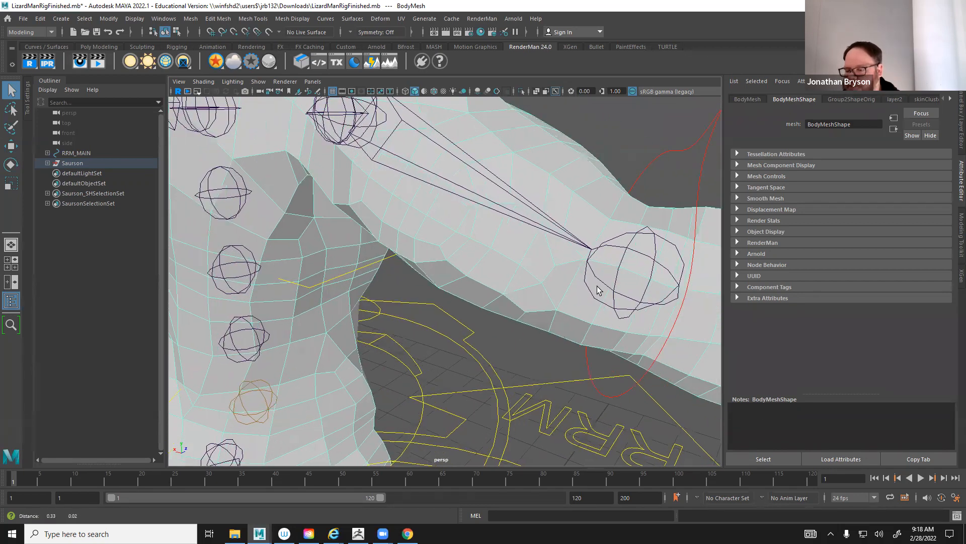
alt+middle_drag(670, 296, 455, 259)
alt+drag(520, 257, 407, 237)
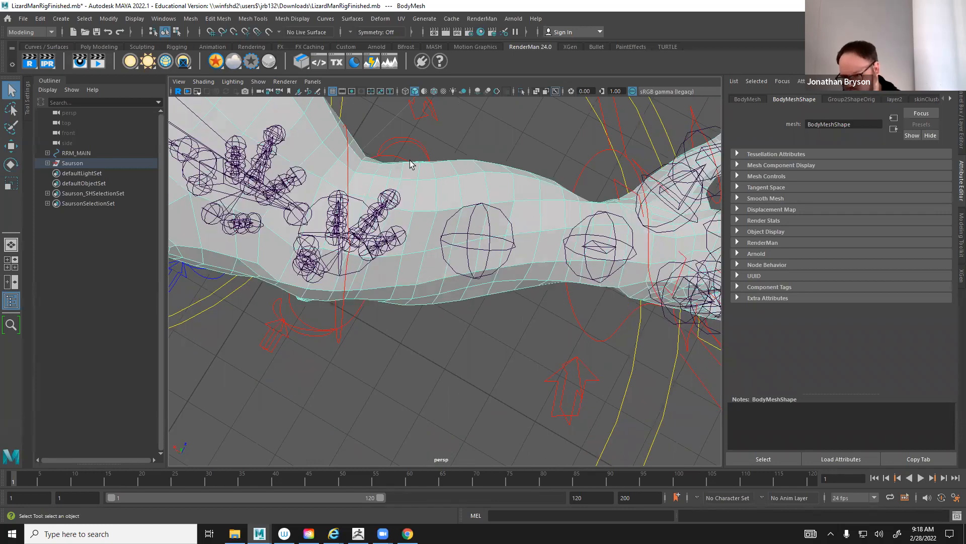
alt+drag(463, 187, 487, 217)
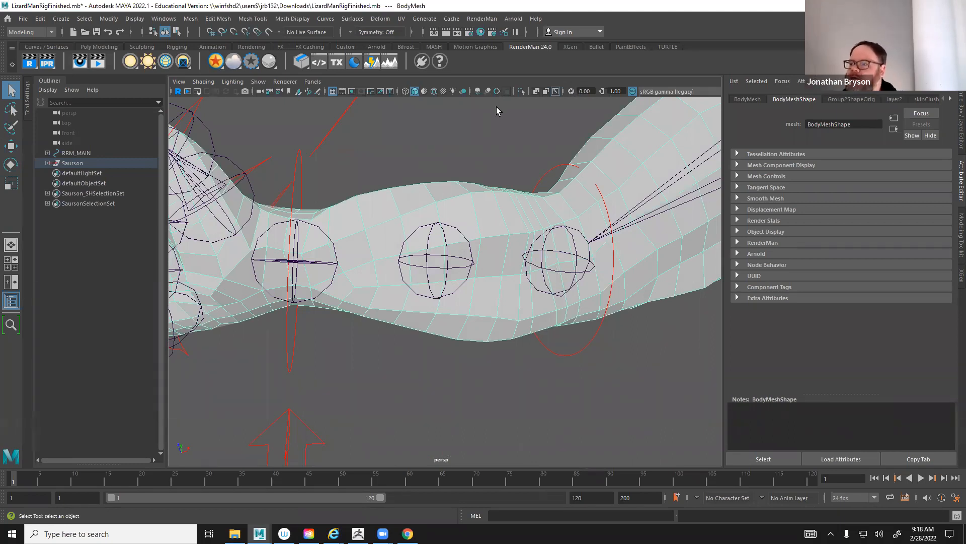
alt+drag(433, 150, 483, 209)
alt+right_drag(594, 234, 261, 237)
alt+middle_drag(485, 288, 348, 282)
alt+drag(404, 266, 462, 258)
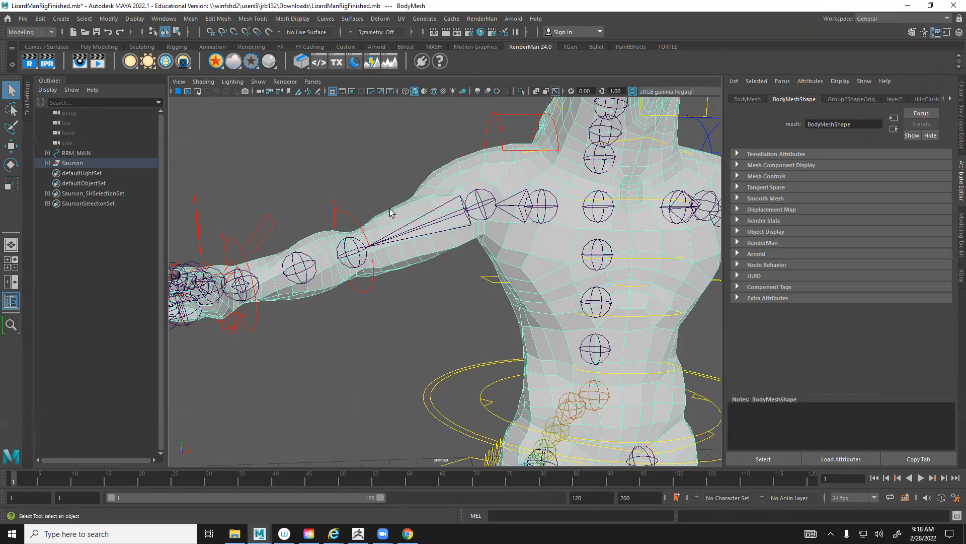
alt+middle_drag(295, 173, 357, 165)
mouse_move(357, 172)
alt+mouse_down()
mouse_move(396, 164)
mouse_move(367, 160)
alt+mouse_up()
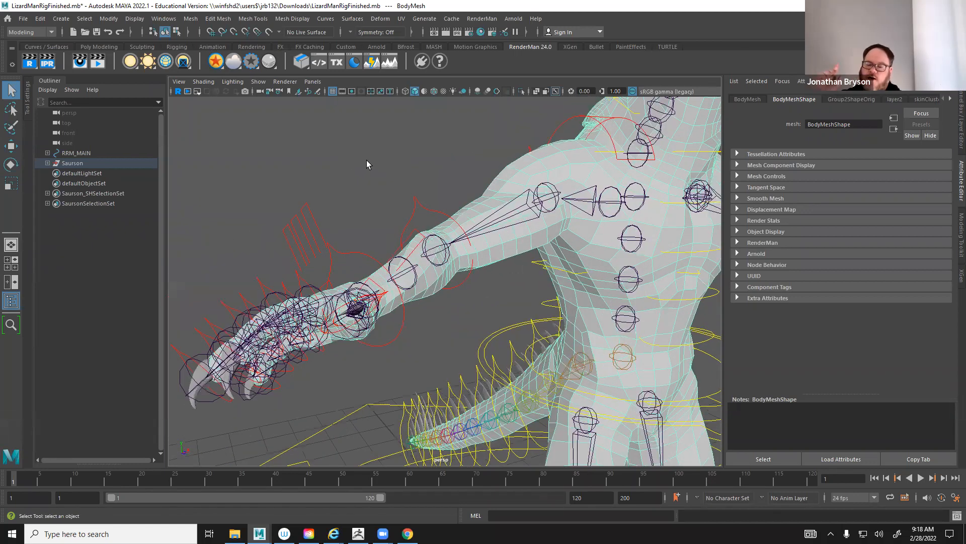
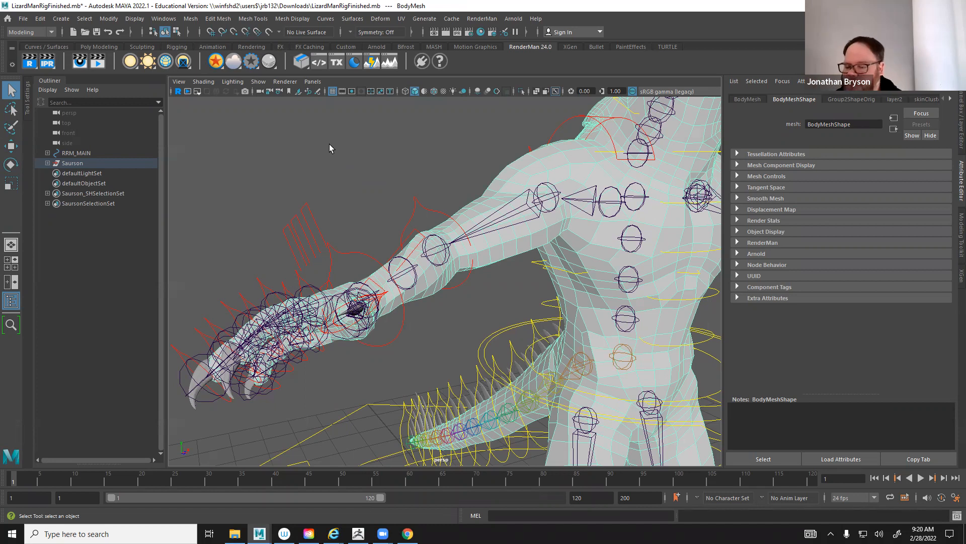
Try rotating the right wrist FK controller about -37 degrees in X to twist the forearm, and undo the rotation
alt+drag(354, 179, 354, 257)
alt+right_drag(355, 257, 388, 302)
alt+middle_drag(348, 313, 496, 351)
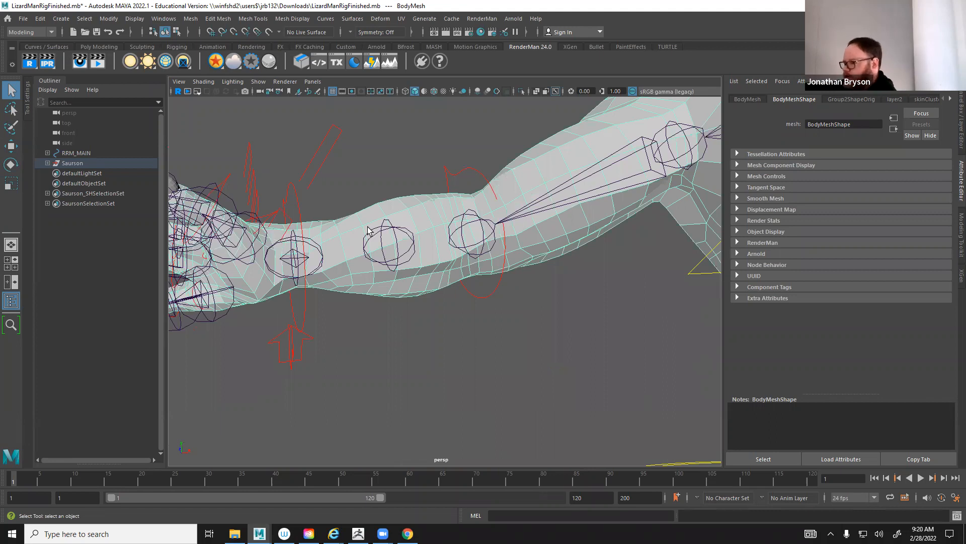
alt+drag(354, 169, 420, 223)
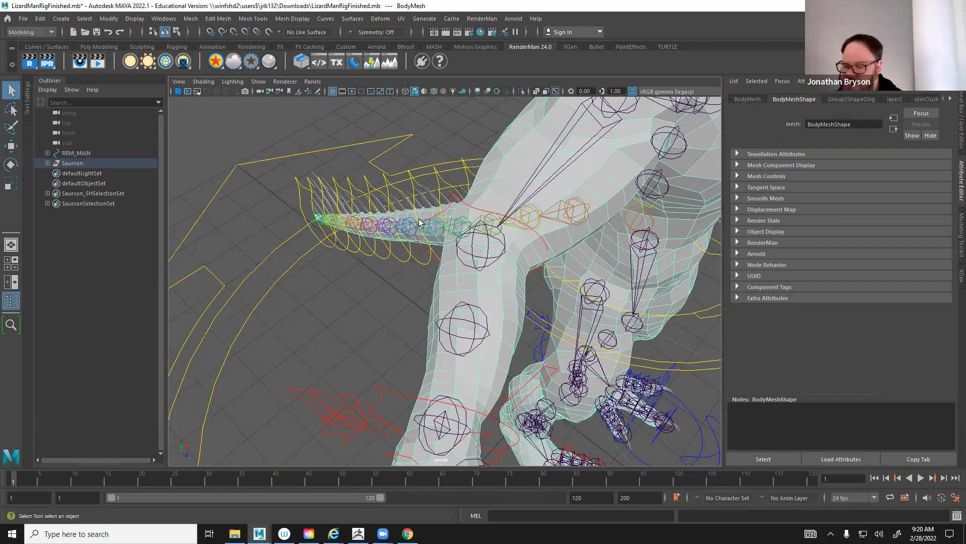
click(396, 398)
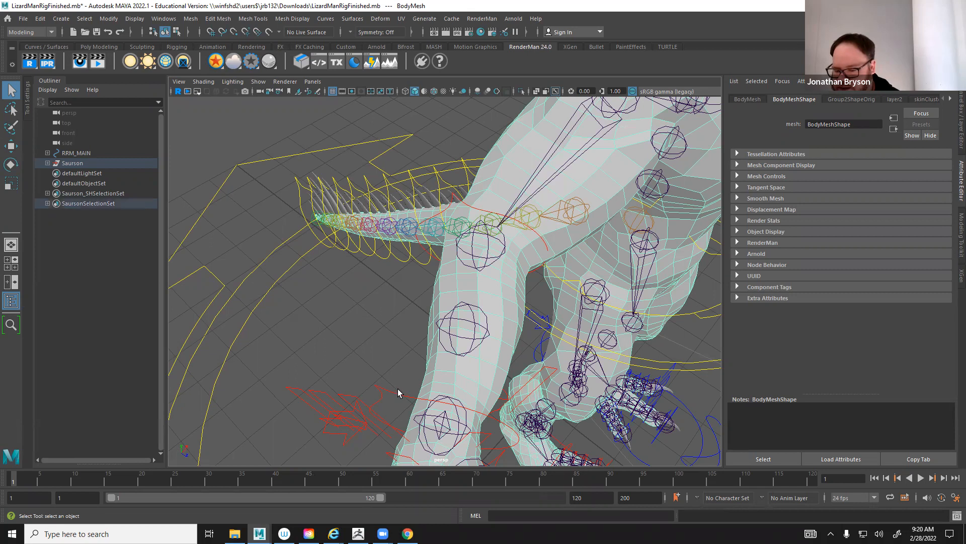
key(e)
alt+drag(489, 375, 324, 292)
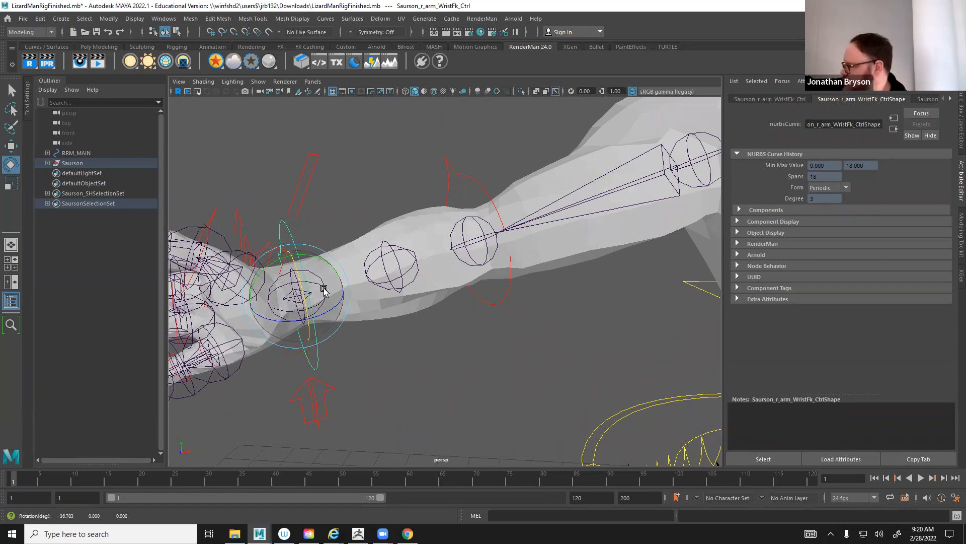
key(ctrl+z)
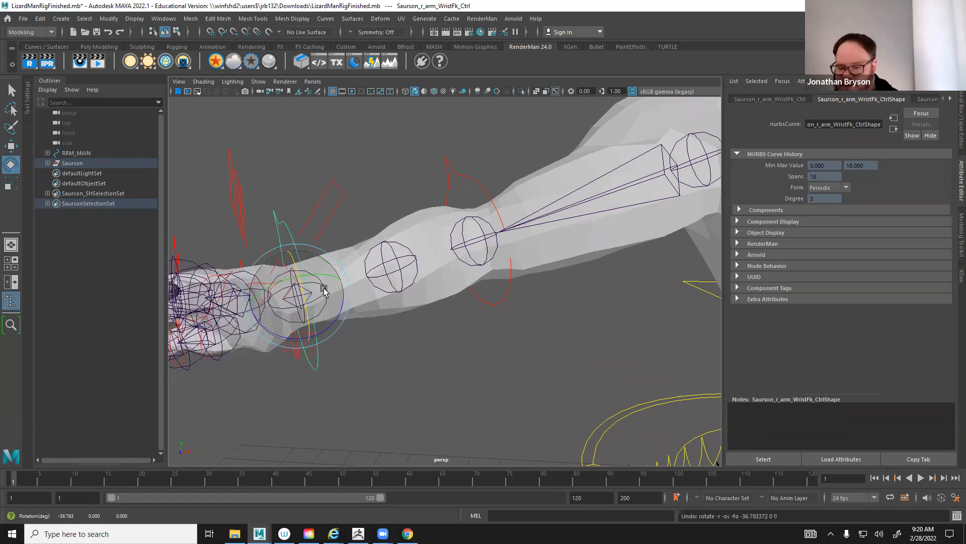
Select the body mesh at the right hand and hide the joints in the viewport to expose the thumb and palm topology
alt+drag(299, 344, 310, 272)
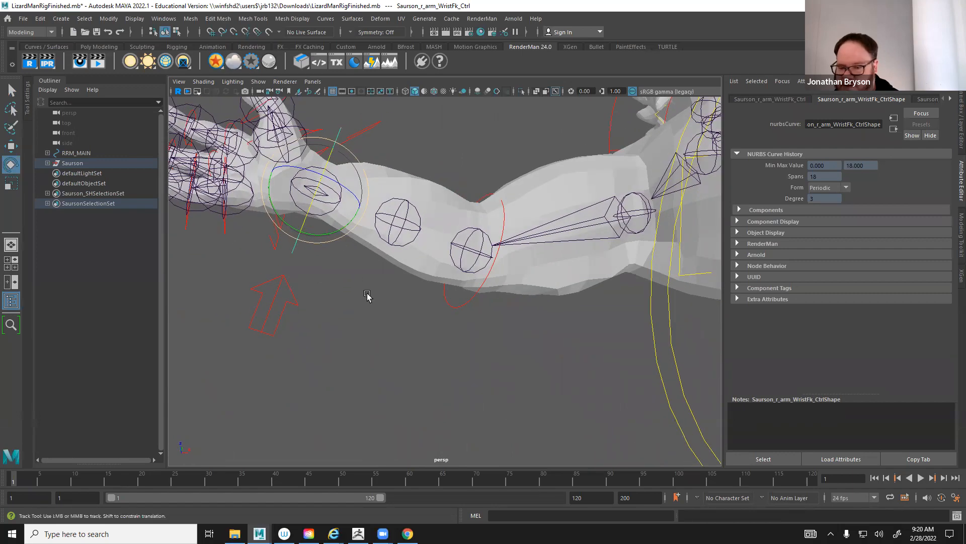
alt+middle_drag(367, 297, 426, 372)
scroll(426, 372, up, 3)
click(377, 389)
alt+middle_drag(371, 427, 413, 360)
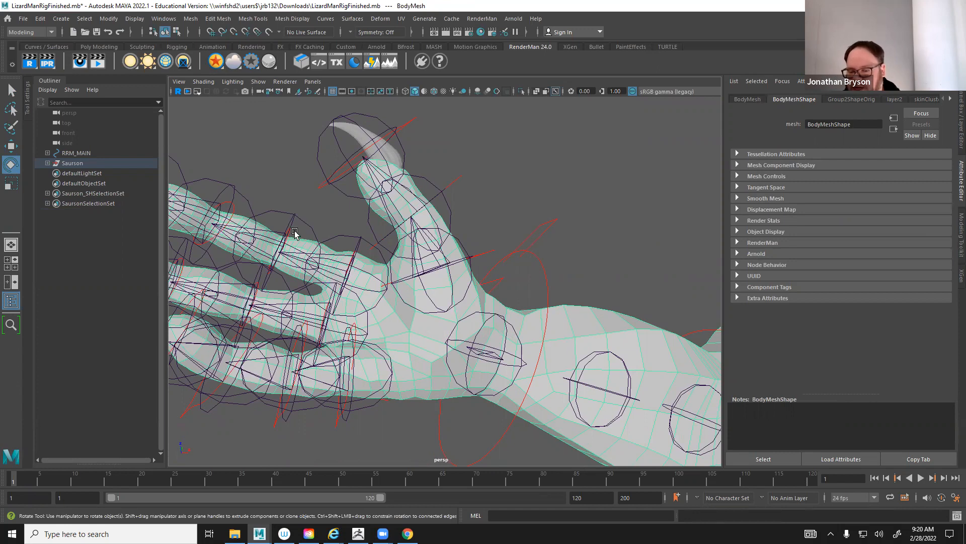
alt+drag(395, 198, 430, 327)
alt+middle_drag(506, 306, 516, 328)
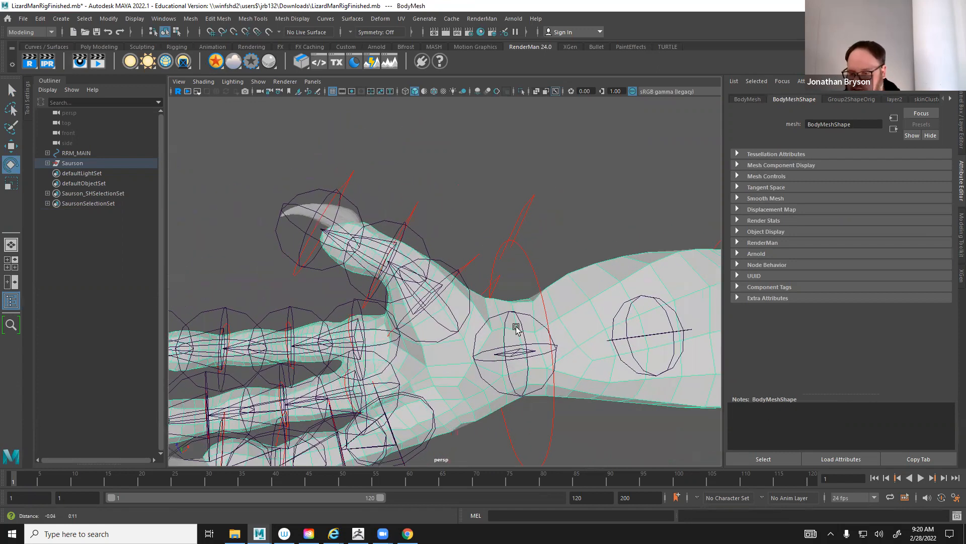
scroll(515, 328, up, 3)
click(258, 81)
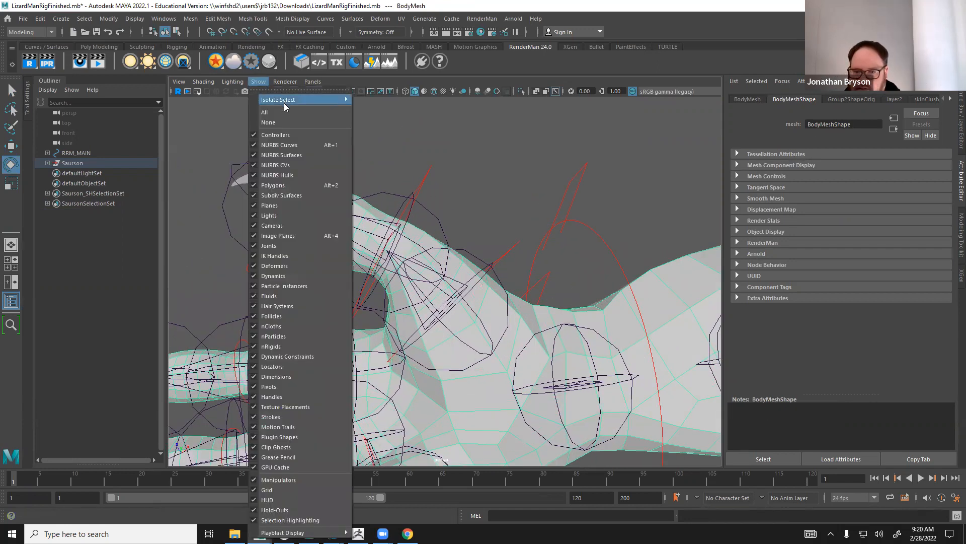
click(282, 245)
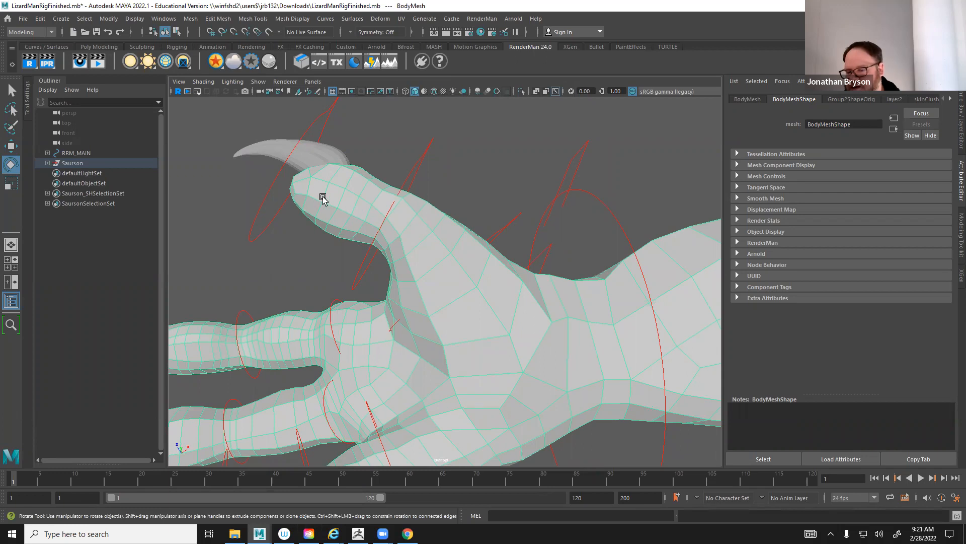
Try curling the right hand's first finger by rotating its selected controllers together in Z, and undo both rotations
alt+drag(403, 328, 479, 209)
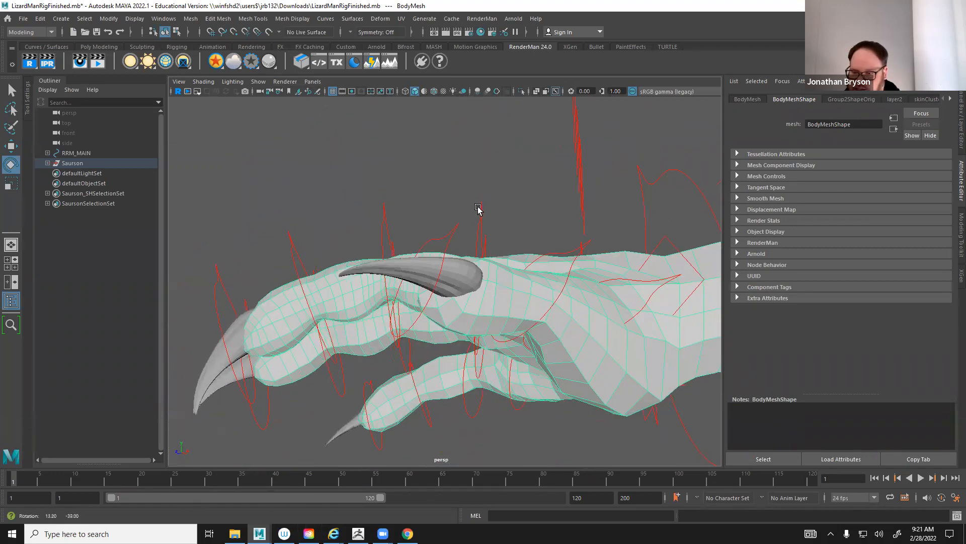
click(479, 209)
click(386, 211)
click(287, 243)
drag(340, 328, 230, 327)
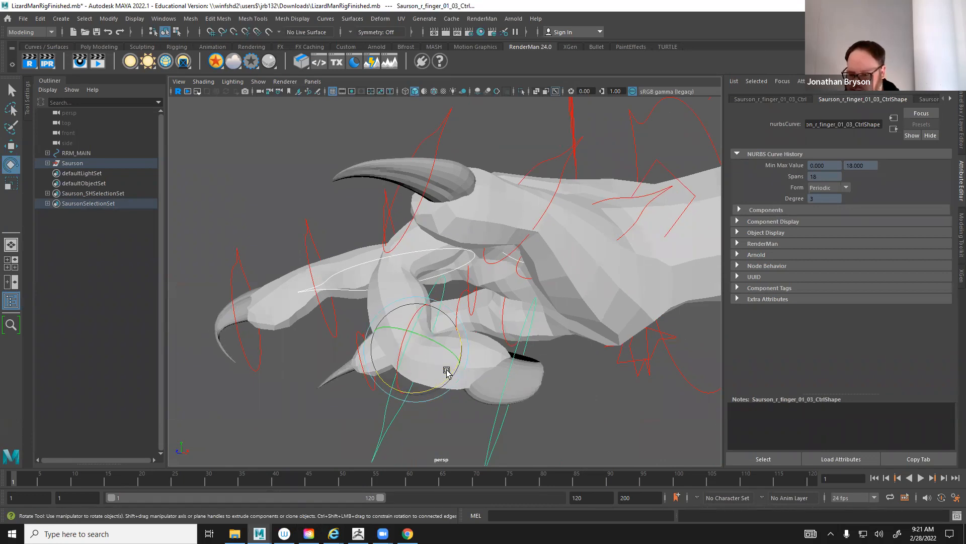
drag(444, 381, 415, 358)
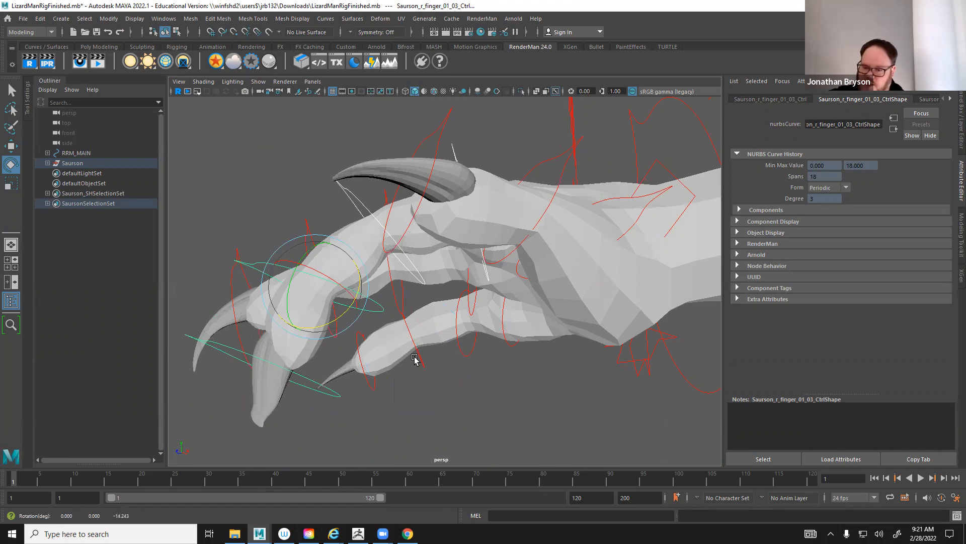
key(ctrl+z)
key(ctrl+z)
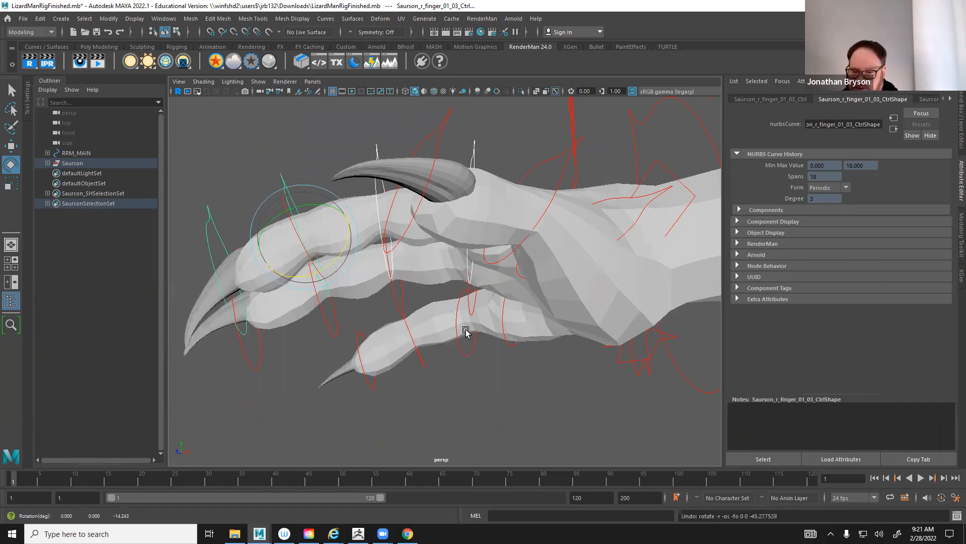
Select the body mesh at the legs and examine the edge flow around the knee
alt+drag(462, 315, 520, 273)
alt+middle_drag(520, 274, 157, 313)
alt+right_drag(503, 252, 397, 273)
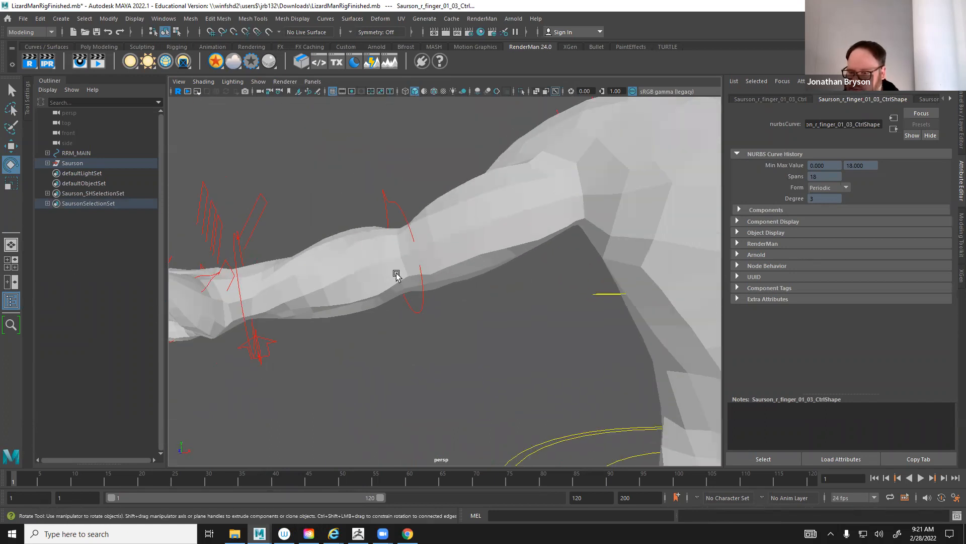
alt+drag(397, 273, 564, 287)
alt+middle_drag(563, 287, 493, 75)
alt+middle_drag(485, 460, 468, 334)
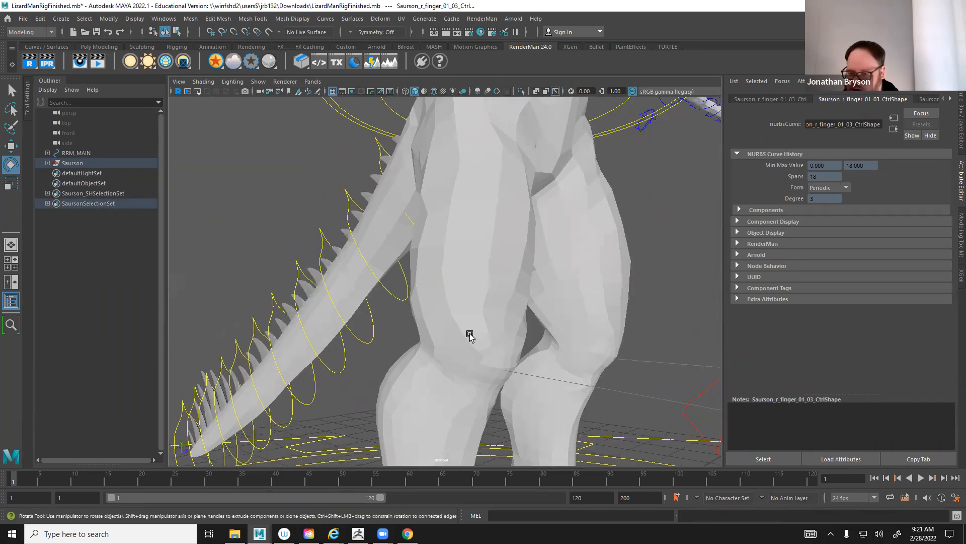
click(485, 248)
alt+drag(449, 349, 514, 349)
alt+middle_drag(513, 349, 419, 255)
alt+right_drag(217, 302, 274, 308)
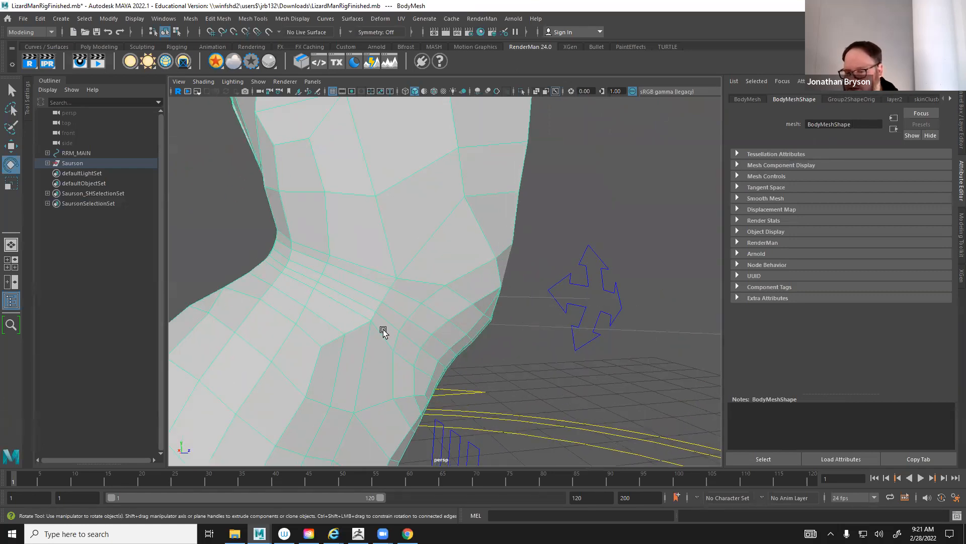
alt+middle_drag(297, 322, 369, 241)
Examine the body mesh topology along the lower legs, ankles, feet and toes, and around the front of the hips
scroll(461, 171, down, 1)
scroll(413, 285, down, 4)
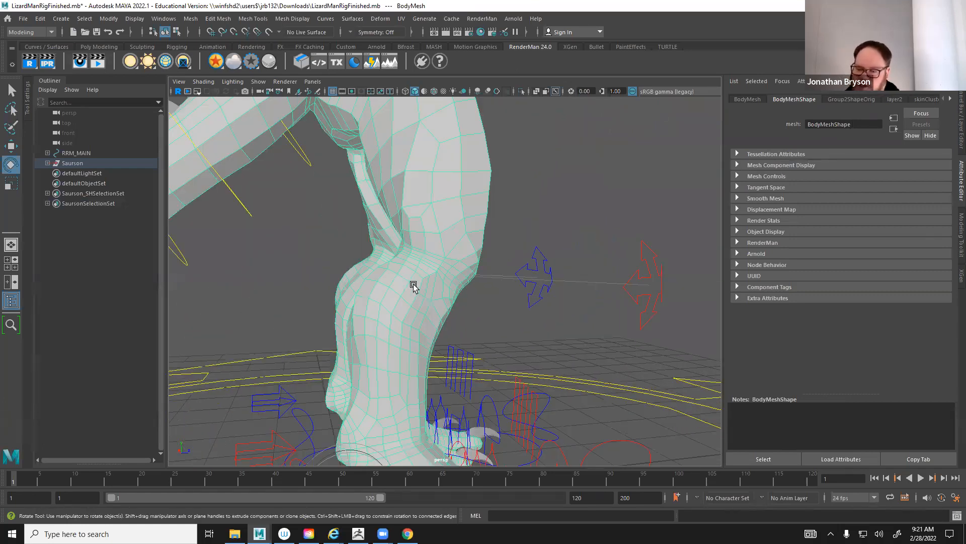
scroll(414, 285, down, 4)
alt+drag(440, 401, 349, 226)
scroll(349, 226, up, 5)
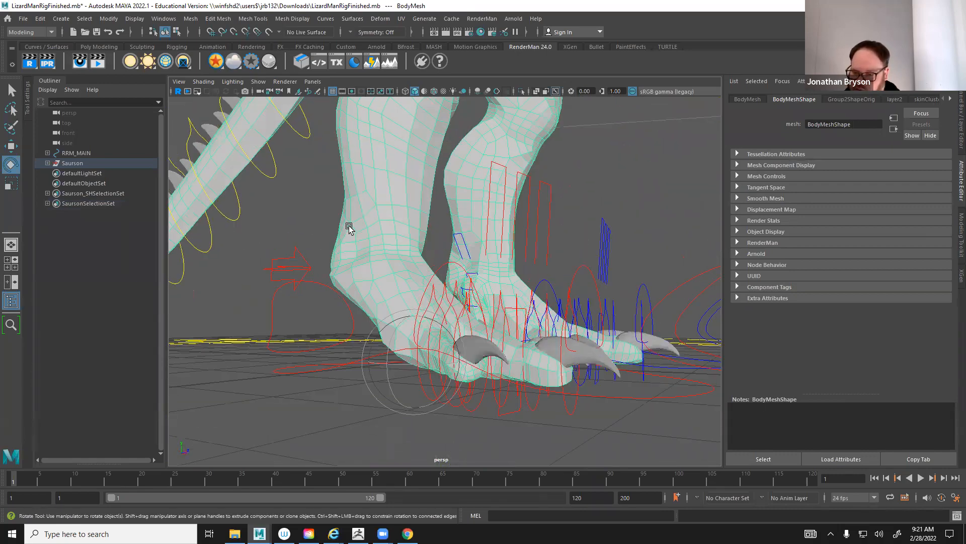
alt+drag(405, 287, 490, 303)
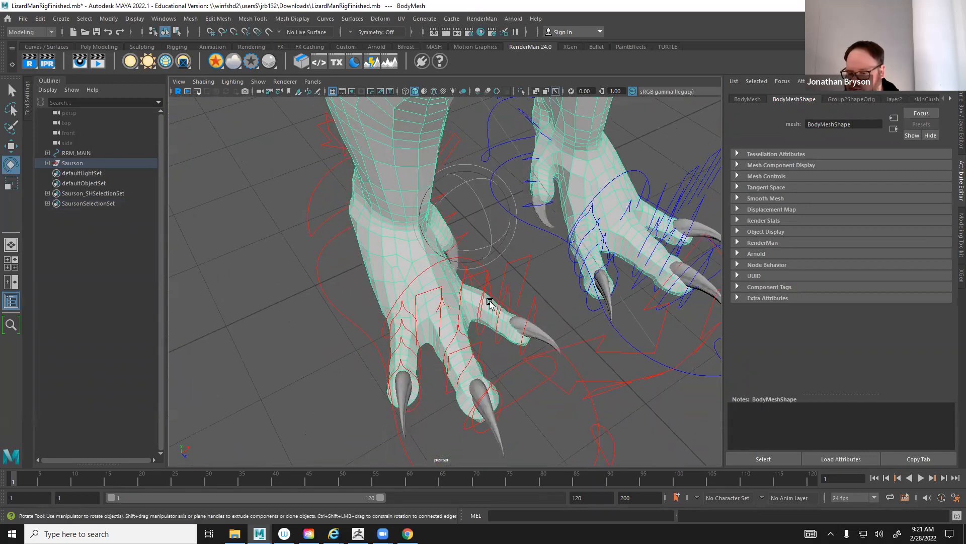
alt+drag(459, 334, 405, 261)
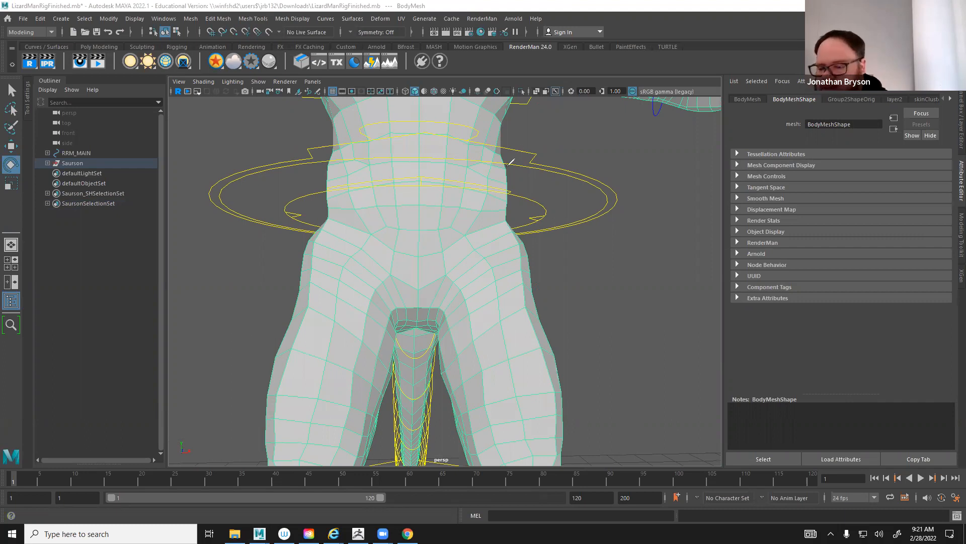
Annotate the front view with lines down the waist sides and thighs, joined by a line across the crotch
drag(508, 111, 514, 240)
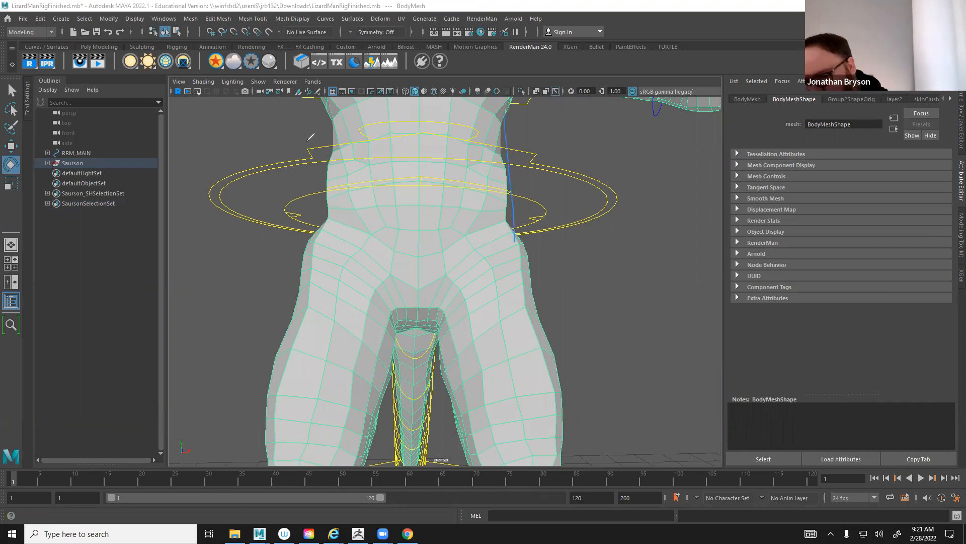
drag(323, 133, 321, 254)
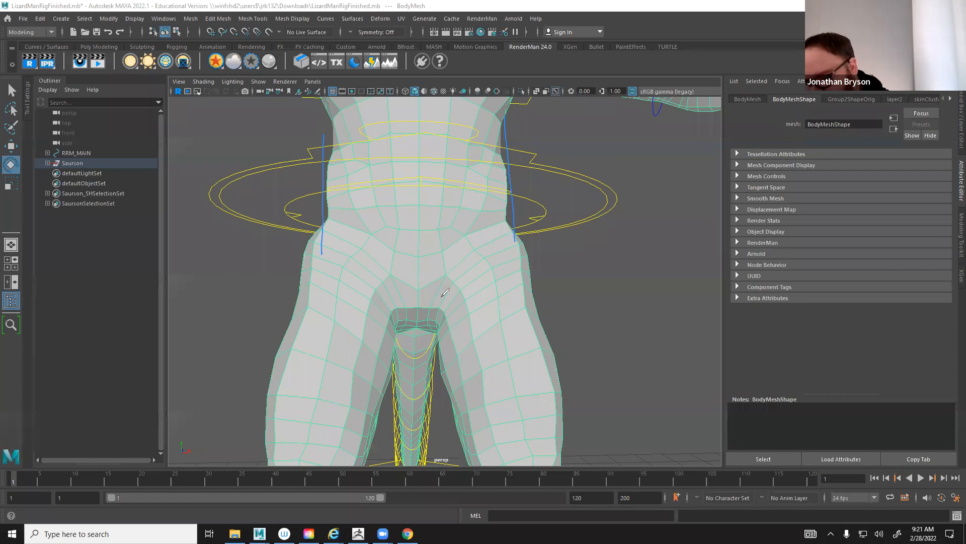
drag(447, 291, 462, 388)
drag(438, 294, 393, 304)
drag(322, 252, 315, 395)
drag(516, 239, 538, 392)
mouse_move(520, 280)
mouse_down()
mouse_move(421, 296)
mouse_move(308, 296)
mouse_up()
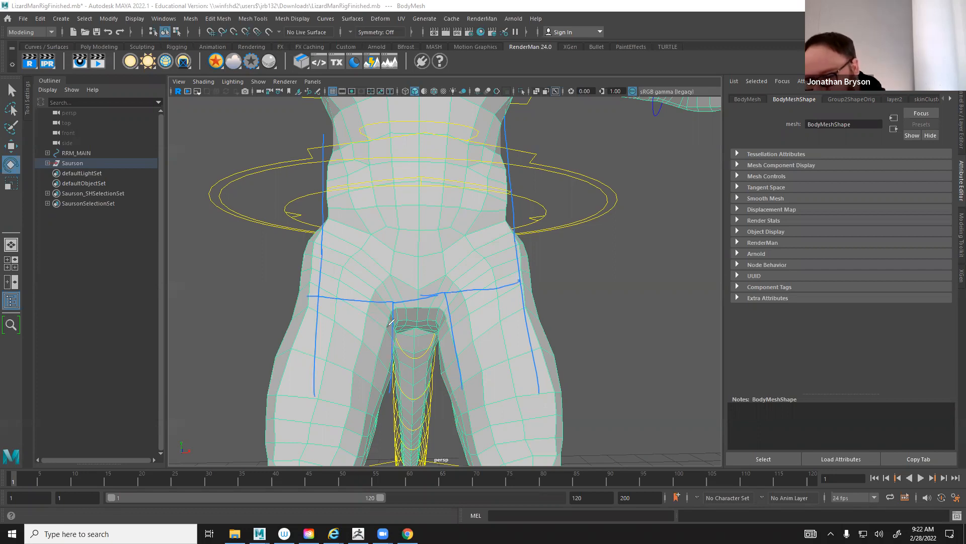
Draw horizontal annotation lines across both thighs, the hips and the waist to mark a straight edge-loop layout
drag(390, 335, 307, 334)
drag(382, 364, 298, 366)
drag(379, 398, 305, 396)
drag(514, 302, 439, 309)
drag(531, 352, 458, 354)
drag(534, 389, 486, 395)
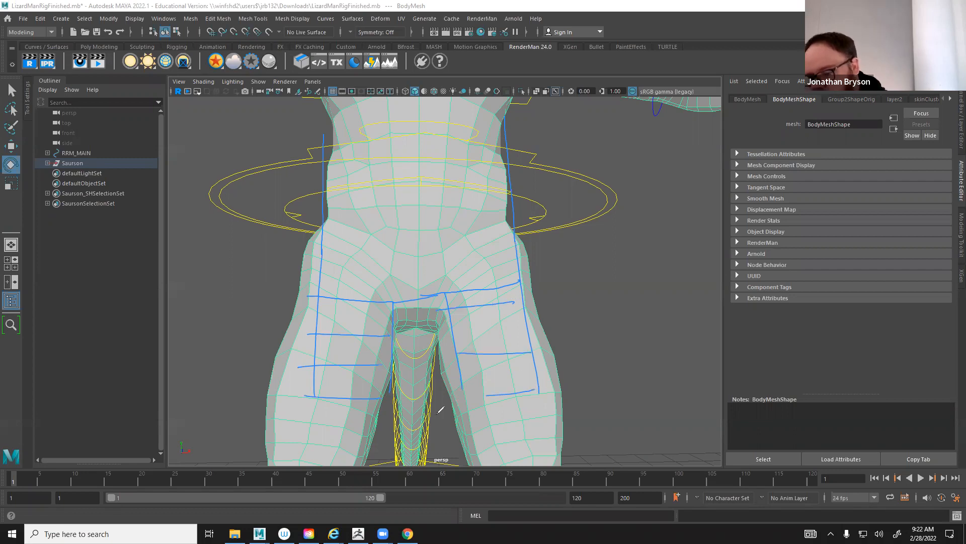
drag(313, 249, 512, 235)
drag(471, 199, 332, 201)
drag(465, 147, 338, 141)
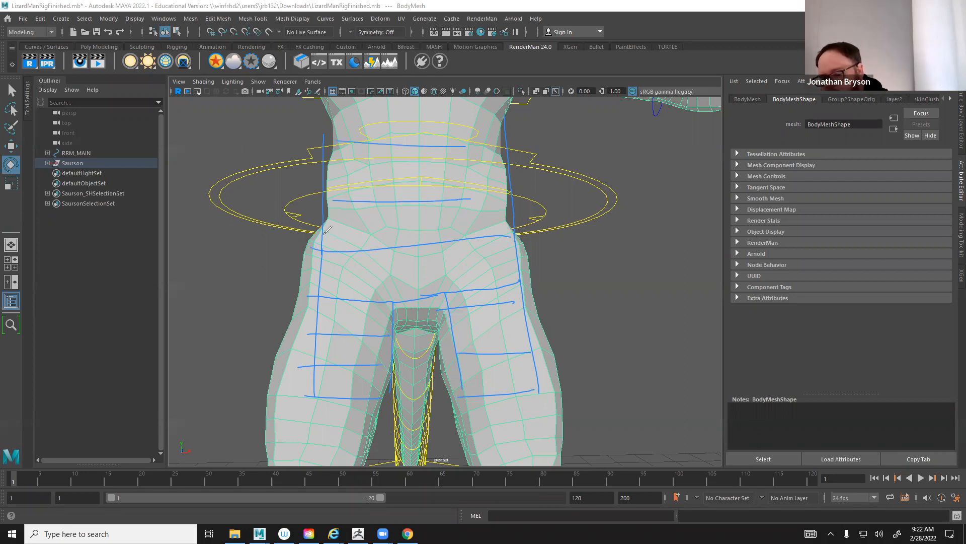
Circle both outer hip corners, draw diagonal lines between crotch and hips, and clear all annotations
drag(315, 291, 323, 301)
drag(518, 278, 522, 284)
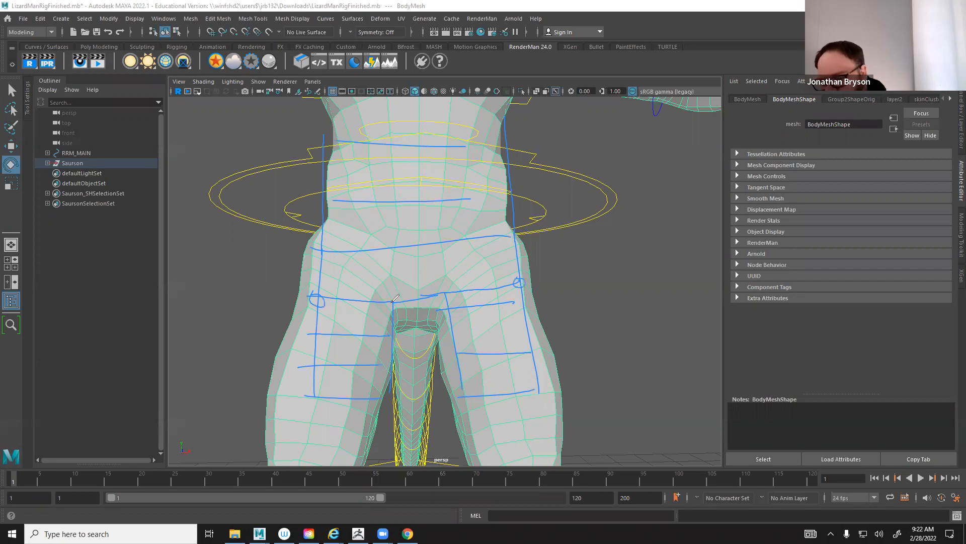
drag(392, 301, 321, 240)
drag(445, 291, 509, 227)
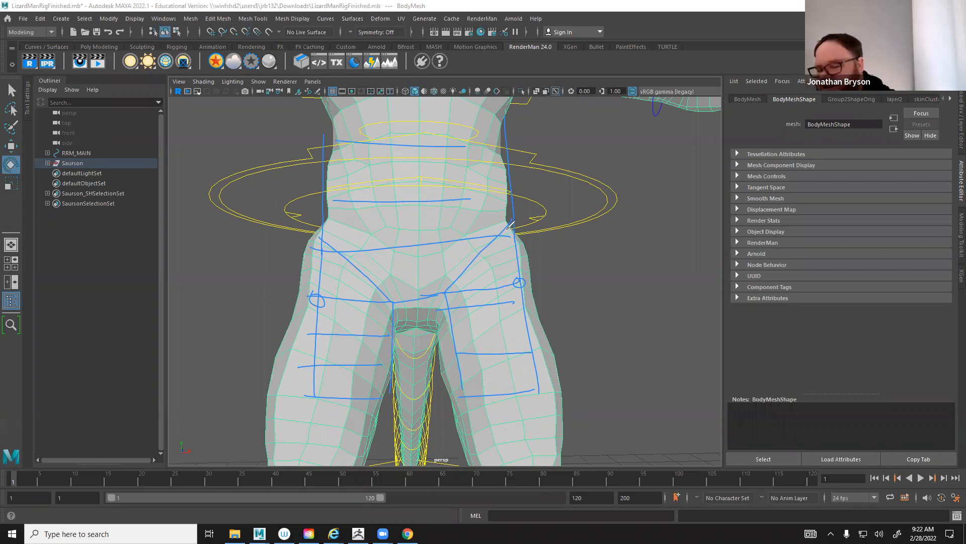
mouse_move(477, 255)
mouse_down()
mouse_move(482, 236)
mouse_move(513, 219)
mouse_move(452, 283)
mouse_move(432, 322)
mouse_up()
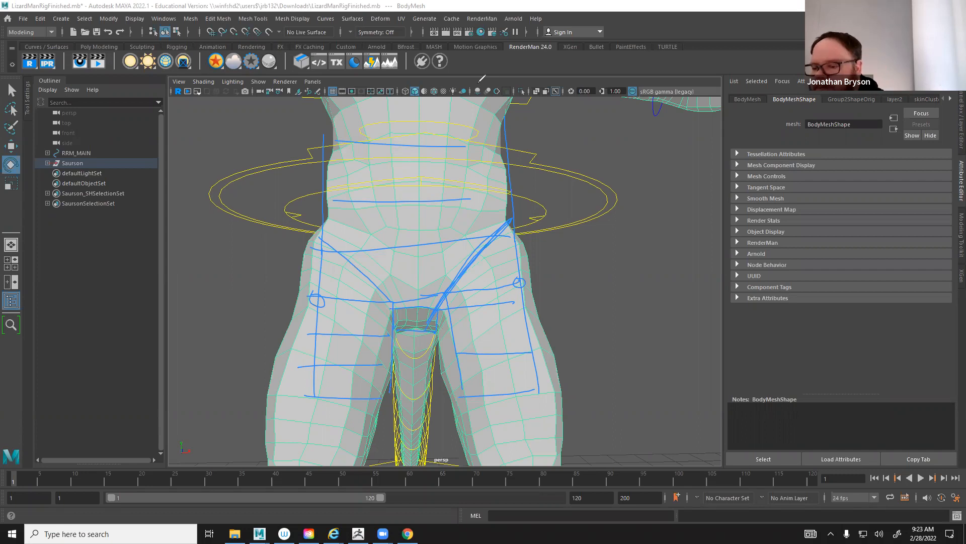
click(479, 82)
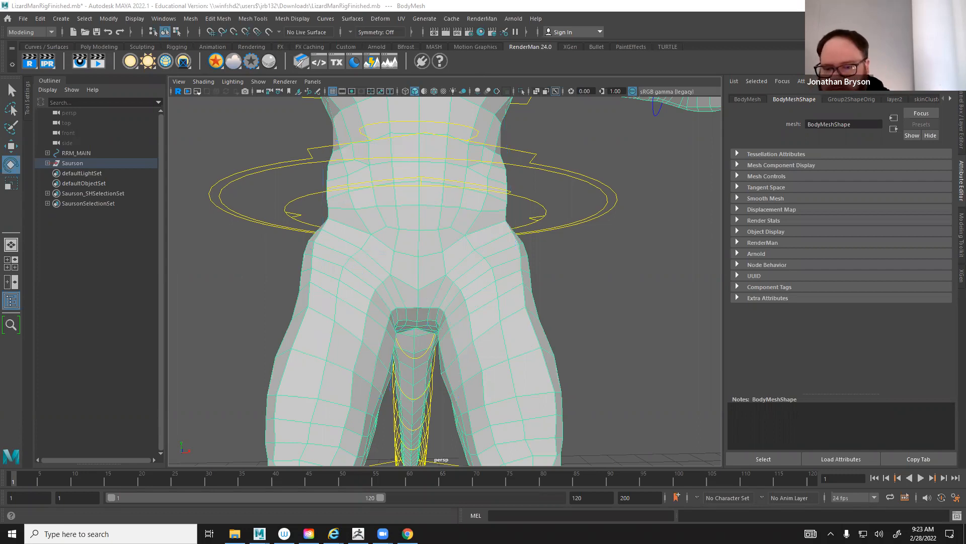
Deselect and reselect the body mesh, and examine the topology between the legs and at the tail base from below
drag(229, 358, 230, 328)
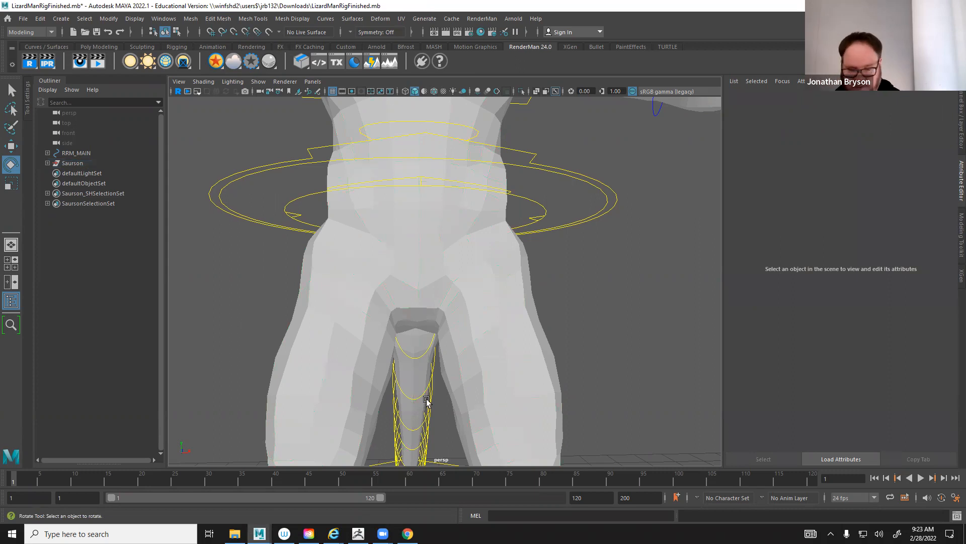
click(524, 339)
alt+drag(606, 367, 375, 324)
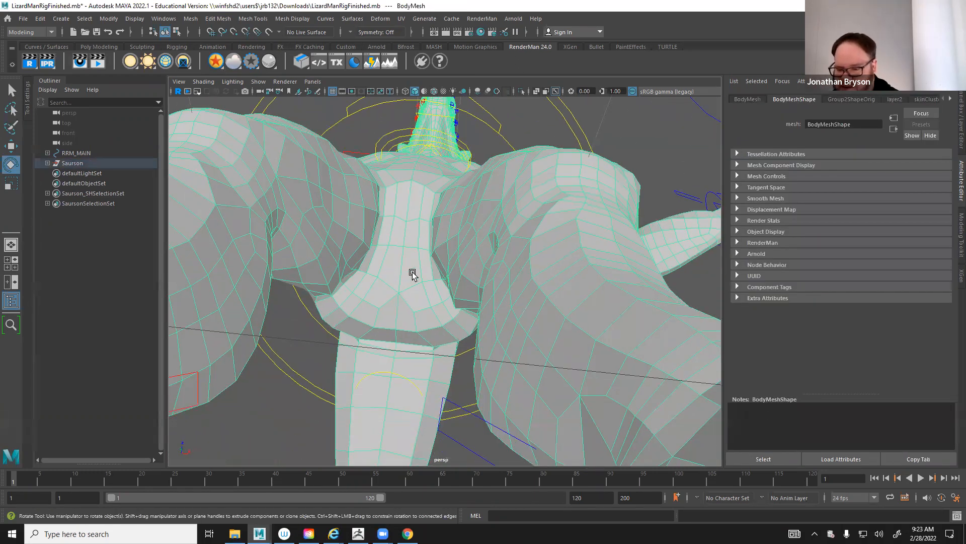
Examine the wireframe topology around the lizard character's pelvis, tail base, knees and feet
alt+drag(446, 244, 515, 159)
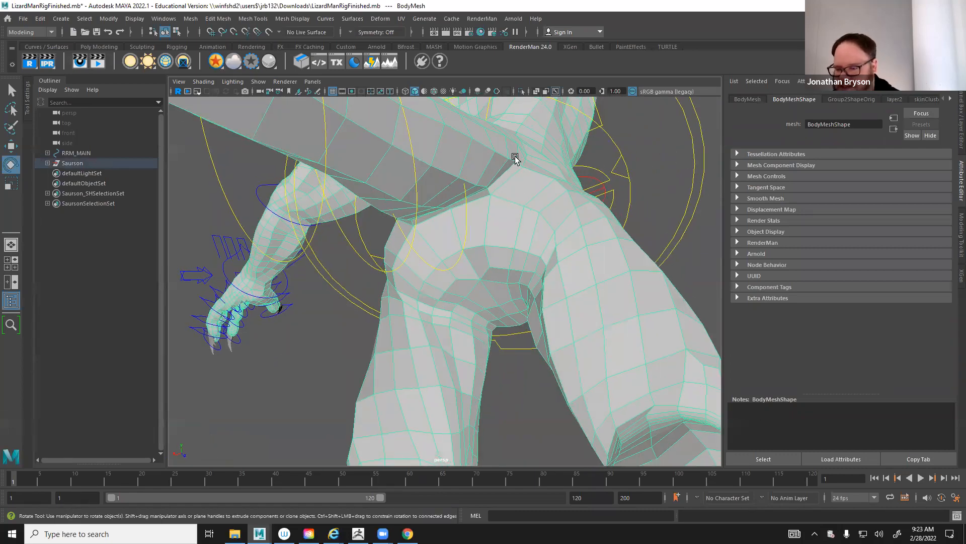
alt+drag(541, 243, 323, 133)
alt+drag(362, 304, 493, 298)
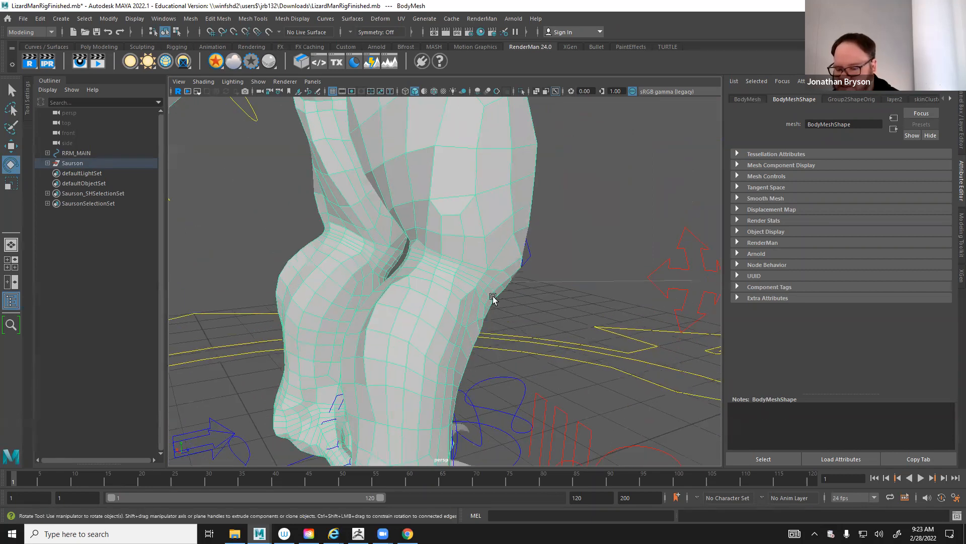
alt+right_drag(492, 297, 455, 286)
key(1)
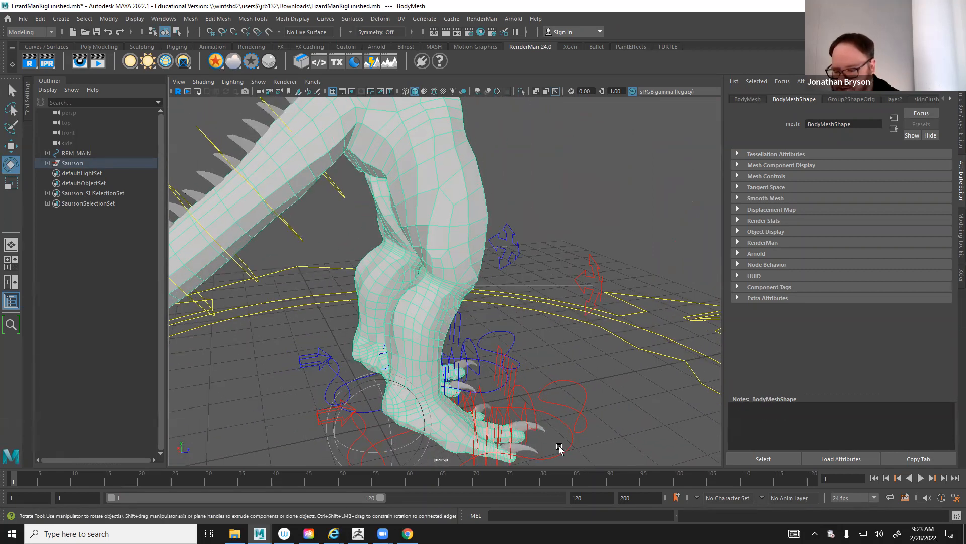
Try moving the right foot's IK control upward to test how the hip and knee topology deforms
click(404, 422)
key(w)
alt+drag(419, 400, 369, 367)
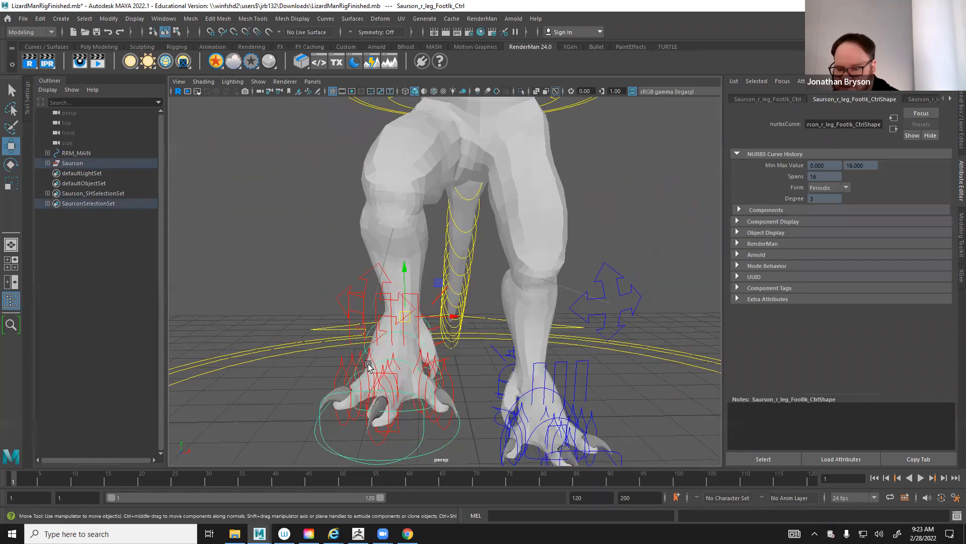
drag(406, 319, 452, 324)
key(ctrl+z)
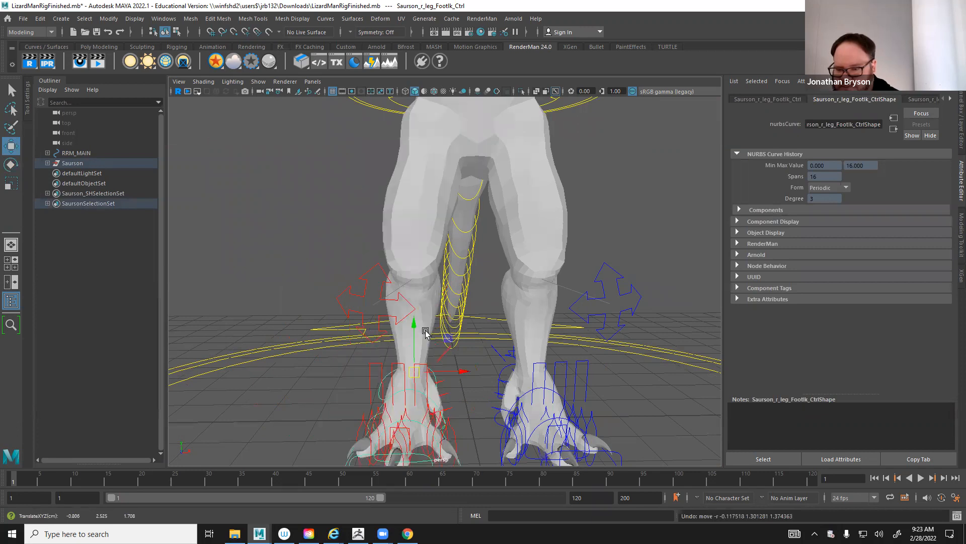
Select the body mesh and examine the face topology around the mouth and lips up close
alt+middle_drag(450, 224, 448, 297)
alt+middle_drag(458, 263, 396, 347)
alt+drag(396, 348, 328, 323)
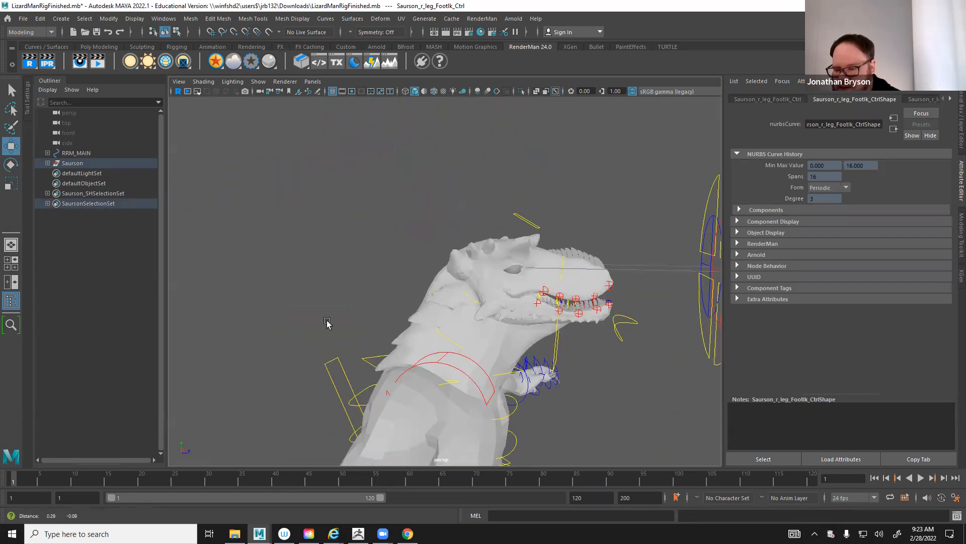
alt+right_drag(328, 324, 399, 237)
click(341, 233)
alt+drag(315, 222, 404, 255)
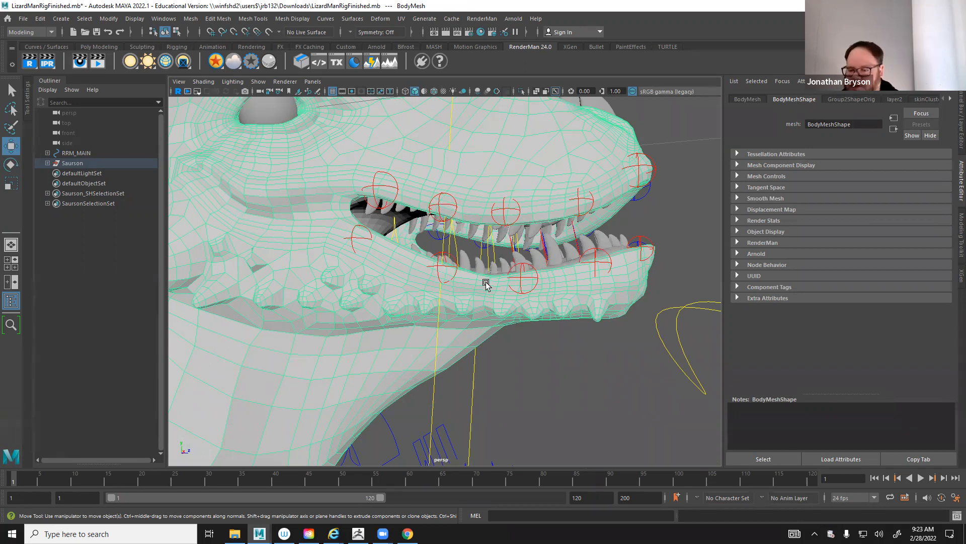
Try moving the right upper-lip control Saurson_r_TopLip3_Aux_Ctrl upward to test the lip deformation
click(505, 206)
mouse_move(506, 210)
mouse_down()
mouse_move(494, 188)
mouse_move(509, 170)
mouse_move(503, 192)
mouse_up()
key(ctrl+z)
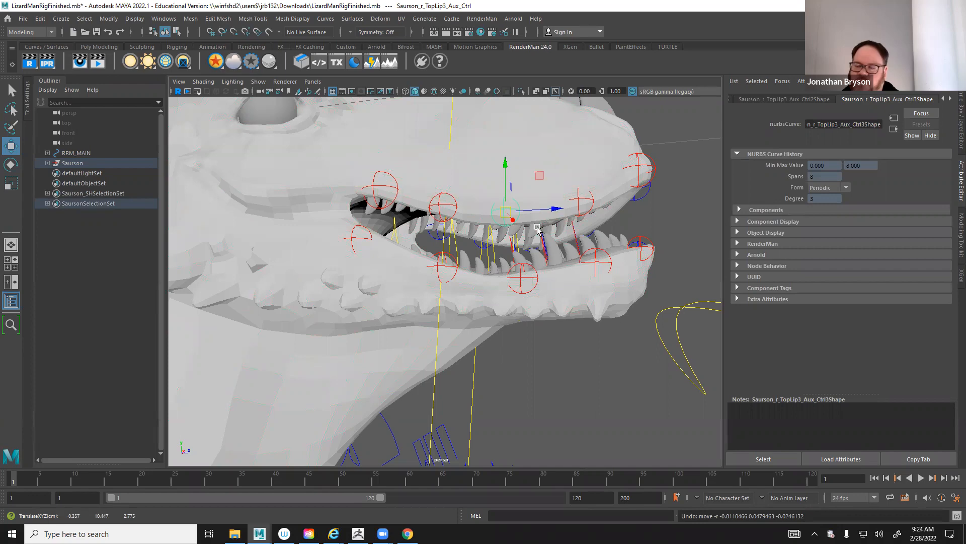
Select the body mesh together with the eye and examine the edge loops around the eye, brow and horns
alt+drag(561, 217, 552, 328)
click(451, 244)
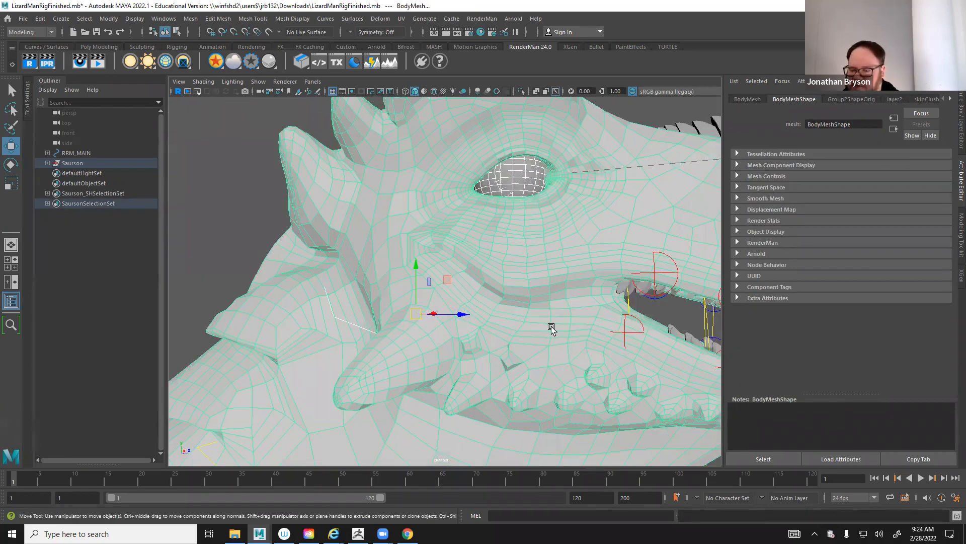
alt+middle_drag(456, 157, 405, 288)
scroll(406, 289, up, 3)
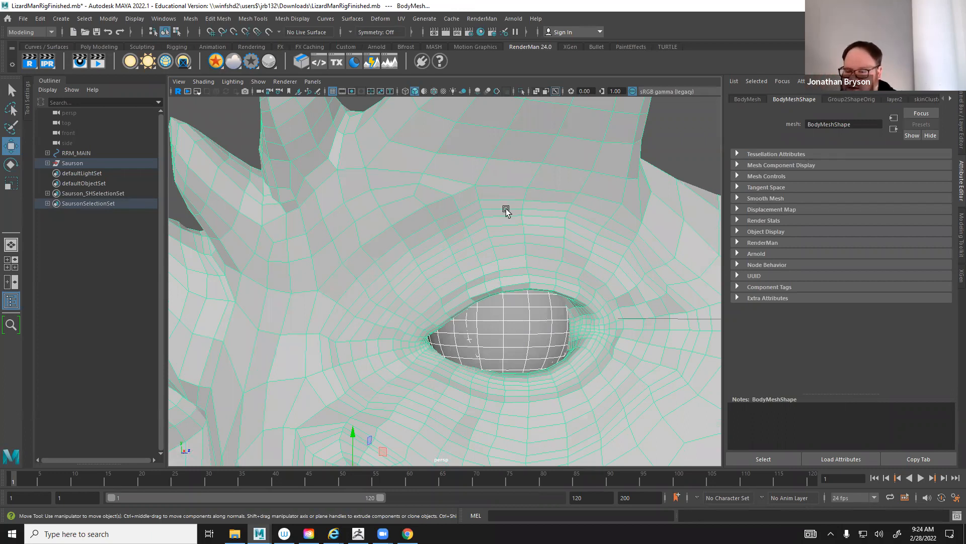
alt+drag(632, 252, 385, 270)
alt+right_drag(385, 268, 358, 196)
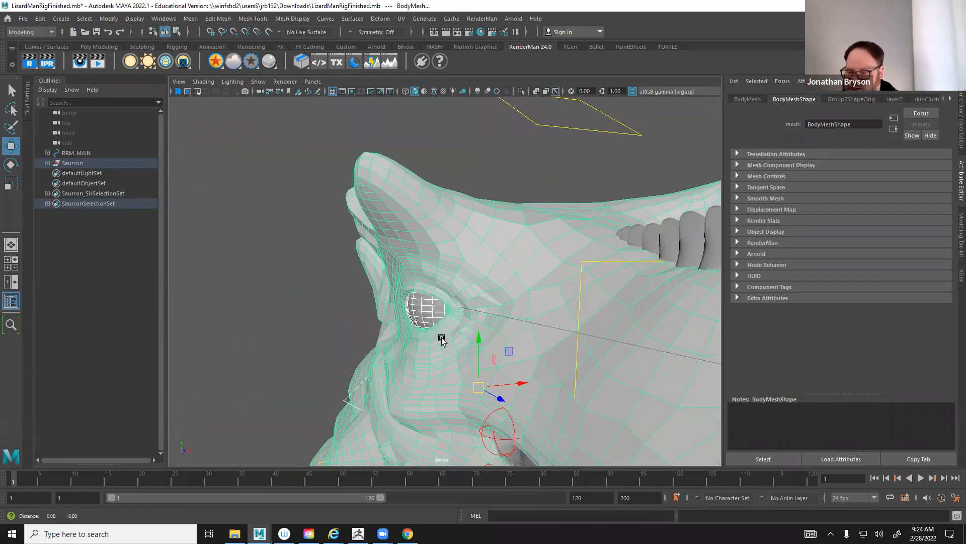
alt+middle_drag(442, 339, 328, 302)
alt+middle_drag(516, 287, 449, 265)
alt+drag(450, 266, 348, 251)
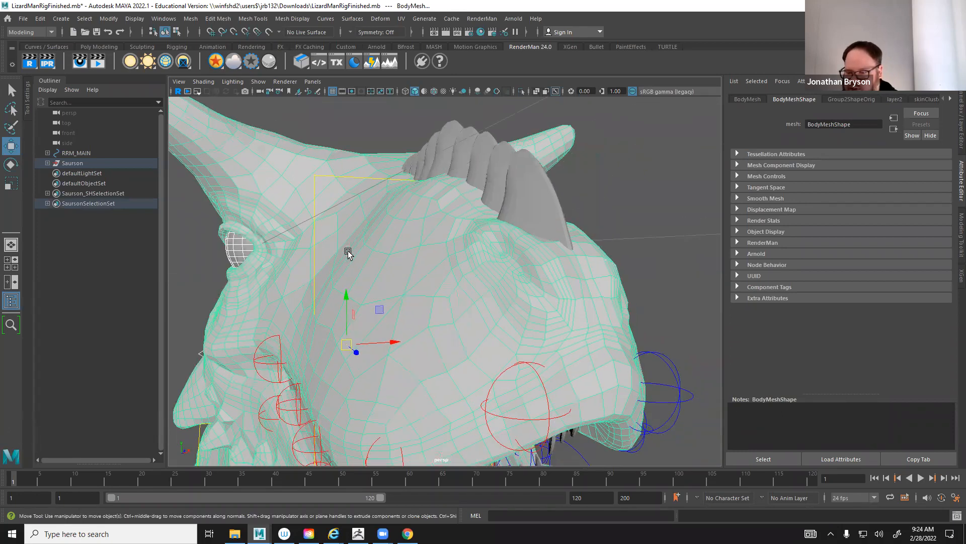
Select only the body mesh and examine the topology of the nostril, snout and whole head
click(465, 264)
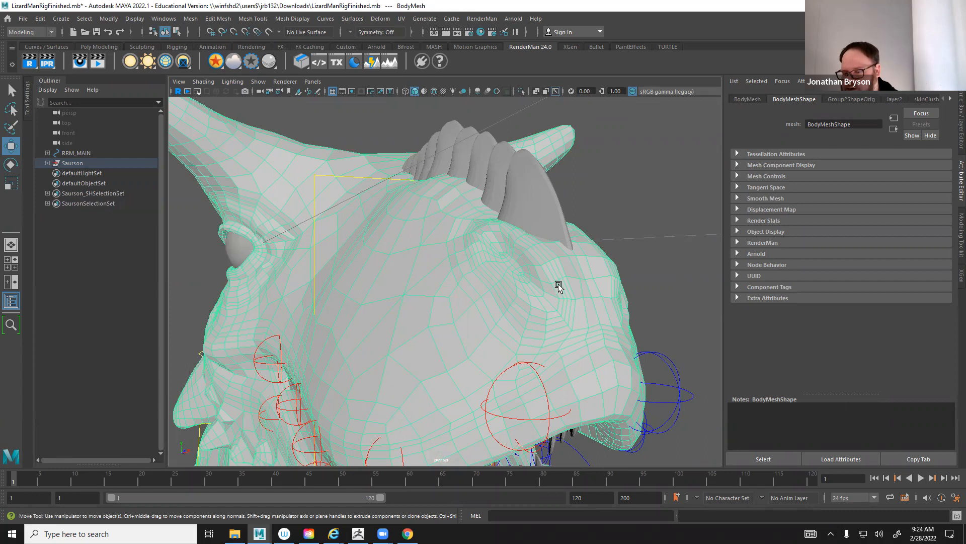
alt+drag(550, 299, 552, 324)
alt+middle_drag(552, 324, 382, 278)
scroll(445, 283, down, 6)
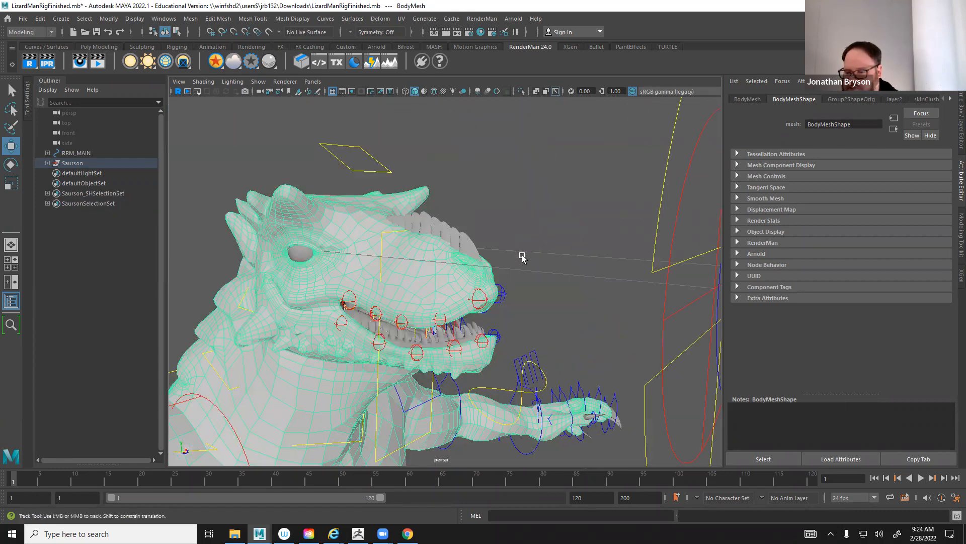
Select the eye look-at control, review its channel attributes, and clear the selection
alt+drag(446, 285, 559, 183)
click(671, 285)
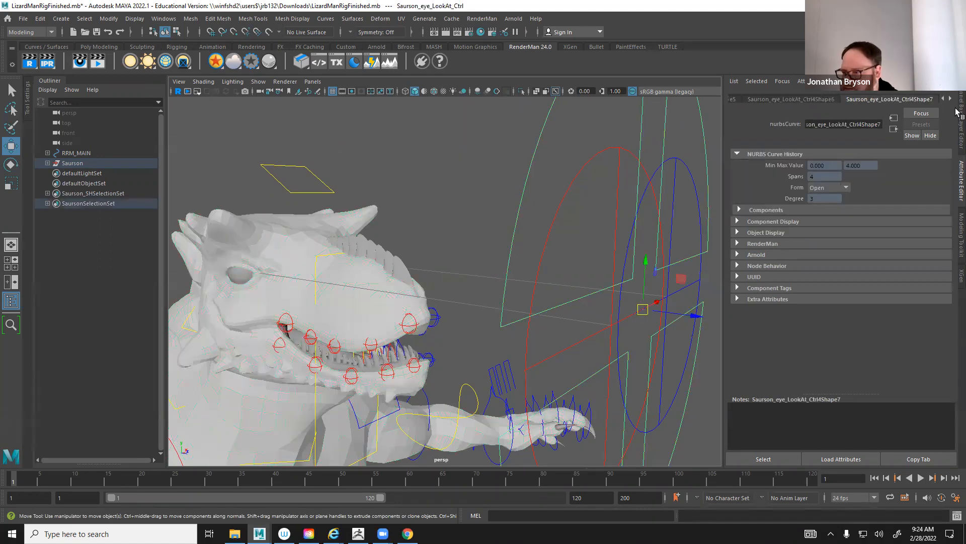
click(961, 116)
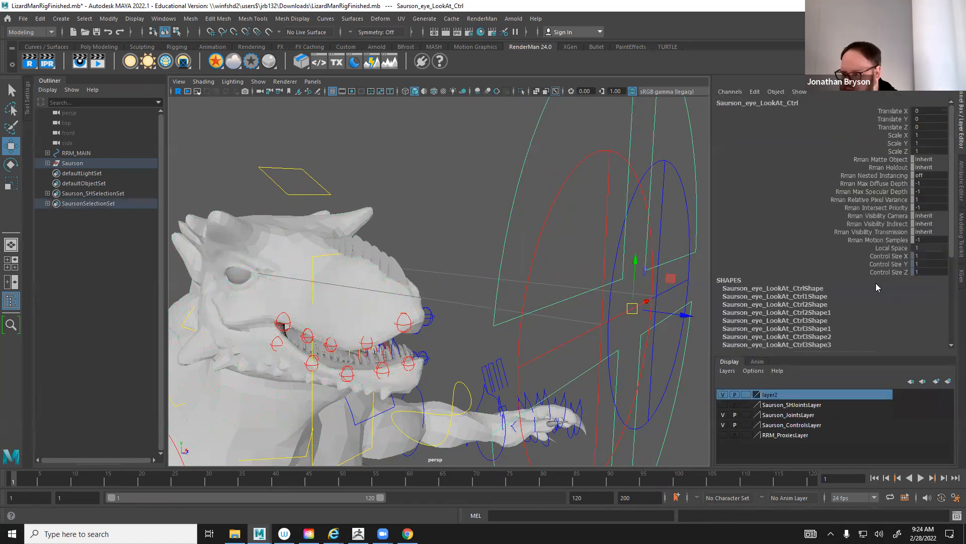
scroll(876, 284, down, 4)
scroll(875, 280, up, 4)
click(458, 204)
Select the body mesh and examine how the neck's scale plates join the surrounding topology from several angles
alt+drag(453, 204, 484, 238)
alt+right_drag(484, 238, 553, 226)
alt+middle_drag(282, 327, 526, 235)
alt+right_drag(440, 317, 336, 357)
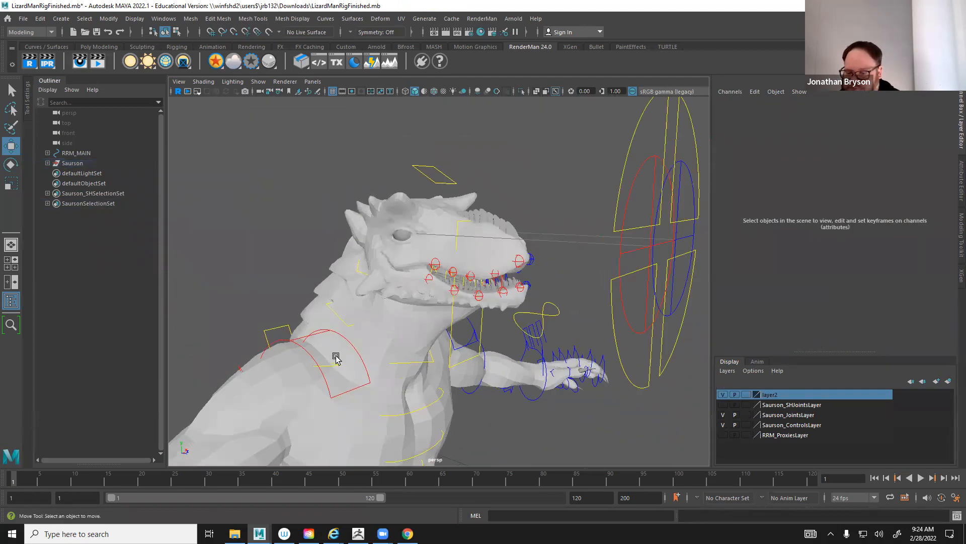
click(387, 319)
alt+drag(312, 366, 365, 371)
alt+middle_drag(412, 322, 531, 240)
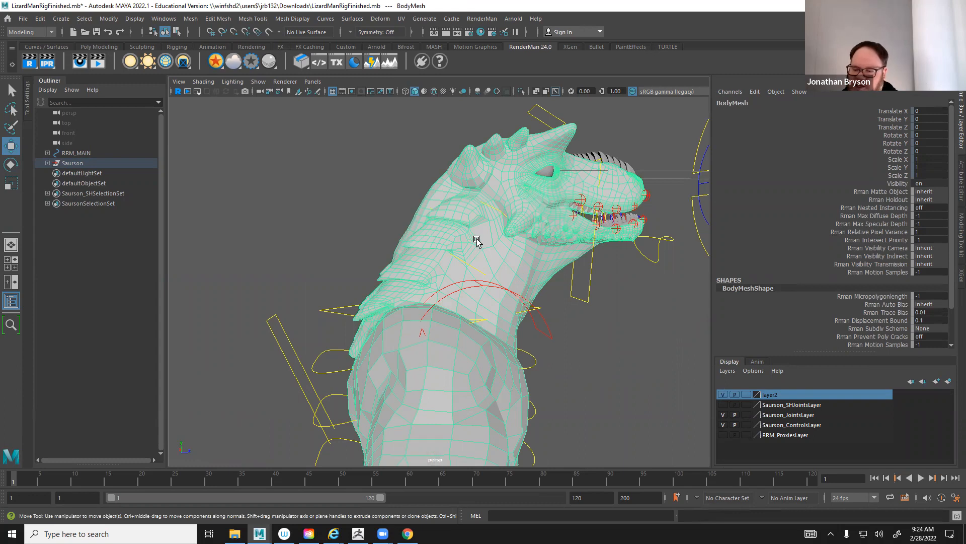
alt+drag(457, 236, 448, 237)
alt+right_drag(448, 237, 510, 194)
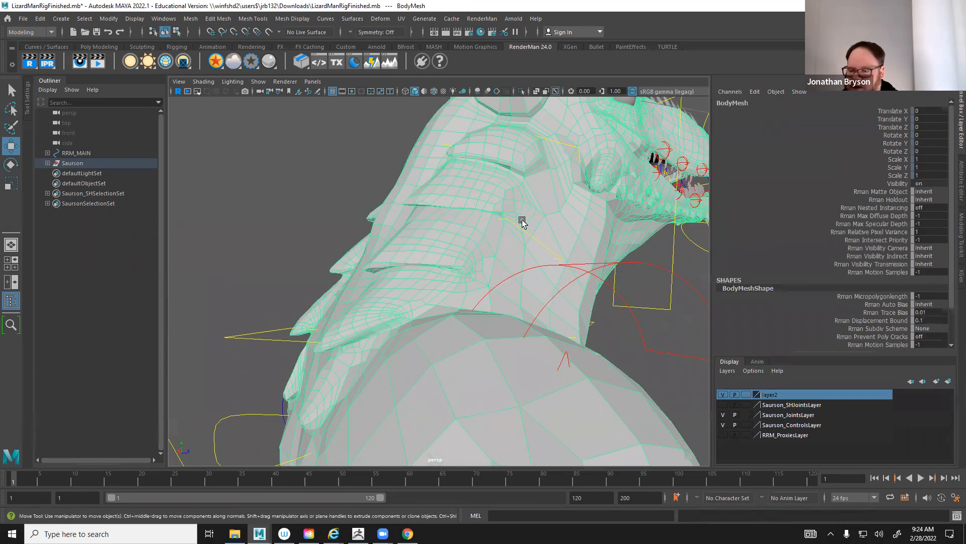
alt+middle_drag(522, 221, 615, 304)
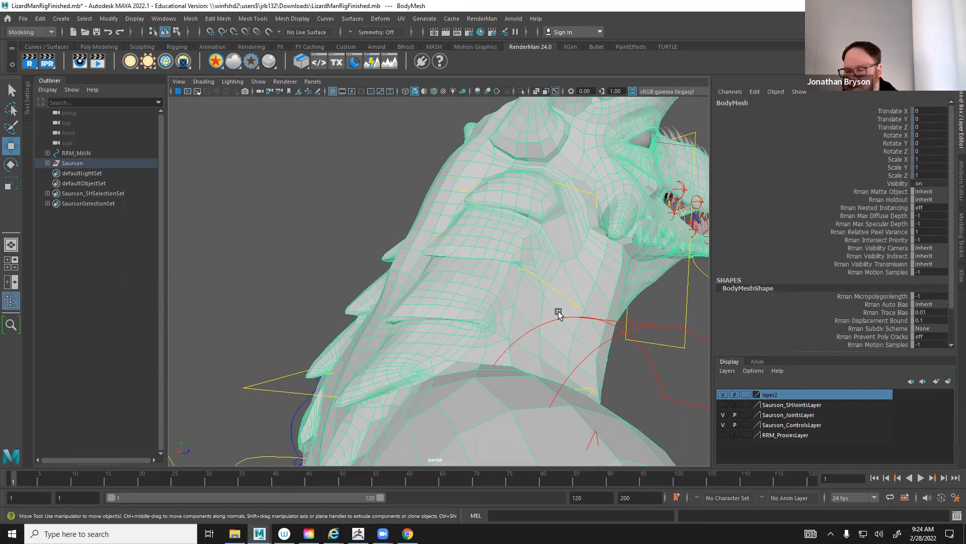
alt+drag(594, 307, 515, 265)
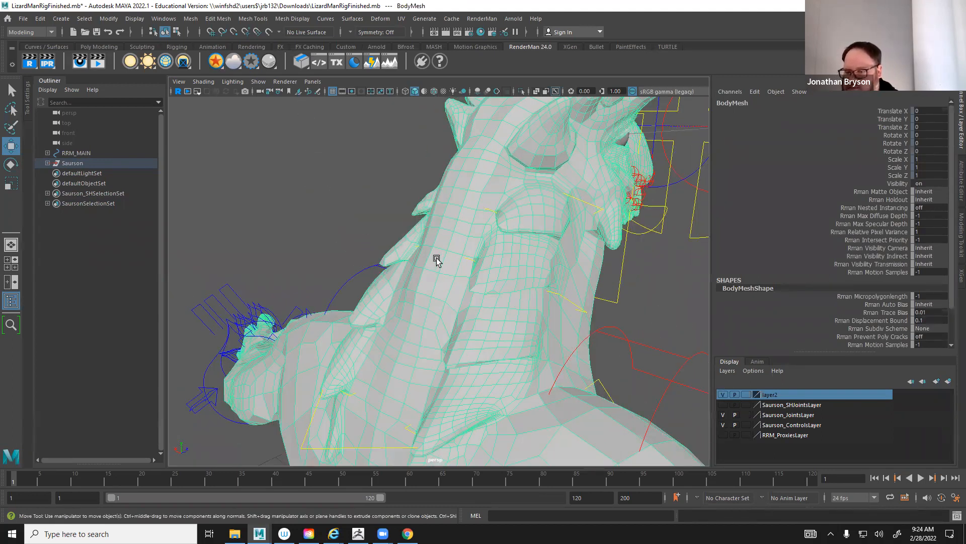
alt+drag(510, 307, 390, 228)
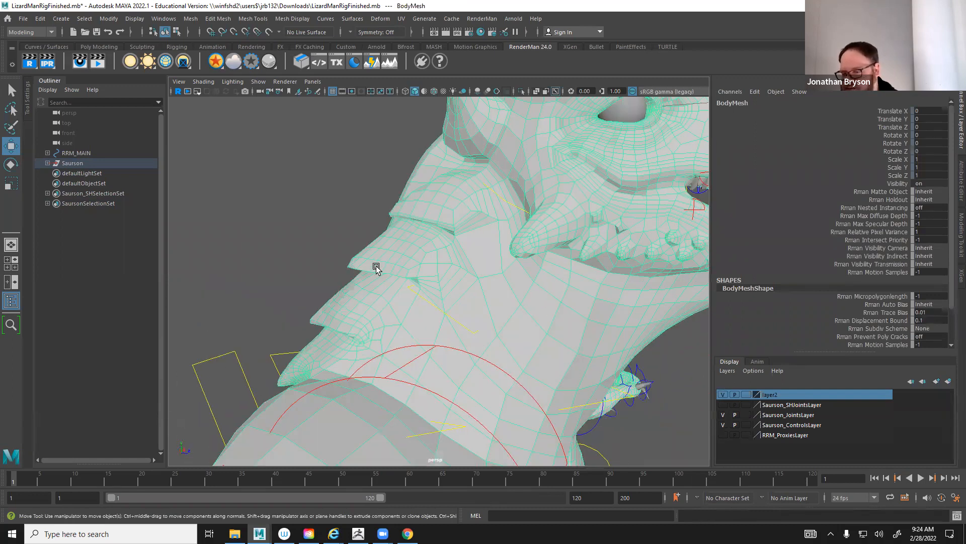
Examine the body mesh topology across the back, shoulders, arms and torso
alt+drag(343, 346, 439, 216)
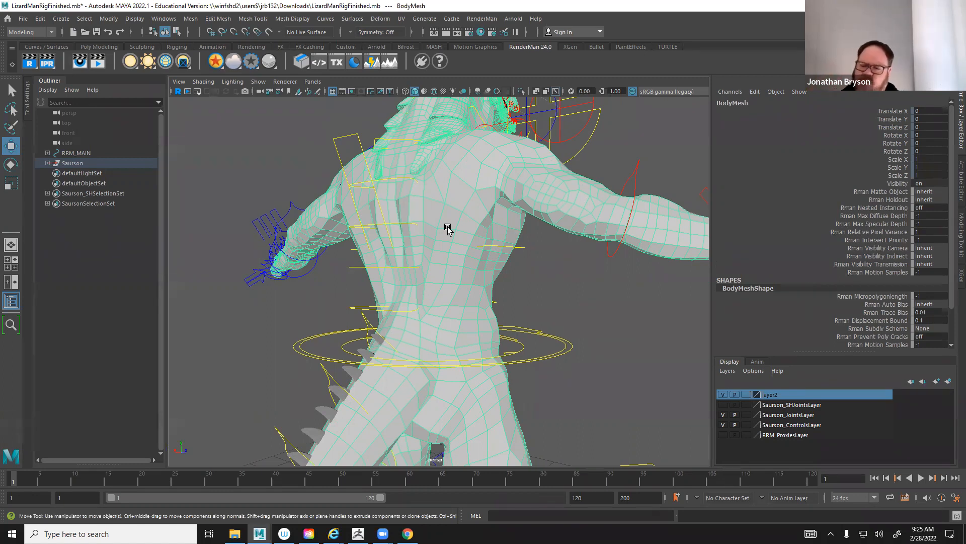
alt+drag(566, 281, 464, 250)
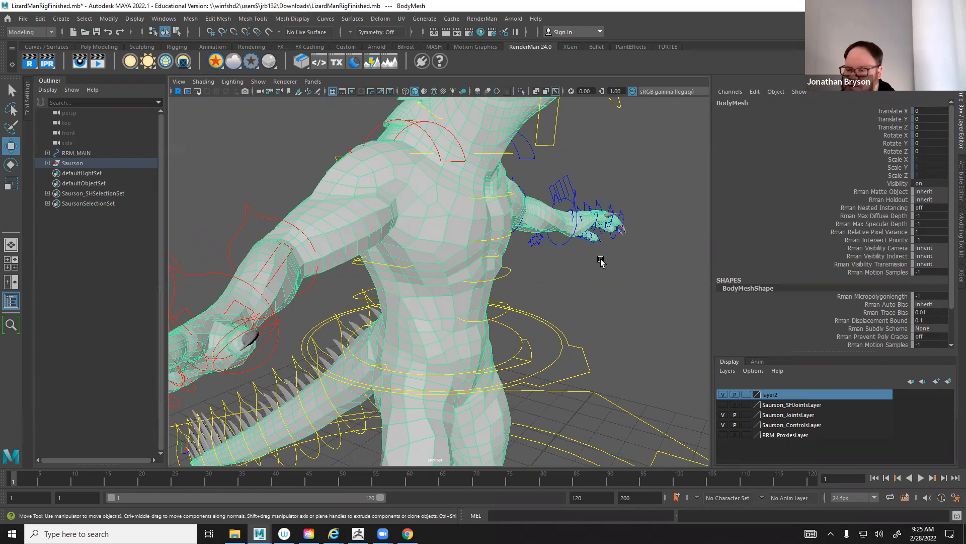
scroll(596, 307, down, 5)
alt+drag(595, 307, 544, 298)
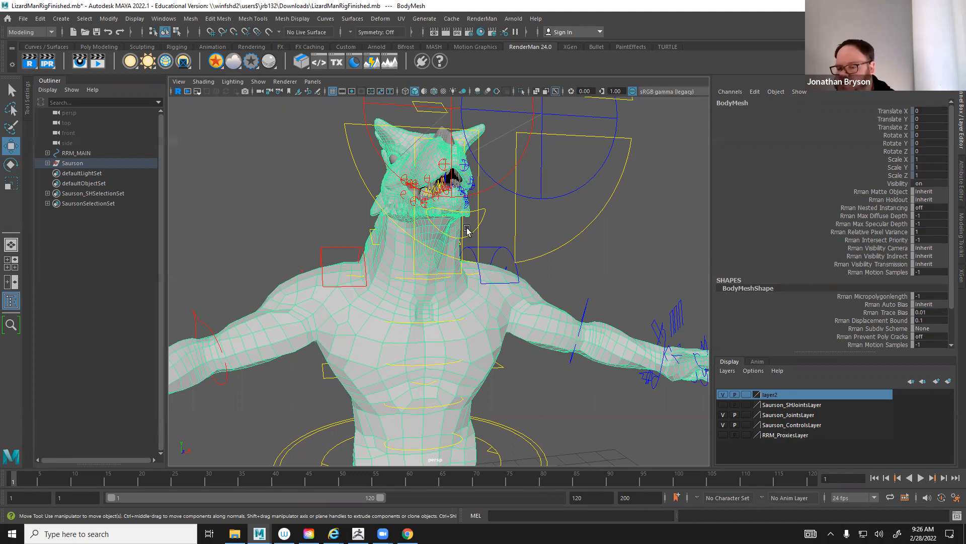
Examine the head's side profile again, along with the neck and shoulder topology
alt+drag(458, 228, 451, 304)
alt+right_drag(451, 304, 478, 330)
alt+drag(478, 329, 381, 297)
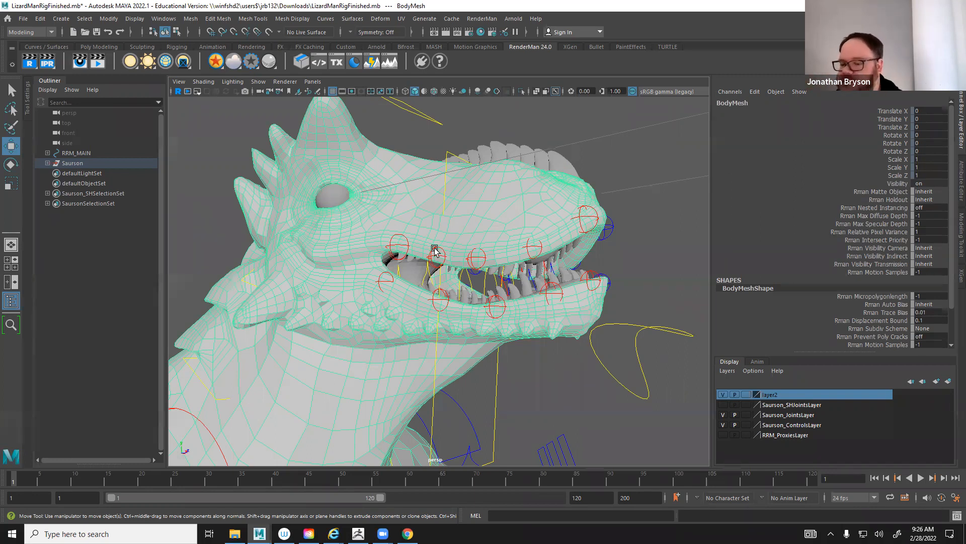
alt+drag(578, 173, 387, 160)
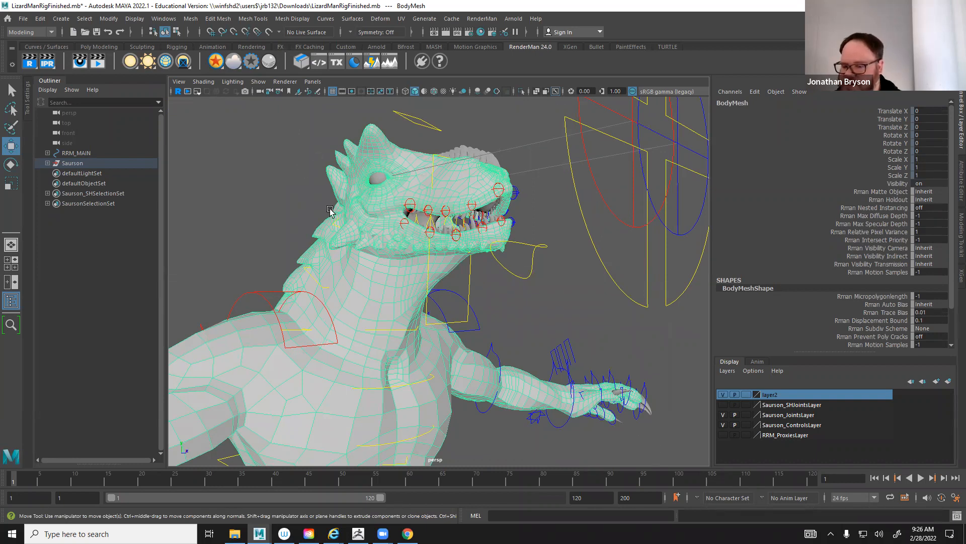
alt+middle_drag(541, 335, 576, 178)
alt+middle_drag(490, 183, 475, 265)
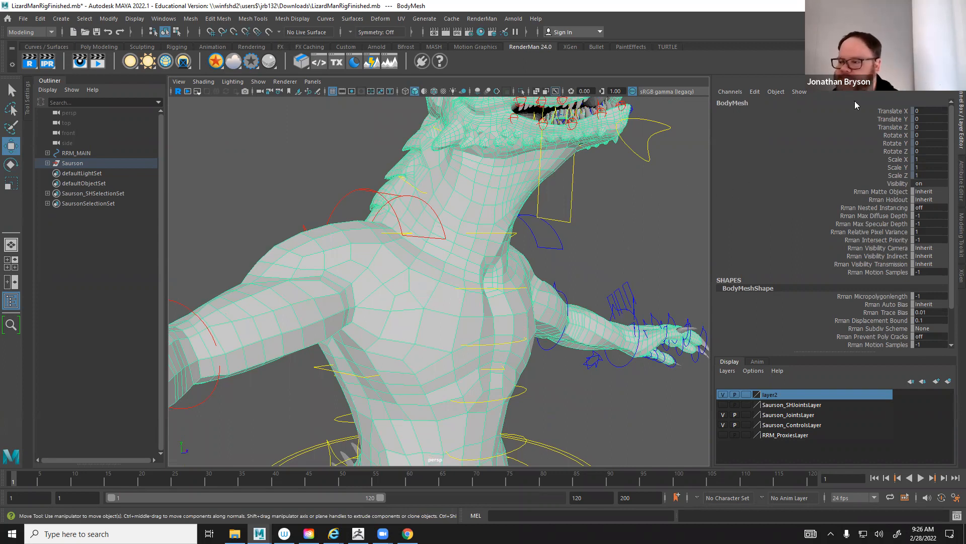
Minimize Maya, switch to the character model in ZBrush, and view it from the side
click(909, 5)
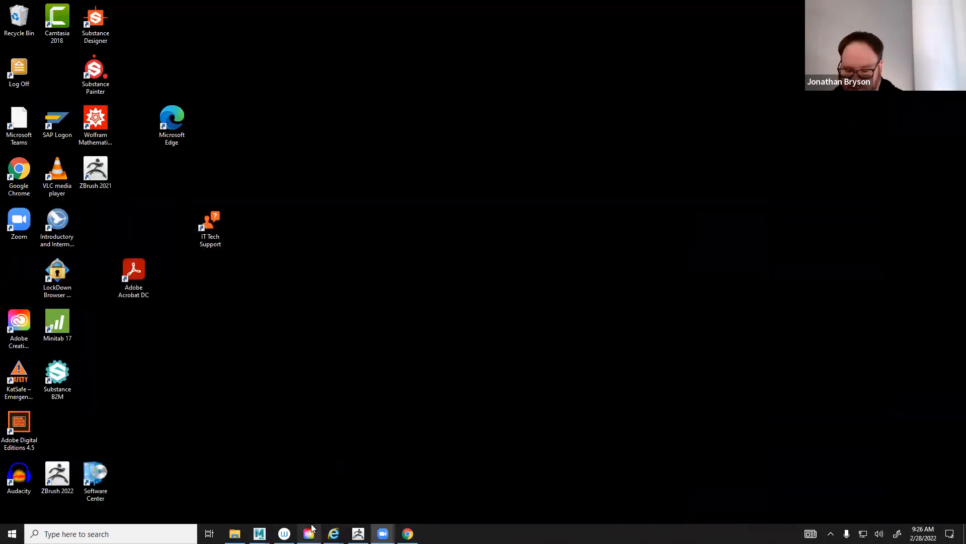
click(359, 533)
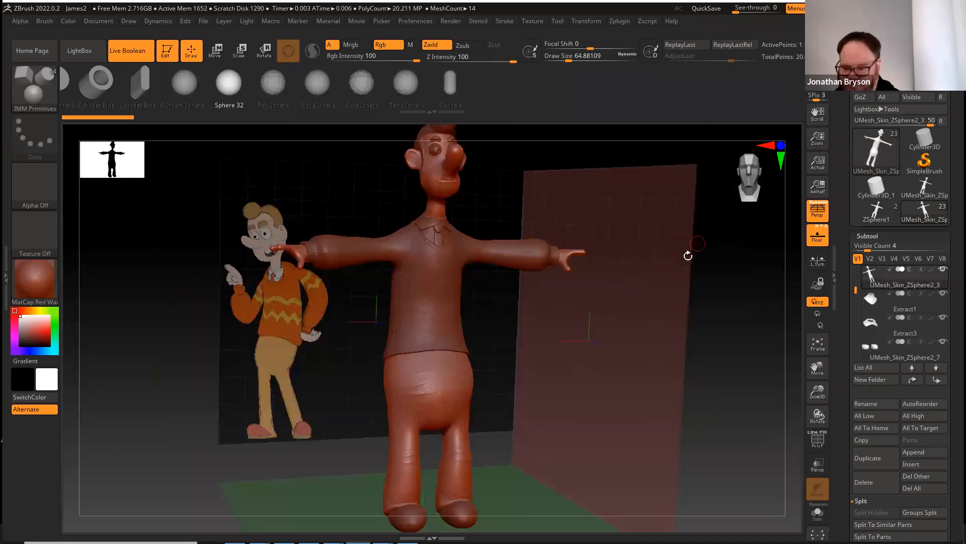
drag(574, 359, 535, 362)
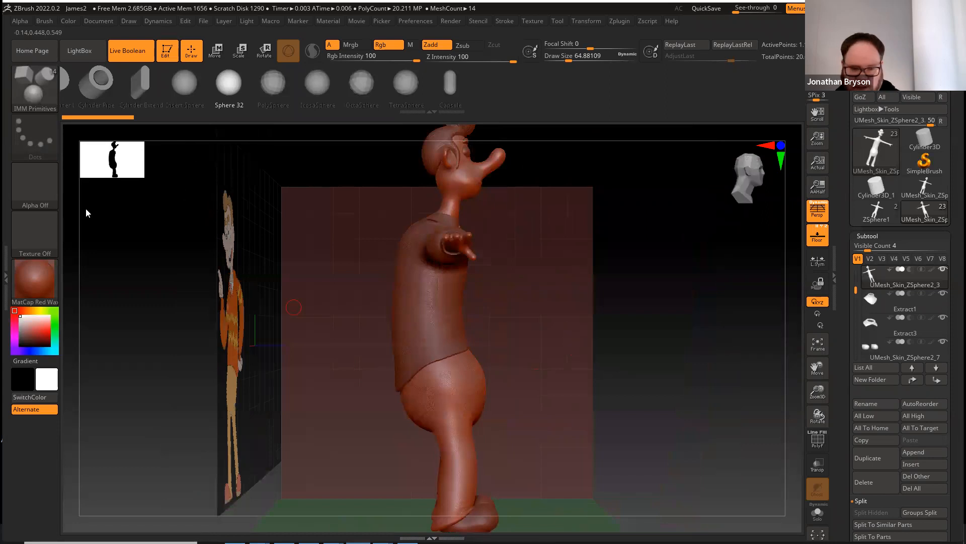
Apply the FlatSketch01 material to the character and view the model from the front
click(29, 281)
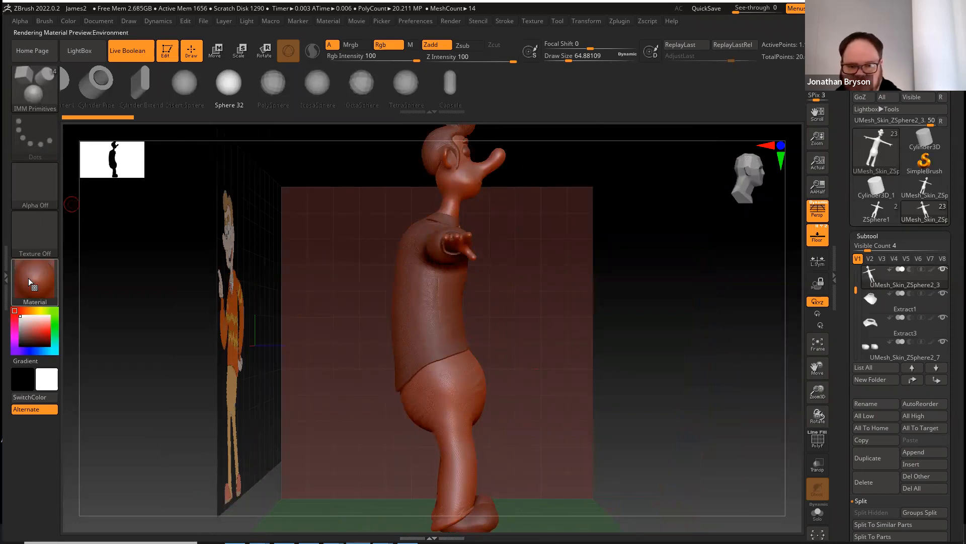
click(28, 280)
click(149, 357)
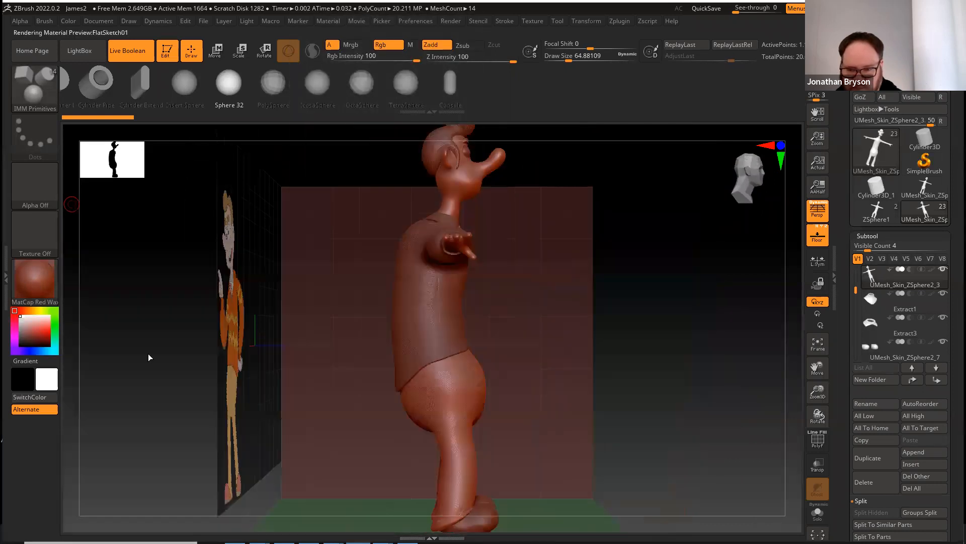
drag(657, 286, 632, 293)
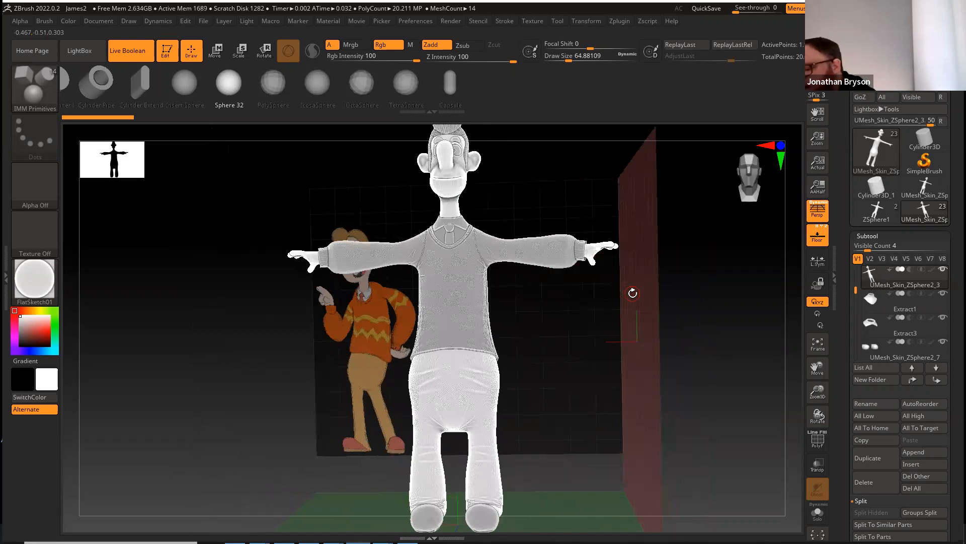
mouse_move(856, 289)
mouse_down()
mouse_move(856, 271)
mouse_move(856, 287)
mouse_up()
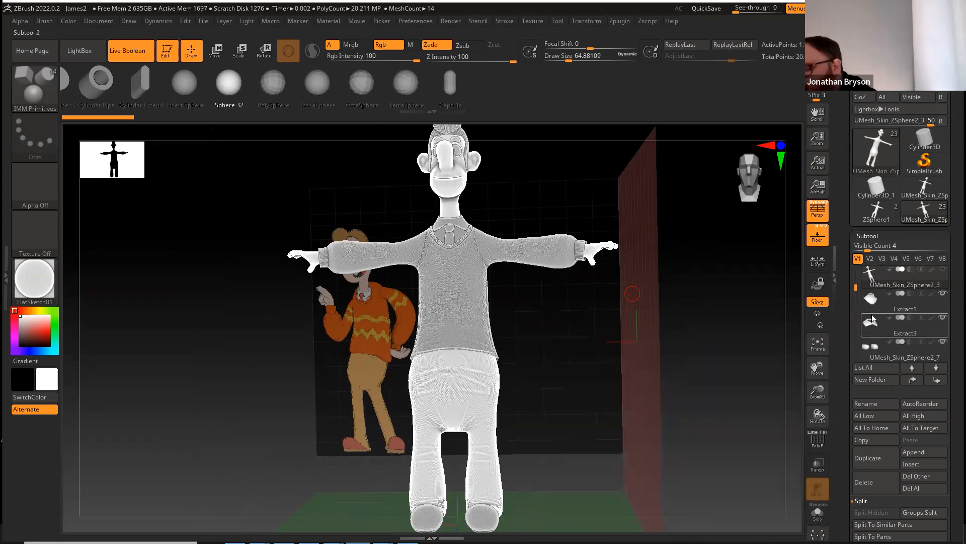
Frame the character's lower face from the front and choose the Move Topological brush
mouse_move(872, 316)
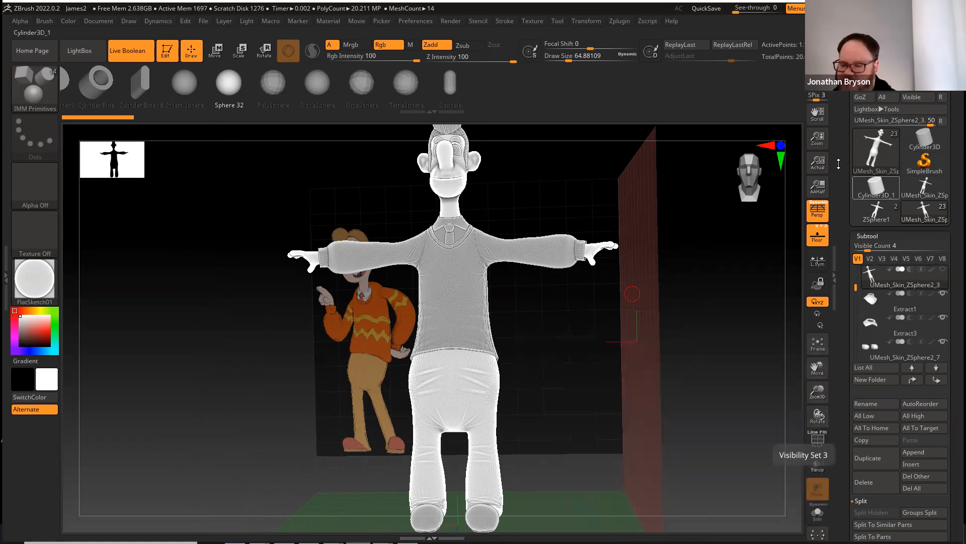
shift+drag(661, 409, 658, 409)
alt+drag(621, 294, 642, 437)
alt+drag(628, 318, 693, 348)
alt+drag(624, 245, 619, 432)
alt+drag(595, 319, 659, 345)
alt+drag(626, 241, 607, 453)
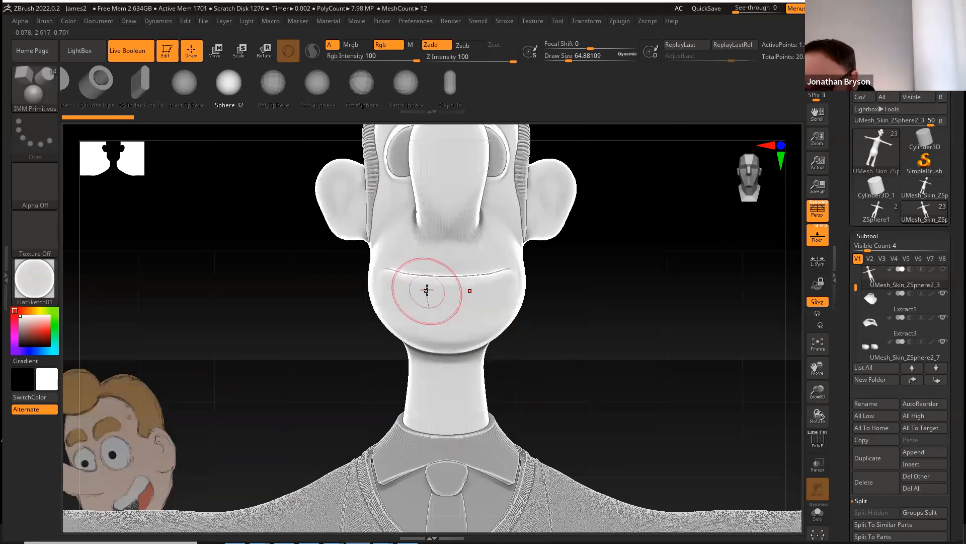
click(36, 79)
click(335, 95)
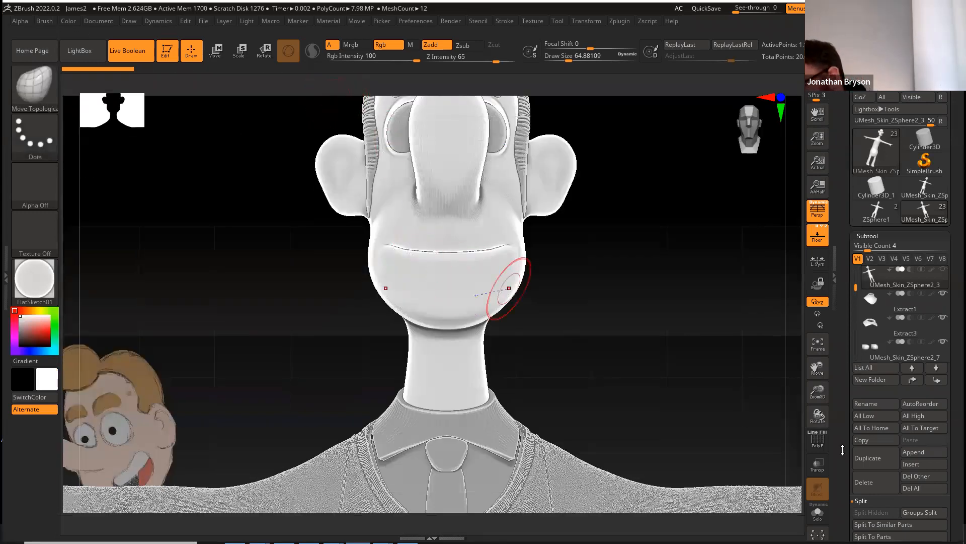
Lower the body mesh to subdivision level 1
drag(842, 449, 842, 411)
scroll(842, 411, down, 10)
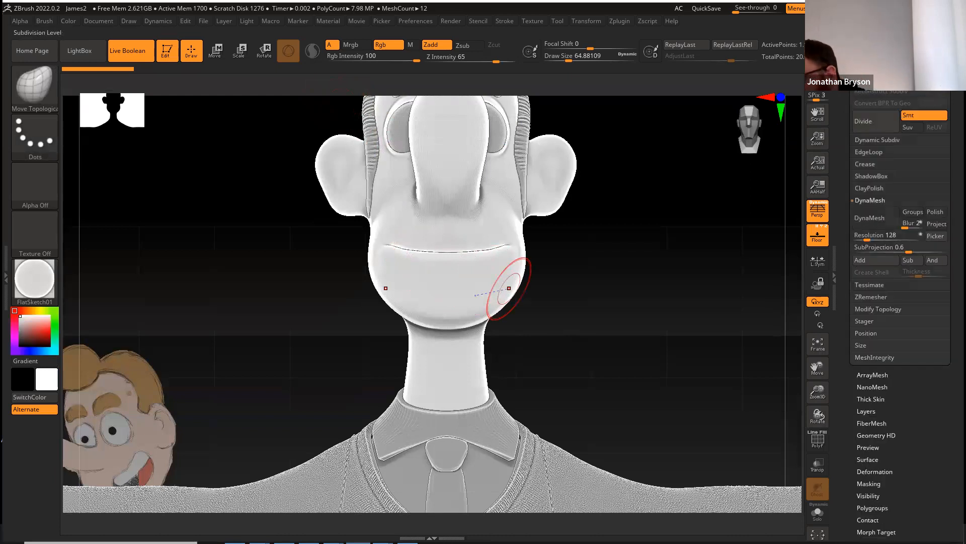
key(shift+f)
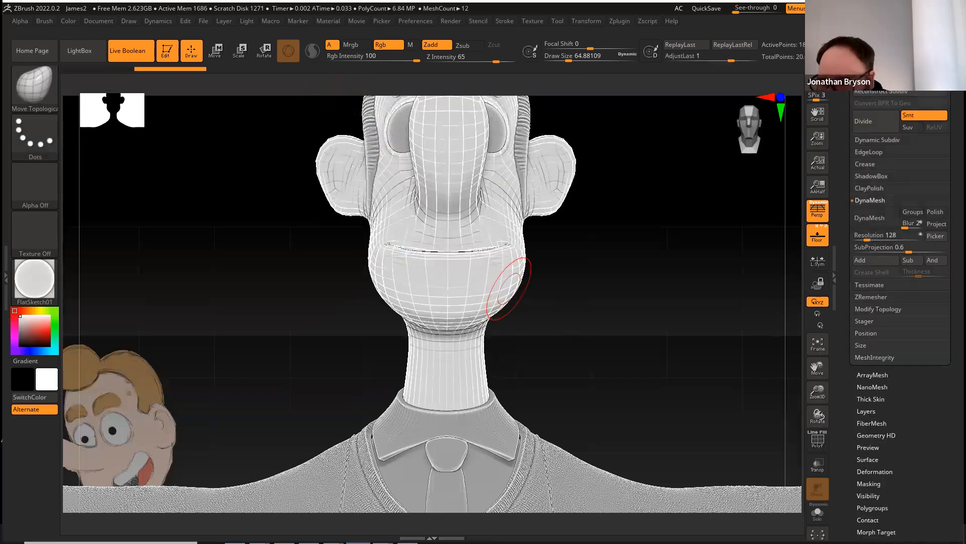
mouse_move(446, 255)
mouse_down()
mouse_move(415, 257)
mouse_move(436, 244)
mouse_move(401, 237)
mouse_up()
mouse_move(324, 259)
mouse_down()
mouse_move(330, 270)
mouse_move(359, 267)
mouse_move(389, 255)
mouse_move(394, 237)
mouse_move(421, 260)
mouse_up()
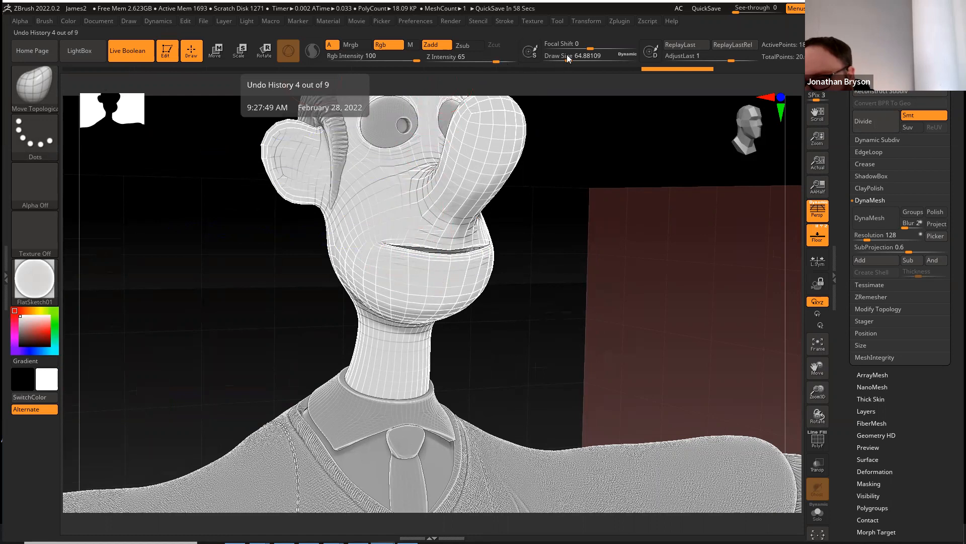
Set the brush's draw size to 28.75 and reshape the lips and mouth corners so the mouth opens slightly
drag(567, 56, 563, 56)
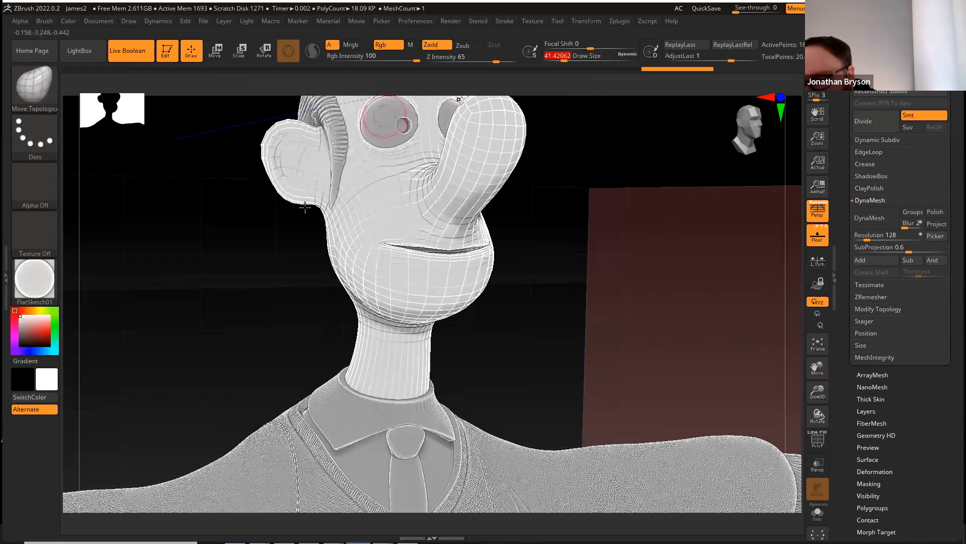
alt+drag(255, 299, 217, 342)
drag(564, 56, 562, 56)
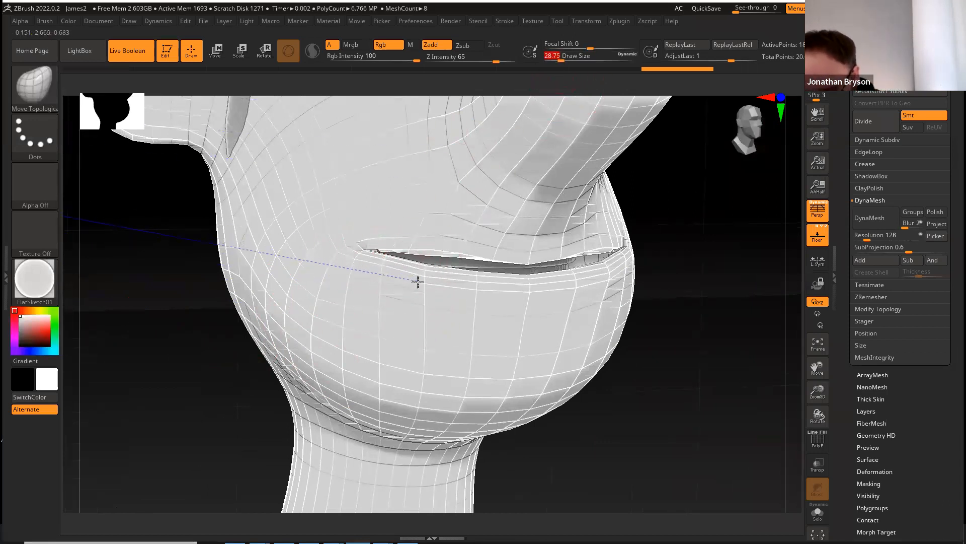
drag(380, 265, 388, 244)
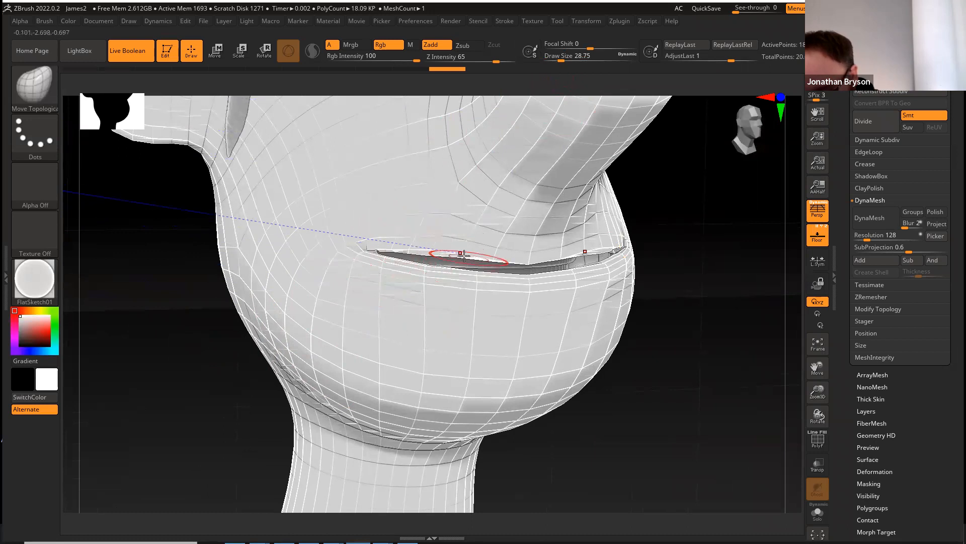
drag(520, 255, 518, 280)
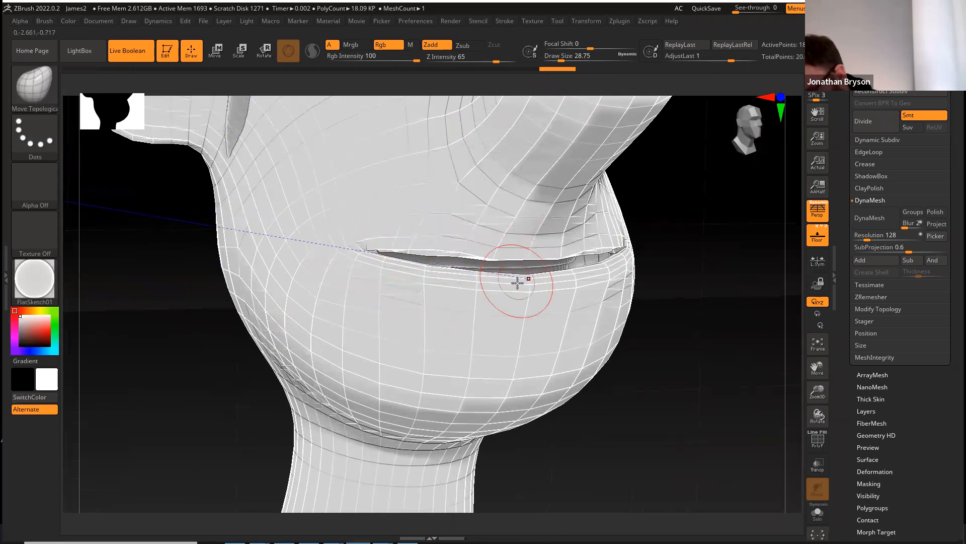
drag(457, 280, 382, 266)
mouse_move(627, 414)
mouse_down()
mouse_move(595, 412)
mouse_move(620, 427)
mouse_up()
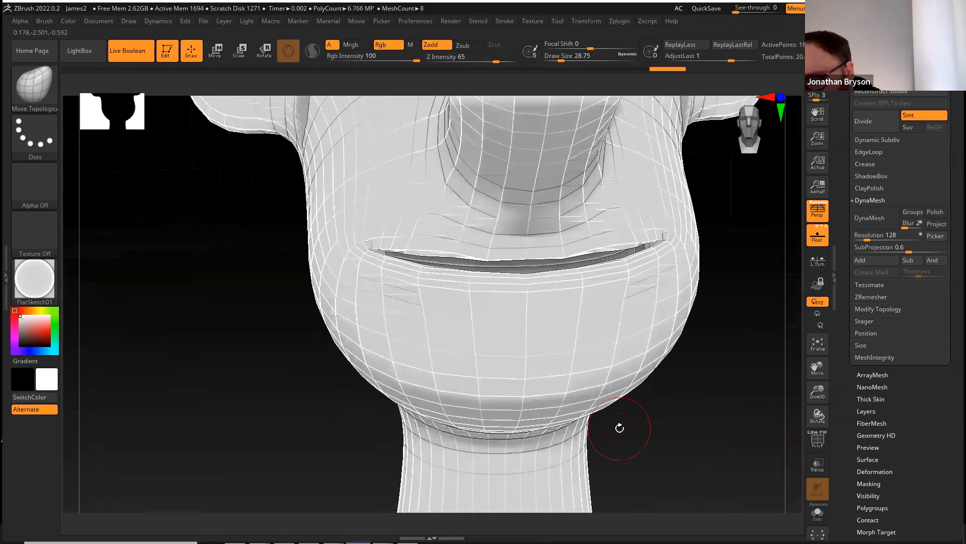
mouse_move(367, 250)
mouse_down()
mouse_move(399, 268)
mouse_move(405, 250)
mouse_move(516, 255)
mouse_move(506, 254)
mouse_up()
shift+click(372, 249)
mouse_move(287, 321)
mouse_down()
mouse_move(443, 321)
mouse_move(243, 317)
mouse_move(284, 349)
mouse_up()
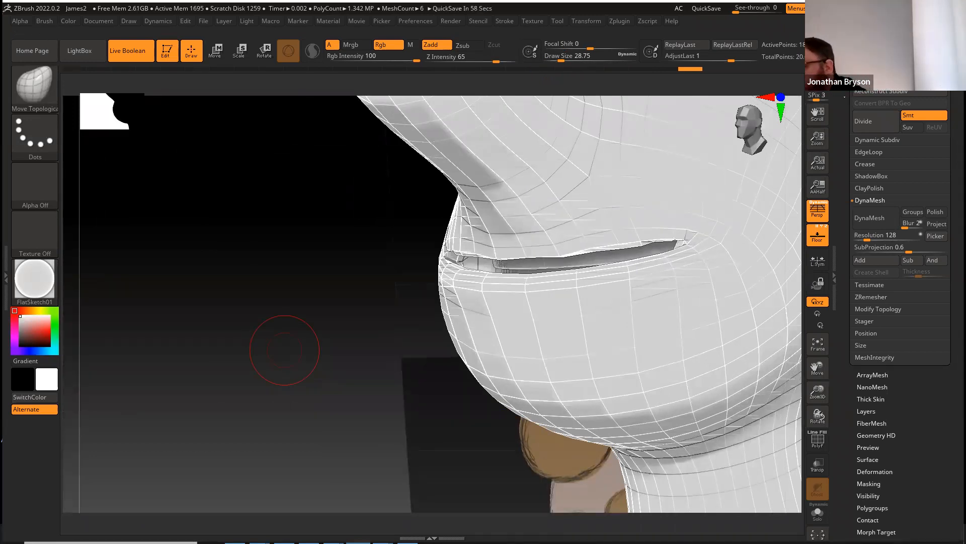
Start exporting the low-resolution body mesh as an OBJ and browse to the WelcometoTexas folder
scroll(846, 99, up, 3)
scroll(846, 99, up, 3)
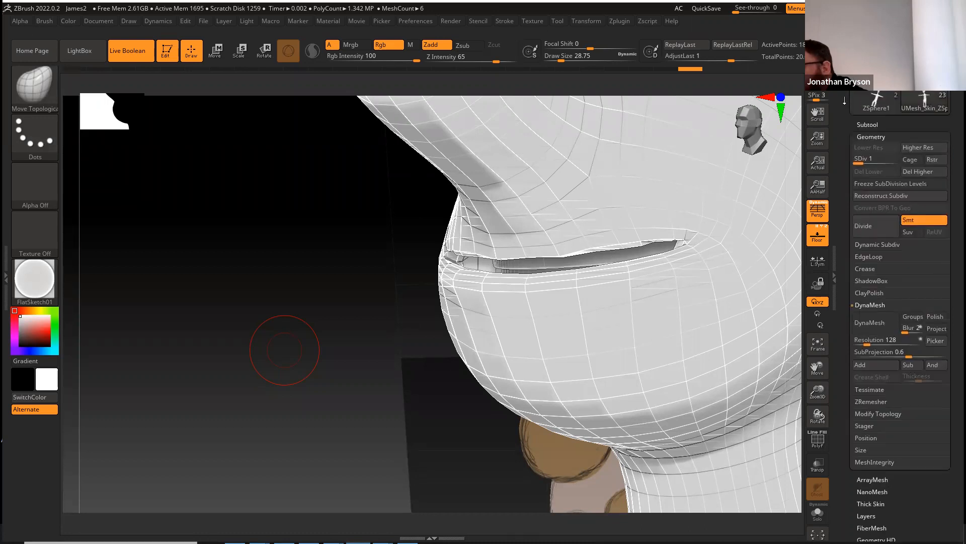
scroll(844, 111, up, 3)
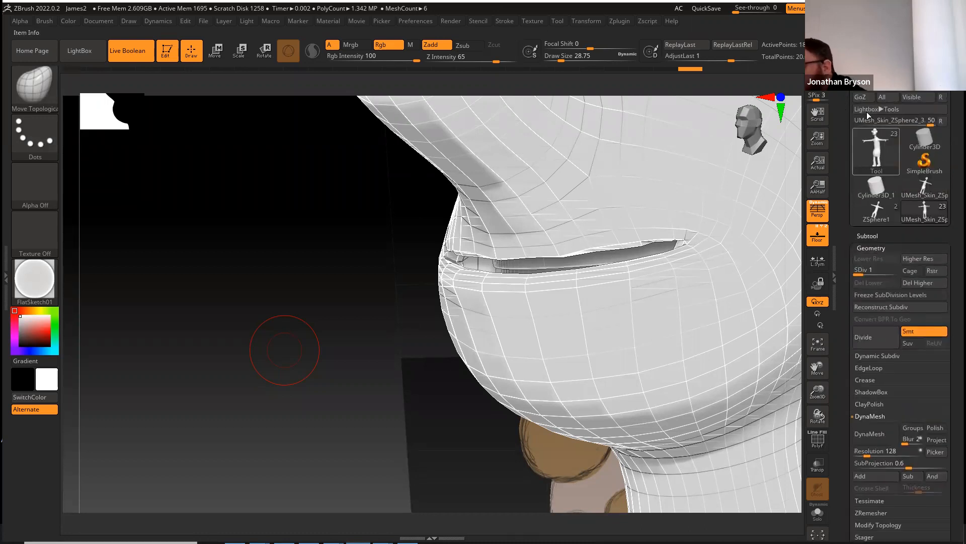
click(909, 88)
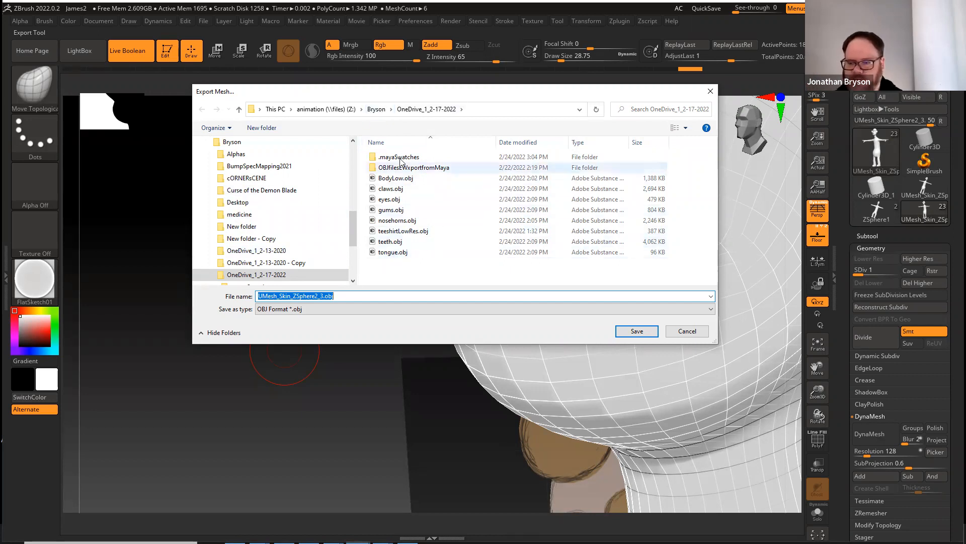
click(373, 113)
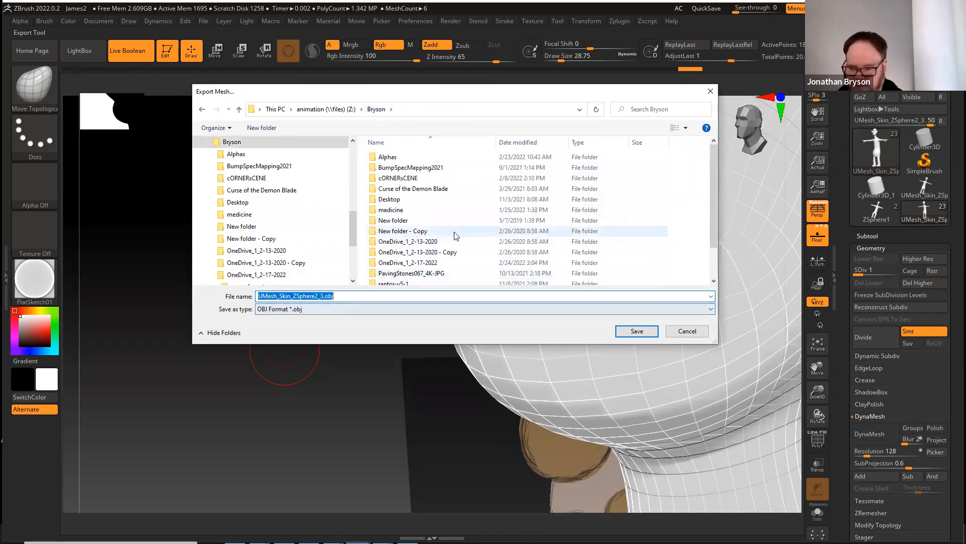
scroll(450, 237, down, 1)
double_click(421, 279)
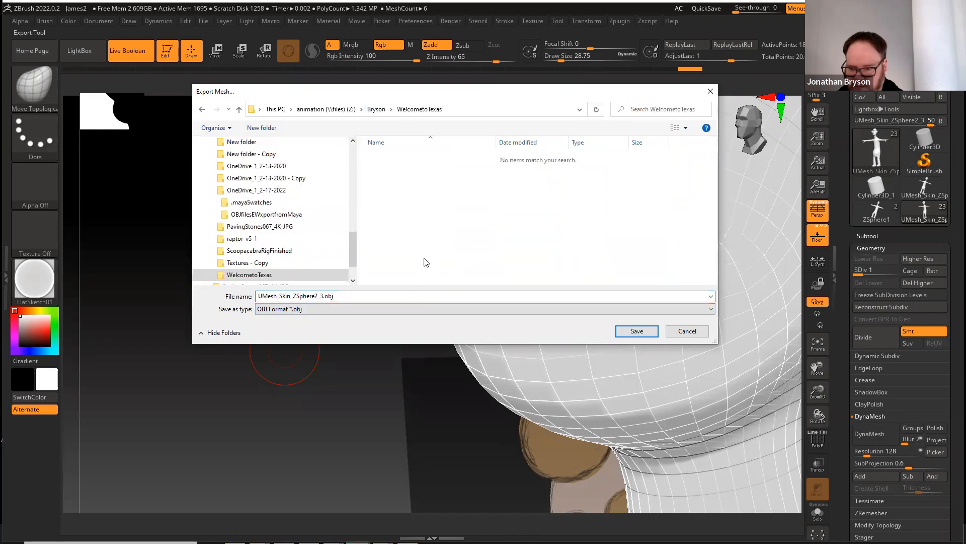
Create a new folder named JamesExports inside WelcometoTexas and open it
right_click(423, 215)
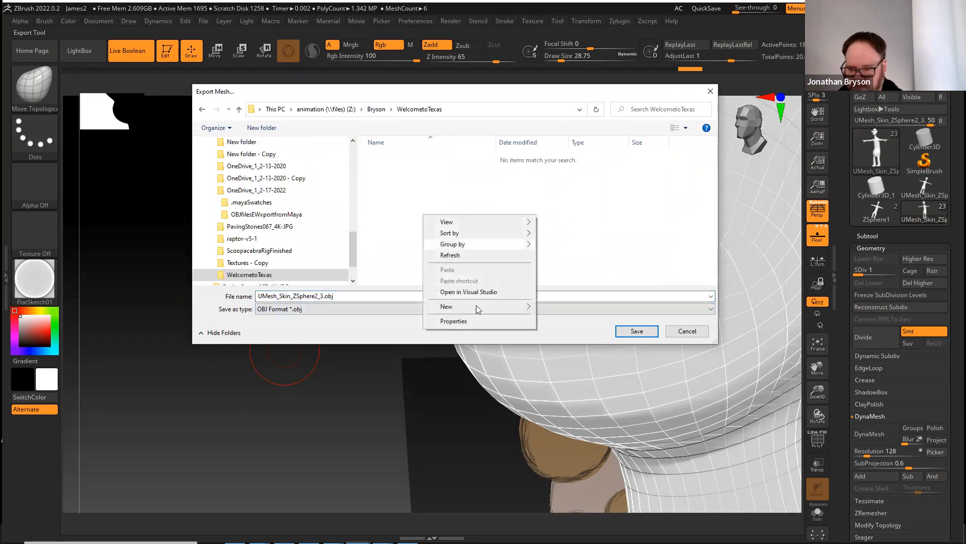
mouse_move(483, 307)
click(579, 310)
text(JamesExports)
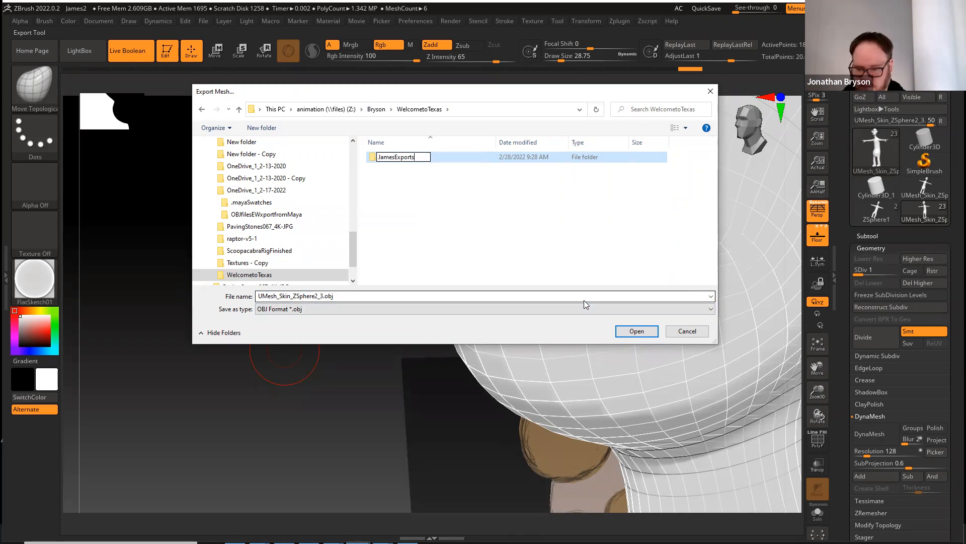
key(Return)
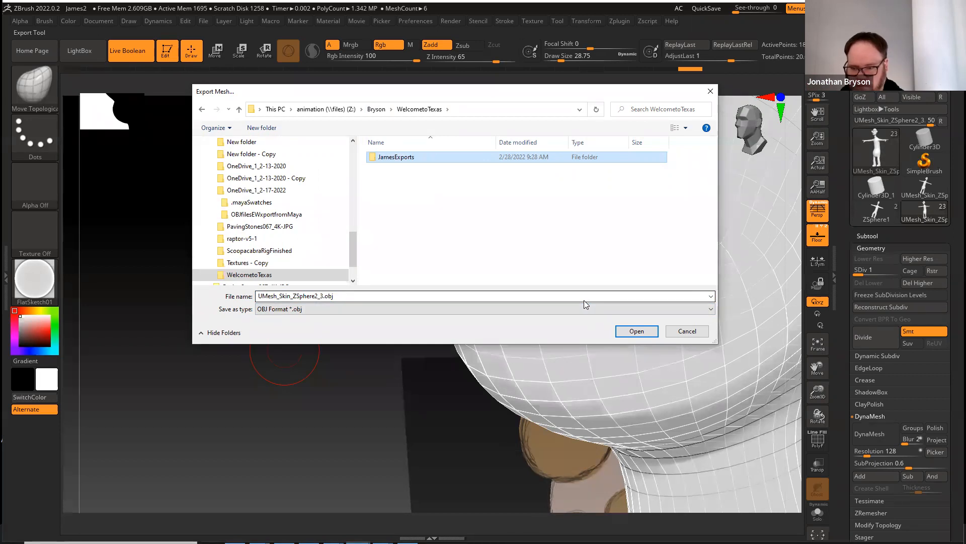
key(Return)
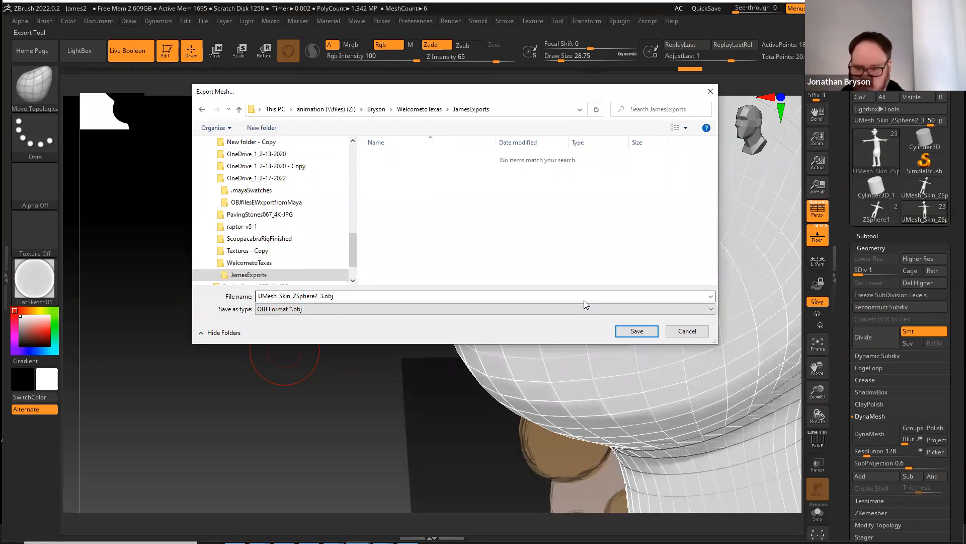
Name the export BODYlowres and save it in OBJ format
click(349, 296)
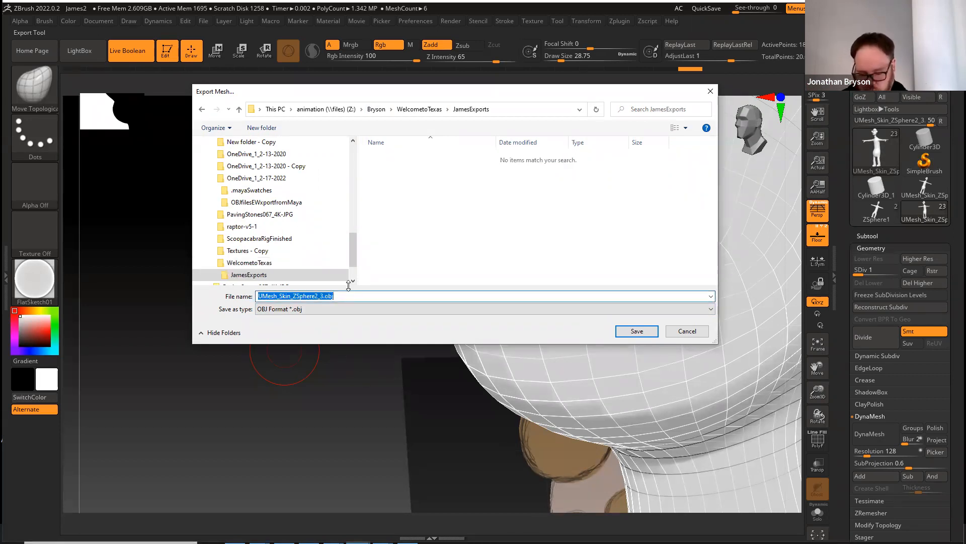
text(B)
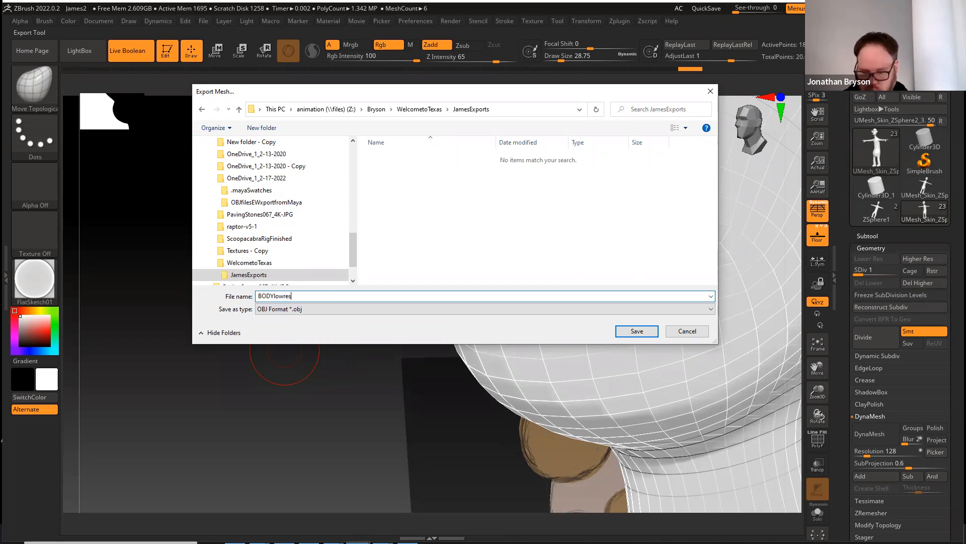
text(ODYlowres)
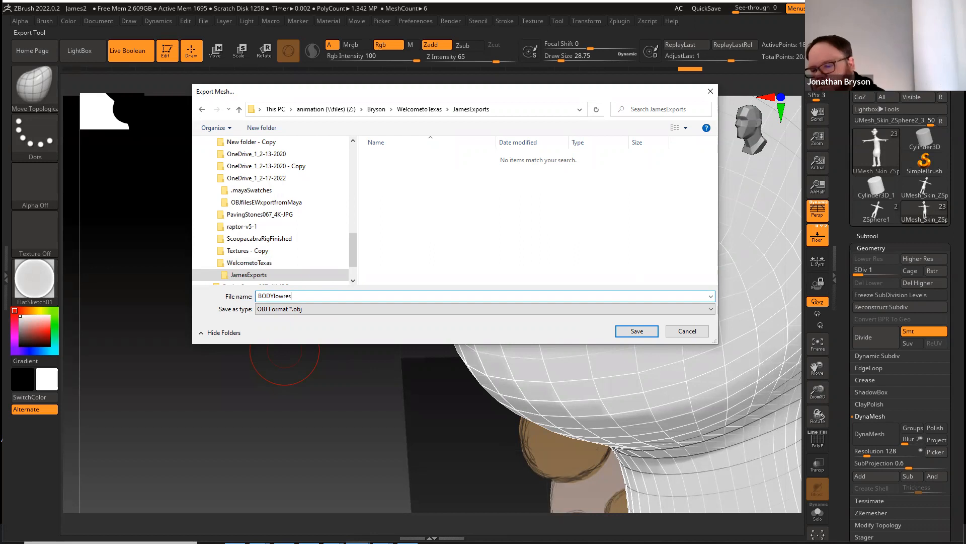
click(631, 332)
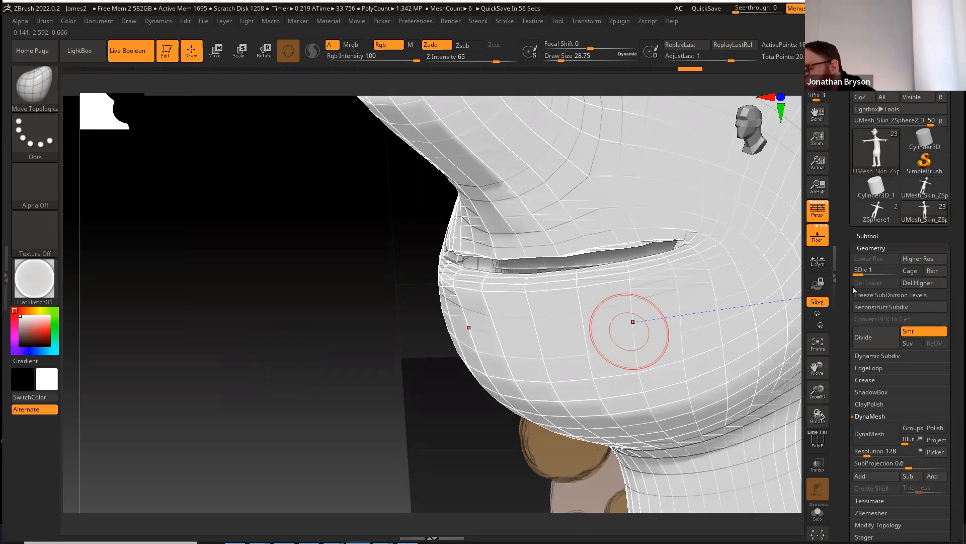
Raise the body mesh to subdivision level 4 and view the nose and eyes
drag(862, 271, 898, 266)
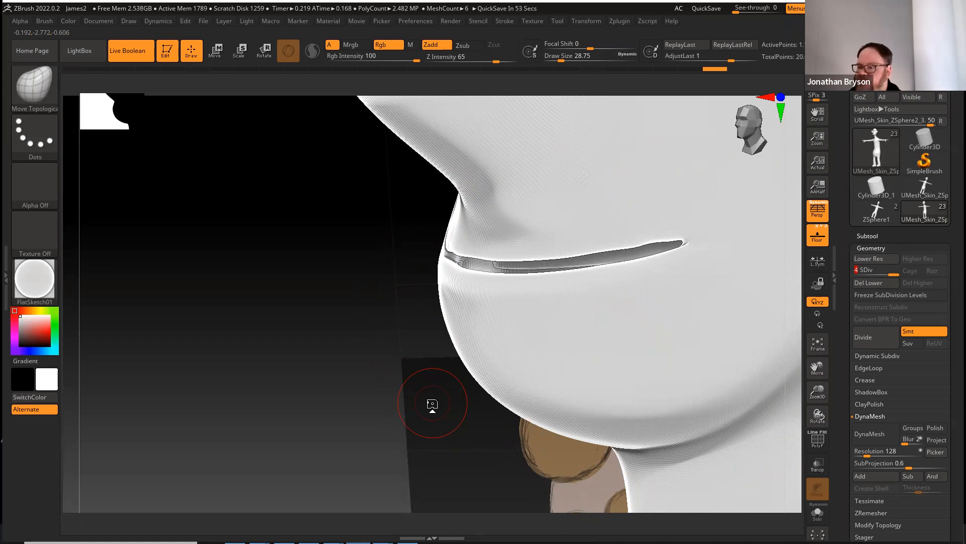
click(866, 236)
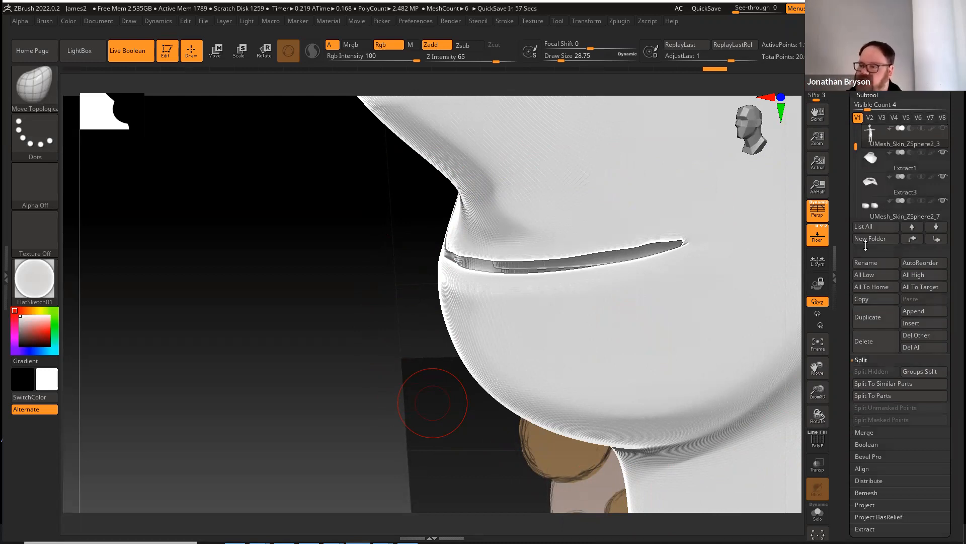
drag(381, 224, 260, 412)
Return the body mesh to subdivision level 1 and view the eyes, nose and mouth from the opposite side
scroll(845, 426, down, 5)
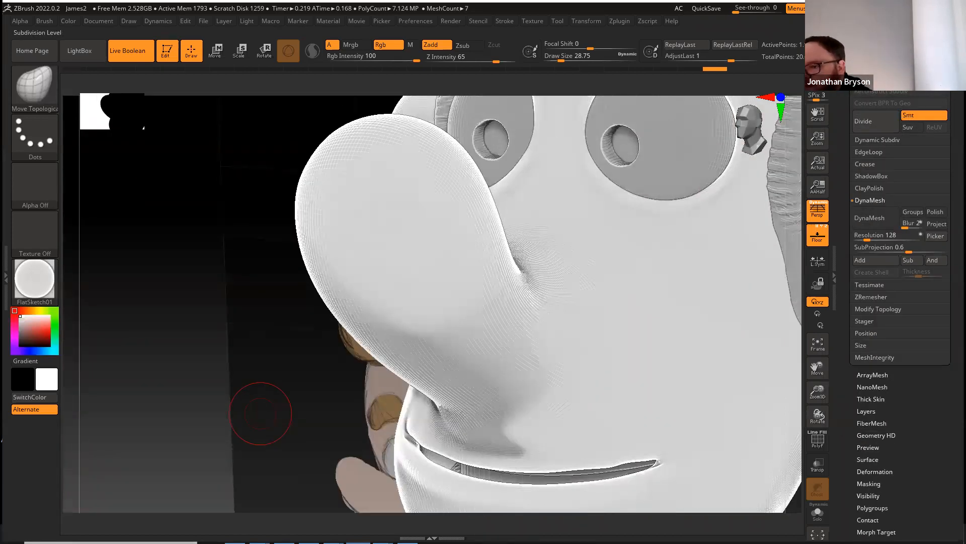
key(shift+d)
key(shift+d)
key(shift+d)
drag(216, 361, 221, 337)
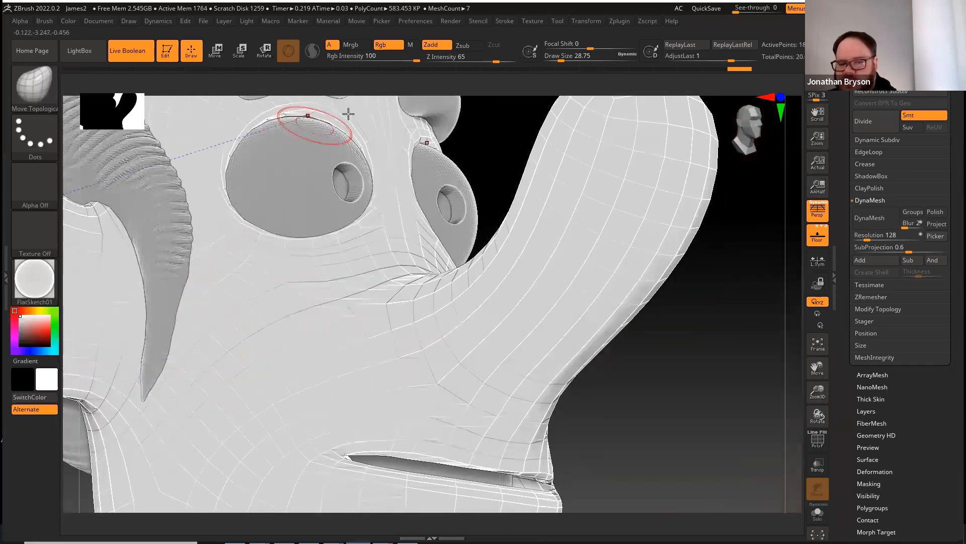
Compare the face topology at subdivision levels 1, 2 and 3, finishing on level 2
key(d)
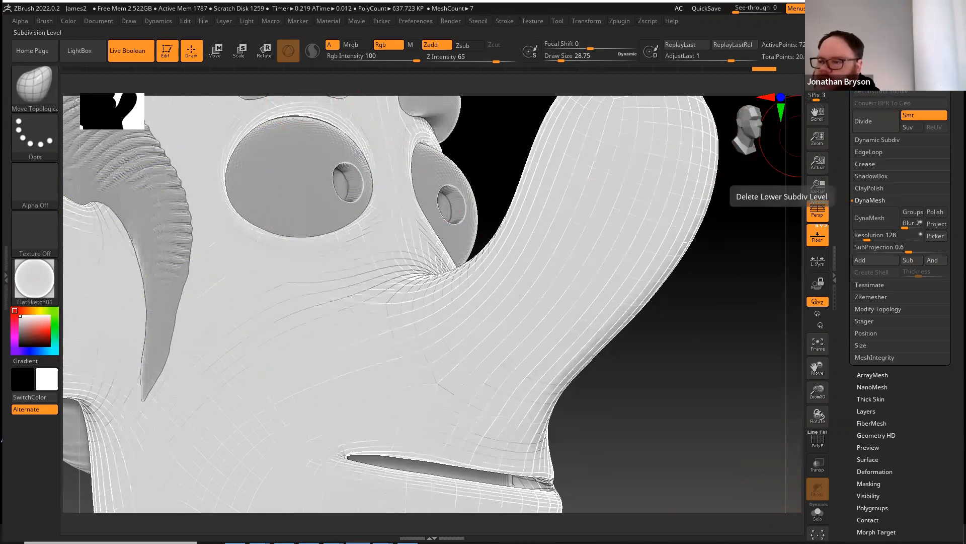
key(shift+d)
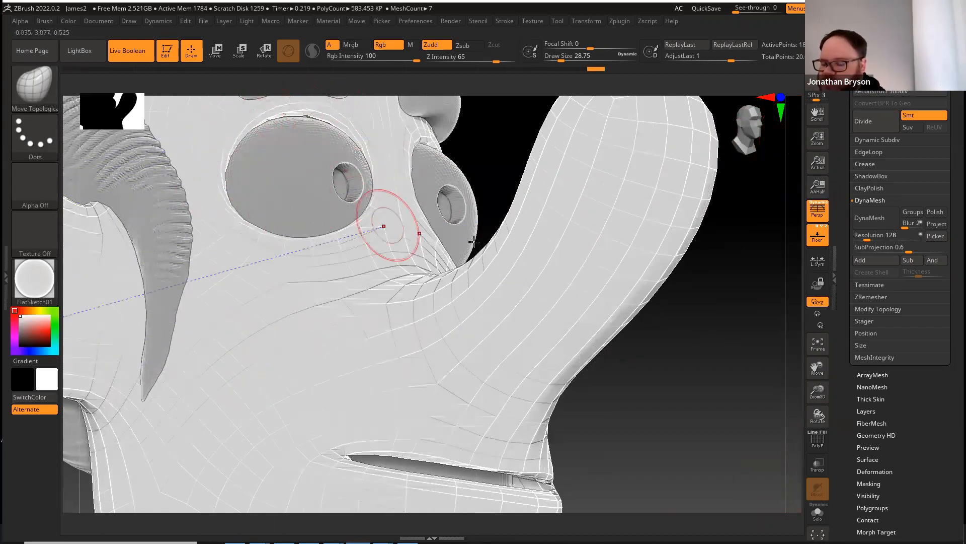
key(d)
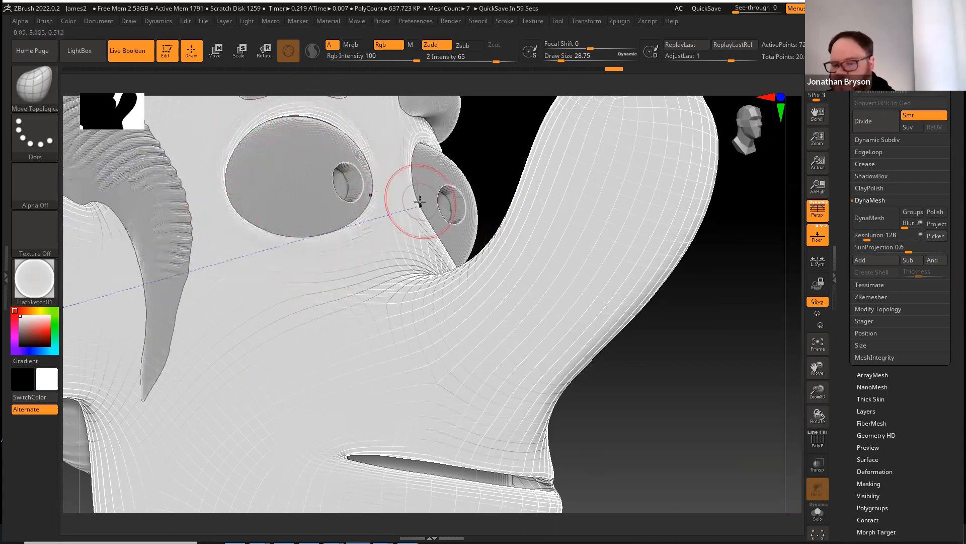
key(d)
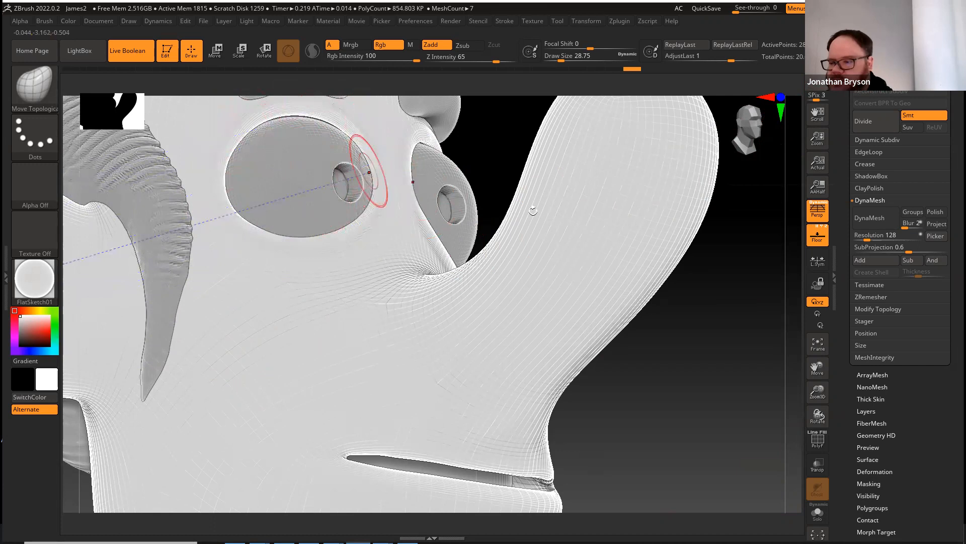
key(shift+d)
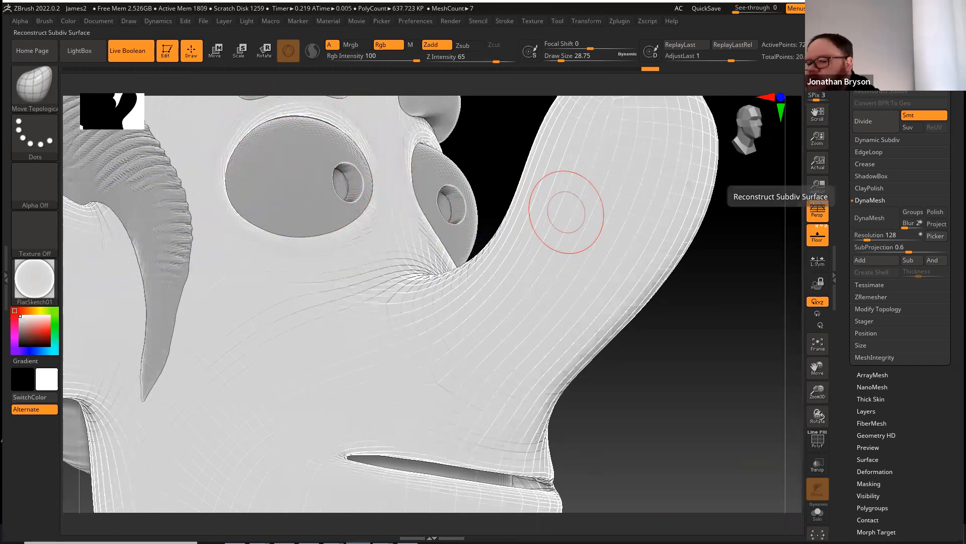
click(620, 20)
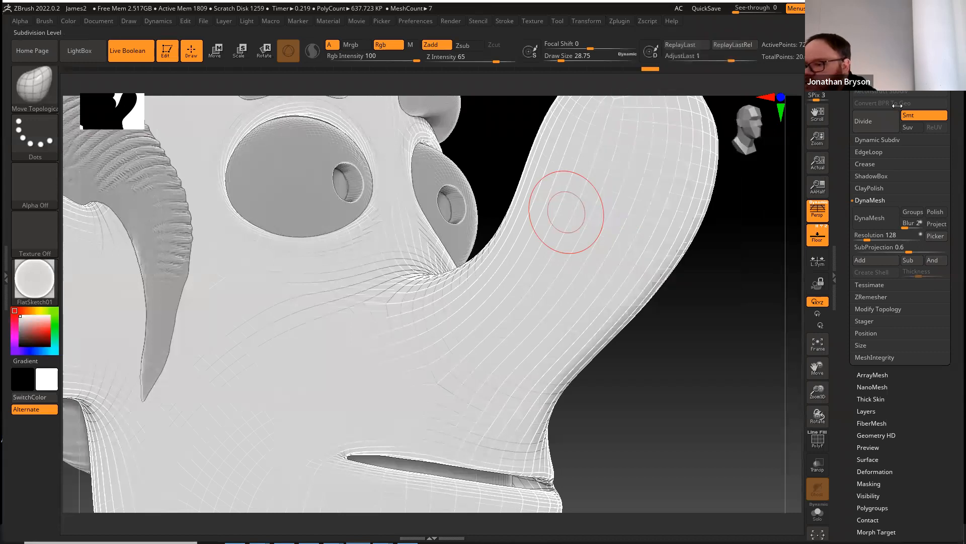
Pre-process the current body mesh in Decimation Master and decimate it with the decimation percentage at 20
click(619, 21)
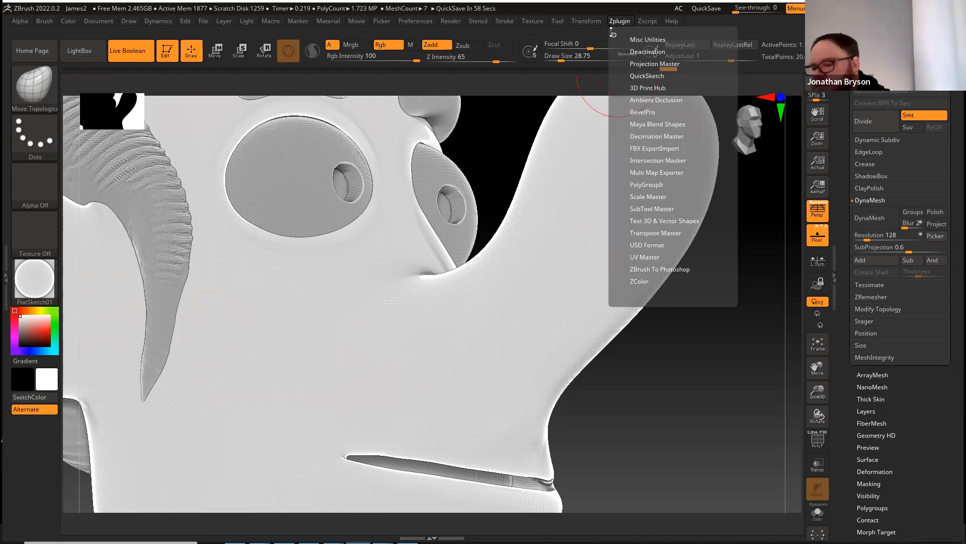
click(635, 136)
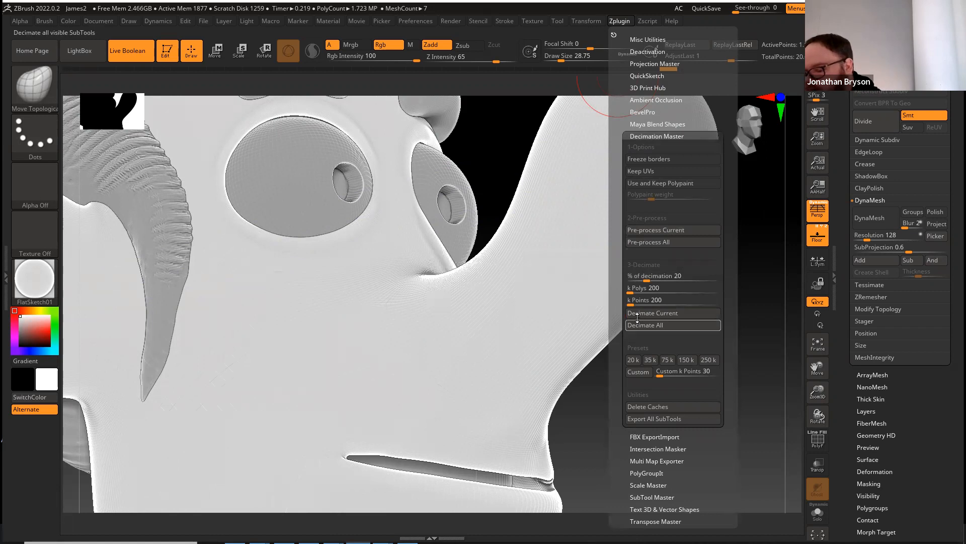
click(633, 231)
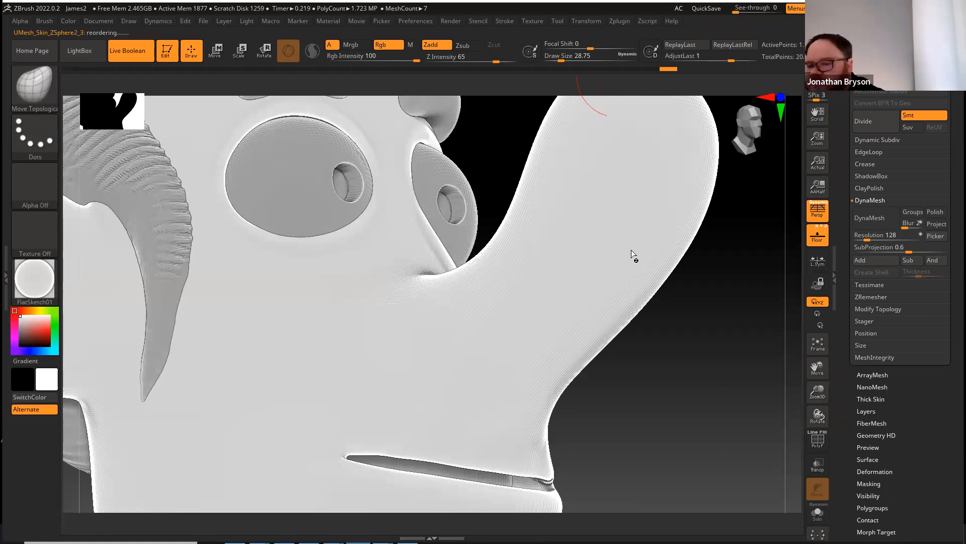
click(618, 22)
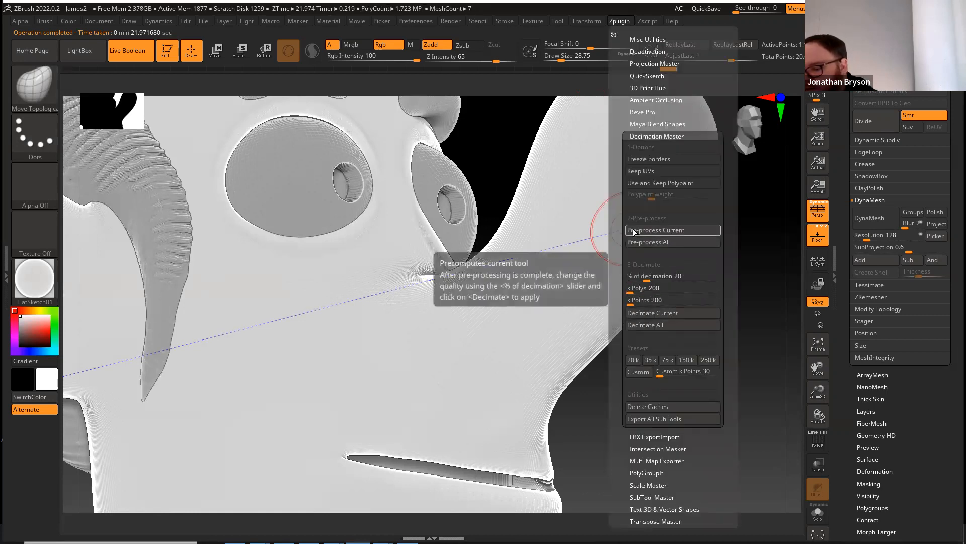
click(637, 314)
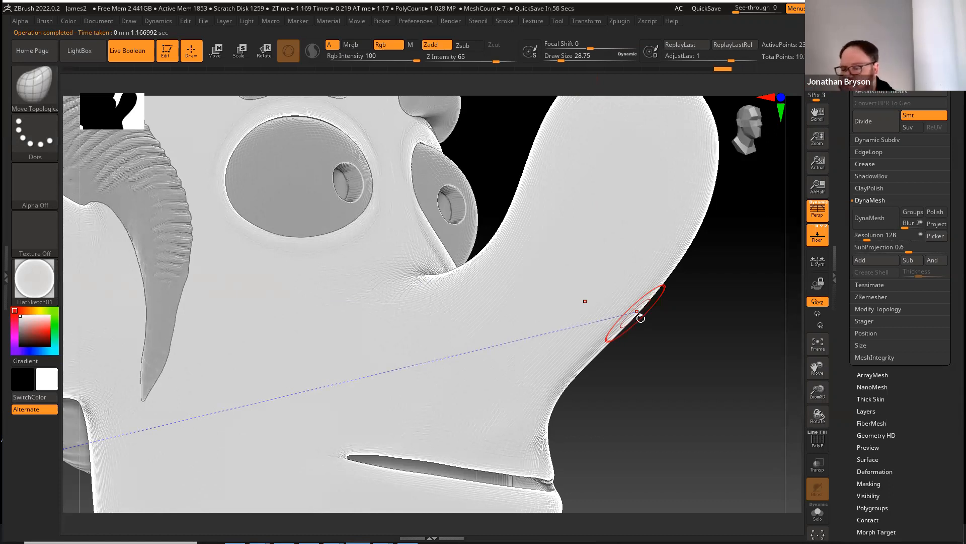
Display the polyframe wireframe and examine the decimated topology around the mouth, chin and nose
drag(644, 390, 639, 410)
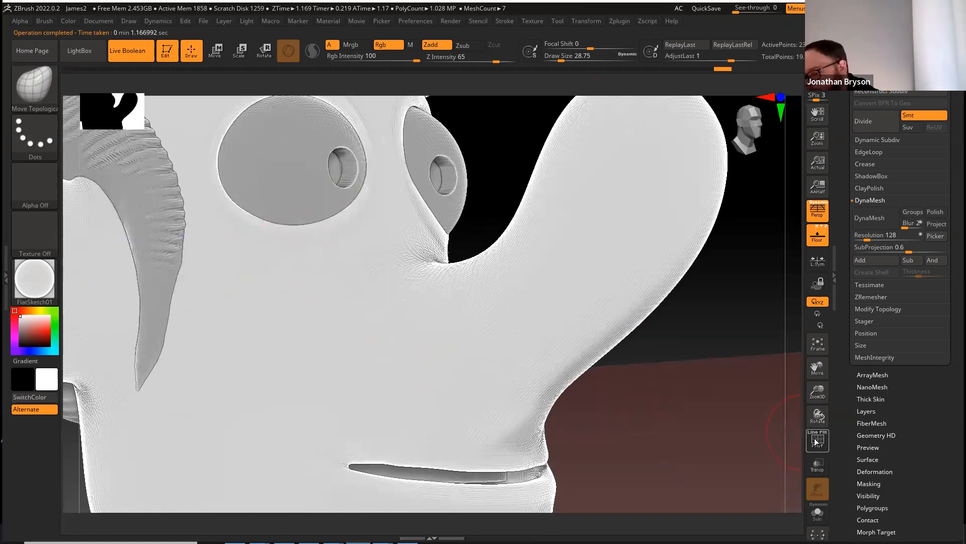
click(818, 451)
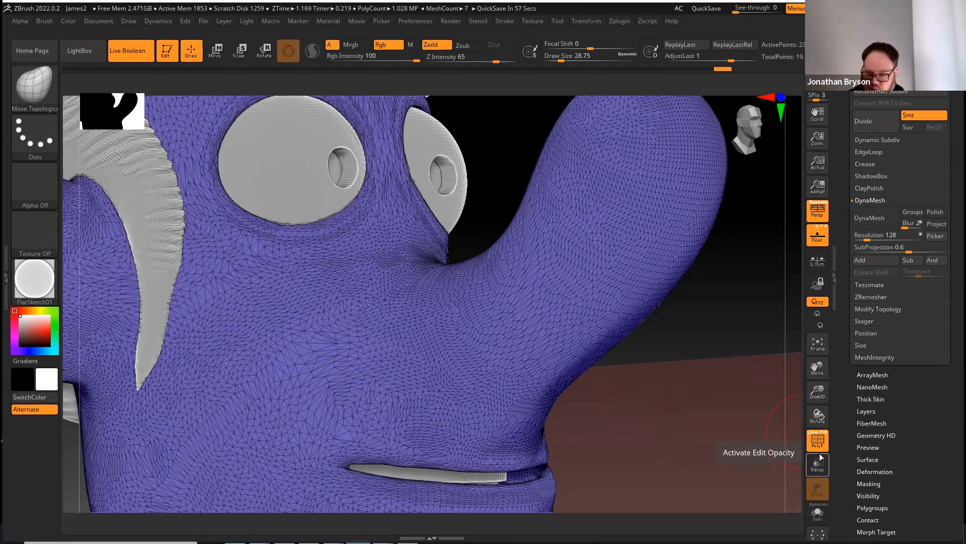
key(f)
drag(594, 428, 398, 448)
mouse_move(235, 248)
alt+mouse_down()
mouse_move(263, 356)
mouse_move(278, 371)
mouse_move(360, 430)
mouse_move(402, 373)
alt+mouse_up()
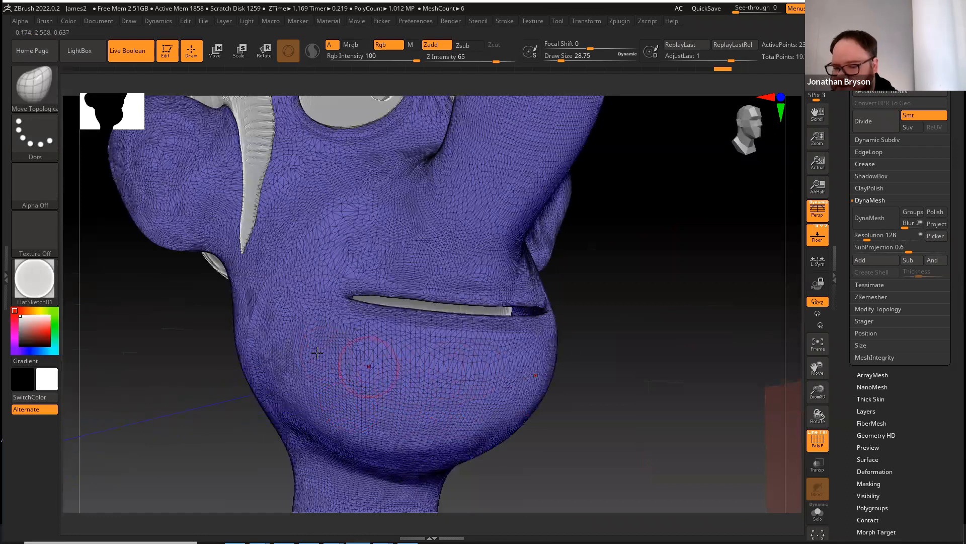
drag(176, 356, 459, 305)
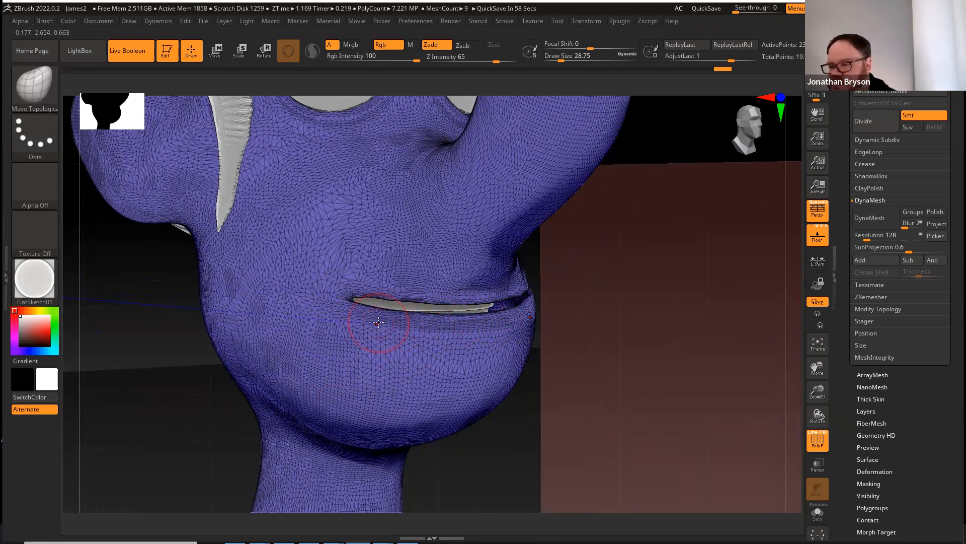
drag(697, 239, 723, 250)
drag(844, 100, 853, 147)
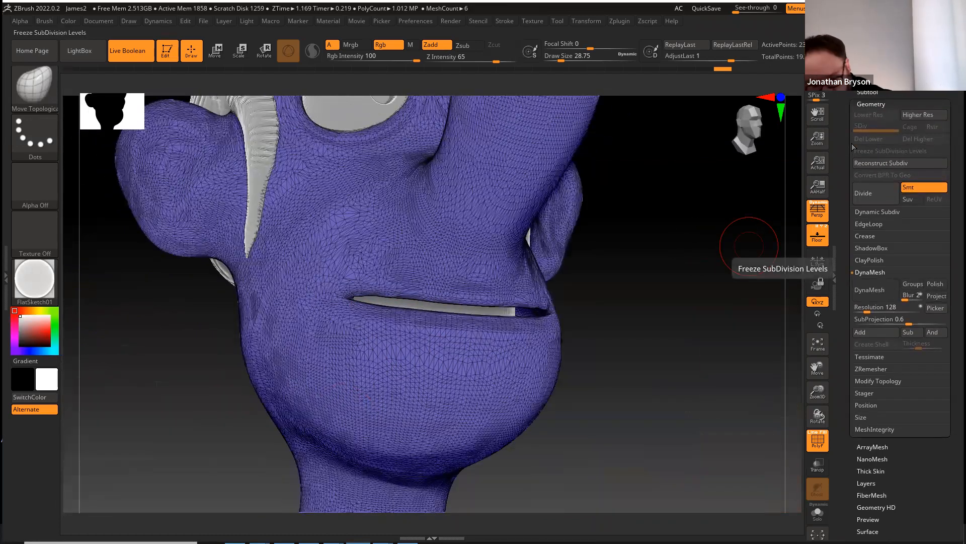
Undo the decimation of the body mesh to bring back its subdivision levels
key(ctrl)
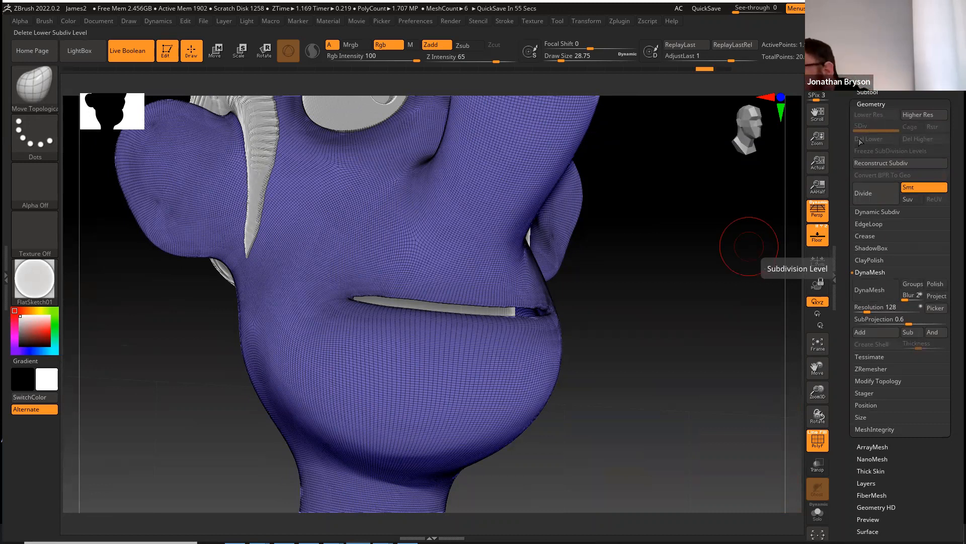
key(ctrl)
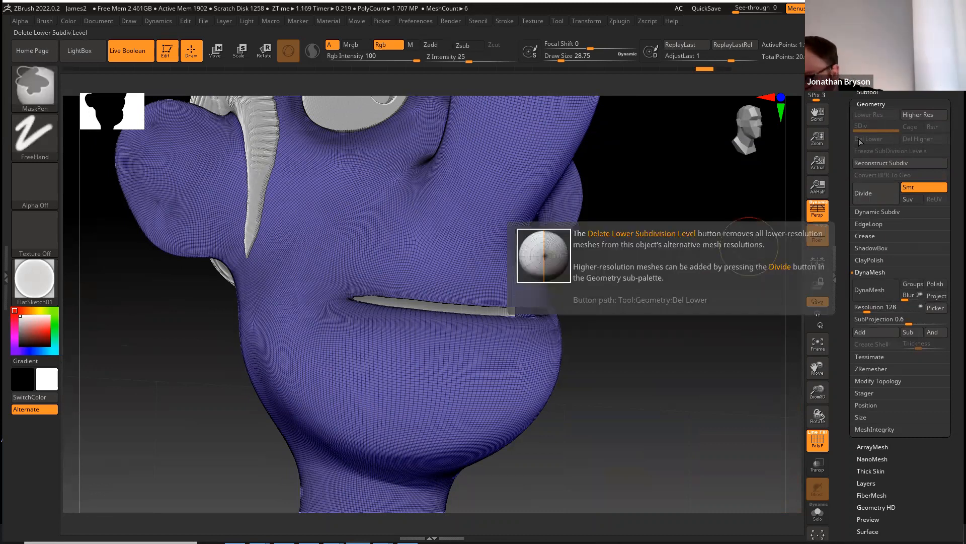
key(ctrl+z)
key(ctrl+z)
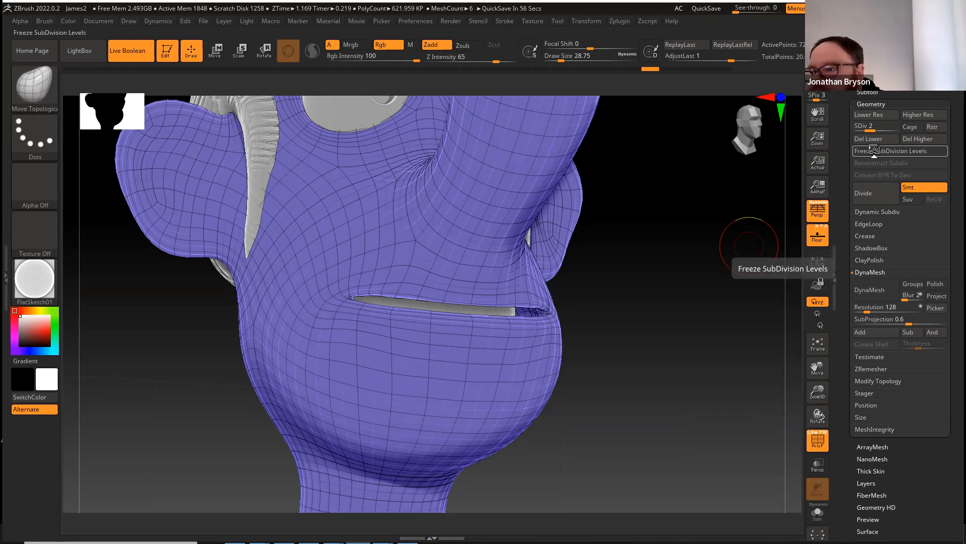
click(874, 150)
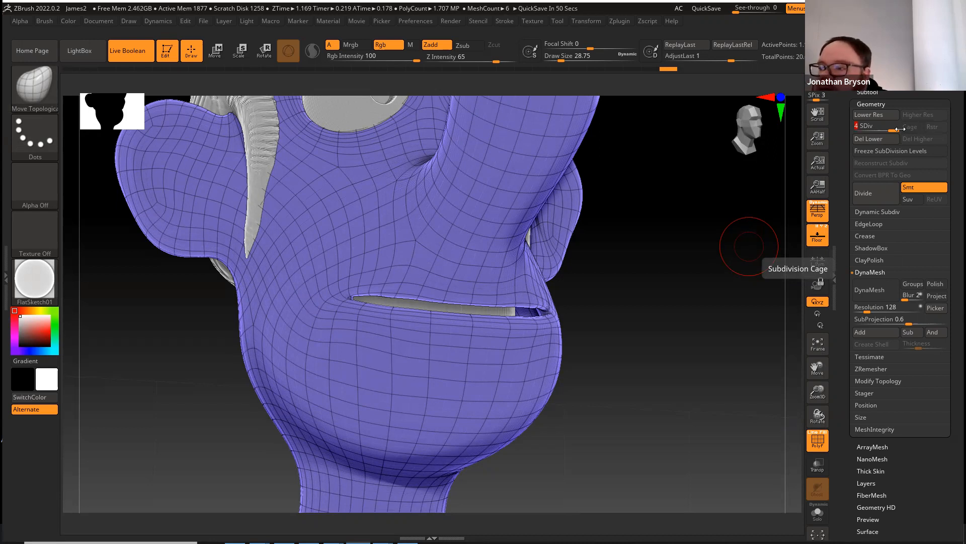
Compare the mouth and chin wireframe at subdivision levels 1, 2 and 3, and leave the body mesh at level 2
drag(893, 130, 857, 130)
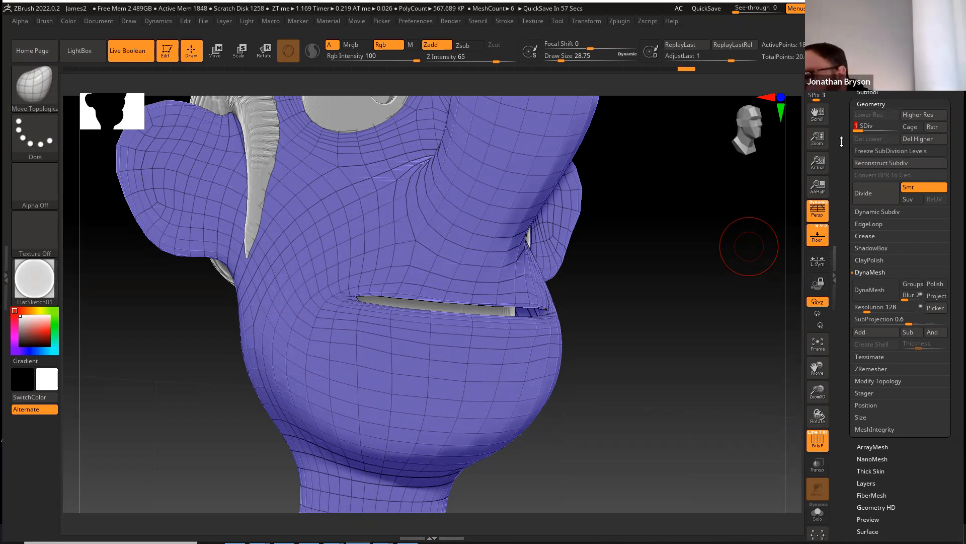
drag(858, 126, 867, 130)
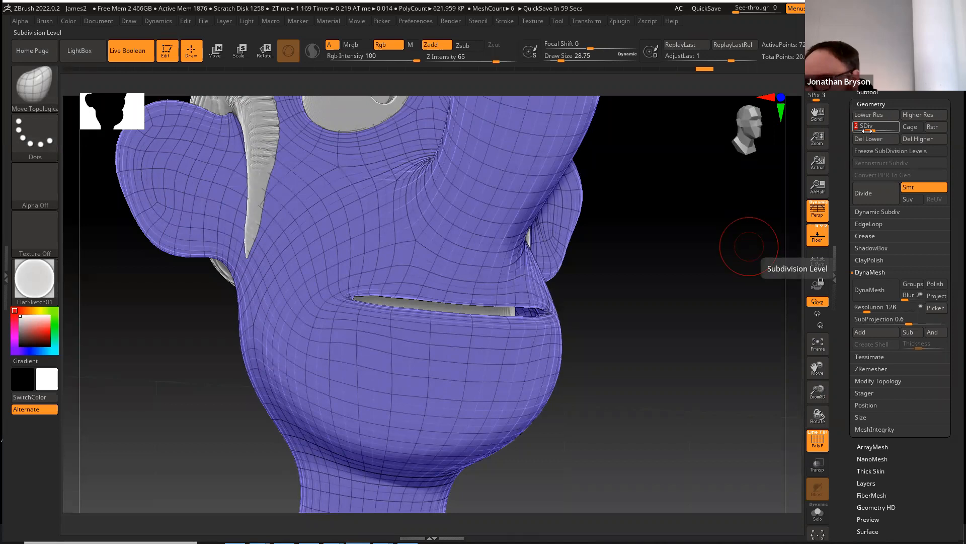
drag(867, 131, 881, 131)
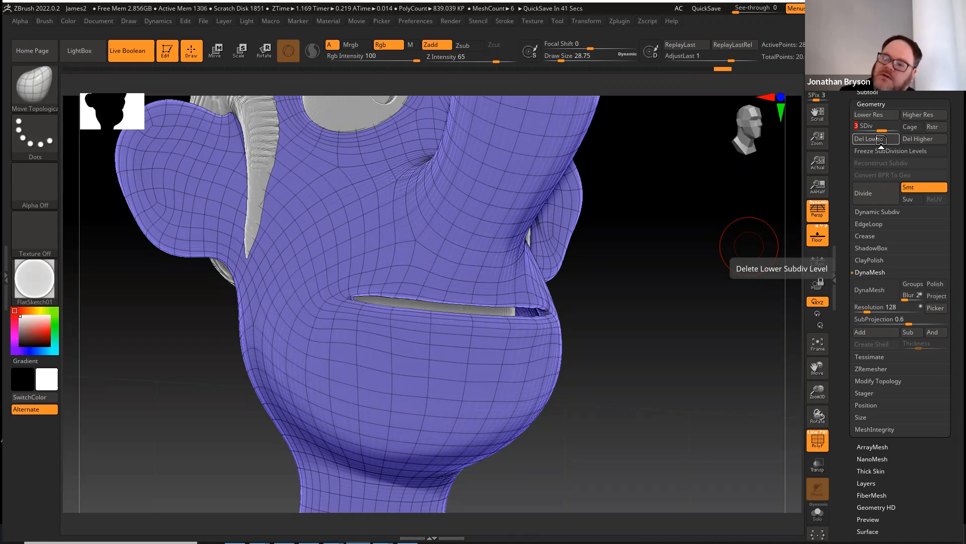
mouse_move(194, 328)
mouse_down()
mouse_move(151, 356)
mouse_move(180, 366)
mouse_up()
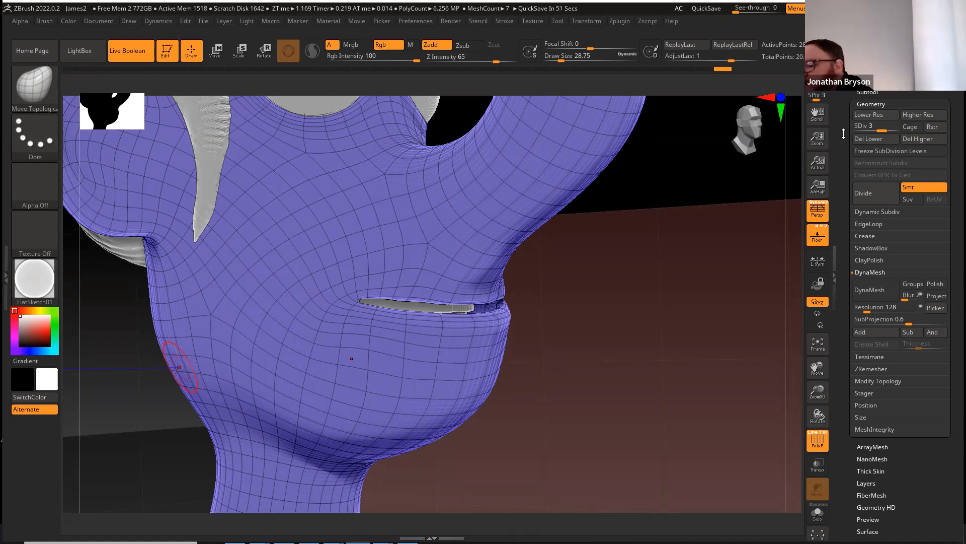
drag(843, 125, 846, 133)
click(862, 126)
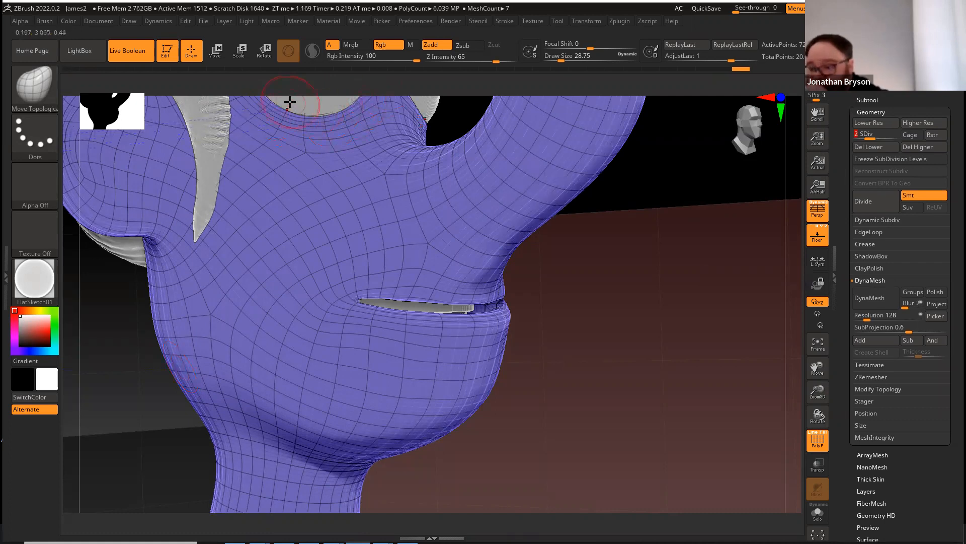
Export the body mesh in OBJ format to WelcometoTexas/JamesExports, replacing the existing BODYlowres.obj
drag(954, 122, 955, 259)
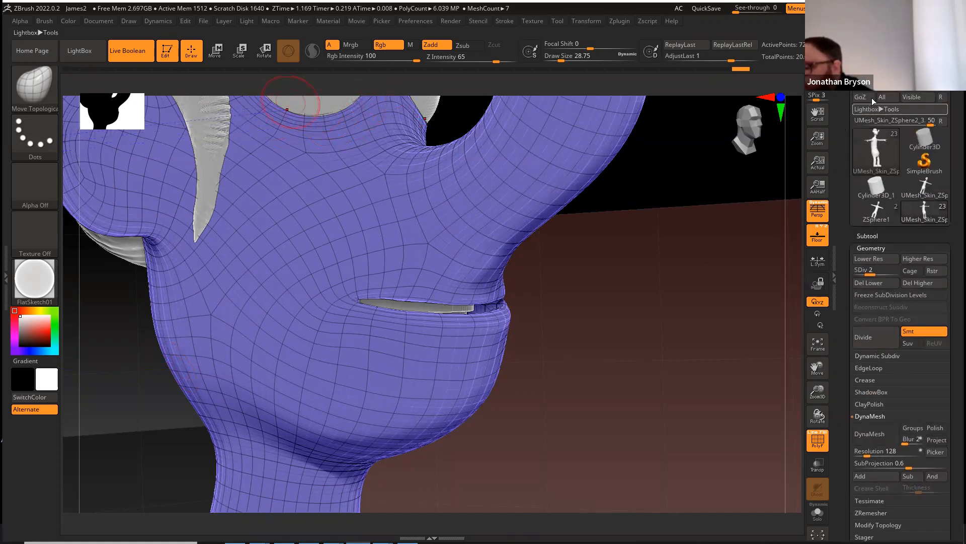
click(924, 73)
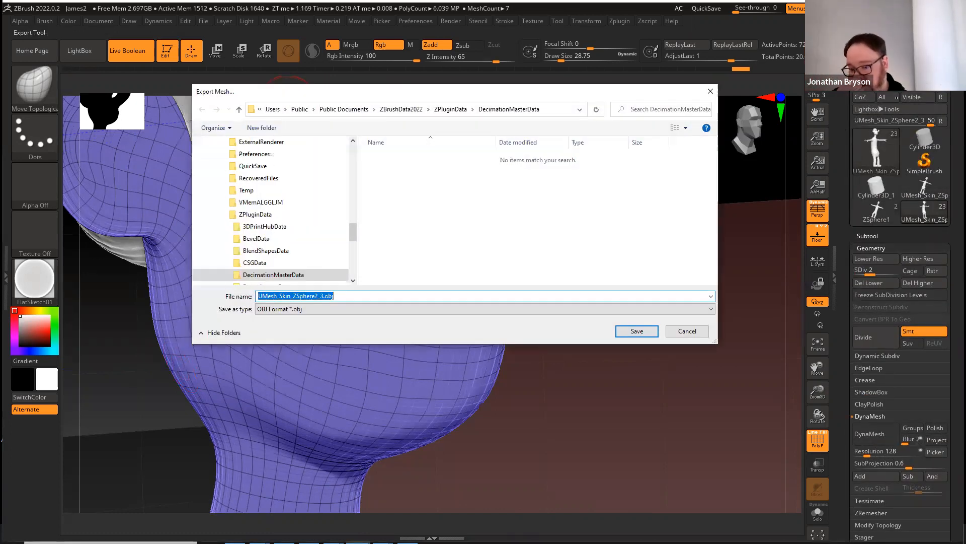
drag(353, 231, 324, 124)
click(230, 237)
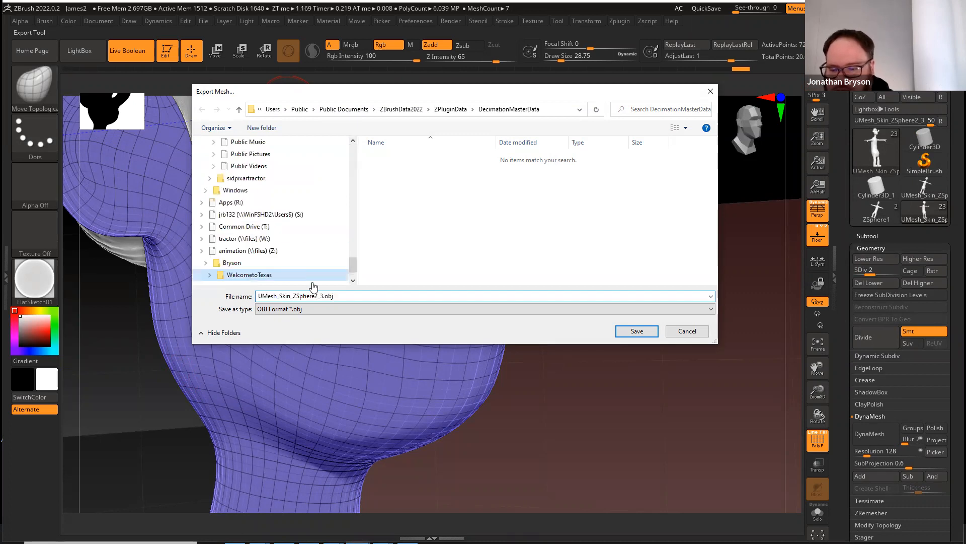
double_click(388, 159)
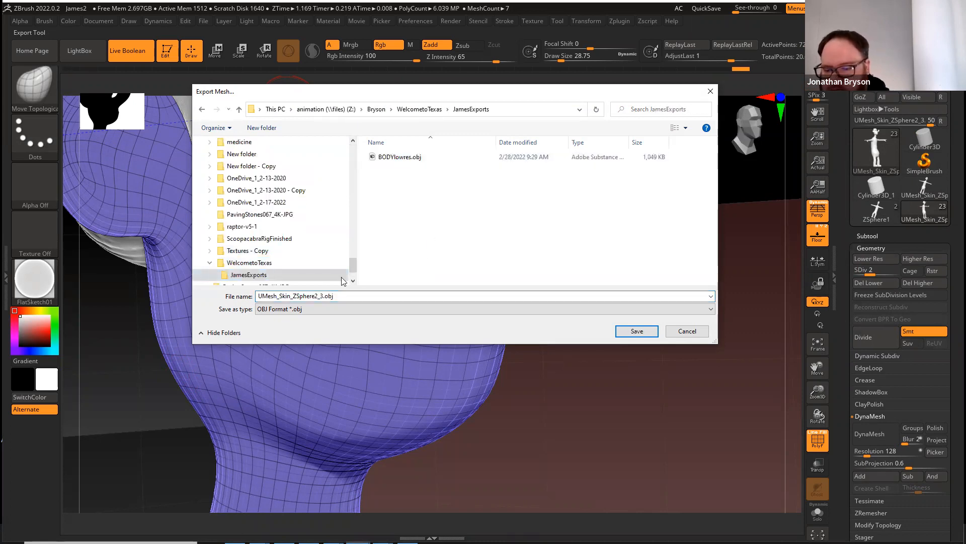
click(386, 159)
click(625, 333)
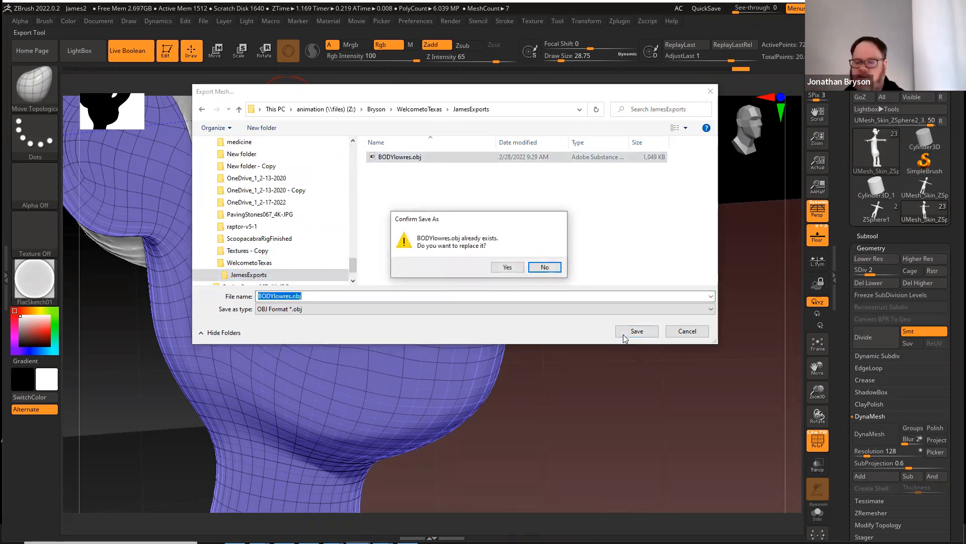
click(506, 269)
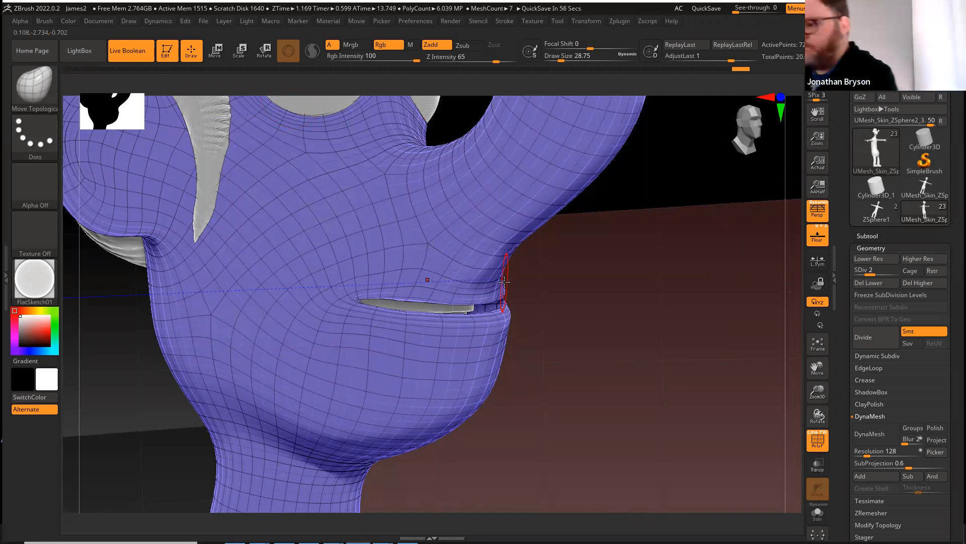
Switch to the Maya window holding LizardManRigFinished.mb and start a new scene without saving the changes
key(super+d)
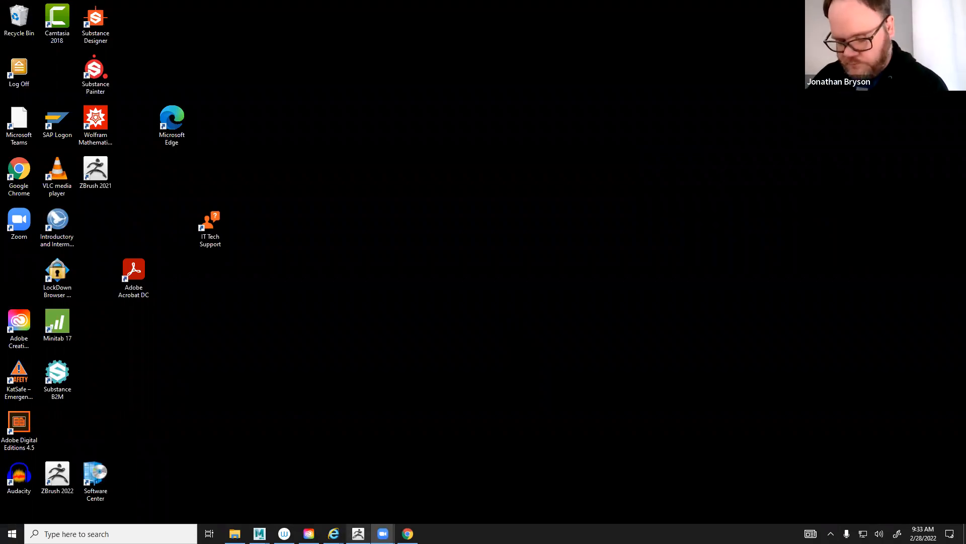
click(358, 533)
click(940, 4)
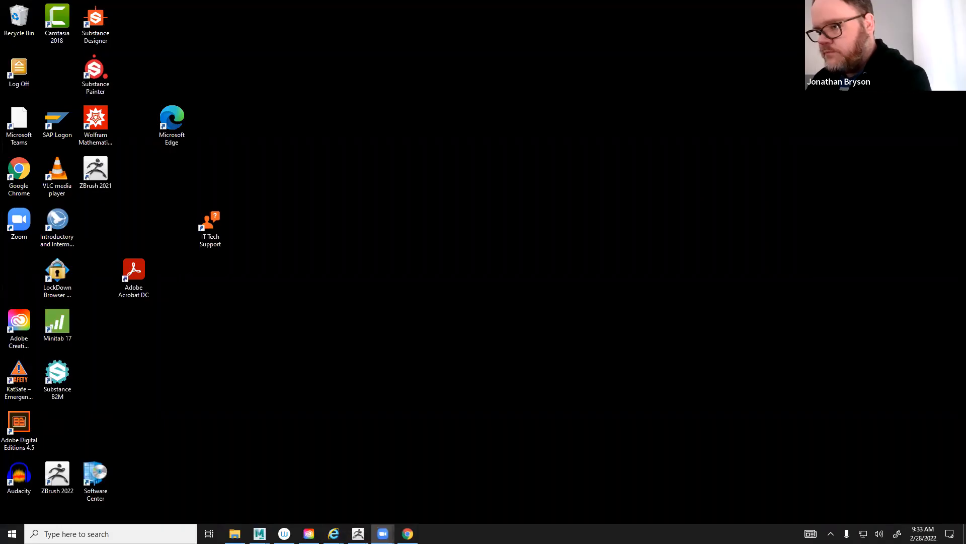
mouse_move(259, 533)
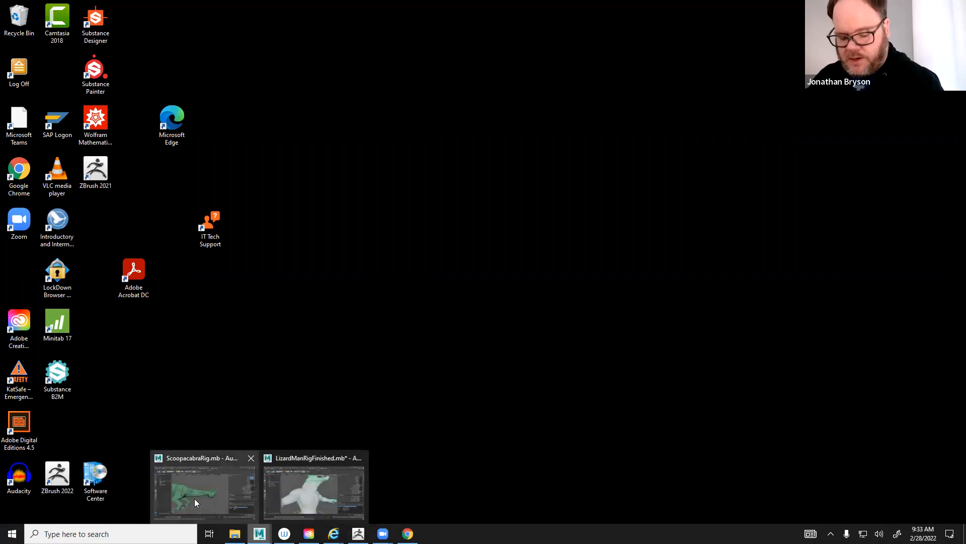
click(291, 496)
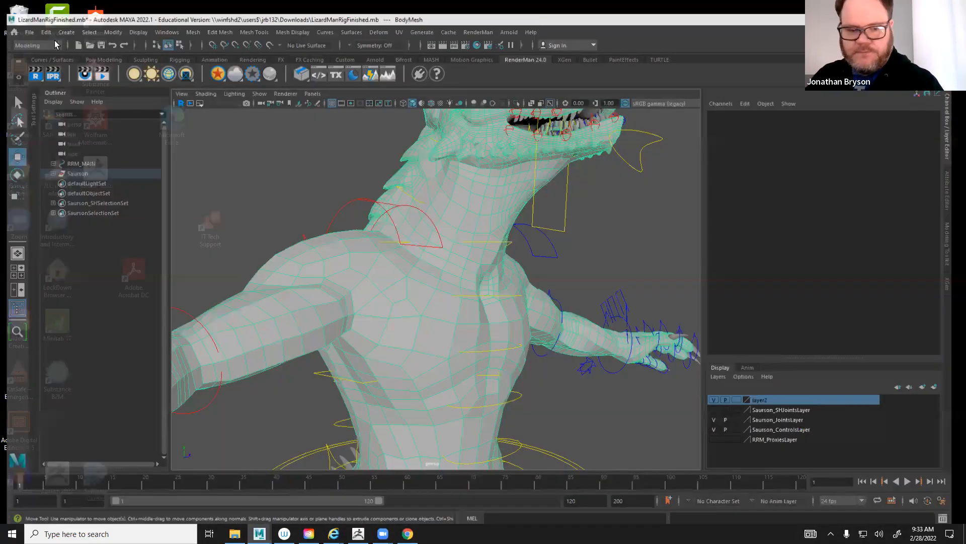
click(23, 18)
click(38, 38)
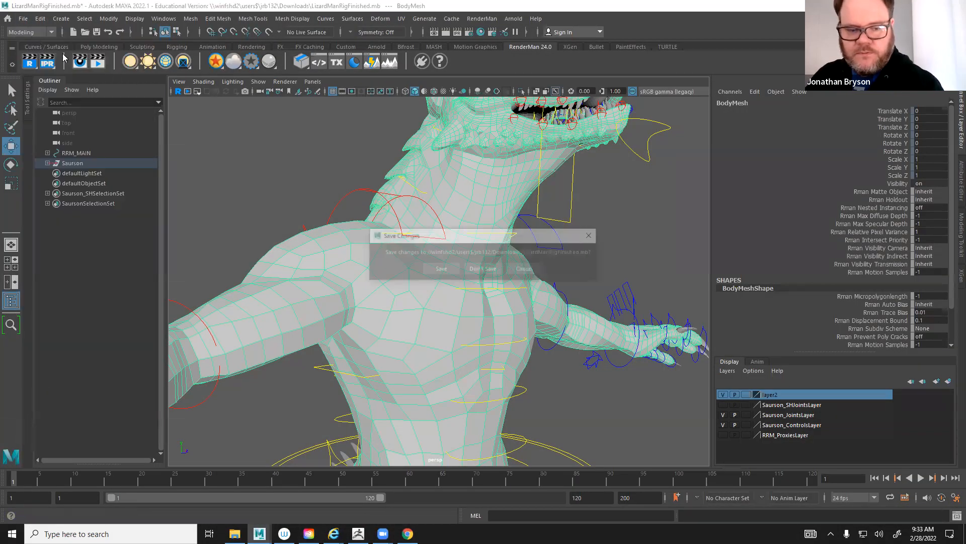
click(473, 268)
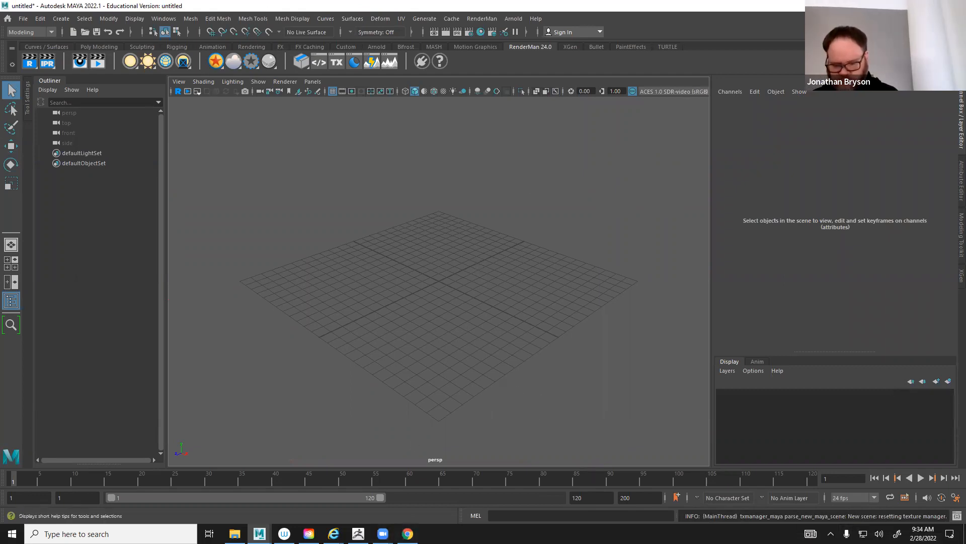
Switch to File Explorer and bring BODYlowres.obj from WelcometoTexas/JamesExports into the empty Maya scene
click(234, 533)
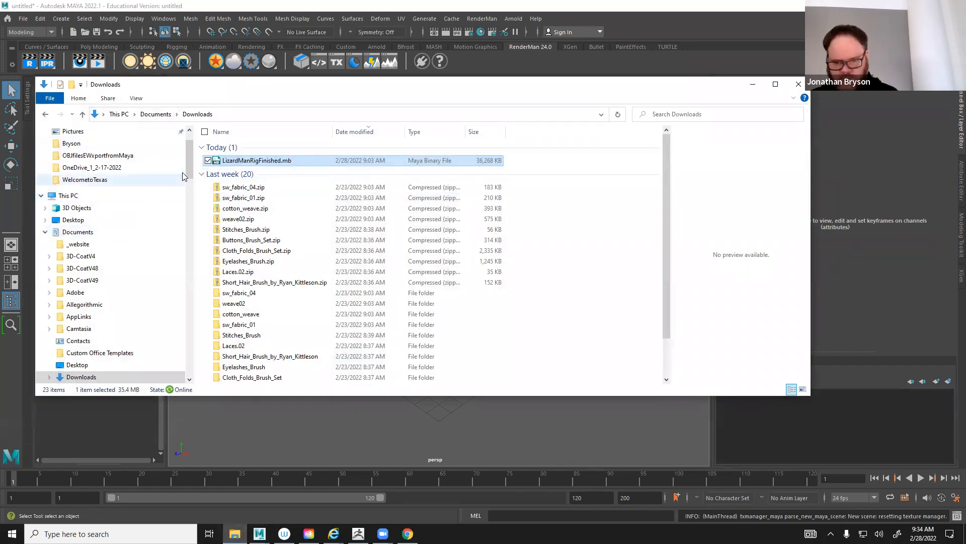
click(133, 181)
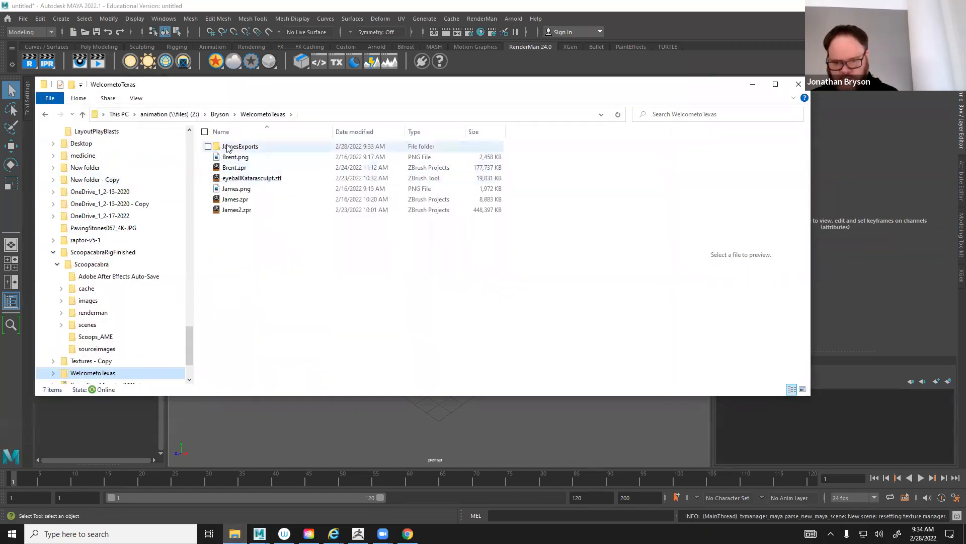
double_click(228, 147)
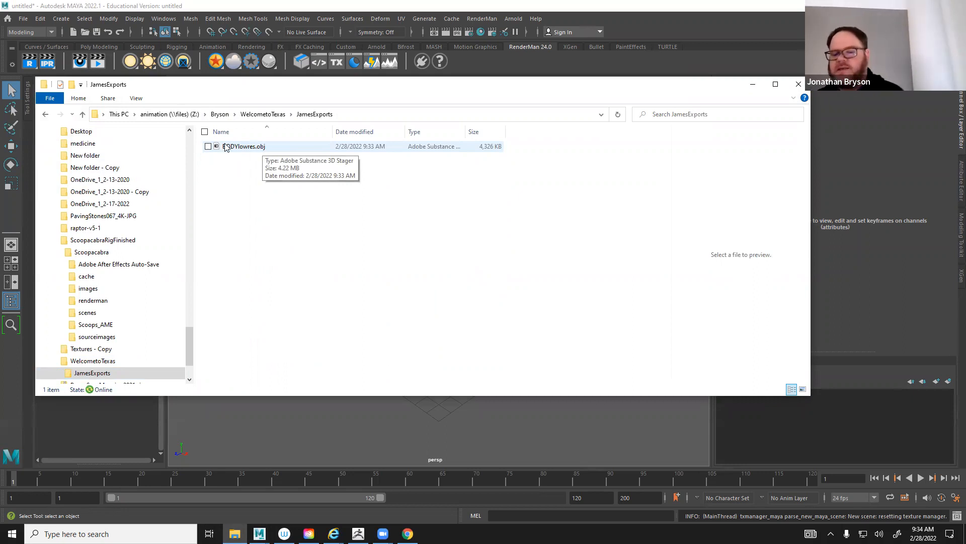
drag(225, 146, 323, 403)
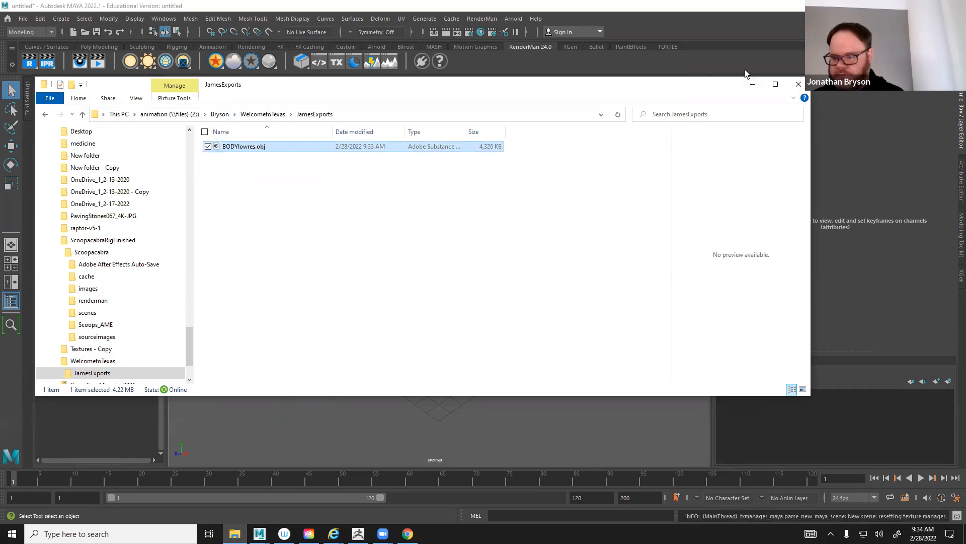
Minimize File Explorer and examine the imported body mesh and its wireframe in Maya from several angles
click(757, 89)
alt+drag(369, 306, 402, 276)
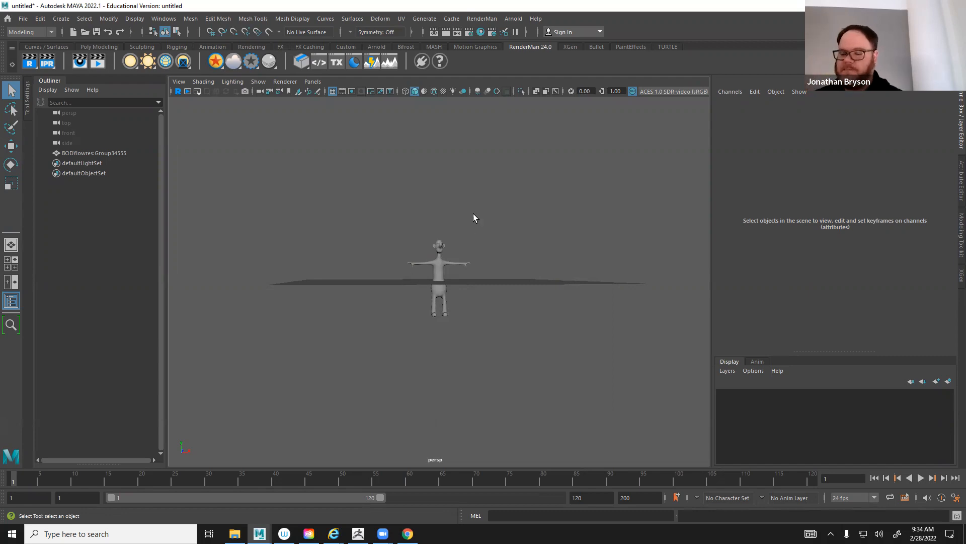
alt+drag(357, 209, 472, 327)
scroll(502, 330, up, 3)
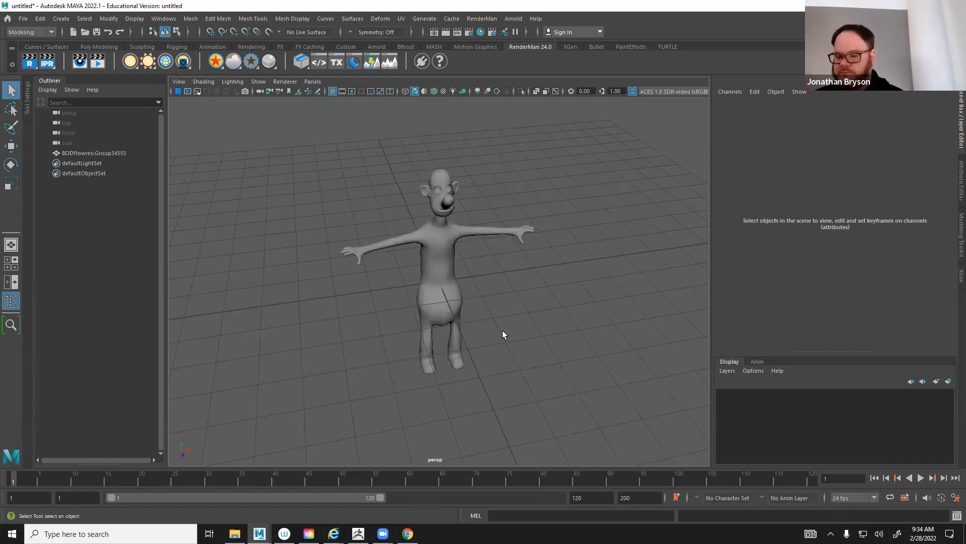
scroll(524, 330, up, 4)
click(449, 259)
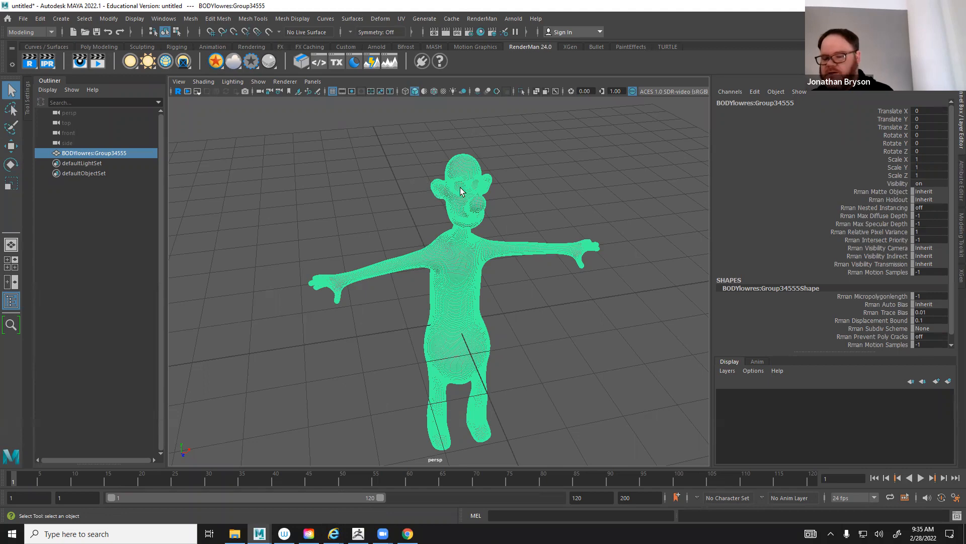
alt+drag(427, 197, 344, 186)
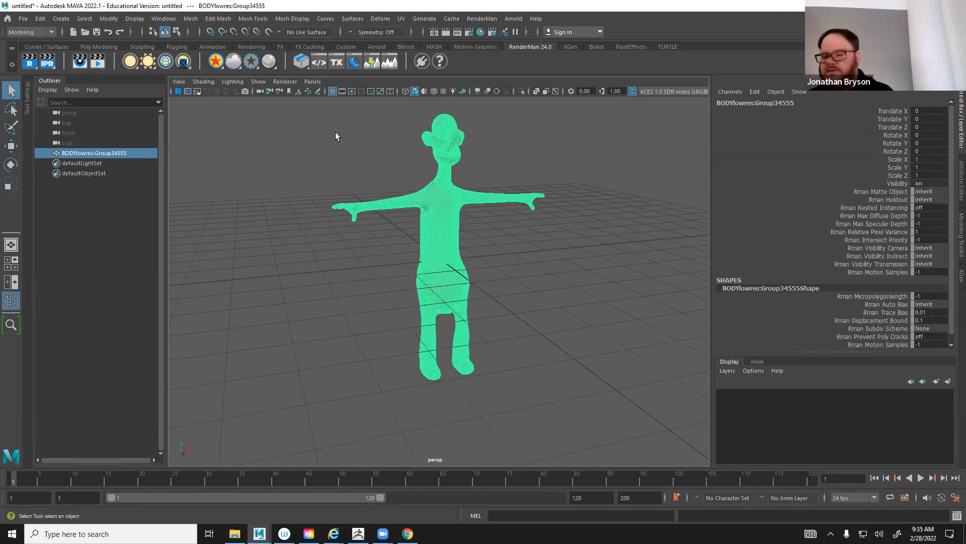
drag(406, 197, 574, 446)
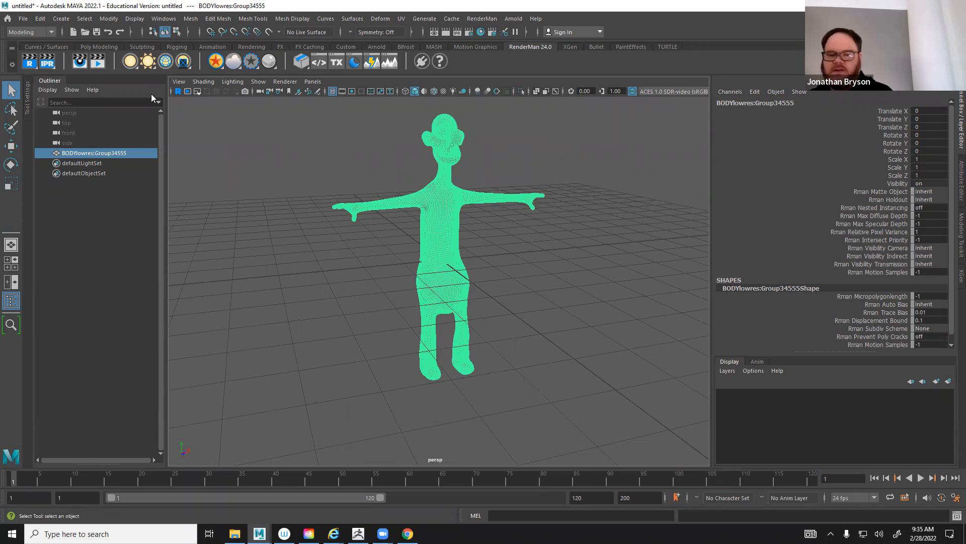
click(191, 21)
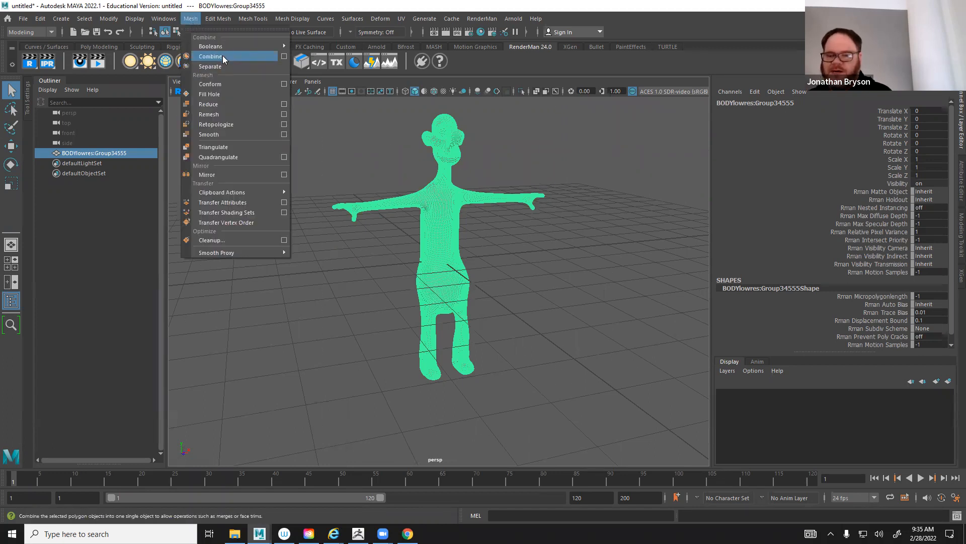
click(344, 136)
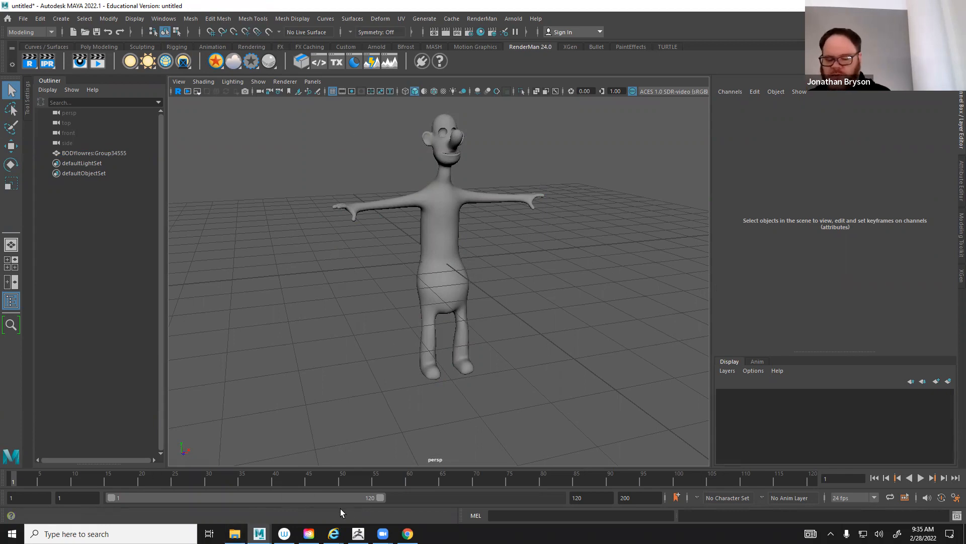
Switch to ZBrush, examine the character's head profile and hand wireframe, and open the Polygroups settings
click(358, 533)
alt+drag(585, 363, 574, 328)
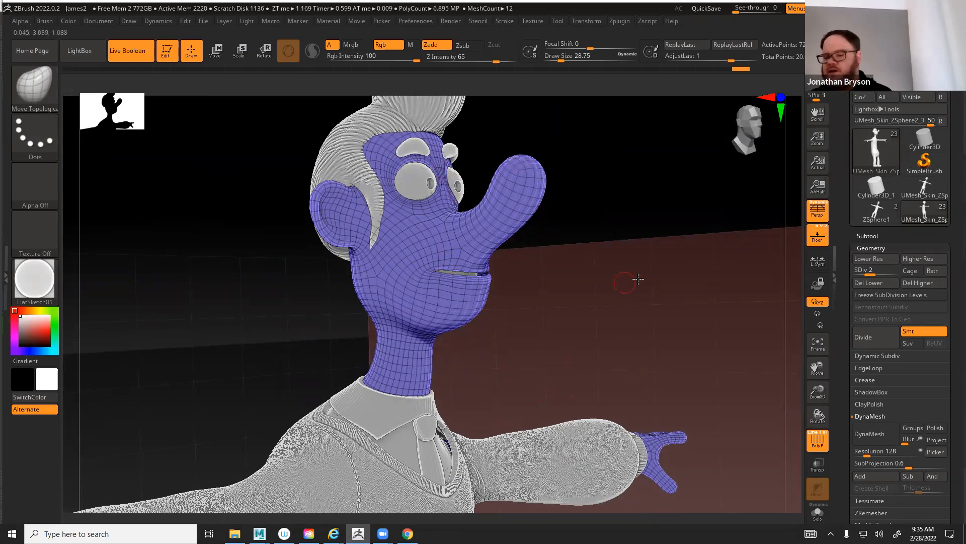
drag(626, 281, 647, 274)
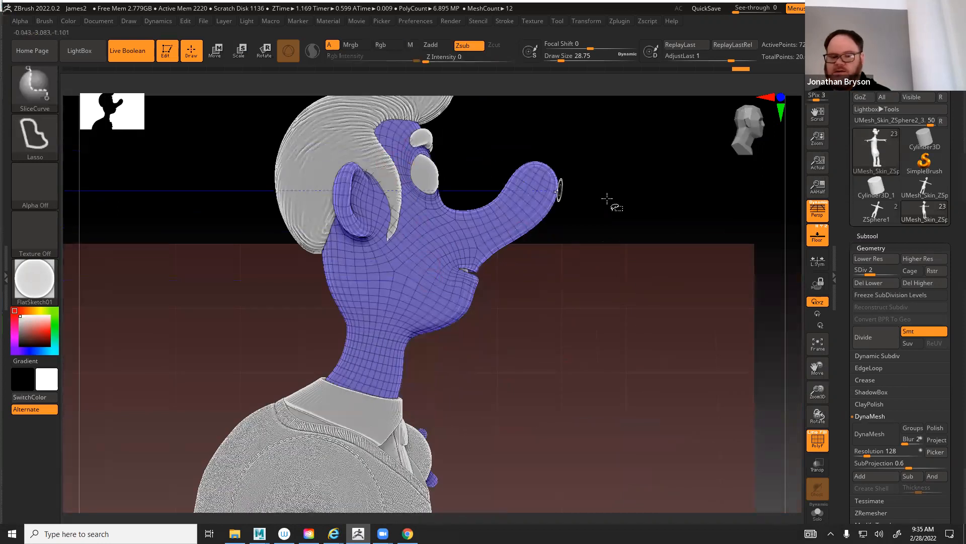
mouse_move(594, 321)
ctrl+shift+mouse_down()
mouse_move(573, 122)
mouse_move(450, 112)
mouse_move(563, 317)
mouse_move(575, 302)
ctrl+shift+mouse_up()
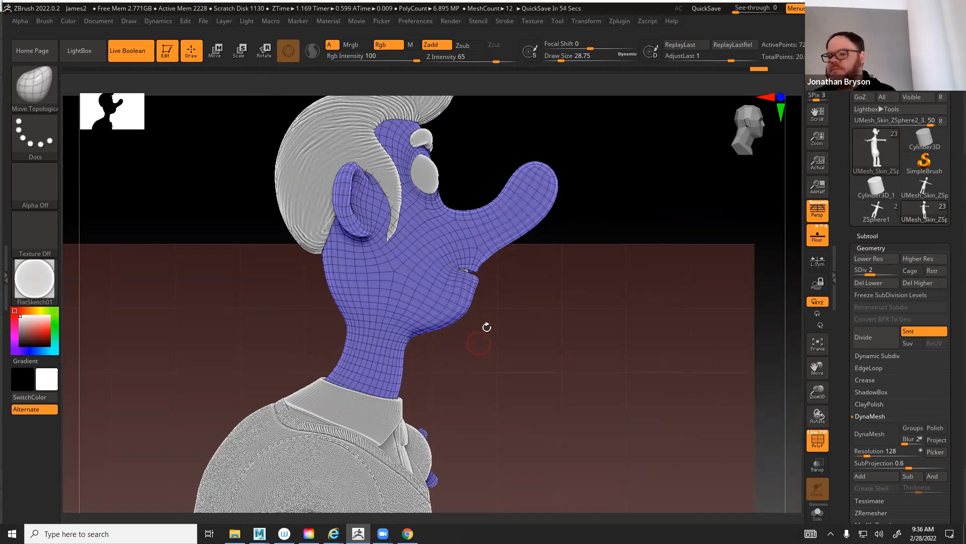
alt+drag(649, 296, 576, 305)
alt+drag(550, 390, 623, 197)
drag(846, 452, 882, 365)
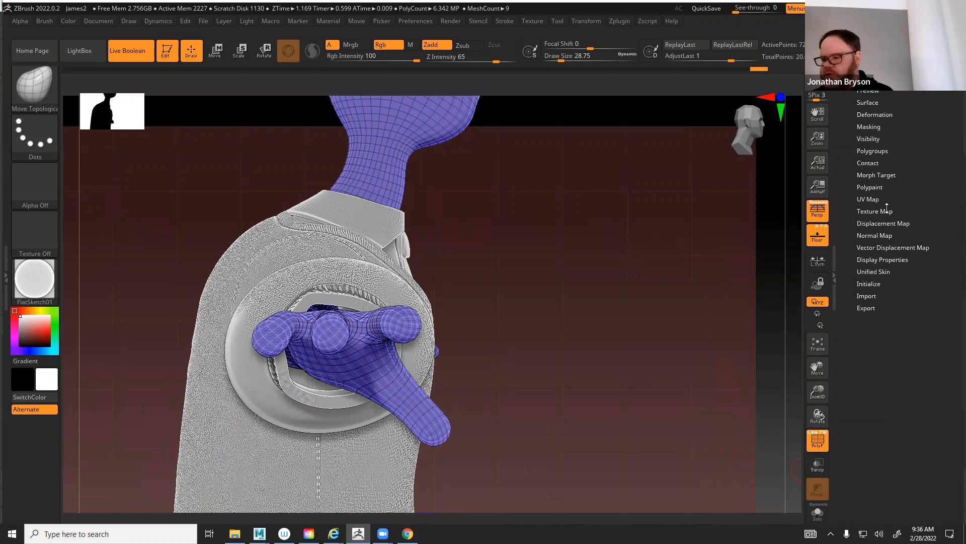
click(873, 151)
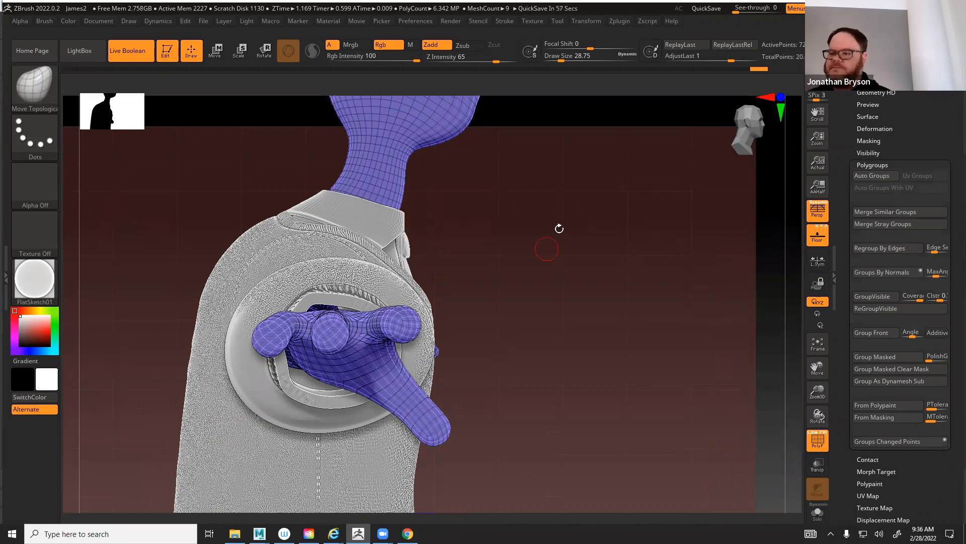
Switch back to Maya and examine the imported body's shoulders, neck and face up close
key(alt+Tab)
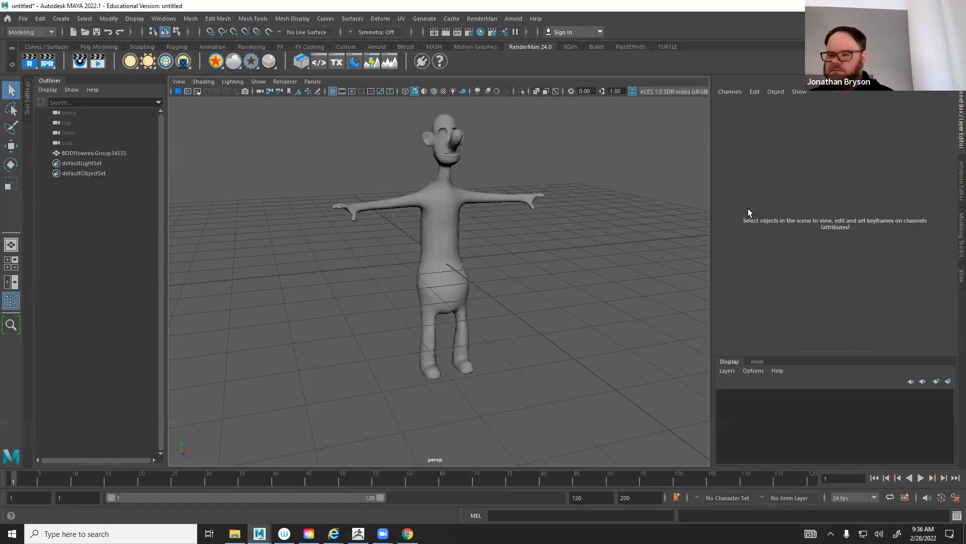
alt+drag(573, 292, 552, 291)
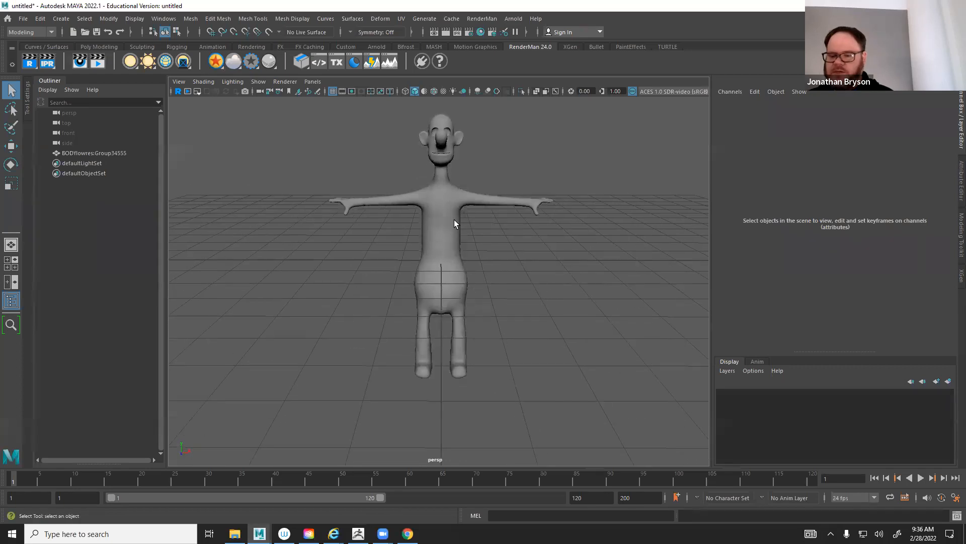
mouse_move(377, 218)
alt+mouse_down()
mouse_move(449, 226)
mouse_move(383, 207)
mouse_move(371, 233)
mouse_move(394, 227)
alt+mouse_up()
scroll(393, 226, up, 5)
alt+middle_drag(324, 167, 350, 395)
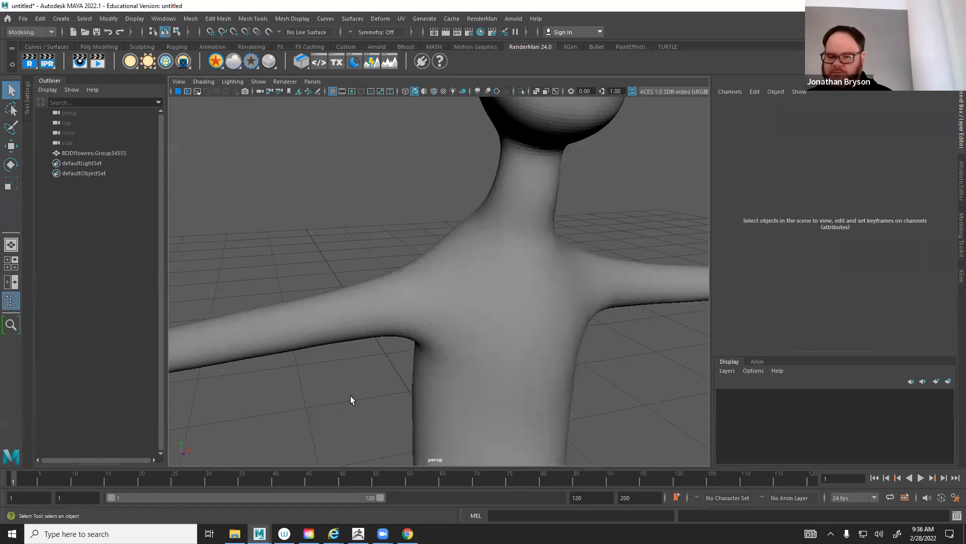
alt+middle_drag(332, 291, 365, 359)
alt+middle_drag(385, 283, 367, 356)
alt+drag(368, 355, 341, 348)
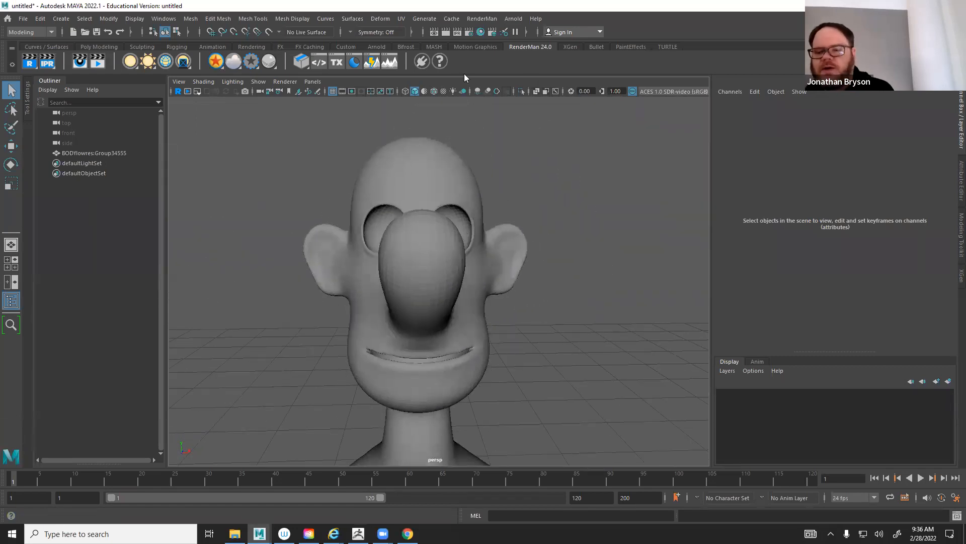
Add the body mesh to a new display layer named OGBody
click(436, 188)
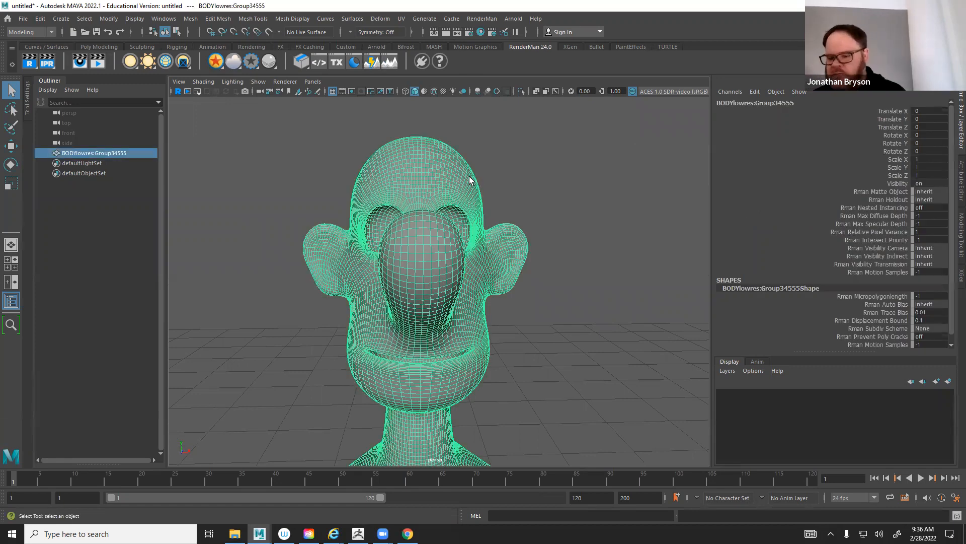
click(948, 381)
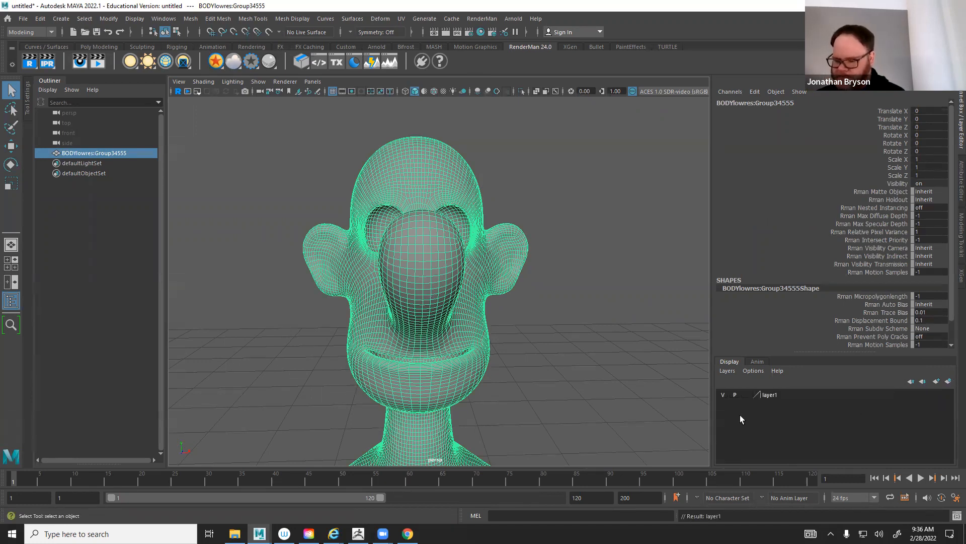
double_click(772, 395)
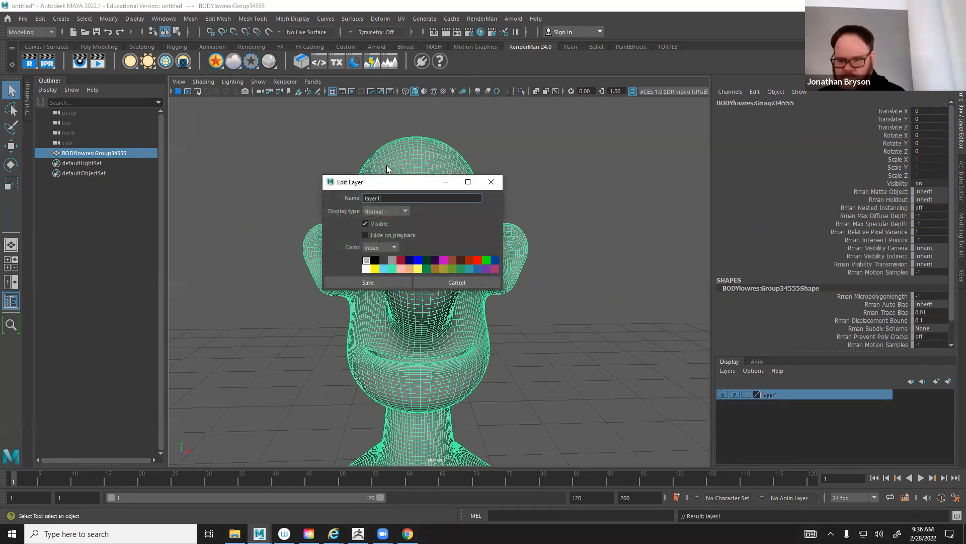
drag(386, 198, 349, 199)
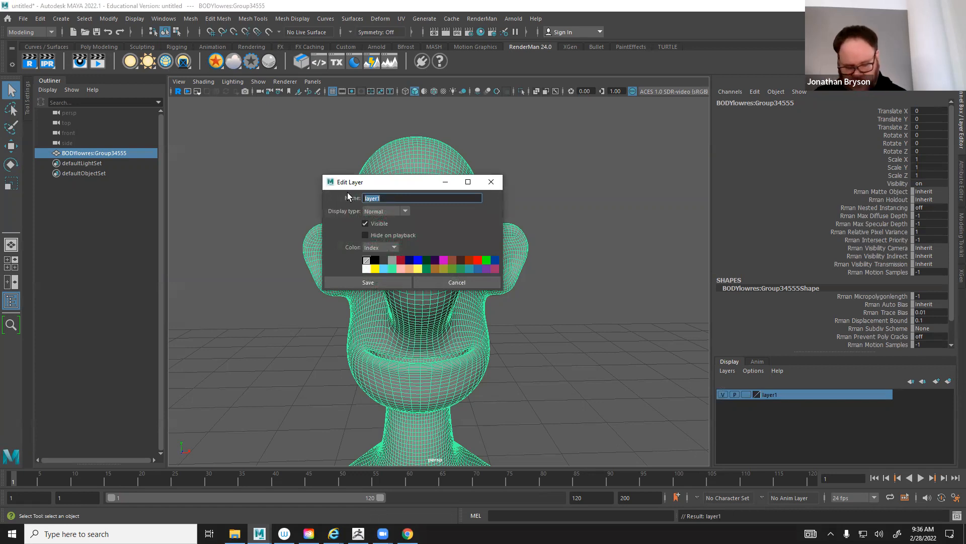
text(OGBody)
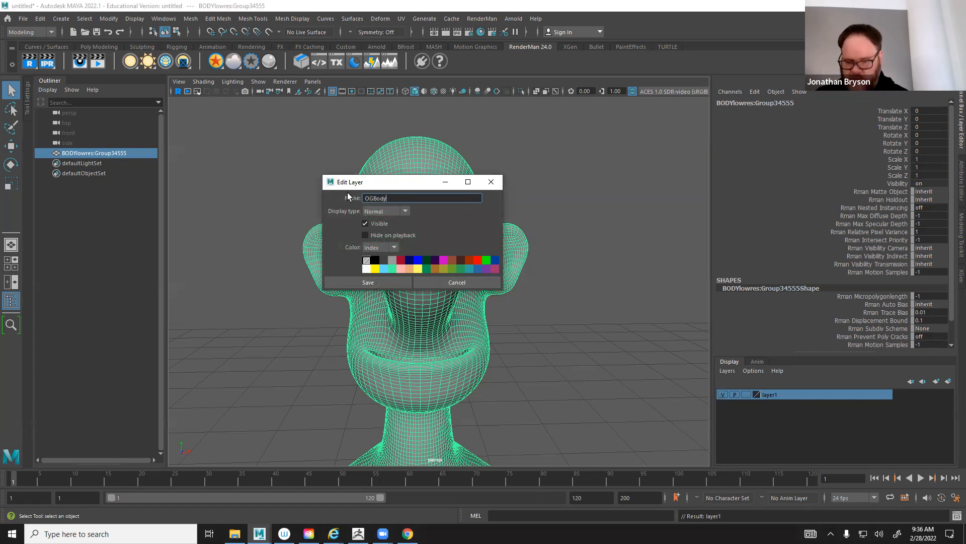
key(Return)
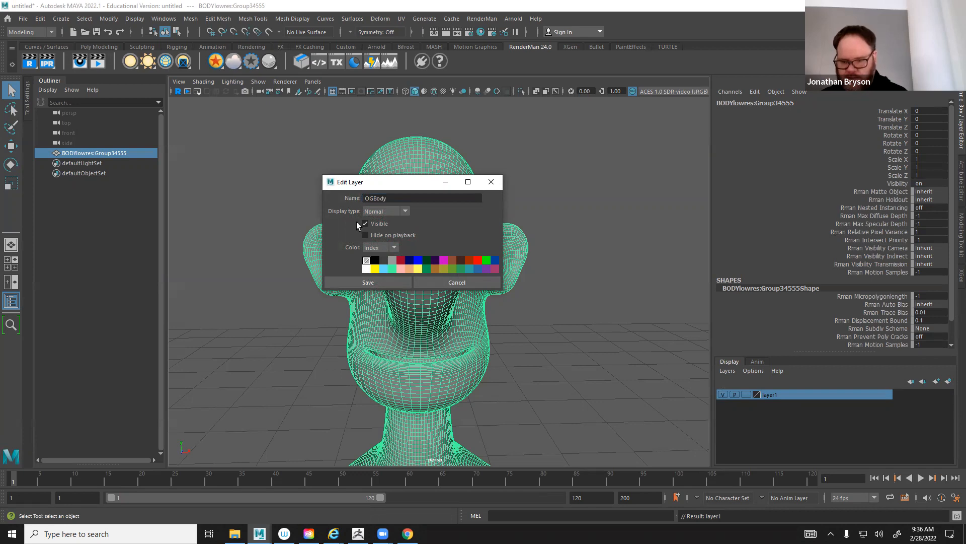
click(378, 280)
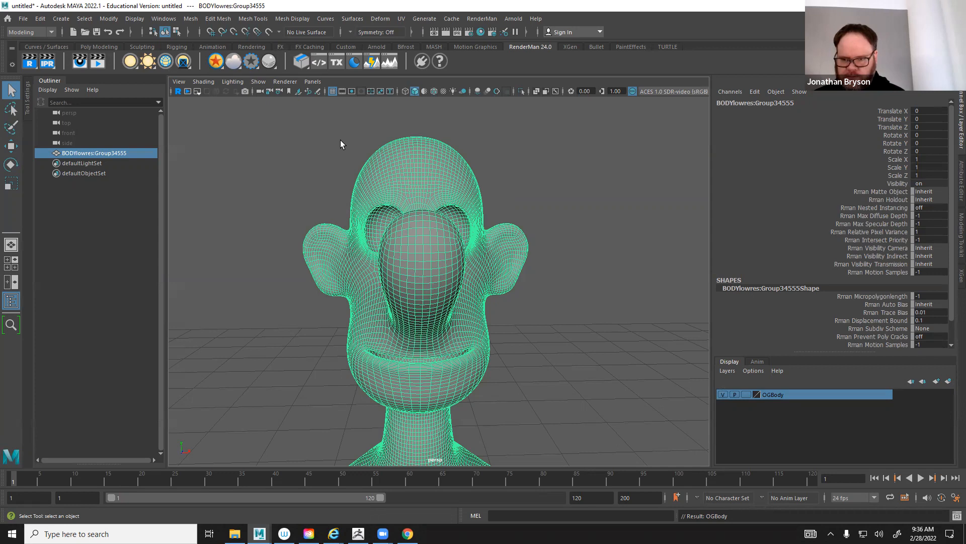
Rename the imported body mesh as OGbodyMESH
double_click(734, 103)
text(OGBodyMESH)
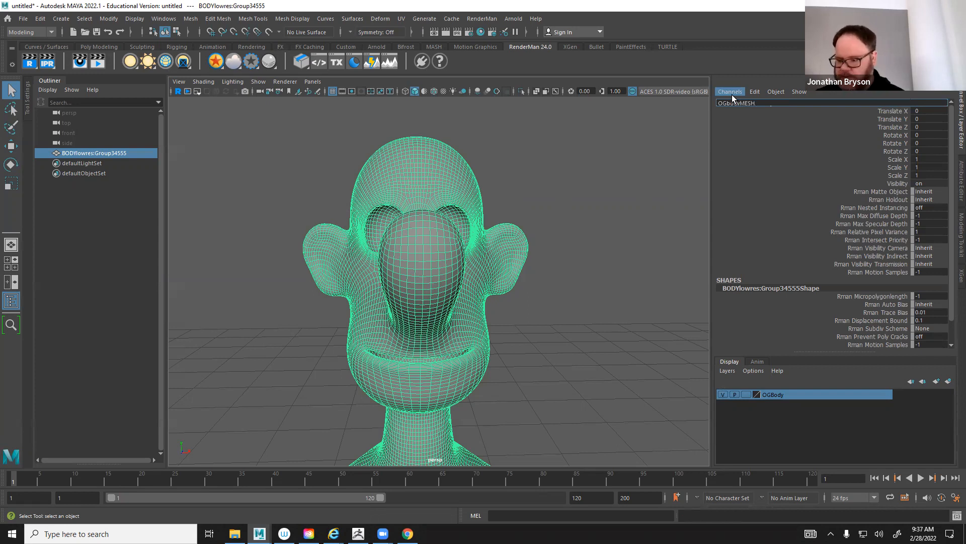
key(Return)
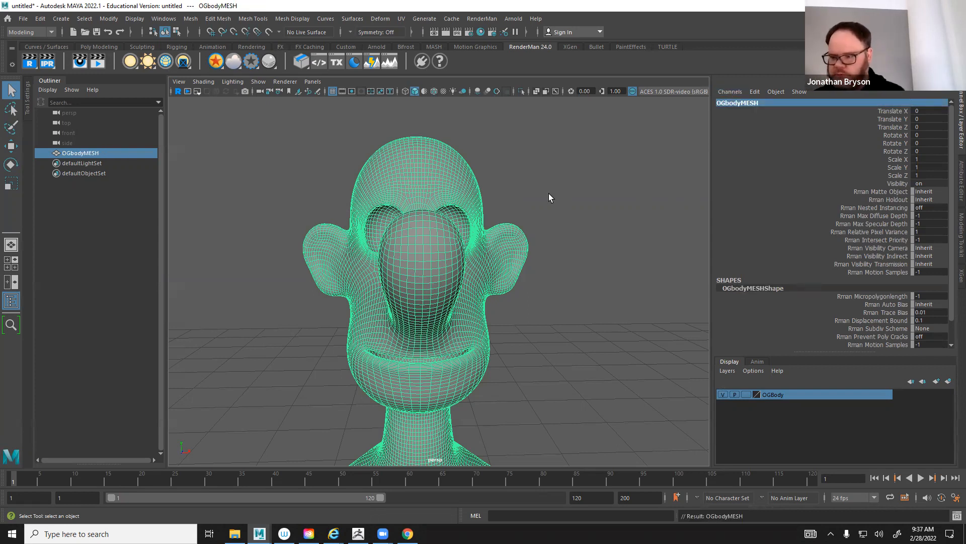
Inspect the wireframe around the head and eye sockets, and set symmetry to Object X
alt+drag(550, 203, 518, 188)
alt+middle_drag(518, 188, 606, 165)
scroll(559, 195, up, 4)
alt+drag(586, 160, 427, 167)
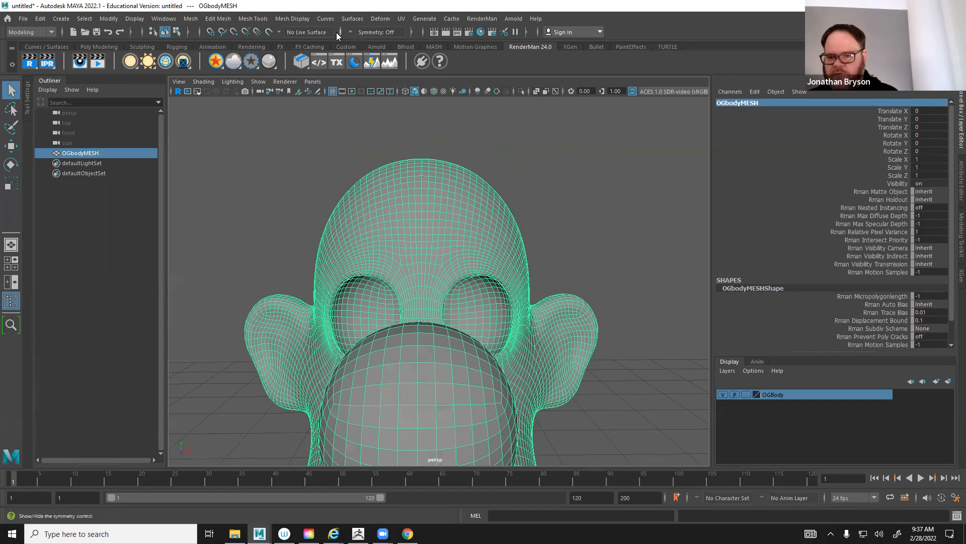
click(353, 34)
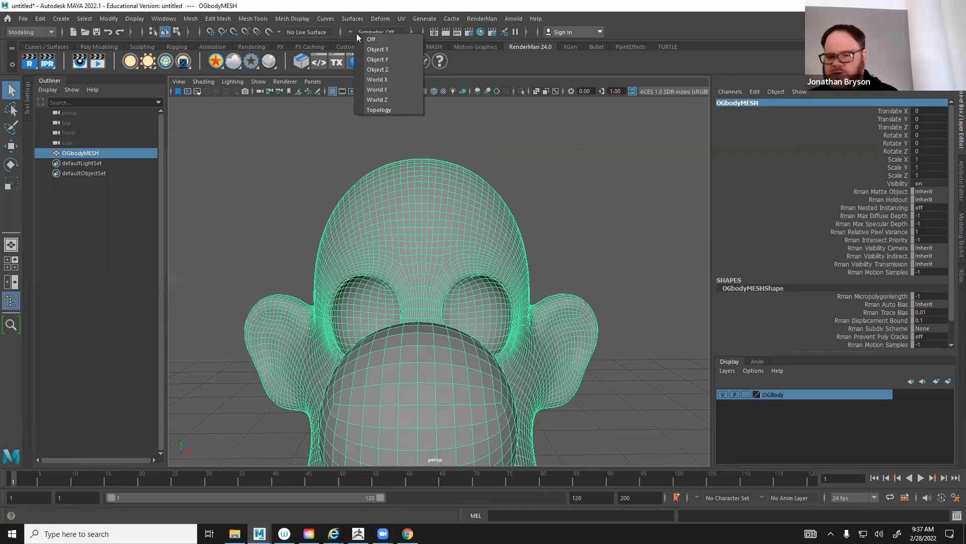
click(366, 50)
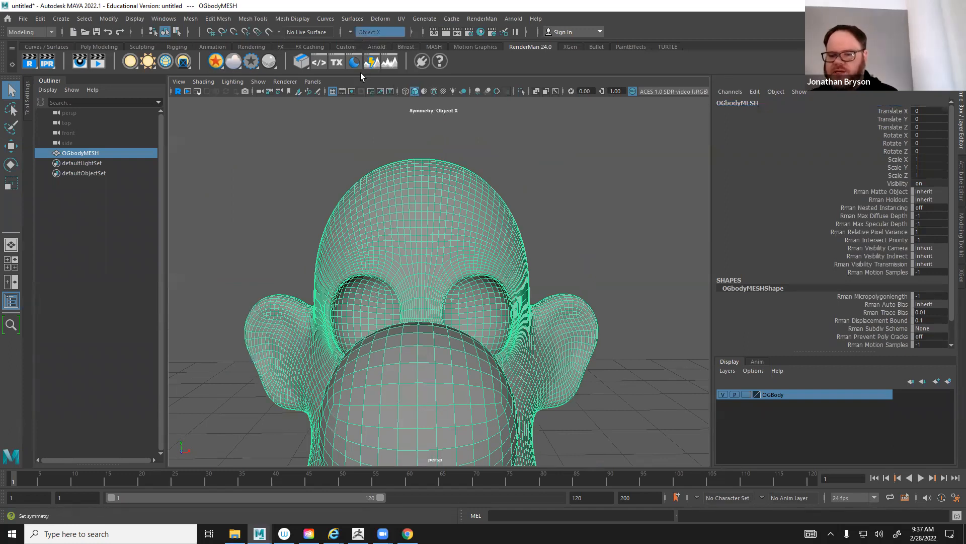
Make OGbodyMESH the live surface, with the head and both arms in view
alt+middle_drag(527, 246, 535, 190)
alt+right_drag(535, 194, 479, 304)
alt+middle_drag(541, 358, 557, 282)
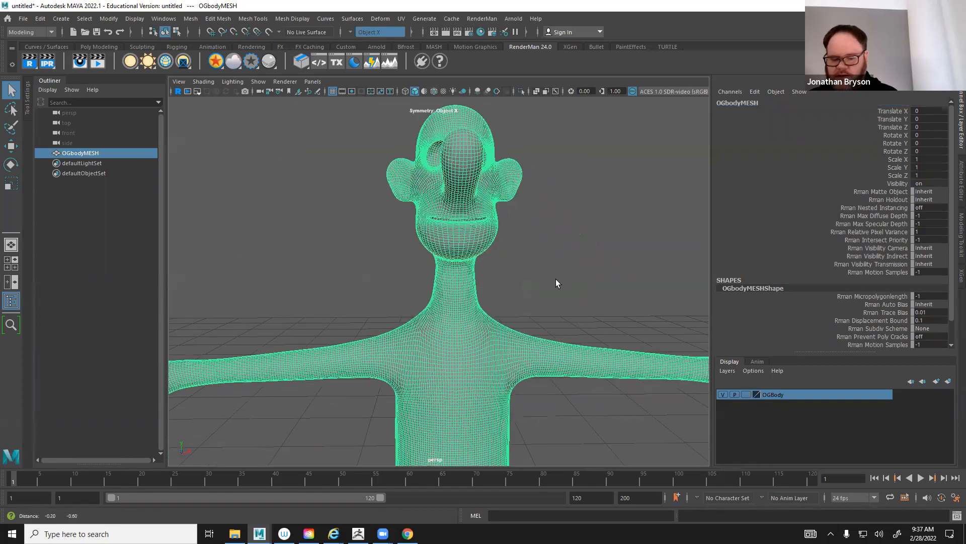
alt+right_drag(557, 282, 492, 332)
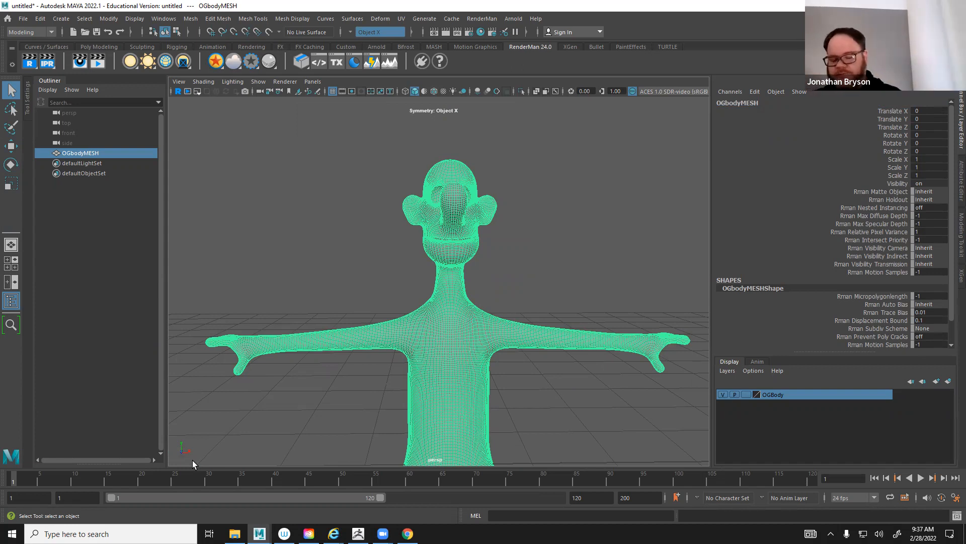
alt+middle_drag(348, 235, 330, 306)
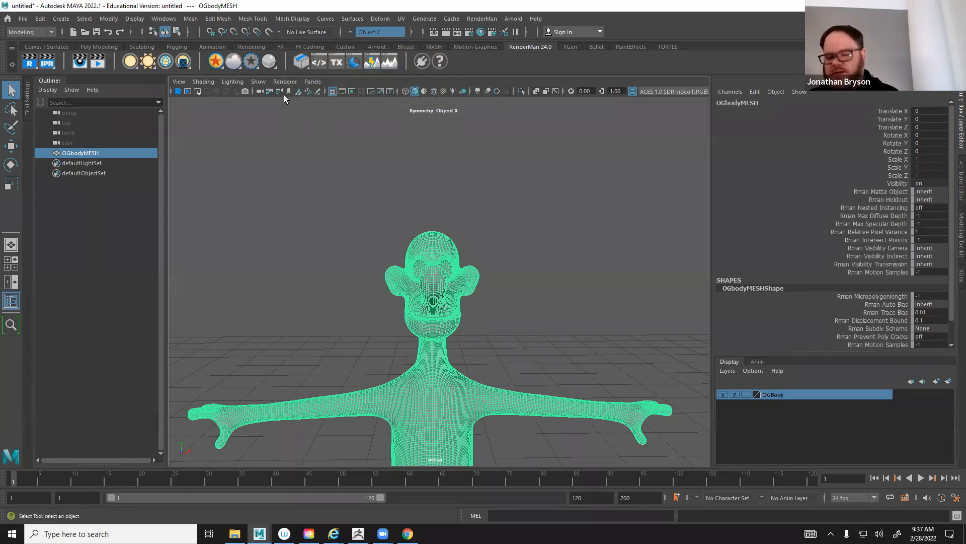
click(270, 31)
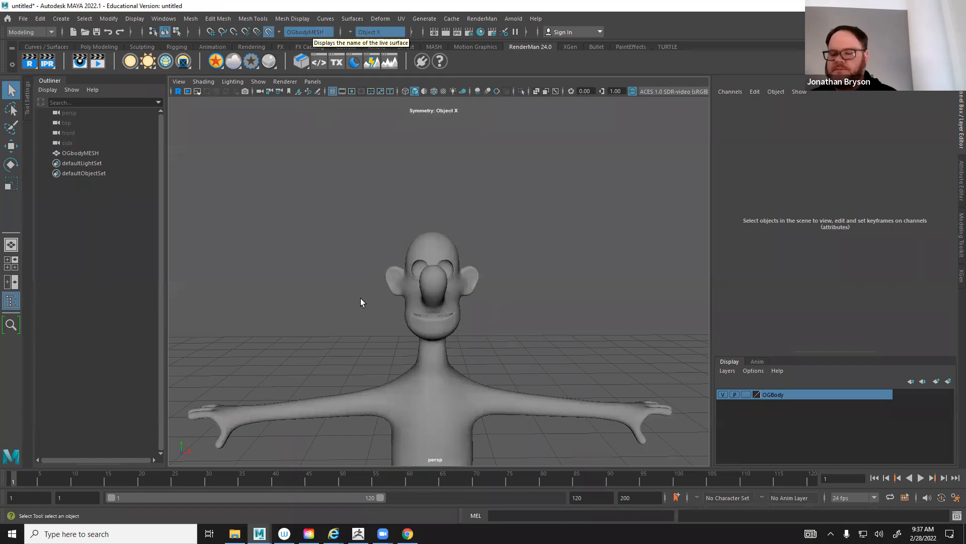
Turn the live surface off, reselect the body mesh and make it live again
click(269, 34)
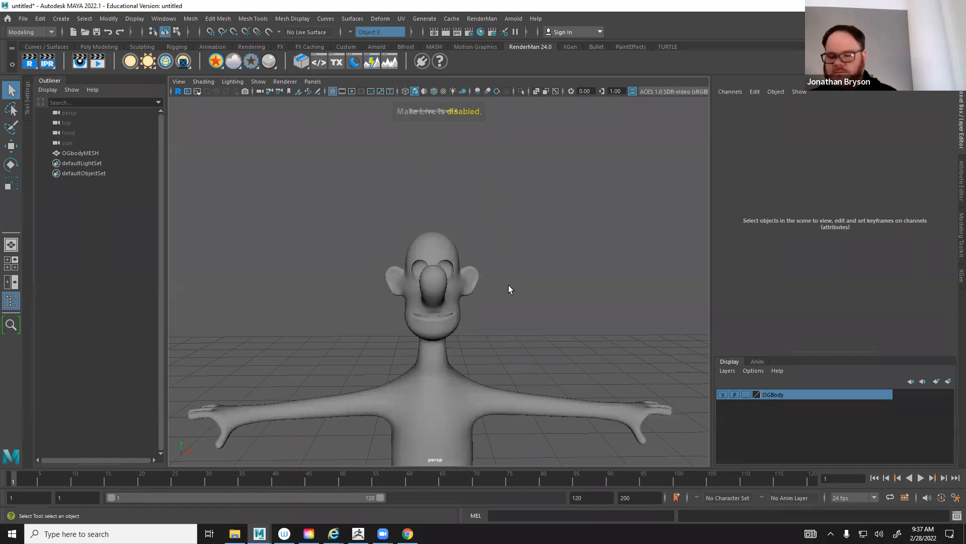
click(435, 260)
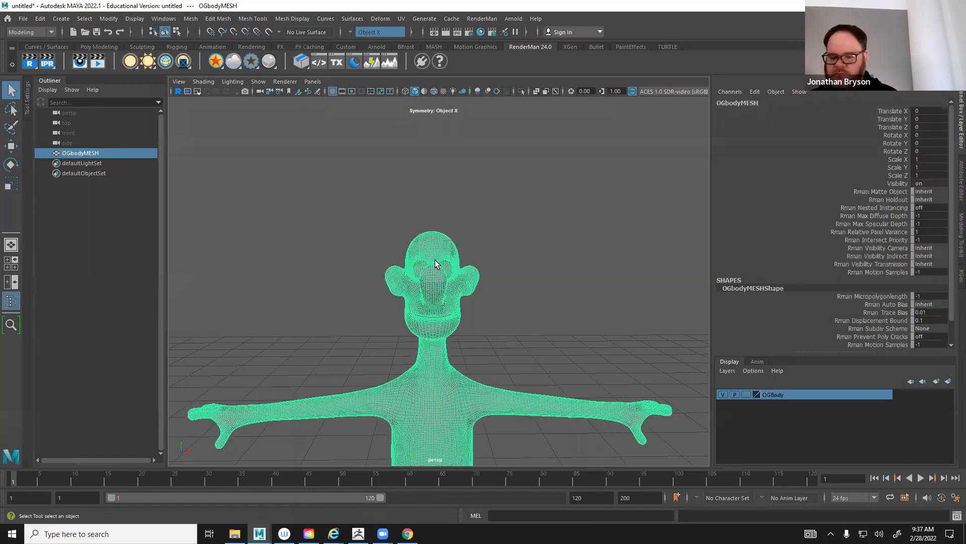
click(269, 32)
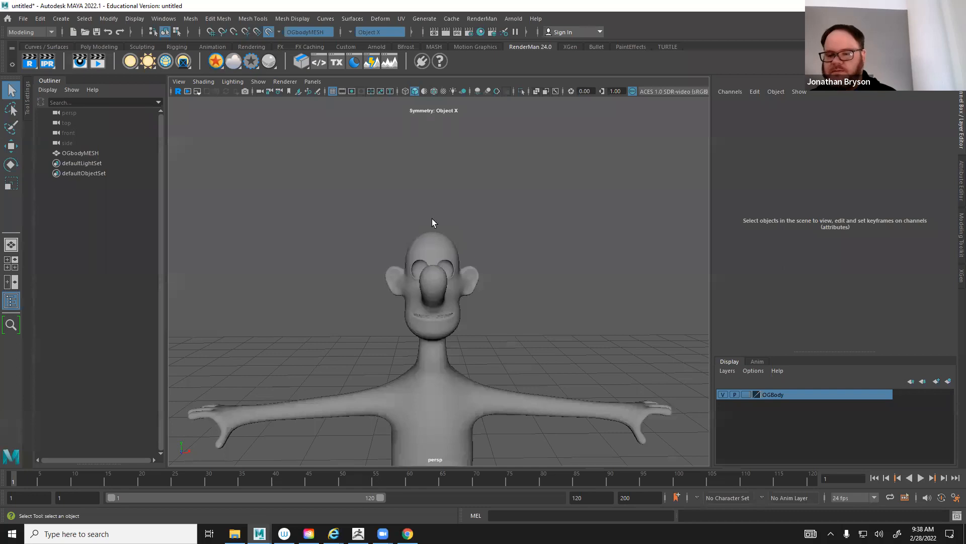
Activate Quad Draw with the head in close view and check its tool settings
alt+right_drag(340, 318, 431, 223)
alt+drag(431, 223, 431, 173)
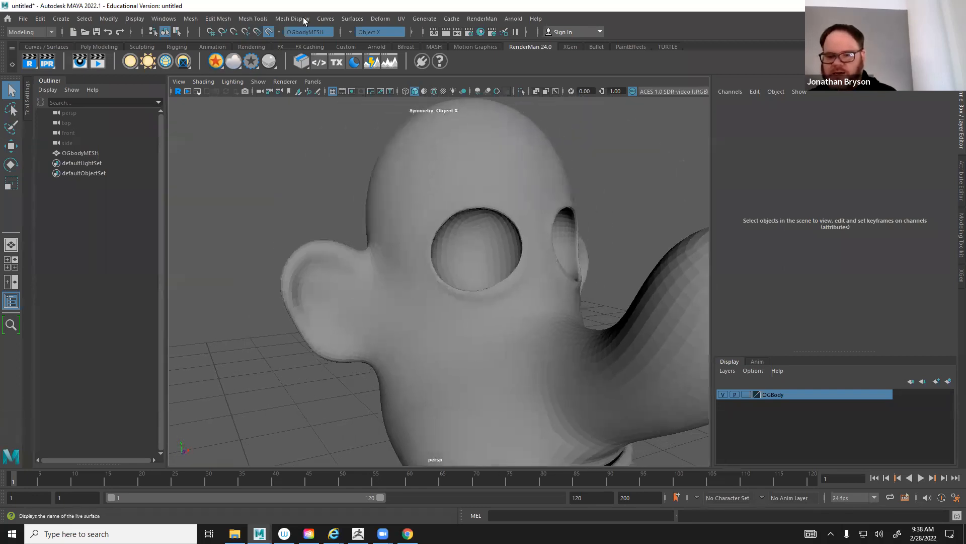
click(253, 19)
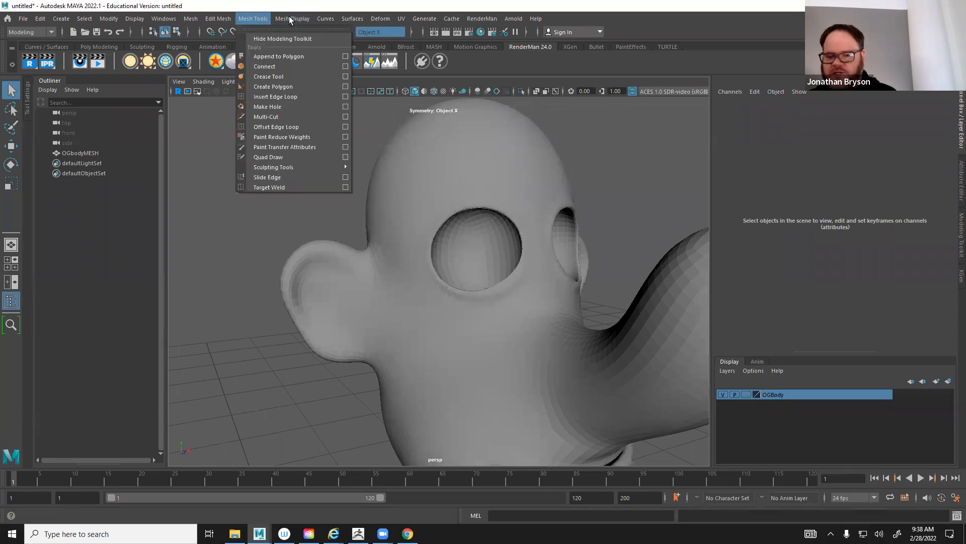
click(322, 157)
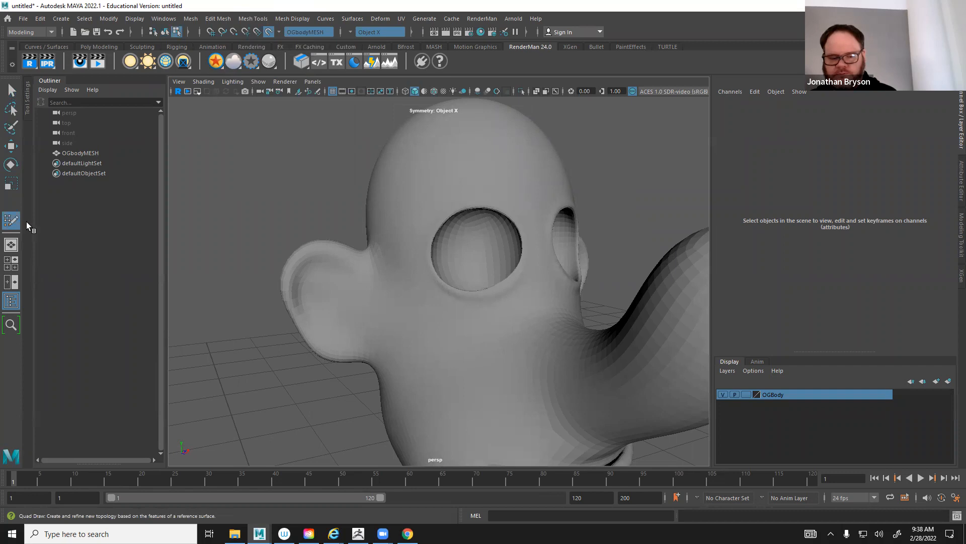
double_click(10, 220)
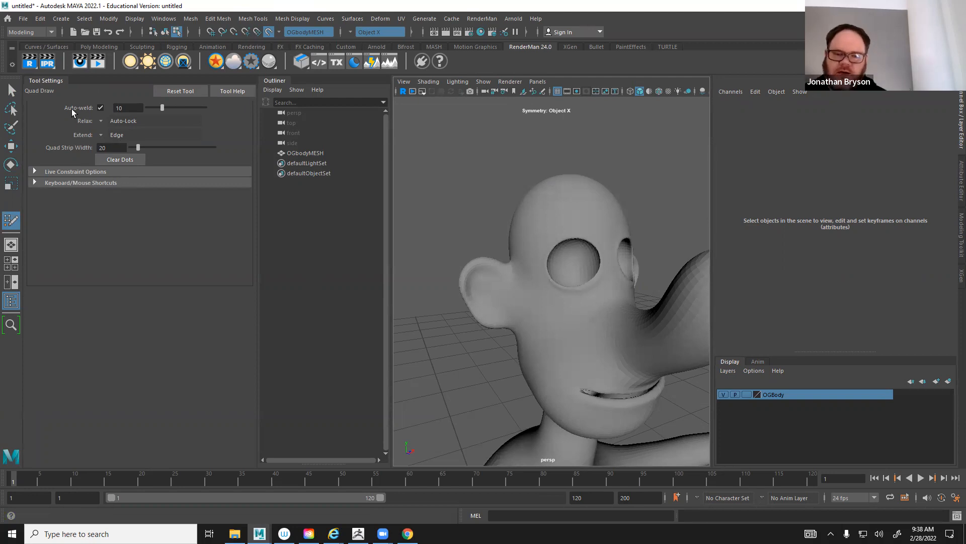
click(48, 80)
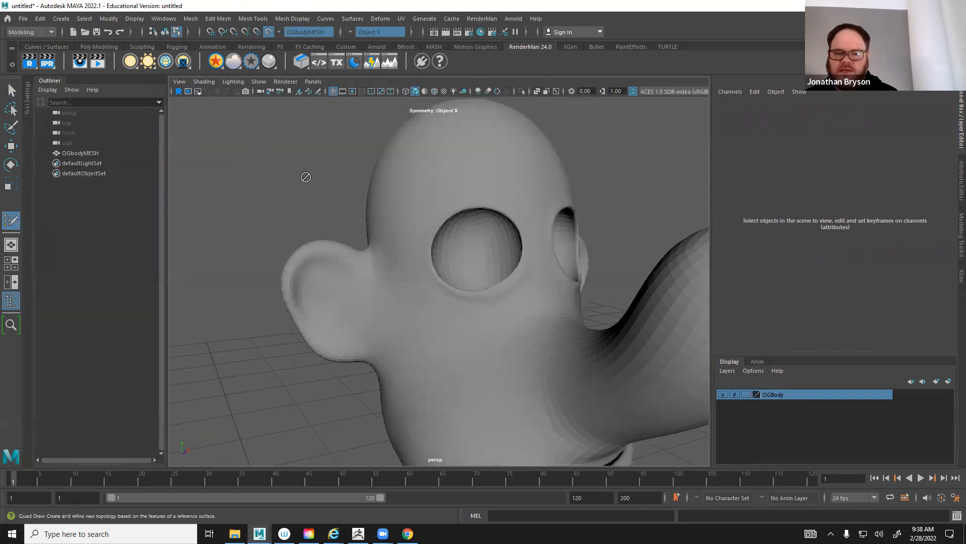
alt+drag(515, 295, 497, 304)
alt+middle_drag(438, 287, 488, 280)
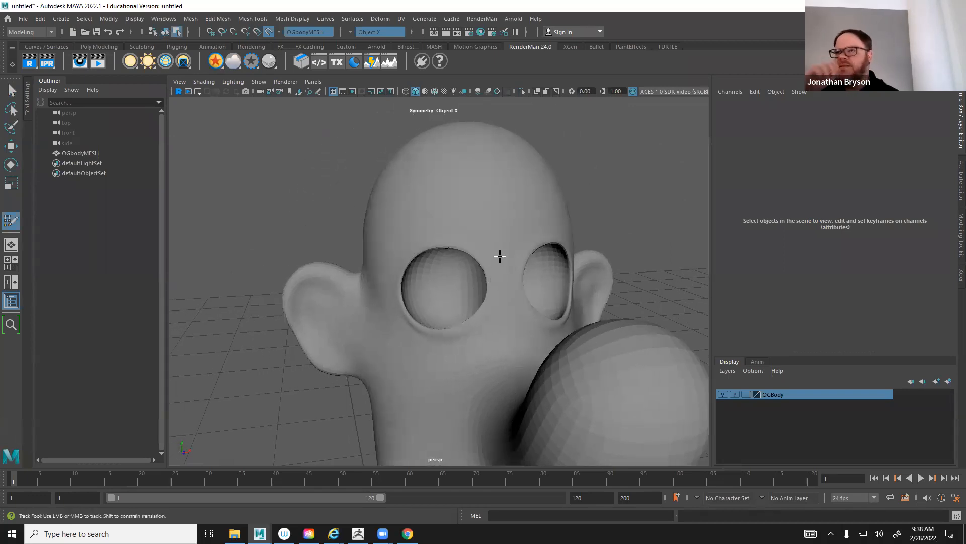
Exit Quad Draw, turn off the live surface and frame the view on a selected forehead point of the body mesh
key(q)
click(272, 32)
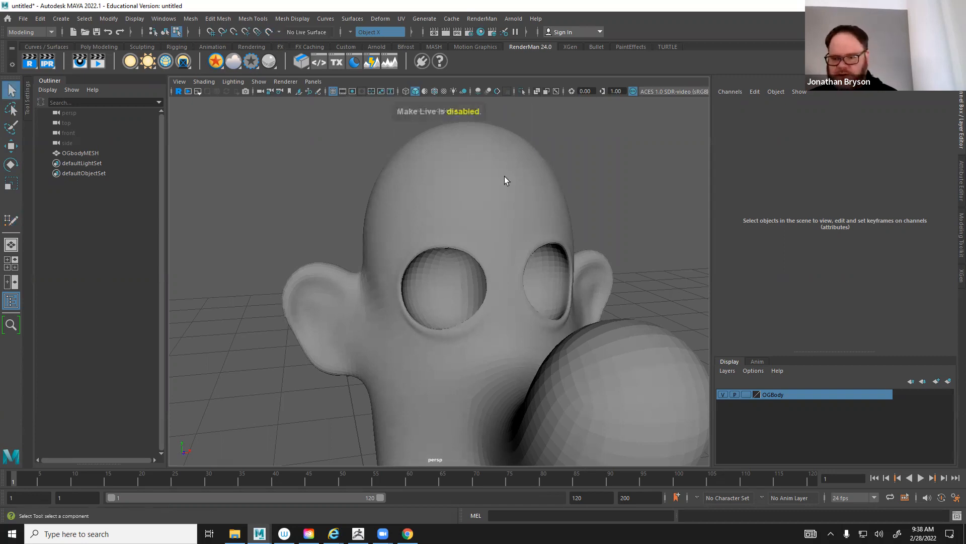
click(472, 180)
key(f)
alt+drag(464, 205, 468, 207)
alt+right_drag(468, 207, 622, 227)
alt+middle_drag(434, 108, 464, 389)
click(473, 309)
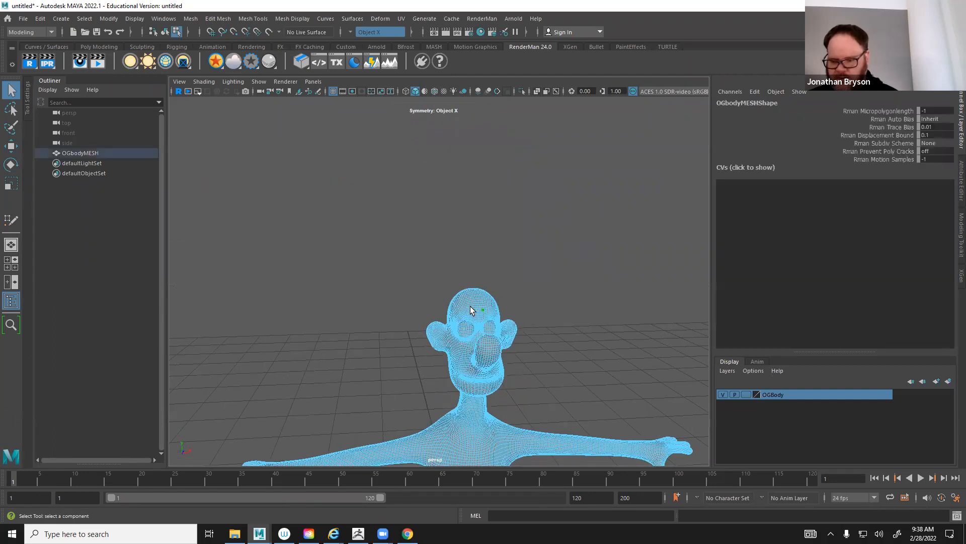
key(f)
alt+drag(402, 254, 293, 106)
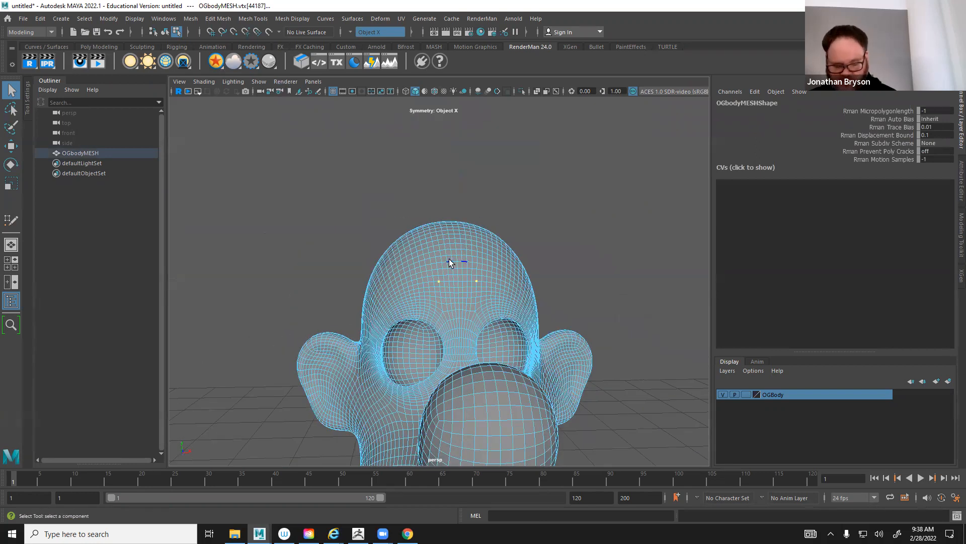
Return to object selection, make OGbodyMESH live again and restart Quad Draw
right_drag(472, 254, 443, 248)
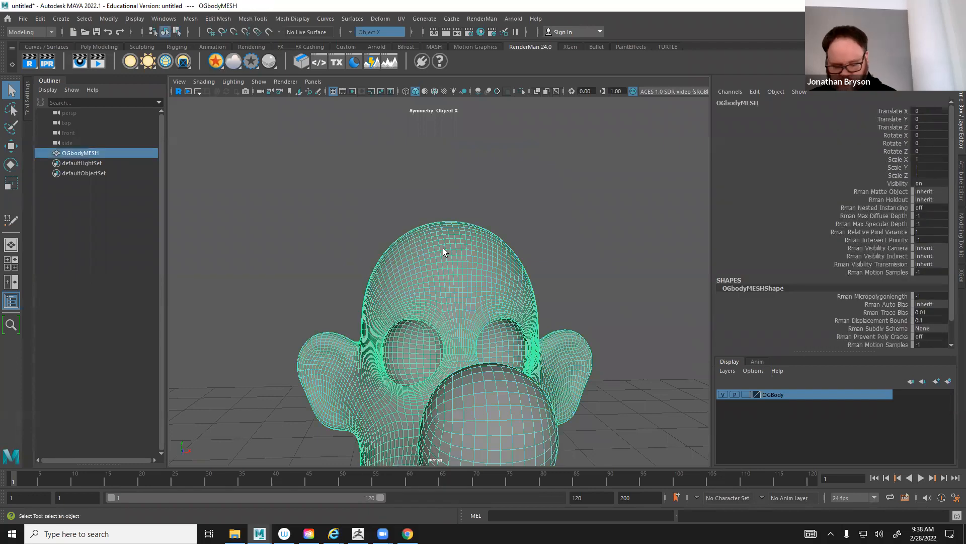
click(296, 235)
click(415, 246)
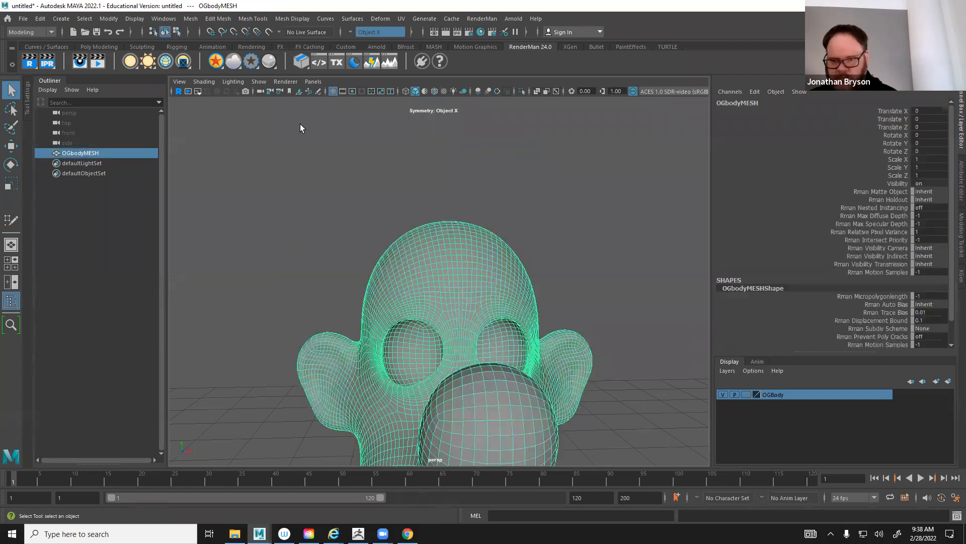
click(268, 31)
click(11, 220)
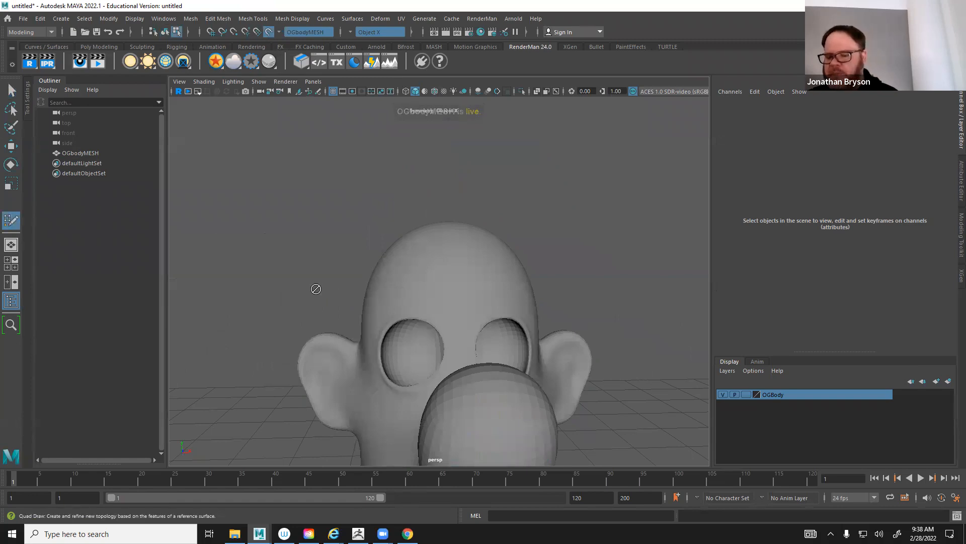
Place four Quad Draw dots on the forehead just above the eye socket and fill them with the first mirrored quad
alt+drag(315, 287, 336, 328)
alt+middle_drag(337, 328, 368, 278)
alt+right_drag(378, 289, 466, 315)
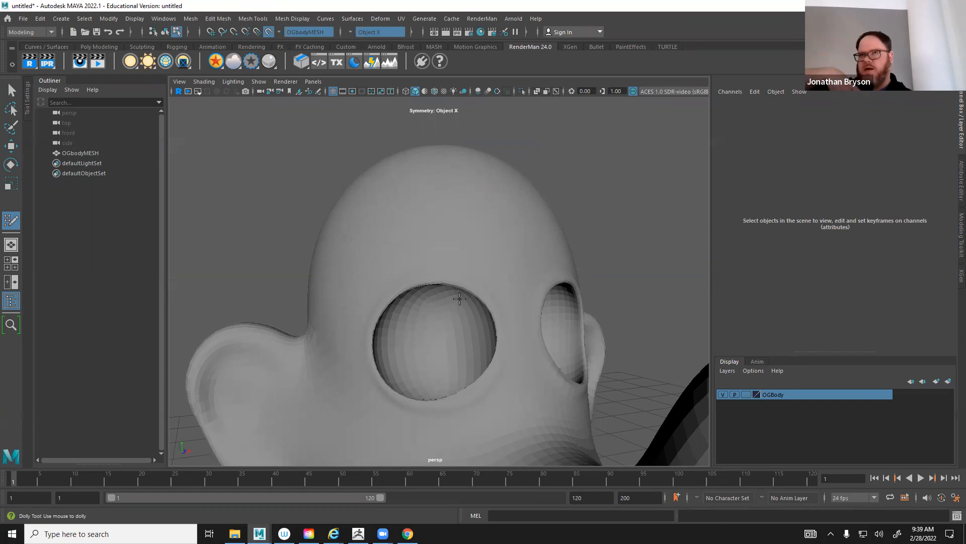
alt+drag(468, 277, 386, 248)
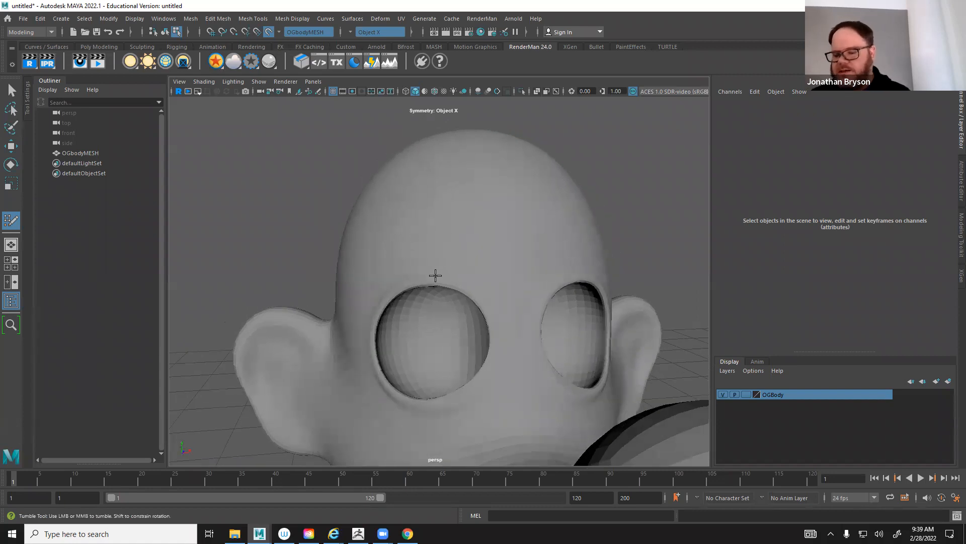
alt+right_drag(442, 274, 424, 259)
click(423, 221)
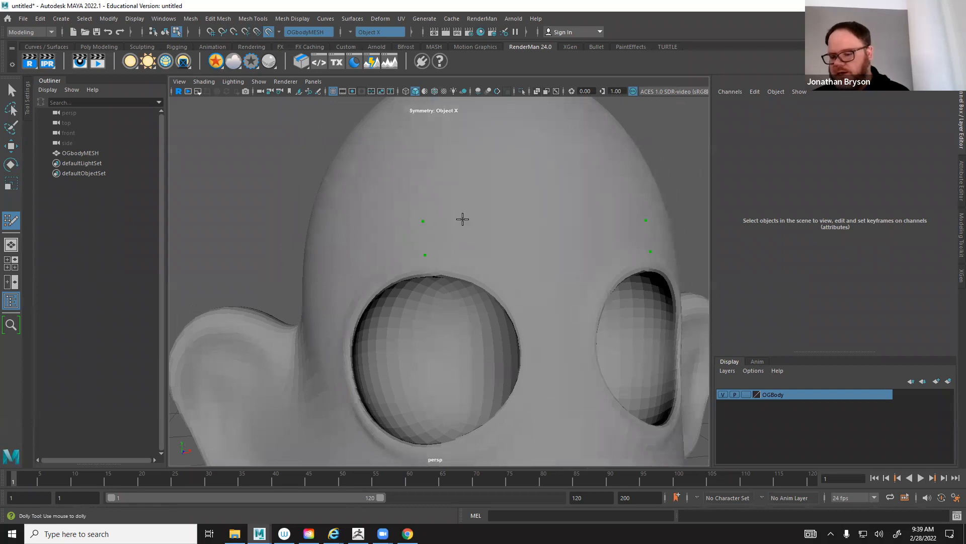
click(472, 224)
shift+click(452, 237)
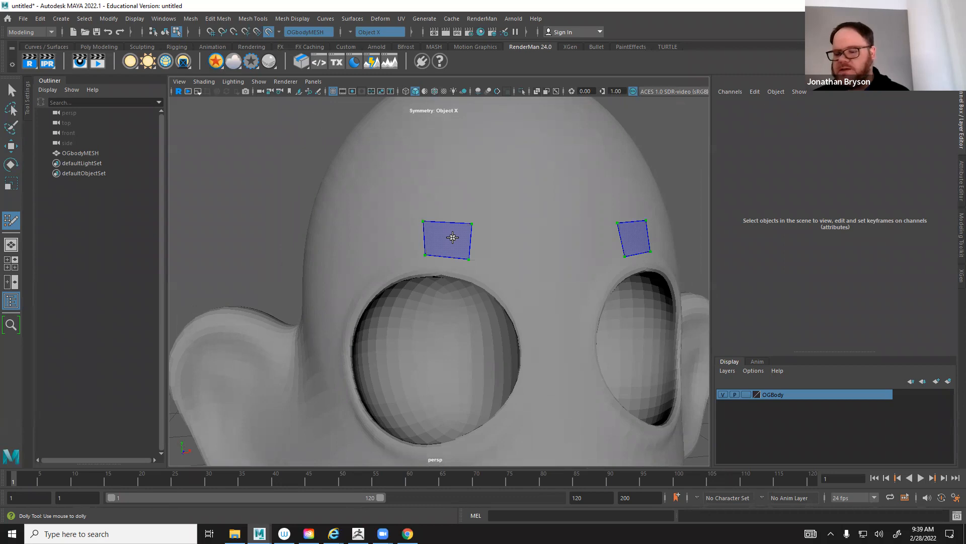
shift+click(453, 237)
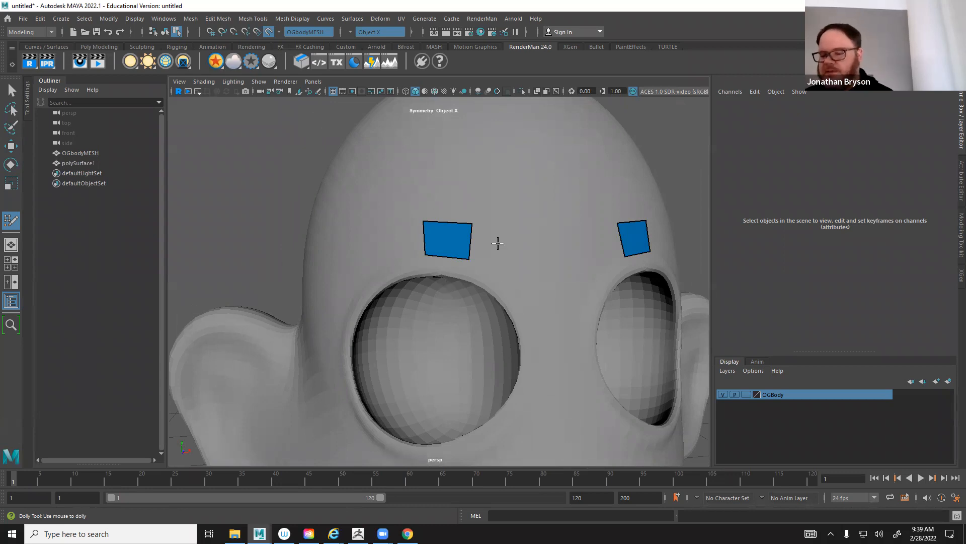
Extend the brow quad with three more quads curving down the eye socket's inner corner to the nose bridge
mouse_move(541, 252)
alt+mouse_down()
mouse_move(529, 253)
mouse_move(537, 248)
alt+mouse_up()
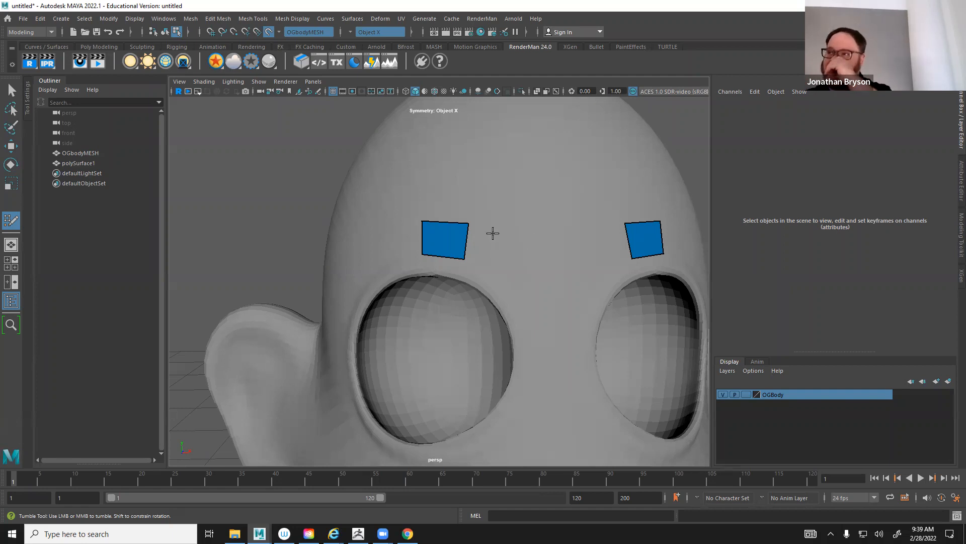
alt+drag(527, 234, 492, 251)
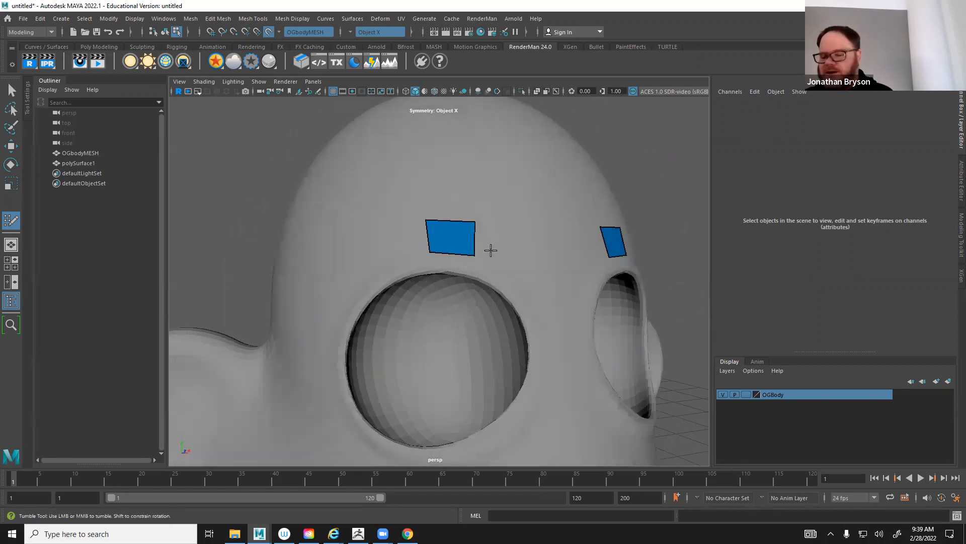
click(505, 267)
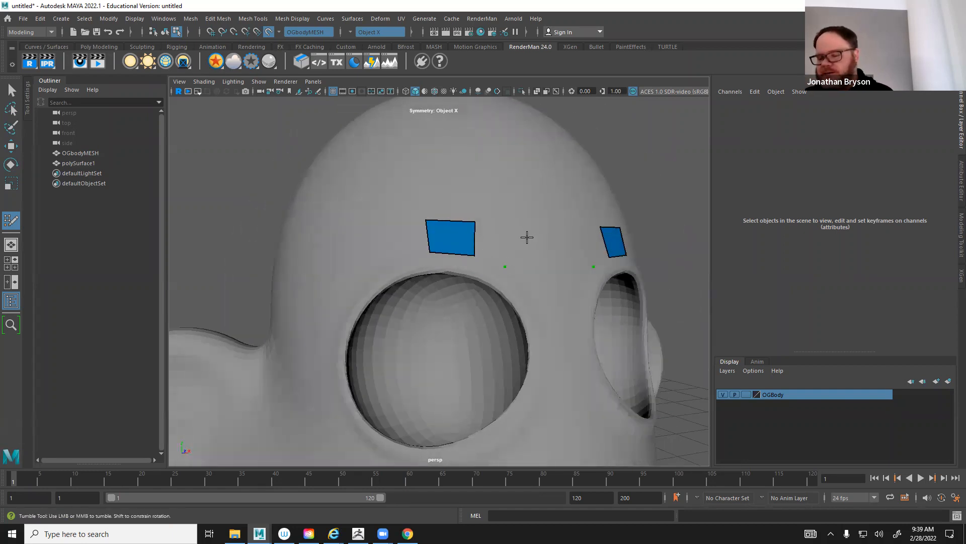
click(529, 236)
click(531, 293)
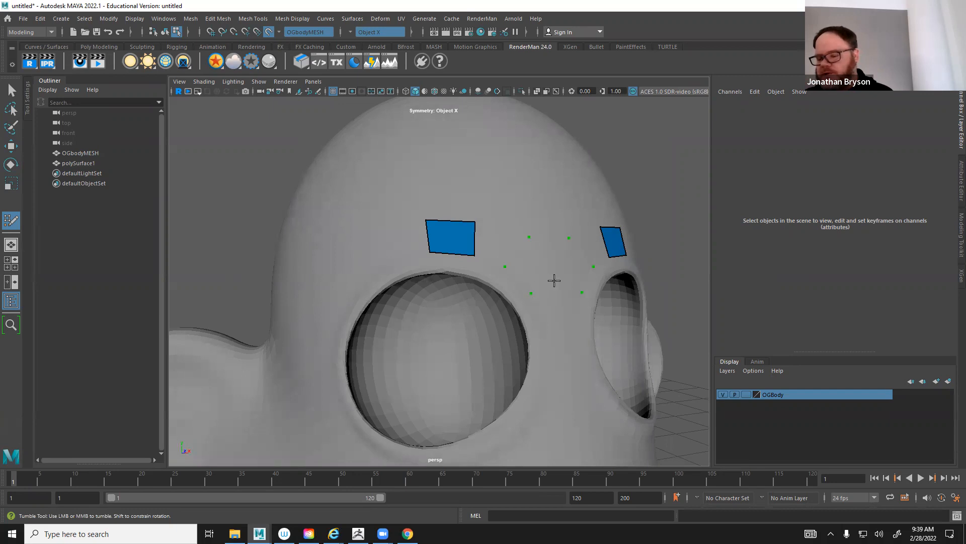
shift+click(492, 251)
shift+click(520, 267)
alt+drag(546, 275, 515, 291)
alt+middle_drag(530, 312, 518, 271)
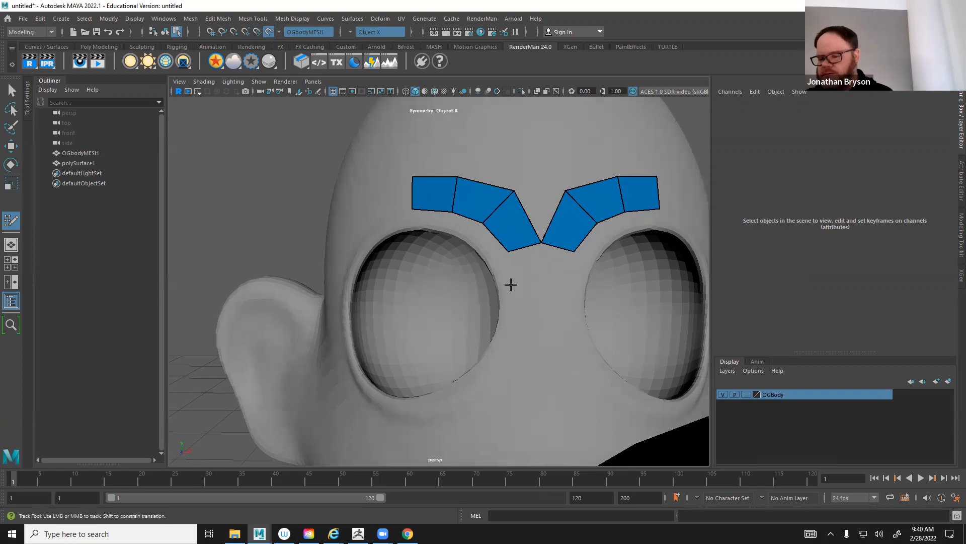
shift+click(521, 267)
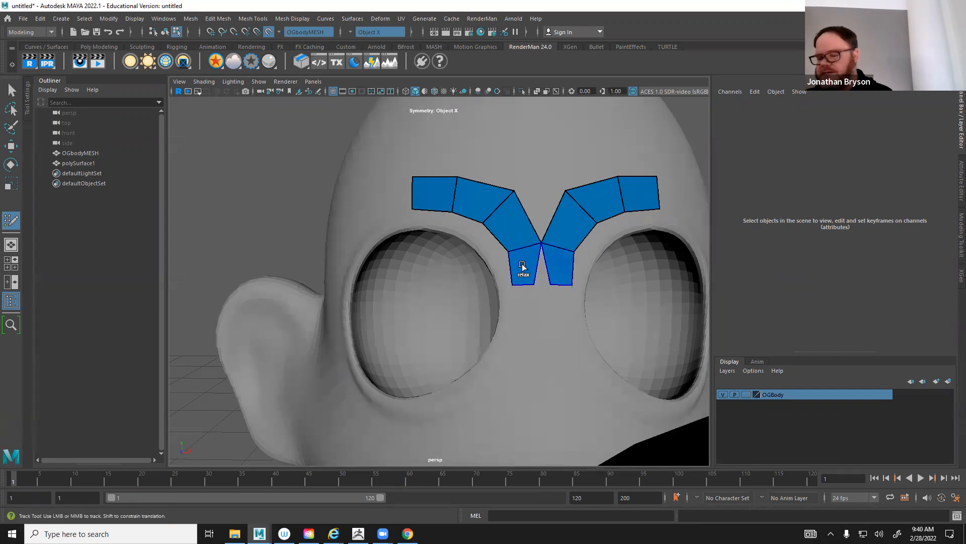
Add two quads to the outer end of the brow strip, following the eye socket's upper edge
alt+drag(426, 237, 468, 212)
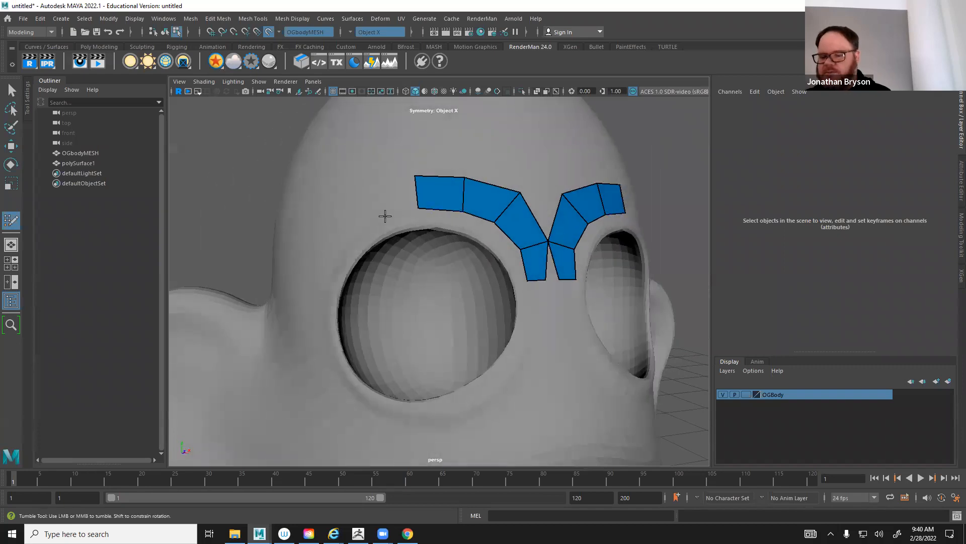
shift+click(392, 197)
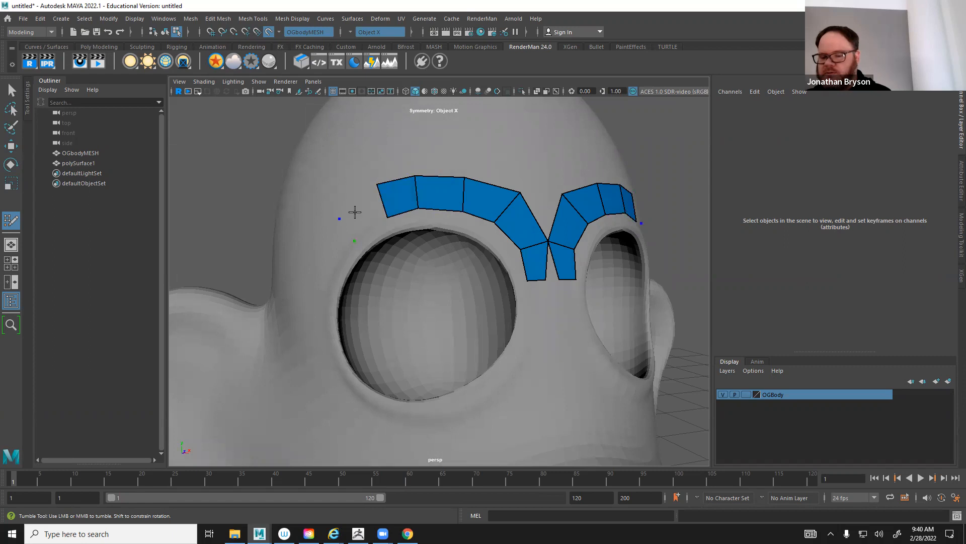
shift+click(356, 214)
mouse_move(357, 214)
alt+mouse_down()
mouse_move(413, 214)
mouse_move(373, 213)
alt+mouse_up()
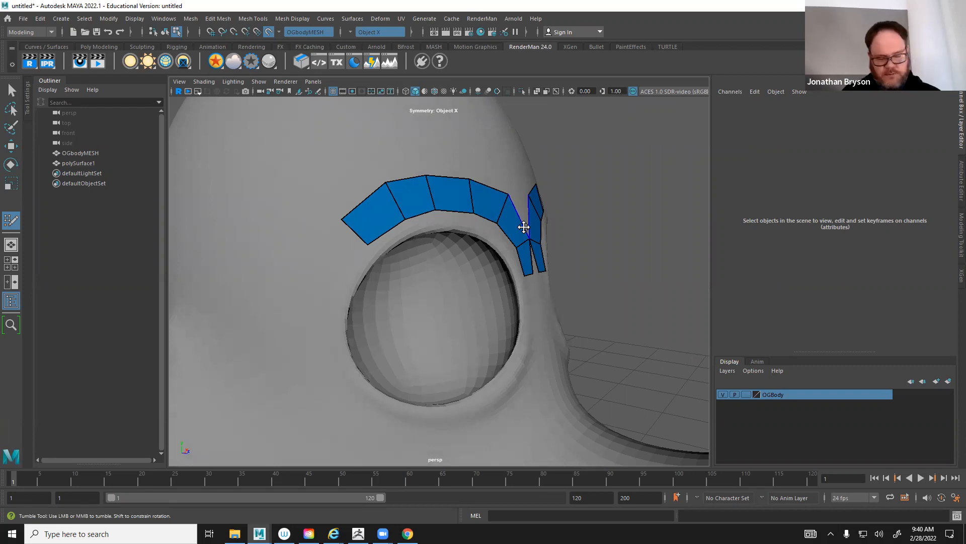
Place paired Quad Draw dots down the outer side of the eye socket and along its underside
alt+middle_drag(375, 284, 396, 175)
click(354, 165)
click(383, 274)
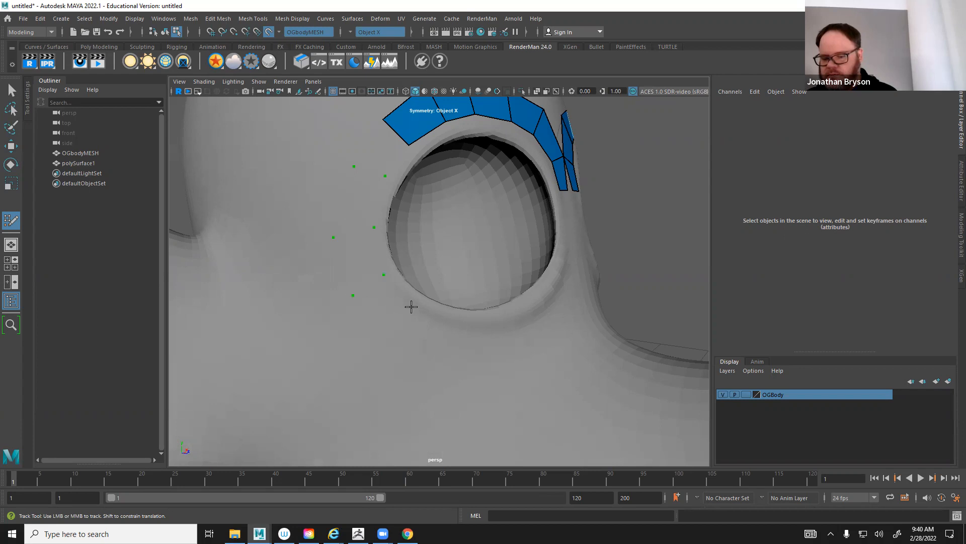
click(403, 336)
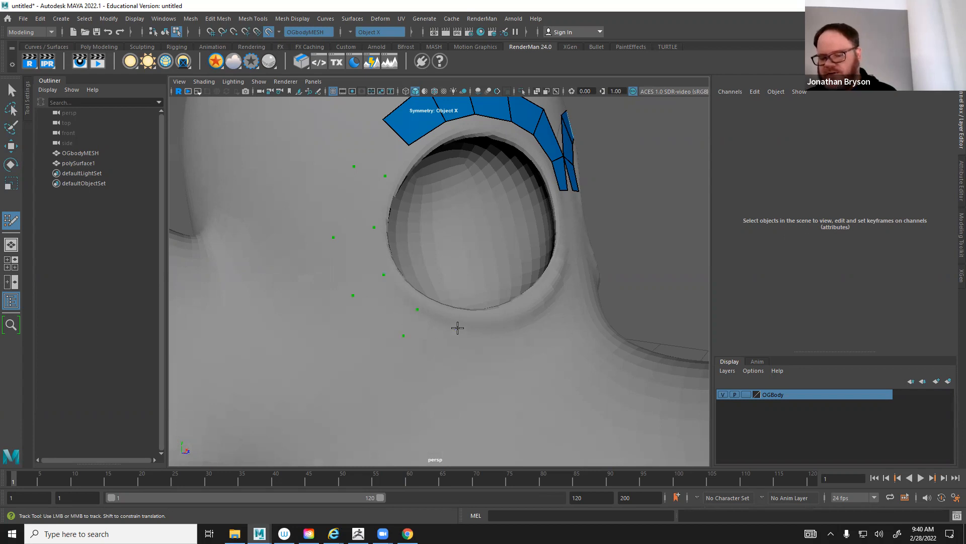
click(465, 357)
click(506, 322)
Continue the paired dots from under the eye socket up its inner side to the nose-bridge quad
alt+drag(529, 330, 498, 325)
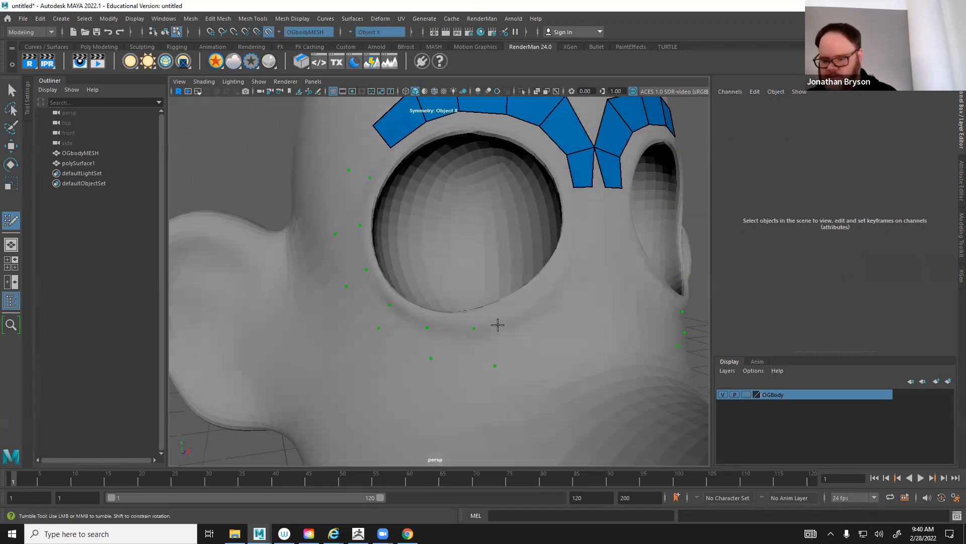
click(551, 286)
mouse_move(580, 294)
alt+mouse_down()
mouse_move(559, 293)
mouse_move(548, 269)
alt+mouse_up()
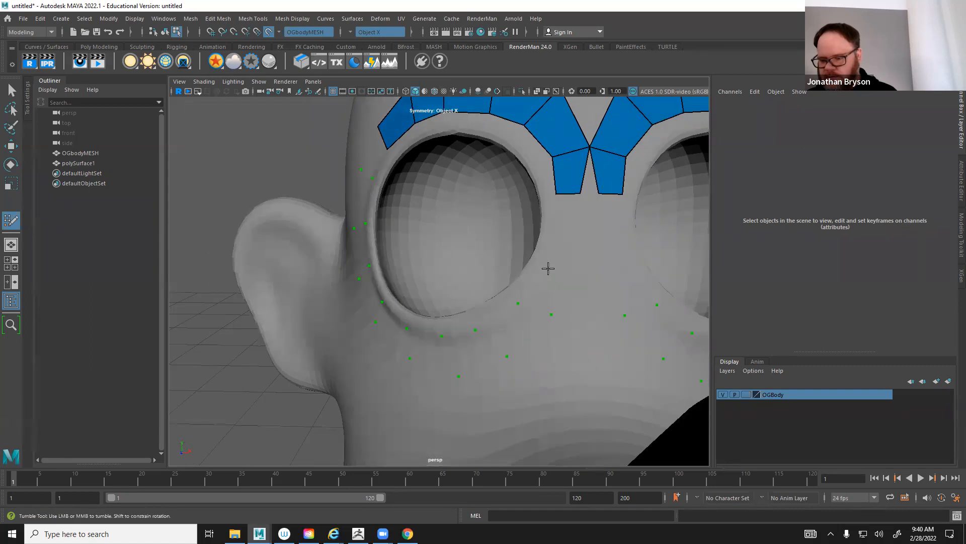
click(572, 264)
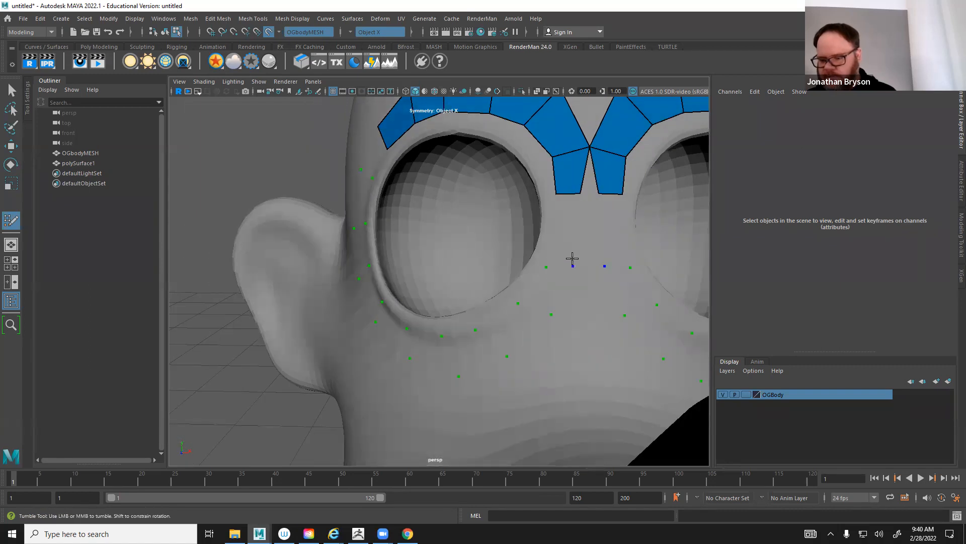
click(555, 225)
click(576, 225)
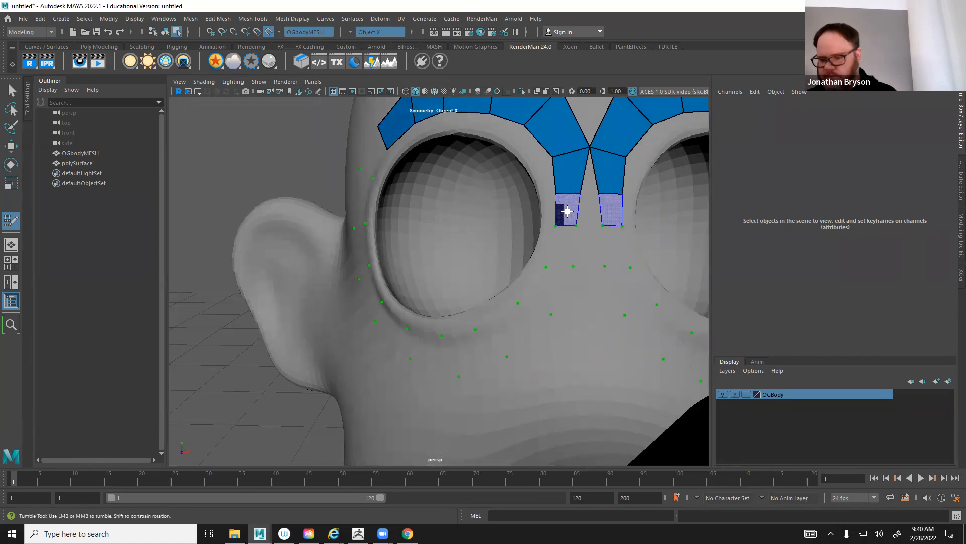
Fill the dots with seven quads from the nose bridge down the inner side and along the eye socket's underside
shift+click(567, 212)
shift+click(560, 249)
shift+click(548, 284)
shift+click(511, 332)
shift+click(472, 350)
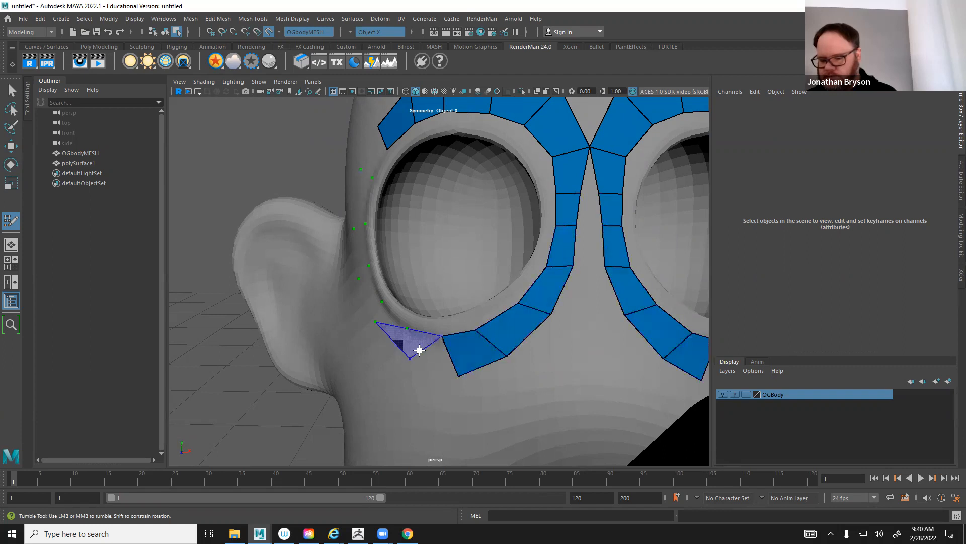
shift+click(426, 351)
shift+click(397, 328)
Fill the outer side of the eye socket with four quads up to the brow strip, closing the ring
alt+drag(336, 315, 380, 301)
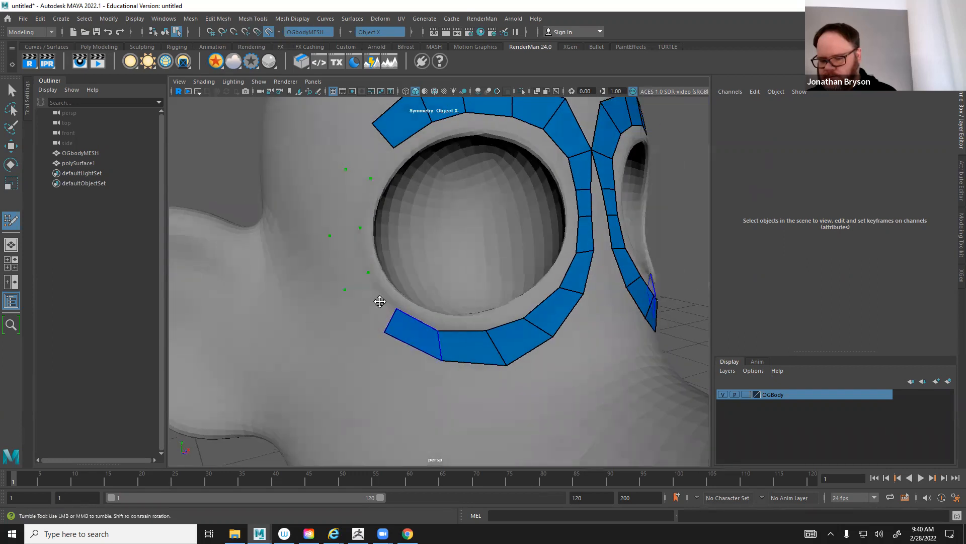
shift+click(373, 297)
shift+click(352, 257)
shift+click(349, 201)
shift+click(366, 151)
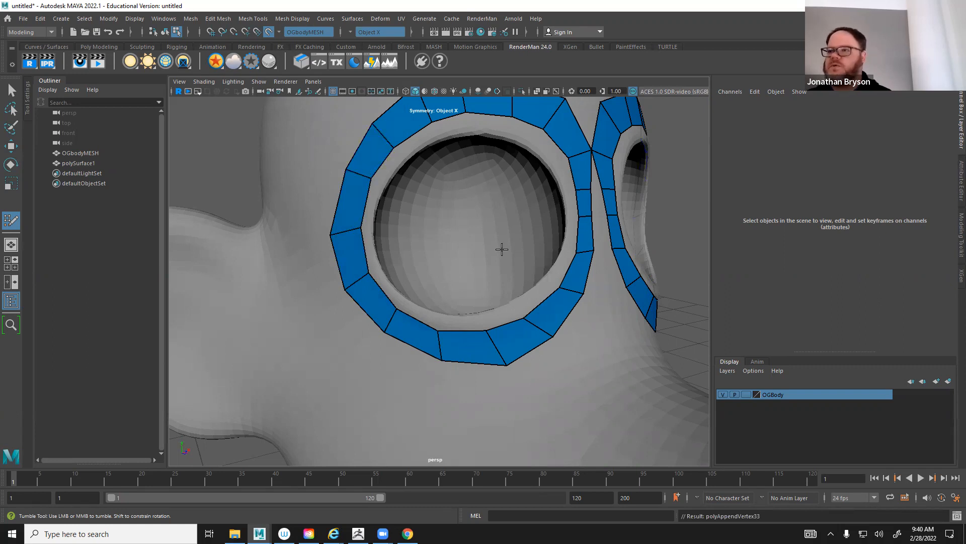
Delete the faces meeting at the inner upper corners of the eye rings and refill each gap with two quads kept off the centre line
alt+drag(565, 317, 545, 164)
mouse_move(546, 164)
alt+right_down()
mouse_move(560, 174)
mouse_move(554, 167)
alt+right_up()
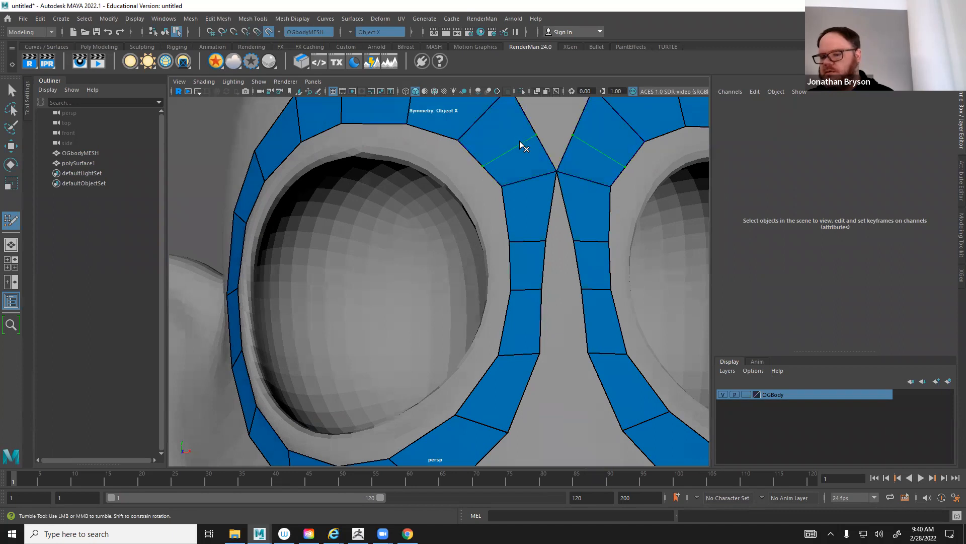
ctrl+shift+click(534, 203)
alt+middle_drag(537, 146, 500, 174)
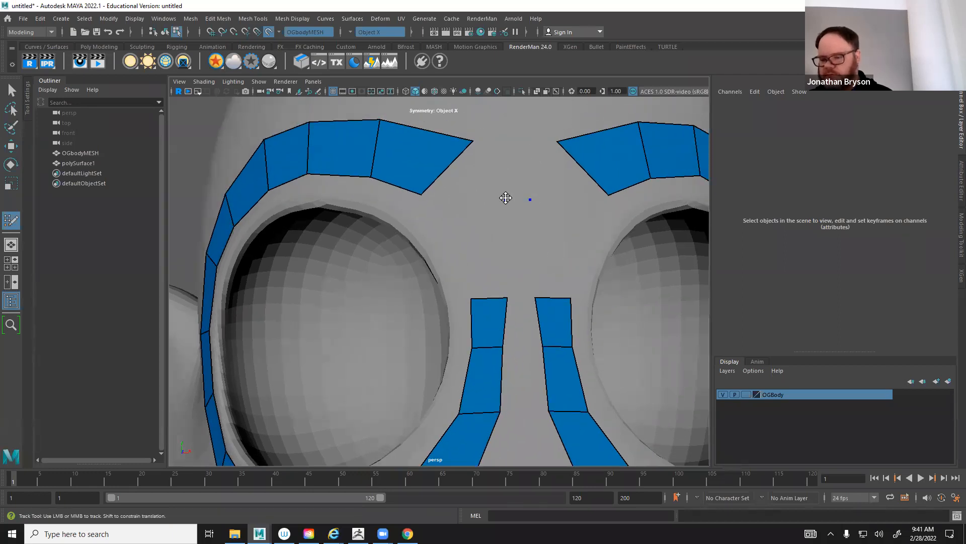
click(446, 228)
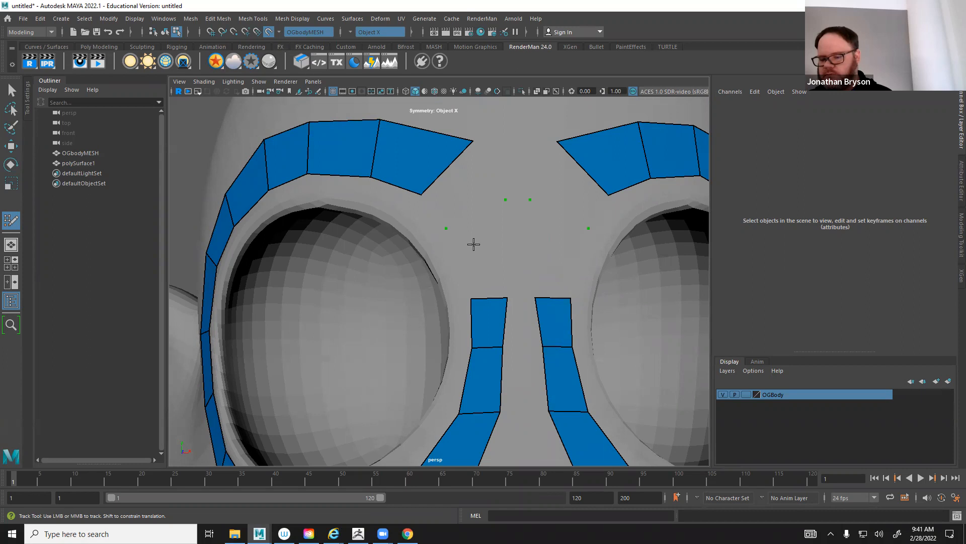
shift+click(447, 185)
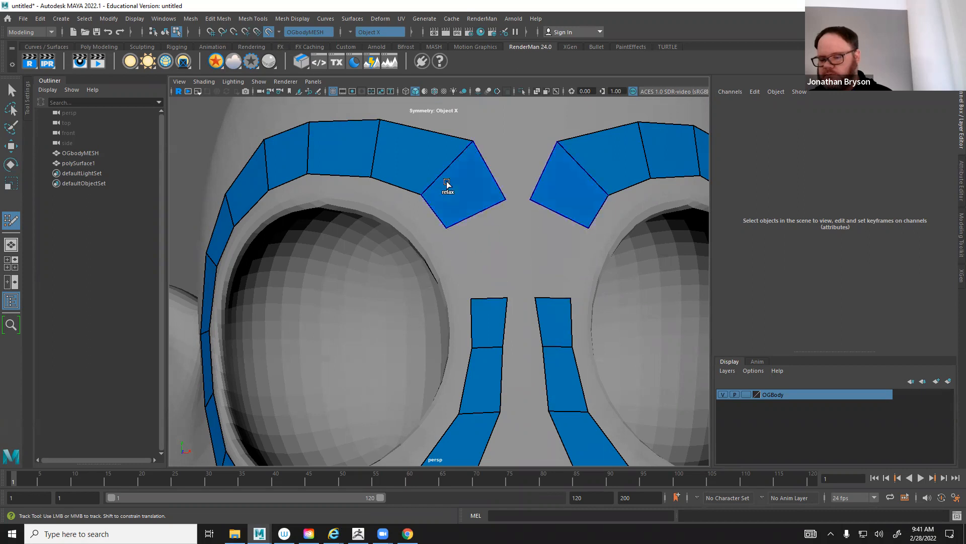
shift+click(493, 247)
Try nudging the inner and outer vertices of the edge between the two new corner quads, undoing each move
drag(506, 200, 519, 201)
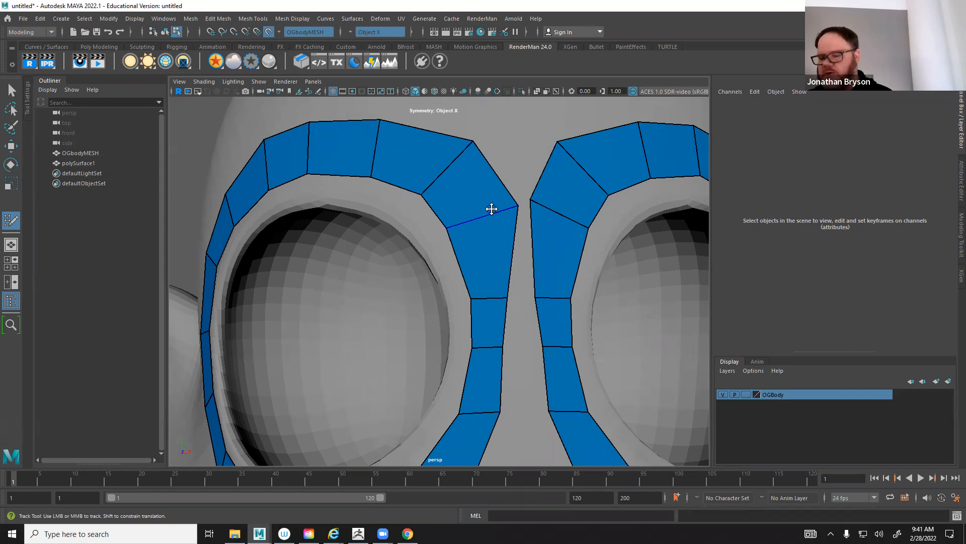
key(ctrl+z)
drag(446, 227, 433, 235)
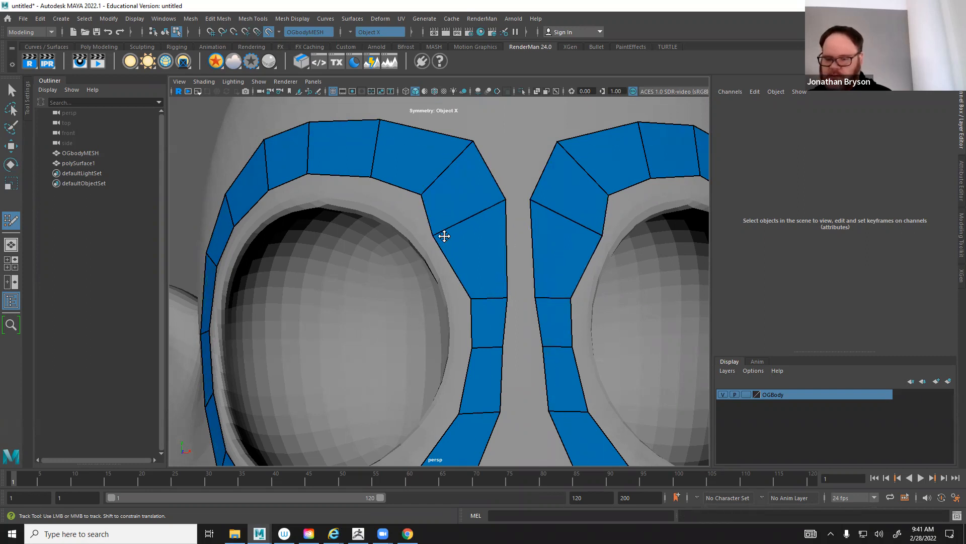
key(ctrl+z)
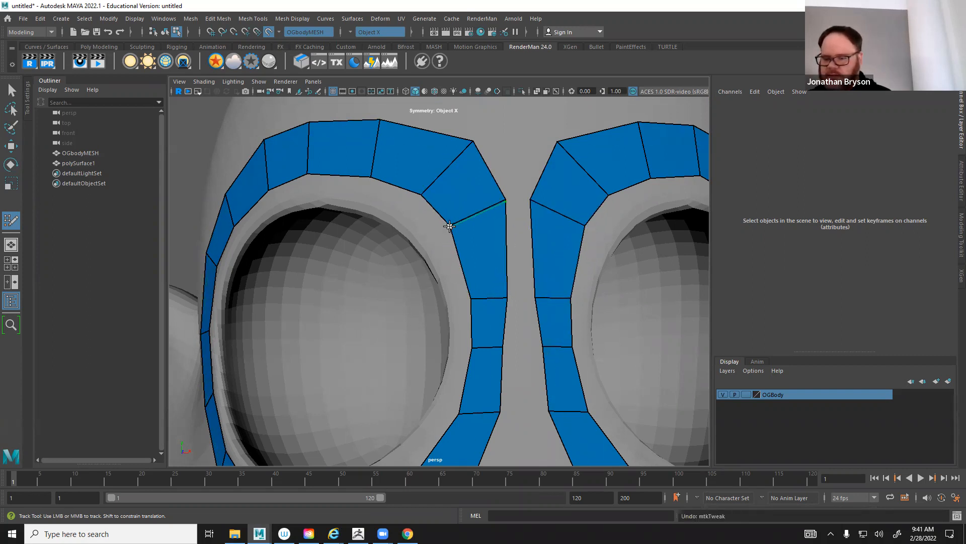
Try bridging the two eye rings with a single quad across the upper nose bridge, and undo it
shift+click(522, 229)
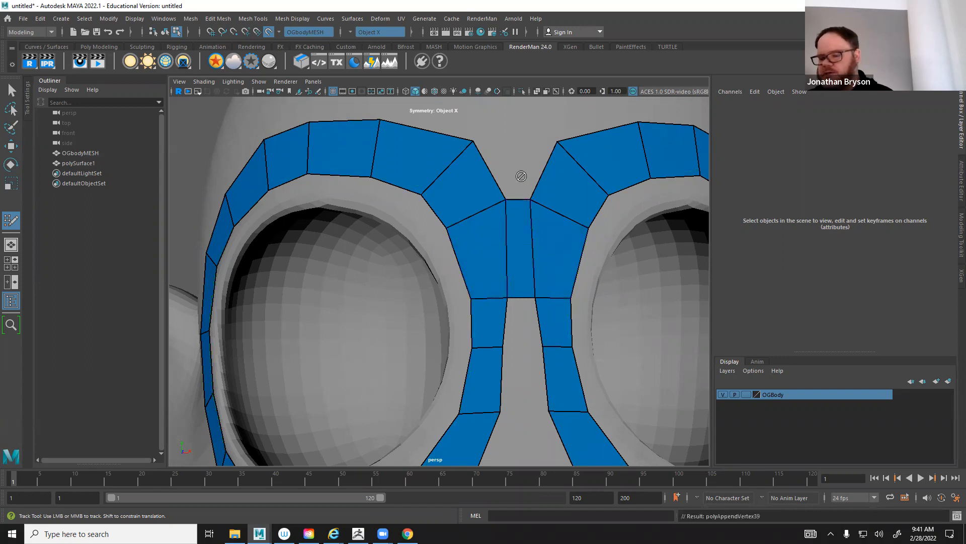
alt+drag(523, 161, 509, 170)
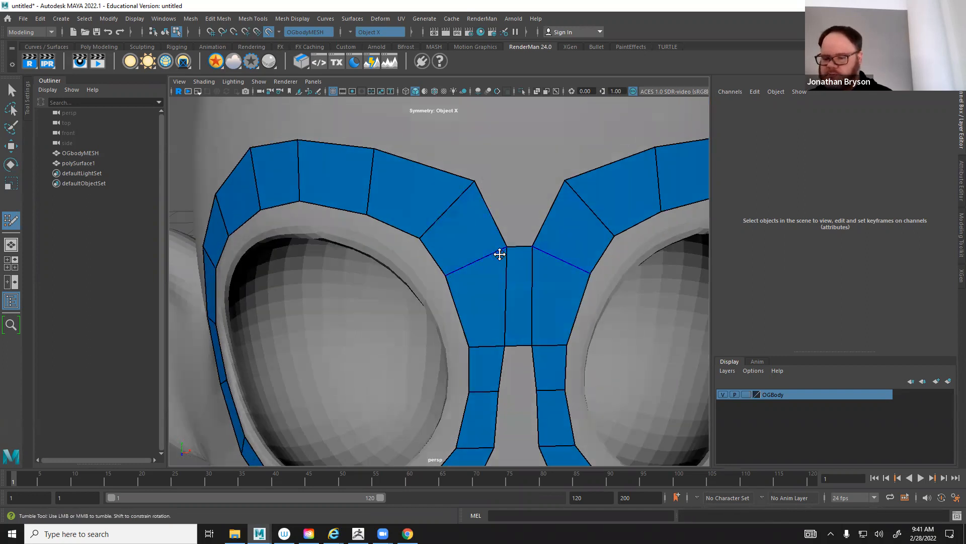
alt+middle_drag(510, 282, 511, 203)
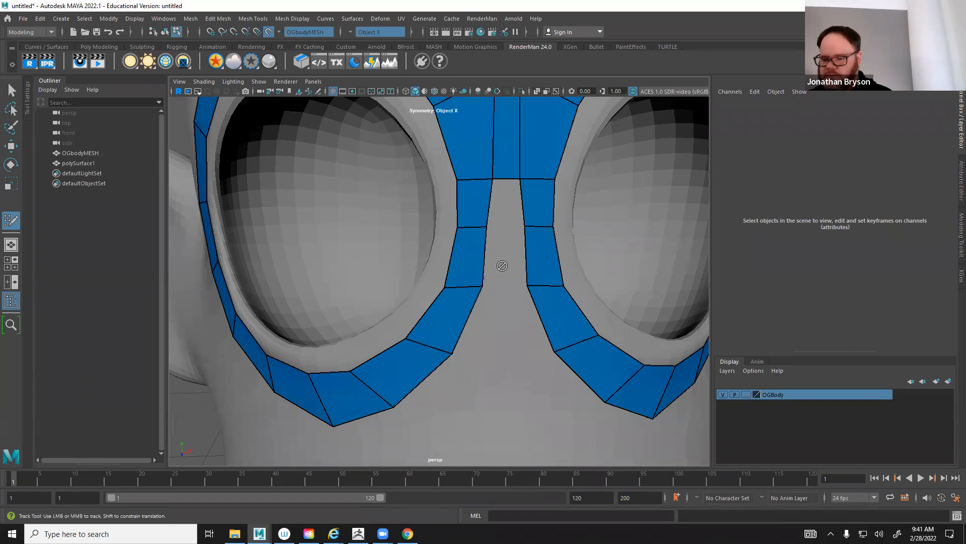
mouse_move(507, 296)
alt+mouse_down()
mouse_move(476, 254)
mouse_move(482, 260)
alt+mouse_up()
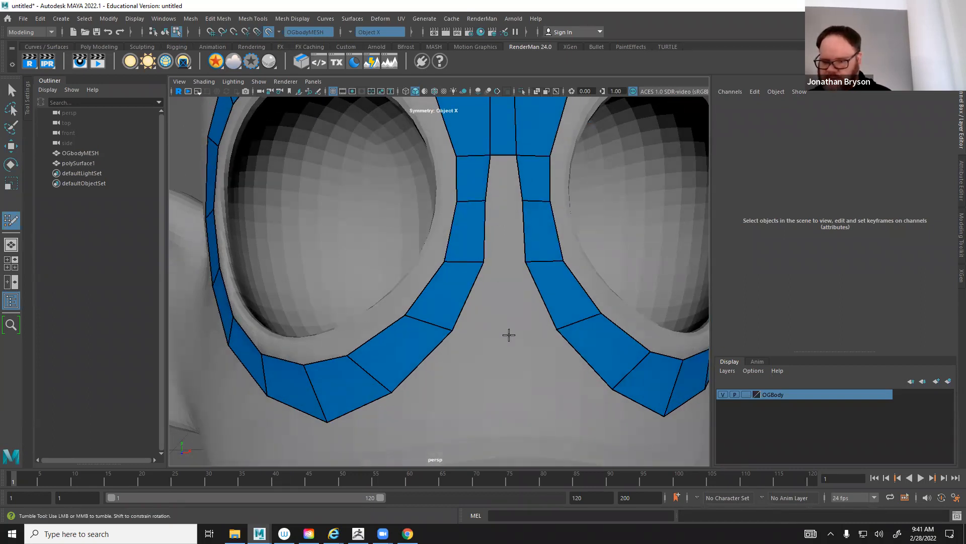
key(ctrl+z)
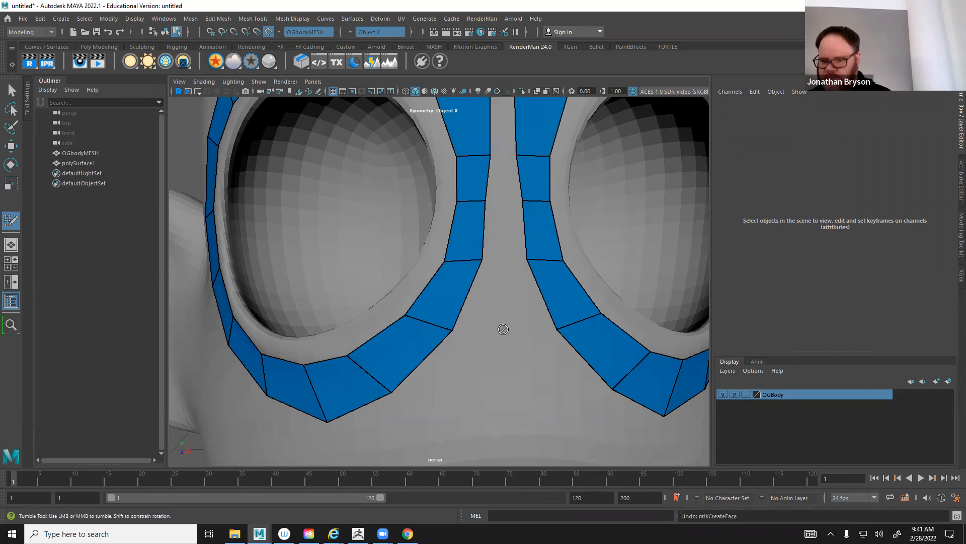
Place four Quad Draw dots along the centre line between the eye rings, from the nose bridge up to the brow
alt+middle_drag(495, 196, 467, 222)
click(468, 222)
click(466, 178)
alt+middle_drag(470, 146, 482, 182)
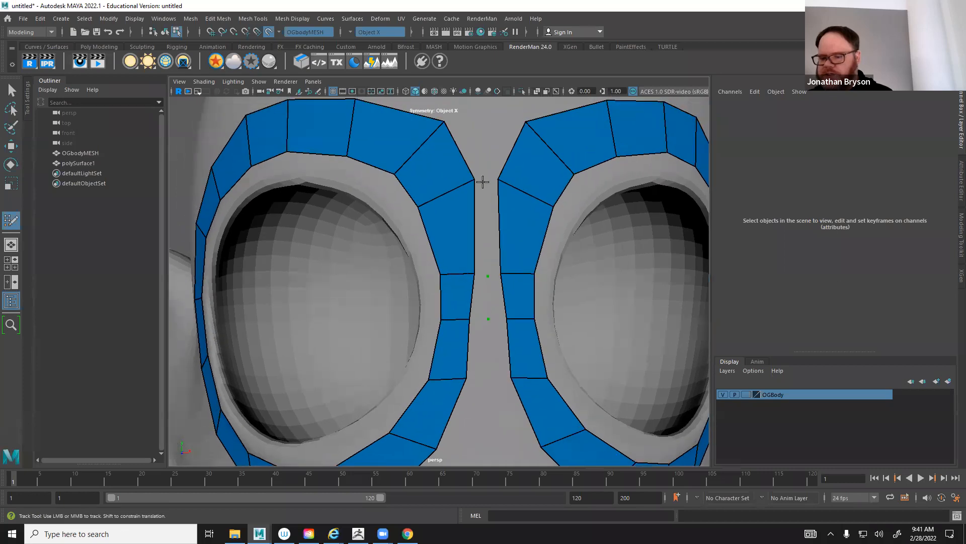
click(486, 118)
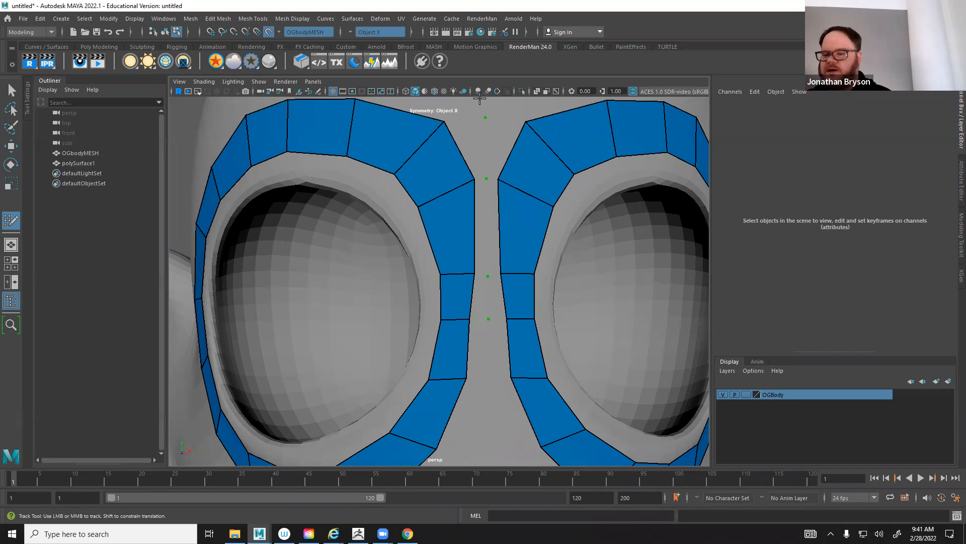
Fill mirrored quads against the centre line at the brow and in two rows down the nose bridge, leaving the slot between them open
shift+click(464, 146)
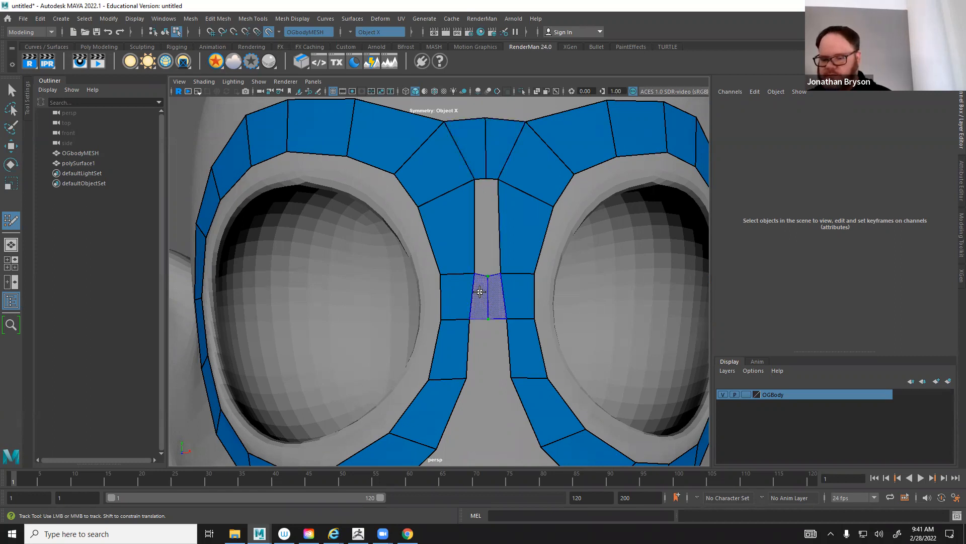
alt+middle_drag(491, 331, 488, 269)
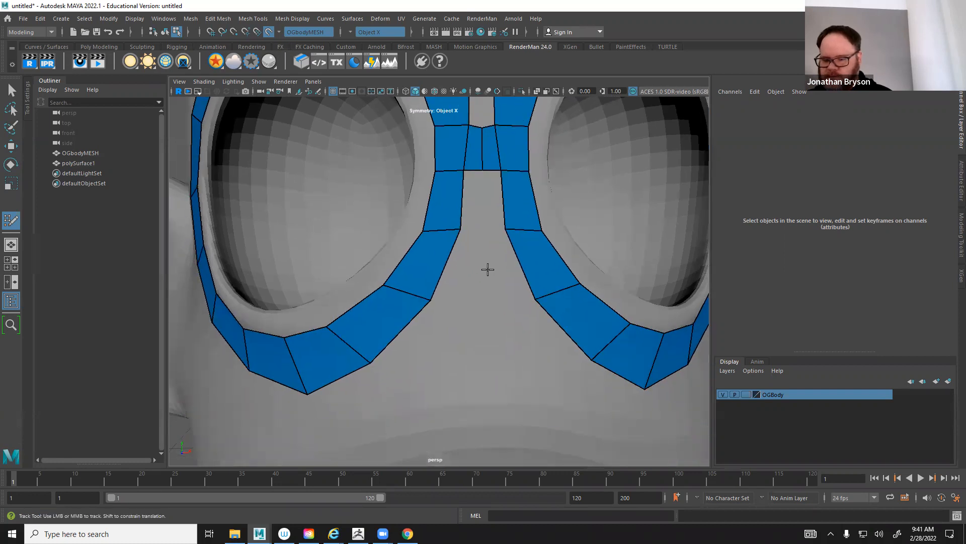
shift+click(482, 229)
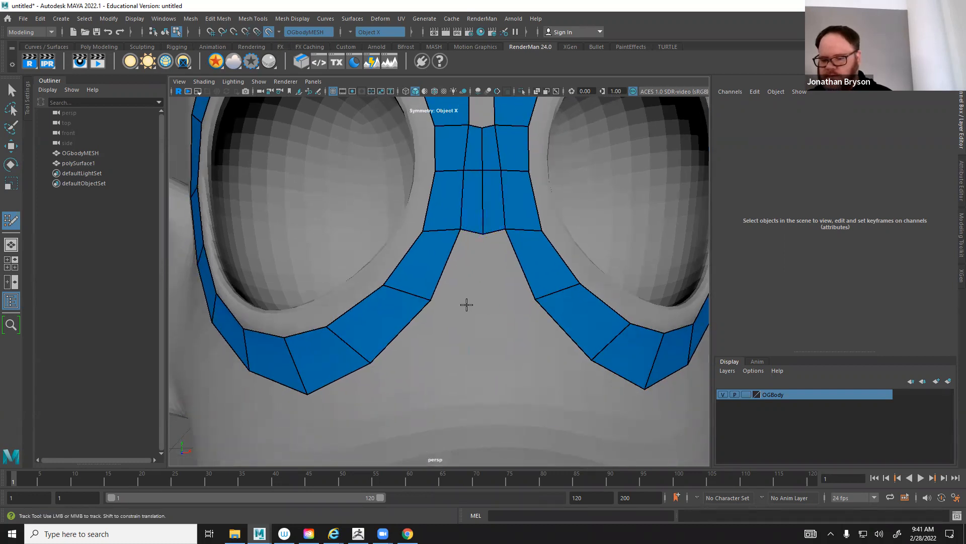
Add quads beneath the inner lower edges of the eye rings, replacing the innermost pair with quads that meet on the centre line
shift+click(459, 282)
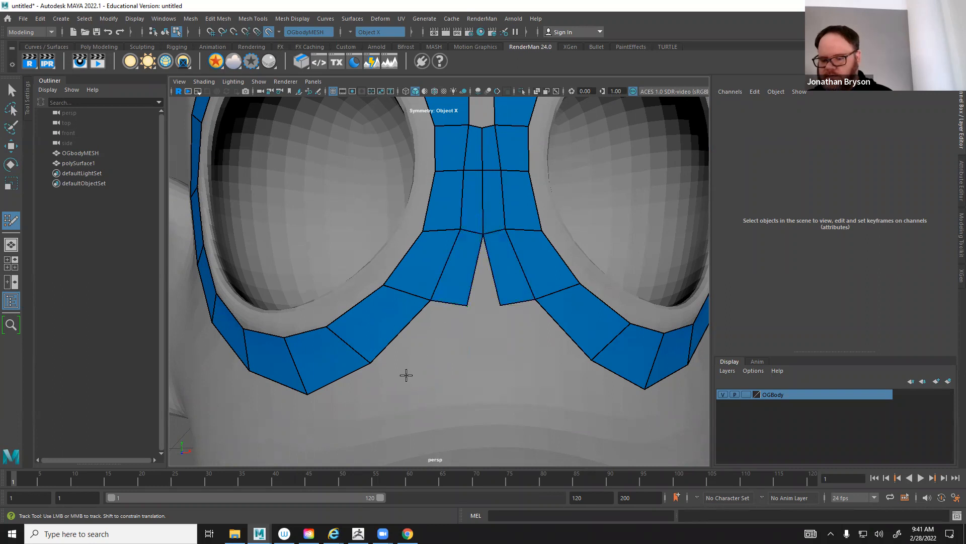
shift+click(409, 343)
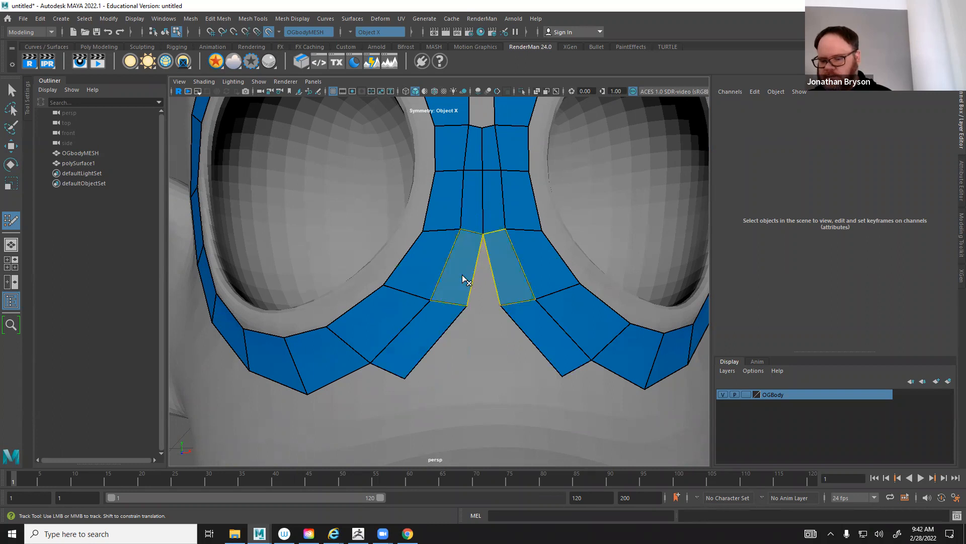
ctrl+shift+click(467, 279)
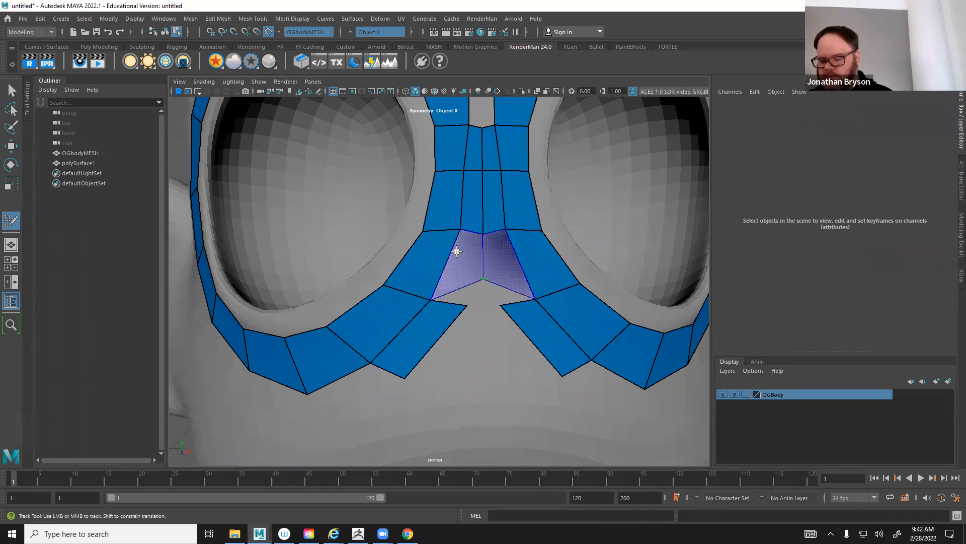
shift+click(455, 266)
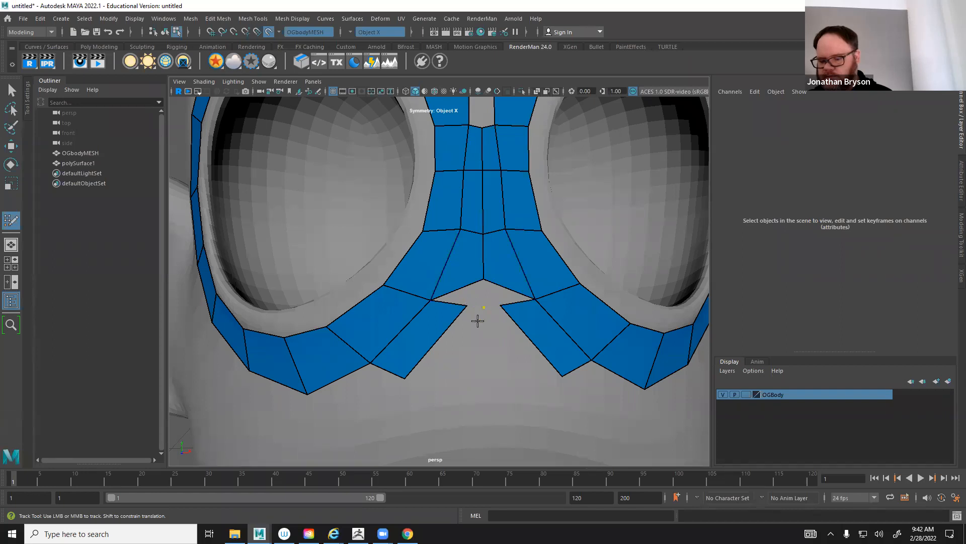
Try filling the area below the nose bridge with small centre faces and a large mirrored pair of quads
shift+click(478, 296)
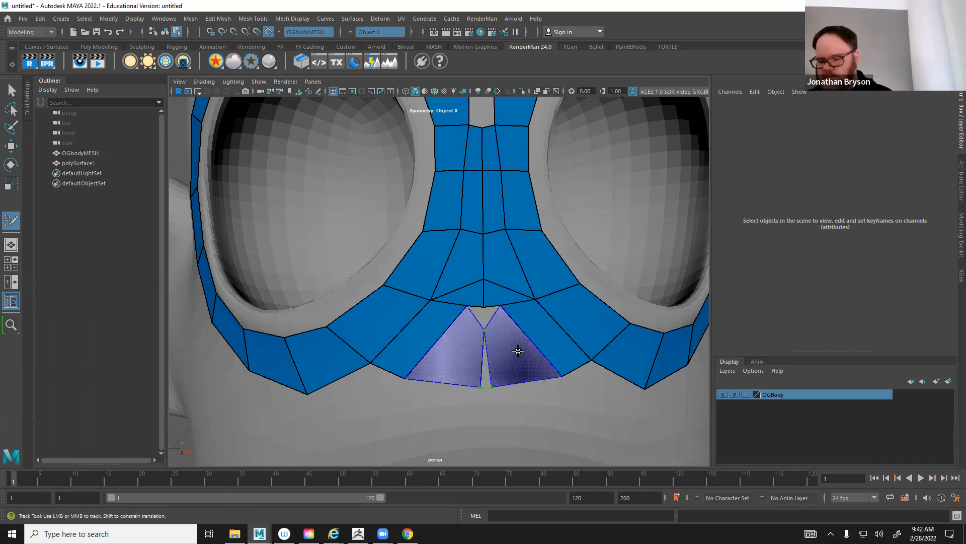
shift+click(519, 351)
drag(485, 387, 491, 387)
Extend the second row under the eye rings by one mirrored quad, merging its outer corner into each ring's lowest vertex
click(349, 415)
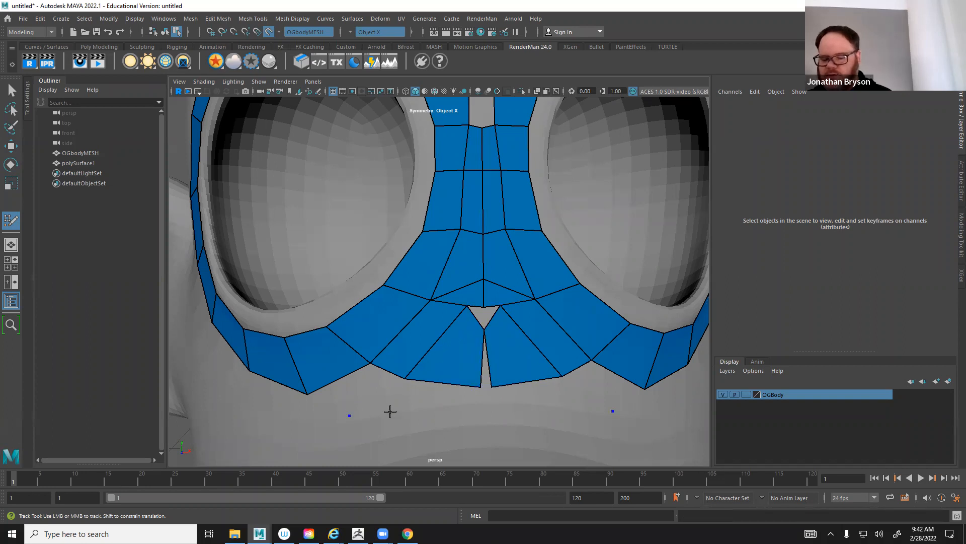
shift+click(377, 393)
drag(350, 416, 308, 394)
drag(397, 431, 337, 413)
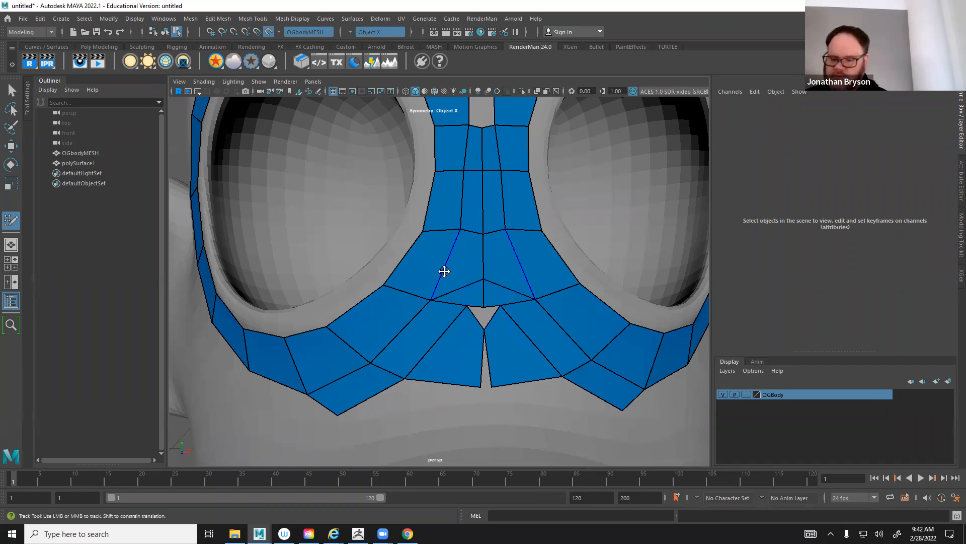
Delete the small centre faces and large quads below the nose bridge, and pull the centre vertex down to join both second rows
ctrl+shift+click(475, 301)
ctrl+shift+click(455, 353)
drag(480, 280, 481, 305)
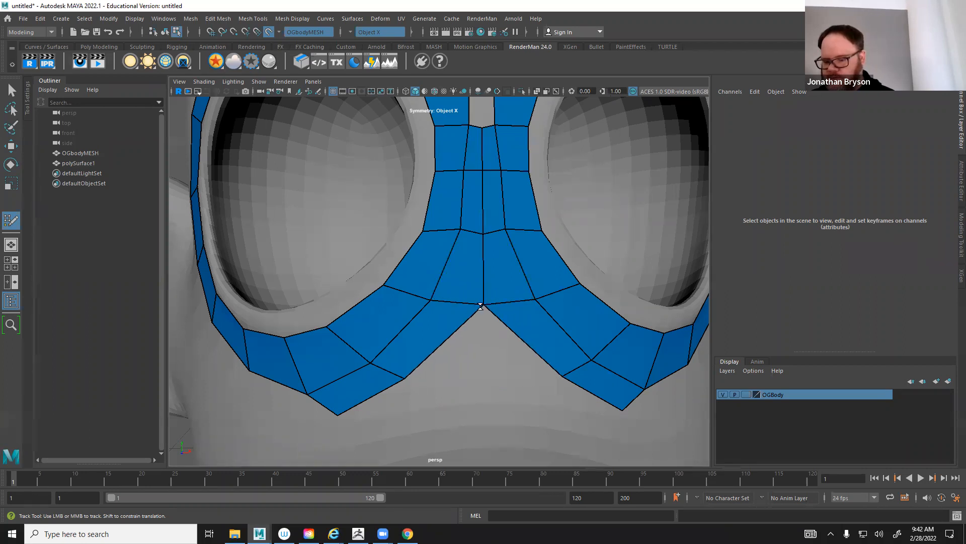
Turn symmetry off and fill the open slot between the eyes with two quads, merging their shared top corner into the brow's centre vertex
alt+middle_drag(482, 182, 509, 337)
alt+middle_drag(530, 275, 508, 335)
scroll(494, 297, up, 2)
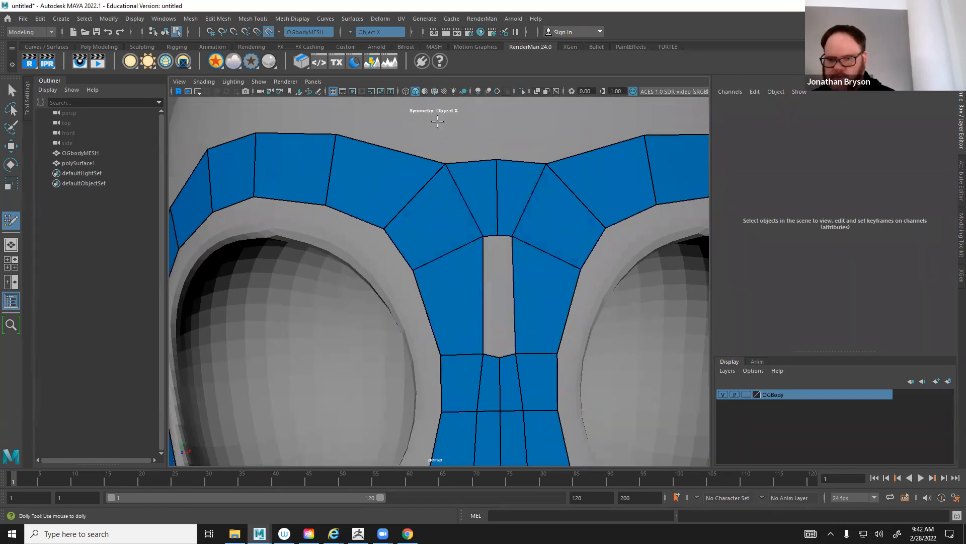
click(351, 31)
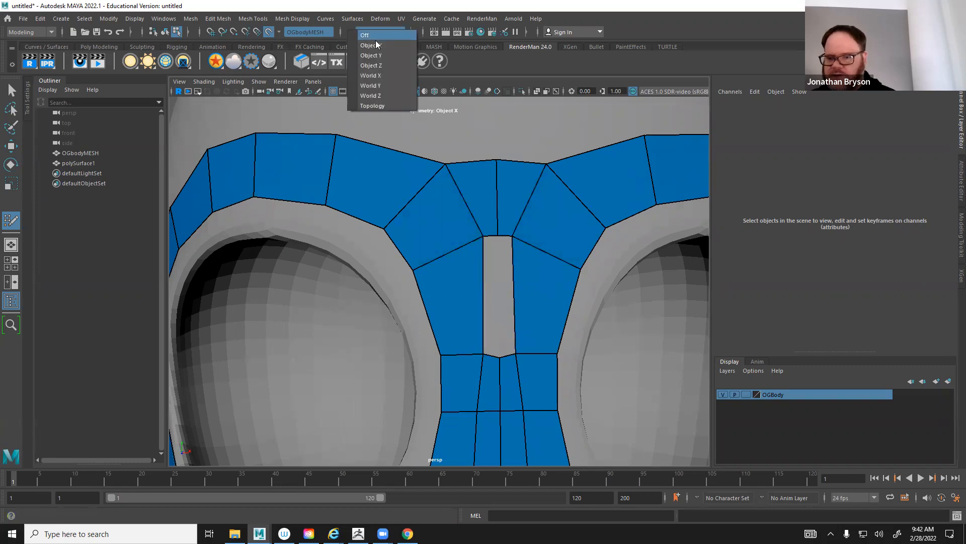
click(371, 35)
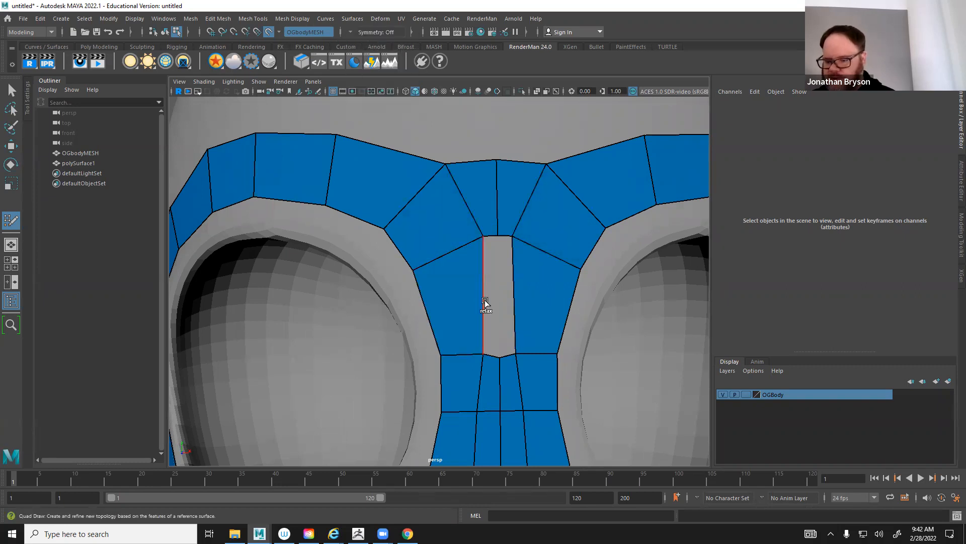
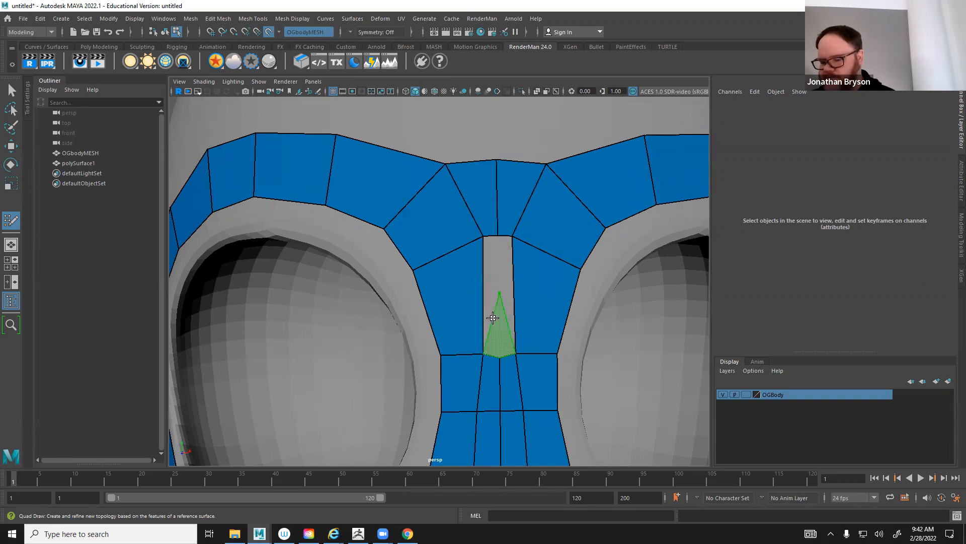
shift+click(491, 312)
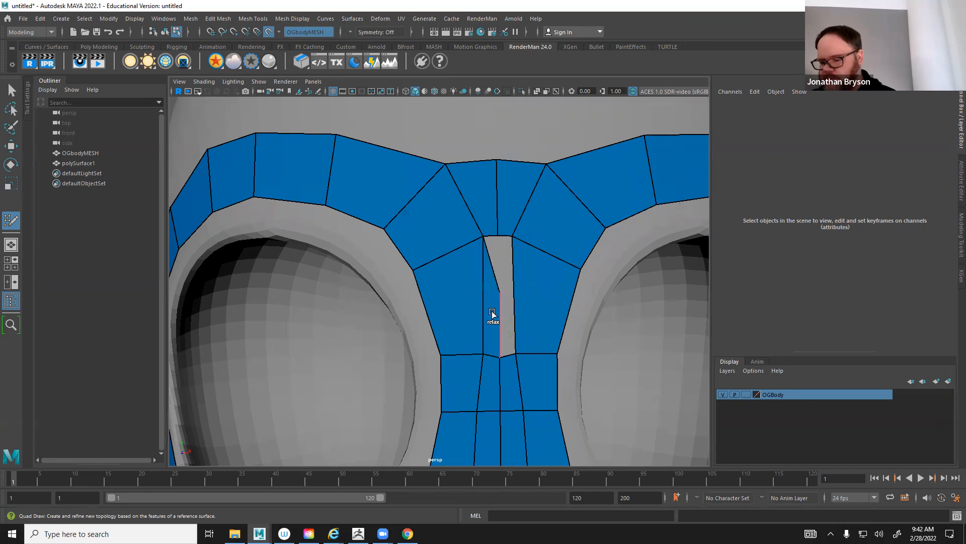
drag(500, 296, 498, 237)
shift+click(507, 318)
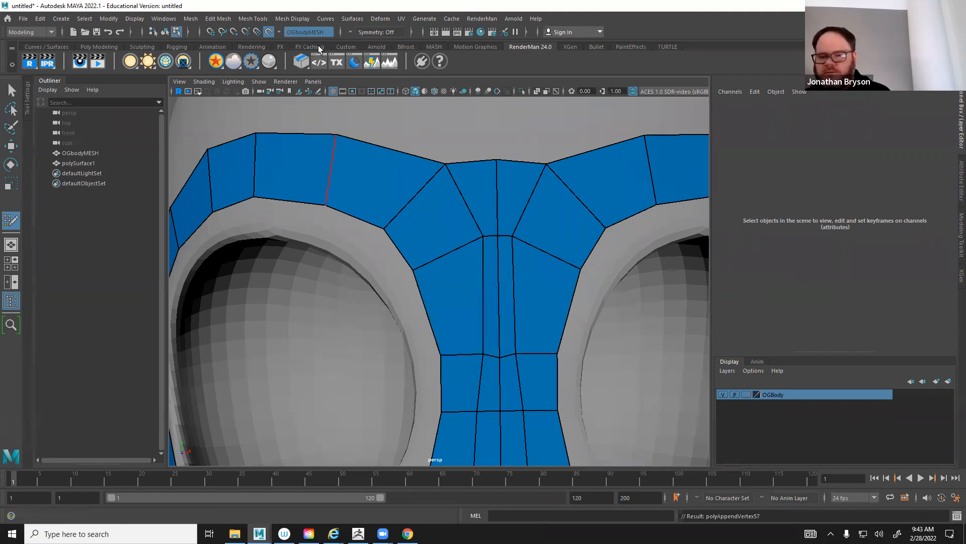
Set symmetry back to Object X and relax the centre vertex at the lower end of the filled slot
click(350, 32)
click(377, 50)
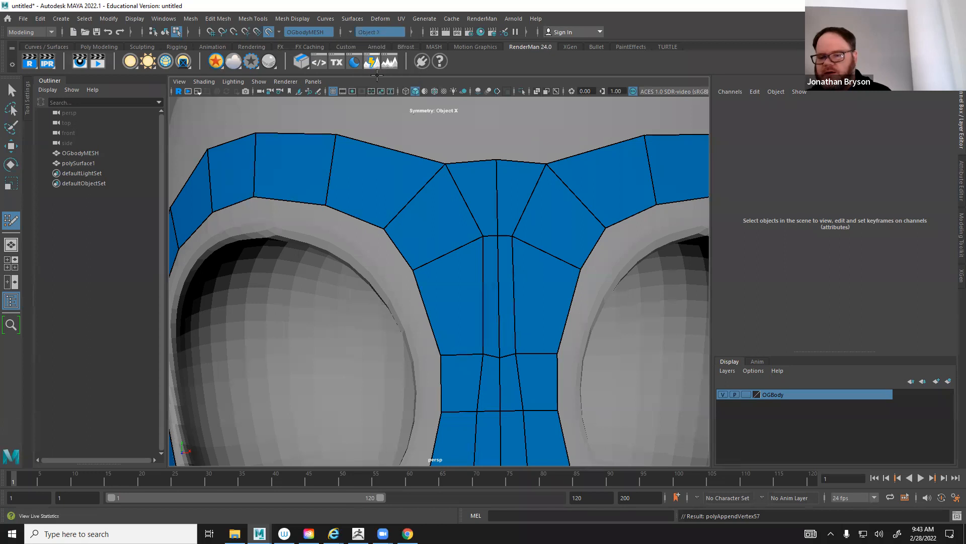
mouse_move(496, 346)
shift+mouse_down()
mouse_move(509, 392)
mouse_move(500, 410)
mouse_move(498, 356)
shift+mouse_up()
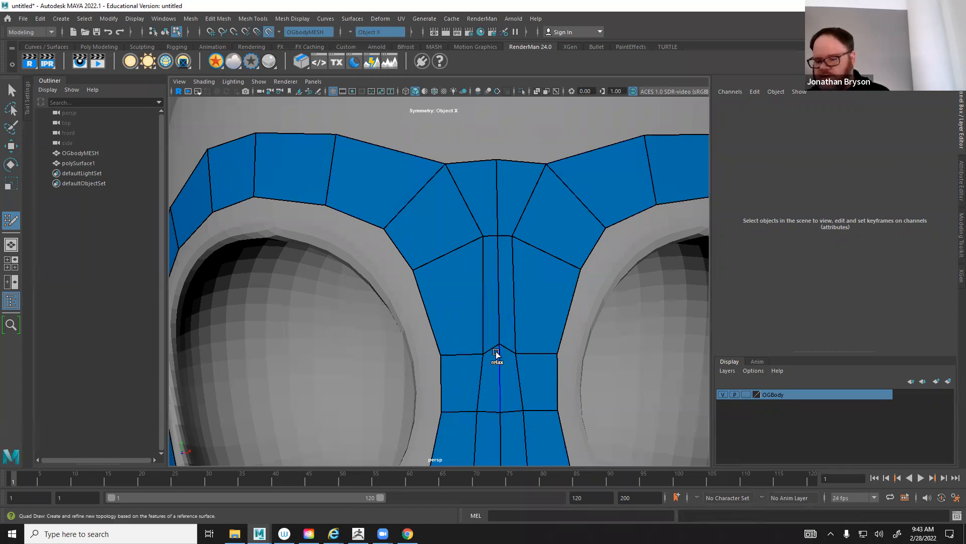
Try relaxing and shifting the vertices at the upper end of the centre strip, undoing each change
shift+click(482, 226)
key(ctrl+z)
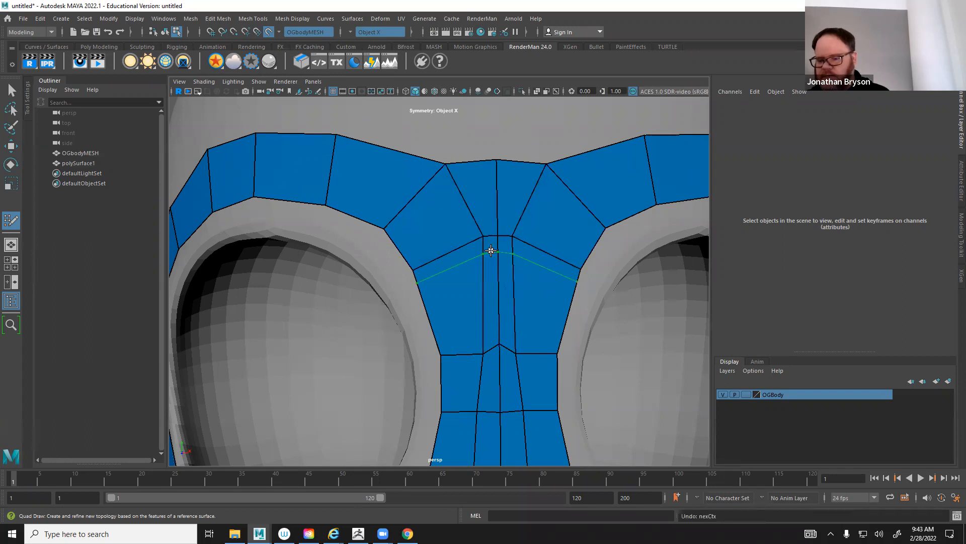
drag(483, 238, 497, 234)
key(ctrl+z)
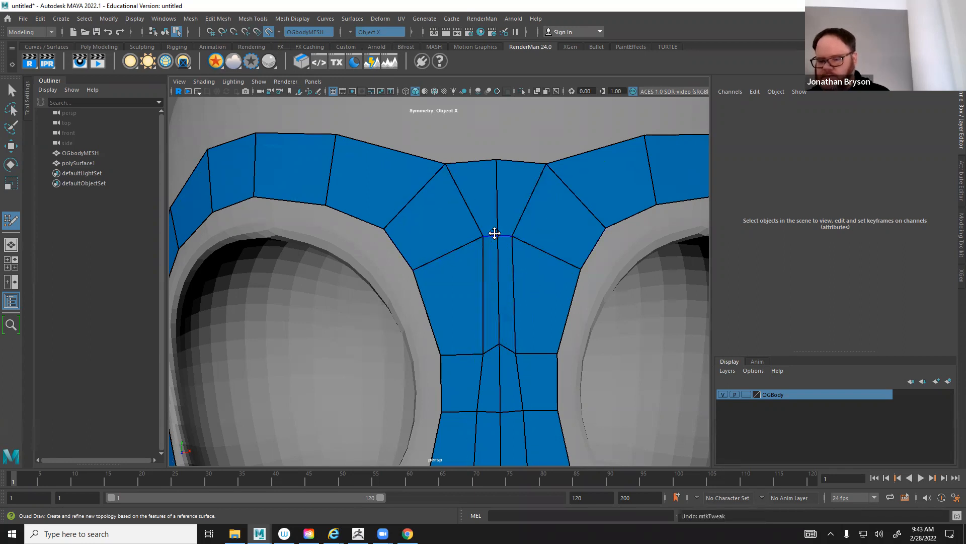
Examine the symmetry of the centre strip between the eyes in the front orthographic view
key(ctrl+z)
key(ctrl+y)
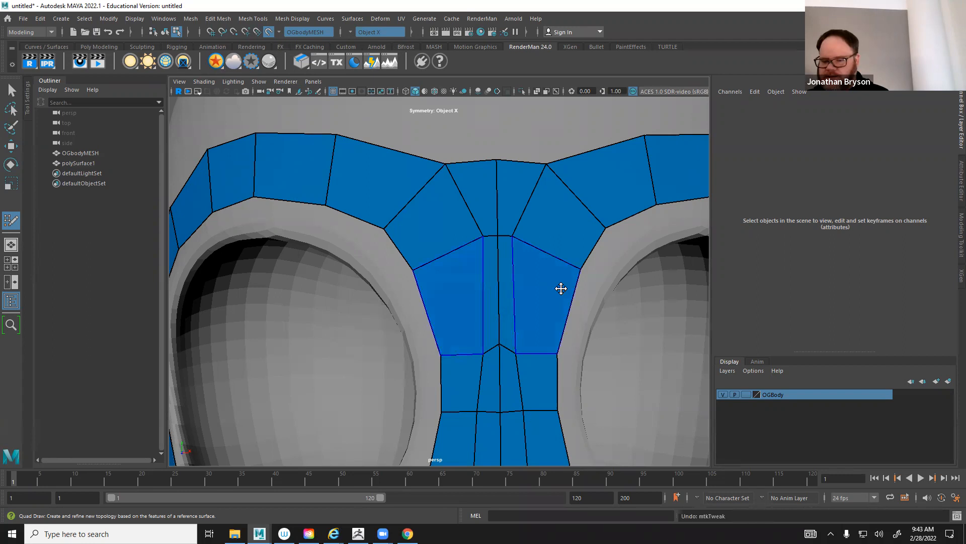
alt+right_drag(560, 289, 441, 257)
scroll(443, 258, up, 3)
key(space)
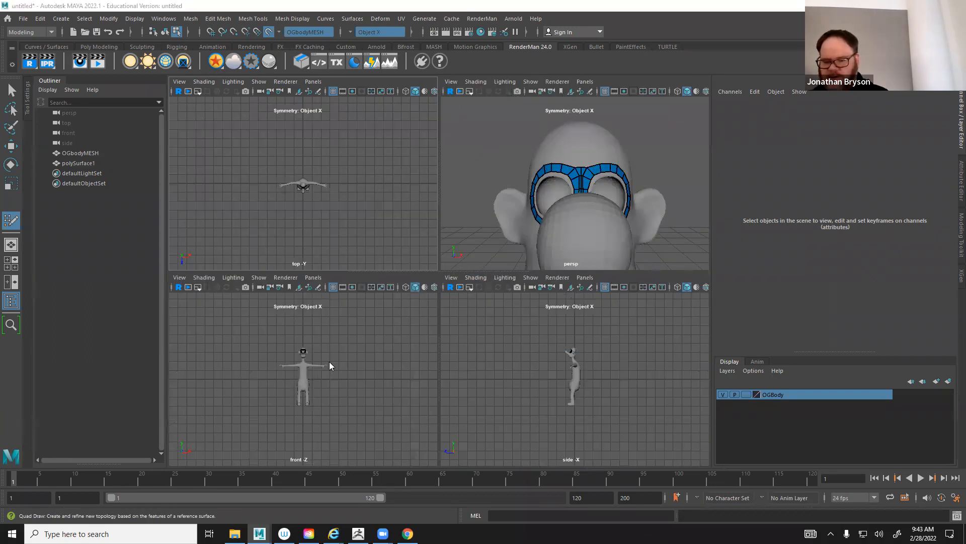
key(space)
scroll(452, 216, up, 5)
scroll(453, 216, up, 3)
alt+middle_drag(449, 190, 444, 460)
scroll(444, 191, up, 4)
scroll(443, 191, up, 3)
alt+middle_drag(443, 161, 455, 312)
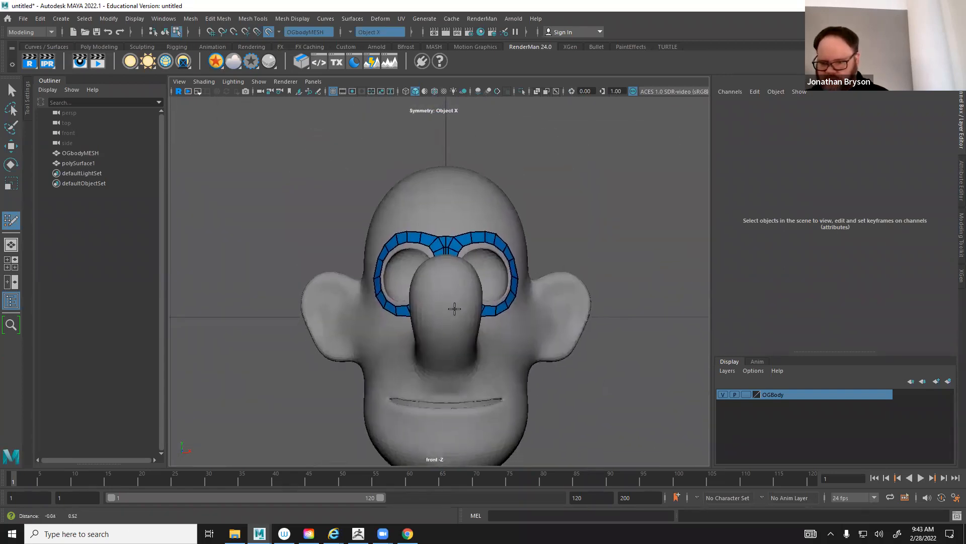
scroll(458, 230, up, 5)
alt+middle_drag(459, 230, 447, 305)
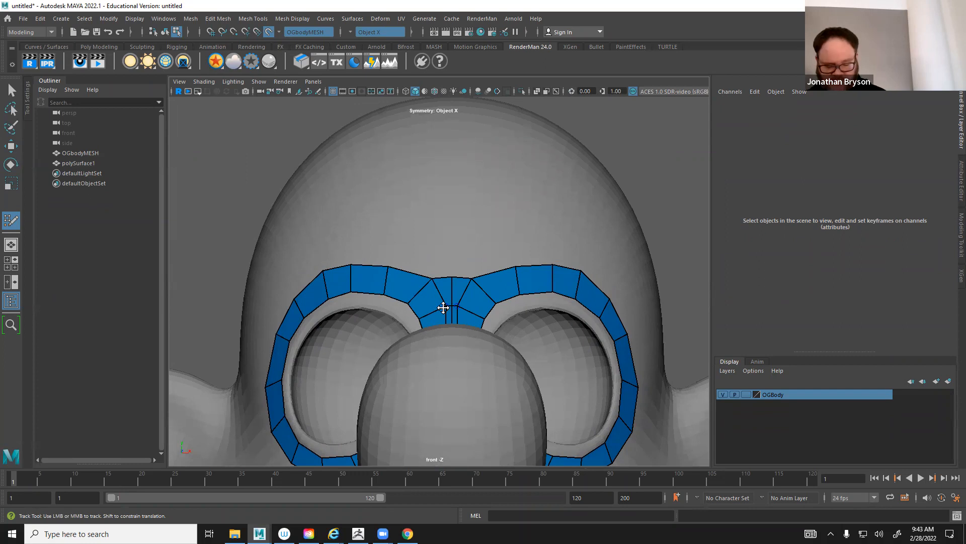
Turn symmetry off and slightly nudge the vertex at the upper end of the centre strip between the eyes
click(359, 32)
click(362, 46)
click(445, 307)
key(ctrl+z)
click(373, 32)
click(375, 39)
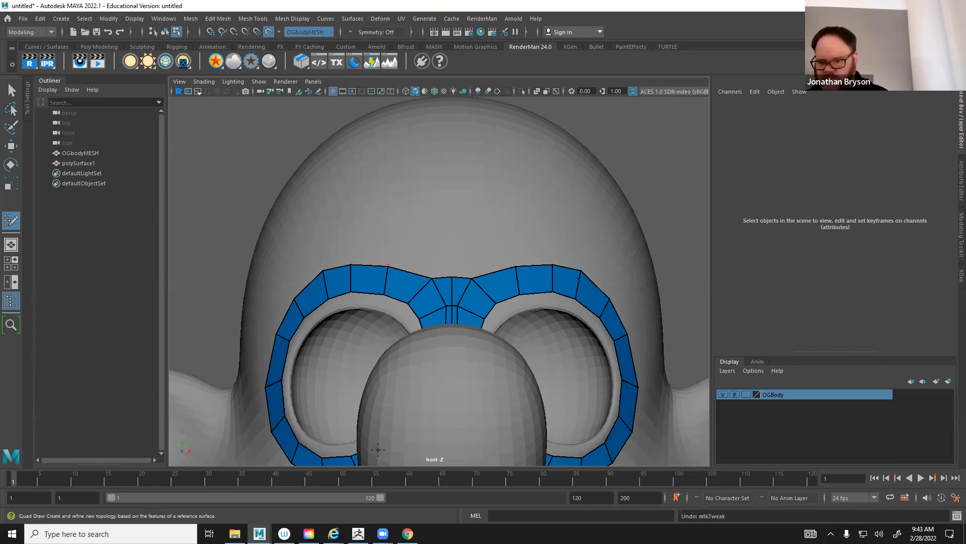
drag(445, 305, 443, 304)
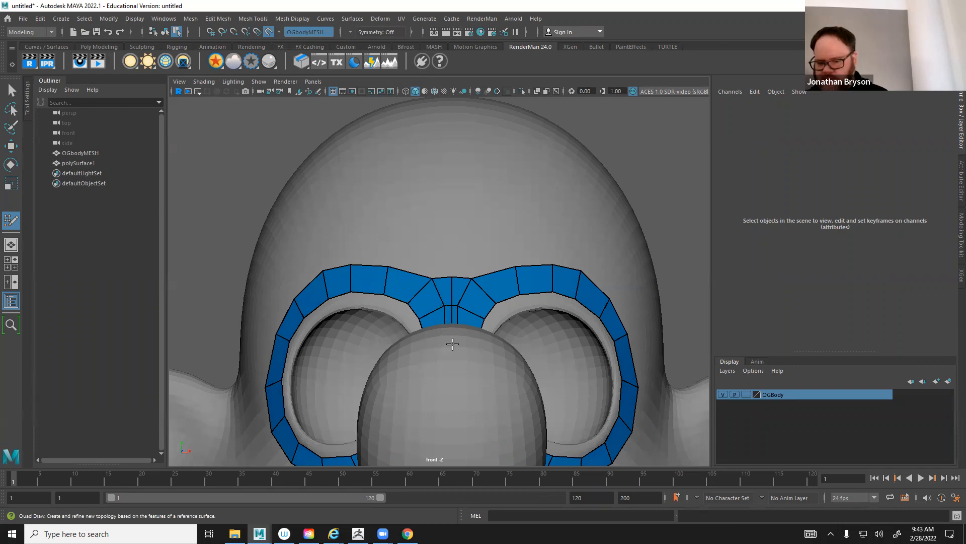
In the perspective view, set symmetry back to Object X and add two second-row quads below the eye-socket loop
key(space)
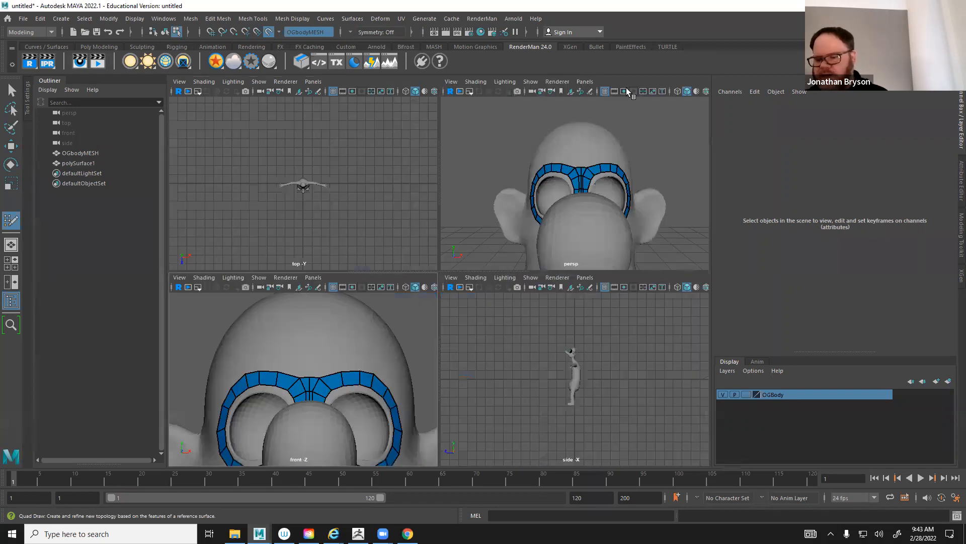
key(space)
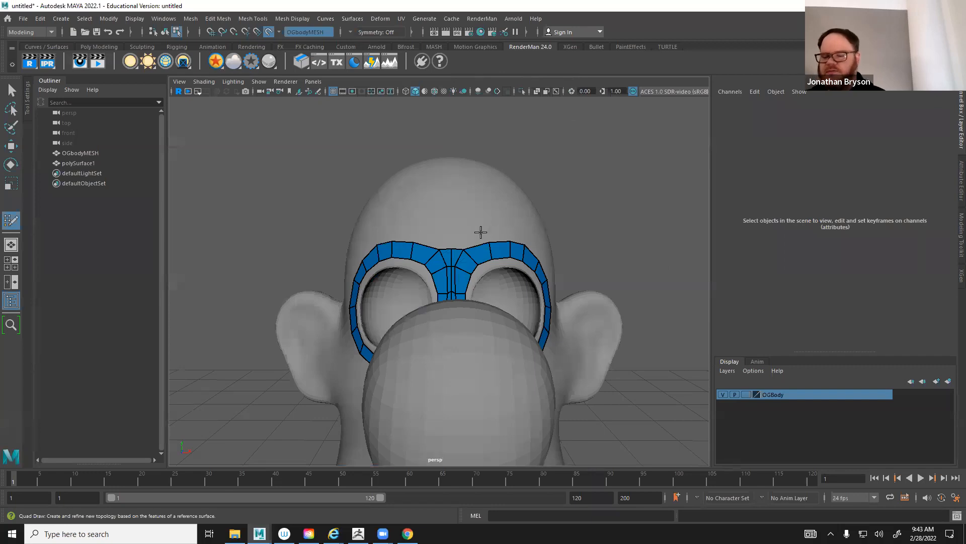
alt+drag(444, 268, 463, 264)
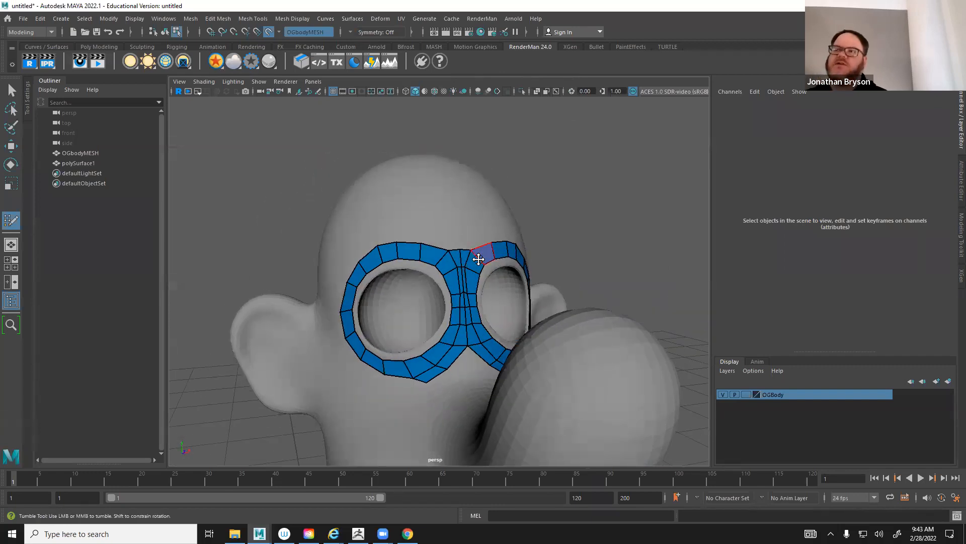
alt+middle_drag(446, 400, 494, 285)
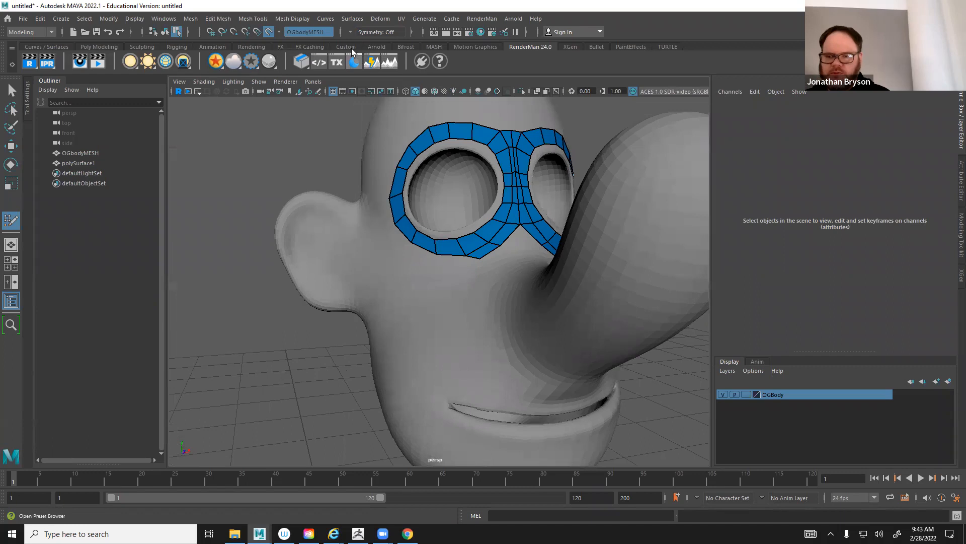
click(352, 32)
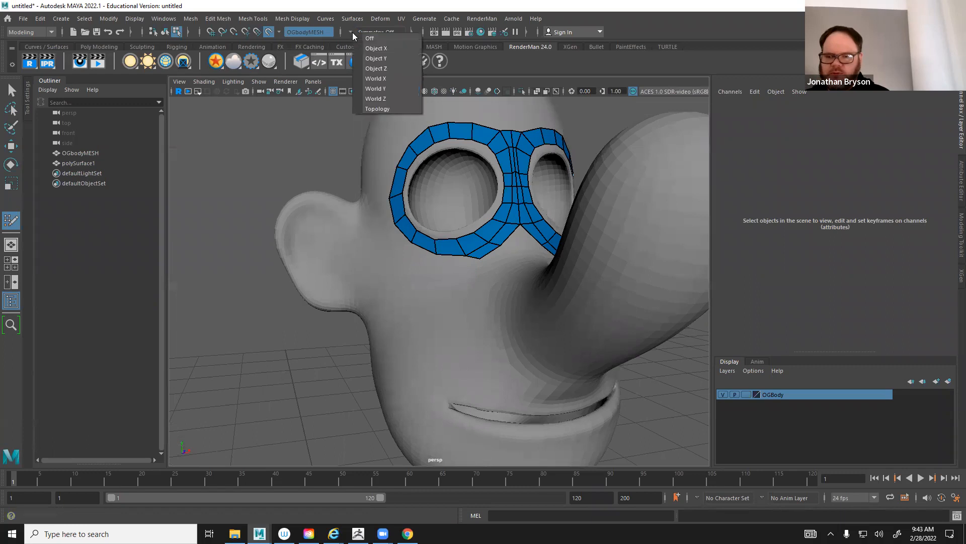
click(387, 51)
alt+drag(455, 278, 481, 285)
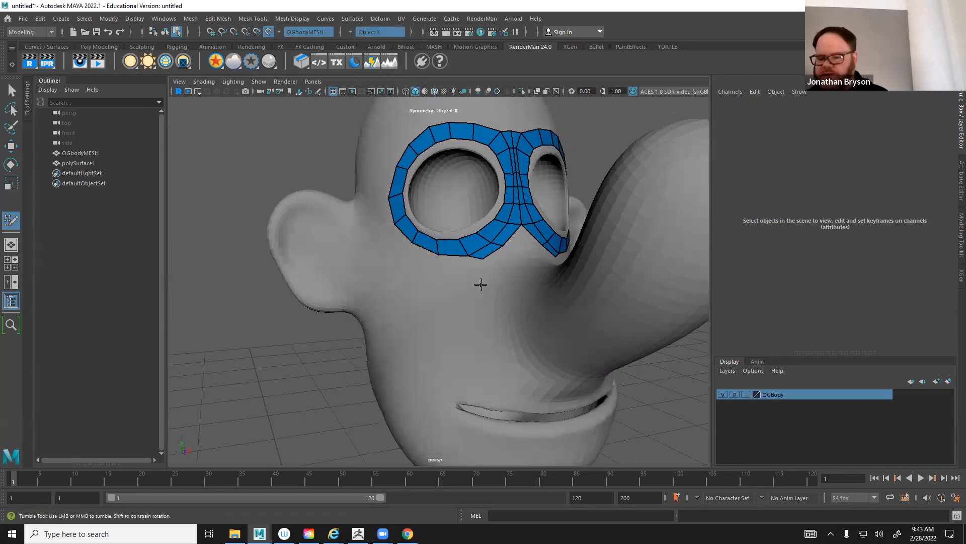
alt+right_drag(481, 285, 501, 283)
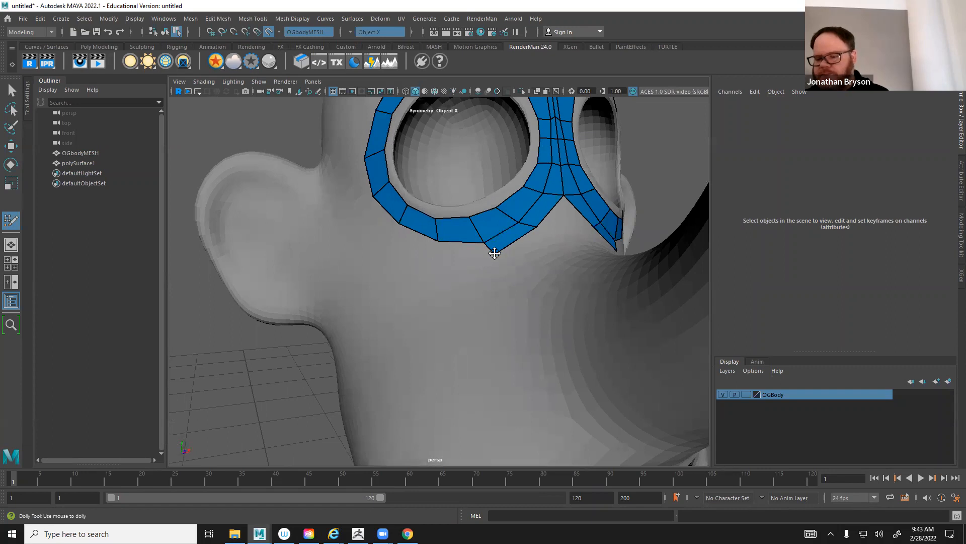
click(441, 258)
shift+click(413, 242)
shift+click(462, 250)
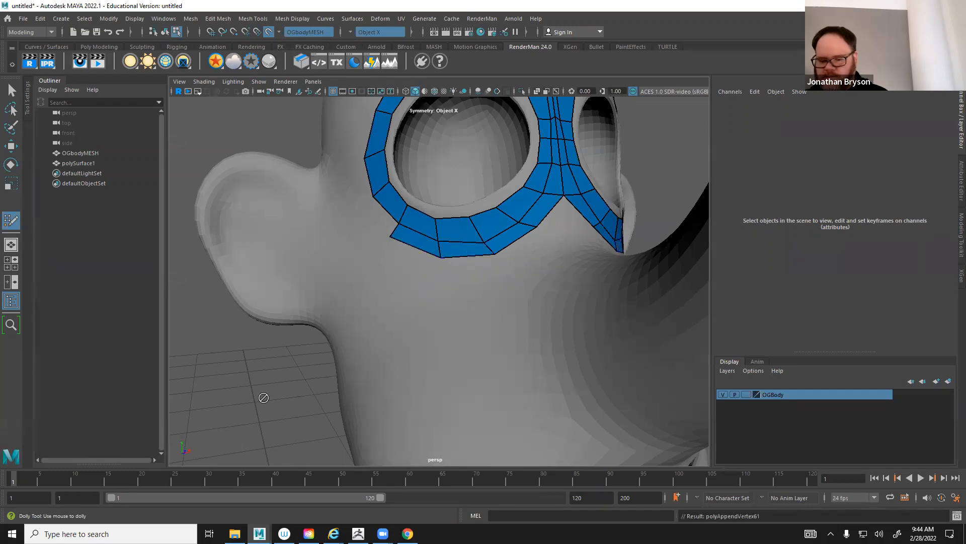
Place a row of Quad Draw points outside the eye-socket loop, running up its outer side and across the brow
alt+drag(265, 398, 309, 383)
alt+middle_drag(359, 319, 423, 391)
click(438, 296)
click(438, 181)
click(504, 110)
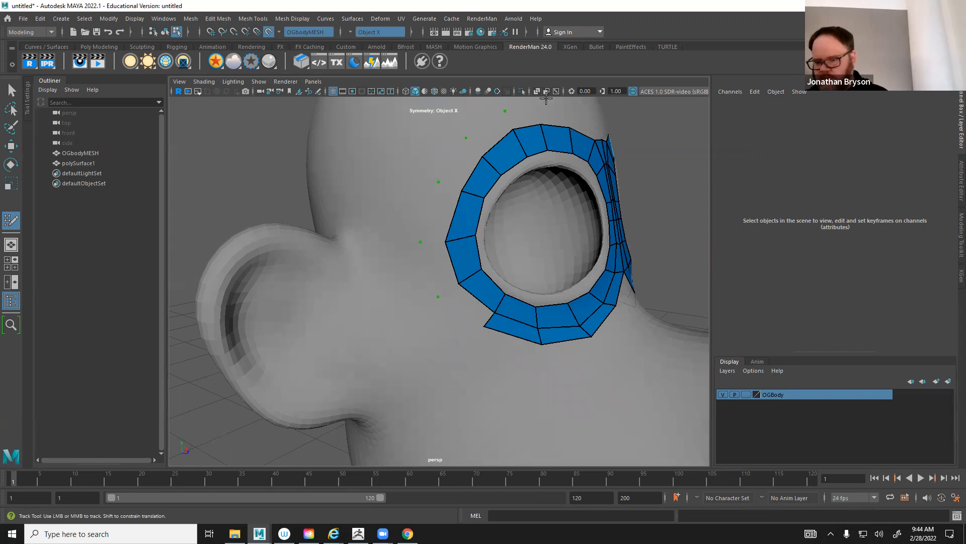
alt+drag(606, 123, 533, 146)
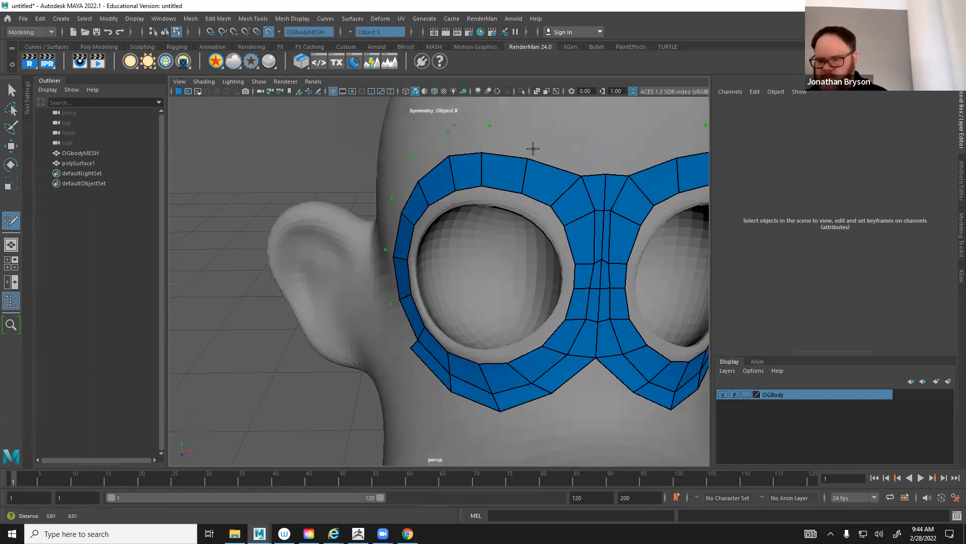
click(538, 125)
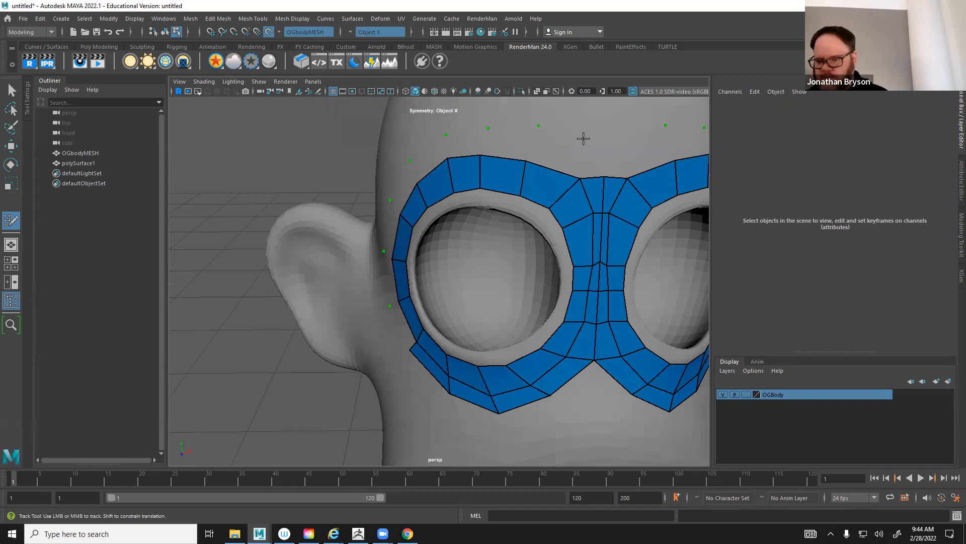
Fill the second row of quads from the brow around the eye socket's outer side to the quads below the eye
shift+click(552, 151)
shift+click(508, 143)
shift+click(466, 149)
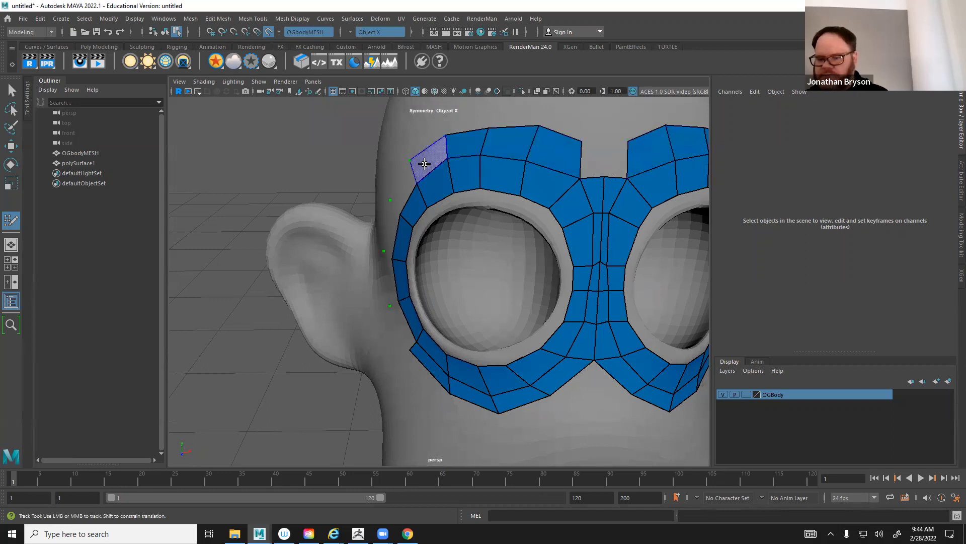
alt+drag(292, 215, 458, 170)
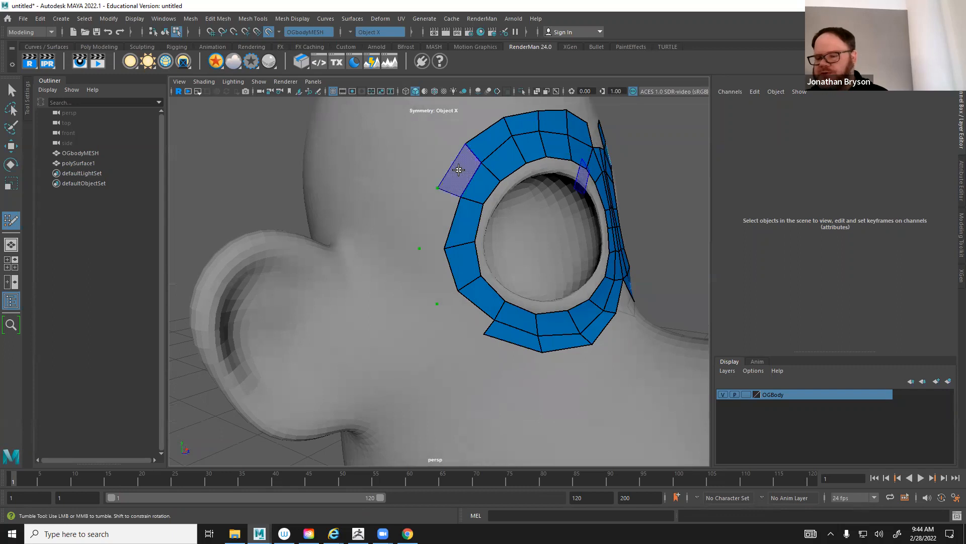
shift+click(458, 171)
shift+click(445, 221)
shift+click(440, 277)
shift+click(469, 306)
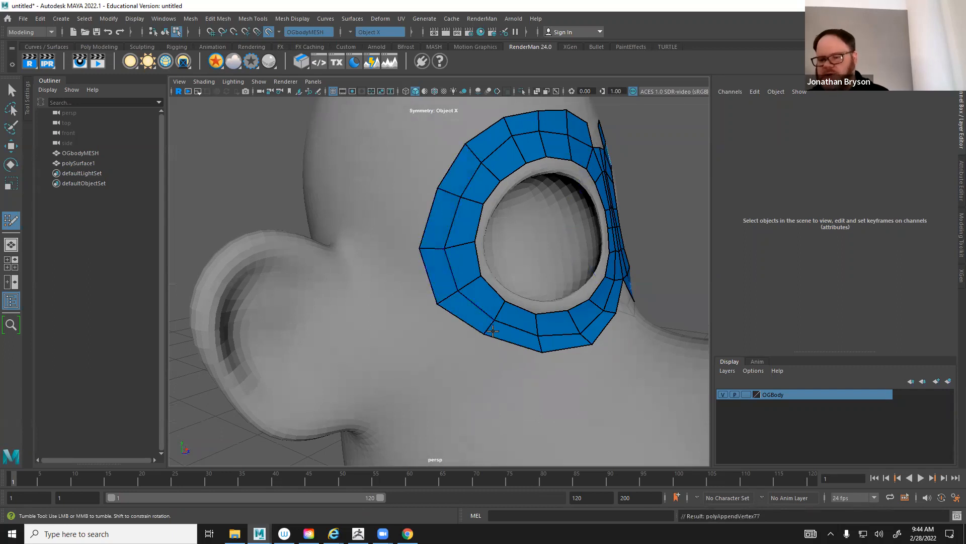
Fill the gap in the second row above the nose bridge with quads
alt+drag(574, 235, 509, 198)
alt+middle_drag(509, 199, 498, 205)
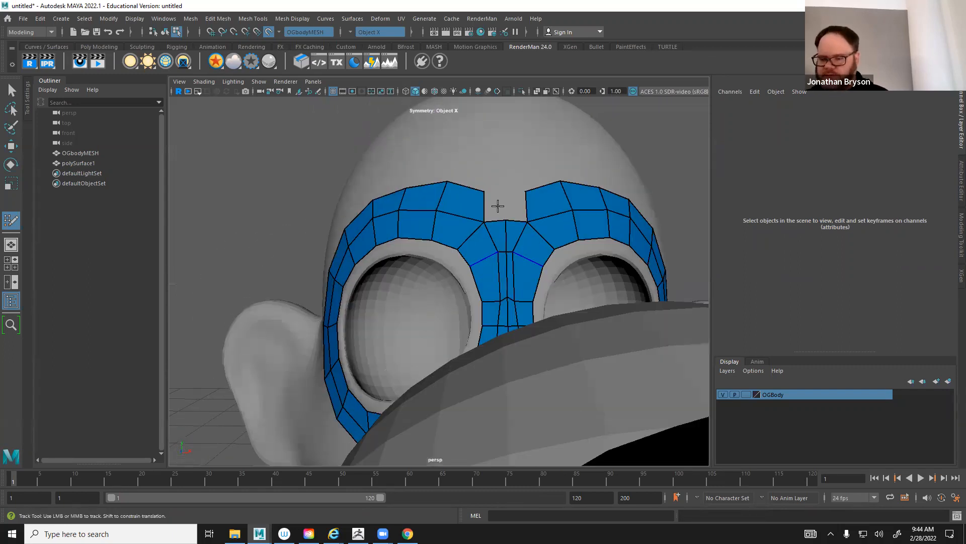
shift+click(491, 206)
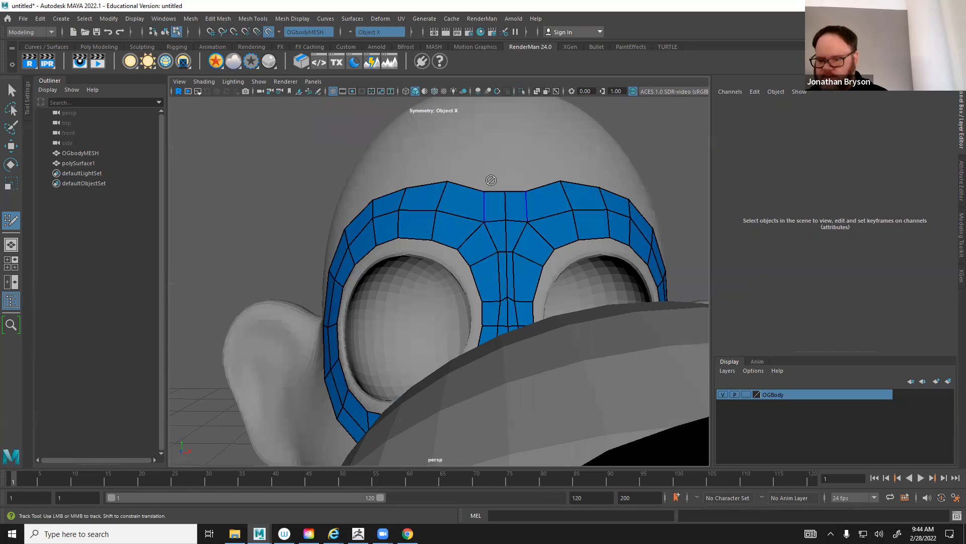
Examine the two-row eye mask from the side, along with the head, neck and shoulders
alt+drag(469, 189, 507, 261)
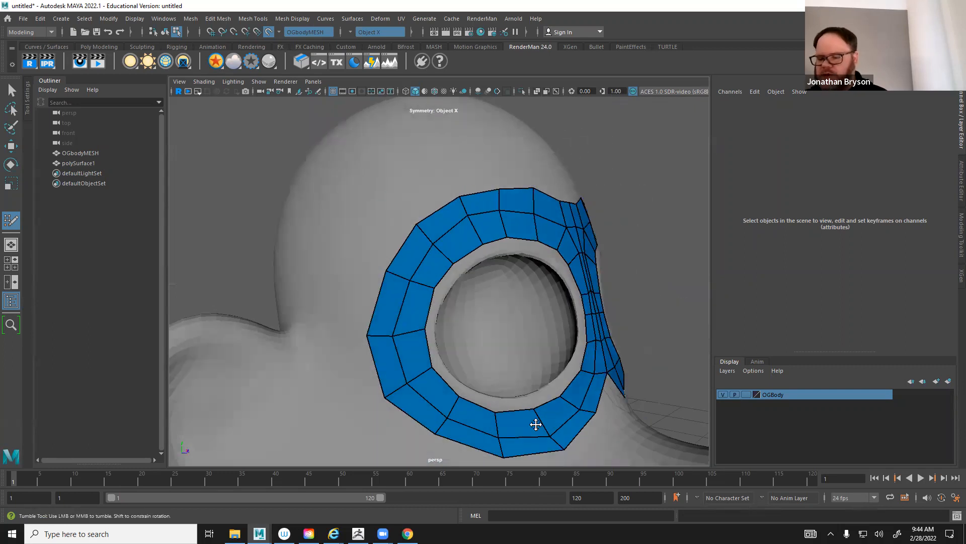
alt+middle_drag(576, 401, 521, 311)
alt+right_drag(521, 311, 558, 285)
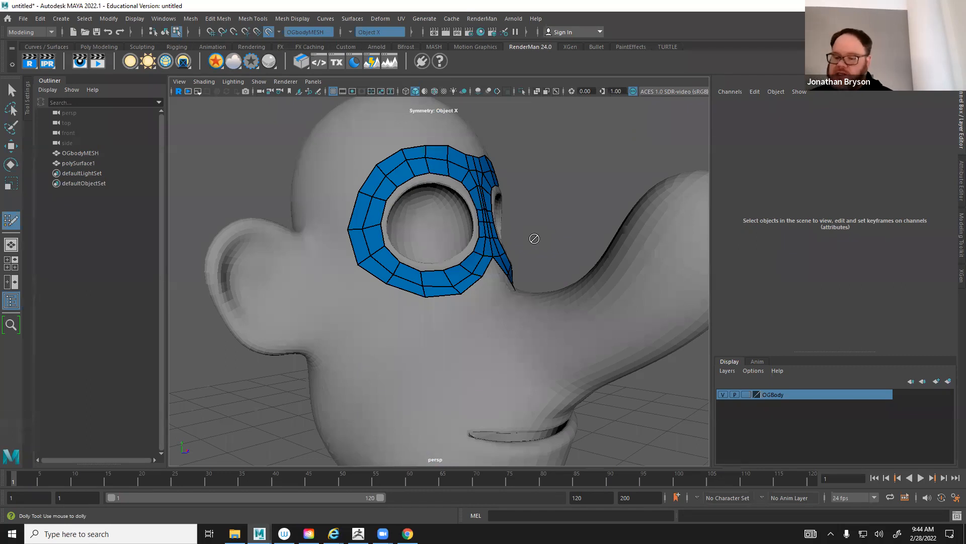
alt+drag(538, 310, 482, 377)
alt+middle_drag(481, 352, 384, 222)
alt+right_drag(384, 222, 415, 246)
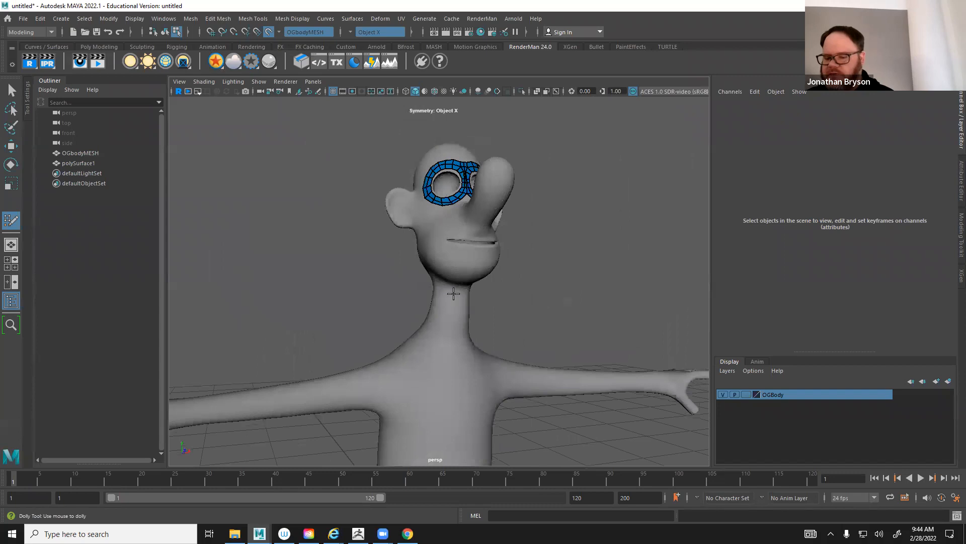
alt+middle_drag(419, 426, 451, 386)
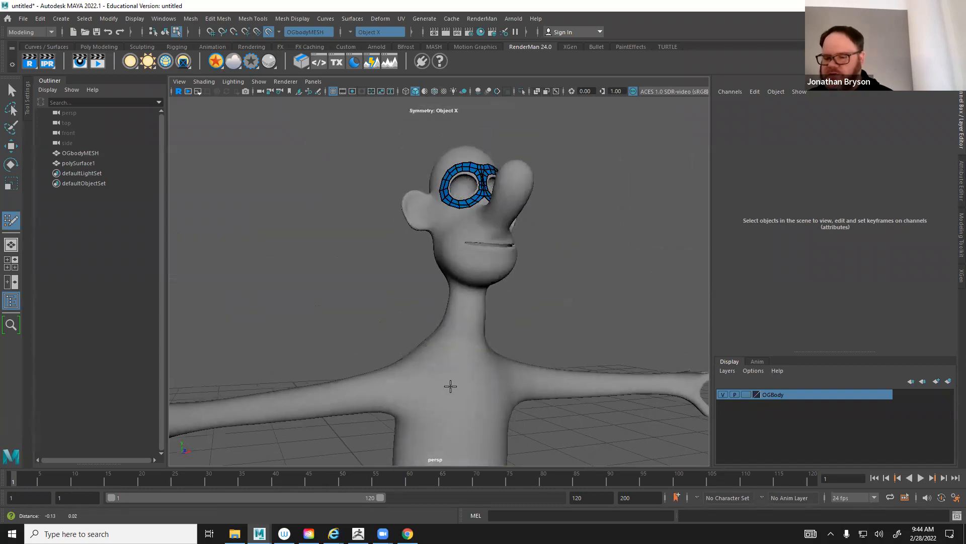
alt+right_drag(451, 386, 513, 274)
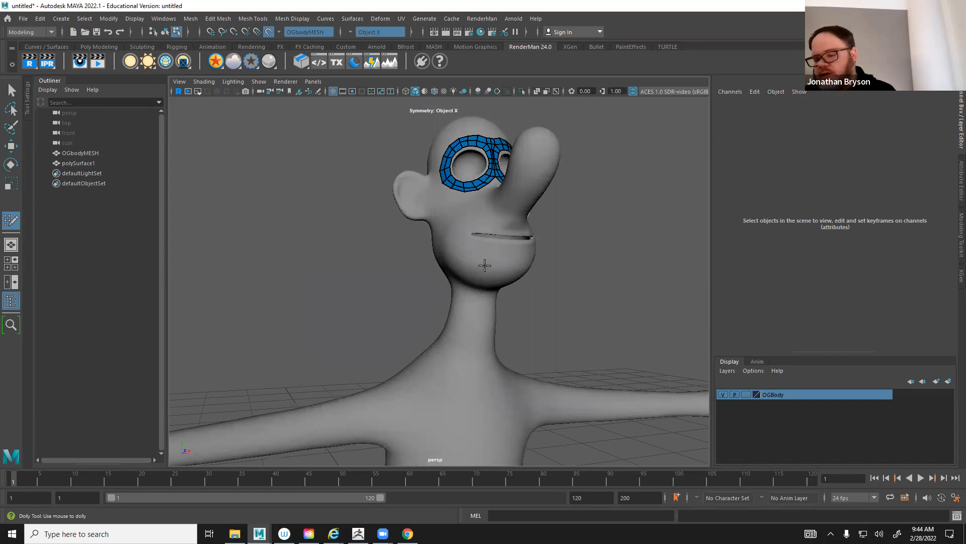
Place three rows of Quad Draw points along the lower lip and chin, from the centreline out towards the mouth corners
alt+drag(485, 265, 504, 282)
alt+right_drag(505, 282, 540, 297)
alt+middle_drag(482, 268, 473, 302)
alt+drag(472, 302, 491, 302)
alt+right_drag(491, 302, 576, 302)
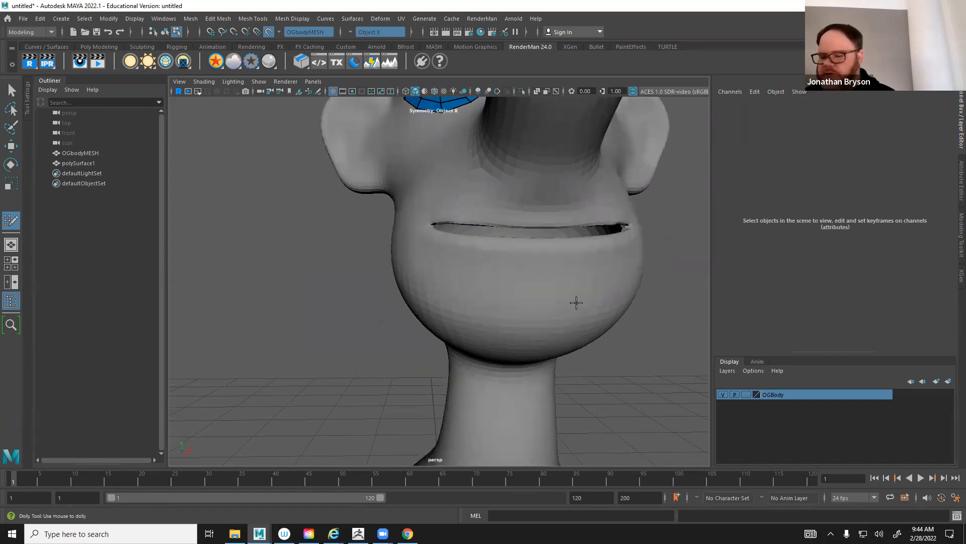
alt+middle_drag(534, 280, 511, 309)
alt+right_drag(512, 308, 534, 296)
click(541, 273)
click(541, 301)
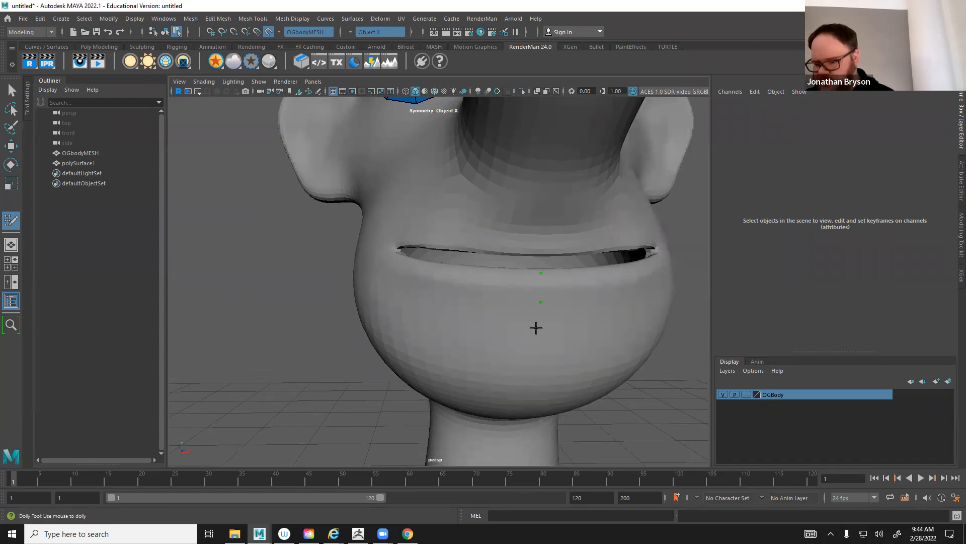
click(538, 334)
click(500, 297)
click(453, 267)
click(446, 334)
Continue the inner and outer lip rows of points around the mouth corner onto the upper lip
alt+drag(403, 283, 565, 265)
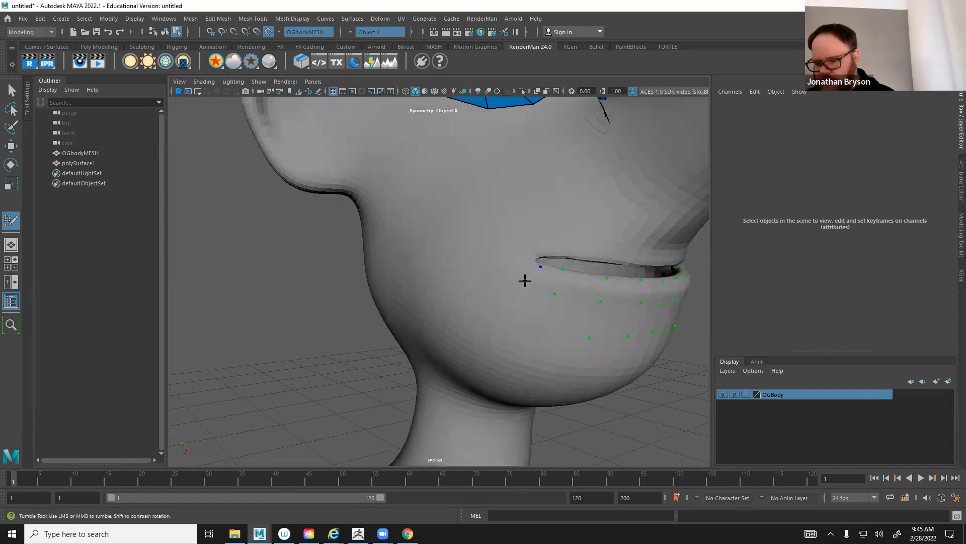
click(516, 259)
click(545, 254)
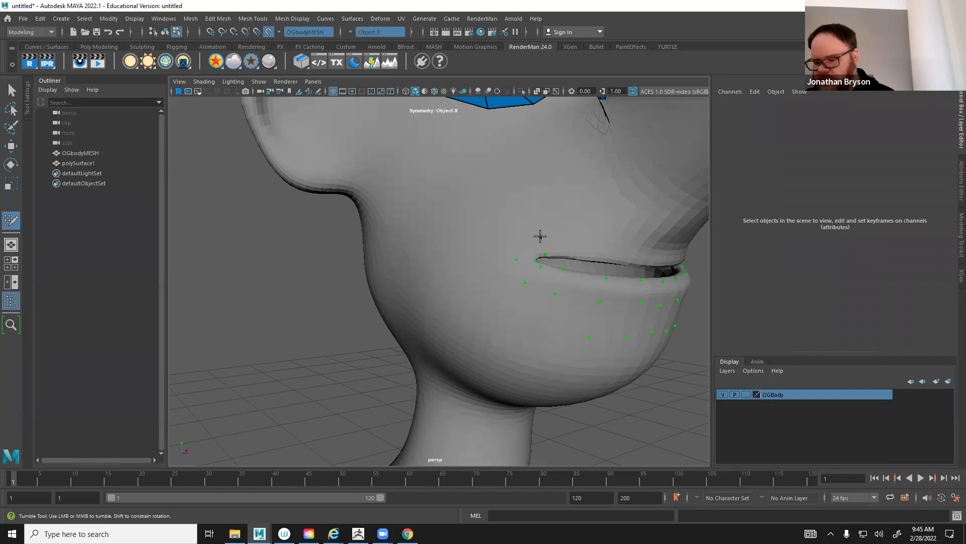
scroll(540, 236, up, 4)
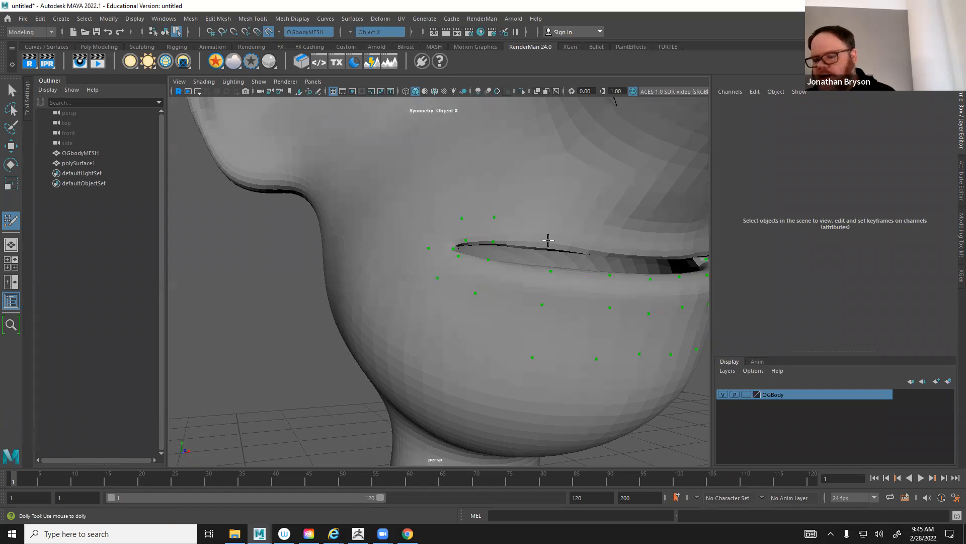
Place the remaining two rows of points along the upper lip to its centreline, closing the mouth ring
alt+drag(558, 224, 479, 244)
click(464, 246)
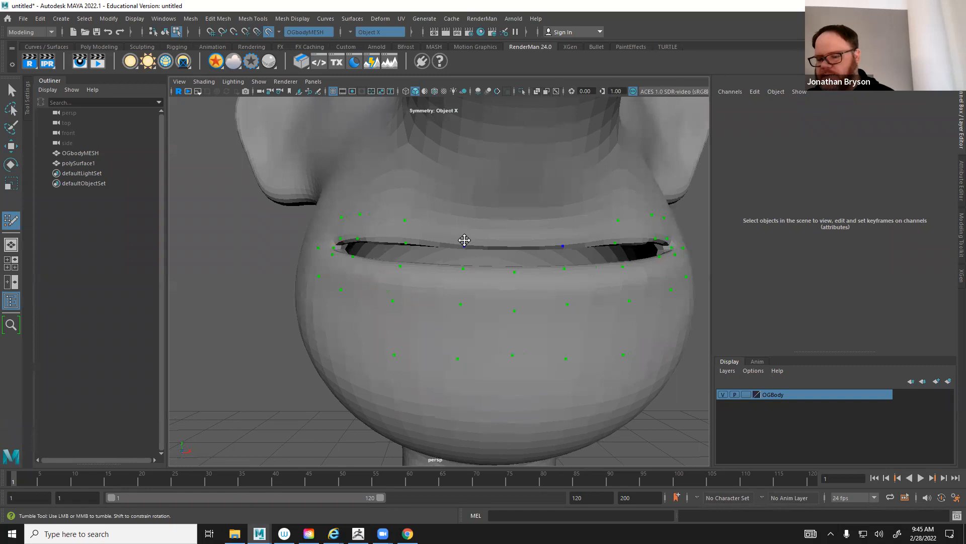
click(464, 223)
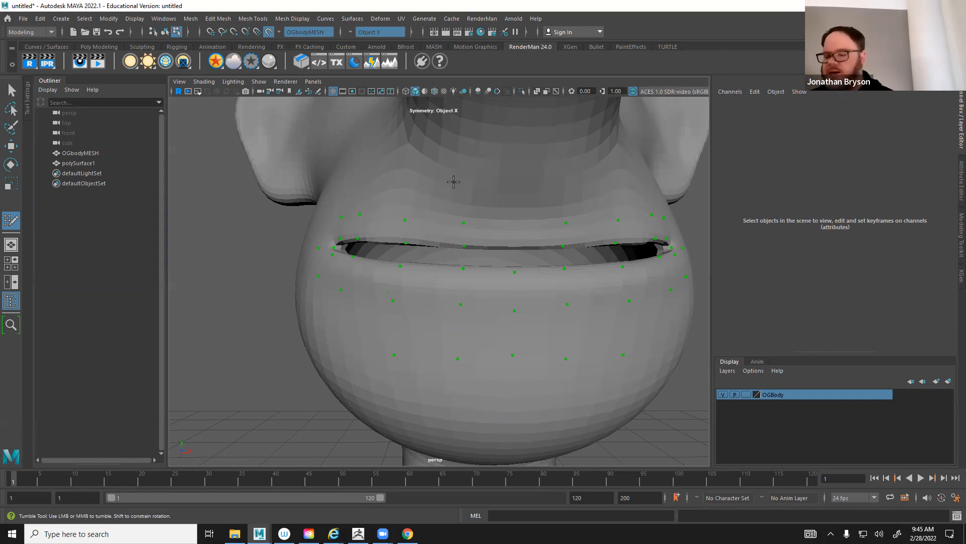
click(514, 247)
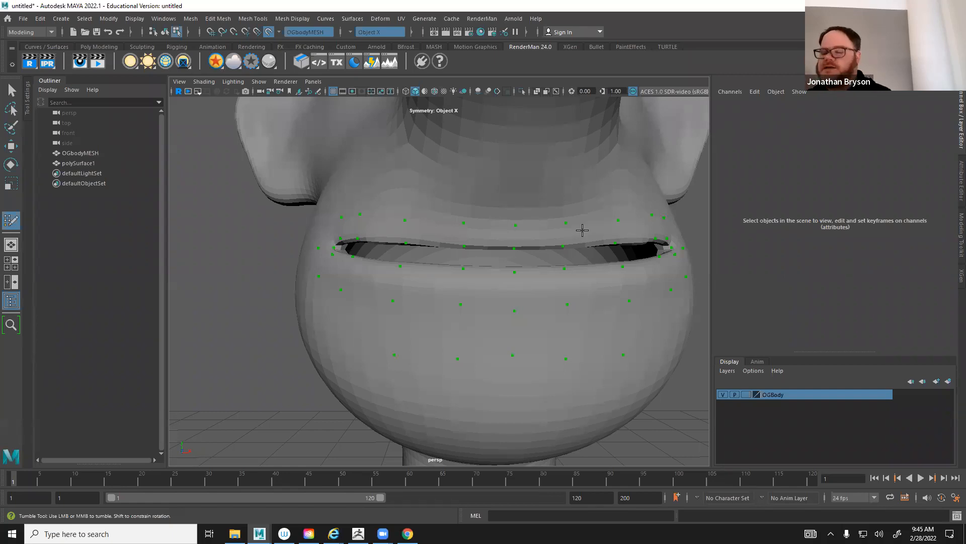
Fill the inner row of points with quads along the upper lip and around the mouth corner
shift+click(433, 232)
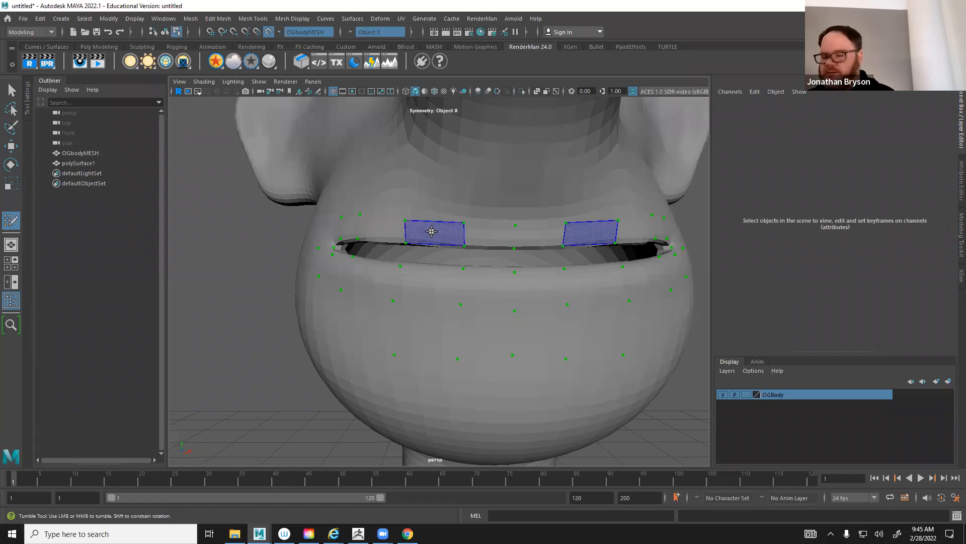
shift+click(484, 233)
shift+click(388, 224)
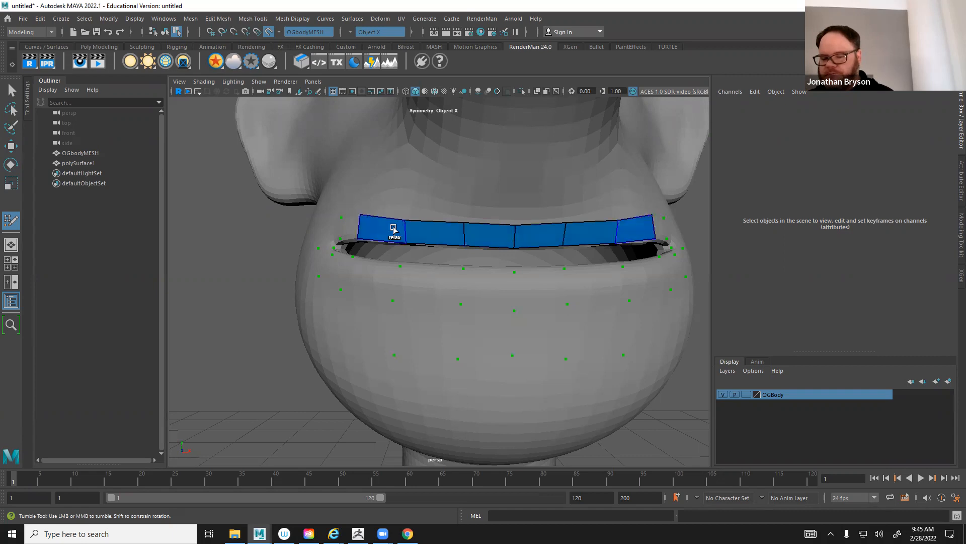
alt+drag(388, 224, 408, 229)
shift+click(436, 249)
shift+click(429, 252)
shift+click(421, 283)
shift+click(449, 294)
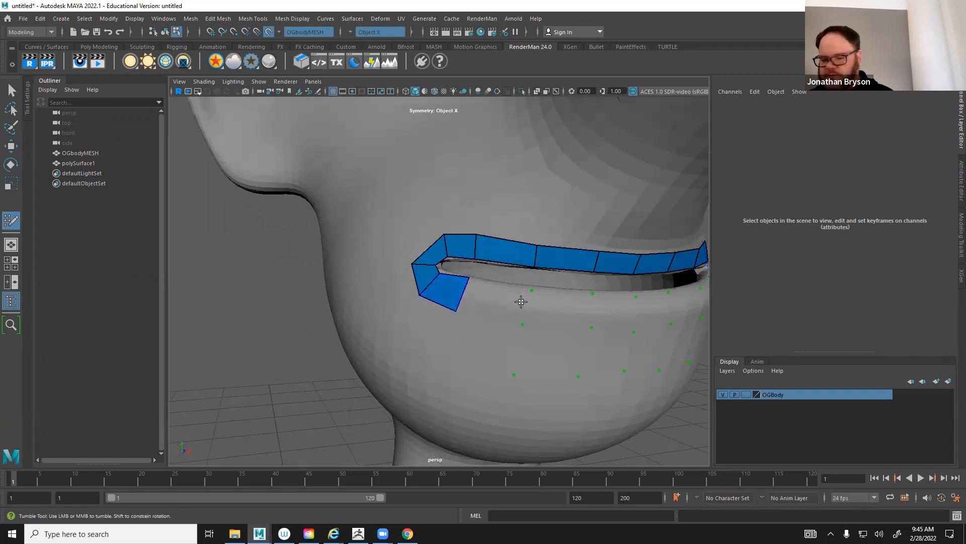
Continue the inner row of quads along the lower lip to the centreline, closing the lip ring
shift+click(483, 304)
shift+click(570, 309)
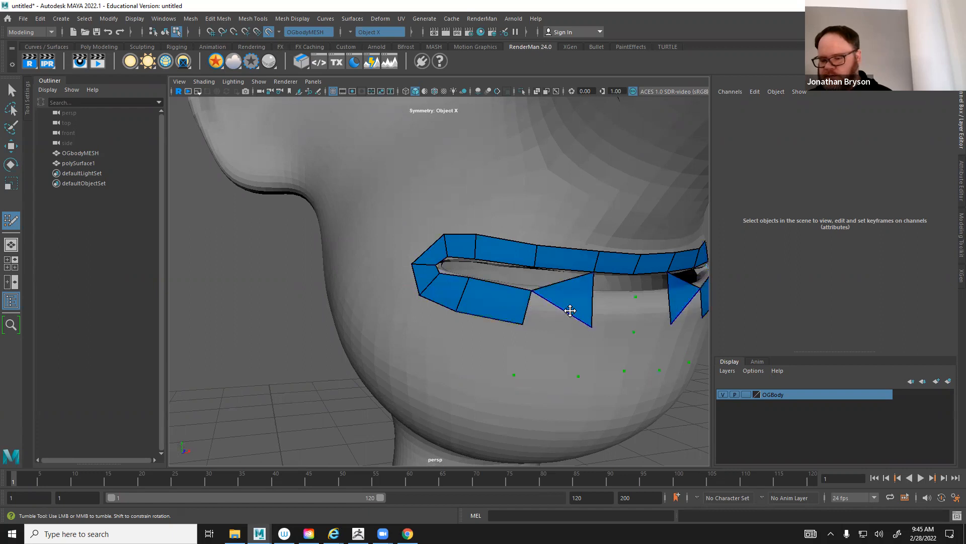
key(ctrl+z)
shift+click(564, 310)
shift+click(609, 314)
Even out the lip ring's outer edge by moving its lower-lip, corner and upper-lip vertices
drag(637, 323, 590, 318)
drag(523, 321, 527, 315)
drag(454, 312, 420, 292)
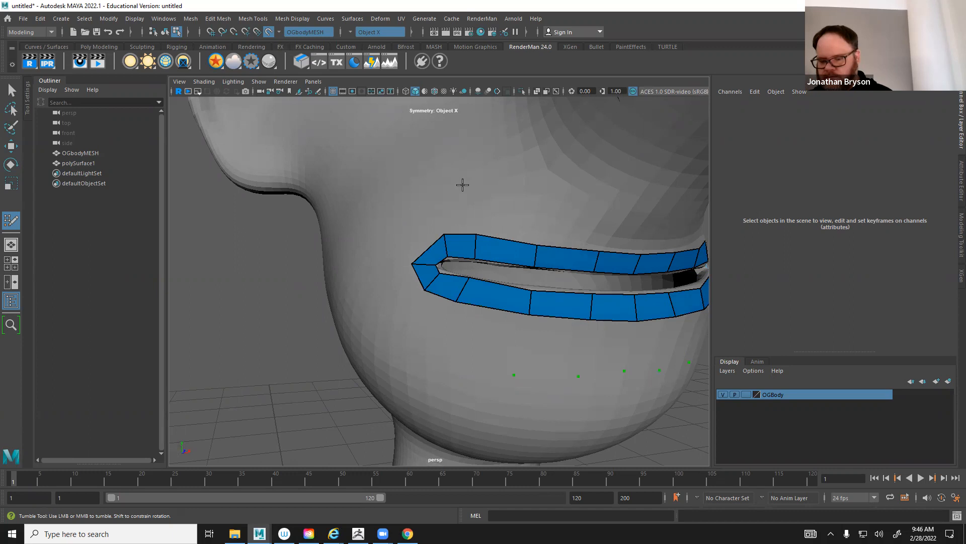
drag(443, 235, 475, 237)
drag(538, 245, 530, 247)
Extend the outermost points around the mouth and upper lip, and fill the outer ring with quads from the chin past the corner
drag(475, 205, 429, 302)
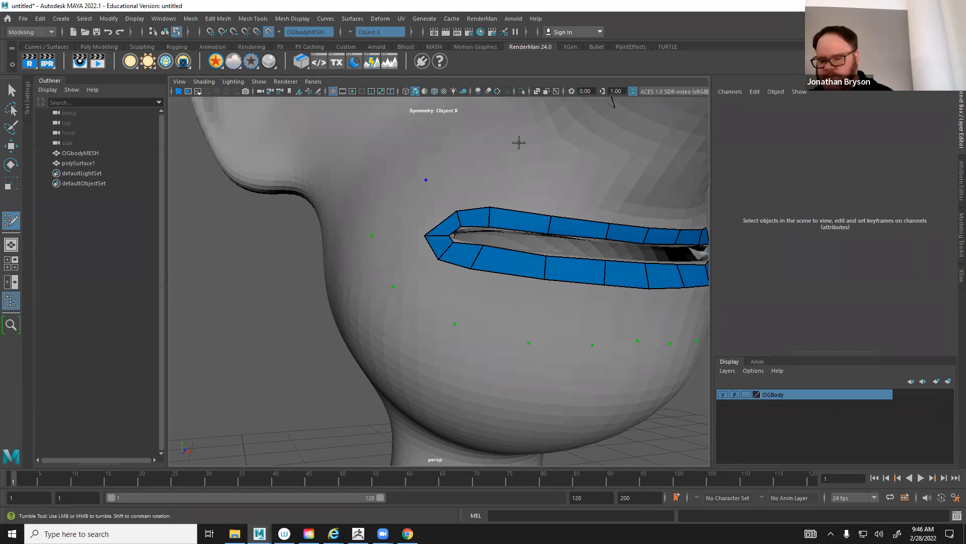
alt+drag(565, 198, 414, 166)
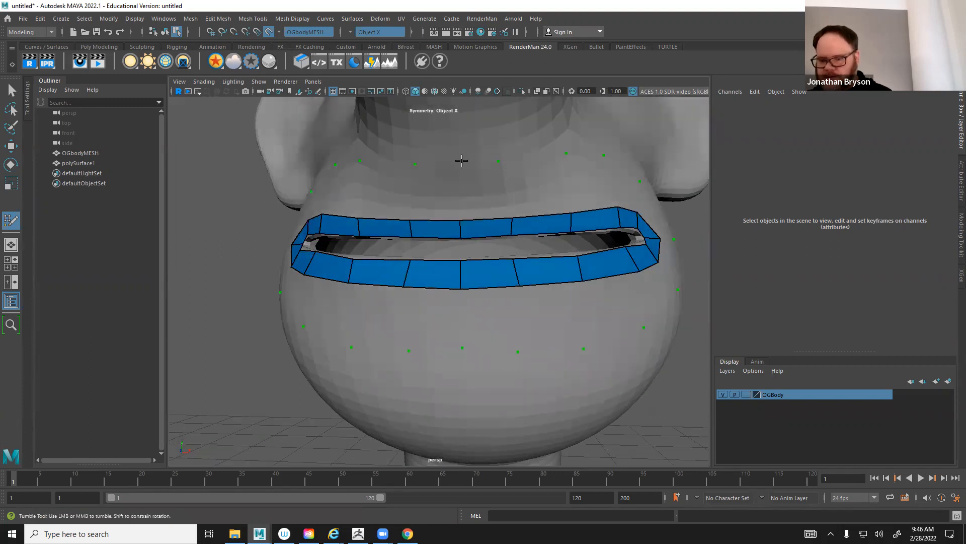
shift+click(490, 316)
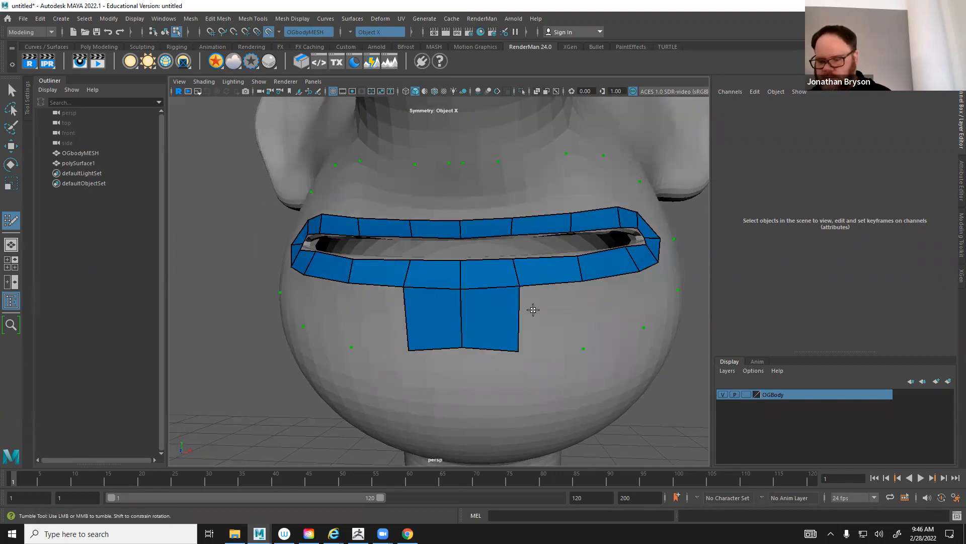
shift+click(537, 309)
shift+click(614, 308)
shift+click(654, 301)
alt+drag(640, 311, 539, 323)
shift+click(513, 262)
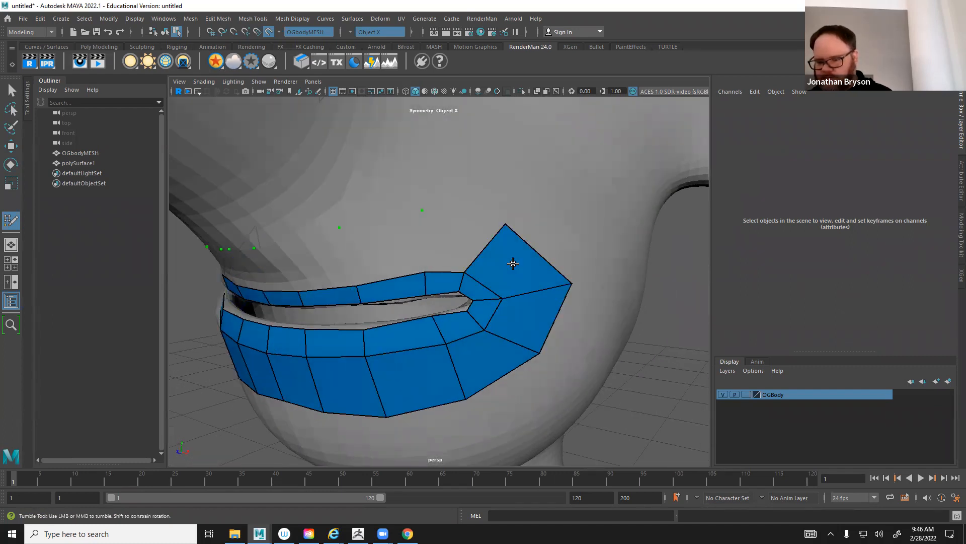
Fill the outer ring across the upper lip to the centreline, merging the doubled centre points into one
shift+click(448, 228)
shift+click(365, 252)
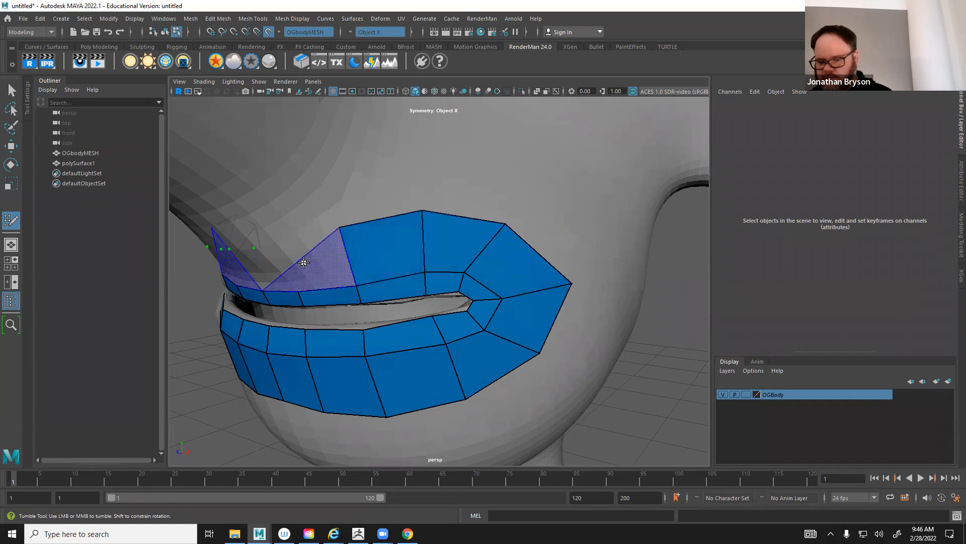
alt+drag(311, 261, 487, 186)
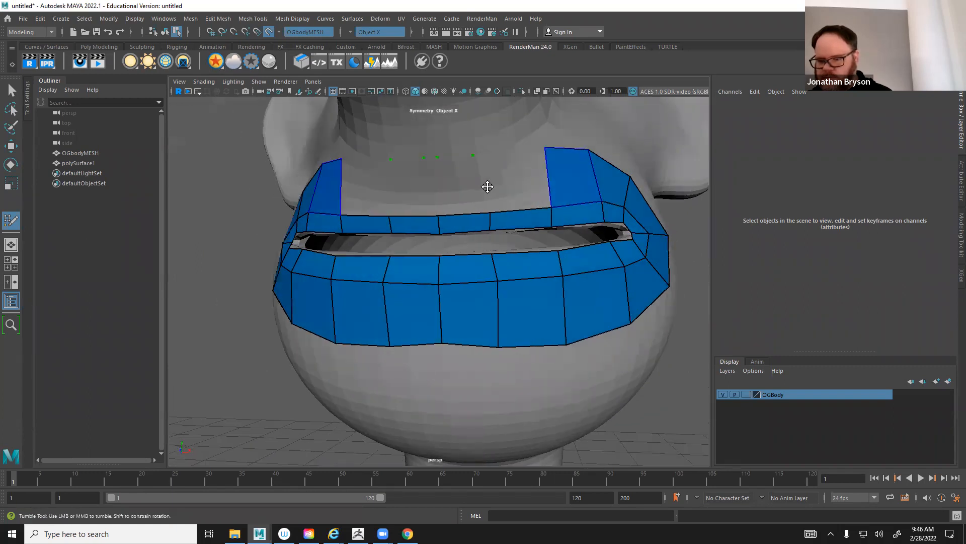
drag(436, 157, 430, 159)
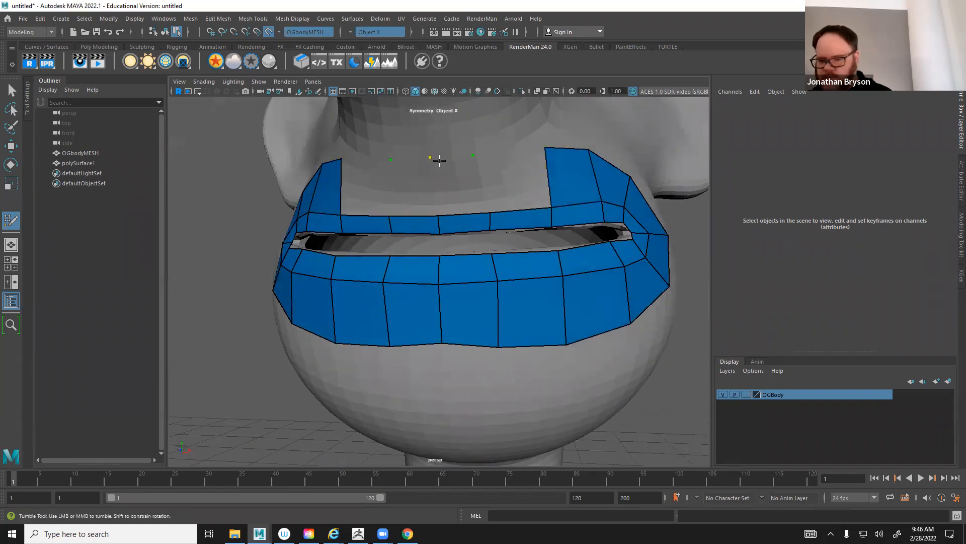
shift+click(452, 184)
shift+click(511, 171)
Insert three edge loops around the mouth, two in the outer ring and one in the lip ring
mouse_move(555, 218)
alt+mouse_down()
mouse_move(614, 249)
mouse_move(565, 240)
mouse_move(550, 215)
alt+mouse_up()
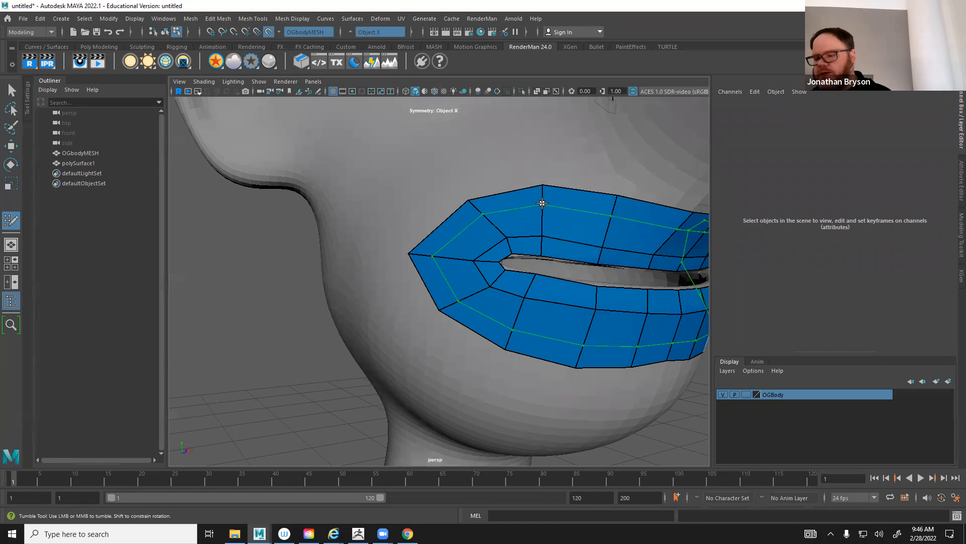
ctrl+click(542, 209)
ctrl+click(540, 220)
ctrl+click(540, 245)
alt+drag(540, 261, 509, 232)
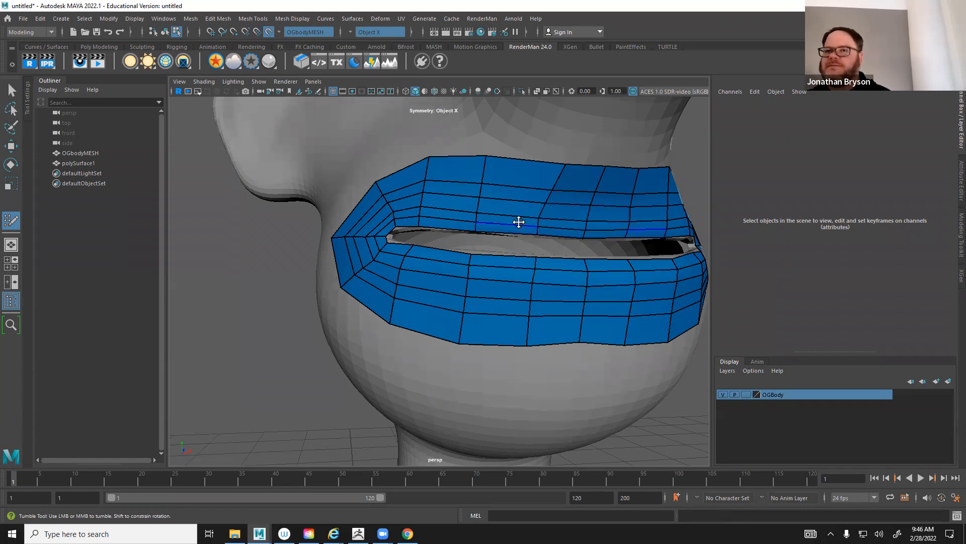
Place two rings of Quad Draw points inside the mouth cavity, from the upper part down the sides to the bottom centre
alt+drag(523, 262, 490, 270)
alt+right_drag(490, 270, 557, 301)
alt+middle_drag(557, 301, 499, 266)
alt+drag(500, 266, 492, 327)
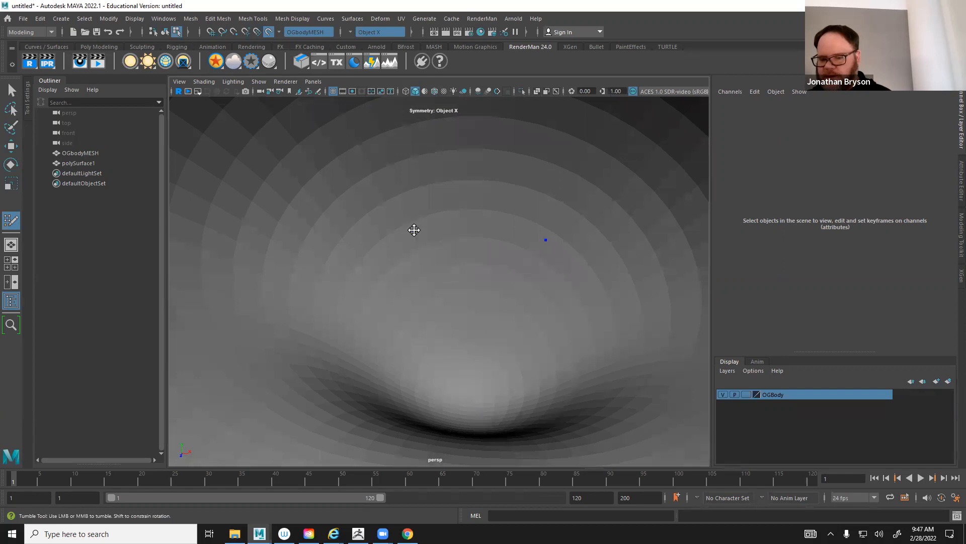
click(367, 305)
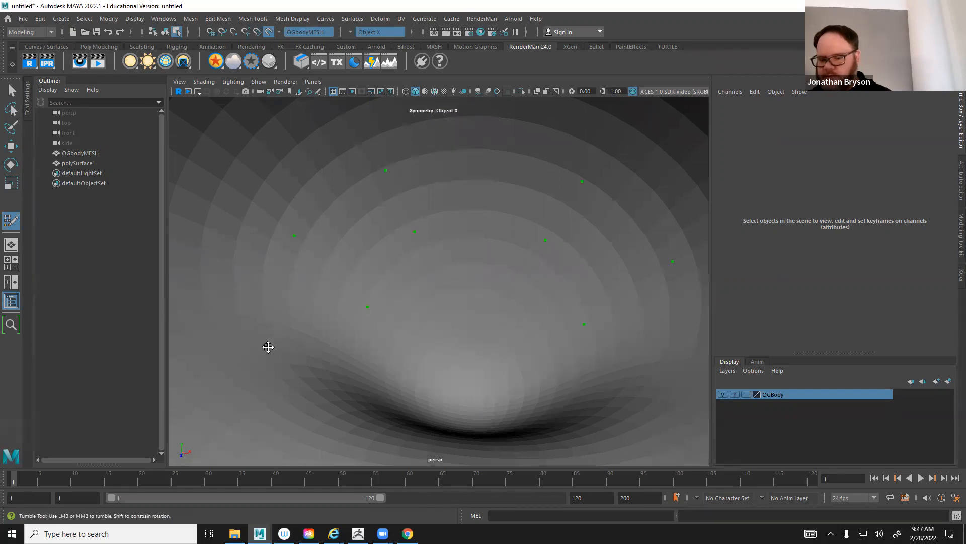
alt+drag(384, 349, 372, 373)
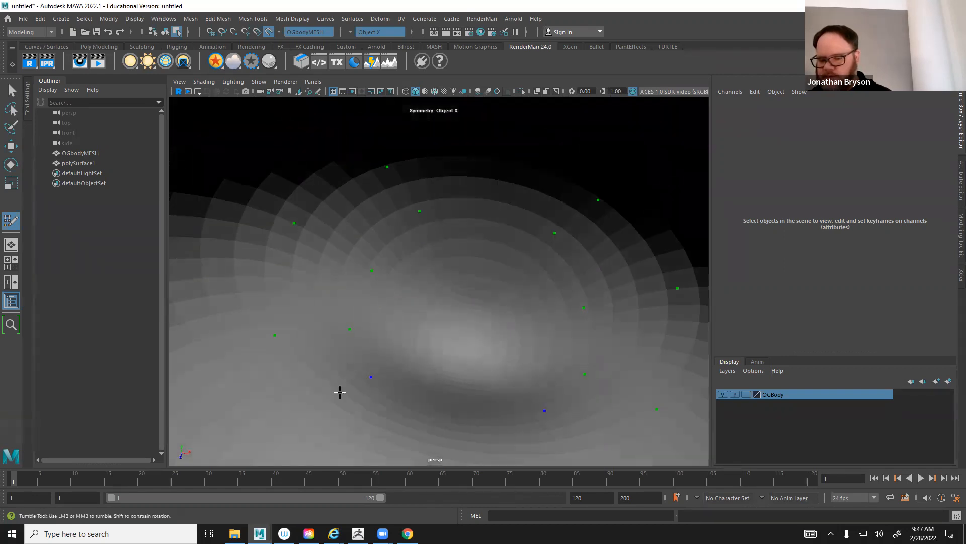
click(313, 444)
alt+middle_drag(463, 424, 458, 390)
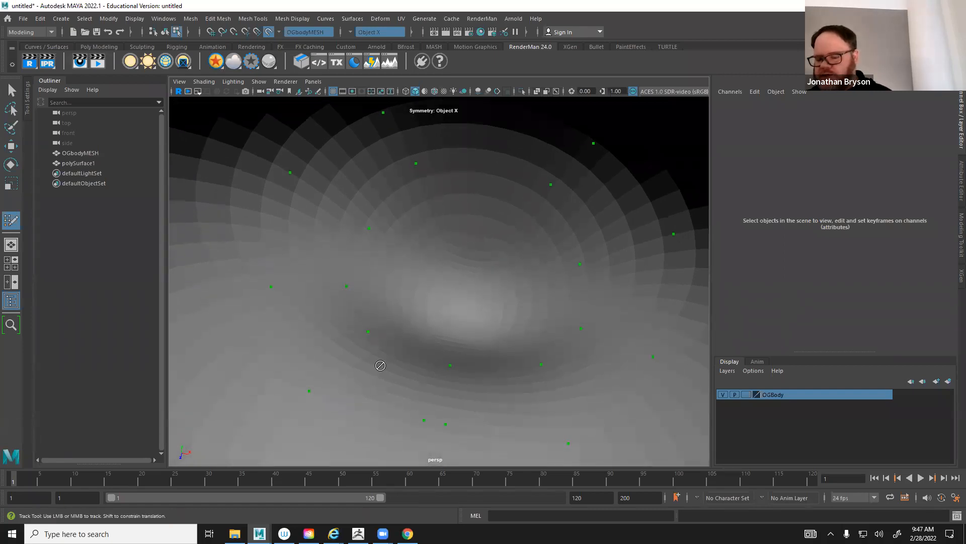
Fill the two rings of cavity points with a closed band of quads, merging the doubled centreline points
shift+click(296, 319)
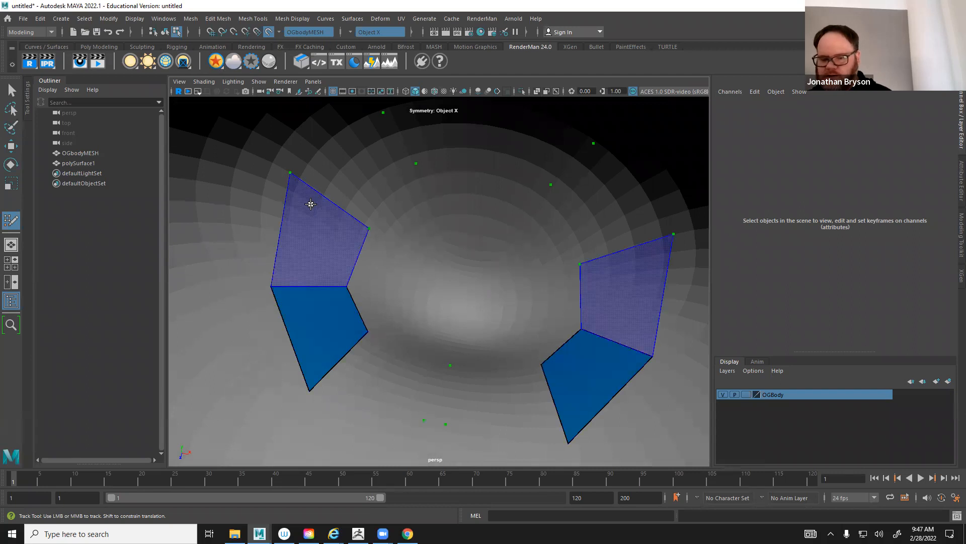
shift+click(311, 208)
shift+click(368, 155)
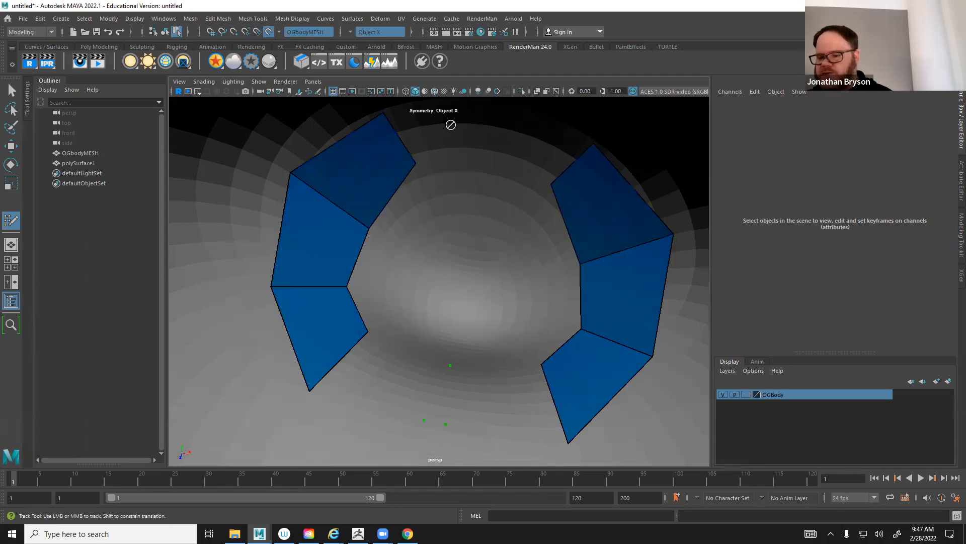
alt+drag(449, 171, 467, 138)
shift+click(440, 173)
alt+drag(507, 268, 455, 427)
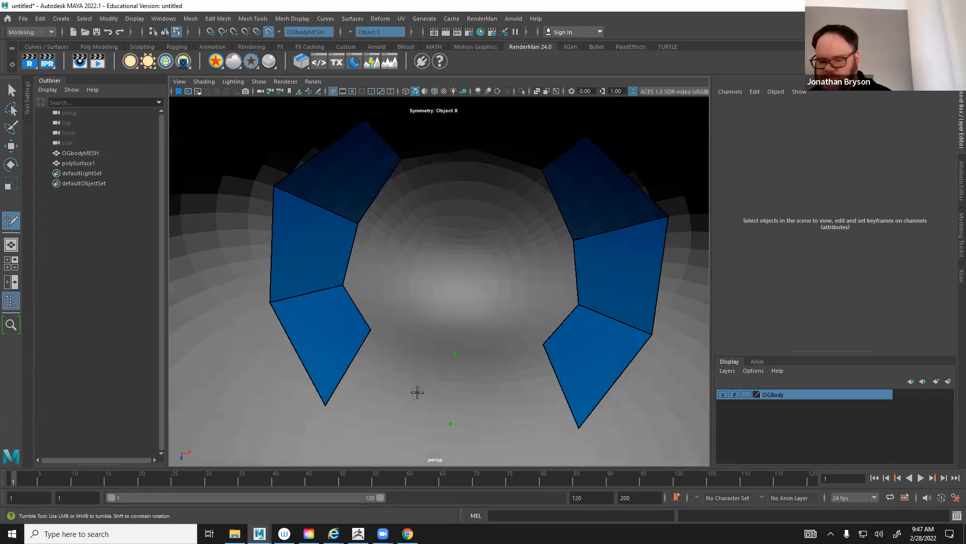
alt+drag(417, 391, 417, 374)
alt+middle_drag(417, 373, 406, 223)
alt+drag(407, 223, 415, 191)
alt+drag(448, 300, 467, 263)
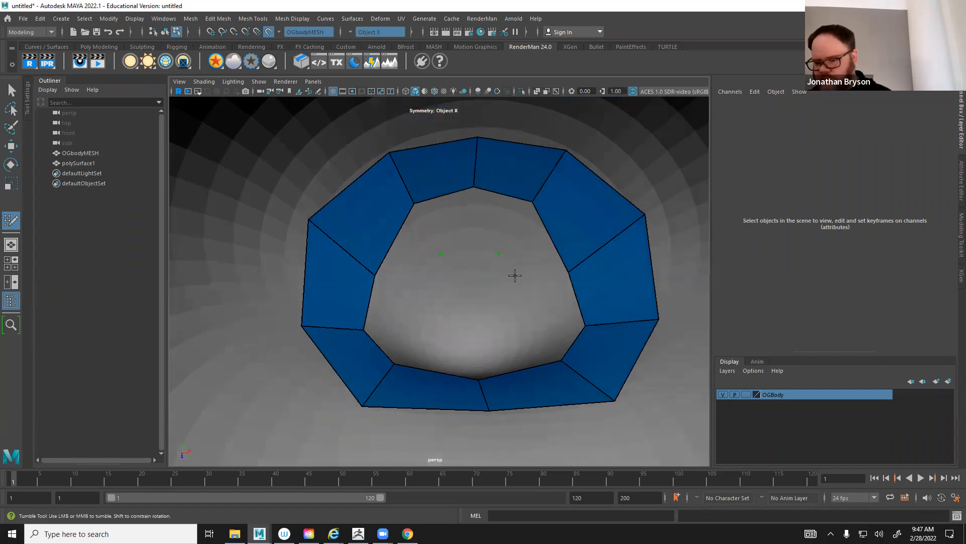
Place a smaller ring of points deeper in the cavity and fill its upper part with quads
alt+drag(463, 326, 445, 314)
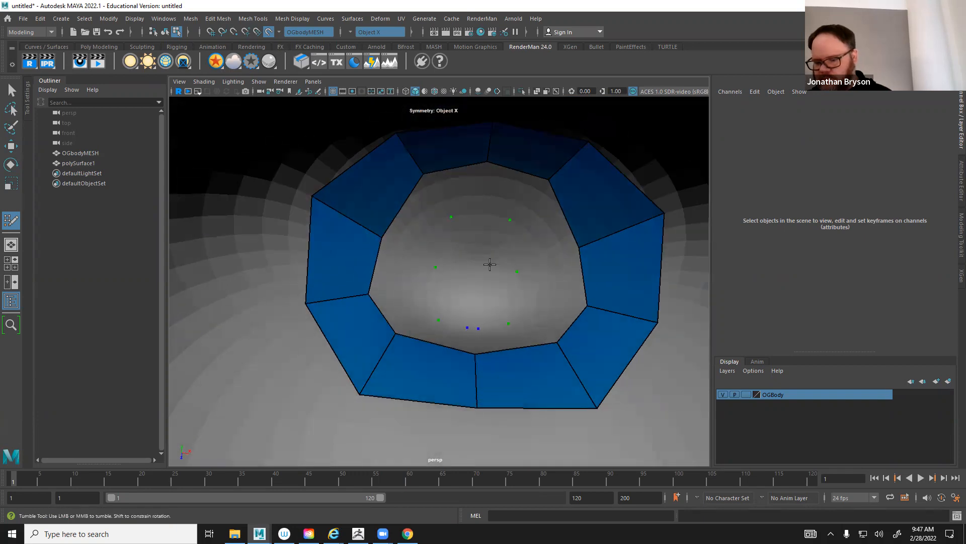
alt+drag(475, 269, 442, 306)
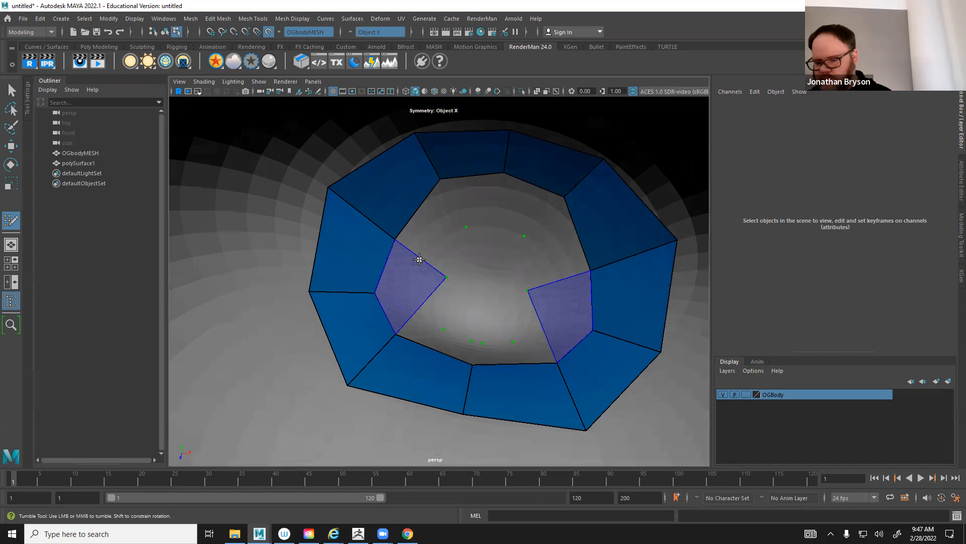
shift+click(462, 220)
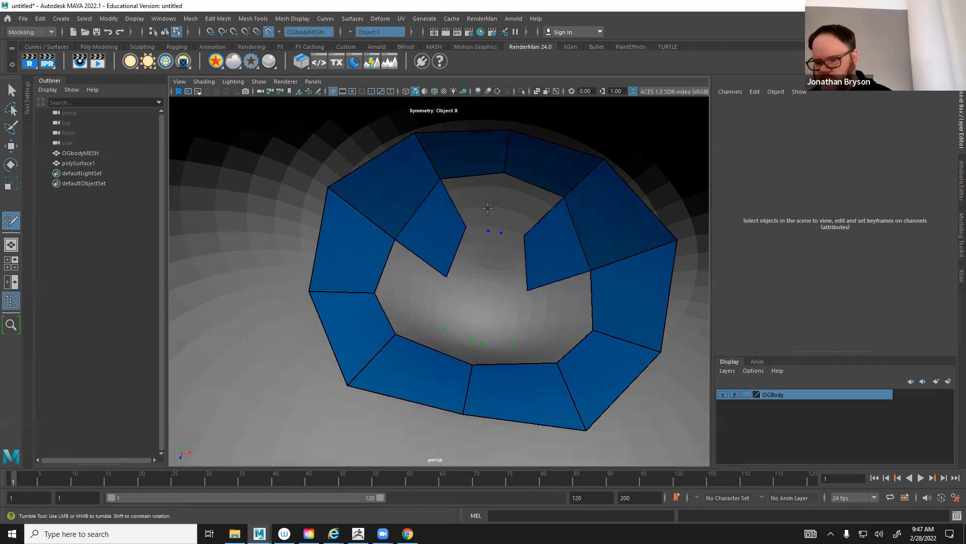
shift+click(460, 188)
drag(499, 228, 498, 231)
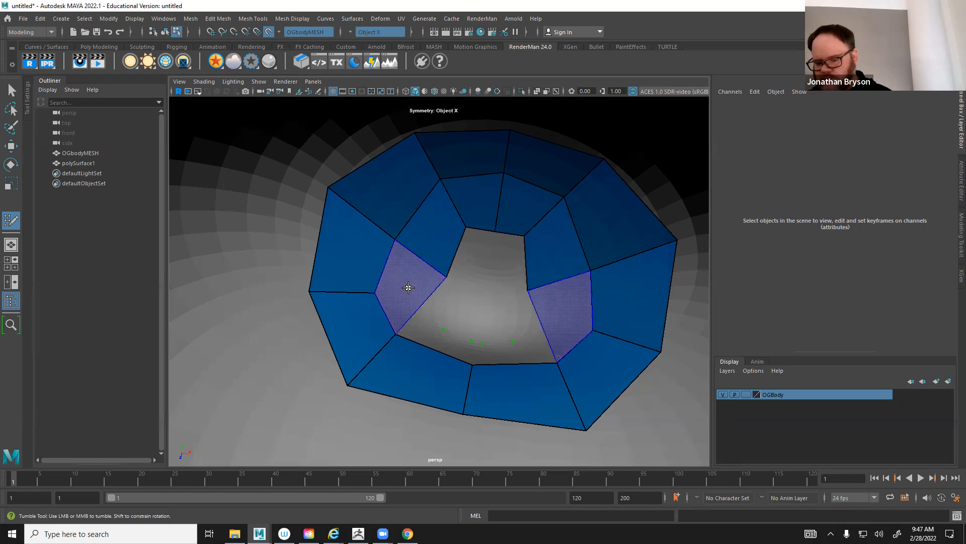
Fill the bottom and sides of the deeper ring with quads, merging the lower centreline points
alt+drag(426, 313, 449, 342)
alt+drag(399, 302, 426, 322)
mouse_move(426, 322)
alt+right_down()
mouse_move(406, 318)
mouse_move(498, 326)
mouse_move(440, 306)
alt+right_up()
shift+click(463, 317)
drag(486, 289, 501, 290)
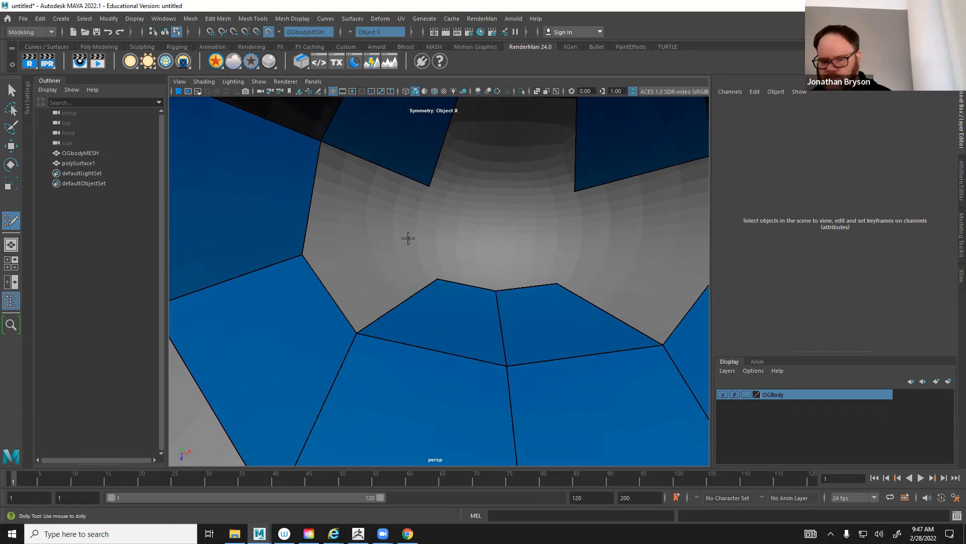
shift+click(362, 187)
shift+click(368, 268)
Insert three edge loops around the two bands of quads inside the mouth cavity
alt+middle_drag(572, 267, 548, 282)
alt+right_drag(548, 282, 500, 289)
alt+drag(501, 289, 494, 270)
alt+right_drag(494, 270, 527, 267)
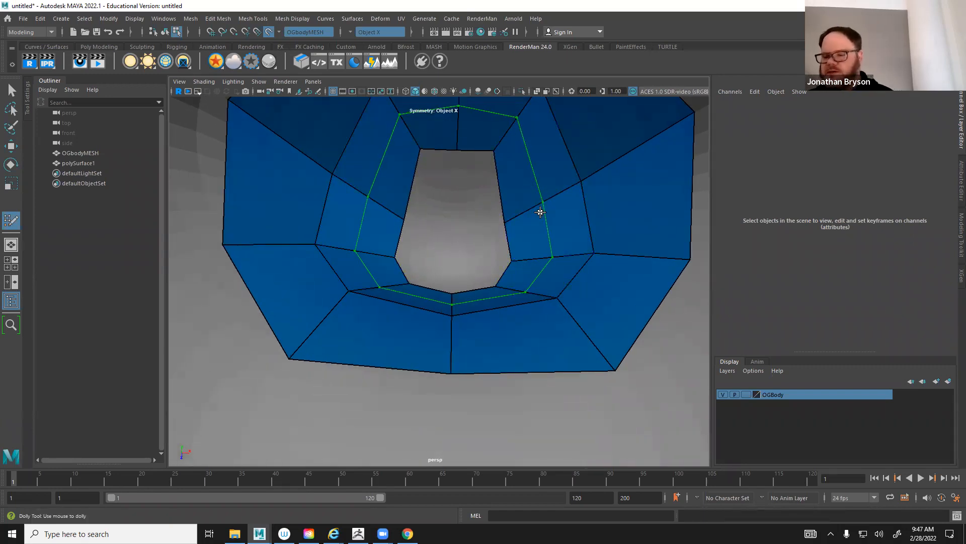
ctrl+click(548, 197)
ctrl+click(637, 148)
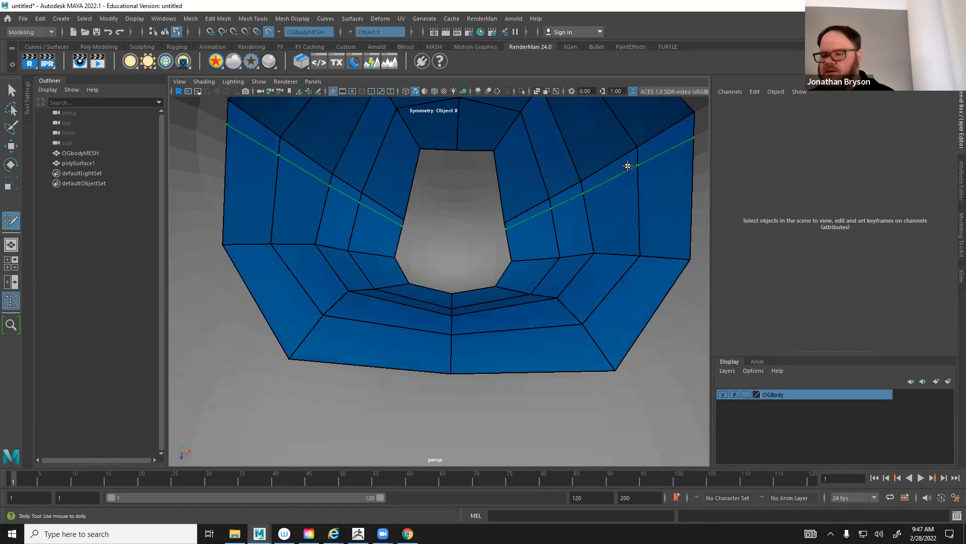
ctrl+click(608, 165)
Move the vertices around the cavity's remaining opening into a smaller, evenly rounded shape
alt+drag(579, 209, 514, 181)
alt+middle_drag(518, 185, 492, 194)
drag(456, 151, 484, 176)
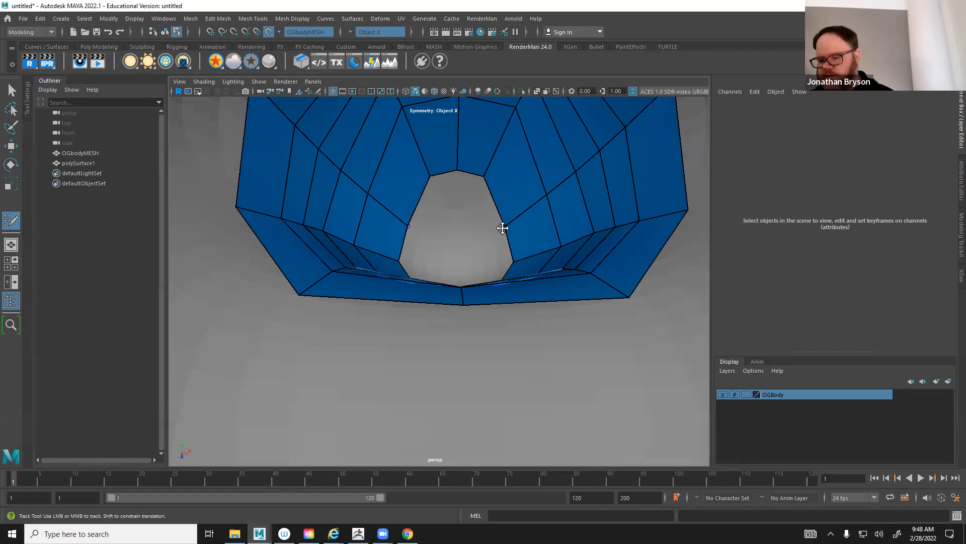
drag(504, 226, 490, 227)
drag(514, 261, 488, 313)
alt+middle_drag(487, 312, 474, 289)
drag(449, 293, 472, 272)
drag(476, 180, 449, 183)
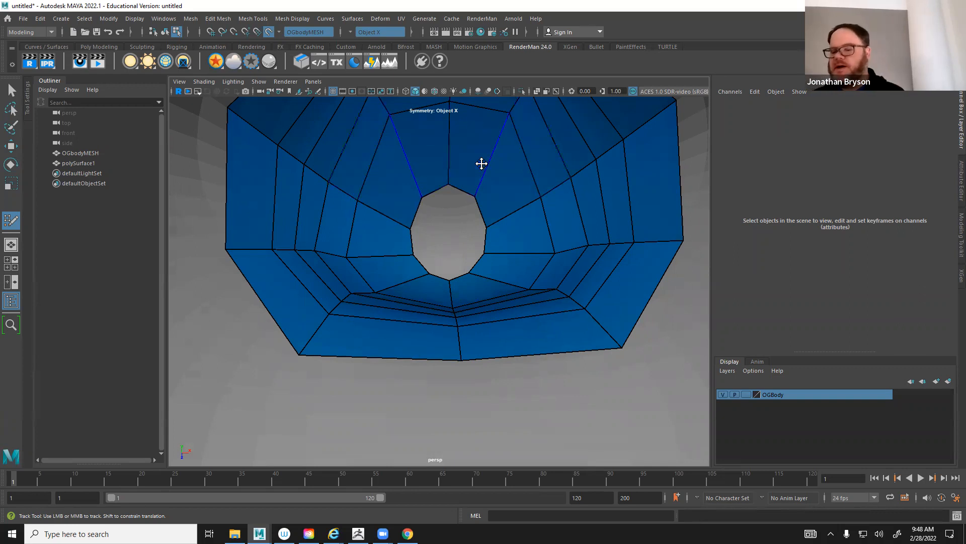
Insert two more edge loops around the cavity opening and close the opening with quads
ctrl+click(498, 145)
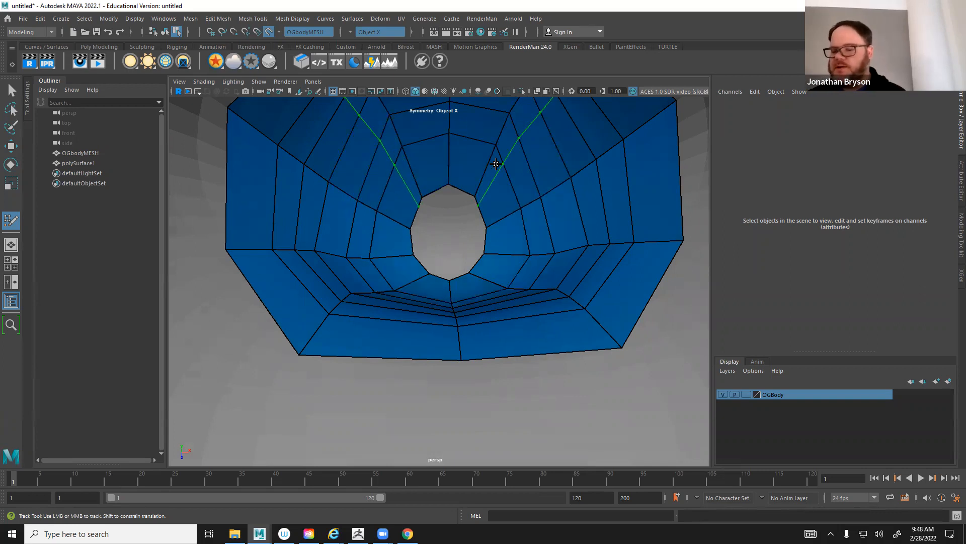
ctrl+click(487, 174)
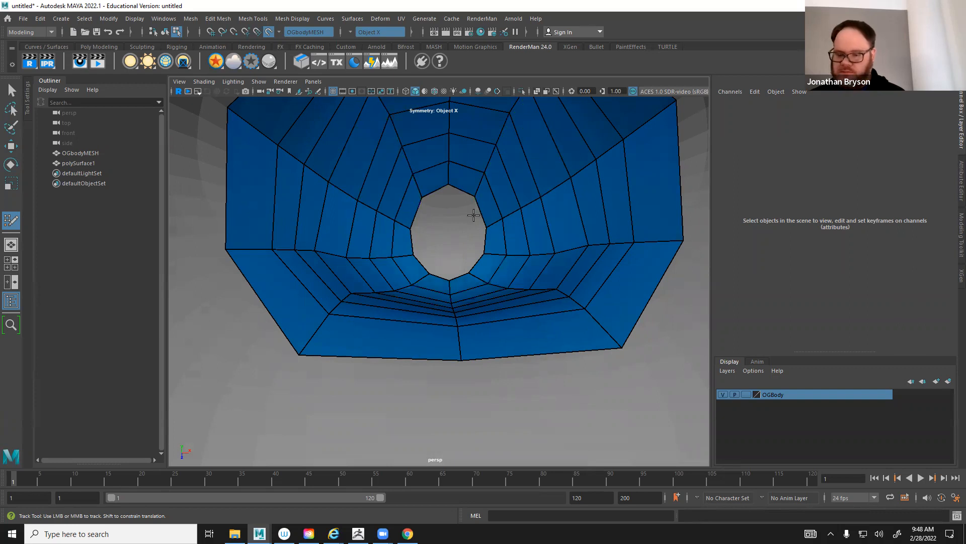
shift+click(463, 242)
shift+click(461, 206)
shift+click(467, 261)
Relax the mesh at the back of the mouth cavity to even out its edge spacing
mouse_move(470, 222)
shift+mouse_down()
mouse_move(321, 168)
mouse_move(381, 268)
shift+mouse_up()
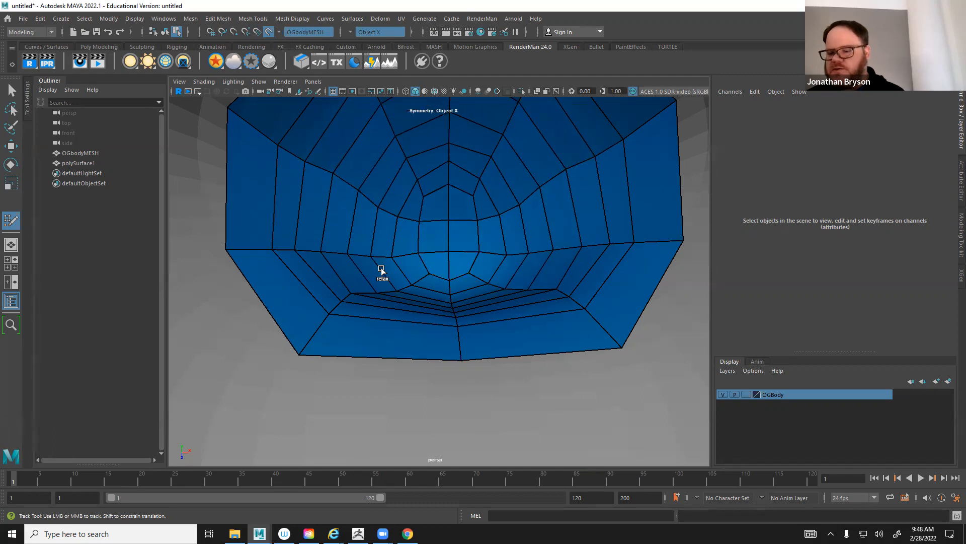
alt+right_drag(543, 243, 520, 250)
alt+middle_drag(519, 250, 503, 211)
alt+middle_drag(507, 175, 522, 211)
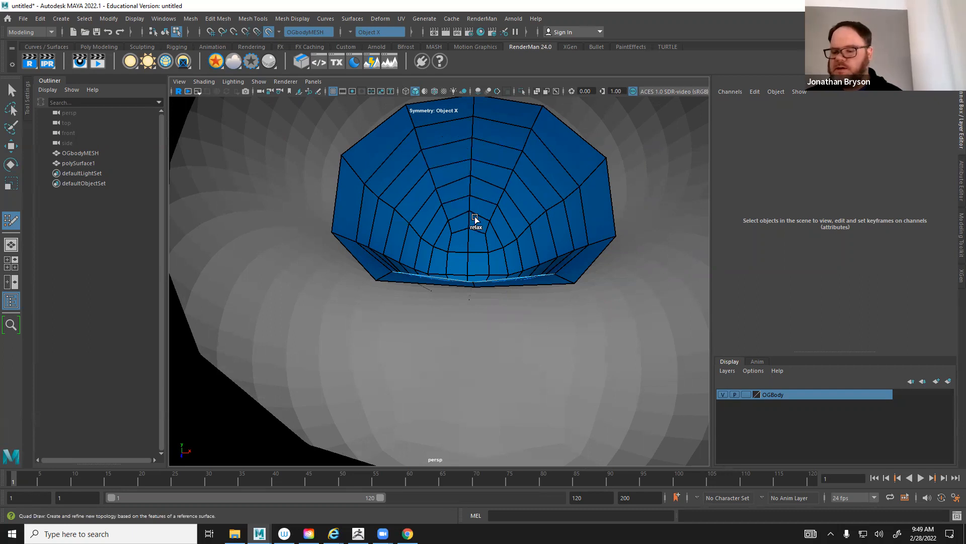
Place a row of Quad Draw points on the sculpt's surface above the cavity mesh's upper edge
alt+drag(513, 205, 481, 206)
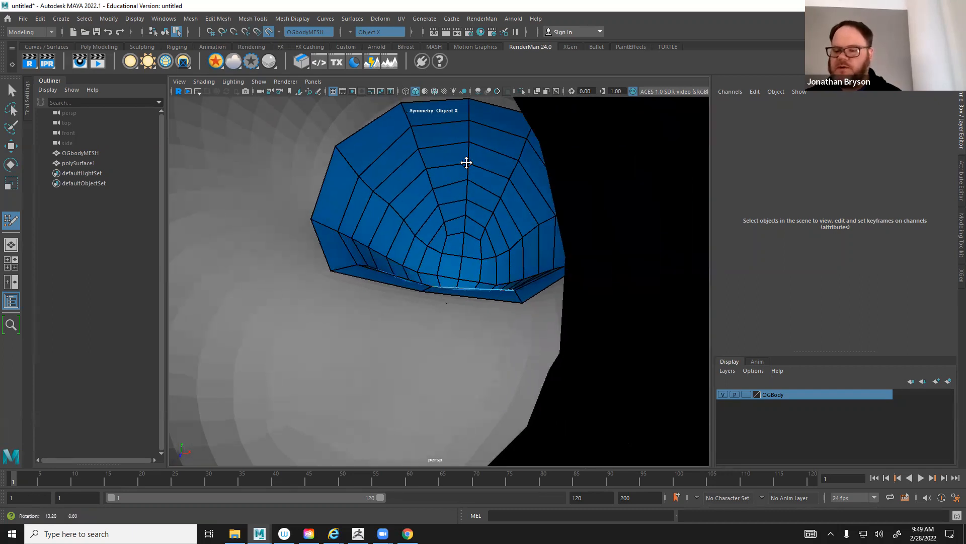
scroll(466, 204, up, 6)
scroll(470, 248, down, 6)
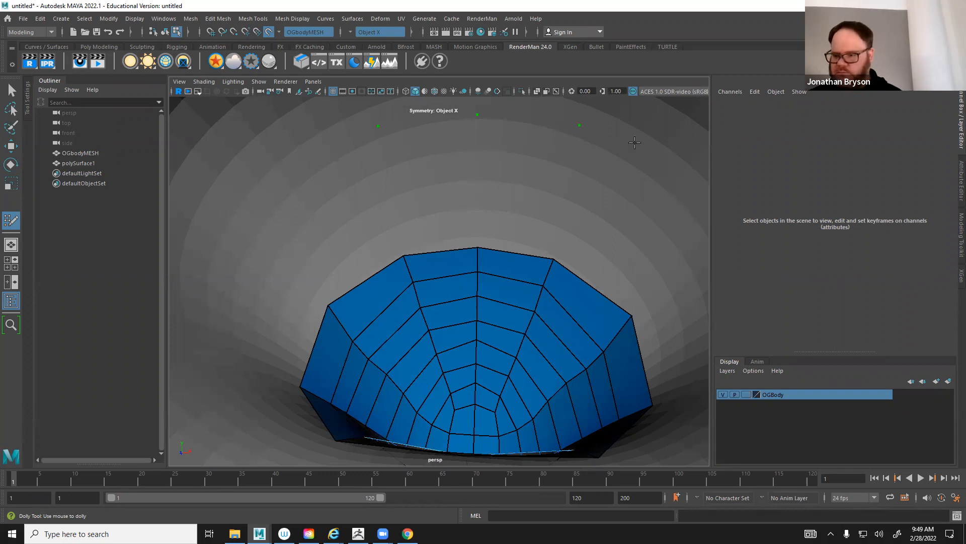
click(685, 161)
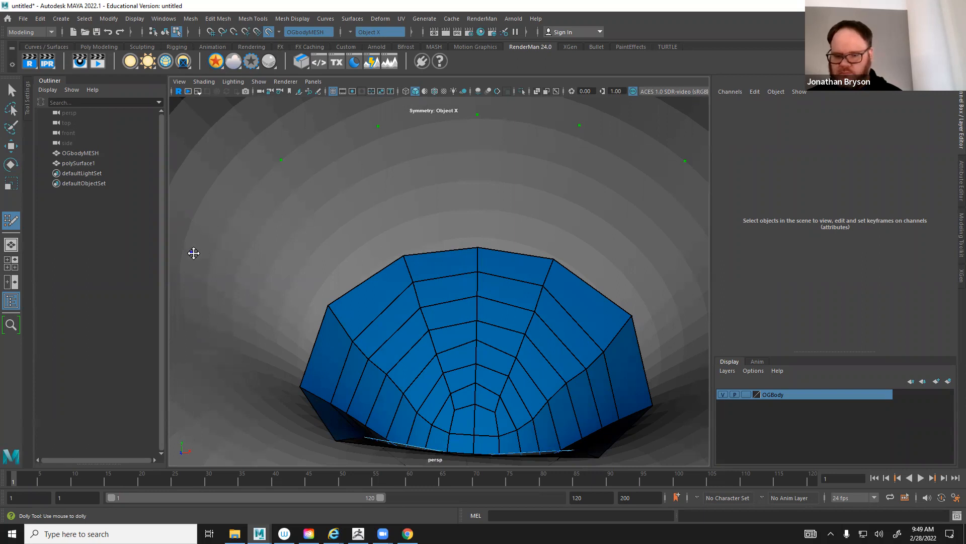
Fill quads between the new points and the cavity mesh's upper edge
alt+drag(230, 258, 276, 246)
scroll(315, 242, down, 2)
scroll(341, 243, up, 3)
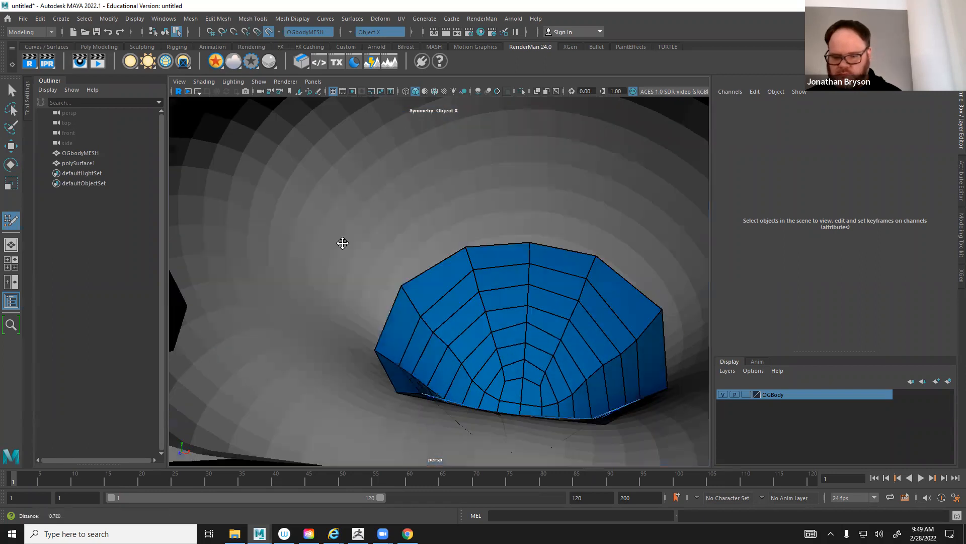
alt+middle_drag(336, 270, 252, 261)
alt+drag(285, 330, 445, 273)
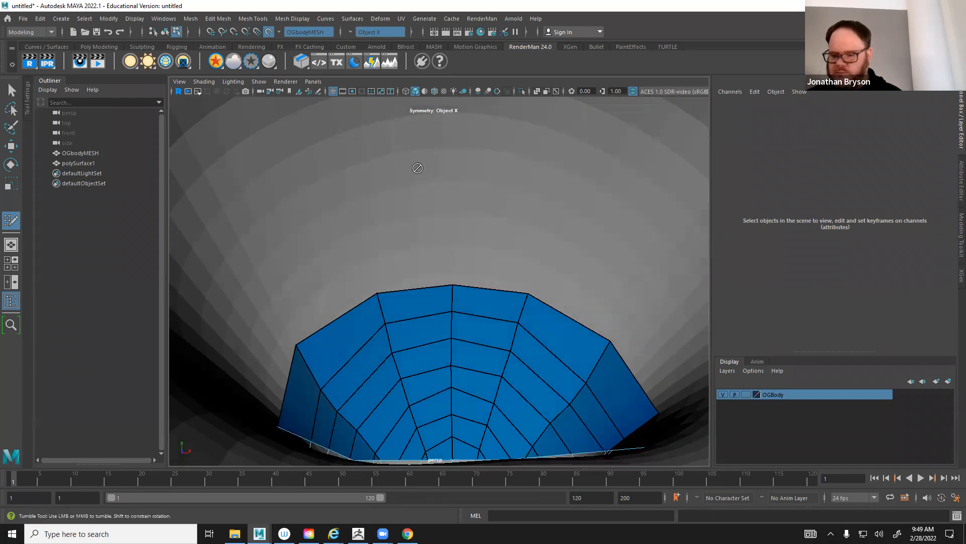
alt+drag(429, 211, 427, 217)
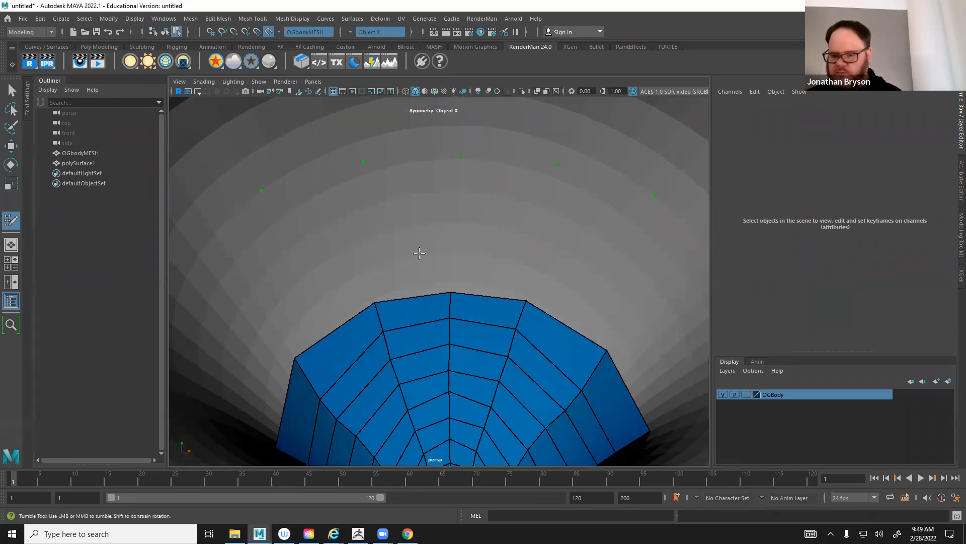
alt+middle_drag(419, 252, 408, 271)
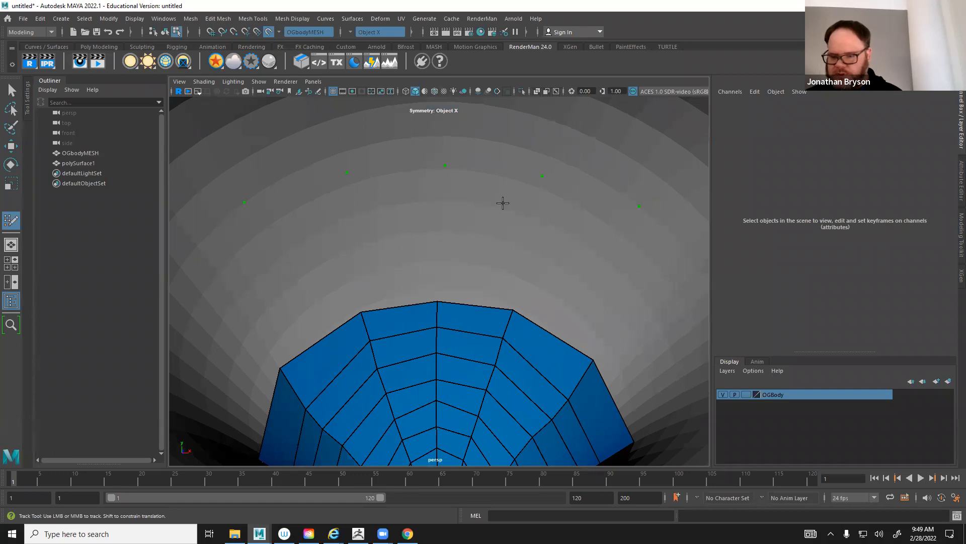
scroll(502, 201, up, 4)
shift+click(497, 189)
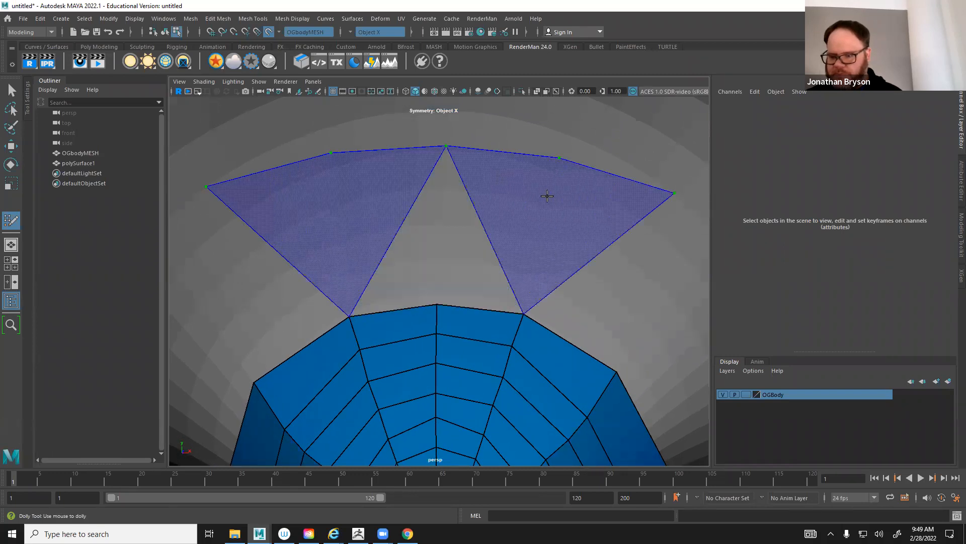
shift+click(613, 237)
Continue the new band of quads around the side and toward the lower edge of the cavity mesh
alt+drag(362, 326, 285, 341)
alt+middle_drag(285, 341, 362, 320)
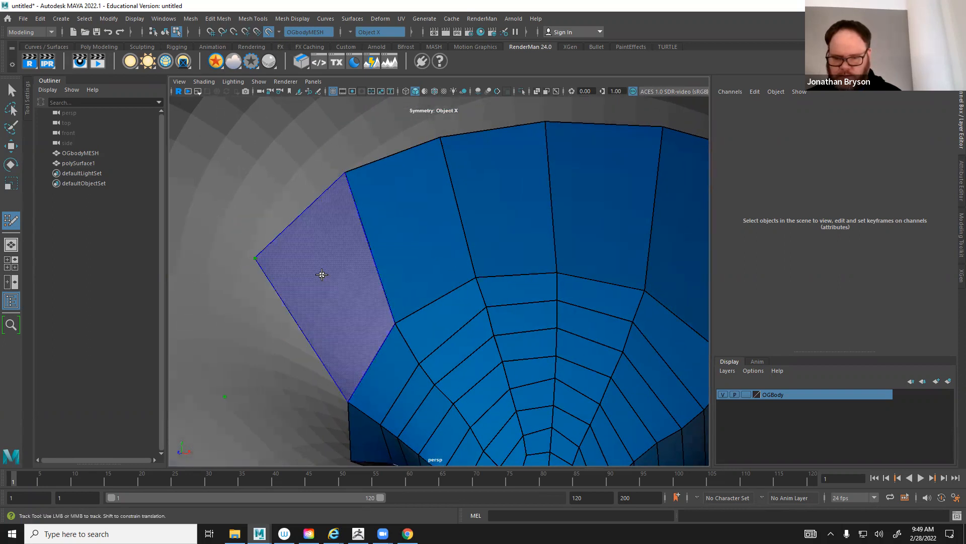
shift+click(315, 347)
shift+click(275, 390)
alt+drag(431, 351, 418, 334)
alt+middle_drag(418, 335, 503, 269)
alt+drag(502, 270, 369, 336)
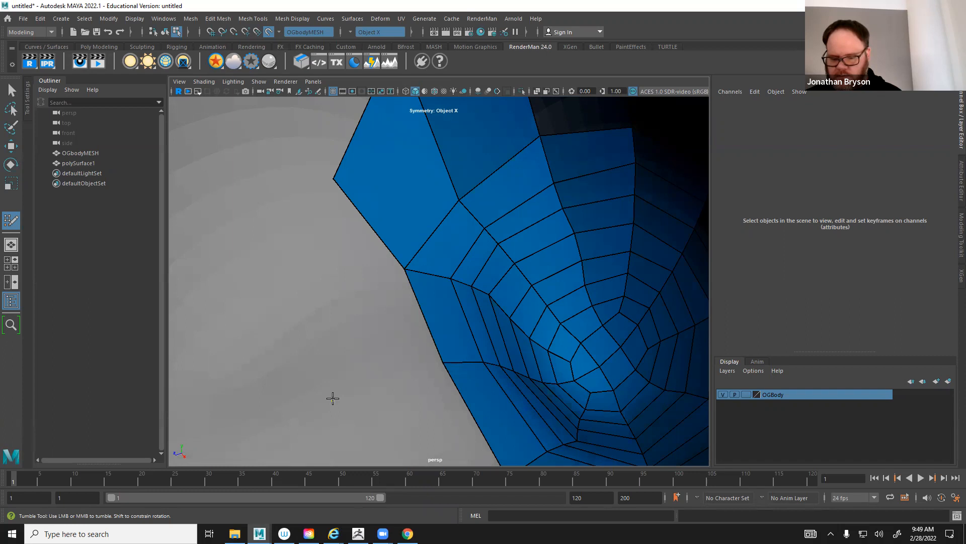
shift+click(352, 284)
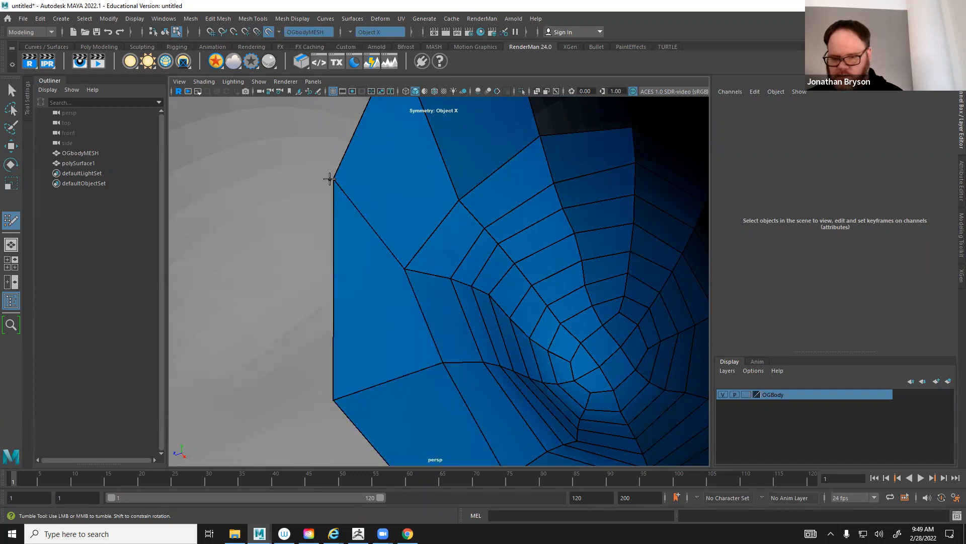
Start a second outer band along the cavity's side by placing points and filling quads against the first band
click(210, 186)
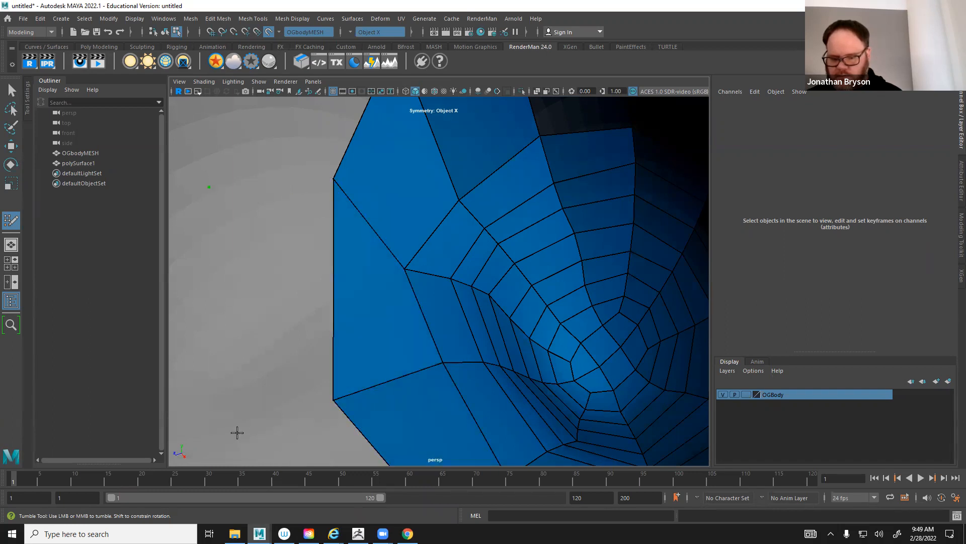
shift+click(275, 330)
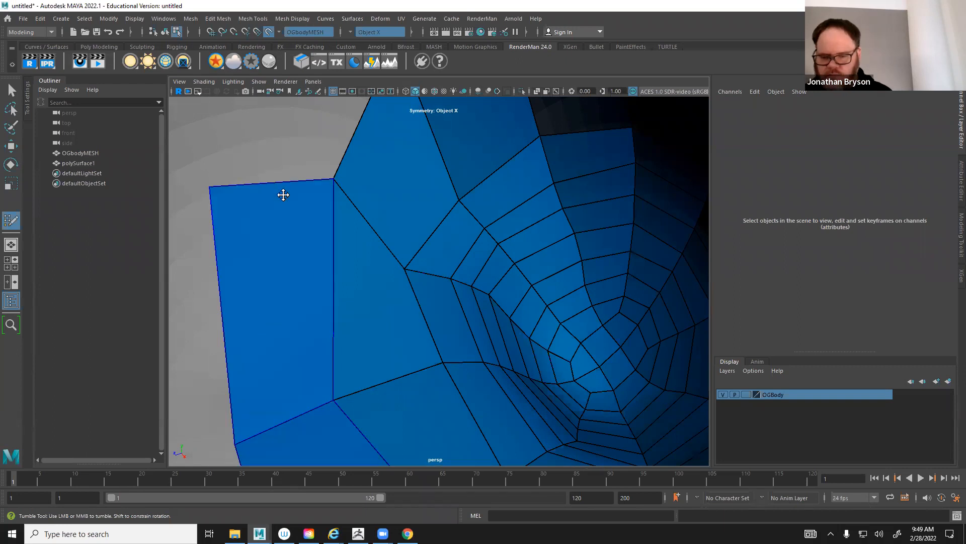
alt+drag(342, 165, 343, 231)
alt+middle_drag(343, 231, 373, 448)
alt+drag(317, 246, 291, 156)
click(274, 131)
shift+click(327, 234)
Fill the second outer band of quads across the top of the mouth cavity
alt+right_drag(334, 239, 395, 252)
alt+drag(395, 252, 360, 194)
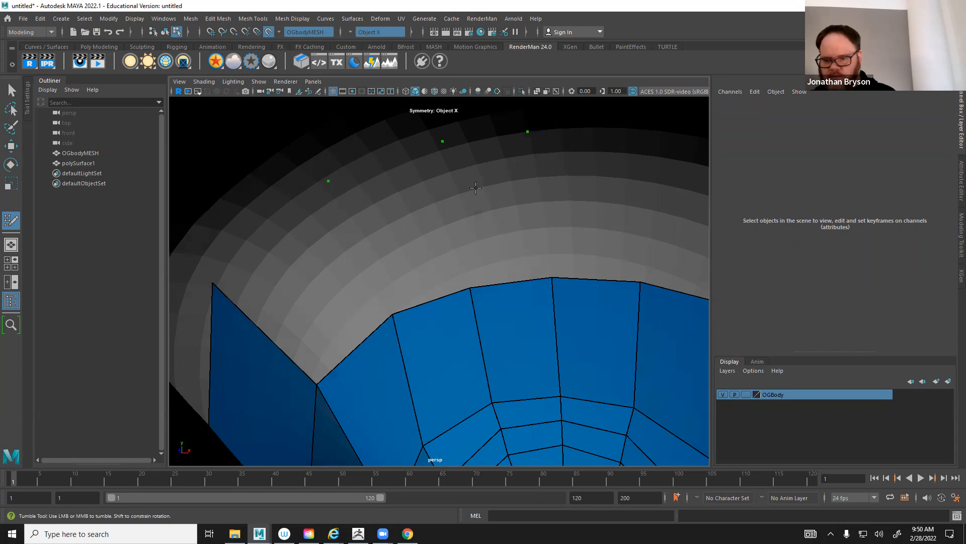
alt+right_drag(315, 315, 352, 317)
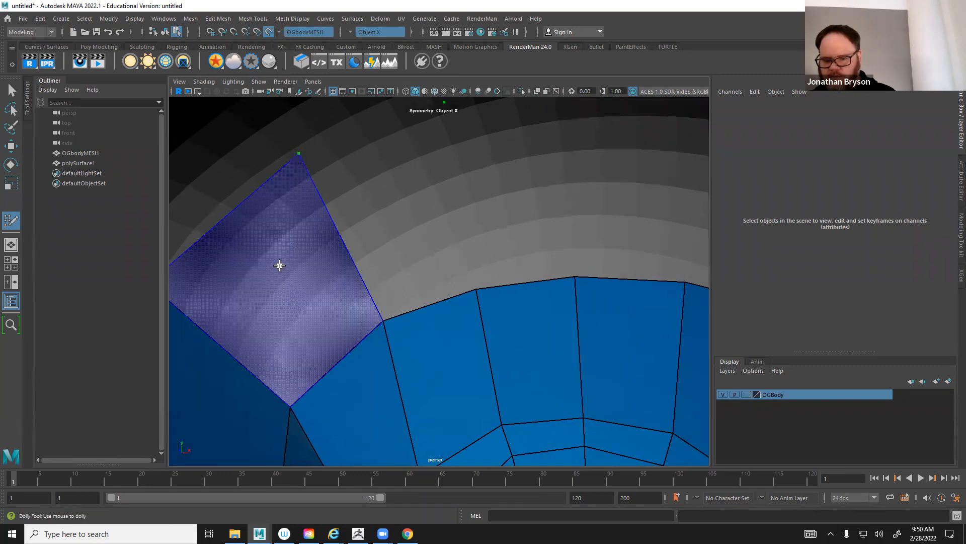
shift+click(376, 163)
shift+click(421, 202)
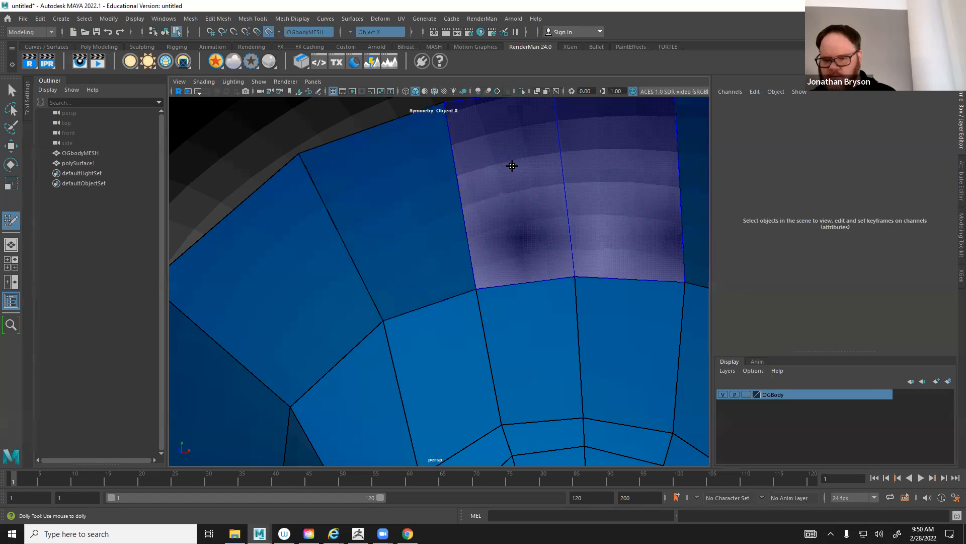
shift+click(523, 171)
Place points inside the lower lip and fill a column of quads up to the lip edge
scroll(540, 300, down, 10)
mouse_move(584, 278)
alt+mouse_down()
mouse_move(479, 315)
mouse_move(585, 274)
alt+mouse_up()
alt+right_drag(585, 274, 569, 292)
alt+drag(569, 291, 516, 304)
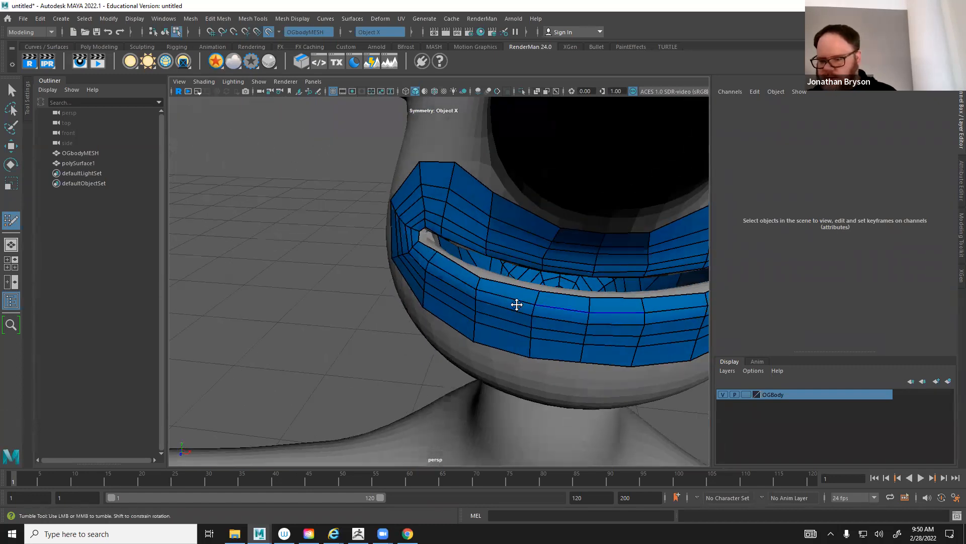
alt+right_drag(516, 304, 501, 296)
alt+drag(501, 296, 595, 302)
alt+right_drag(596, 302, 621, 239)
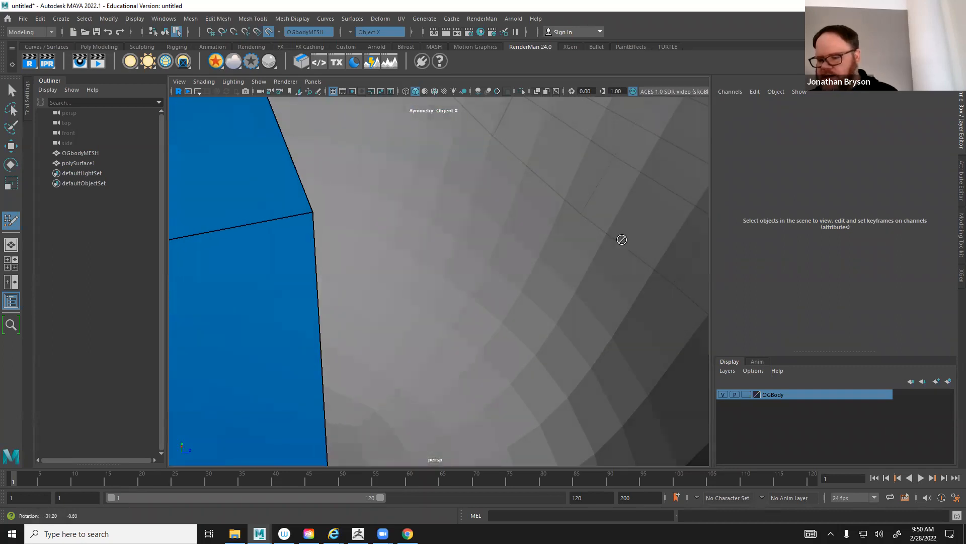
alt+drag(621, 240, 574, 250)
alt+middle_drag(574, 250, 534, 261)
alt+drag(534, 261, 461, 245)
alt+drag(420, 237, 520, 240)
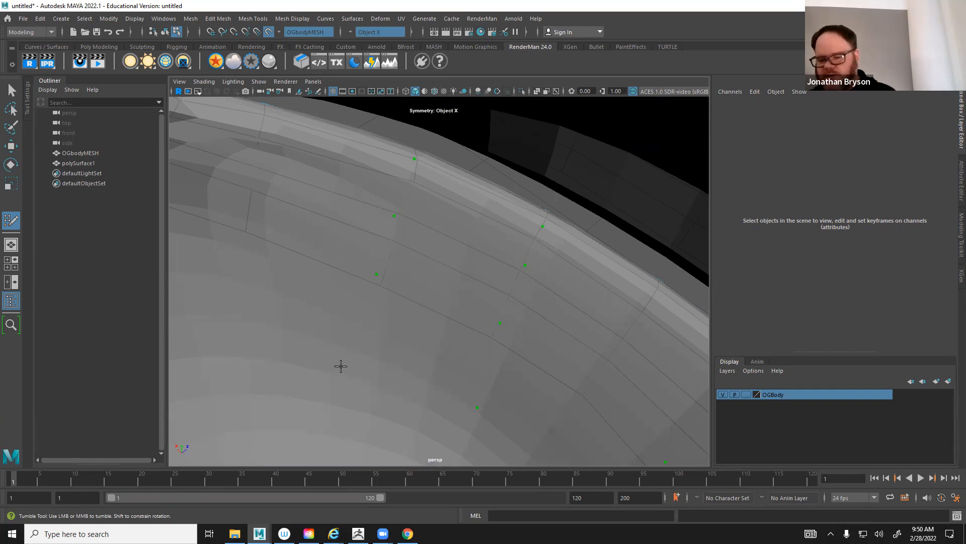
shift+click(389, 354)
shift+click(423, 268)
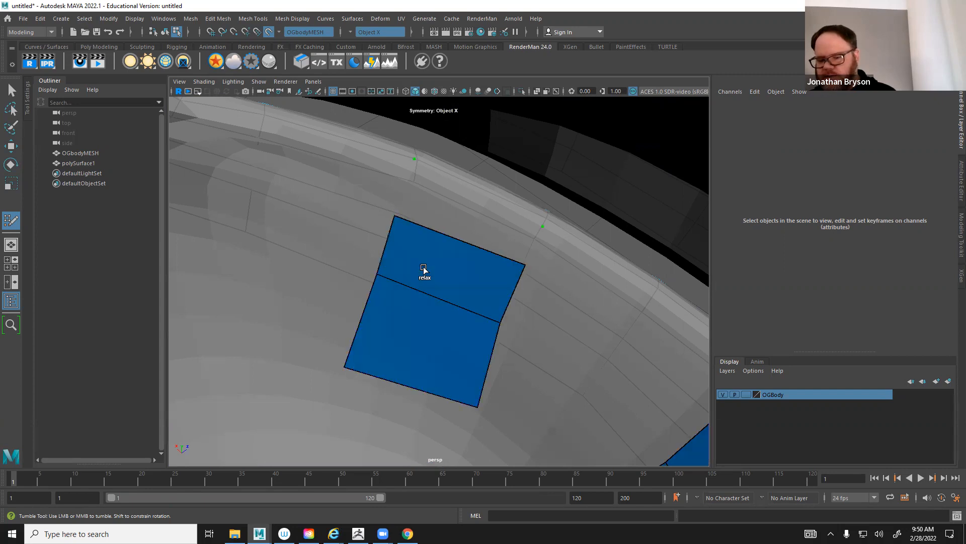
mouse_move(493, 227)
alt+mouse_down()
mouse_move(391, 218)
mouse_move(416, 214)
mouse_move(407, 205)
mouse_move(407, 239)
mouse_move(468, 246)
mouse_move(437, 238)
mouse_move(377, 282)
mouse_move(478, 274)
mouse_move(514, 258)
mouse_move(466, 253)
mouse_move(401, 270)
mouse_move(499, 166)
alt+mouse_up()
shift+click(384, 214)
Fill the columns of quads between the inner lower lip strip and its mirrored copy across the centre
alt+drag(553, 181, 408, 288)
alt+right_drag(408, 288, 323, 241)
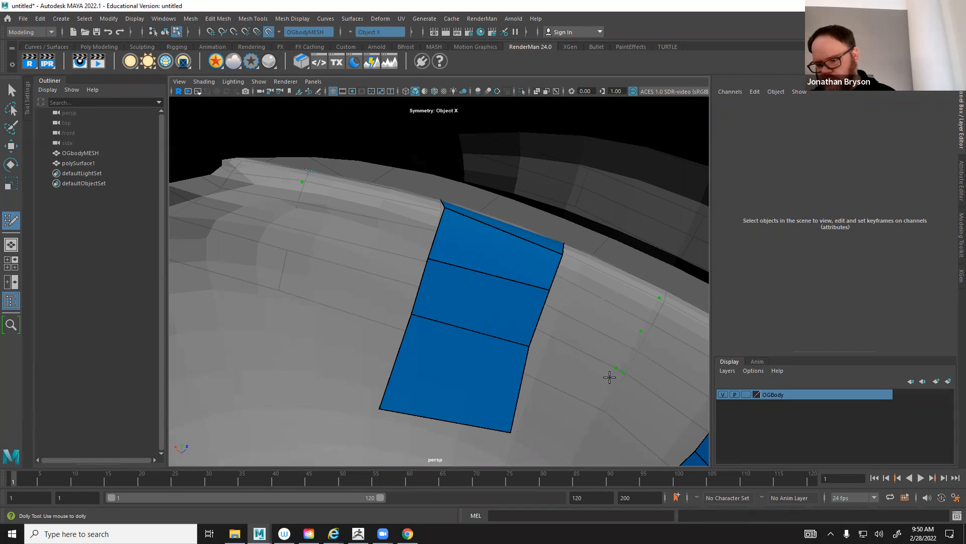
shift+double_click(589, 330)
alt+middle_drag(589, 433, 575, 360)
shift+double_click(529, 280)
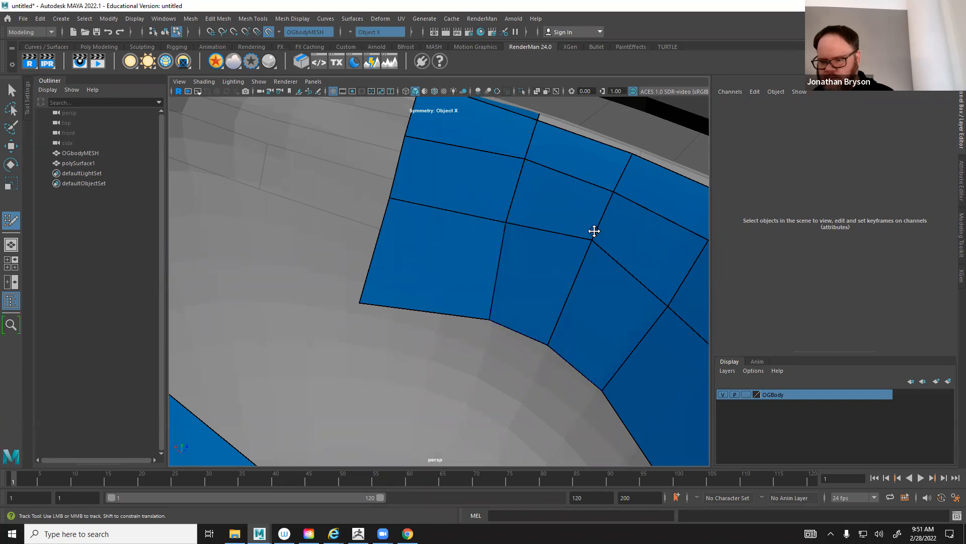
Add another column of quads inside the lower lip toward the mouth corner and connect it to the lip edge
alt+middle_drag(474, 226, 564, 258)
alt+drag(563, 258, 458, 204)
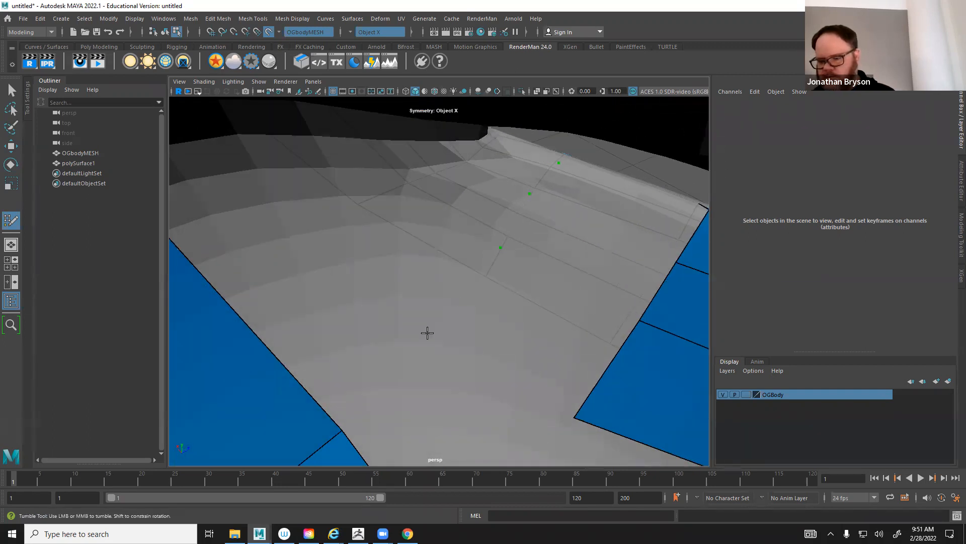
shift+click(539, 319)
shift+click(587, 258)
shift+click(611, 197)
alt+drag(599, 224, 557, 269)
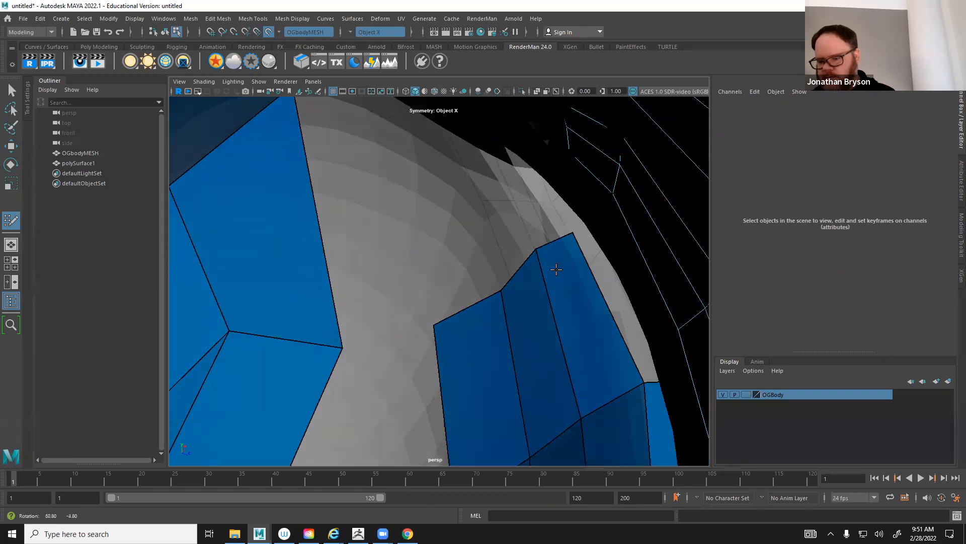
alt+middle_drag(563, 297, 536, 246)
alt+drag(536, 247, 491, 227)
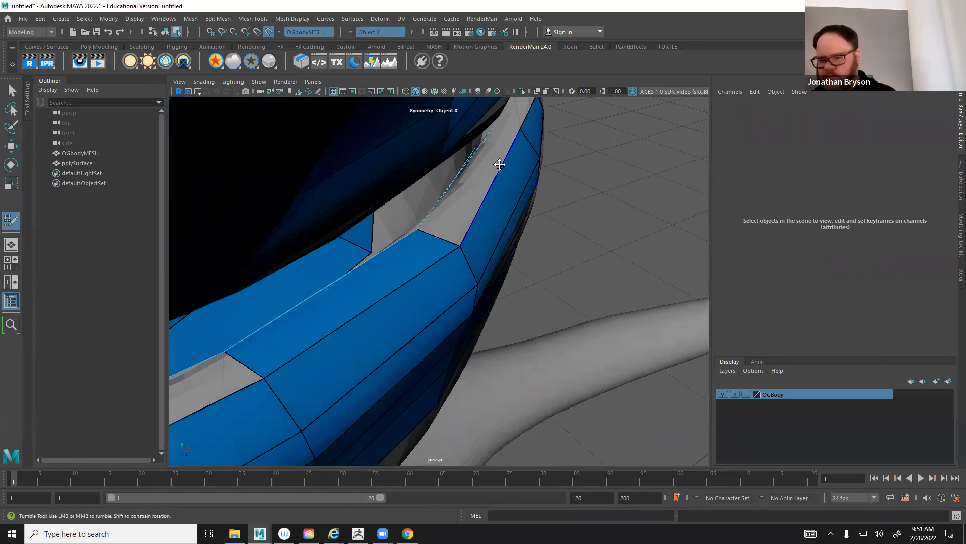
shift+click(473, 181)
Relax the quads on the inside of the lower lip to even out their spacing
alt+drag(425, 233, 567, 238)
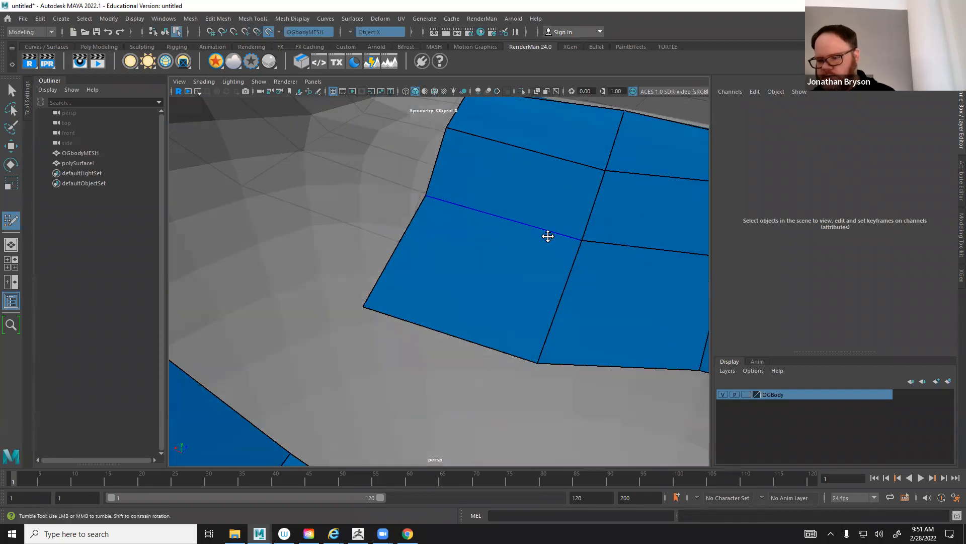
alt+middle_drag(548, 236, 452, 242)
alt+drag(457, 207, 546, 224)
scroll(477, 244, up, 1)
scroll(467, 242, down, 1)
shift+click(373, 192)
alt+right_drag(547, 224, 575, 250)
alt+middle_drag(575, 250, 544, 198)
shift+drag(409, 204, 471, 334)
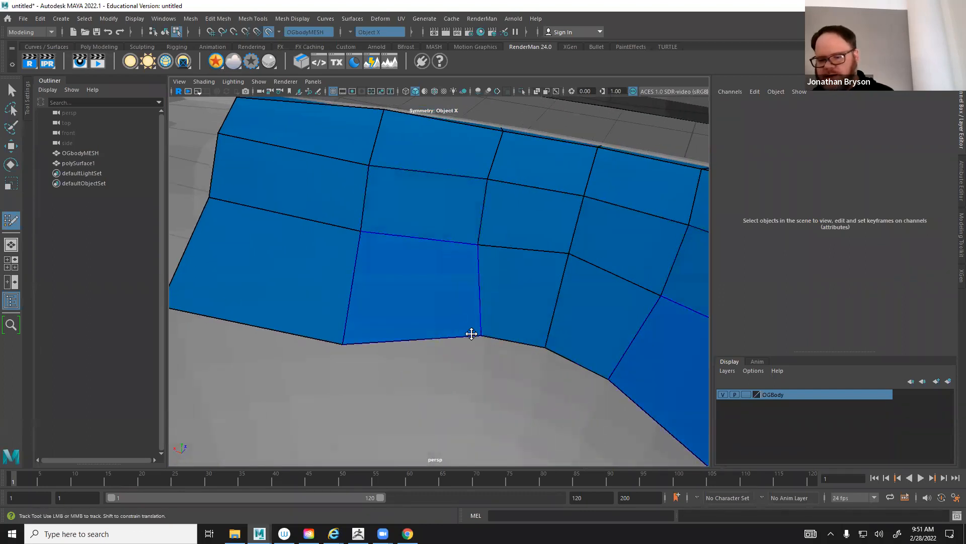
Move the vertices along the inner lower lip patch's bottom rows to straighten the columns and smooth the open border
alt+middle_drag(490, 347, 501, 298)
mouse_move(501, 298)
alt+mouse_down()
mouse_move(482, 295)
mouse_move(519, 300)
alt+mouse_up()
alt+middle_drag(535, 290, 408, 151)
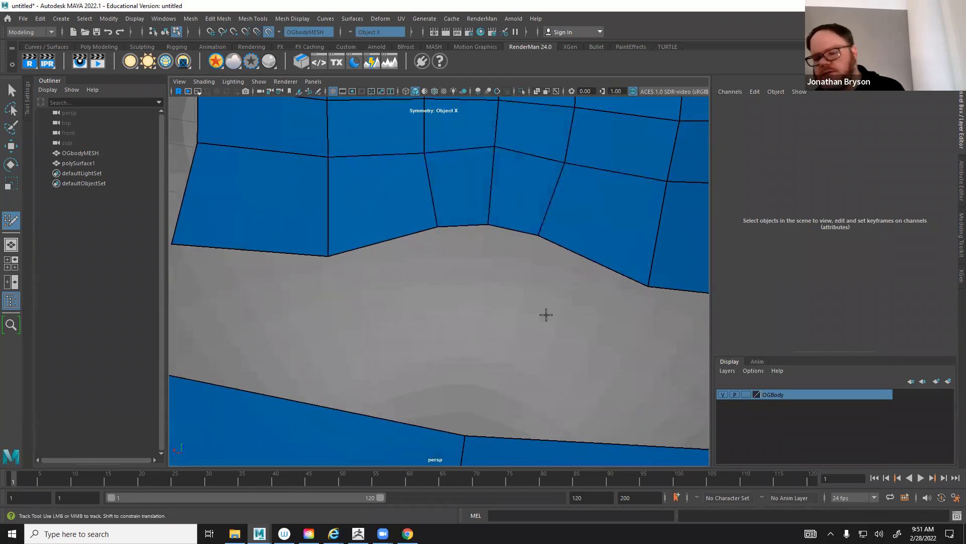
alt+drag(501, 352, 492, 395)
alt+middle_drag(492, 395, 522, 300)
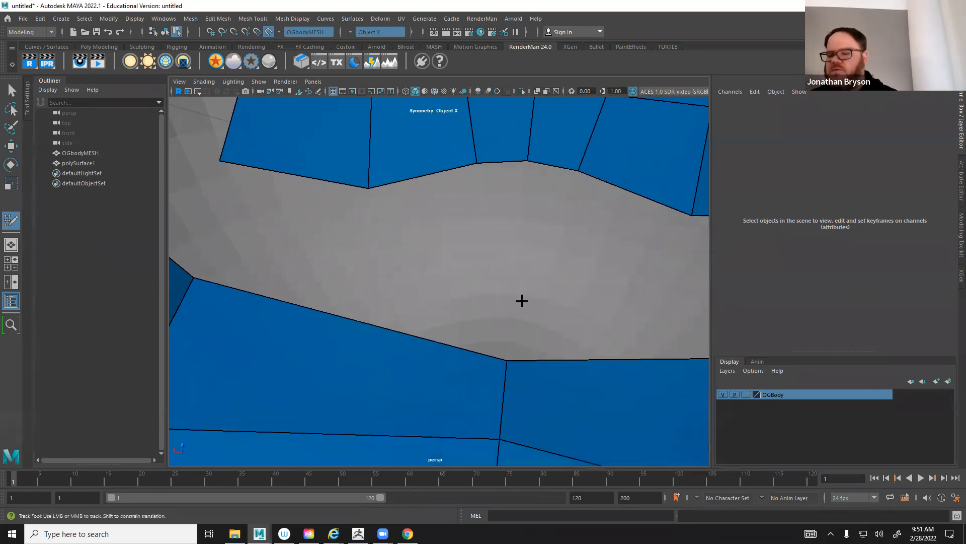
alt+middle_drag(485, 189, 474, 272)
drag(455, 169, 445, 164)
drag(469, 237, 446, 238)
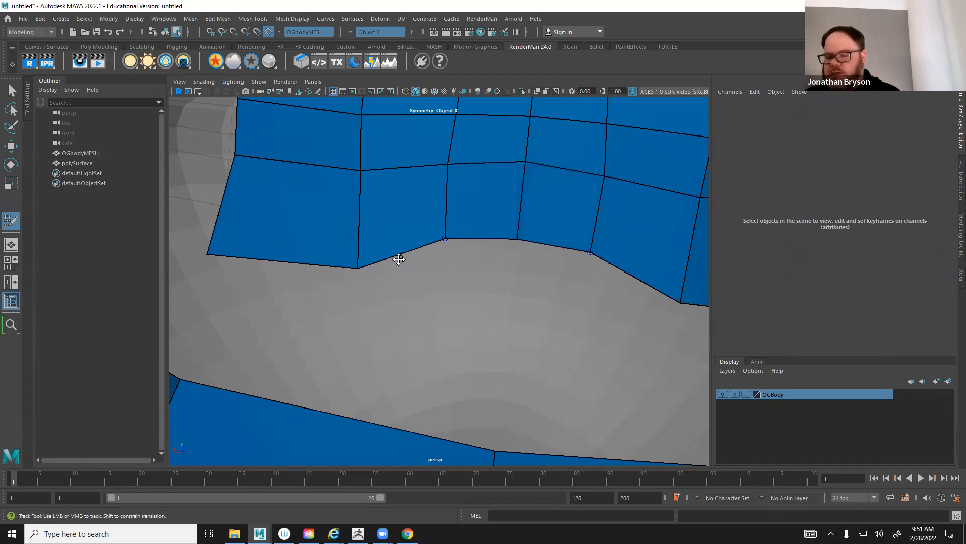
drag(357, 268, 360, 252)
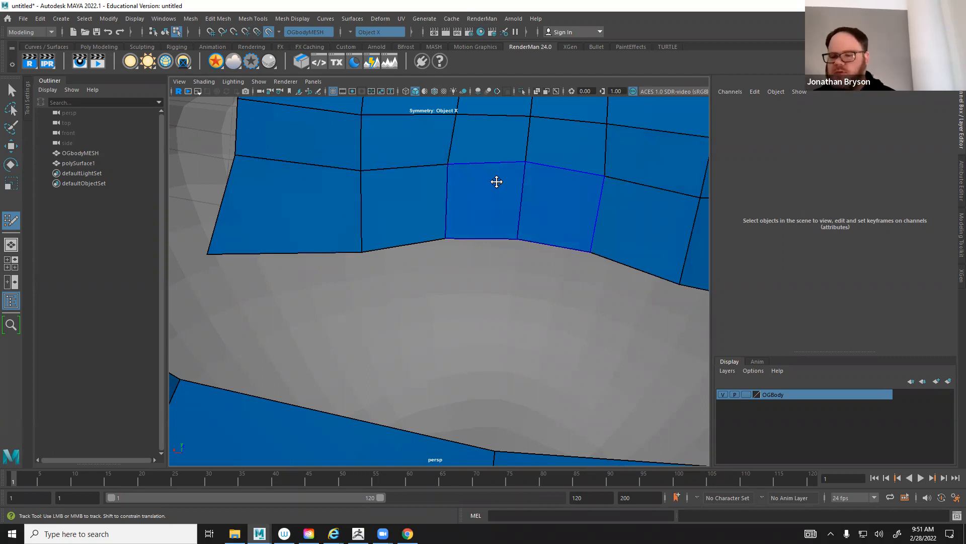
Move the outermost bottom vertex of the inner lower lip patch up and outward toward the mouth corner
alt+middle_drag(464, 345, 479, 264)
alt+right_drag(480, 265, 435, 361)
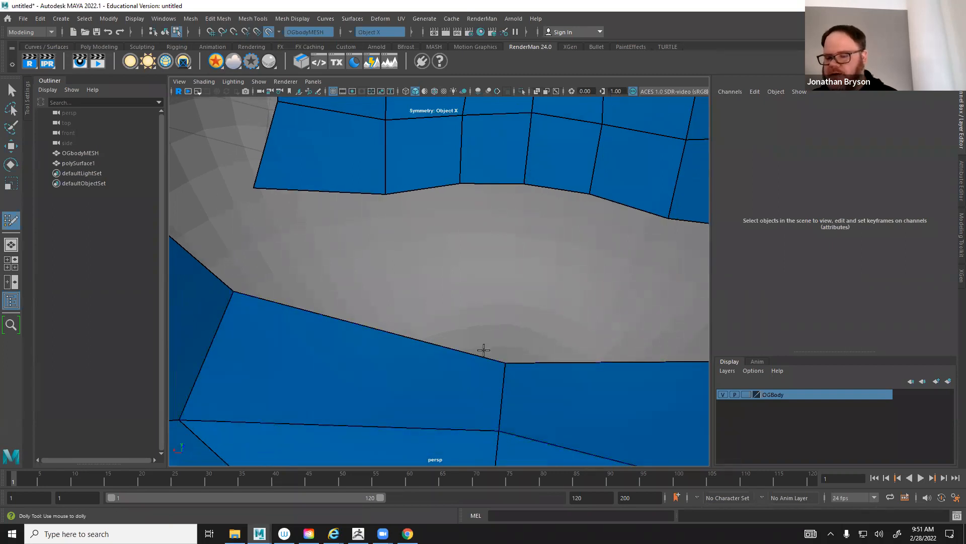
mouse_move(516, 274)
alt+mouse_down()
mouse_move(492, 268)
mouse_move(519, 268)
alt+mouse_up()
alt+middle_drag(520, 268, 496, 263)
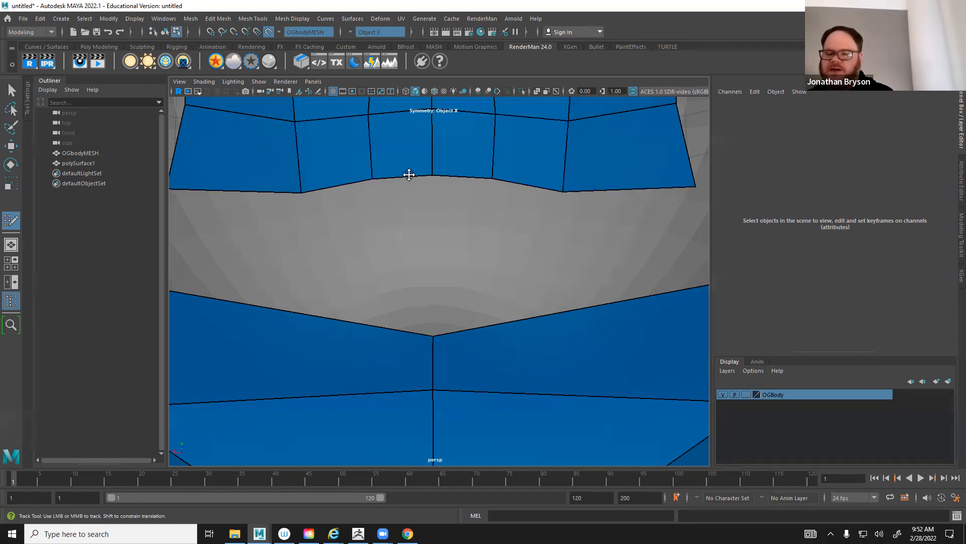
alt+drag(525, 241, 490, 230)
alt+middle_drag(494, 218, 506, 234)
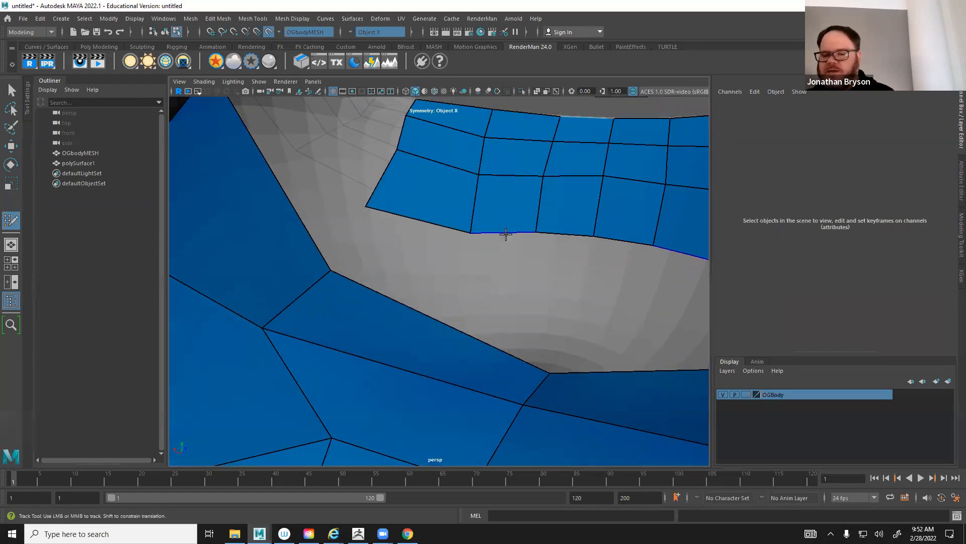
drag(367, 206, 347, 177)
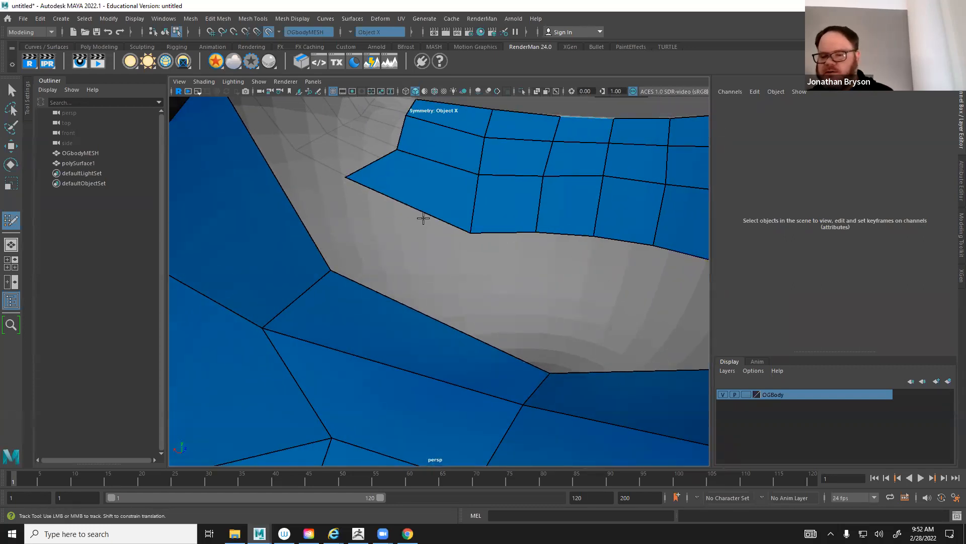
Try moving the second-outermost bottom vertex of the inner lower lip patch outward toward the mouth corner
drag(469, 232, 435, 233)
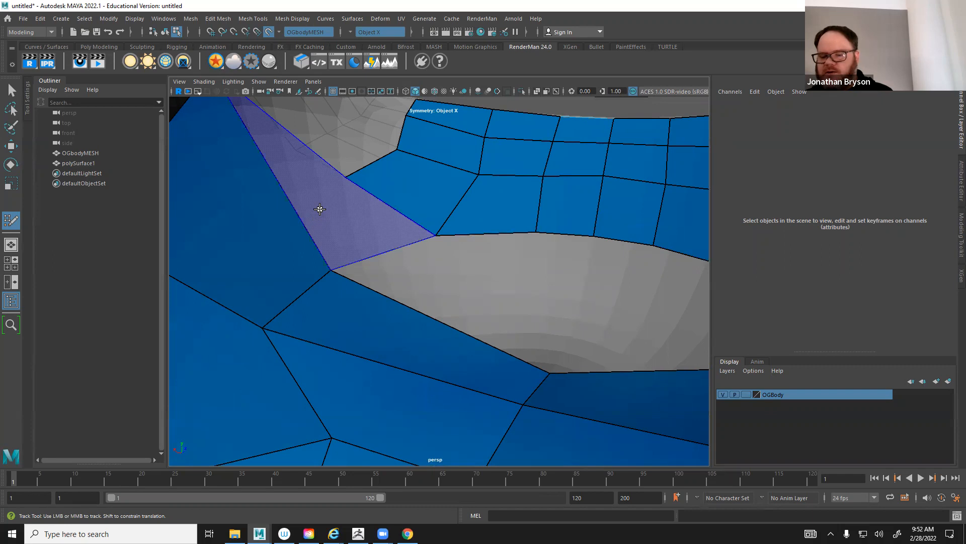
alt+middle_drag(364, 147, 405, 170)
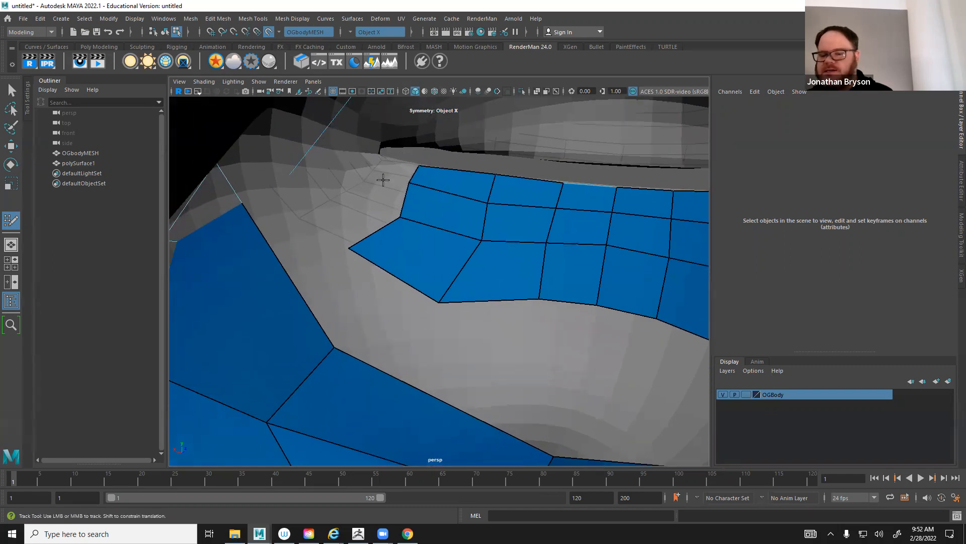
alt+drag(328, 273, 346, 259)
alt+right_drag(346, 258, 351, 264)
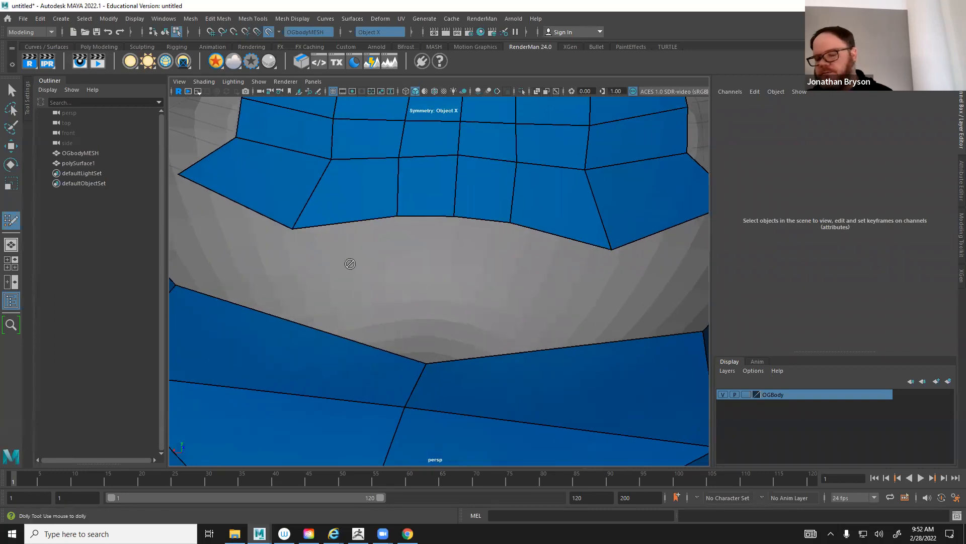
shift+drag(282, 229, 288, 230)
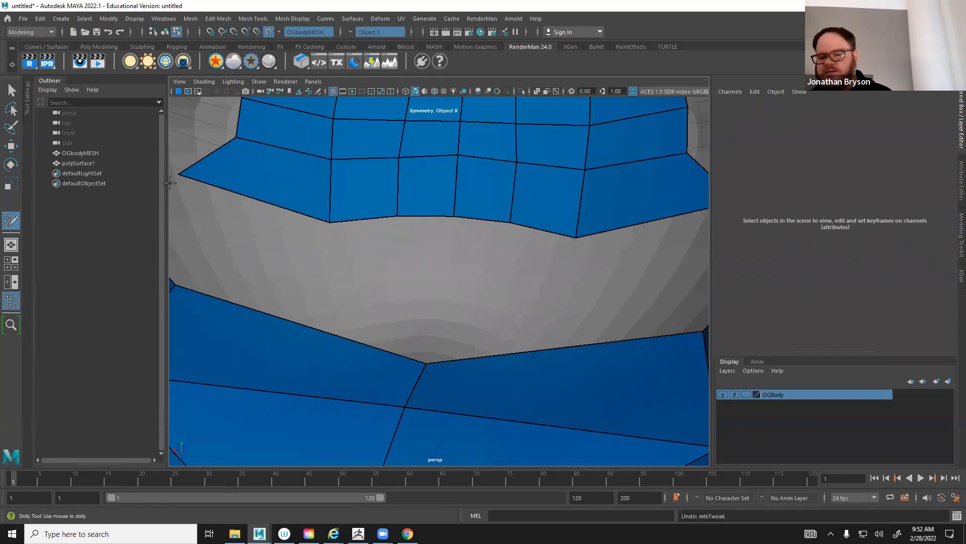
Lower the inner lip patch's outermost bottom vertex level with its border and raise the center vertex on the facing mesh edge
drag(180, 172, 189, 218)
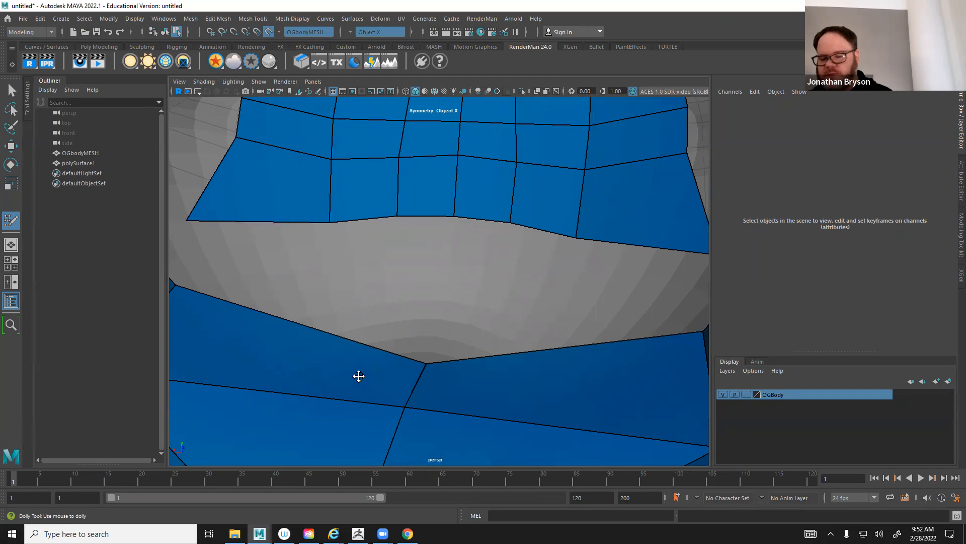
drag(426, 363, 418, 350)
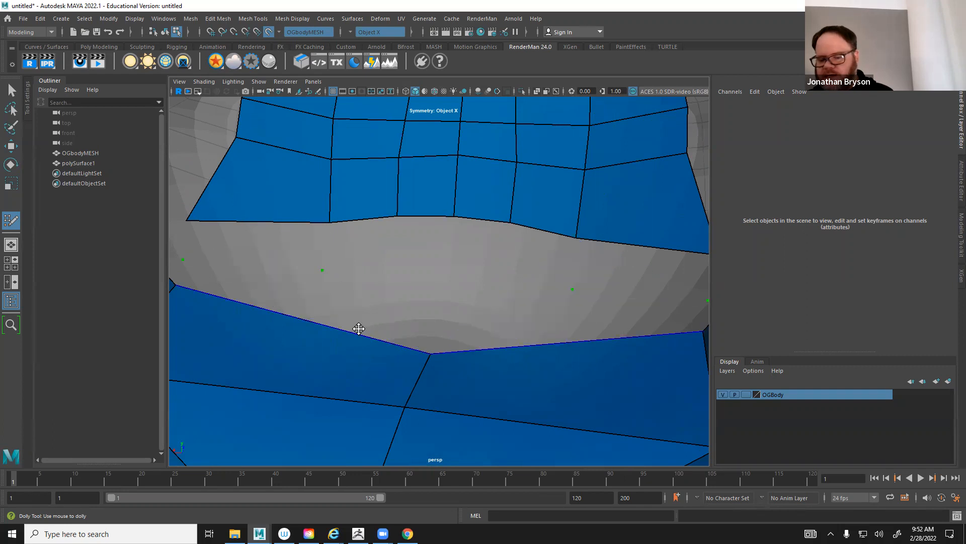
Add a row of quads below the inner lower lip patch's bottom border and connect its outer ends to the facing mesh edge
alt+middle_drag(270, 287, 325, 289)
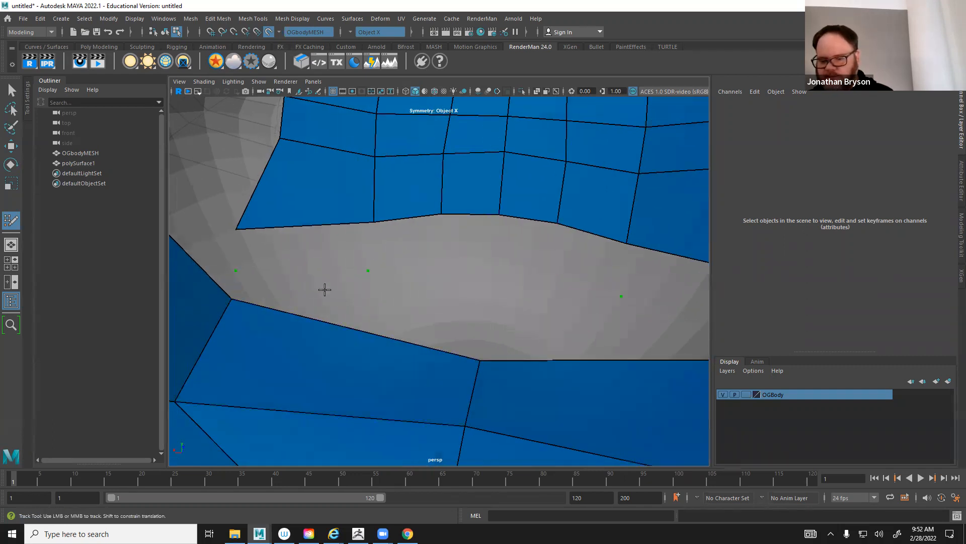
shift+click(303, 253)
shift+click(319, 287)
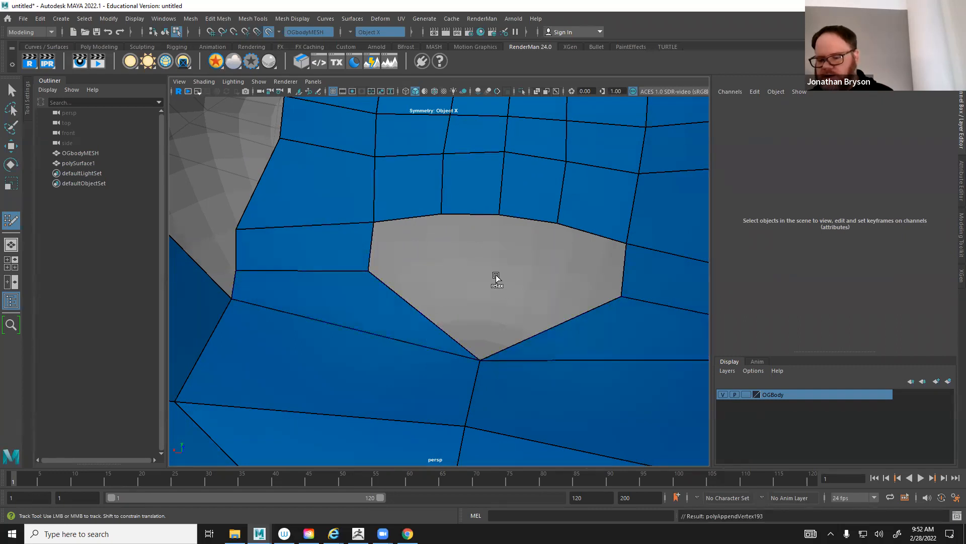
key(shift)
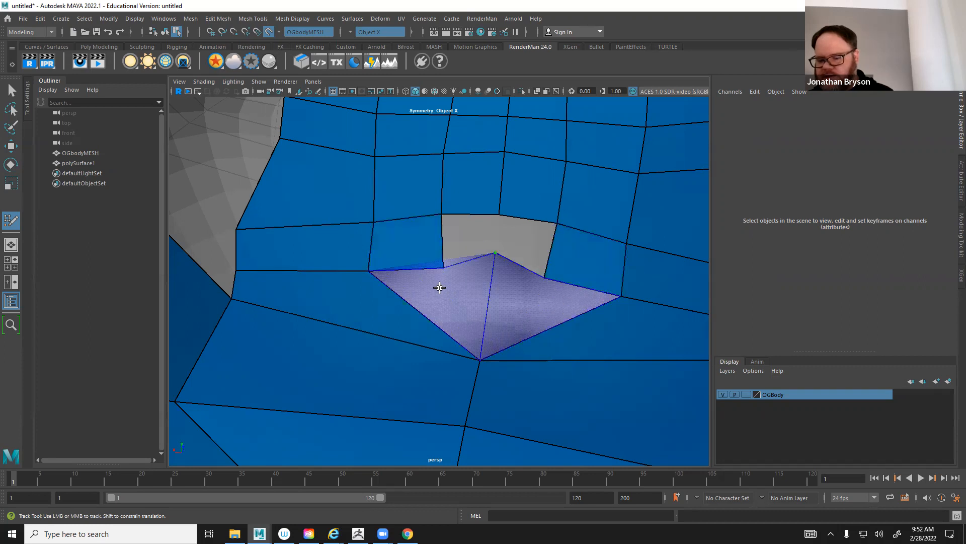
shift+click(440, 284)
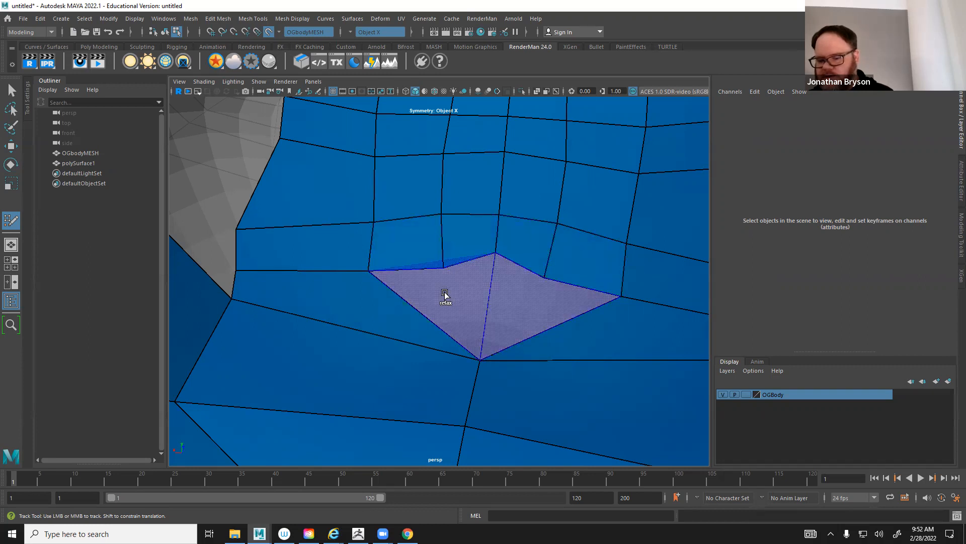
Fill the diamond-shaped gap in the face mesh with two quads, then reposition and relax the surrounding vertices
drag(542, 274, 547, 253)
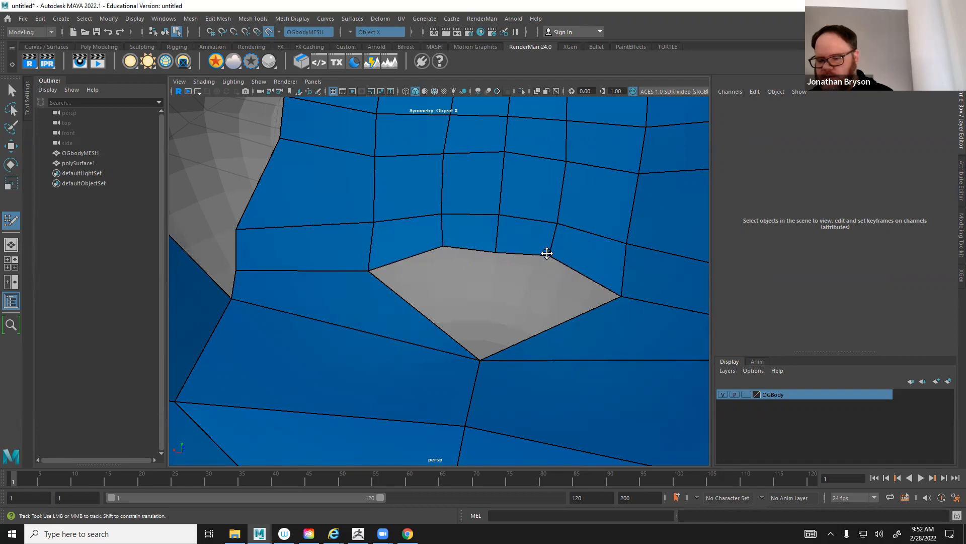
shift+click(530, 305)
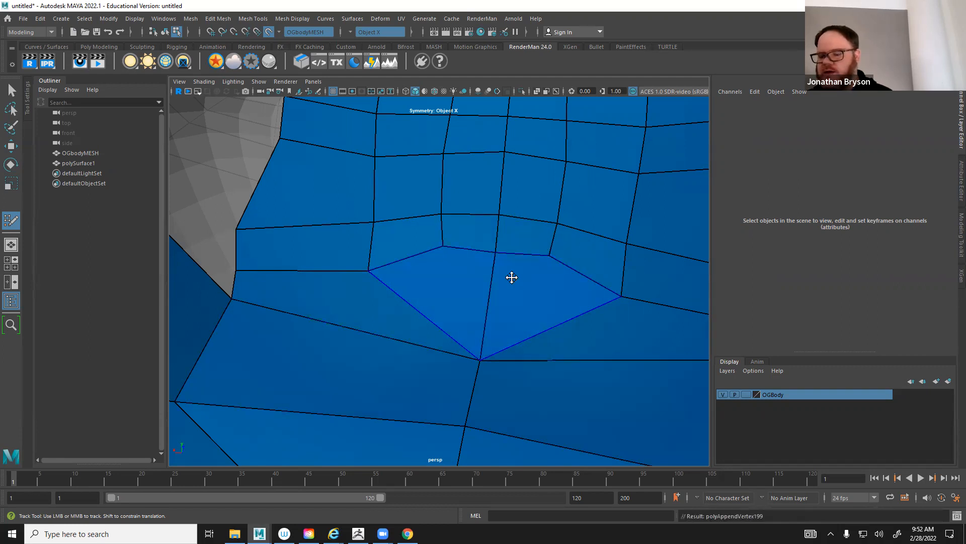
alt+middle_drag(430, 173, 412, 187)
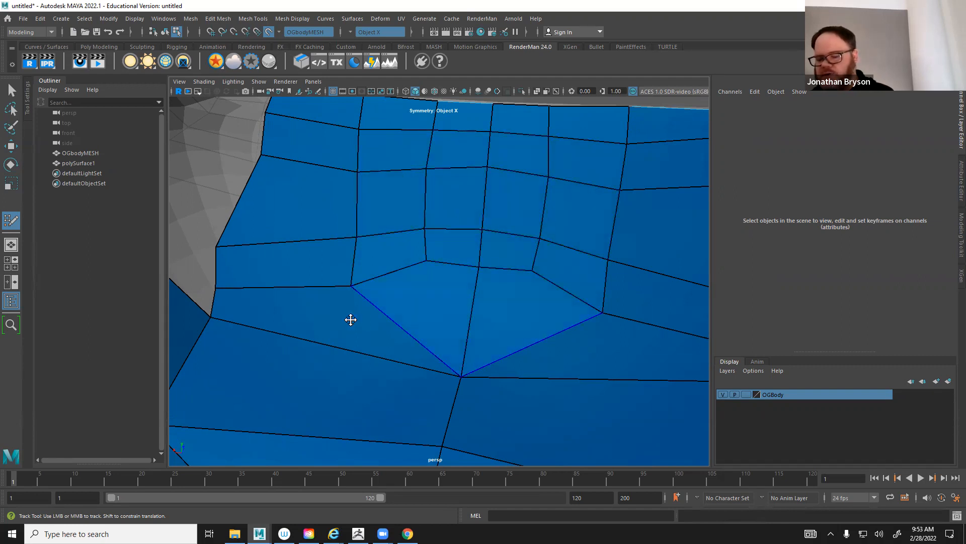
alt+drag(249, 301, 291, 283)
alt+middle_drag(292, 282, 545, 270)
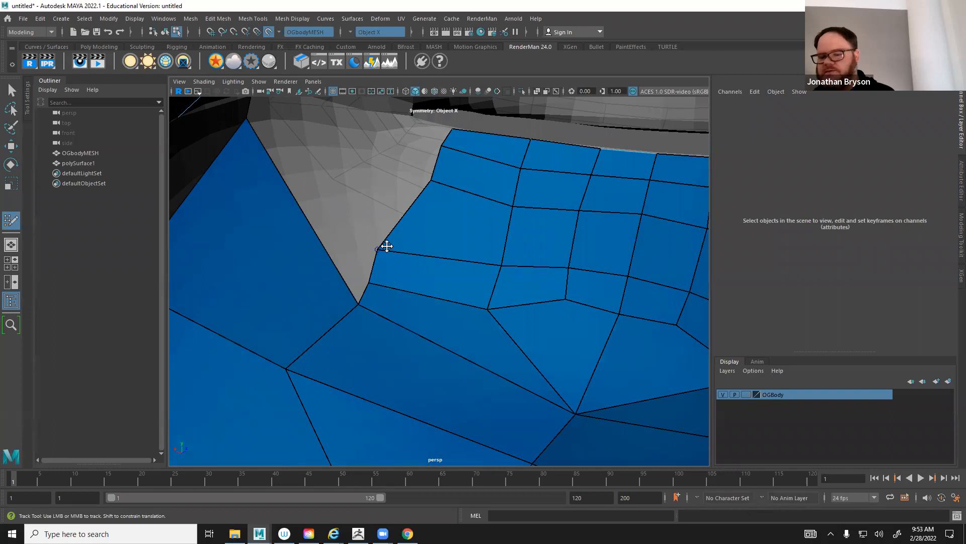
drag(377, 247, 391, 225)
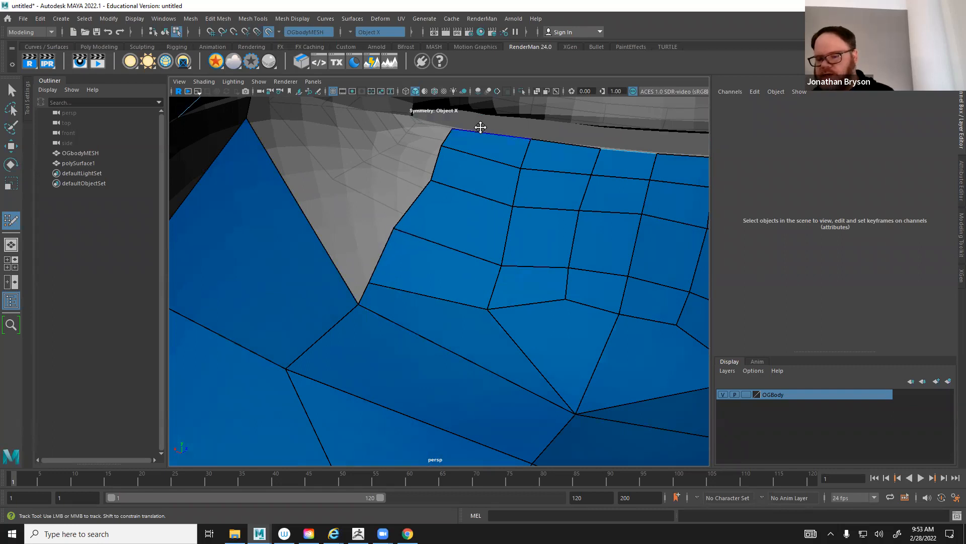
alt+middle_drag(459, 397, 498, 275)
drag(472, 256, 506, 259)
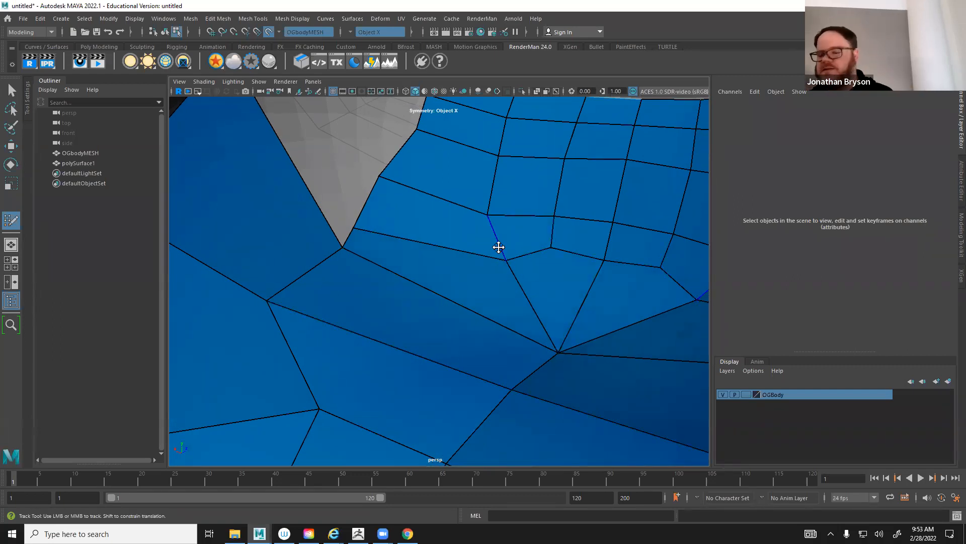
mouse_move(486, 218)
shift+mouse_down()
mouse_move(537, 220)
mouse_move(580, 253)
mouse_move(546, 195)
mouse_move(546, 173)
mouse_move(606, 183)
shift+mouse_up()
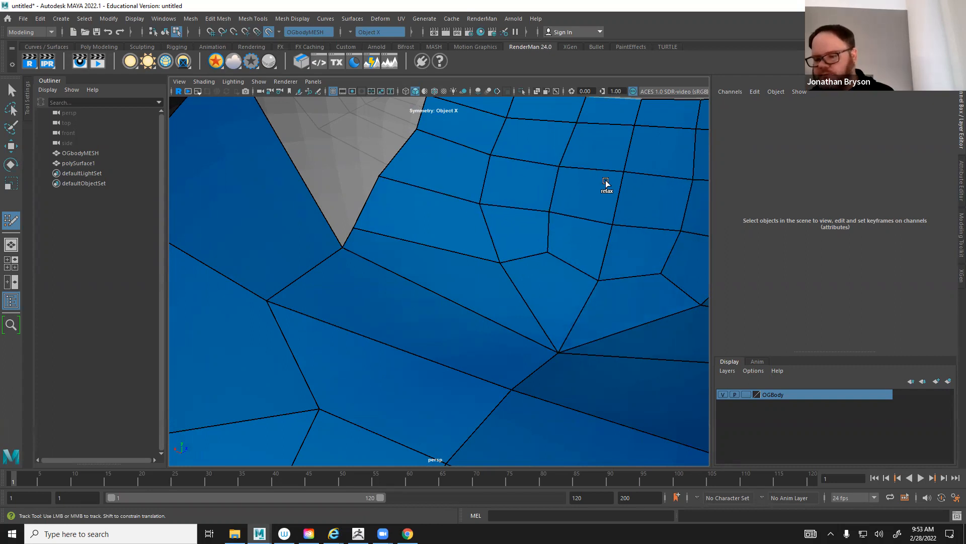
Place Quad Draw points around the upper neck below the chin and fill the first pair of quads at the front
mouse_move(578, 268)
alt+mouse_down()
mouse_move(524, 264)
mouse_move(565, 266)
mouse_move(522, 304)
mouse_move(478, 285)
alt+mouse_up()
alt+right_drag(479, 285, 390, 213)
alt+drag(390, 214, 522, 271)
alt+right_drag(522, 272, 535, 77)
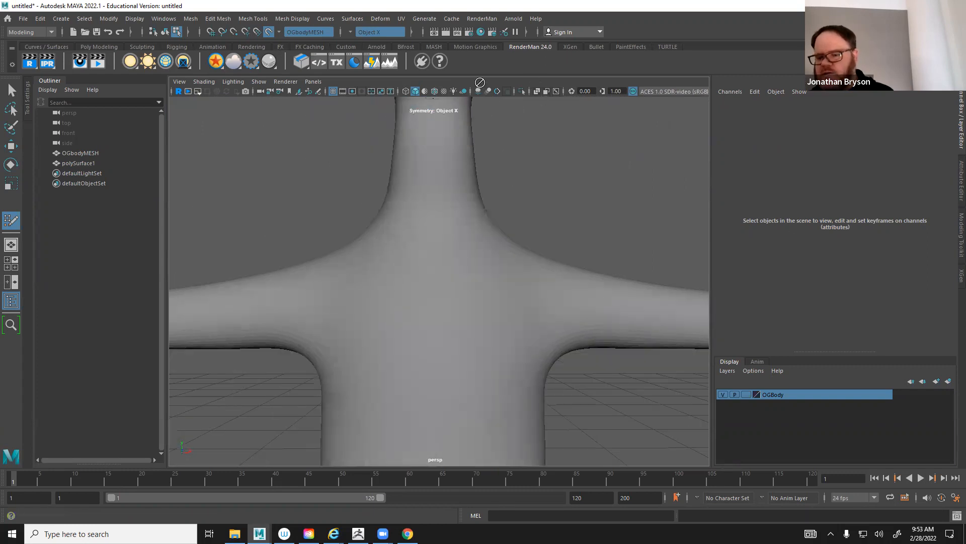
alt+drag(482, 270, 584, 261)
alt+middle_drag(443, 181, 460, 248)
alt+drag(461, 249, 413, 284)
alt+right_drag(453, 277, 491, 281)
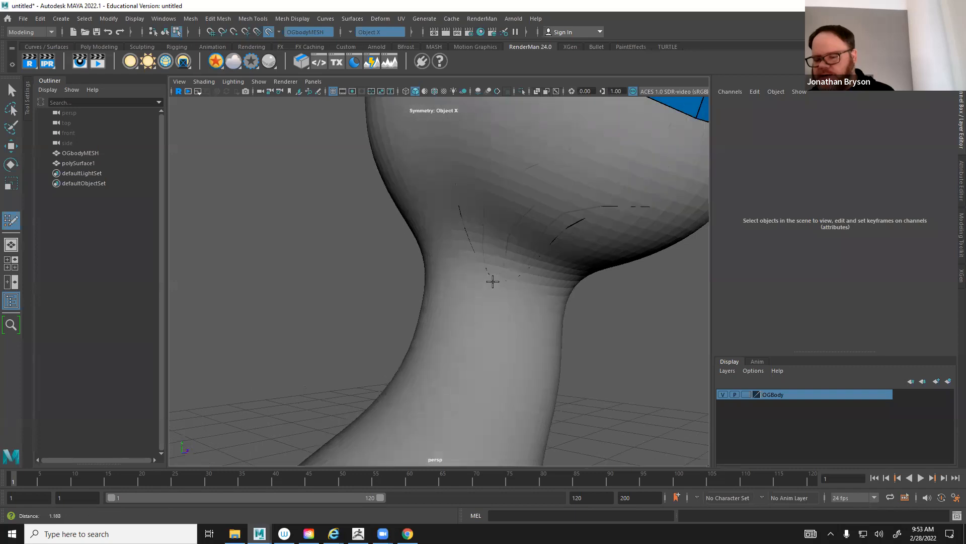
alt+drag(462, 285, 428, 231)
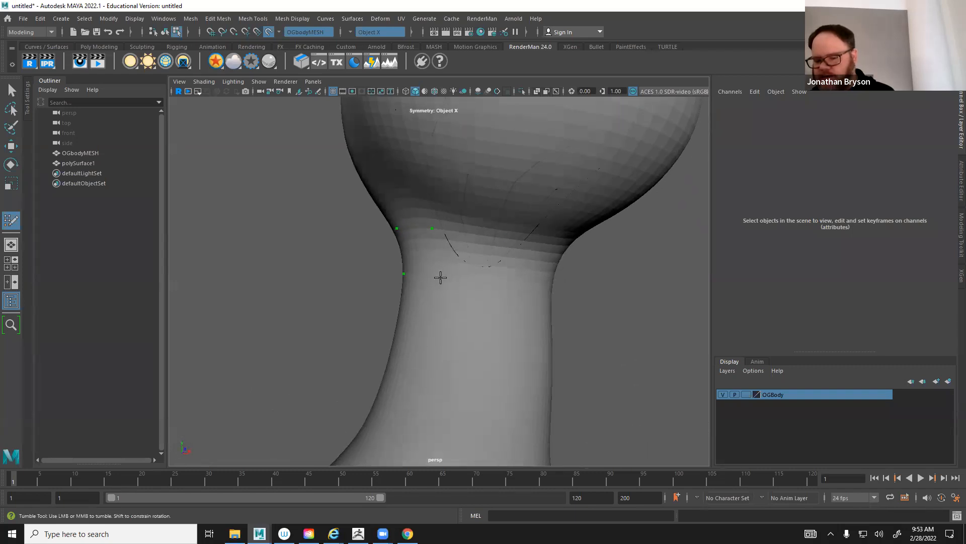
alt+drag(444, 268, 450, 167)
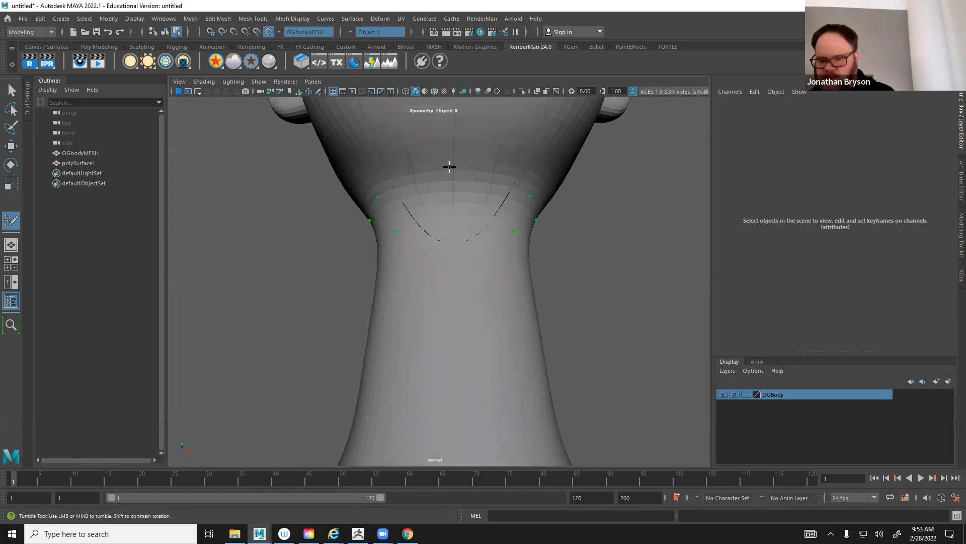
click(455, 182)
mouse_move(454, 227)
alt+mouse_down()
mouse_move(448, 244)
mouse_move(440, 240)
alt+mouse_up()
shift+click(443, 237)
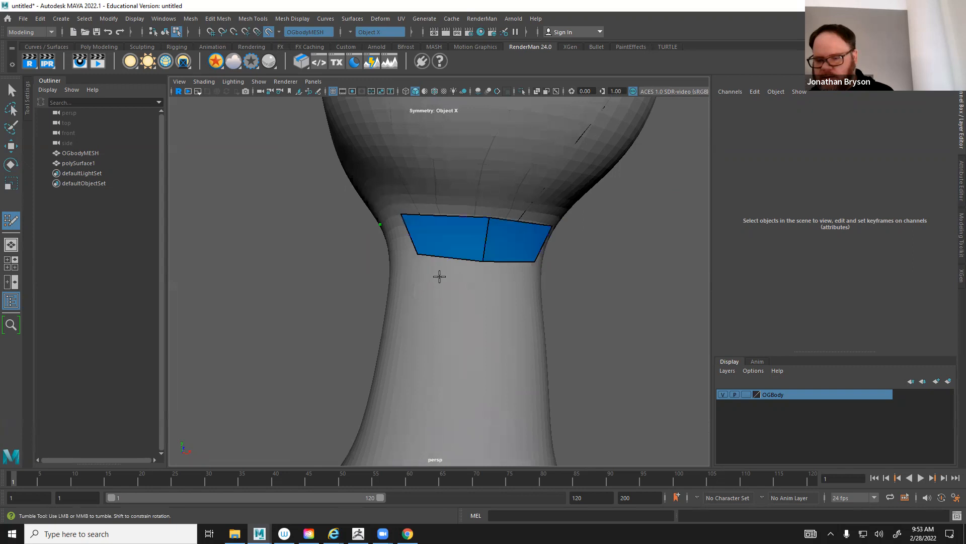
Continue the quad ring around the side and back of the upper neck
alt+drag(440, 276, 518, 259)
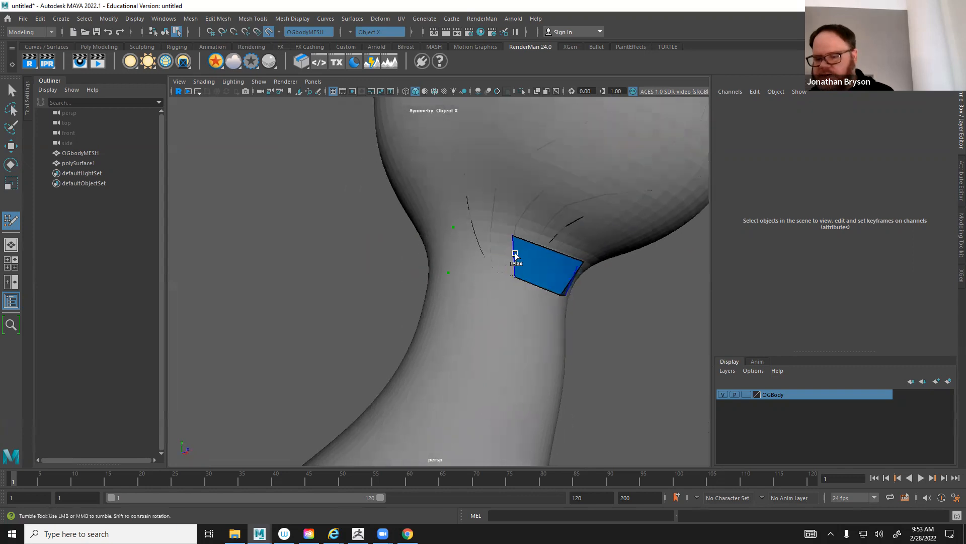
shift+click(464, 258)
mouse_move(464, 258)
alt+mouse_down()
mouse_move(490, 245)
mouse_move(431, 257)
alt+mouse_up()
click(426, 279)
shift+click(446, 261)
alt+drag(563, 303, 470, 311)
alt+middle_drag(563, 314, 494, 336)
alt+drag(545, 311, 462, 296)
alt+drag(558, 244, 482, 334)
alt+middle_drag(491, 255, 522, 170)
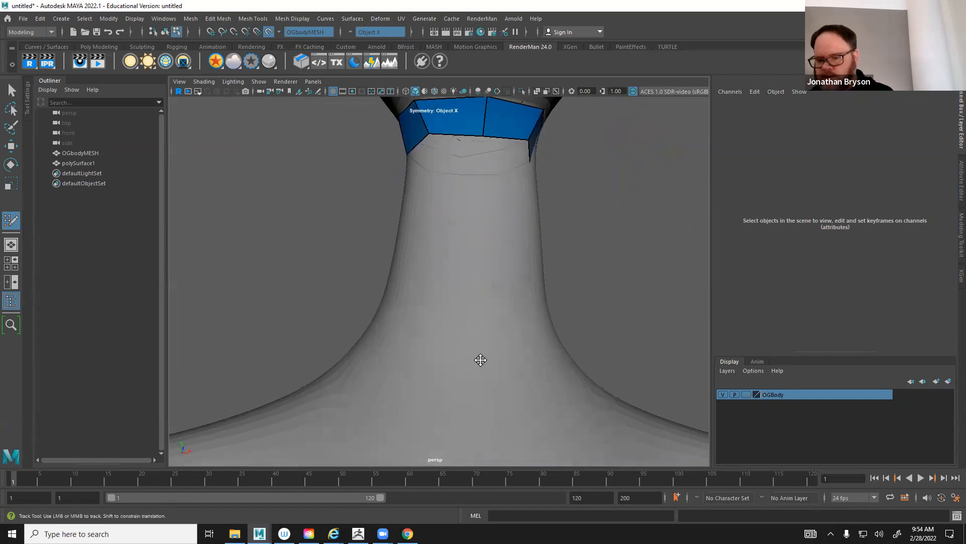
Fill tall quads from the upper neck ring down to the neck's base, working from the front around to the back
shift+click(424, 302)
mouse_move(424, 302)
alt+mouse_down()
mouse_move(379, 327)
mouse_move(352, 360)
alt+mouse_up()
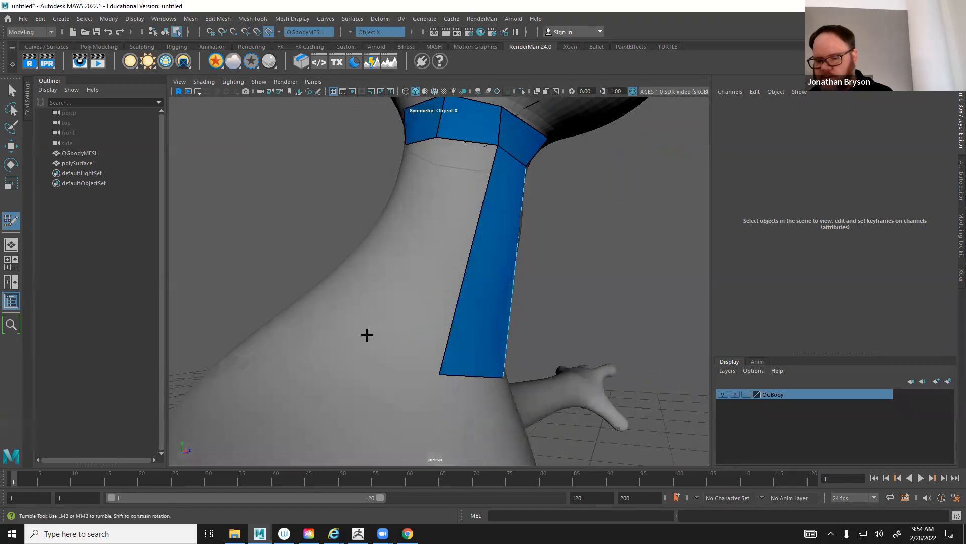
mouse_move(414, 267)
alt+mouse_down()
mouse_move(425, 284)
mouse_move(452, 280)
alt+mouse_up()
shift+click(416, 278)
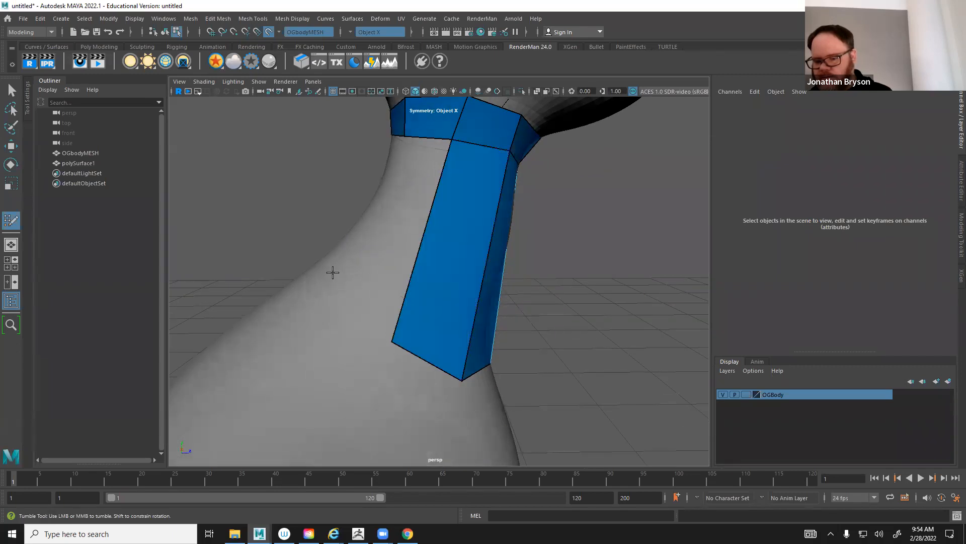
mouse_move(356, 281)
alt+mouse_down()
mouse_move(414, 299)
mouse_move(371, 323)
alt+mouse_up()
shift+click(393, 269)
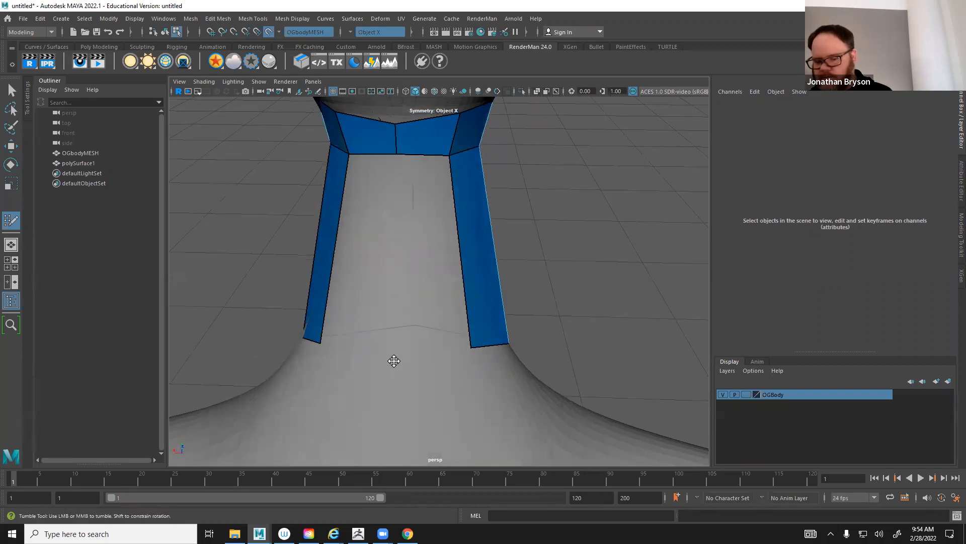
shift+click(424, 280)
Insert horizontal edge loops across the tall neck quads, from near the base up to the upper ring
alt+right_drag(442, 334, 395, 363)
mouse_move(395, 363)
alt+mouse_down()
mouse_move(400, 325)
mouse_move(374, 361)
alt+mouse_up()
drag(435, 303, 523, 315)
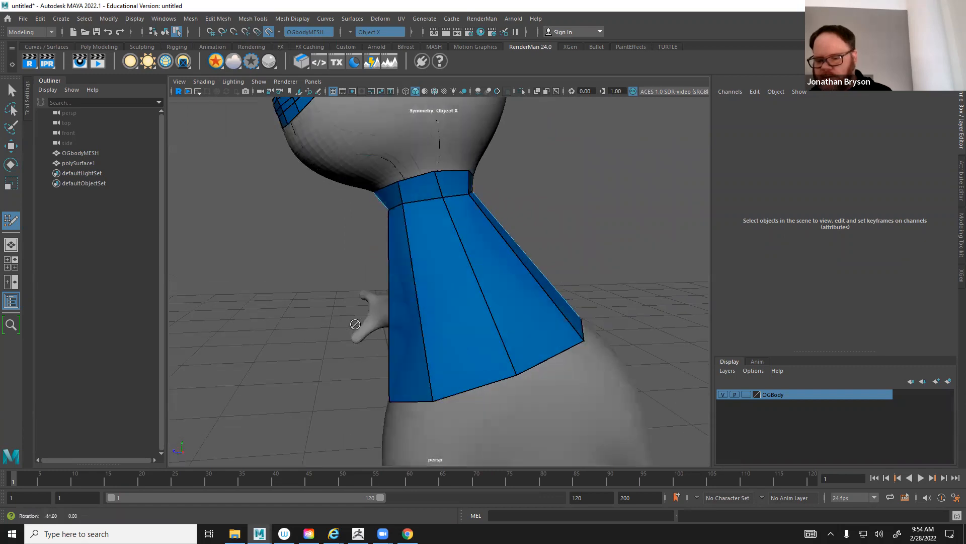
ctrl+click(497, 325)
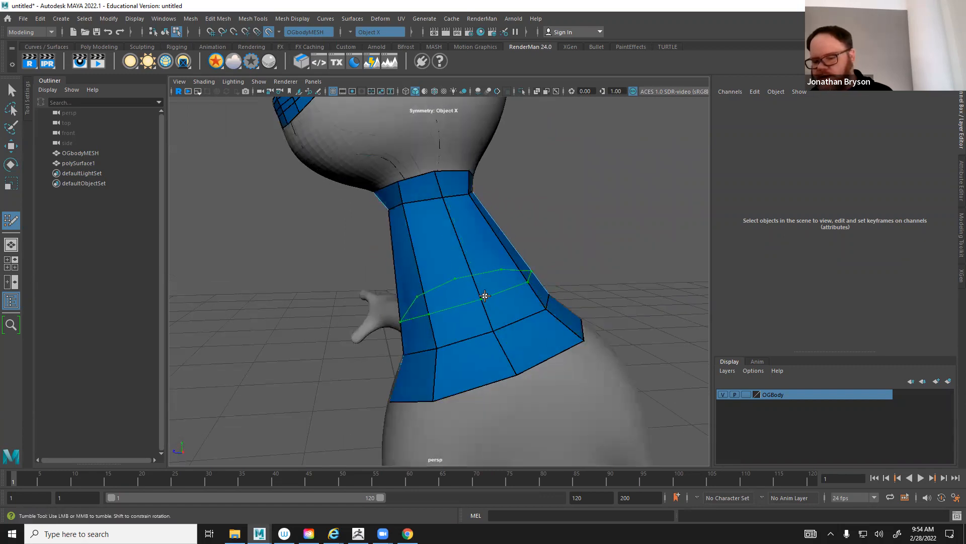
ctrl+click(484, 295)
ctrl+click(457, 244)
ctrl+click(449, 213)
alt+drag(532, 286, 598, 254)
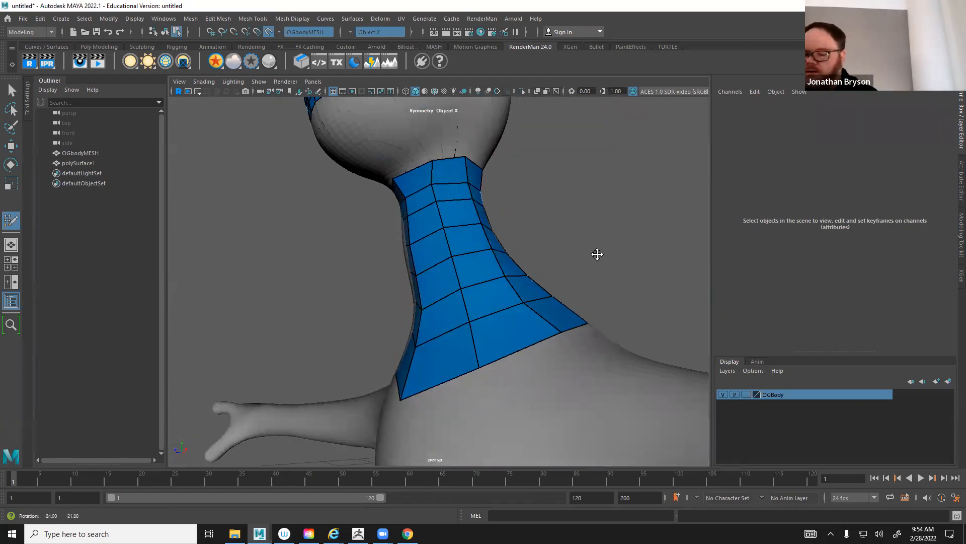
ctrl+click(537, 322)
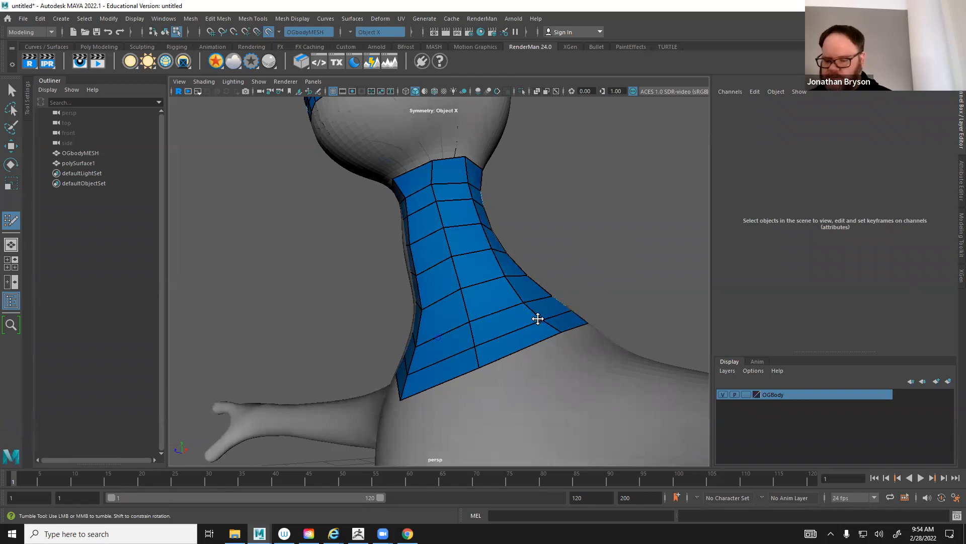
Place two rows of Quad Draw points around the upper arm near the shoulder, covering its front, underside and back
alt+drag(486, 317, 464, 351)
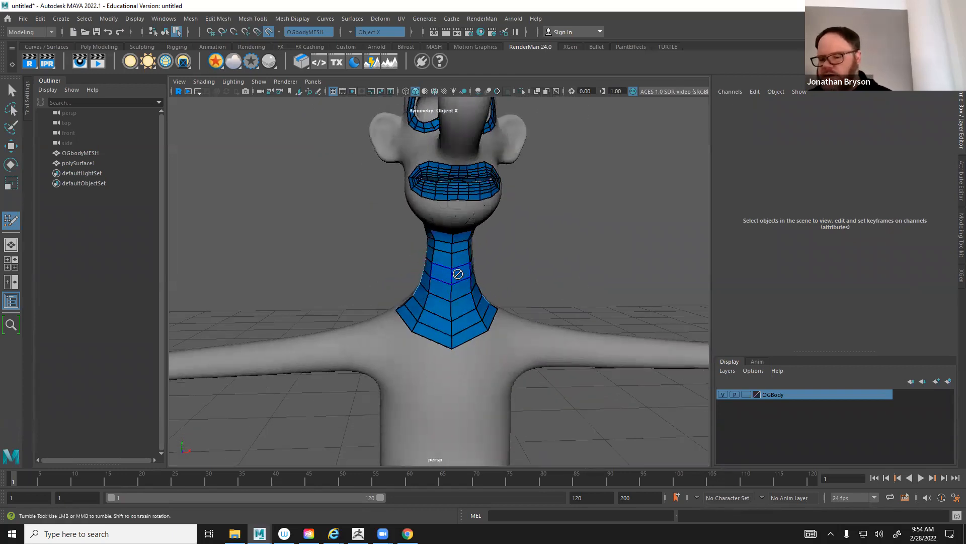
alt+drag(564, 352, 371, 232)
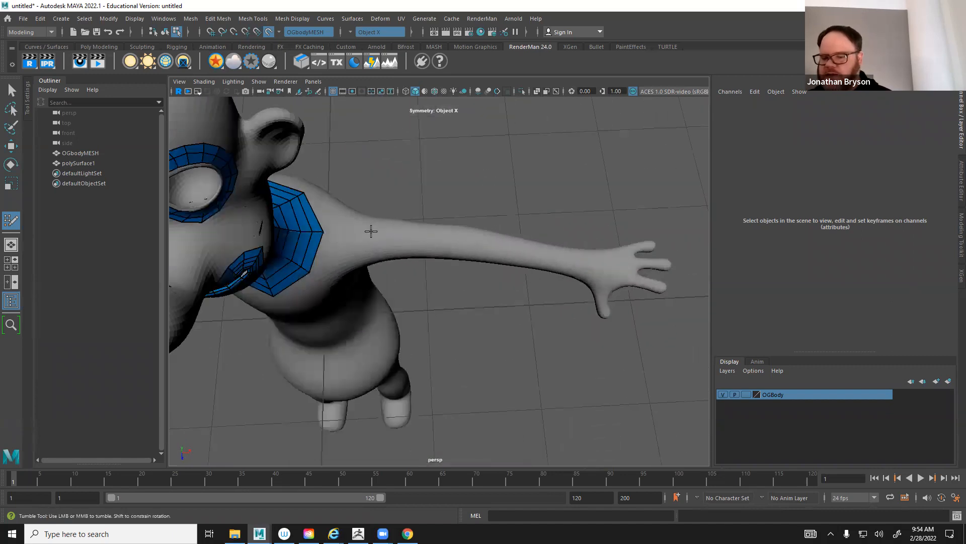
alt+drag(362, 360, 370, 297)
alt+middle_drag(370, 297, 418, 286)
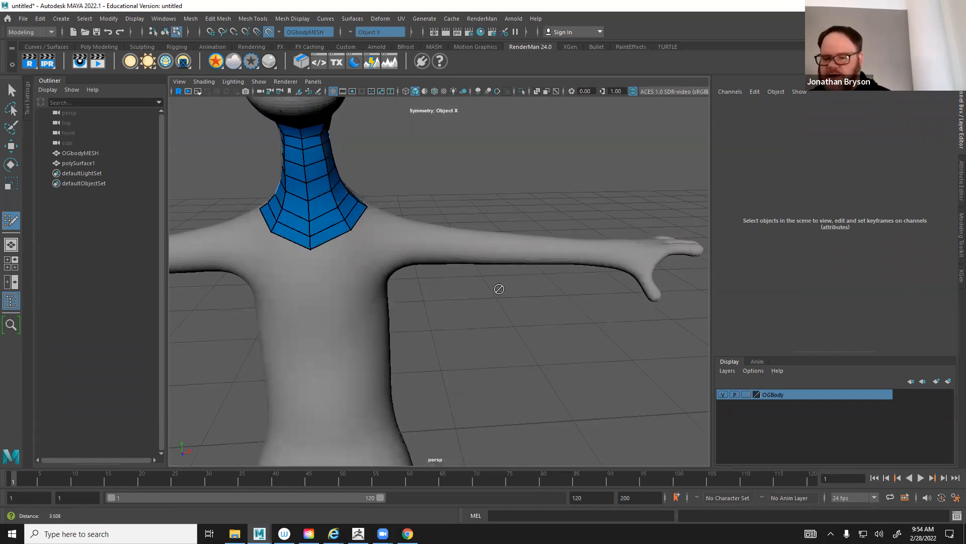
scroll(403, 266, up, 3)
alt+drag(403, 266, 411, 133)
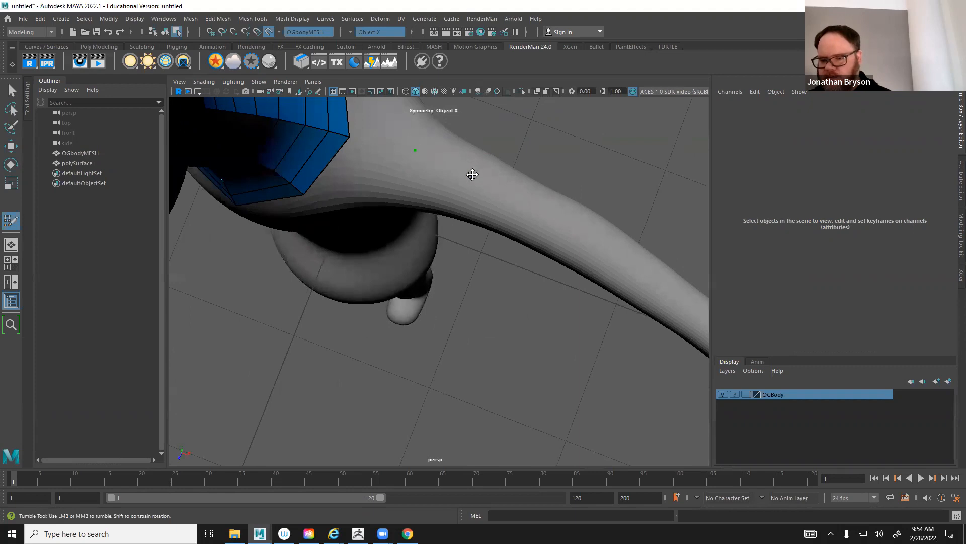
alt+drag(472, 174, 408, 211)
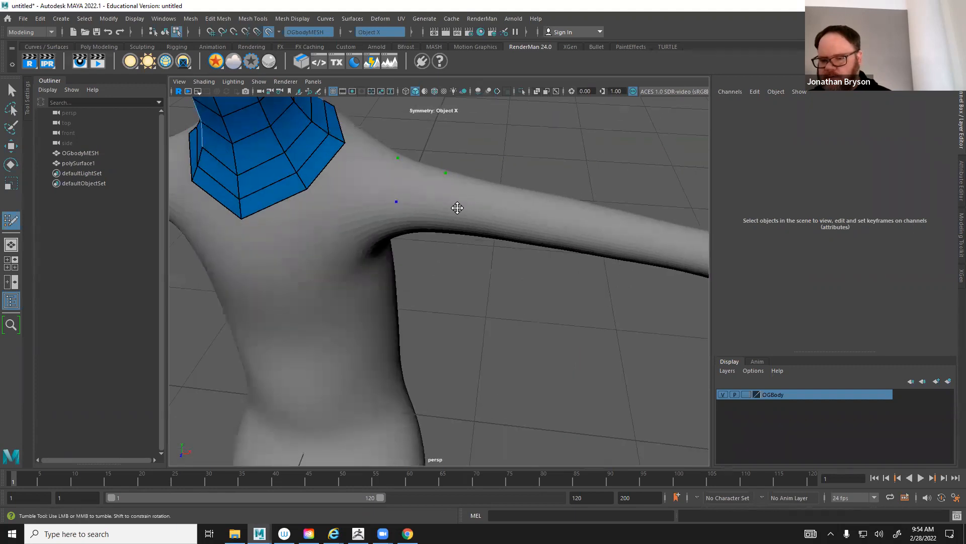
alt+drag(450, 272, 449, 171)
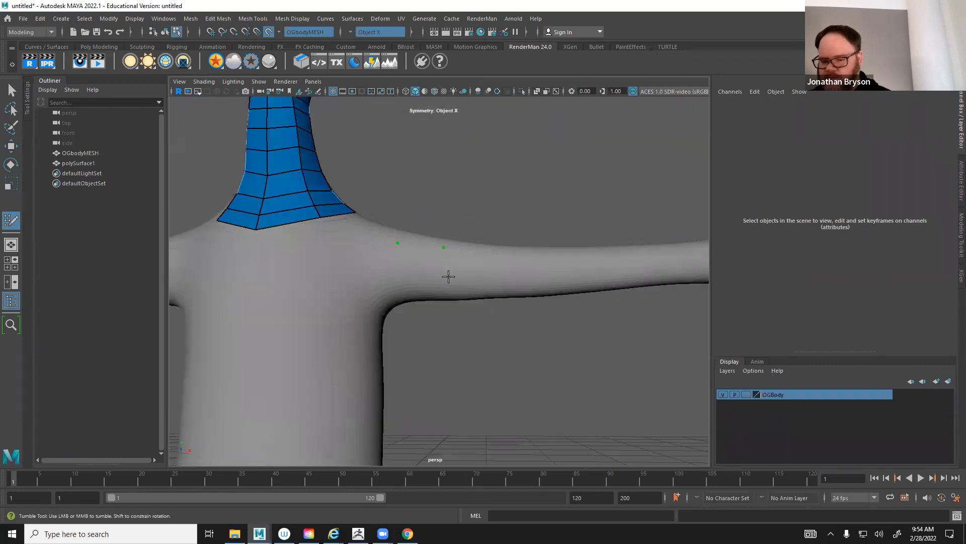
mouse_move(475, 300)
alt+mouse_down()
mouse_move(477, 261)
mouse_move(478, 291)
alt+mouse_up()
alt+drag(440, 332, 400, 322)
alt+drag(504, 198, 448, 242)
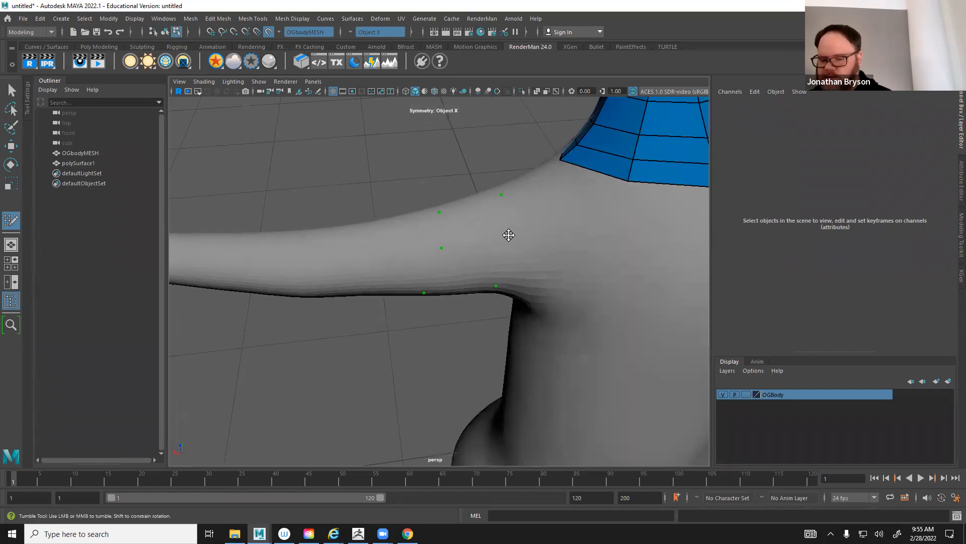
Fill quads between the placed points to form a ring around the upper arm
click(470, 222)
shift+click(470, 271)
mouse_move(470, 272)
alt+mouse_down()
mouse_move(495, 232)
mouse_move(445, 228)
mouse_move(546, 188)
mouse_move(464, 281)
alt+mouse_up()
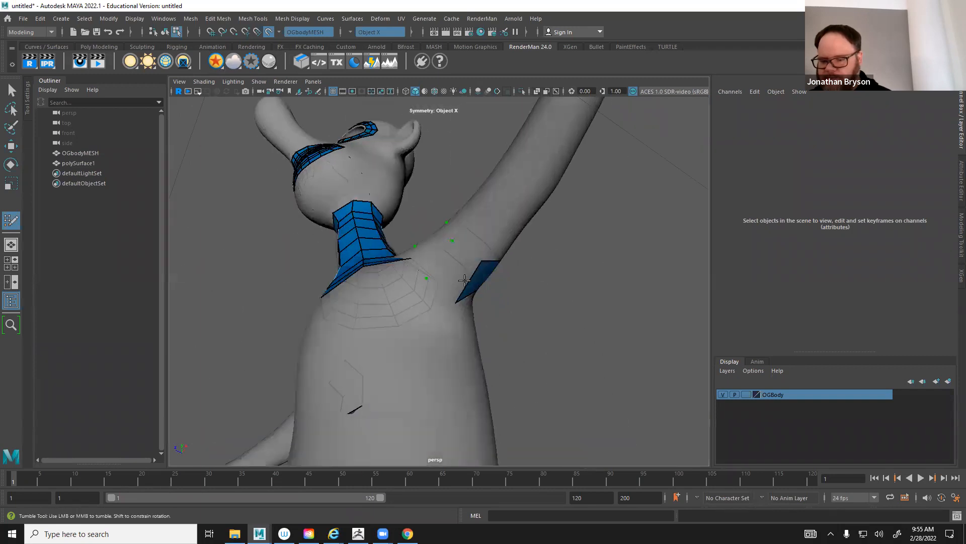
shift+click(454, 267)
shift+click(438, 243)
alt+drag(439, 242, 452, 189)
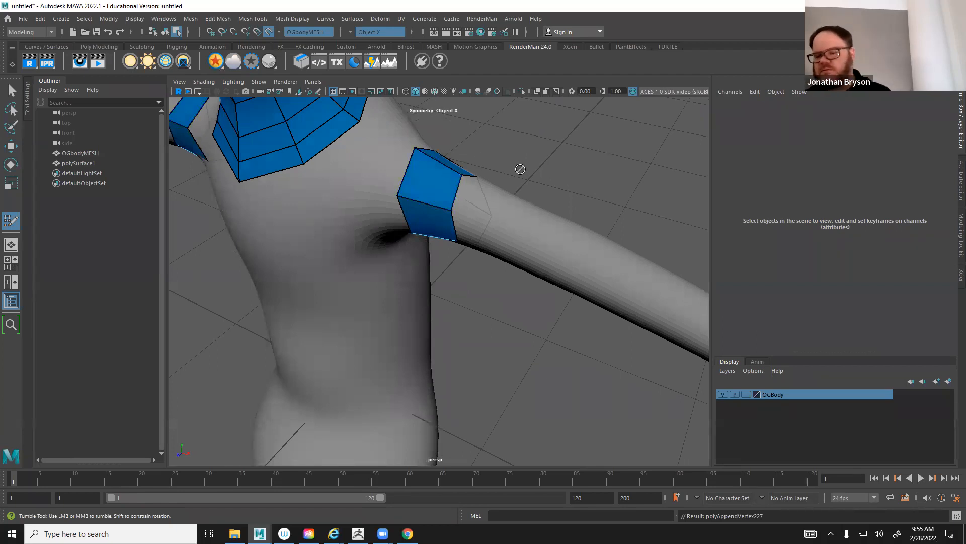
Place Quad Draw points around the arm at the elbow and fill quads connecting them to the upper-arm ring
alt+drag(527, 134, 489, 242)
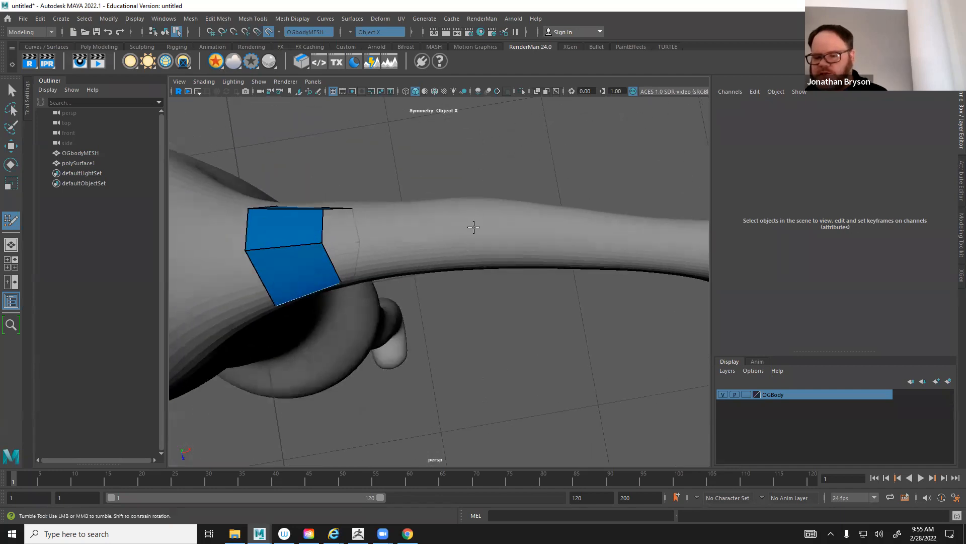
mouse_move(492, 179)
alt+mouse_down()
mouse_move(475, 231)
mouse_move(481, 309)
alt+mouse_up()
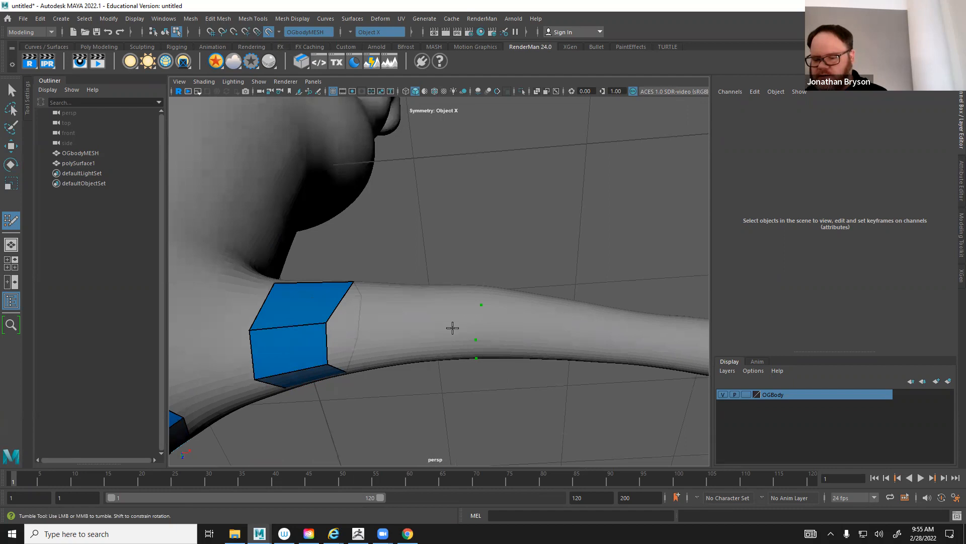
mouse_move(416, 341)
alt+mouse_down()
mouse_move(402, 212)
mouse_move(394, 297)
mouse_move(448, 302)
mouse_move(473, 383)
alt+mouse_up()
shift+click(410, 207)
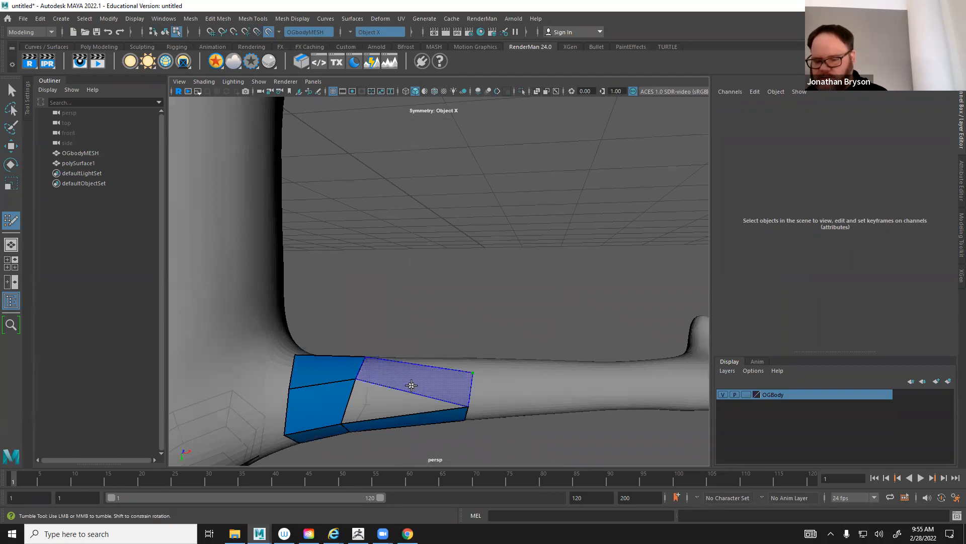
shift+click(426, 403)
mouse_move(426, 403)
alt+mouse_down()
mouse_move(470, 384)
mouse_move(467, 336)
mouse_move(427, 379)
mouse_move(407, 377)
mouse_move(470, 327)
alt+mouse_up()
shift+click(433, 357)
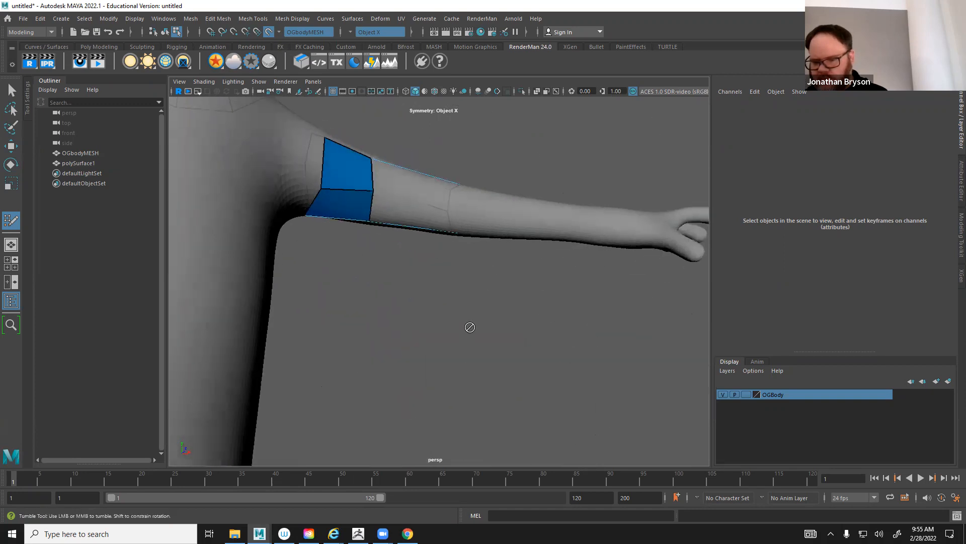
Add the missing point on the front of the elbow and fill the remaining quads to close the tube
click(458, 204)
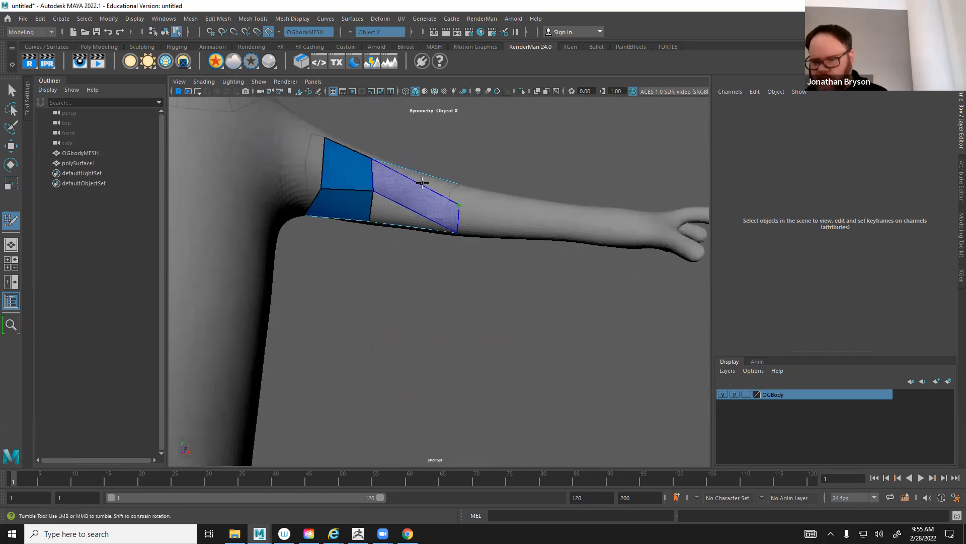
alt+right_drag(423, 203, 453, 217)
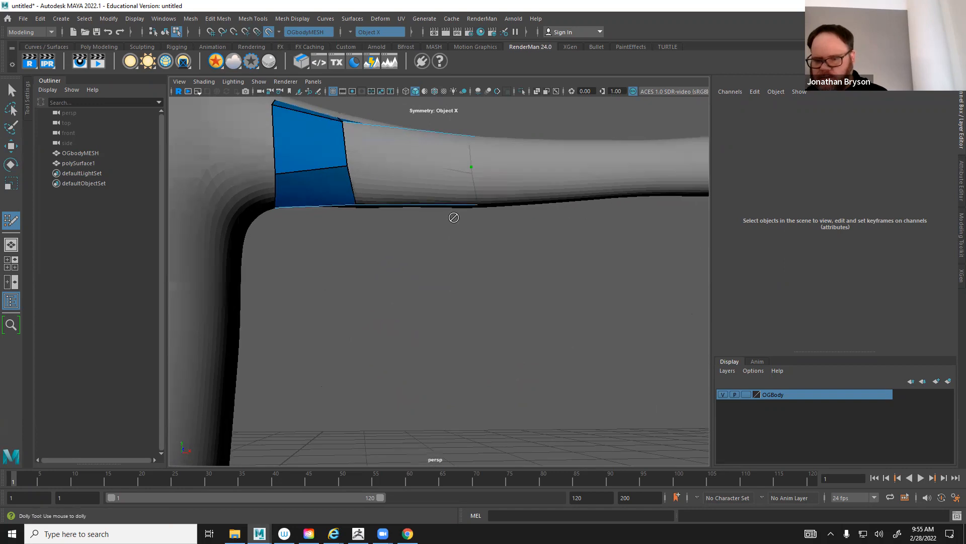
alt+middle_drag(438, 191, 448, 242)
shift+click(426, 187)
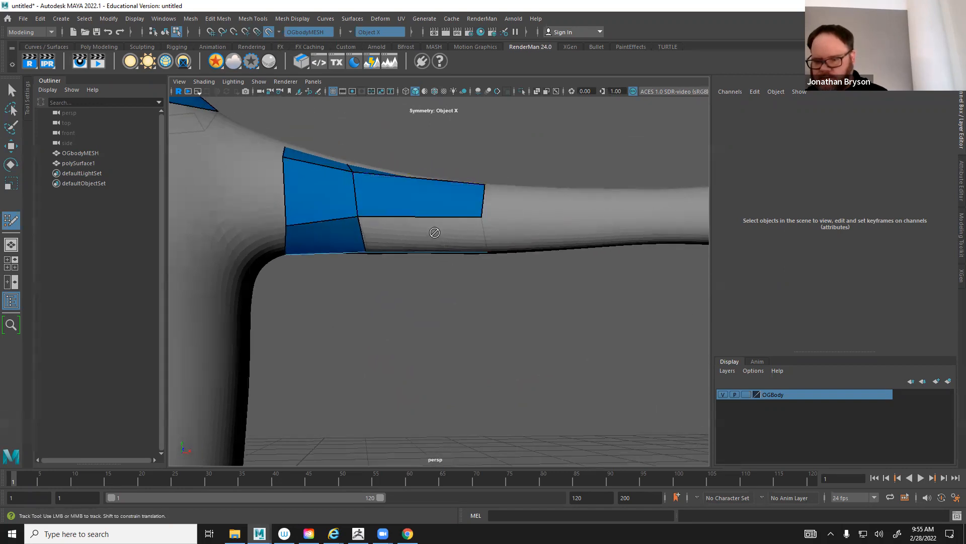
alt+drag(434, 241, 453, 235)
shift+click(423, 265)
In wireframe display, extrude the arm's open edge loop from the elbow out to the wrist and rotate it to fit
alt+drag(570, 247, 524, 322)
alt+middle_drag(583, 211, 502, 222)
alt+drag(591, 216, 569, 219)
alt+middle_drag(569, 219, 477, 220)
scroll(477, 220, down, 2)
key(q)
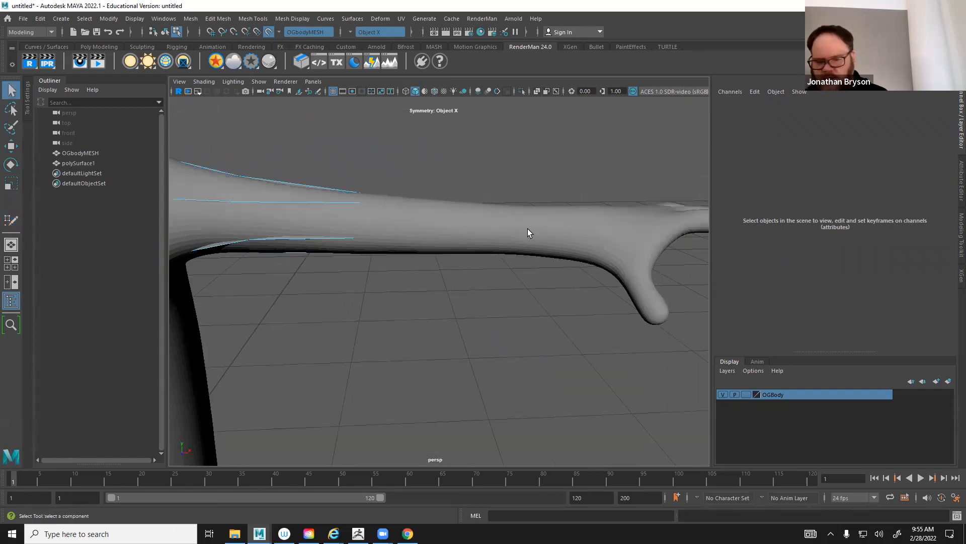
alt+drag(356, 215, 401, 218)
scroll(406, 216, up, 3)
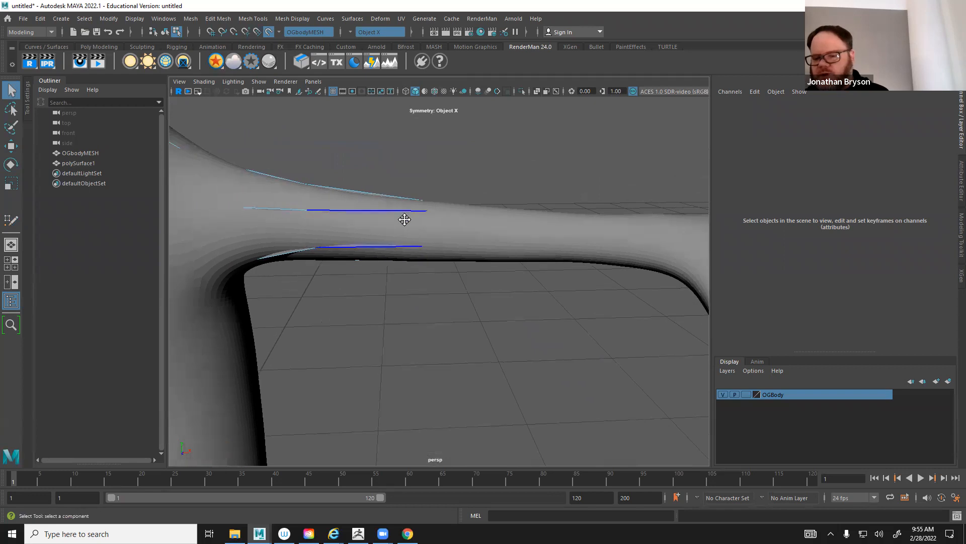
right_drag(397, 209, 398, 189)
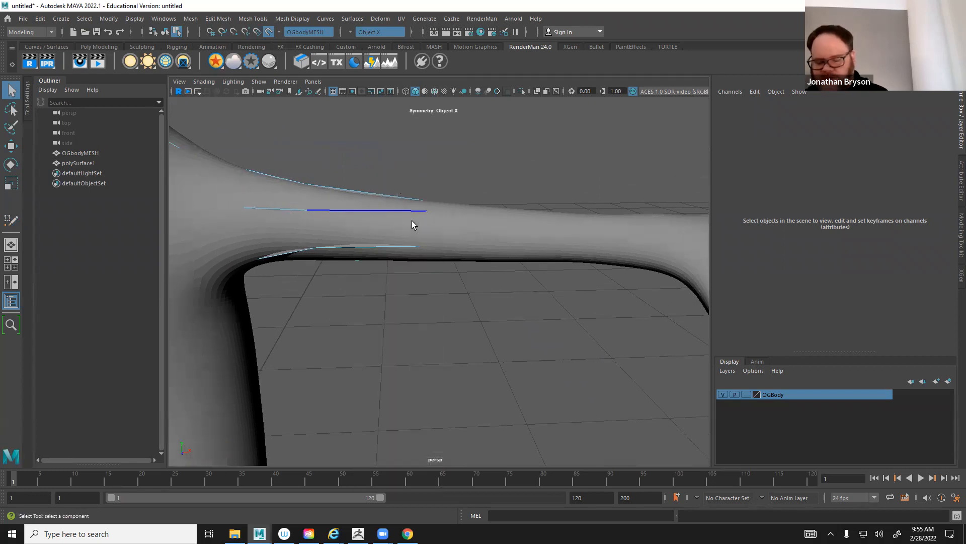
right_click(387, 216)
right_drag(385, 192, 384, 193)
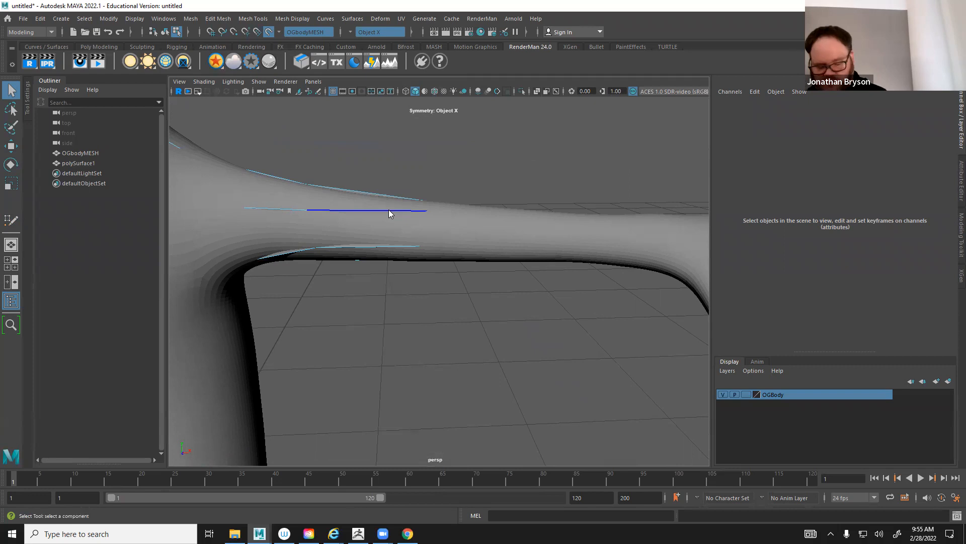
key(4)
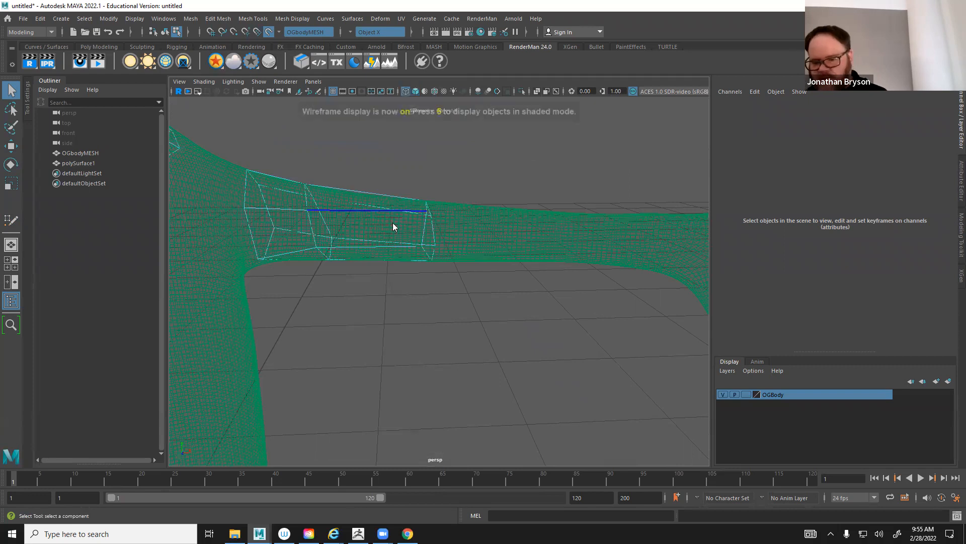
click(434, 227)
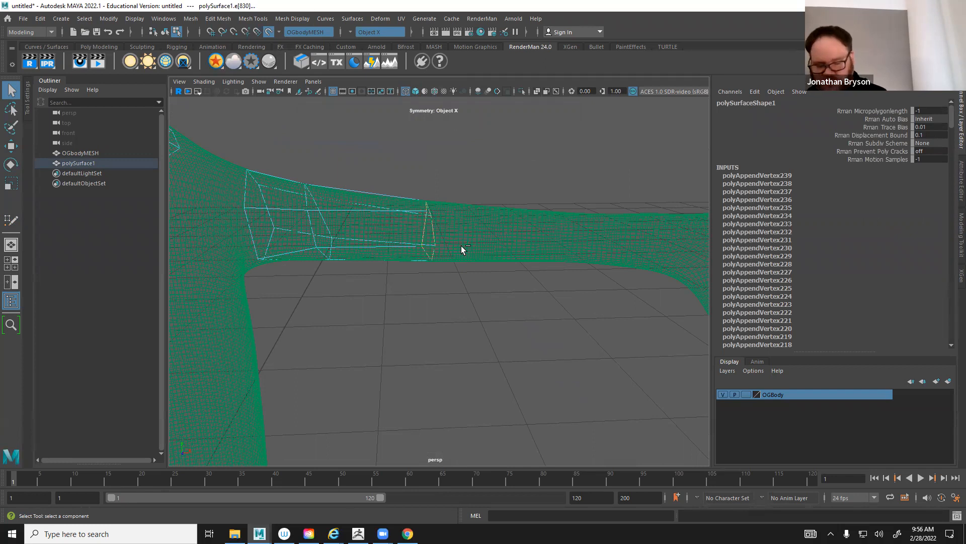
key(ctrl+e)
key(w)
alt+drag(492, 261, 515, 241)
key(e)
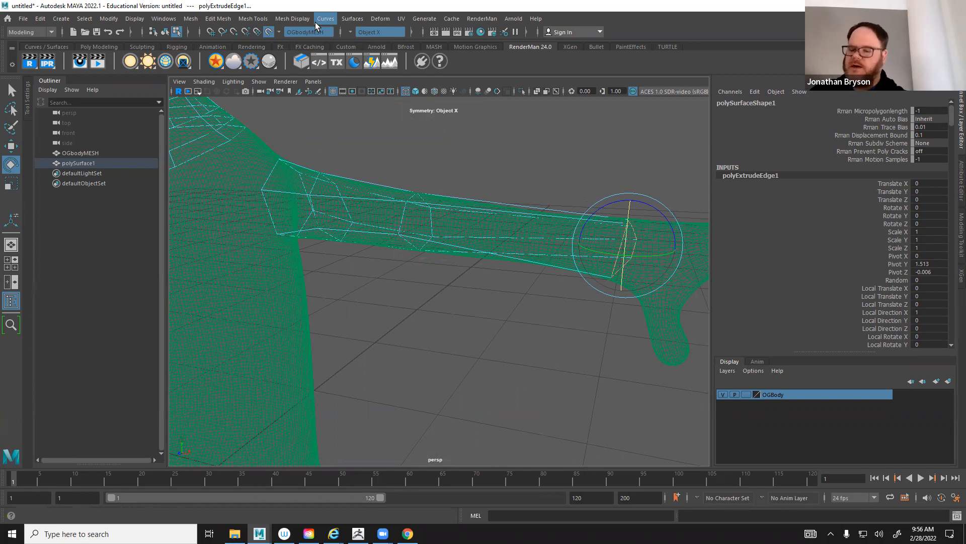
key(q)
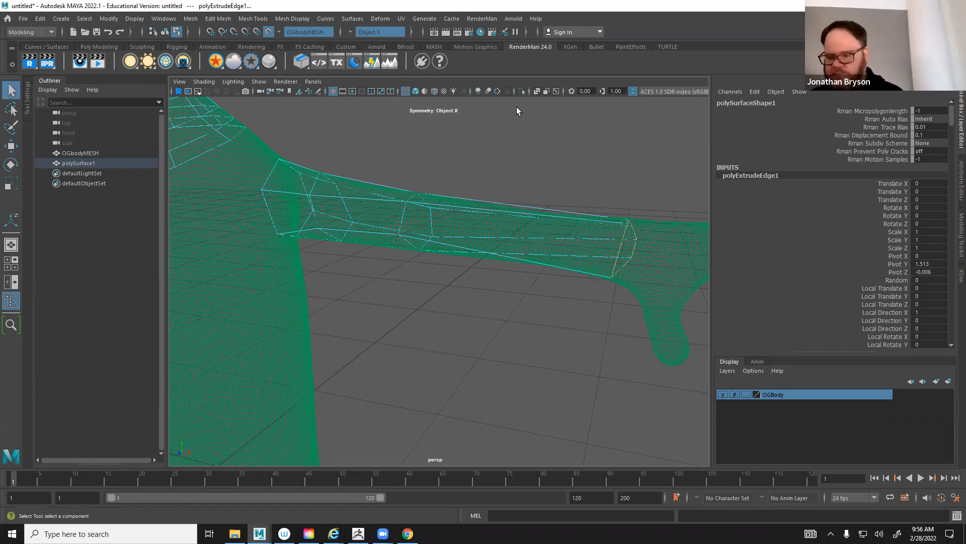
Resume Quad Draw on the retopology mesh in shaded display and adjust the wrist ring's vertices onto the sculpt's surface
alt+drag(406, 218, 427, 229)
right_drag(397, 207, 421, 190)
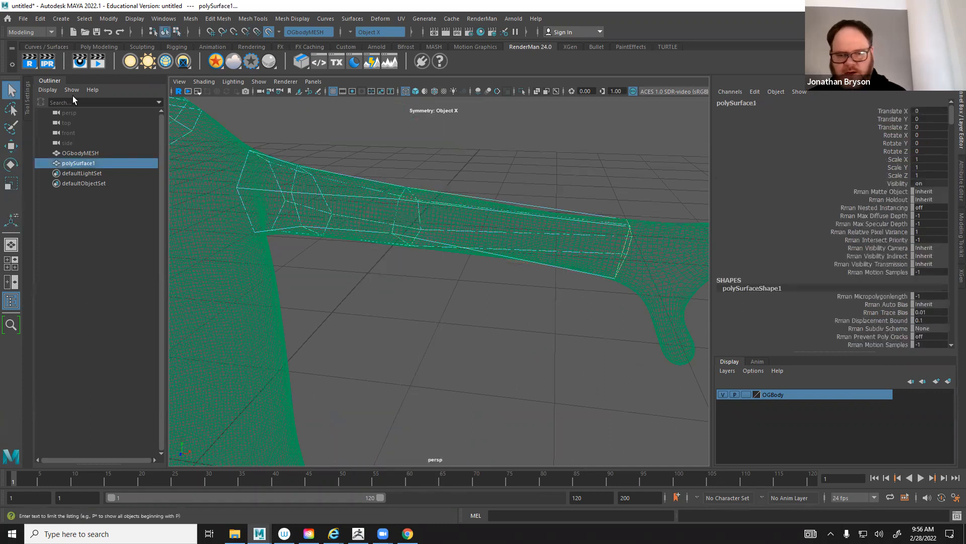
click(299, 20)
mouse_move(252, 20)
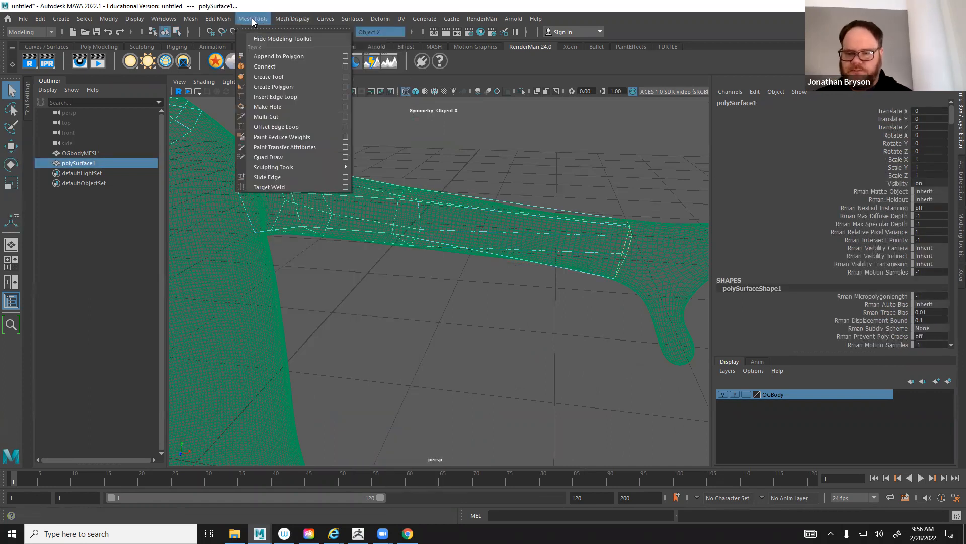
click(268, 156)
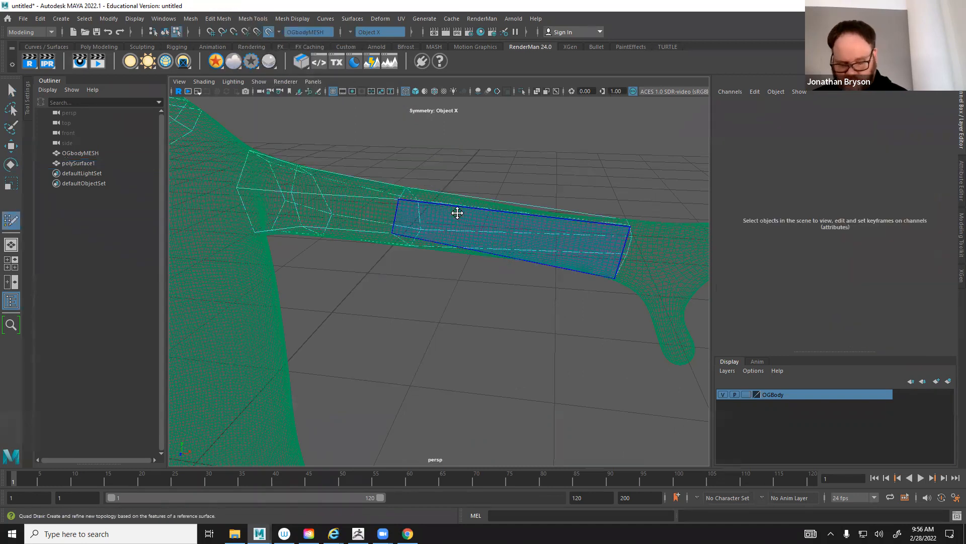
key(5)
mouse_move(613, 241)
alt+mouse_down()
mouse_move(554, 252)
mouse_move(560, 301)
mouse_move(535, 305)
mouse_move(509, 377)
alt+mouse_up()
alt+right_drag(431, 442, 408, 383)
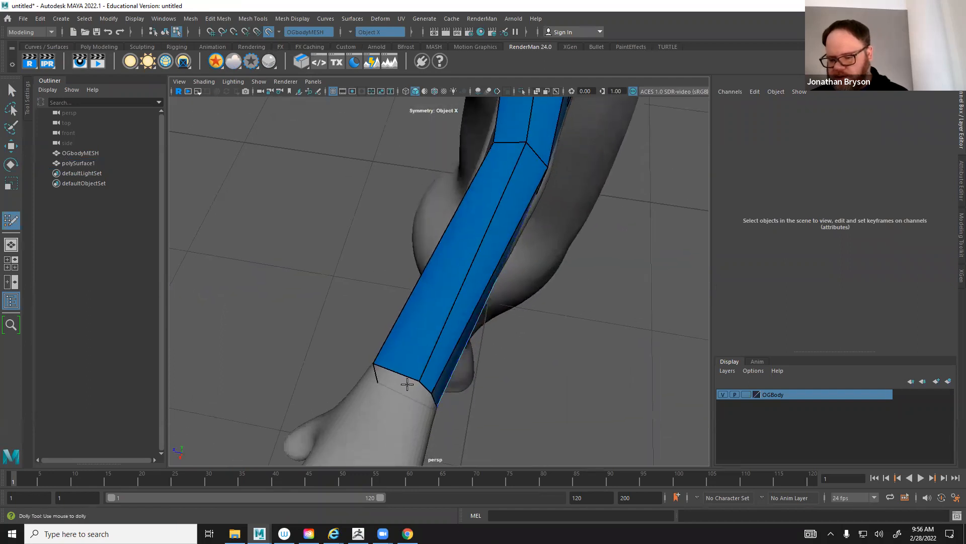
alt+drag(442, 384, 407, 352)
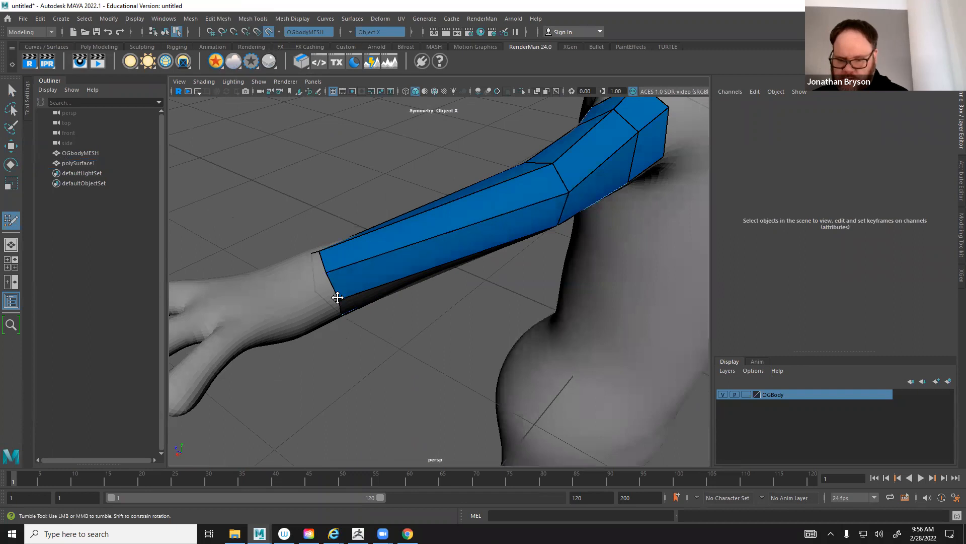
alt+drag(334, 290, 334, 194)
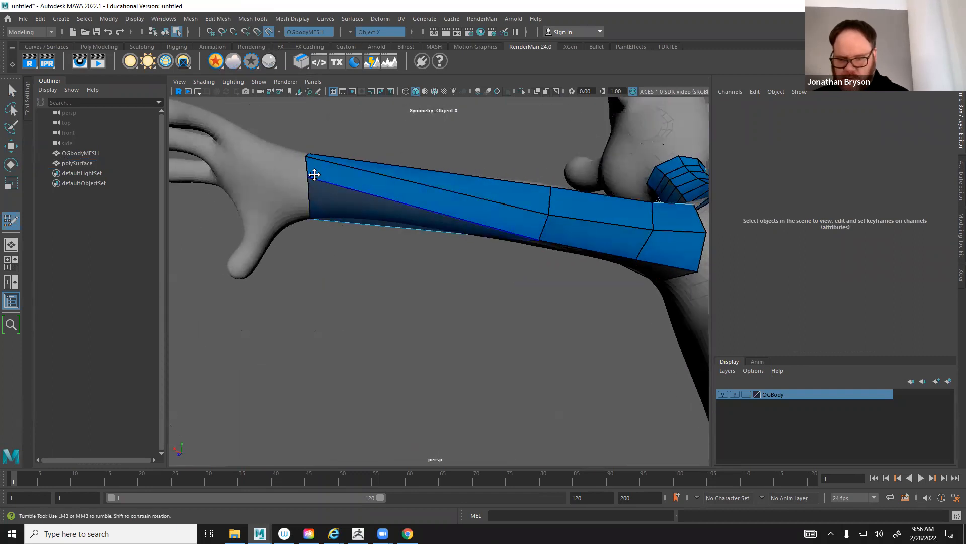
alt+drag(297, 226, 439, 158)
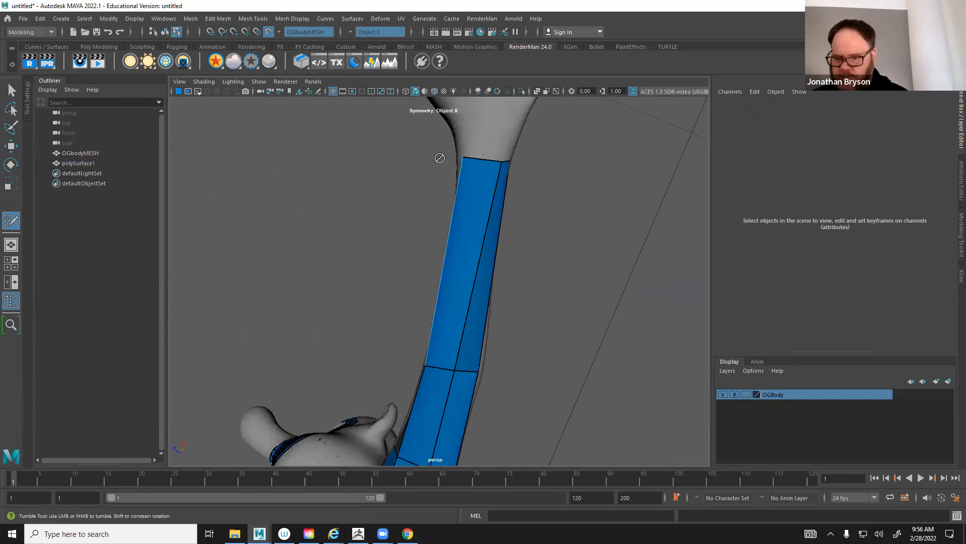
alt+drag(504, 160, 576, 215)
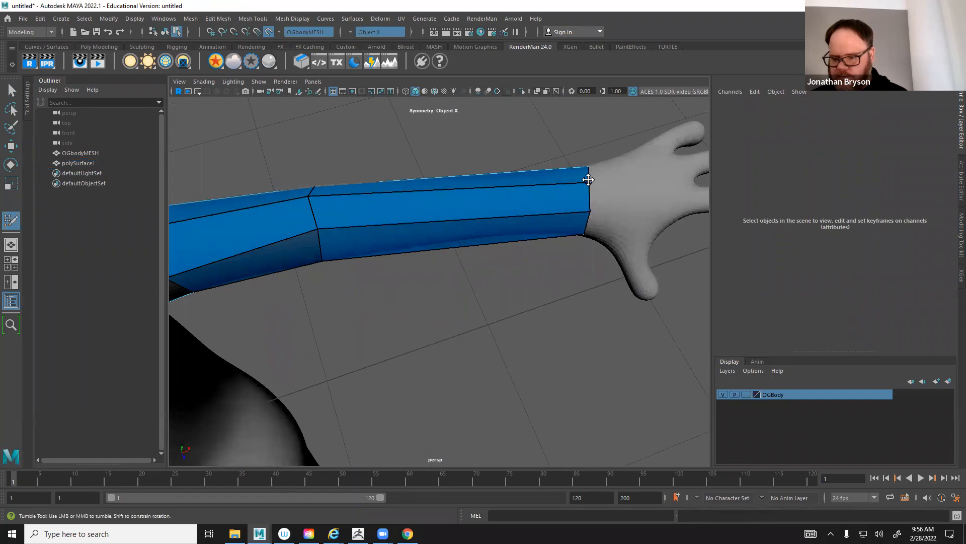
alt+drag(586, 179, 595, 206)
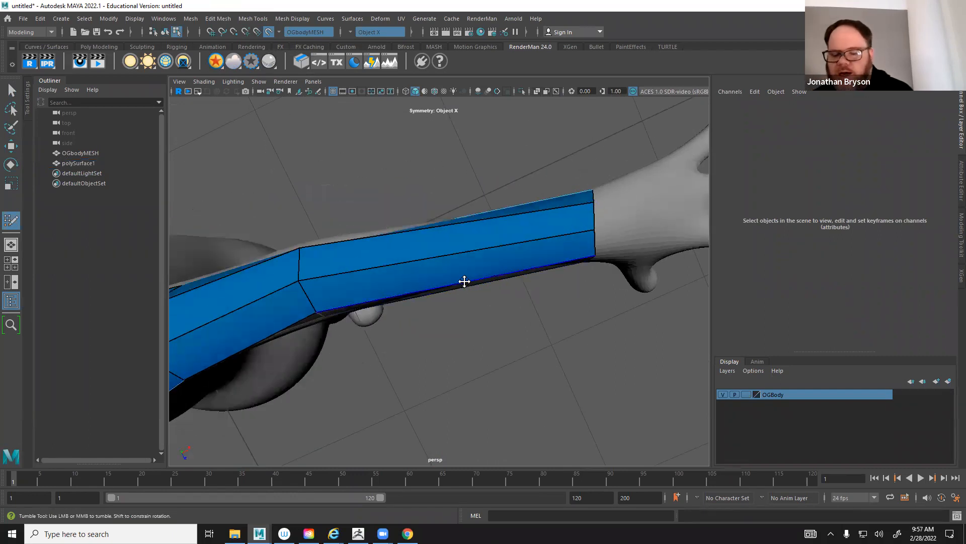
Insert an edge loop around the arm on each side of the elbow loop
alt+drag(330, 326, 364, 234)
alt+middle_drag(337, 216, 355, 261)
mouse_move(355, 260)
alt+mouse_down()
mouse_move(378, 212)
mouse_move(381, 315)
mouse_move(412, 349)
alt+mouse_up()
alt+middle_drag(412, 349, 432, 289)
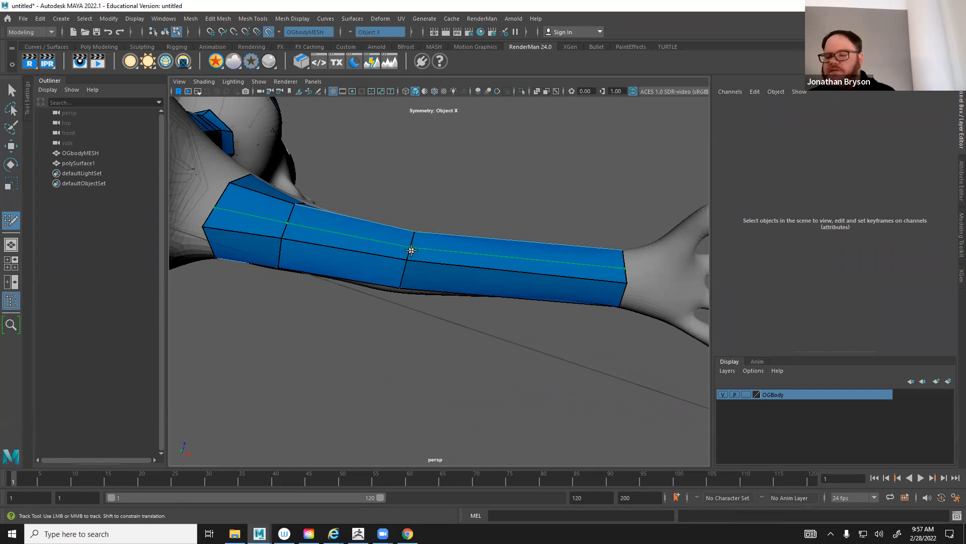
ctrl+click(423, 265)
ctrl+click(387, 259)
alt+drag(450, 228, 437, 278)
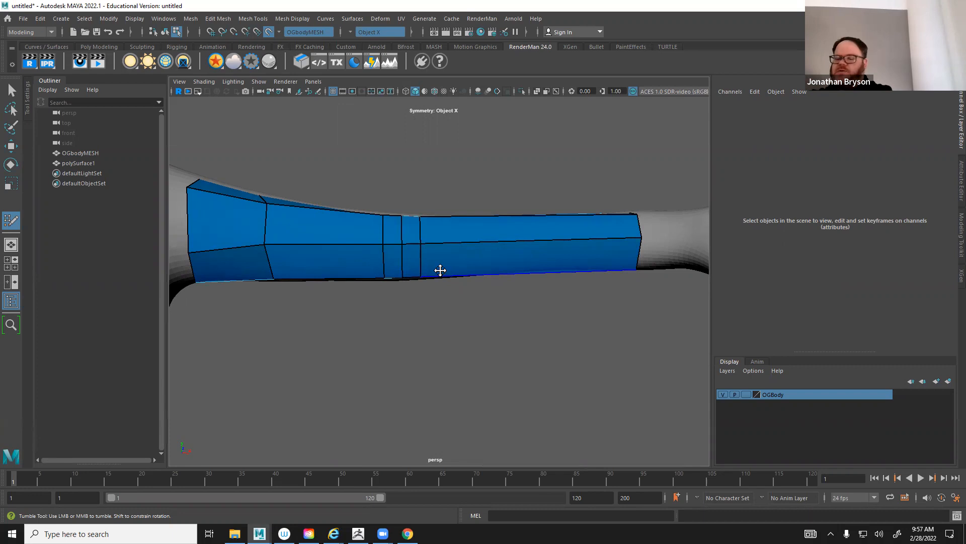
Relax the edge loops around the elbow so they follow the arm's shape
alt+drag(399, 218, 393, 279)
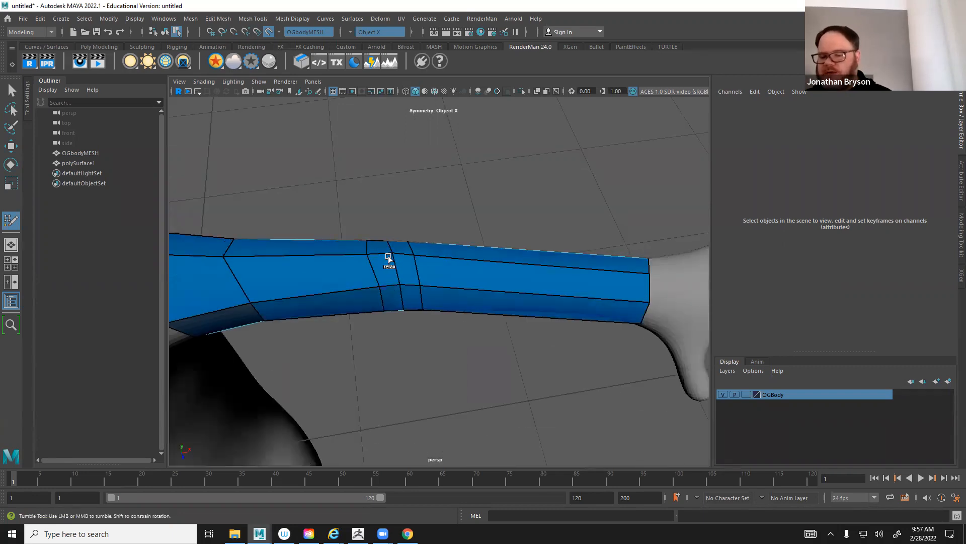
mouse_move(409, 253)
shift+mouse_down()
mouse_move(417, 251)
mouse_move(380, 309)
shift+mouse_up()
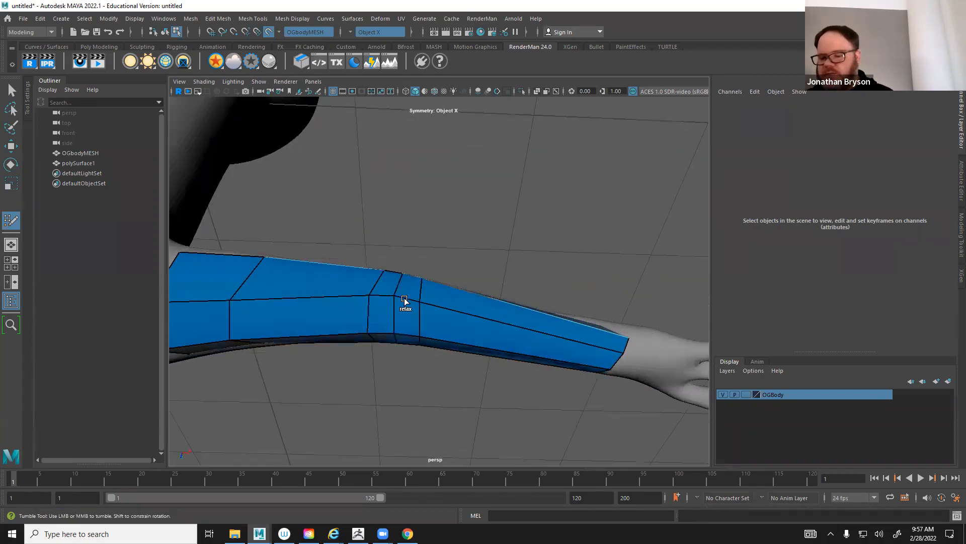
alt+drag(416, 304, 393, 304)
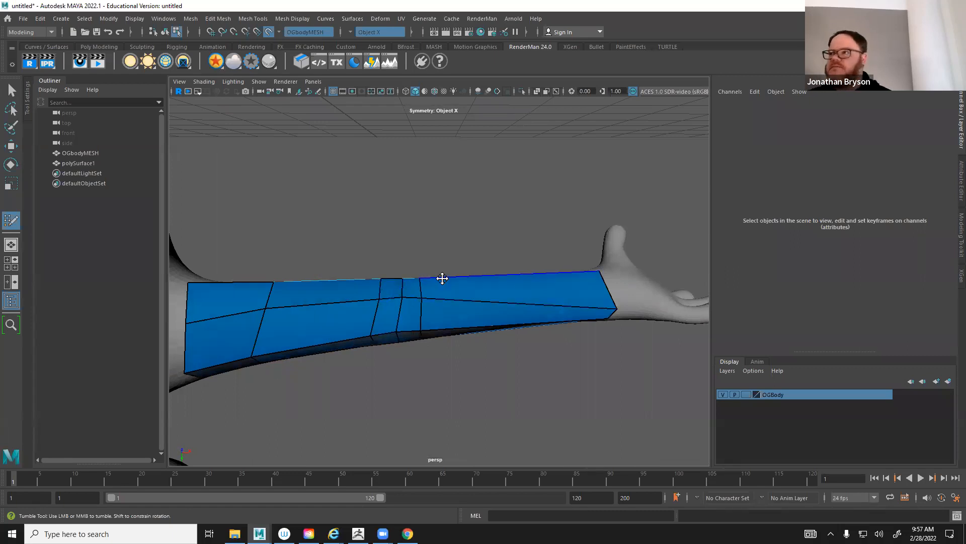
Insert two more edge loops around the elbow, one in each gap beside its center loop
alt+drag(407, 317, 405, 296)
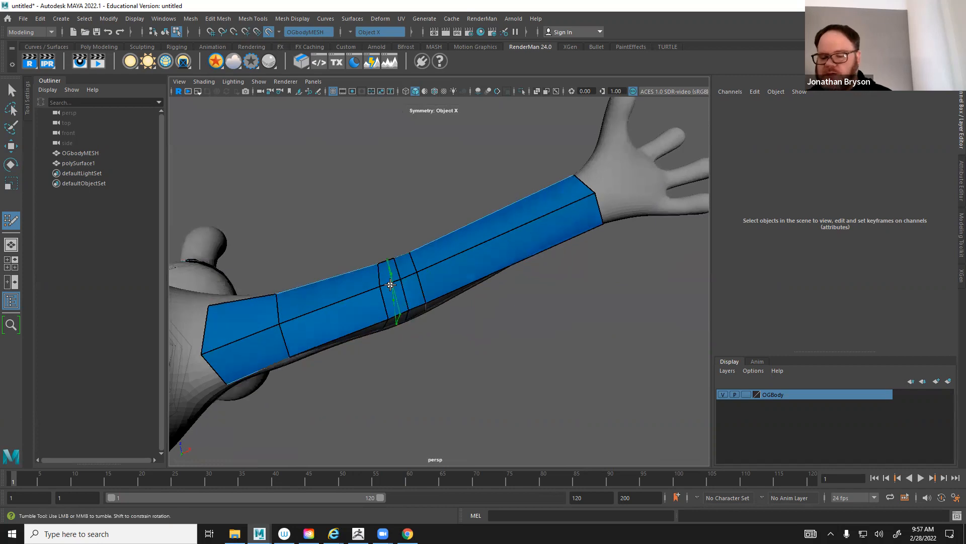
ctrl+click(393, 283)
ctrl+click(412, 278)
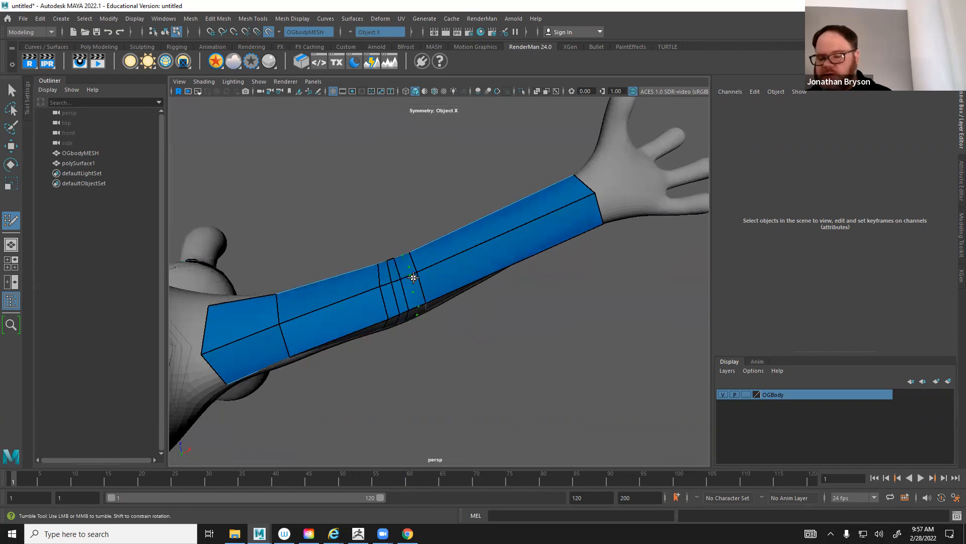
alt+drag(453, 239, 407, 267)
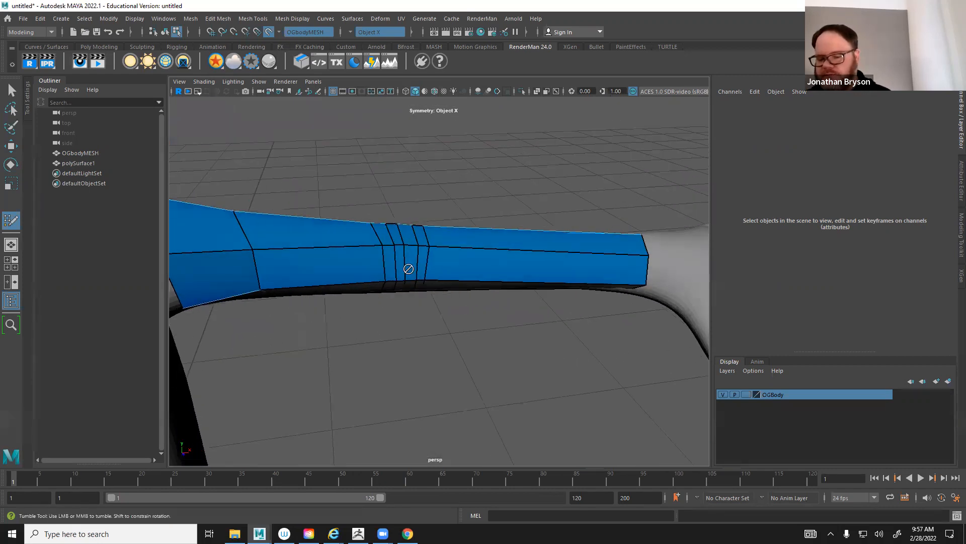
Insert an edge loop in the ring nearest the shoulder and move the open border's vertices inward onto the shoulder and chest
alt+drag(498, 279, 470, 229)
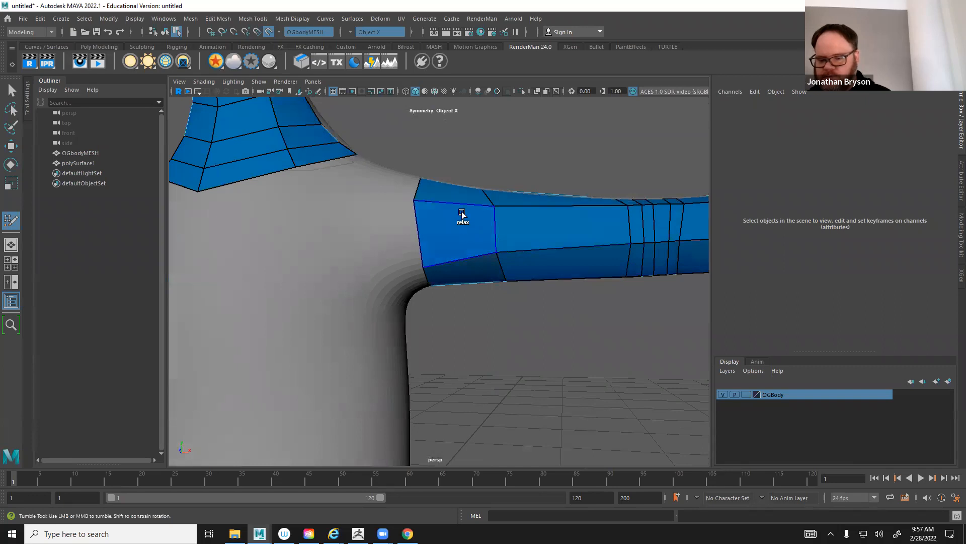
ctrl+click(449, 217)
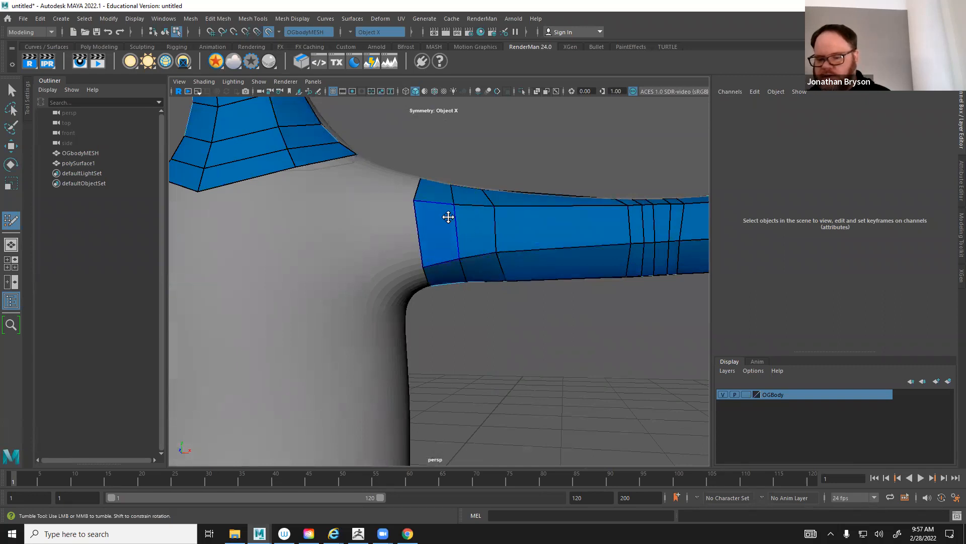
drag(414, 206, 357, 179)
drag(394, 265, 349, 289)
alt+drag(487, 306, 495, 246)
drag(456, 198, 489, 160)
drag(533, 249, 532, 230)
drag(489, 158, 466, 174)
alt+drag(513, 225, 156, 406)
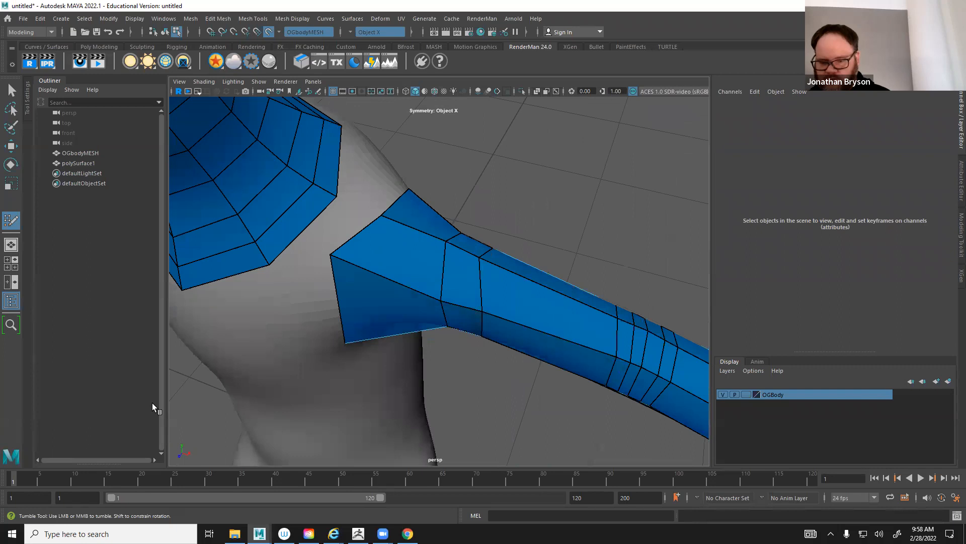
Adjust the shoulder border's upper vertex and fill the gap between the neck collar and the shoulder with quads
alt+drag(395, 293, 359, 206)
drag(392, 172, 404, 178)
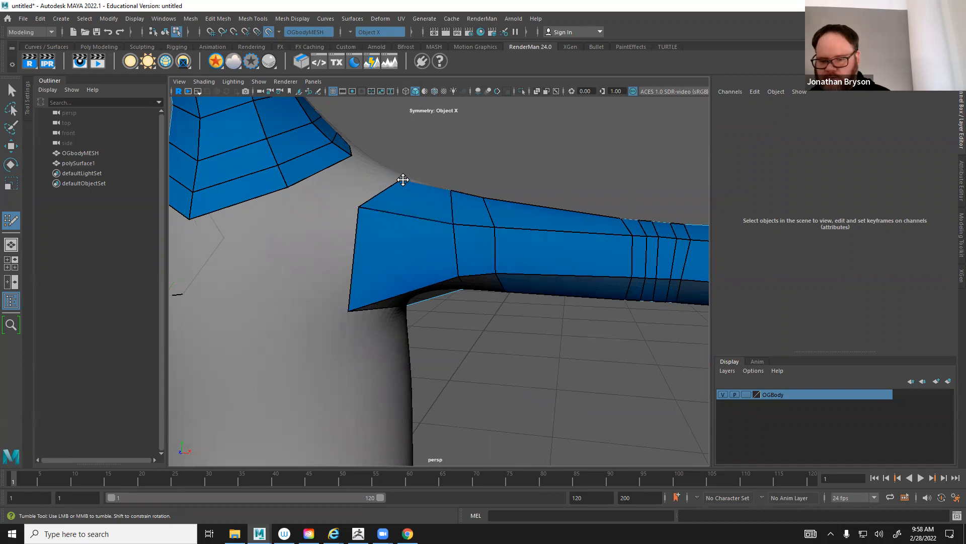
alt+drag(369, 227, 333, 248)
shift+click(320, 224)
shift+click(375, 176)
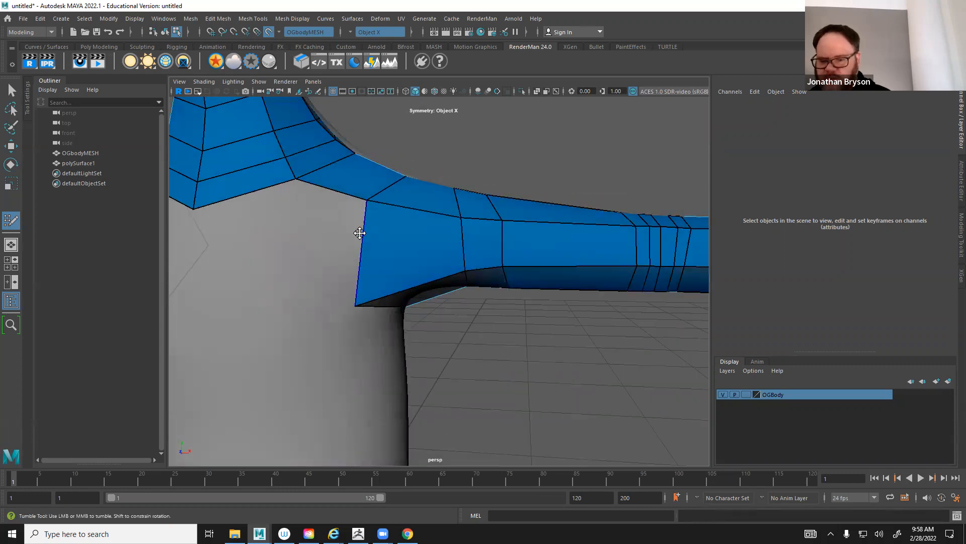
Fill a quad on the upper chest below the collar-to-shoulder bridge and move its two lower corners toward the chest's center
alt+middle_drag(277, 288, 373, 293)
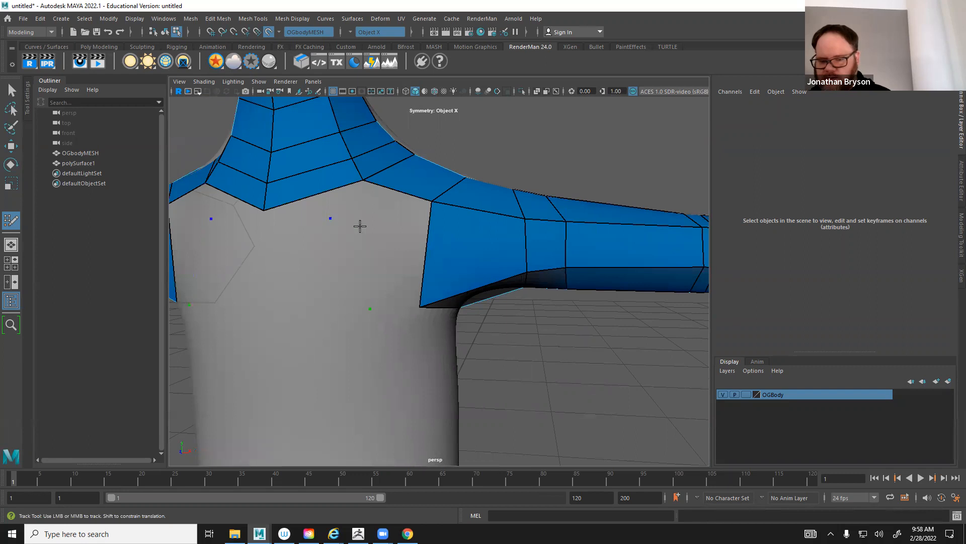
shift+click(372, 241)
drag(328, 218, 295, 236)
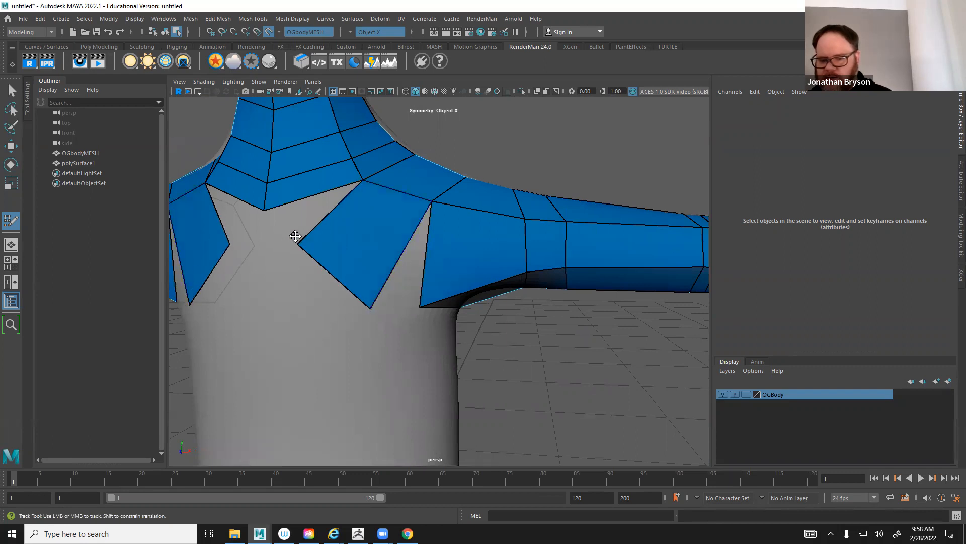
drag(362, 306, 315, 292)
drag(295, 234, 307, 209)
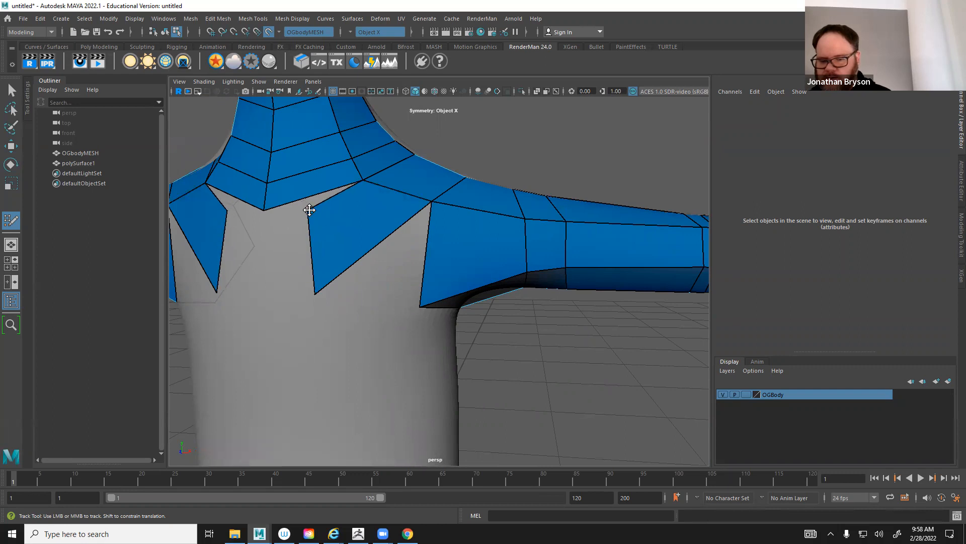
mouse_move(315, 292)
mouse_down()
mouse_move(426, 198)
mouse_move(561, 155)
mouse_up()
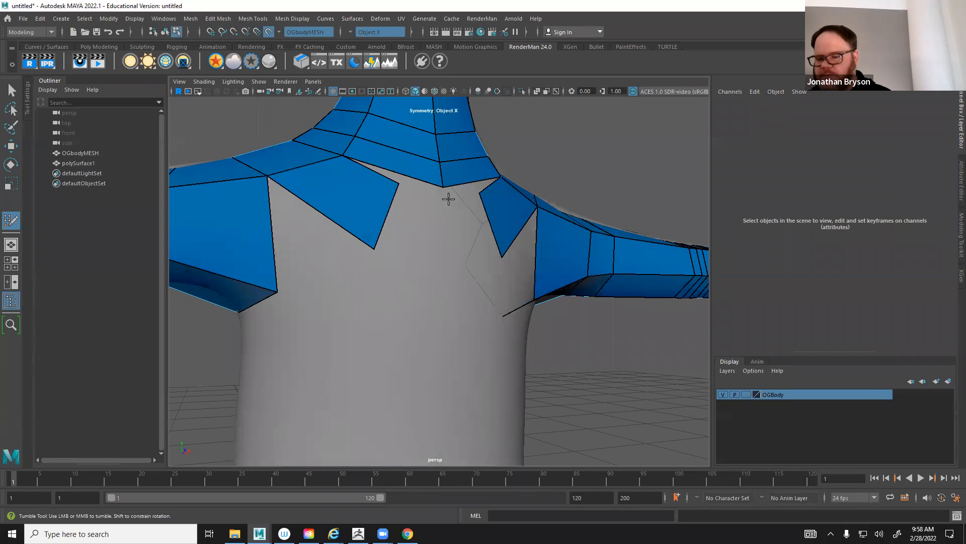
Join the two chest patches with quads across the center line, fill the gap under the collar, and even out the neighbouring vertices
alt+drag(421, 272, 383, 280)
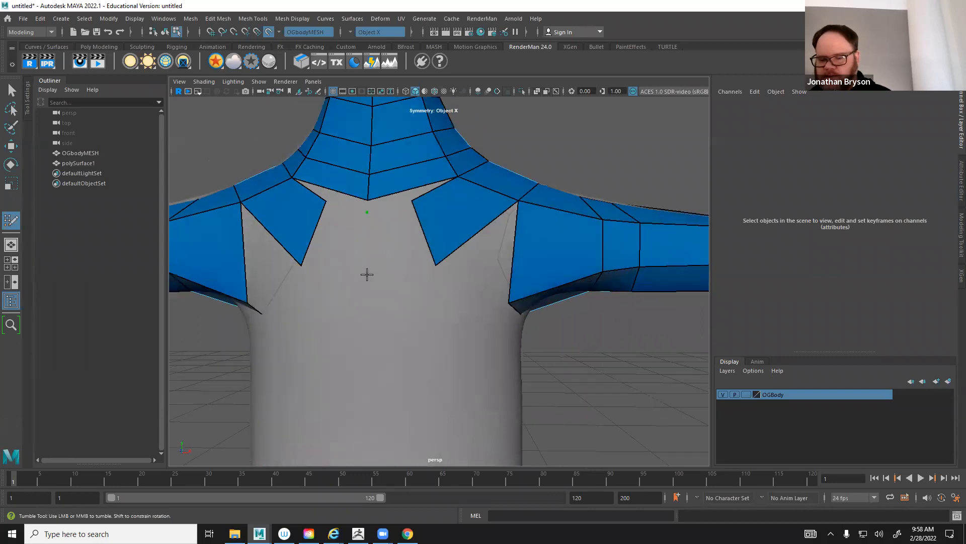
shift+click(400, 252)
drag(362, 278, 362, 294)
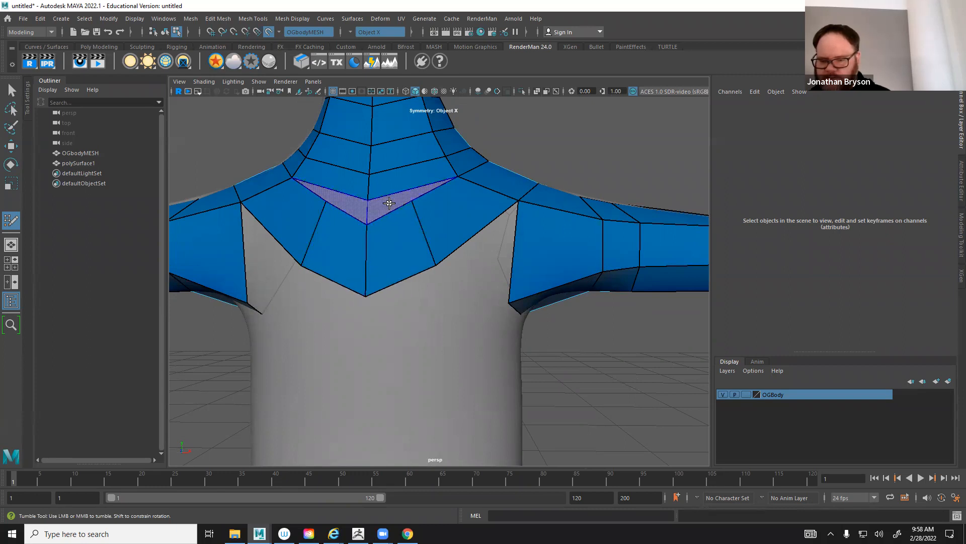
shift+click(390, 204)
drag(437, 264, 444, 279)
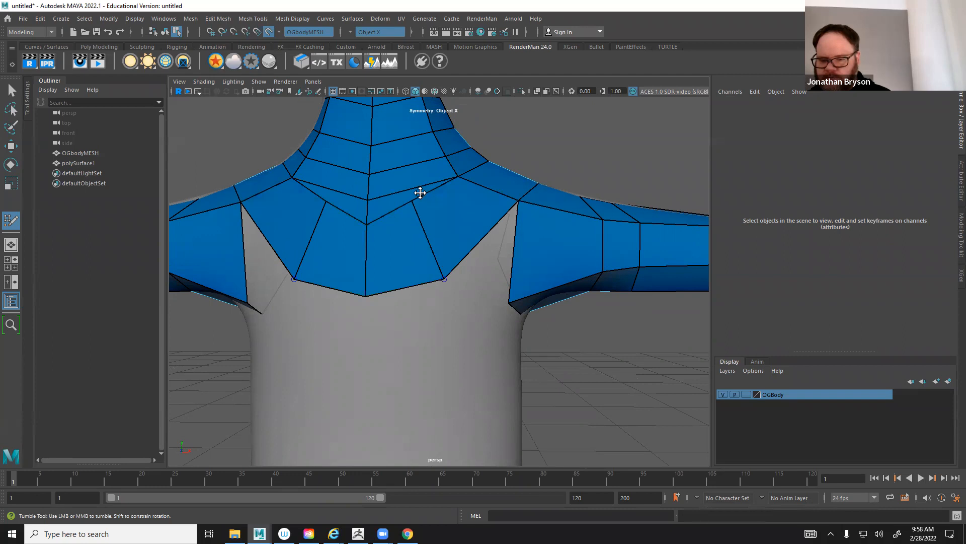
drag(408, 203, 426, 221)
Build matching quads across the upper back between both shoulders, welding them at the center line and closing the gap under the collar
alt+drag(528, 201, 446, 237)
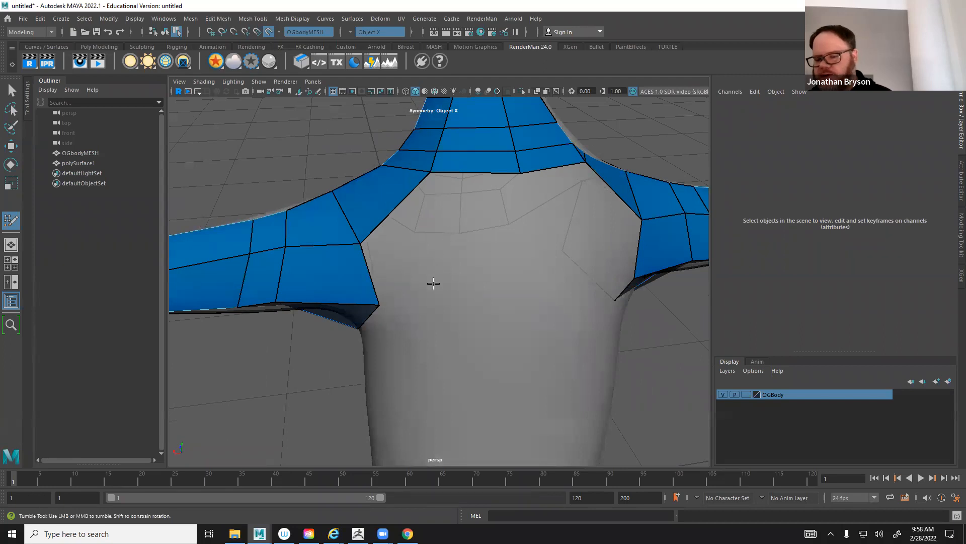
alt+drag(512, 258, 464, 283)
alt+drag(436, 215, 462, 216)
click(462, 217)
shift+click(410, 235)
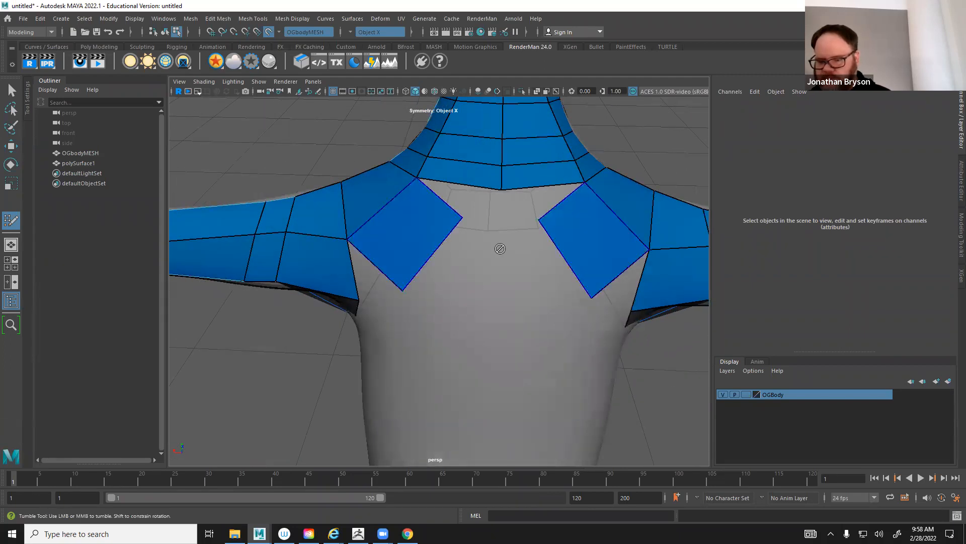
click(501, 305)
shift+click(475, 278)
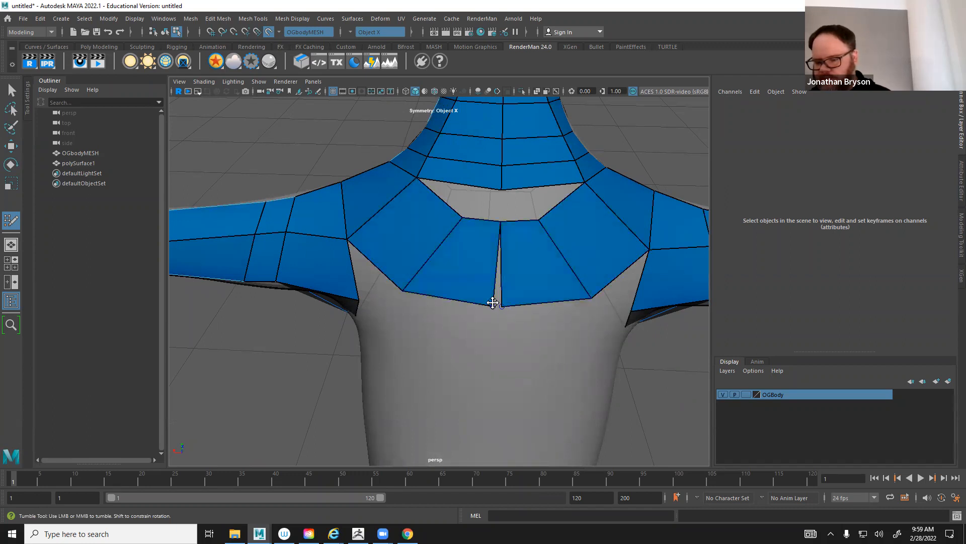
shift+click(470, 194)
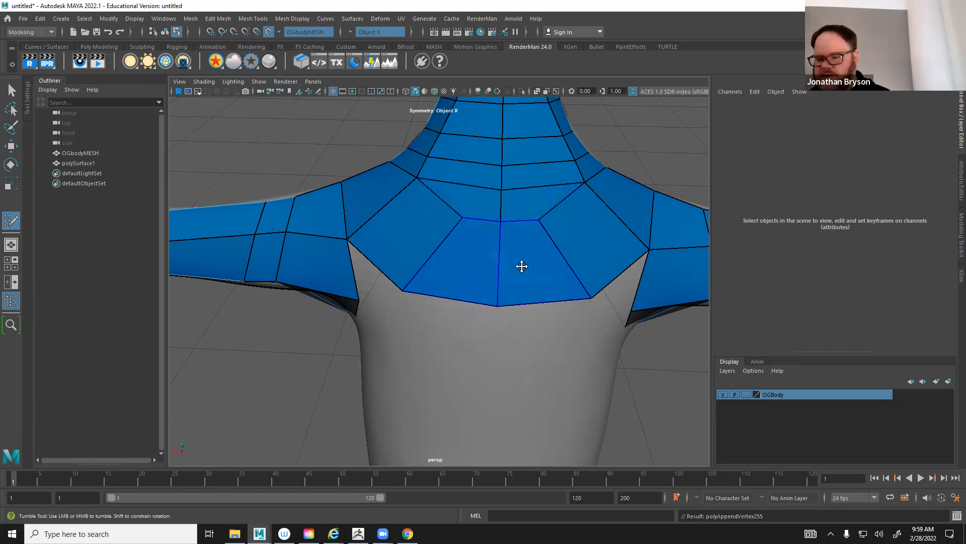
Insert two edge loops around the collar through the chest, shoulders and back, and relax the surrounding quads
mouse_move(459, 222)
shift+mouse_down()
mouse_move(488, 216)
mouse_move(461, 205)
mouse_move(446, 224)
shift+mouse_up()
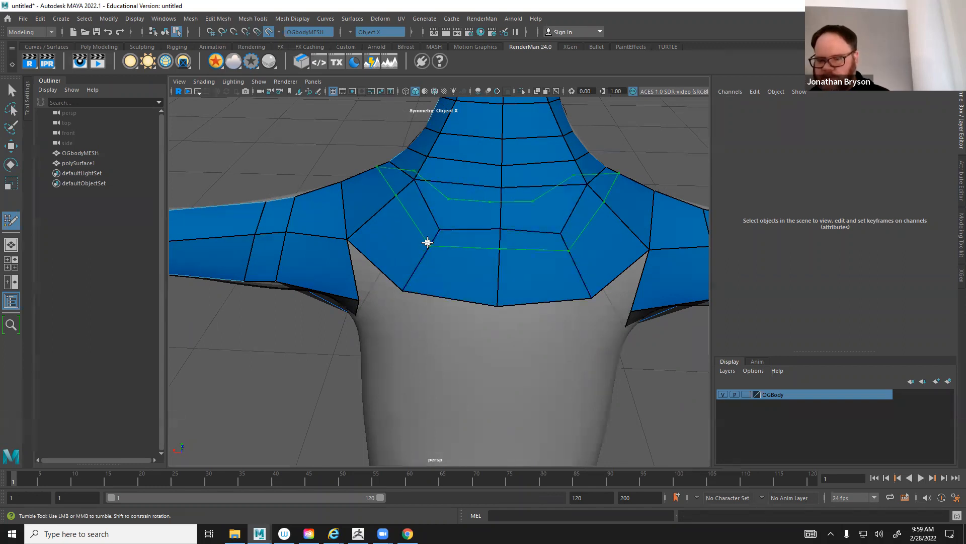
ctrl+click(422, 256)
ctrl+click(417, 273)
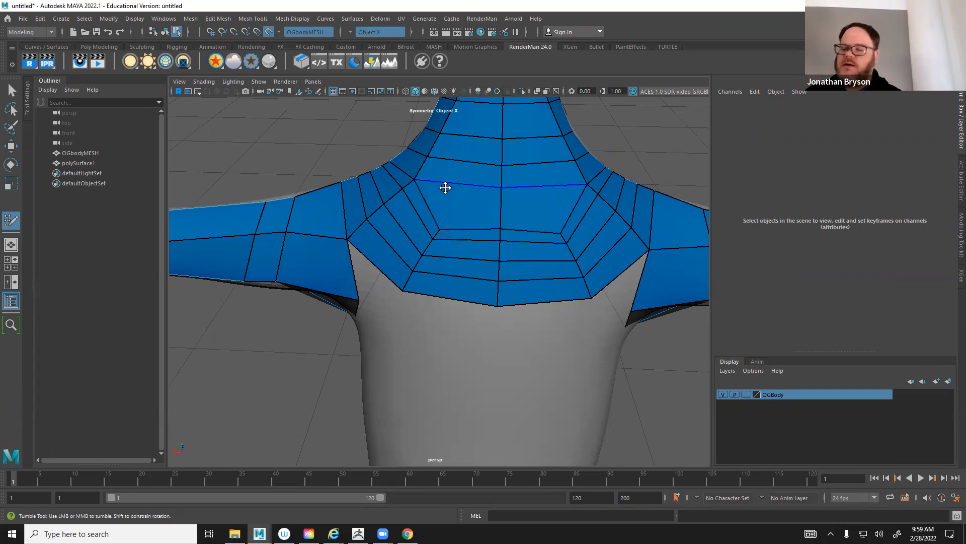
mouse_move(424, 201)
shift+mouse_down()
mouse_move(463, 218)
mouse_move(437, 190)
mouse_move(399, 189)
shift+mouse_up()
alt+drag(369, 224, 440, 211)
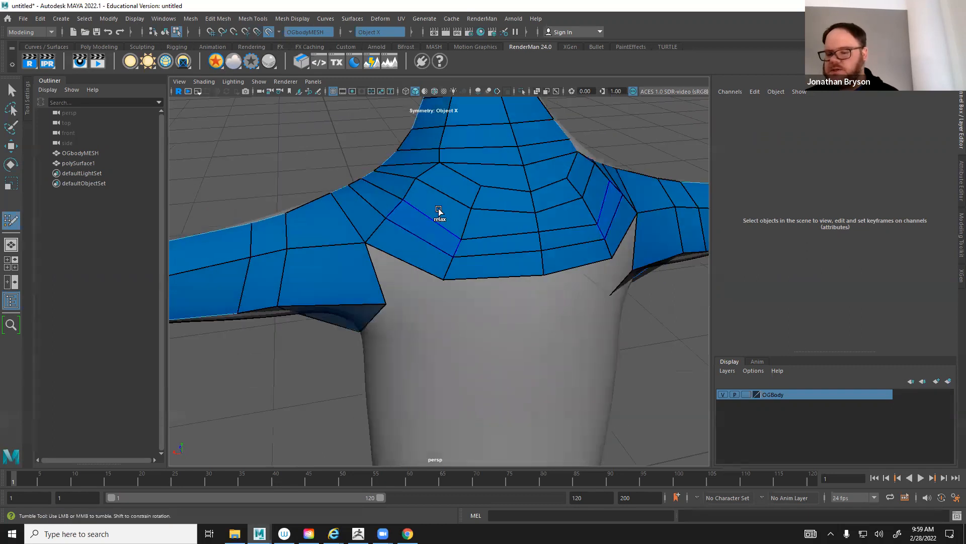
mouse_move(511, 234)
shift+mouse_down()
mouse_move(410, 244)
mouse_move(377, 209)
mouse_move(327, 203)
mouse_move(525, 192)
mouse_move(451, 250)
shift+mouse_up()
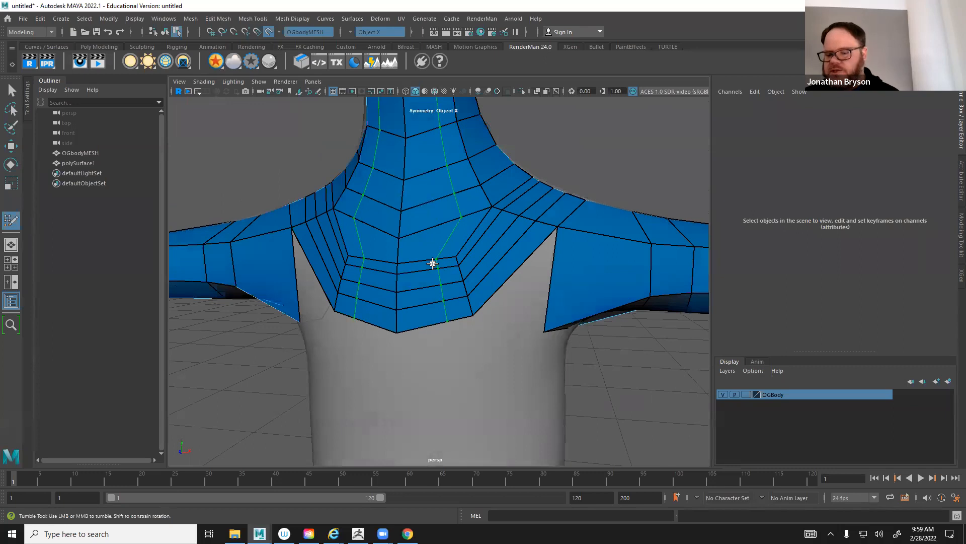
Try a vertical edge loop on each side of the neck's center line, running down through the chest
alt+right_drag(429, 264, 429, 212)
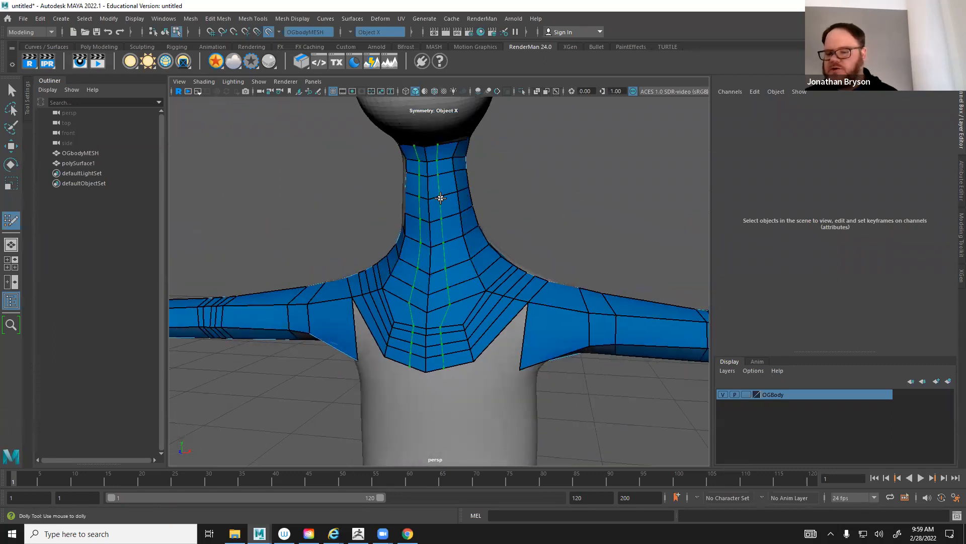
ctrl+click(444, 198)
alt+drag(466, 220, 414, 144)
alt+middle_drag(441, 244, 423, 309)
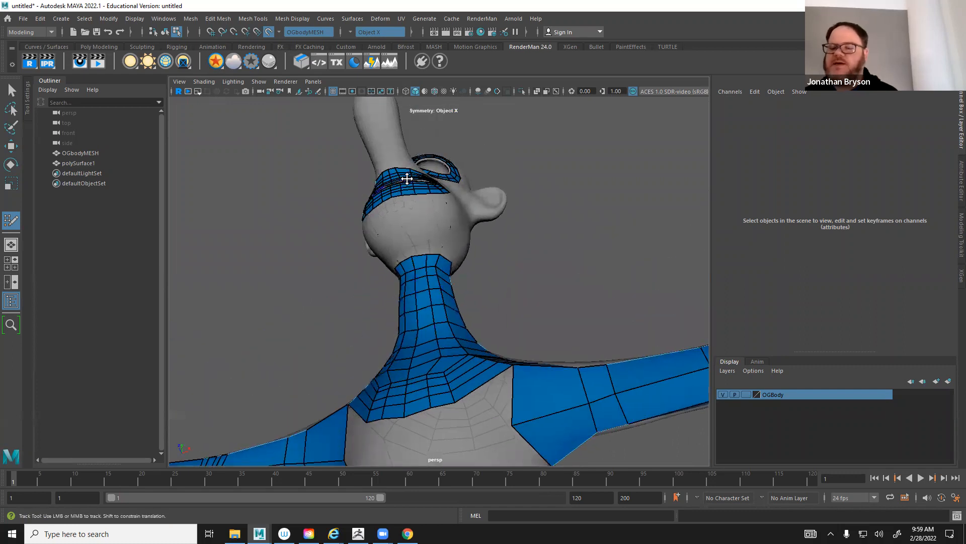
alt+drag(448, 232, 605, 340)
alt+middle_drag(464, 385, 481, 352)
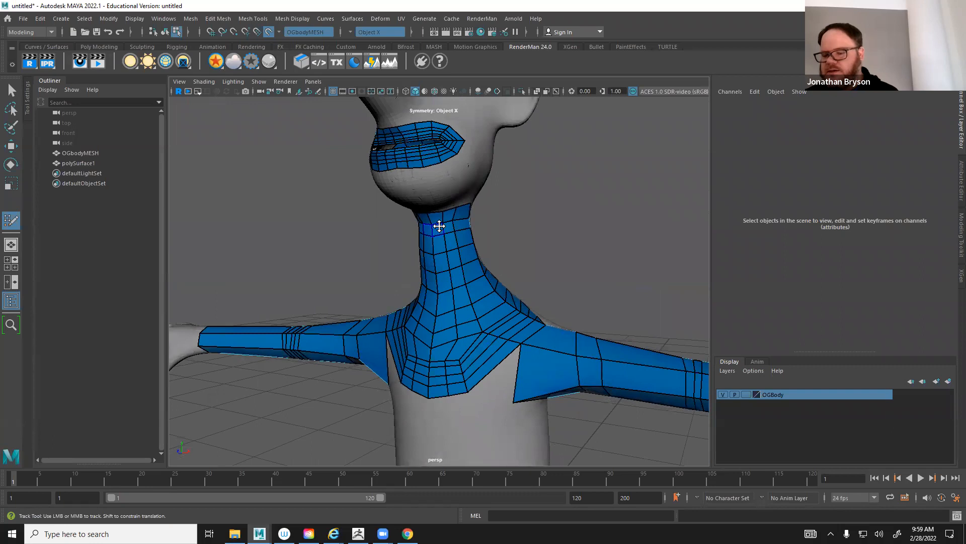
alt+drag(353, 236, 432, 159)
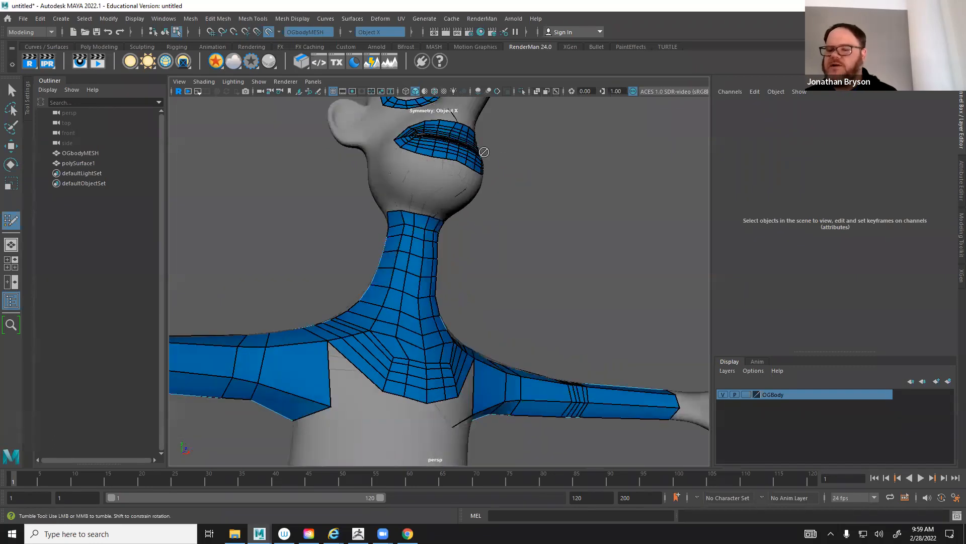
alt+drag(473, 187, 460, 227)
alt+middle_drag(460, 226, 411, 215)
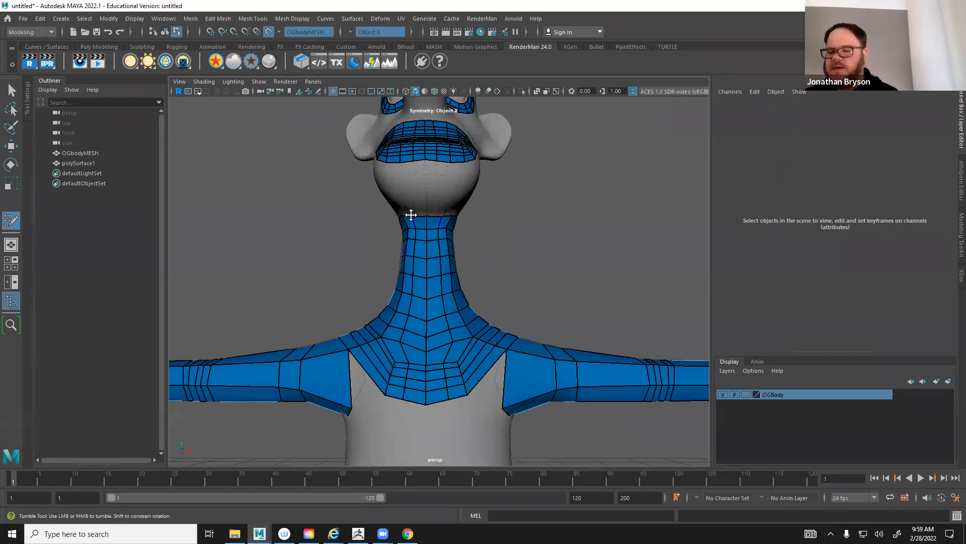
ctrl+click(487, 344)
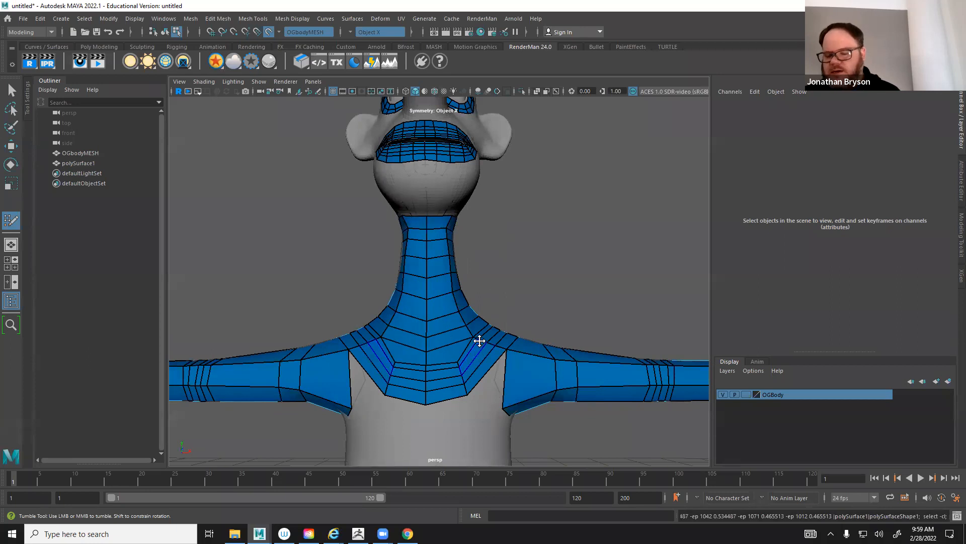
Relax the quads on the neck and upper chest so their edges are evenly spaced
alt+drag(452, 346, 436, 347)
alt+right_drag(436, 347, 551, 370)
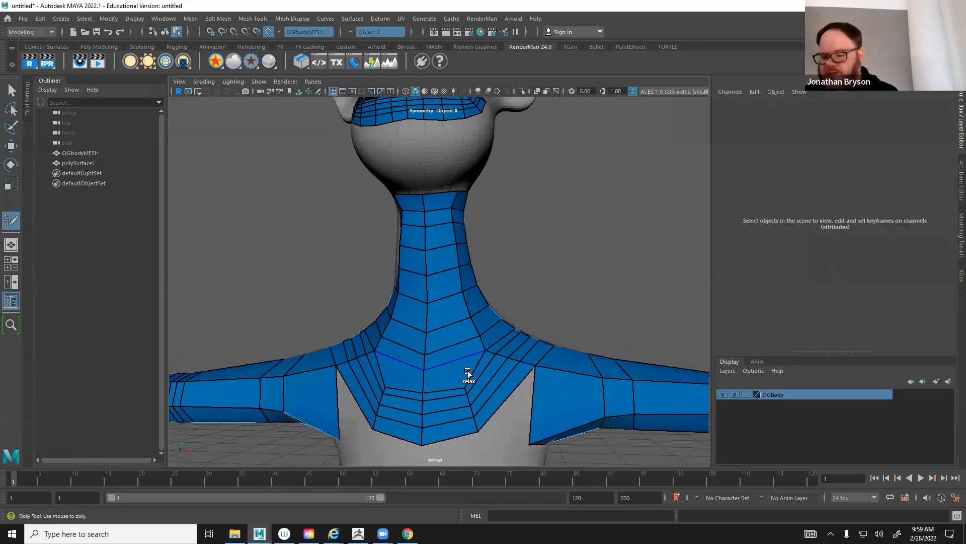
shift+drag(431, 373, 428, 380)
alt+drag(502, 269, 466, 211)
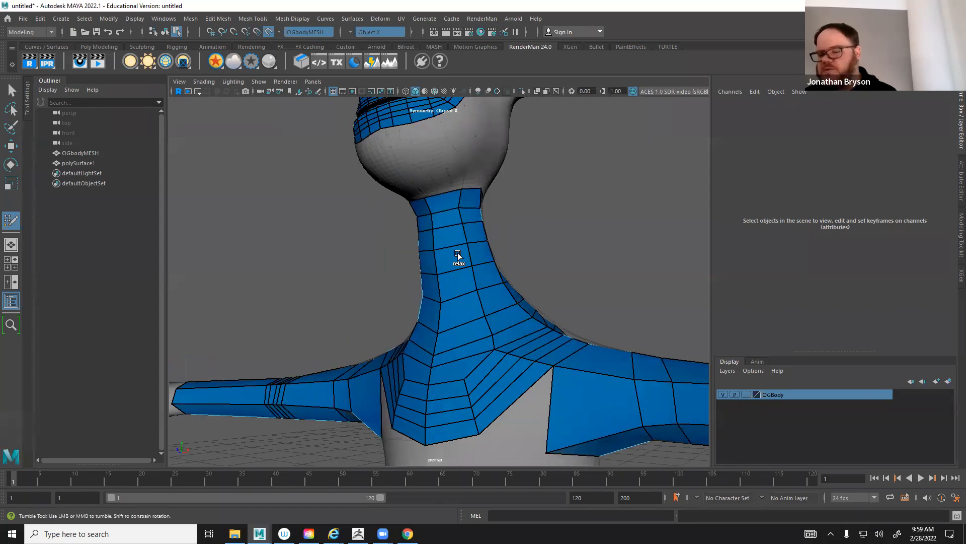
alt+drag(492, 246, 466, 206)
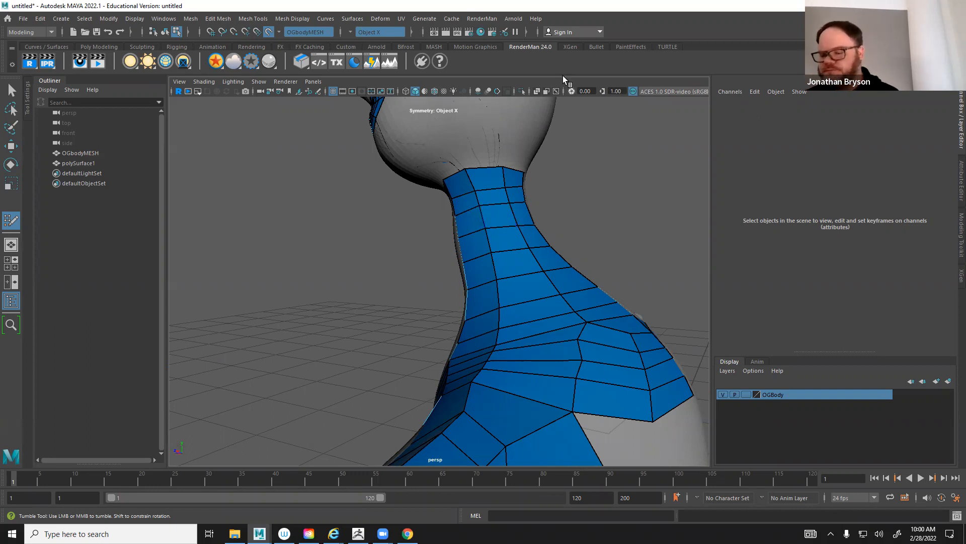
Move the vertices of the loops on top of the shoulder outward toward the arm to space the loops more evenly
alt+drag(518, 257, 505, 325)
alt+middle_drag(504, 325, 468, 293)
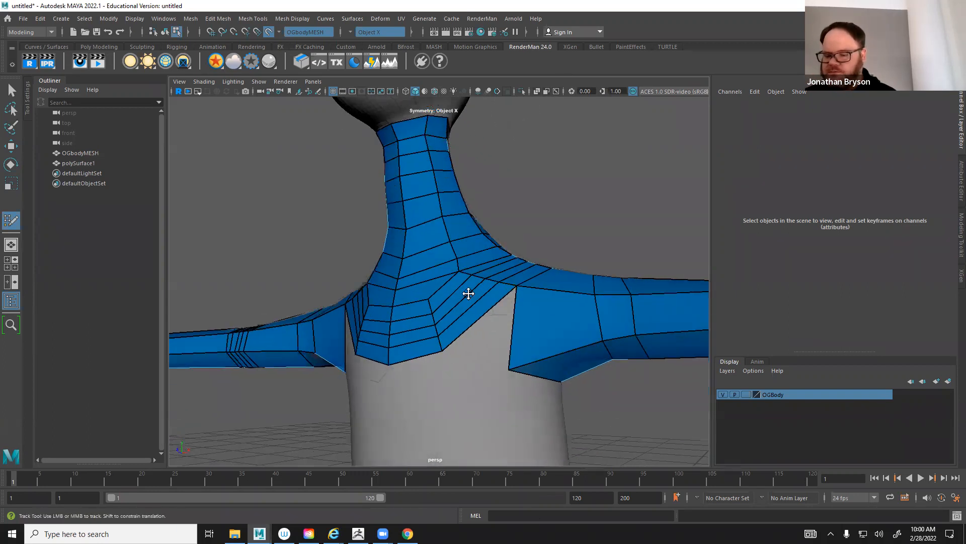
alt+drag(500, 341, 519, 353)
alt+middle_drag(494, 341, 465, 275)
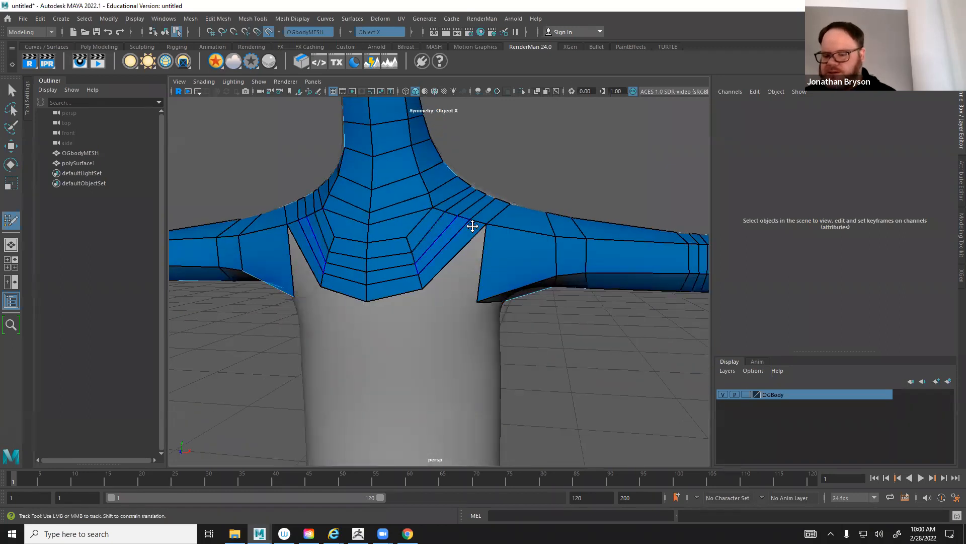
alt+drag(472, 226, 419, 261)
alt+right_drag(419, 261, 530, 204)
alt+middle_drag(522, 183, 486, 223)
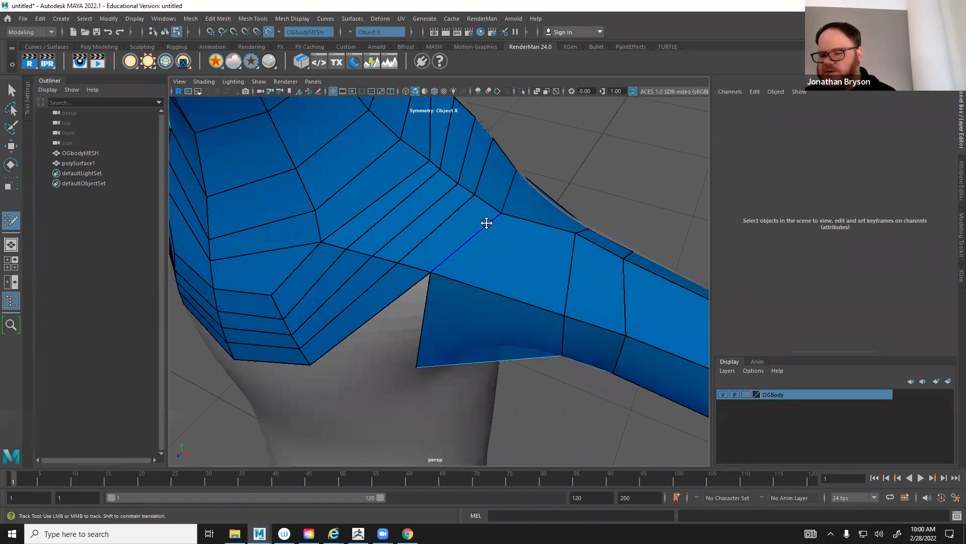
drag(500, 212, 542, 228)
drag(477, 194, 456, 175)
mouse_move(495, 202)
mouse_down()
mouse_move(512, 212)
mouse_move(483, 194)
mouse_up()
drag(433, 275, 440, 289)
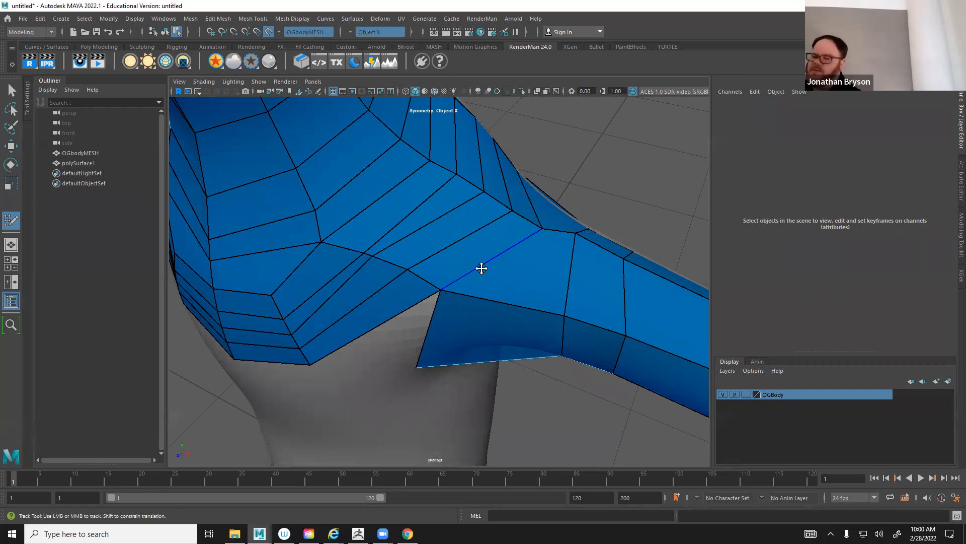
Reposition the vertices on the front of the shoulder and at the armpit border to even out the quads
alt+drag(451, 304, 481, 263)
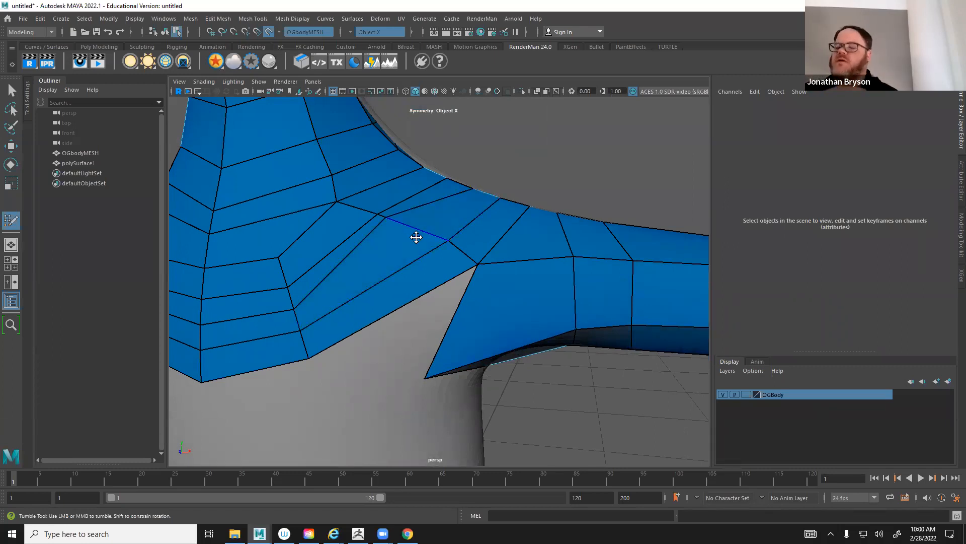
drag(390, 215, 412, 231)
drag(479, 265, 466, 277)
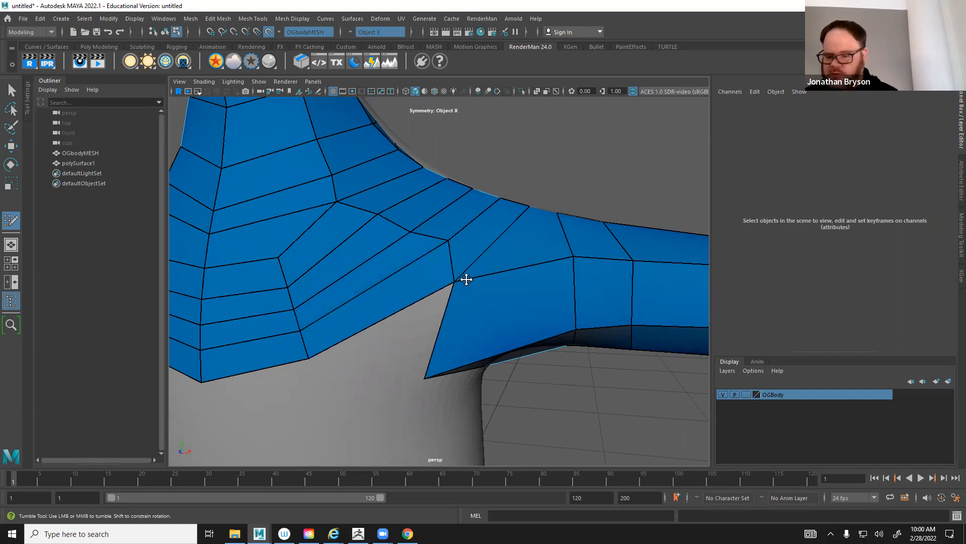
alt+drag(522, 246, 443, 371)
alt+drag(518, 388, 538, 274)
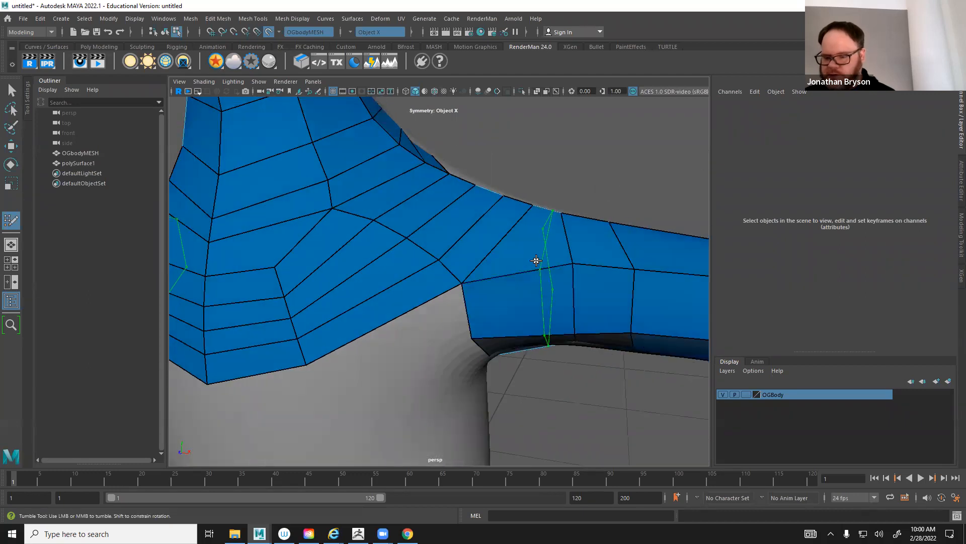
Insert two edge loops around the upper arm between the shoulder's open border and the nearest existing arm loop
ctrl+click(529, 272)
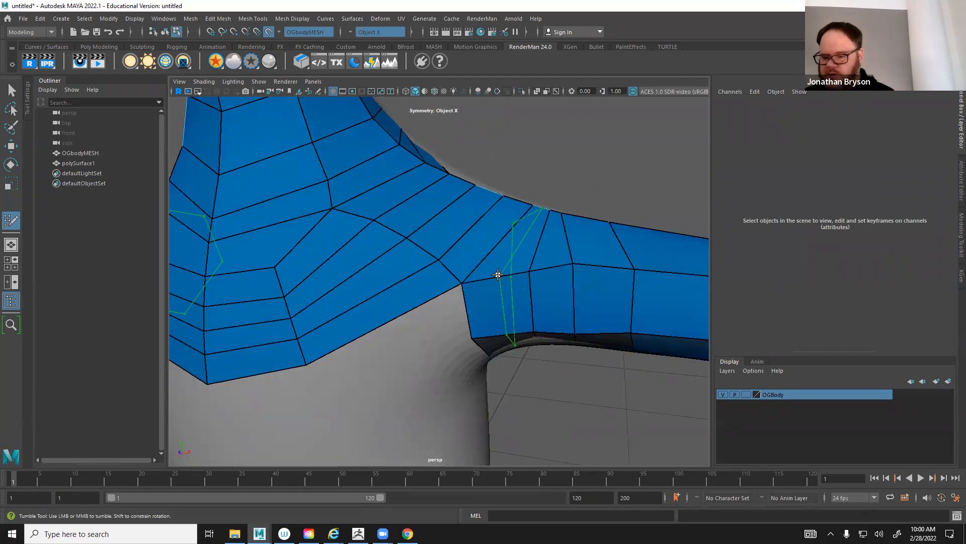
alt+drag(524, 243, 503, 333)
alt+middle_drag(502, 332, 429, 288)
ctrl+click(390, 275)
alt+drag(510, 285, 370, 379)
alt+middle_drag(482, 296, 551, 292)
alt+middle_drag(418, 250, 370, 285)
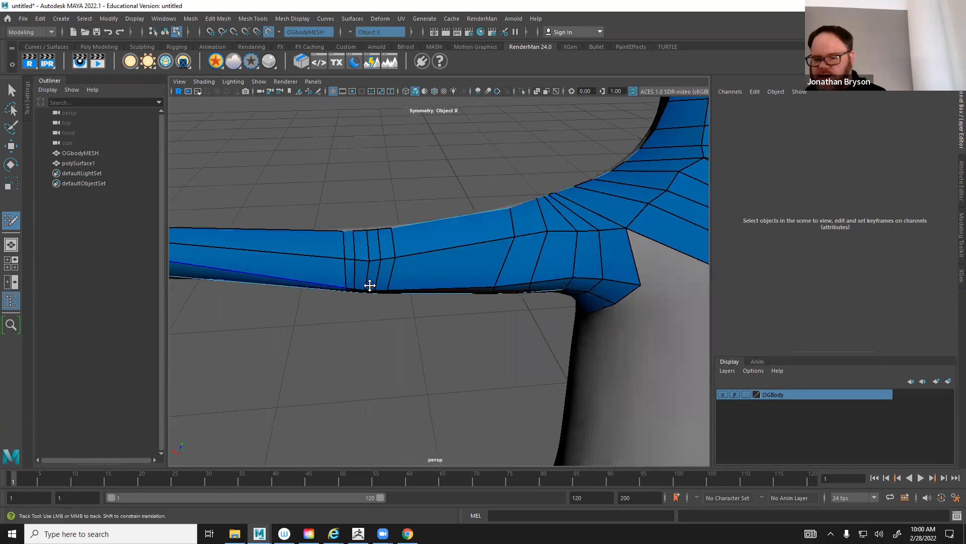
Insert edge loops around the upper arm between shoulder and elbow, and relax the shoulder quads to even their spacing
ctrl+click(395, 271)
alt+drag(423, 270, 339, 278)
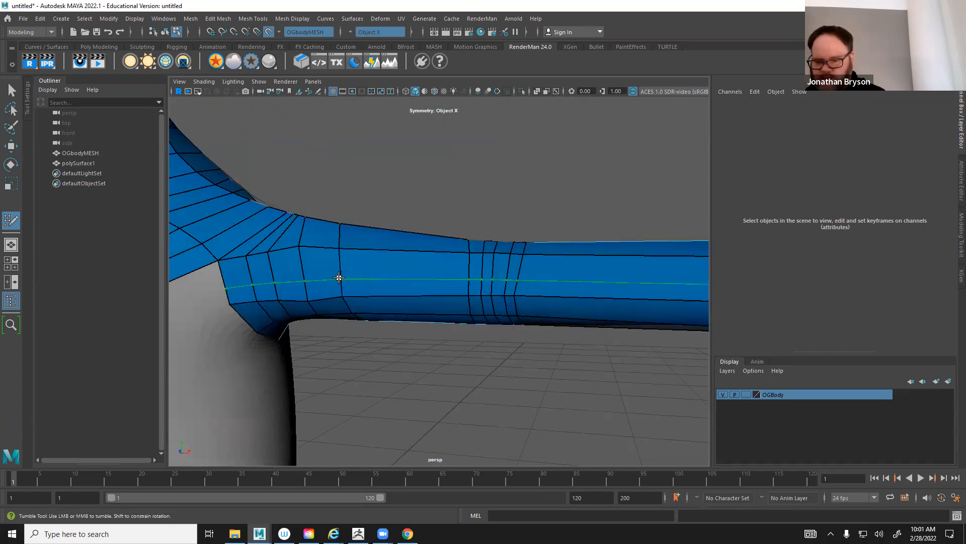
alt+drag(470, 293, 546, 363)
mouse_move(545, 362)
alt+middle_down()
mouse_move(352, 255)
mouse_move(432, 315)
alt+middle_up()
shift+drag(310, 254, 398, 285)
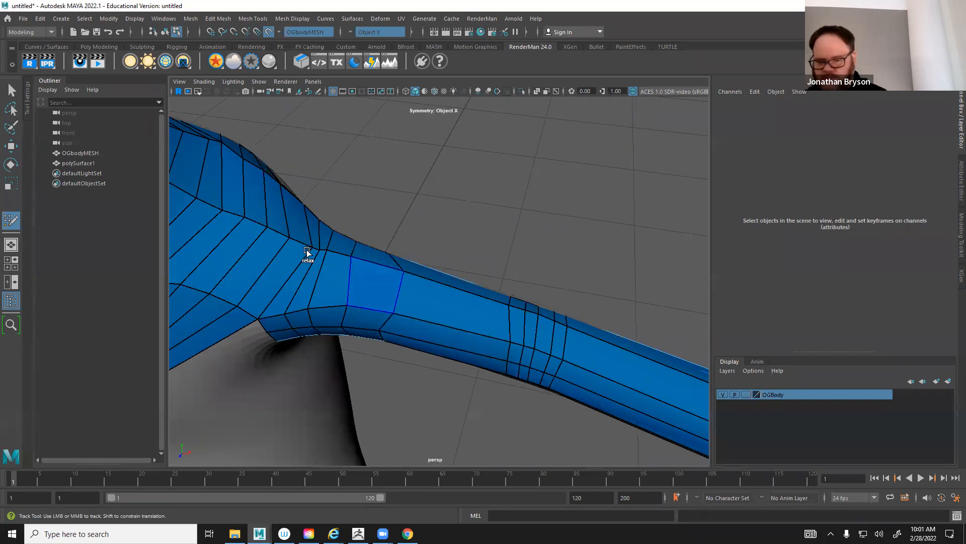
shift+drag(321, 251, 259, 226)
Try to insert an edge loop around the forearm just past the elbow loops
alt+middle_drag(524, 340, 362, 285)
scroll(531, 356, down, 4)
alt+drag(530, 356, 559, 317)
alt+middle_drag(506, 285, 500, 301)
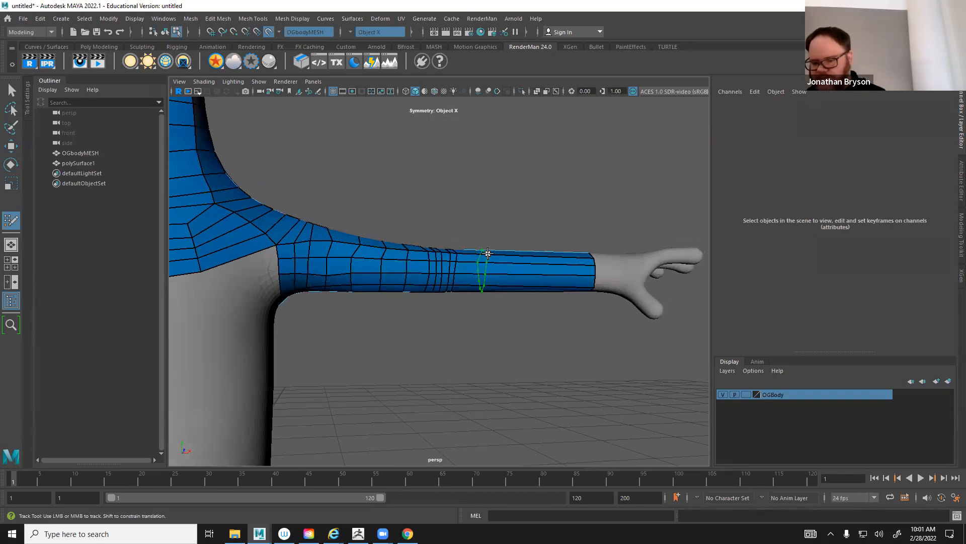
ctrl+click(479, 259)
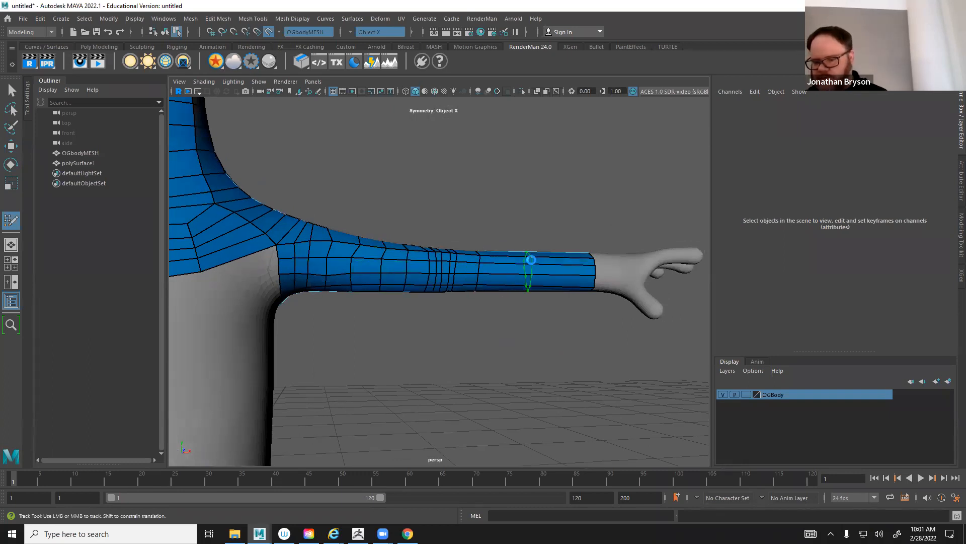
alt+middle_drag(532, 260, 404, 225)
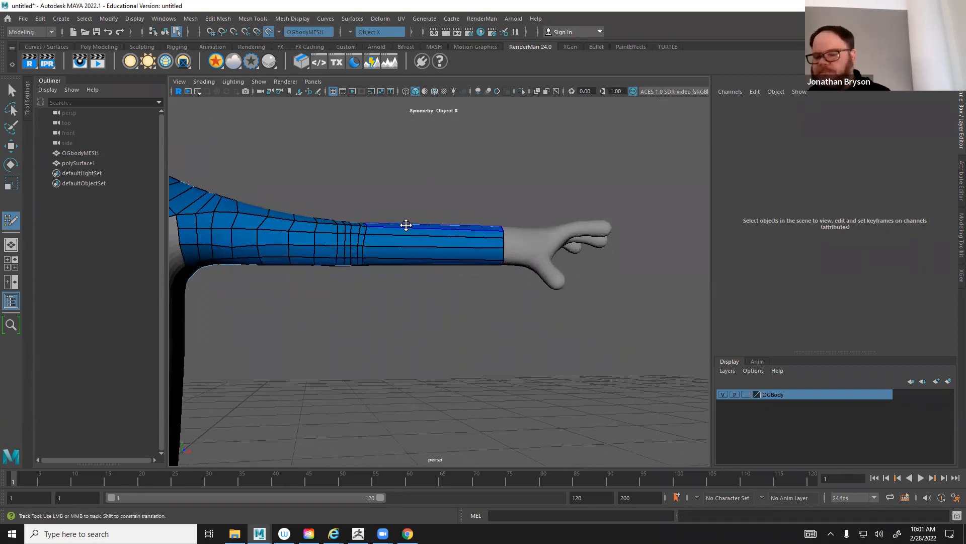
Rotate the vertices of the wrist's open border around the arm's axis to twist the forearm edges, and return to object mode
key(q)
alt+middle_drag(476, 255, 418, 276)
scroll(429, 243, up, 3)
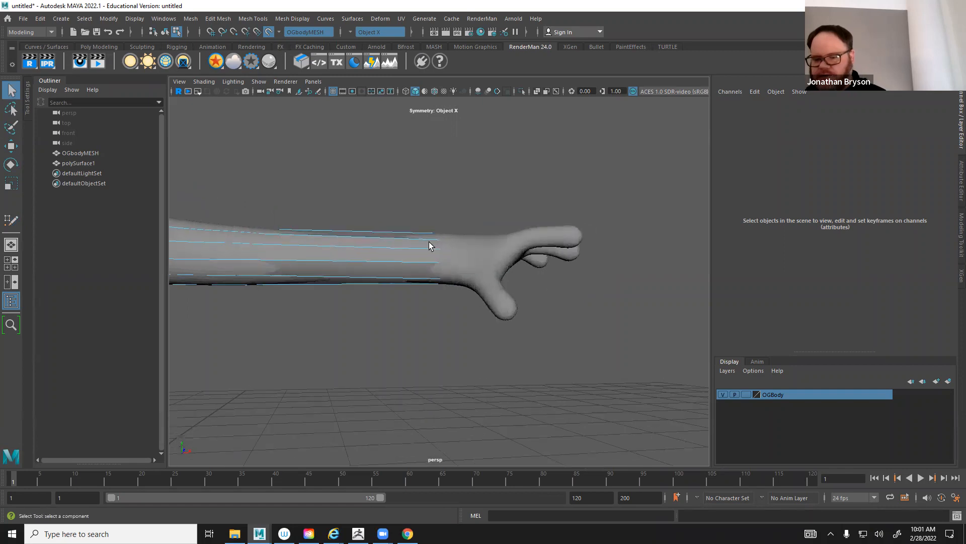
right_drag(429, 245, 383, 231)
drag(401, 211, 458, 339)
key(r)
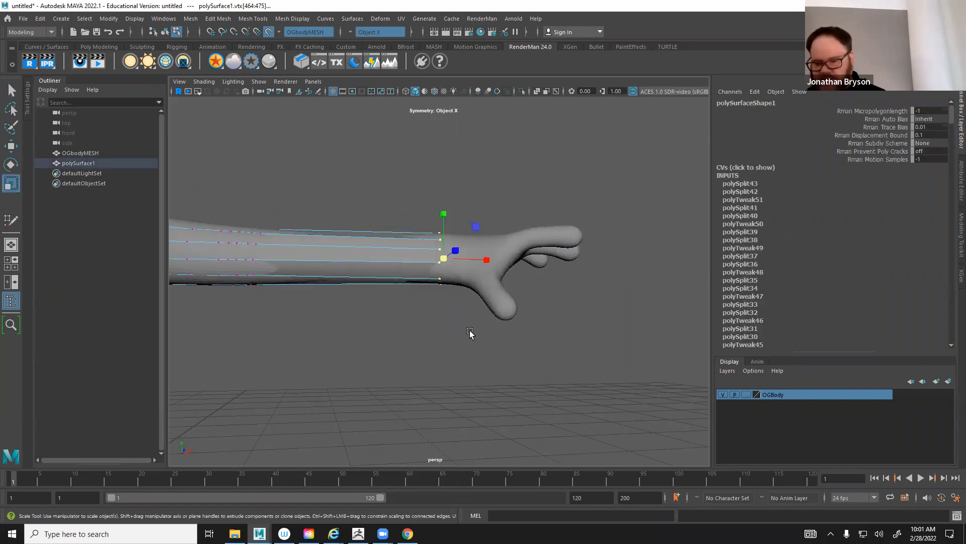
key(e)
alt+drag(487, 319, 396, 290)
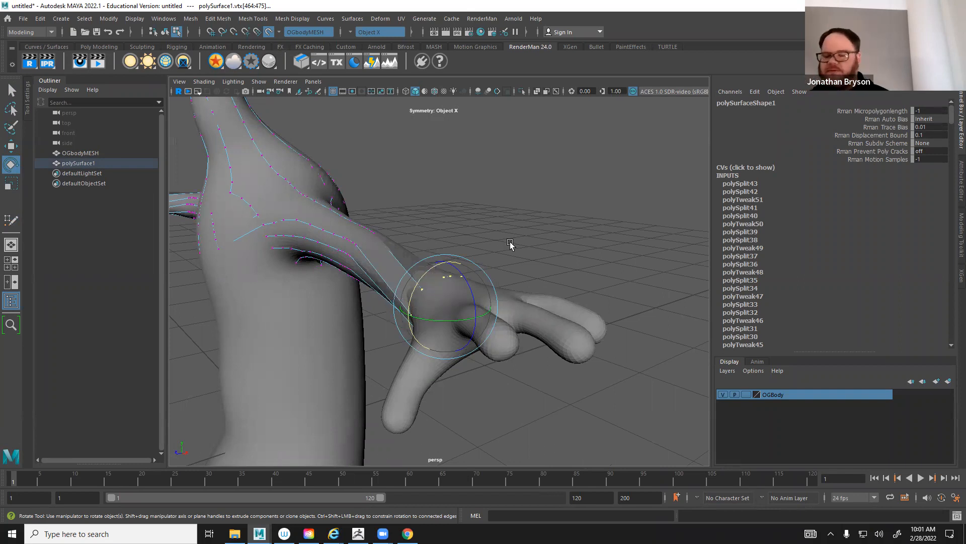
key(q)
scroll(388, 282, up, 3)
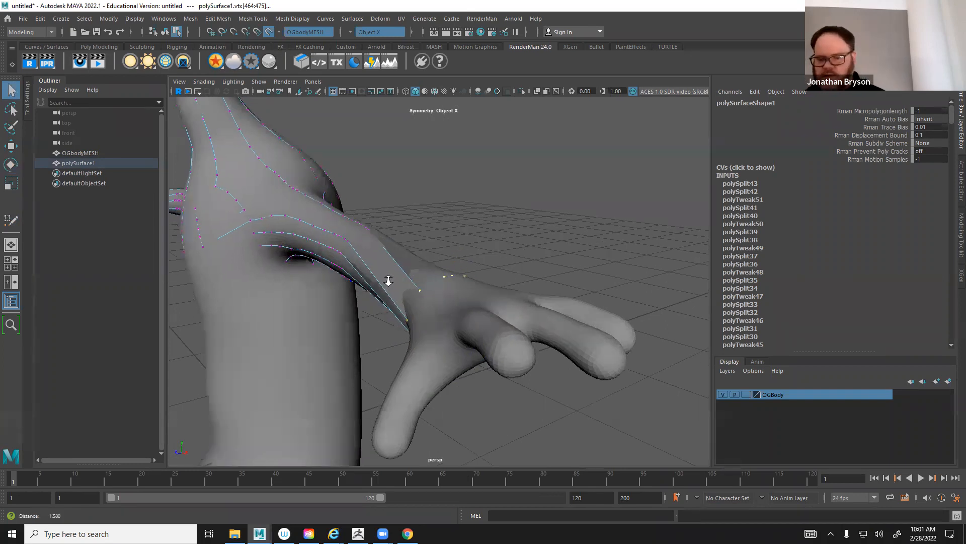
right_drag(312, 227, 345, 223)
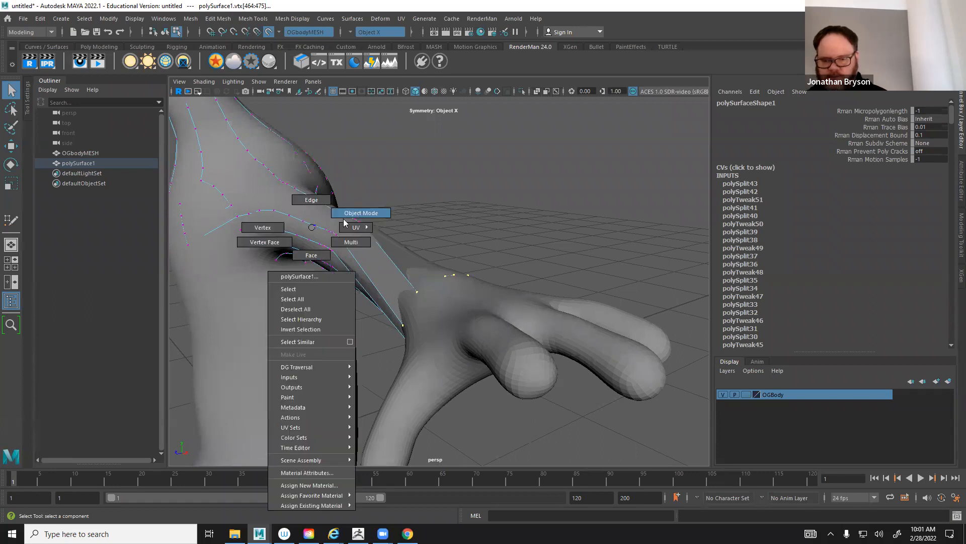
alt+drag(326, 298, 445, 270)
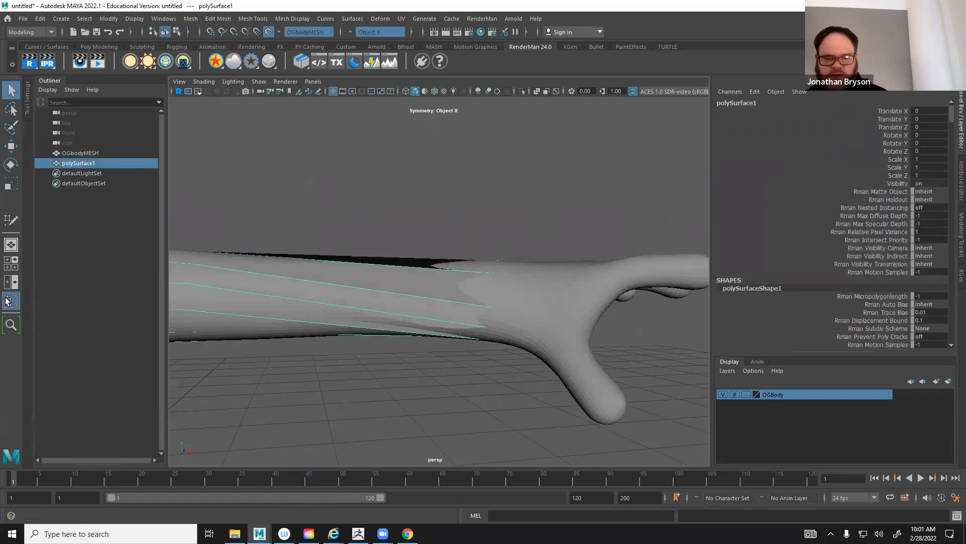
With Quad Draw, insert five evenly spaced edge loops around the forearm between the elbow loops and the wrist border
click(11, 220)
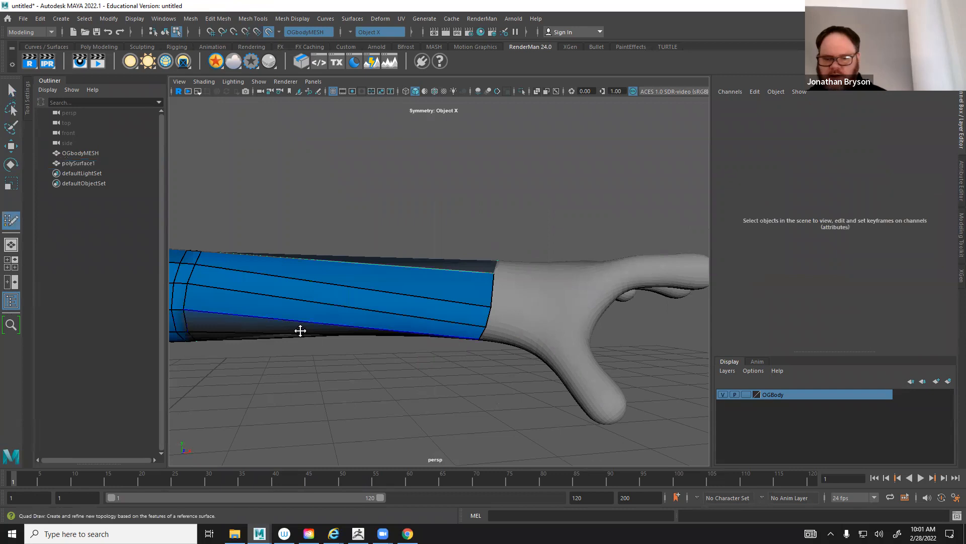
alt+middle_drag(300, 330, 391, 315)
ctrl+click(279, 298)
ctrl+click(330, 298)
ctrl+click(398, 316)
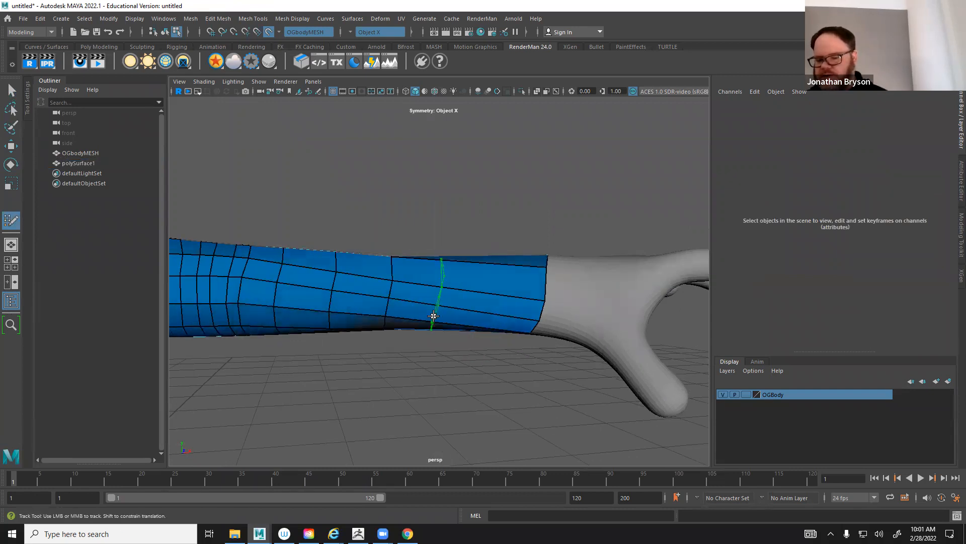
ctrl+click(447, 316)
ctrl+click(505, 319)
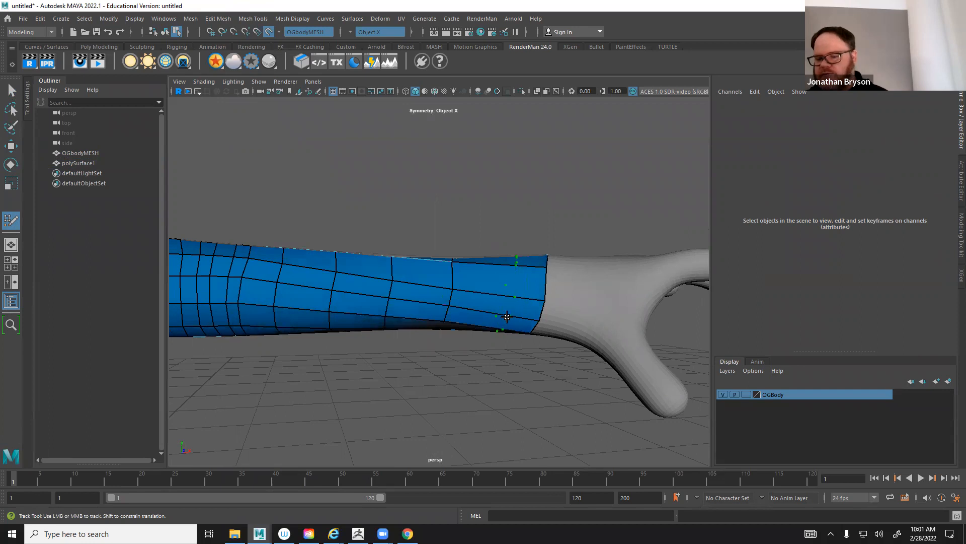
Relax the forearm quads on all sides so the new loops flow evenly from the elbow to the wrist
mouse_move(475, 301)
alt+mouse_down()
mouse_move(466, 388)
mouse_move(520, 298)
alt+mouse_up()
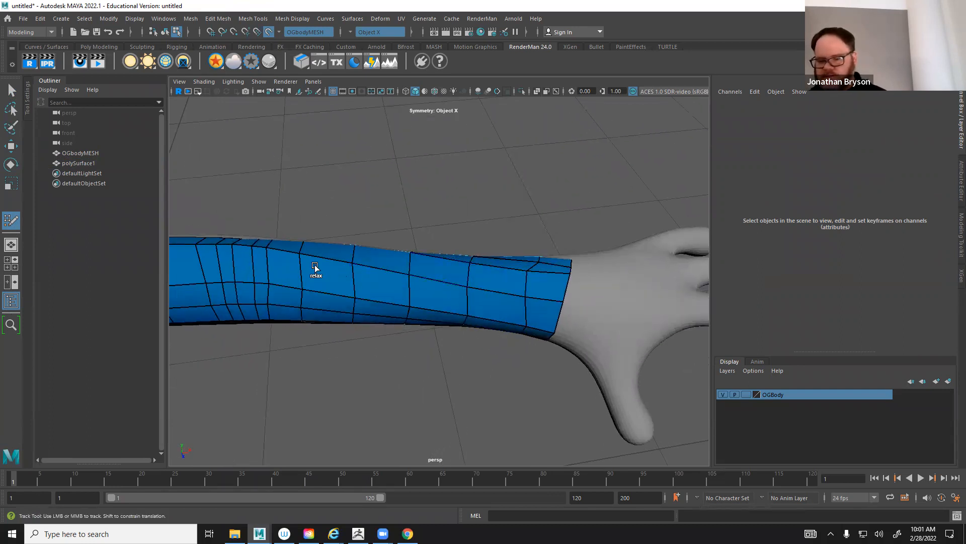
alt+drag(496, 291, 524, 297)
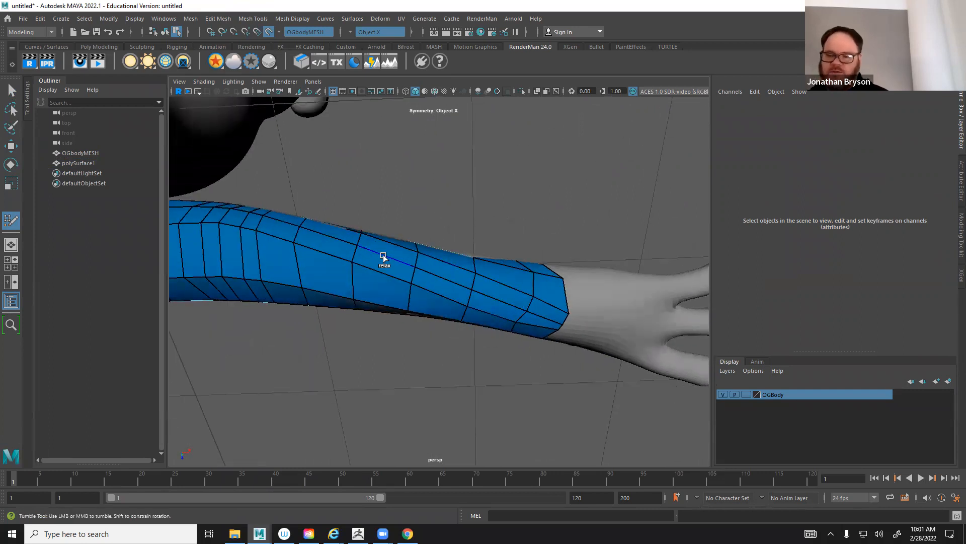
alt+drag(390, 256, 523, 284)
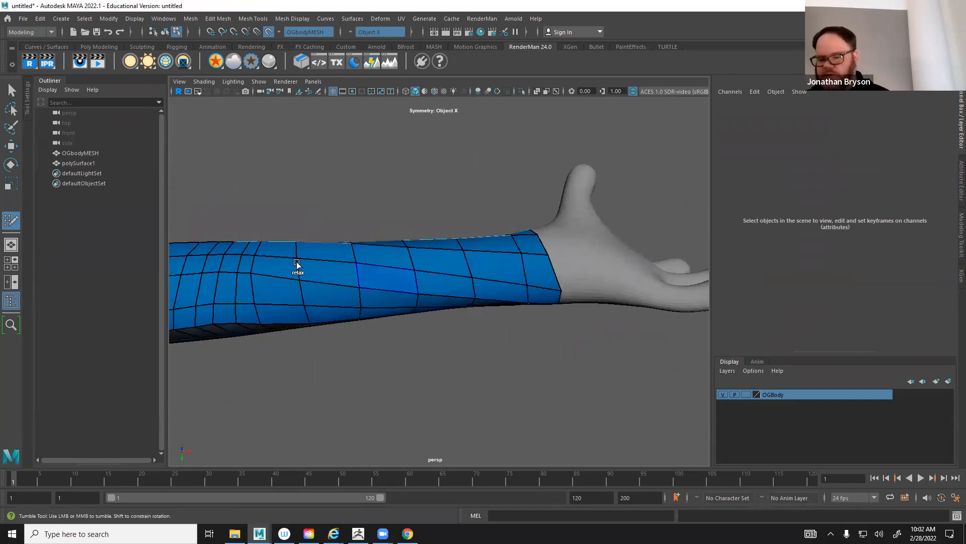
alt+drag(493, 230, 494, 289)
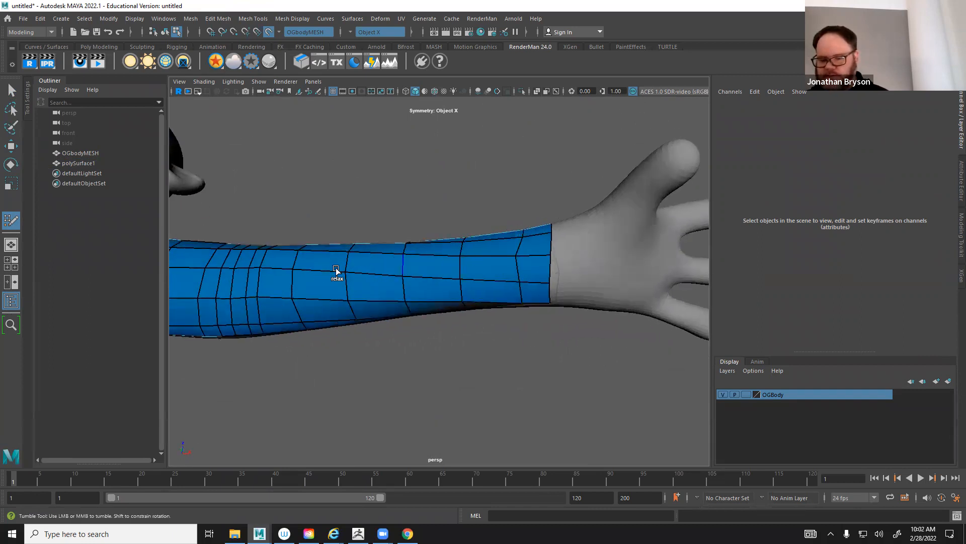
alt+drag(376, 261, 474, 287)
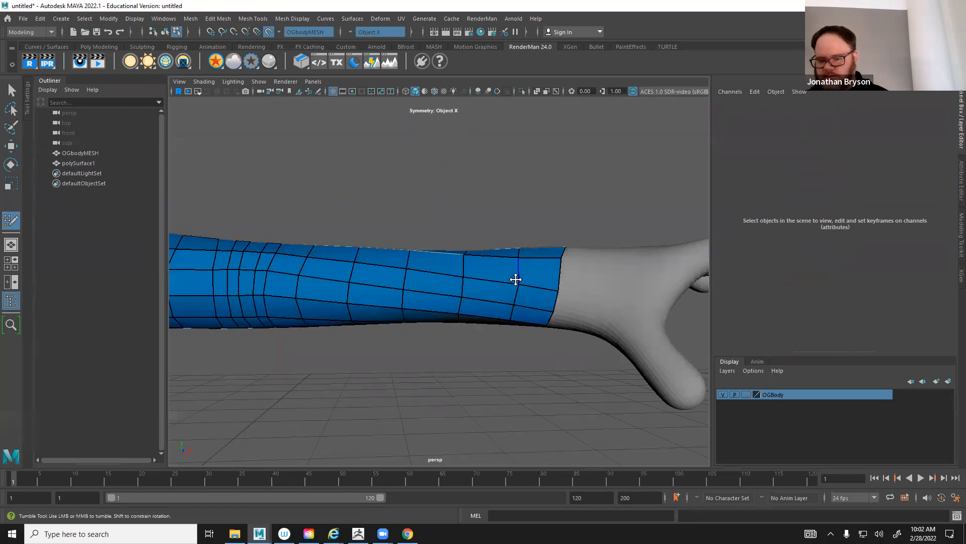
alt+drag(515, 281, 427, 287)
alt+drag(507, 285, 524, 295)
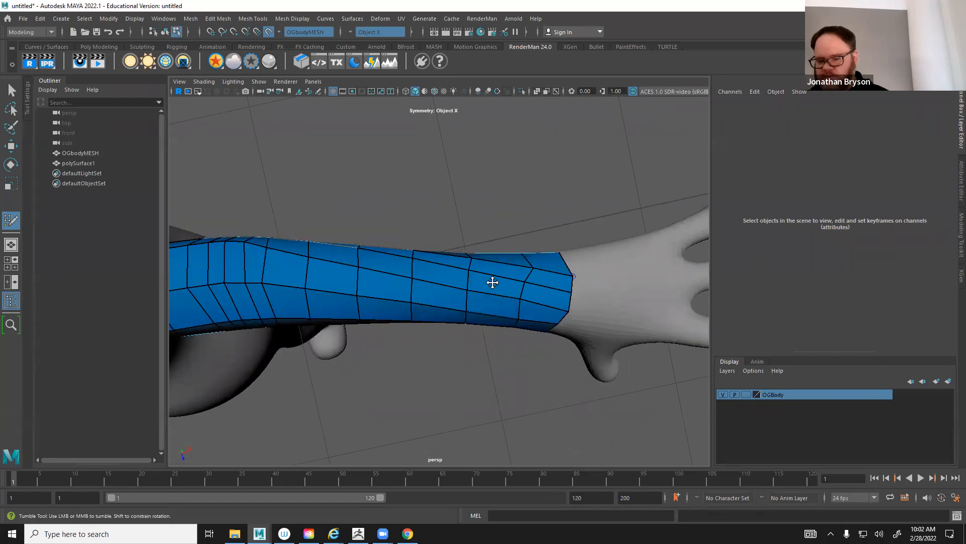
alt+drag(454, 308, 437, 338)
alt+drag(421, 285, 471, 291)
Examine the retopologized arms, shoulders and neck against the whole upper body
alt+right_drag(472, 291, 297, 302)
alt+middle_drag(297, 302, 561, 356)
alt+middle_drag(587, 212, 635, 356)
alt+right_drag(579, 271, 422, 287)
alt+middle_drag(541, 350, 537, 306)
alt+drag(537, 307, 588, 281)
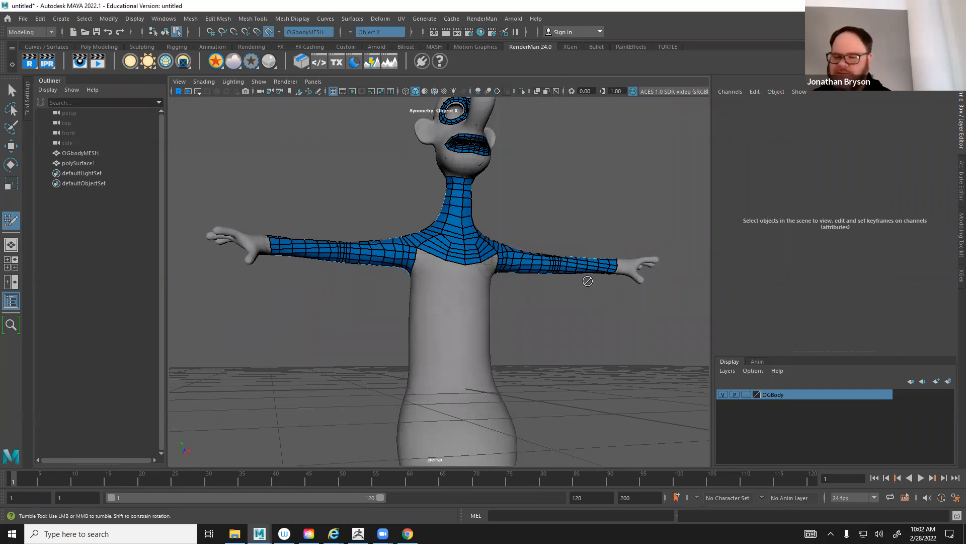
alt+drag(550, 334, 509, 334)
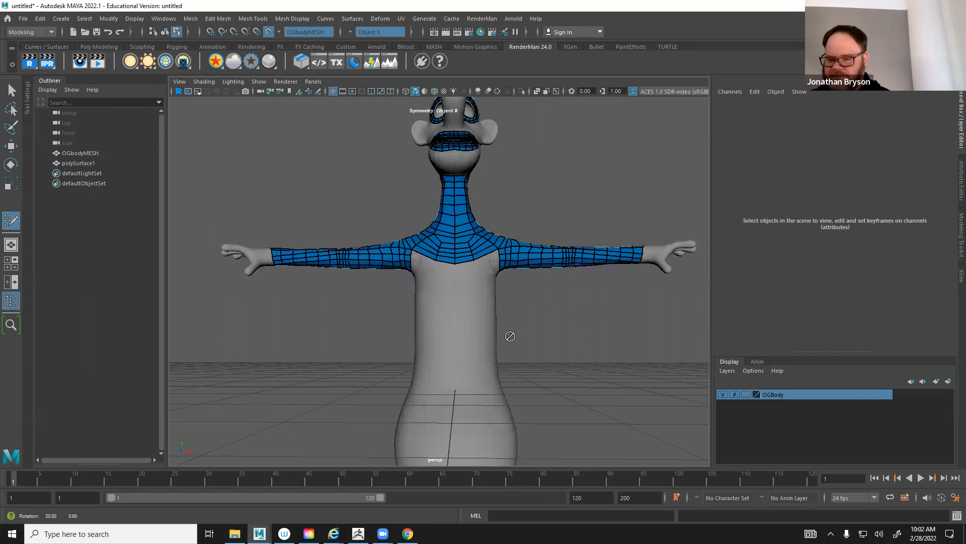
alt+middle_drag(509, 335, 486, 315)
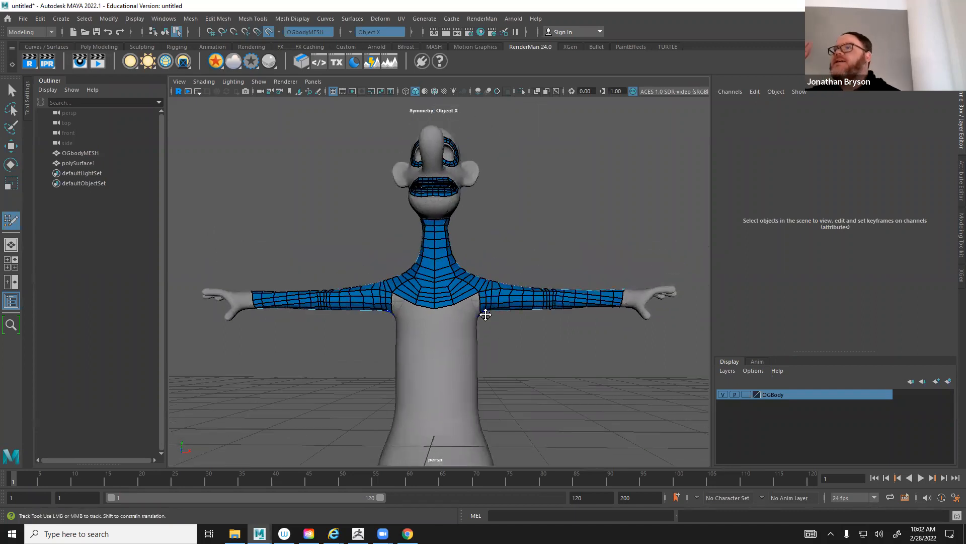
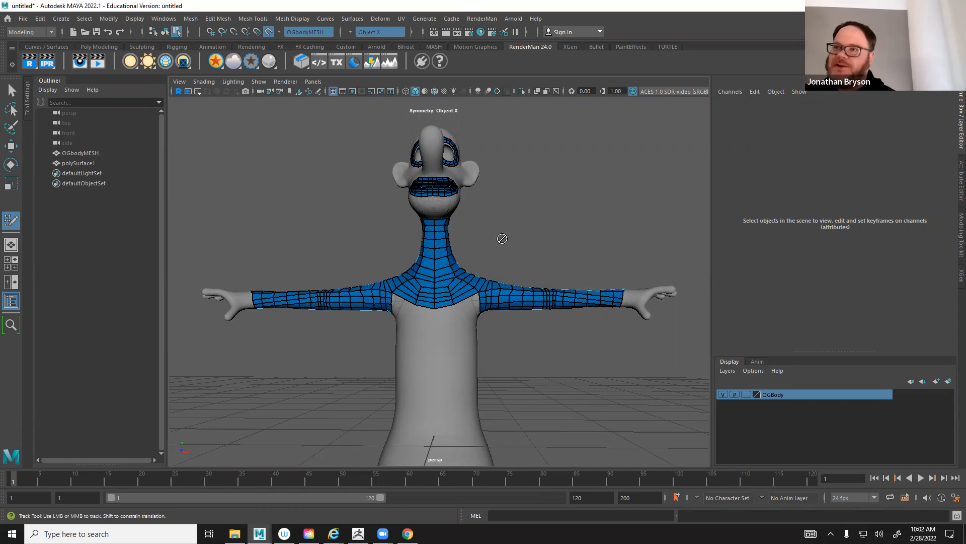
Place two rows of Quad Draw dots around the hips just above the legs, including dots on the centre line
alt+middle_drag(503, 356, 534, 143)
alt+middle_drag(513, 373, 496, 326)
mouse_move(496, 325)
alt+mouse_down()
mouse_move(455, 325)
mouse_move(515, 327)
alt+mouse_up()
alt+middle_drag(483, 232, 485, 266)
alt+right_drag(461, 289, 602, 341)
alt+middle_drag(399, 264, 344, 256)
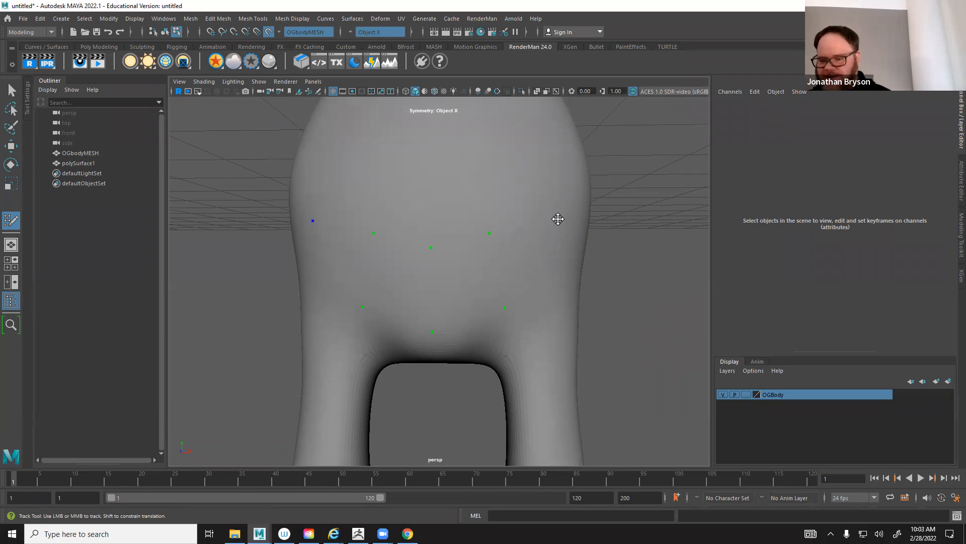
alt+drag(568, 274, 376, 249)
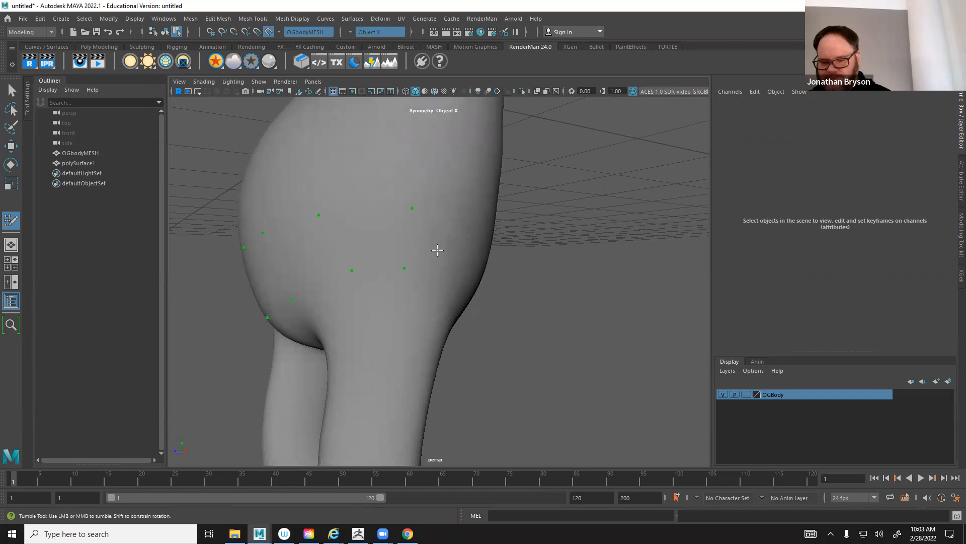
alt+drag(437, 250, 393, 230)
alt+drag(359, 280, 488, 244)
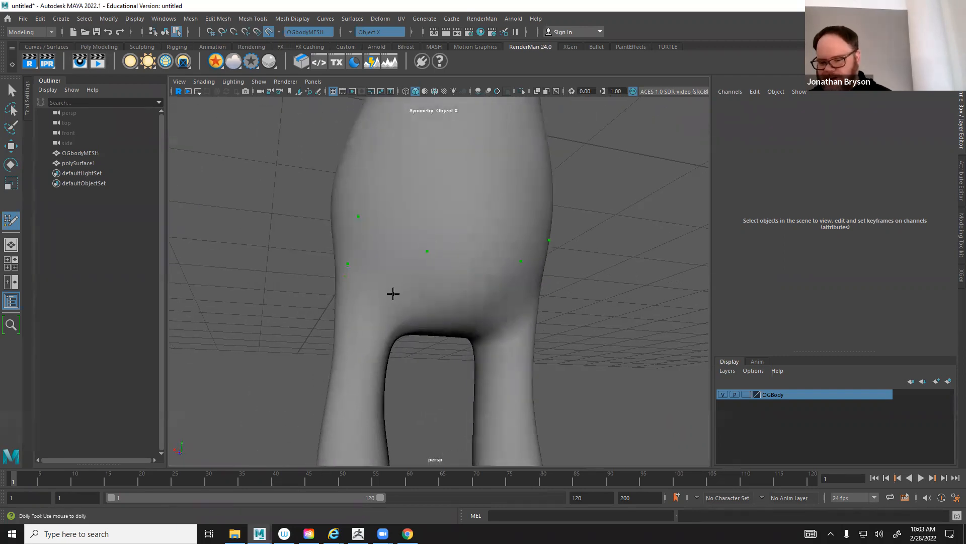
alt+drag(465, 288, 463, 265)
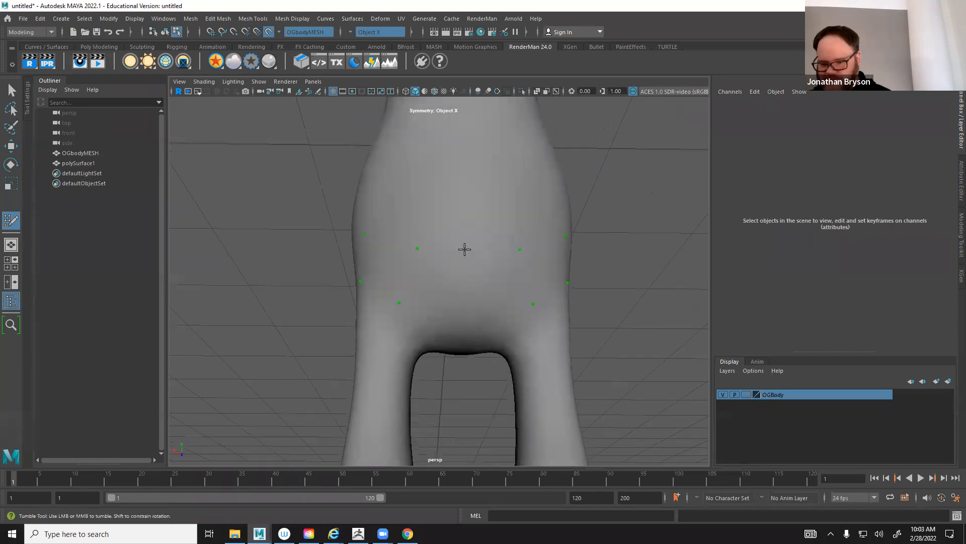
click(470, 251)
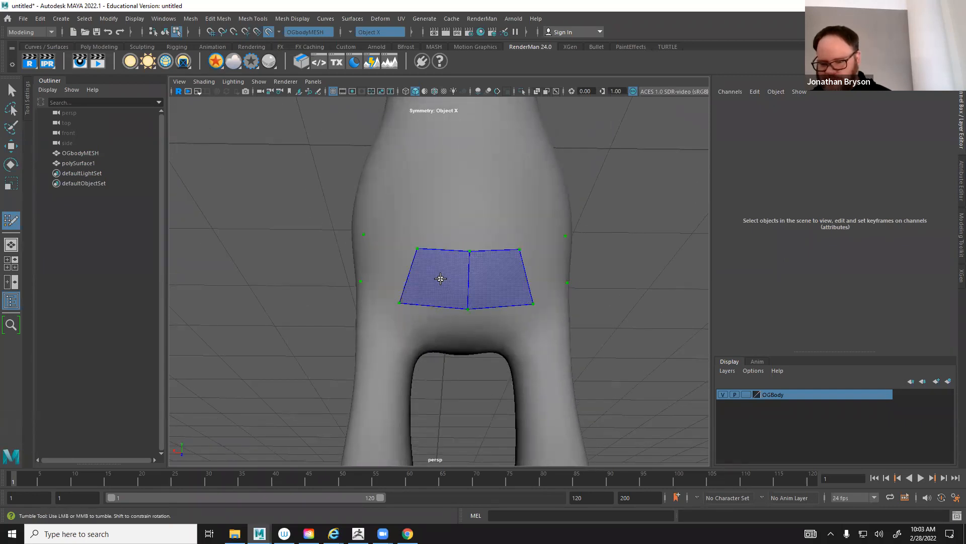
Fill quads between the two rows of dots to form a continuous band around the hips
shift+click(383, 264)
alt+drag(363, 292, 509, 309)
shift+click(323, 196)
shift+click(278, 222)
alt+drag(475, 231, 612, 236)
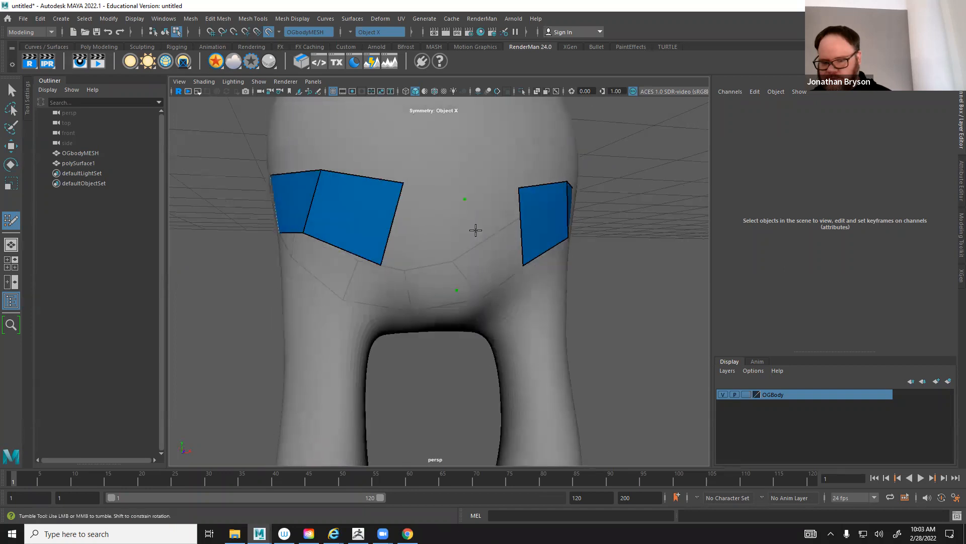
shift+click(489, 256)
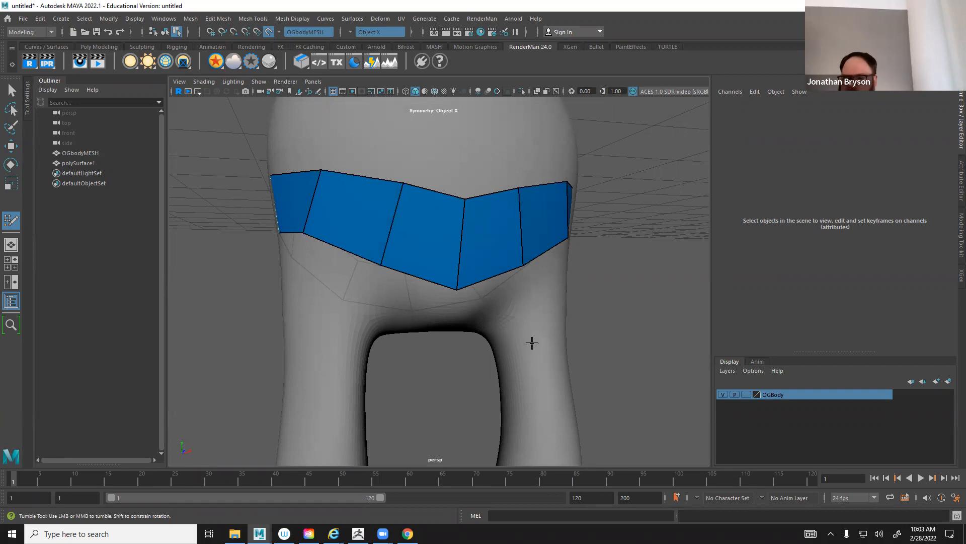
Adjust the hip band's vertices near the centre line, lowering its bottom edge toward the crotch
alt+drag(643, 233, 468, 259)
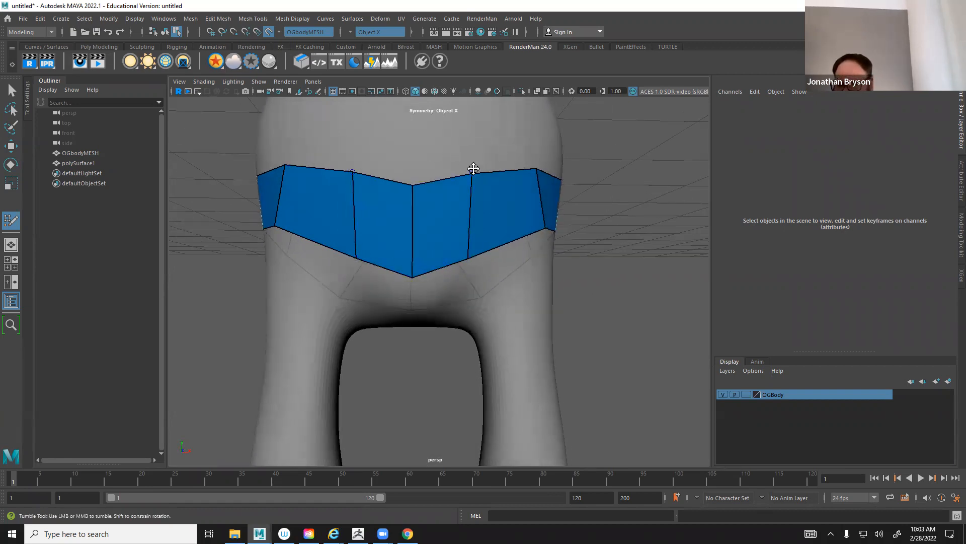
drag(471, 174, 473, 174)
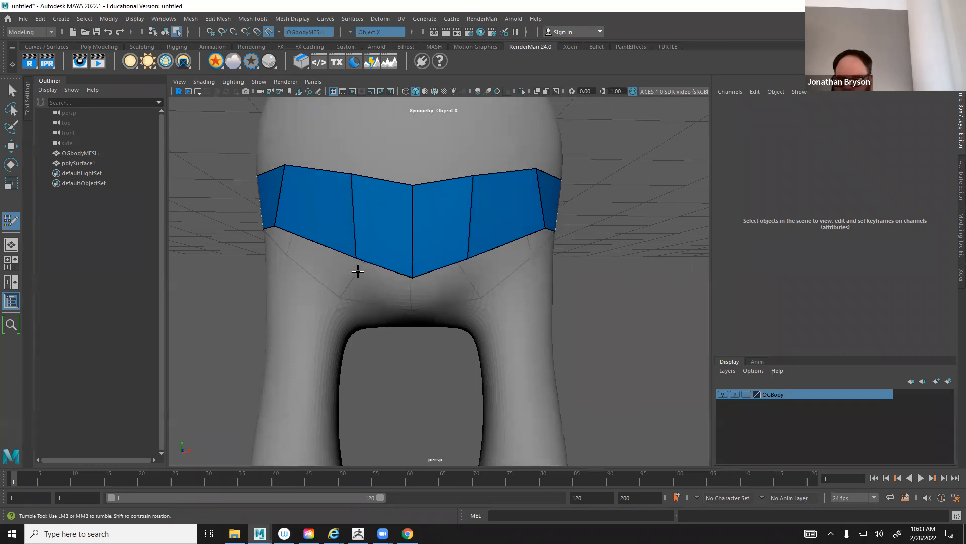
drag(353, 256, 344, 259)
drag(412, 275, 411, 303)
drag(482, 259, 482, 280)
Reposition the hip band's lower vertices on the outer side of the hip above the leg
alt+drag(325, 262, 418, 268)
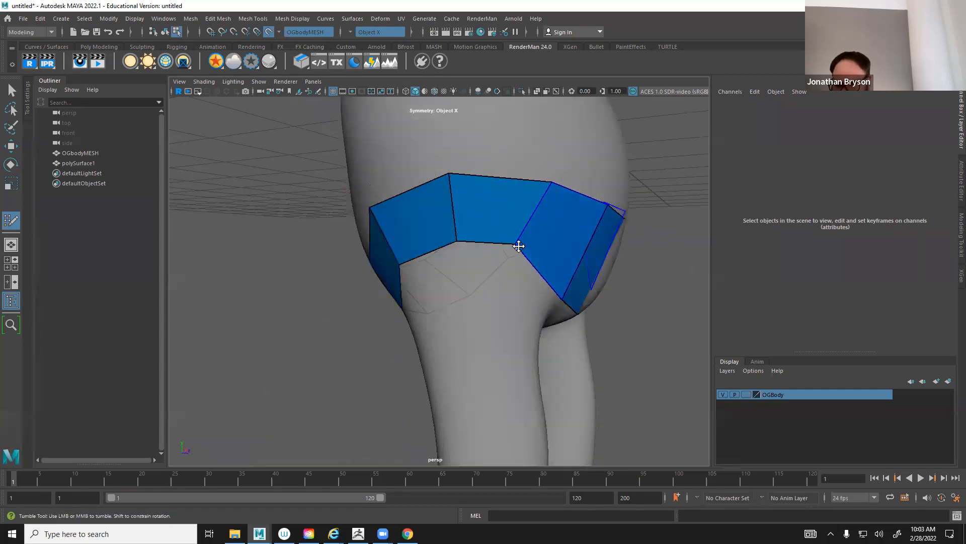
drag(518, 245, 511, 257)
drag(456, 241, 505, 258)
alt+middle_drag(503, 272, 399, 275)
alt+right_drag(408, 300, 401, 263)
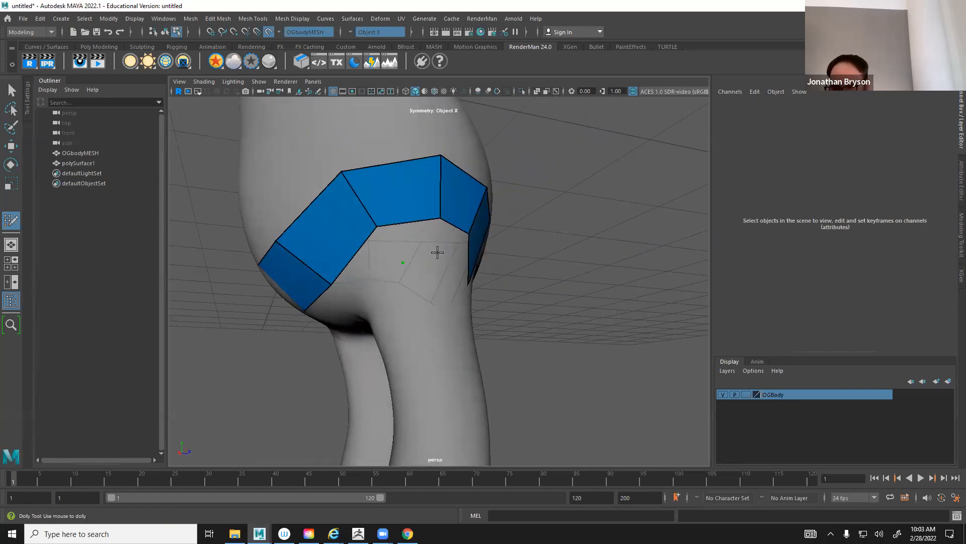
Place a ring of Quad Draw dots around the top of the leg, just below the hip band
alt+drag(410, 276, 442, 270)
alt+middle_drag(404, 288, 449, 289)
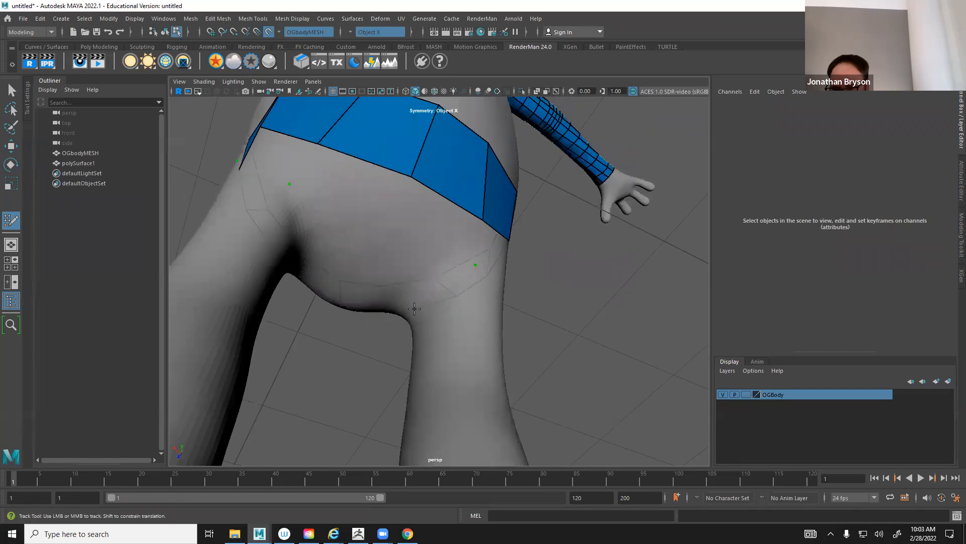
alt+drag(420, 306, 444, 311)
alt+drag(360, 308, 455, 295)
click(424, 277)
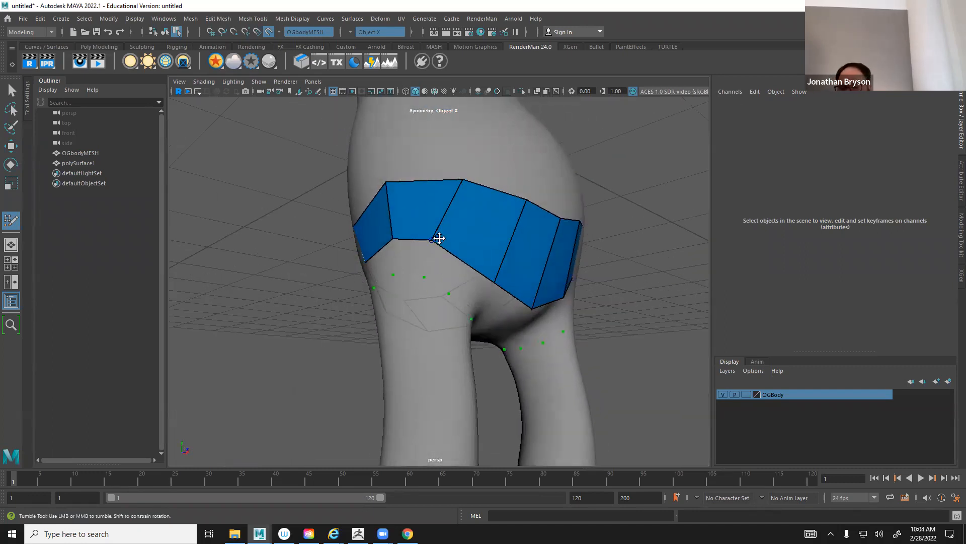
alt+drag(443, 289, 423, 319)
alt+right_drag(423, 319, 453, 312)
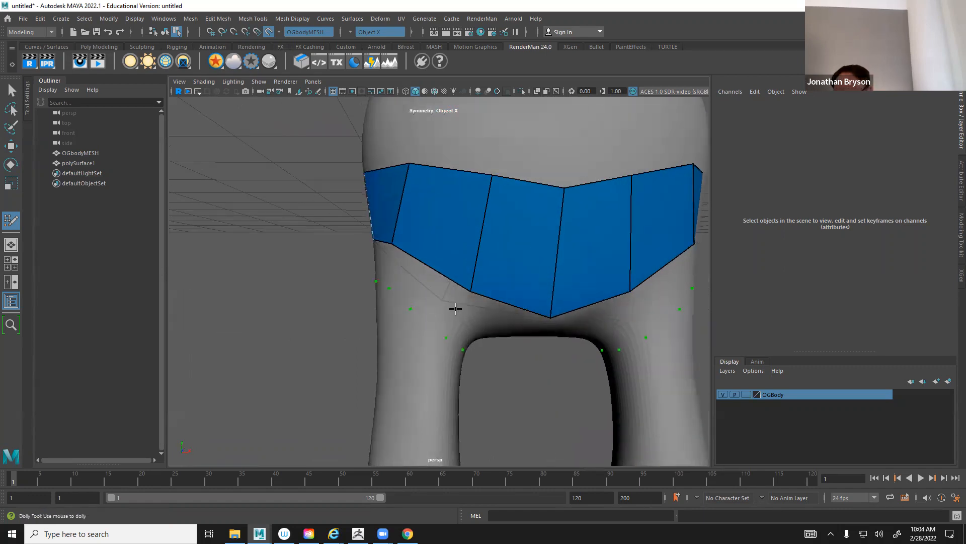
Place a second ring of Quad Draw dots around the leg, slightly below the first one
mouse_move(432, 287)
alt+mouse_down()
mouse_move(429, 305)
mouse_move(436, 287)
alt+mouse_up()
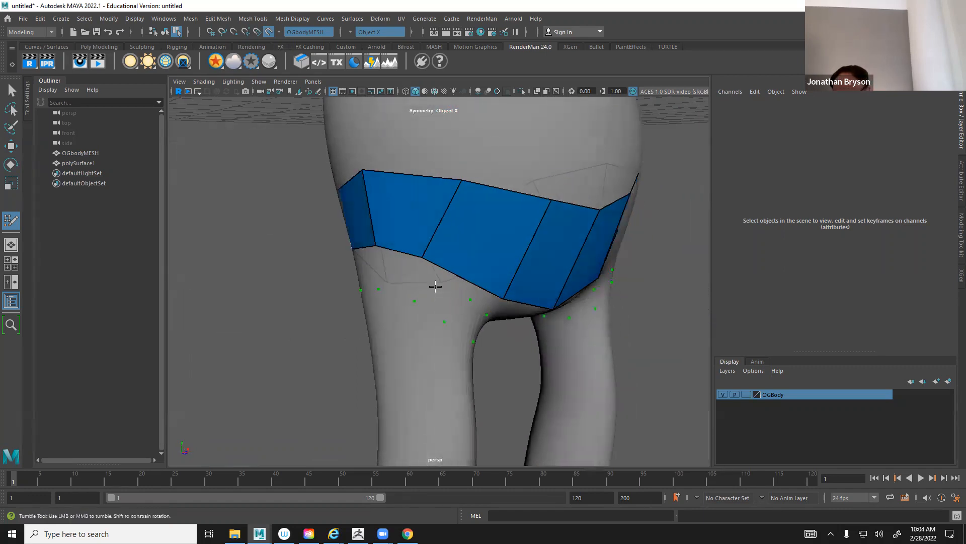
alt+drag(371, 280, 433, 269)
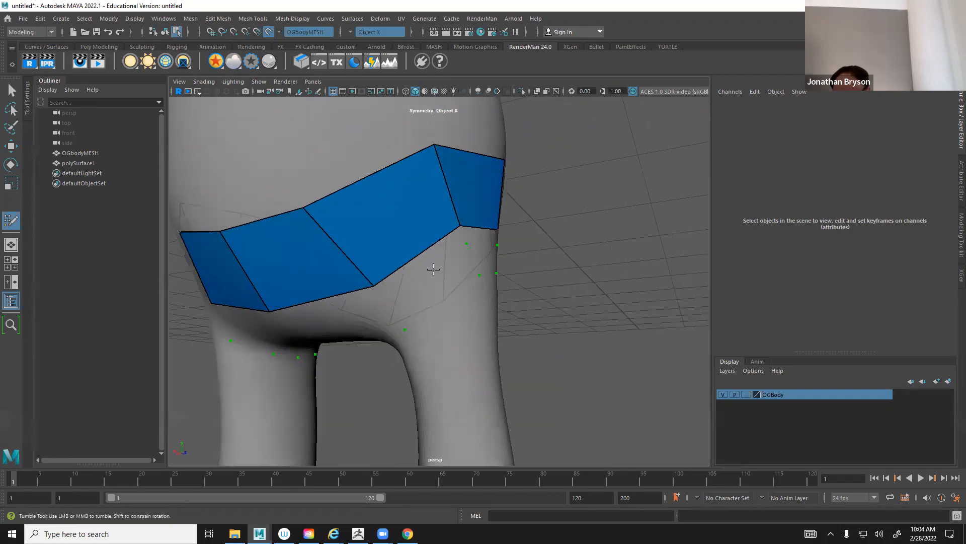
alt+drag(400, 310, 420, 250)
alt+drag(414, 285, 439, 265)
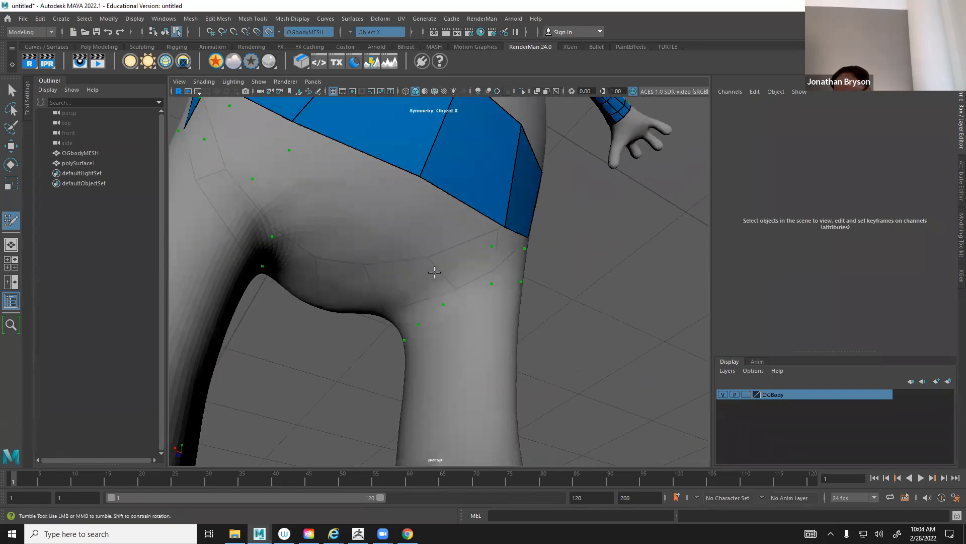
alt+drag(386, 337, 452, 306)
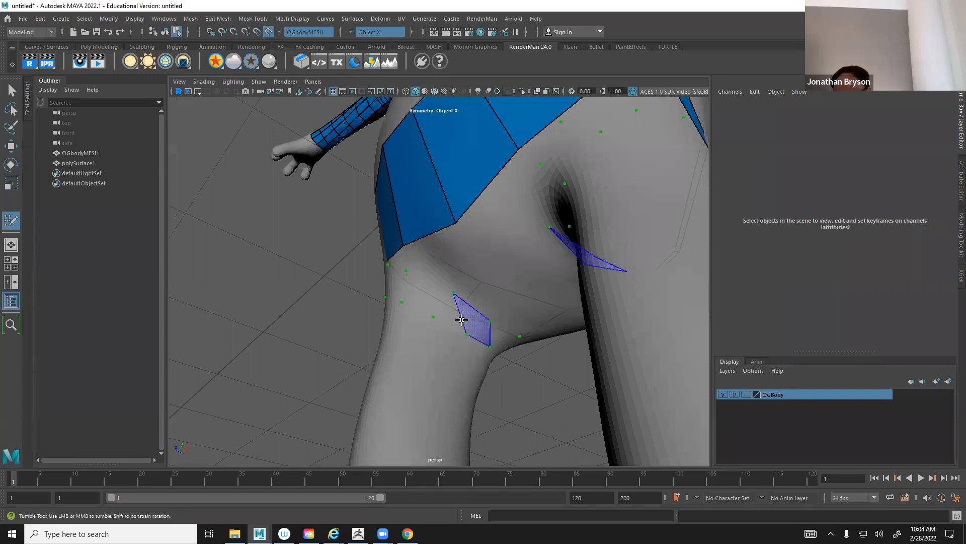
Fill quads between the two rings of dots from the inner thigh around toward the outer hip
shift+click(426, 288)
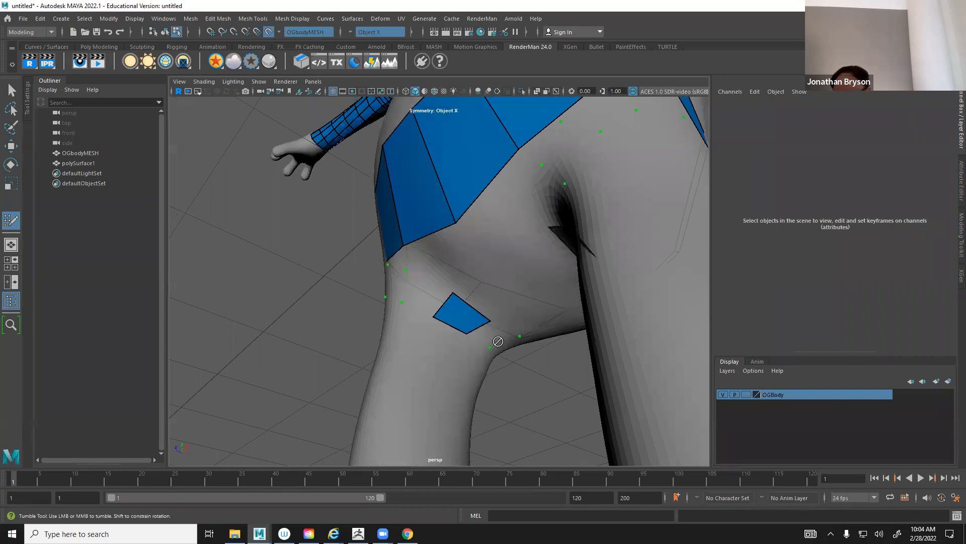
shift+click(494, 334)
mouse_move(494, 335)
alt+mouse_down()
mouse_move(469, 330)
mouse_move(433, 282)
alt+mouse_up()
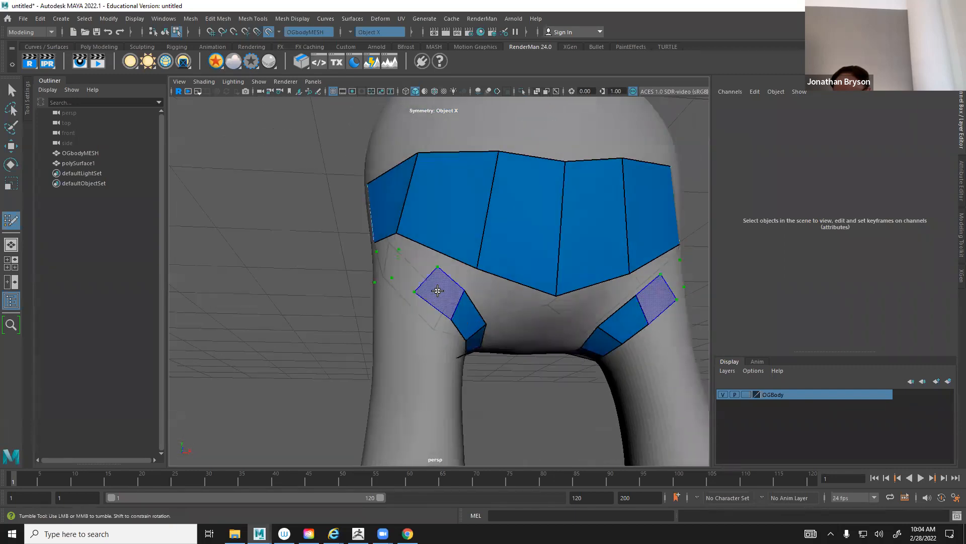
shift+click(439, 291)
shift+click(414, 270)
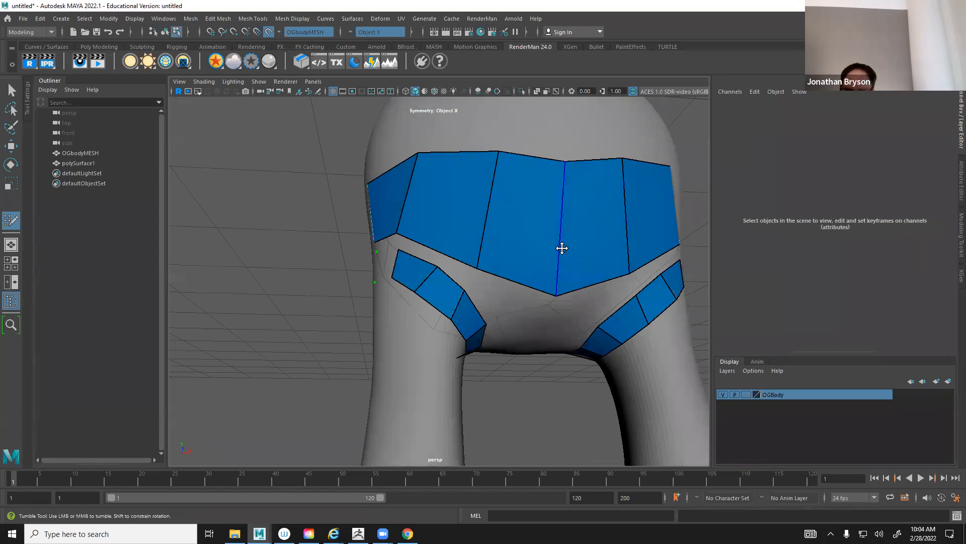
Fill the remaining quads around the outer and opposite sides of the leg to close the ring
alt+drag(383, 266, 422, 304)
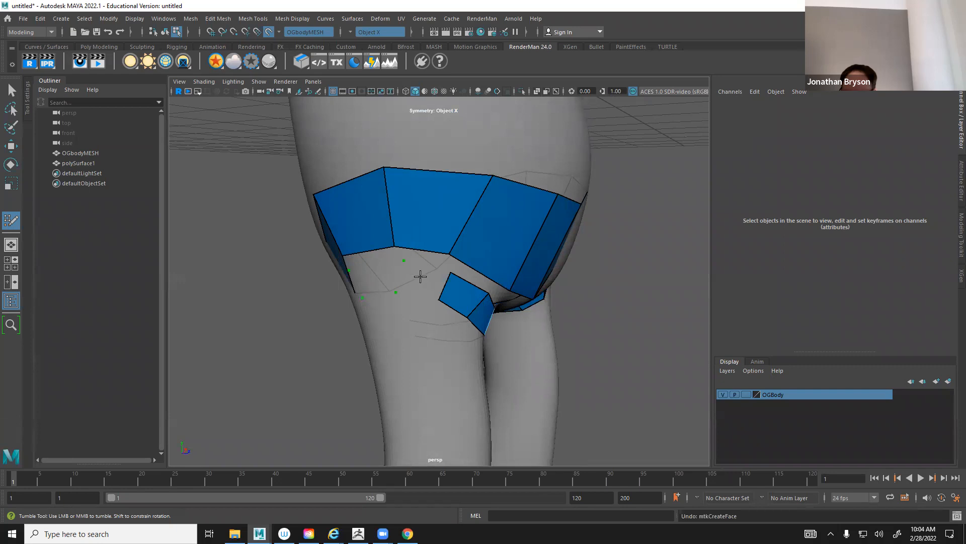
shift+click(378, 283)
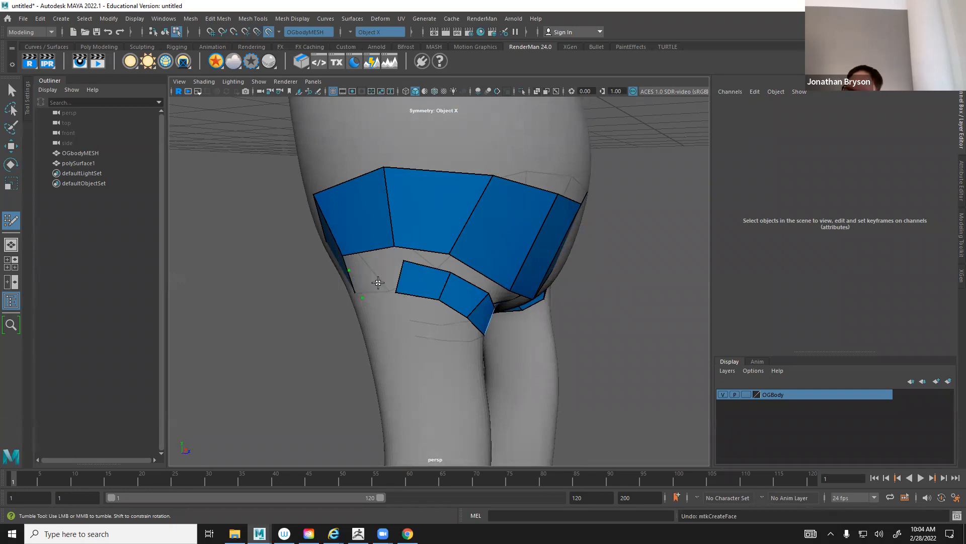
mouse_move(378, 282)
alt+mouse_down()
mouse_move(427, 282)
mouse_move(443, 301)
alt+mouse_up()
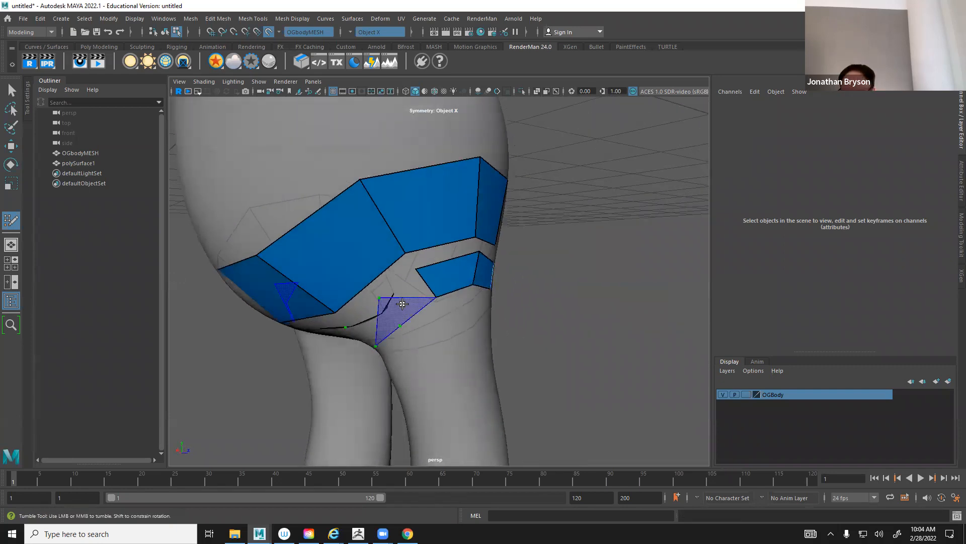
shift+click(405, 300)
shift+click(401, 329)
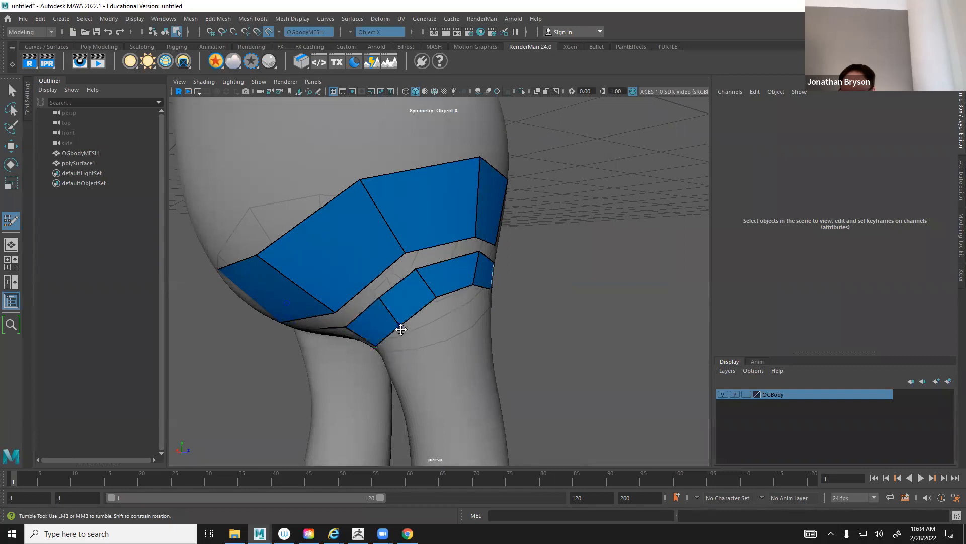
alt+drag(418, 314, 446, 297)
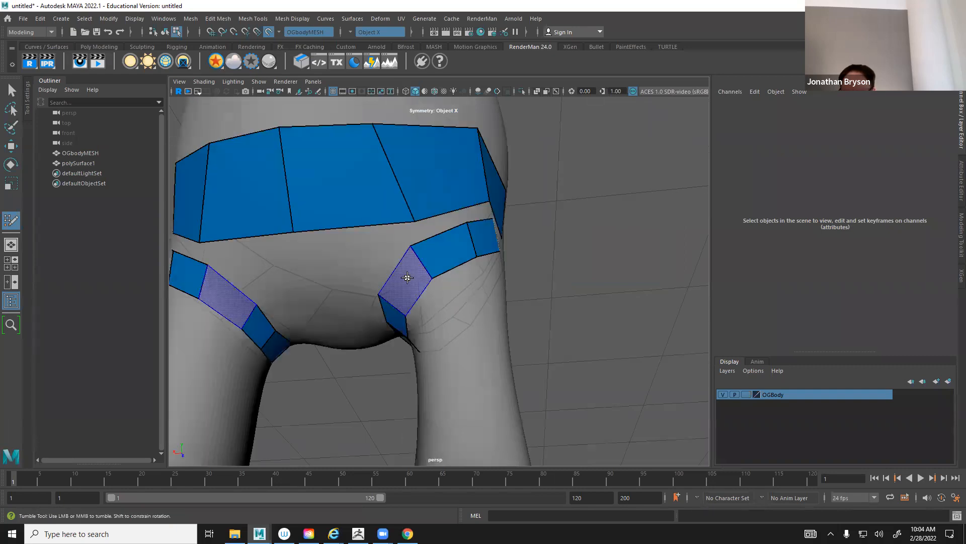
shift+click(420, 277)
Place dots on the crotch's centre line and bridge the two leg rings with a strip of quads
mouse_move(421, 265)
mouse_down()
mouse_move(352, 295)
mouse_move(396, 304)
mouse_move(434, 270)
mouse_move(495, 263)
mouse_move(412, 283)
mouse_up()
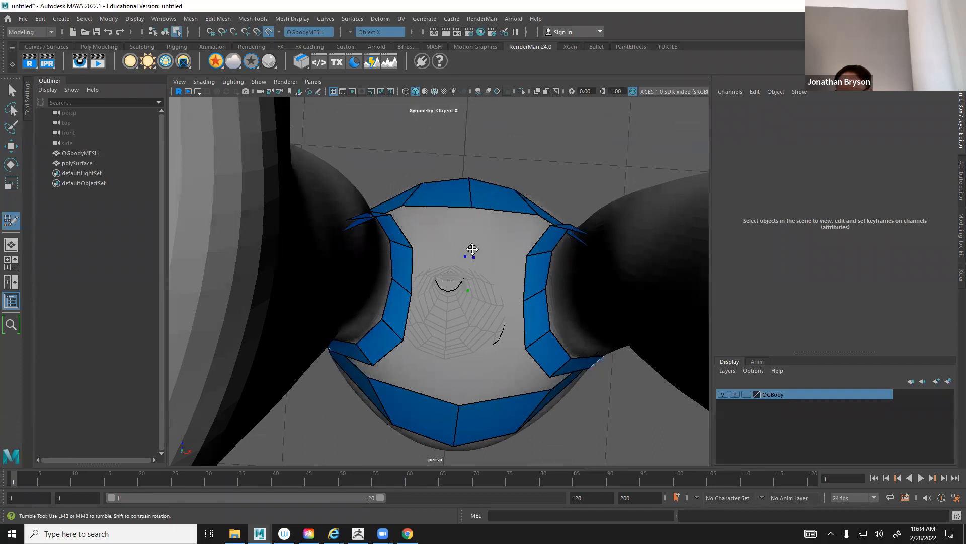
alt+right_drag(477, 256, 442, 264)
click(408, 288)
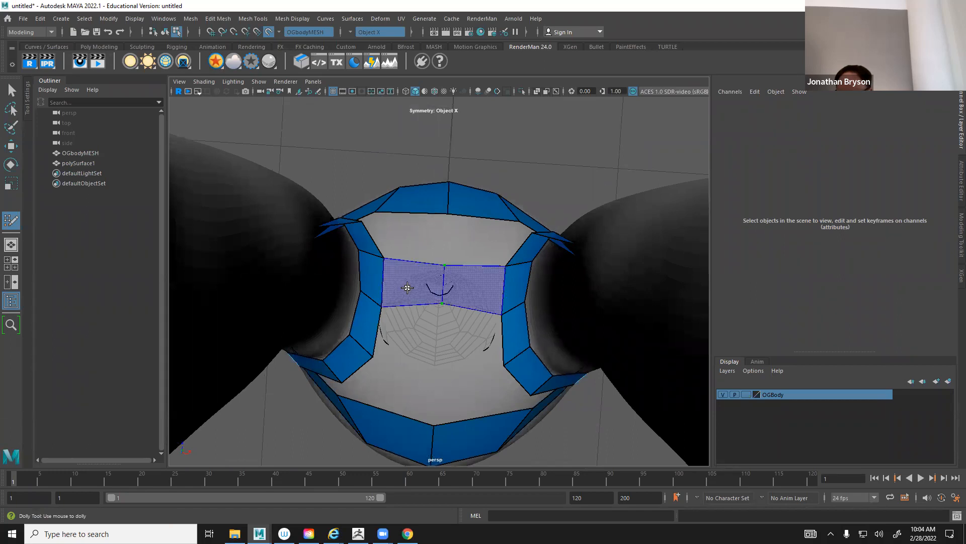
click(409, 340)
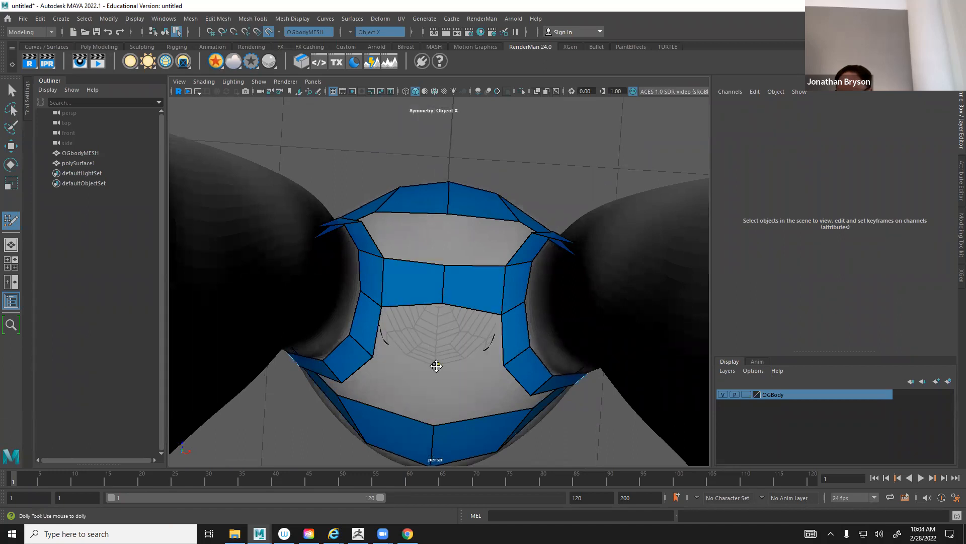
Extend the crotch strip with quads up to the hip band on one side and pull the band's vertex toward the centre line
alt+drag(442, 379, 453, 334)
click(417, 348)
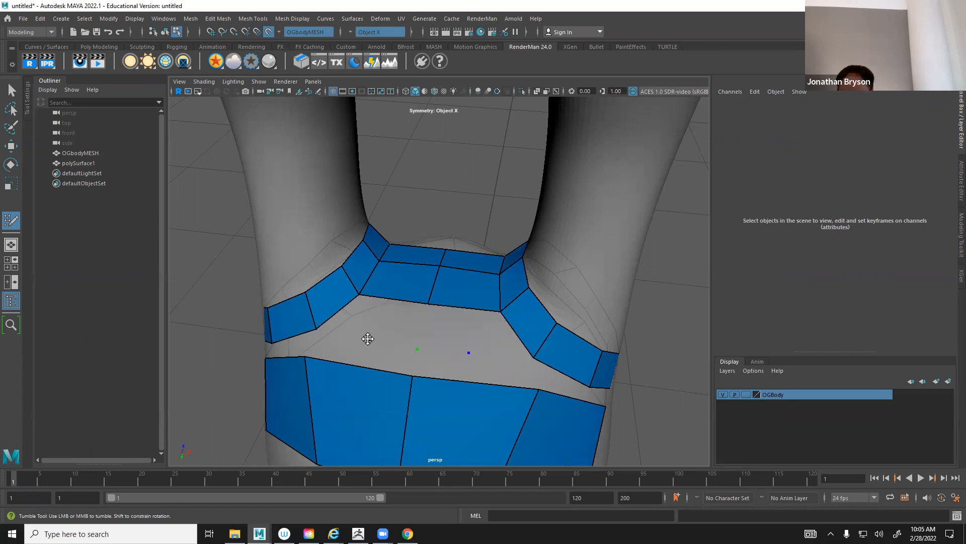
drag(368, 339, 366, 339)
shift+click(394, 340)
key(ctrl+z)
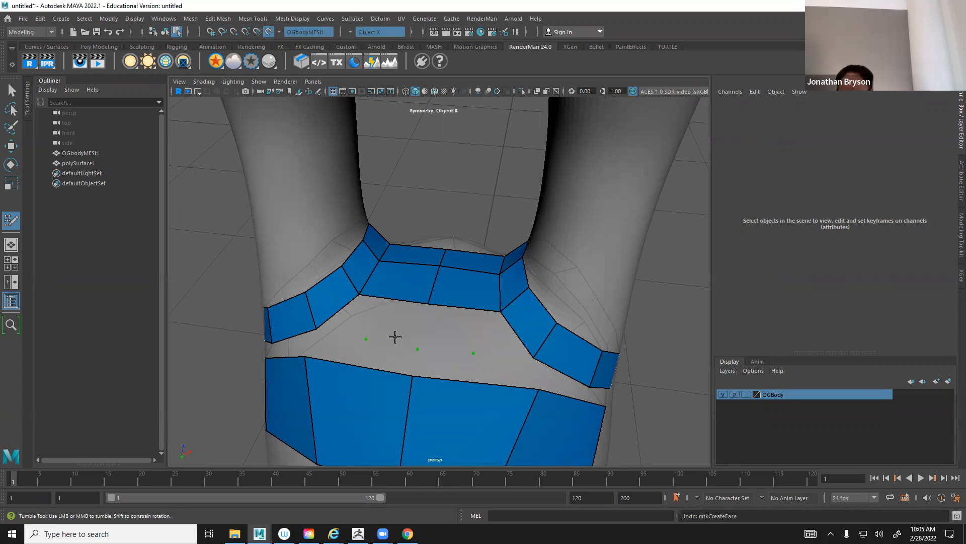
shift+click(397, 337)
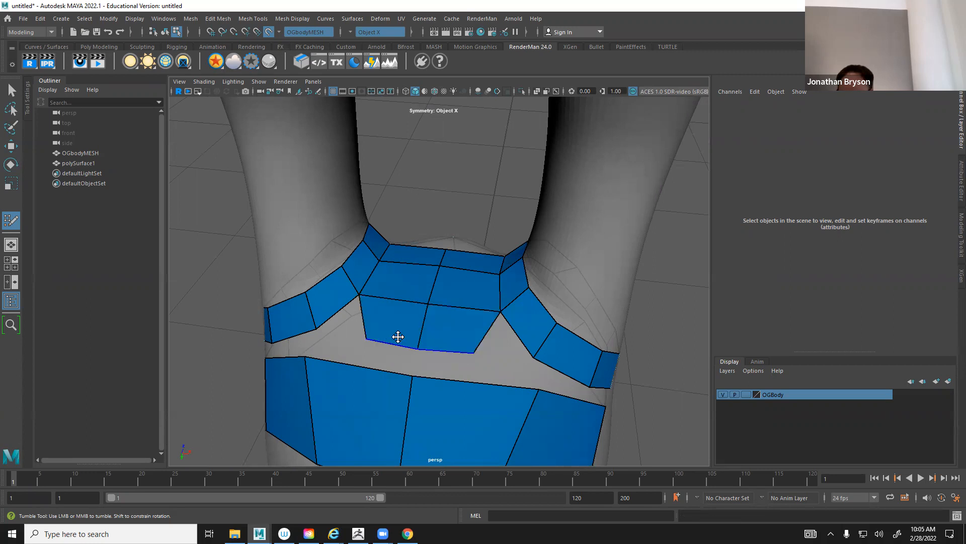
shift+click(391, 366)
mouse_move(298, 357)
mouse_down()
mouse_move(388, 371)
mouse_move(358, 367)
mouse_up()
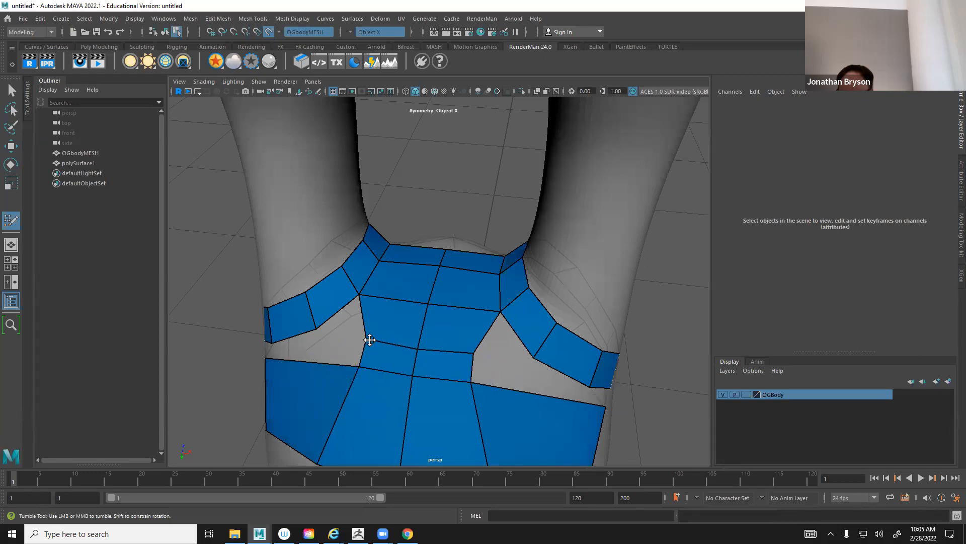
Extend the crotch strip on the opposite side of the body with quads joining it to the centre of the hip band
alt+drag(492, 259, 412, 253)
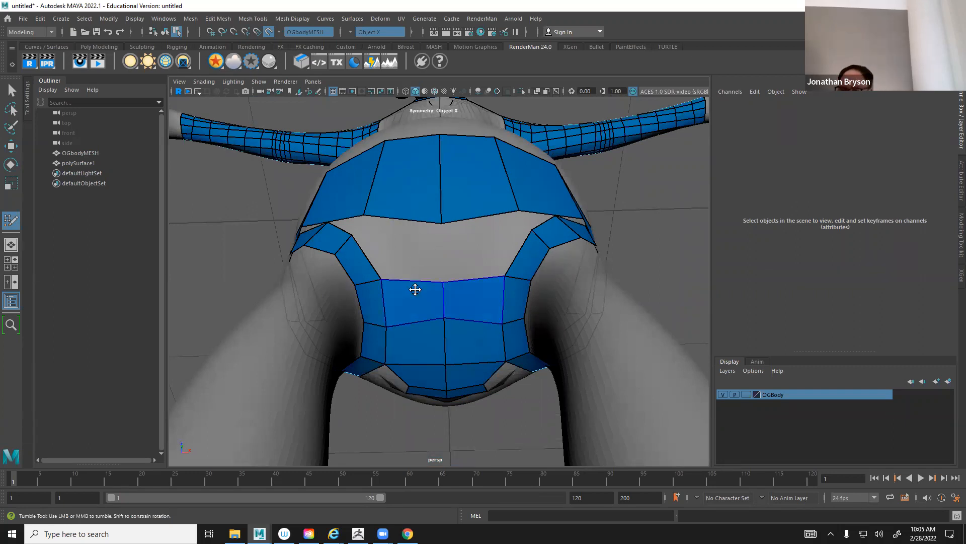
alt+drag(431, 261, 398, 250)
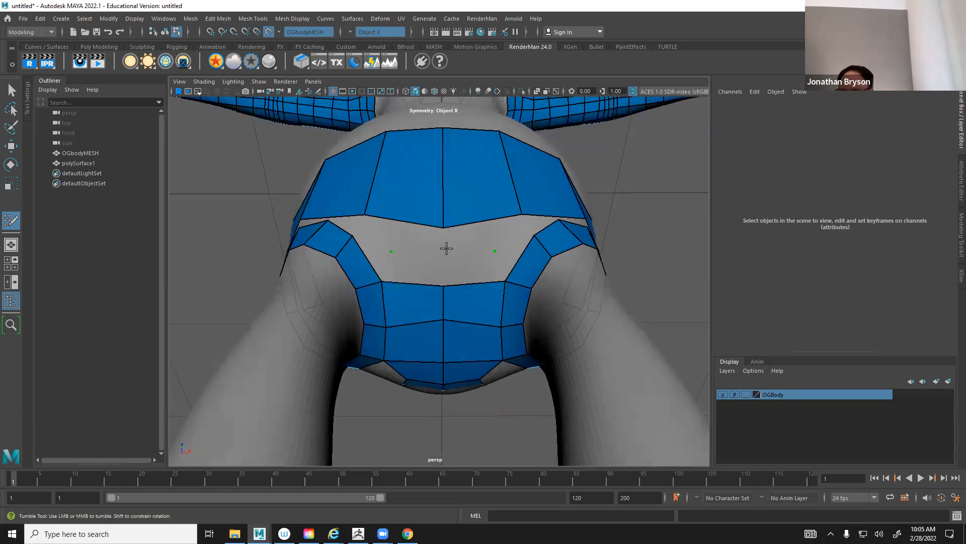
shift+click(406, 272)
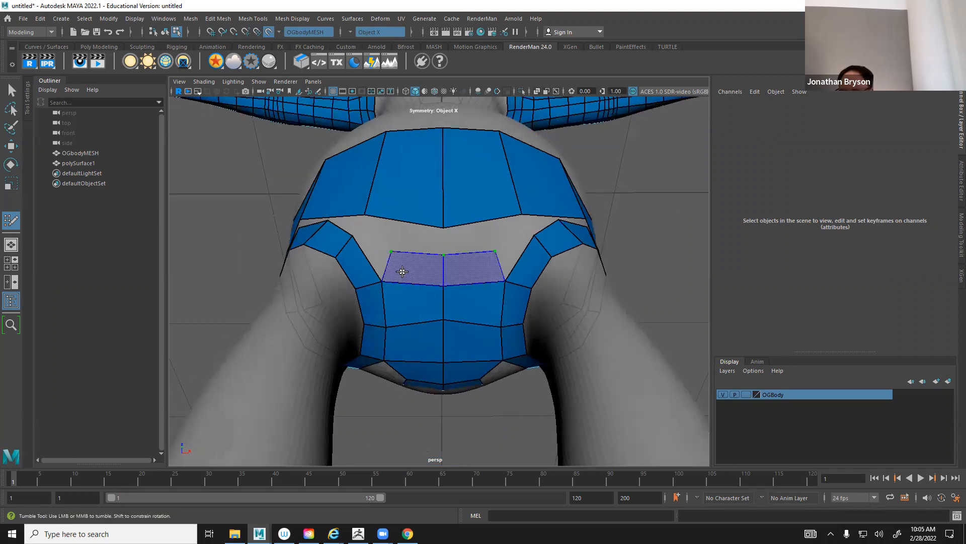
shift+click(425, 237)
alt+drag(440, 239, 435, 220)
alt+middle_drag(436, 220, 522, 262)
scroll(486, 242, up, 3)
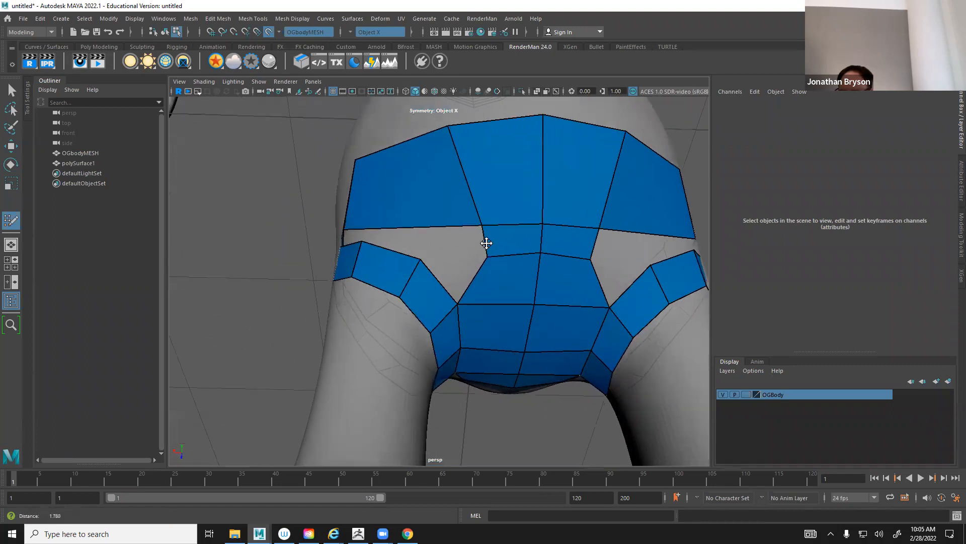
scroll(459, 231, down, 3)
Undo the deletion of the hip band's quads above the leg
alt+drag(492, 228, 495, 294)
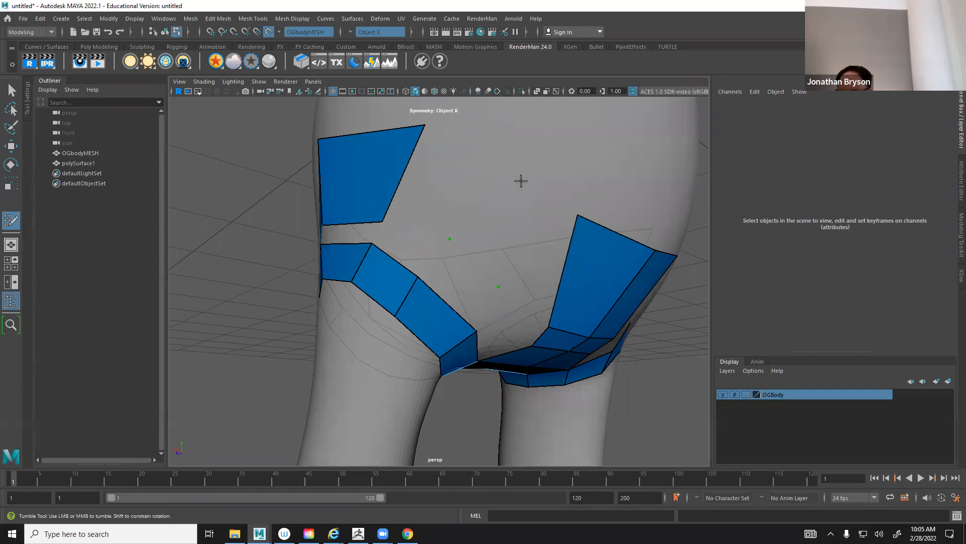
key(ctrl+z)
key(ctrl+z)
key(ctrl+z)
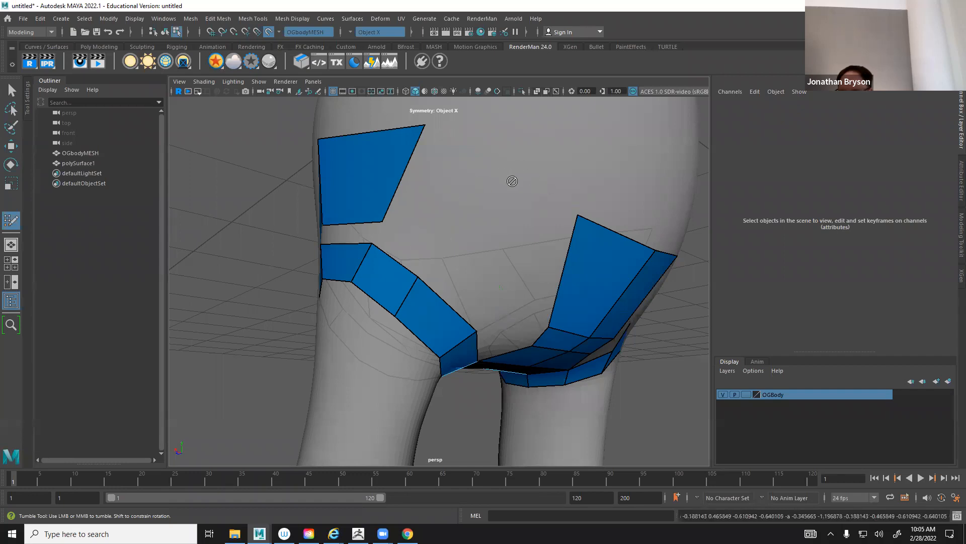
shift+click(505, 209)
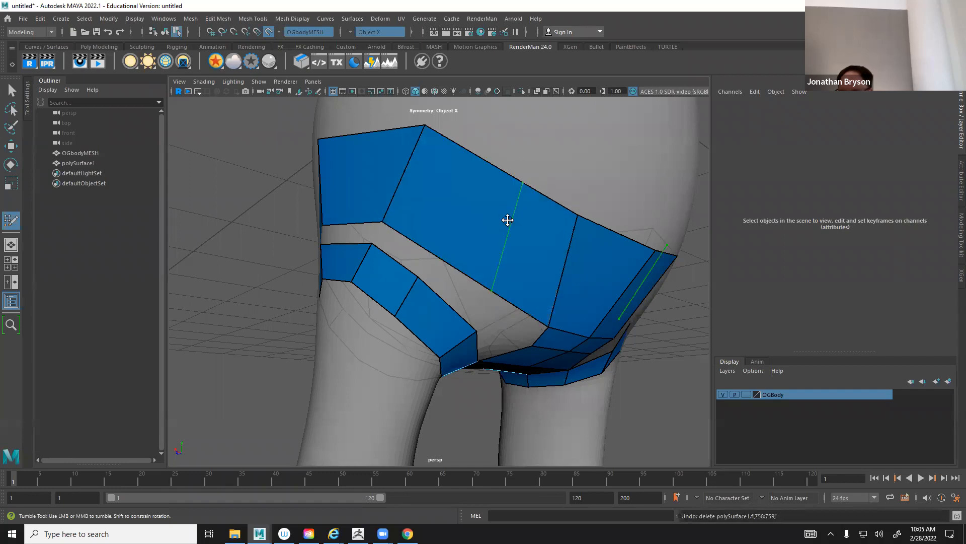
Insert two vertical edge loops in the wide hip quads above the leg and fill quads between the hip band and leg ring
ctrl+click(493, 290)
ctrl+click(447, 249)
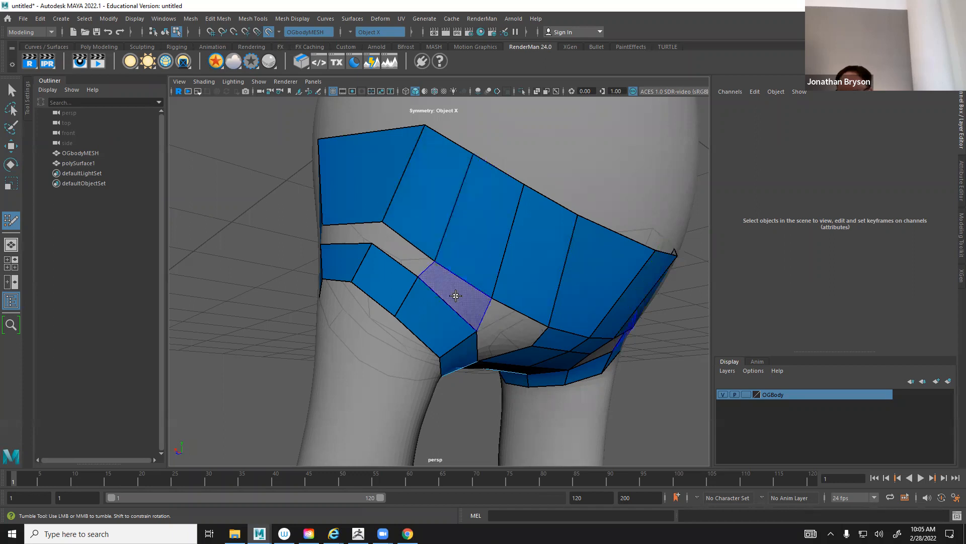
shift+click(414, 251)
shift+click(401, 255)
alt+drag(401, 255, 481, 255)
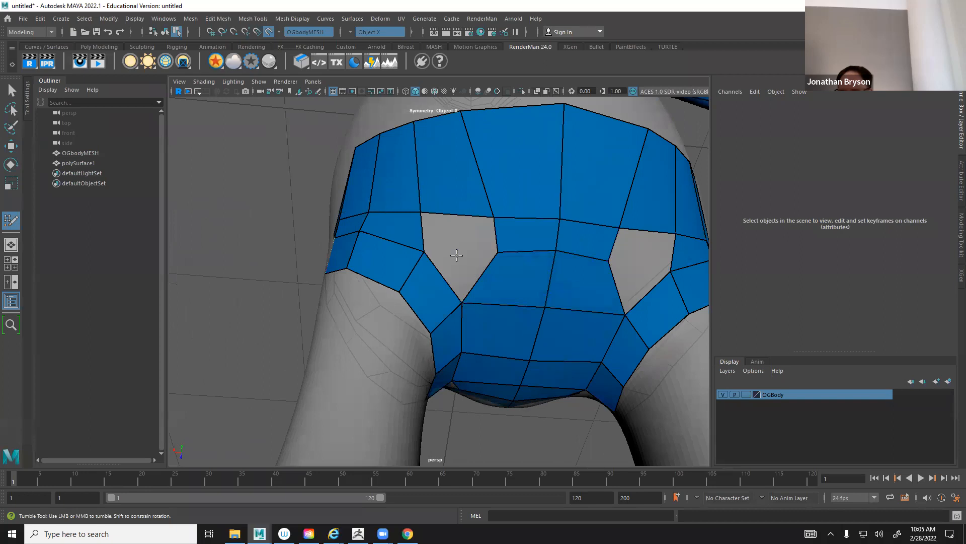
Fill the remaining five-sided gap between the hip band, leg ring and crotch strip with a quad and a triangle
shift+click(453, 251)
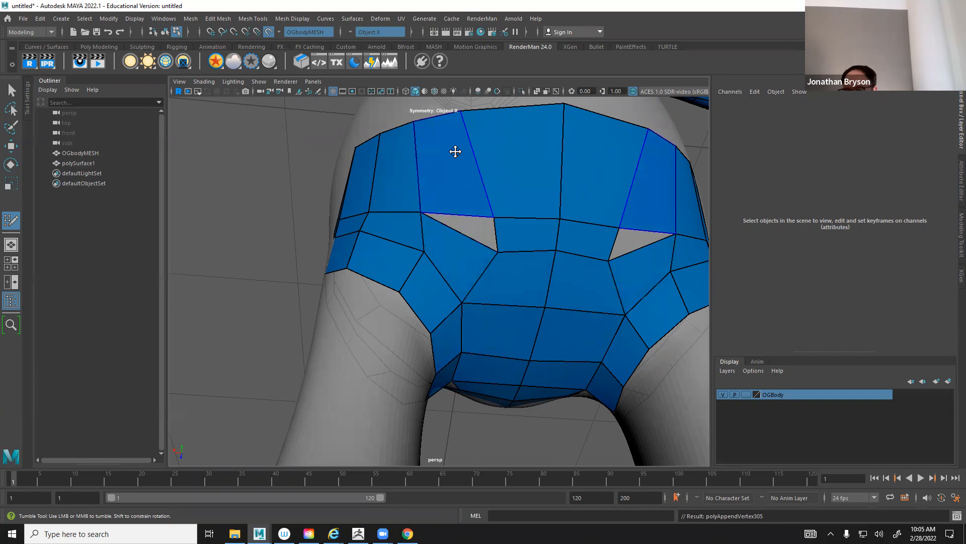
alt+drag(457, 280, 347, 241)
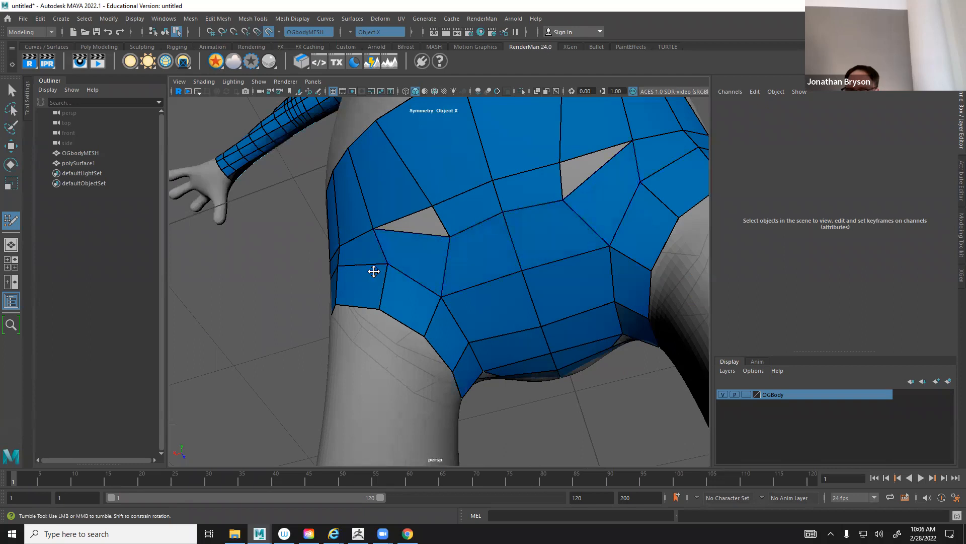
alt+drag(412, 225, 478, 258)
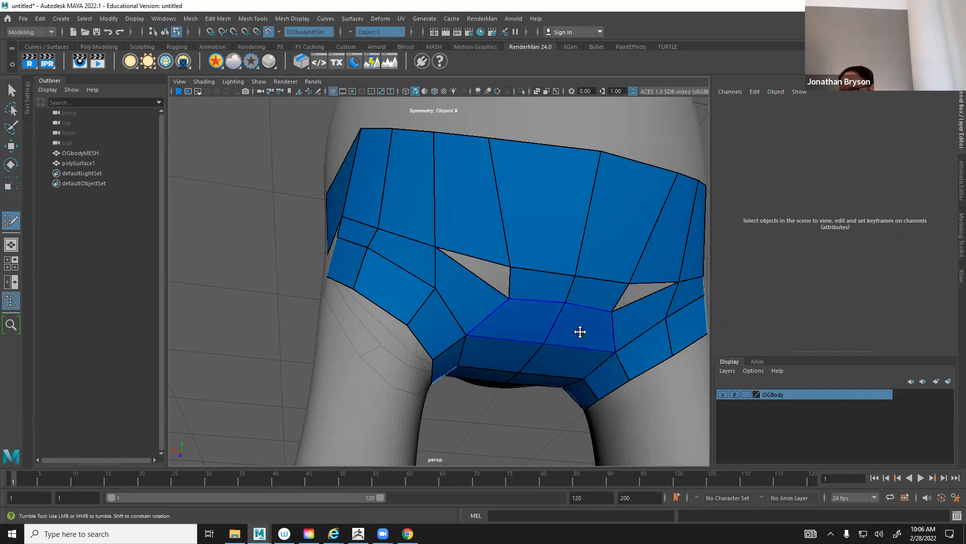
alt+drag(578, 331, 482, 294)
shift+click(460, 254)
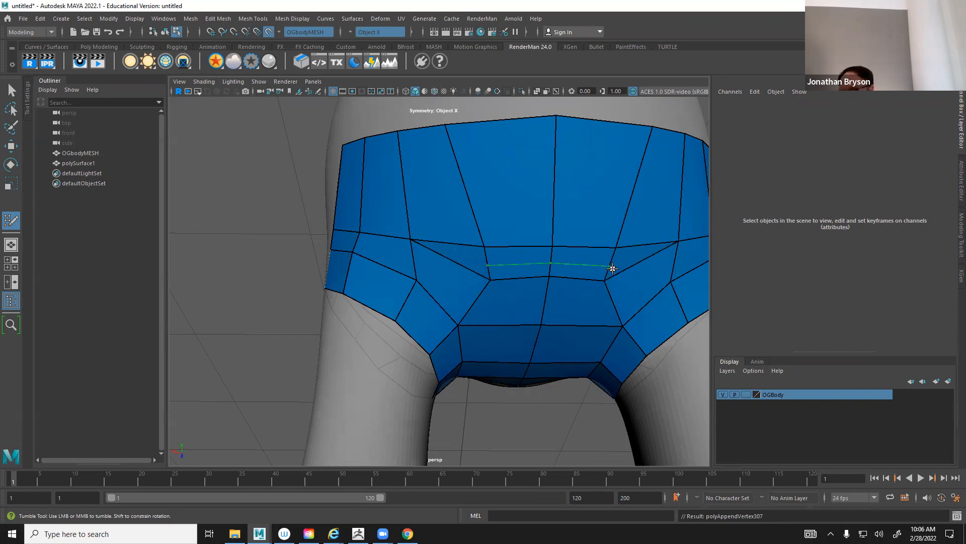
Insert a horizontal edge loop across the central quads below the hip band and reposition the surrounding vertices to even out the quads
click(487, 261)
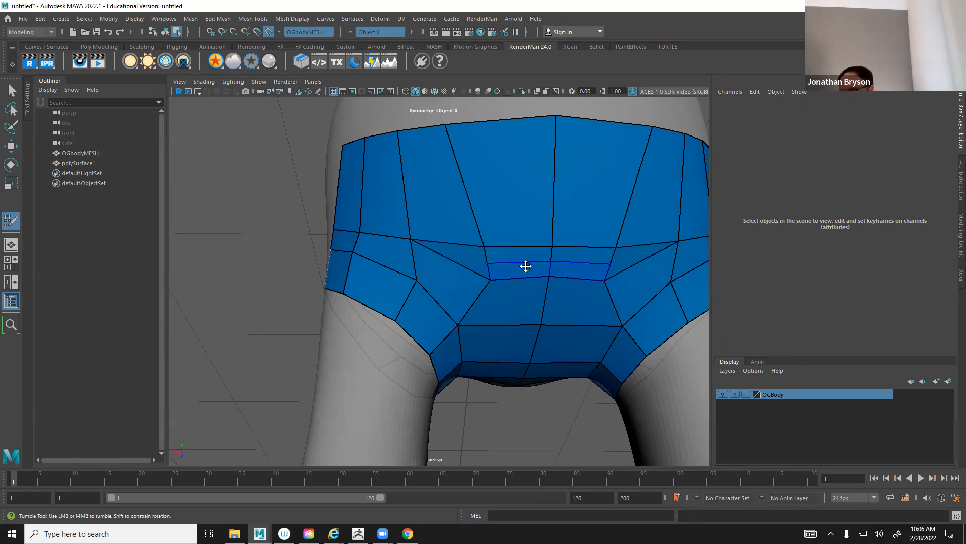
drag(475, 260, 488, 281)
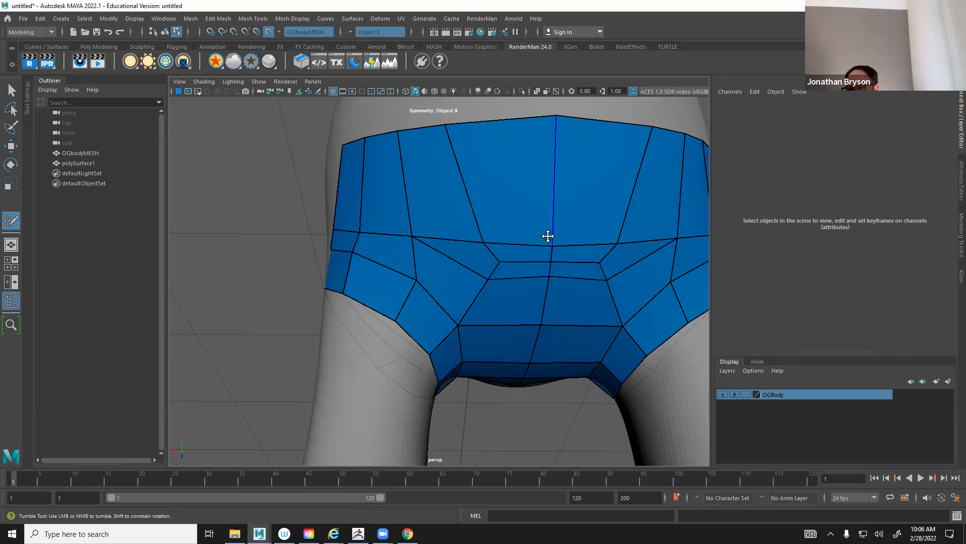
drag(442, 126, 471, 117)
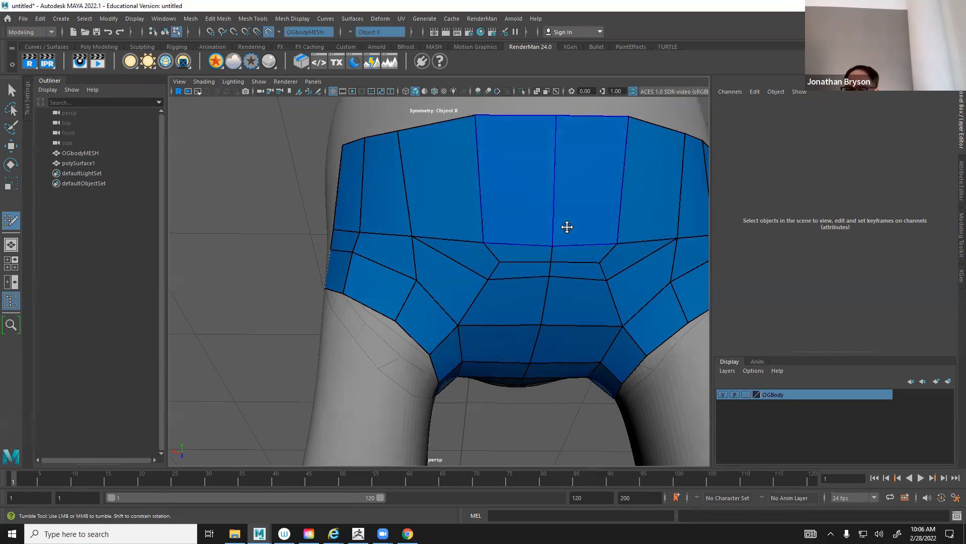
drag(480, 245, 483, 234)
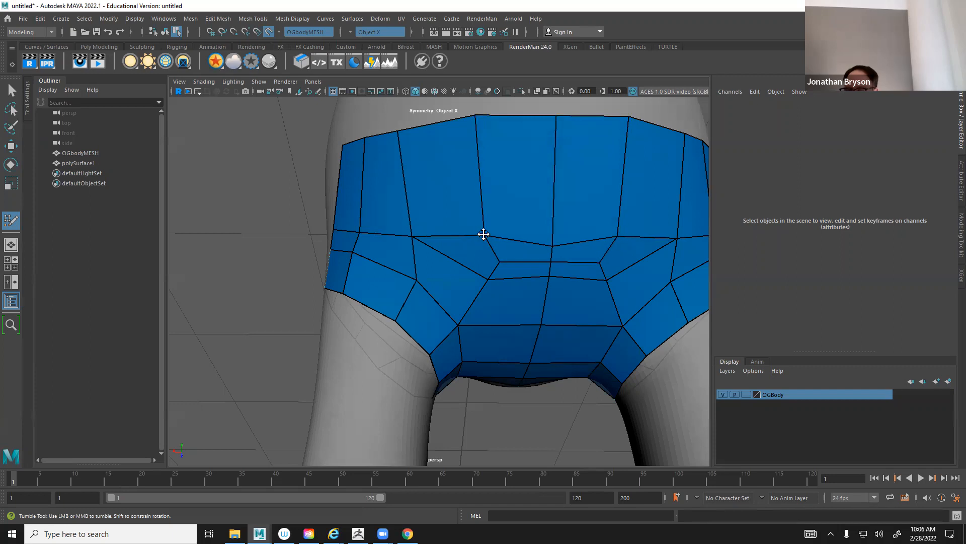
drag(553, 243, 552, 231)
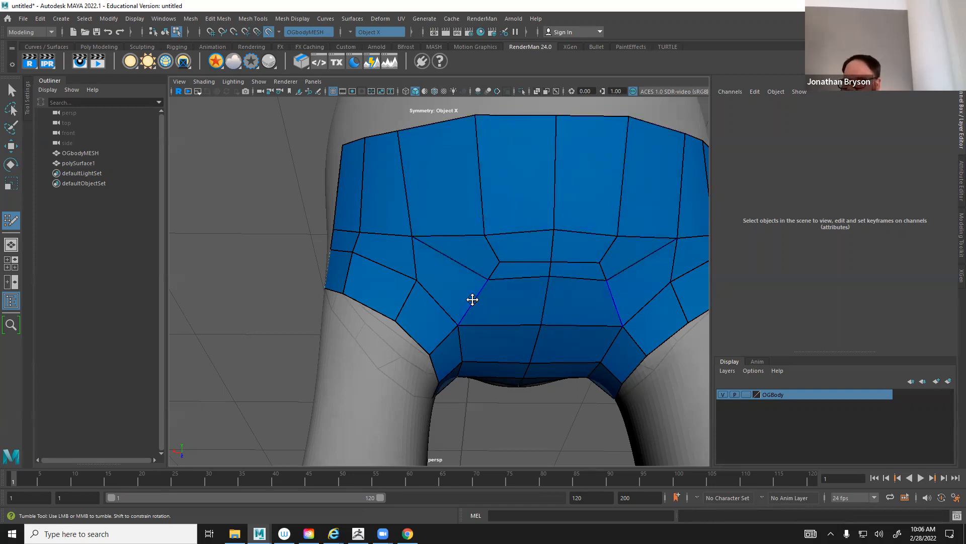
drag(550, 274, 546, 290)
drag(606, 283, 618, 291)
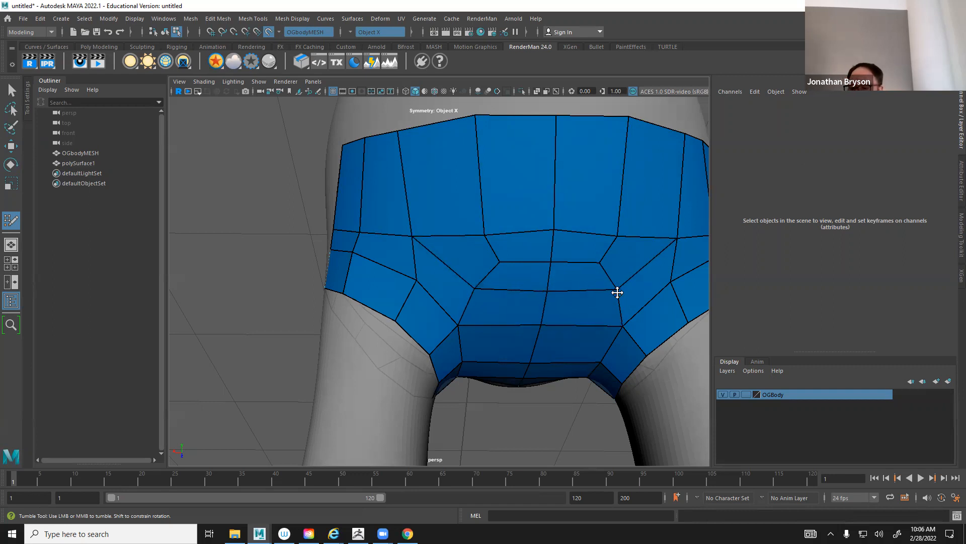
Move the inner vertex at the top of the leg ring outward to even out the quads beside the hip band
alt+drag(635, 250, 565, 280)
alt+middle_drag(566, 280, 527, 280)
alt+drag(529, 296, 534, 290)
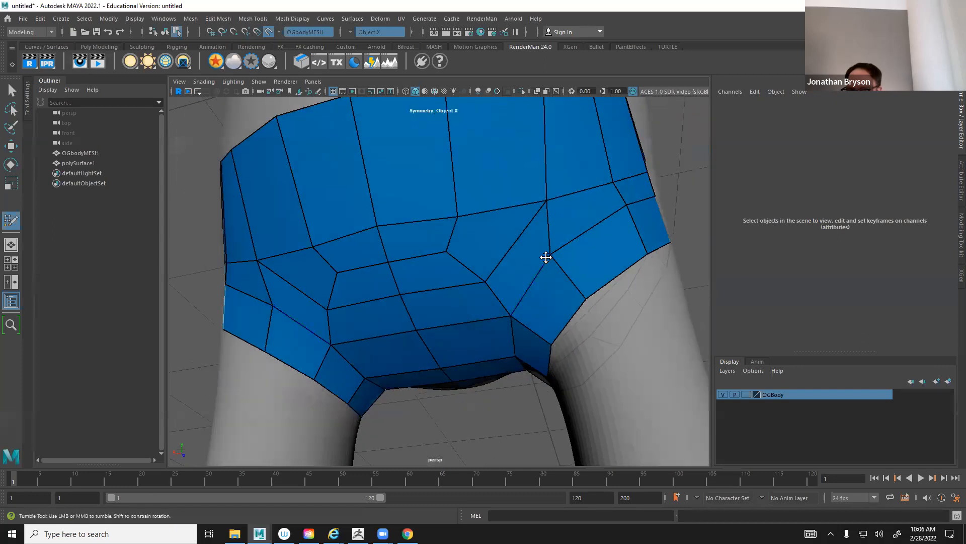
drag(554, 252, 569, 238)
drag(507, 323, 430, 325)
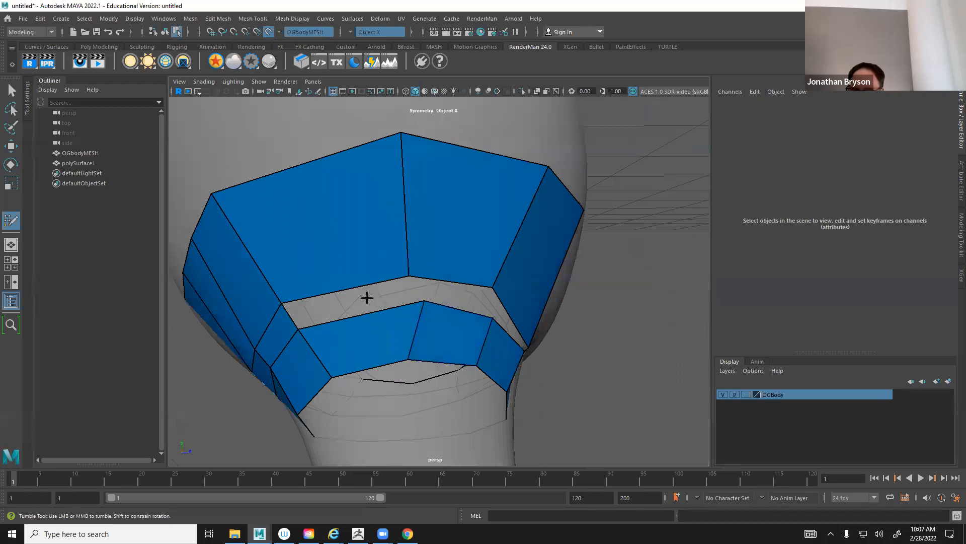
Insert a vertical edge loop in the wide hip quad and fill the open gap between hip band and leg ring with quads
alt+drag(443, 282, 395, 292)
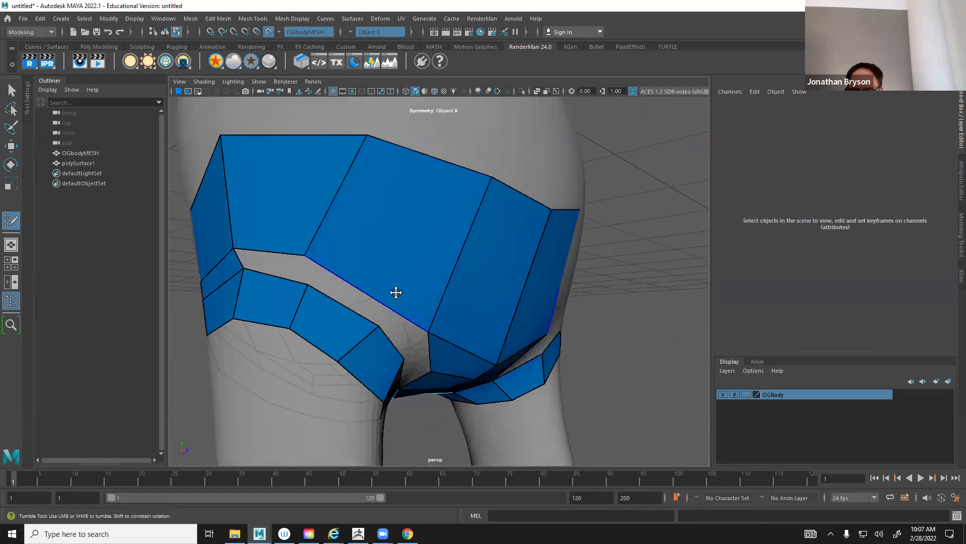
alt+middle_drag(395, 291, 396, 260)
alt+drag(481, 296, 415, 296)
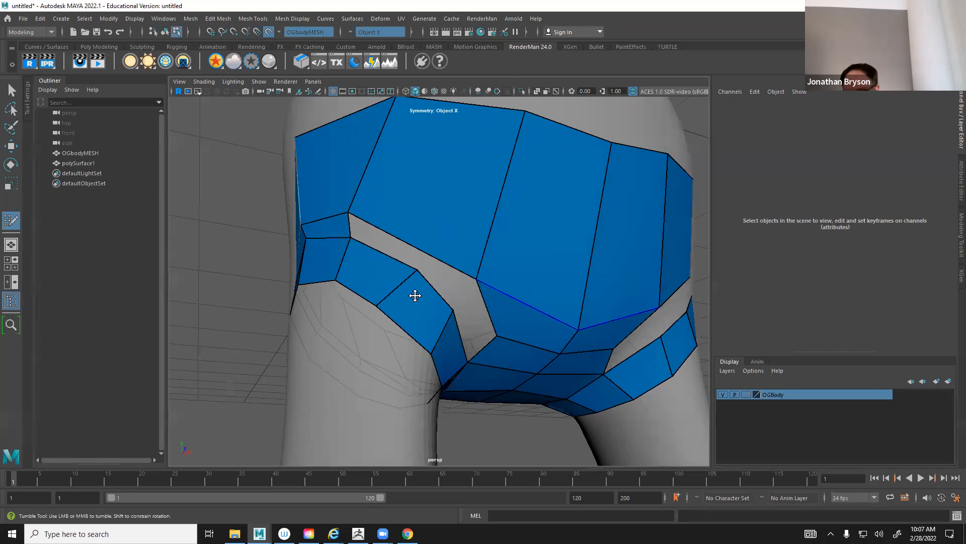
ctrl+click(420, 248)
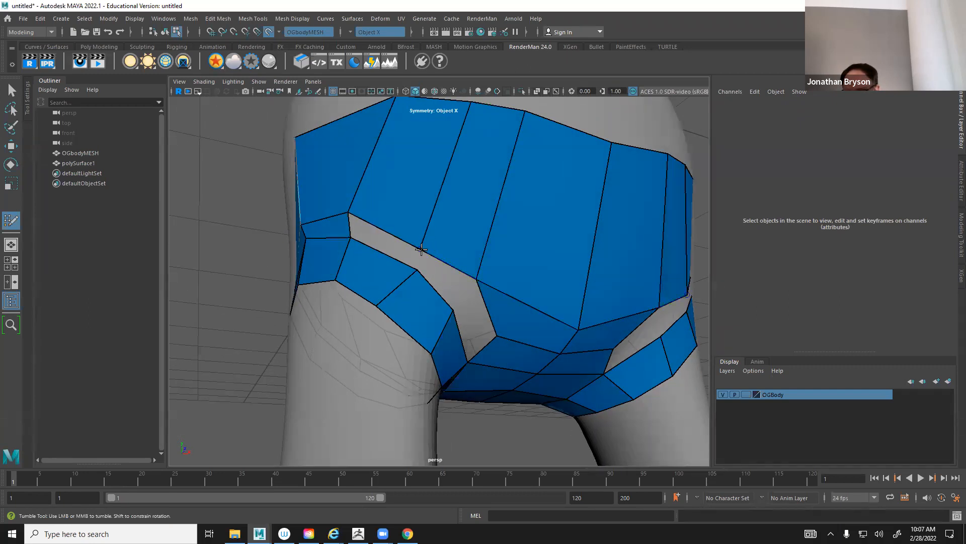
shift+click(413, 261)
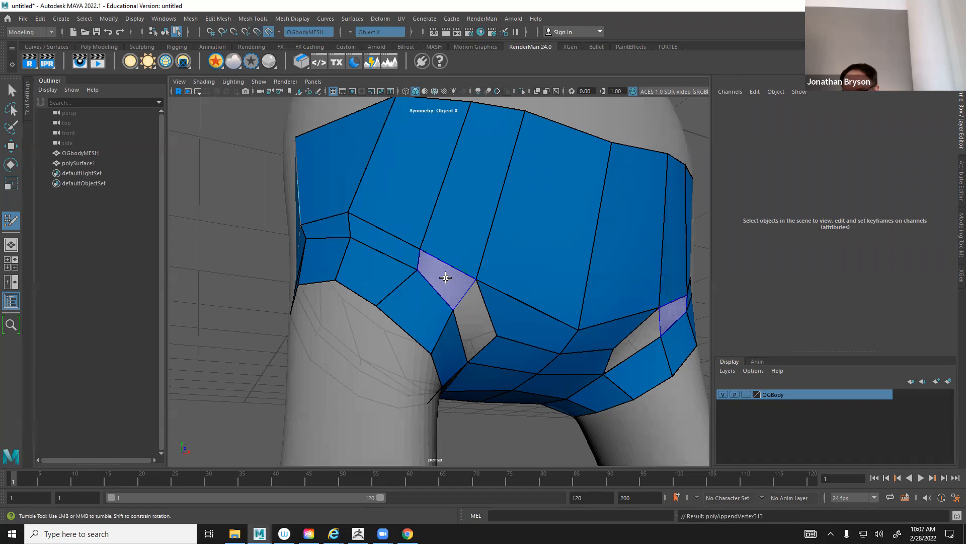
alt+drag(445, 277, 381, 235)
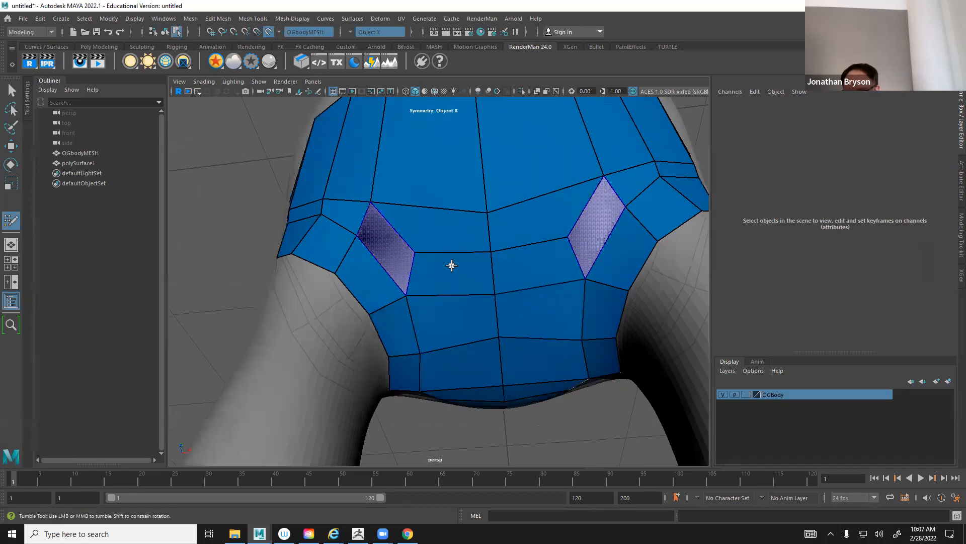
mouse_move(440, 277)
alt+mouse_down()
mouse_move(516, 311)
mouse_move(634, 304)
mouse_move(447, 298)
mouse_move(524, 306)
mouse_move(552, 289)
mouse_move(358, 301)
mouse_move(394, 308)
mouse_move(347, 317)
mouse_move(326, 283)
mouse_move(389, 284)
mouse_move(444, 200)
mouse_move(432, 255)
mouse_move(571, 271)
mouse_move(466, 281)
alt+mouse_up()
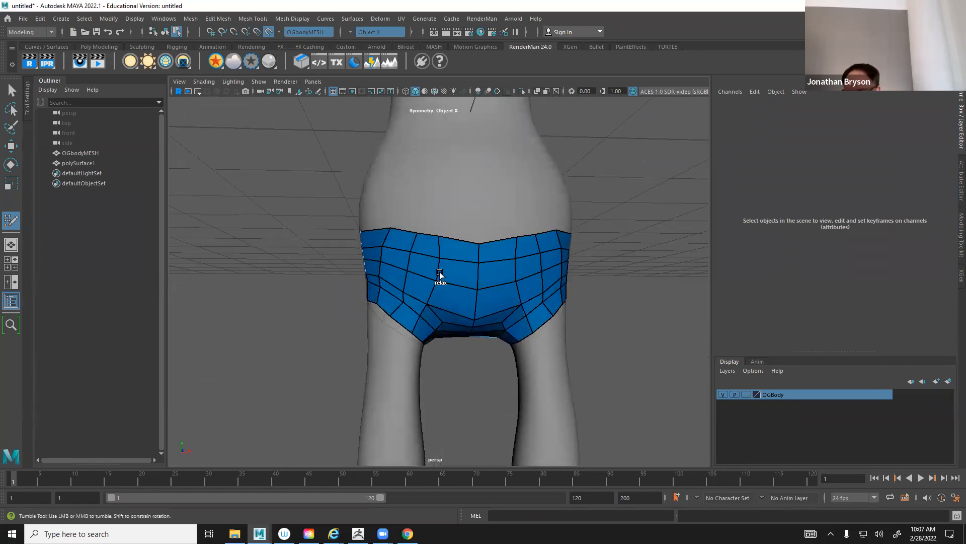
Insert edge loops around the leg openings and across the crotch strip, and relax the hip band's quads
alt+drag(406, 285, 548, 236)
ctrl+click(549, 236)
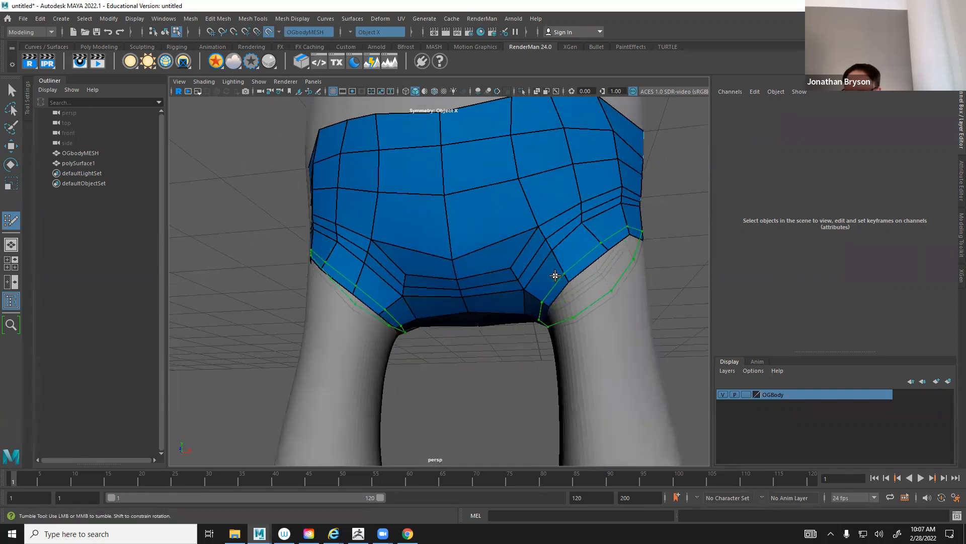
alt+drag(529, 339, 474, 242)
ctrl+click(470, 234)
ctrl+click(477, 277)
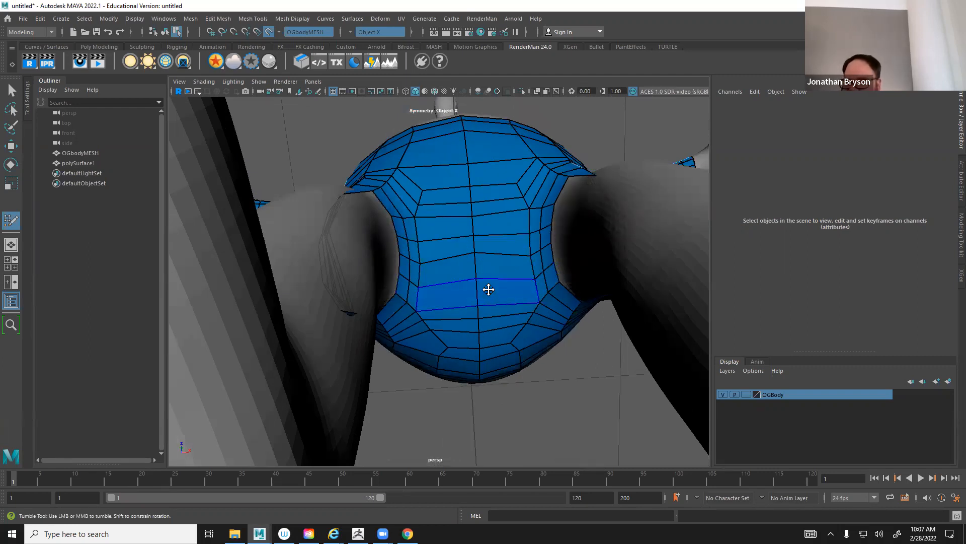
mouse_move(446, 274)
alt+mouse_down()
mouse_move(510, 294)
mouse_move(621, 276)
mouse_move(566, 295)
mouse_move(503, 244)
mouse_move(470, 291)
mouse_move(512, 224)
mouse_move(505, 248)
mouse_move(551, 237)
mouse_move(505, 289)
alt+mouse_up()
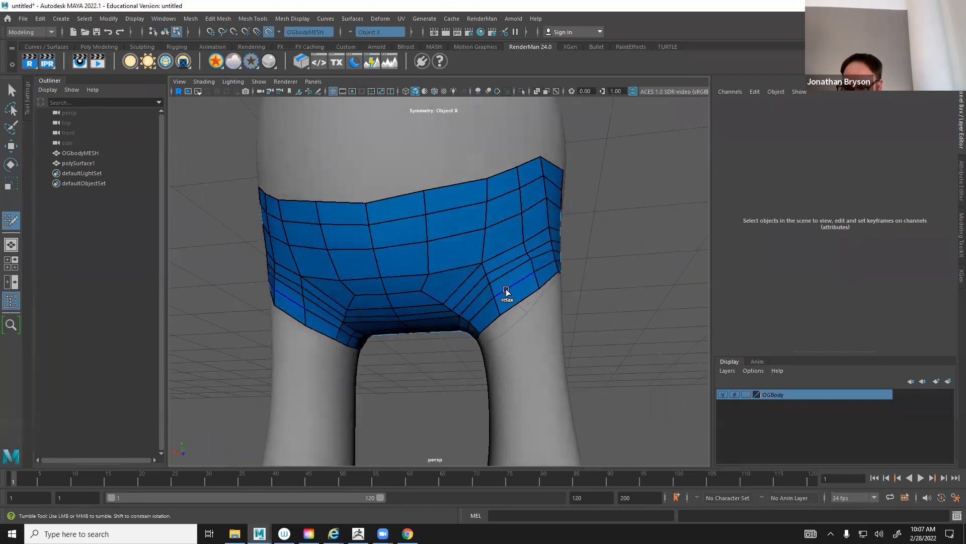
drag(455, 268, 367, 272)
Place two rows of dots across the bare waist and fill the first symmetrical quads of a waist ring at the centre
mouse_move(453, 220)
alt+right_down()
mouse_move(520, 380)
mouse_move(563, 293)
alt+right_up()
alt+drag(562, 293, 438, 302)
alt+middle_drag(446, 221, 439, 263)
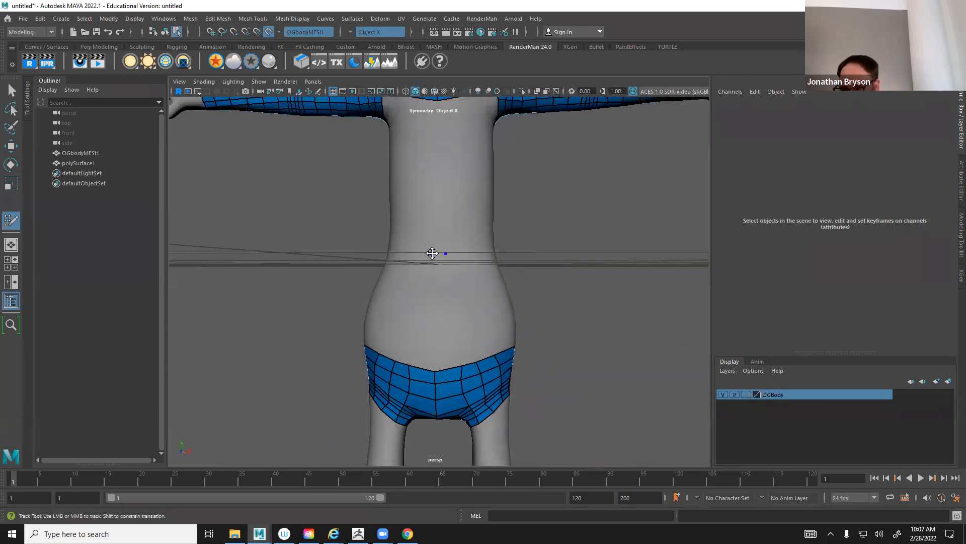
alt+drag(394, 260, 463, 288)
alt+drag(409, 302, 444, 285)
click(430, 274)
mouse_move(451, 255)
alt+mouse_down()
mouse_move(433, 246)
mouse_move(451, 236)
mouse_move(454, 245)
alt+mouse_up()
shift+click(445, 253)
shift+click(416, 253)
Continue the waist ring around the side of the body with quads and close it at the opposite centre
alt+drag(339, 280, 425, 267)
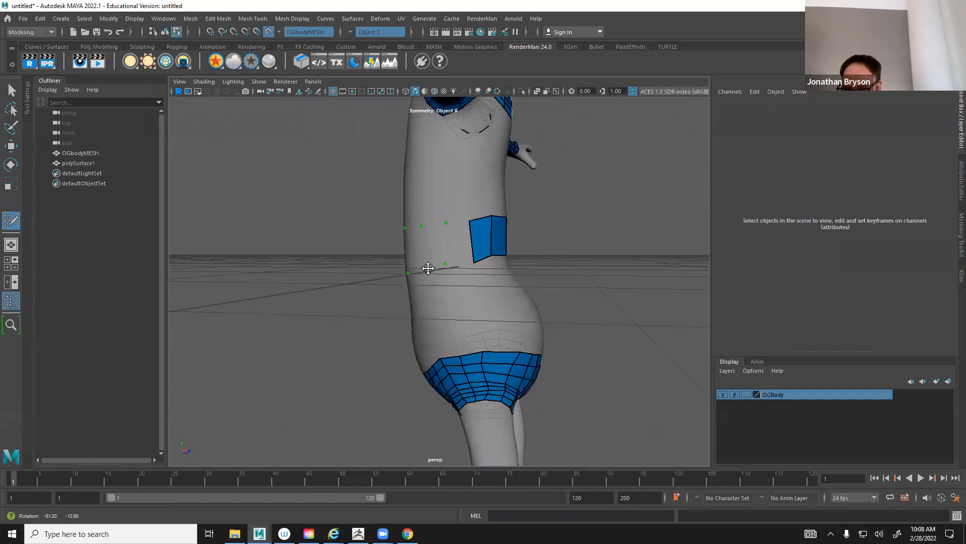
shift+click(418, 244)
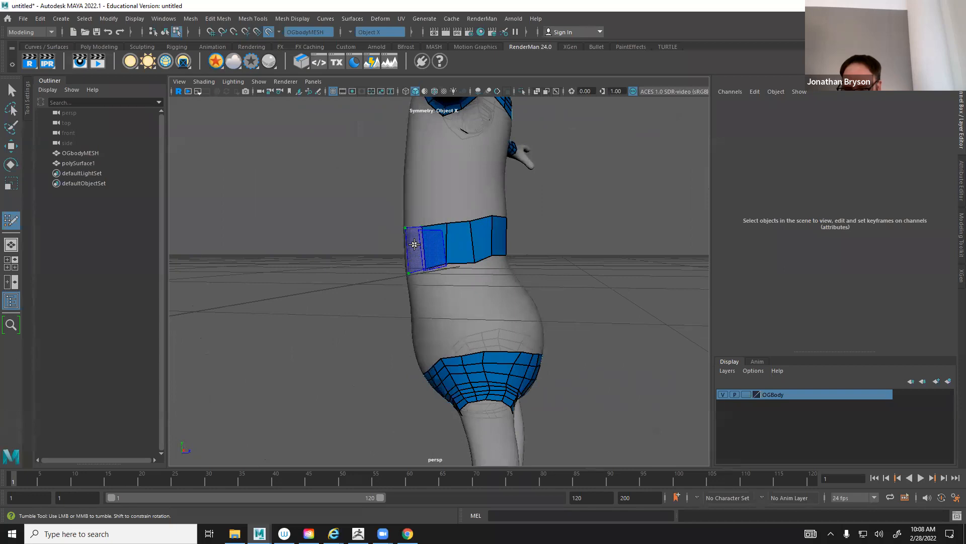
alt+drag(366, 277, 441, 241)
shift+click(417, 240)
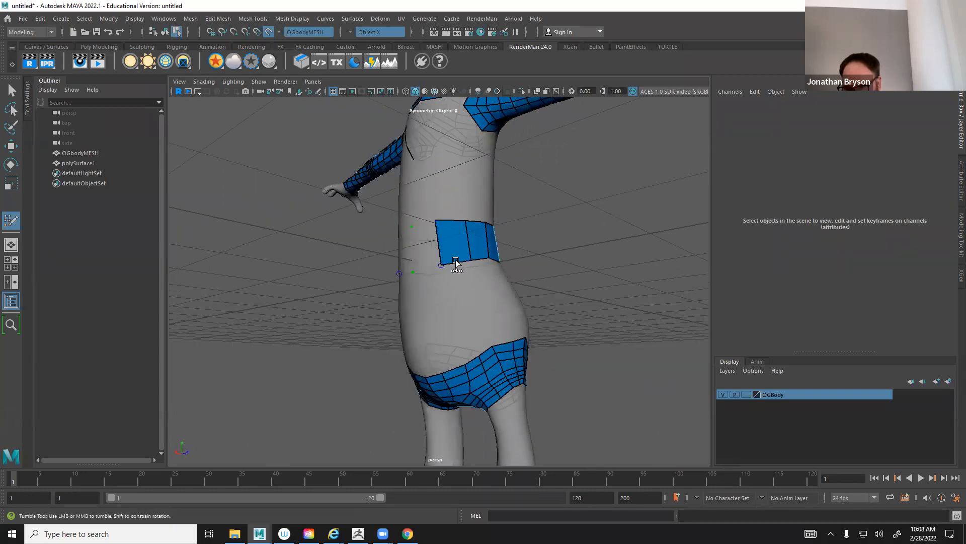
mouse_move(347, 281)
alt+mouse_down()
mouse_move(451, 258)
mouse_move(347, 255)
mouse_move(432, 262)
mouse_move(412, 258)
mouse_move(445, 310)
alt+mouse_up()
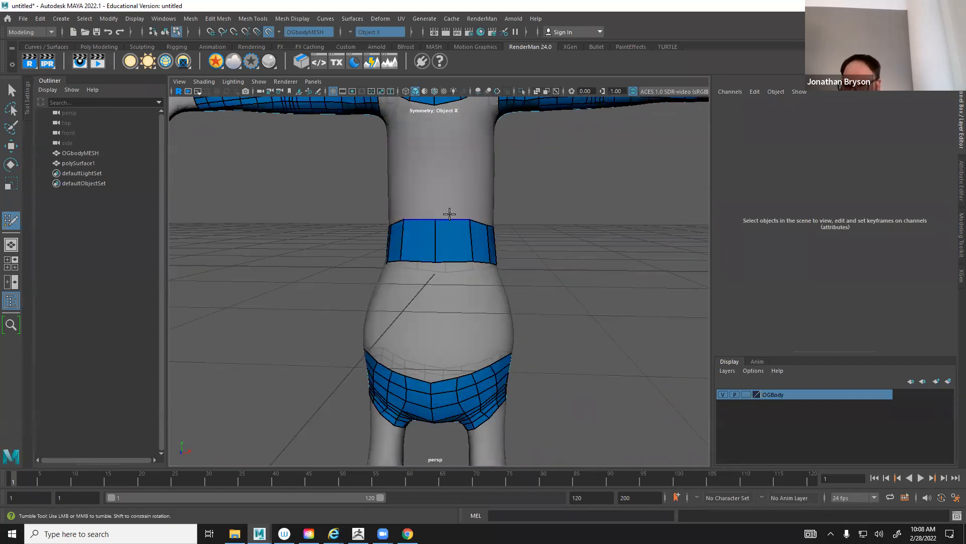
Place dots on the bare surface below the waist ring and fill the first quads of a second row from the centre outward
alt+middle_drag(450, 214, 454, 340)
alt+middle_drag(458, 436, 479, 227)
alt+right_drag(478, 226, 524, 307)
mouse_move(469, 199)
alt+middle_down()
mouse_move(448, 338)
mouse_move(461, 269)
mouse_move(461, 367)
mouse_move(497, 178)
mouse_move(501, 103)
alt+middle_up()
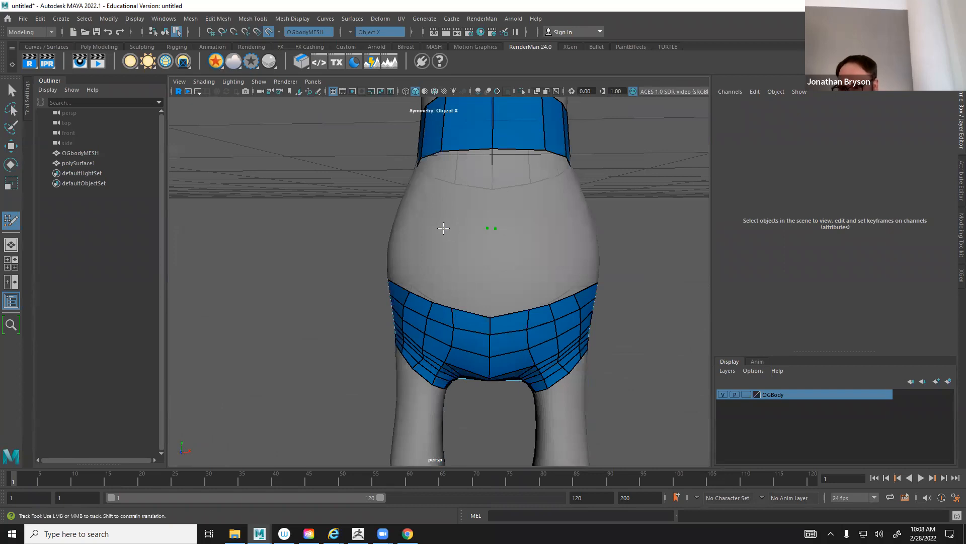
alt+drag(487, 225, 523, 227)
shift+click(515, 219)
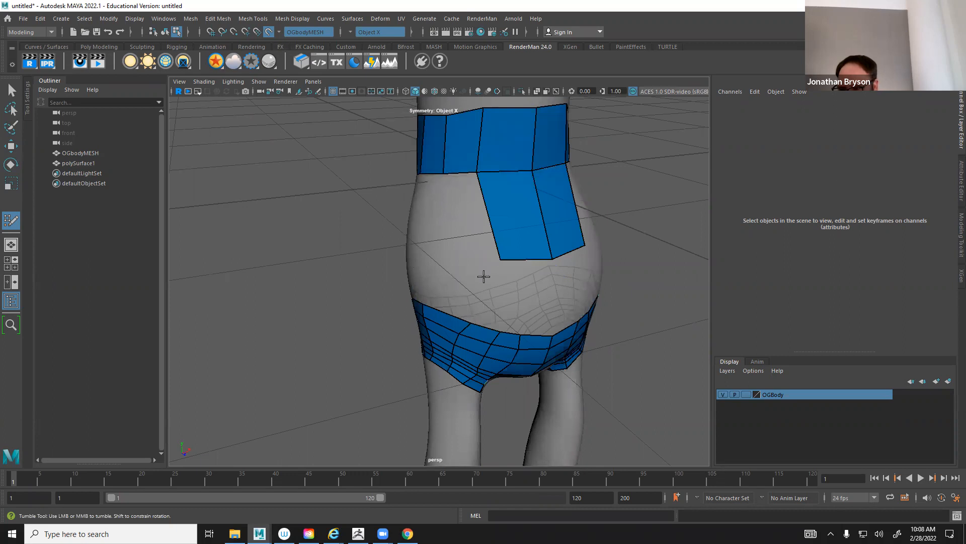
Extend the row below the waist ring around the side and close it with quads at the opposite centre
alt+drag(485, 274, 478, 235)
shift+click(493, 202)
mouse_move(493, 202)
alt+mouse_down()
mouse_move(483, 242)
mouse_move(495, 234)
alt+mouse_up()
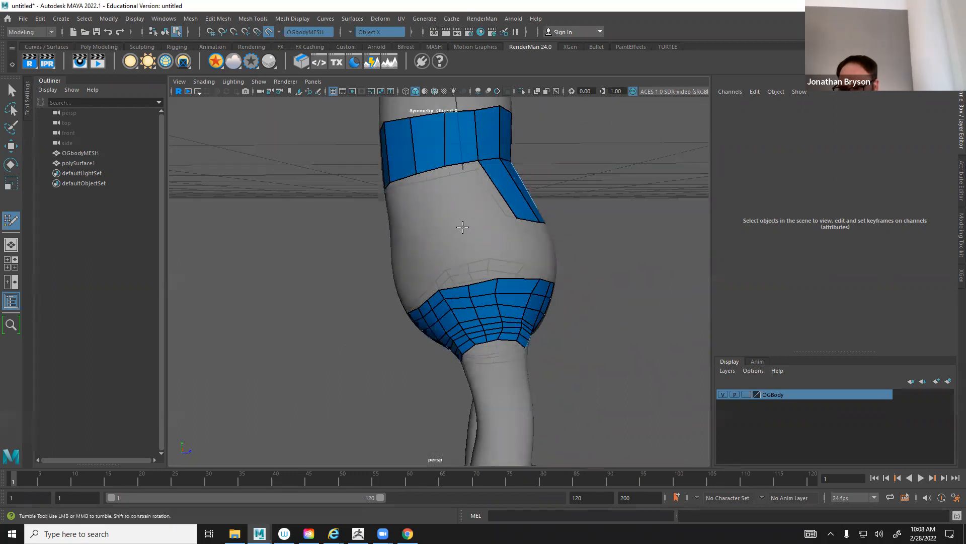
shift+click(478, 199)
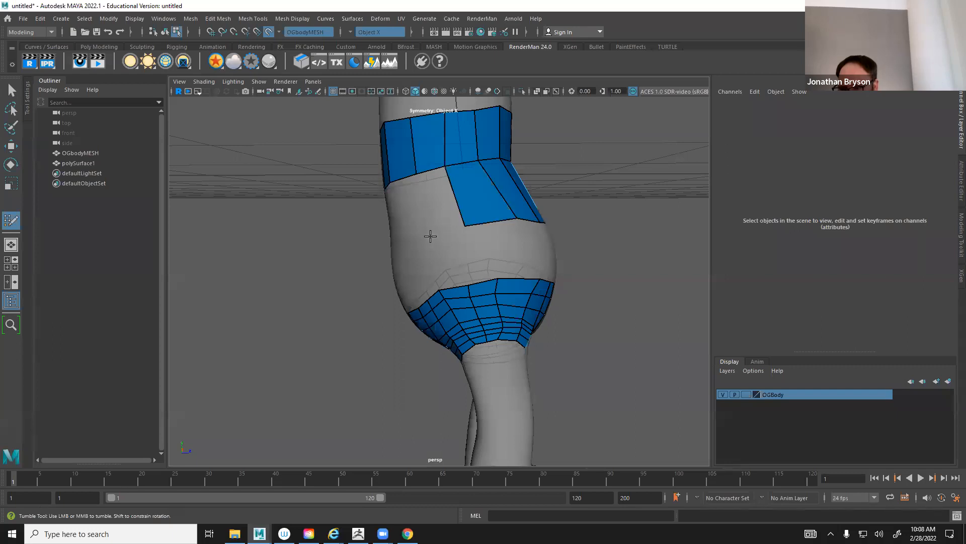
alt+drag(411, 258, 417, 232)
click(410, 244)
mouse_move(387, 272)
alt+mouse_down()
mouse_move(445, 258)
mouse_move(377, 222)
alt+mouse_up()
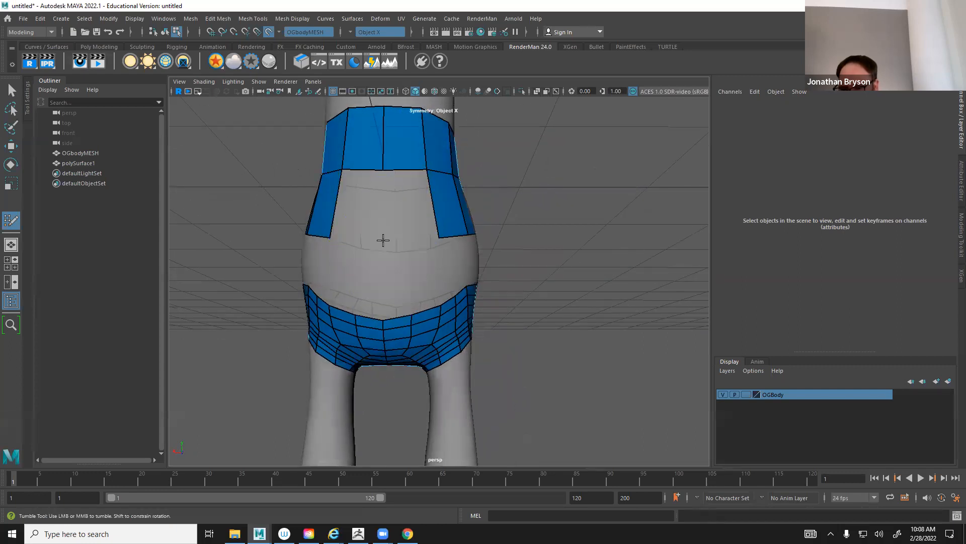
shift+click(406, 216)
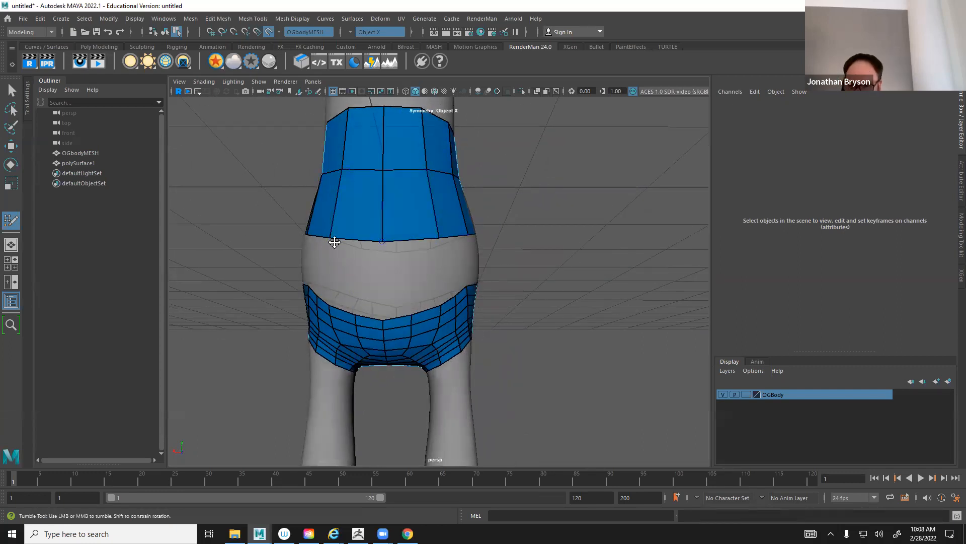
Place a row of dots around the torso midway between the waist ring and the chest
alt+drag(485, 254, 505, 281)
alt+middle_drag(488, 272, 468, 349)
alt+drag(469, 349, 406, 300)
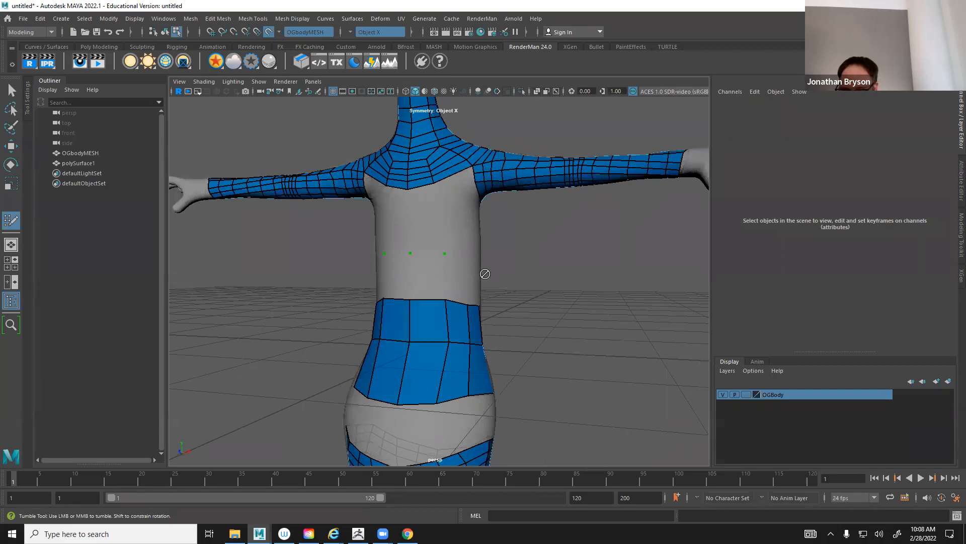
alt+drag(485, 274, 410, 258)
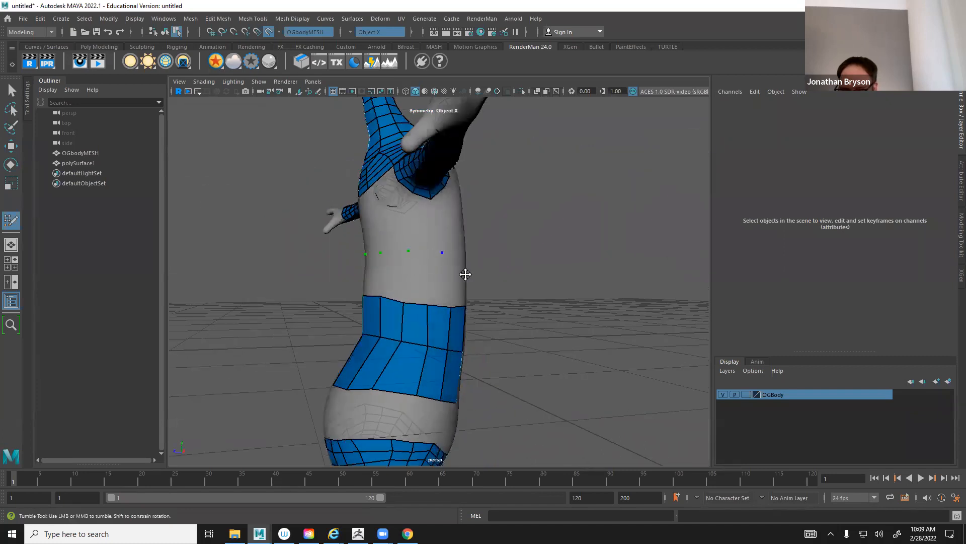
alt+drag(465, 274, 395, 275)
Fill quads between the waist ring and the dot row above it, from the back centre around the side
alt+drag(457, 260, 401, 257)
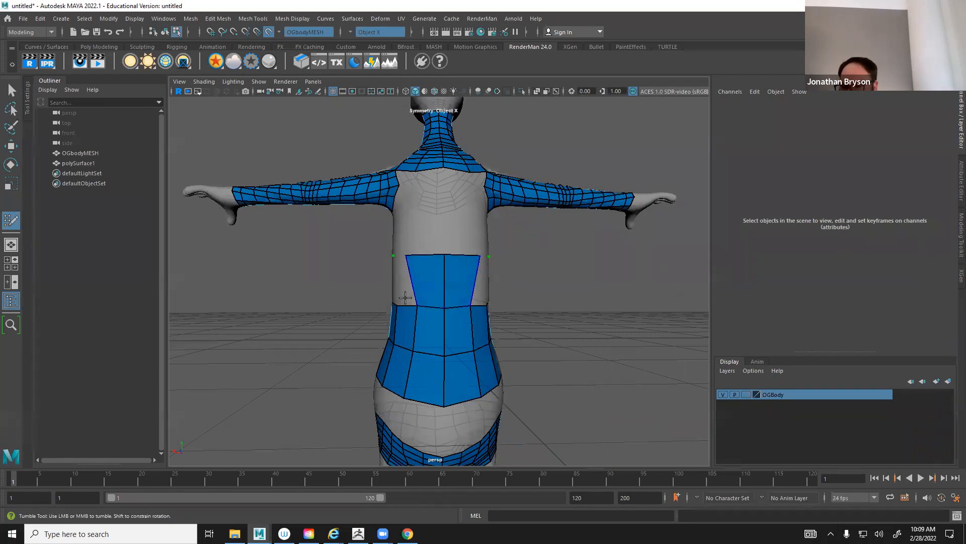
alt+drag(406, 297, 508, 284)
alt+right_drag(400, 274, 423, 271)
shift+click(423, 272)
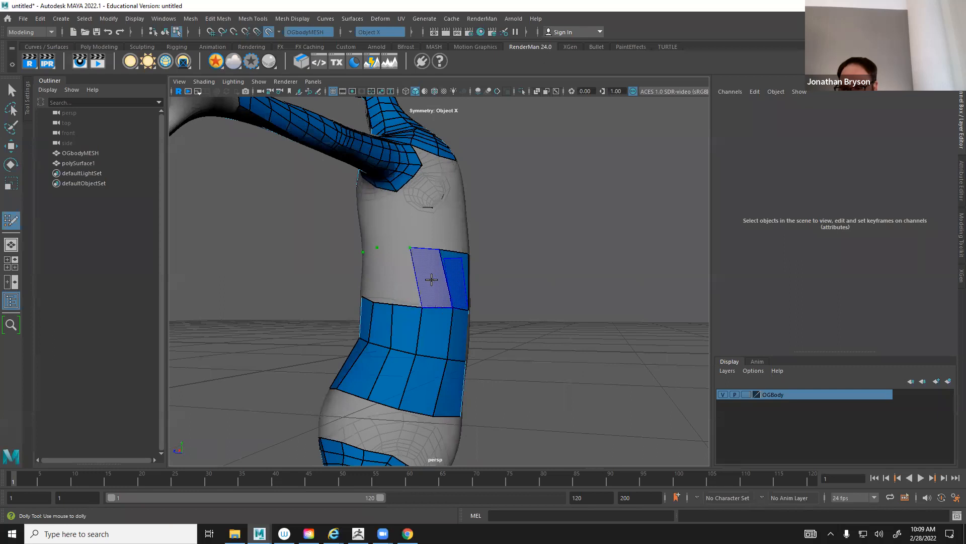
mouse_move(385, 277)
alt+mouse_down()
mouse_move(459, 287)
mouse_move(393, 277)
alt+mouse_up()
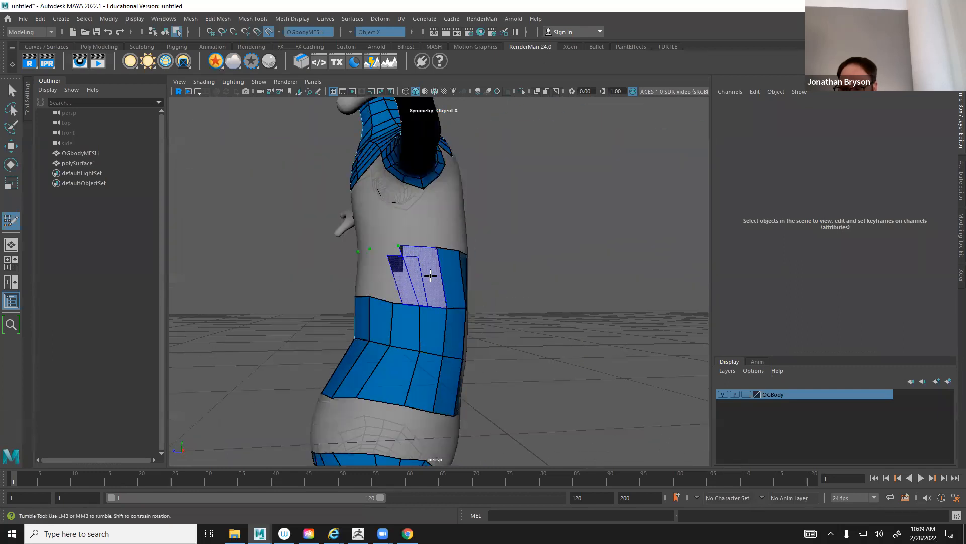
alt+drag(391, 276, 438, 277)
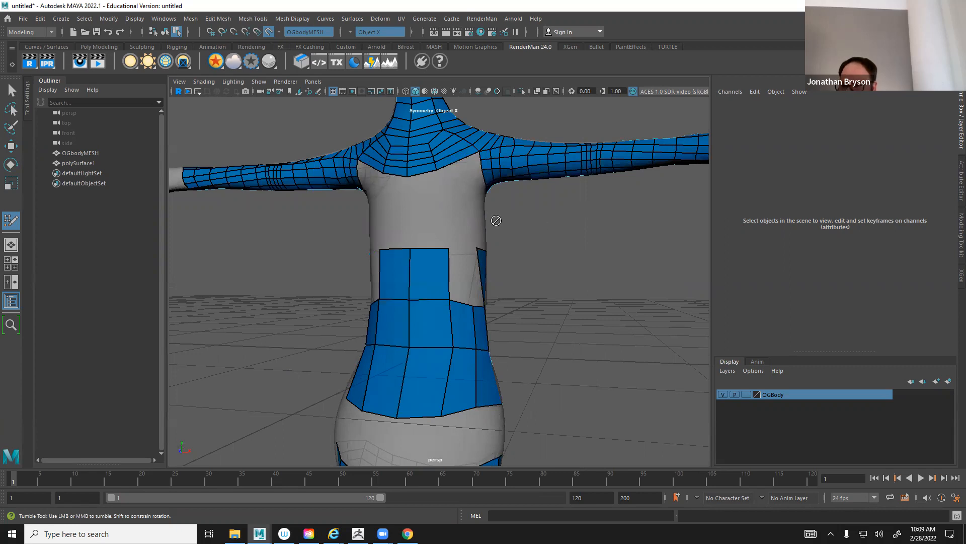
Close the remaining side gap in the upper torso ring with quads and relax the torso mesh on that side
alt+drag(439, 295, 401, 275)
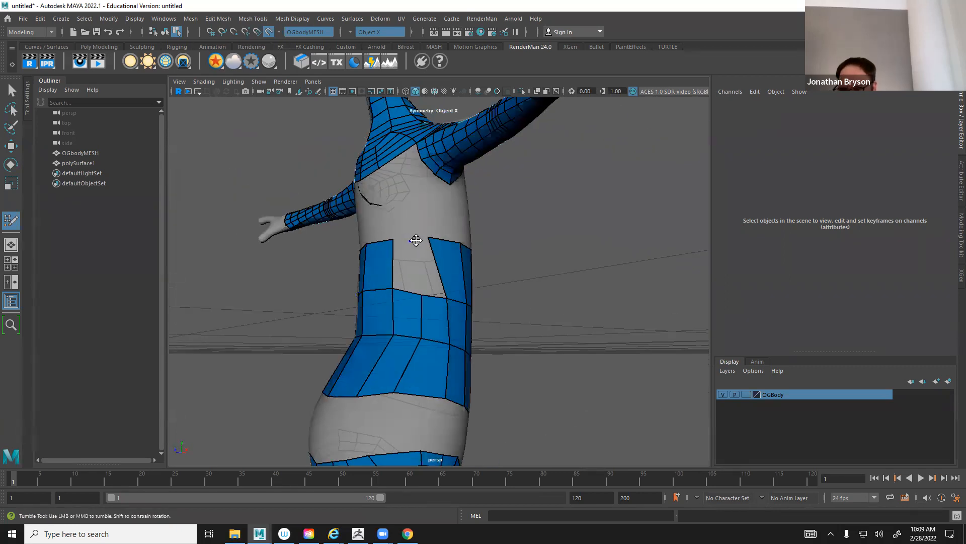
shift+click(398, 265)
shift+click(405, 261)
mouse_move(439, 297)
shift+mouse_down()
mouse_move(373, 317)
mouse_move(400, 309)
shift+mouse_up()
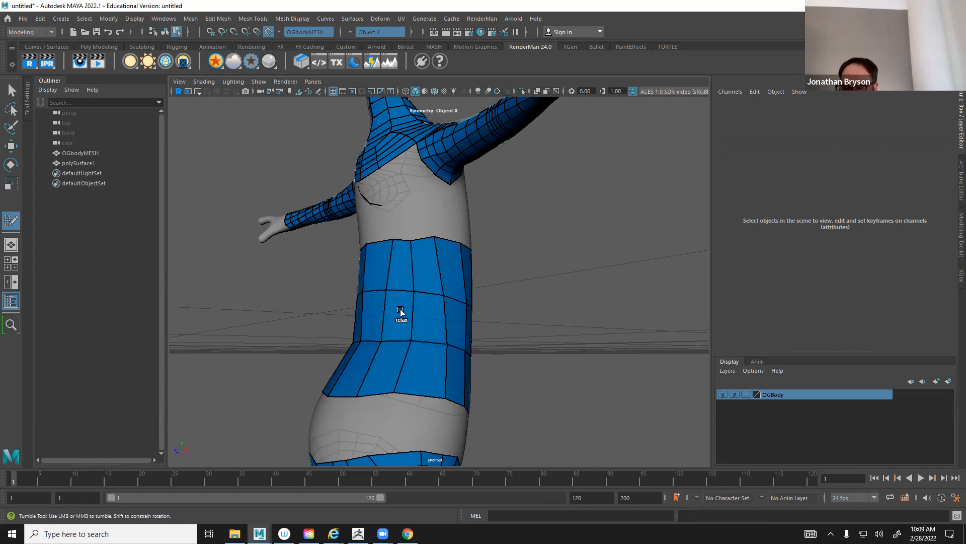
alt+drag(513, 310, 446, 271)
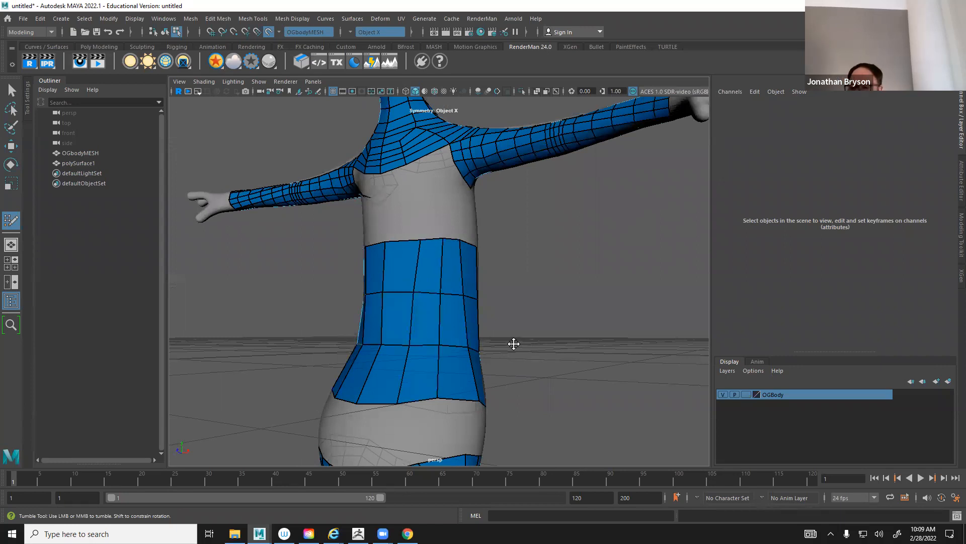
Insert a horizontal edge loop midway through each of the three torso rows
alt+drag(413, 368, 448, 205)
alt+middle_drag(418, 357, 446, 233)
alt+middle_drag(514, 166, 523, 254)
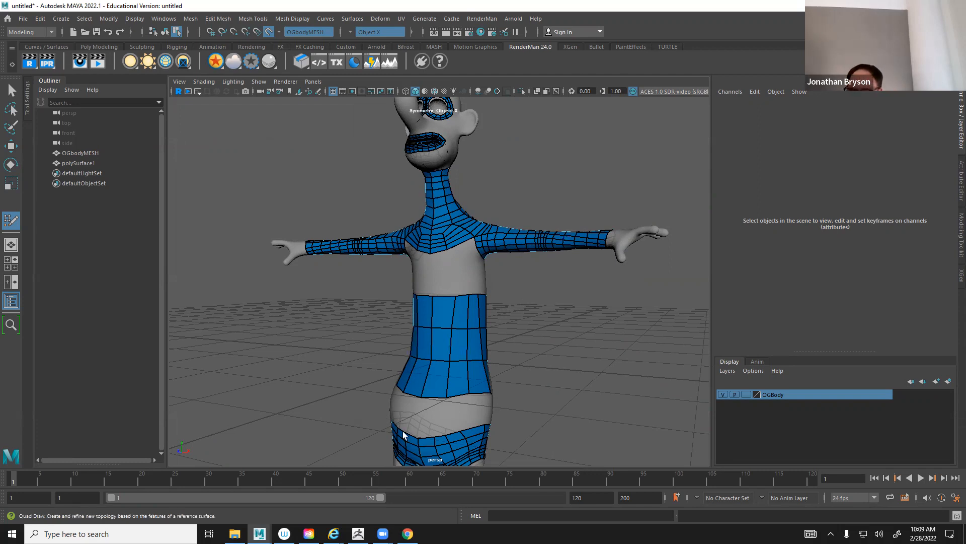
scroll(495, 314, up, 8)
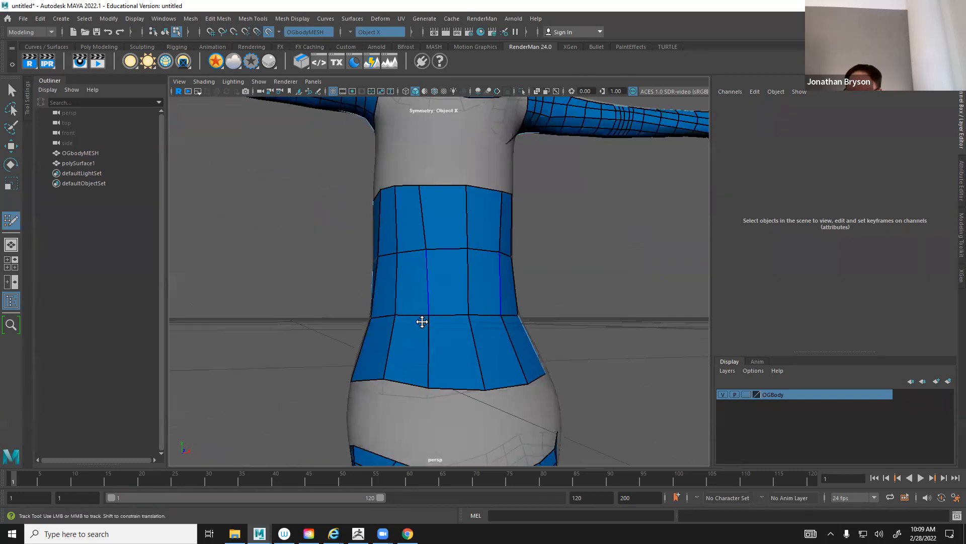
ctrl+click(427, 347)
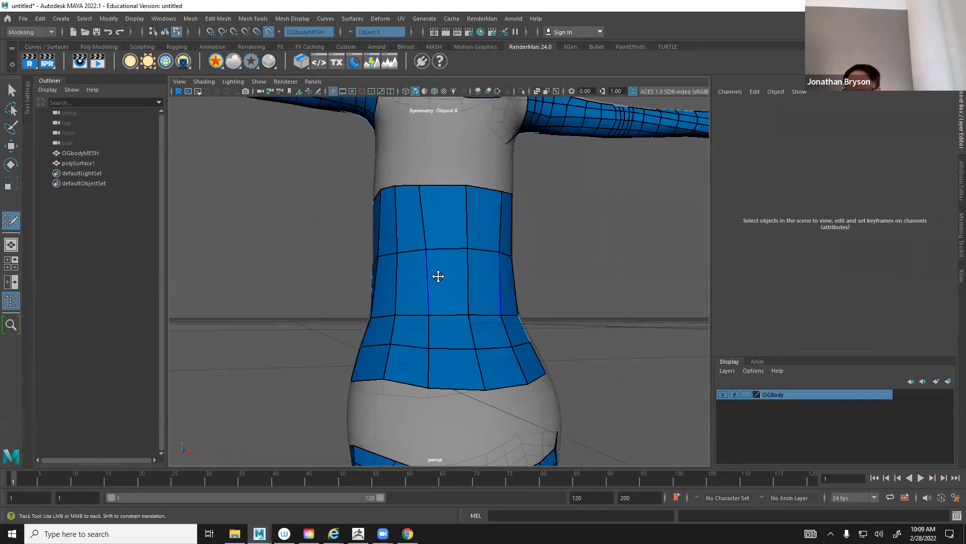
ctrl+click(416, 218)
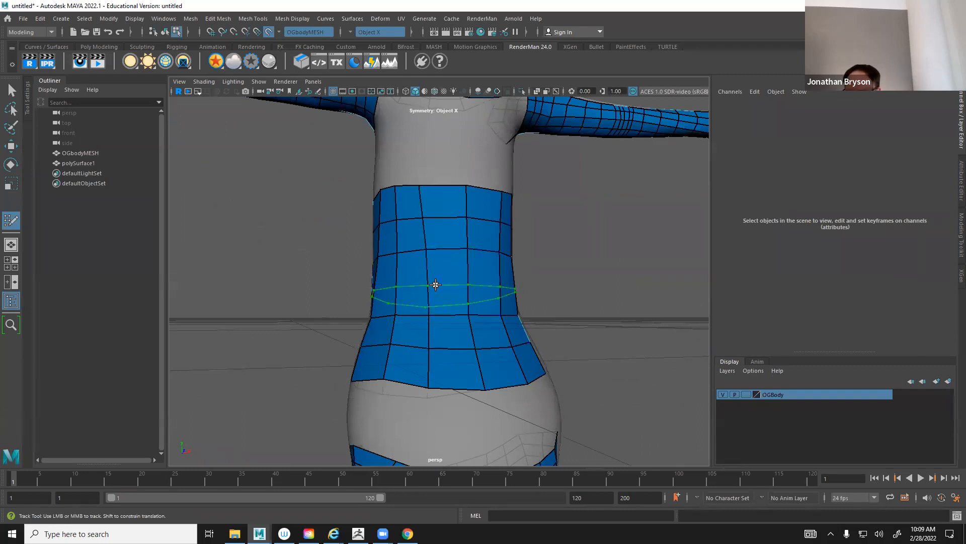
Bridge the lower torso edge to the hip mesh with quads at the front centre, the side and the back centre
alt+drag(476, 360, 457, 276)
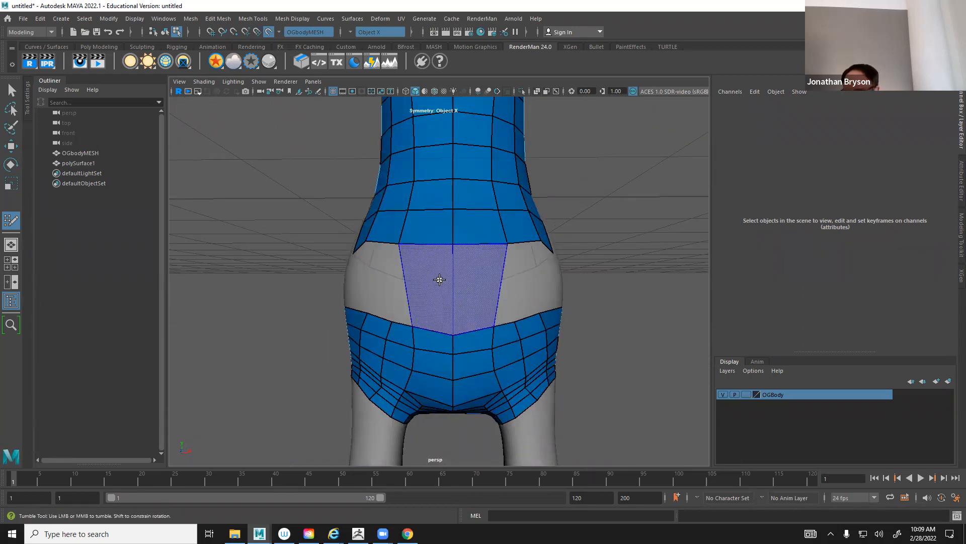
shift+click(440, 279)
mouse_move(428, 298)
alt+mouse_down()
mouse_move(467, 299)
mouse_move(392, 294)
mouse_move(488, 300)
alt+mouse_up()
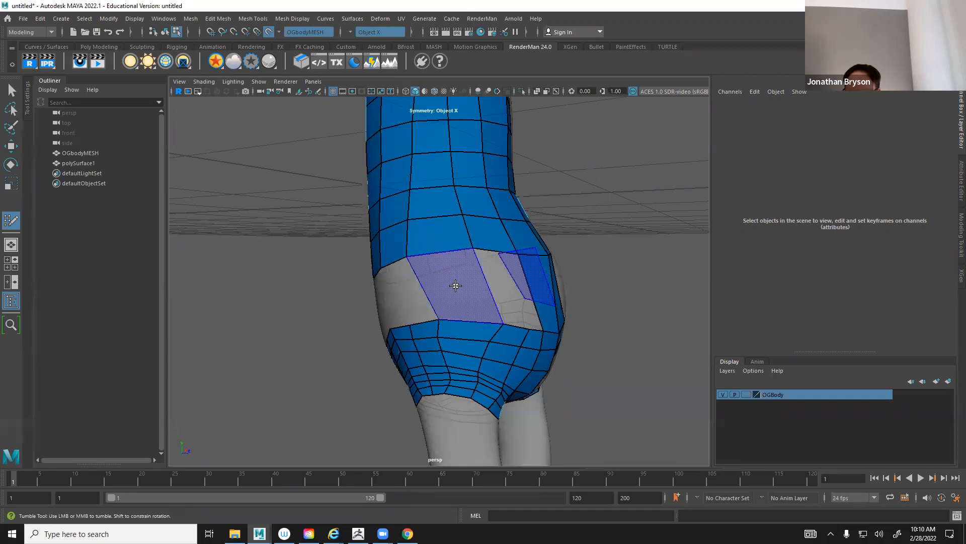
shift+click(456, 286)
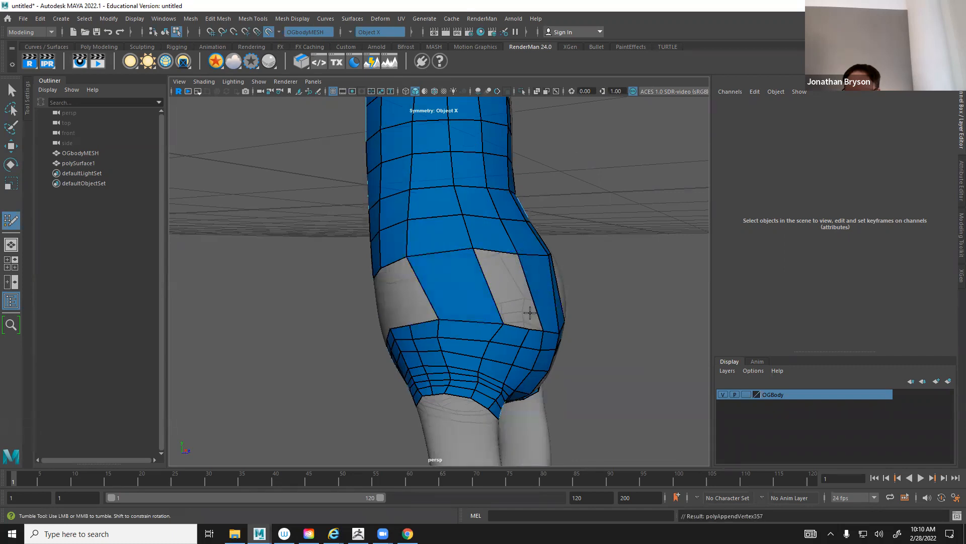
alt+drag(510, 313, 465, 335)
alt+drag(452, 297, 562, 294)
alt+drag(422, 322, 434, 298)
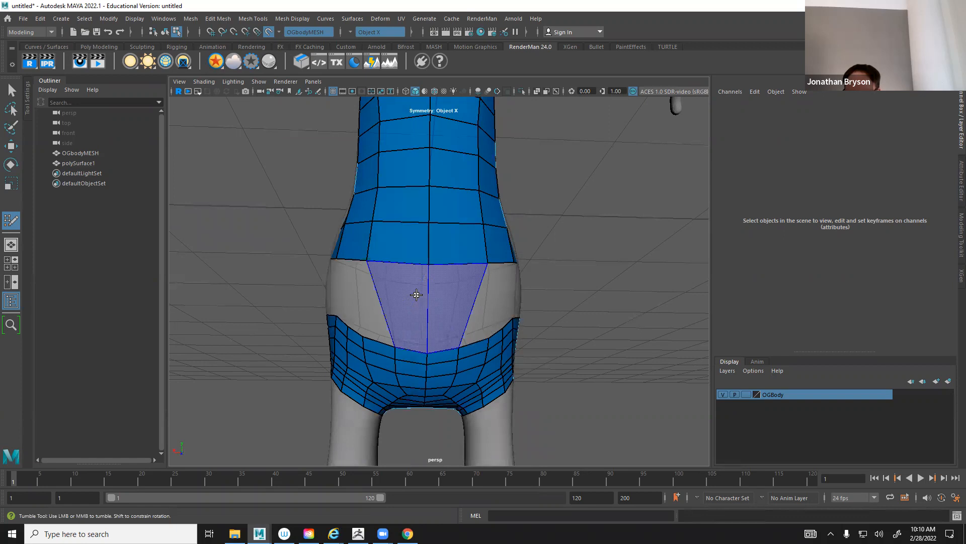
shift+click(418, 295)
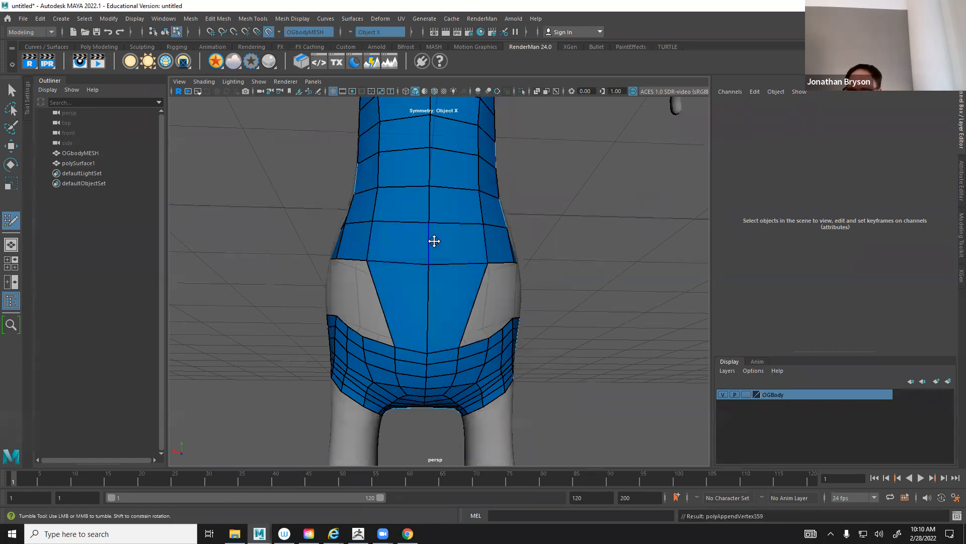
Move the vertices beside the back centre line inward to narrow the centre column above the hips
alt+drag(429, 285, 380, 263)
drag(371, 222, 385, 220)
drag(382, 186, 390, 187)
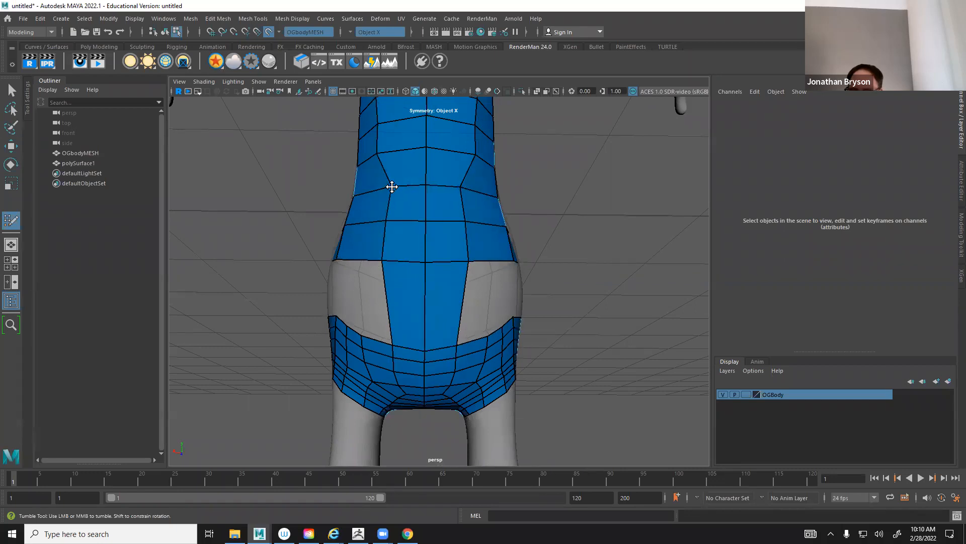
Place a dot in the gap beside the front centre and insert a horizontal edge loop across the front bridging quads
alt+drag(428, 326, 408, 257)
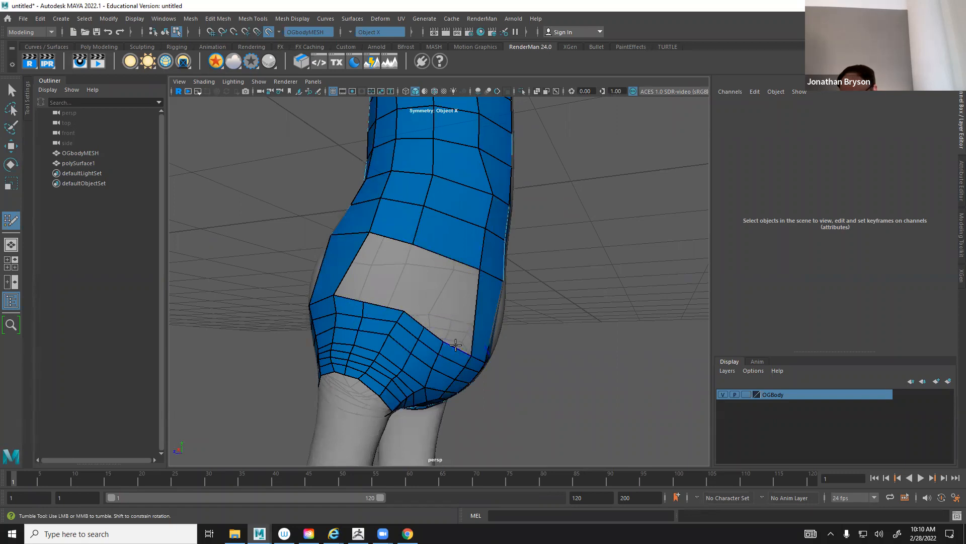
alt+drag(395, 287, 452, 300)
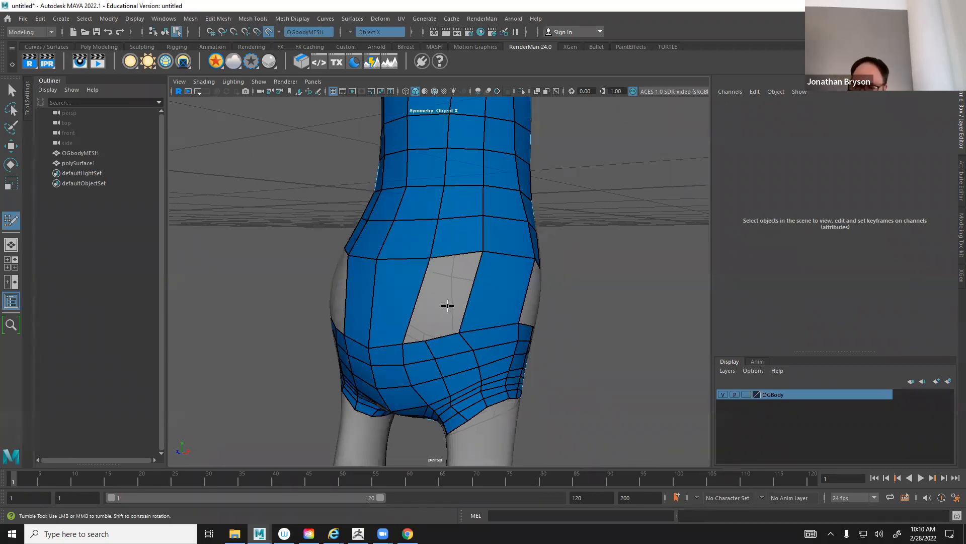
click(440, 303)
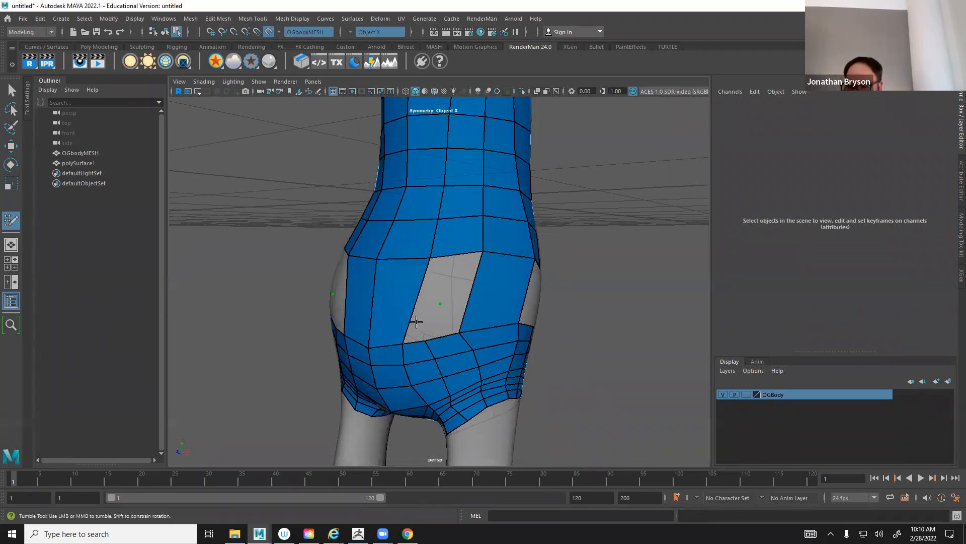
alt+drag(416, 321, 437, 309)
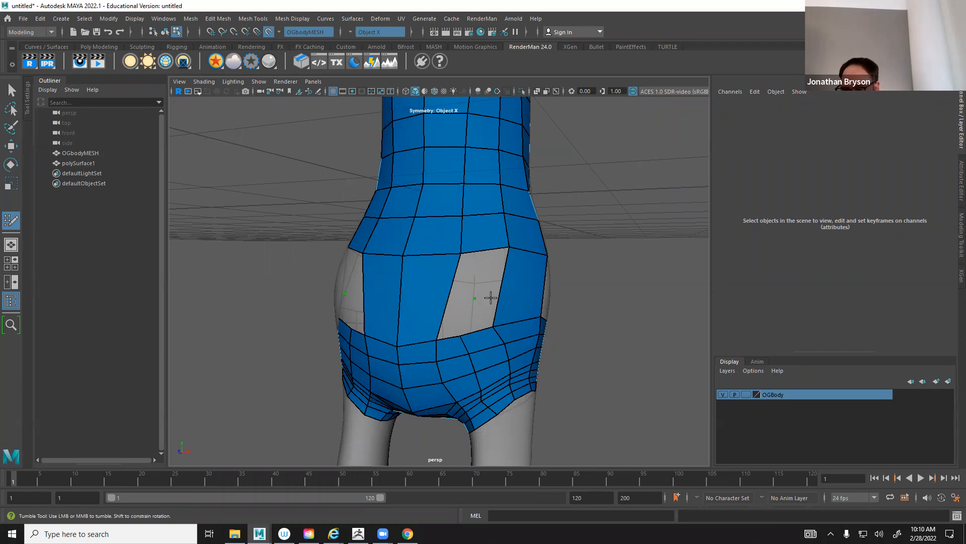
click(475, 298)
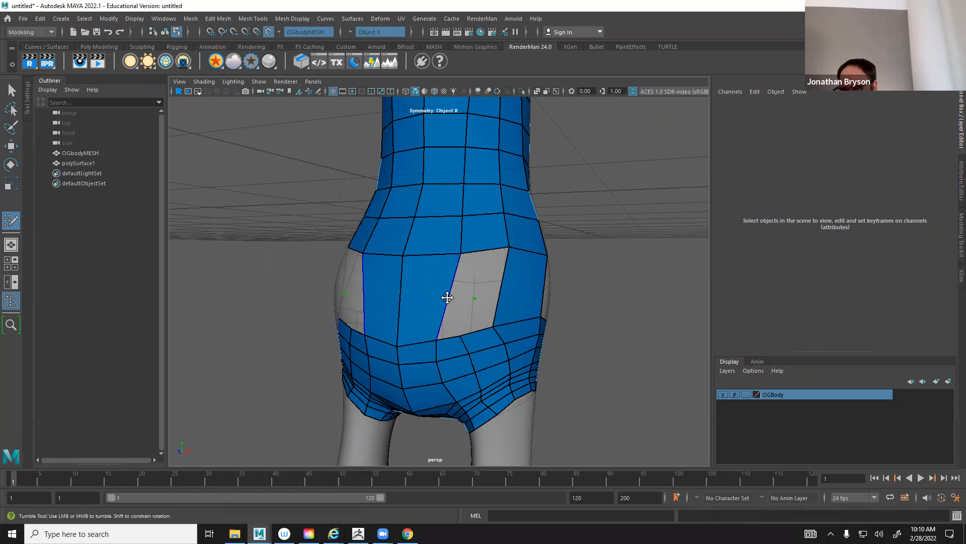
alt+drag(451, 308, 453, 271)
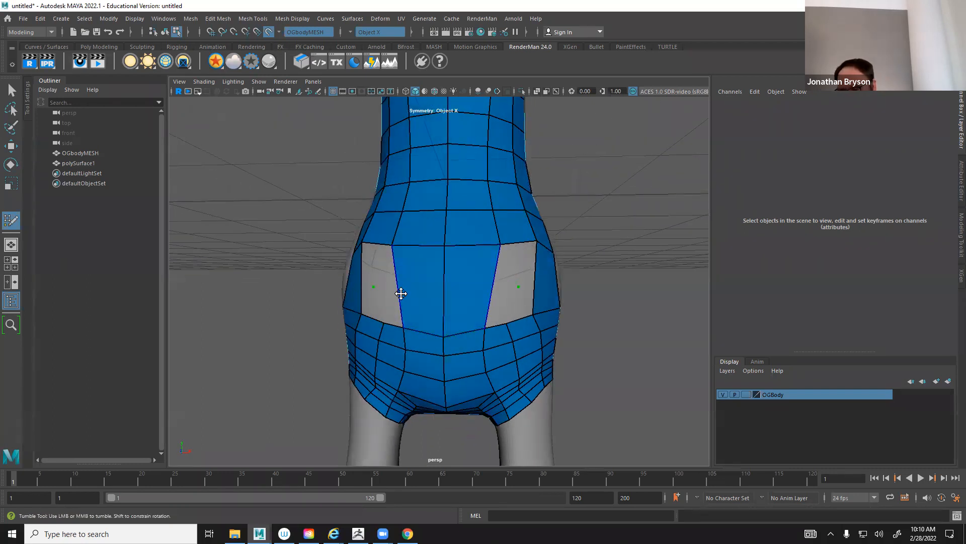
ctrl+click(444, 291)
Fill the gap between the front centre and side bridging quads with three quads around the dot, shifting that point upward
alt+drag(463, 294, 438, 287)
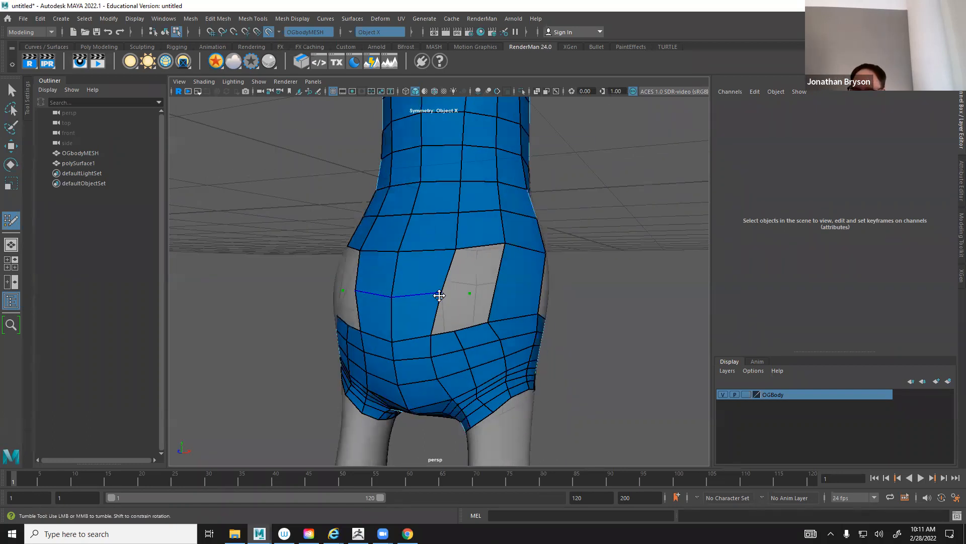
alt+right_drag(437, 287, 443, 314)
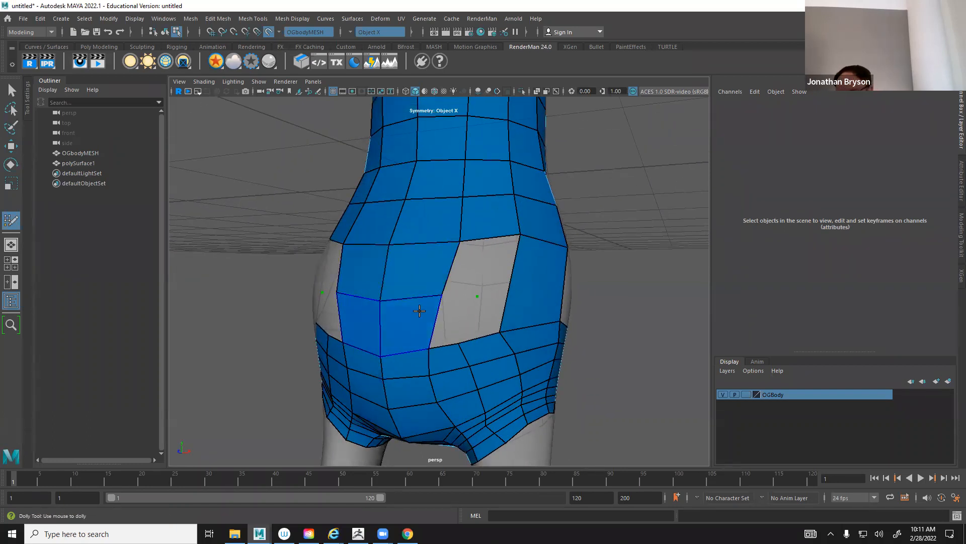
alt+drag(450, 317, 432, 320)
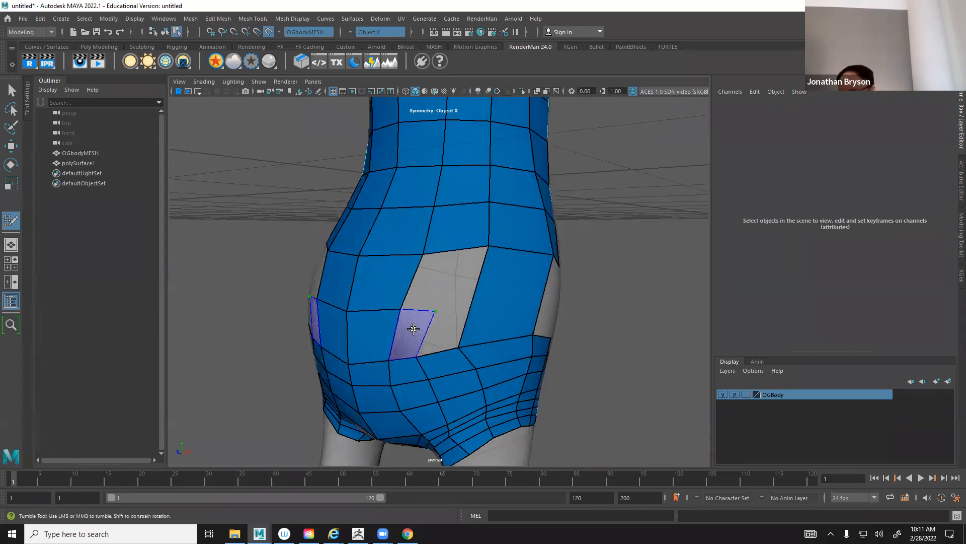
shift+click(413, 329)
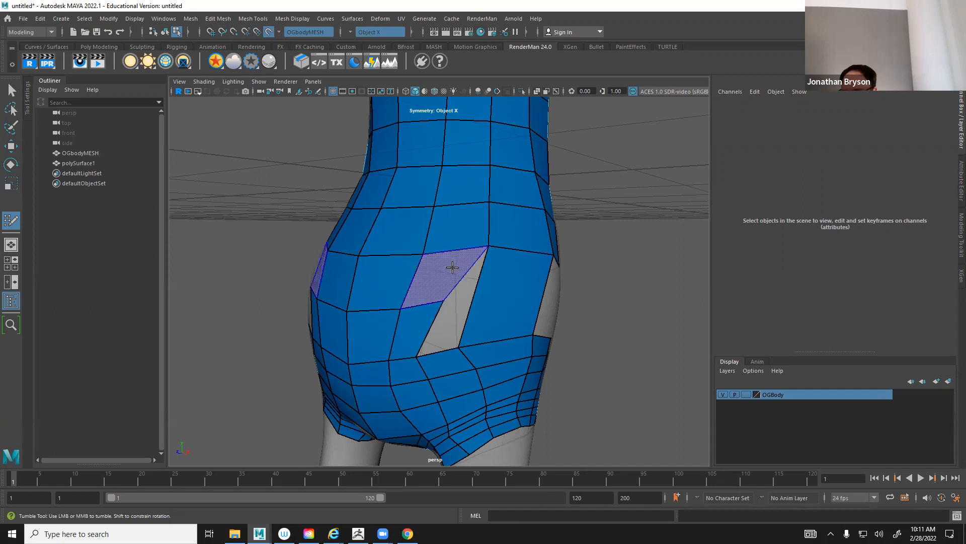
shift+click(452, 267)
shift+click(443, 324)
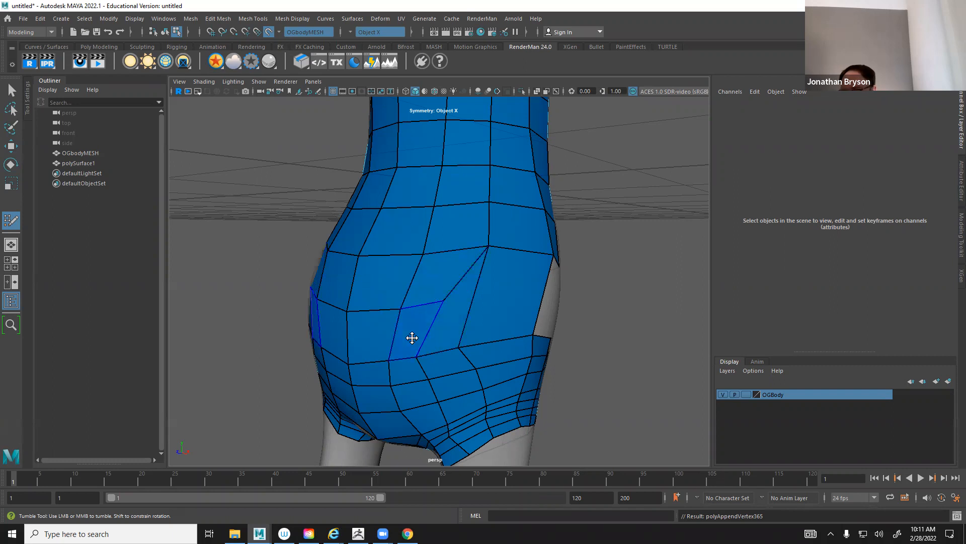
Reposition the side vertex on the upper edge of the hip mesh, beside the open gap towards the back
mouse_move(451, 339)
alt+mouse_down()
mouse_move(370, 363)
mouse_move(451, 330)
mouse_move(421, 341)
mouse_move(368, 307)
alt+mouse_up()
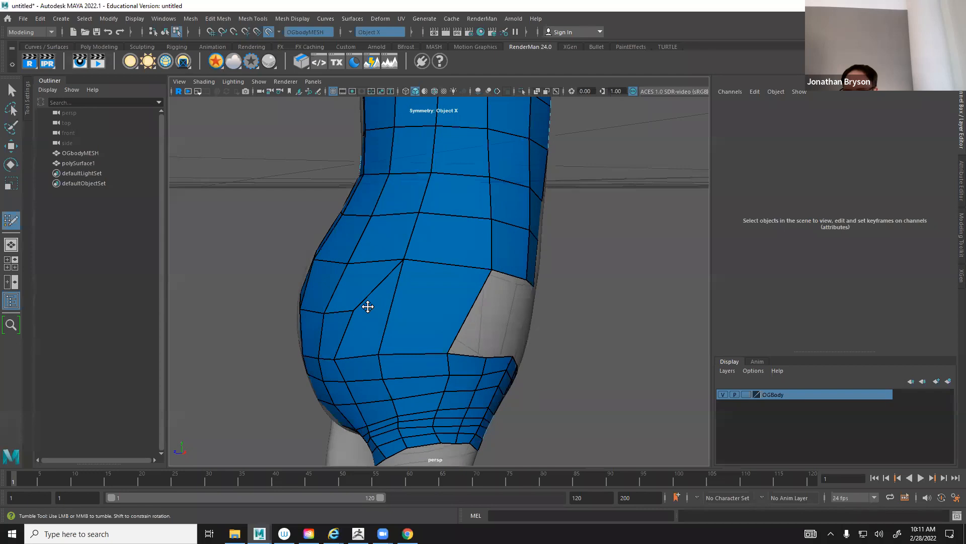
alt+drag(480, 322, 278, 299)
mouse_move(467, 326)
alt+mouse_down()
mouse_move(440, 327)
mouse_move(470, 319)
mouse_move(441, 305)
alt+mouse_up()
mouse_move(359, 318)
mouse_down()
mouse_move(364, 308)
mouse_move(424, 304)
mouse_move(376, 319)
mouse_up()
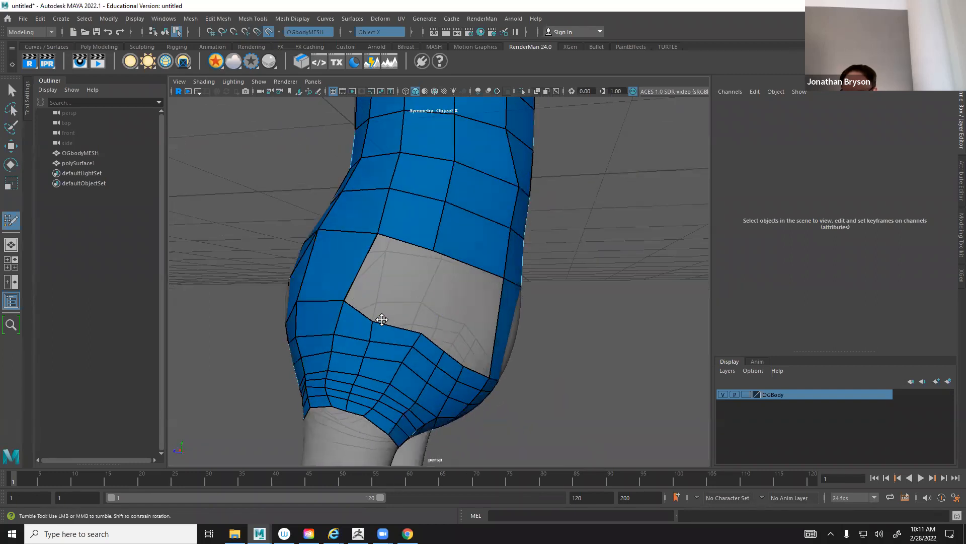
Place dots in the back gap, add an edge loop across the back centre quads and fill two quads along the hip edge
alt+drag(471, 315, 410, 333)
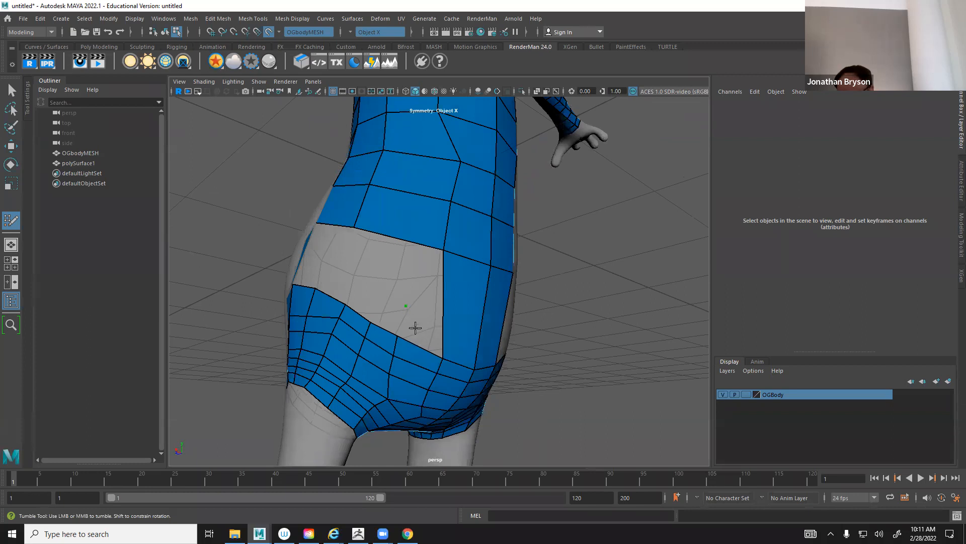
shift+click(388, 303)
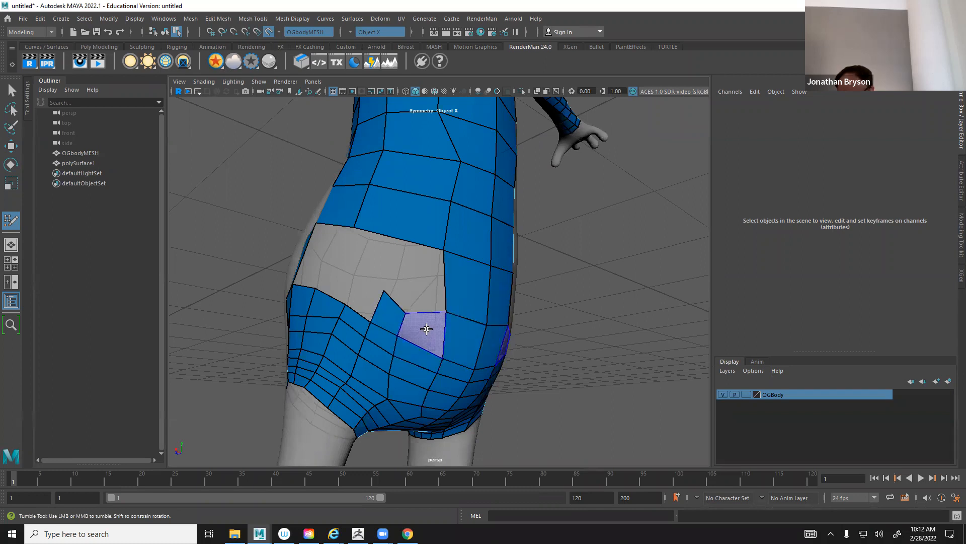
shift+click(427, 329)
Move the new quad's upper corner inward and add a quad joining it to a second edge loop across the back centre
mouse_move(431, 338)
alt+mouse_down()
mouse_move(378, 313)
mouse_move(480, 335)
alt+mouse_up()
drag(377, 291, 389, 284)
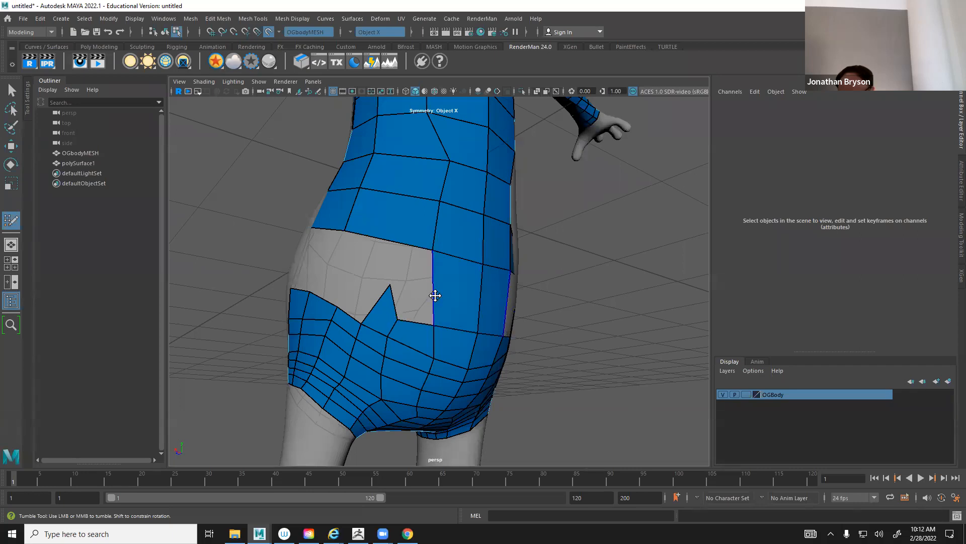
shift+click(412, 308)
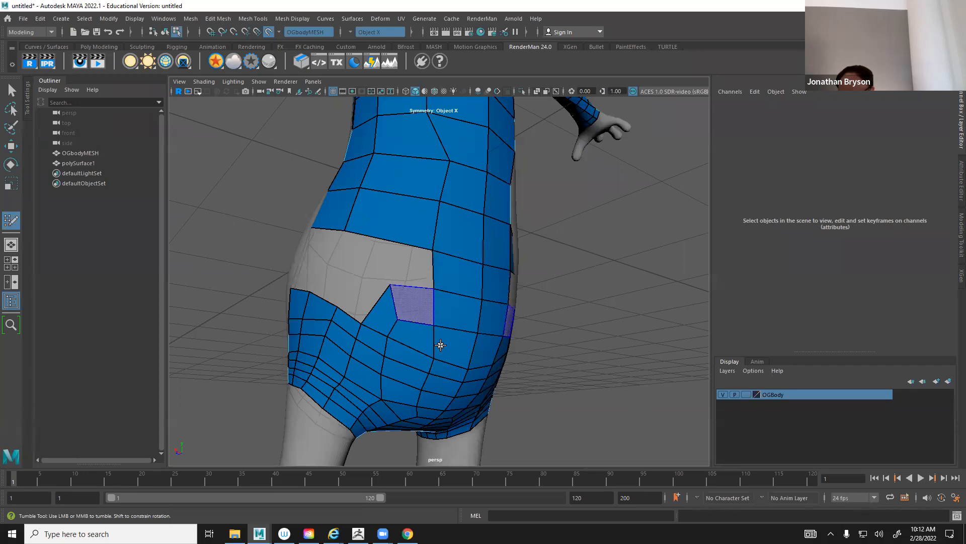
alt+drag(386, 358, 364, 367)
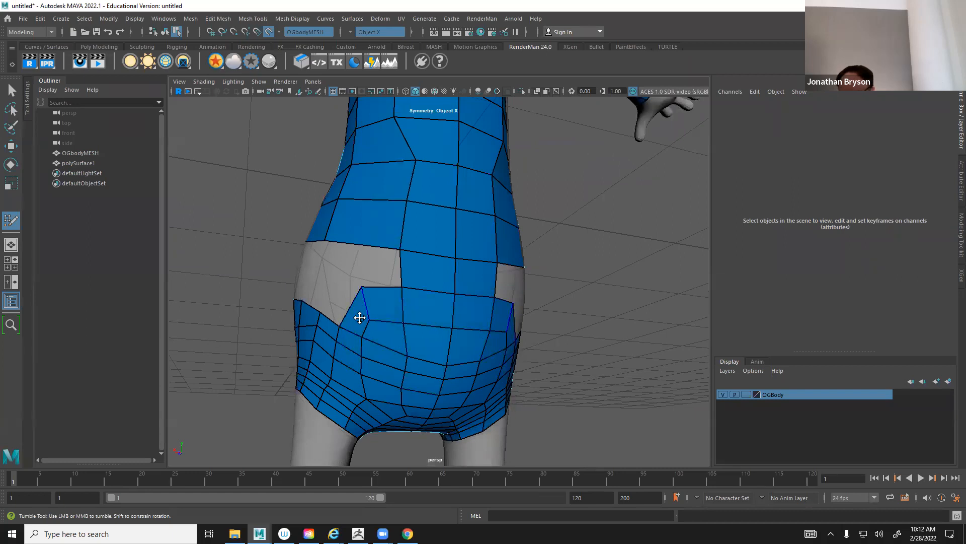
Fill the back hip gap with quads beside the back centre and along the hip edge, moving the shared corner vertex towards the side
alt+drag(390, 316, 412, 284)
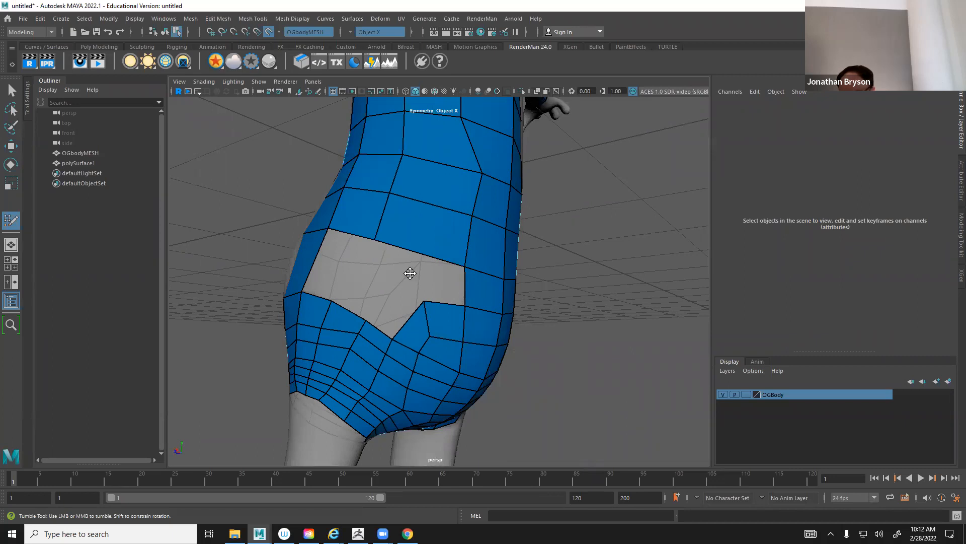
shift+click(450, 284)
alt+drag(451, 284, 386, 287)
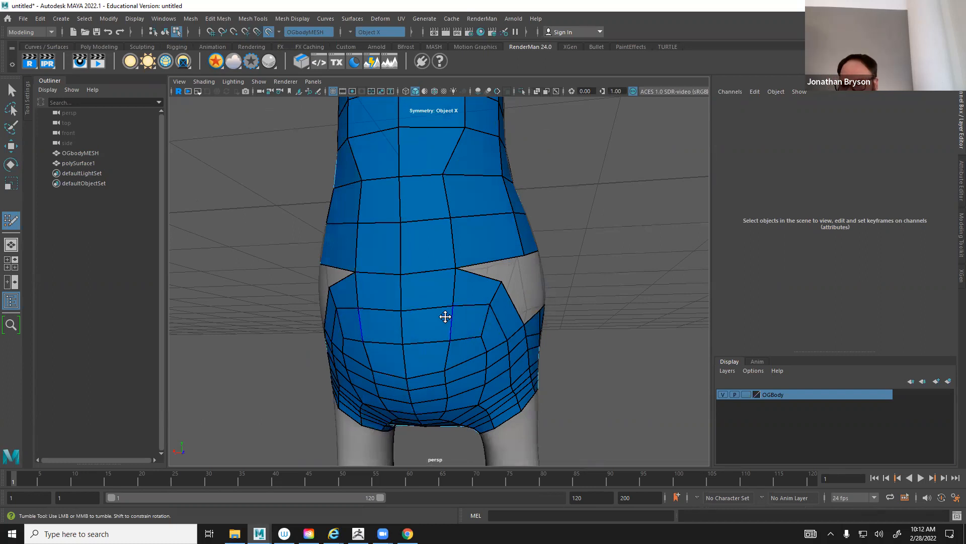
mouse_move(375, 341)
alt+mouse_down()
mouse_move(509, 338)
mouse_move(488, 346)
alt+mouse_up()
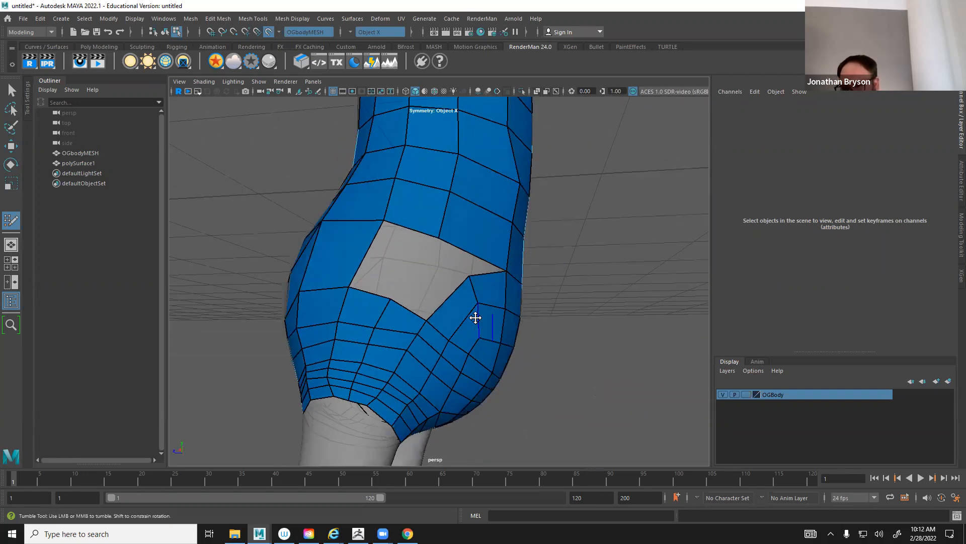
drag(470, 281, 457, 282)
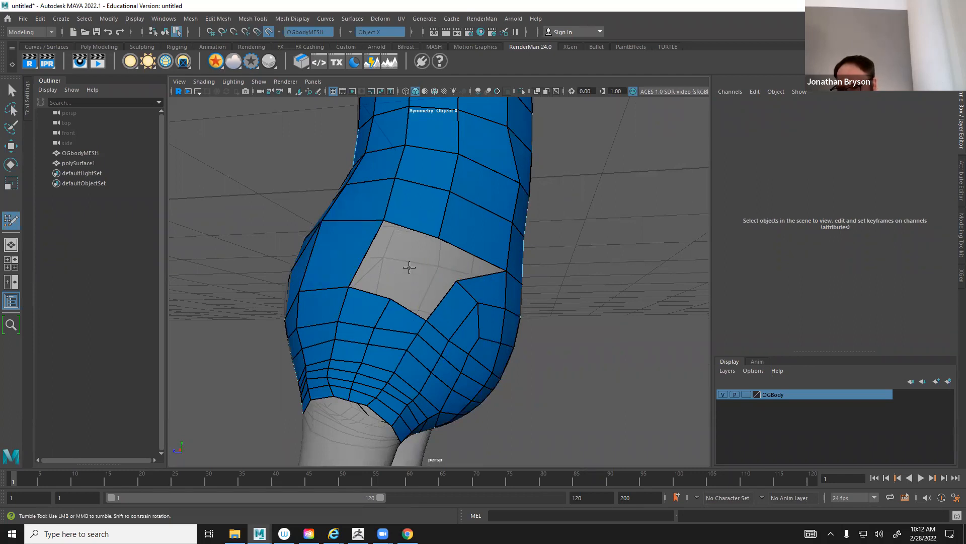
shift+click(432, 294)
alt+drag(394, 319, 378, 345)
shift+click(397, 293)
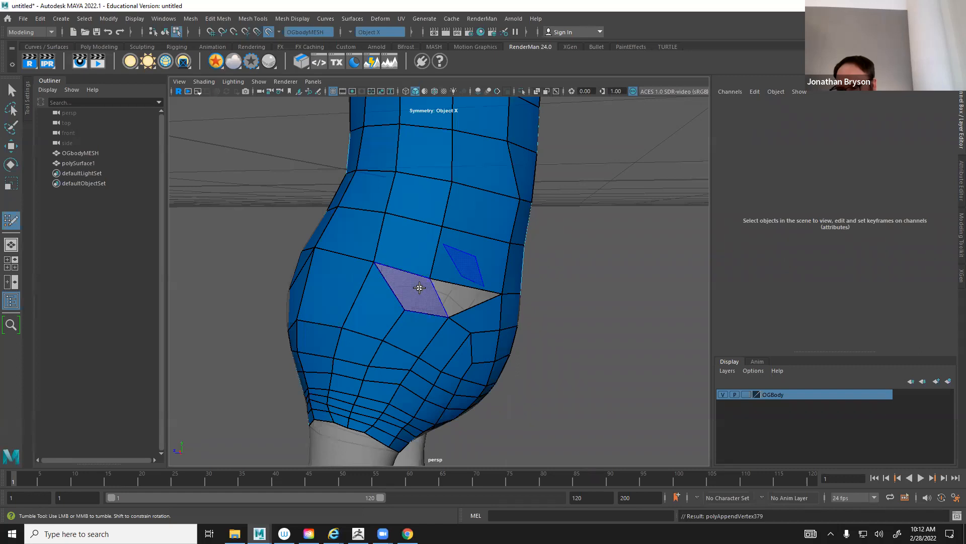
Delete the bridging quads across the back centre and the quads beside them, reopening the band between torso and hips
mouse_move(439, 324)
alt+mouse_down()
mouse_move(309, 313)
mouse_move(438, 322)
alt+mouse_up()
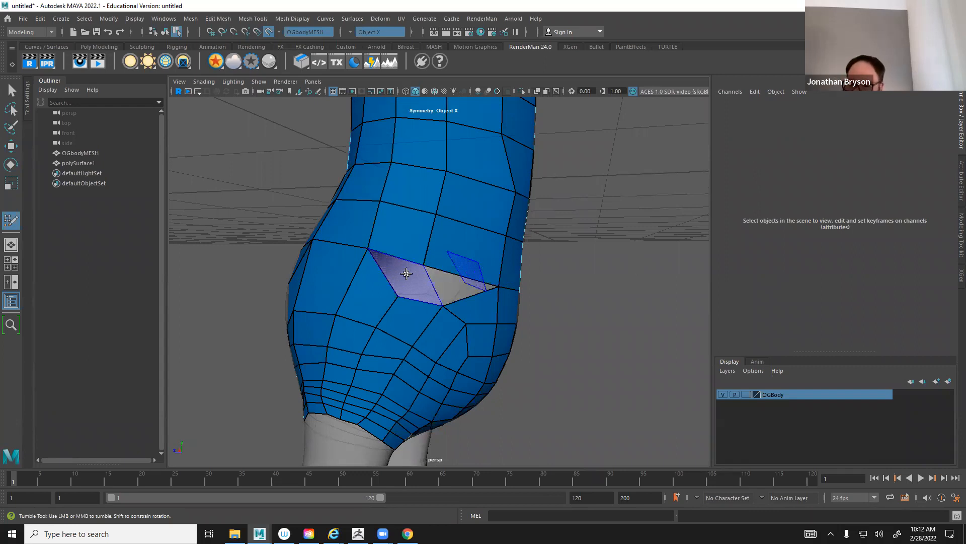
alt+drag(436, 291, 367, 285)
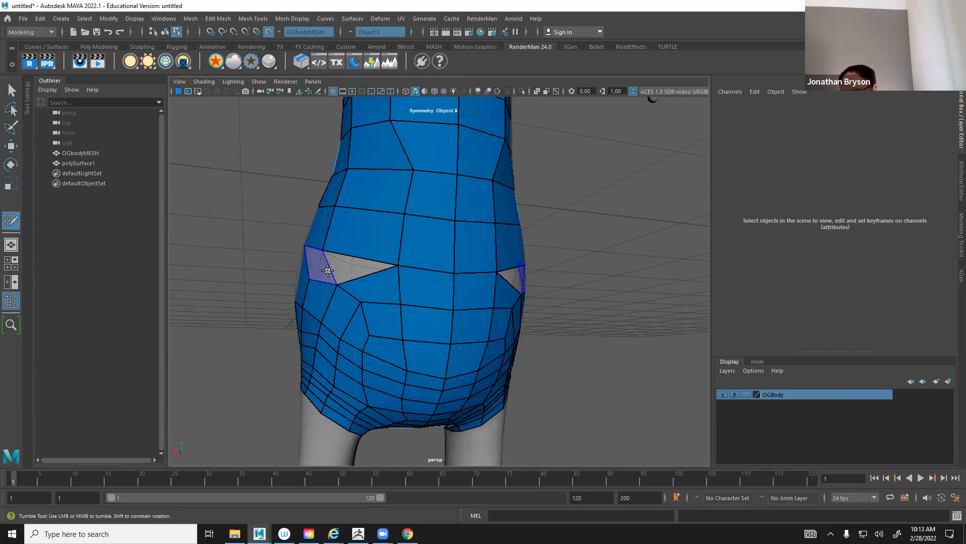
alt+drag(328, 271, 422, 263)
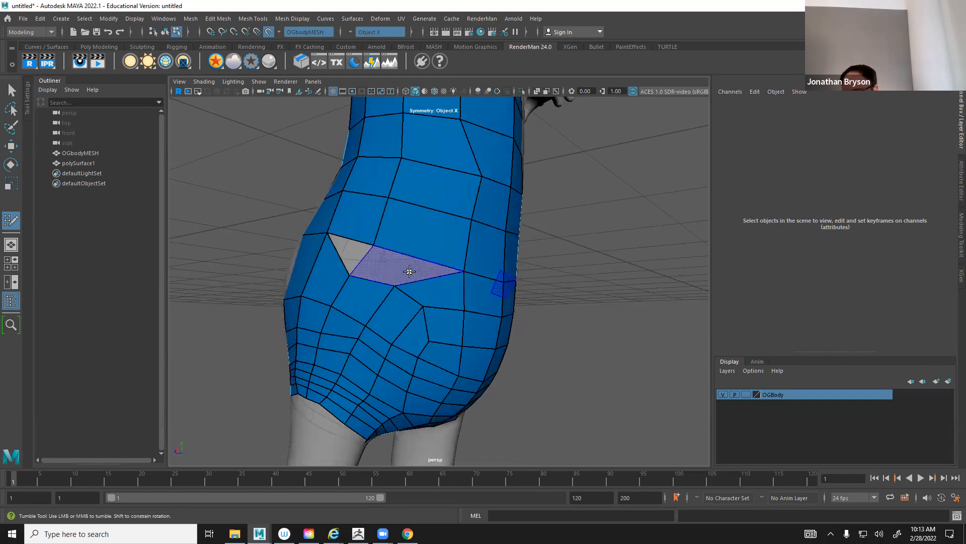
mouse_move(393, 276)
alt+mouse_down()
mouse_move(286, 284)
mouse_move(412, 282)
mouse_move(308, 285)
mouse_move(351, 278)
alt+mouse_up()
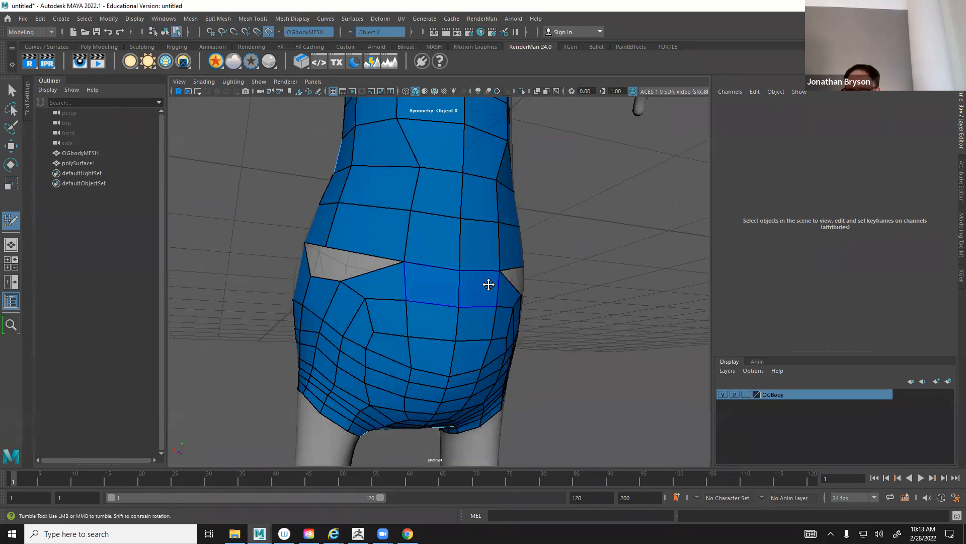
alt+drag(433, 315, 449, 316)
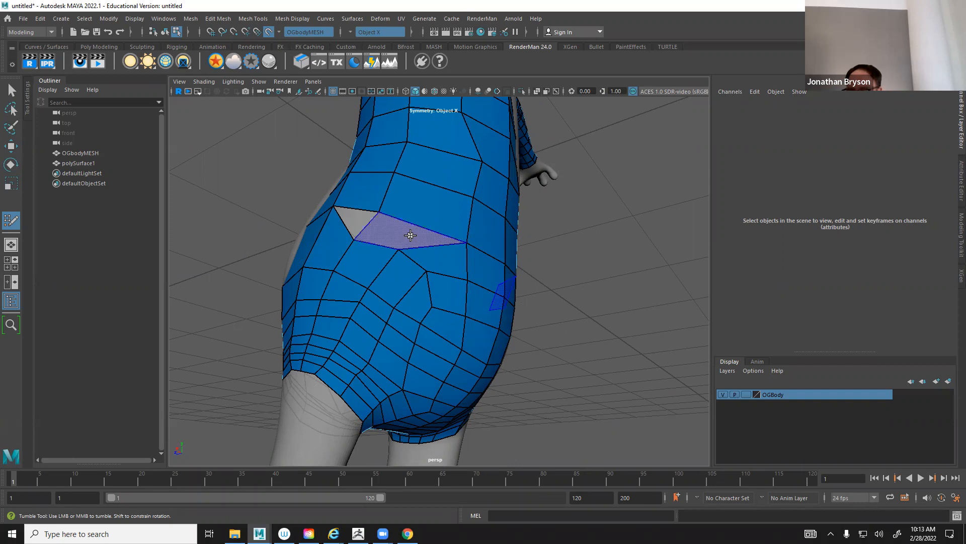
alt+drag(464, 264, 423, 267)
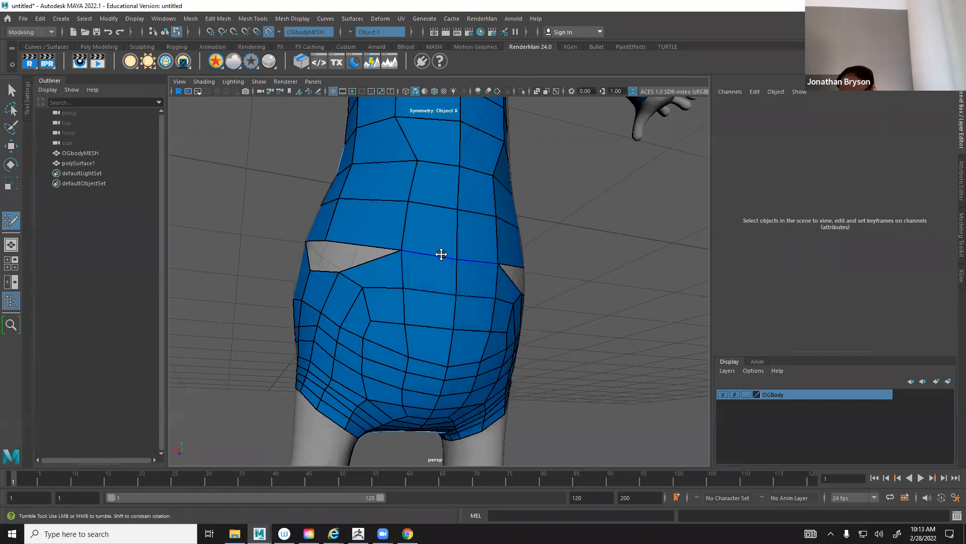
ctrl+shift+click(434, 282)
ctrl+shift+click(380, 268)
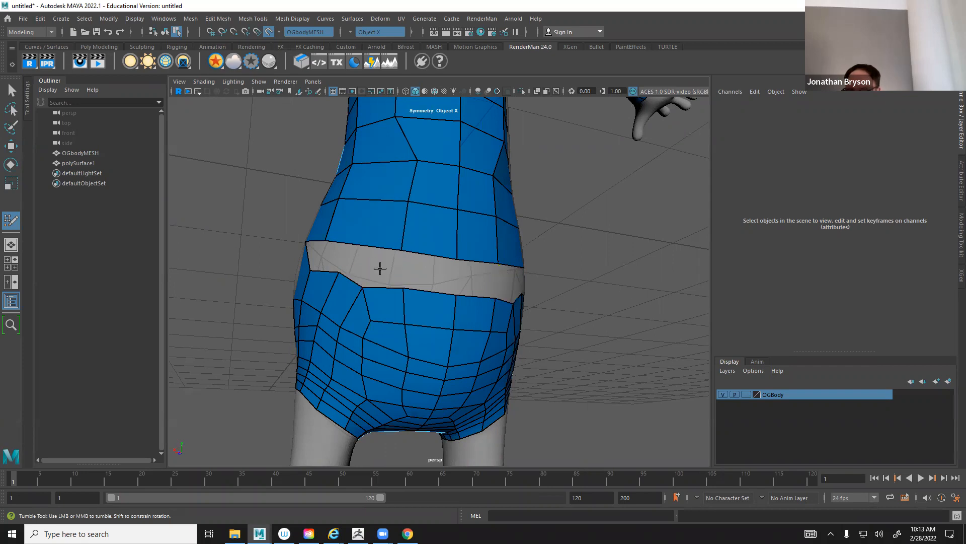
Fill two quads from the side of the reopened back band, shifting the torso edge vertex sideways and relaxing the edges above it
alt+drag(339, 276, 329, 254)
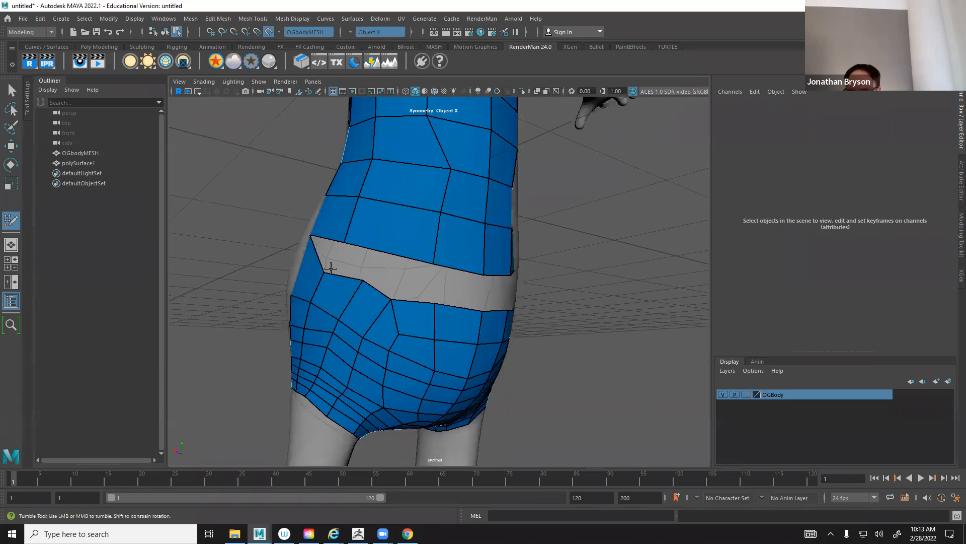
shift+click(330, 253)
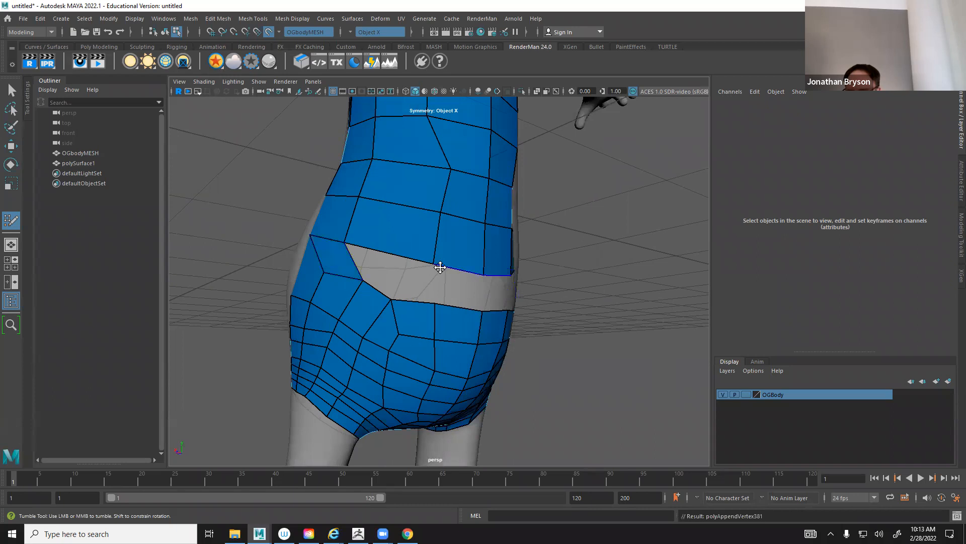
alt+drag(402, 276, 419, 257)
drag(415, 257, 395, 256)
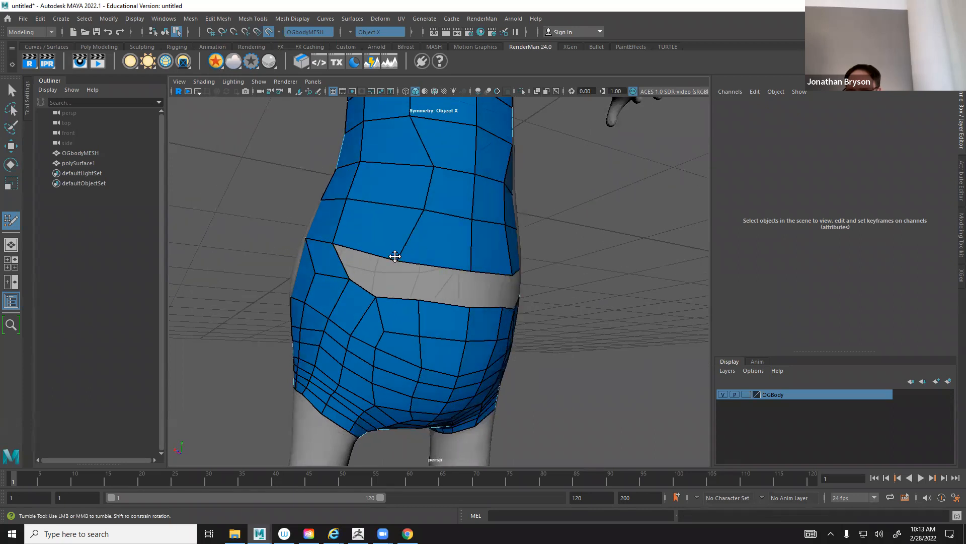
mouse_move(423, 208)
shift+mouse_down()
mouse_move(432, 179)
mouse_move(414, 164)
shift+mouse_up()
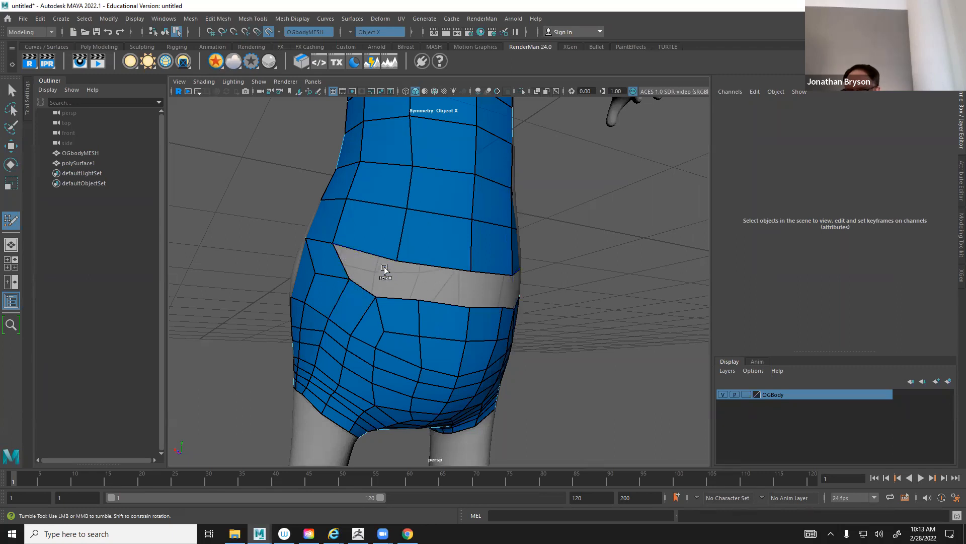
shift+click(366, 269)
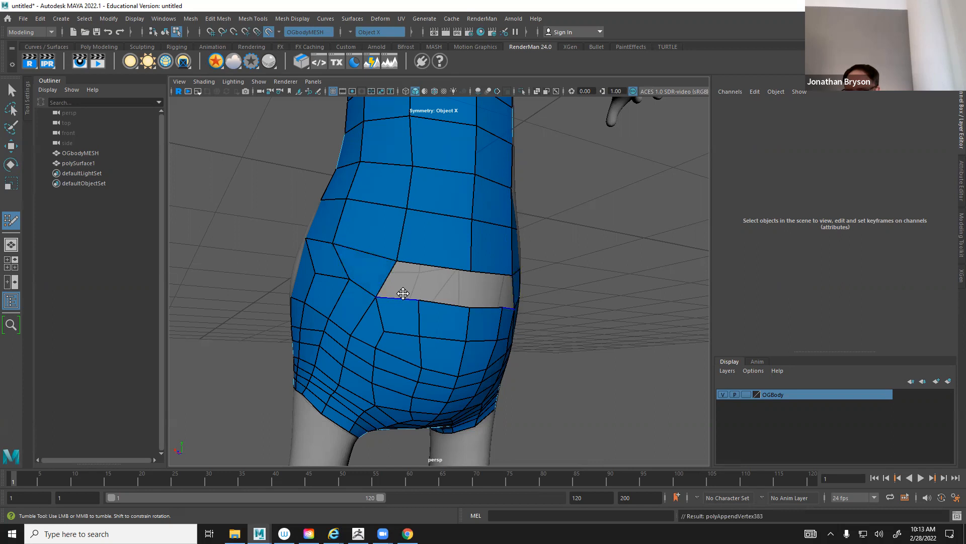
Fill the back centre quads and the small triangular gaps beside them, relaxing the mesh around the closed band
alt+drag(404, 284, 390, 298)
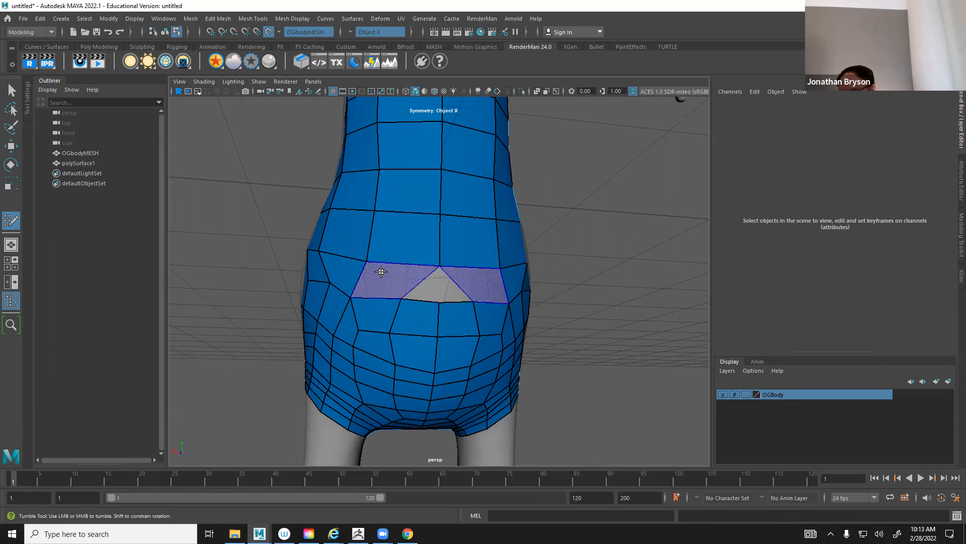
shift+click(409, 280)
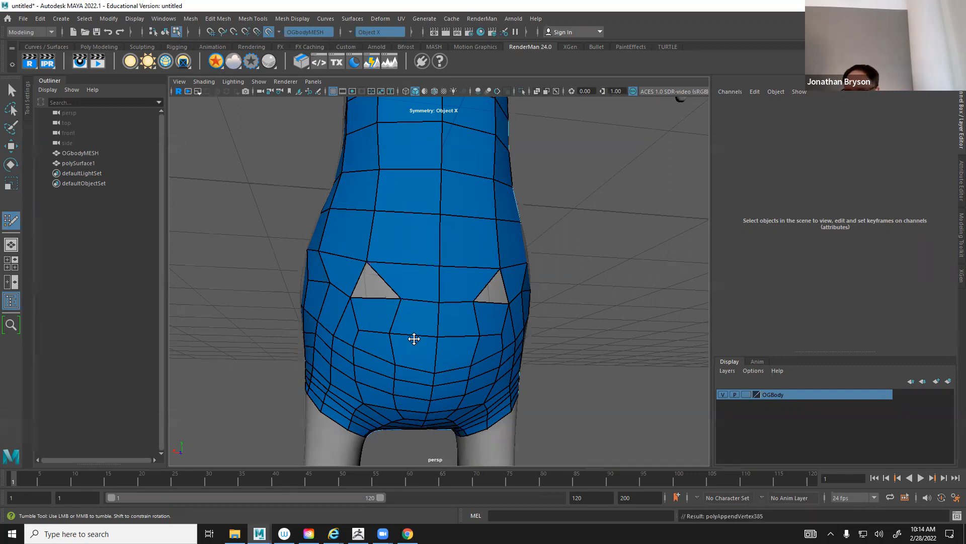
shift+click(381, 287)
ctrl+click(388, 278)
mouse_move(378, 283)
shift+mouse_down()
mouse_move(393, 278)
mouse_move(388, 269)
mouse_move(417, 371)
mouse_move(358, 266)
mouse_move(358, 280)
mouse_move(345, 198)
mouse_move(341, 302)
mouse_move(389, 354)
mouse_move(458, 362)
mouse_move(451, 345)
shift+mouse_up()
Insert horizontal edge loops around the torso and relax the mesh along its front, sides and back
mouse_move(361, 224)
alt+mouse_down()
mouse_move(404, 244)
mouse_move(442, 211)
alt+mouse_up()
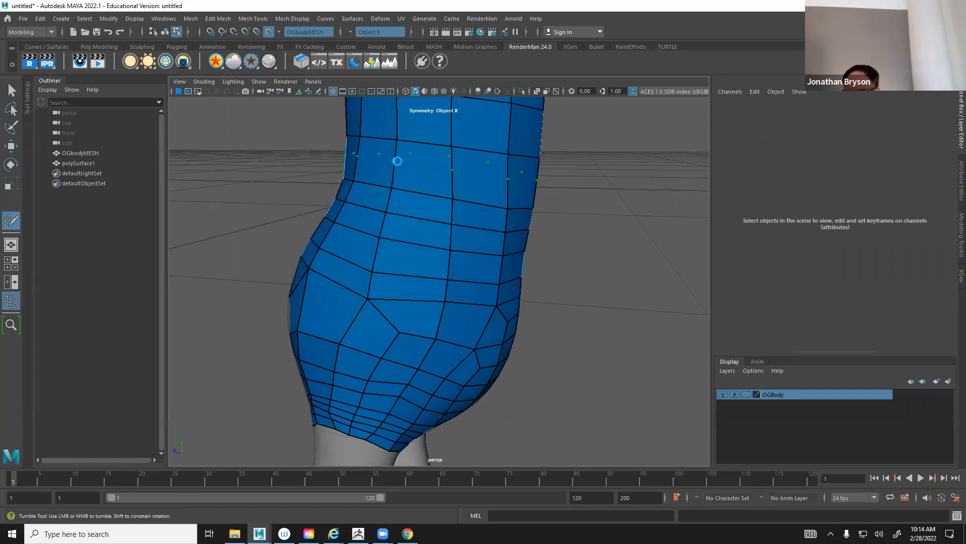
alt+middle_drag(443, 171, 439, 324)
alt+drag(440, 325, 444, 296)
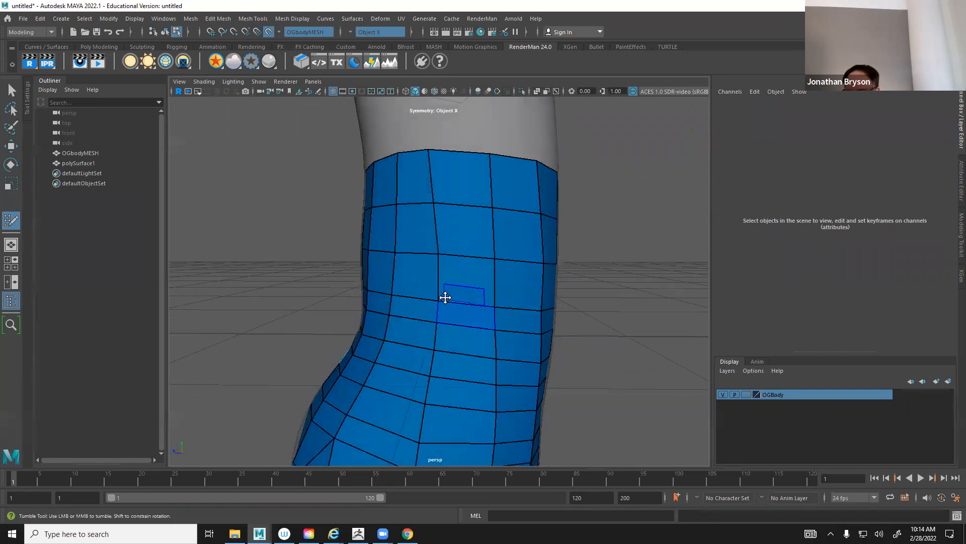
ctrl+click(436, 233)
mouse_move(448, 238)
shift+mouse_down()
mouse_move(453, 359)
mouse_move(419, 225)
mouse_move(538, 346)
mouse_move(403, 283)
mouse_move(389, 311)
shift+mouse_up()
mouse_move(388, 311)
alt+mouse_down()
mouse_move(433, 328)
mouse_move(476, 293)
alt+mouse_up()
mouse_move(475, 293)
shift+mouse_down()
mouse_move(475, 220)
mouse_move(533, 233)
mouse_move(518, 409)
mouse_move(531, 391)
shift+mouse_up()
mouse_move(530, 390)
alt+middle_down()
mouse_move(511, 306)
mouse_move(395, 310)
alt+middle_up()
mouse_move(394, 310)
shift+mouse_down()
mouse_move(515, 332)
mouse_move(515, 302)
mouse_move(479, 273)
mouse_move(548, 295)
shift+mouse_up()
mouse_move(548, 295)
alt+right_down()
mouse_move(515, 317)
mouse_move(449, 309)
alt+right_up()
mouse_move(497, 298)
shift+mouse_down()
mouse_move(423, 280)
mouse_move(433, 321)
shift+mouse_up()
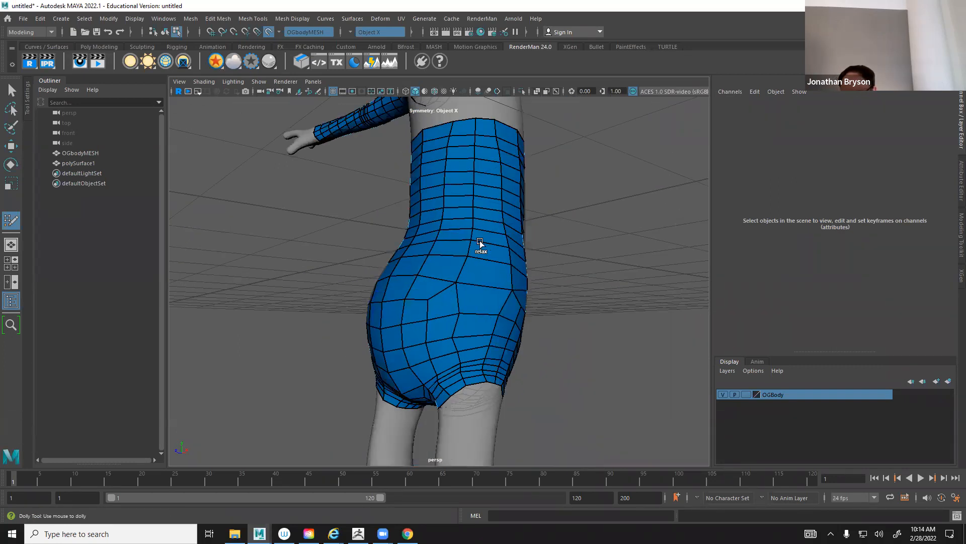
Examine the hip and torso topology from several sides and the whole body from the front, up to the open chest area
alt+drag(407, 362, 440, 257)
alt+middle_drag(440, 257, 427, 318)
alt+drag(427, 318, 332, 352)
alt+right_drag(475, 379, 396, 352)
alt+drag(301, 339, 403, 363)
alt+middle_drag(403, 362, 413, 339)
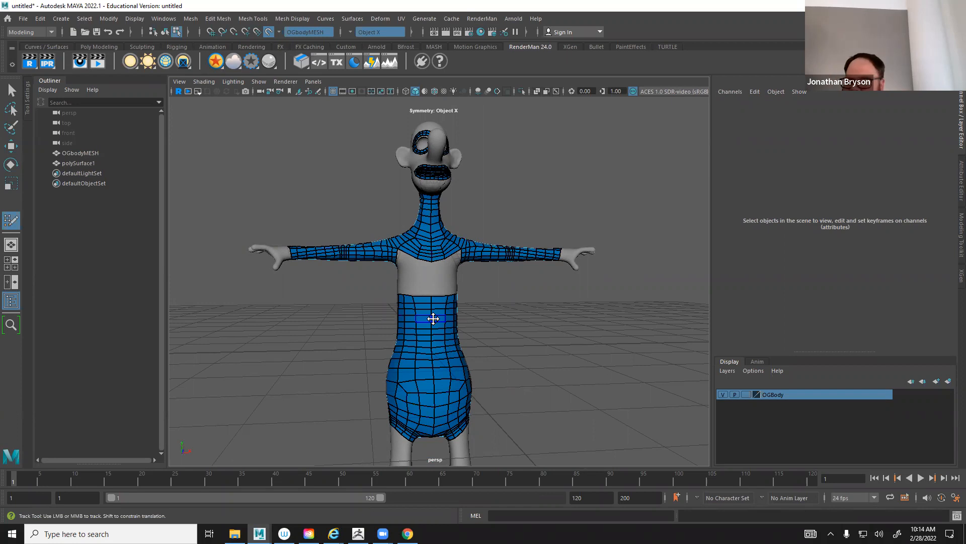
alt+middle_drag(426, 308, 425, 354)
alt+right_drag(425, 354, 601, 341)
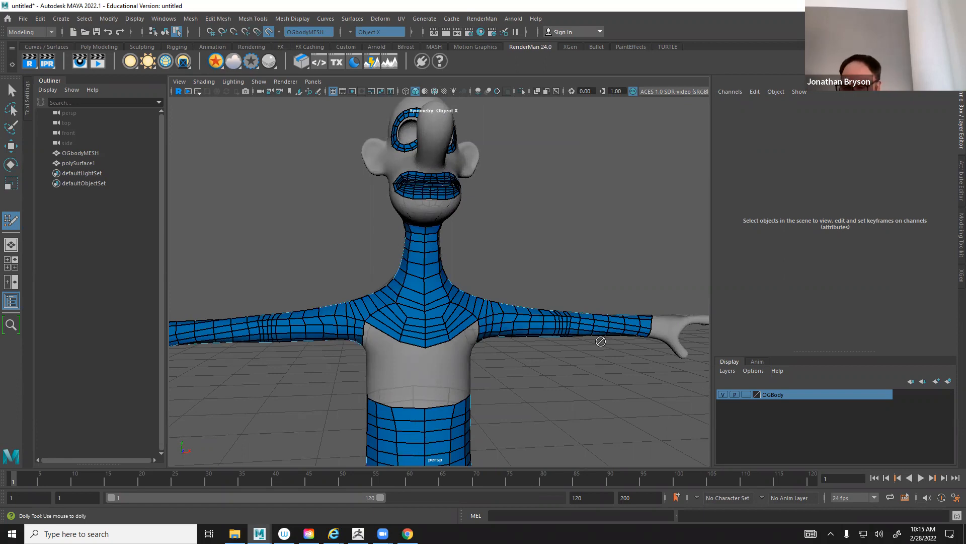
Bridge the chest gap along the centre line with symmetrical quads on the front and the back
mouse_move(438, 385)
alt+right_down()
mouse_move(421, 345)
mouse_move(500, 363)
mouse_move(401, 313)
mouse_move(421, 269)
alt+right_up()
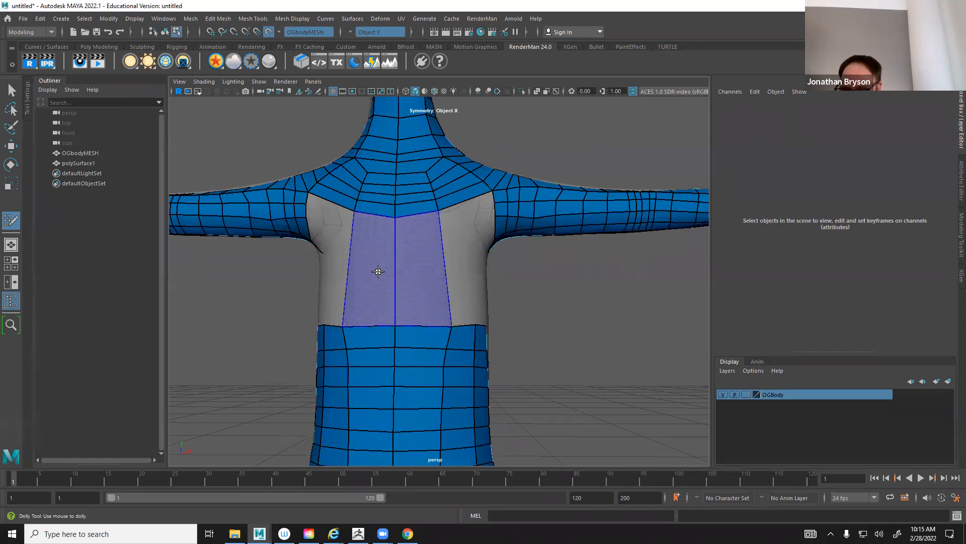
shift+click(378, 272)
mouse_move(423, 274)
alt+mouse_down()
mouse_move(574, 309)
mouse_move(524, 358)
mouse_move(447, 331)
alt+mouse_up()
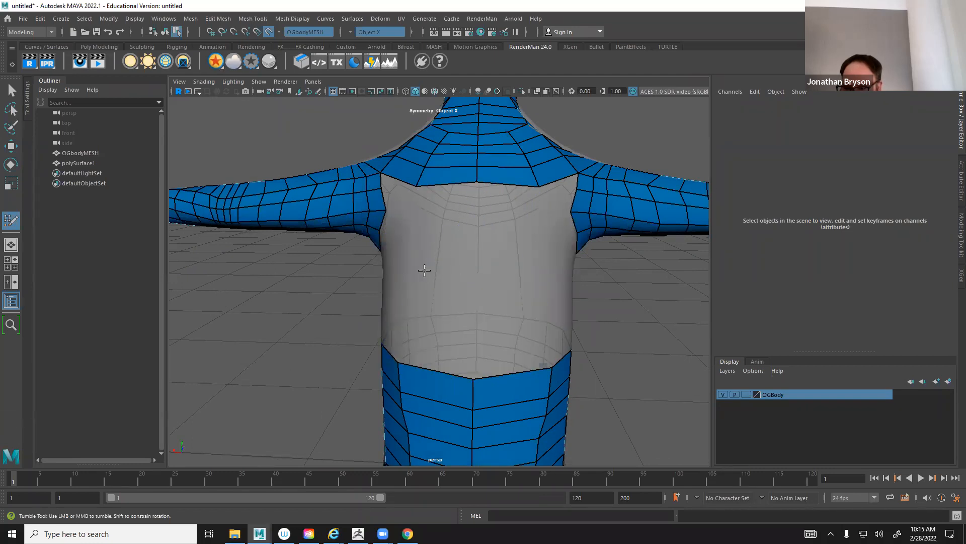
shift+click(453, 314)
shift+click(449, 220)
Insert two edge loops across the front centre chest quads and fill the strips between them and the armpit edge
alt+drag(440, 357, 470, 339)
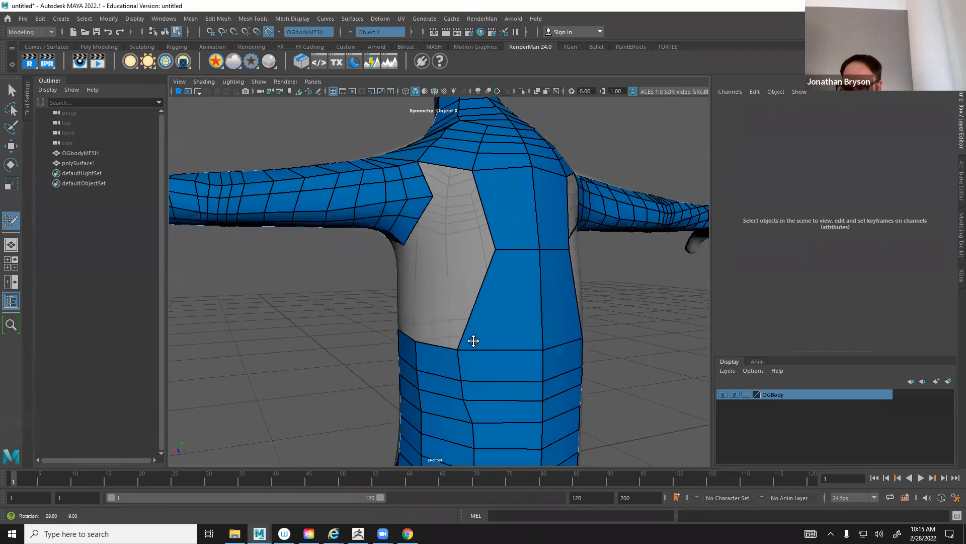
alt+middle_drag(499, 319, 468, 339)
alt+drag(468, 339, 538, 253)
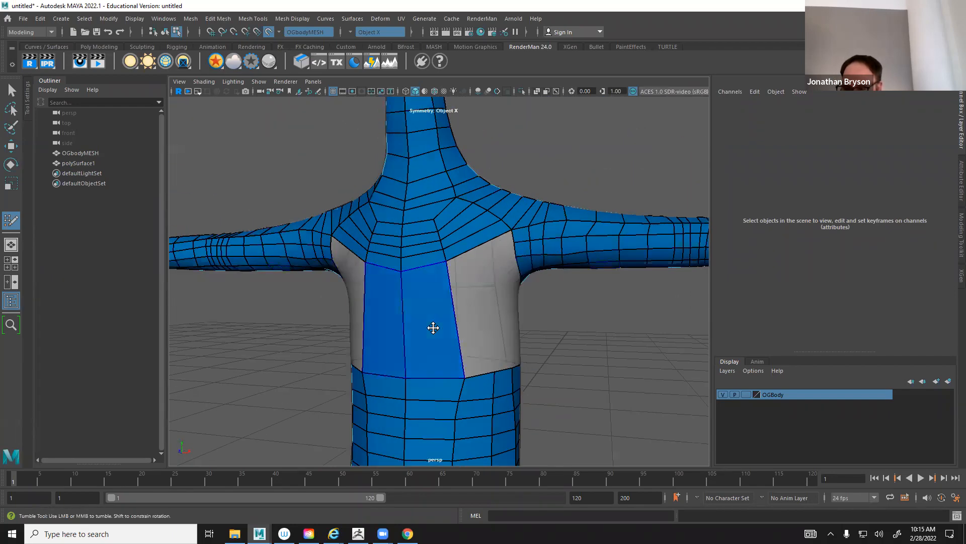
ctrl+click(451, 279)
ctrl+click(452, 305)
mouse_move(502, 283)
alt+mouse_down()
mouse_move(479, 274)
mouse_move(517, 277)
alt+mouse_up()
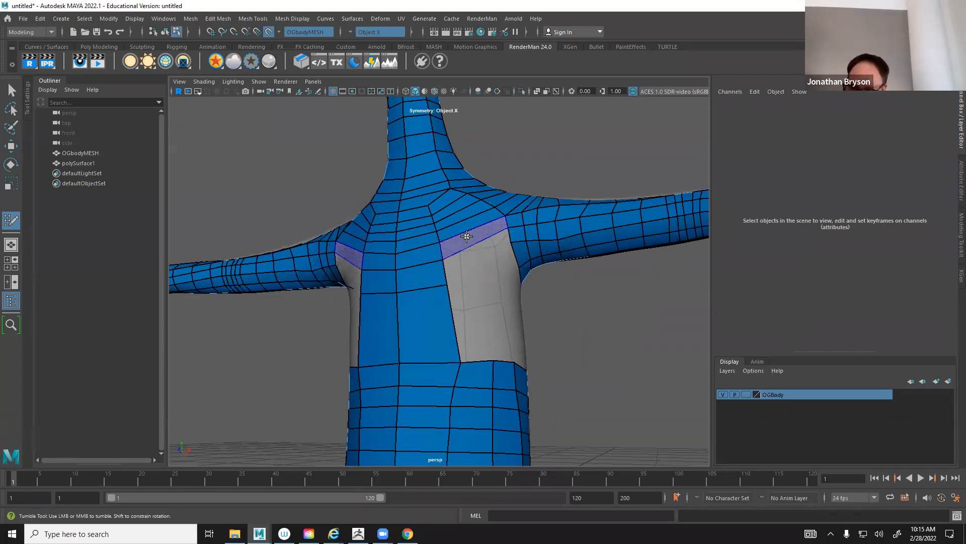
shift+click(505, 265)
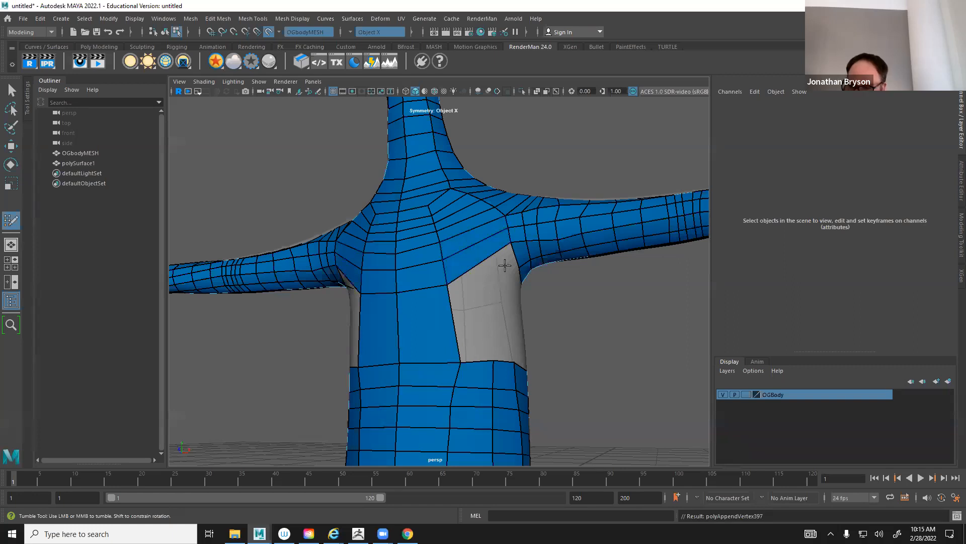
Fill the gap below the armpit on the front and side of the torso with symmetrical quads joining the waist rows
alt+drag(502, 293, 399, 240)
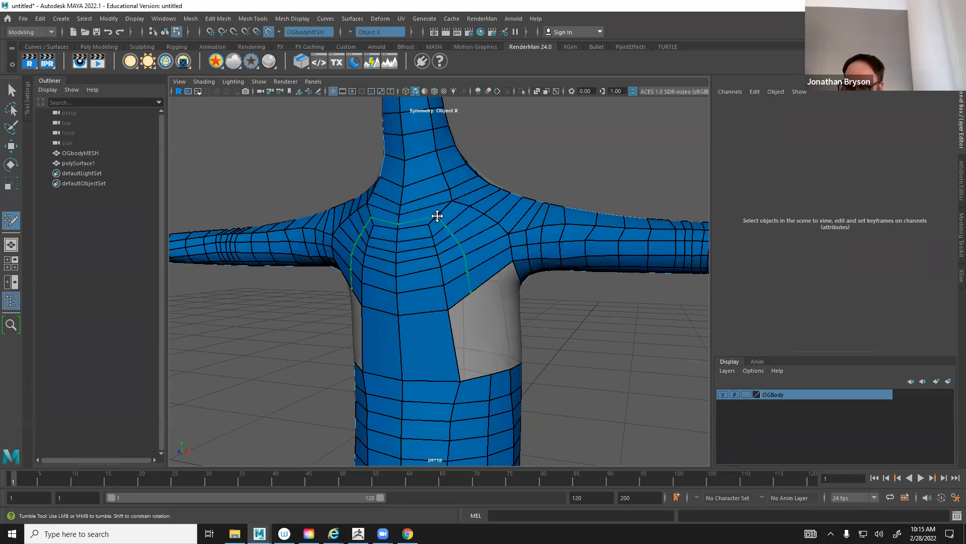
alt+drag(503, 276, 441, 265)
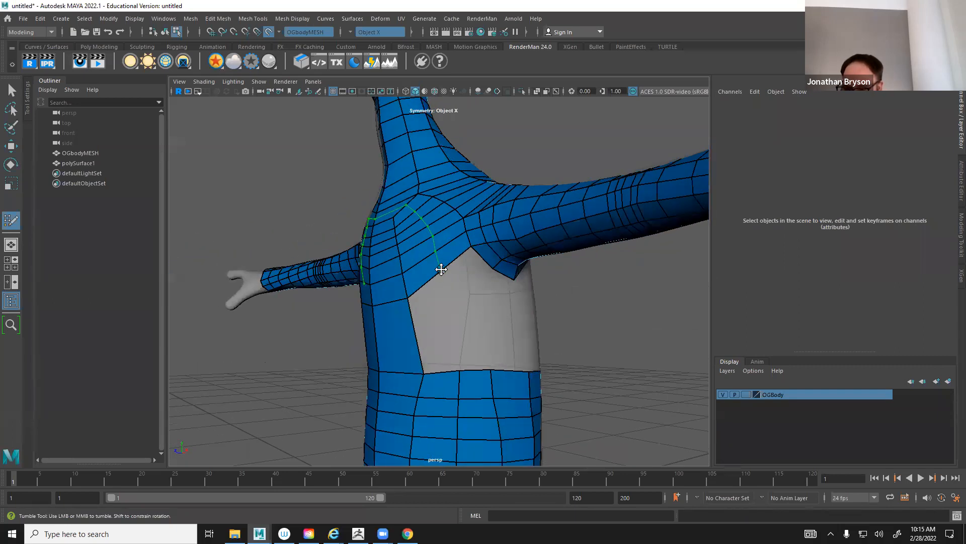
mouse_move(390, 288)
alt+mouse_down()
mouse_move(440, 294)
mouse_move(390, 297)
alt+mouse_up()
alt+middle_drag(438, 304, 433, 282)
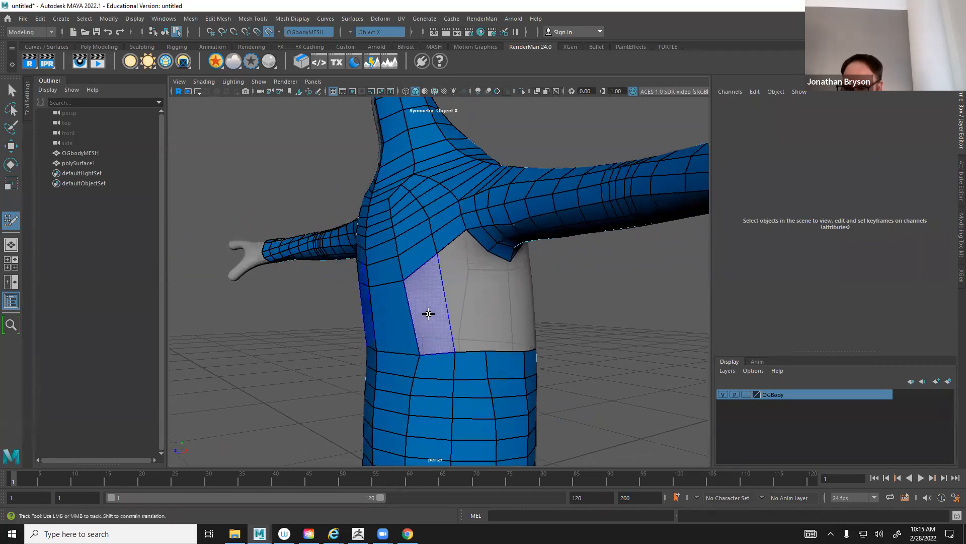
shift+click(457, 286)
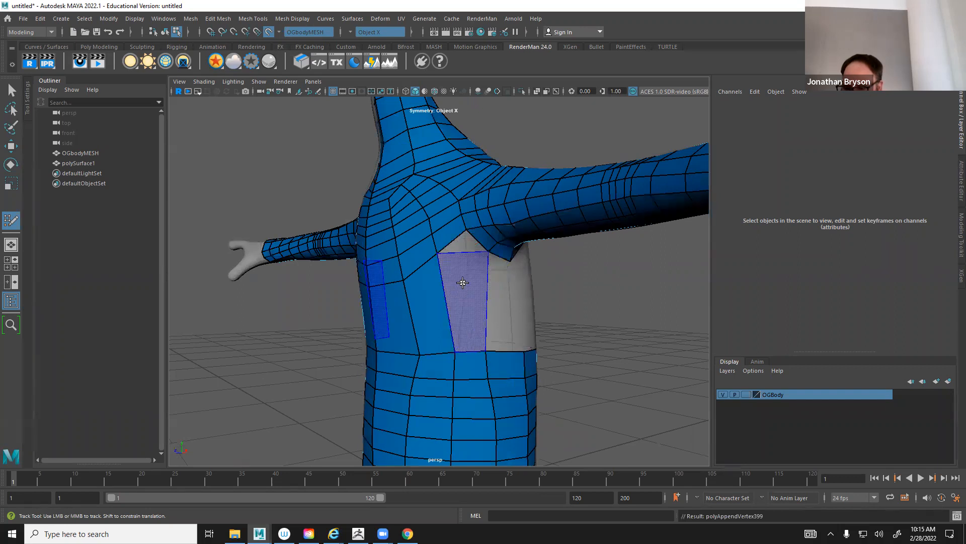
click(481, 269)
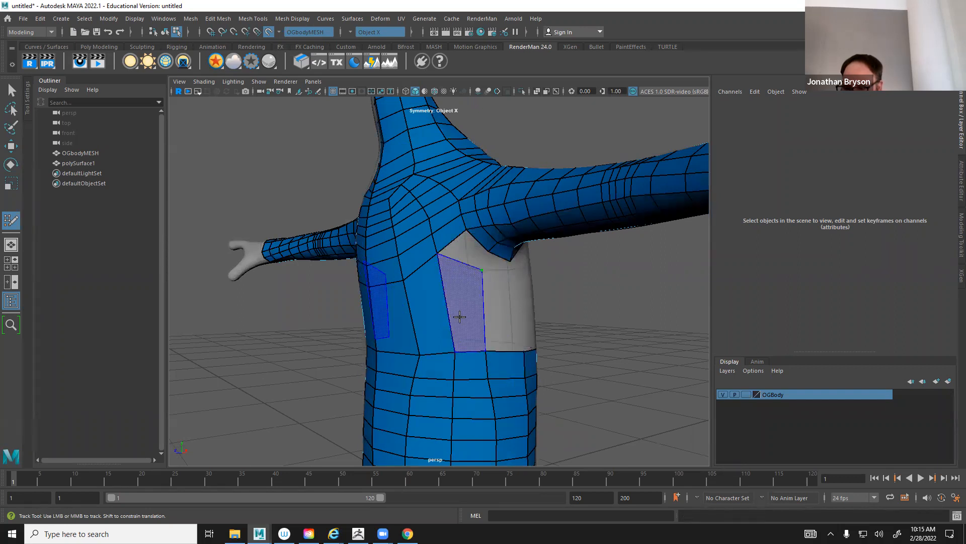
shift+click(460, 306)
alt+drag(509, 291, 434, 244)
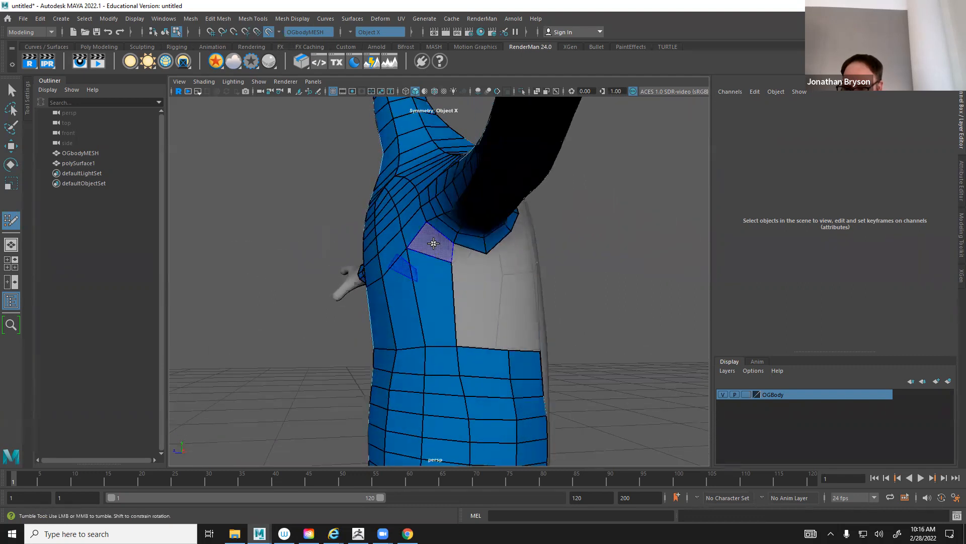
click(490, 275)
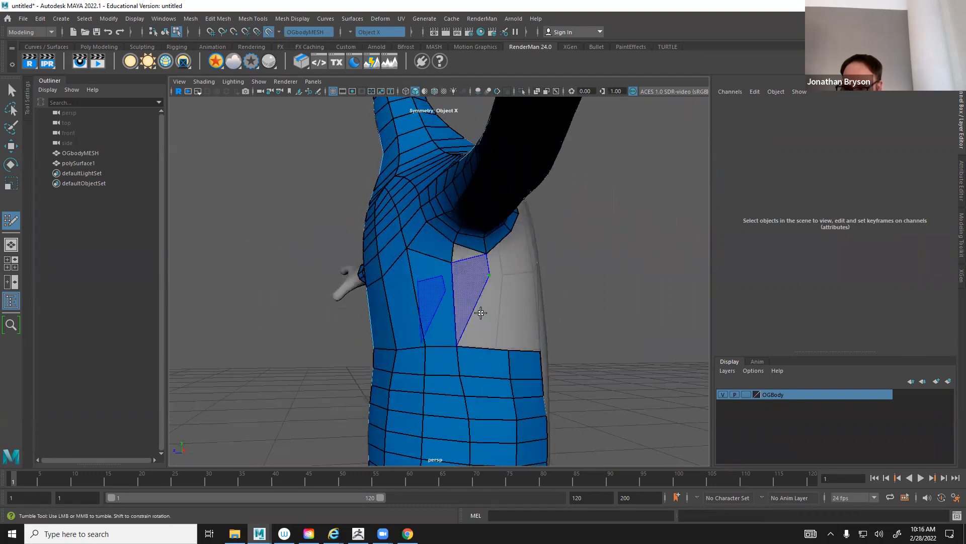
Fill the gap between the back centre quads and the rear of the shoulder with symmetrical quads
mouse_move(489, 319)
alt+mouse_down()
mouse_move(458, 317)
mouse_move(446, 259)
alt+mouse_up()
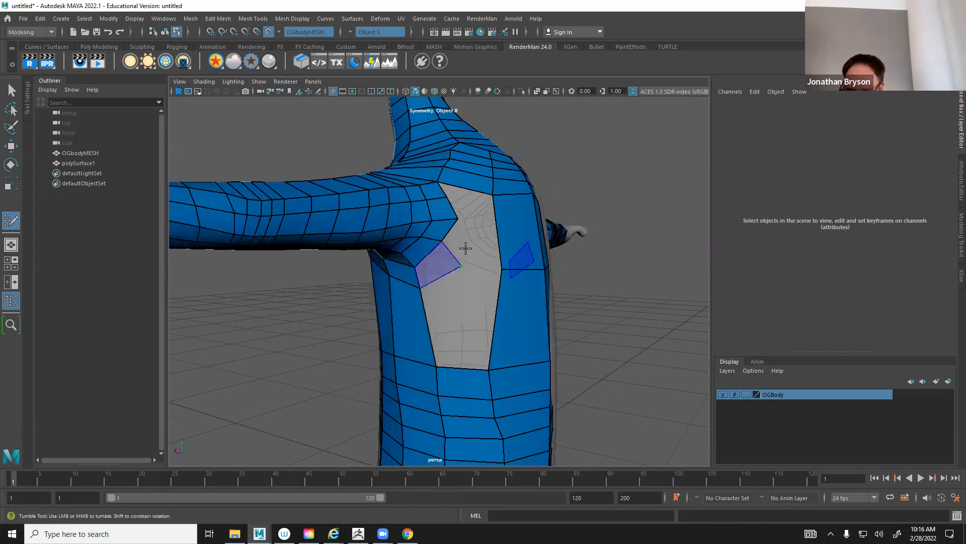
shift+click(465, 248)
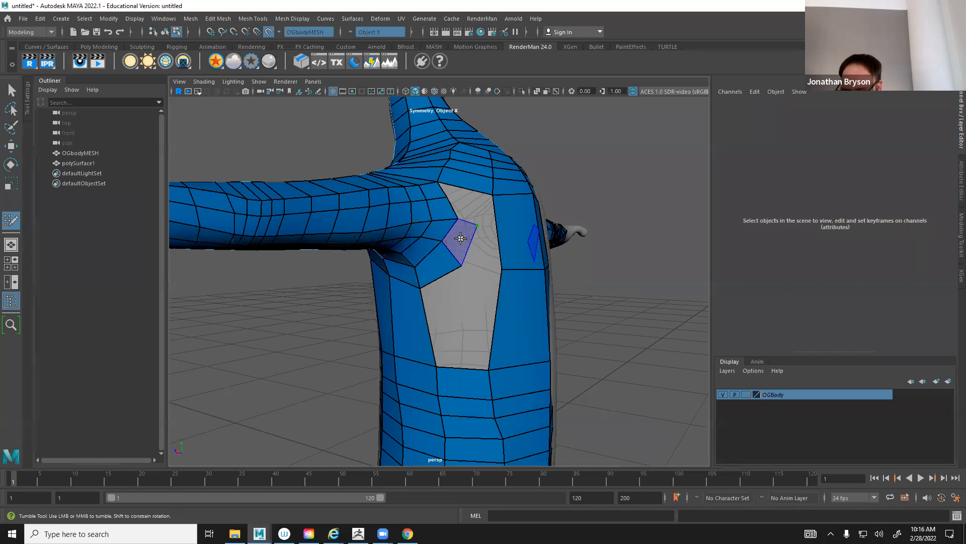
mouse_move(470, 223)
alt+mouse_down()
mouse_move(413, 243)
mouse_move(417, 228)
alt+mouse_up()
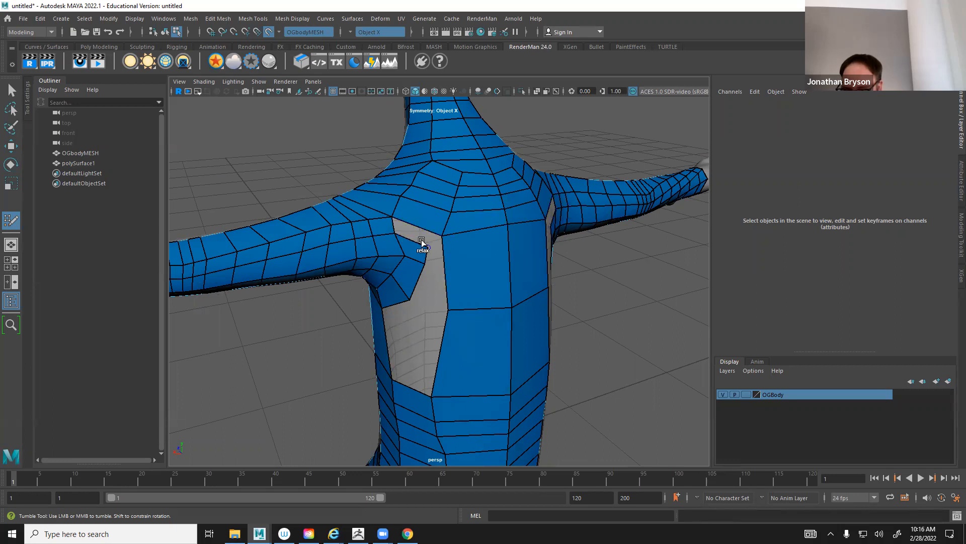
shift+click(427, 243)
alt+drag(426, 325, 408, 242)
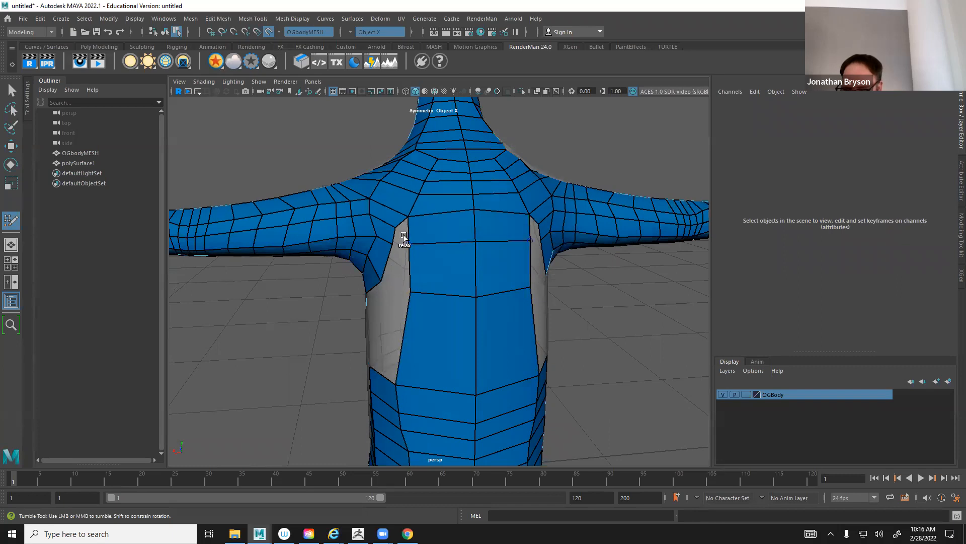
shift+click(405, 249)
mouse_move(426, 256)
alt+mouse_down()
mouse_move(443, 298)
mouse_move(472, 281)
alt+mouse_up()
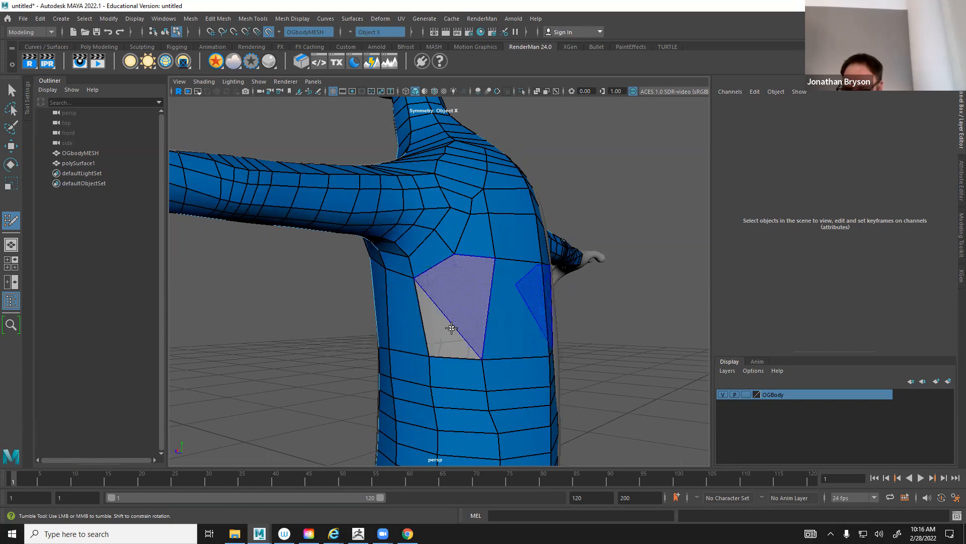
Insert a horizontal edge loop across the lower back quads and close the remaining side holes with two quads
mouse_move(473, 304)
alt+mouse_down()
mouse_move(456, 293)
mouse_move(431, 309)
mouse_move(468, 301)
alt+mouse_up()
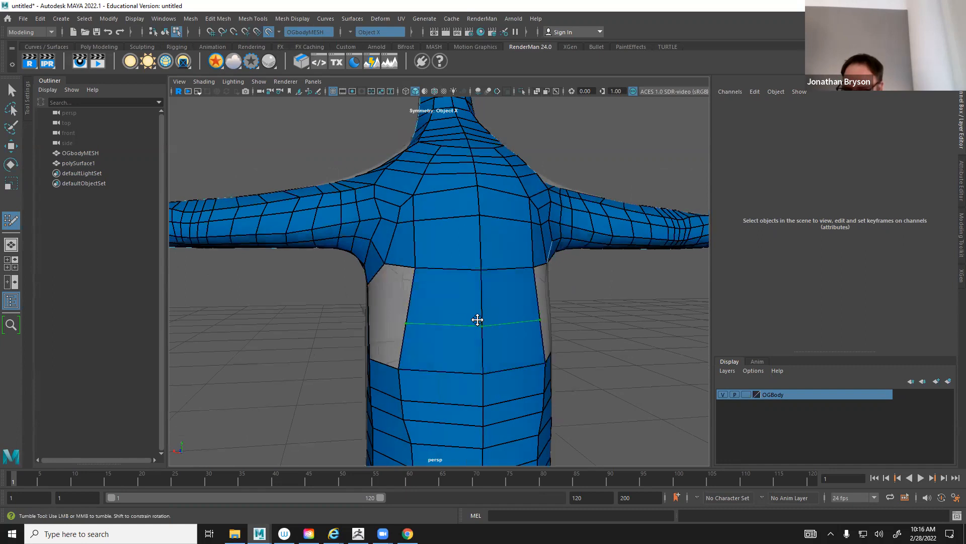
mouse_move(459, 326)
alt+mouse_down()
mouse_move(490, 327)
mouse_move(425, 331)
alt+mouse_up()
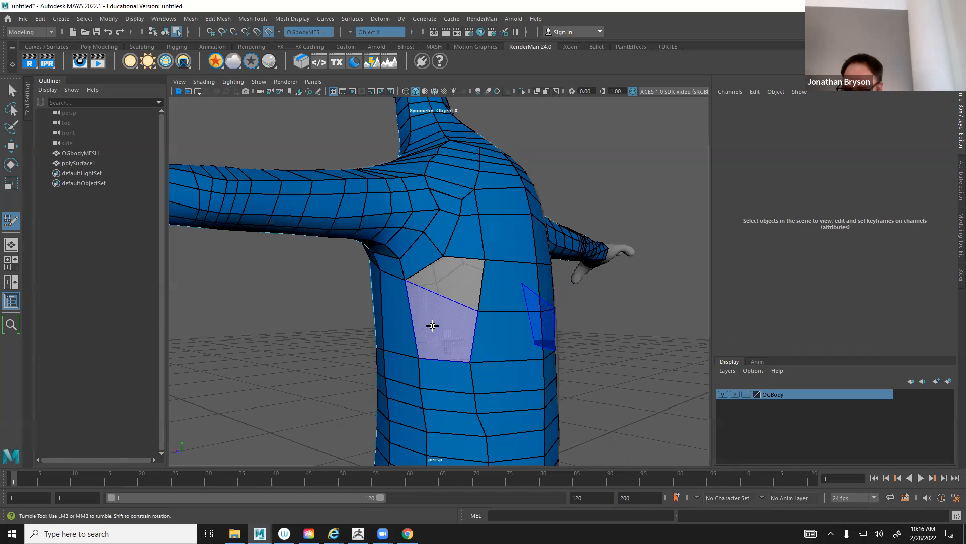
shift+click(433, 325)
shift+click(470, 308)
mouse_move(524, 347)
alt+mouse_down()
mouse_move(440, 348)
mouse_move(501, 340)
alt+mouse_up()
mouse_move(464, 309)
shift+mouse_down()
mouse_move(456, 276)
mouse_move(471, 157)
mouse_move(522, 352)
mouse_move(434, 326)
mouse_move(442, 330)
shift+mouse_up()
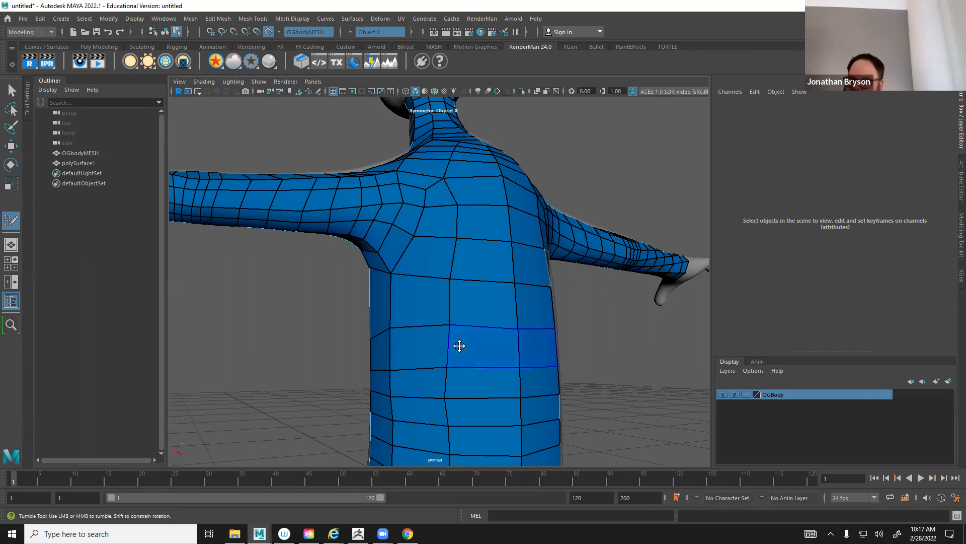
Relax the newly filled torso mesh along its side, front, chest and back to even out the quad rows
alt+drag(419, 309, 522, 305)
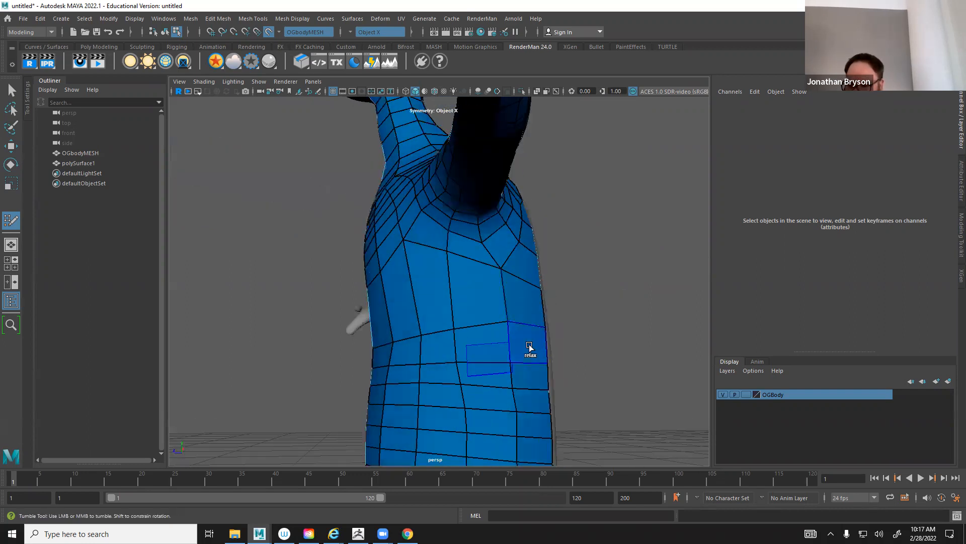
mouse_move(380, 339)
alt+mouse_down()
mouse_move(495, 353)
mouse_move(397, 338)
alt+mouse_up()
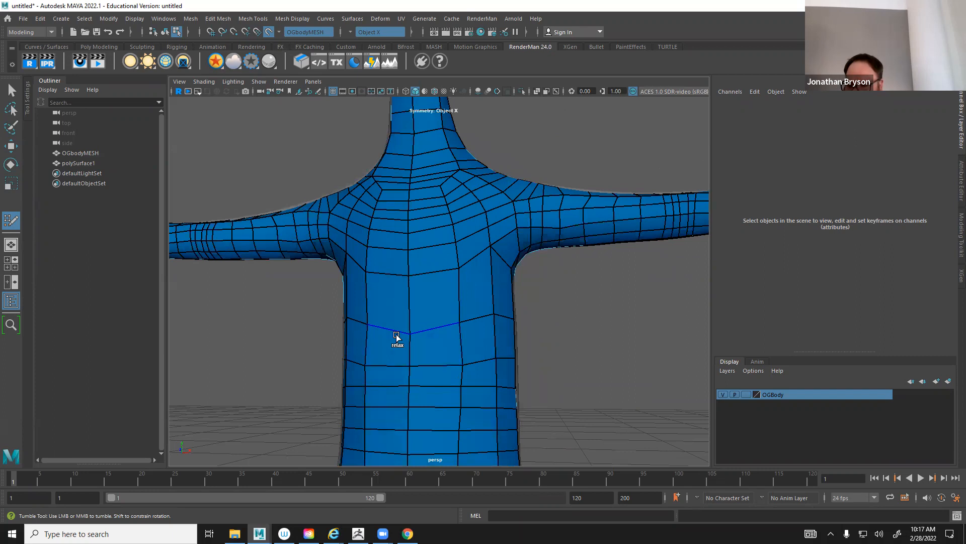
mouse_move(475, 189)
mouse_down()
mouse_move(377, 209)
mouse_move(427, 162)
mouse_move(416, 145)
mouse_up()
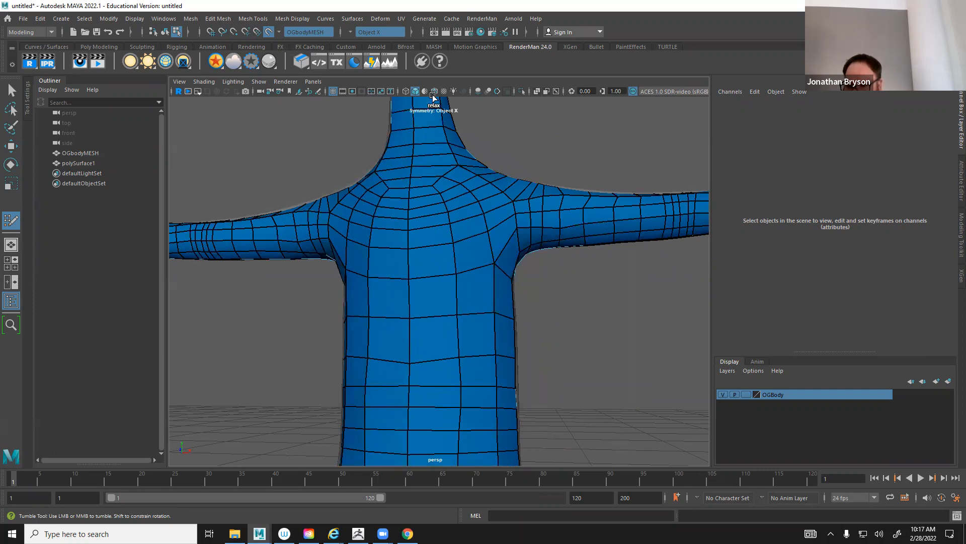
alt+drag(524, 258, 401, 277)
mouse_move(463, 391)
shift+mouse_down()
mouse_move(423, 391)
mouse_move(373, 362)
mouse_move(468, 334)
mouse_move(371, 244)
shift+mouse_up()
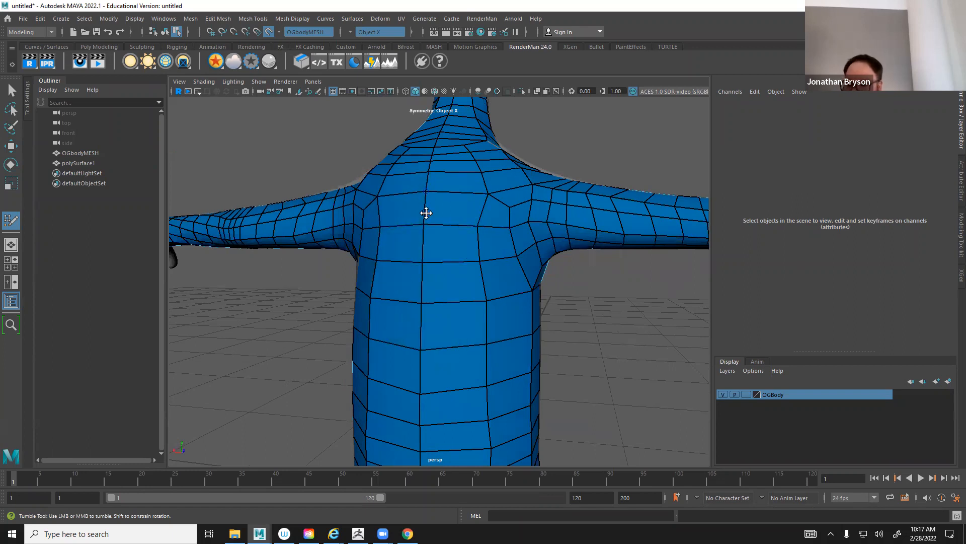
Relax the quads across the upper back, neck base, shoulders and chest
alt+middle_drag(426, 212, 427, 326)
mouse_move(428, 325)
alt+mouse_down()
mouse_move(524, 332)
mouse_move(421, 330)
alt+mouse_up()
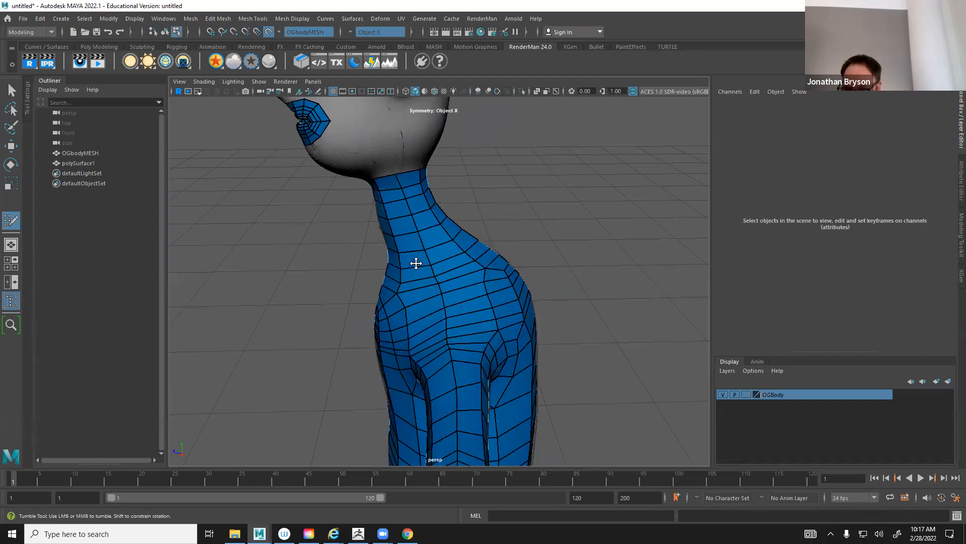
alt+drag(497, 313, 462, 313)
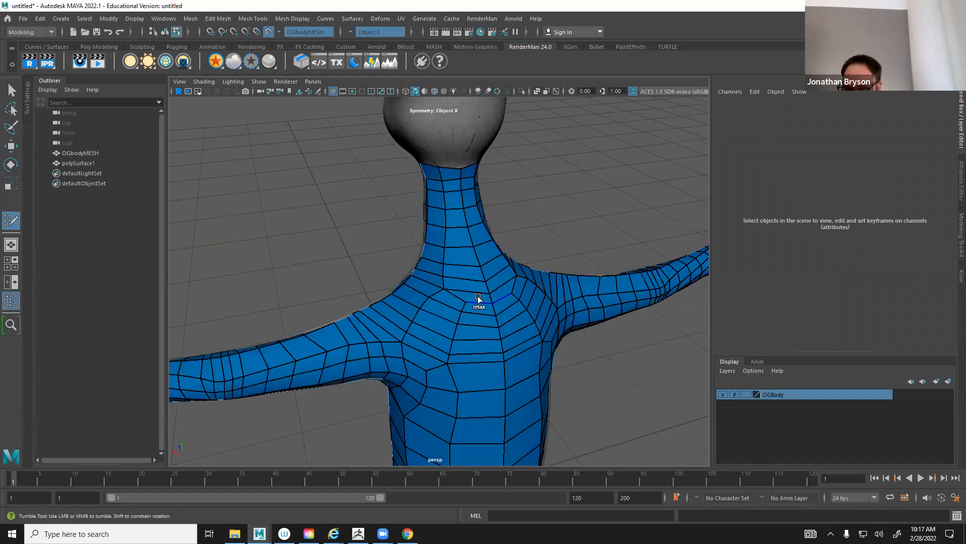
alt+drag(466, 334, 416, 355)
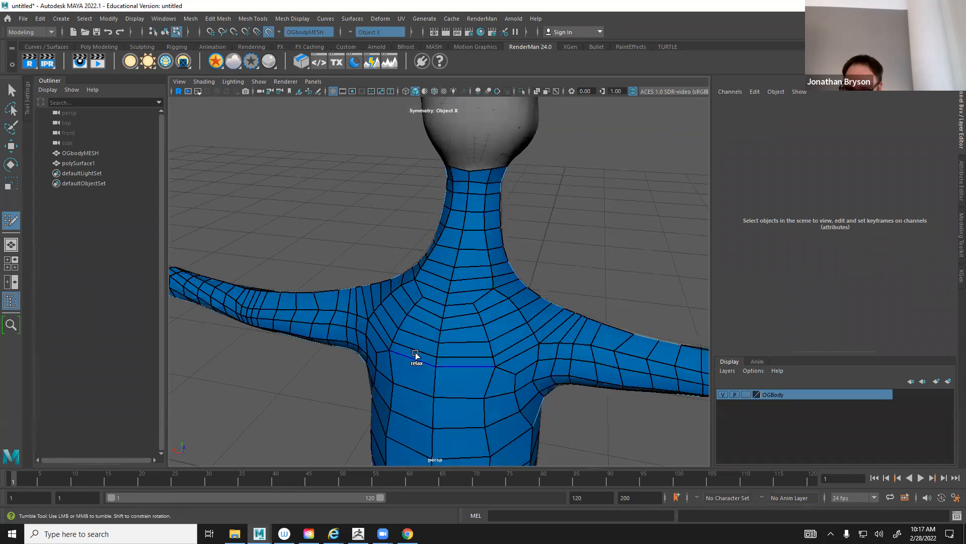
alt+drag(501, 339, 437, 383)
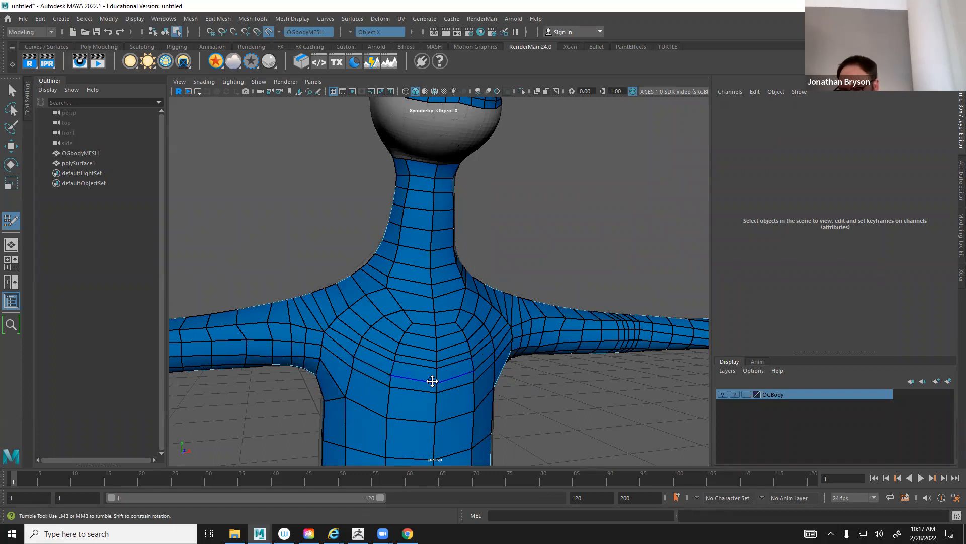
Examine the completed upper-body topology, and inspect the head with its eye and mouth loops up to the ear
alt+drag(436, 378, 391, 377)
alt+right_drag(391, 378, 342, 371)
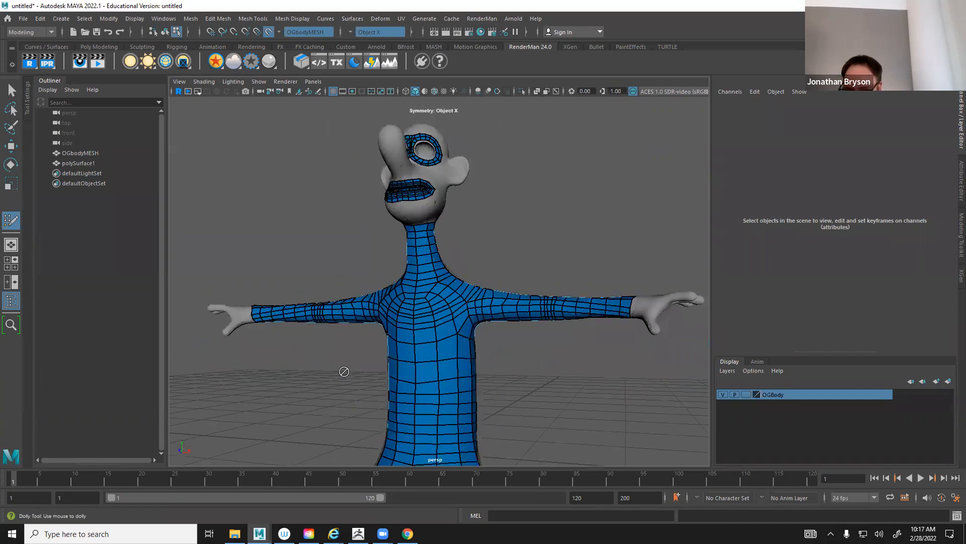
alt+middle_drag(415, 367, 438, 192)
alt+drag(438, 192, 431, 242)
alt+right_drag(431, 241, 431, 395)
alt+drag(381, 337, 381, 315)
alt+middle_drag(381, 315, 533, 284)
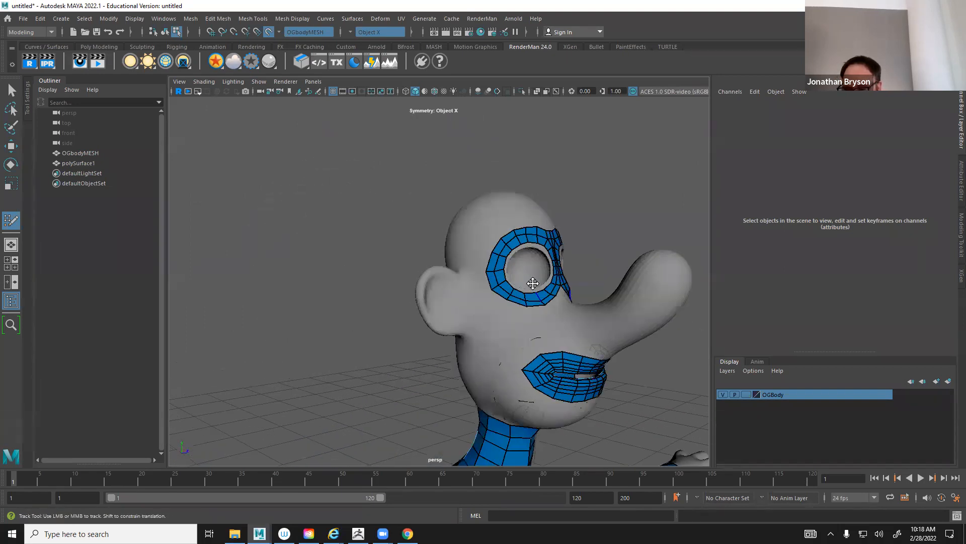
alt+right_drag(533, 283, 557, 319)
alt+middle_drag(556, 320, 410, 323)
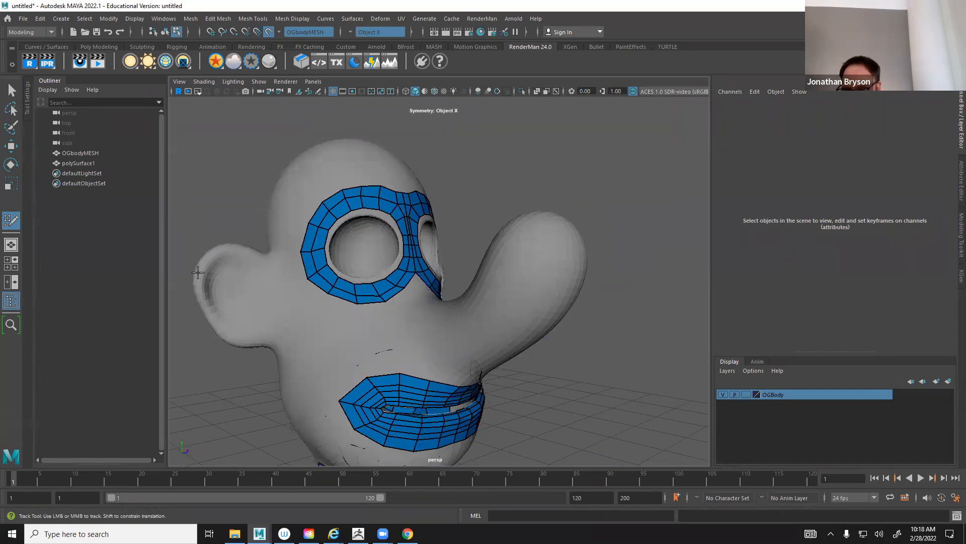
Place paired Quad Draw points down the front of the ear, from its upper root to the lobe
alt+drag(315, 265, 357, 373)
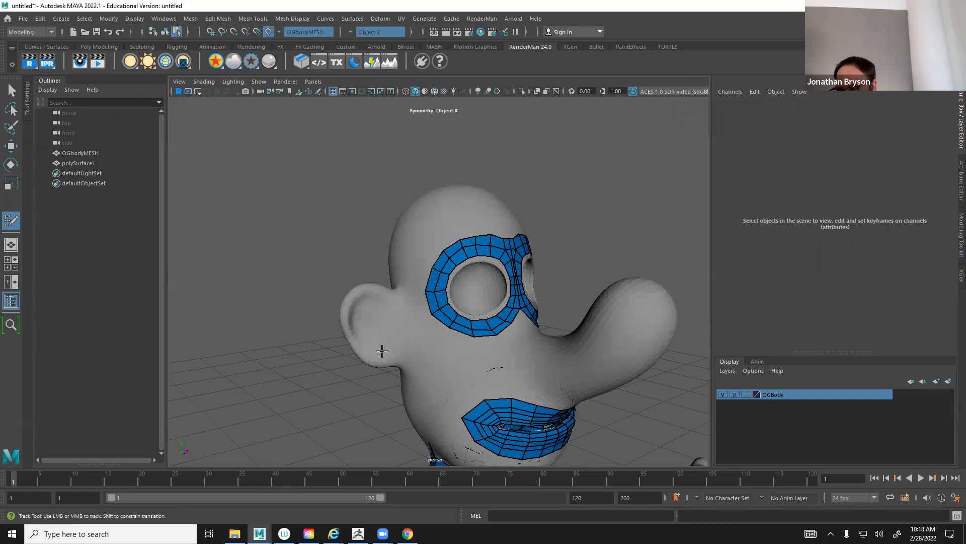
alt+drag(408, 310, 476, 408)
alt+right_drag(271, 342, 317, 342)
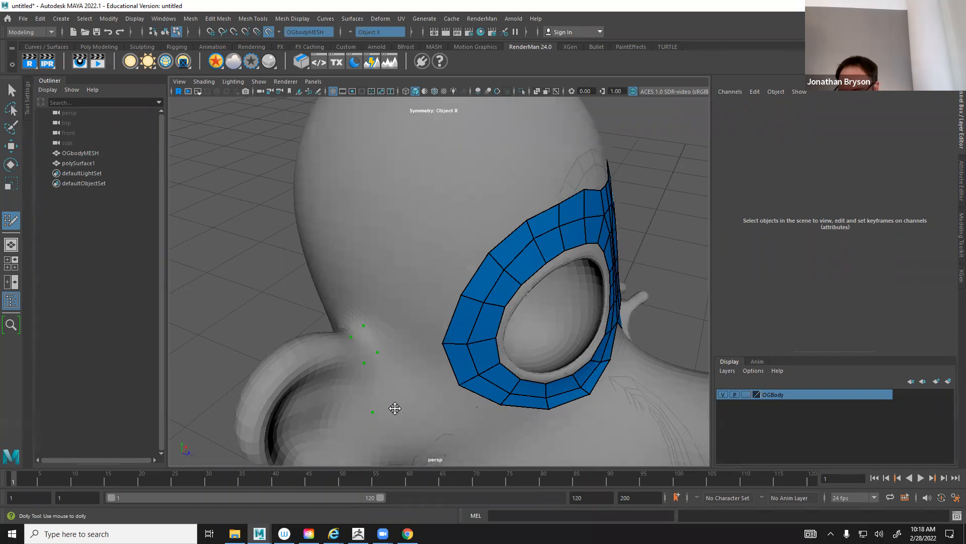
alt+drag(395, 408, 378, 428)
alt+middle_drag(377, 427, 401, 275)
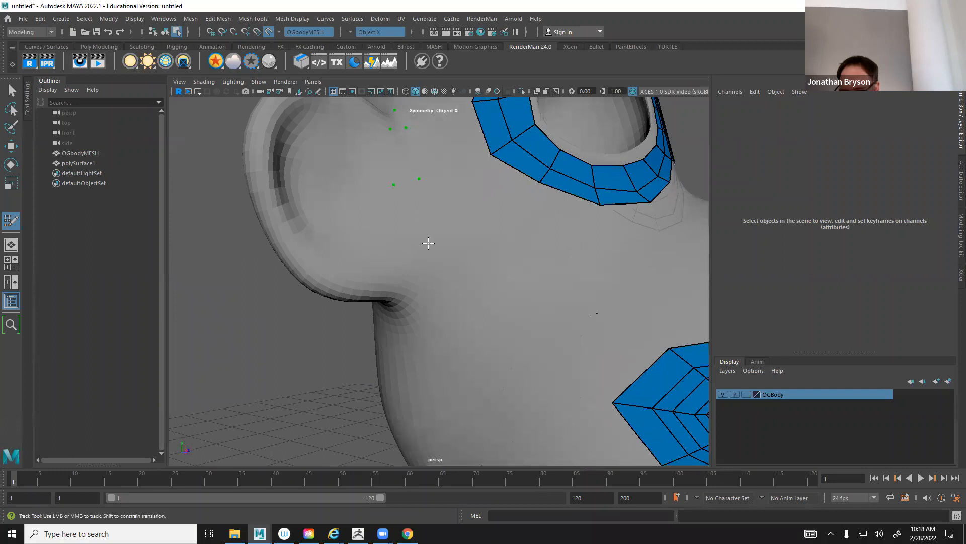
click(399, 288)
Continue the paired Quad Draw points under the lobe and up the back of the ear to its top
alt+drag(384, 320, 489, 265)
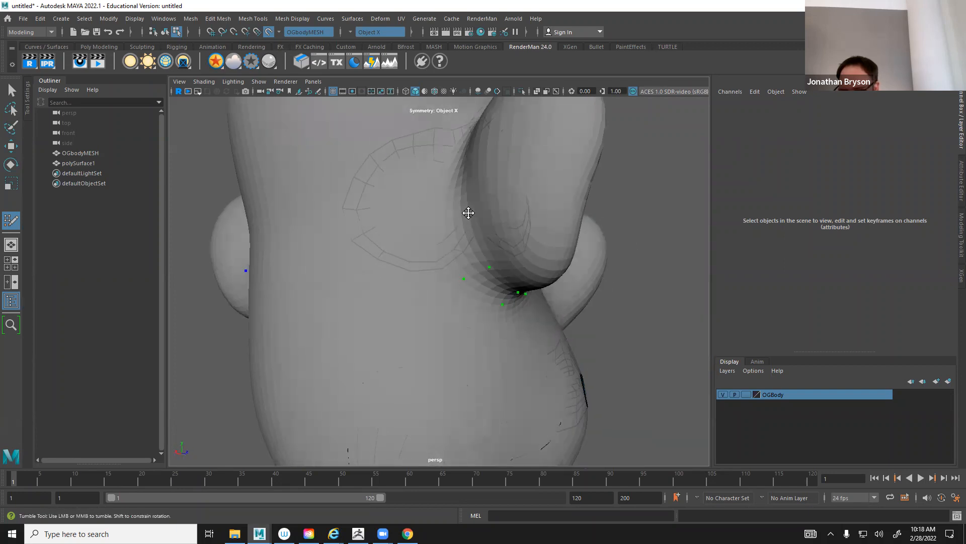
alt+drag(397, 233, 492, 243)
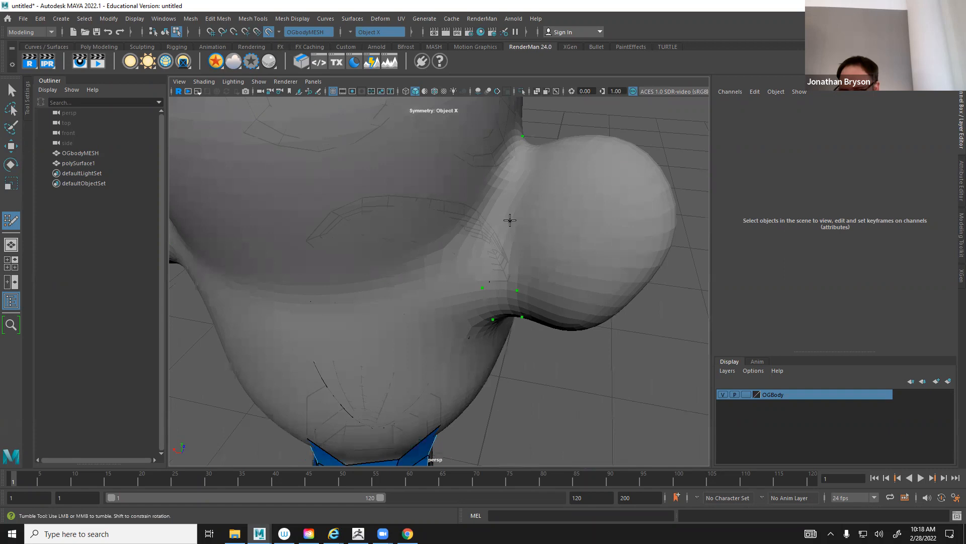
alt+drag(522, 207, 515, 231)
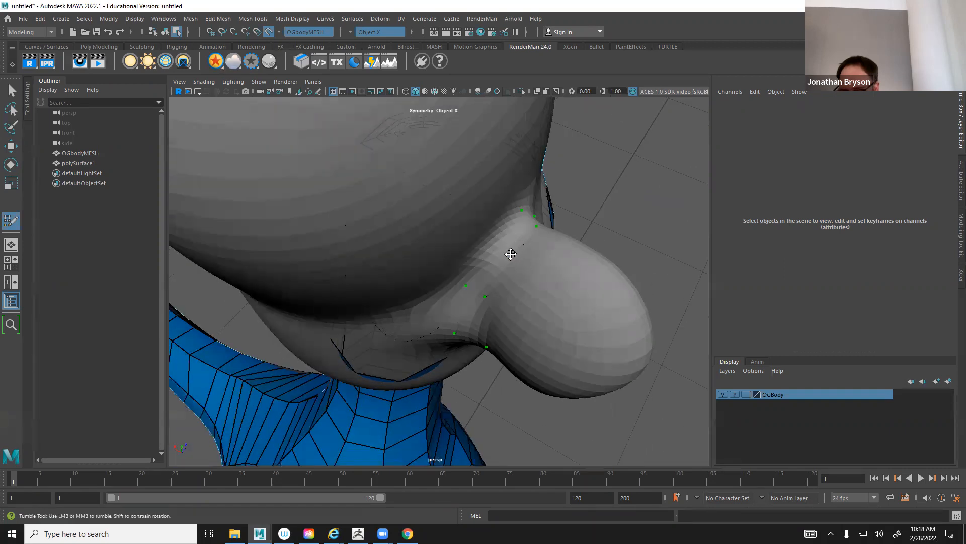
alt+drag(475, 314, 485, 220)
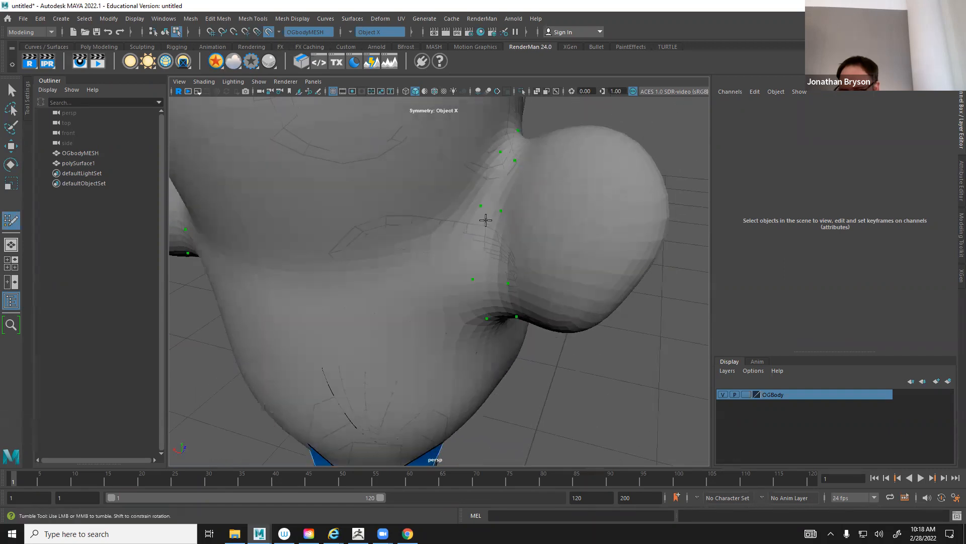
Fill quads between the paired points down the back of the ear root and under the lobe
shift+click(492, 184)
shift+click(497, 305)
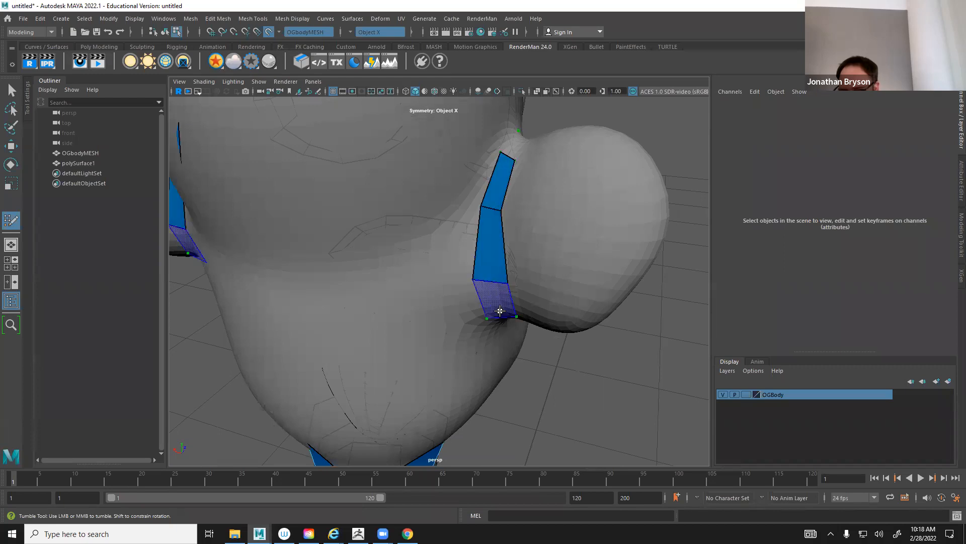
shift+click(505, 321)
alt+drag(505, 321, 431, 268)
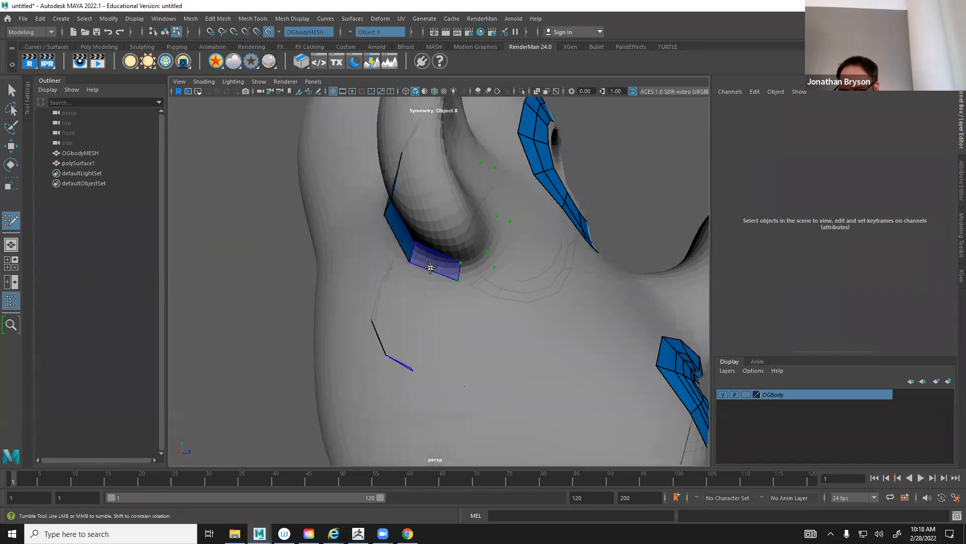
shift+click(454, 269)
shift+click(513, 268)
Fill the remaining quads up the front and over the top to close the ring around the ear root
alt+drag(513, 268, 433, 254)
shift+click(473, 211)
mouse_move(472, 212)
alt+mouse_down()
mouse_move(446, 240)
mouse_move(399, 196)
mouse_move(468, 311)
alt+mouse_up()
shift+click(382, 158)
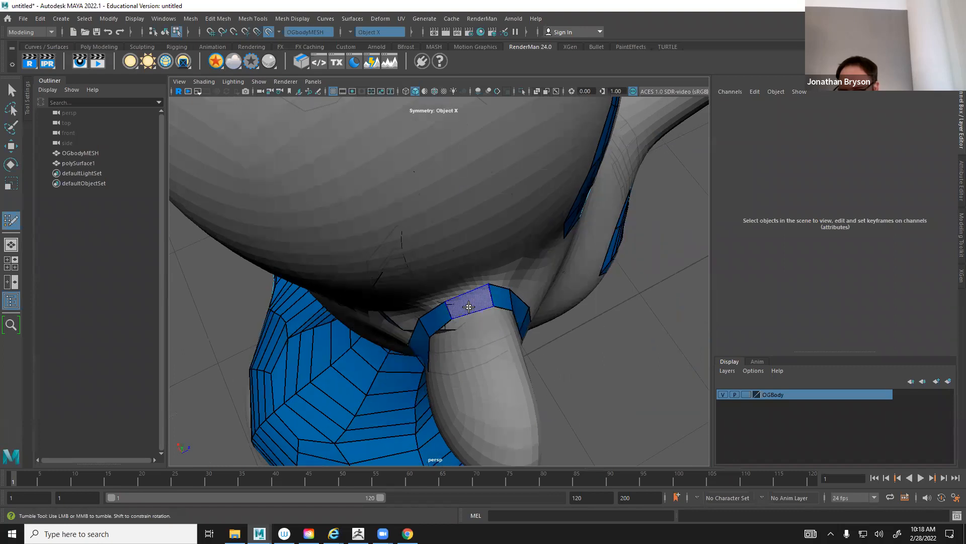
shift+click(468, 311)
Place paired Quad Draw points along the upper rim of the ear, starting beside the top of the root ring
mouse_move(529, 307)
alt+mouse_down()
mouse_move(536, 277)
mouse_move(377, 198)
alt+mouse_up()
alt+middle_drag(377, 199, 420, 252)
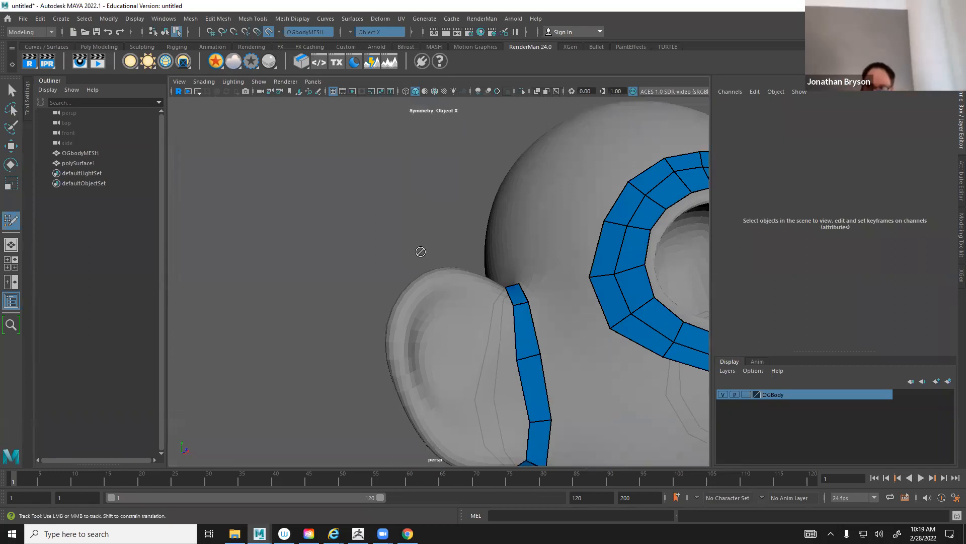
alt+drag(493, 321, 494, 286)
alt+right_drag(494, 285, 551, 314)
alt+middle_drag(551, 315, 463, 267)
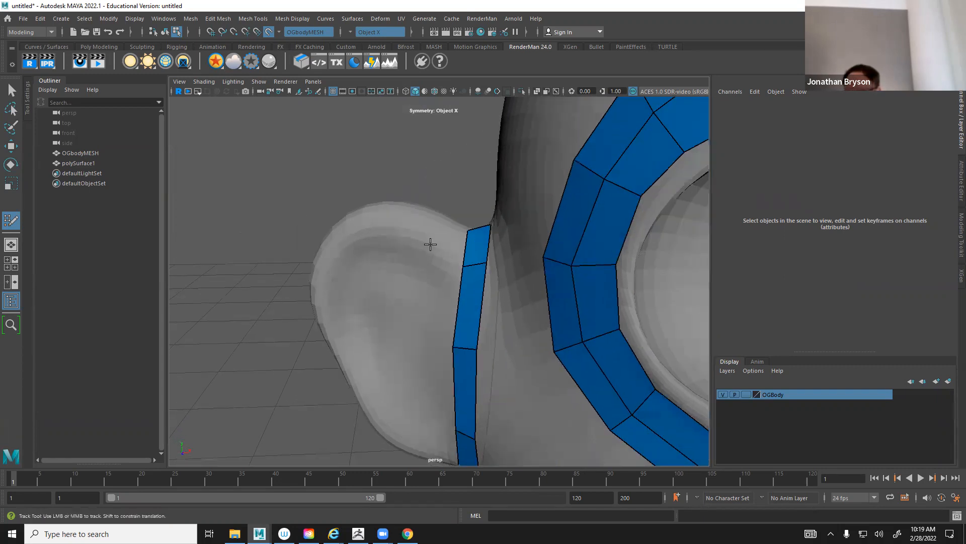
click(438, 221)
click(371, 238)
alt+drag(325, 273, 330, 245)
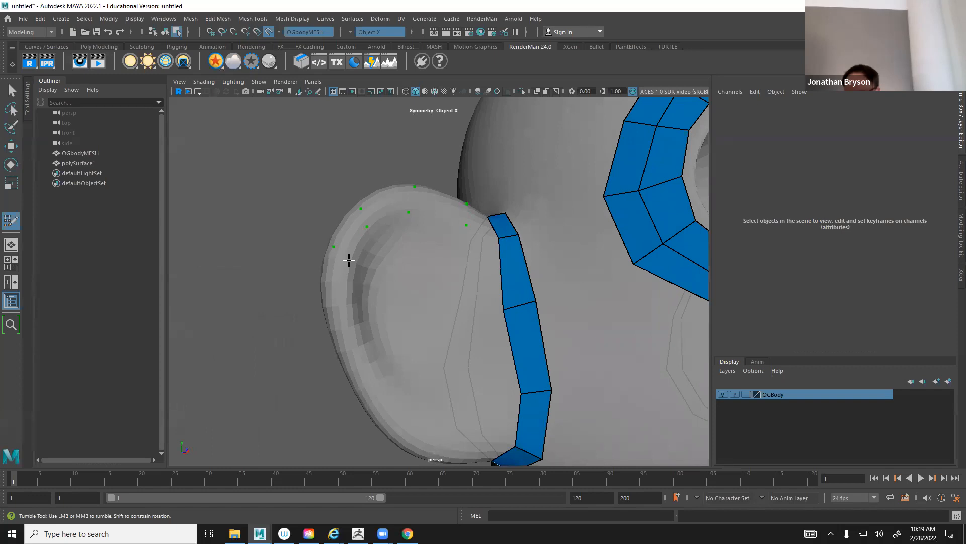
Continue the paired points down the outer rim of the ear and around the lobe
click(348, 309)
click(364, 349)
alt+middle_drag(400, 417, 331, 332)
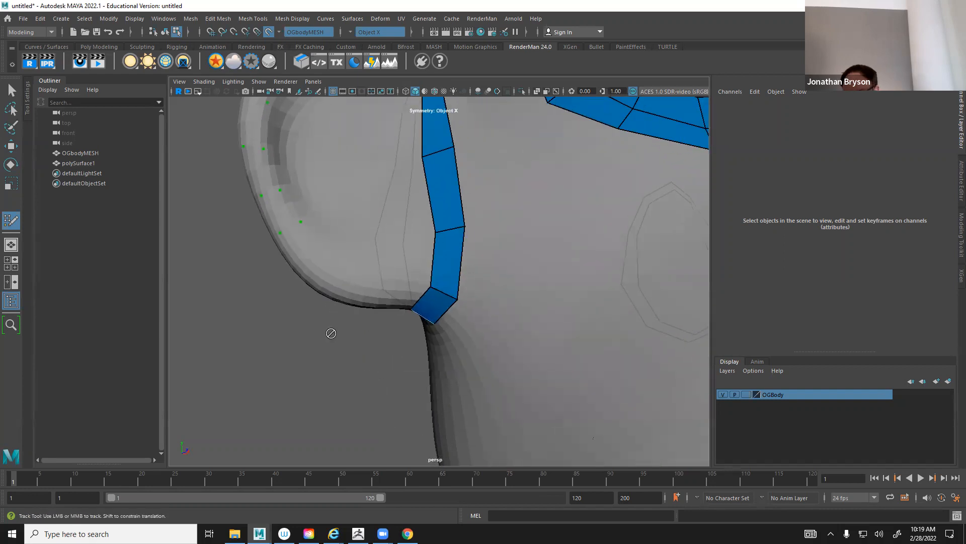
click(313, 271)
click(327, 252)
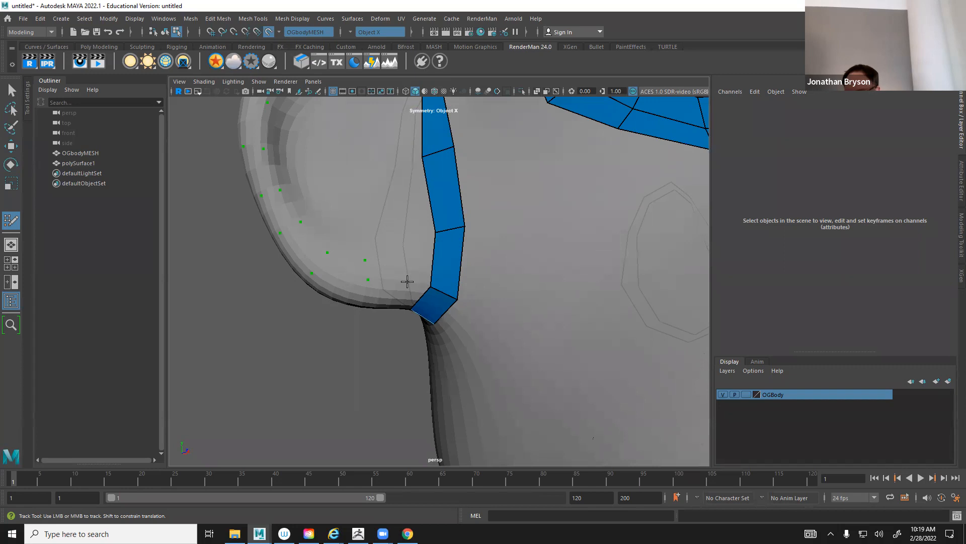
Fill quads between the rim points from the lobe up to the ear's top, joining both ends to the root ring
shift+click(387, 263)
shift+click(341, 266)
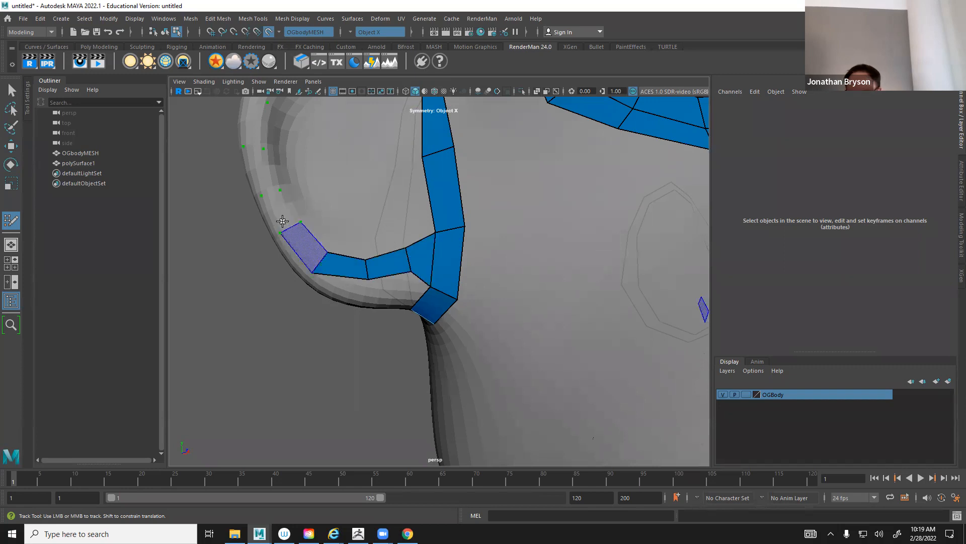
shift+click(283, 221)
shift+click(274, 200)
shift+click(335, 162)
mouse_move(325, 143)
alt+middle_down()
mouse_move(346, 177)
mouse_move(346, 227)
alt+middle_up()
shift+click(348, 214)
shift+click(421, 183)
shift+click(478, 204)
Bridge the back of the ear with a strip of quads from the middle of the root ring to the outer rim
mouse_move(477, 204)
alt+mouse_down()
mouse_move(467, 253)
mouse_move(539, 259)
mouse_move(418, 352)
alt+mouse_up()
shift+click(465, 255)
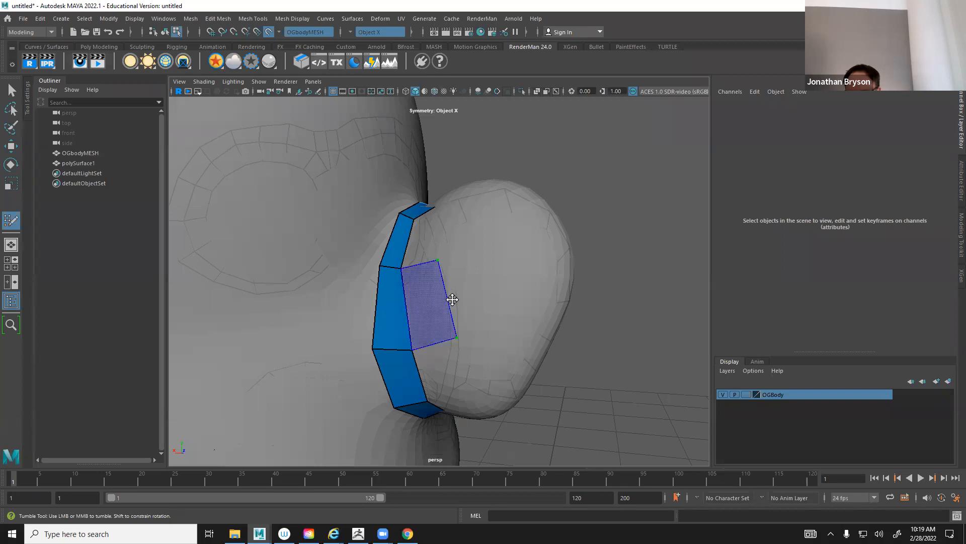
shift+click(451, 299)
click(519, 329)
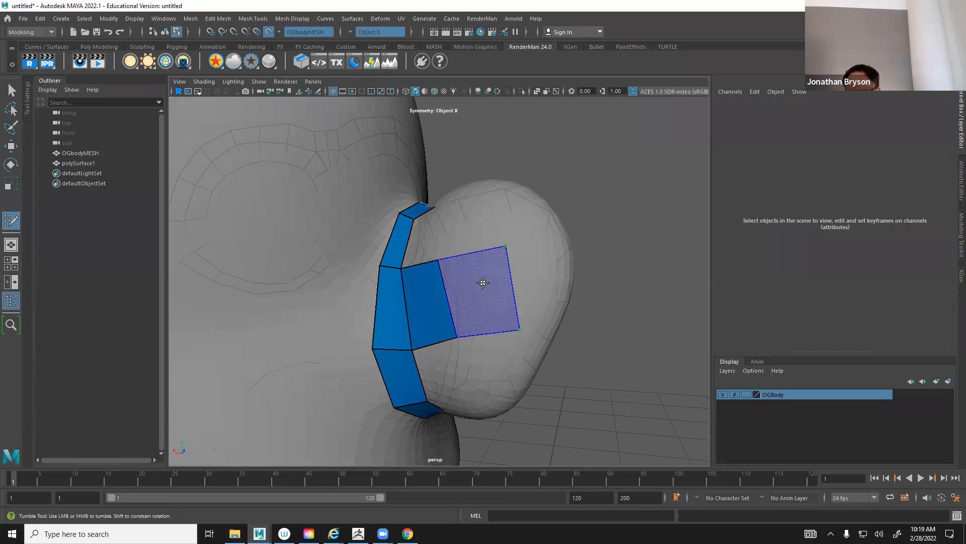
shift+click(554, 272)
mouse_move(542, 268)
alt+mouse_down()
mouse_move(481, 273)
mouse_move(465, 253)
alt+mouse_up()
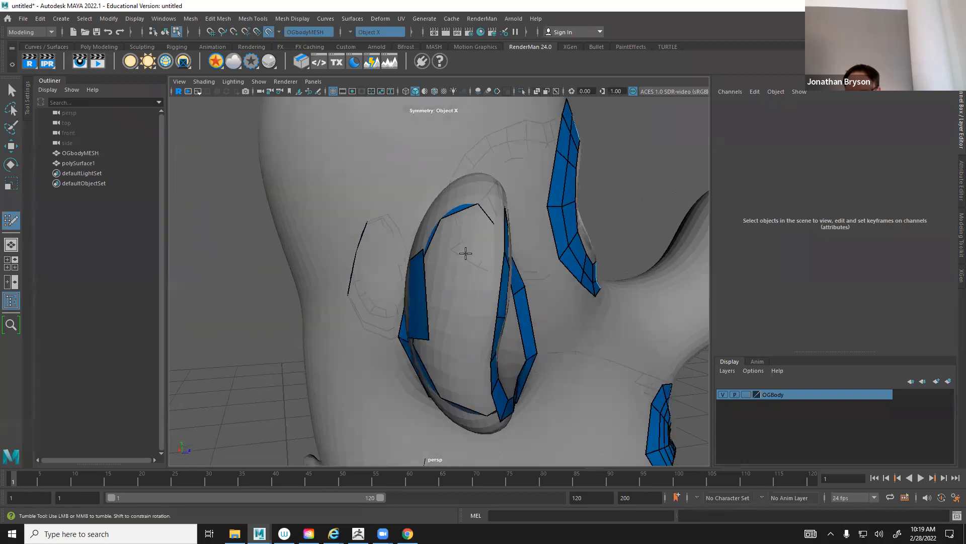
shift+click(442, 280)
mouse_move(484, 347)
alt+mouse_down()
mouse_move(399, 319)
mouse_move(455, 315)
mouse_move(490, 268)
alt+mouse_up()
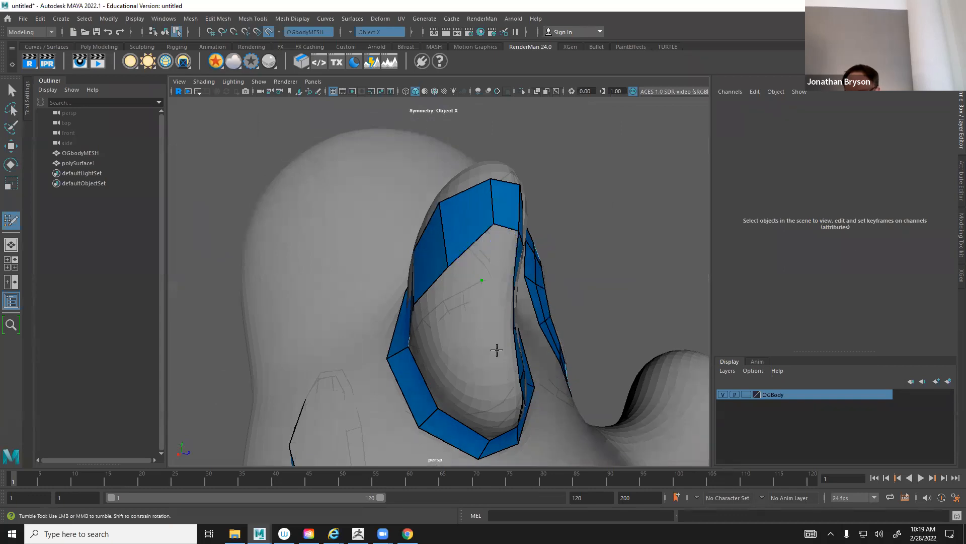
Add a row of quads behind the rim, down the ear's outer edge and under the lobe to the root ring
alt+drag(460, 352, 440, 328)
click(432, 314)
shift+click(444, 291)
click(468, 370)
shift+click(473, 356)
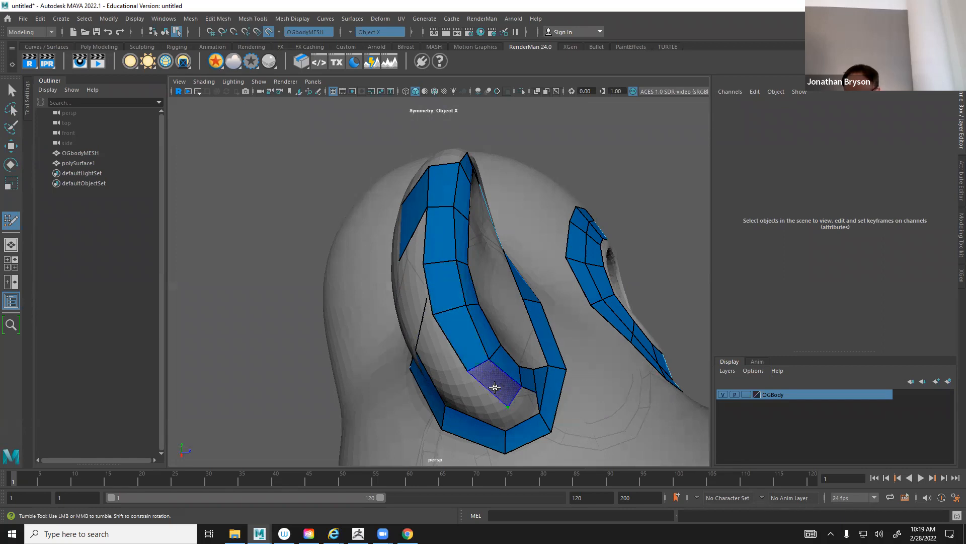
shift+click(502, 389)
alt+drag(509, 394, 471, 350)
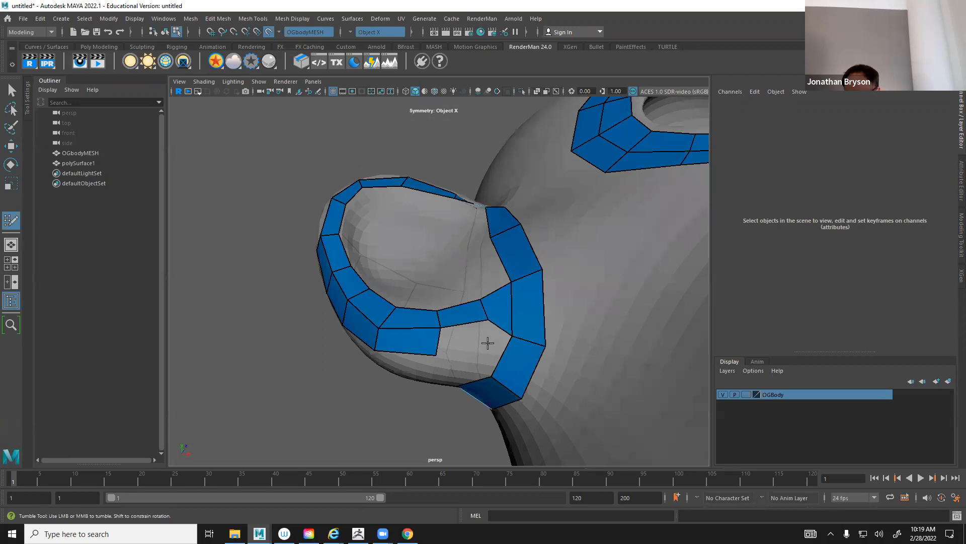
shift+click(484, 347)
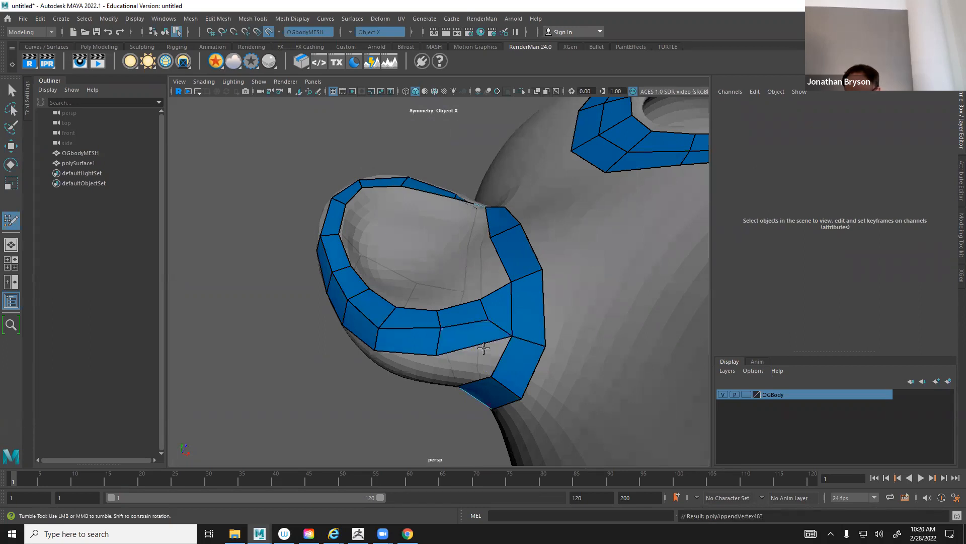
Add a second row of quads along the underside of the lobe and connect it to the root ring
mouse_move(436, 312)
alt+mouse_down()
mouse_move(445, 345)
mouse_move(578, 324)
mouse_move(425, 315)
mouse_move(446, 316)
mouse_move(464, 284)
mouse_move(432, 289)
alt+mouse_up()
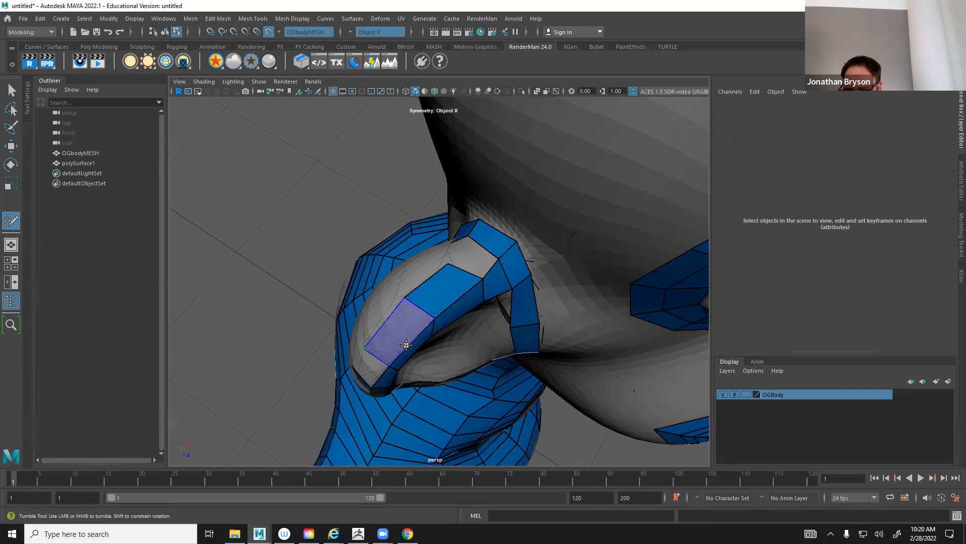
mouse_move(404, 350)
alt+mouse_down()
mouse_move(423, 308)
mouse_move(416, 304)
mouse_move(443, 317)
alt+mouse_up()
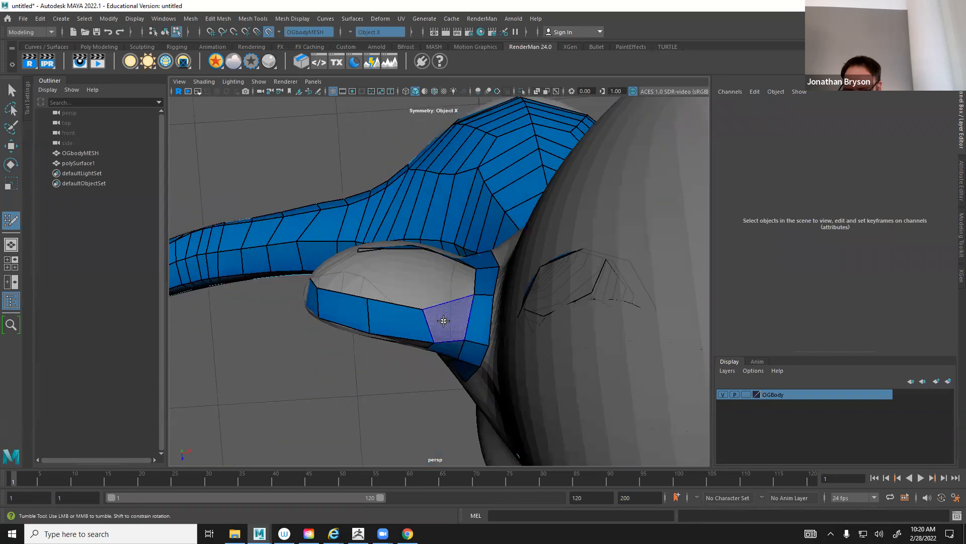
shift+click(458, 332)
Fill the opening on the lower back of the ear with quads, insert an edge loop through the patch and relax it
alt+drag(371, 365, 369, 300)
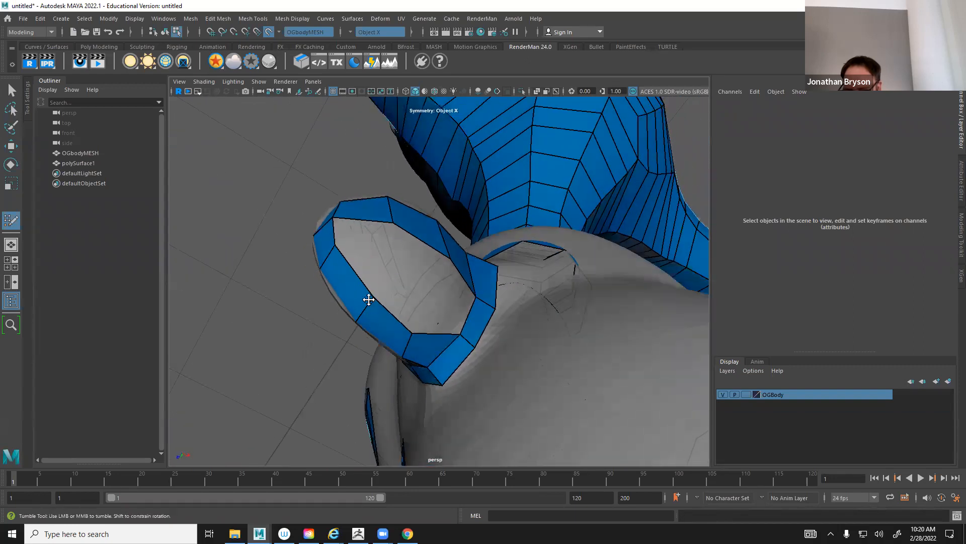
click(428, 295)
shift+click(397, 300)
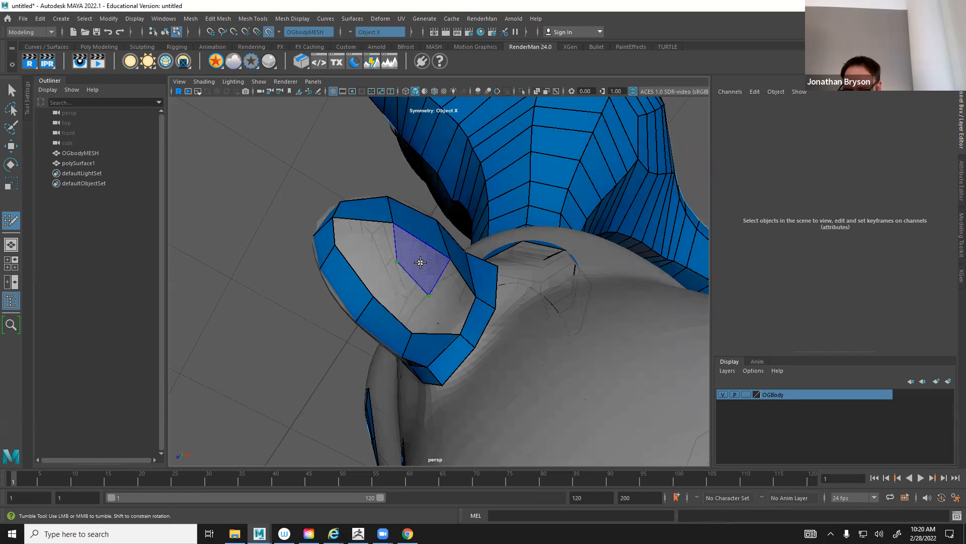
shift+click(419, 279)
alt+drag(439, 257, 378, 273)
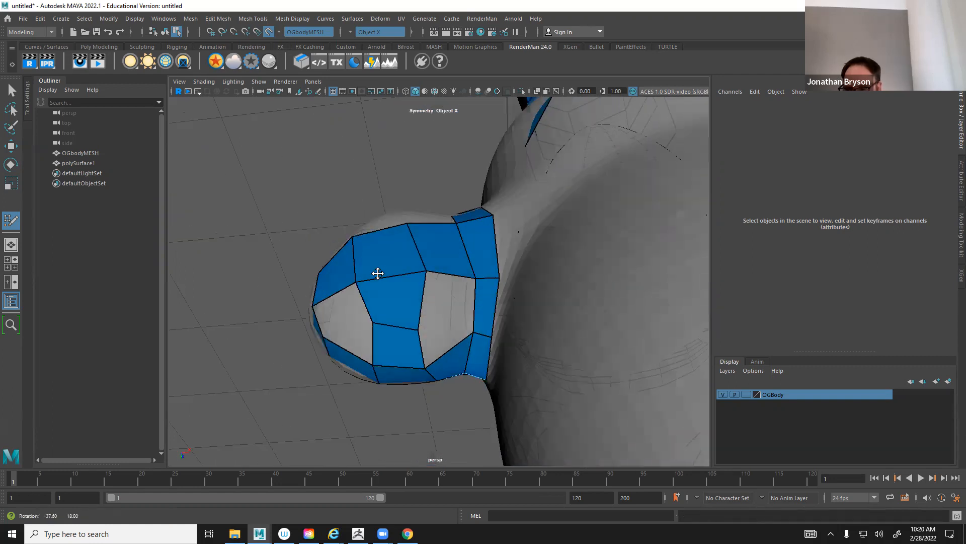
mouse_move(373, 345)
alt+mouse_down()
mouse_move(398, 312)
mouse_move(380, 230)
alt+mouse_up()
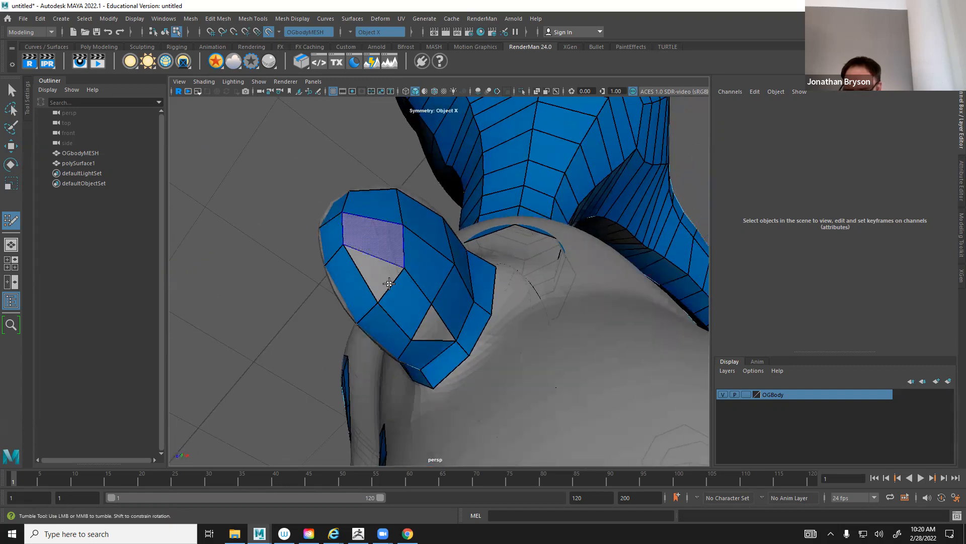
shift+click(389, 284)
shift+click(424, 325)
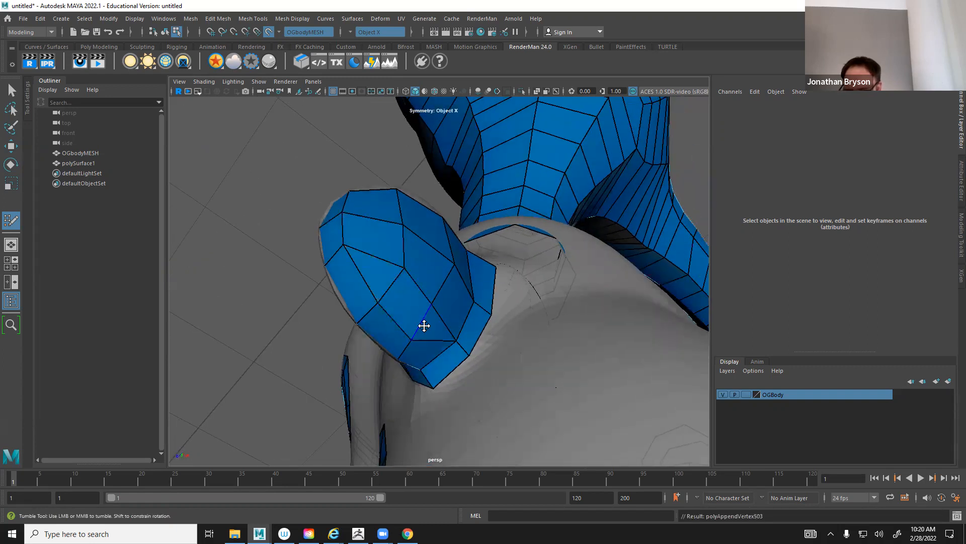
ctrl+click(422, 320)
mouse_move(405, 294)
shift+mouse_down()
mouse_move(414, 297)
mouse_move(414, 269)
shift+mouse_up()
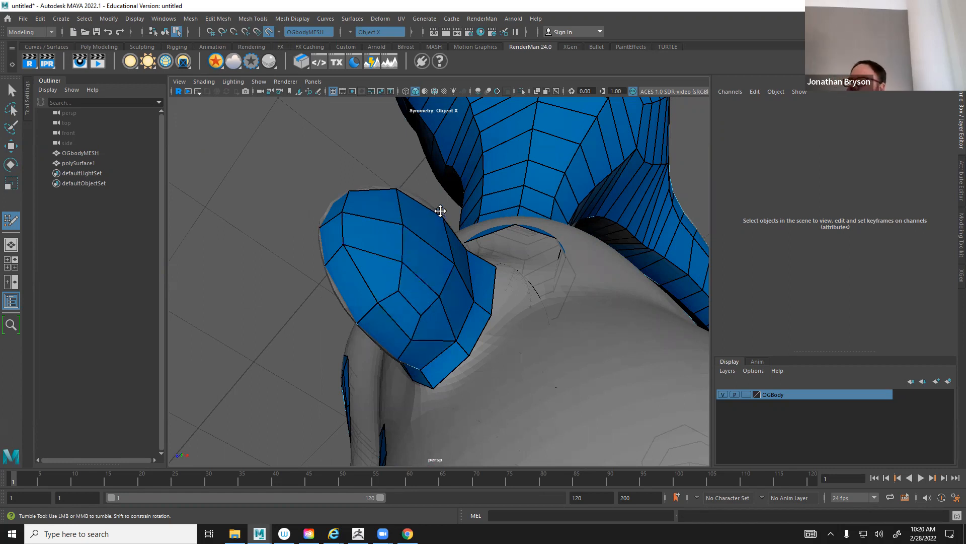
Add a row of quads above the filled lower patch on the ear's back, inserting an edge loop in the root ring to meet it
alt+drag(398, 226, 367, 260)
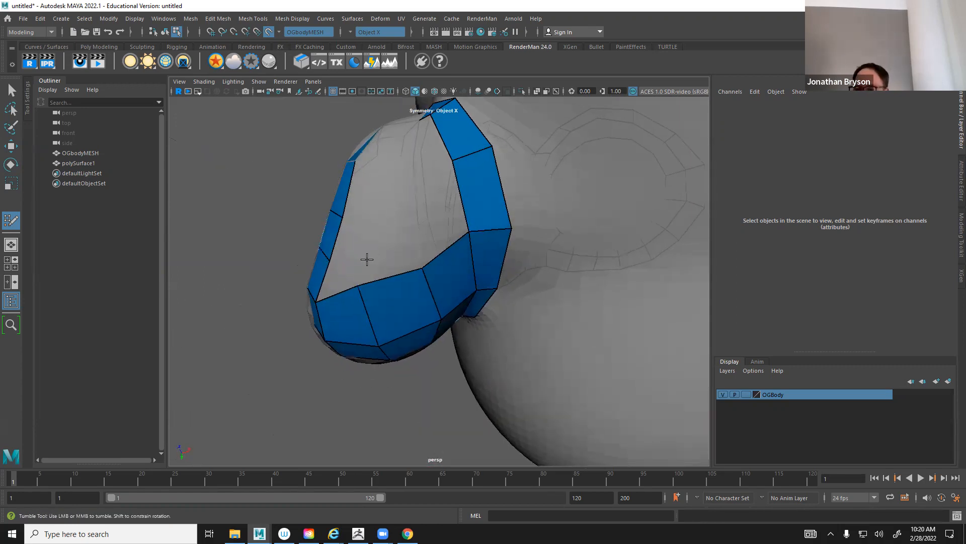
click(411, 237)
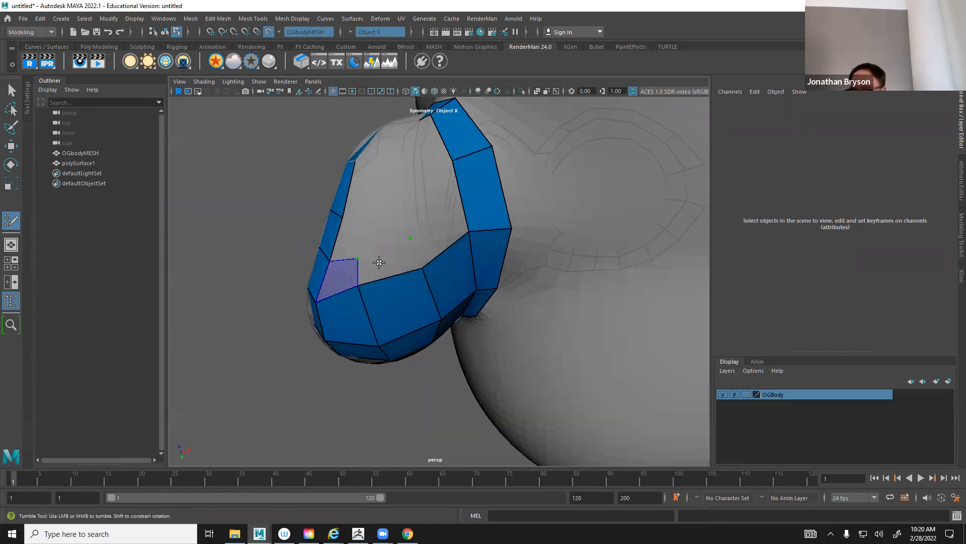
shift+click(393, 256)
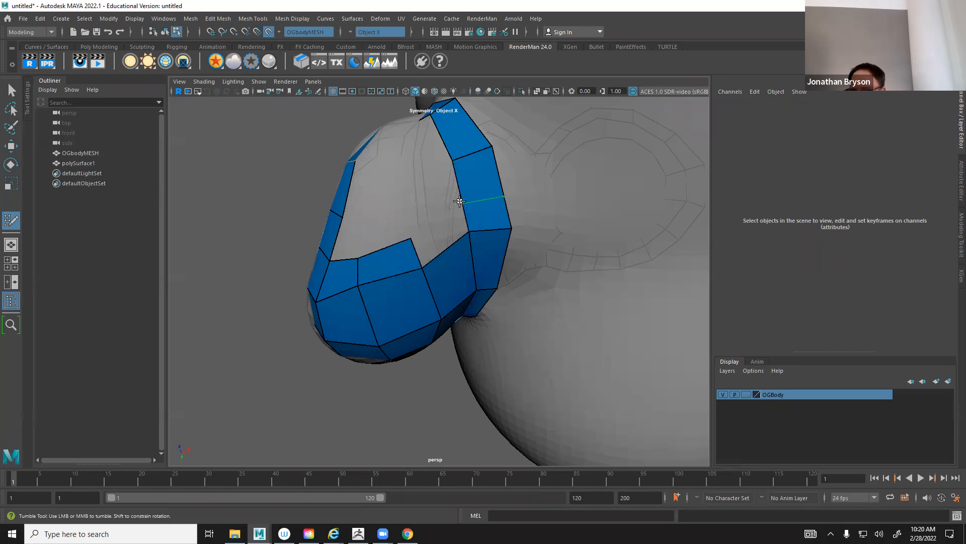
ctrl+click(440, 228)
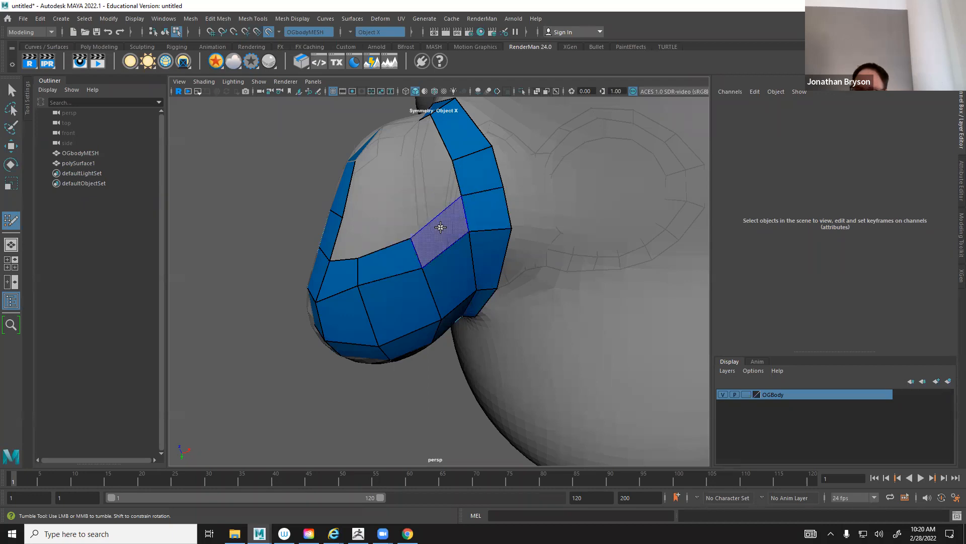
Place Quad Draw points on the back of the ear and fill quads inward from the outer rim strip
alt+drag(378, 261, 361, 250)
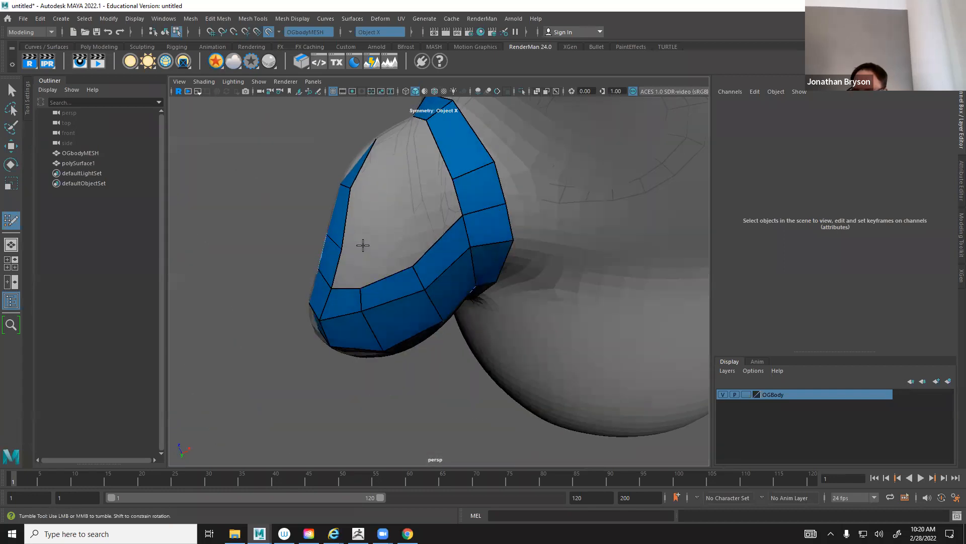
shift+click(358, 219)
shift+click(346, 271)
click(401, 238)
shift+click(385, 251)
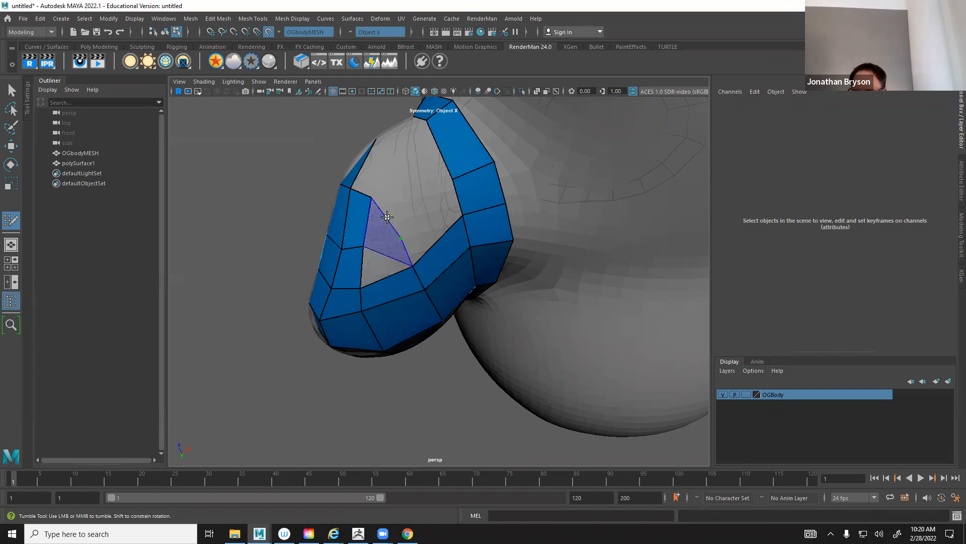
click(404, 190)
shift+click(433, 217)
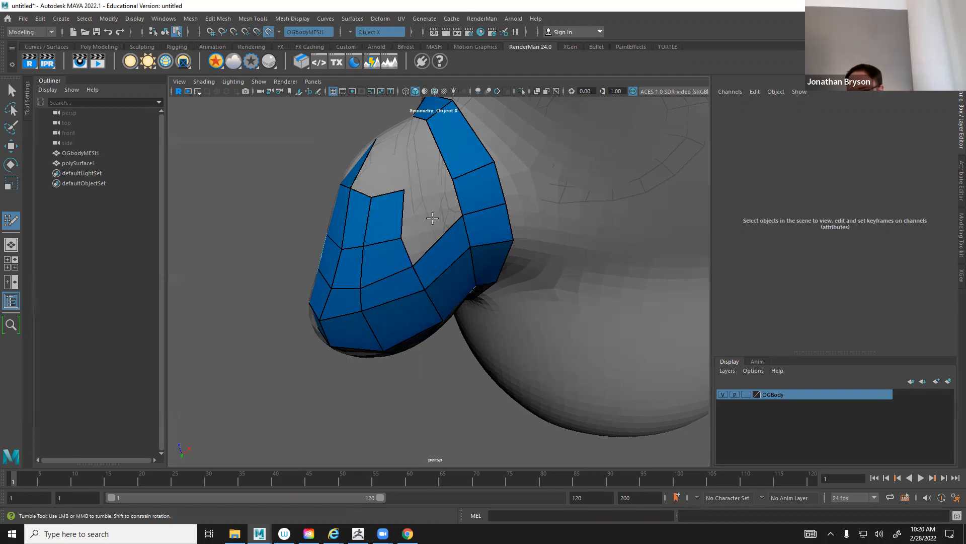
Fill three more quads across the middle of the ear's back, joining the new patch to the strip beside the head
alt+drag(407, 217, 402, 206)
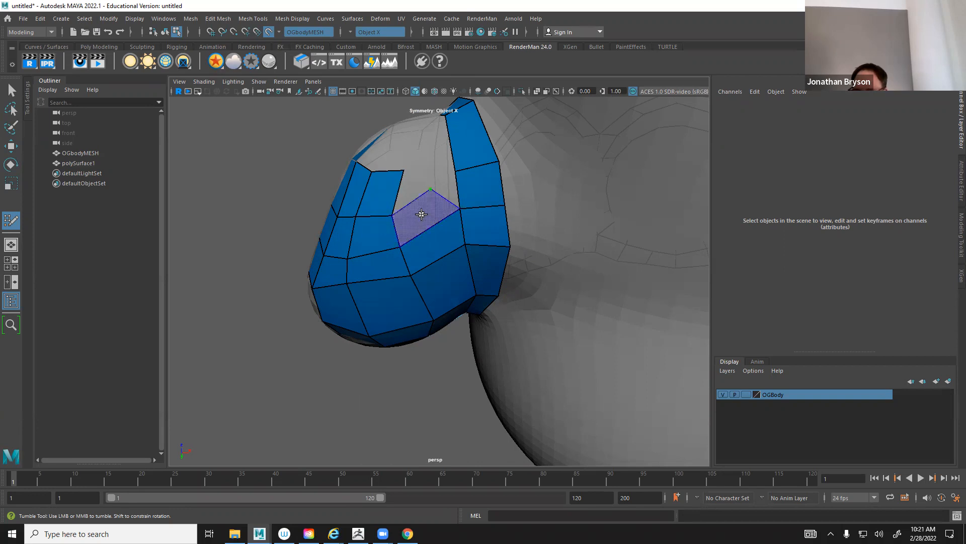
shift+click(422, 201)
shift+click(444, 178)
shift+click(412, 181)
alt+drag(403, 202, 436, 210)
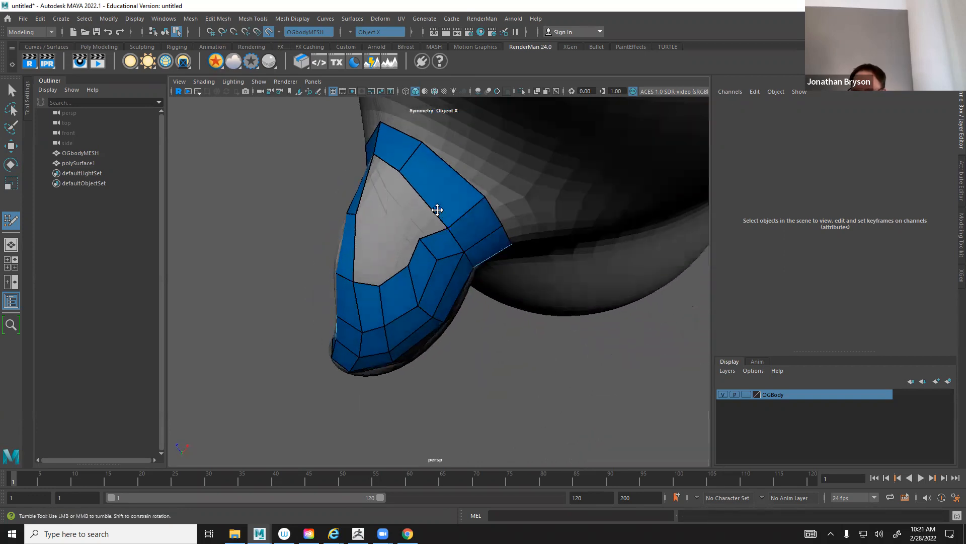
Add points in the remaining gap on the ear's back and fill quads along its lower edge
click(398, 216)
shift+click(386, 246)
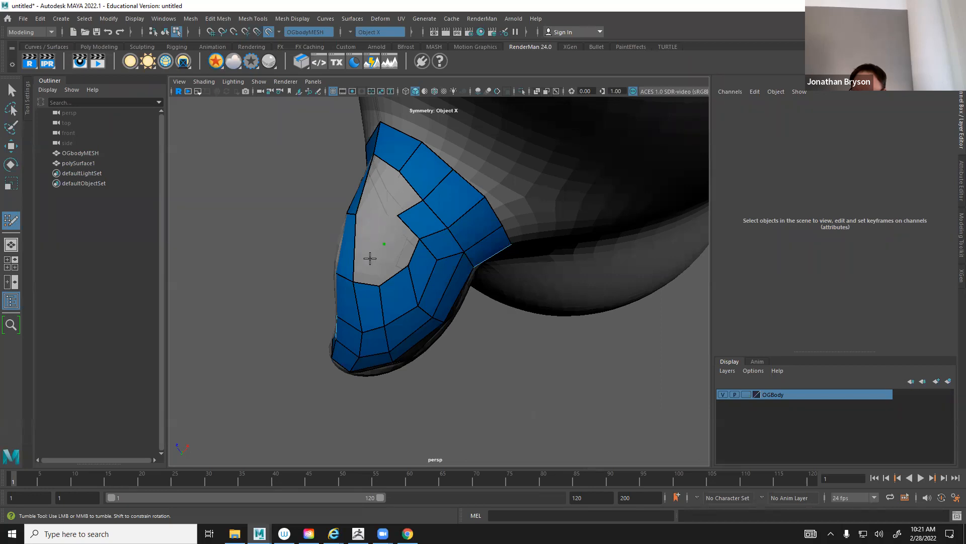
click(372, 259)
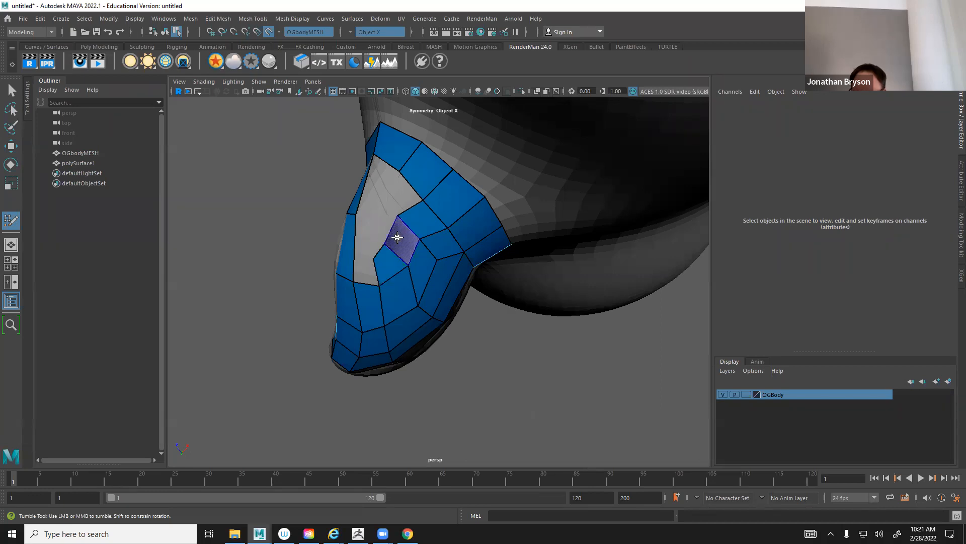
alt+drag(349, 253, 432, 250)
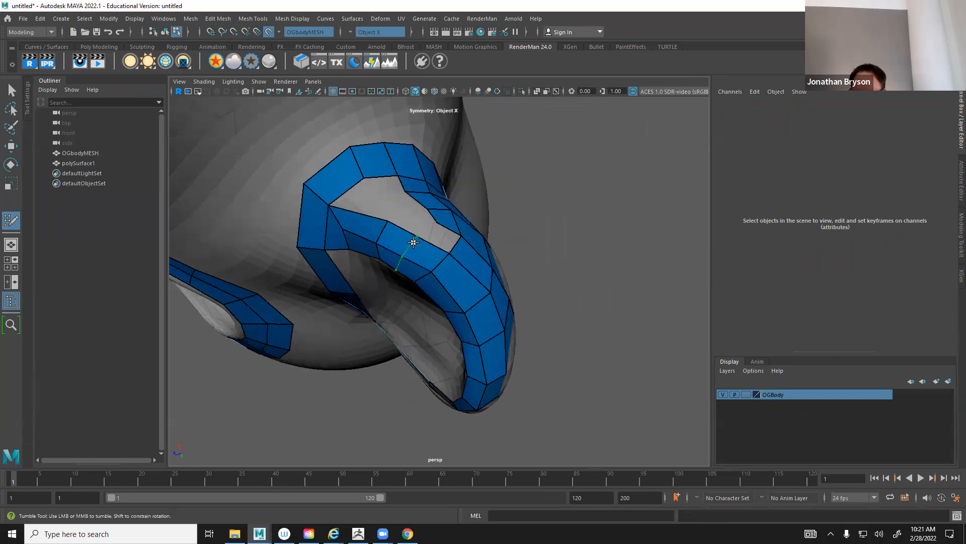
shift+click(445, 237)
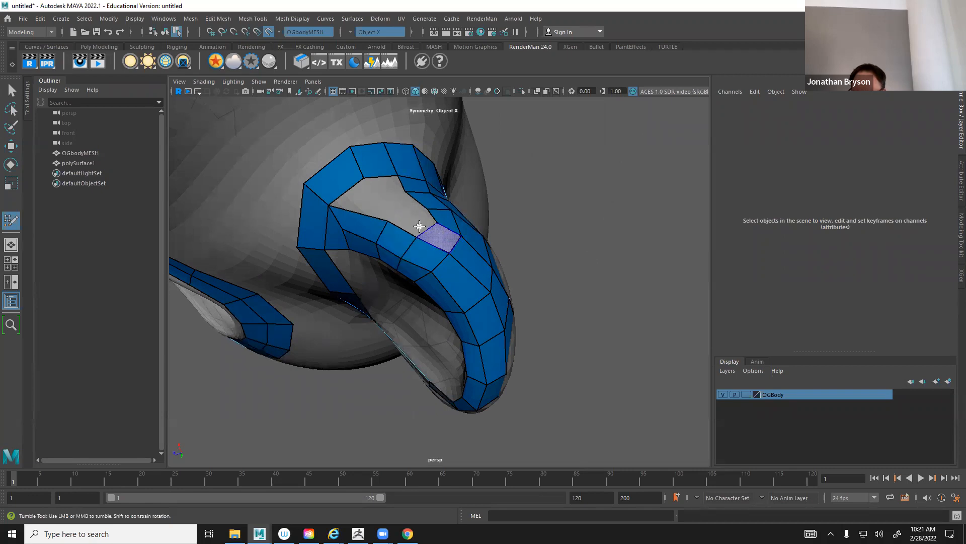
Close the last opening on the ear's back near its base with a new centre point and connecting quads
mouse_move(430, 190)
alt+mouse_down()
mouse_move(423, 201)
mouse_move(432, 239)
mouse_move(380, 324)
mouse_move(414, 246)
mouse_move(392, 271)
alt+mouse_up()
scroll(405, 261, up, 3)
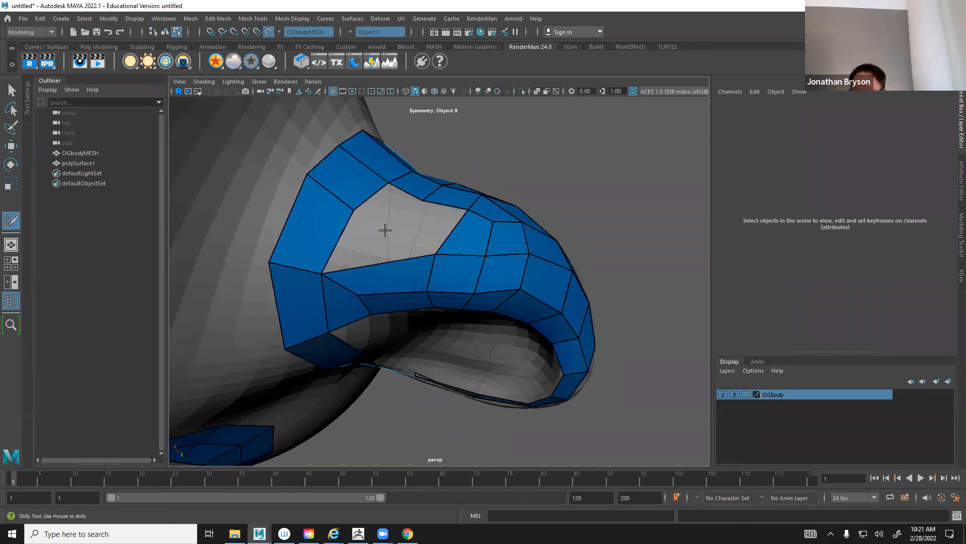
click(386, 230)
shift+click(384, 214)
shift+click(356, 251)
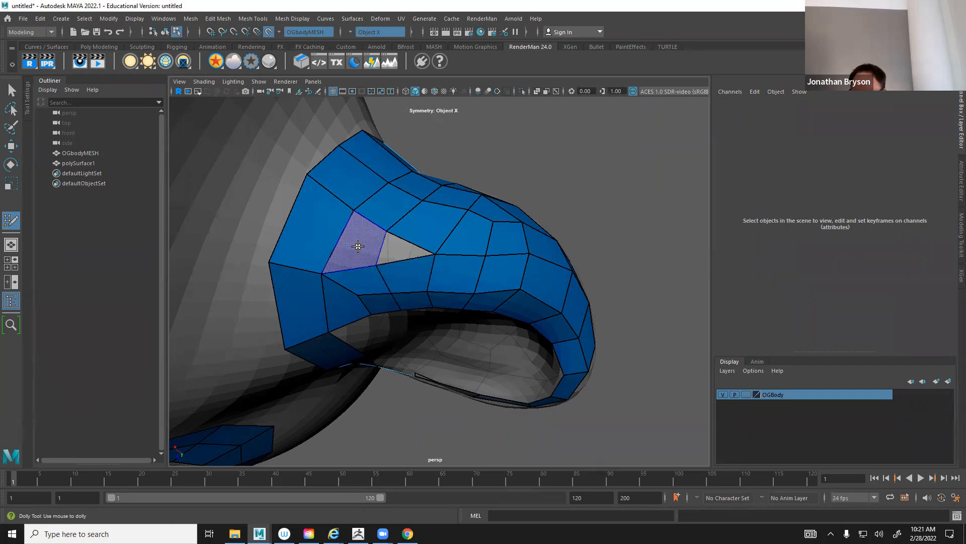
shift+click(399, 251)
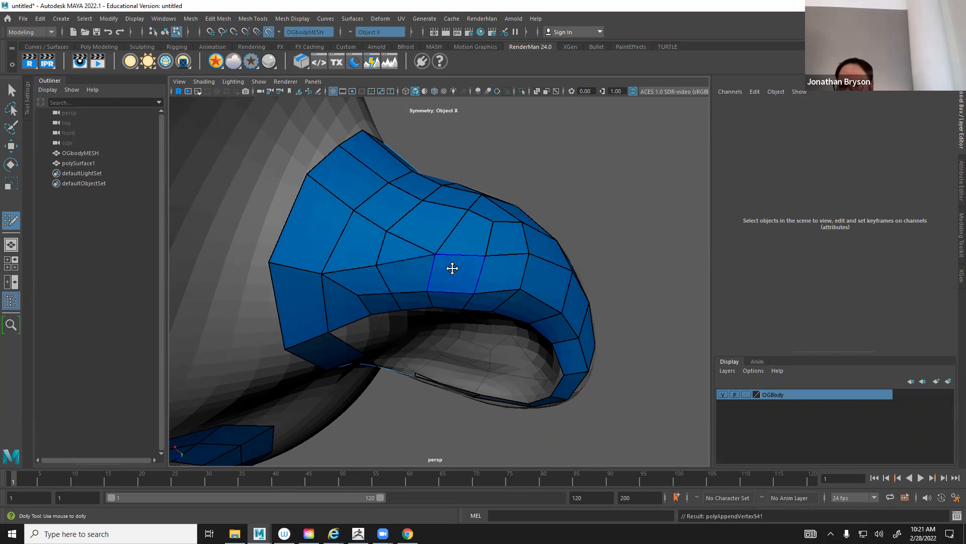
Insert an edge loop across the back of the ear near its base, running over the rim
alt+drag(423, 277, 440, 294)
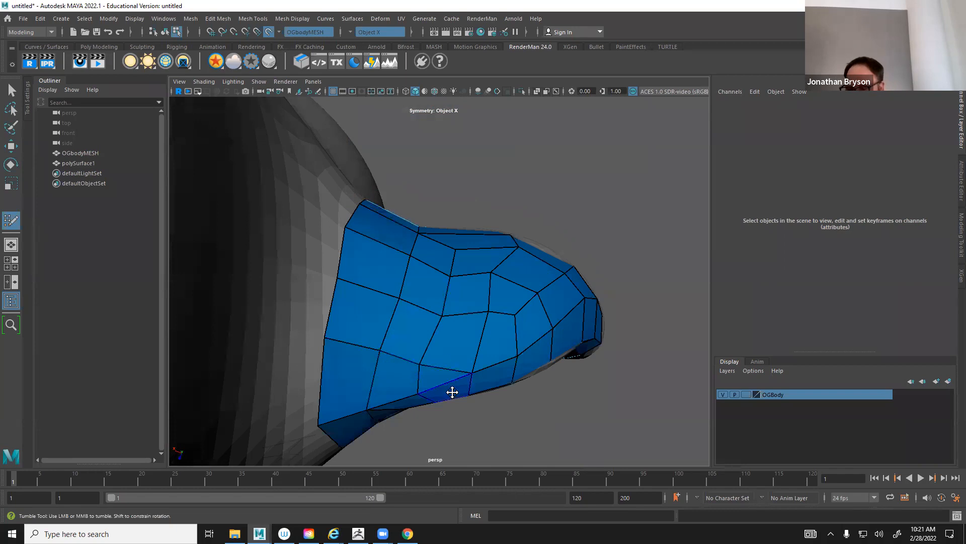
mouse_move(391, 408)
alt+mouse_down()
mouse_move(377, 364)
mouse_move(419, 322)
mouse_move(466, 297)
mouse_move(431, 272)
mouse_move(386, 284)
alt+mouse_up()
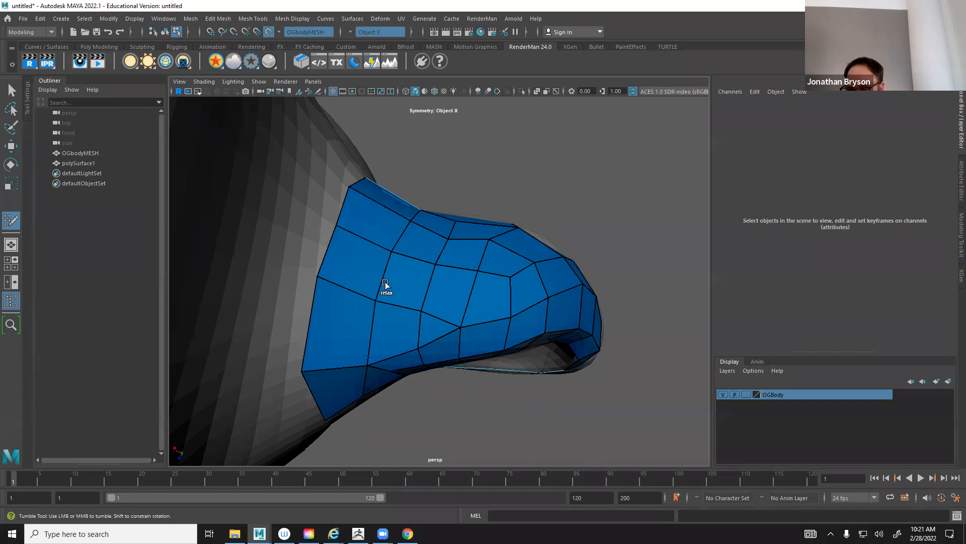
alt+drag(369, 349, 416, 302)
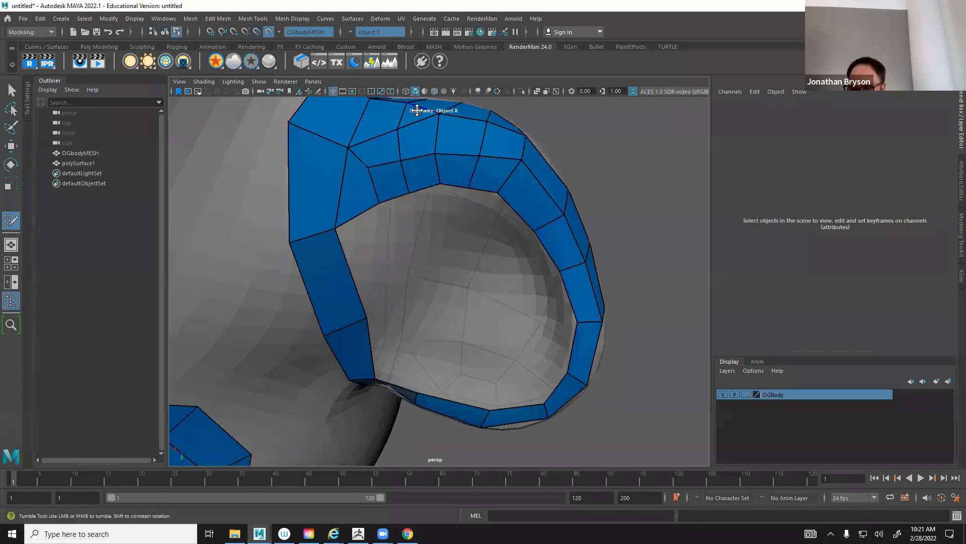
ctrl+click(443, 209)
alt+drag(422, 217, 420, 179)
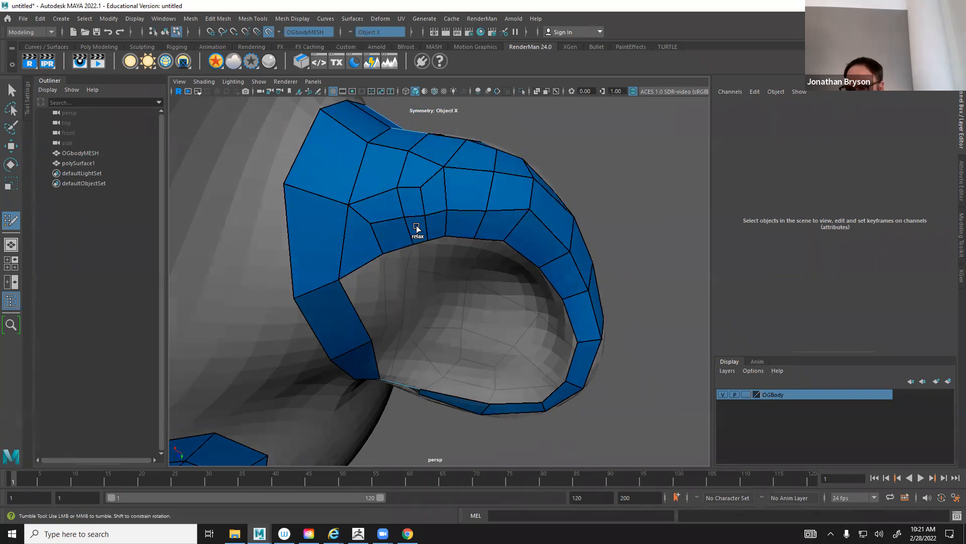
Insert two edge loops through the ear's rim at the end of the opening to even out the quad spacing
alt+drag(424, 229, 384, 138)
alt+drag(440, 316, 574, 433)
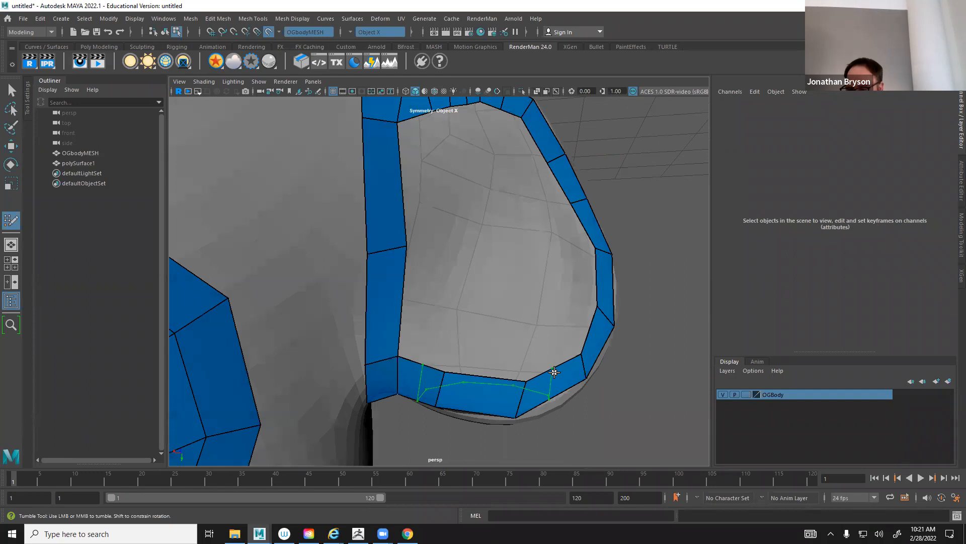
ctrl+click(558, 405)
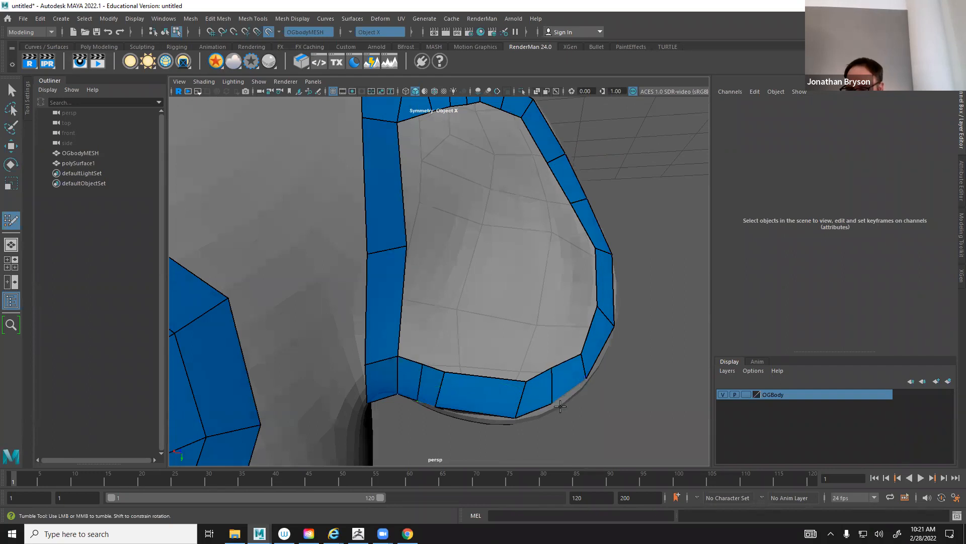
ctrl+click(474, 404)
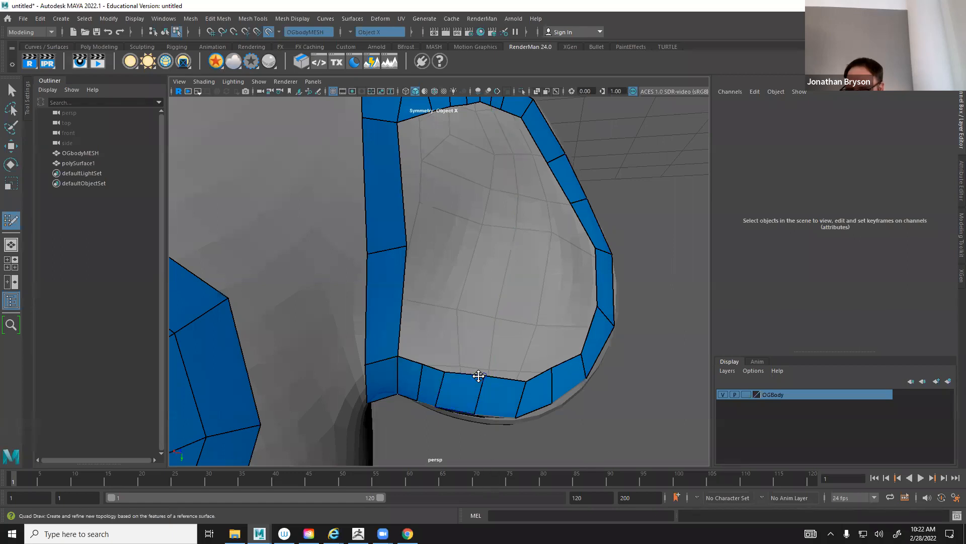
Examine the ear's new topology from behind and beneath, and its still open inner side from the front
alt+drag(498, 443, 457, 242)
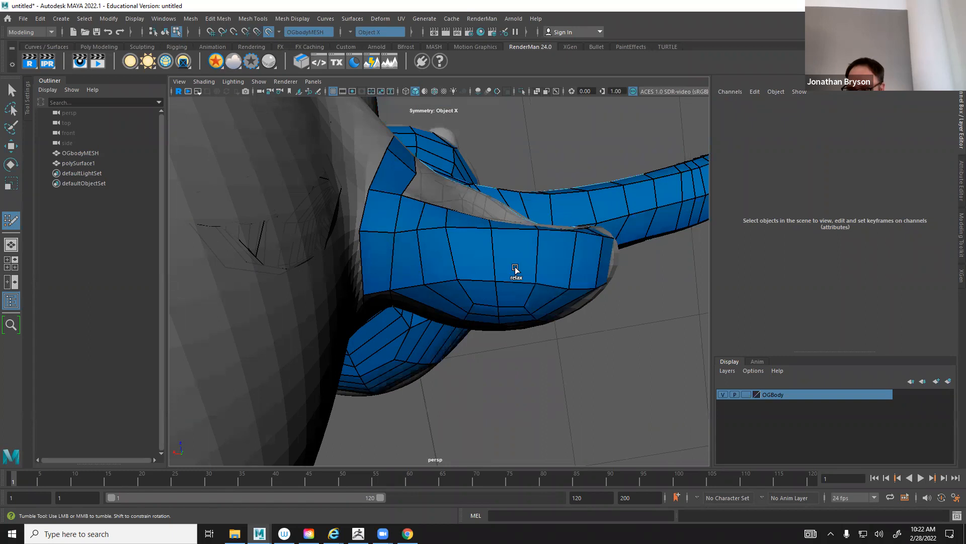
alt+drag(565, 295, 463, 276)
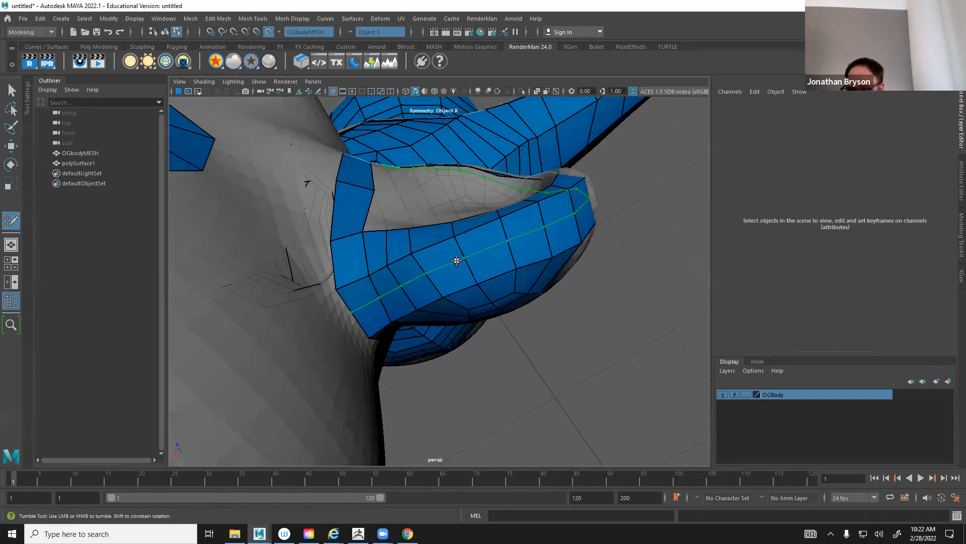
mouse_move(582, 211)
alt+mouse_down()
mouse_move(520, 251)
mouse_move(493, 226)
mouse_move(406, 213)
alt+mouse_up()
alt+middle_drag(405, 213, 406, 249)
alt+middle_drag(468, 284, 429, 237)
mouse_move(429, 238)
alt+mouse_down()
mouse_move(459, 260)
mouse_move(455, 267)
mouse_move(406, 218)
alt+mouse_up()
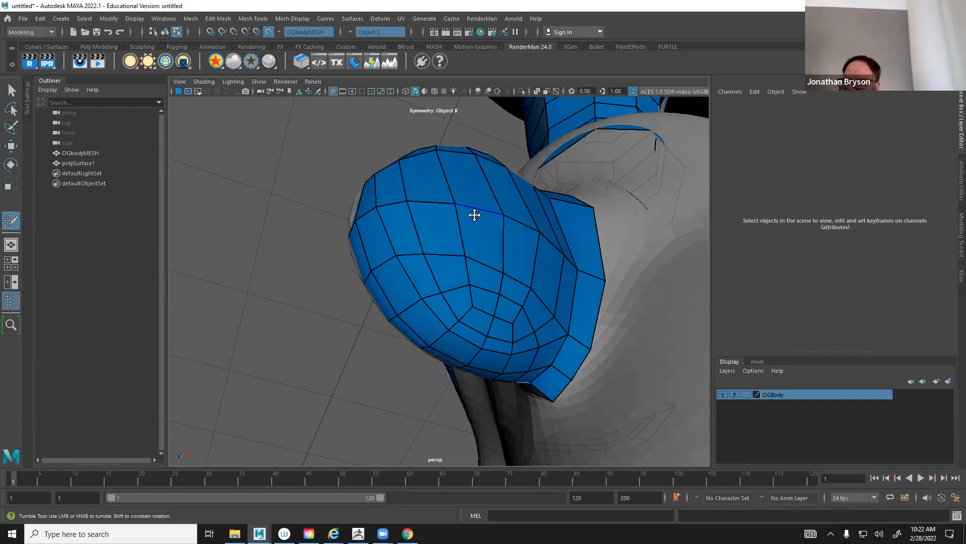
alt+drag(500, 220, 286, 283)
scroll(464, 312, down, 10)
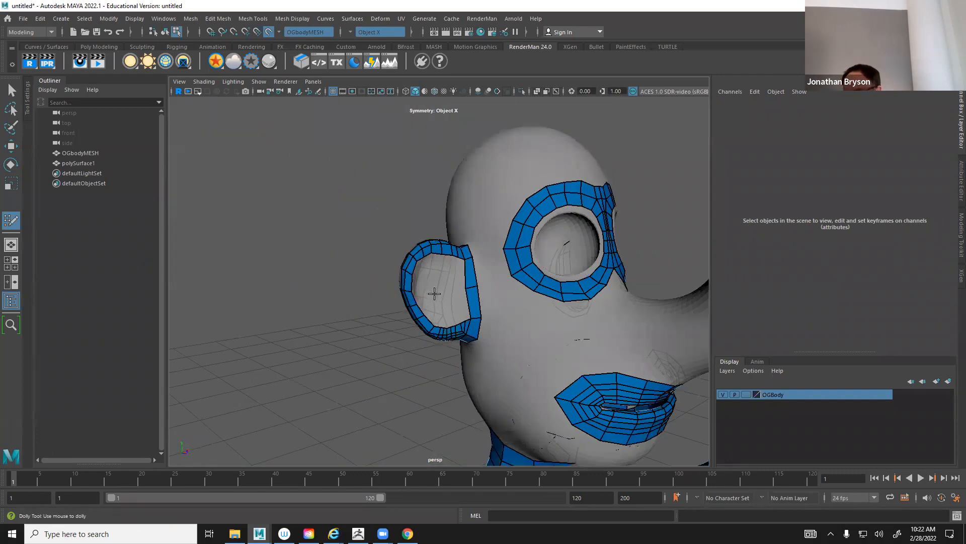
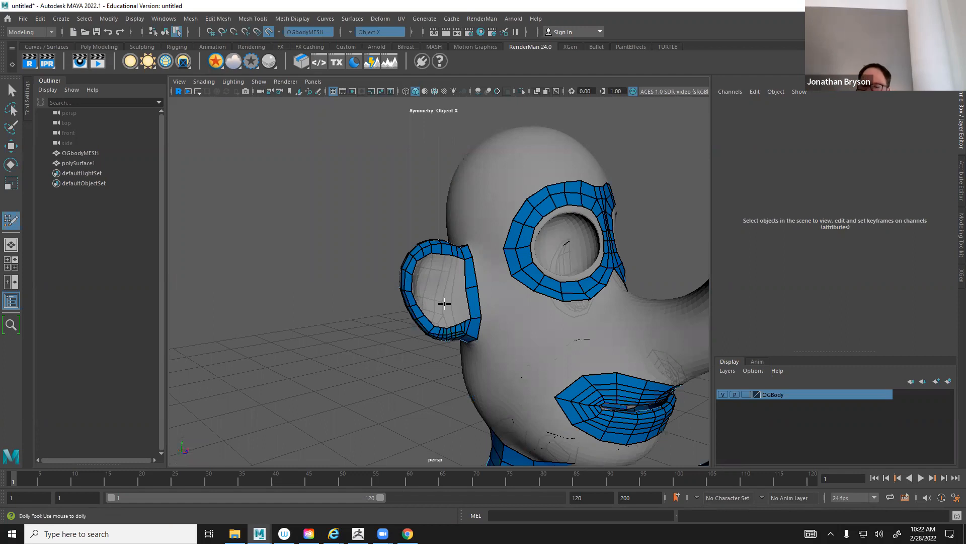
alt+drag(528, 297, 561, 302)
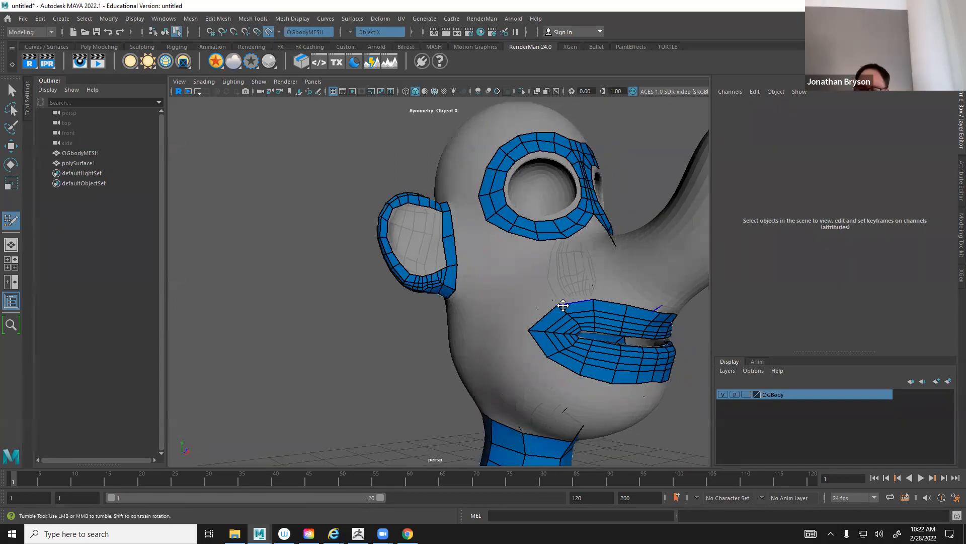
mouse_move(500, 282)
alt+mouse_down()
mouse_move(556, 302)
mouse_move(492, 291)
alt+mouse_up()
alt+middle_drag(485, 281, 488, 297)
alt+right_drag(488, 297, 649, 342)
alt+drag(506, 317, 474, 250)
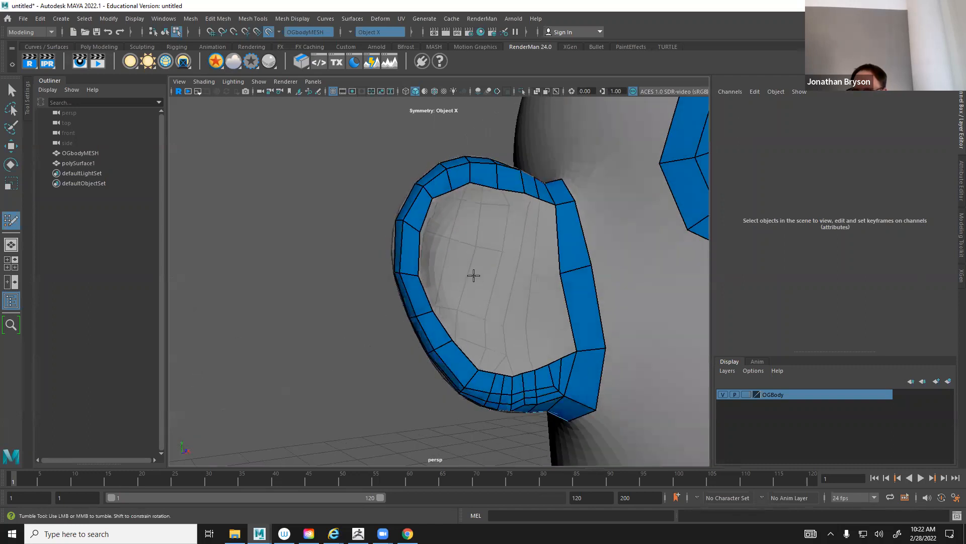
Fill a quad in the centre of the eye socket and split it into a two-by-two grid with edge loops
alt+middle_drag(510, 296, 520, 247)
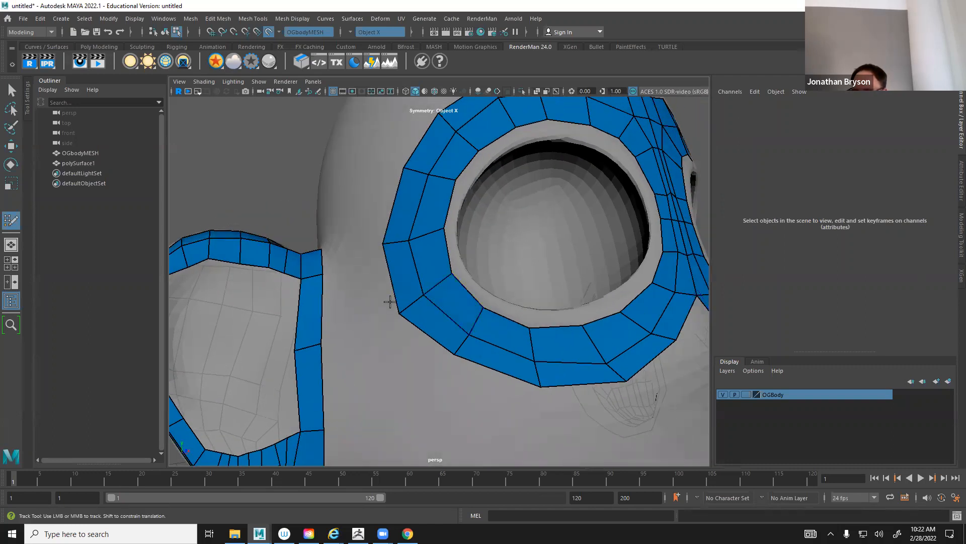
alt+drag(224, 395, 192, 420)
alt+middle_drag(338, 352, 232, 386)
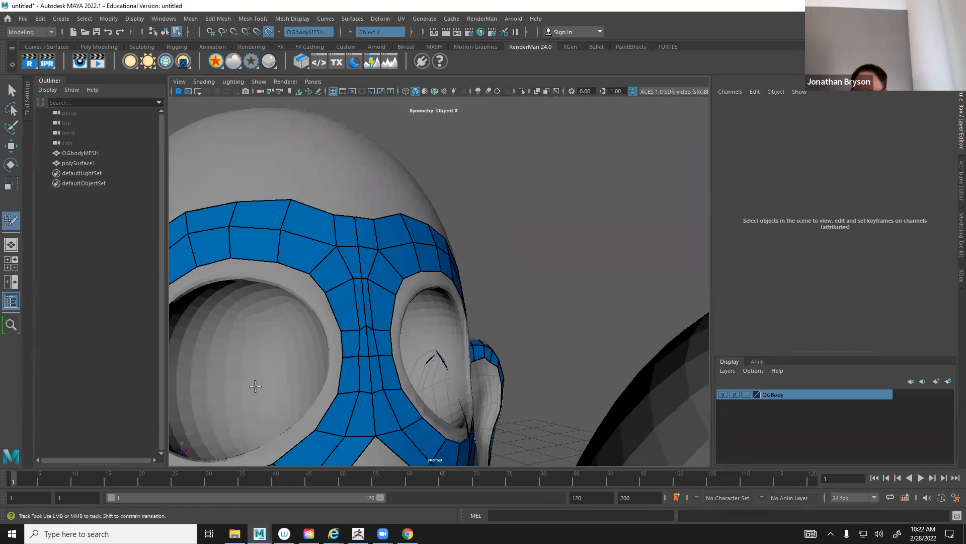
alt+drag(255, 386, 267, 436)
alt+middle_drag(267, 436, 309, 410)
alt+drag(444, 323, 399, 359)
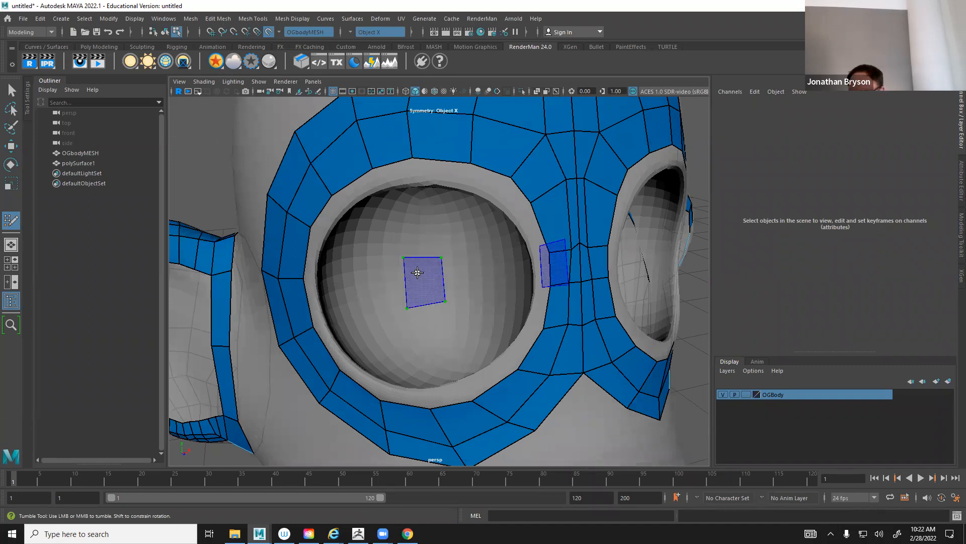
shift+click(403, 282)
ctrl+click(423, 255)
ctrl+click(426, 304)
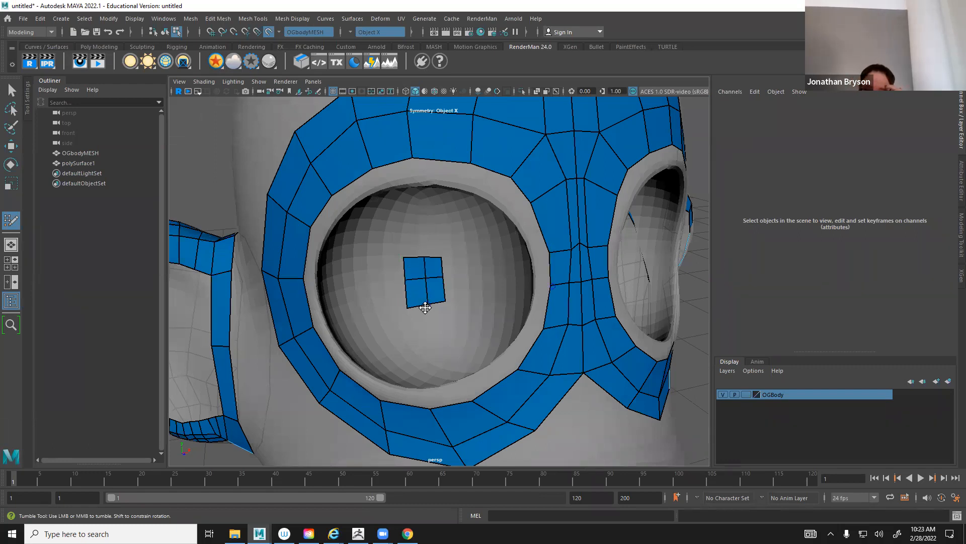
Pull the edge midpoints of the socket's centre patch outward into a rounded octagon, undoing the extra corner move
drag(426, 256, 423, 248)
drag(426, 304, 428, 313)
drag(445, 277, 390, 281)
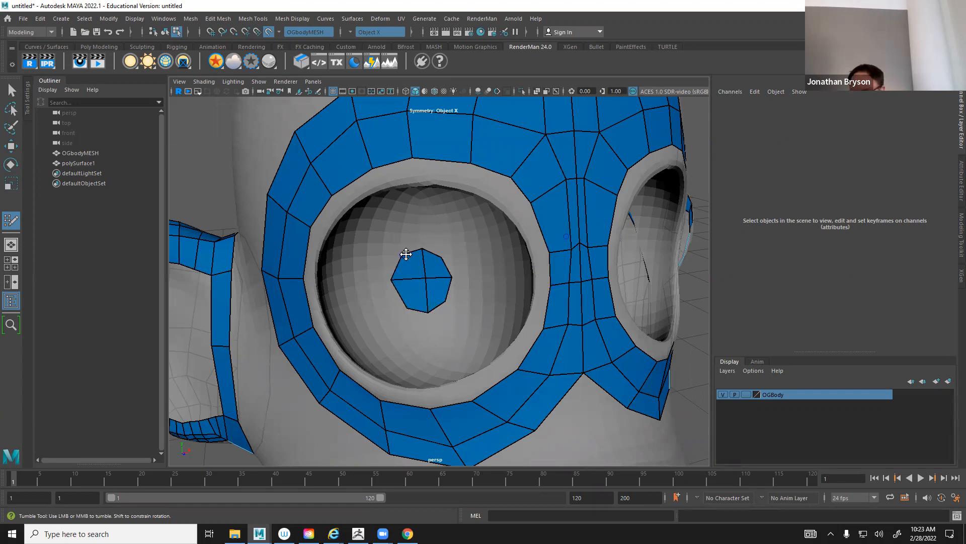
drag(440, 257, 449, 247)
key(ctrl+z)
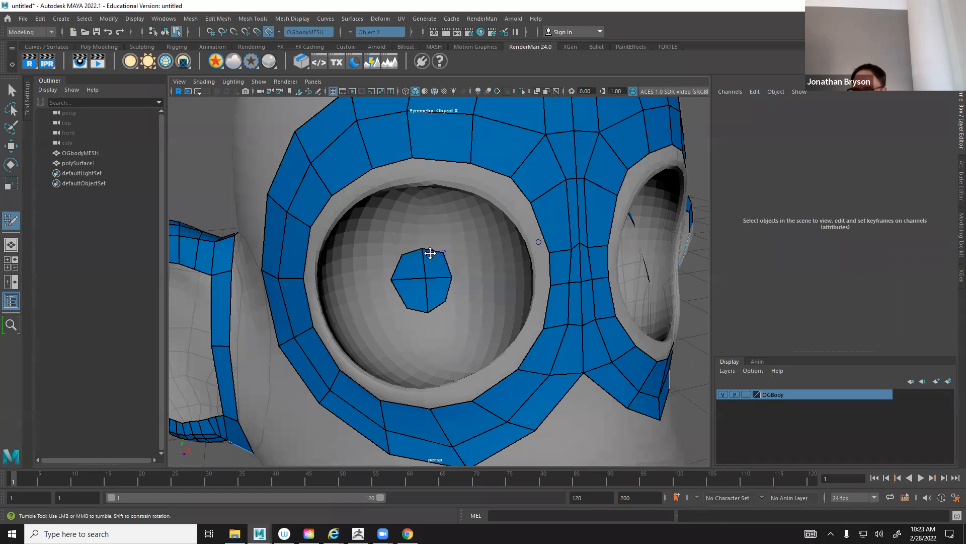
Place Quad Draw guide points all around the inner rim of the eye socket, in line with the surrounding ring's vertices
alt+drag(332, 217, 368, 213)
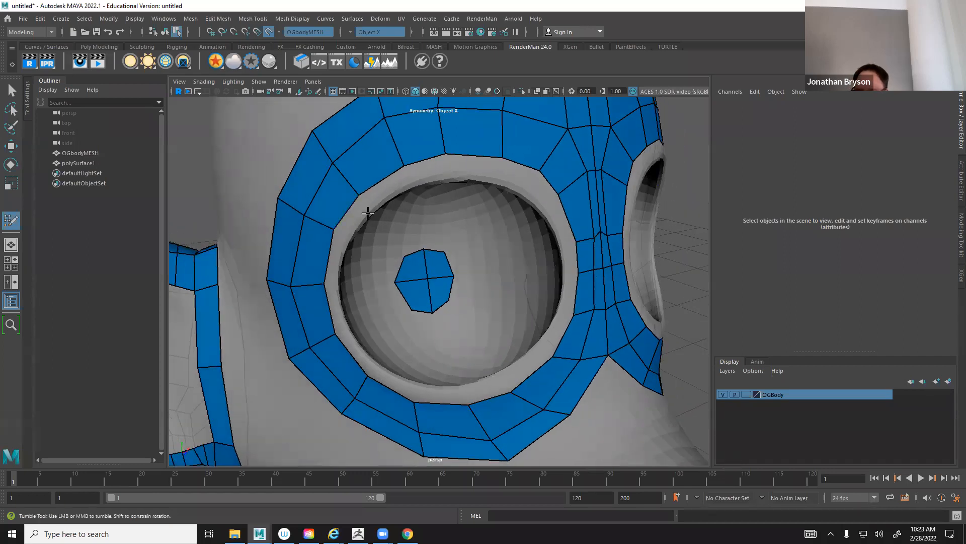
click(409, 186)
click(450, 178)
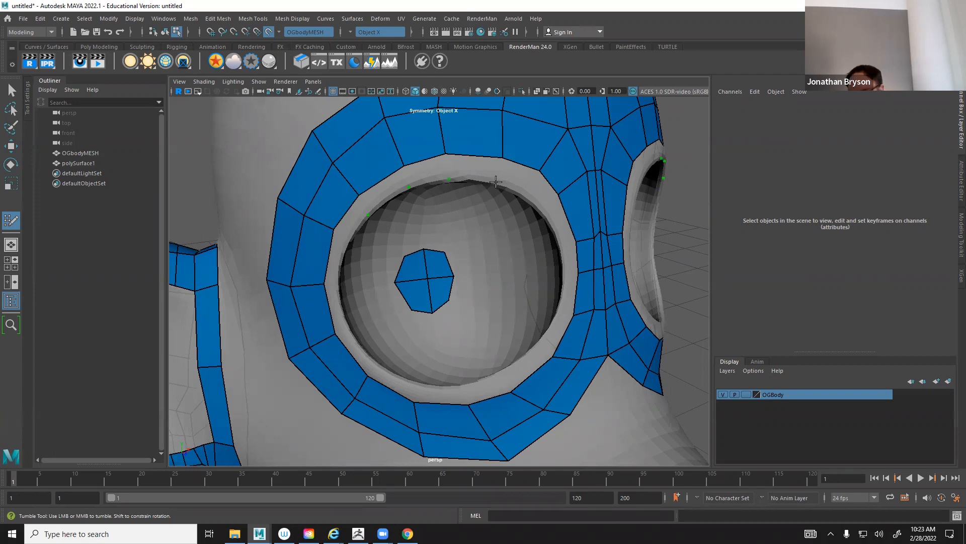
click(531, 203)
click(563, 251)
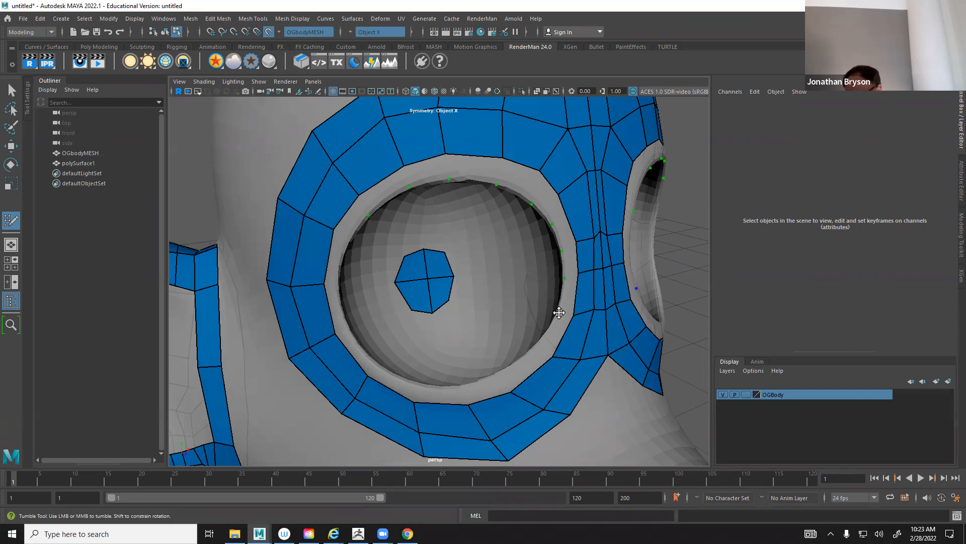
click(541, 340)
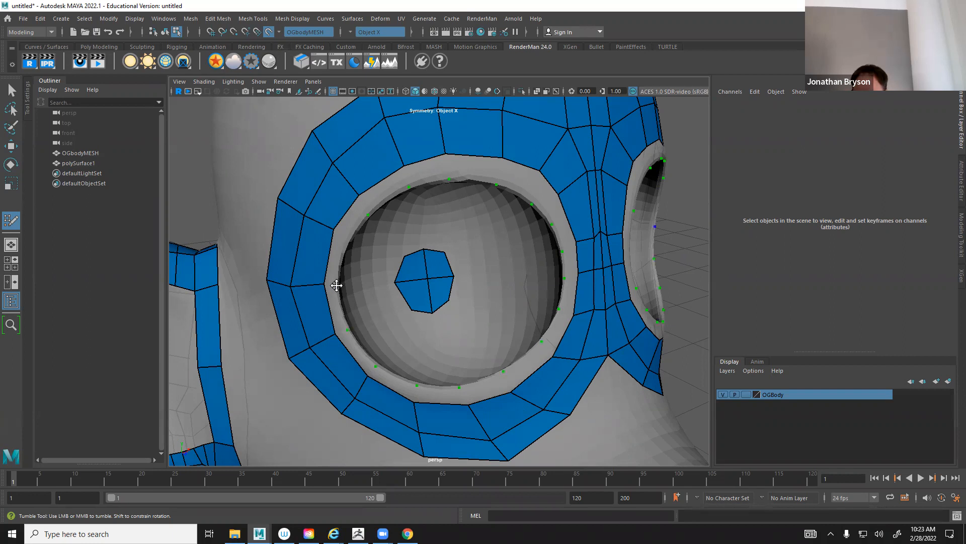
Fill quads between the eye ring and the guide points along the socket's upper rim, undoing the misshapen face
alt+drag(337, 286, 383, 206)
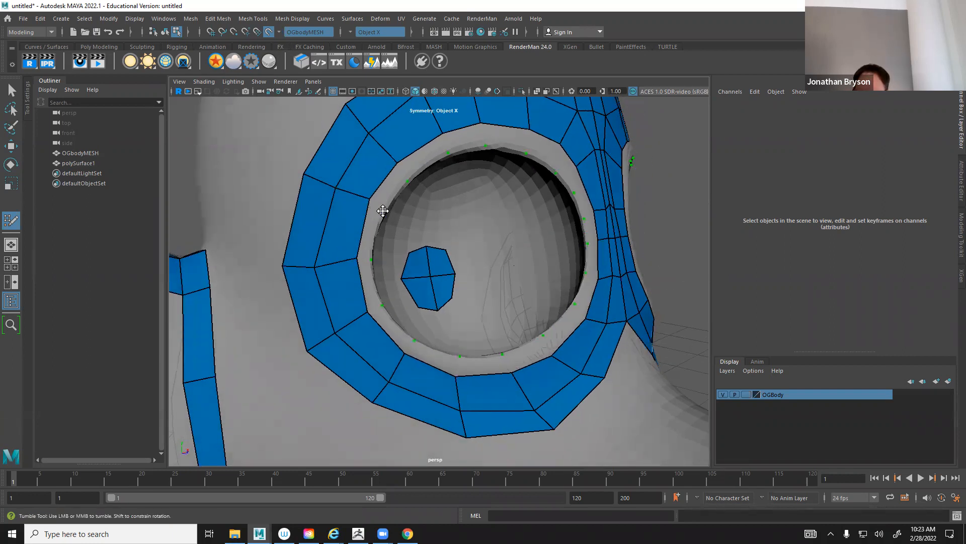
shift+click(394, 193)
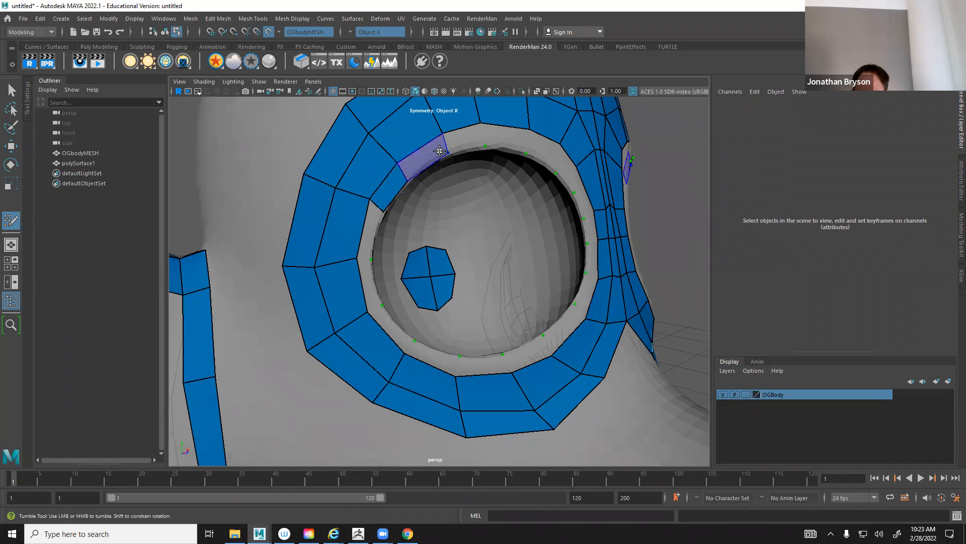
shift+click(464, 140)
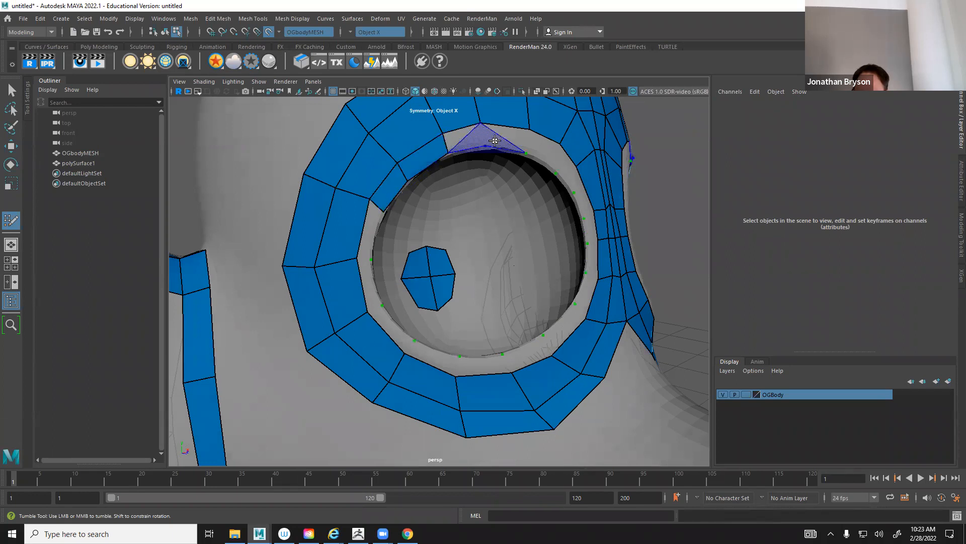
shift+click(536, 146)
key(ctrl+z)
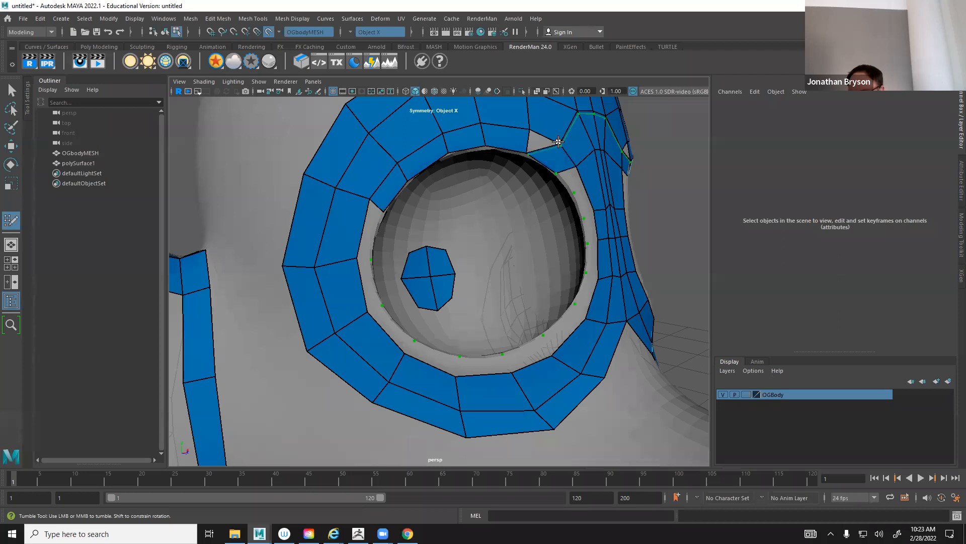
shift+click(542, 142)
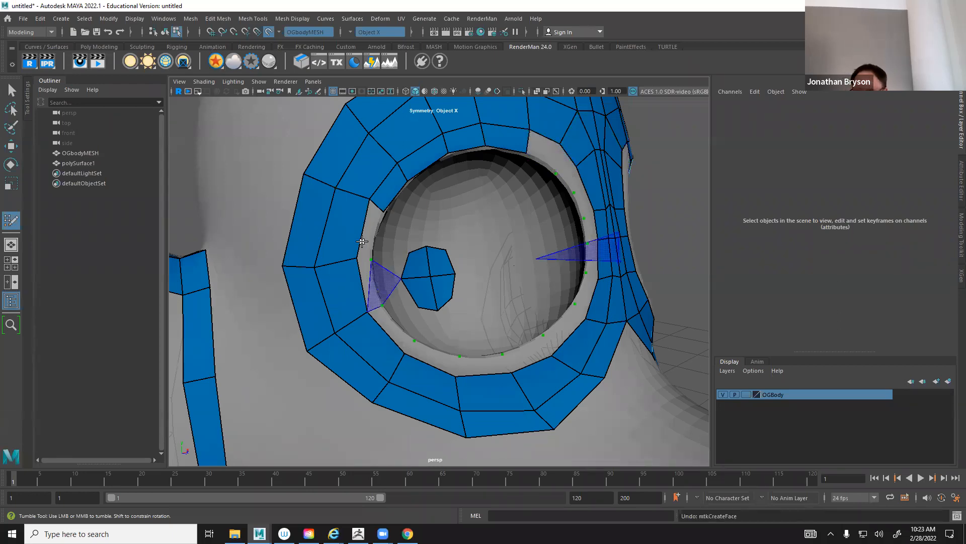
Fill the remaining quads along the socket's outer, lower and nose-side rim to close the inner ring
shift+click(368, 230)
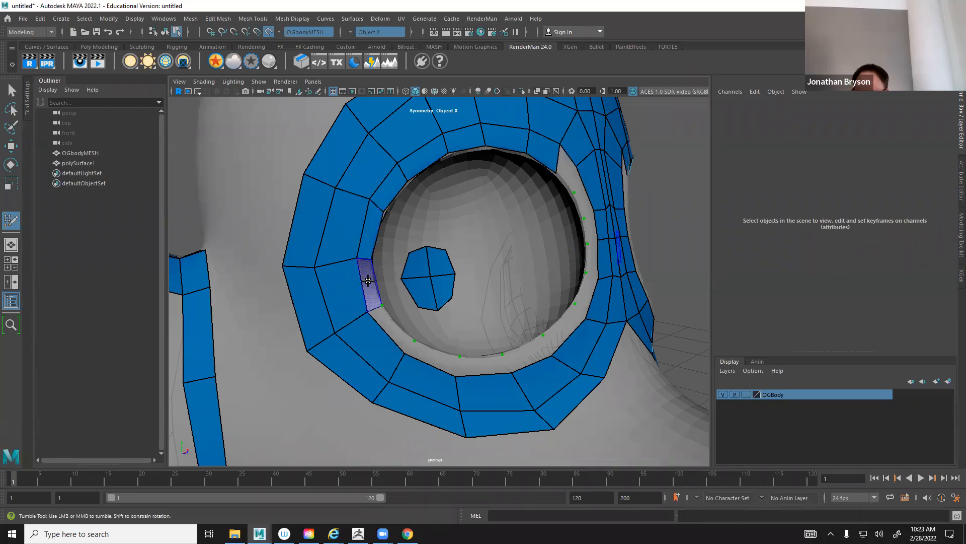
shift+click(393, 345)
shift+click(434, 355)
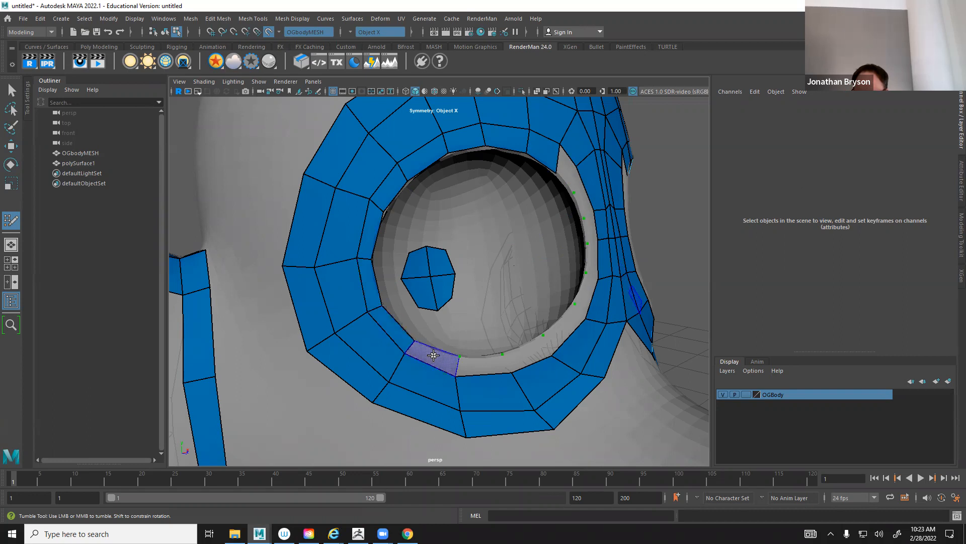
shift+click(457, 355)
shift+click(536, 349)
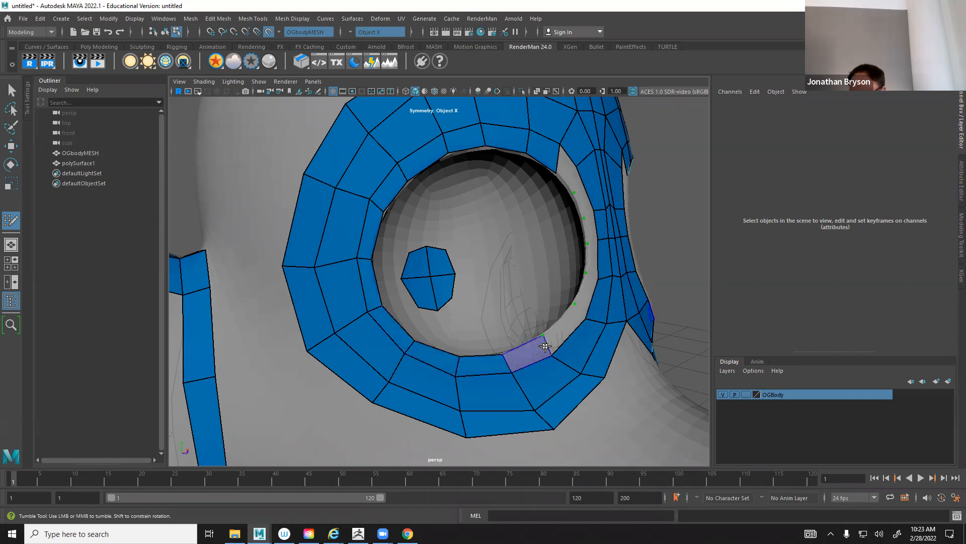
shift+click(552, 338)
shift+click(578, 302)
shift+click(585, 294)
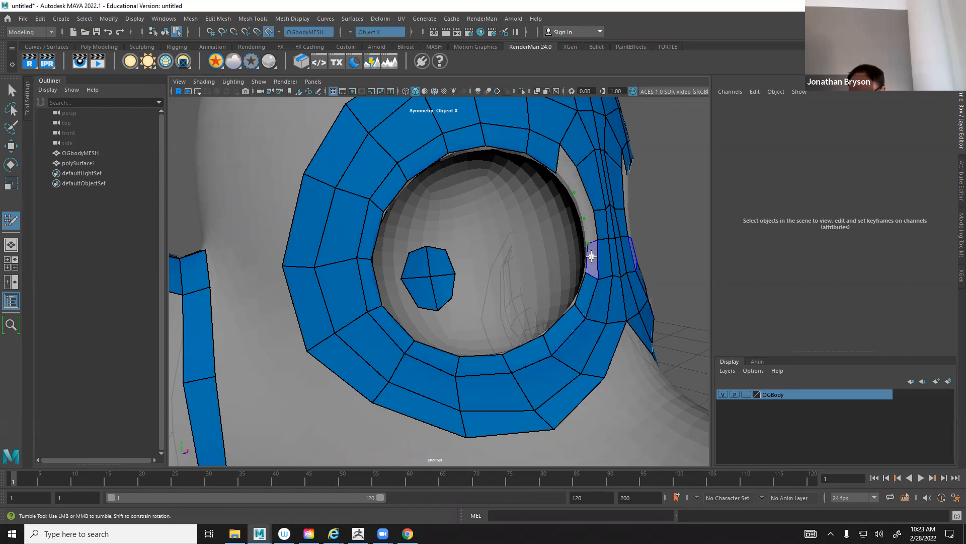
alt+drag(552, 302, 549, 263)
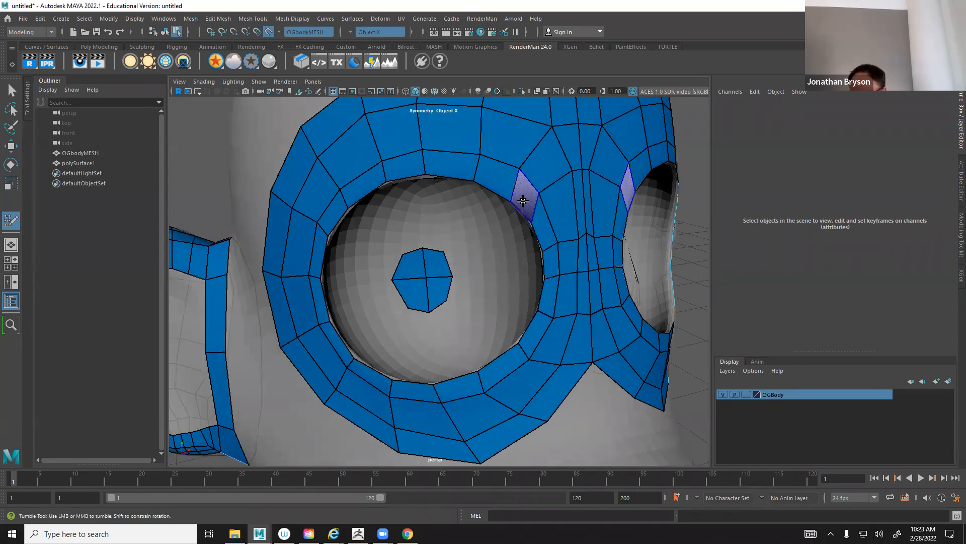
Build a strip of quads inside the socket from the octagonal centre patch up towards the upper rim
alt+drag(539, 197, 415, 267)
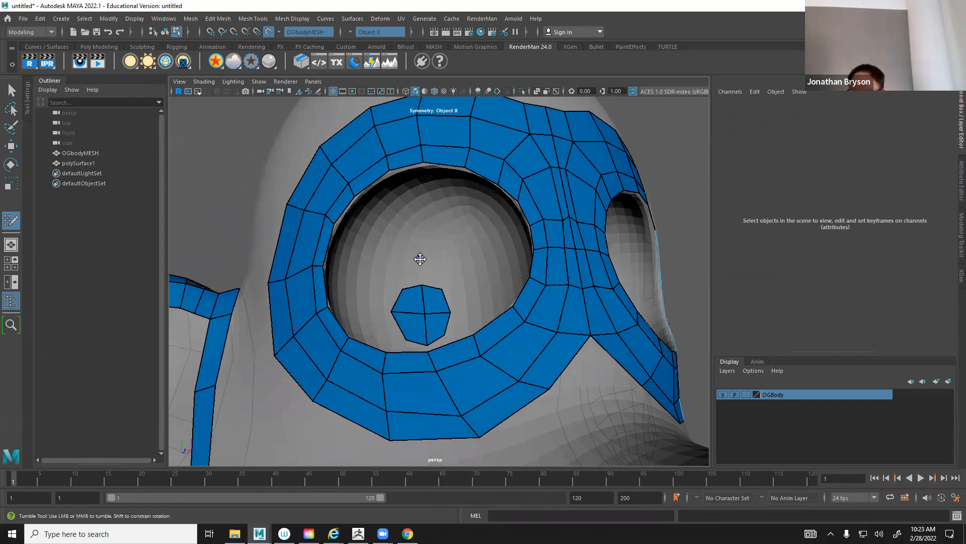
alt+drag(405, 257, 419, 210)
alt+right_drag(419, 210, 427, 334)
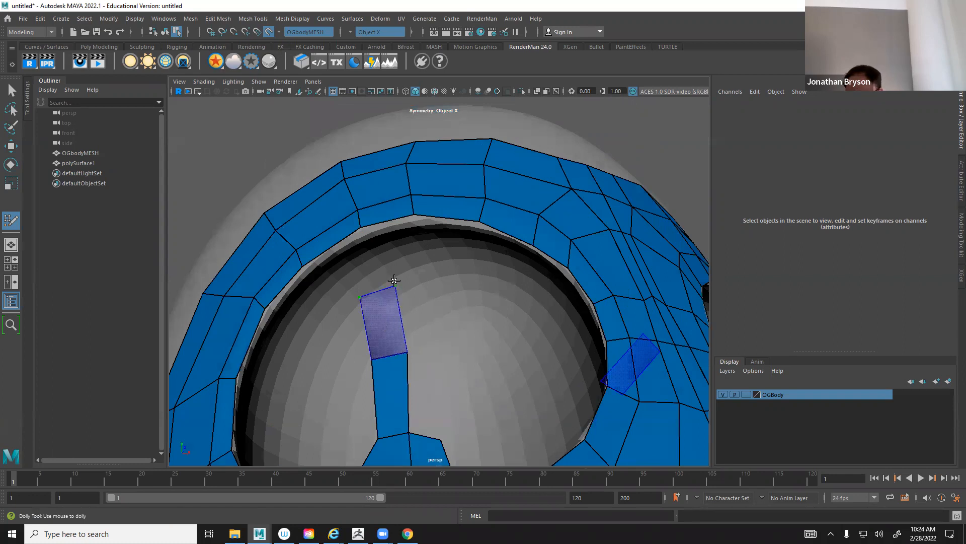
alt+drag(398, 276, 389, 229)
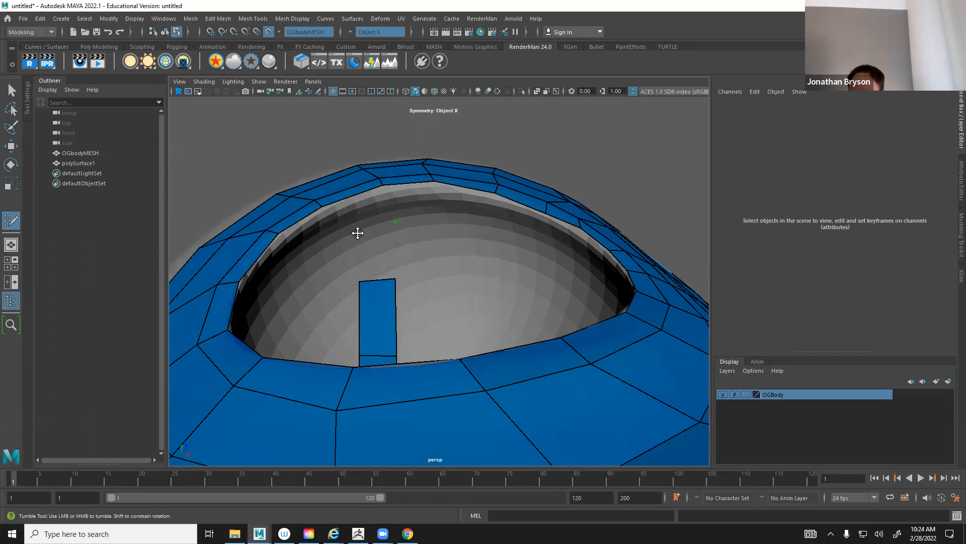
alt+drag(394, 226, 353, 241)
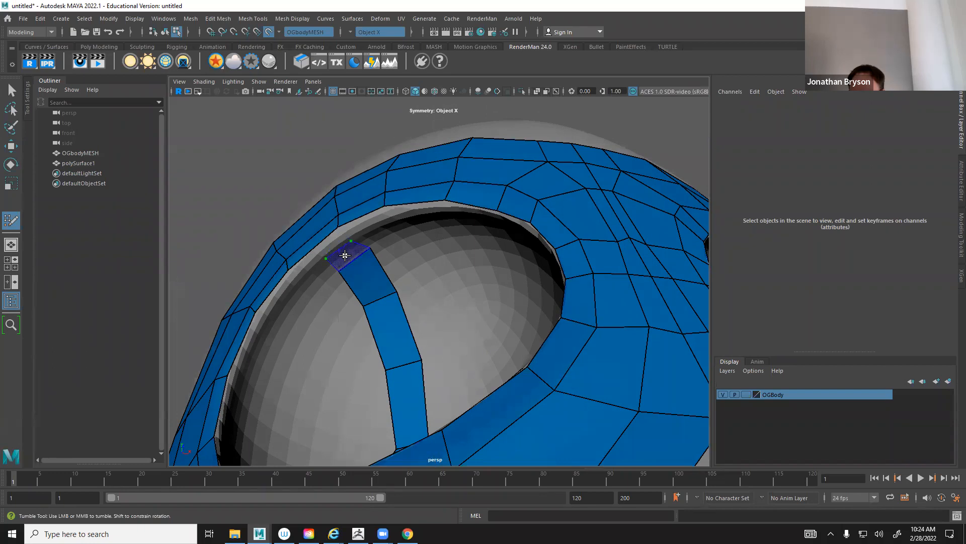
Join the quad strip to the socket's upper rim and widen it by pulling its upper vertices outward
alt+drag(371, 274, 378, 301)
alt+middle_drag(377, 300, 420, 297)
mouse_move(420, 297)
alt+mouse_down()
mouse_move(460, 291)
mouse_move(477, 269)
mouse_move(423, 267)
mouse_move(433, 251)
mouse_move(410, 255)
mouse_move(474, 280)
mouse_move(436, 247)
alt+mouse_up()
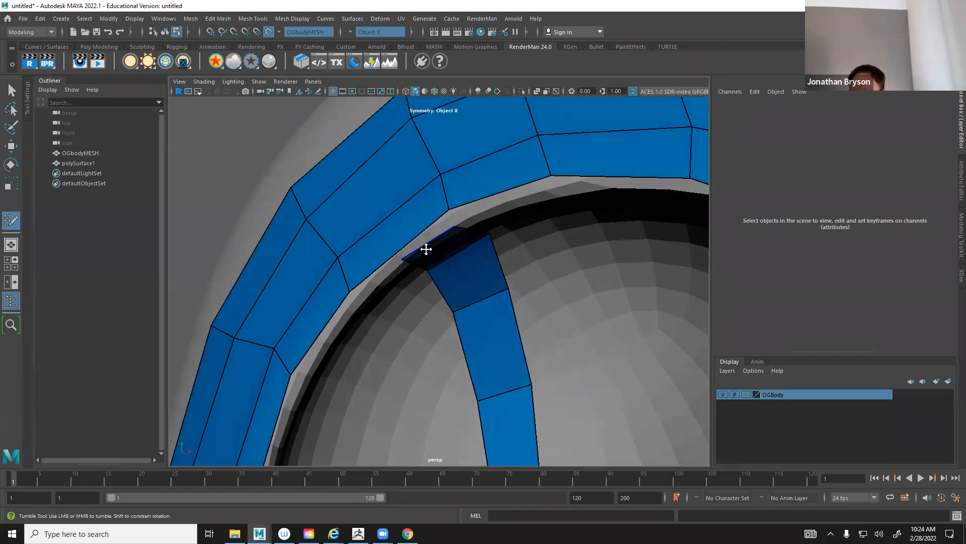
mouse_move(362, 302)
alt+mouse_down()
mouse_move(422, 253)
mouse_move(413, 250)
alt+mouse_up()
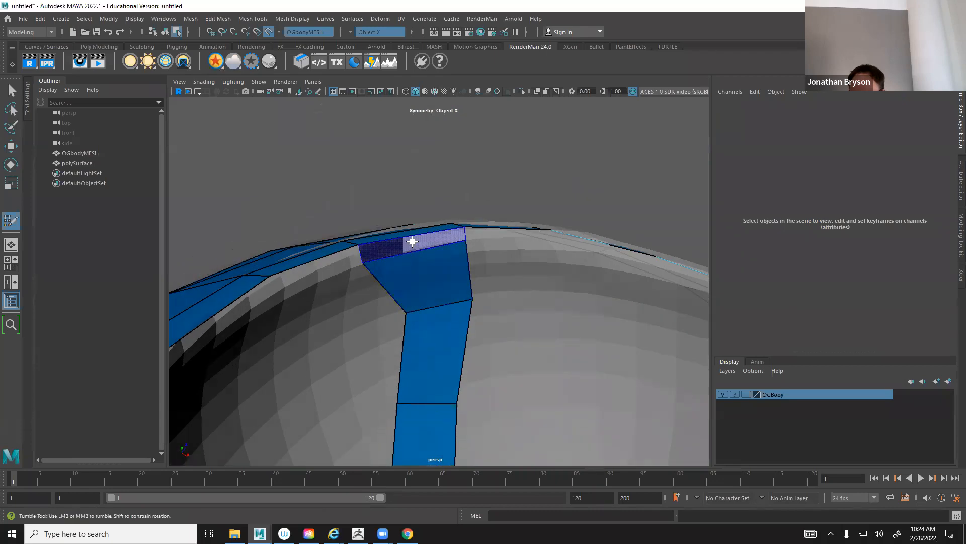
shift+click(501, 295)
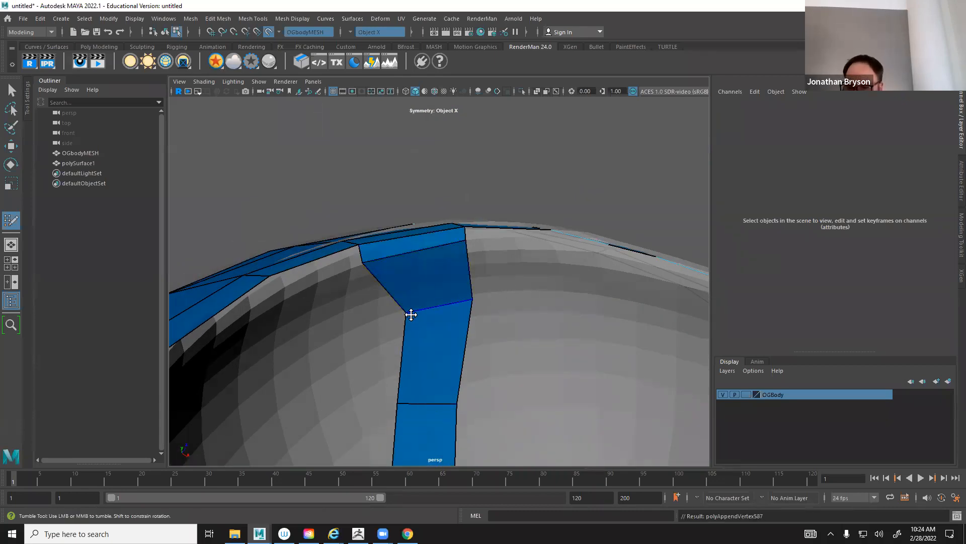
drag(410, 314, 378, 320)
mouse_move(469, 298)
mouse_down()
mouse_move(470, 336)
mouse_move(537, 239)
mouse_up()
Add guide points and fill a row of quads just inside the socket's upper rim, from the strip towards the nose
alt+middle_drag(557, 252, 476, 265)
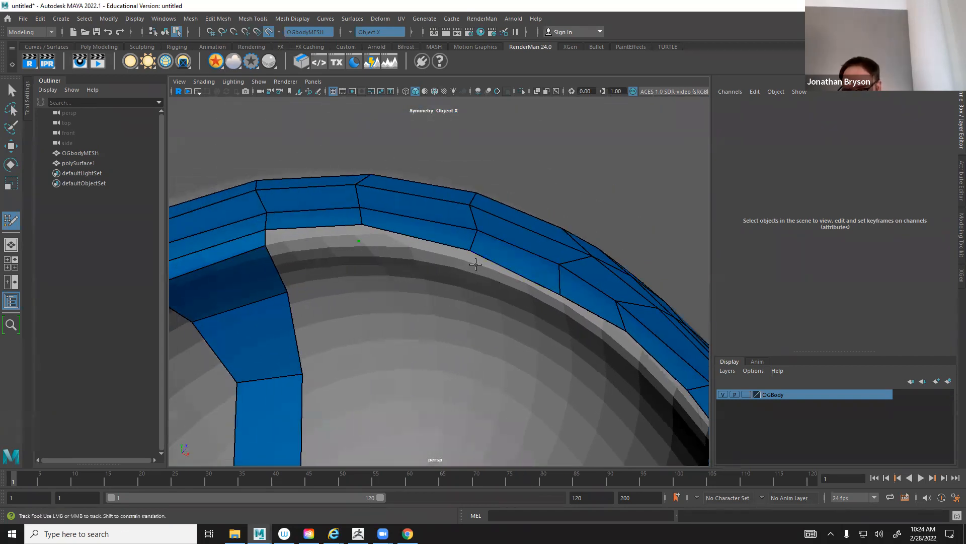
click(552, 305)
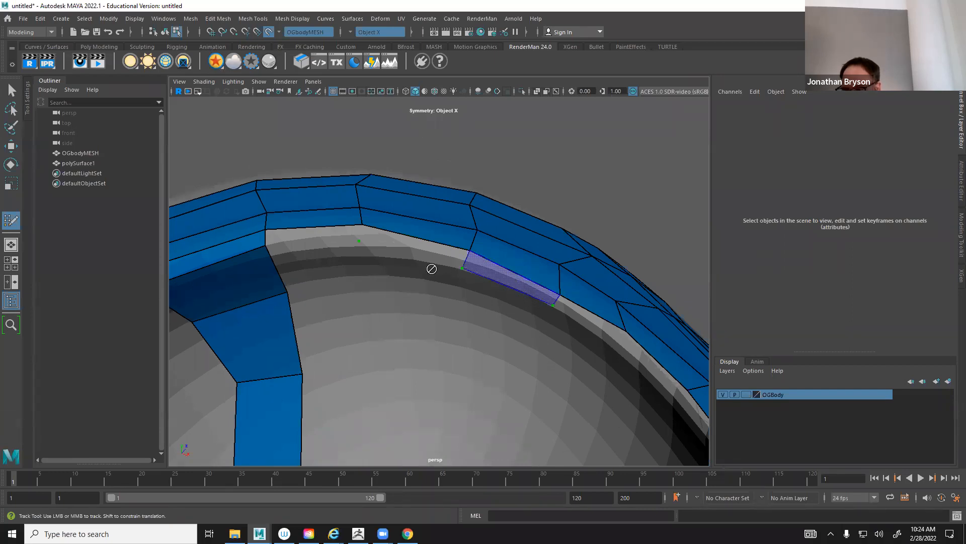
shift+click(405, 248)
shift+click(319, 233)
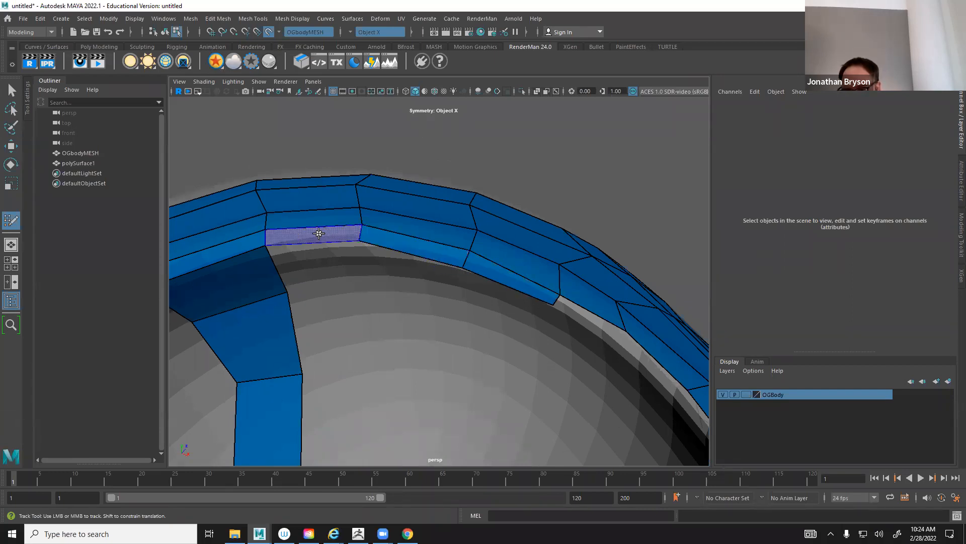
click(613, 346)
shift+click(624, 360)
mouse_move(624, 363)
alt+mouse_down()
mouse_move(593, 345)
mouse_move(516, 341)
mouse_move(537, 367)
mouse_move(482, 390)
mouse_move(502, 384)
mouse_move(440, 224)
alt+mouse_up()
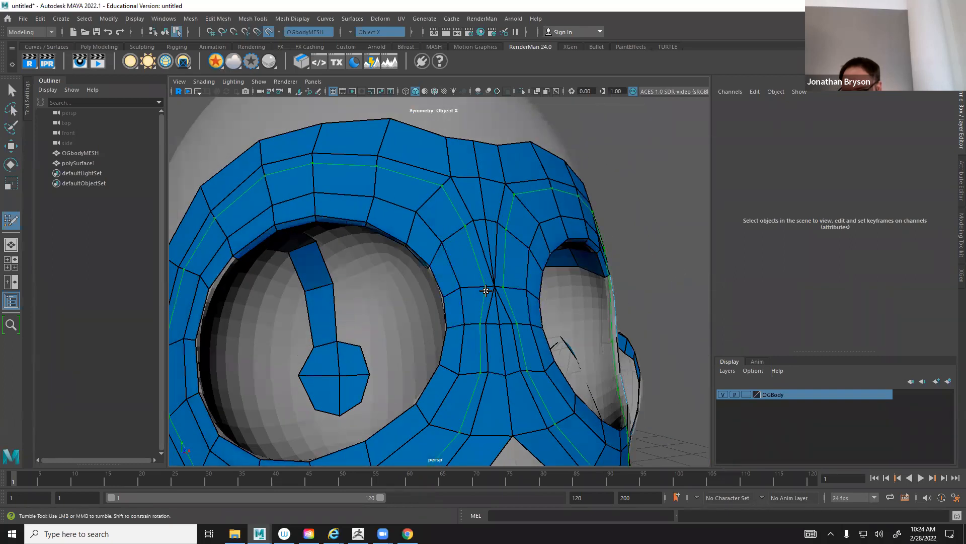
Continue the inner row of quads down the nose side of the eye socket, adding a guide point for each face
alt+right_drag(440, 292, 490, 318)
click(491, 316)
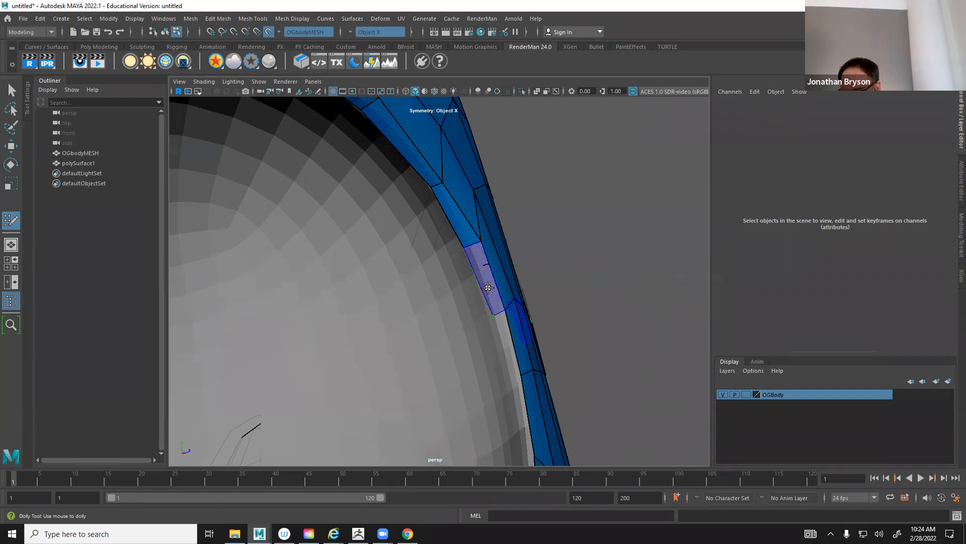
shift+click(506, 377)
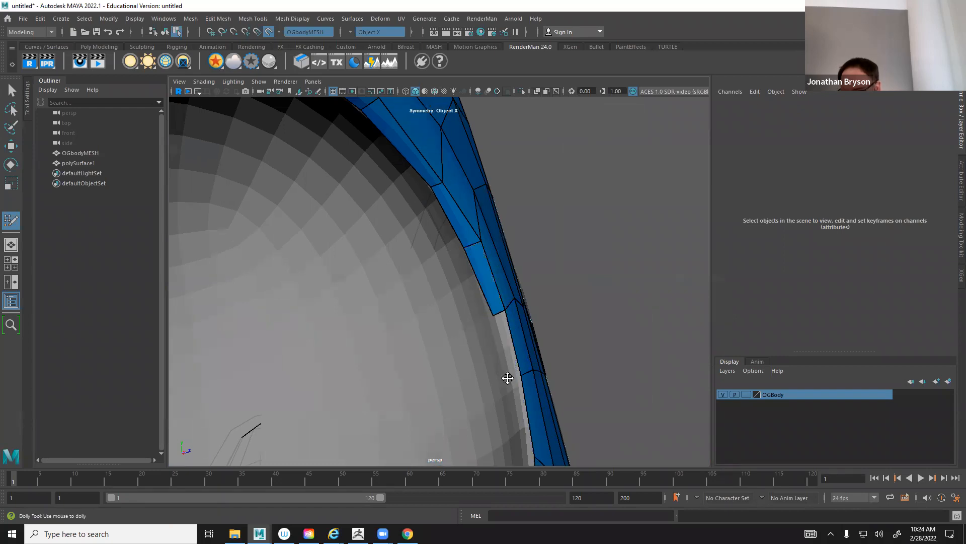
click(507, 378)
shift+click(508, 367)
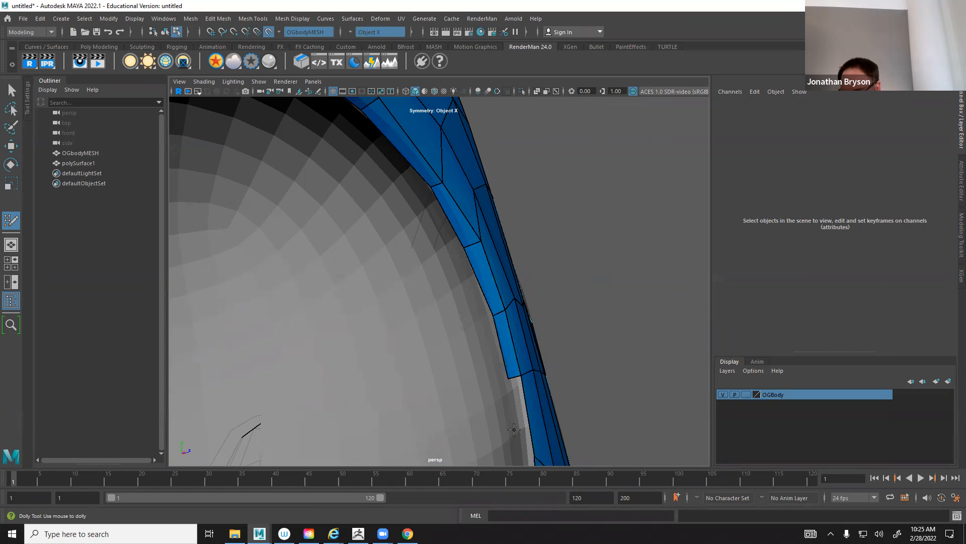
alt+middle_drag(514, 440, 507, 405)
alt+right_drag(507, 405, 492, 403)
alt+drag(493, 403, 455, 300)
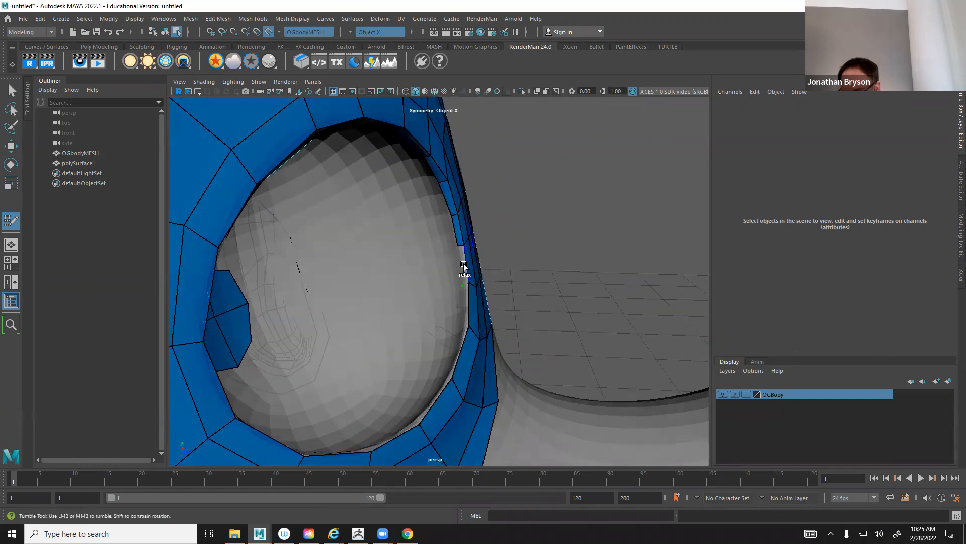
scroll(479, 313, up, 10)
alt+drag(485, 315, 515, 302)
shift+click(561, 336)
Fill a quad in the centre of the ear's open inner side and split it into a two-by-two grid with edge loops
alt+right_drag(561, 337, 493, 334)
alt+drag(492, 334, 434, 234)
alt+drag(395, 356, 408, 301)
alt+middle_drag(408, 301, 474, 302)
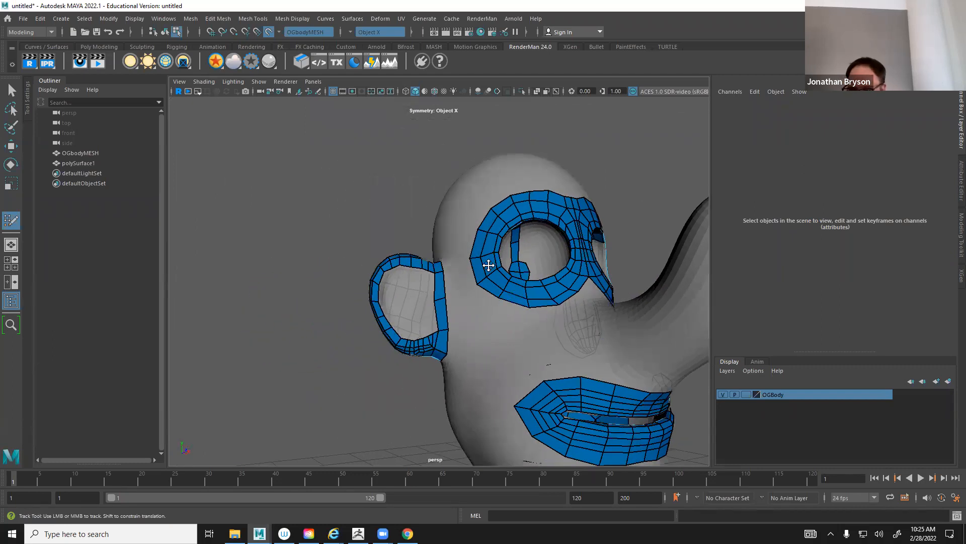
alt+right_drag(401, 311, 347, 311)
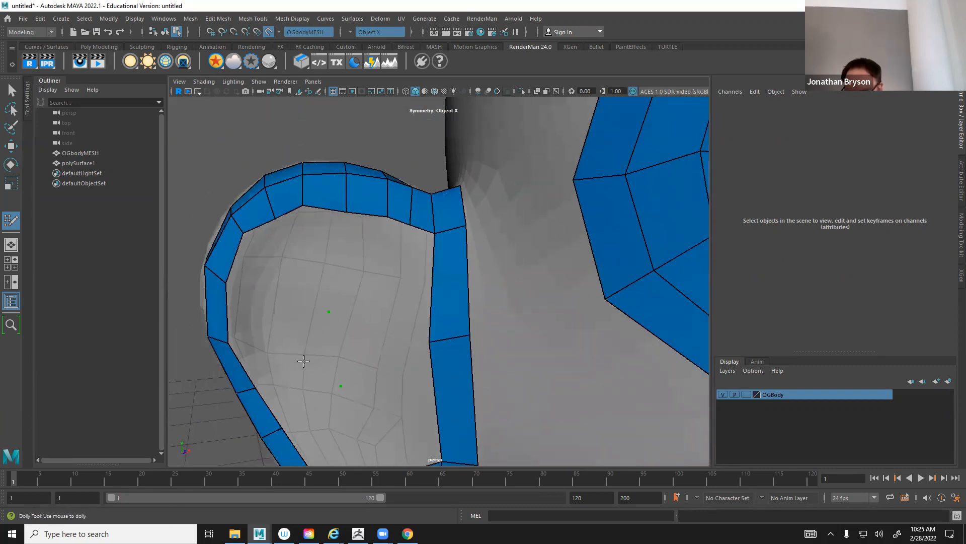
click(372, 337)
shift+click(337, 347)
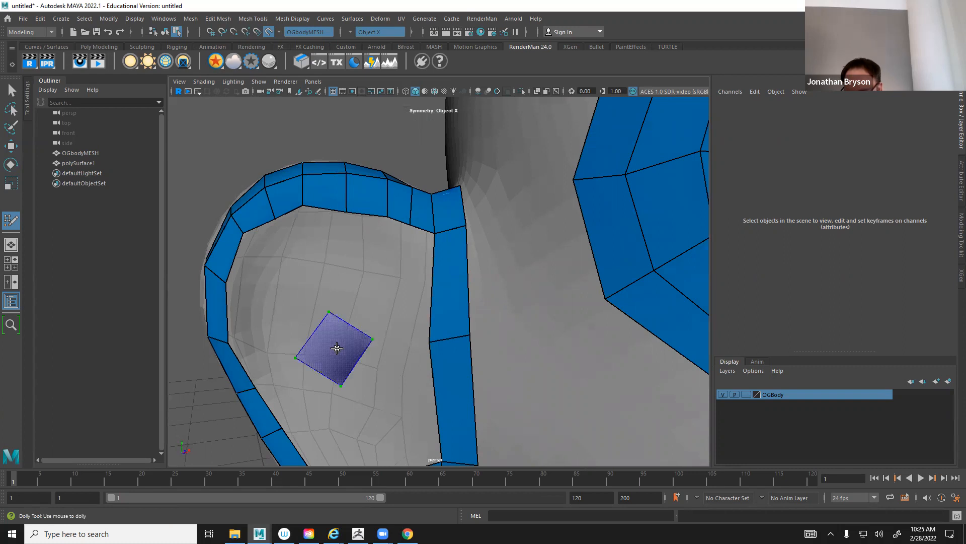
shift+click(352, 328)
ctrl+click(311, 335)
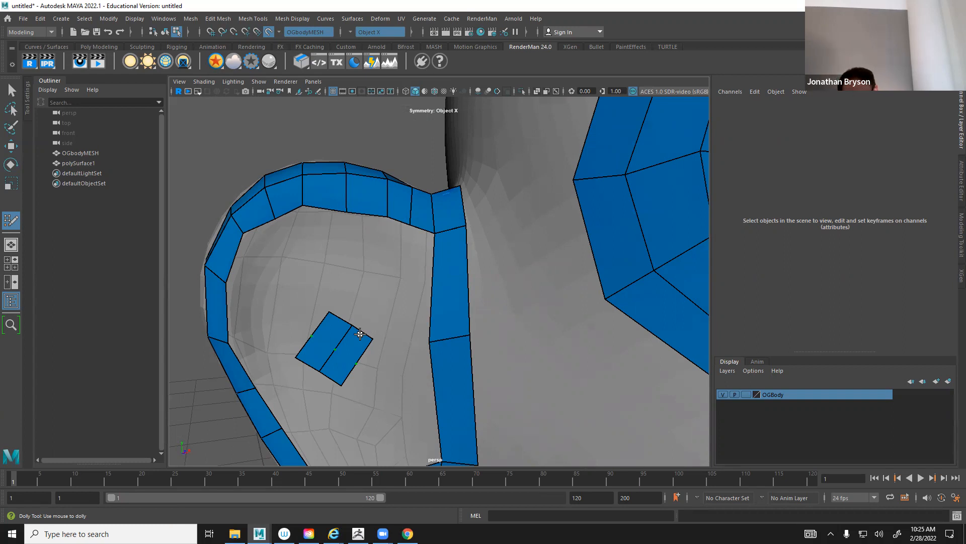
Extrude the outer border edges of the two-by-two grid in the ear and scale them outward into a surrounding ring
key(q)
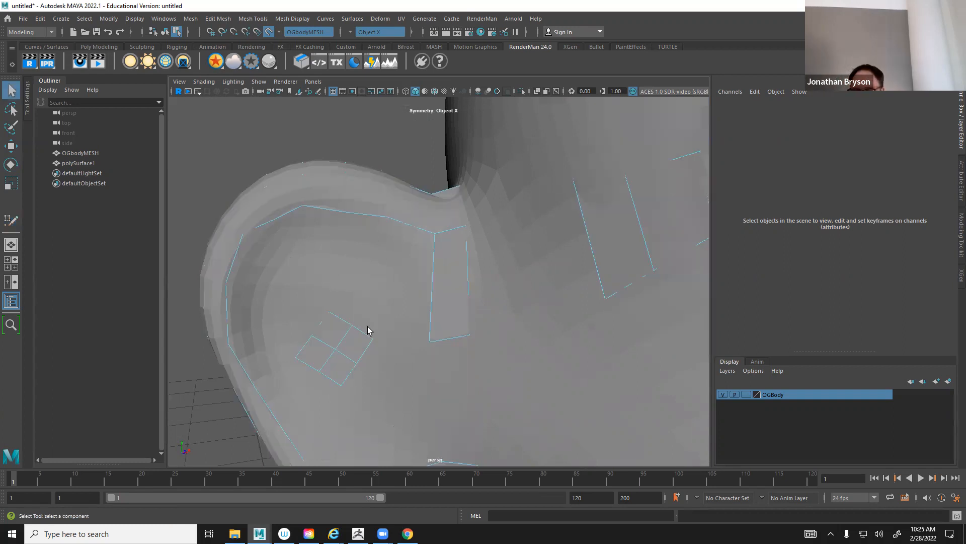
double_click(360, 333)
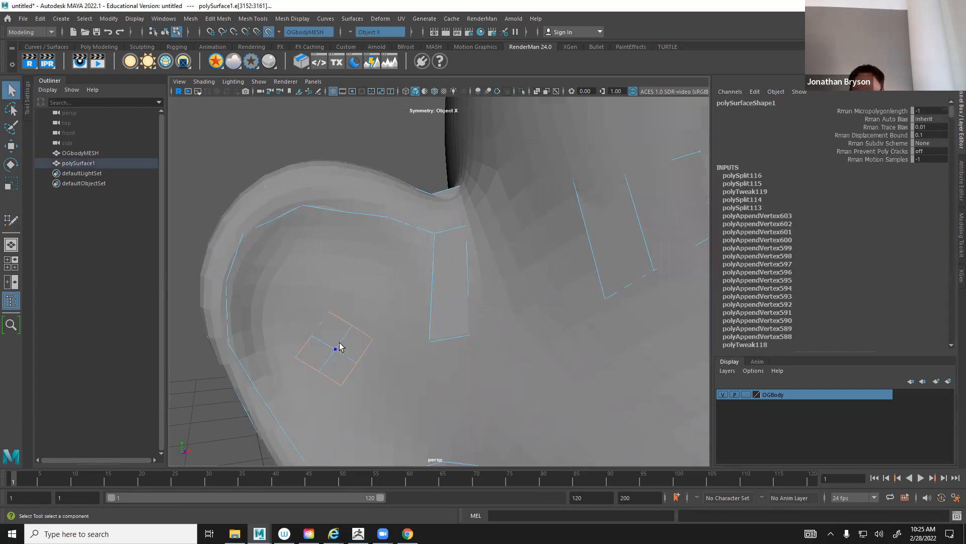
key(ctrl+e)
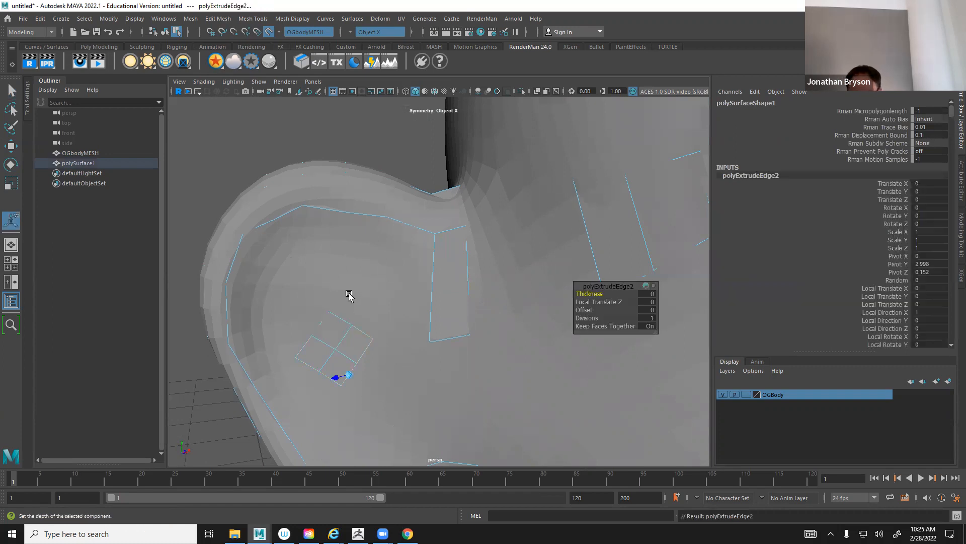
key(r)
drag(334, 352, 398, 314)
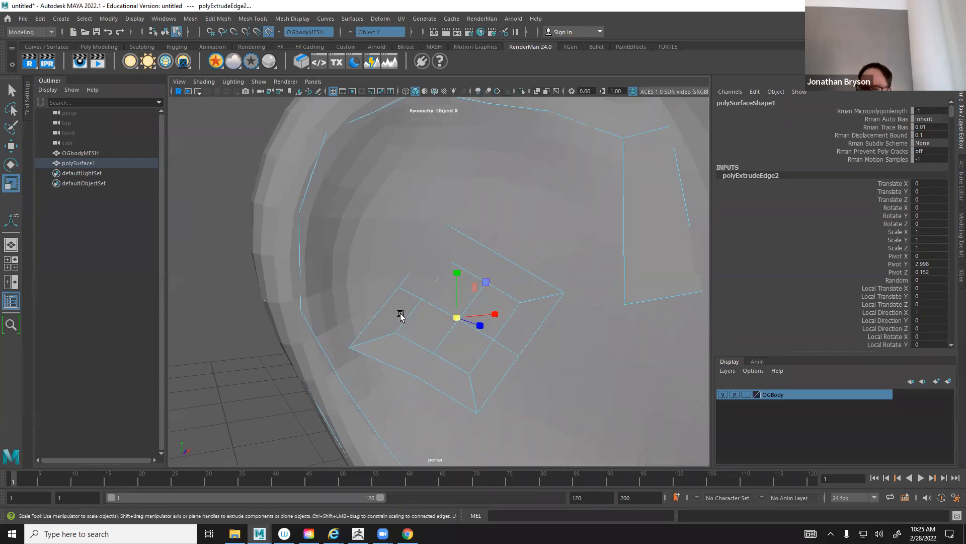
Return the retopology mesh polySurface1 to object mode and reactivate Quad Draw on it
click(441, 306)
key(q)
right_drag(469, 282, 519, 241)
alt+drag(490, 328, 480, 302)
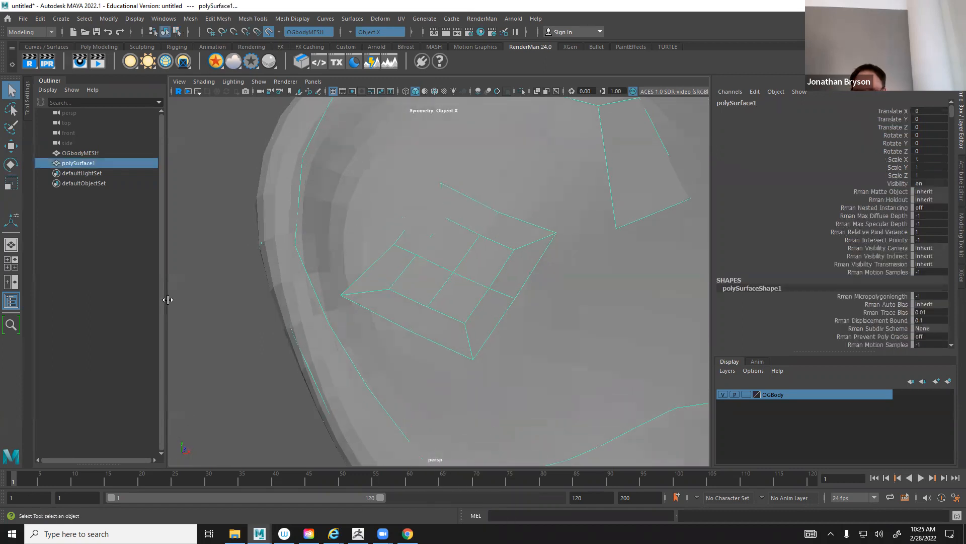
click(191, 19)
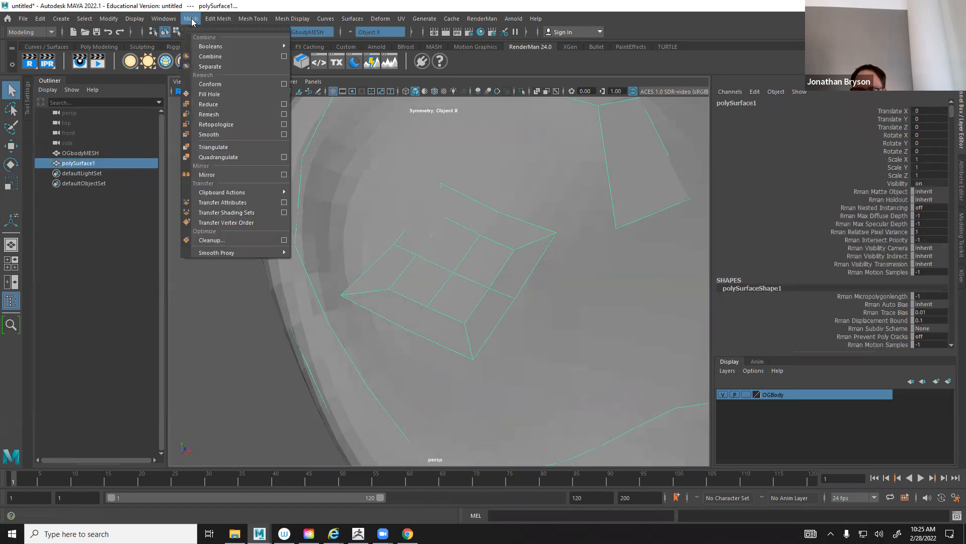
mouse_move(253, 19)
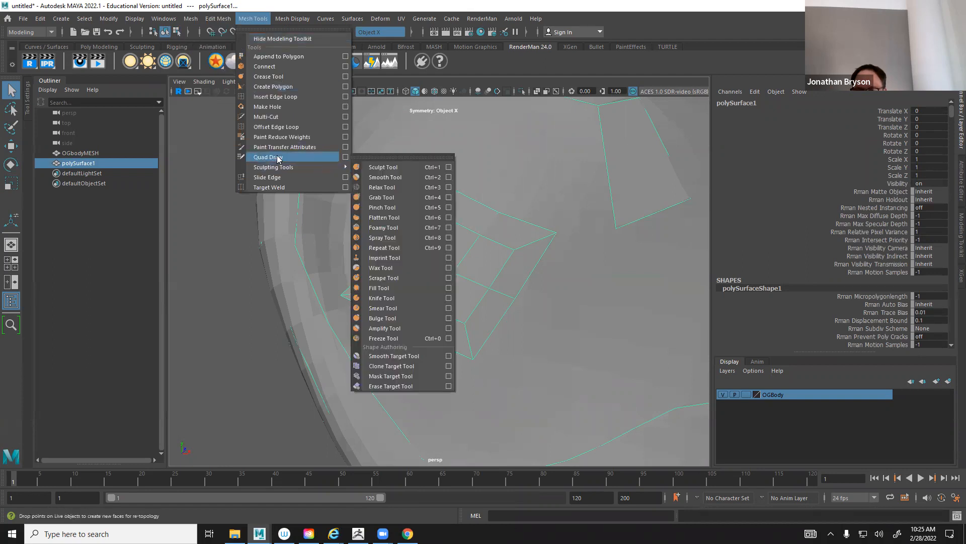
click(277, 158)
Relax the ear patch and pull the midpoints of its outer border outward to round its outline
mouse_move(462, 270)
shift+mouse_down()
mouse_move(429, 264)
mouse_move(481, 245)
shift+mouse_up()
drag(498, 213, 509, 184)
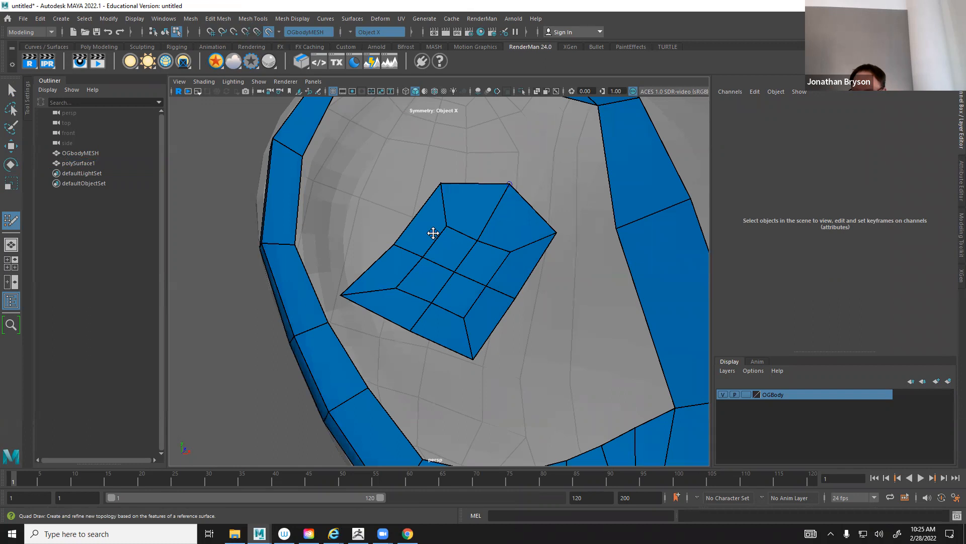
drag(397, 243, 385, 225)
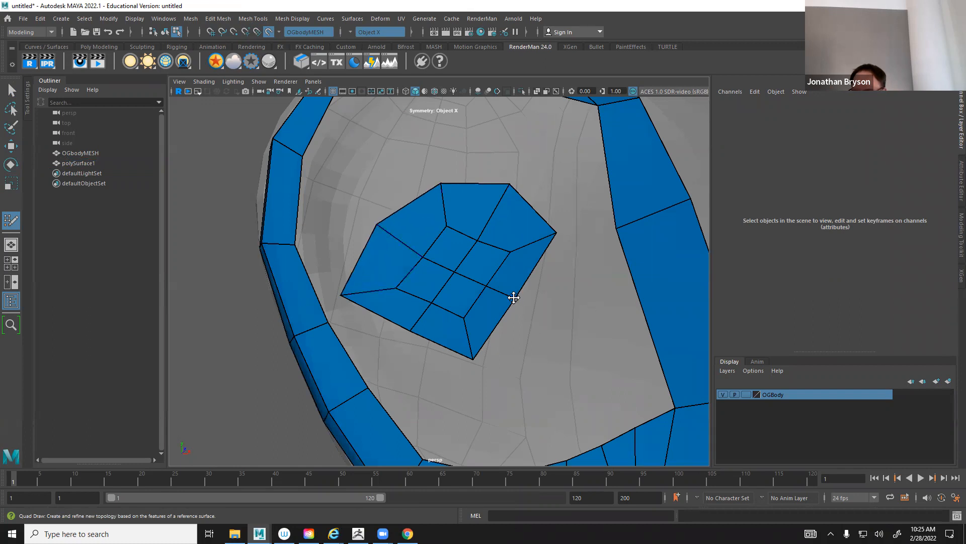
drag(513, 298, 540, 313)
drag(409, 331, 398, 348)
drag(474, 356, 479, 367)
mouse_move(516, 336)
alt+mouse_down()
mouse_move(477, 349)
mouse_move(456, 289)
alt+mouse_up()
Spread the patch's outer vertices towards the ear rim so the ring covers most of the ear's inner side
drag(448, 246, 469, 201)
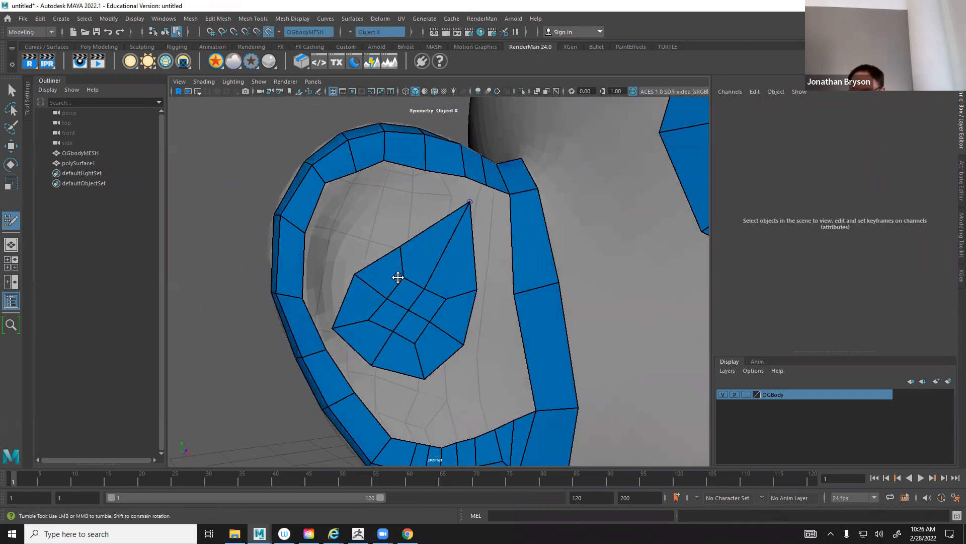
drag(400, 248, 389, 184)
drag(355, 274, 324, 238)
drag(333, 326, 330, 336)
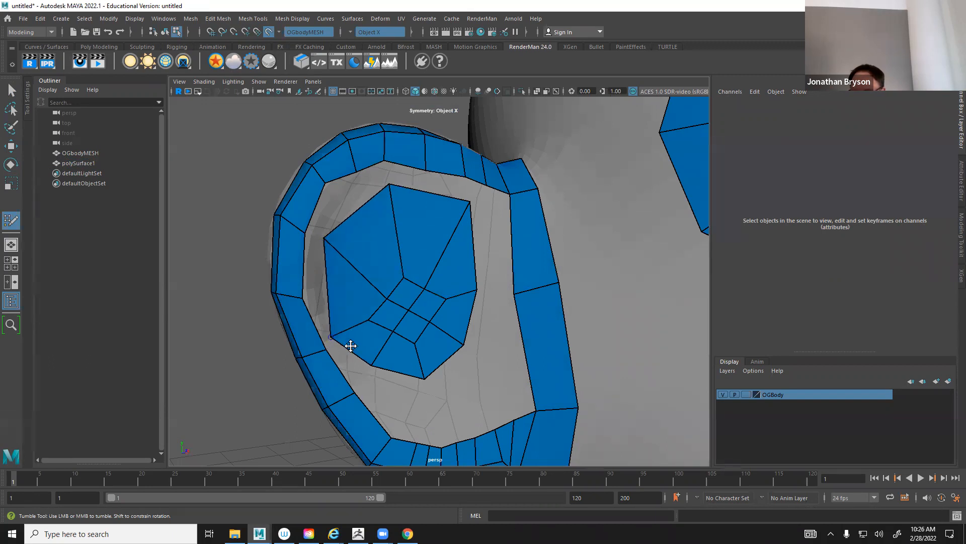
drag(374, 367, 376, 403)
drag(424, 379, 448, 406)
drag(464, 344, 492, 350)
mouse_move(477, 289)
mouse_down()
mouse_move(490, 259)
mouse_move(495, 272)
mouse_move(502, 240)
mouse_up()
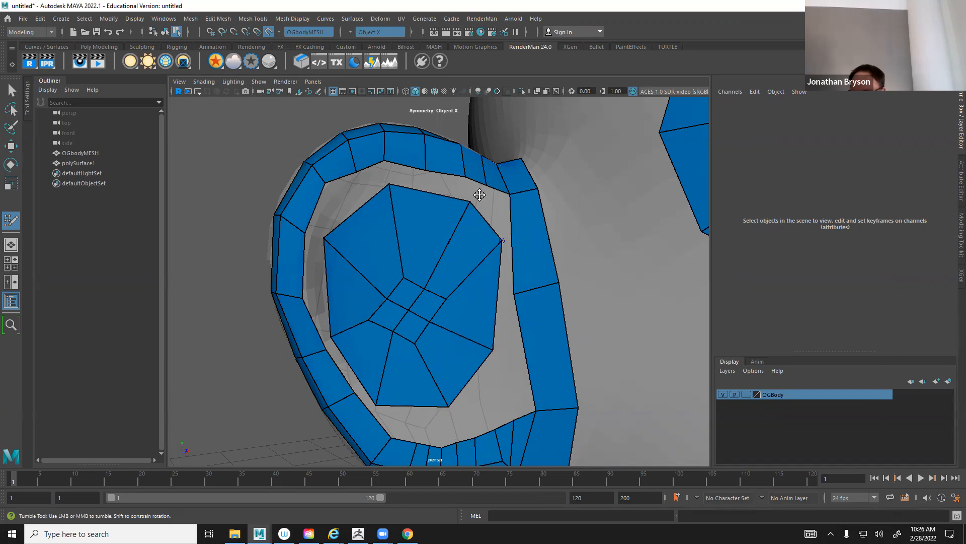
drag(466, 202, 469, 196)
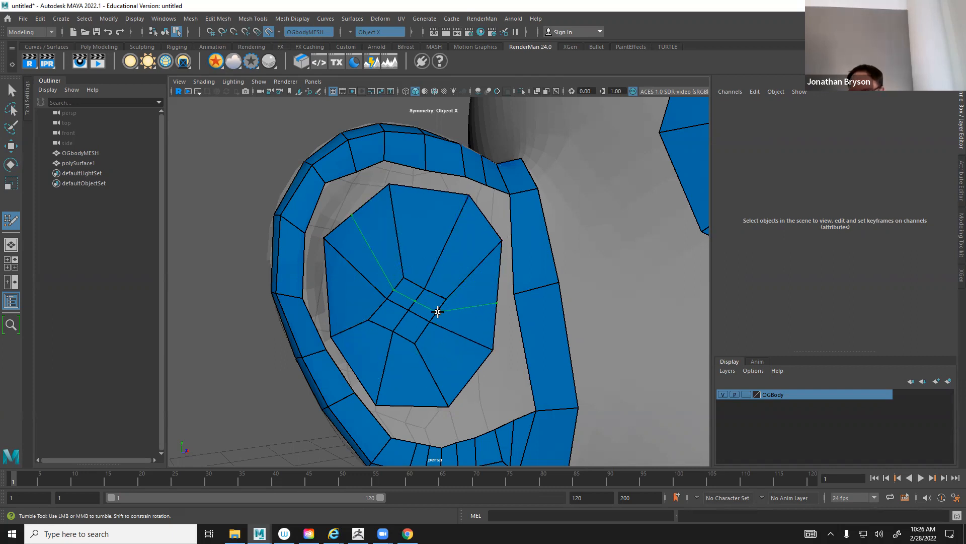
Insert edge loops through the patch in both directions, splitting its centre into a four-by-four grid
ctrl+click(416, 301)
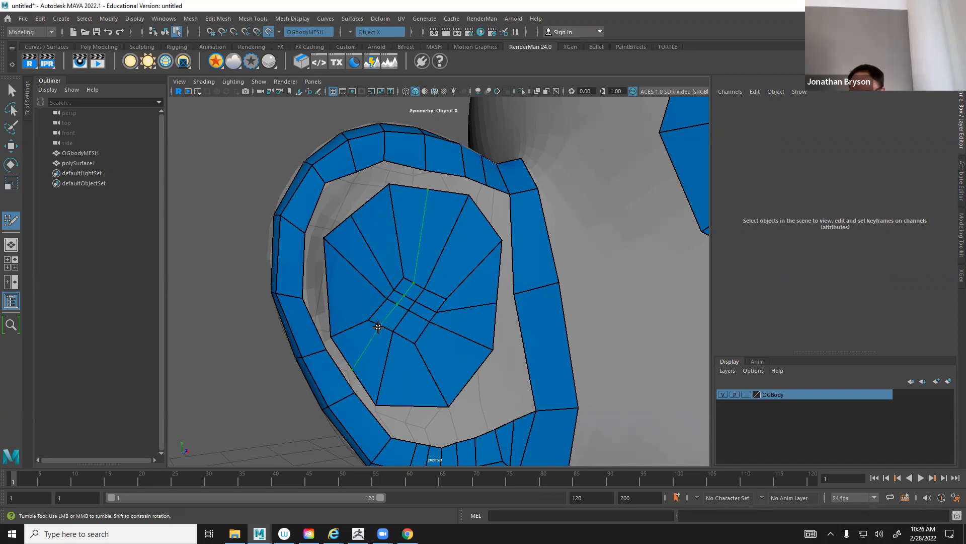
ctrl+click(404, 339)
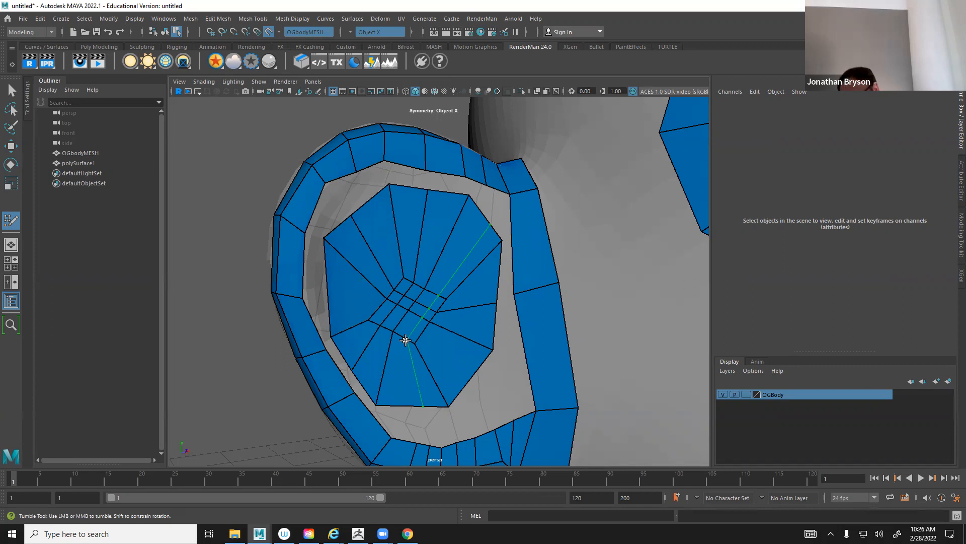
ctrl+click(418, 332)
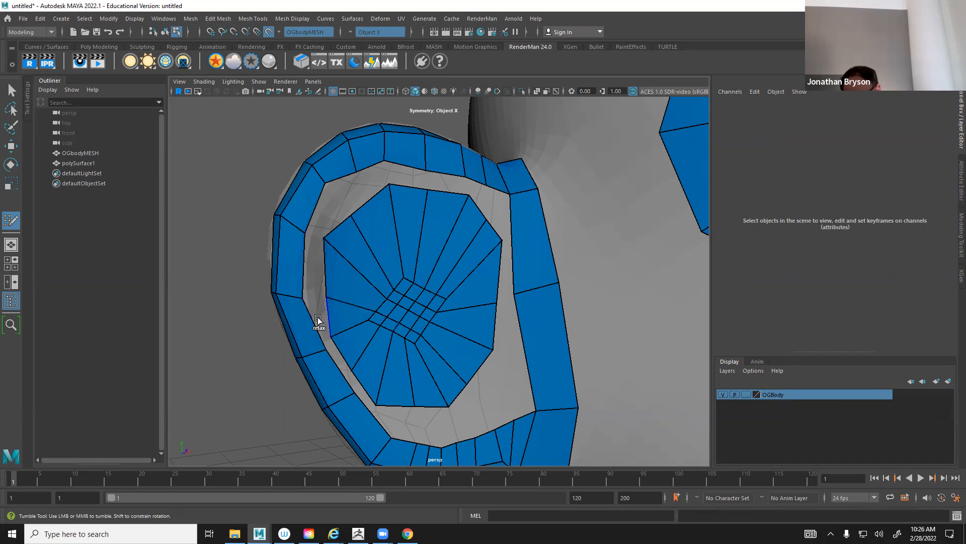
Bridge the patch to the ear rim with quads along its outer, cheek-facing and lower sides
shift+click(316, 287)
shift+click(341, 365)
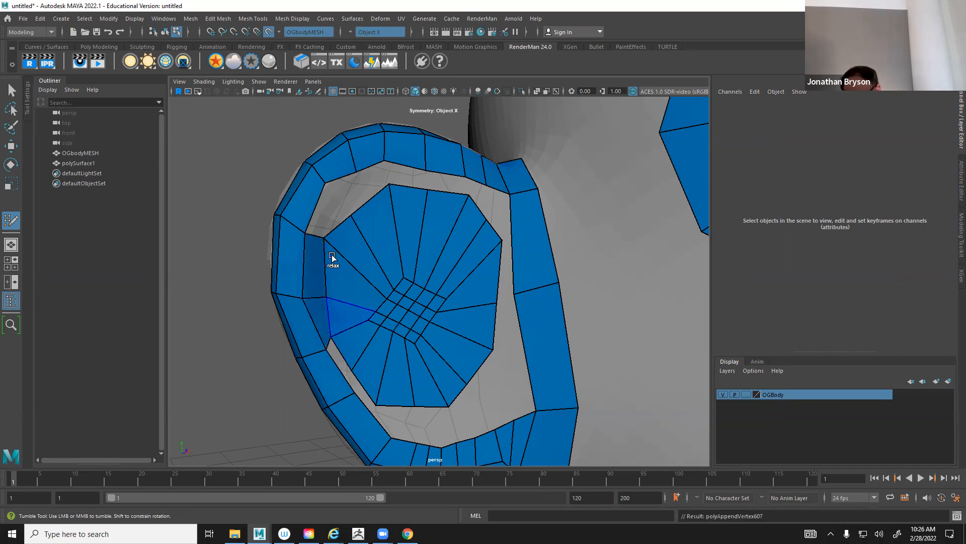
shift+click(345, 192)
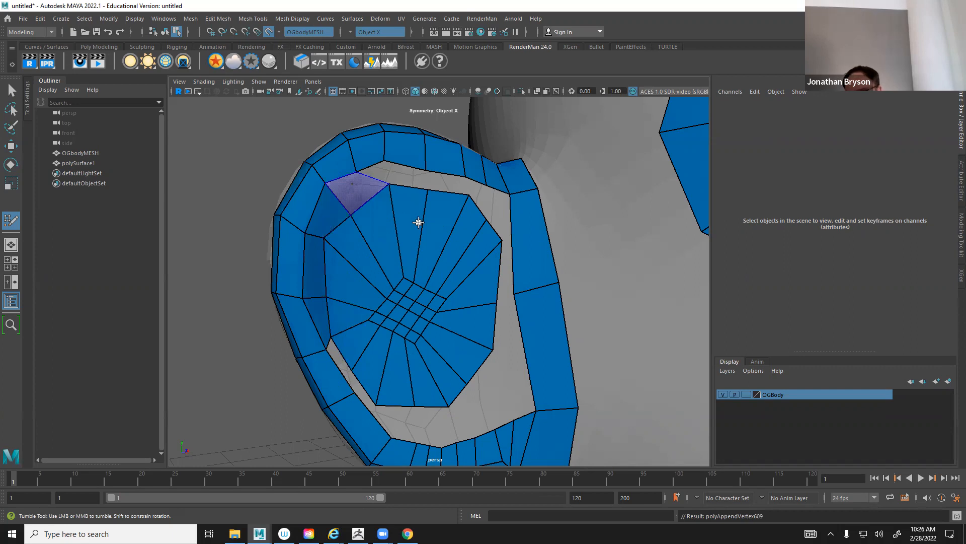
shift+click(509, 325)
shift+click(428, 425)
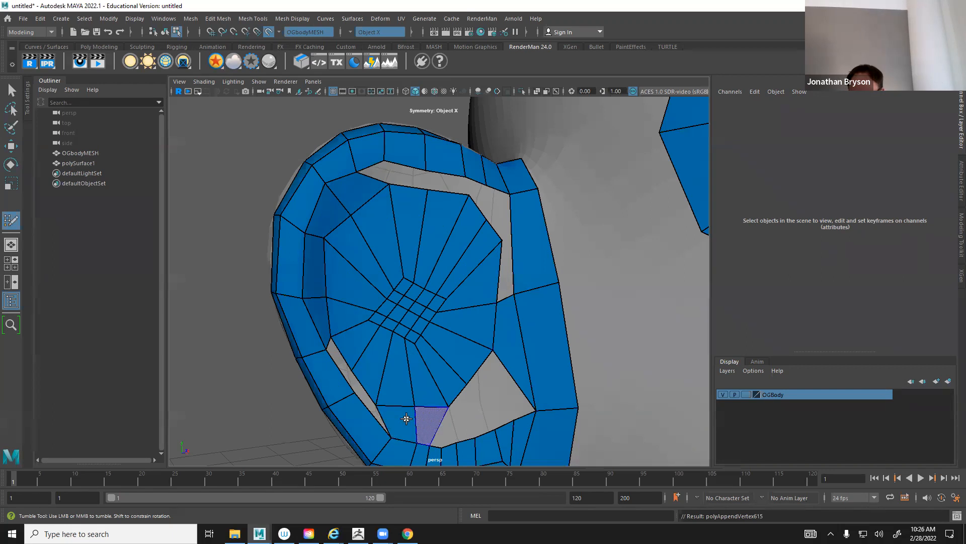
Fill the gap below the ear's upper rim, split the cheek-side strip with an edge, and fill quads beside it
mouse_move(480, 425)
alt+middle_down()
mouse_move(431, 441)
mouse_move(380, 387)
alt+middle_up()
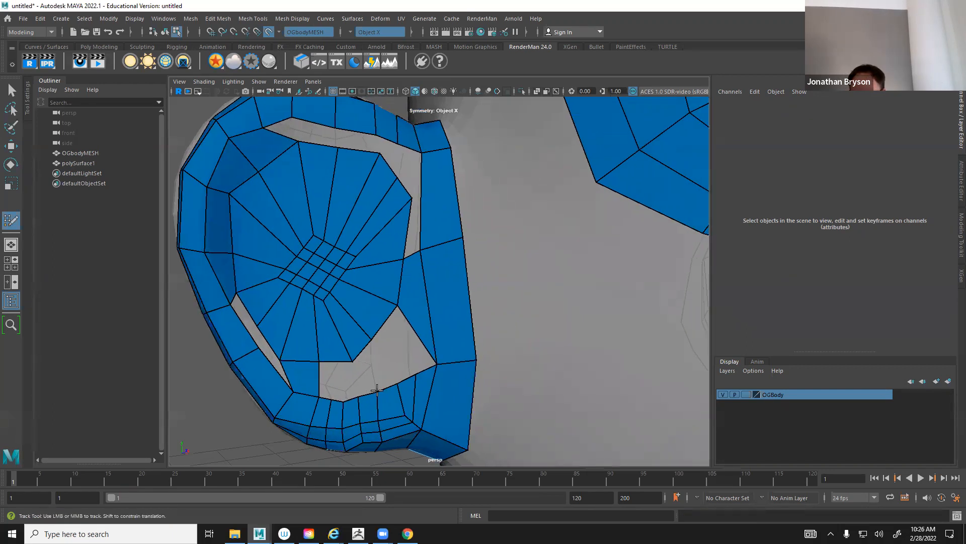
alt+middle_drag(359, 265, 367, 280)
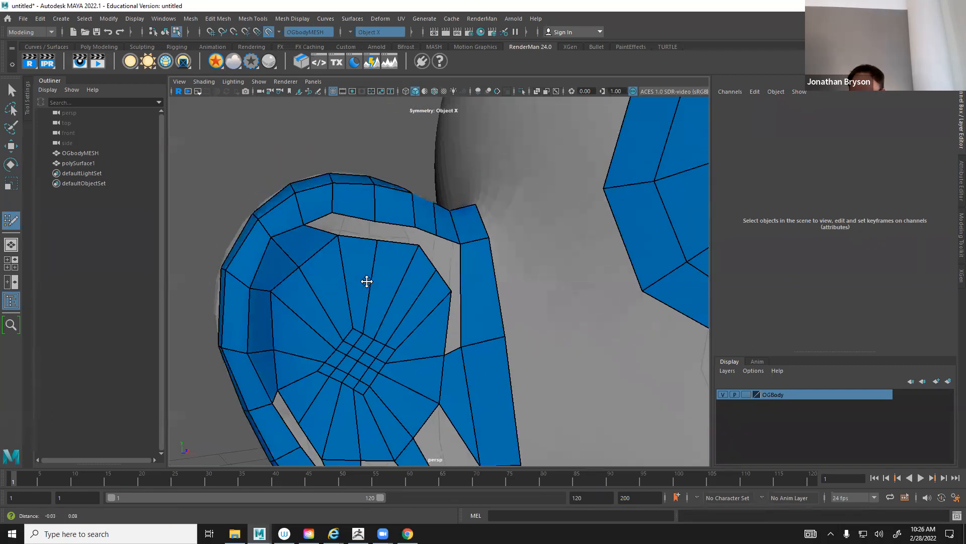
shift+click(359, 226)
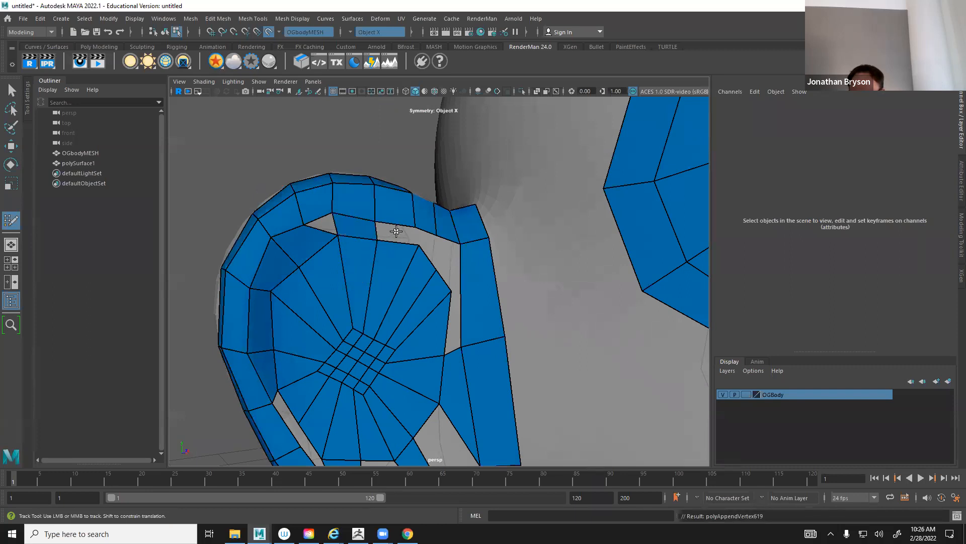
shift+click(432, 245)
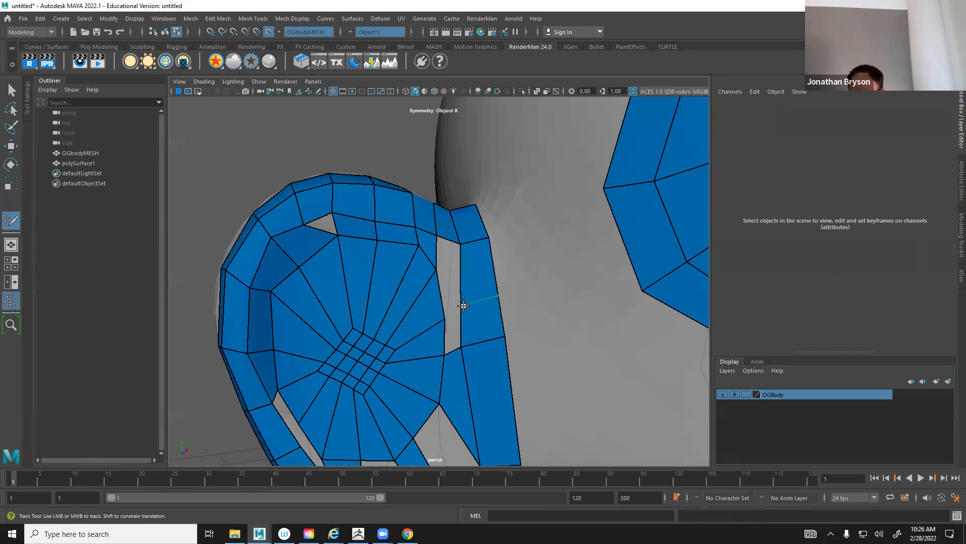
ctrl+click(466, 316)
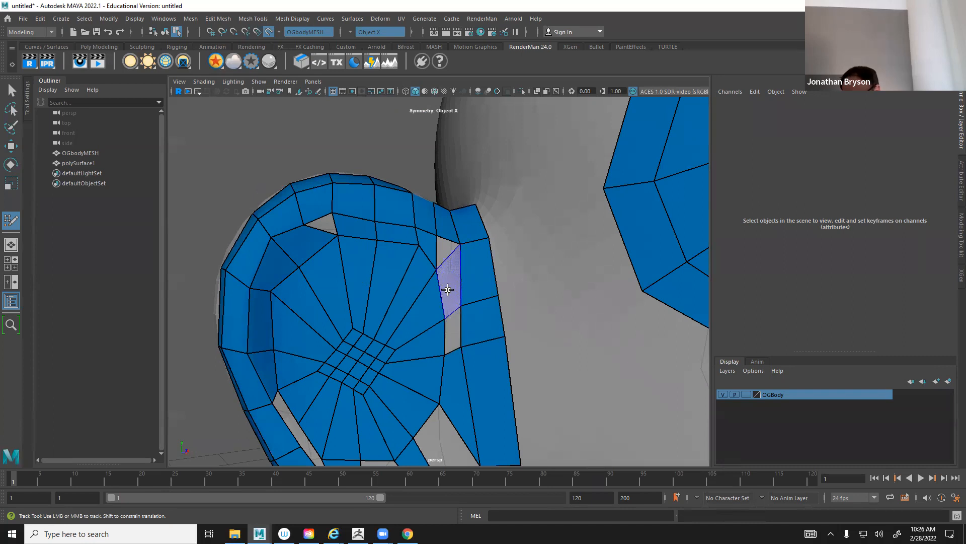
shift+click(447, 289)
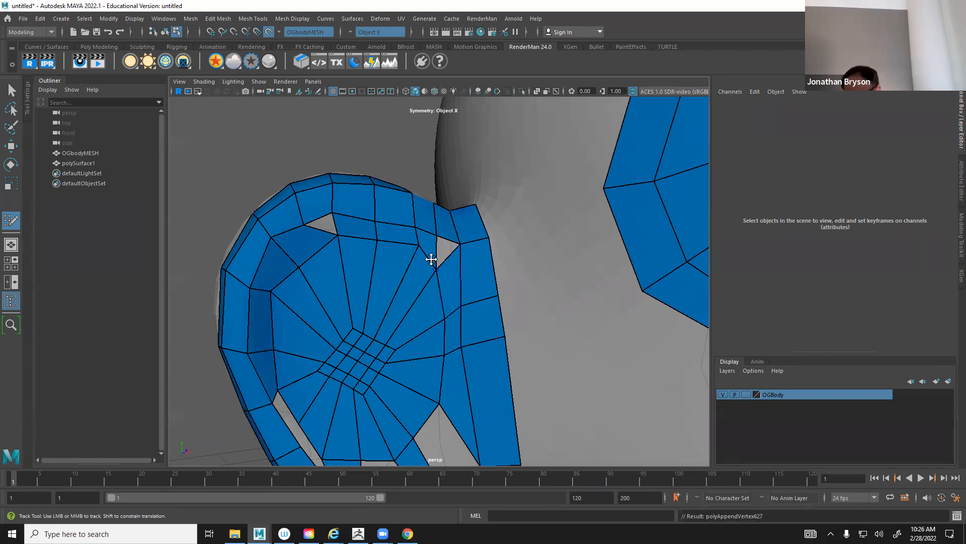
Insert an edge loop along the row below the ear's upper rim and close the holes at its two ends
ctrl+click(431, 249)
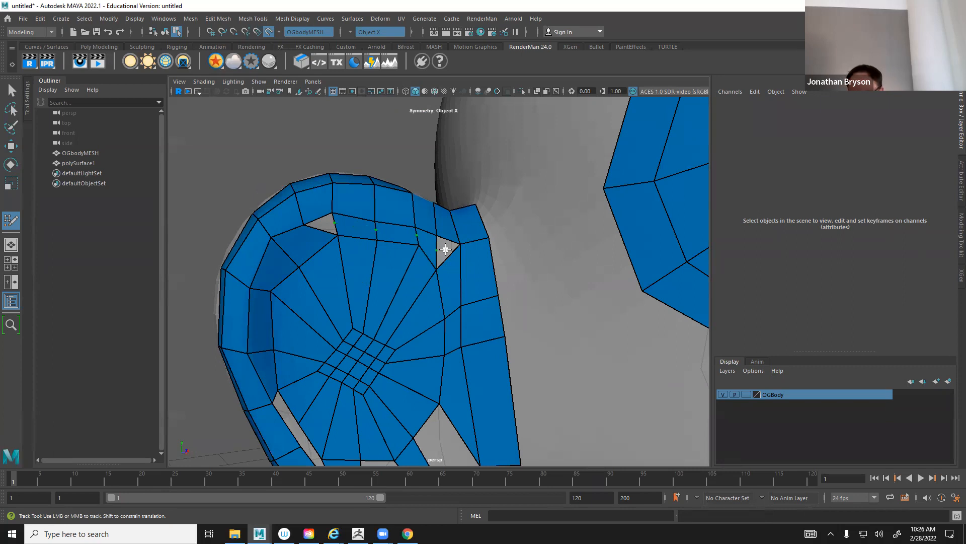
shift+click(445, 247)
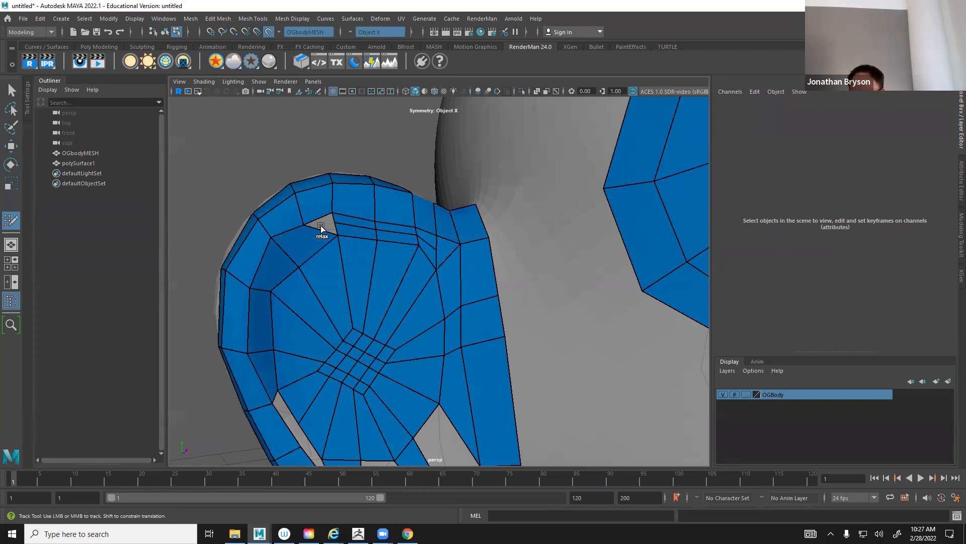
shift+click(324, 221)
Relax the inner ear's upper quads, insert an edge loop around the centre grid, and relax the surrounding topology
mouse_move(328, 220)
shift+mouse_down()
mouse_move(419, 252)
mouse_move(358, 302)
mouse_move(364, 295)
mouse_move(336, 283)
shift+mouse_up()
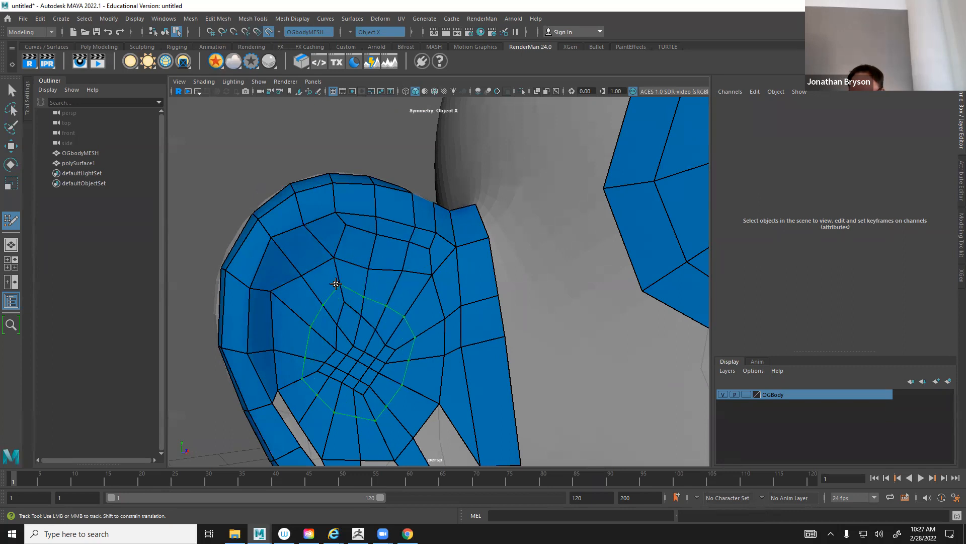
key(ctrl+z)
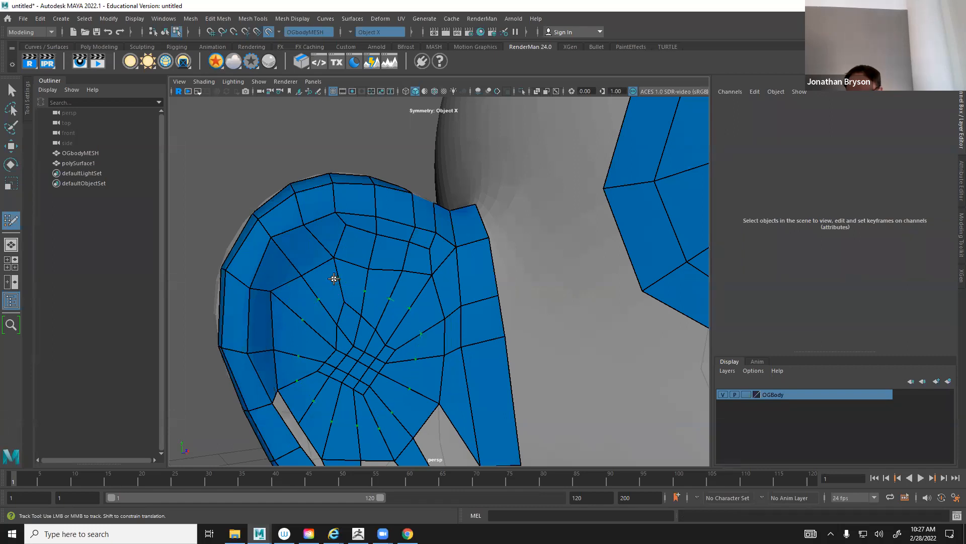
ctrl+click(334, 278)
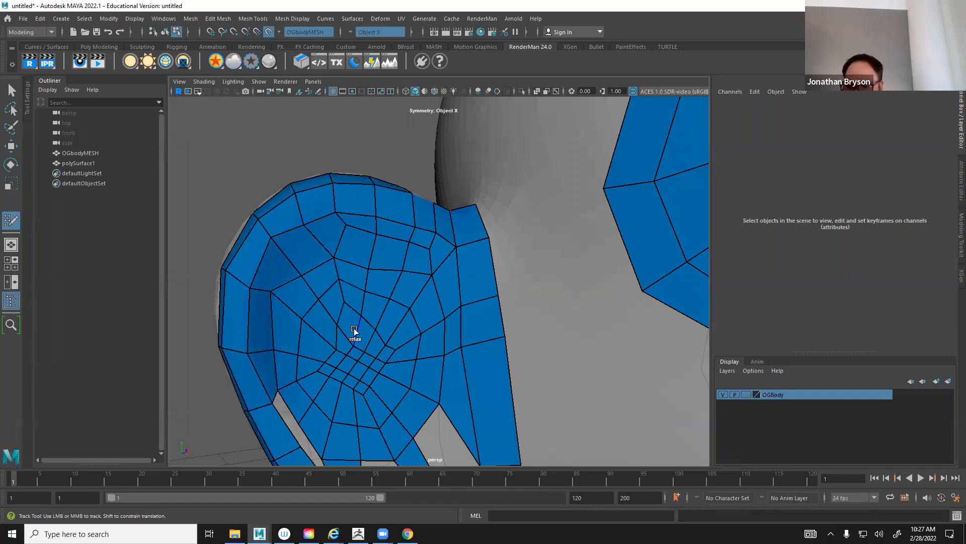
mouse_move(329, 268)
shift+mouse_down()
mouse_move(298, 282)
mouse_move(360, 272)
mouse_move(312, 326)
mouse_move(365, 308)
shift+mouse_up()
Fill quads around the edges of the inner ear's hole just above the lower rim
alt+middle_drag(370, 398, 367, 377)
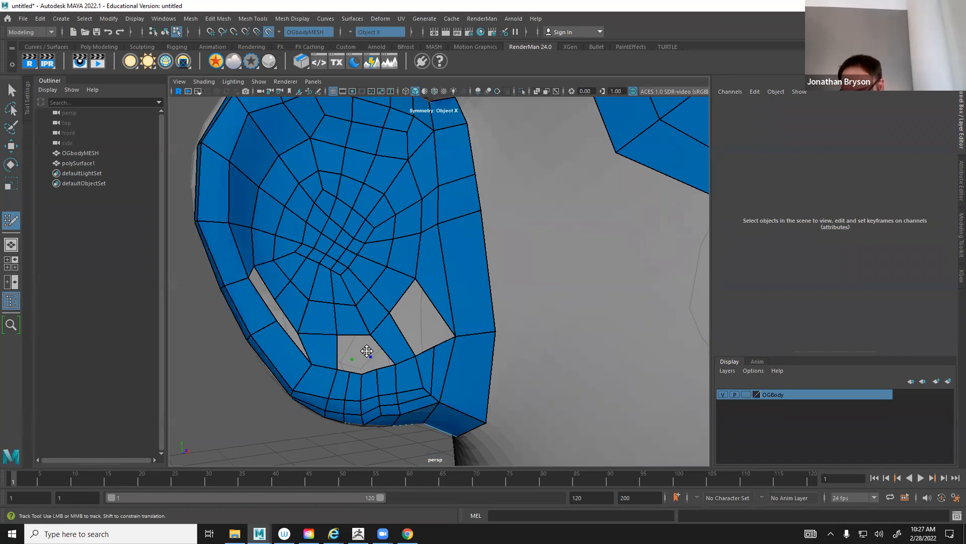
shift+click(358, 350)
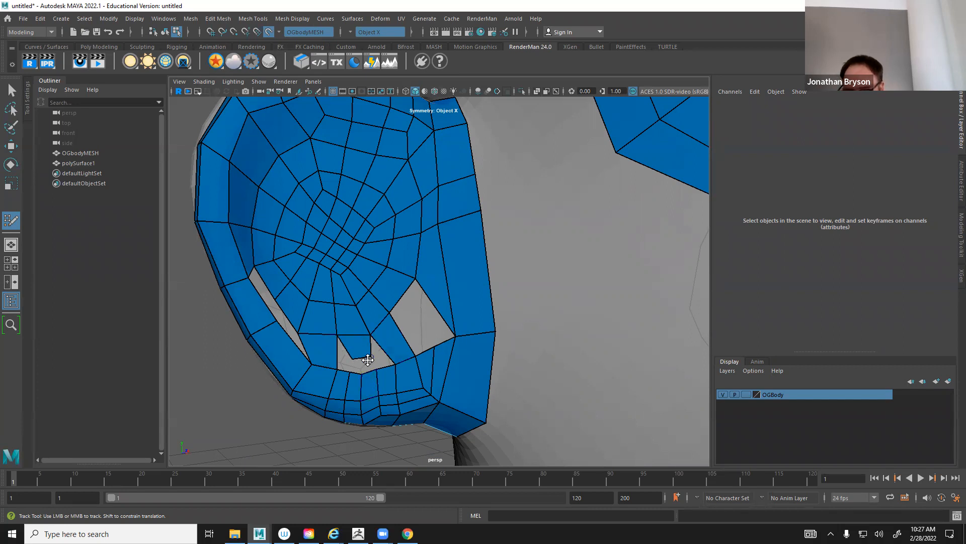
alt+right_drag(366, 376, 383, 381)
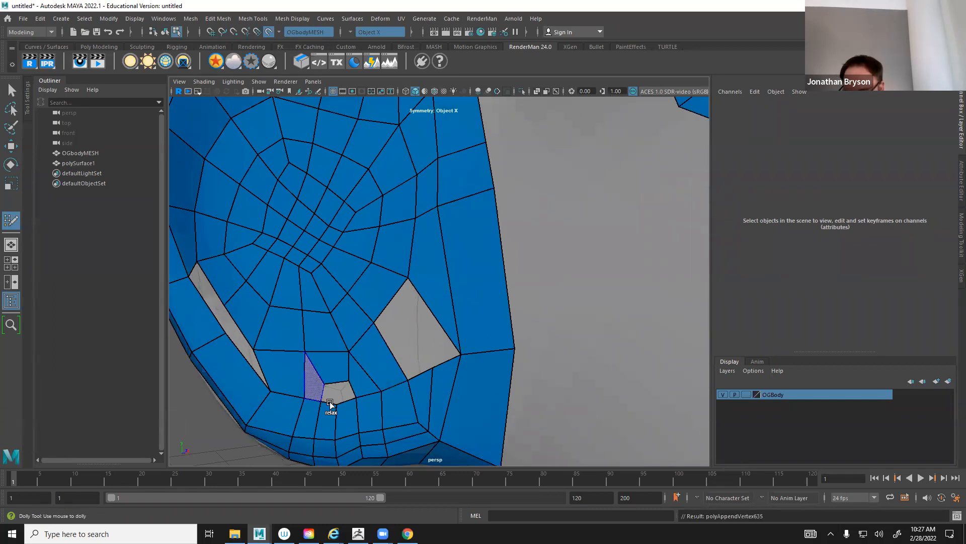
shift+click(330, 403)
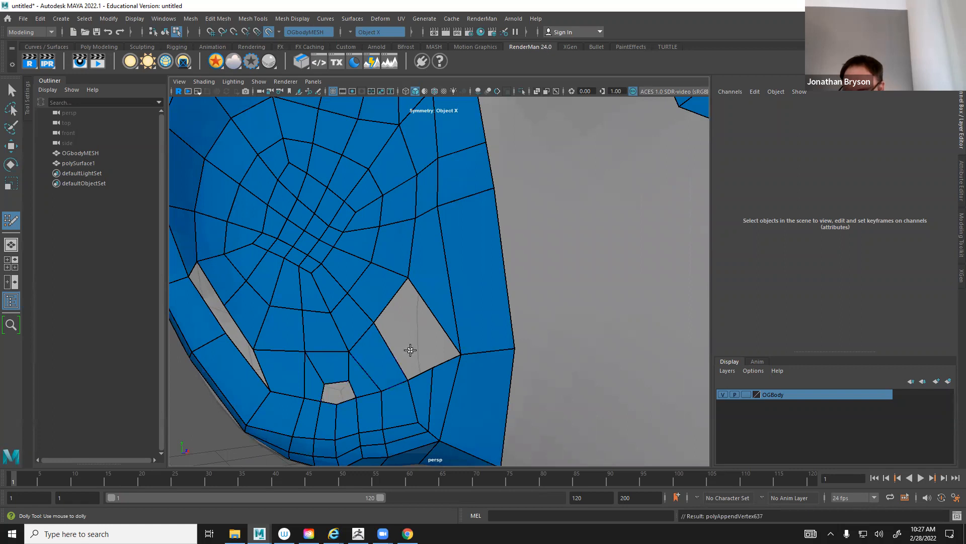
Fill the inner ear's lower cheek-side hole with quads and close the small opening above the lower rim
click(419, 343)
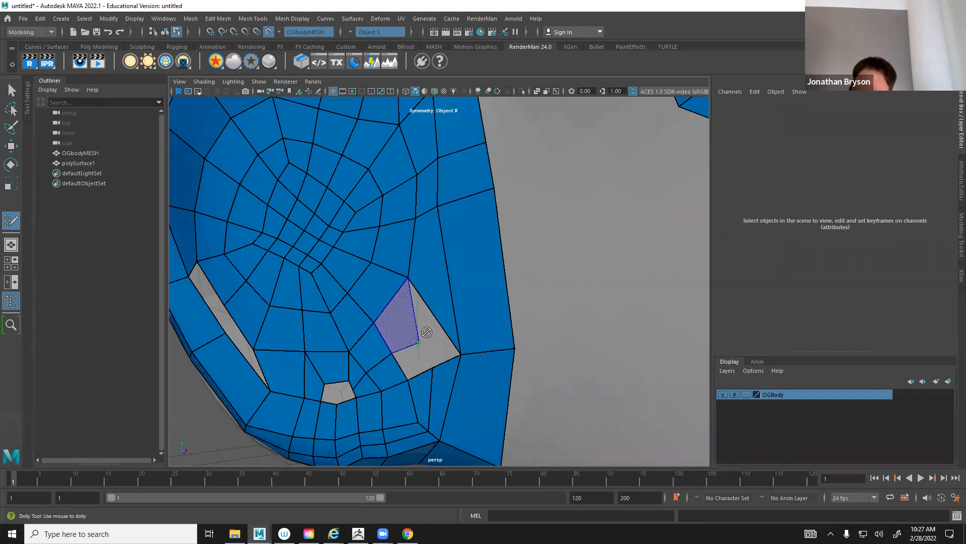
shift+click(433, 342)
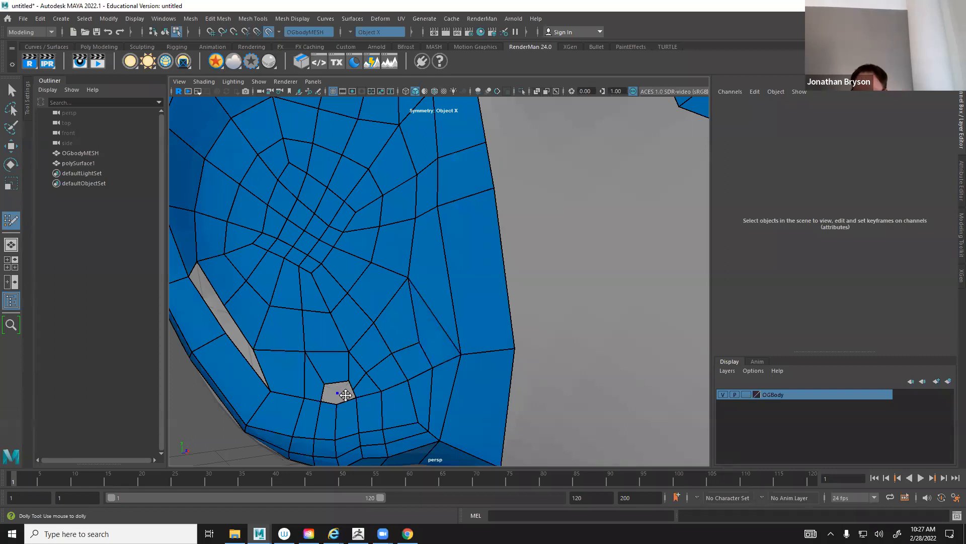
scroll(353, 408, down, 3)
scroll(364, 401, up, 8)
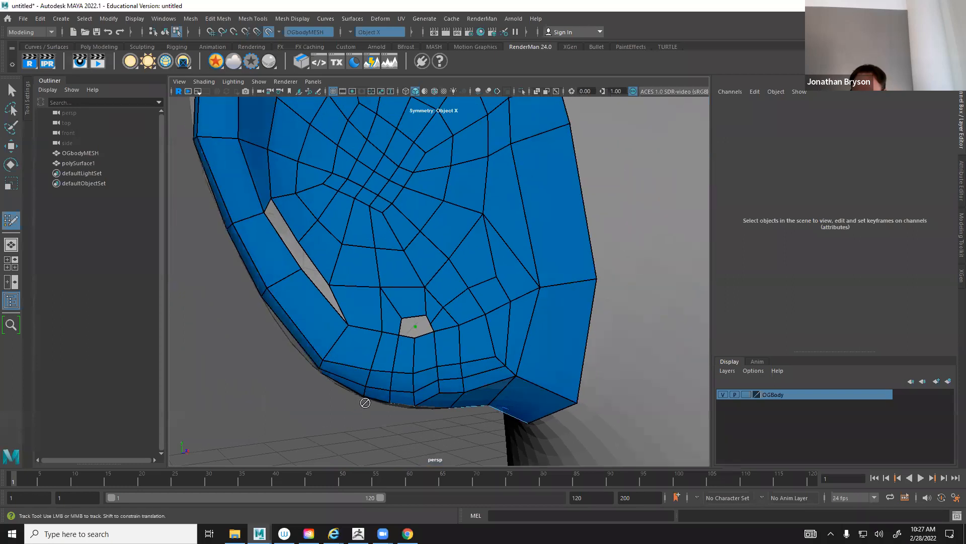
scroll(393, 410, down, 5)
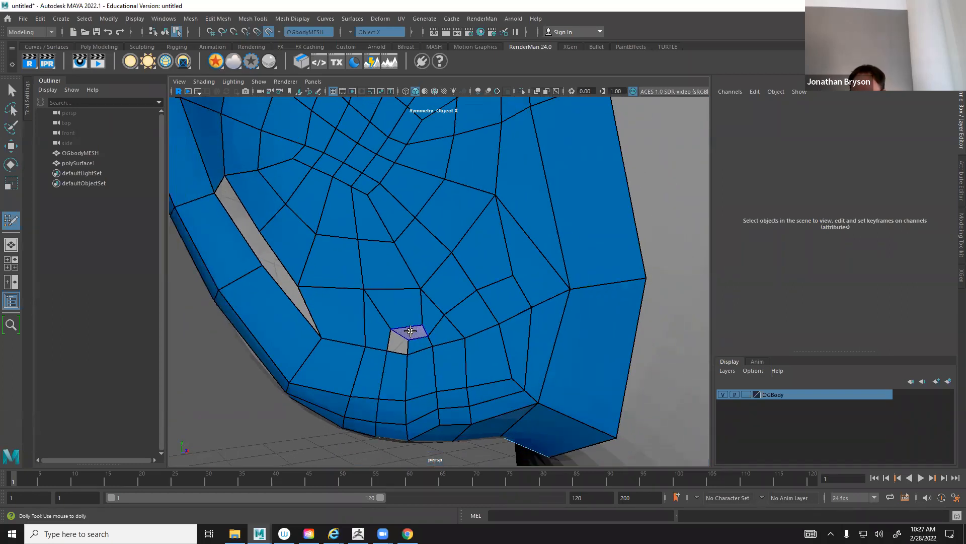
shift+click(403, 342)
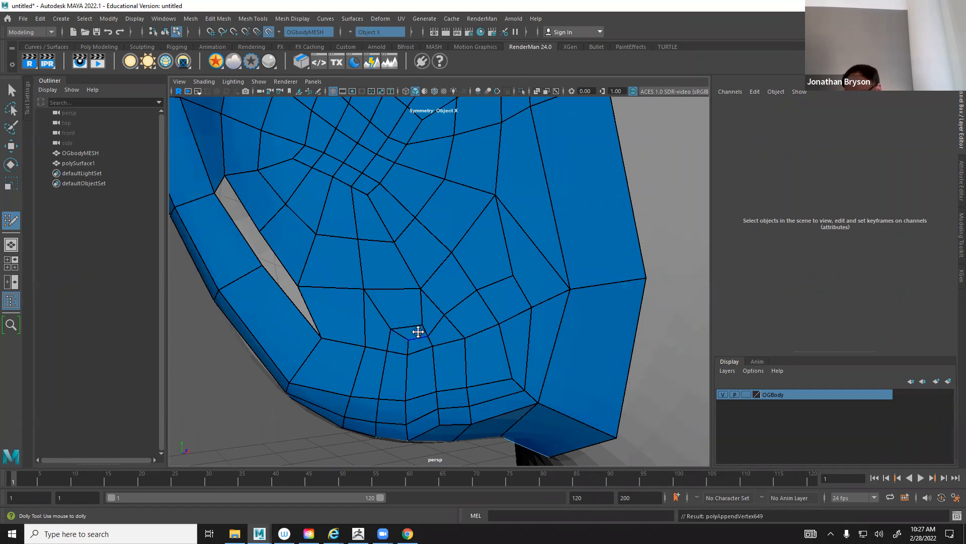
Relax the inner ear's lower quads and fill the long slit along the outer rim with quads
mouse_move(393, 322)
shift+mouse_down()
mouse_move(447, 336)
mouse_move(405, 341)
mouse_move(433, 347)
shift+mouse_up()
mouse_move(495, 351)
shift+mouse_down()
mouse_move(358, 373)
mouse_move(327, 344)
shift+mouse_up()
alt+middle_drag(370, 346, 419, 430)
alt+drag(355, 339, 325, 352)
alt+middle_drag(350, 351, 375, 333)
shift+click(429, 271)
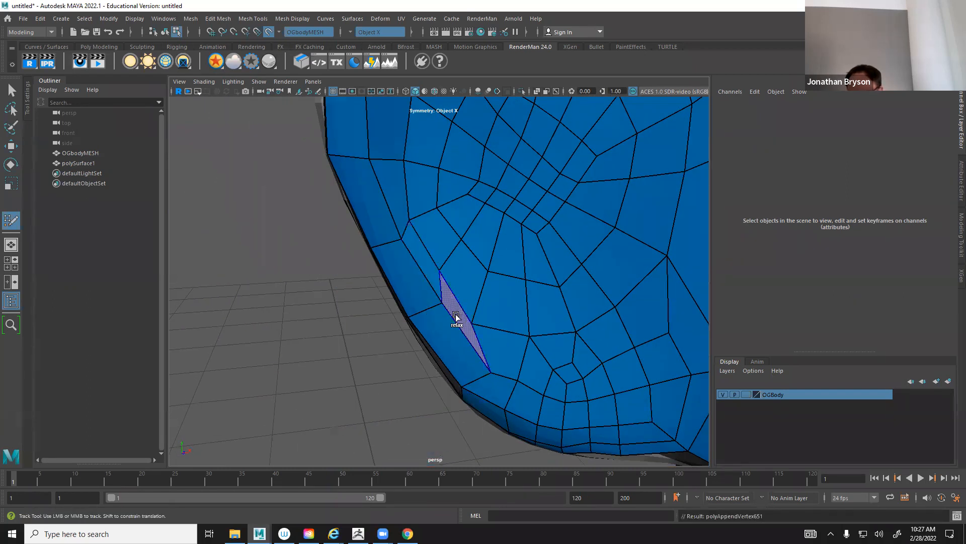
mouse_move(483, 358)
shift+mouse_down()
mouse_move(483, 367)
mouse_move(448, 287)
mouse_move(444, 164)
mouse_move(461, 151)
shift+mouse_up()
alt+middle_drag(539, 216, 526, 231)
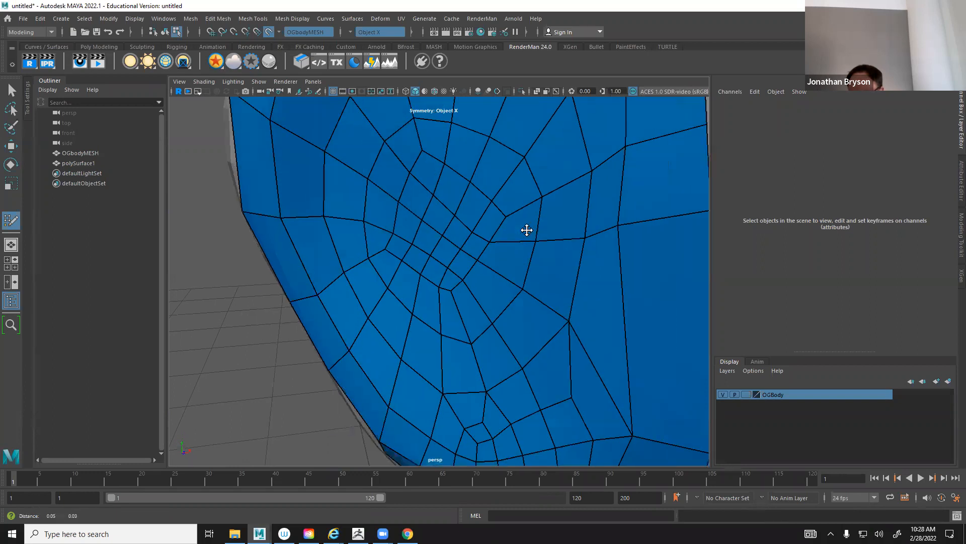
Bridge the ear's cheek-side edge to the eye ring with a quad and split it with a vertical edge
alt+right_drag(526, 231, 465, 251)
alt+drag(465, 251, 421, 222)
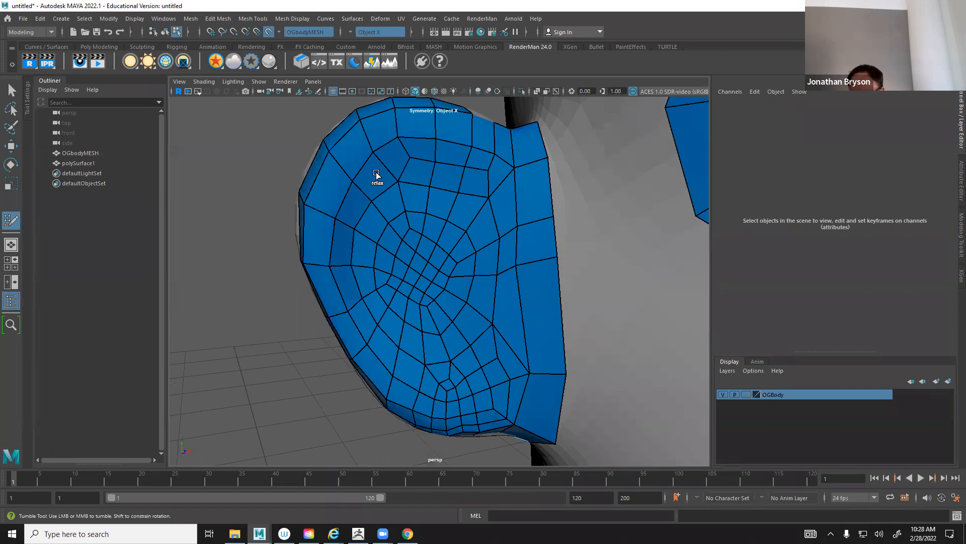
alt+right_drag(479, 306, 431, 288)
mouse_move(431, 289)
alt+mouse_down()
mouse_move(501, 298)
mouse_move(442, 317)
mouse_move(371, 319)
mouse_move(421, 311)
mouse_move(417, 271)
alt+mouse_up()
shift+click(434, 263)
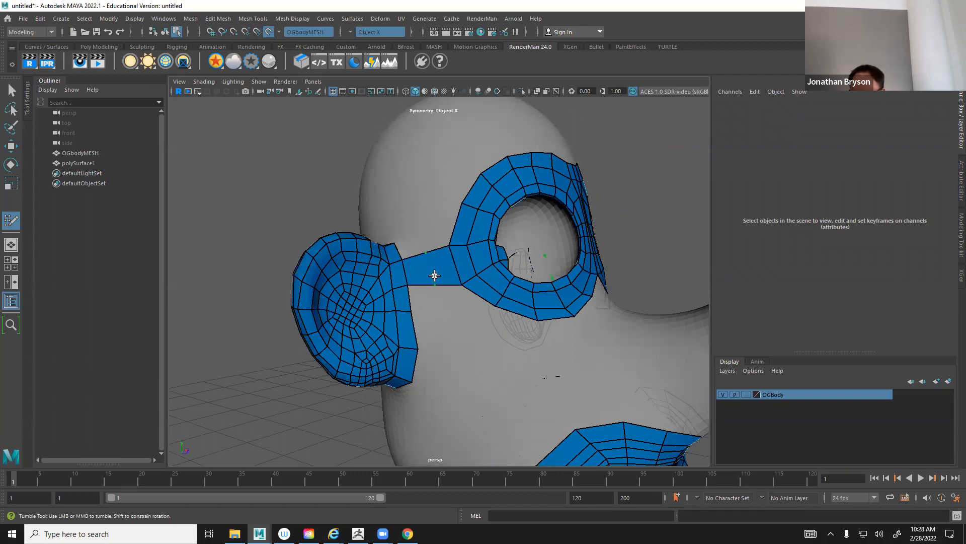
ctrl+click(432, 272)
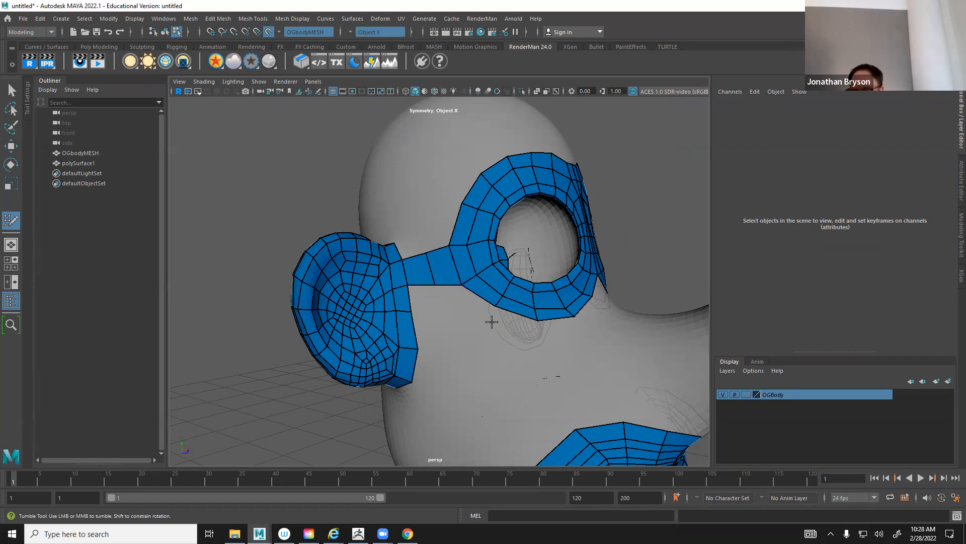
Bridge the underside of the eye ring to the upper lip with a strip of two quads
alt+drag(576, 352, 511, 345)
alt+middle_drag(512, 345, 538, 338)
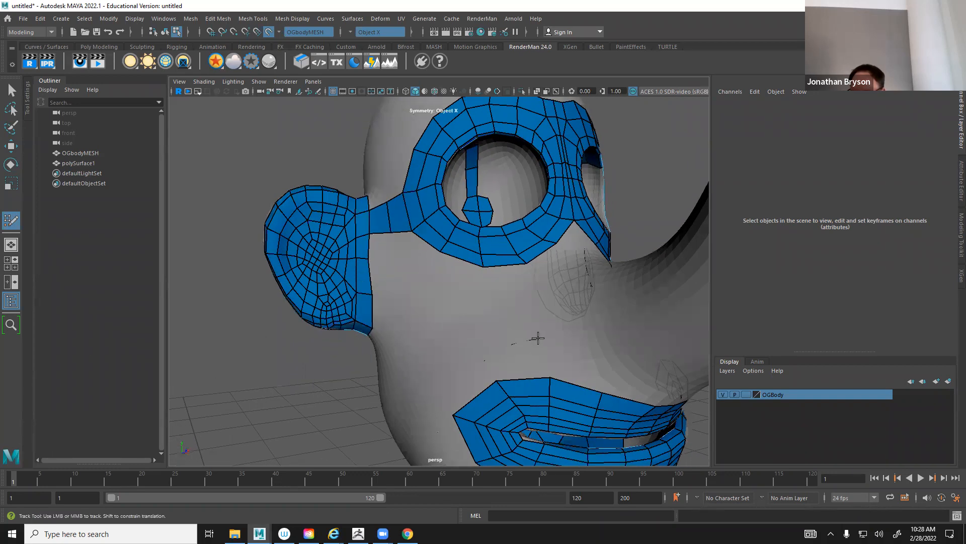
click(487, 326)
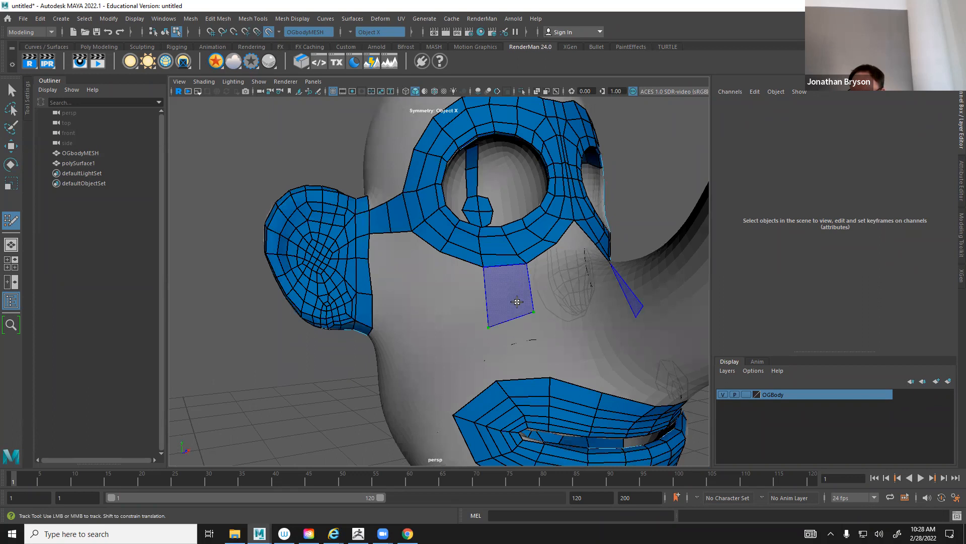
shift+click(524, 350)
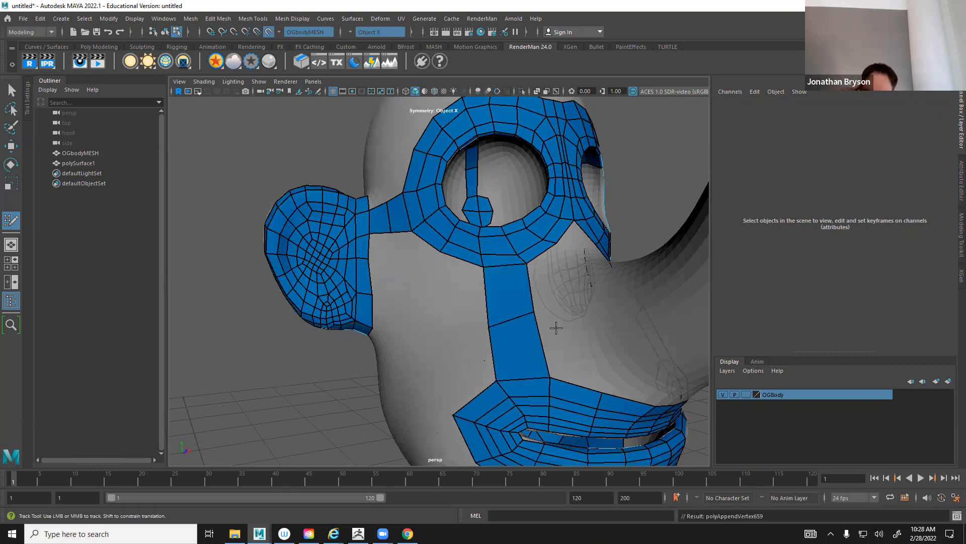
Bridge the mouth corner to the lower part of the ear with a strip of three quads across the cheek
alt+drag(417, 361, 488, 346)
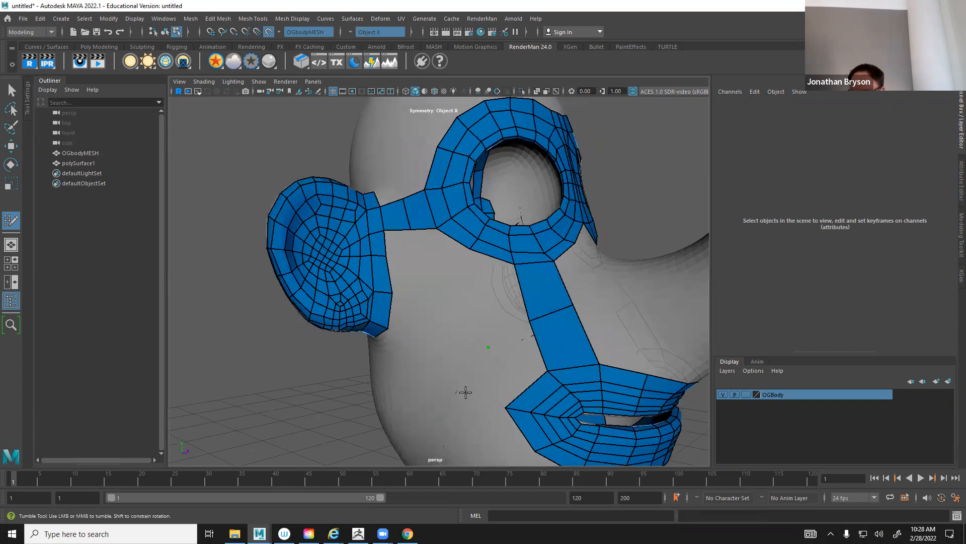
shift+click(436, 329)
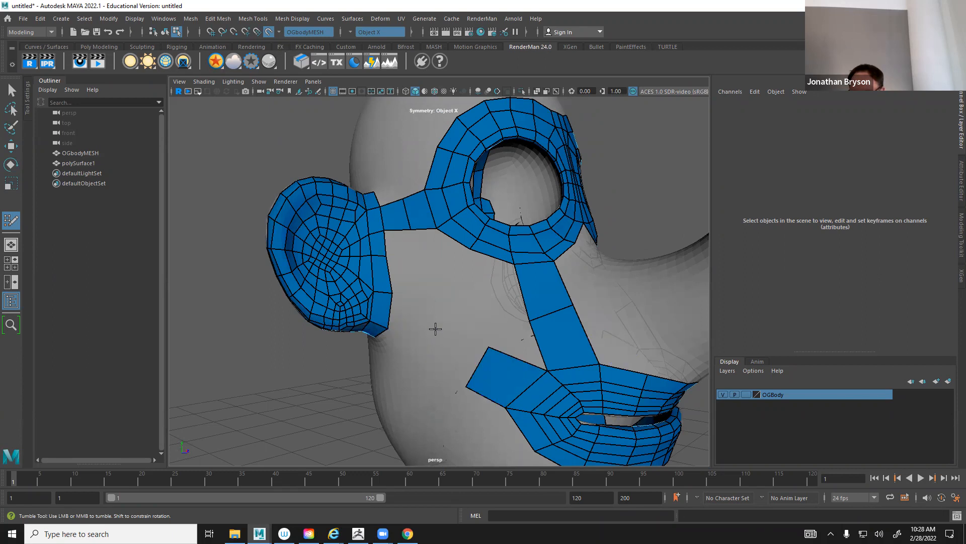
click(420, 355)
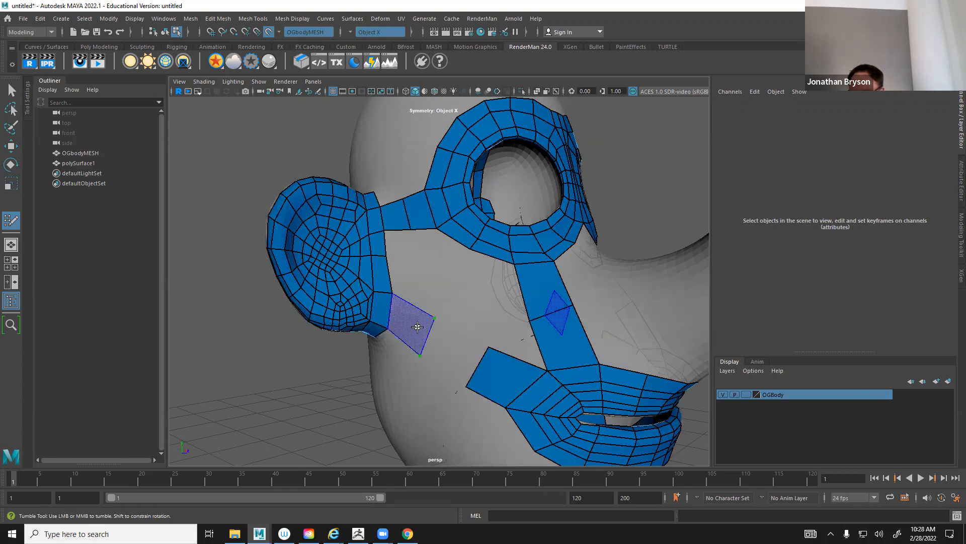
shift+click(448, 345)
shift+click(486, 353)
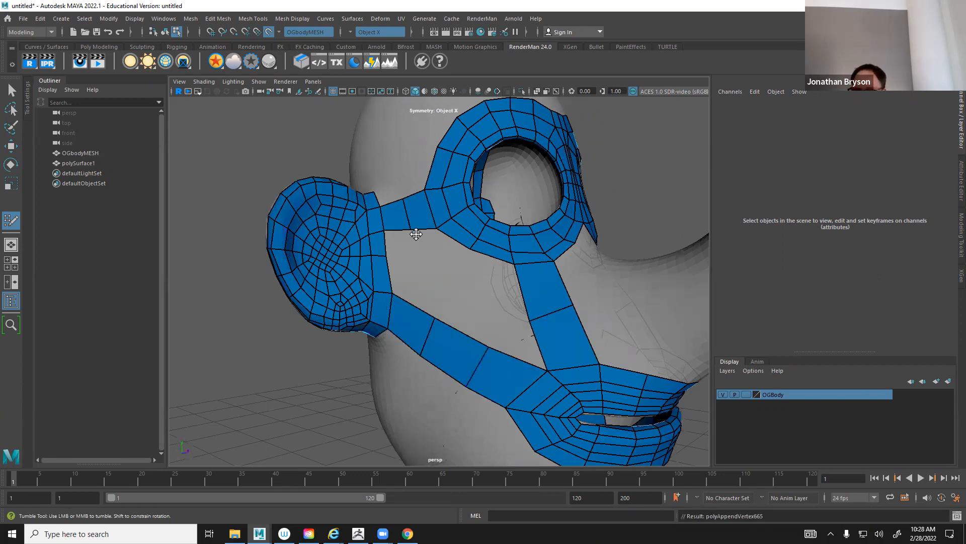
Fill two rows of mirrored quads from the centre of the lower lip down the chin
alt+drag(514, 312, 501, 272)
scroll(489, 372, up, 1)
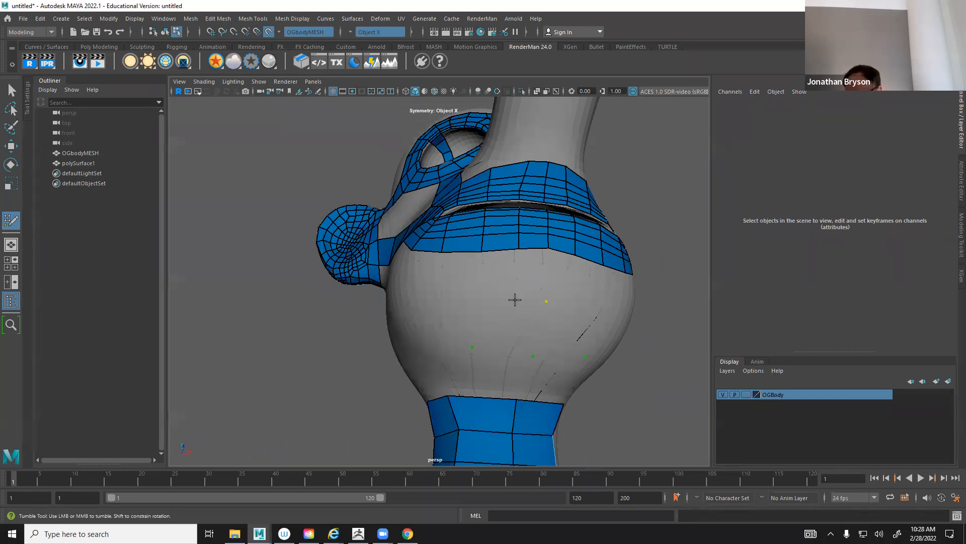
mouse_move(541, 319)
alt+mouse_down()
mouse_move(513, 330)
mouse_move(488, 310)
alt+mouse_up()
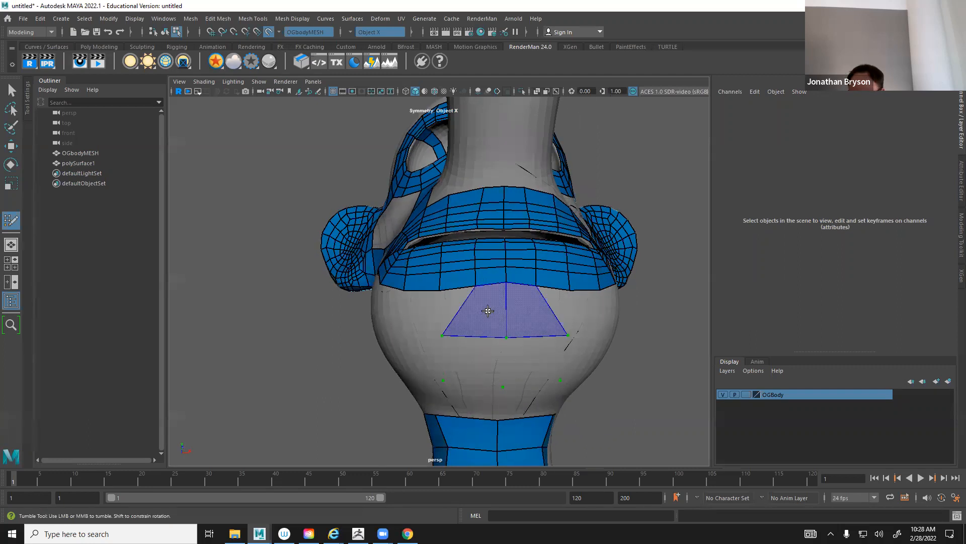
shift+click(479, 359)
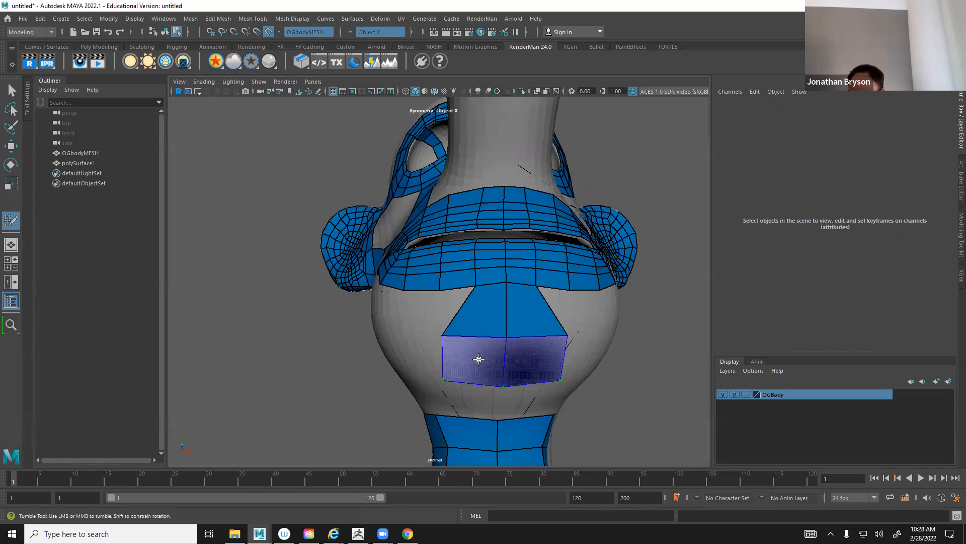
shift+click(448, 339)
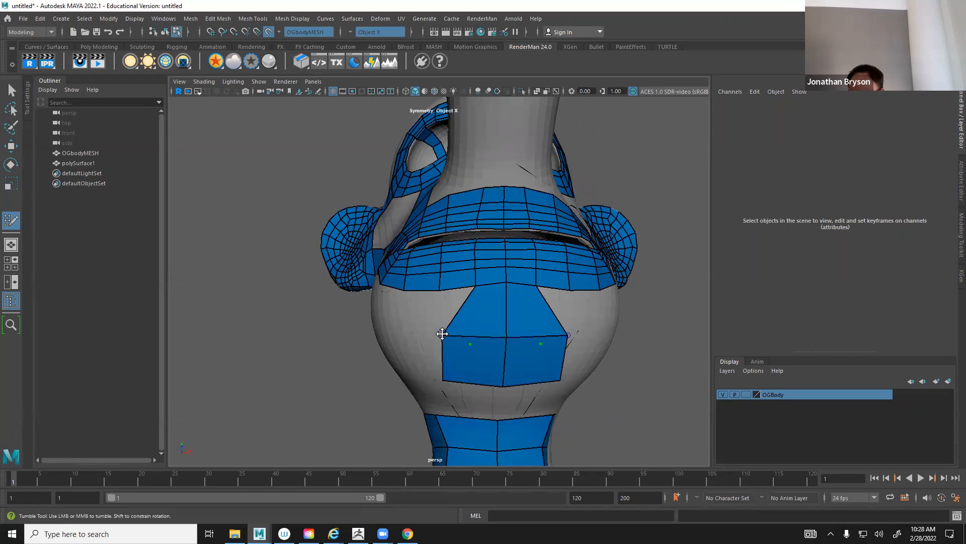
Narrow the chin strip by moving its side vertices inward and fill the quads joining it to the neck
drag(443, 334, 464, 335)
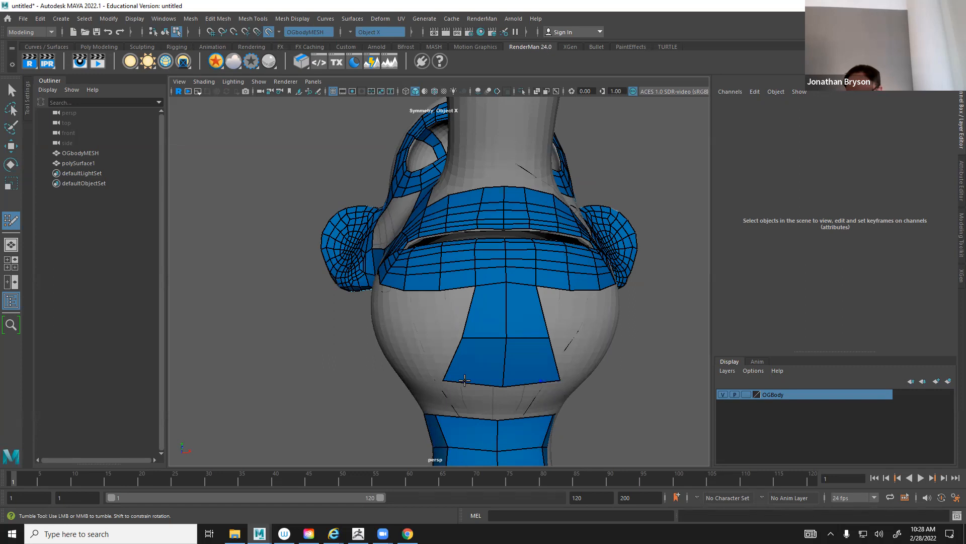
alt+drag(464, 380, 452, 286)
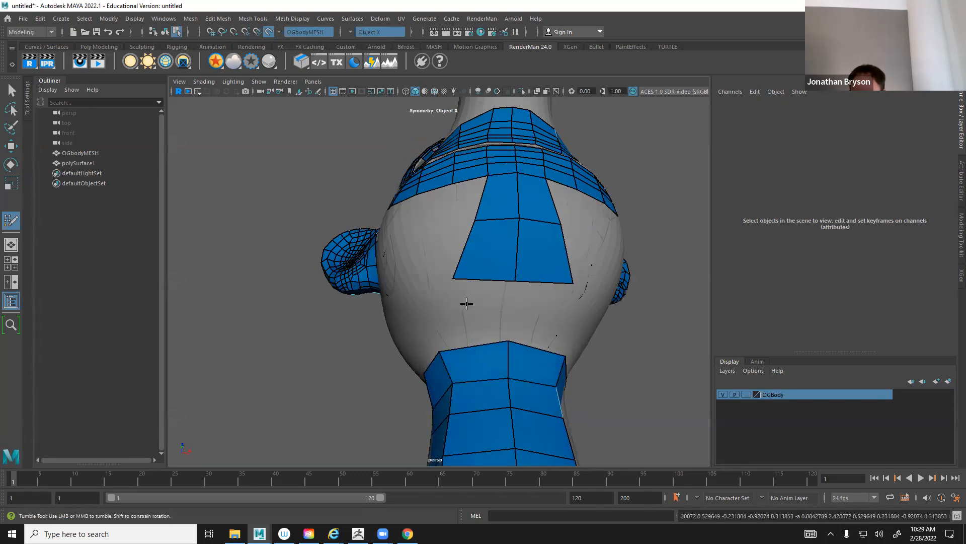
alt+drag(467, 305, 497, 330)
alt+middle_drag(497, 329, 498, 309)
alt+right_drag(497, 310, 524, 342)
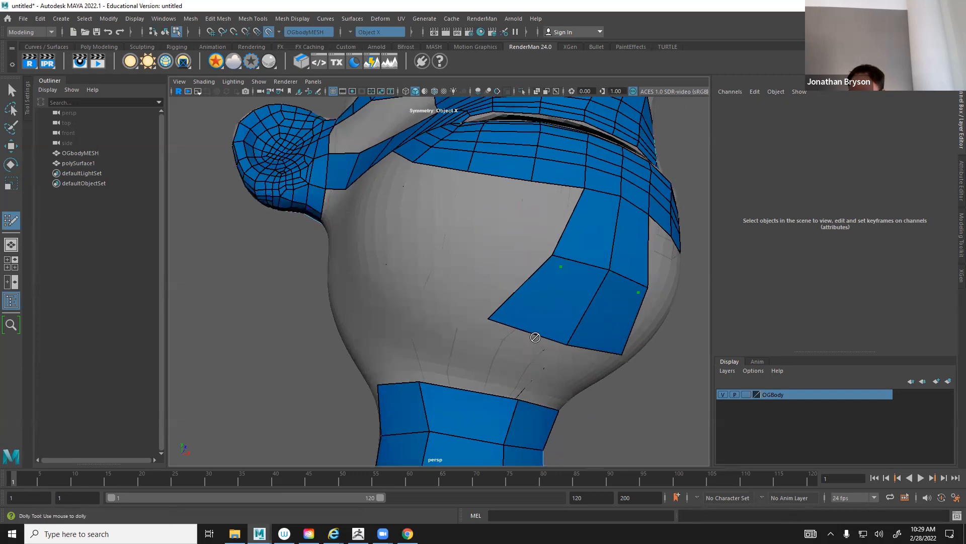
drag(522, 245, 543, 256)
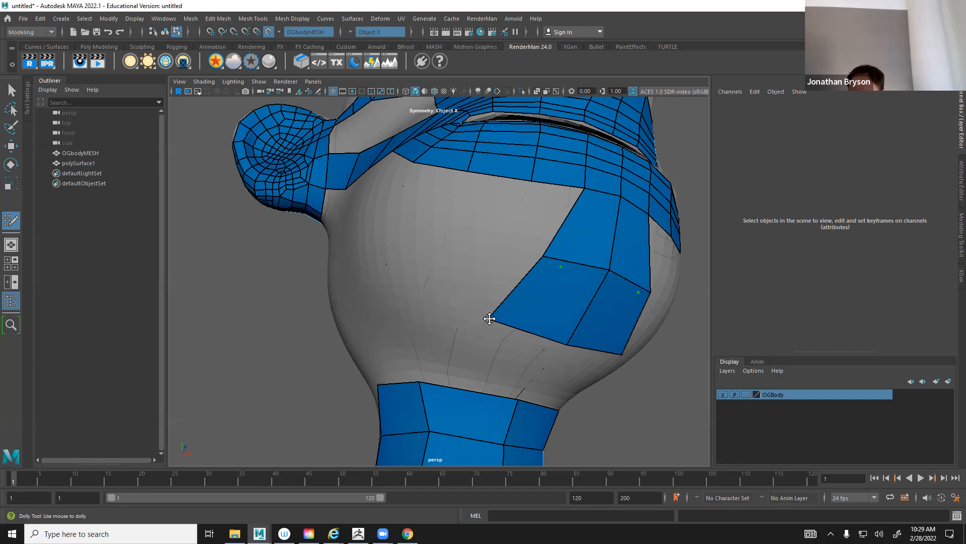
drag(492, 319, 508, 325)
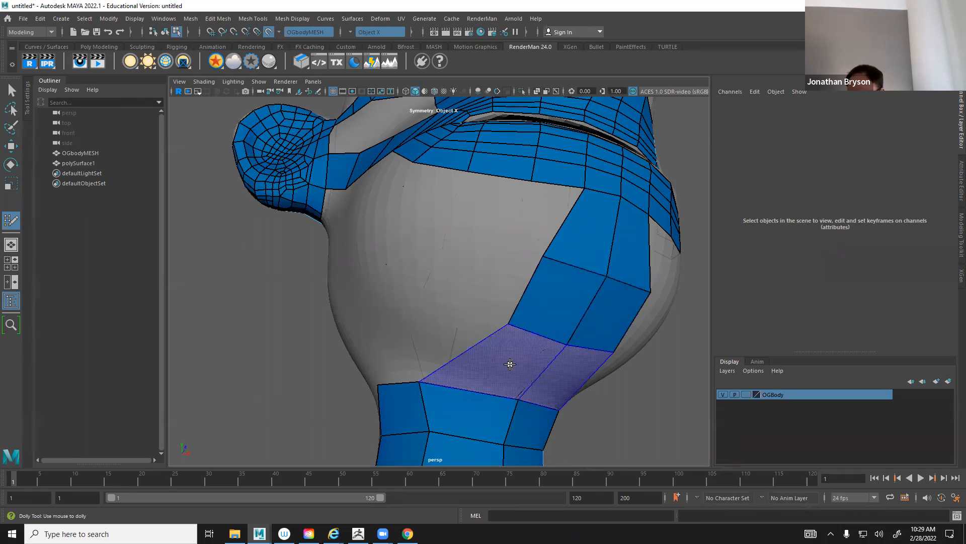
shift+click(535, 403)
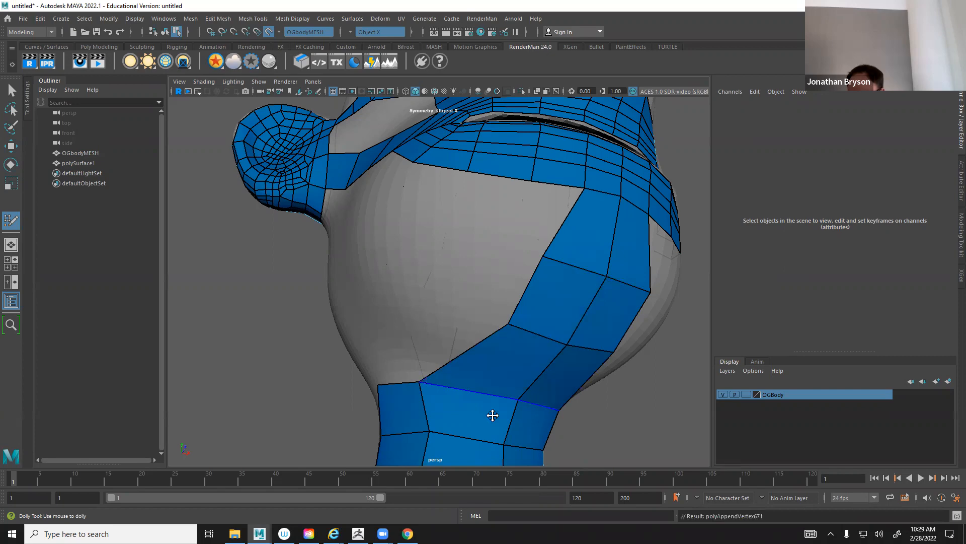
Examine the chin and neck connection, the whole body mesh, and the back of the head and ears
alt+drag(479, 398, 448, 340)
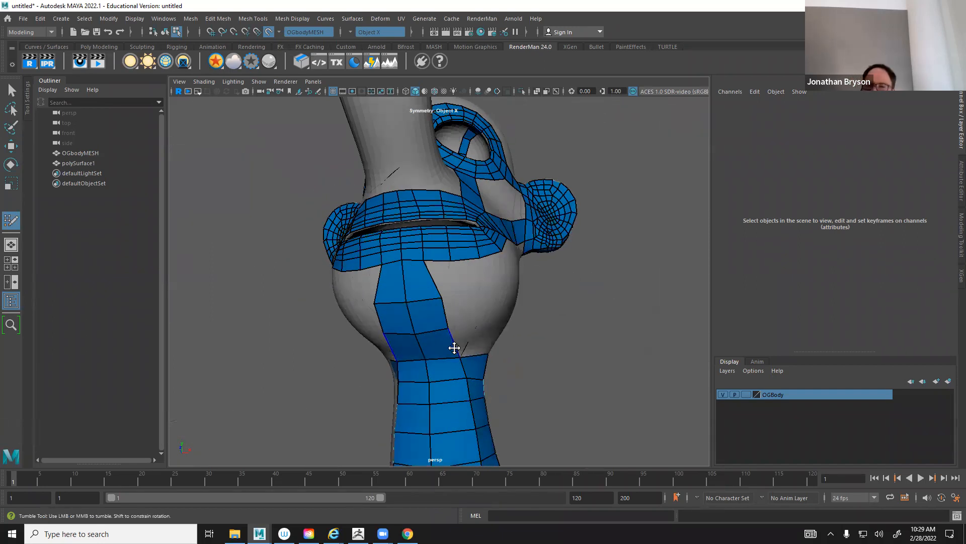
alt+drag(452, 260, 465, 328)
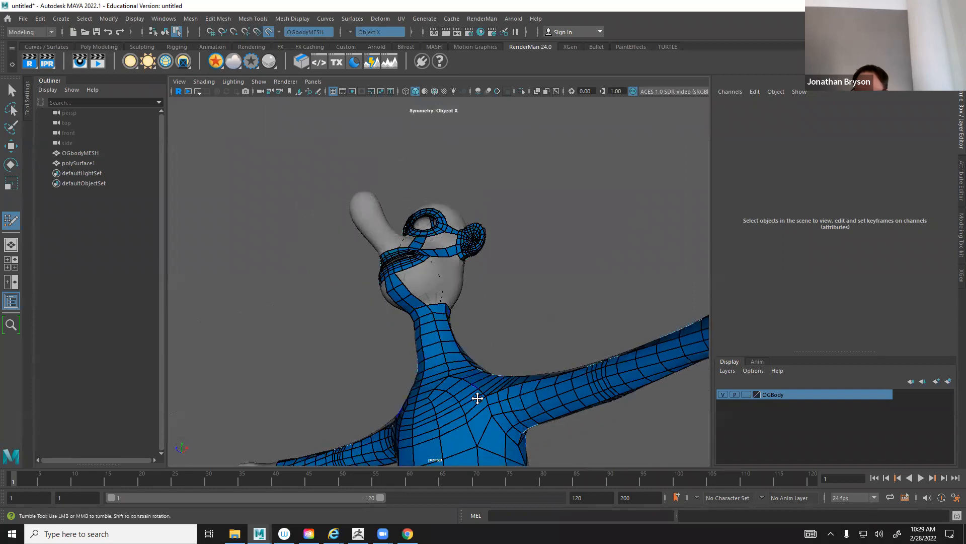
alt+middle_drag(477, 398, 496, 386)
alt+right_drag(497, 386, 443, 382)
alt+drag(443, 383, 510, 364)
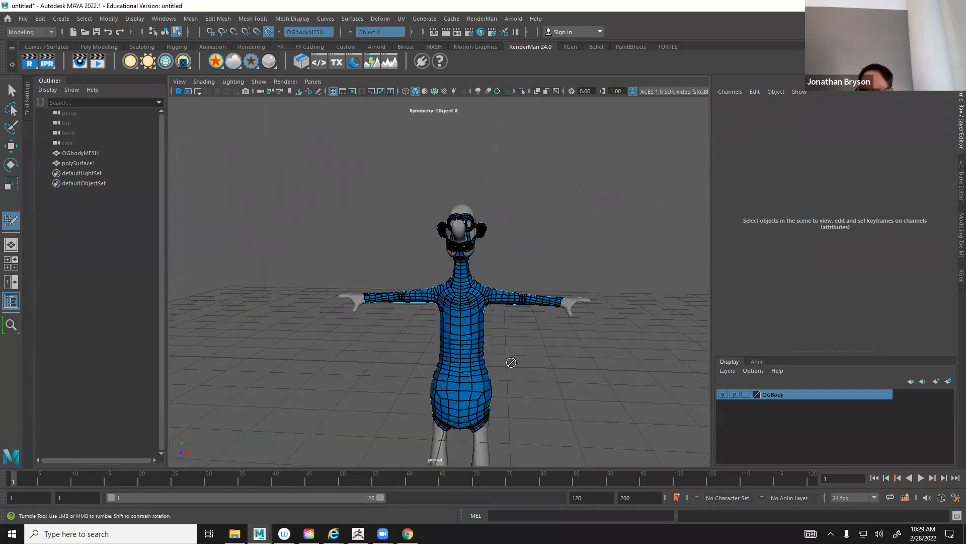
alt+drag(393, 182, 418, 319)
alt+right_drag(418, 319, 442, 399)
alt+middle_drag(361, 382, 507, 335)
alt+right_drag(372, 327, 425, 350)
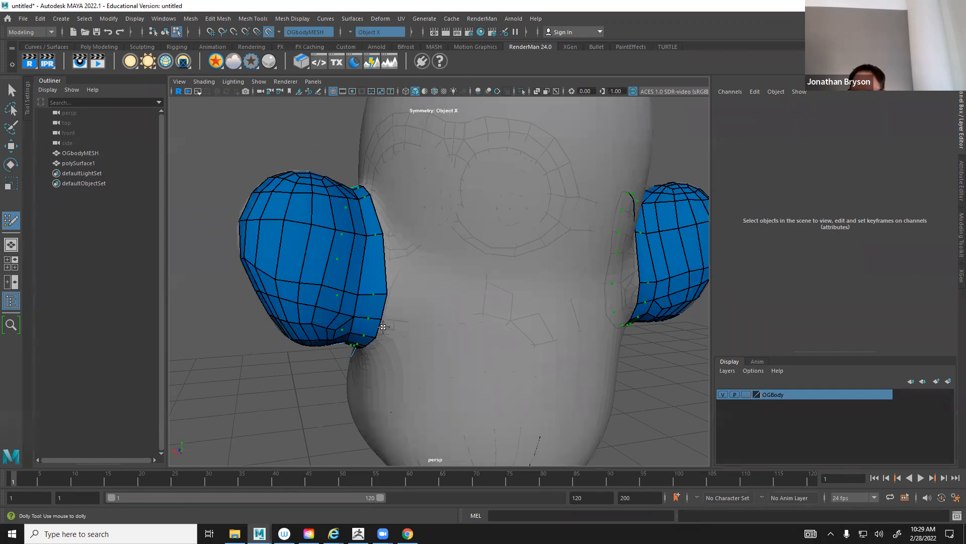
Examine the edge loops running from the ear and eye ring through the mouth corner to the chin and neck
alt+drag(319, 337, 698, 195)
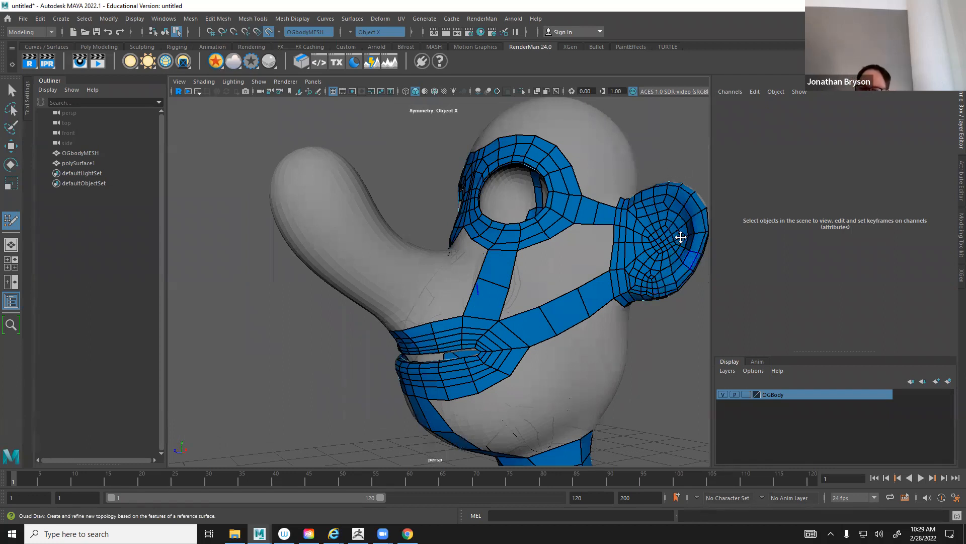
key(ctrl)
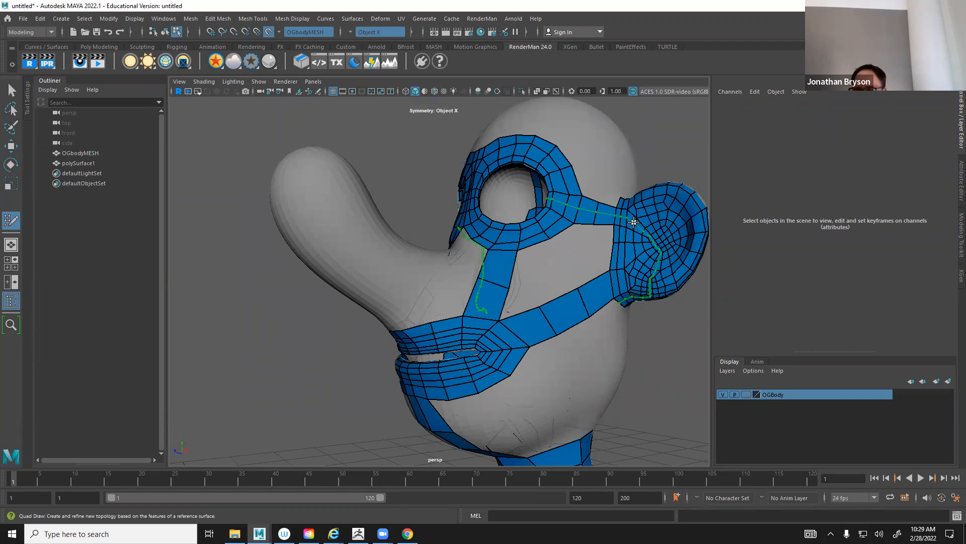
ctrl+click(633, 222)
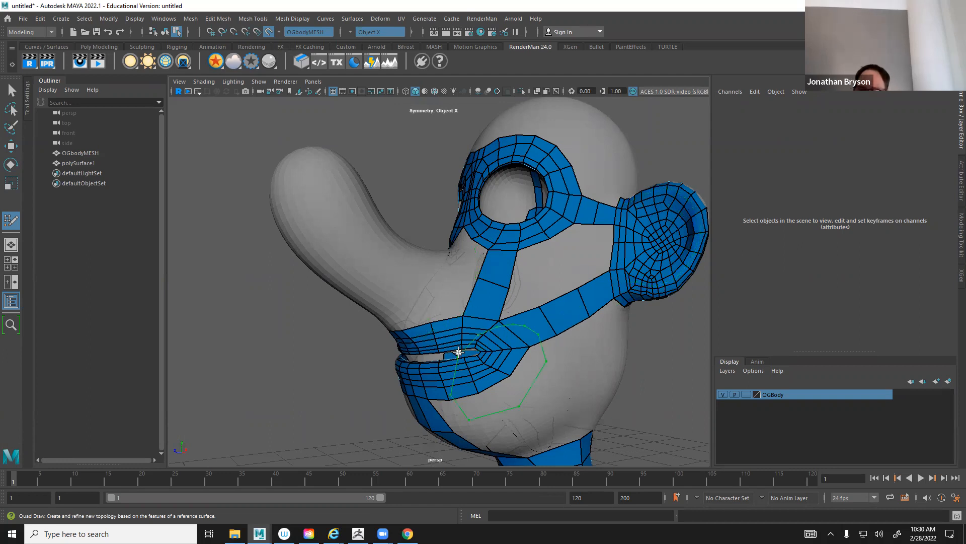
mouse_move(446, 330)
alt+mouse_down()
mouse_move(470, 338)
mouse_move(437, 331)
alt+mouse_up()
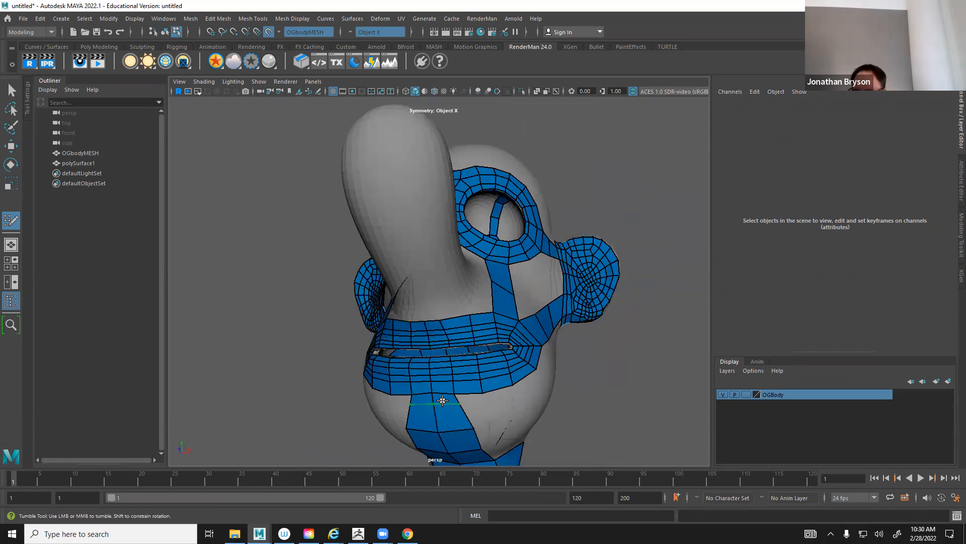
alt+drag(498, 371, 470, 423)
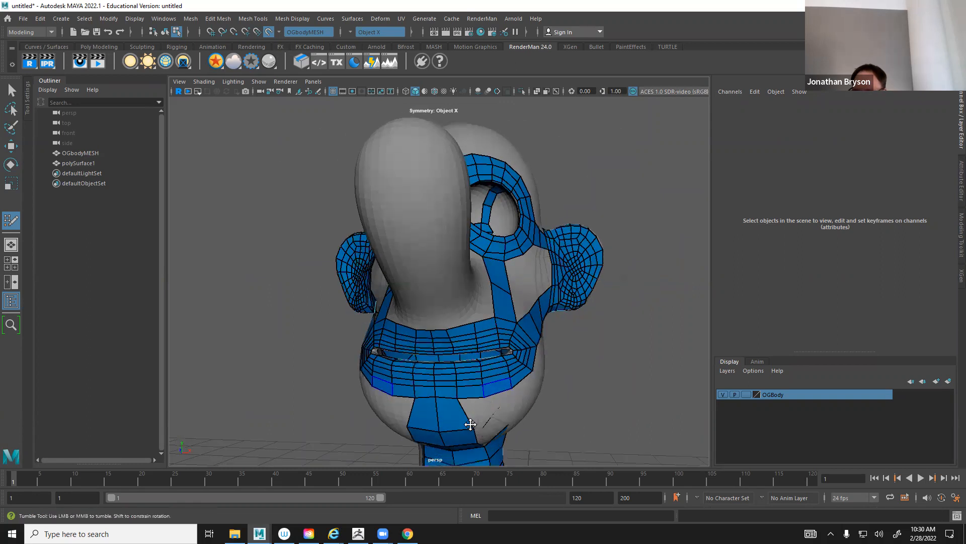
alt+middle_drag(470, 423, 498, 336)
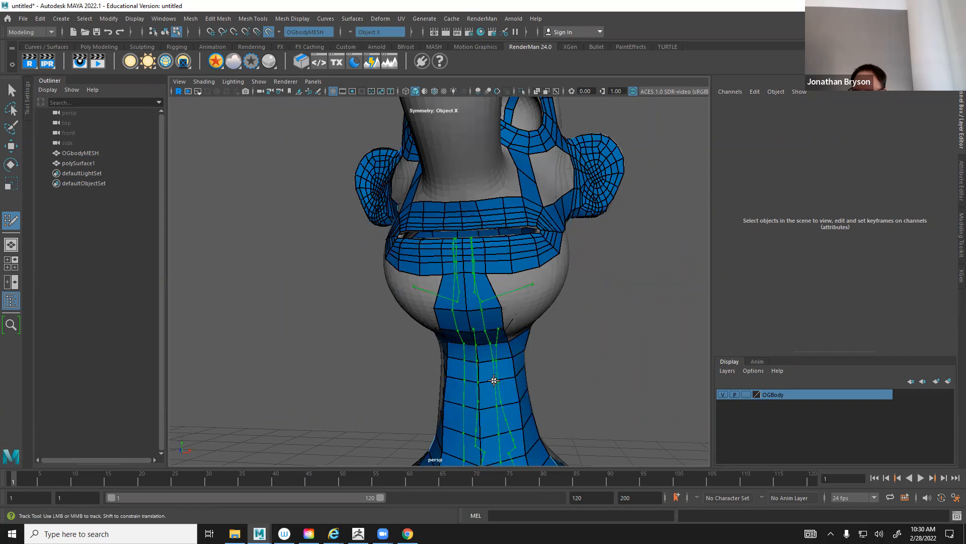
Delete the pair of mirrored quads joining the centre of the lower lip to the chin strip
mouse_move(493, 380)
alt+mouse_down()
mouse_move(502, 422)
mouse_move(485, 381)
alt+mouse_up()
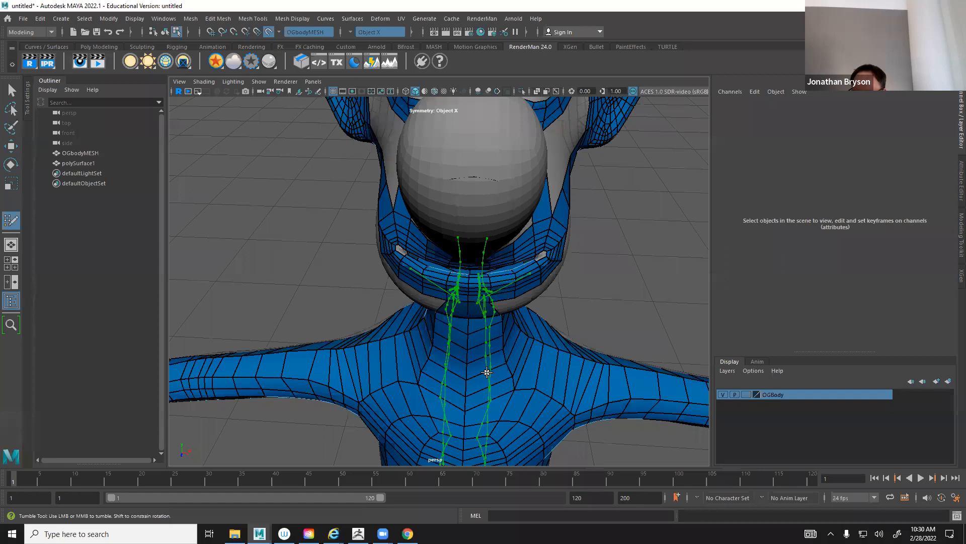
alt+drag(483, 373, 434, 292)
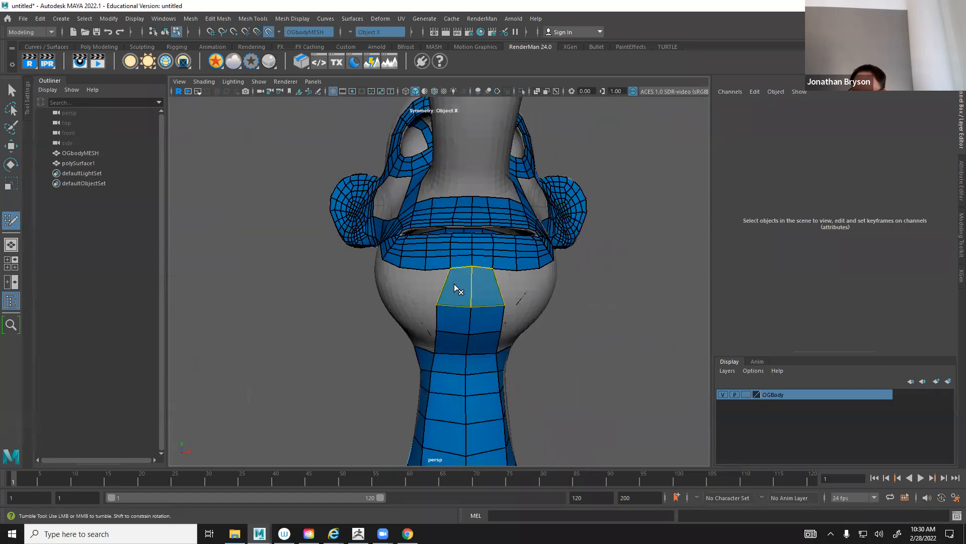
alt+drag(486, 376, 373, 354)
Examine the edge loops along the torso, shoulders, back and neck, and the gap under the lower lip
alt+right_drag(373, 354, 352, 337)
alt+middle_drag(431, 368, 407, 274)
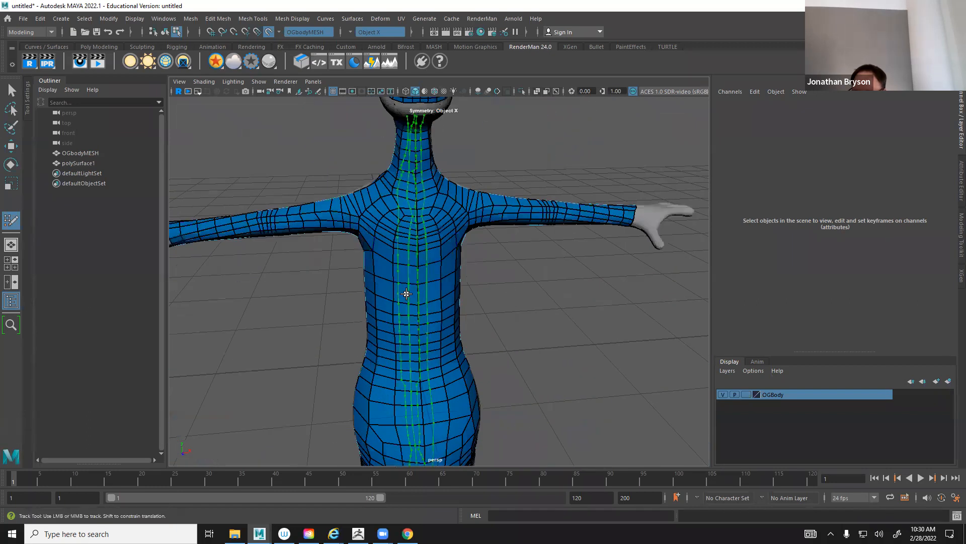
alt+drag(406, 292, 425, 308)
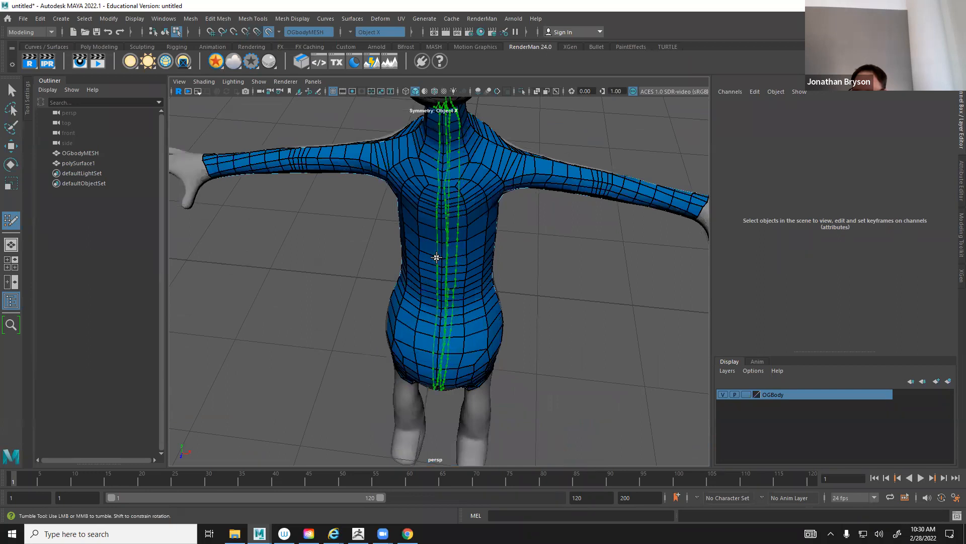
mouse_move(431, 256)
alt+mouse_down()
mouse_move(442, 241)
mouse_move(455, 343)
mouse_move(402, 214)
alt+mouse_up()
alt+drag(460, 243, 356, 308)
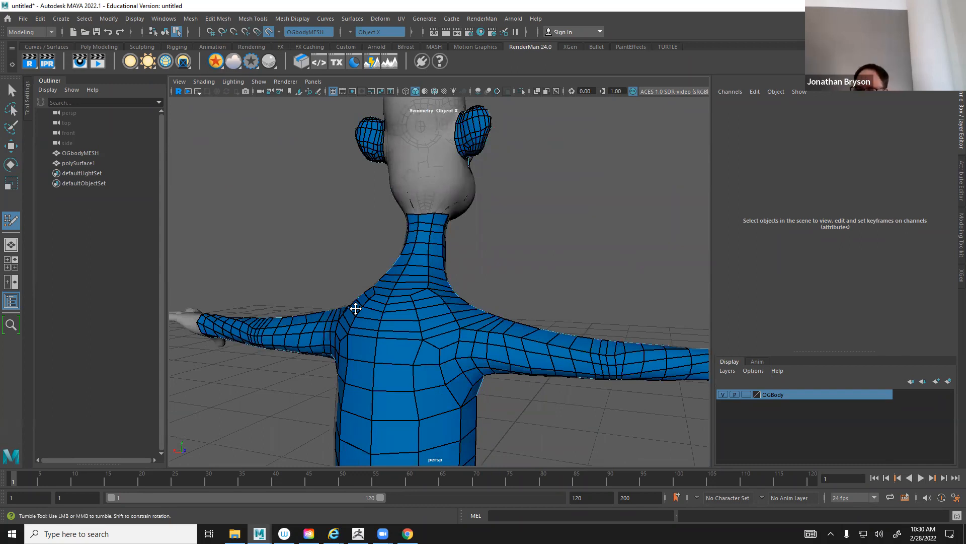
alt+drag(560, 246, 431, 192)
alt+middle_drag(515, 186, 520, 248)
alt+right_drag(520, 248, 558, 255)
alt+drag(546, 257, 505, 276)
alt+right_drag(539, 282, 602, 285)
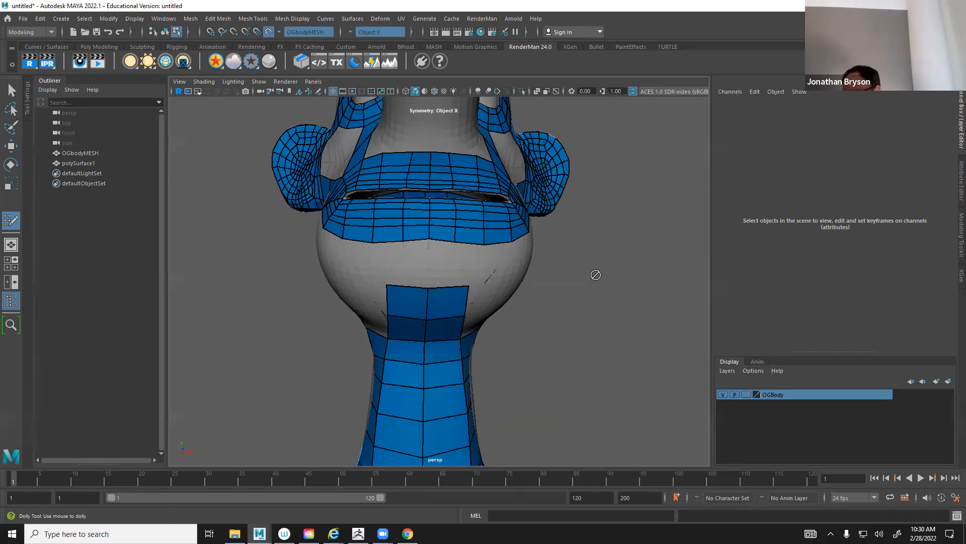
Place rows of mirrored Quad Draw points across the top of the head, from the forehead to the crown
alt+drag(539, 276, 462, 335)
alt+middle_drag(463, 336, 440, 290)
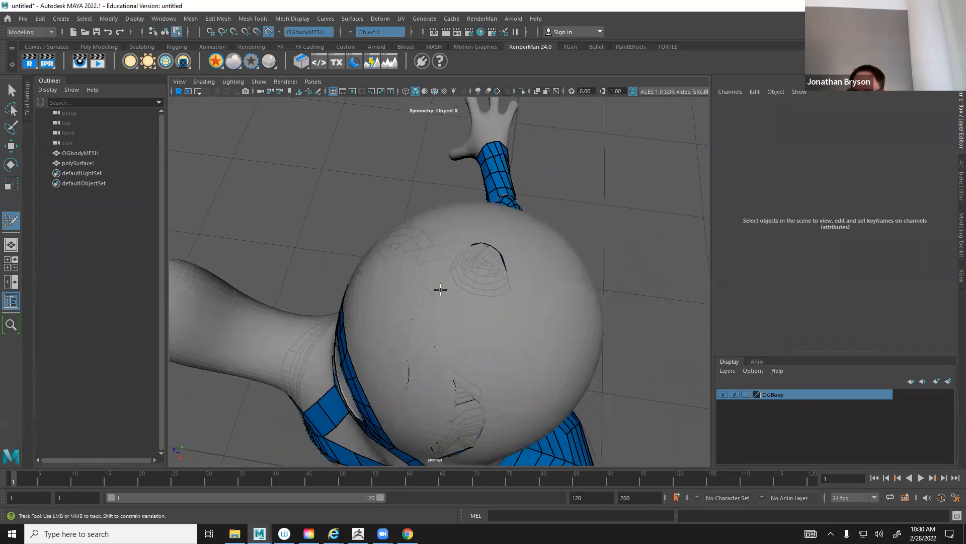
alt+drag(479, 288, 449, 278)
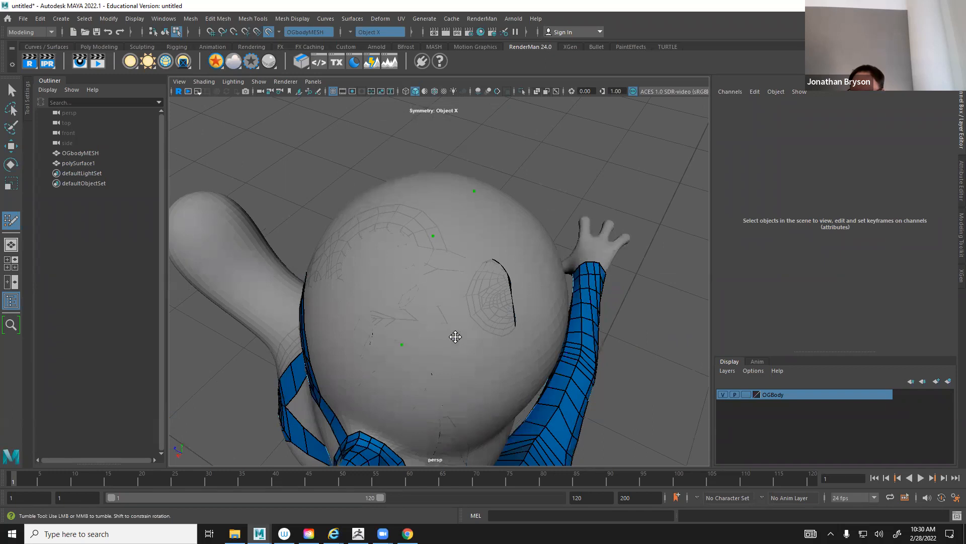
alt+drag(457, 335, 378, 280)
alt+drag(414, 231, 358, 345)
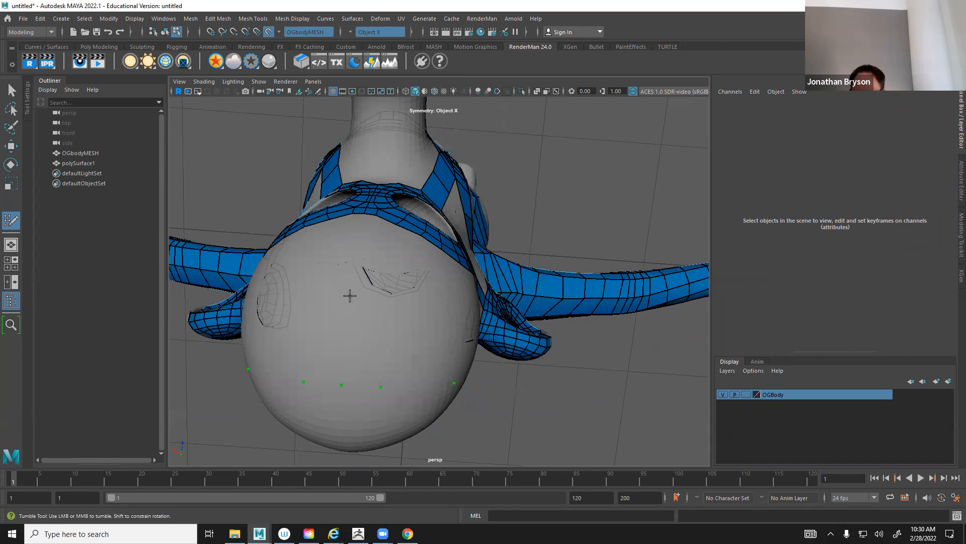
alt+drag(359, 265, 353, 288)
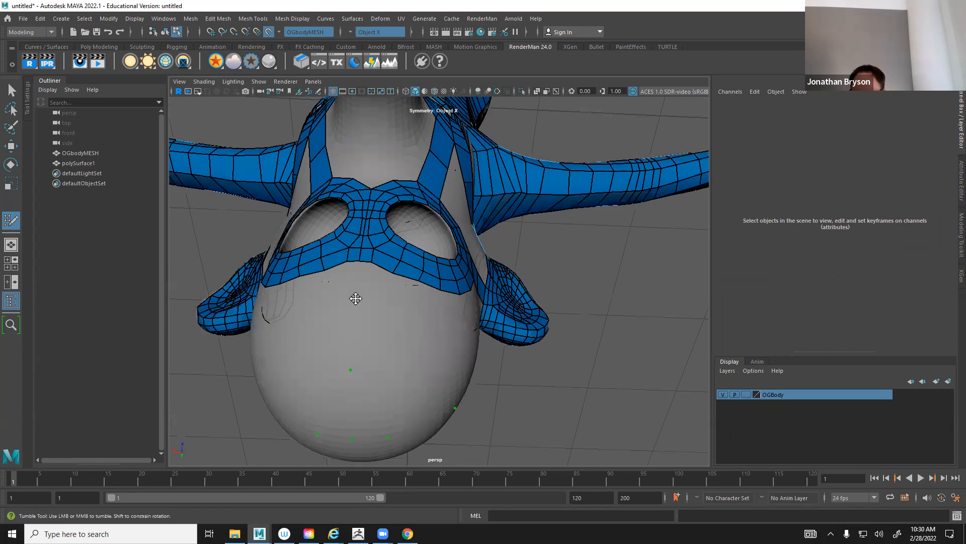
alt+drag(415, 355, 445, 304)
alt+drag(447, 361, 389, 295)
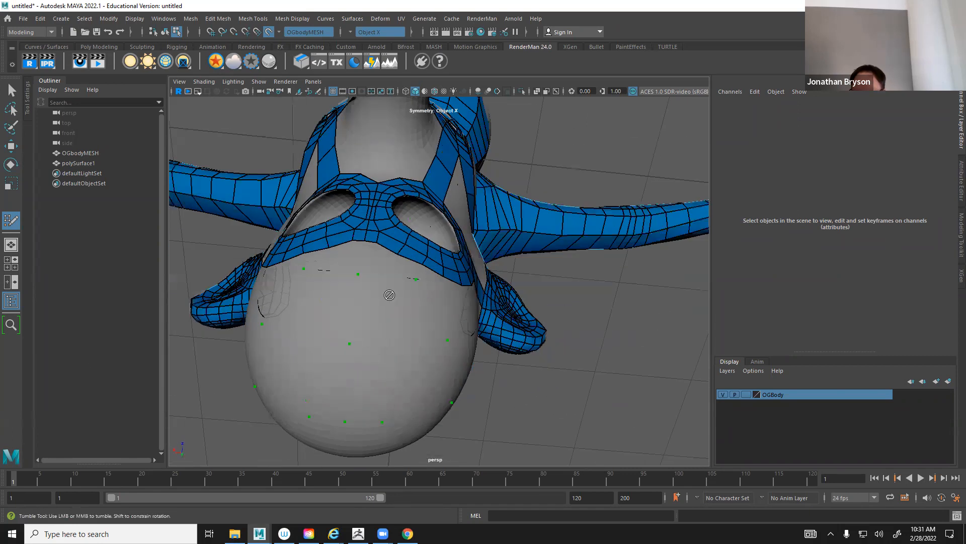
Fill two rows of mirrored quads between the points across the top of the head
shift+click(393, 312)
mouse_move(391, 401)
alt+mouse_down()
mouse_move(390, 389)
mouse_move(360, 376)
alt+mouse_up()
click(331, 384)
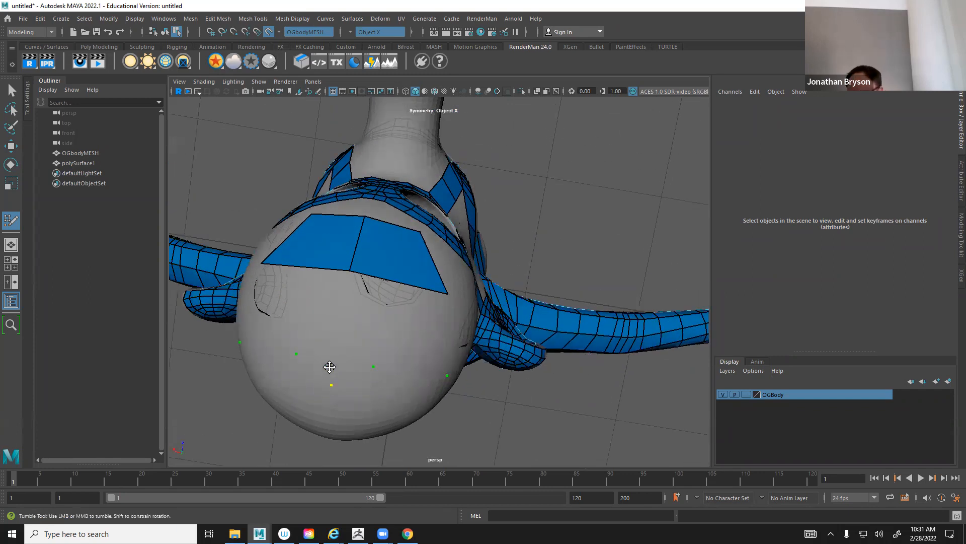
click(402, 371)
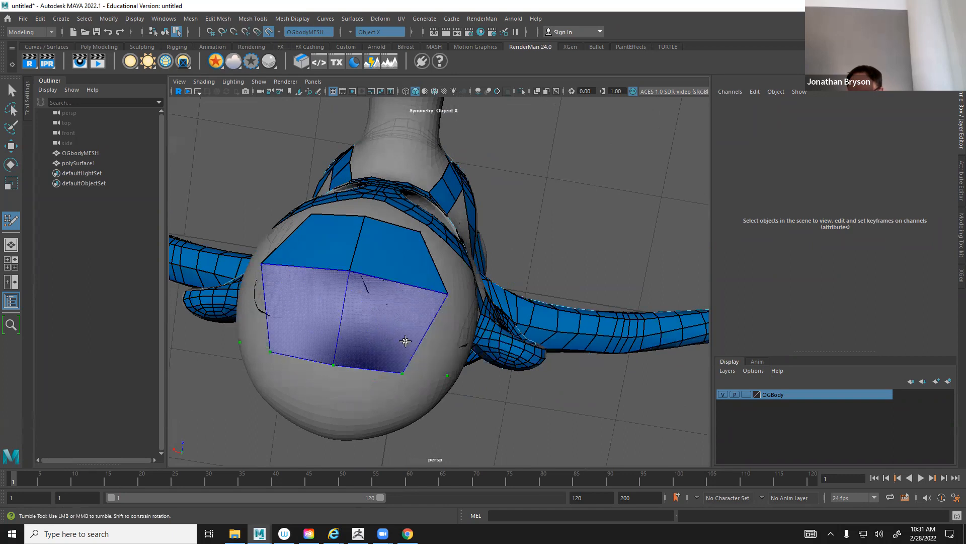
shift+click(405, 341)
Extend the crown patch with mirrored quads down the sides and front of the head
mouse_move(405, 341)
alt+mouse_down()
mouse_move(505, 297)
mouse_move(430, 237)
alt+mouse_up()
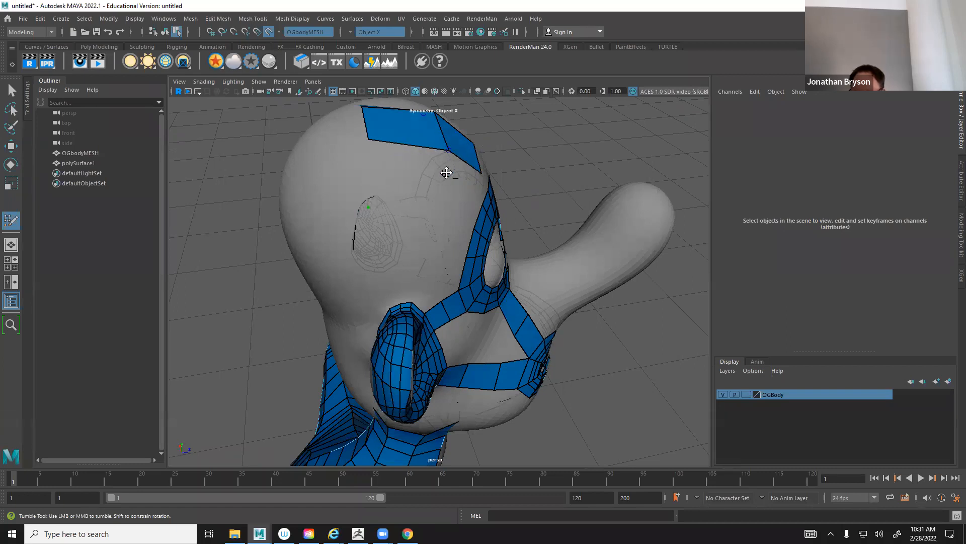
alt+drag(446, 150, 423, 207)
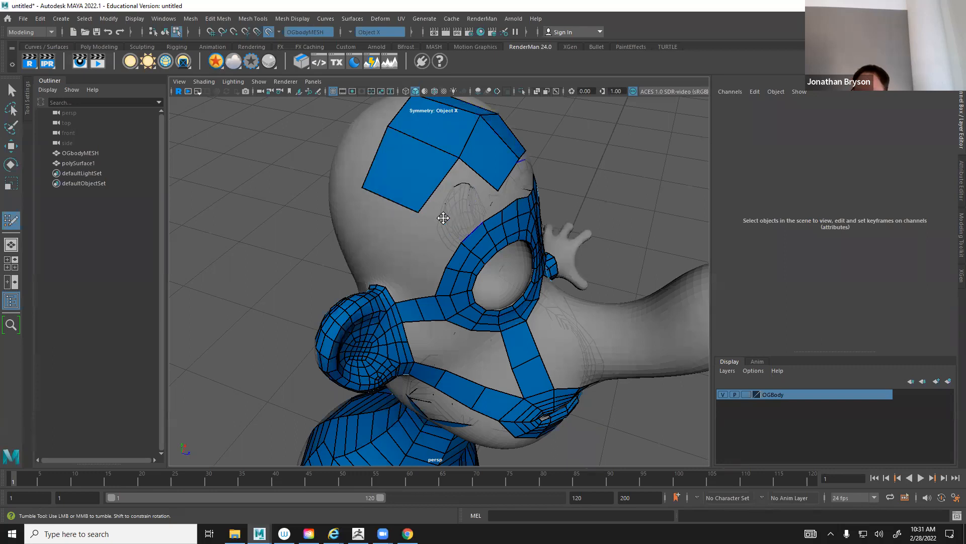
alt+drag(443, 216, 404, 256)
alt+right_drag(404, 256, 463, 210)
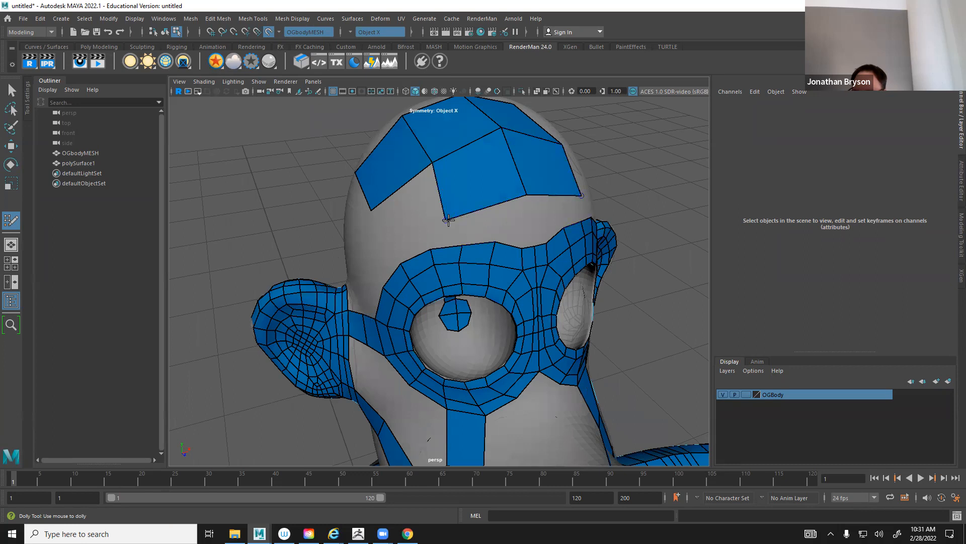
Reshape the front edge of the crown patch by moving its mirrored corner vertices on the forehead
drag(445, 220, 462, 212)
alt+drag(531, 226, 453, 226)
scroll(450, 222, up, 2)
drag(375, 229, 367, 164)
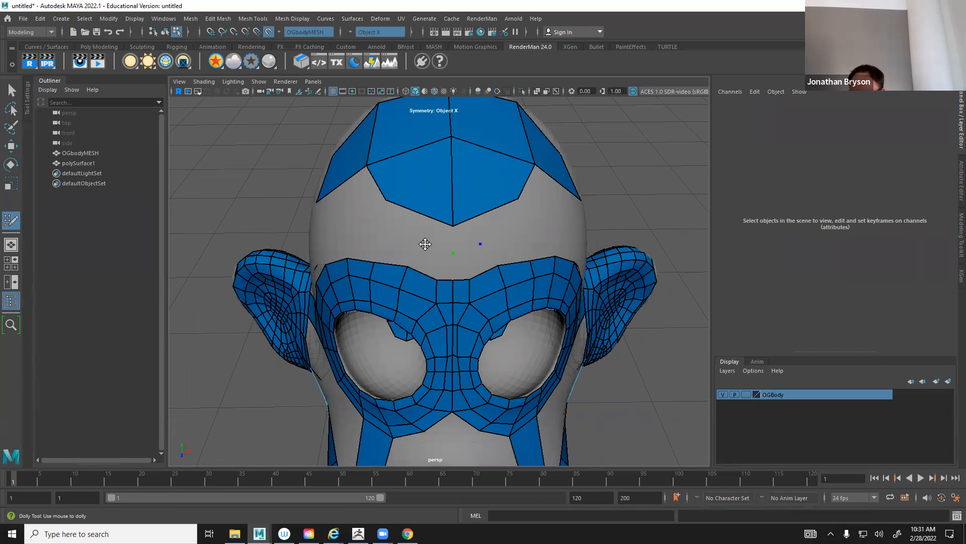
Fill two rows of mirrored quads up the centre of the forehead, joining the brow to the crown patch
click(425, 243)
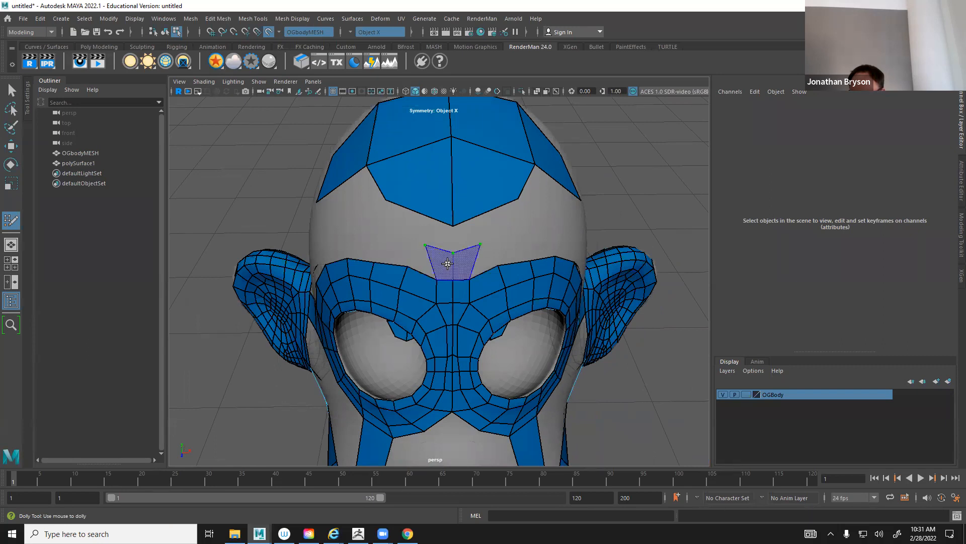
shift+click(434, 237)
click(399, 237)
drag(427, 246, 434, 261)
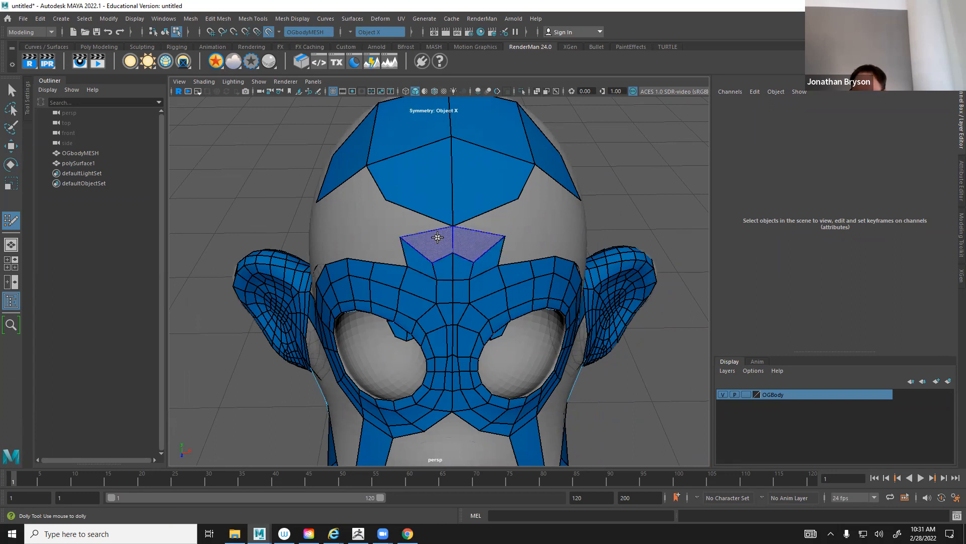
shift+click(423, 236)
Add mirrored forehead points above the eye rings and fill the quads linking the eye rings to the crown patch
alt+drag(471, 252, 394, 206)
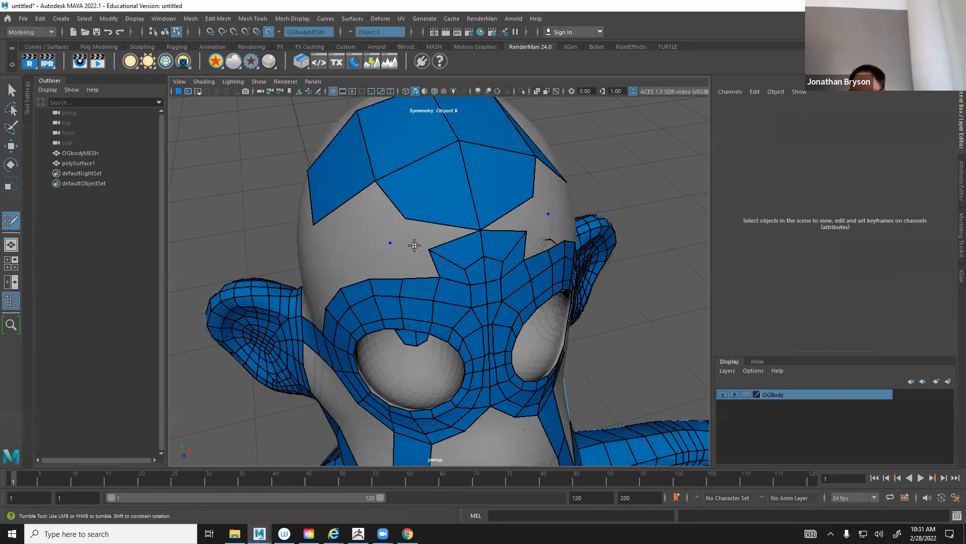
shift+click(419, 262)
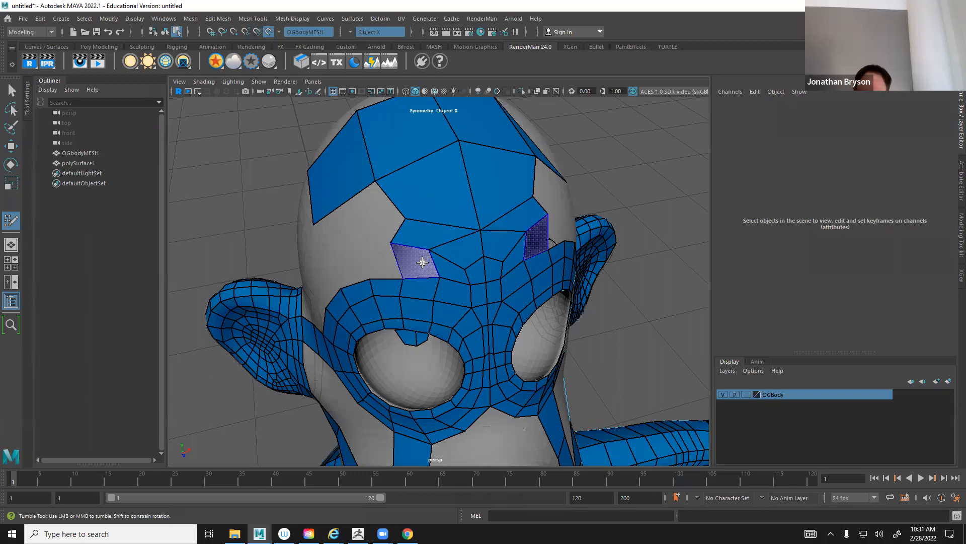
alt+drag(388, 277, 397, 267)
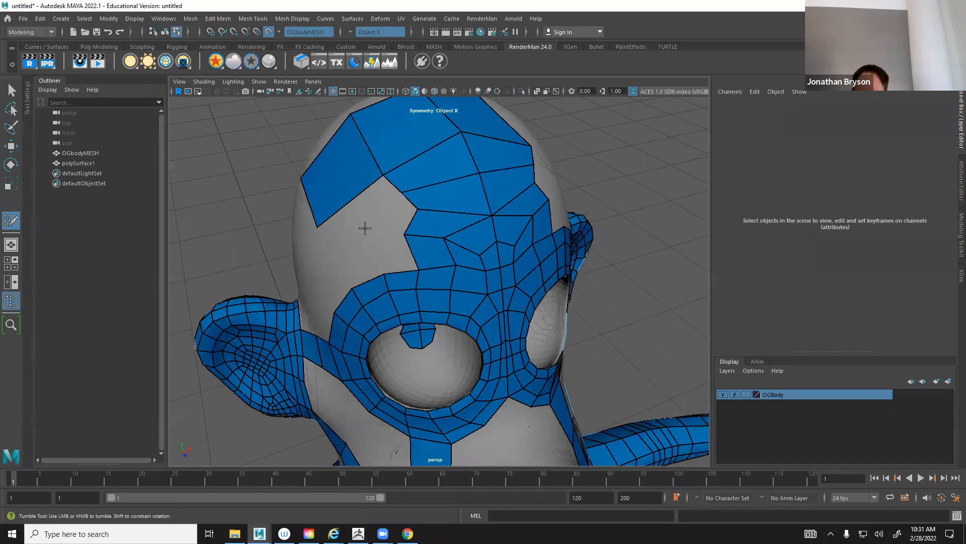
click(365, 229)
shift+click(394, 258)
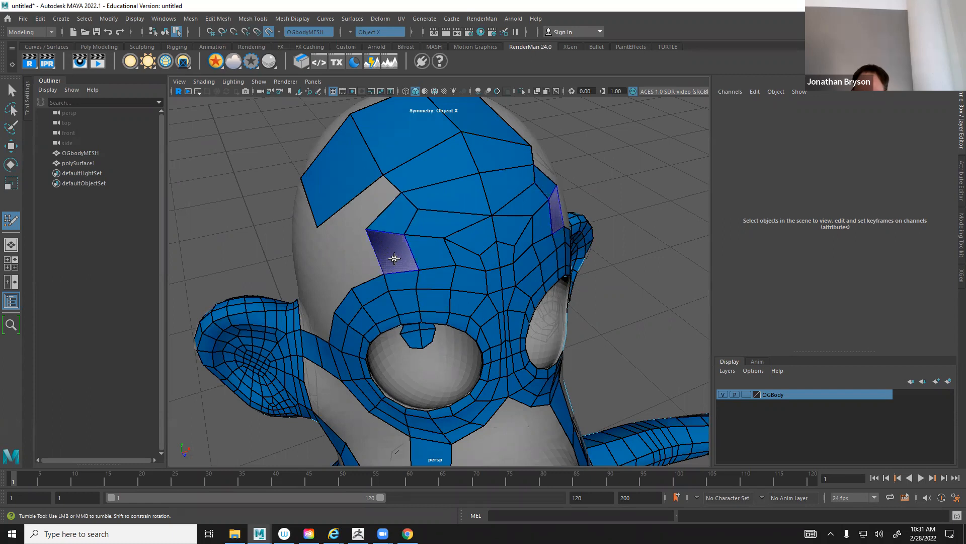
shift+click(400, 251)
Continue the quads around the upper outer side of the eye ring and close the gap to the crown patch
alt+drag(456, 272, 476, 250)
alt+drag(412, 257, 366, 227)
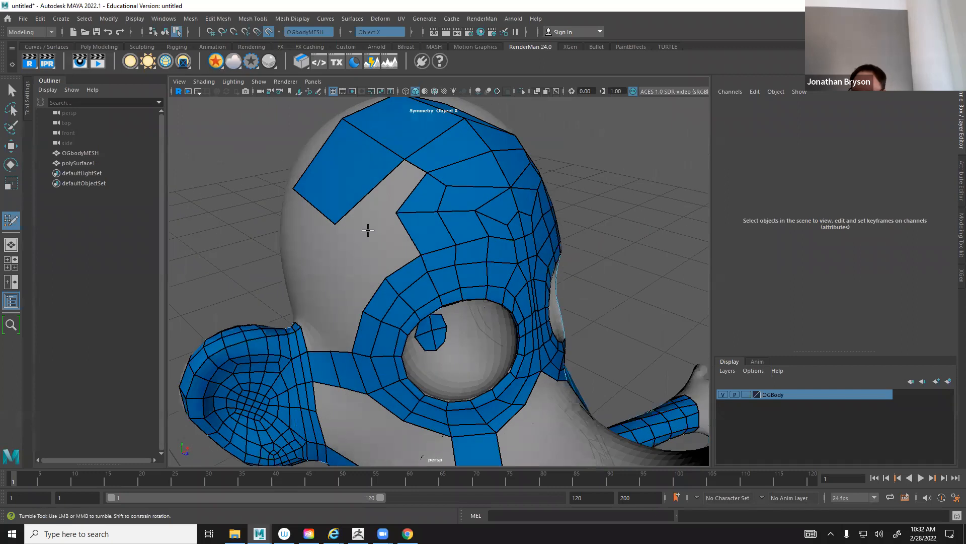
click(351, 236)
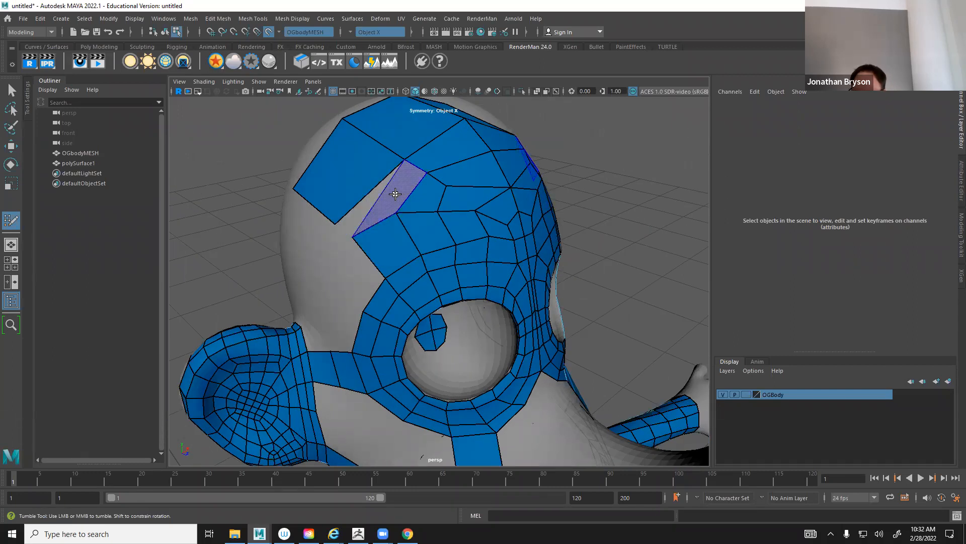
mouse_move(446, 216)
alt+mouse_down()
mouse_move(363, 243)
mouse_move(463, 263)
mouse_move(386, 237)
mouse_move(484, 217)
mouse_move(467, 141)
mouse_move(431, 130)
mouse_move(457, 283)
mouse_move(443, 222)
alt+mouse_up()
shift+click(374, 238)
Add mirrored temple points beside the crown patch and fill the quads joining its side edge to the outer eye ring quads
mouse_move(497, 268)
alt+mouse_down()
mouse_move(470, 262)
mouse_move(406, 287)
mouse_move(378, 250)
alt+mouse_up()
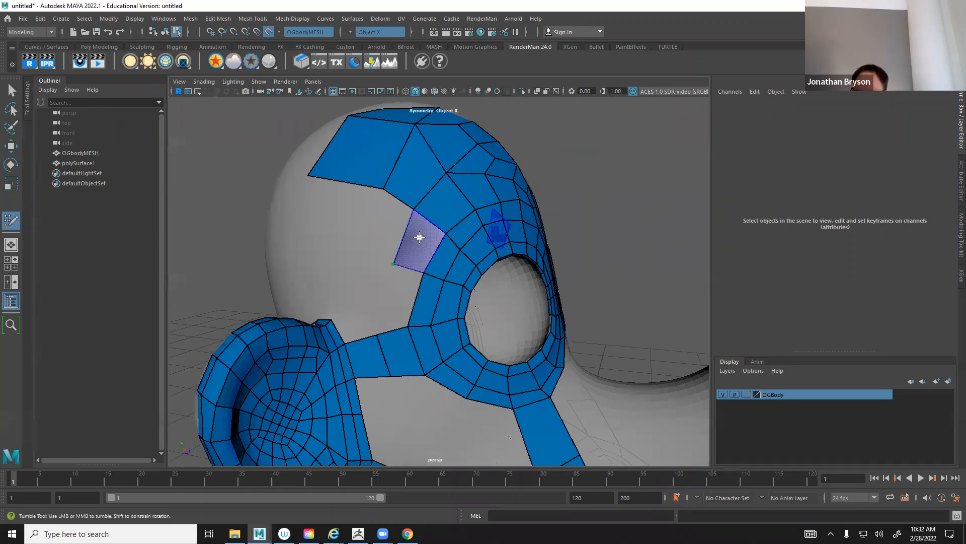
shift+click(367, 260)
click(358, 258)
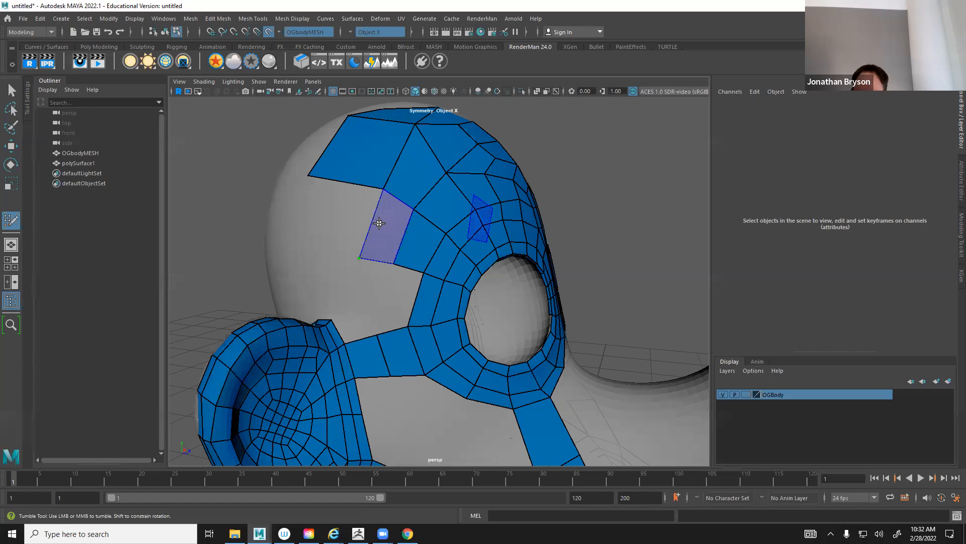
click(303, 260)
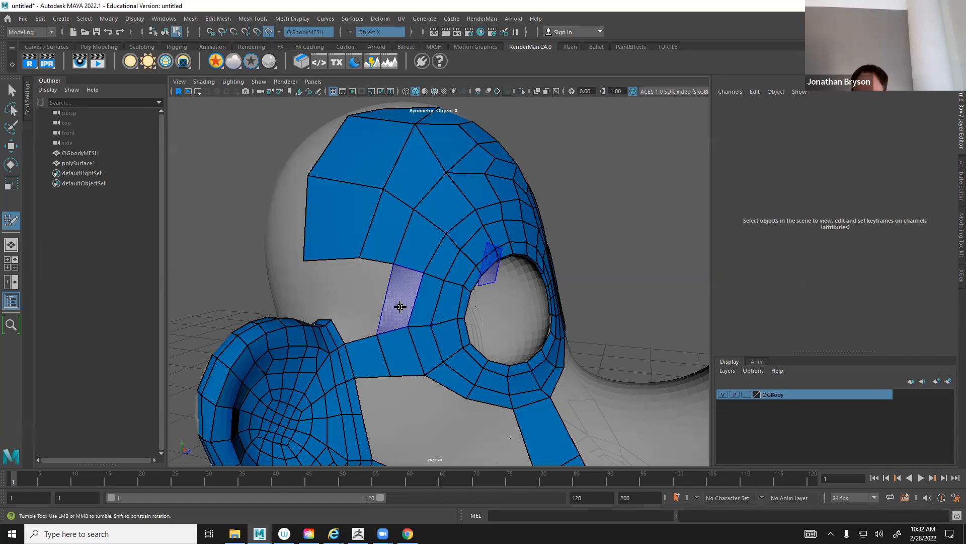
Fill mirrored quads down the temple between the eye ring and the eye-to-ear strip, connecting them to the ear's upper front edge
click(343, 308)
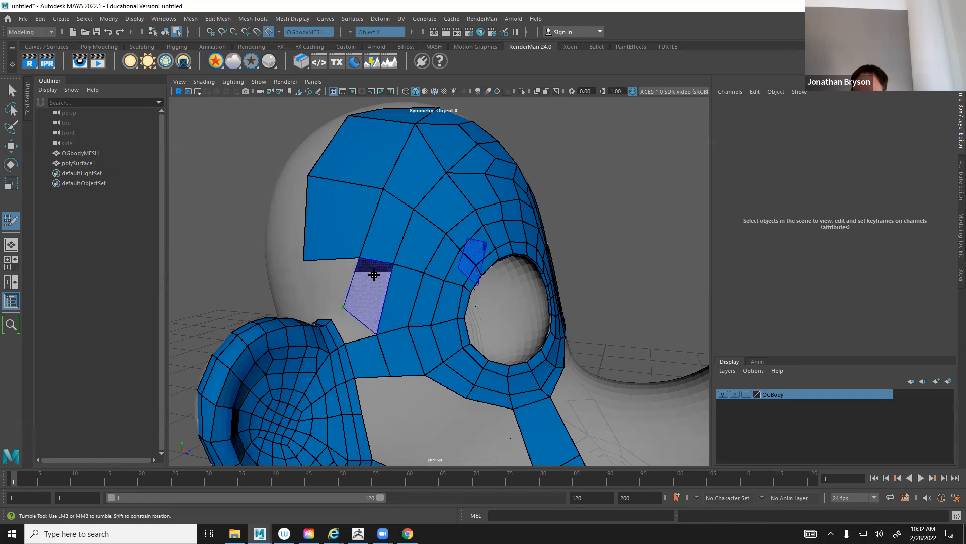
shift+click(348, 328)
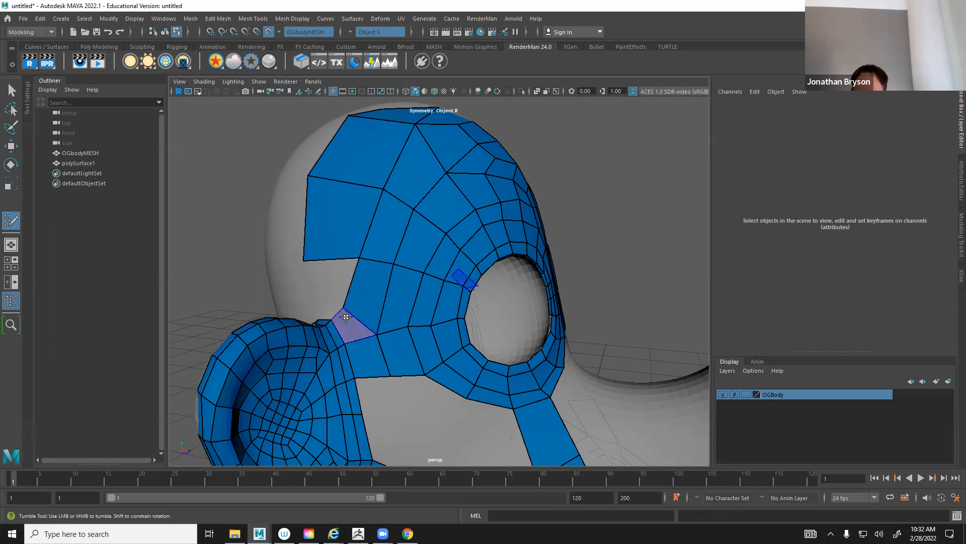
shift+click(346, 316)
Place mirrored points above and behind the ear and fill the quads linking the temple to the top of the ear
mouse_move(362, 361)
alt+mouse_down()
mouse_move(415, 371)
mouse_move(388, 347)
alt+mouse_up()
click(385, 352)
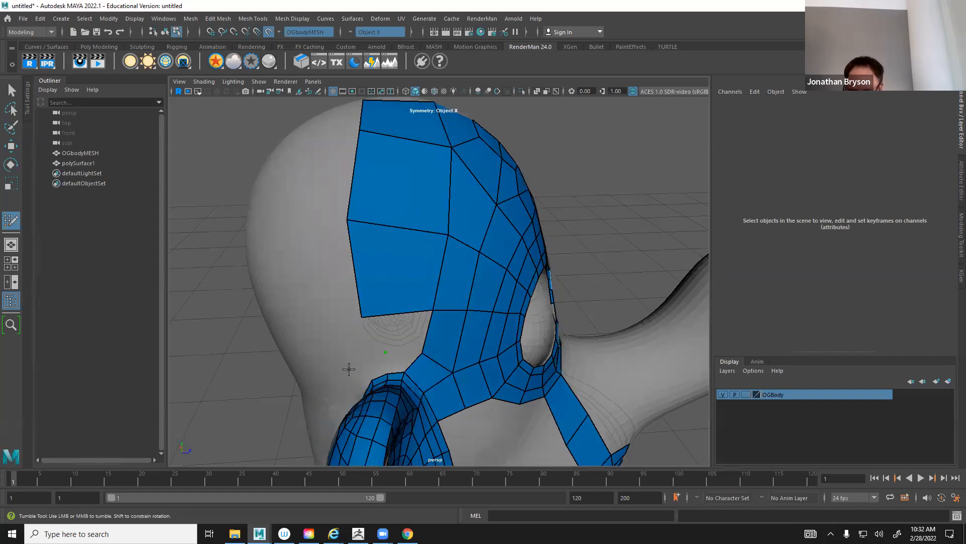
click(362, 366)
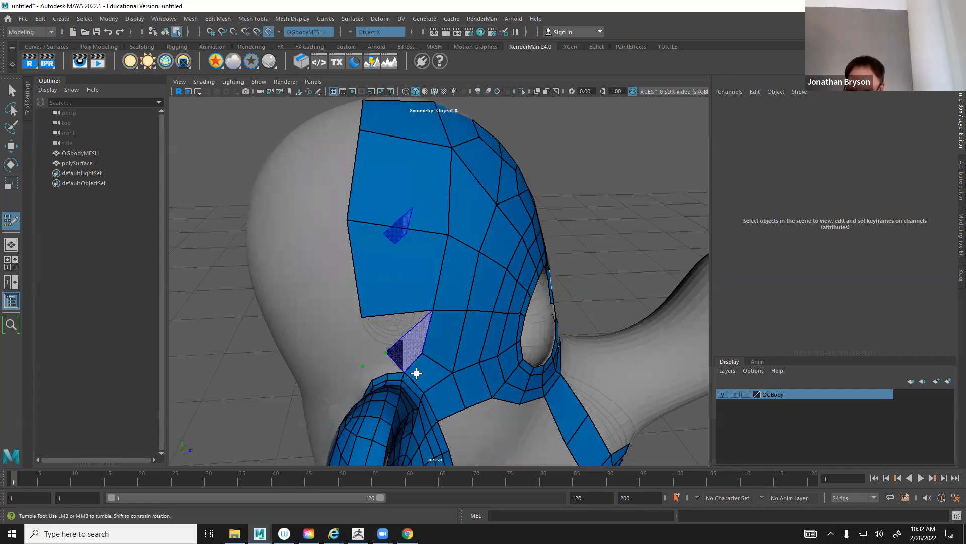
shift+click(416, 373)
key(ctrl+z)
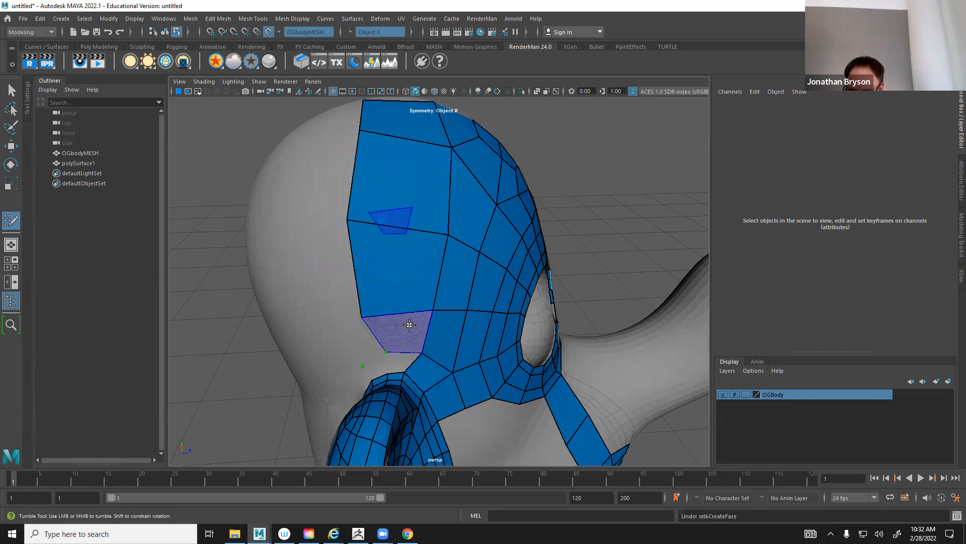
shift+click(400, 345)
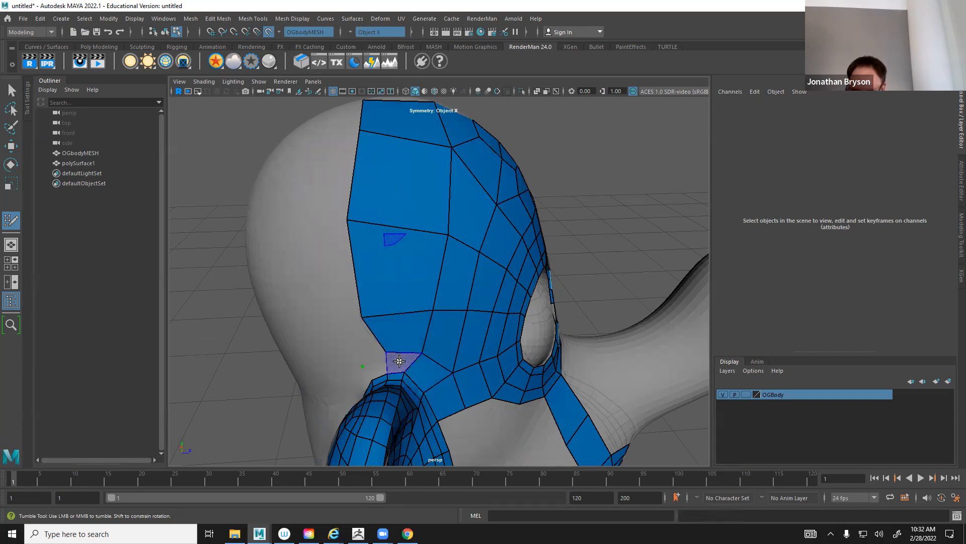
alt+drag(342, 358, 433, 348)
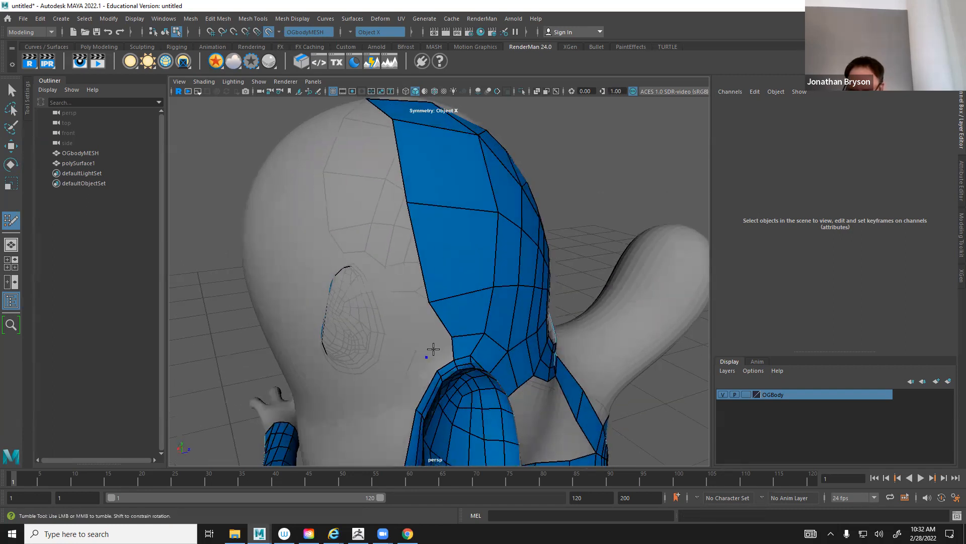
shift+click(433, 354)
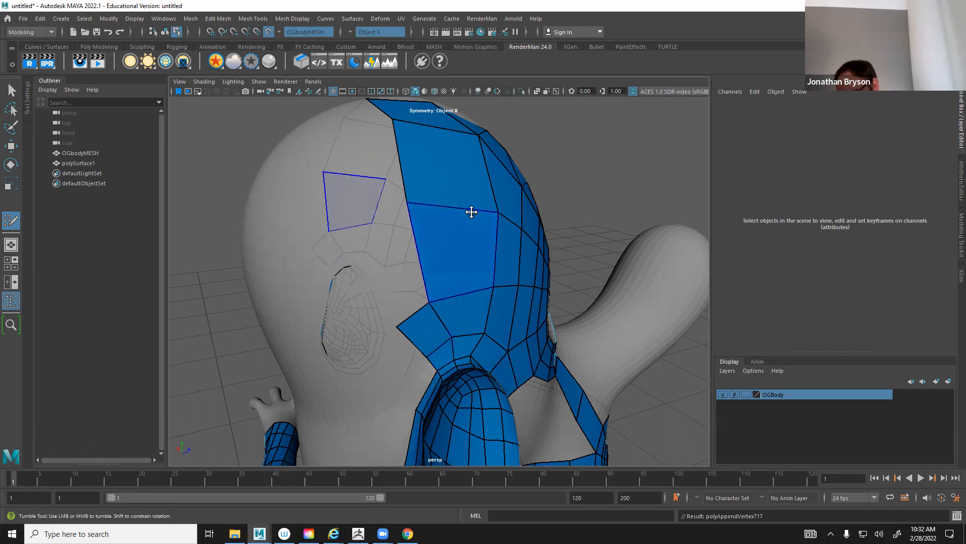
Place mirrored points across the back of the head and fill a row of quads along the crown patch's rear edge
mouse_move(477, 207)
alt+mouse_down()
mouse_move(442, 296)
mouse_move(357, 324)
mouse_move(321, 252)
mouse_move(352, 215)
alt+mouse_up()
mouse_move(334, 254)
shift+mouse_down()
mouse_move(400, 157)
mouse_move(420, 270)
mouse_move(431, 256)
mouse_move(409, 261)
mouse_move(442, 327)
mouse_move(410, 269)
mouse_move(451, 293)
shift+mouse_up()
alt+drag(451, 359, 429, 297)
click(435, 298)
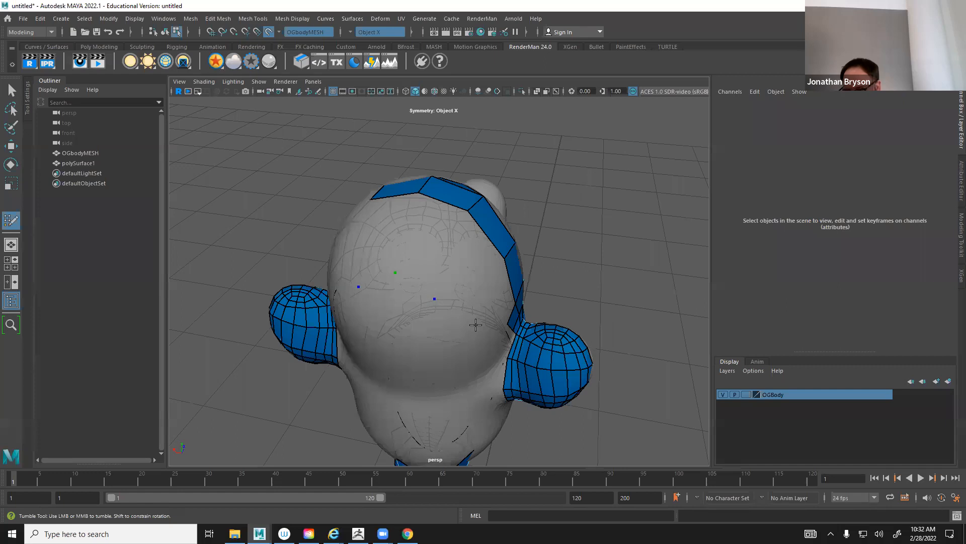
mouse_move(450, 356)
alt+mouse_down()
mouse_move(408, 306)
mouse_move(458, 306)
mouse_move(459, 320)
alt+mouse_up()
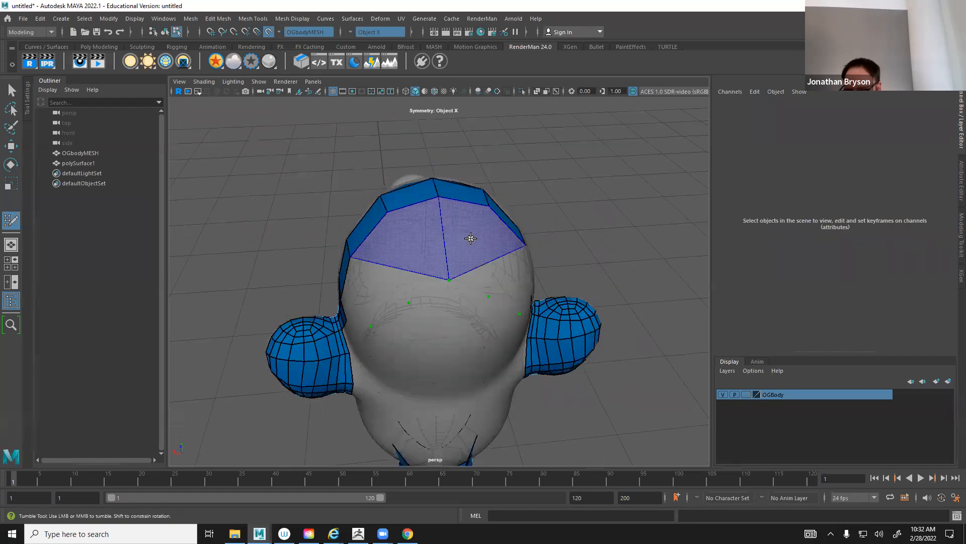
shift+click(383, 287)
alt+drag(433, 297, 501, 252)
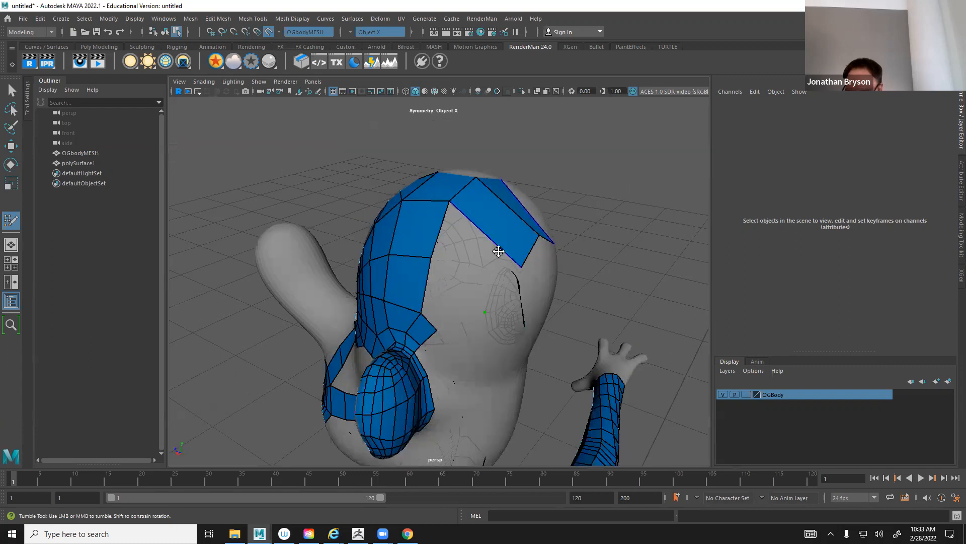
shift+click(495, 307)
alt+drag(494, 307, 509, 242)
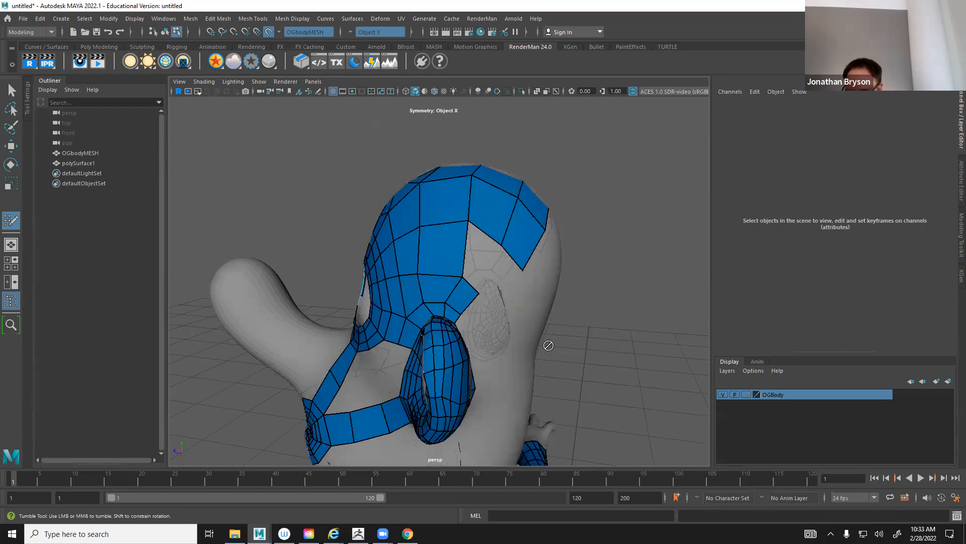
Examine the neck and body mesh, and inspect the uncovered hand beyond the wrist end of the sleeve mesh
alt+middle_drag(548, 345, 537, 250)
alt+middle_drag(557, 318, 449, 196)
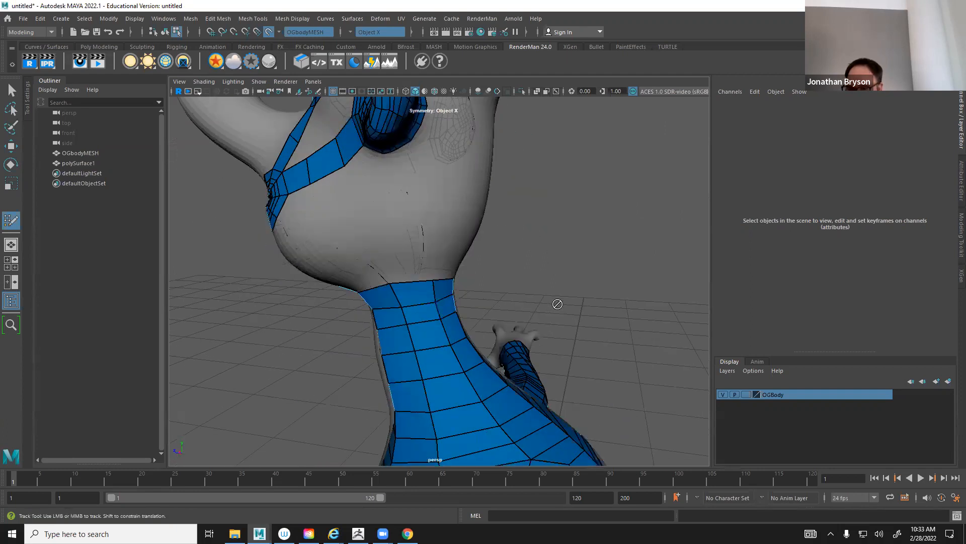
alt+right_drag(558, 304, 453, 328)
alt+drag(453, 329, 551, 336)
alt+right_drag(551, 336, 444, 332)
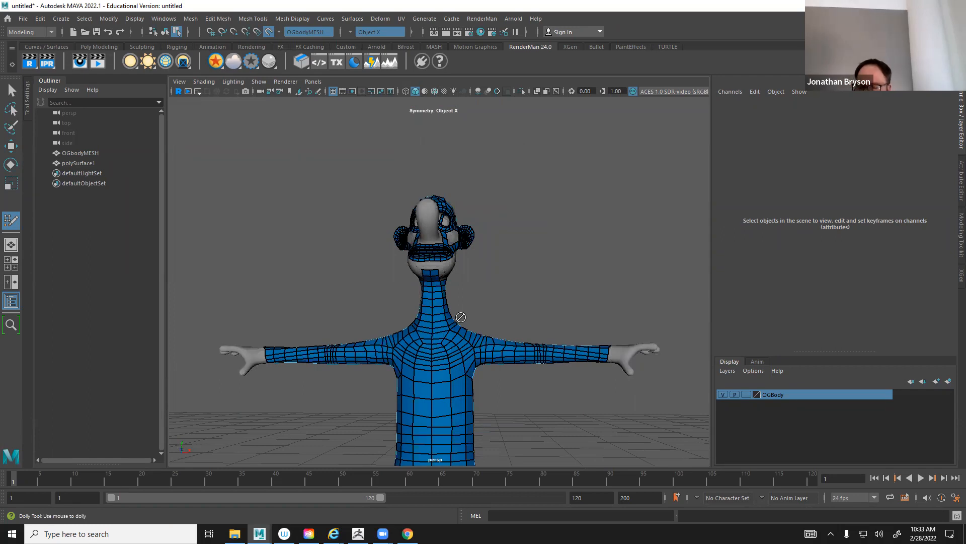
alt+drag(204, 401, 322, 329)
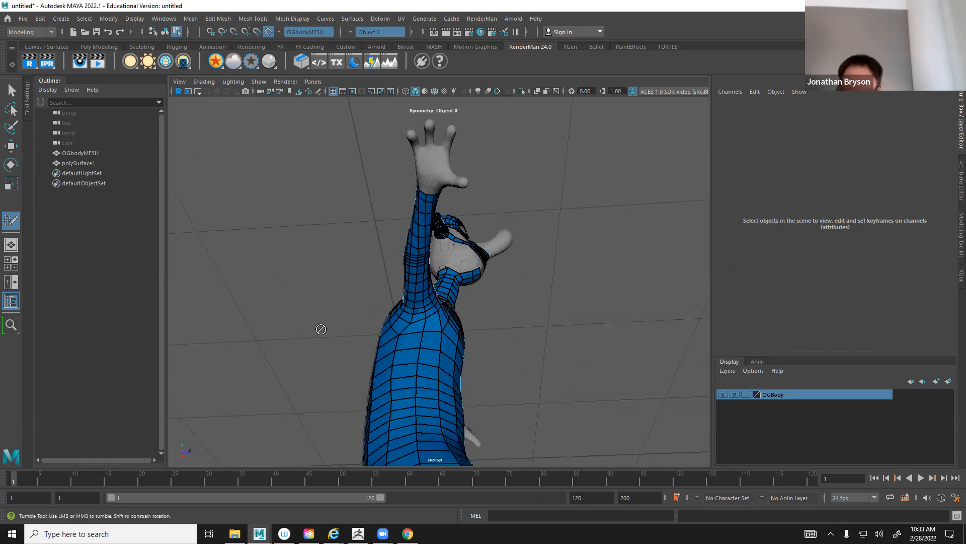
alt+middle_drag(391, 190, 429, 364)
alt+right_drag(429, 363, 518, 378)
alt+drag(518, 377, 520, 357)
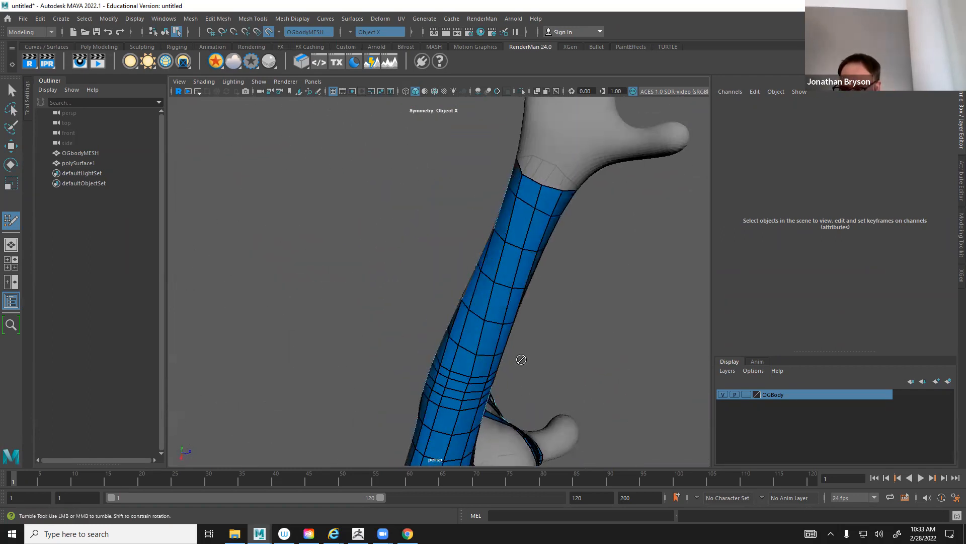
alt+middle_drag(520, 358, 496, 348)
alt+right_drag(496, 347, 563, 316)
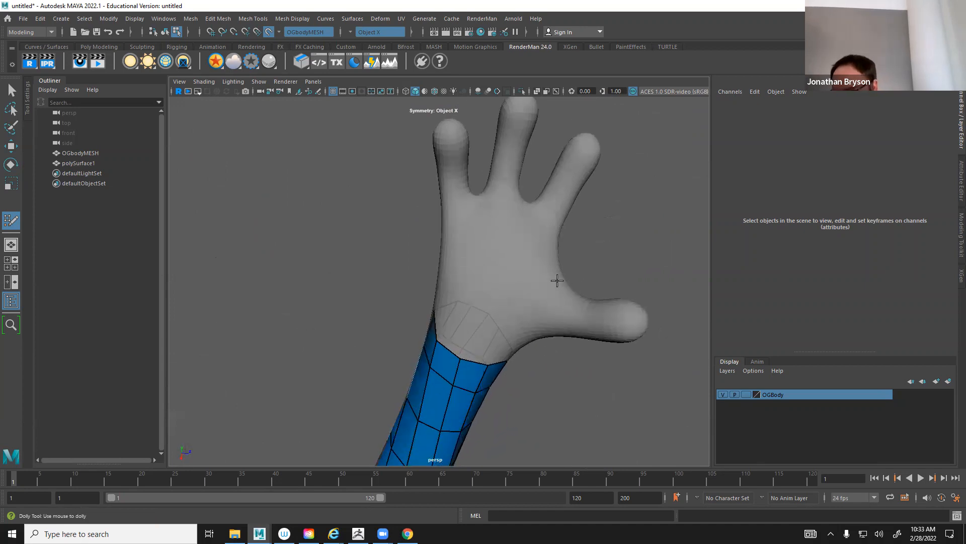
alt+drag(557, 280, 488, 339)
alt+middle_drag(492, 366, 511, 304)
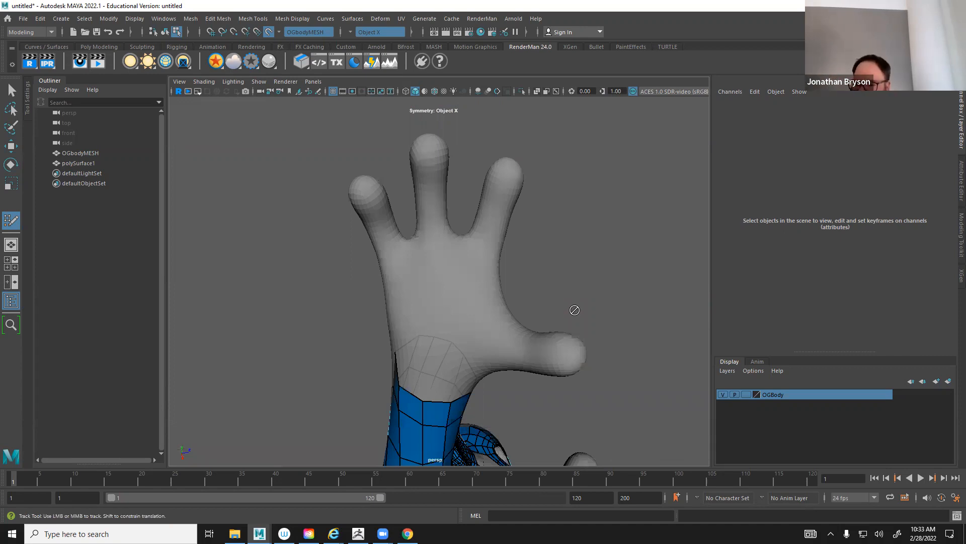
mouse_move(477, 332)
alt+mouse_down()
mouse_move(463, 289)
mouse_move(477, 325)
alt+mouse_up()
alt+right_drag(477, 325, 493, 327)
alt+drag(494, 327, 491, 258)
alt+middle_drag(492, 259, 488, 334)
alt+right_drag(488, 335, 480, 291)
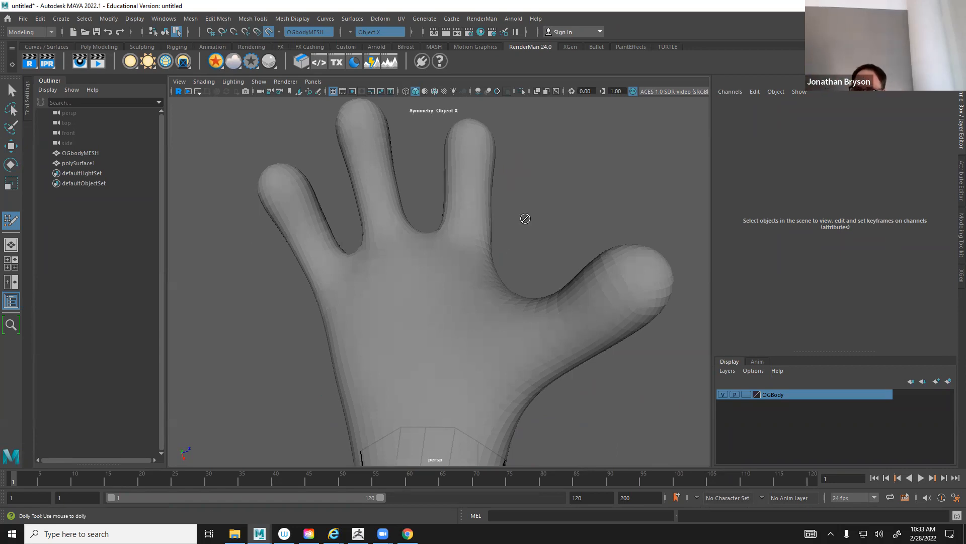
Place mirrored Quad Draw points in two loops around the base of the thumb, across the palm and back of the hand
alt+middle_drag(510, 268, 539, 249)
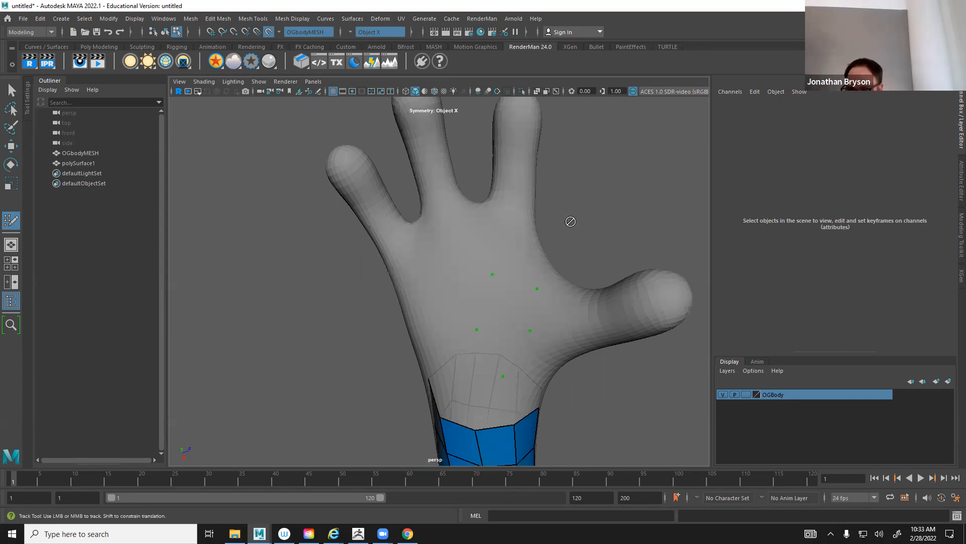
alt+drag(570, 220, 433, 345)
alt+middle_drag(434, 345, 416, 338)
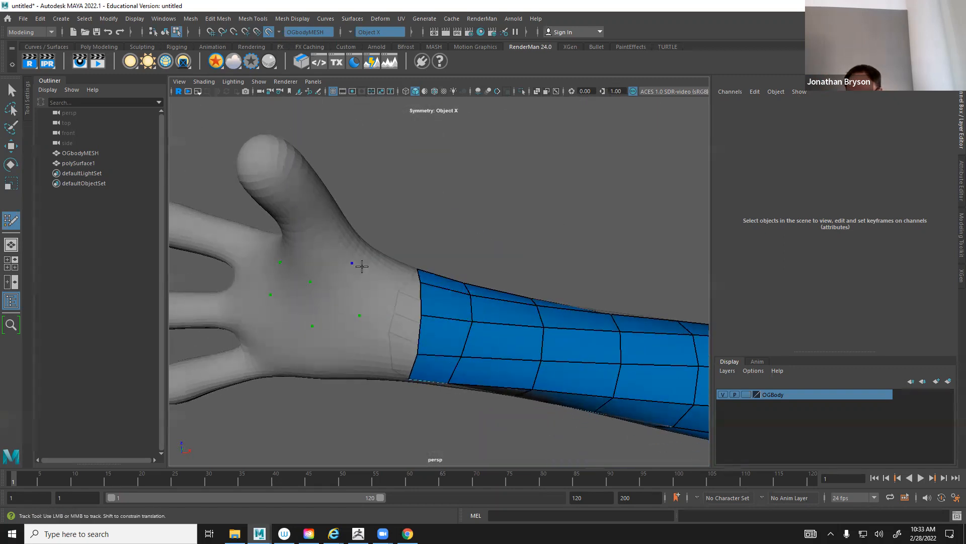
alt+drag(384, 283, 441, 297)
alt+right_drag(442, 297, 440, 228)
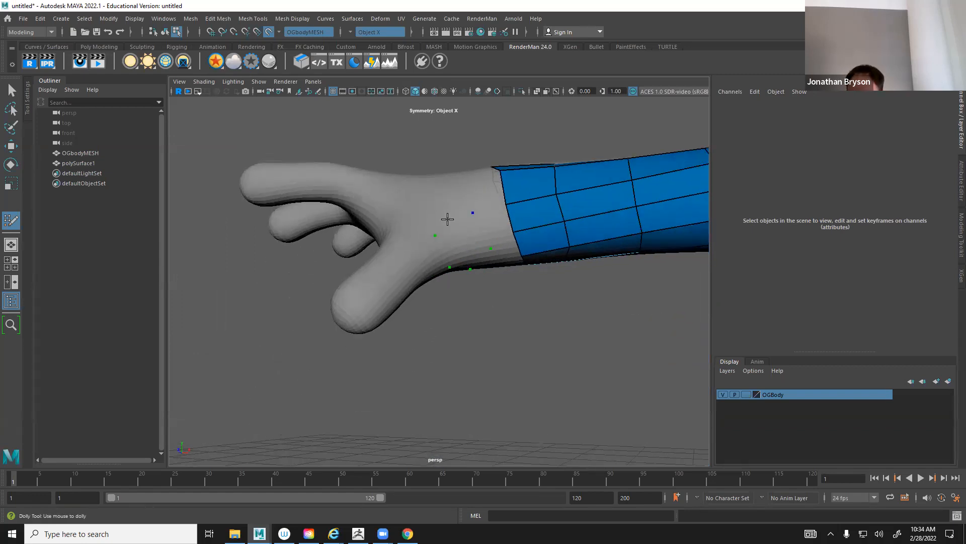
alt+drag(447, 219, 464, 239)
alt+middle_drag(499, 388, 479, 370)
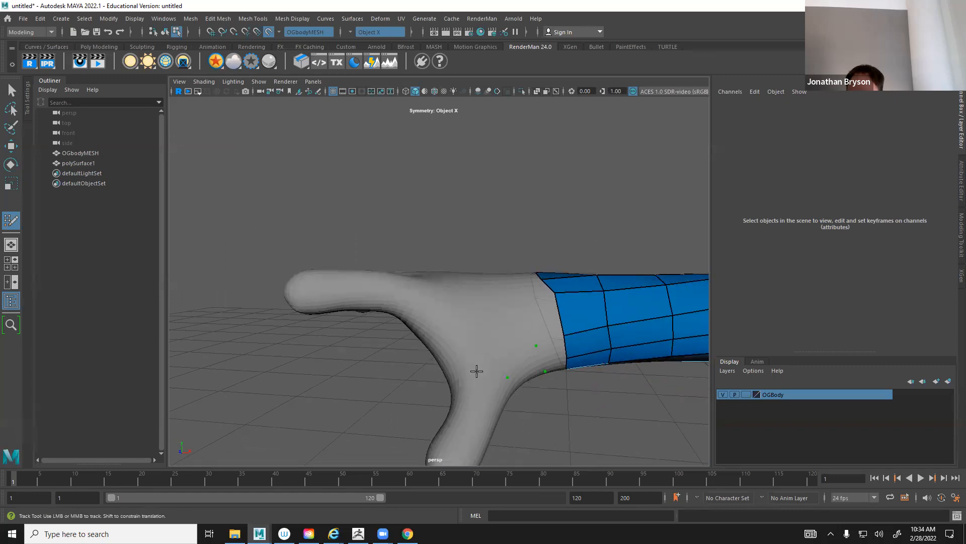
alt+drag(452, 351, 501, 350)
alt+middle_drag(500, 350, 283, 377)
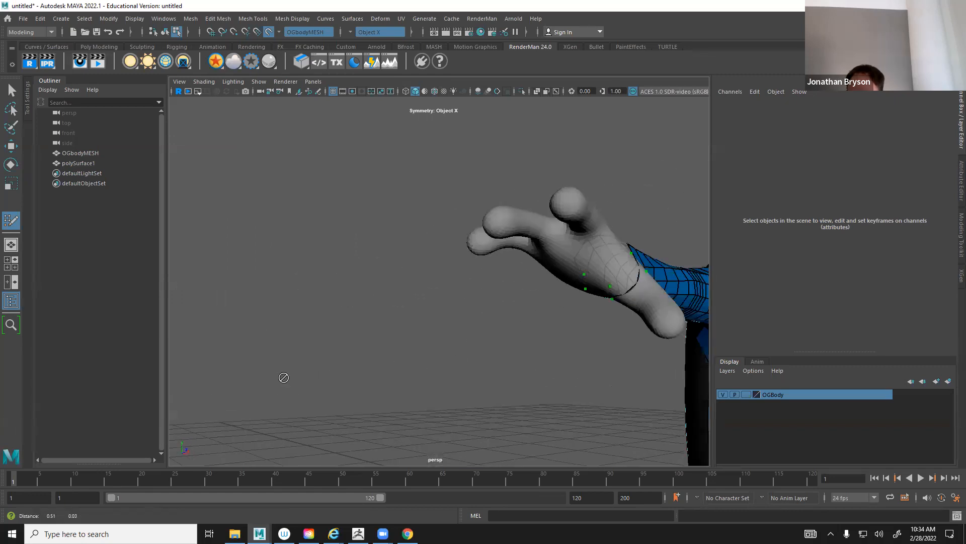
alt+middle_drag(604, 330, 361, 356)
alt+right_drag(362, 355, 366, 304)
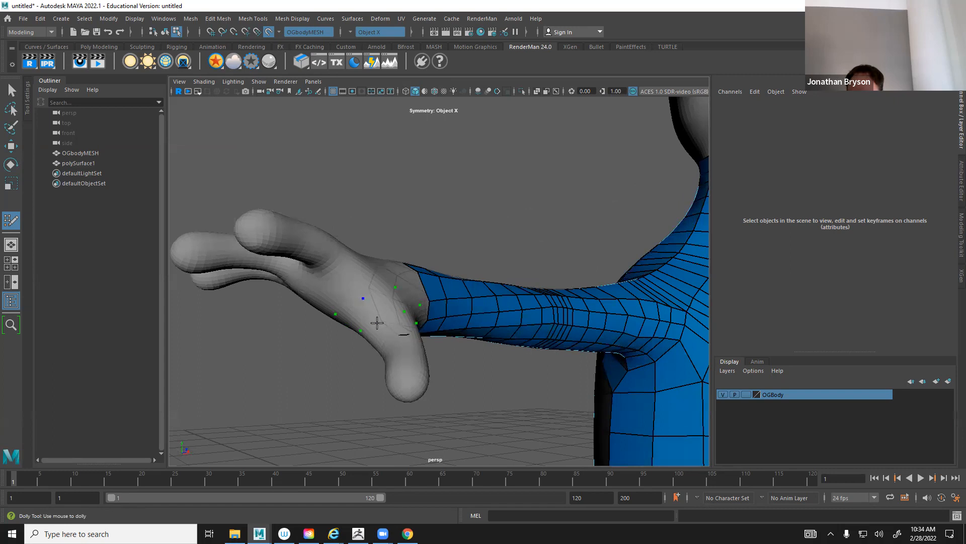
alt+drag(359, 332, 590, 225)
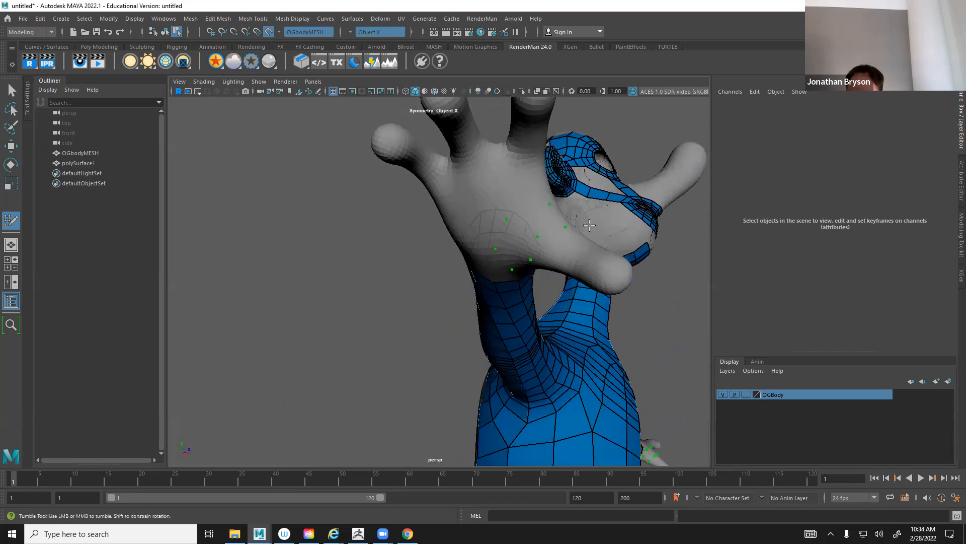
Fill the placed points with a mirrored band of quads around the base of the thumb
shift+click(539, 221)
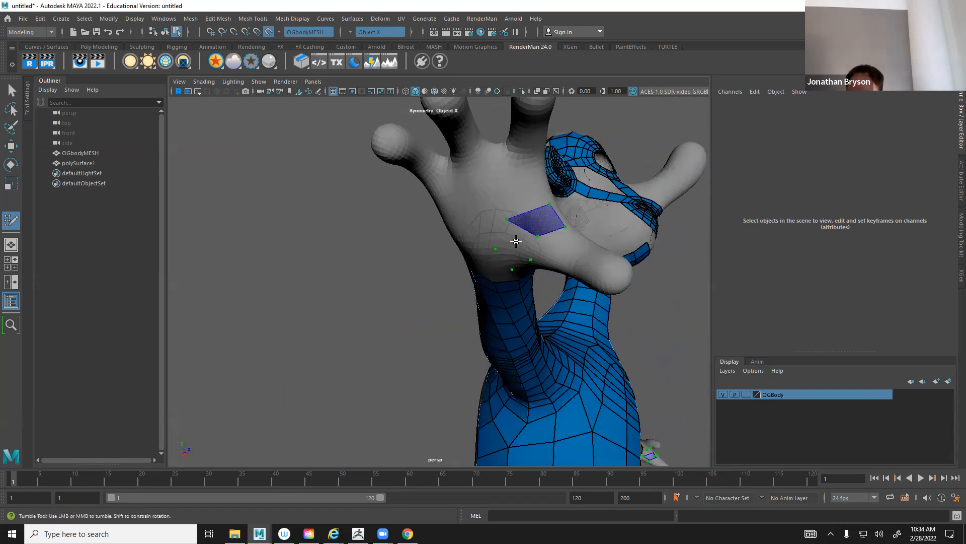
shift+click(565, 266)
alt+drag(560, 261, 574, 209)
alt+middle_drag(574, 210, 514, 356)
alt+right_drag(565, 285, 599, 285)
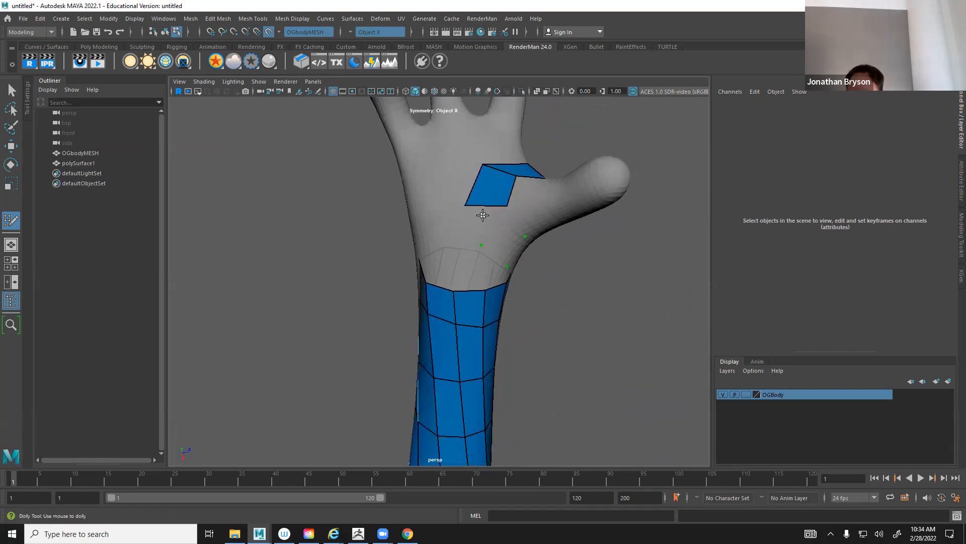
shift+click(556, 278)
mouse_move(547, 288)
alt+mouse_down()
mouse_move(511, 248)
mouse_move(389, 261)
mouse_move(332, 352)
mouse_move(349, 352)
mouse_move(344, 369)
alt+mouse_up()
shift+click(342, 342)
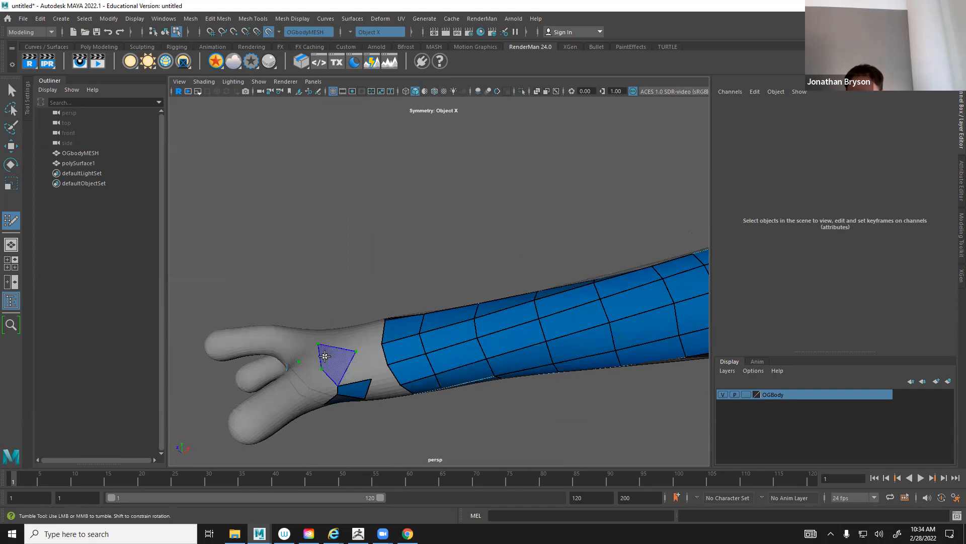
shift+click(325, 356)
mouse_move(339, 346)
alt+mouse_down()
mouse_move(421, 362)
mouse_move(428, 400)
alt+mouse_up()
shift+click(432, 403)
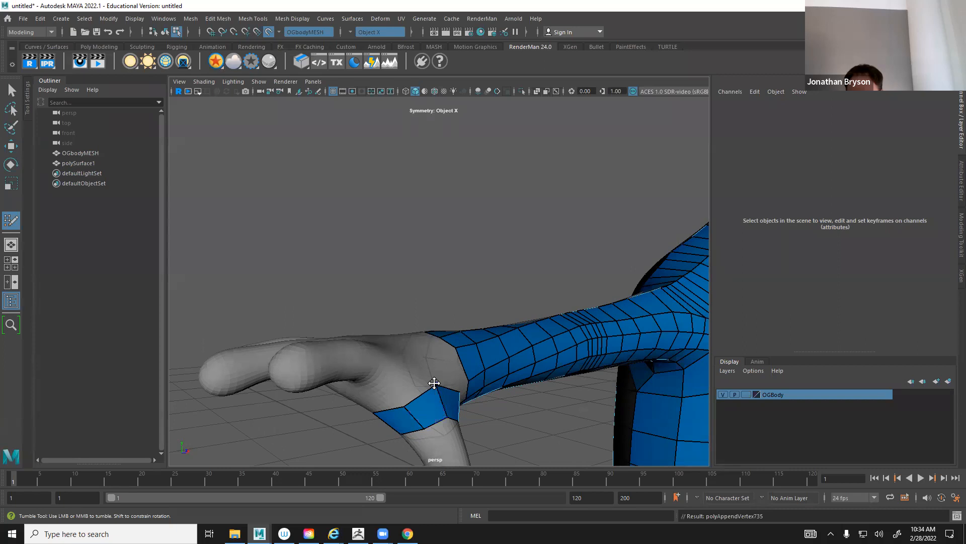
Adjust an outer corner vertex of the thumb-base quad band and leave Quad Draw for the Select tool
alt+drag(436, 402, 559, 273)
drag(535, 221, 540, 226)
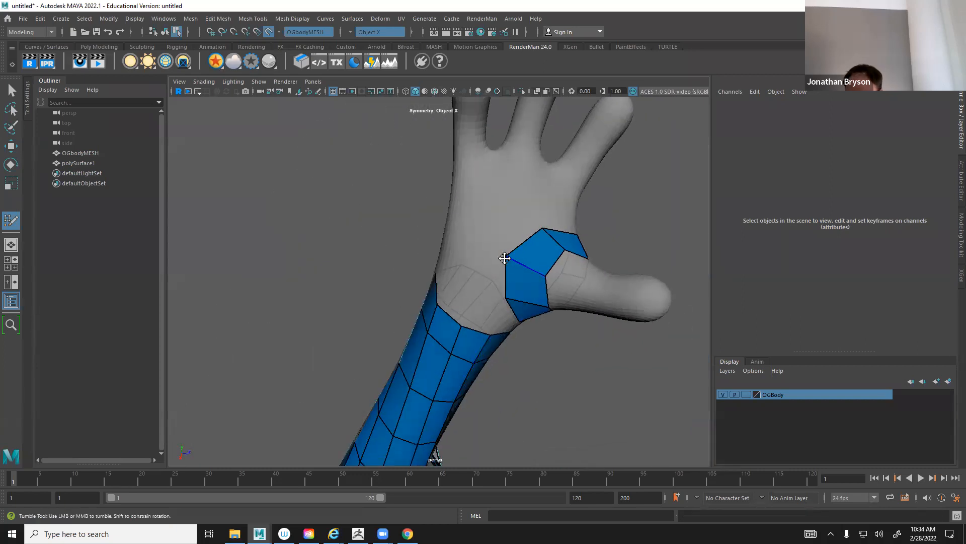
key(q)
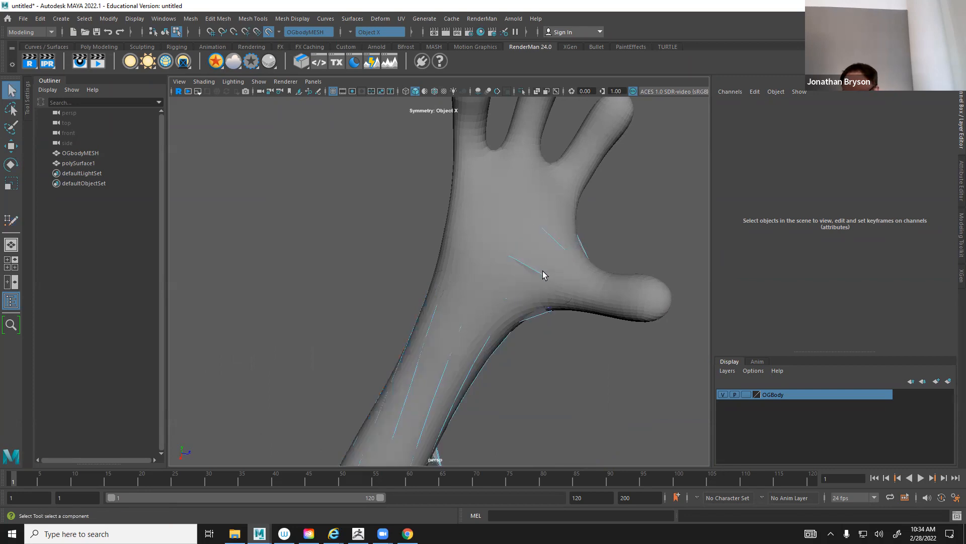
right_drag(543, 275, 485, 255)
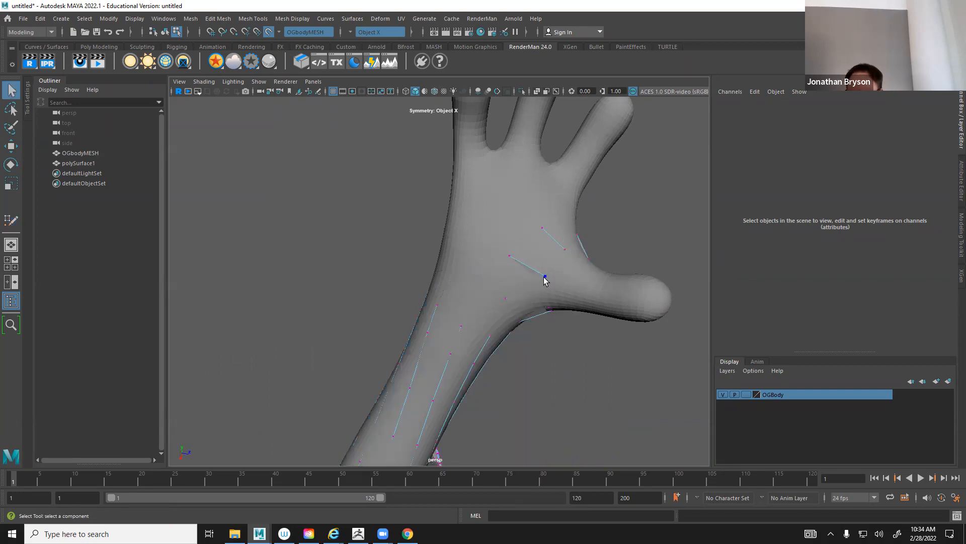
click(545, 277)
scroll(571, 293, down, 3)
alt+drag(476, 310, 490, 339)
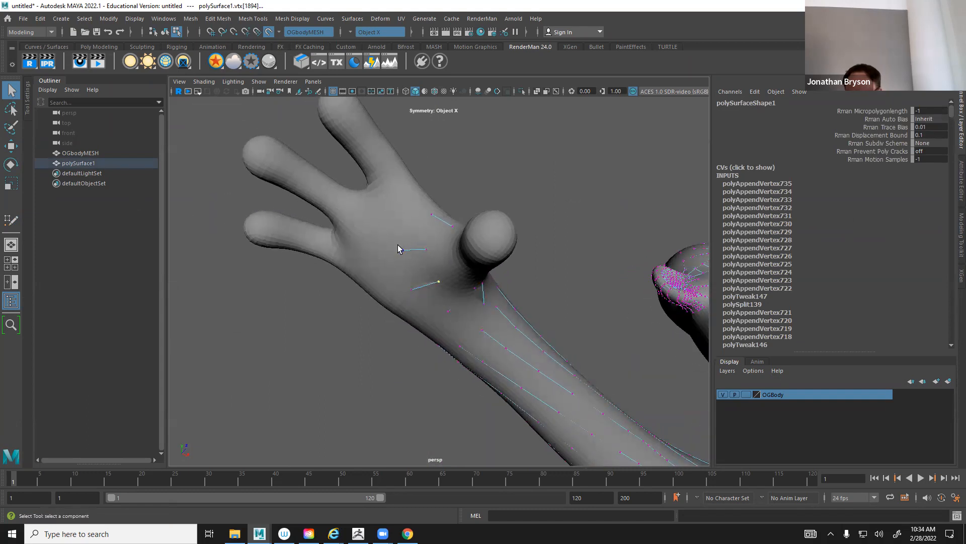
Return to object mode, reactivate Quad Draw and reposition the outer vertices of the thumb-base band further out on the hand
right_drag(401, 252, 456, 232)
click(11, 220)
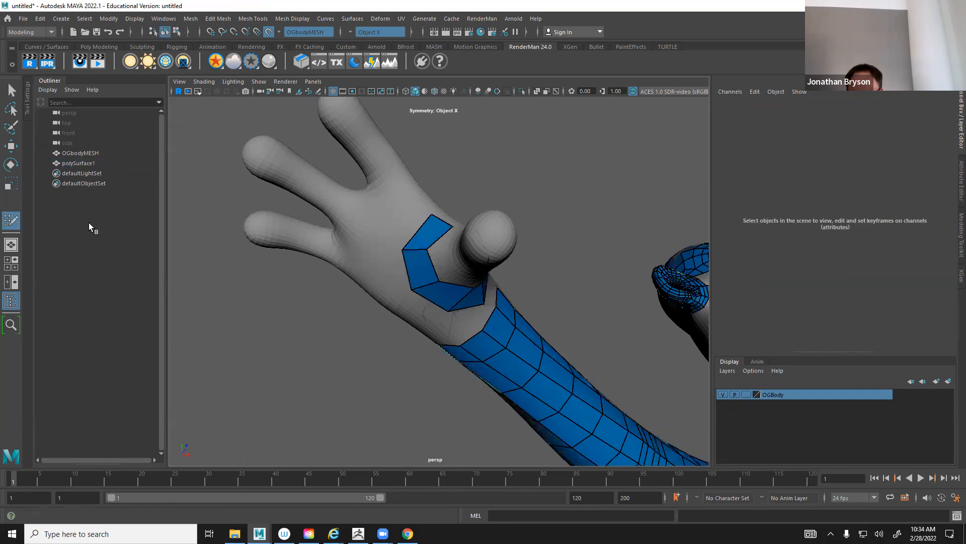
alt+drag(413, 299, 436, 351)
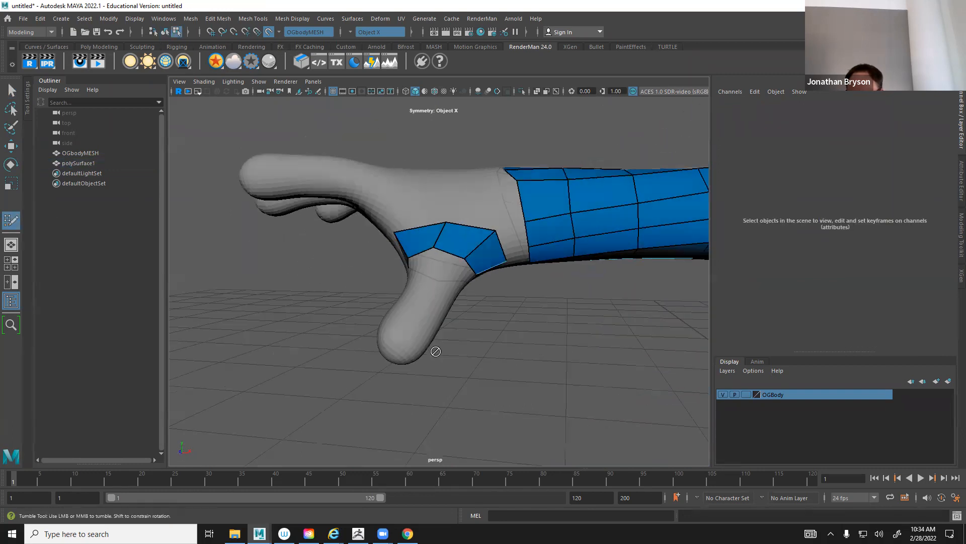
drag(493, 231, 440, 211)
alt+drag(527, 299, 428, 253)
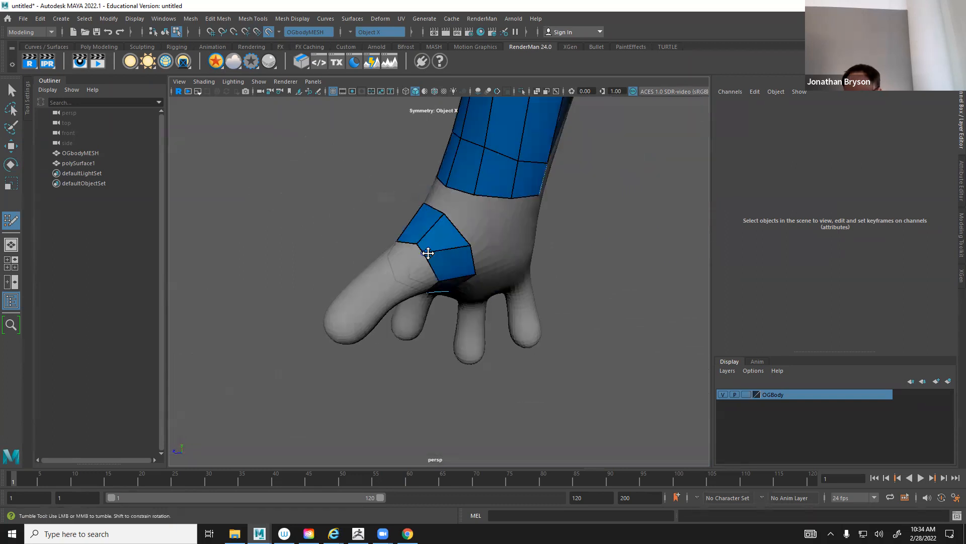
drag(443, 215, 444, 208)
drag(468, 248, 480, 238)
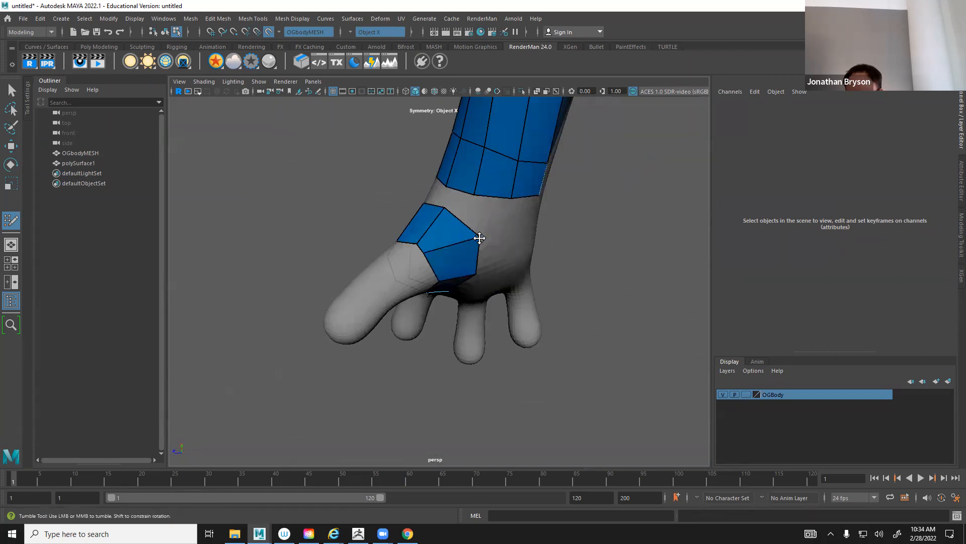
mouse_move(423, 254)
mouse_down()
mouse_move(427, 267)
mouse_move(534, 337)
mouse_move(476, 335)
mouse_up()
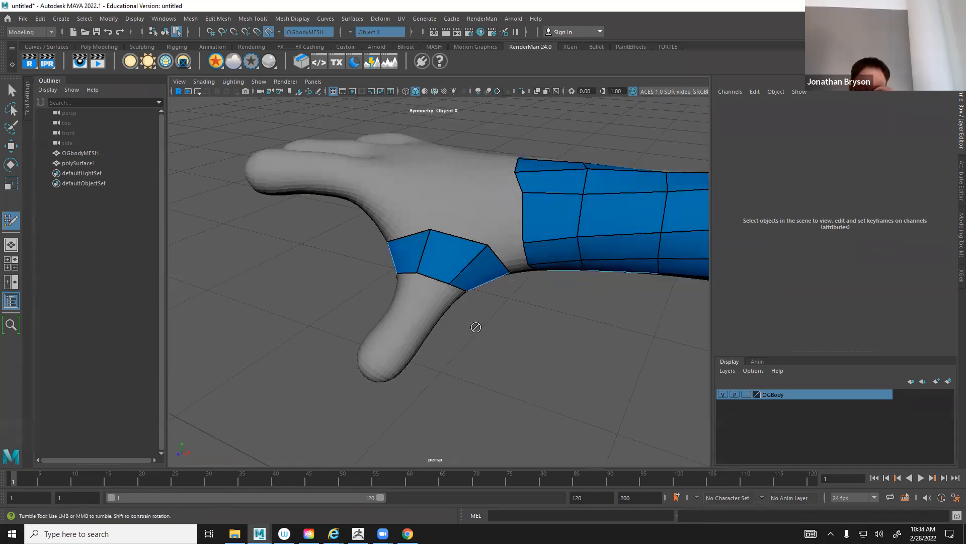
Place four points on the tip of the thumb, fill them with a quad and split it into a two-by-two grid
alt+drag(379, 341, 533, 331)
alt+right_drag(533, 330, 535, 356)
alt+drag(535, 357, 551, 202)
alt+drag(461, 264, 487, 280)
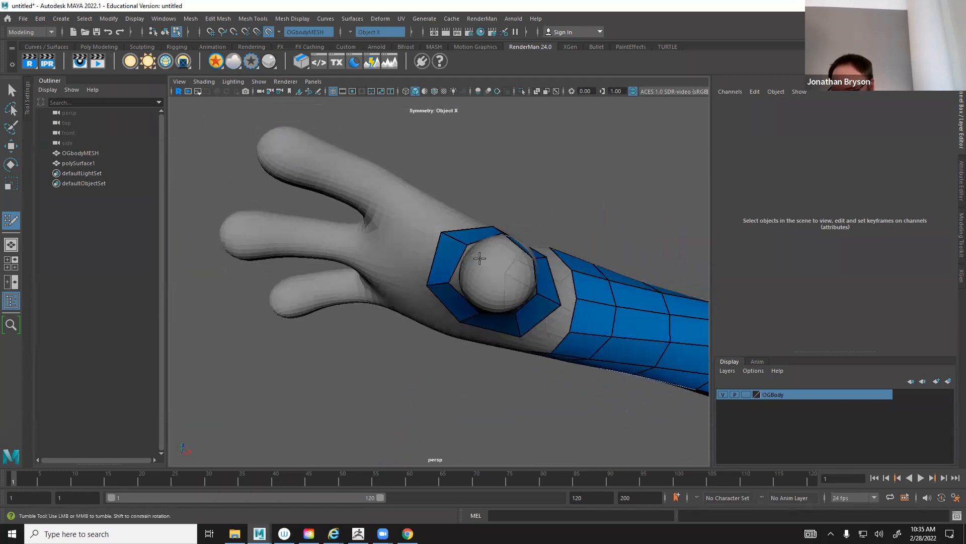
click(516, 295)
shift+click(500, 279)
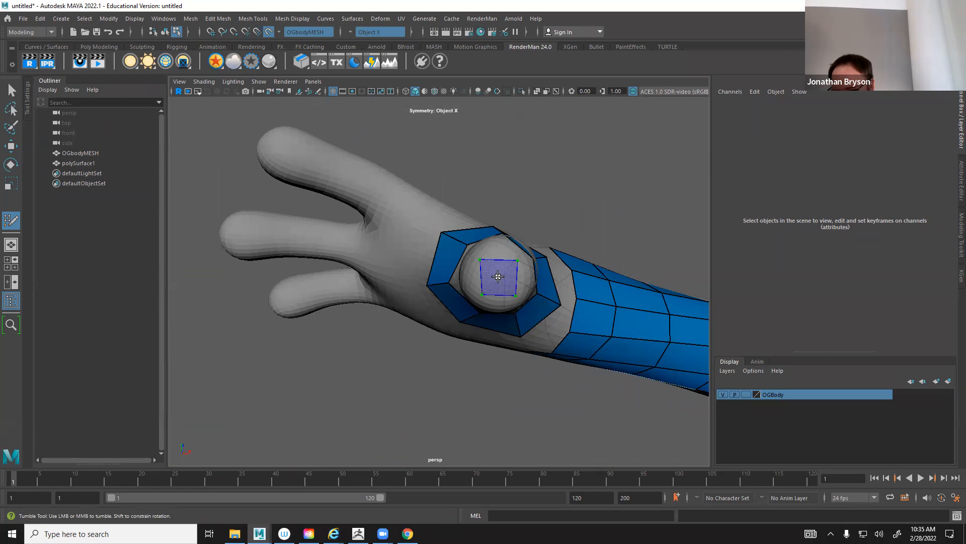
shift+click(501, 260)
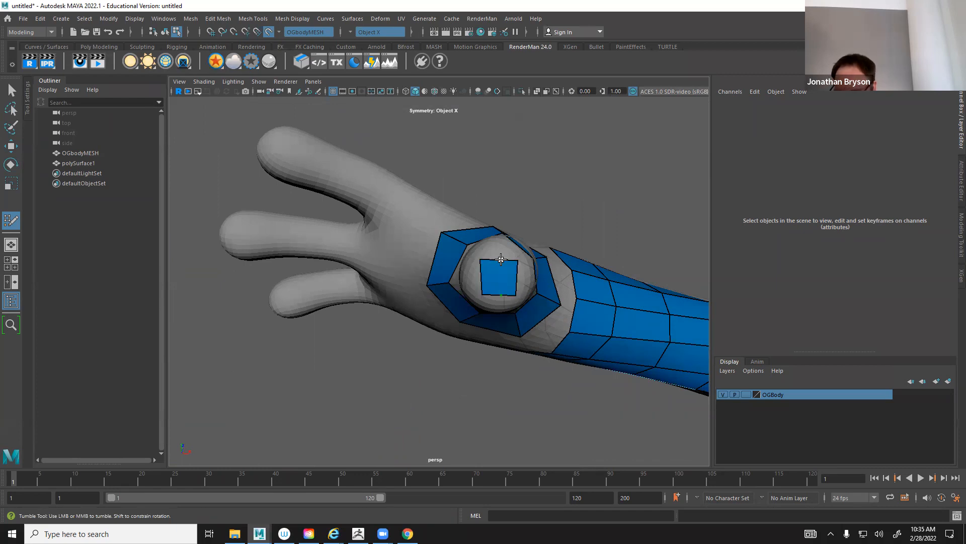
ctrl+click(482, 276)
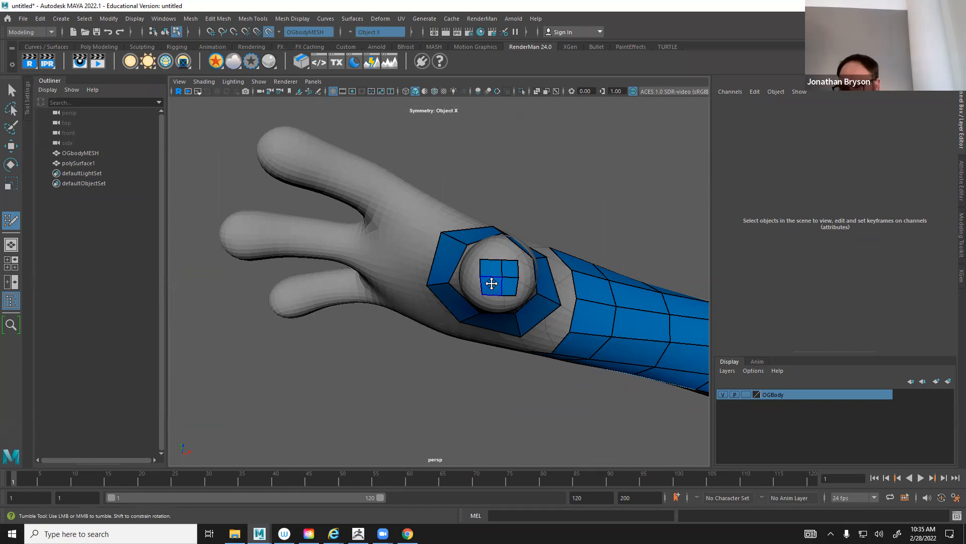
Spread the outer vertices of the thumb-tip cap so it follows the rounded end of the thumb
alt+drag(497, 280, 468, 321)
alt+right_drag(468, 321, 471, 298)
drag(471, 301, 490, 293)
drag(413, 273, 566, 145)
alt+drag(566, 145, 569, 248)
drag(546, 205, 539, 206)
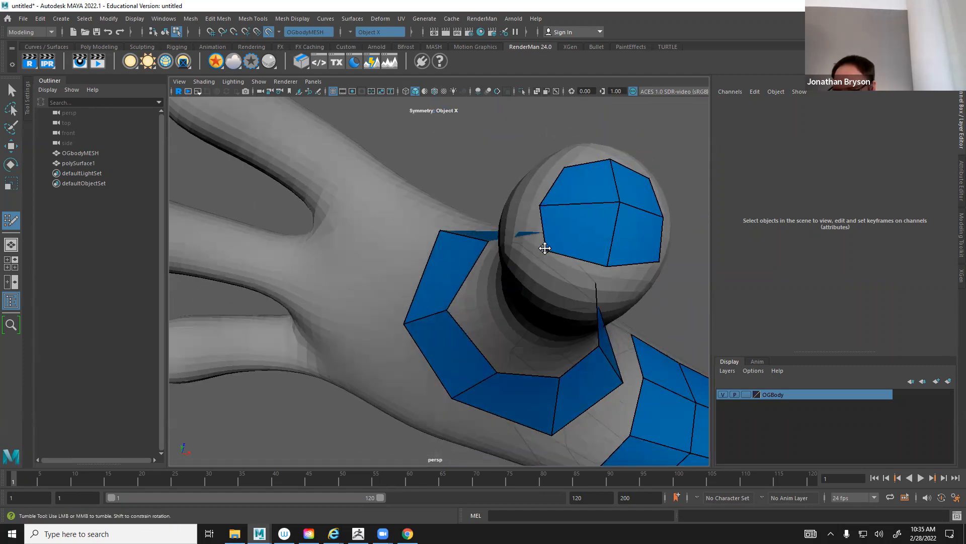
drag(545, 248, 549, 266)
drag(609, 266, 527, 243)
drag(469, 215, 476, 208)
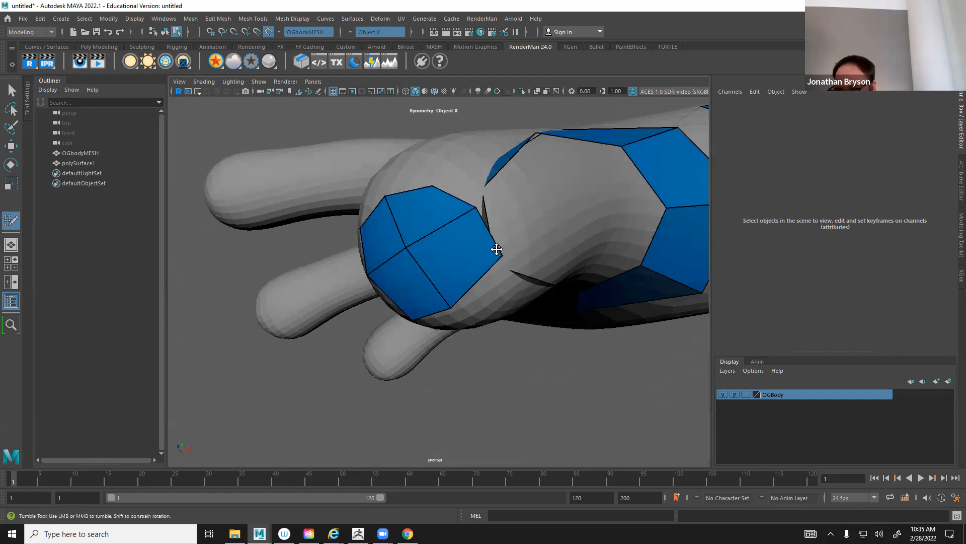
drag(454, 304, 456, 320)
drag(428, 186, 680, 399)
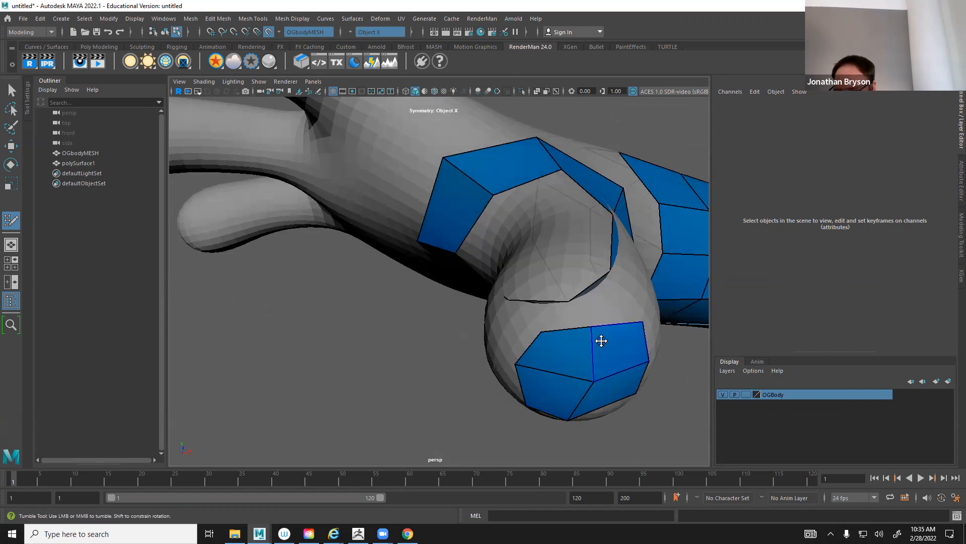
Select the border edge loop of the thumb-tip cap in wireframe display and extrude it along the thumb to near its base
alt+drag(612, 388, 514, 318)
key(q)
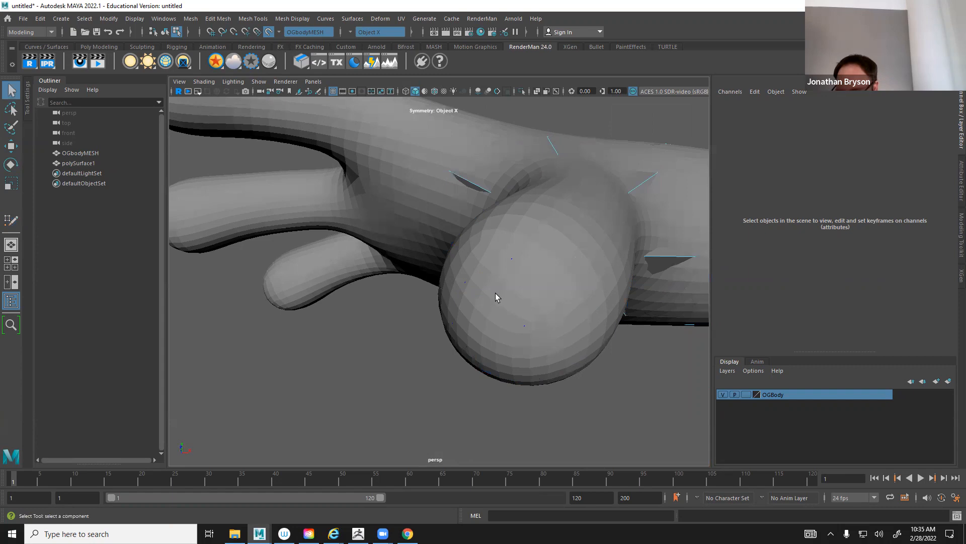
right_drag(466, 179, 492, 374)
key(4)
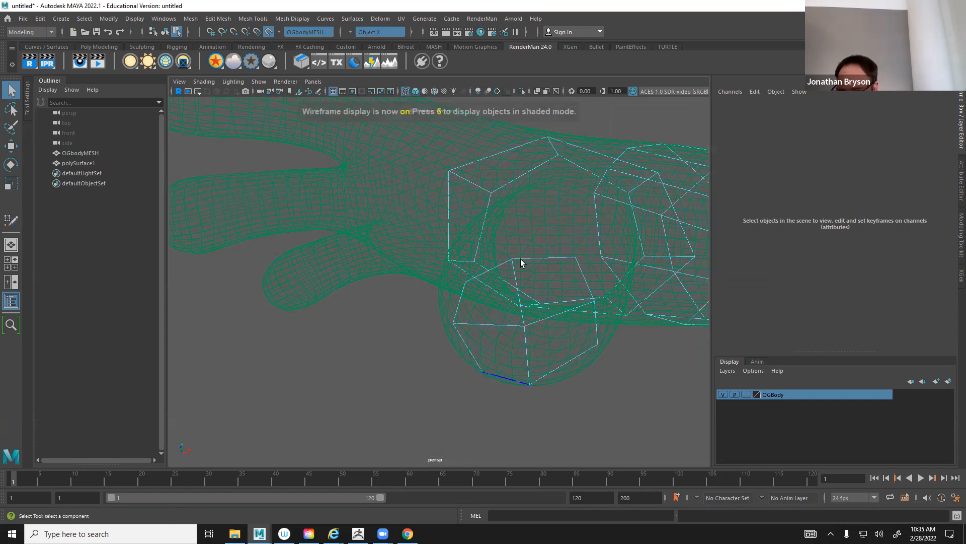
click(496, 270)
alt+drag(524, 319, 534, 321)
alt+middle_drag(534, 321, 436, 336)
alt+drag(436, 340, 444, 302)
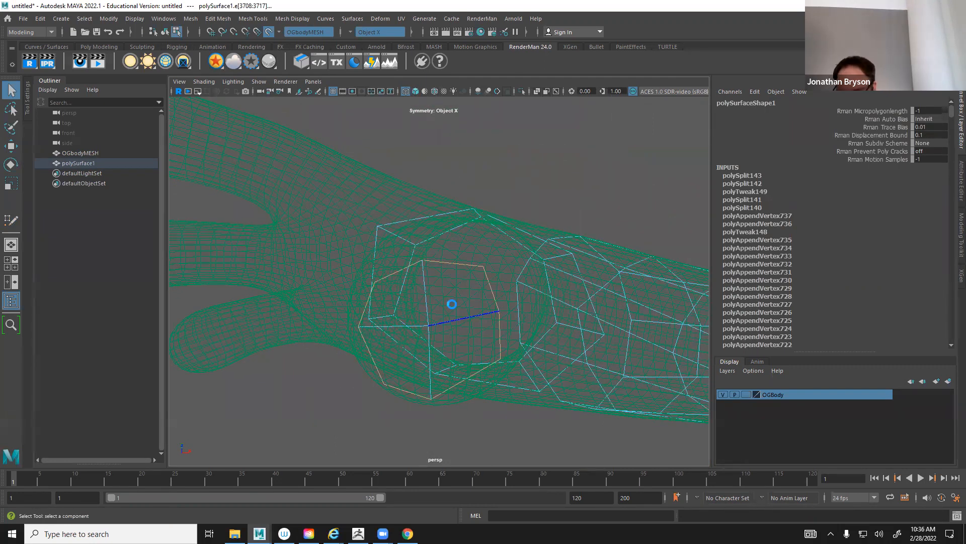
drag(427, 328, 461, 319)
alt+middle_drag(461, 319, 466, 323)
alt+drag(466, 323, 468, 314)
alt+drag(476, 360, 451, 343)
alt+right_drag(451, 342, 444, 338)
key(w)
alt+drag(429, 294, 472, 356)
alt+drag(411, 333, 434, 252)
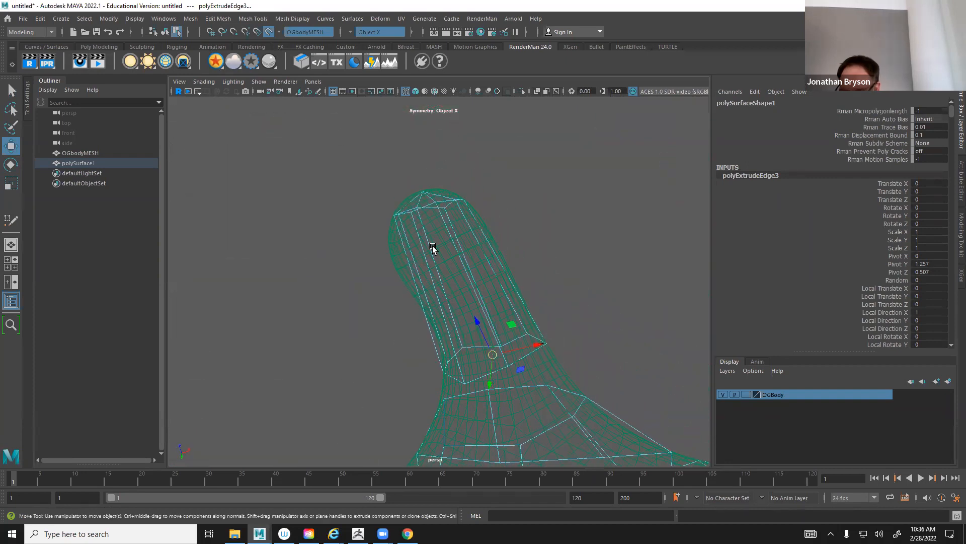
Return to shaded object mode and insert Quad Draw edge loops around the extruded thumb near its tip, middle and base
click(419, 218)
key(q)
right_drag(418, 210, 464, 197)
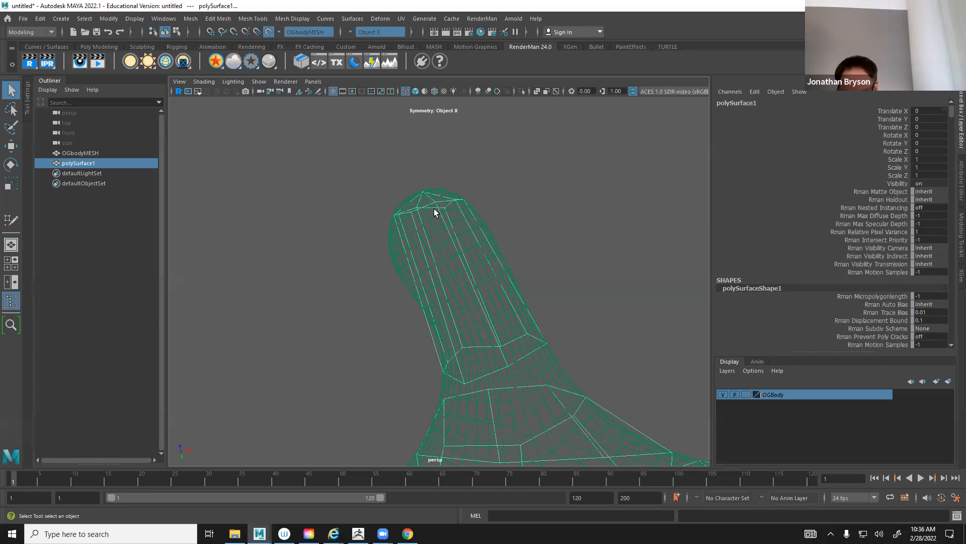
key(5)
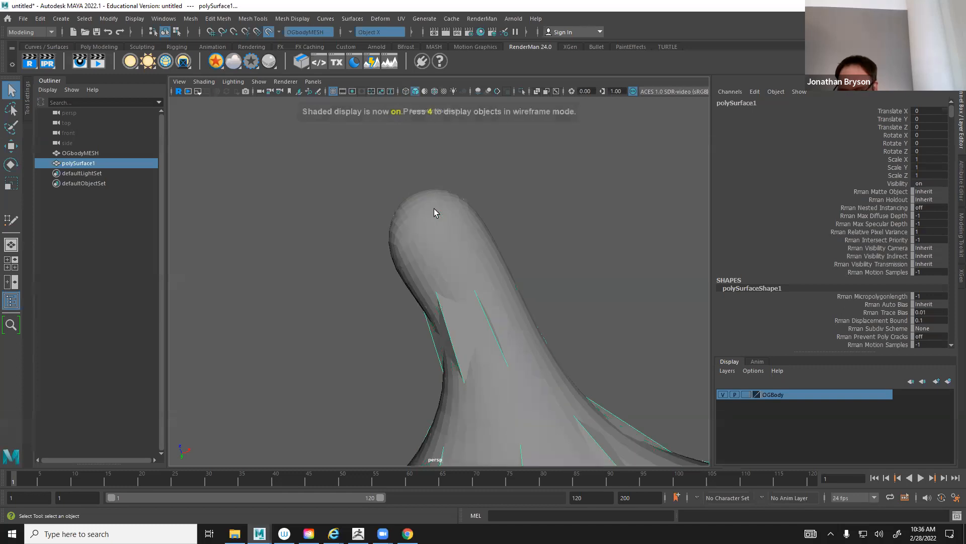
click(11, 221)
mouse_move(575, 341)
alt+mouse_down()
mouse_move(648, 294)
mouse_move(518, 373)
mouse_move(487, 360)
mouse_move(433, 272)
alt+mouse_up()
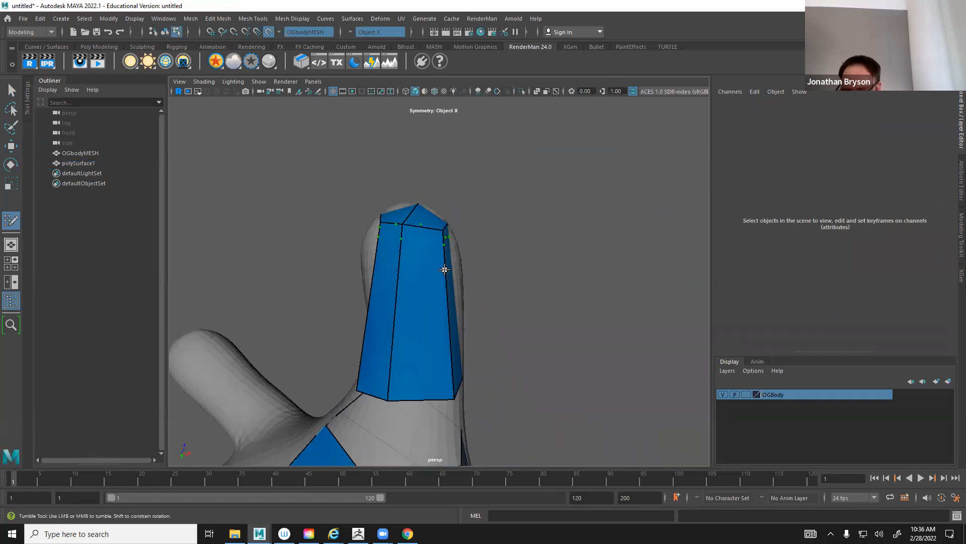
ctrl+click(444, 299)
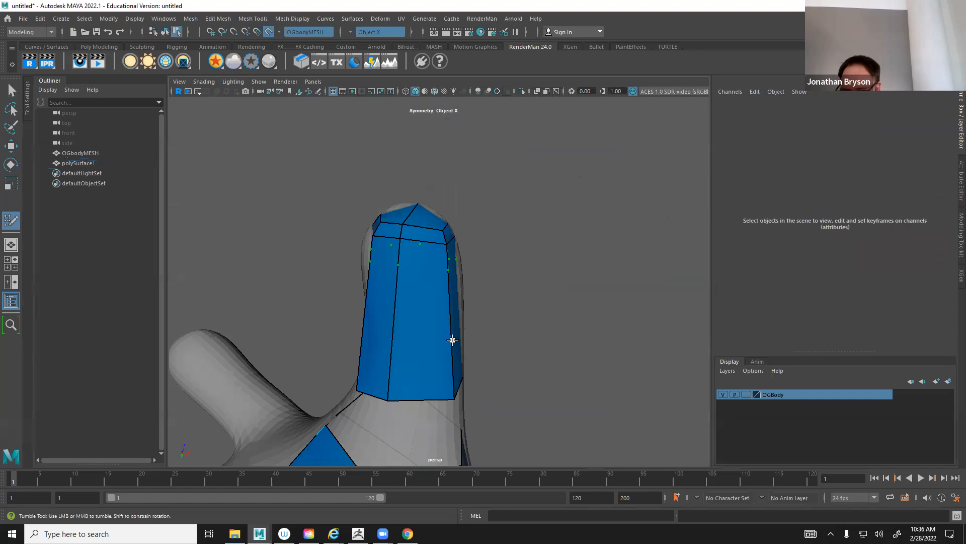
ctrl+click(452, 370)
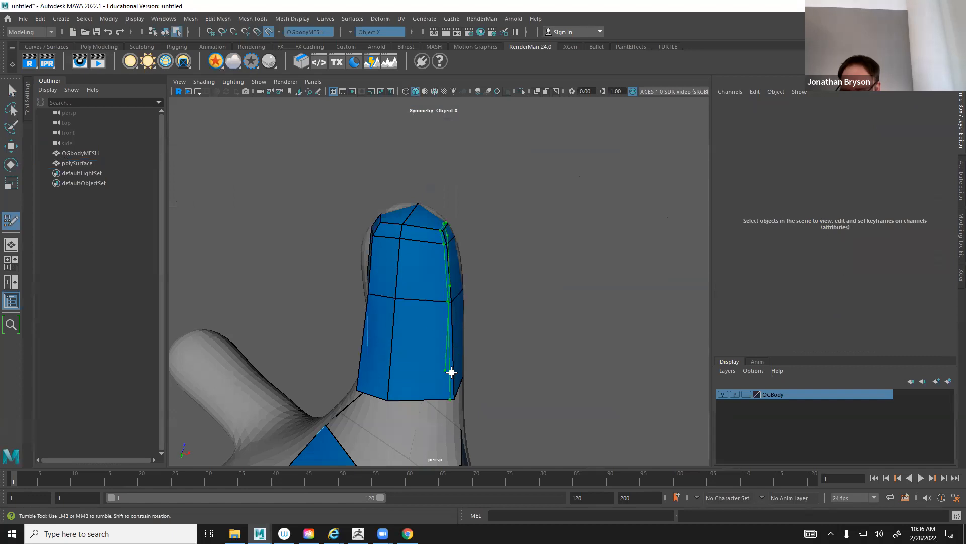
ctrl+click(417, 368)
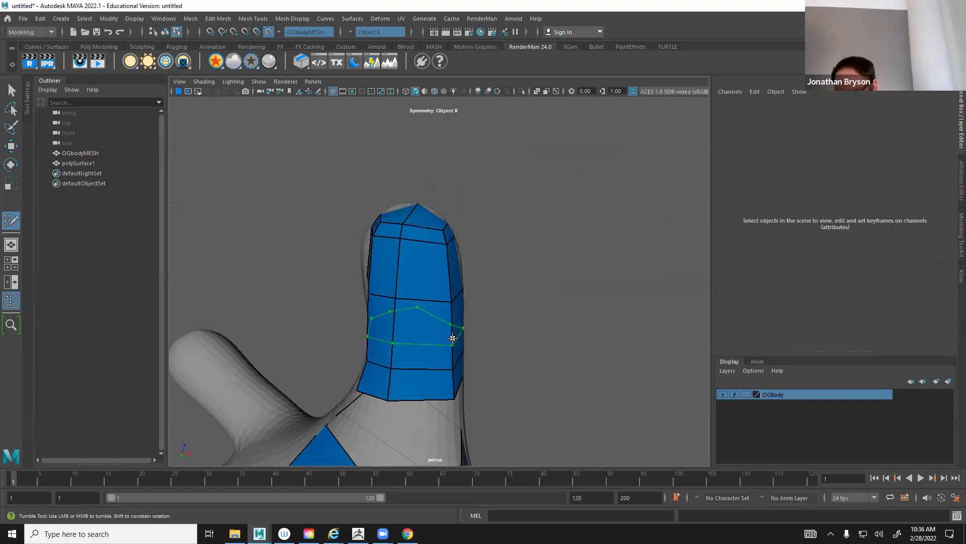
Undo the extra edge loop crowding the thumb's base and insert evenly spaced loops in its lower and upper halves
ctrl+click(453, 338)
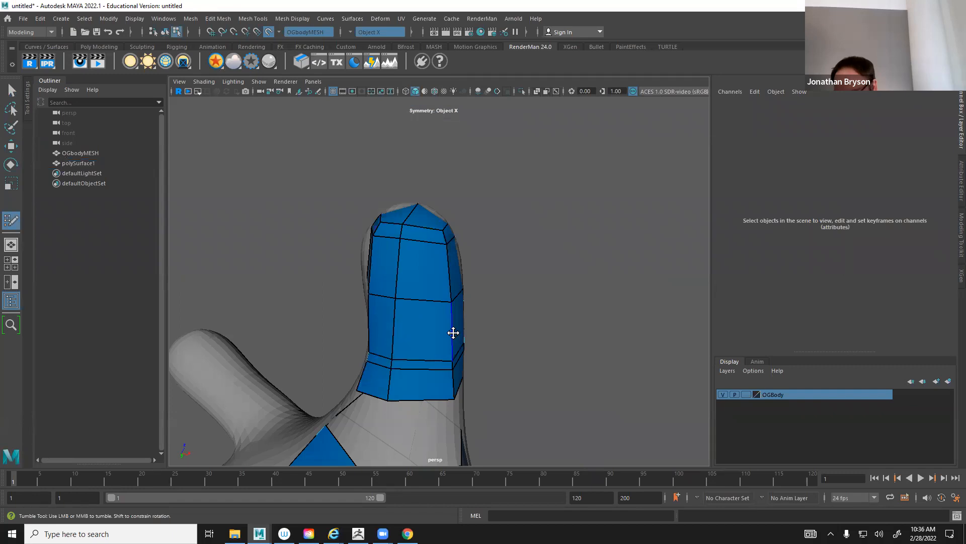
alt+drag(453, 336, 479, 317)
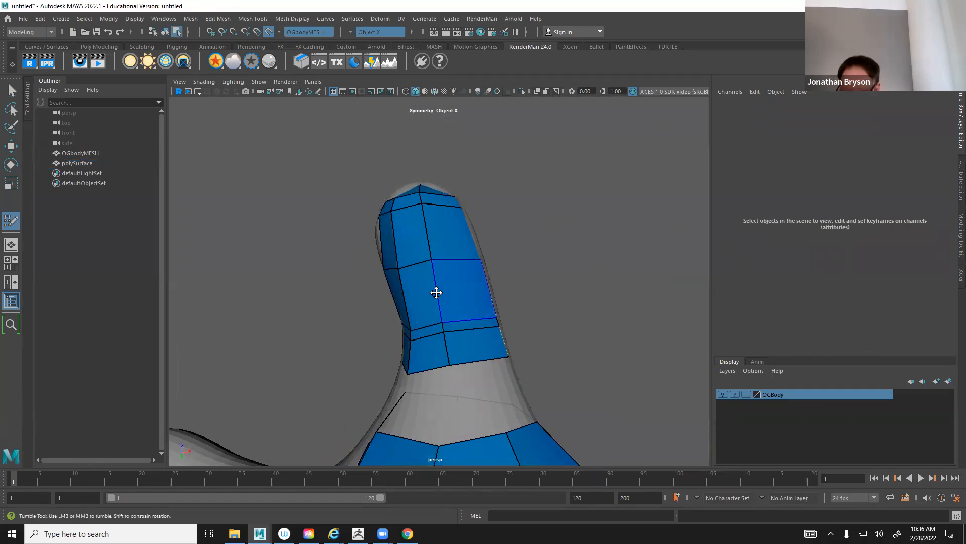
key(ctrl+z)
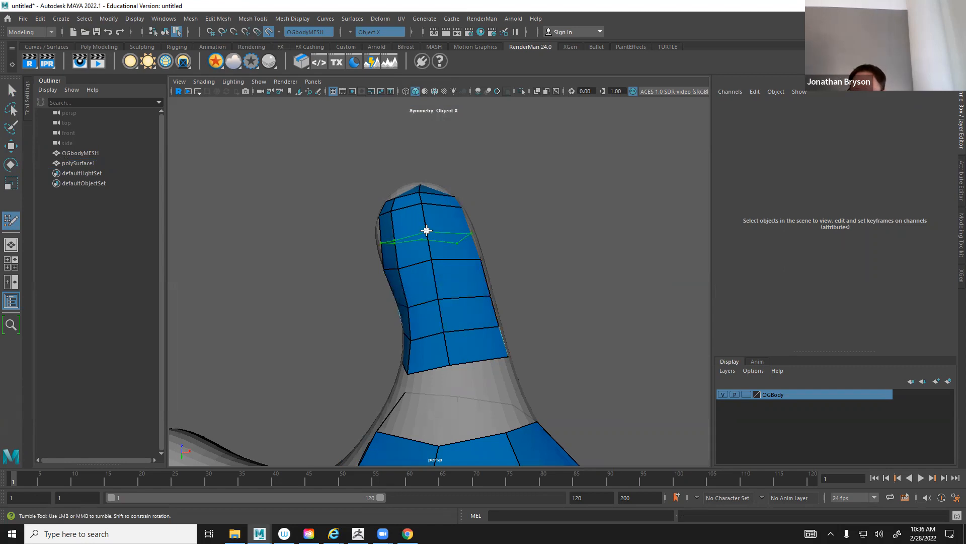
ctrl+click(466, 266)
Fill the gap between the thumb mesh and the thumb-base band with a ring of quads all the way around
alt+drag(434, 307, 486, 300)
alt+drag(560, 270, 470, 302)
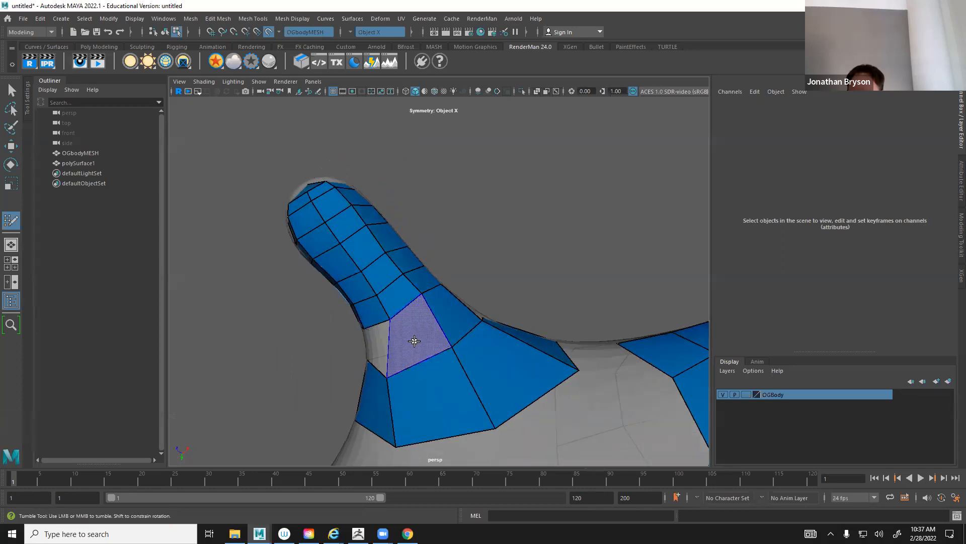
mouse_move(406, 347)
alt+mouse_down()
mouse_move(561, 285)
mouse_move(462, 316)
mouse_move(473, 297)
alt+mouse_up()
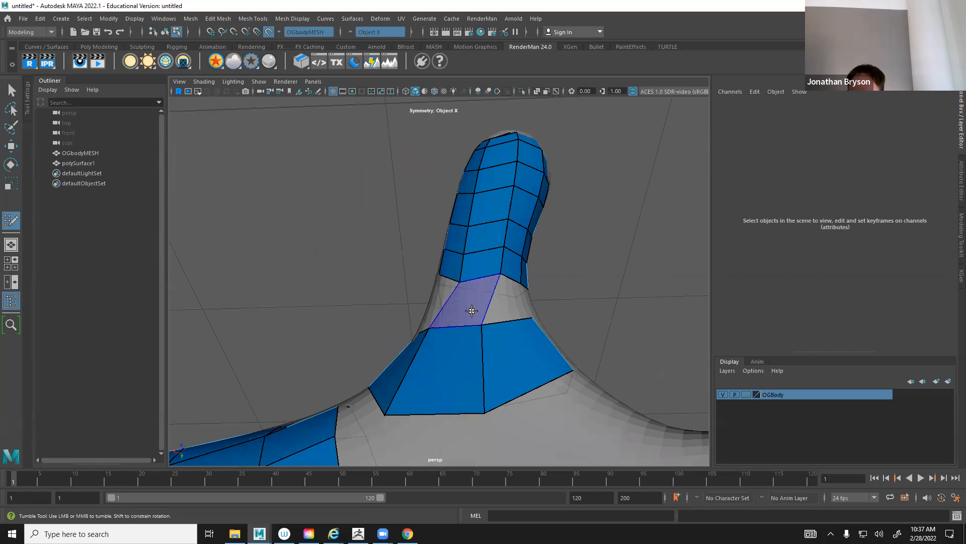
mouse_move(455, 310)
alt+mouse_down()
mouse_move(535, 349)
mouse_move(444, 320)
alt+mouse_up()
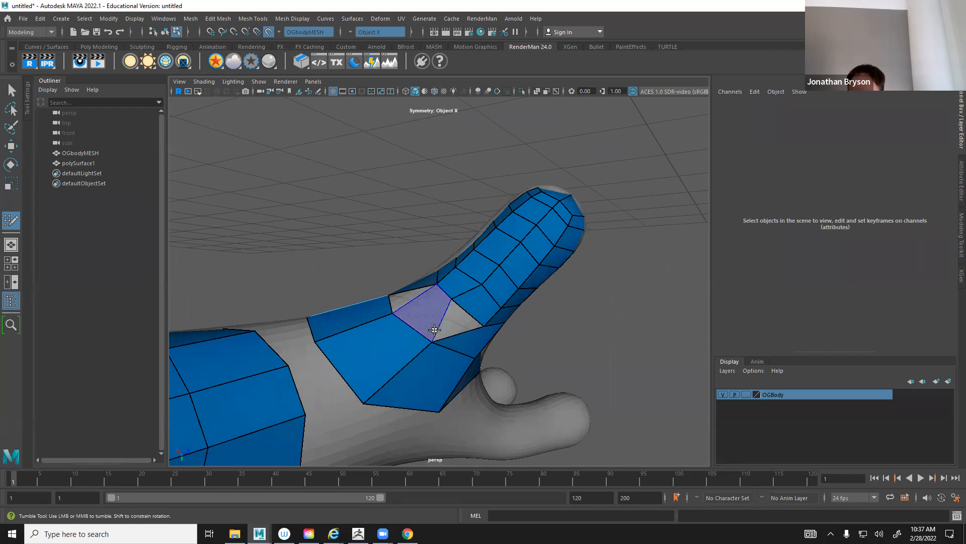
shift+click(441, 316)
mouse_move(440, 315)
alt+mouse_down()
mouse_move(464, 324)
mouse_move(424, 313)
alt+mouse_up()
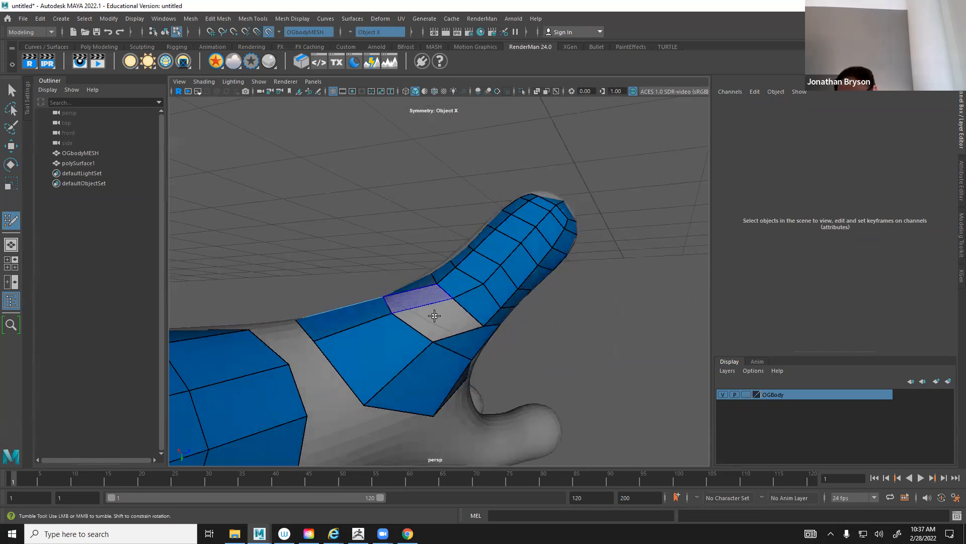
shift+click(441, 319)
mouse_move(457, 328)
alt+mouse_down()
mouse_move(298, 329)
mouse_move(485, 318)
mouse_move(473, 332)
mouse_move(491, 335)
alt+mouse_up()
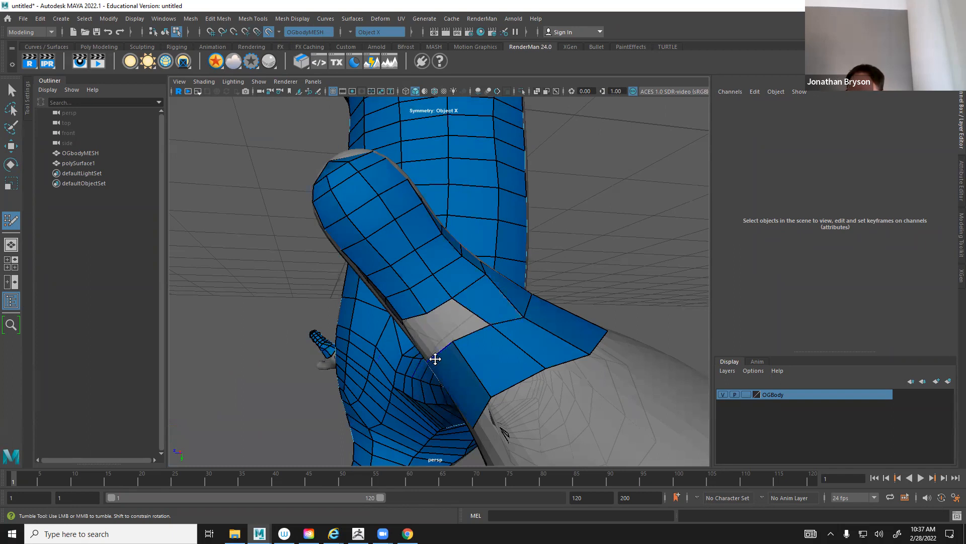
mouse_move(420, 362)
alt+mouse_down()
mouse_move(472, 321)
mouse_move(470, 305)
alt+mouse_up()
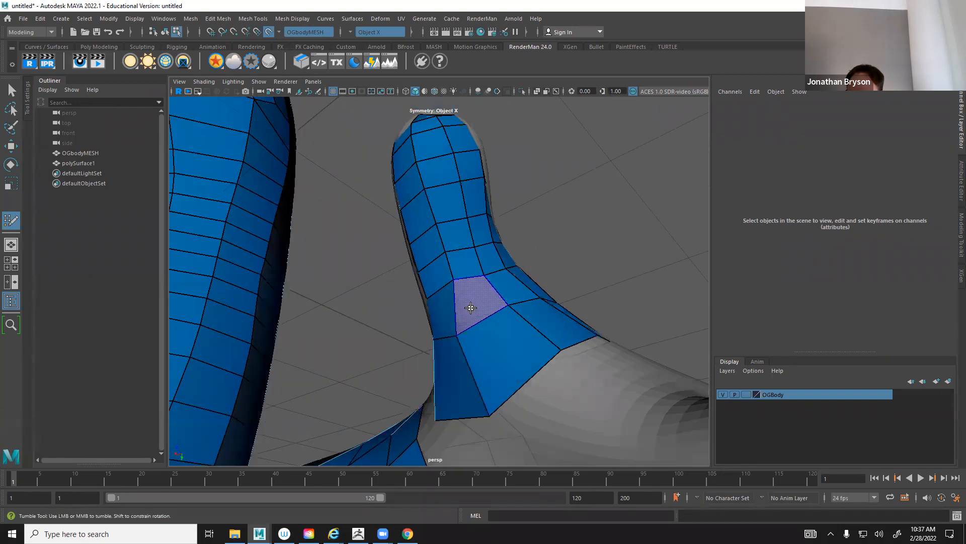
shift+click(465, 312)
Relax the quads where the thumb mesh joins the thumb-base band
shift+drag(484, 264, 498, 233)
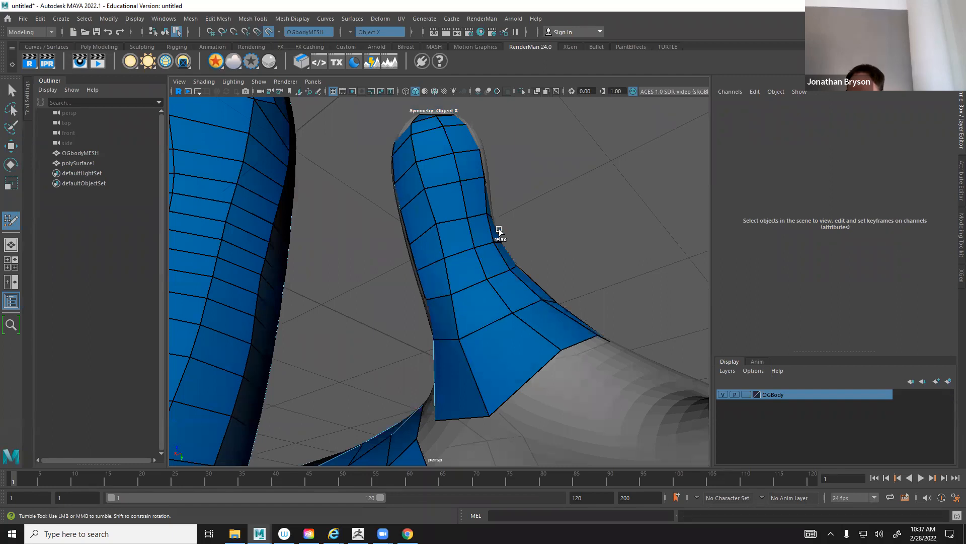
mouse_move(411, 330)
alt+mouse_down()
mouse_move(472, 338)
mouse_move(444, 283)
mouse_move(494, 207)
mouse_move(546, 292)
mouse_move(498, 245)
alt+mouse_up()
mouse_move(463, 297)
alt+mouse_down()
mouse_move(551, 338)
mouse_move(394, 306)
alt+mouse_up()
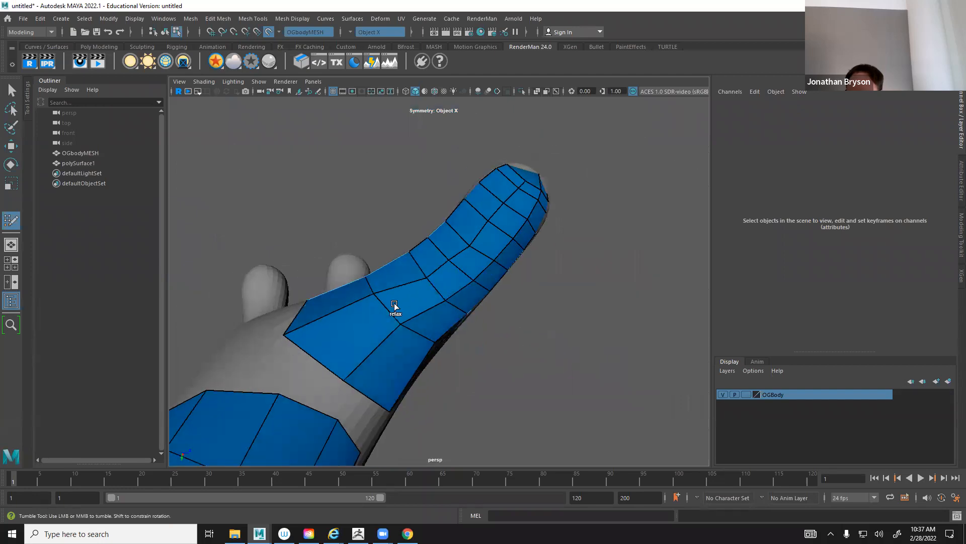
Insert a centred Quad Draw edge loop running lengthwise along the thumb, splitting the wide column of quads from tip to base
alt+drag(430, 254, 356, 244)
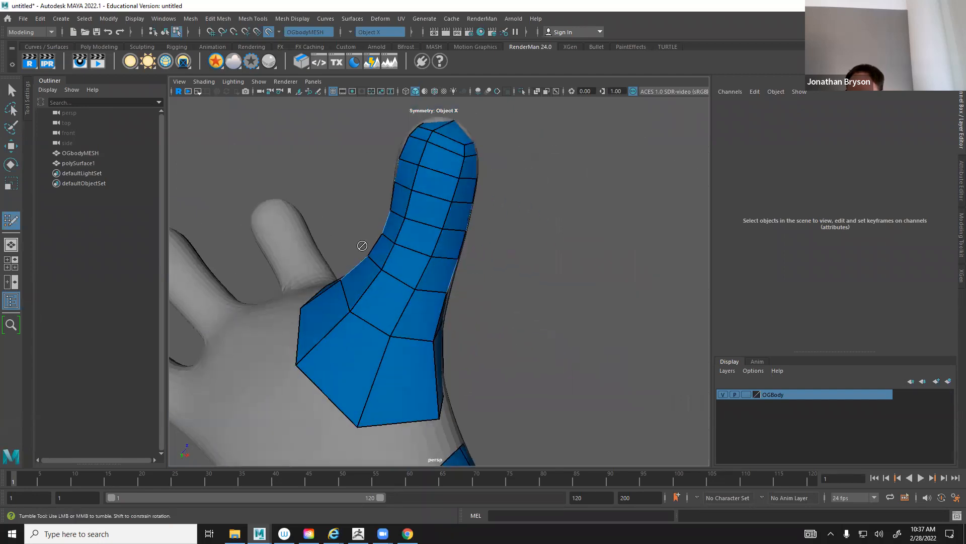
alt+drag(412, 254, 427, 345)
alt+middle_drag(427, 345, 443, 272)
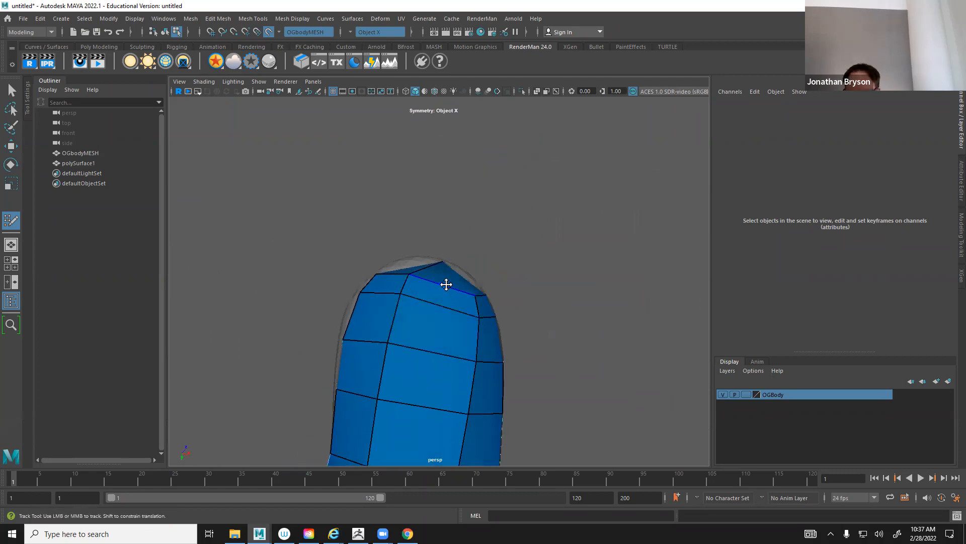
ctrl+middle_click(469, 301)
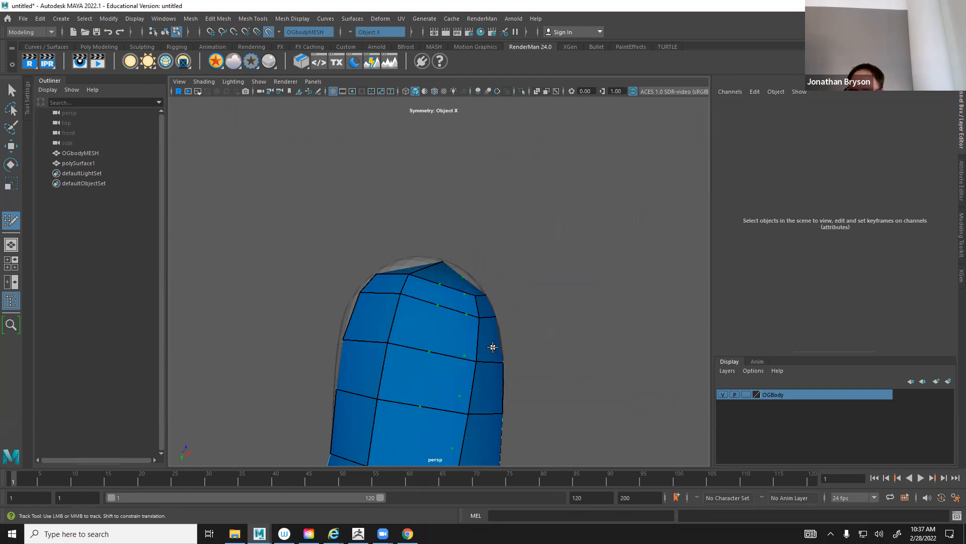
alt+right_drag(490, 342, 466, 249)
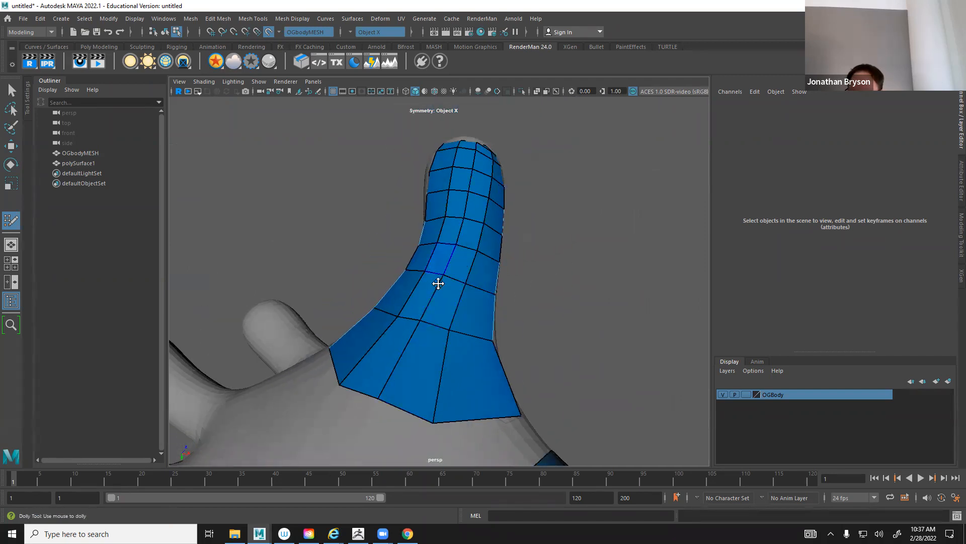
alt+drag(473, 270, 444, 314)
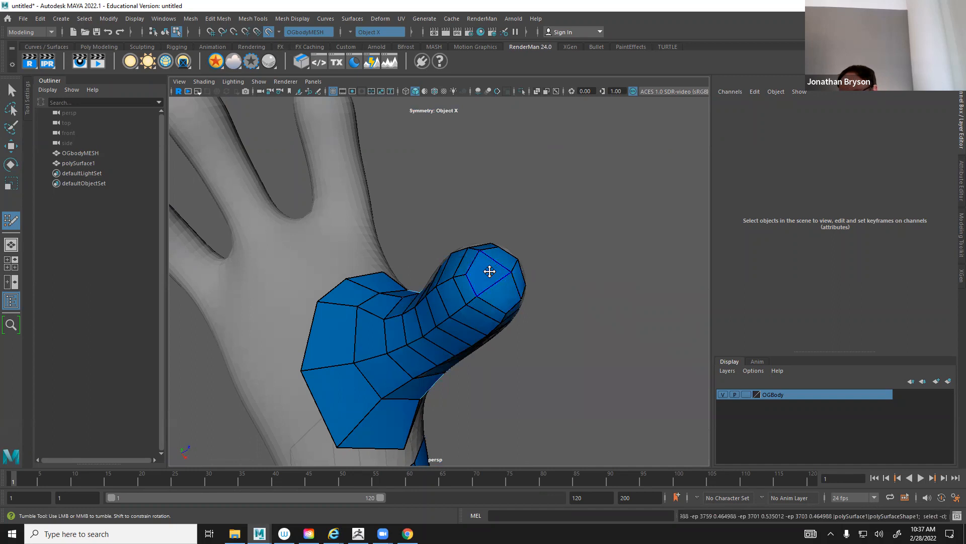
Select the faces capping the thumb's tip in wireframe display and try to extrude them
key(q)
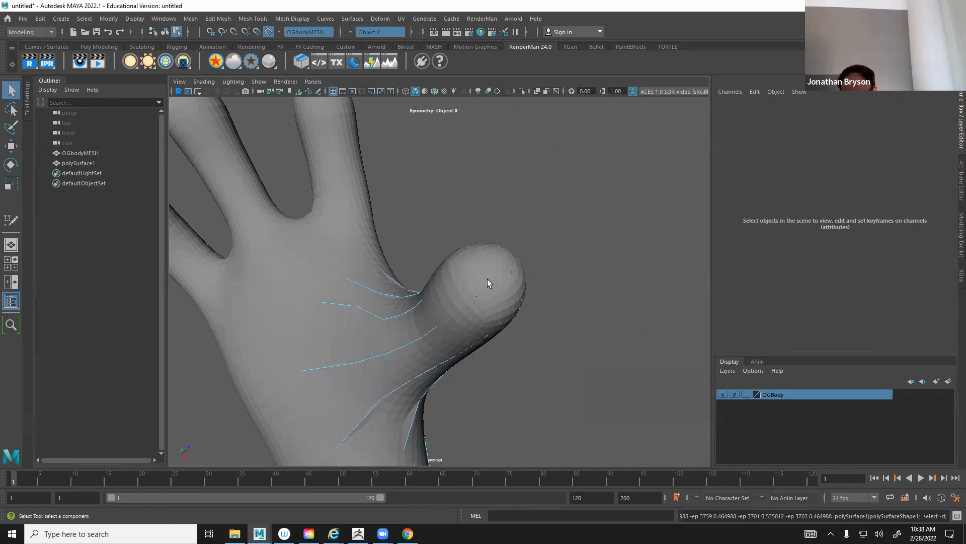
right_drag(488, 255, 487, 284)
key(4)
click(482, 272)
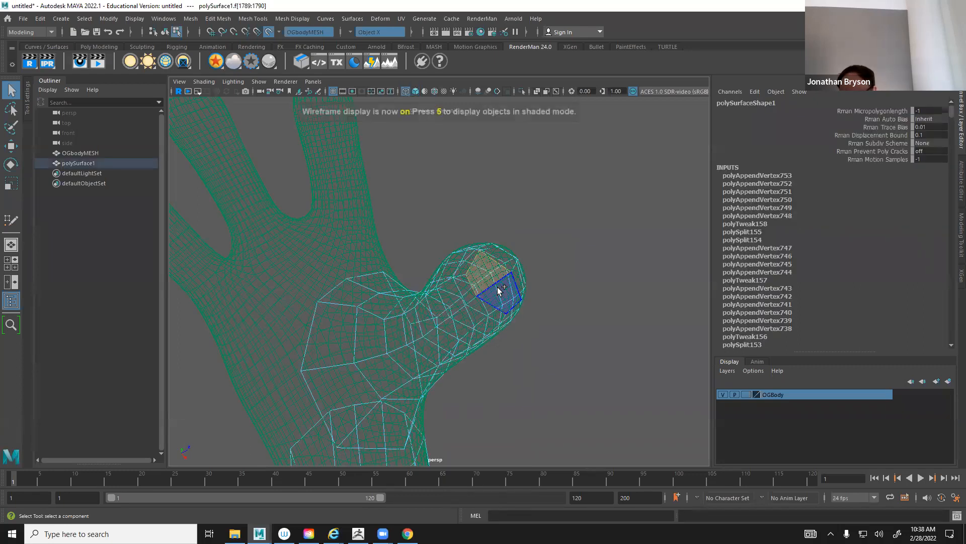
shift+click(517, 275)
shift+click(506, 266)
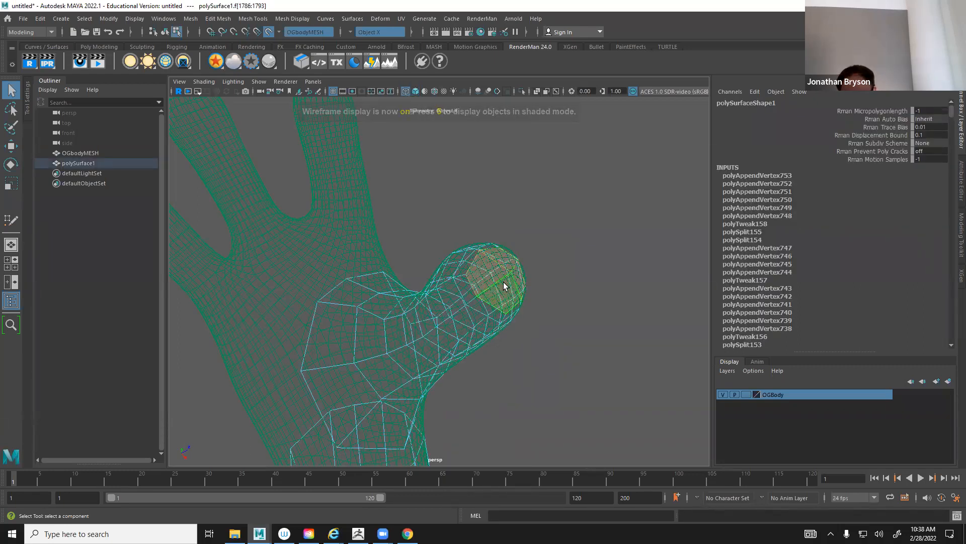
key(ctrl+e)
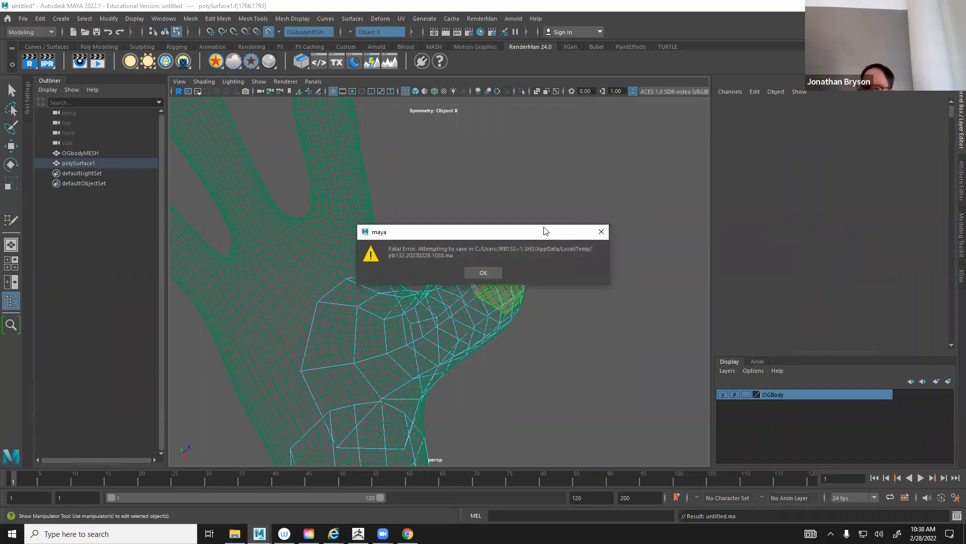
Dismiss the fatal error message and close the error report without sending it
click(479, 273)
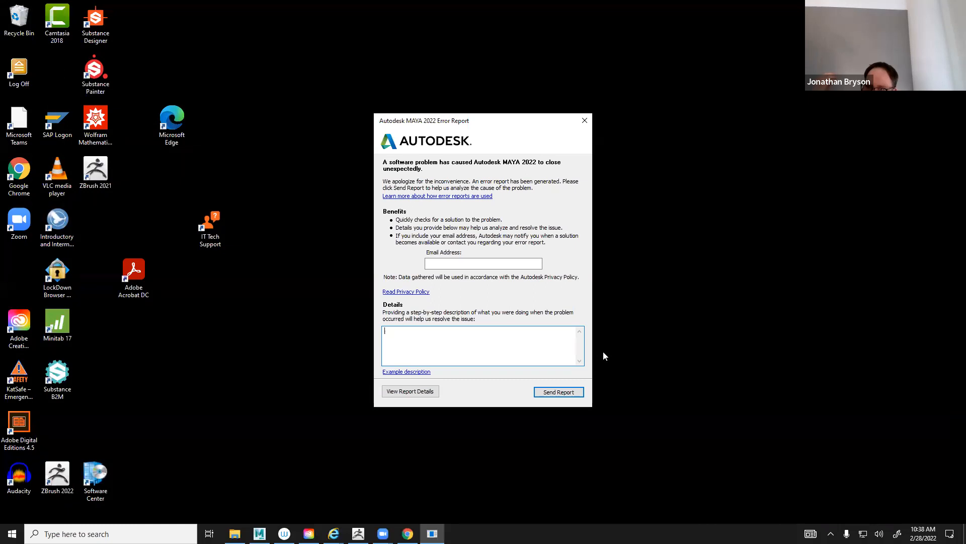
click(584, 120)
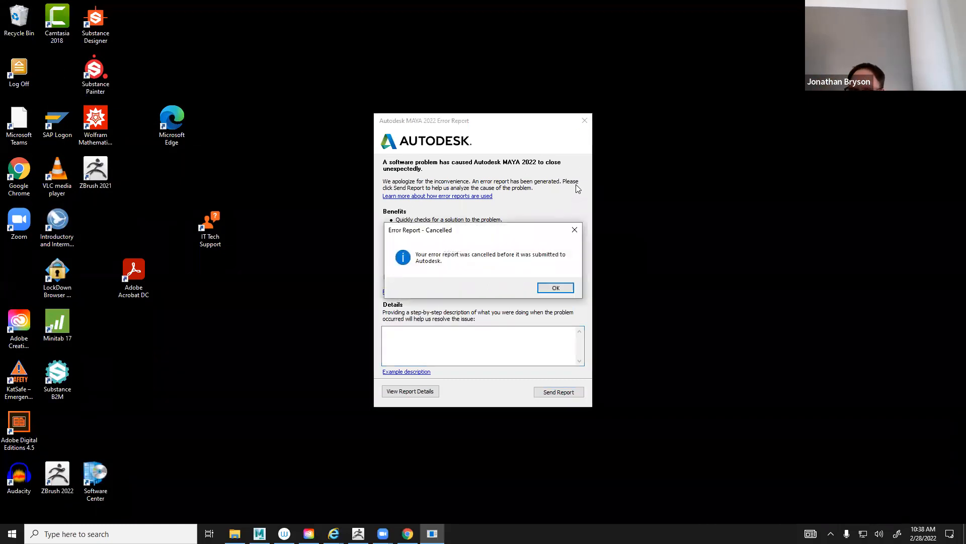
click(574, 229)
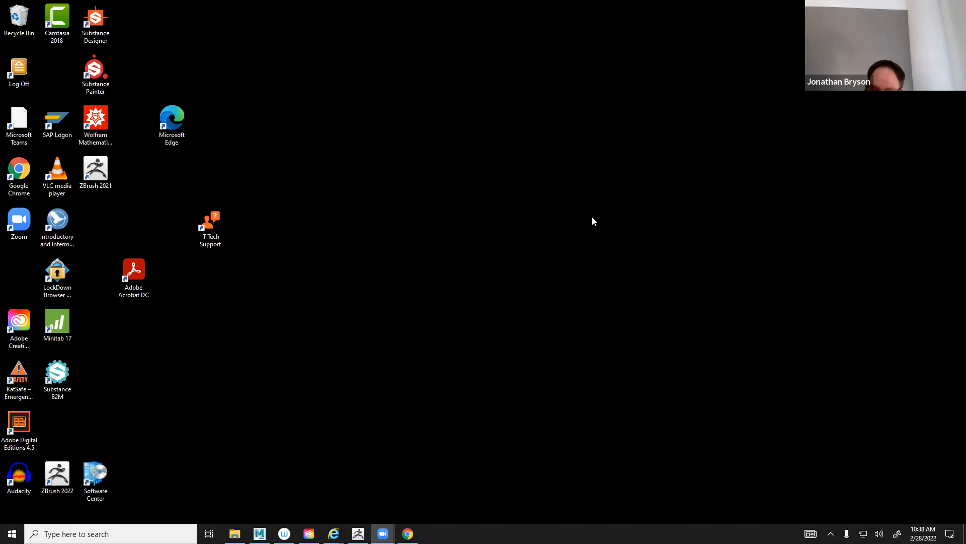
Switch to the open ScoopacabraRig scene in Maya and open the Files/Projects preferences
click(259, 533)
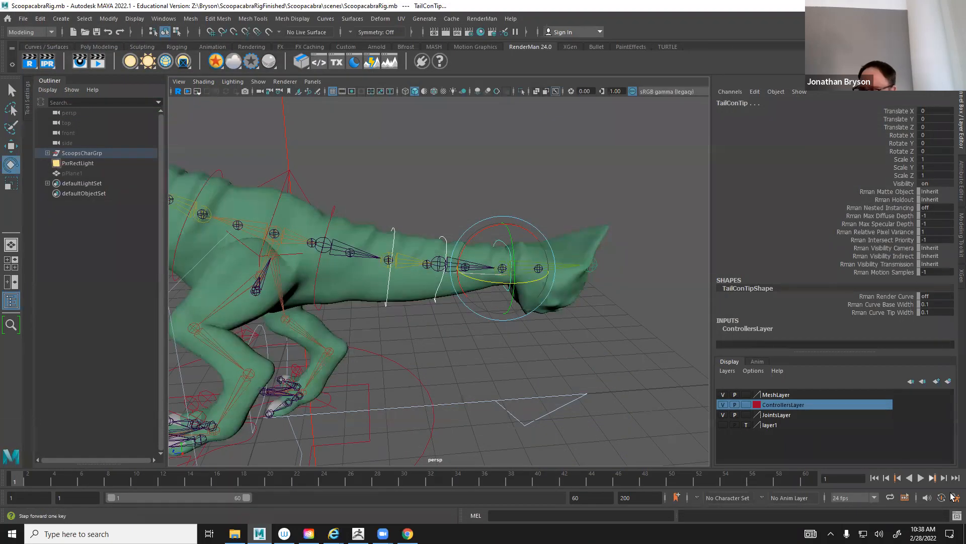
click(954, 497)
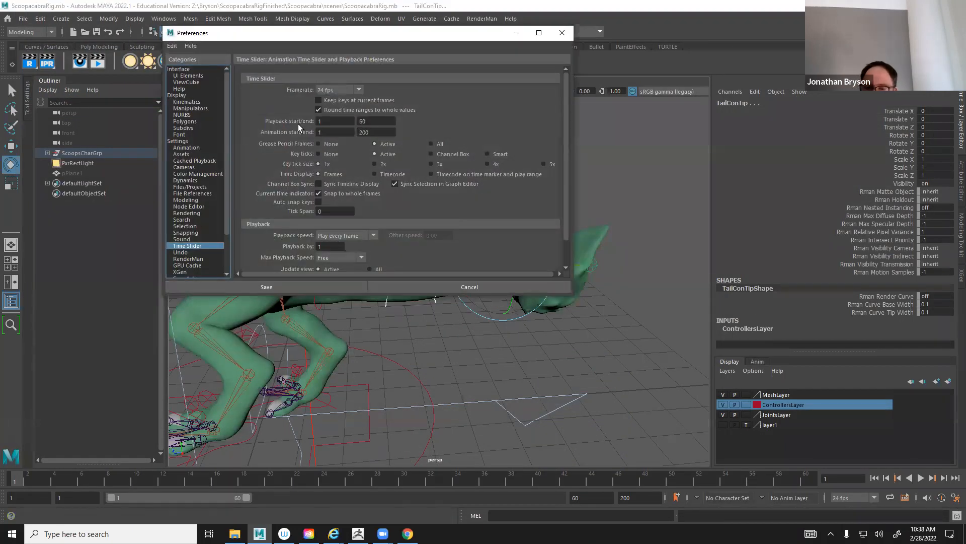
drag(228, 31, 230, 24)
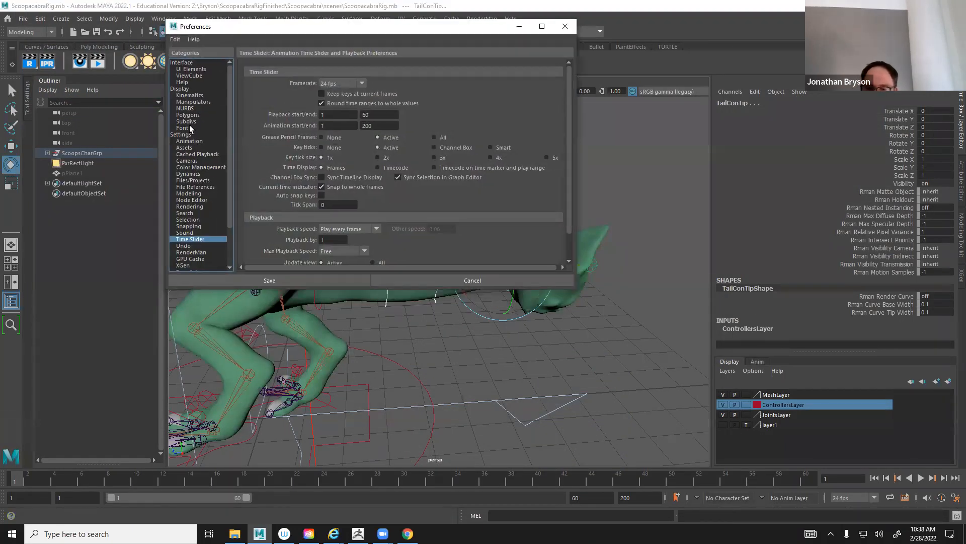
click(185, 135)
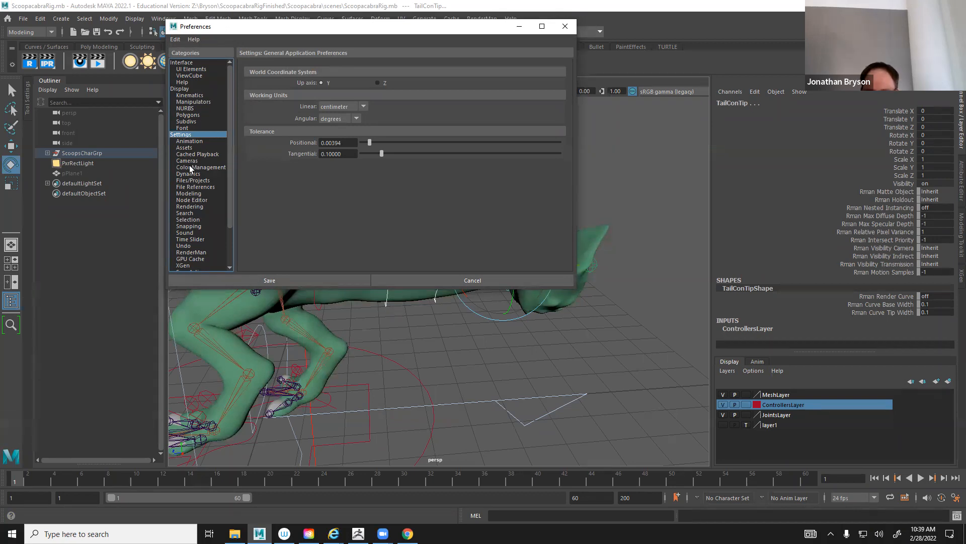
click(189, 181)
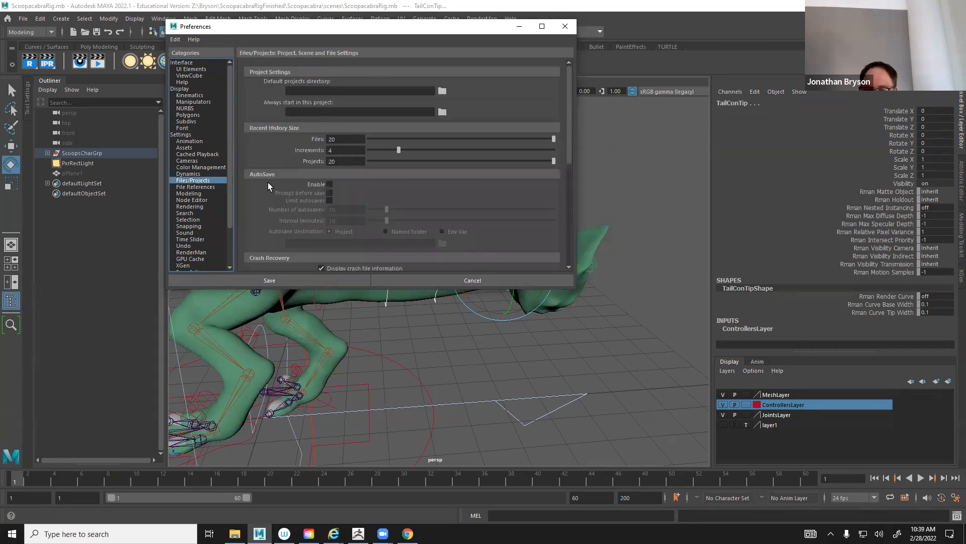
Try enabling AutoSave, look over its interval and destination options, and cancel the preference changes
click(330, 184)
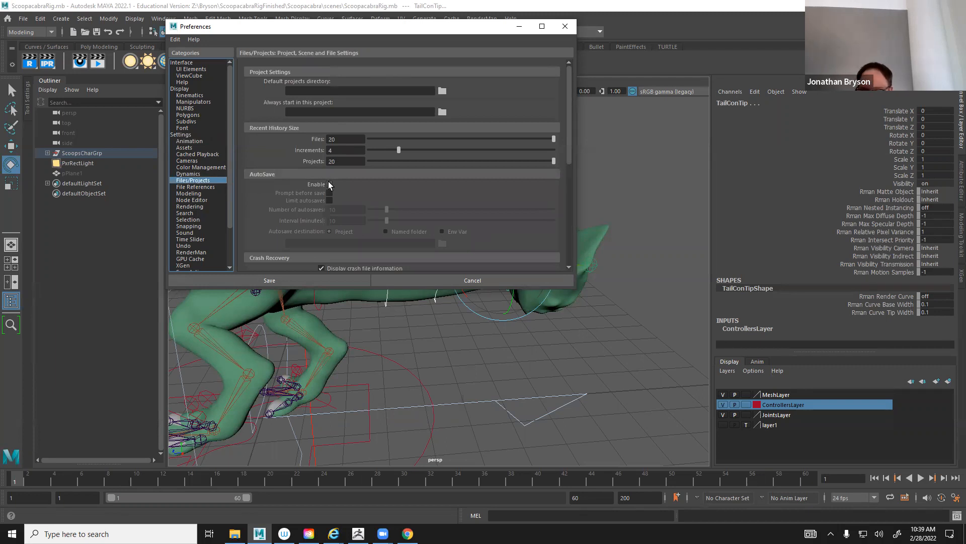
click(344, 220)
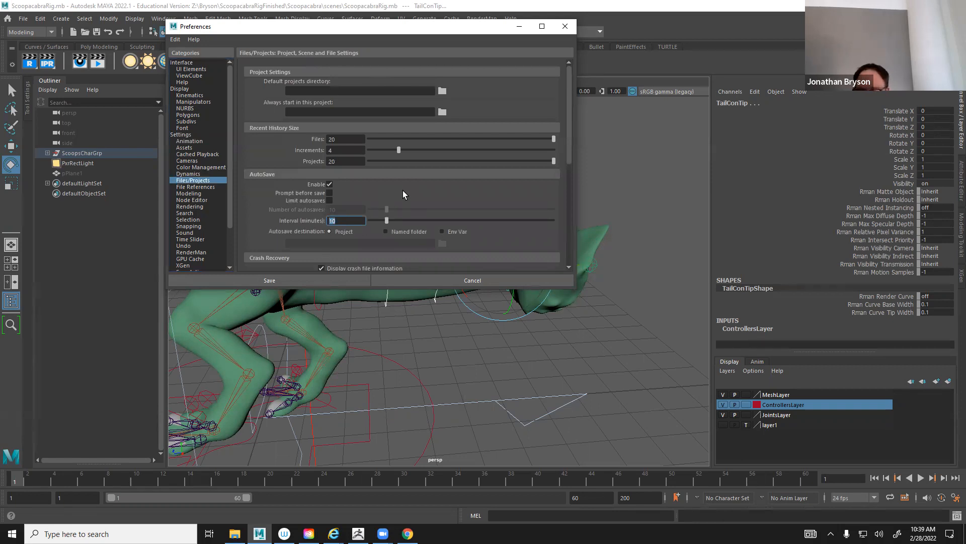
scroll(403, 194, down, 4)
scroll(406, 198, up, 4)
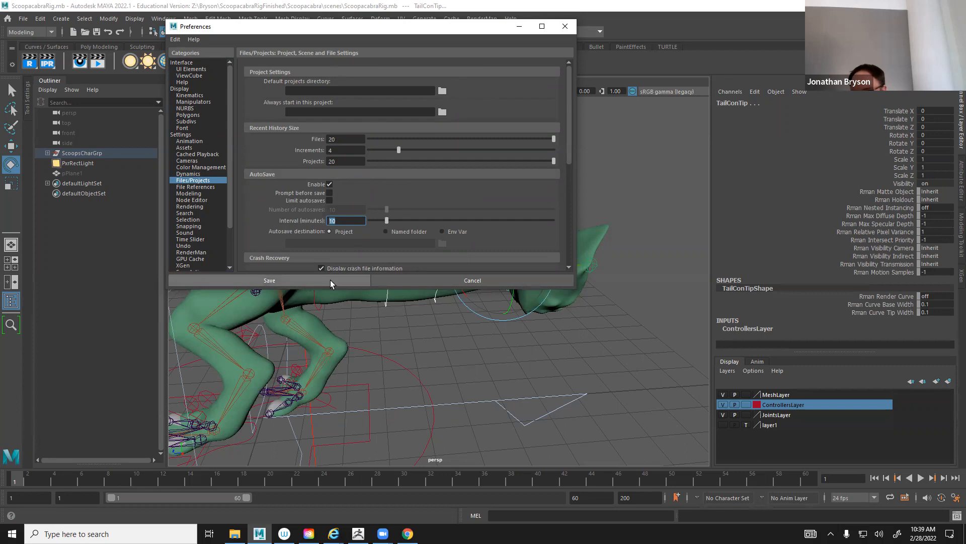
click(426, 283)
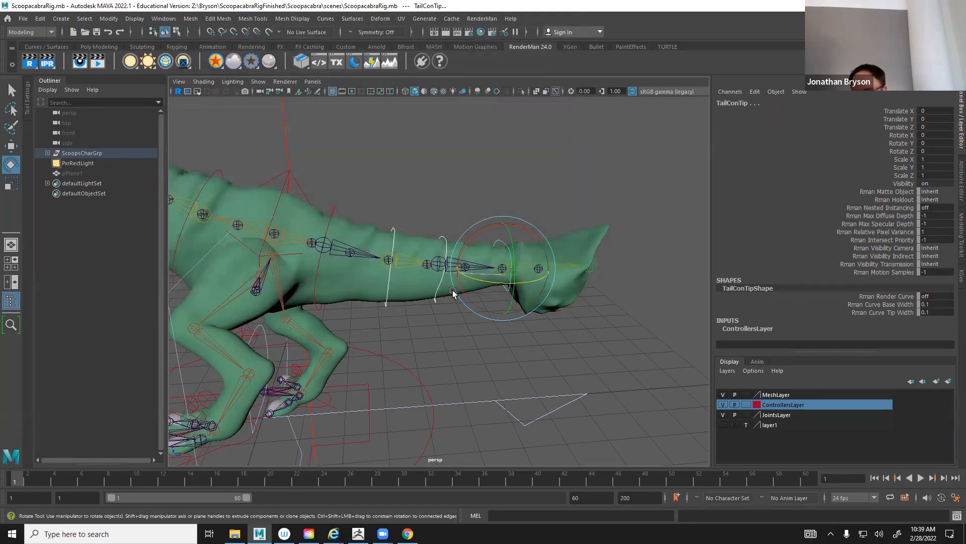
alt+drag(612, 273, 578, 250)
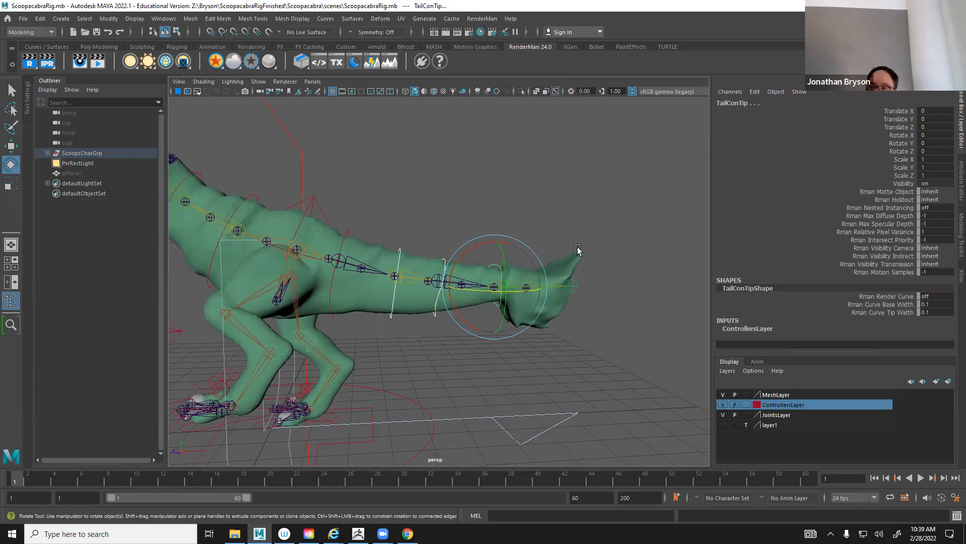
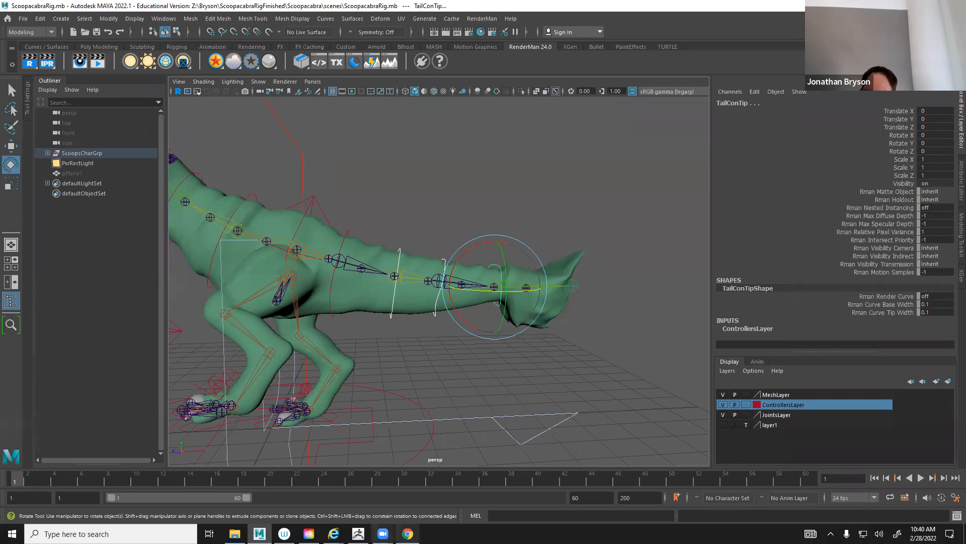
Switch to ZBrush, look through the Draw settings, and hide the floor grid with its reference image planes around the character
click(358, 534)
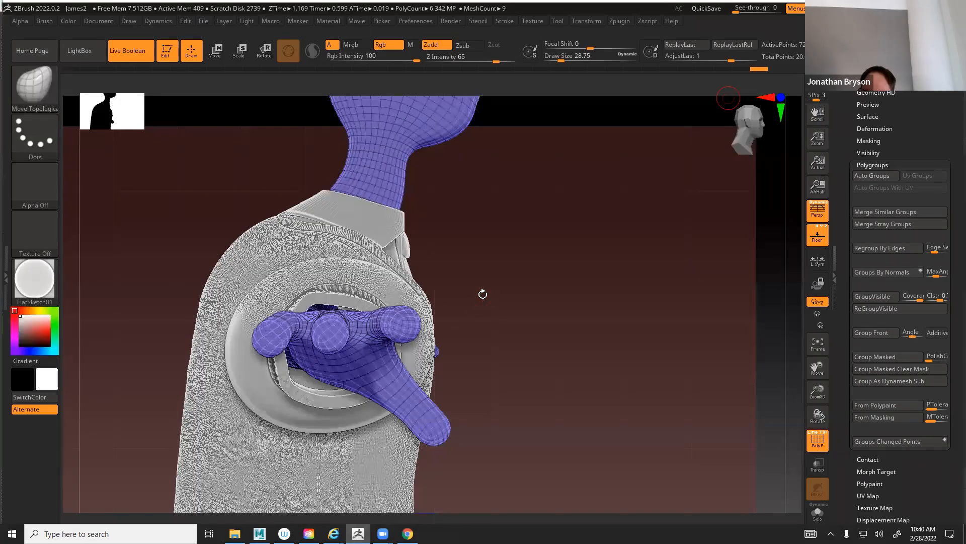
drag(447, 305, 497, 256)
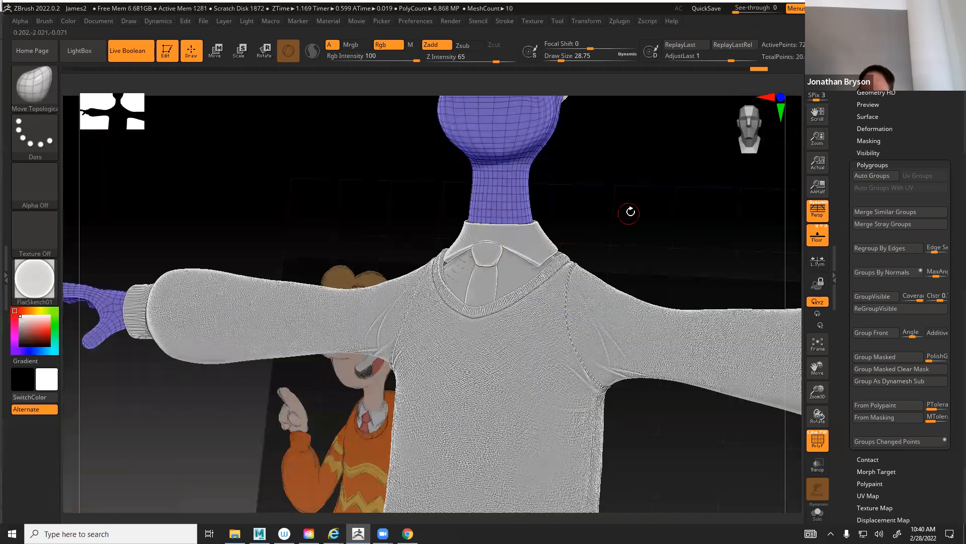
drag(632, 209, 587, 190)
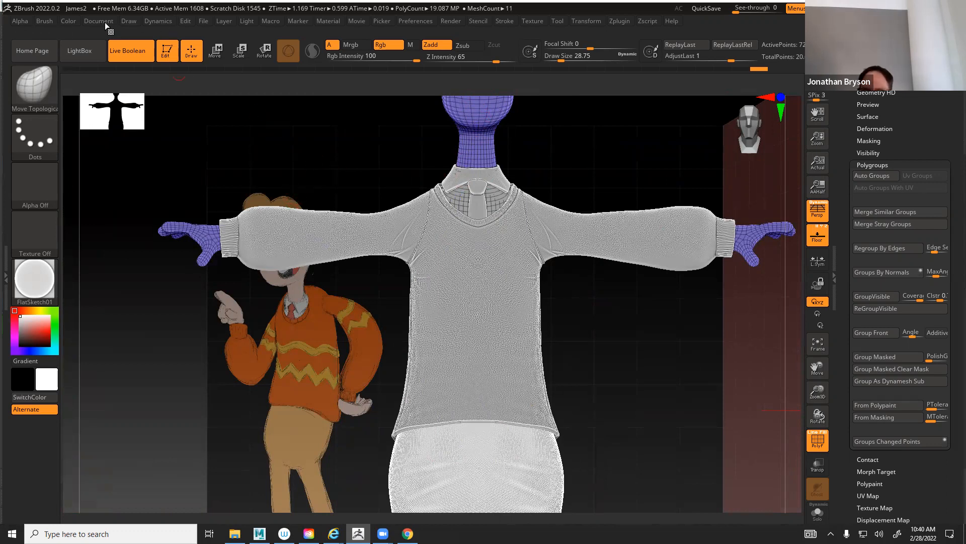
click(129, 20)
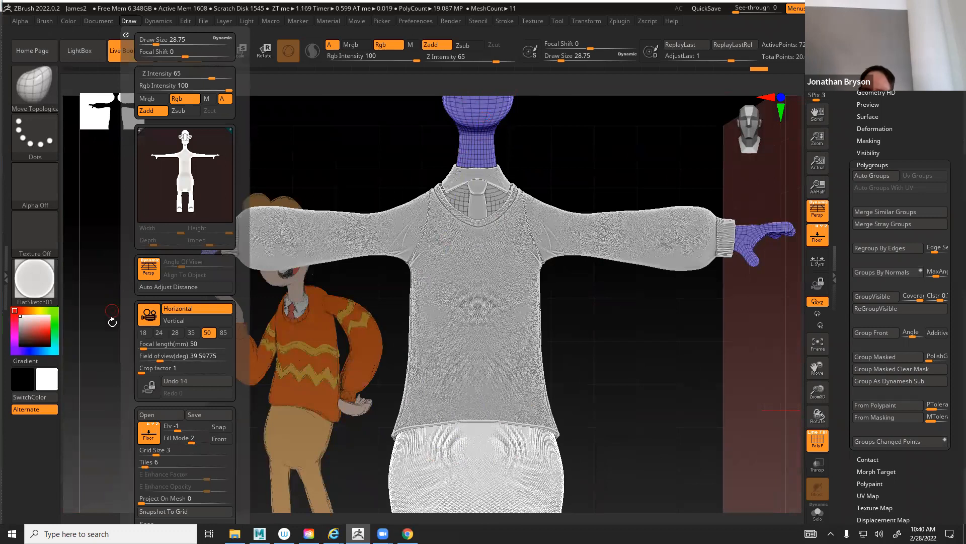
scroll(145, 240, down, 5)
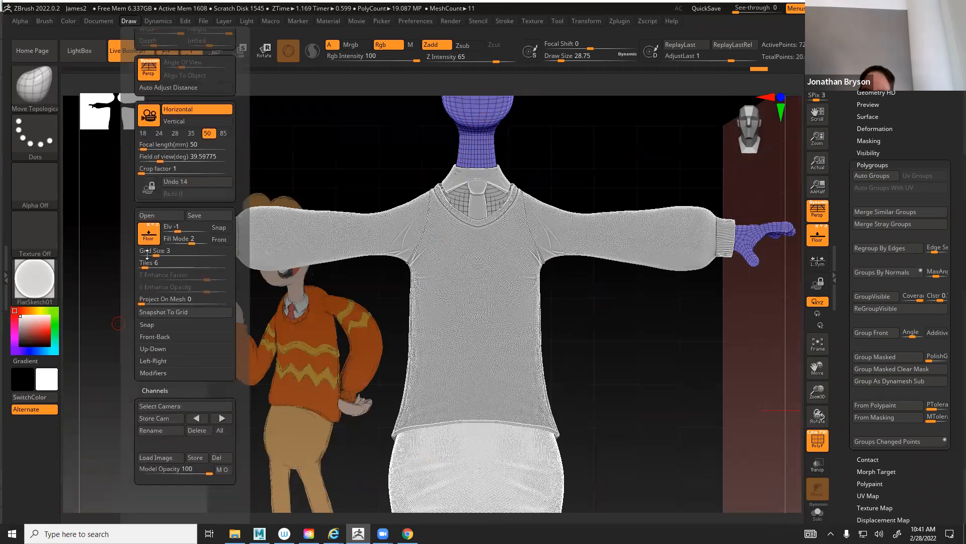
scroll(147, 259, up, 2)
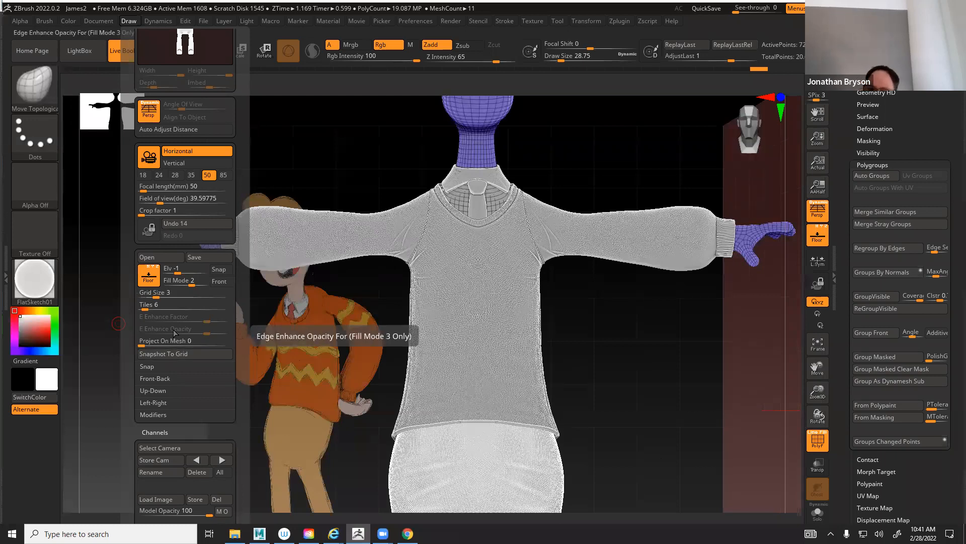
click(820, 238)
alt+drag(665, 347, 572, 377)
alt+drag(634, 336, 588, 355)
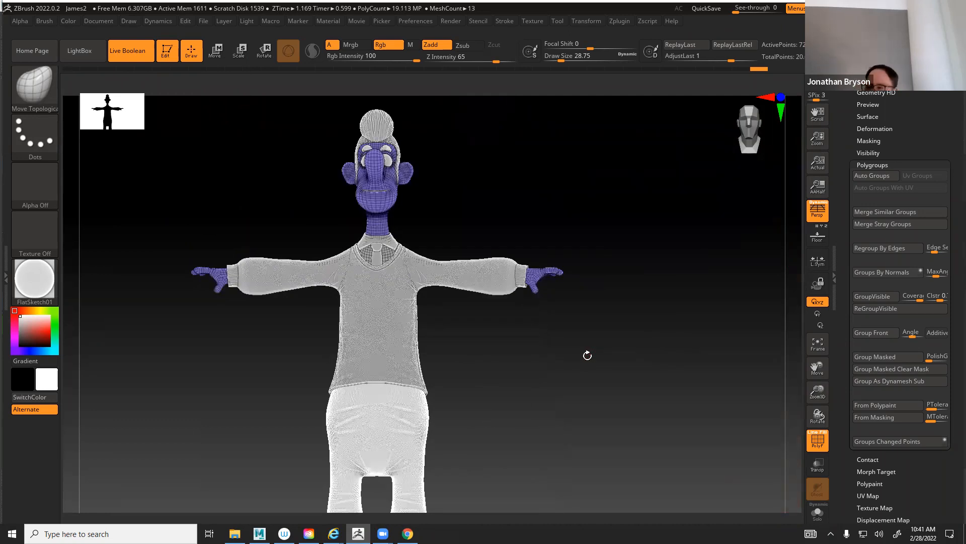
drag(604, 182, 598, 252)
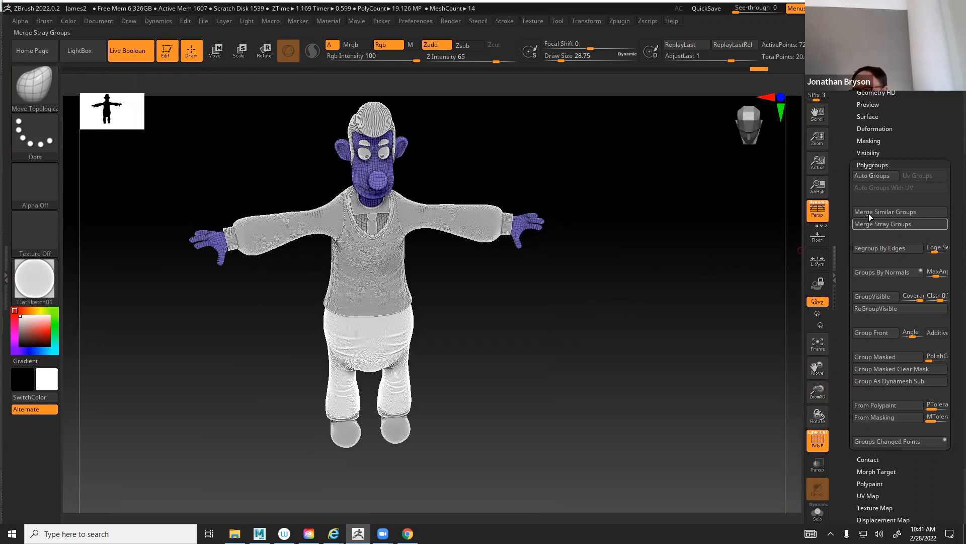
Show the floor grid and reference images again, check them beside the character, and hide them once more
click(818, 237)
drag(544, 368, 548, 318)
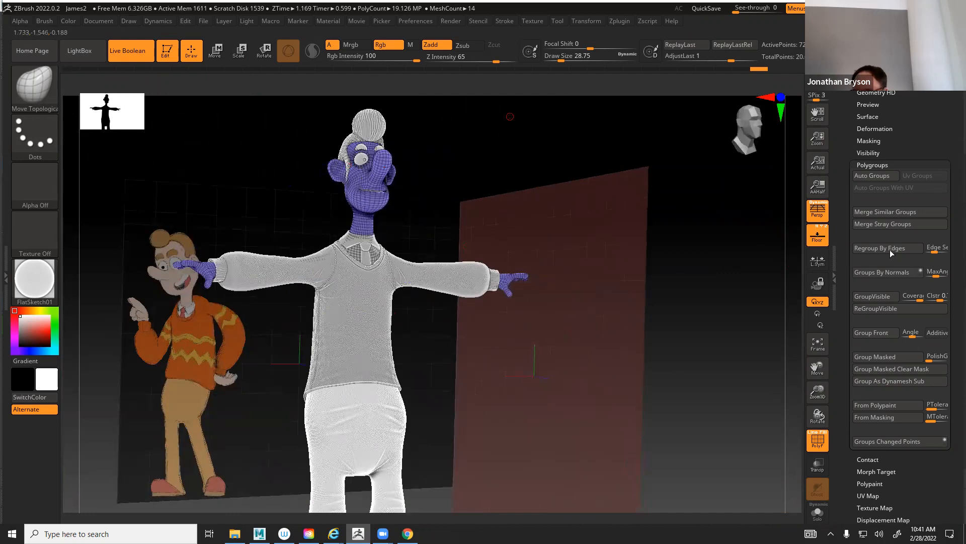
click(818, 234)
shift+drag(505, 206, 462, 113)
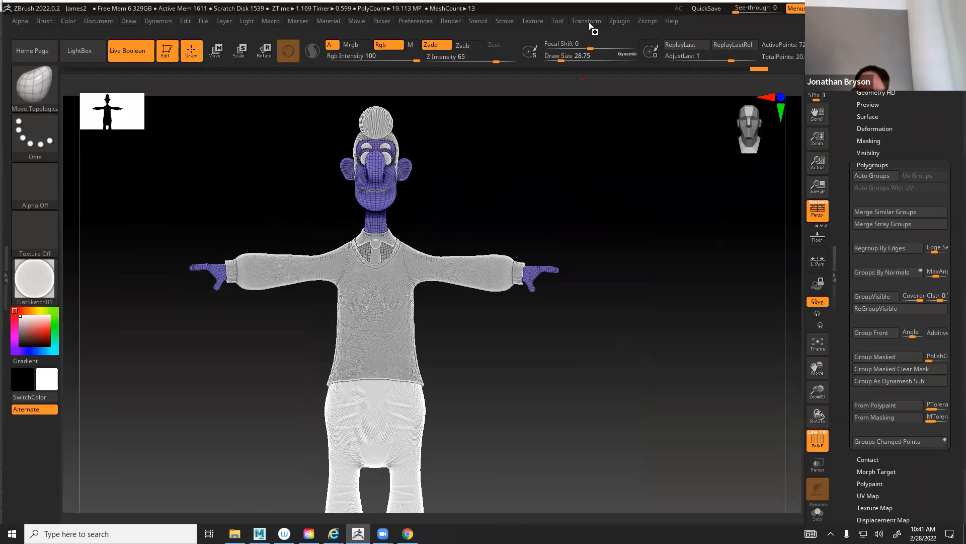
Expand the Geometry palette's Modify Topology section to examine its mesh editing options
scroll(846, 241, up, 1)
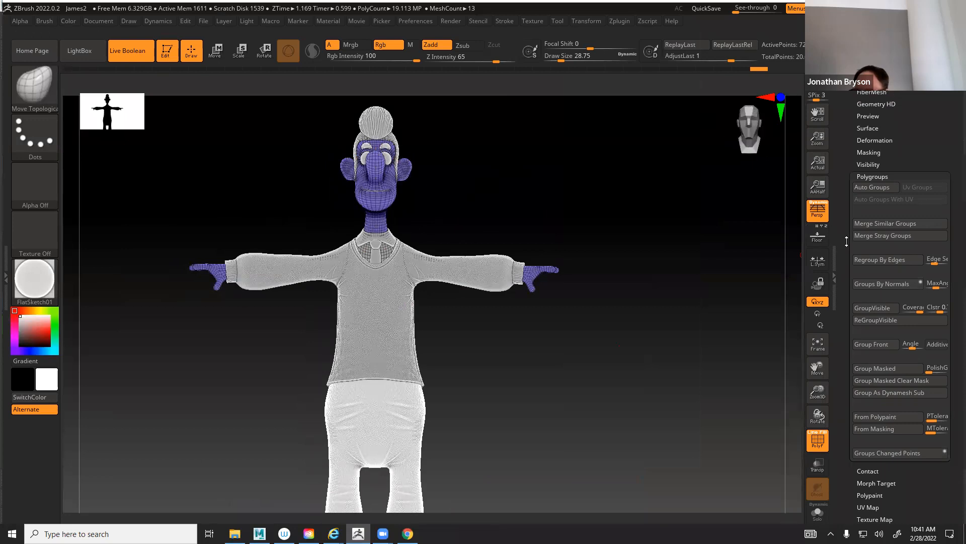
scroll(847, 241, up, 4)
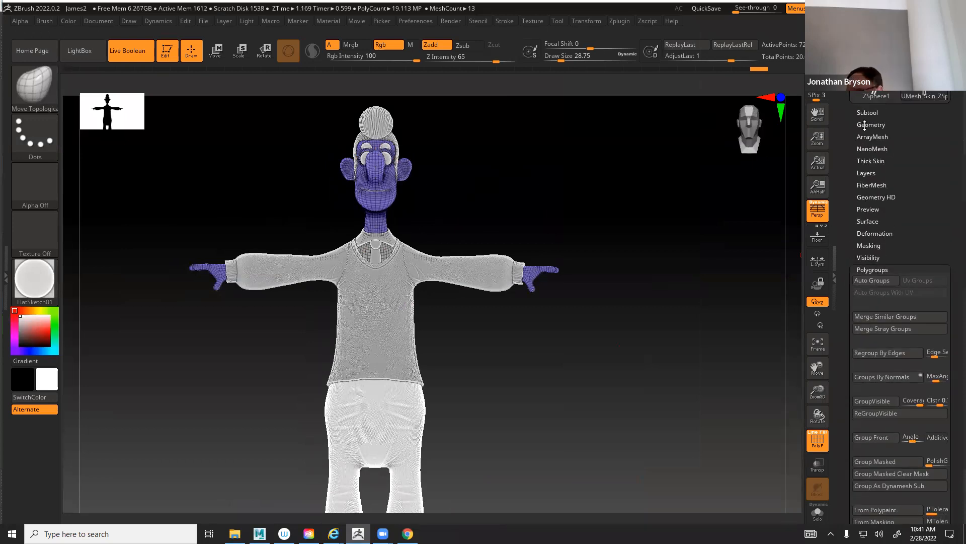
click(864, 125)
click(887, 351)
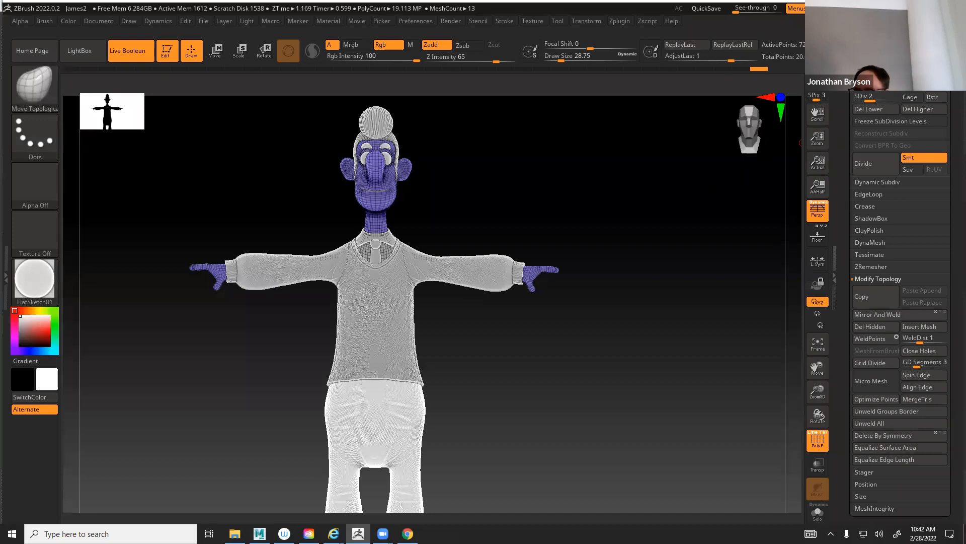
Append a Sphere3D subtool below the Extract1 subtool, select the new sphere, and activate the Move gizmo on it
click(870, 62)
click(879, 109)
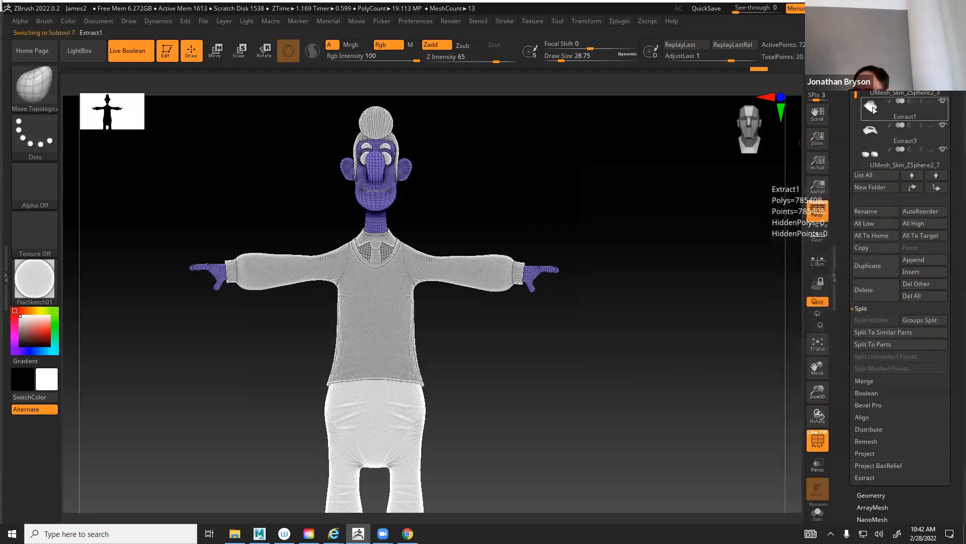
click(912, 261)
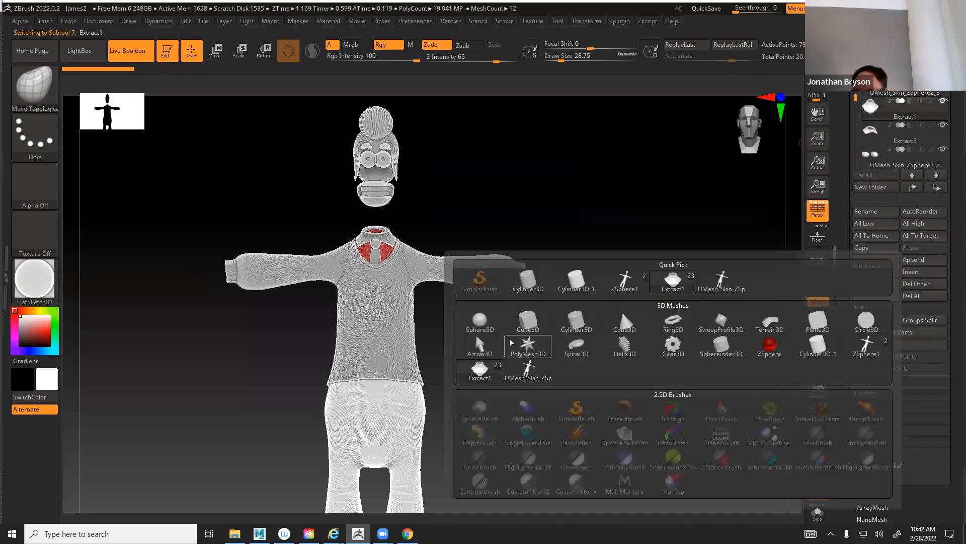
click(480, 320)
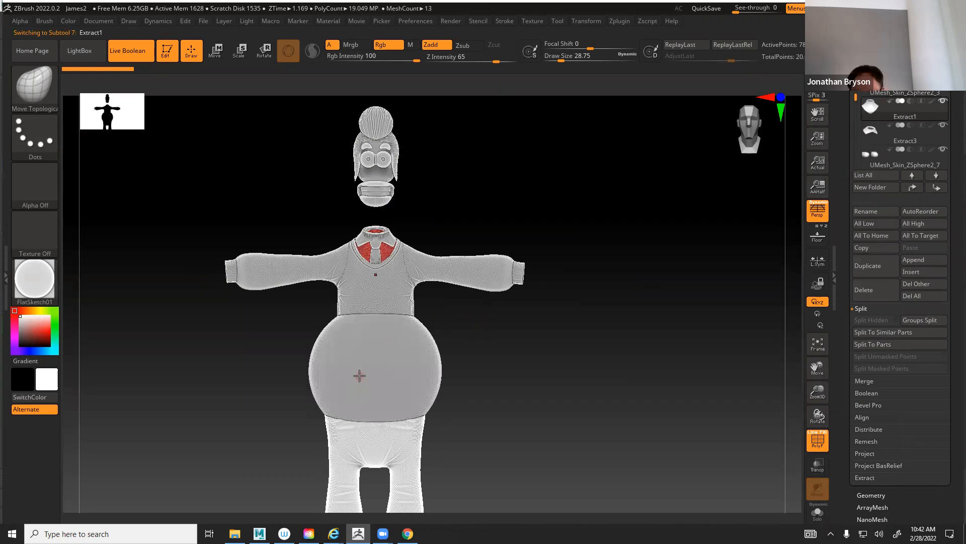
alt+click(417, 380)
key(w)
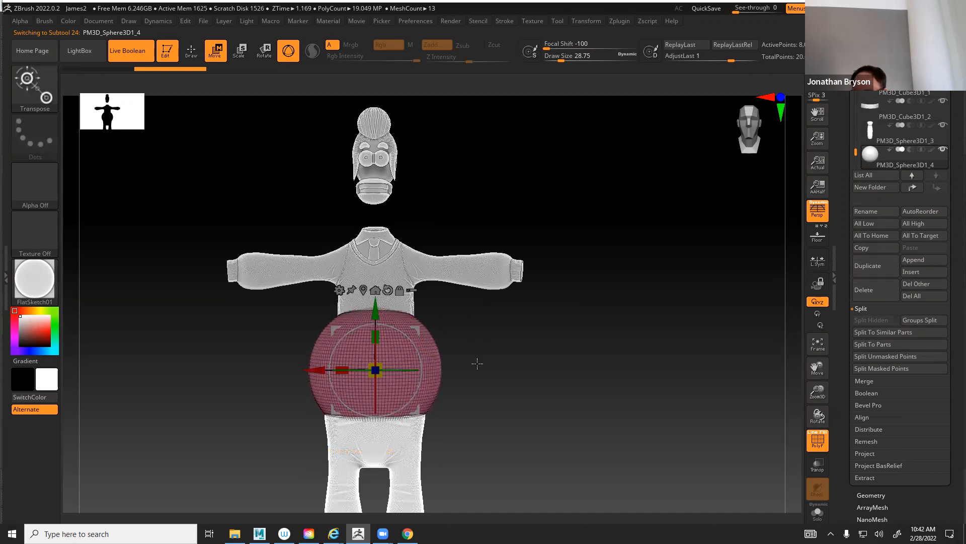
Try repositioning the gizmo near the lower edge of the sphere, checking it from the side
drag(519, 352, 559, 351)
alt+drag(483, 369, 510, 352)
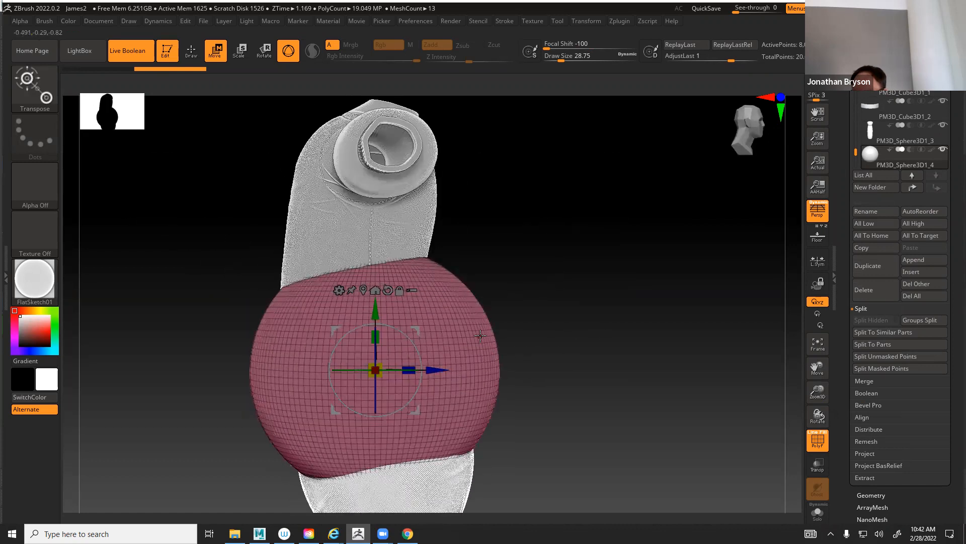
alt+click(481, 335)
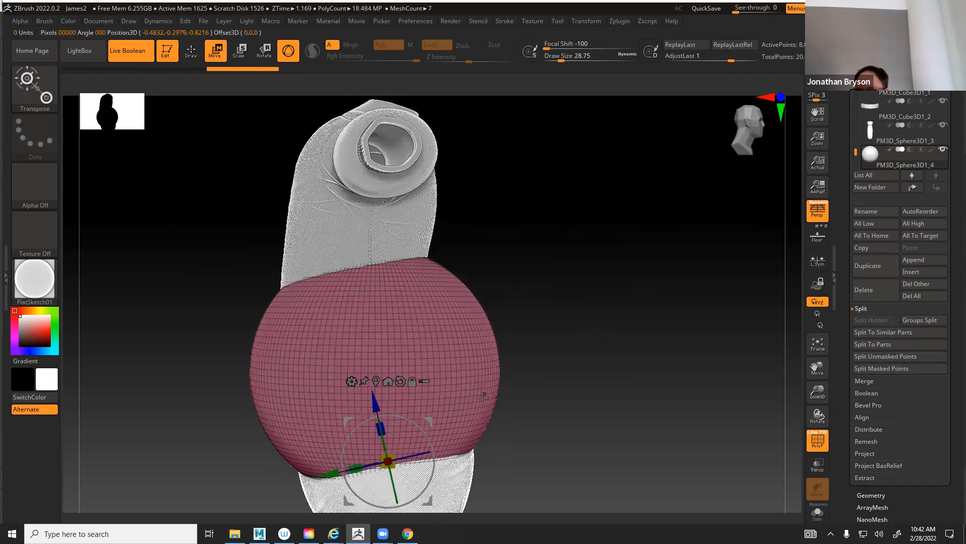
drag(586, 382, 479, 399)
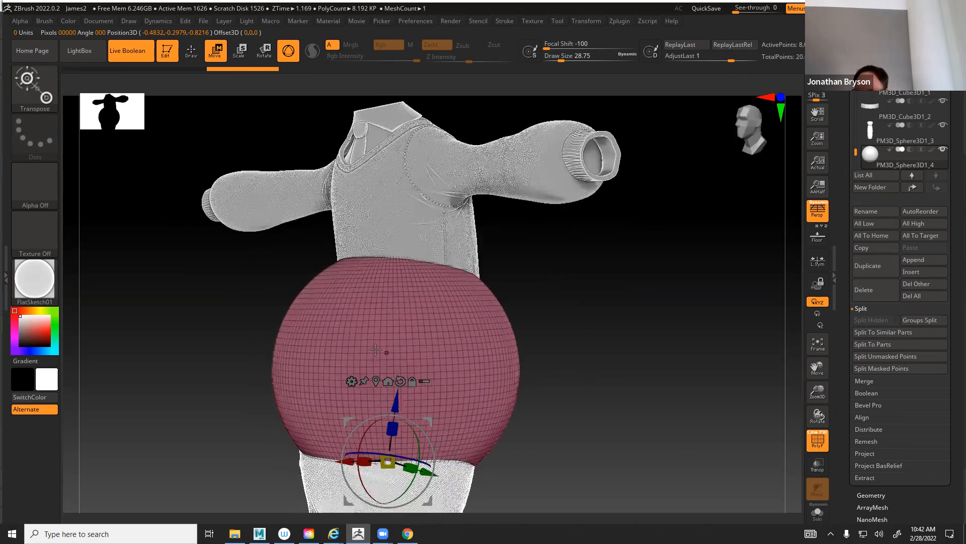
Try masking the sphere, clear the mask, and try moving the sphere away from the torso before undoing the move
drag(241, 392, 288, 355)
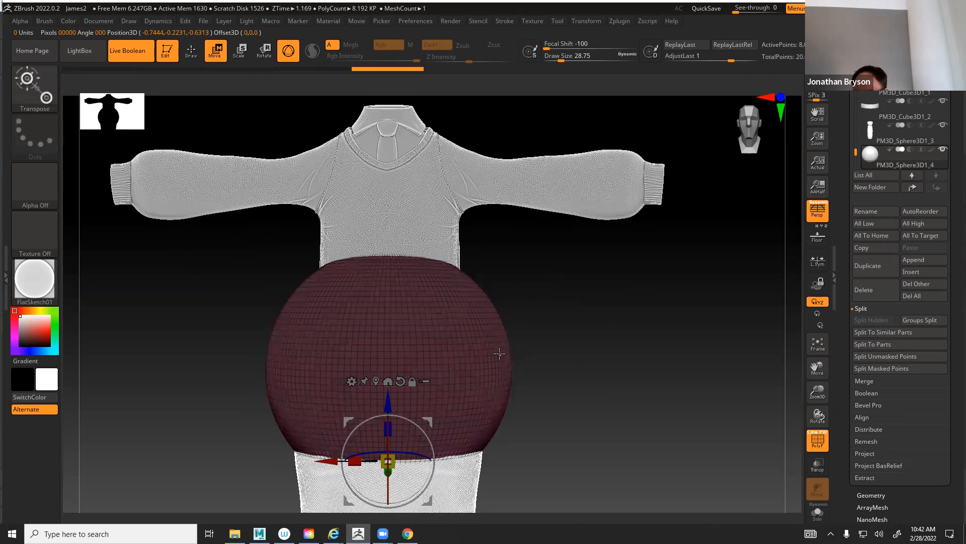
drag(636, 350, 484, 367)
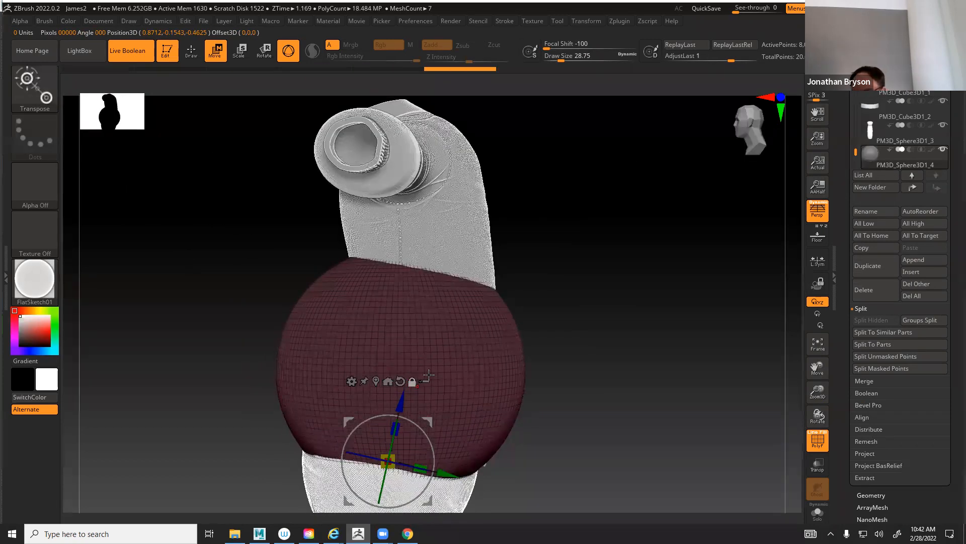
drag(352, 420, 383, 405)
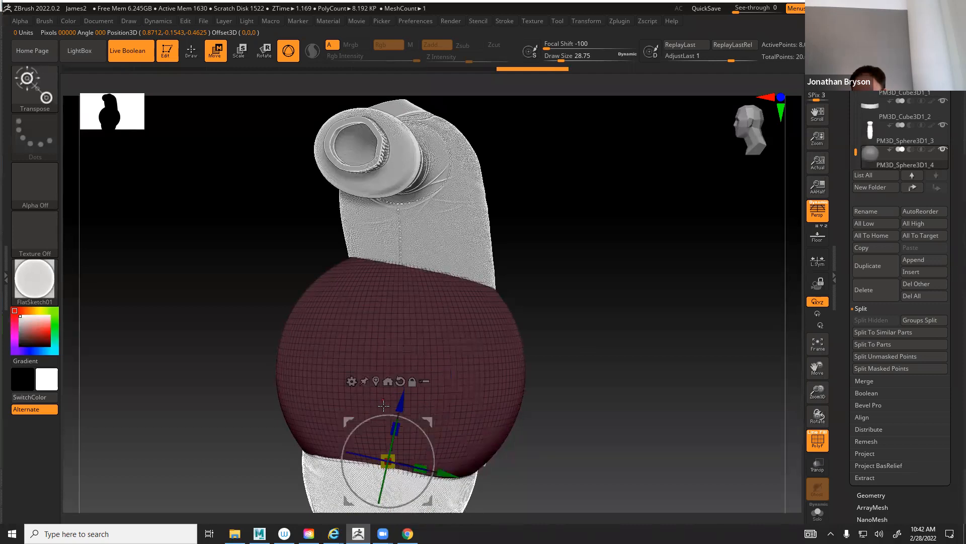
ctrl+click(580, 337)
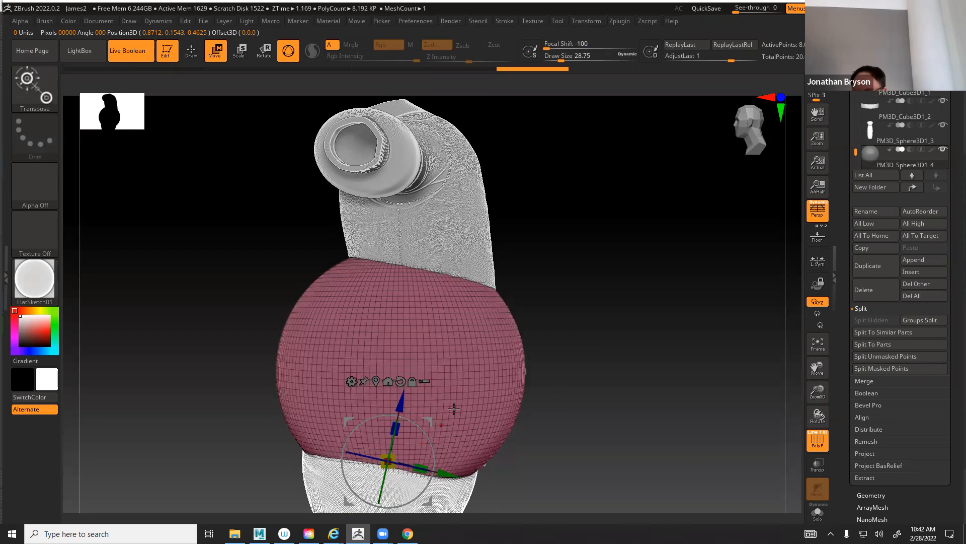
drag(427, 420, 602, 356)
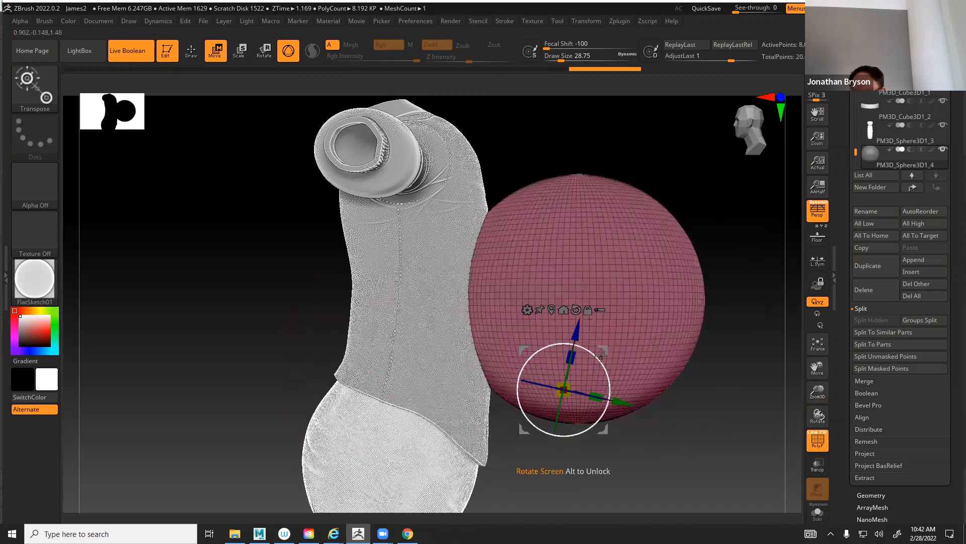
key(ctrl+z)
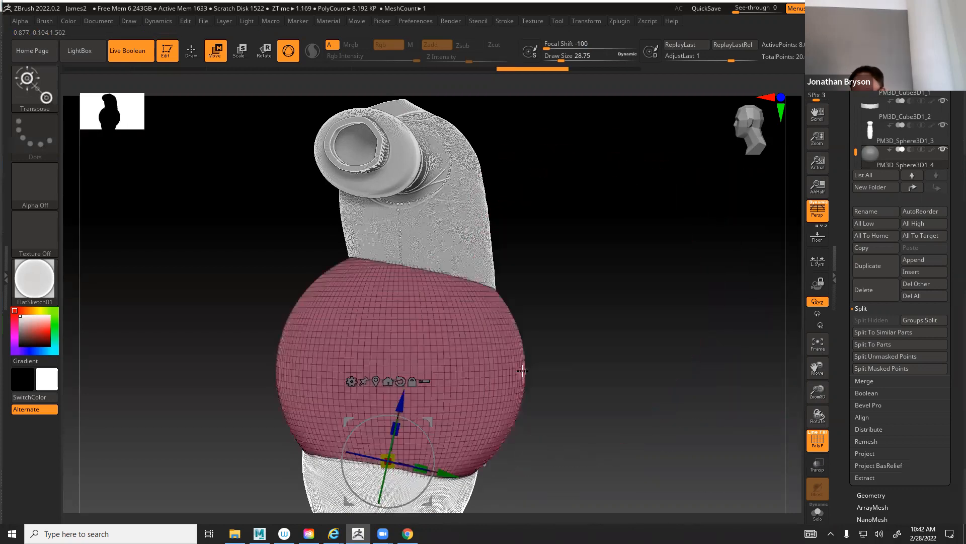
Reset the gizmo's orientation, center it on the unmasked sphere mesh, and test moving the sphere before undoing that move
click(401, 381)
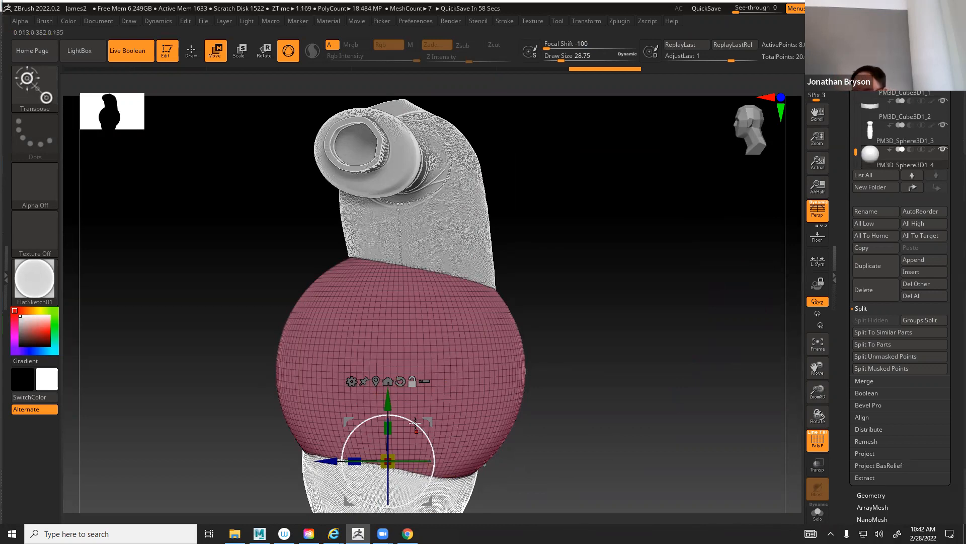
click(372, 385)
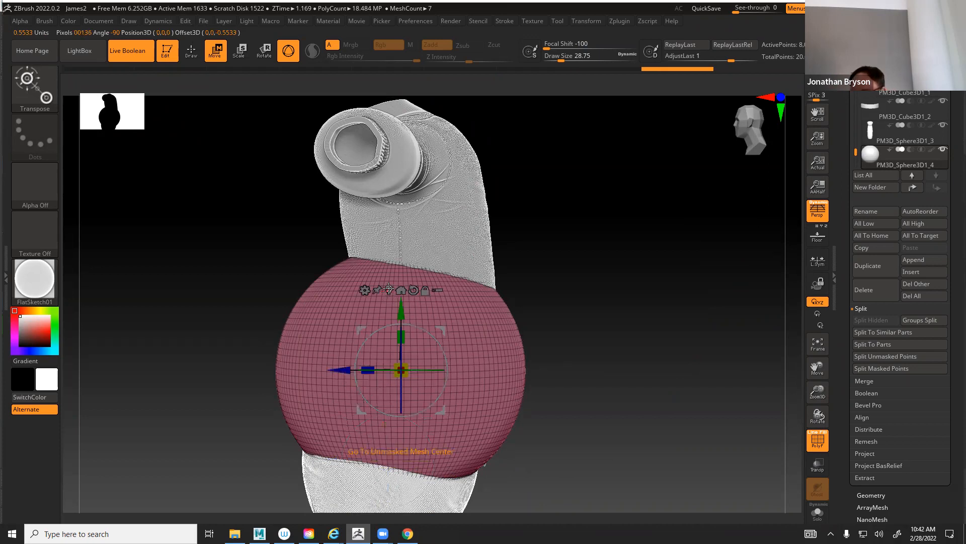
drag(209, 297, 284, 308)
drag(600, 304, 554, 312)
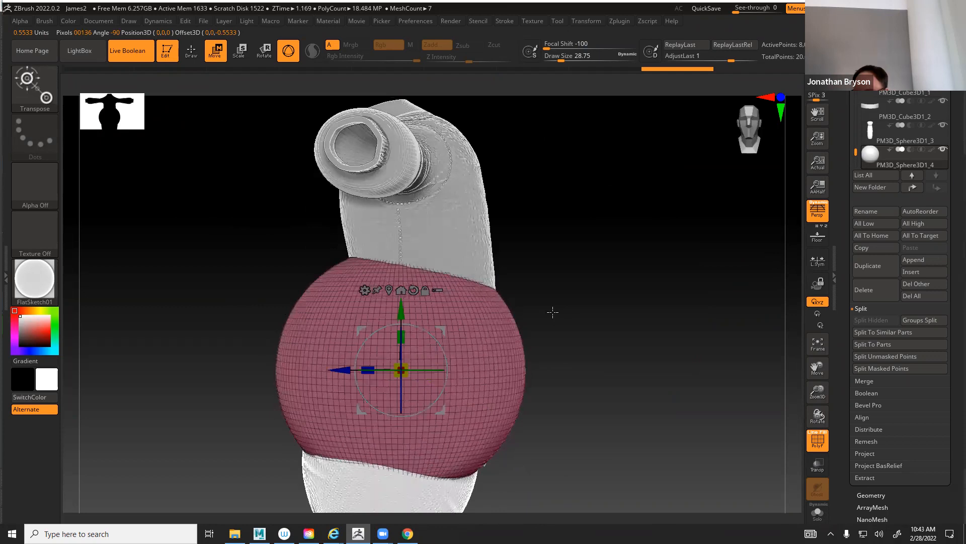
drag(369, 355, 489, 288)
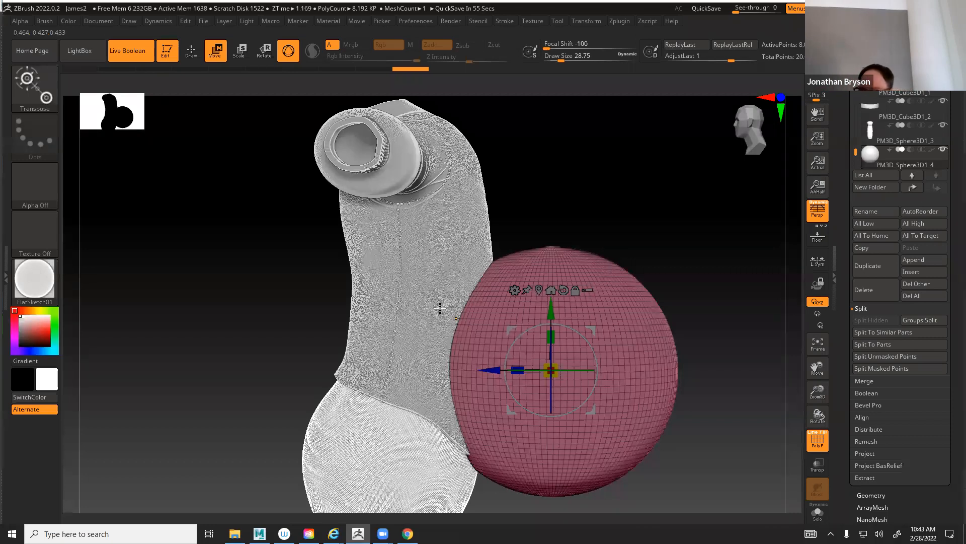
key(ctrl+z)
Look through the transform settings and enable Local Symmetry for the sphere subtool
alt+drag(558, 200, 553, 279)
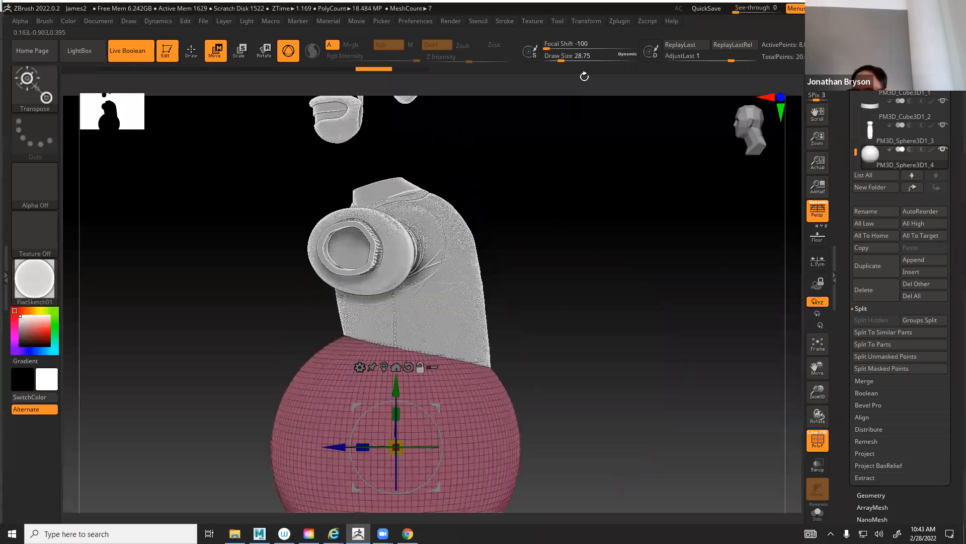
click(587, 20)
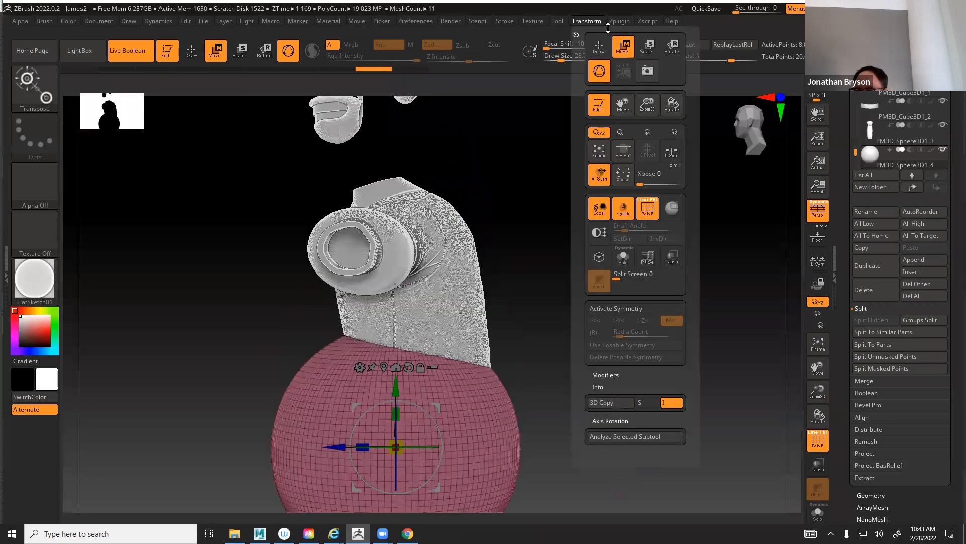
click(619, 21)
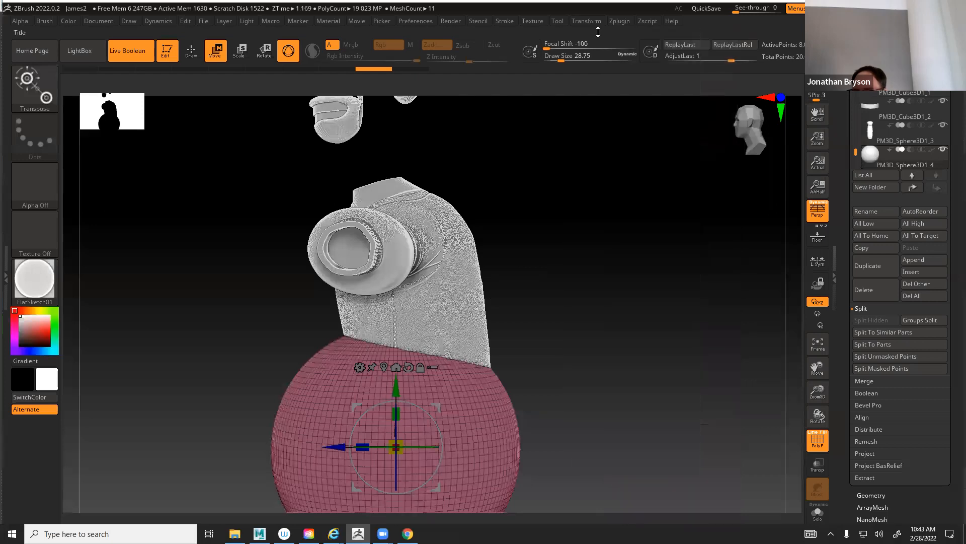
click(586, 21)
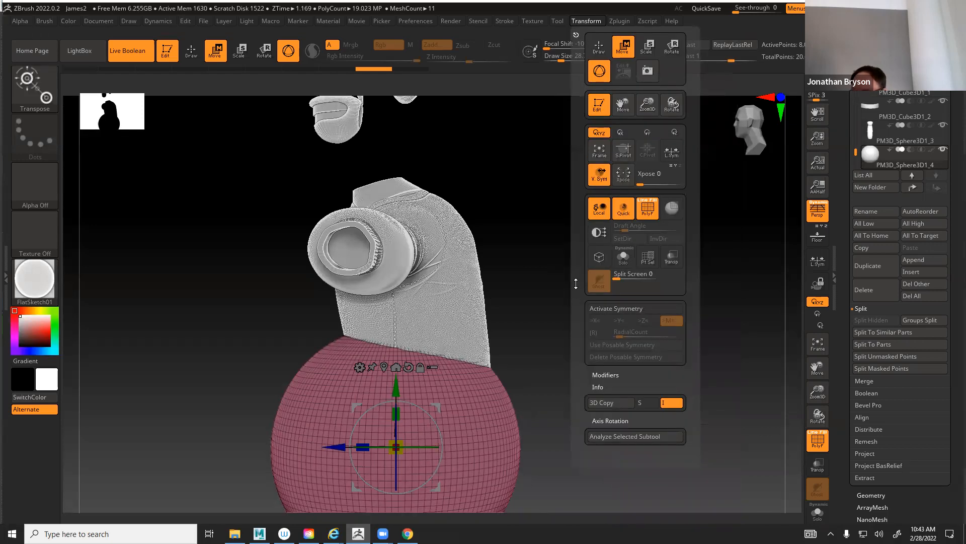
click(671, 151)
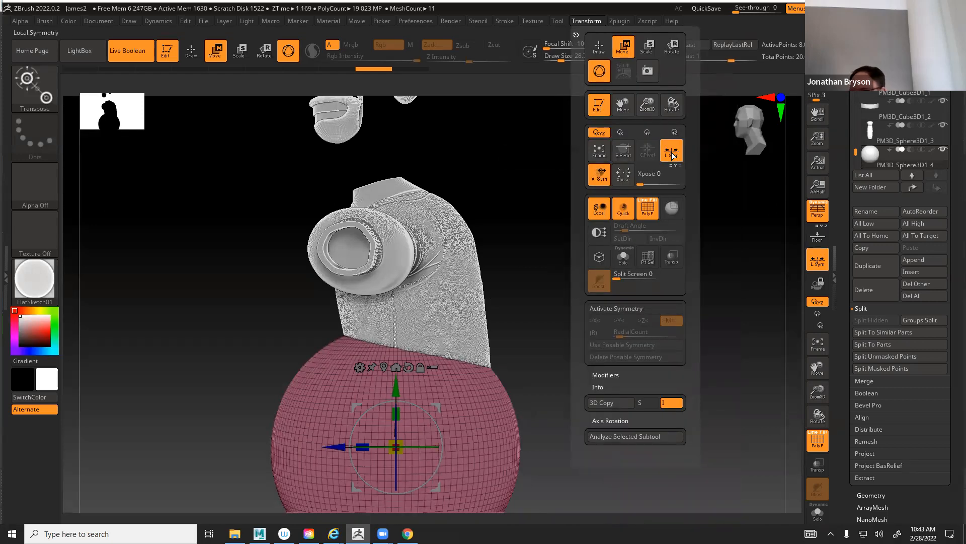
Move the sphere sideways along its red axis until it sits clear beside the character's torso
drag(509, 359, 533, 362)
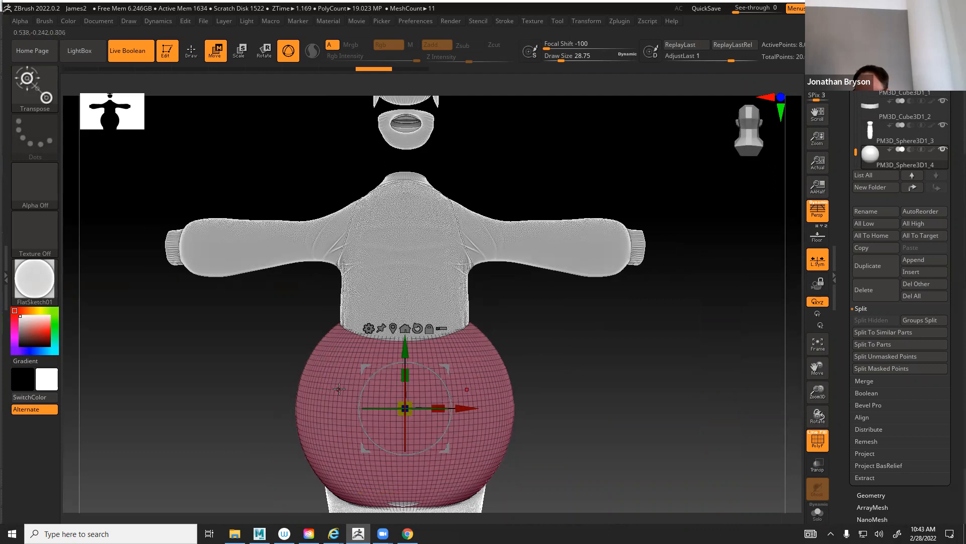
drag(443, 407, 686, 381)
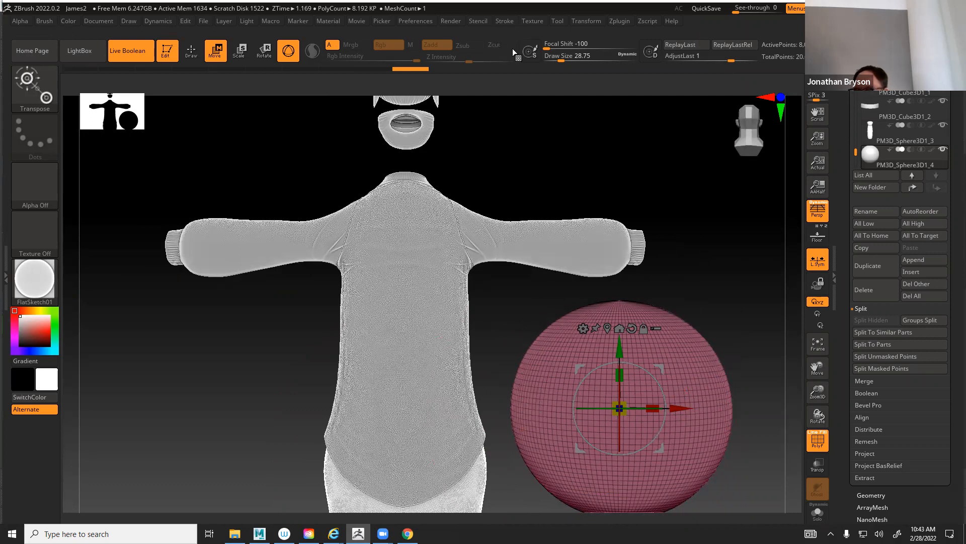
click(591, 21)
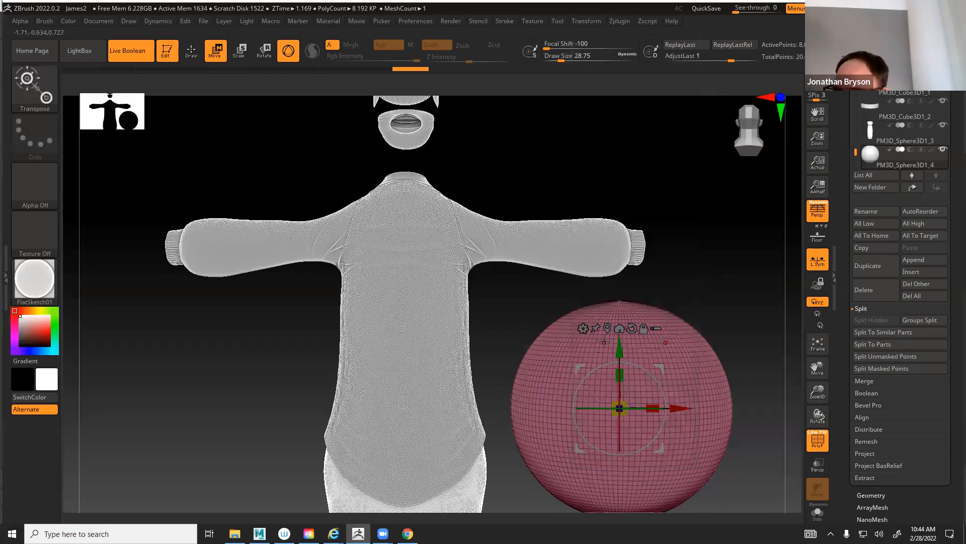
Switch the sphere's gizmo to the Offset deformer and turn off the perspective view
click(583, 328)
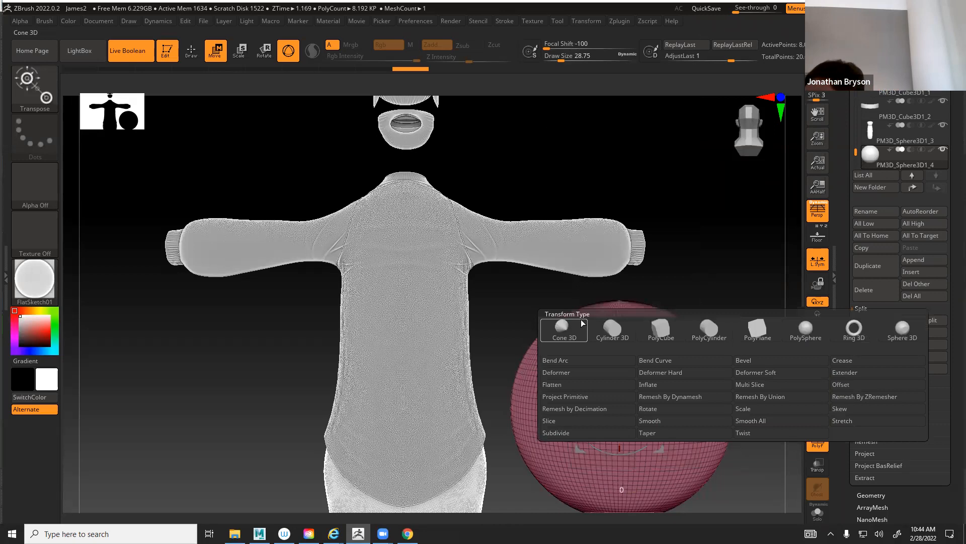
click(840, 385)
mouse_move(738, 407)
right_down()
mouse_move(705, 405)
mouse_move(740, 402)
right_up()
alt+right_drag(735, 259, 624, 198)
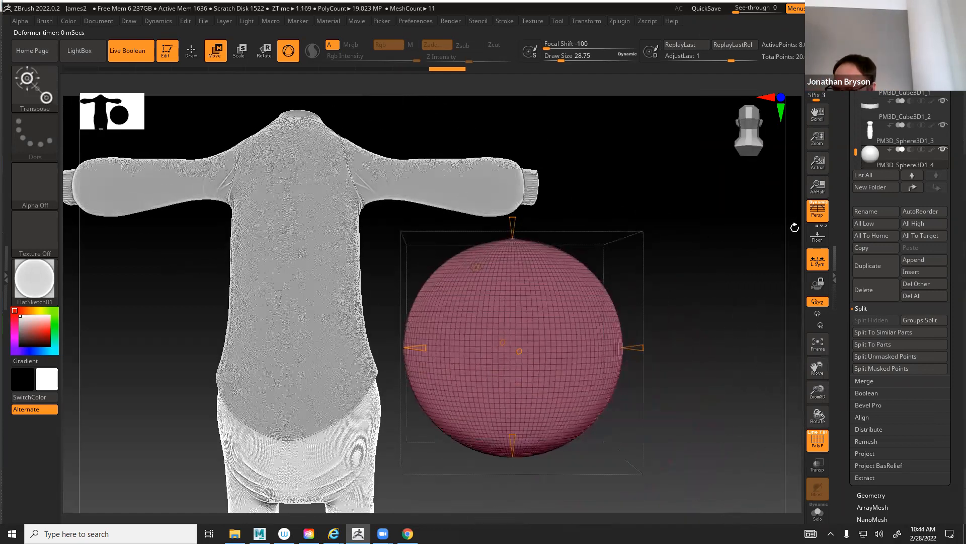
click(817, 210)
Try offsetting the sphere sideways by about -0.86, undo the offset, and accept the deformer to return to the gizmo
drag(638, 348, 735, 342)
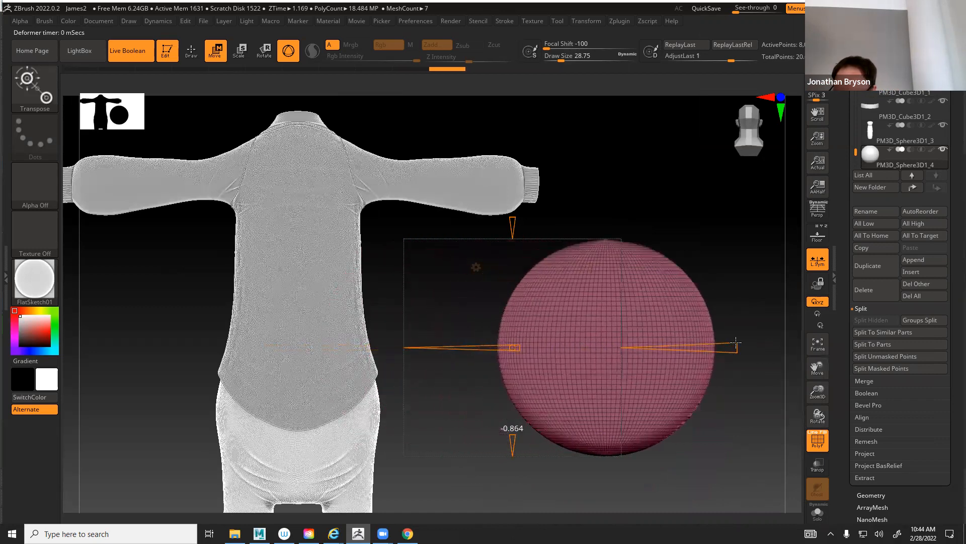
key(ctrl+z)
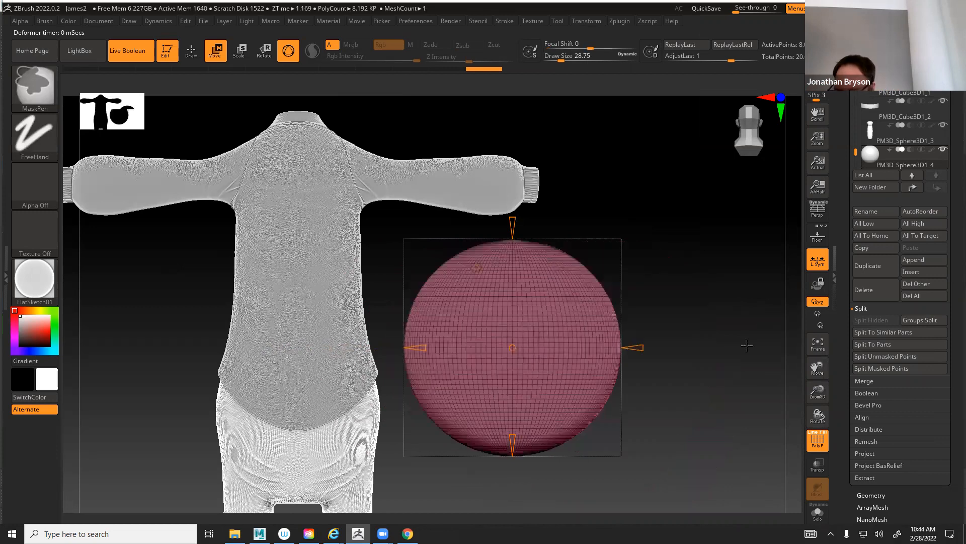
click(476, 267)
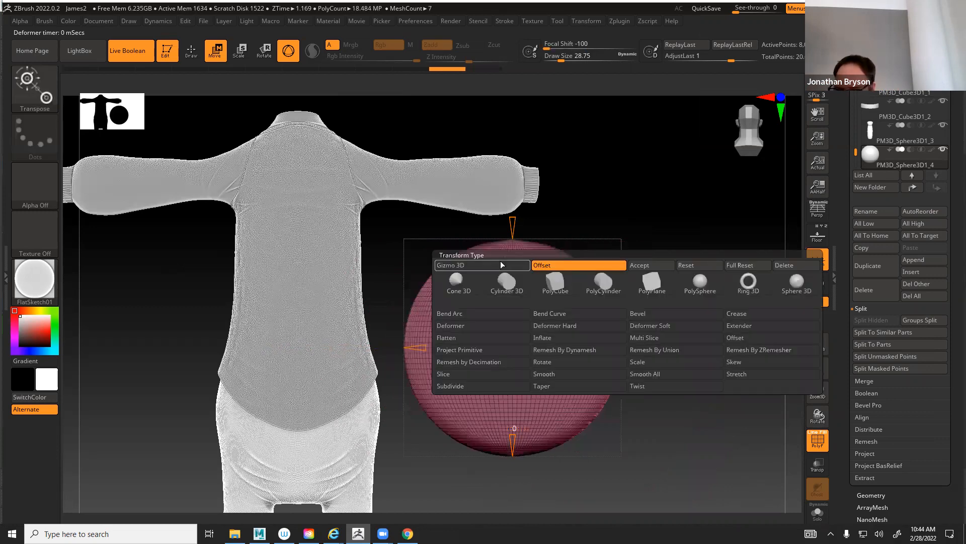
click(643, 265)
Try offsetting the sphere sideways with the Offset deformation of the subtool, and undo the offset
scroll(844, 319, down, 3)
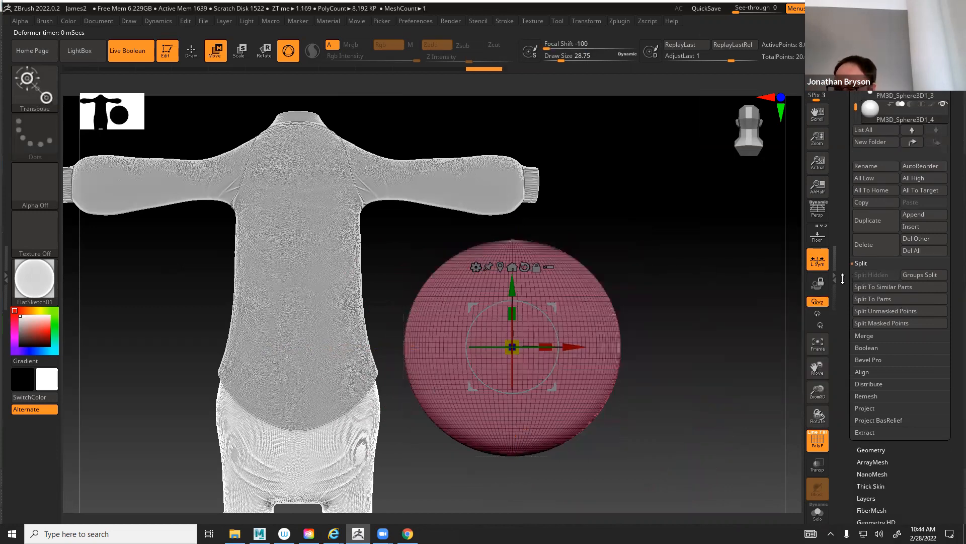
click(476, 267)
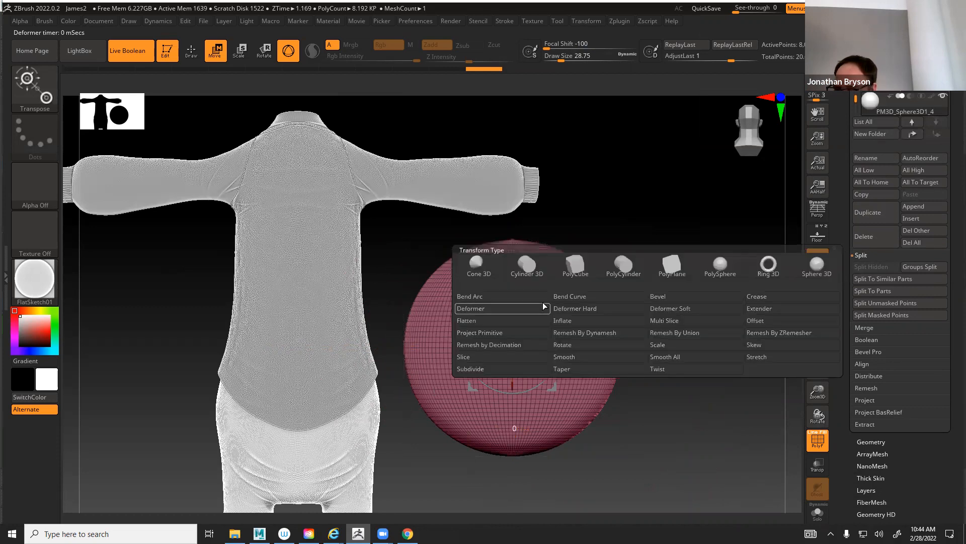
scroll(844, 483, down, 15)
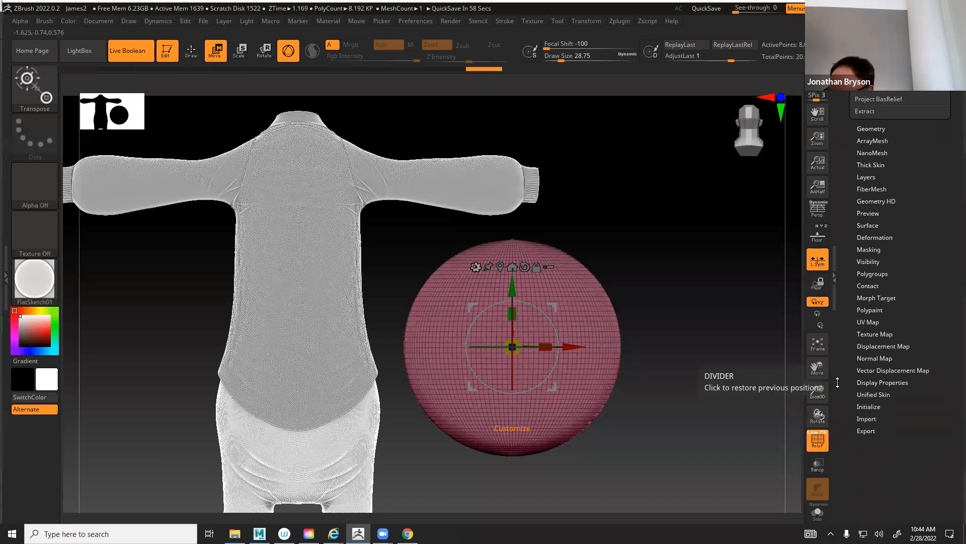
click(876, 237)
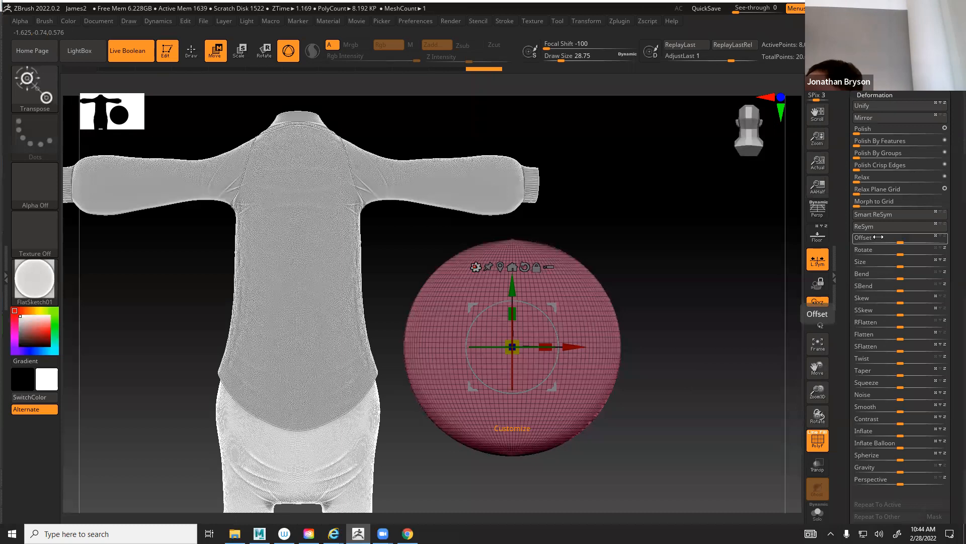
drag(899, 242, 943, 250)
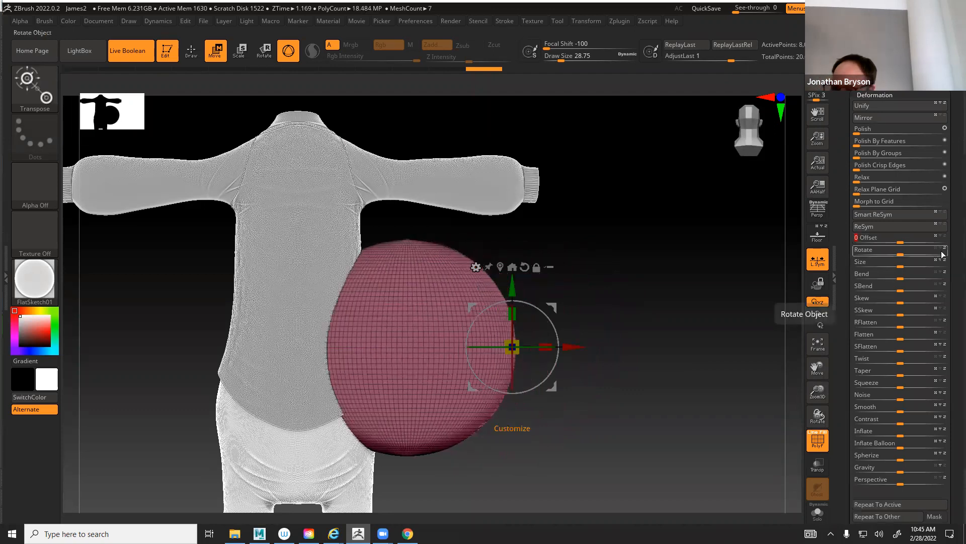
key(ctrl+z)
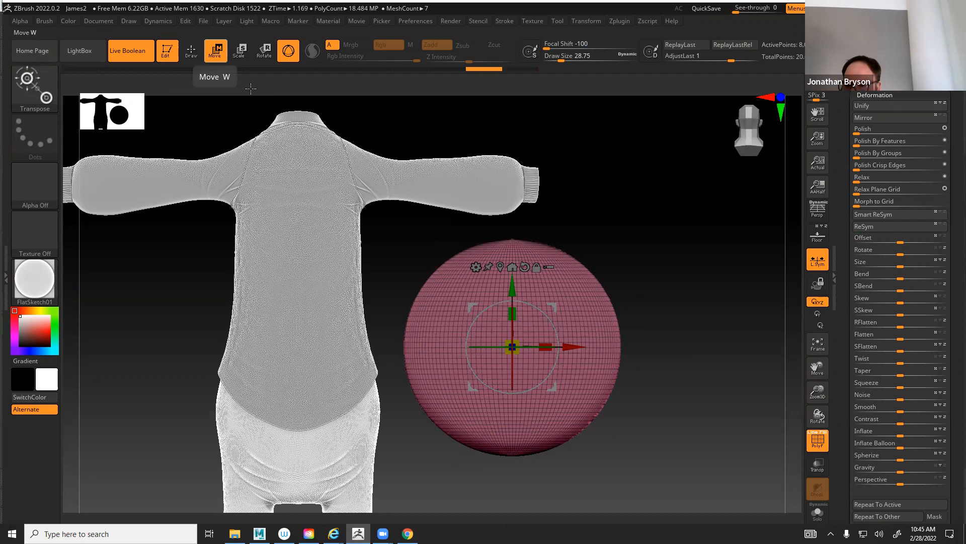
Try moving the sphere along its red axis onto the character's torso, and undo the move
drag(571, 346, 329, 347)
drag(448, 342, 351, 354)
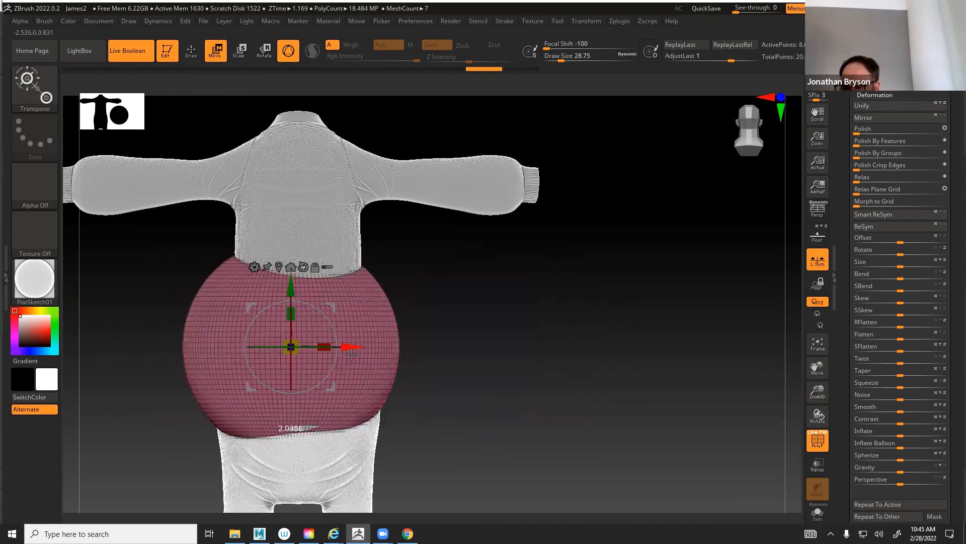
key(ctrl+z)
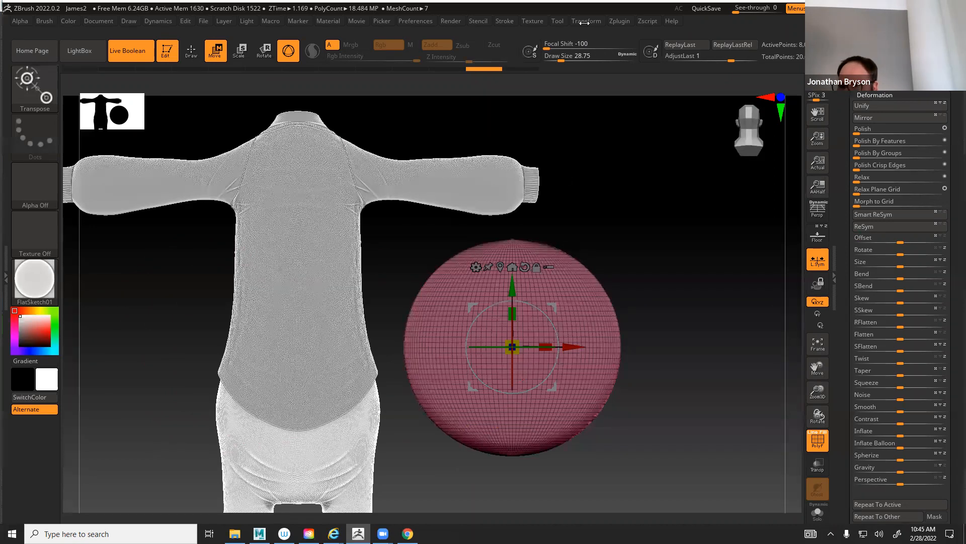
Turn off Local Symmetry and move the sphere along its red axis to the middle of the torso
click(617, 21)
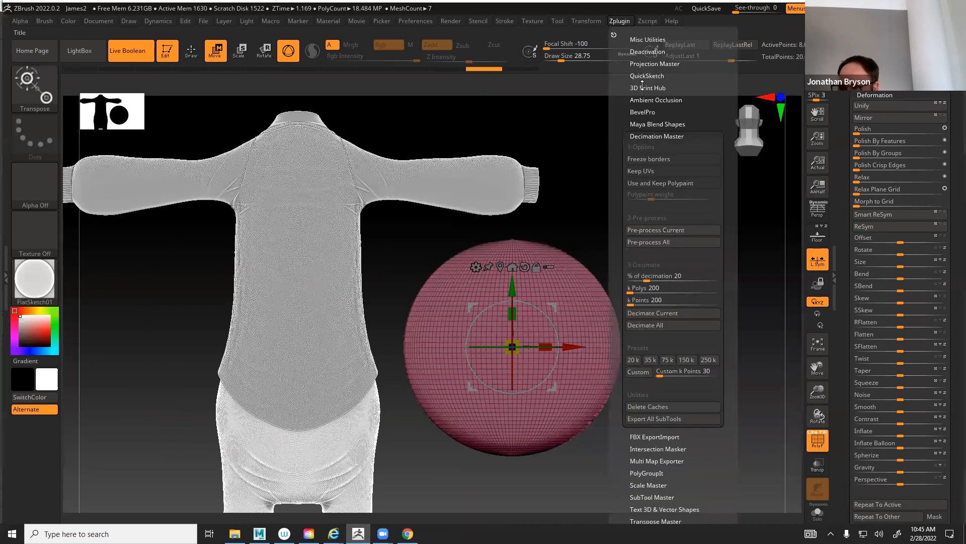
click(574, 19)
click(670, 152)
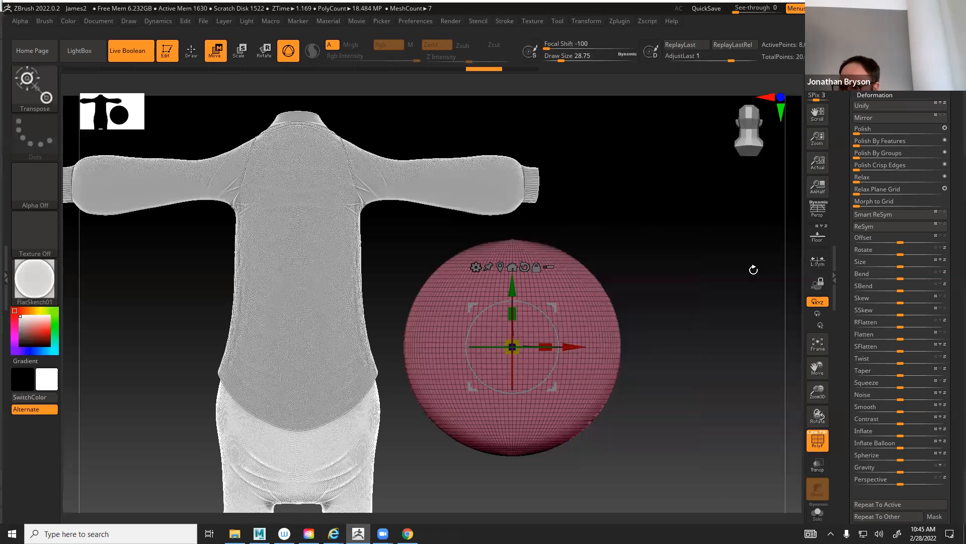
drag(575, 352, 353, 345)
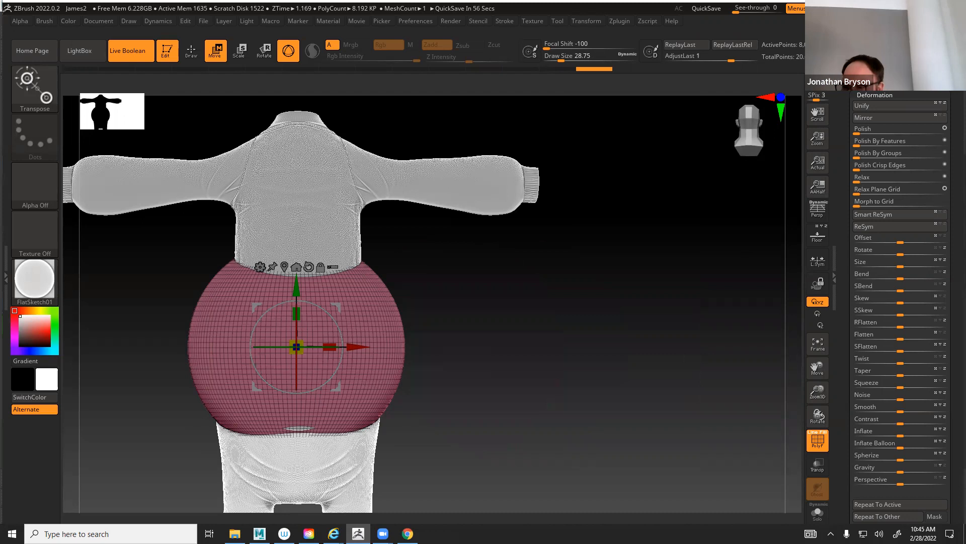
Apply Mirror And Weld to the centred sphere and inspect its mesh up close
scroll(871, 120, up, 5)
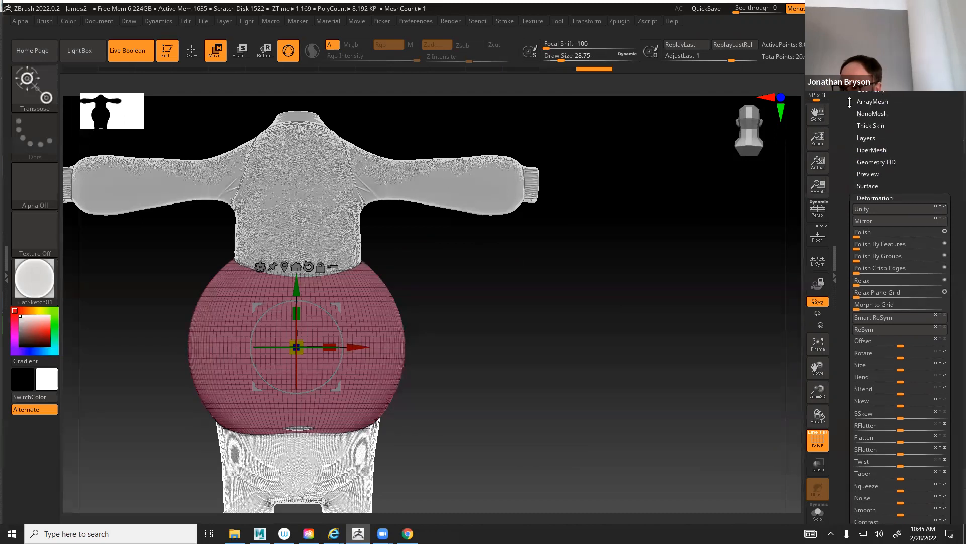
click(869, 116)
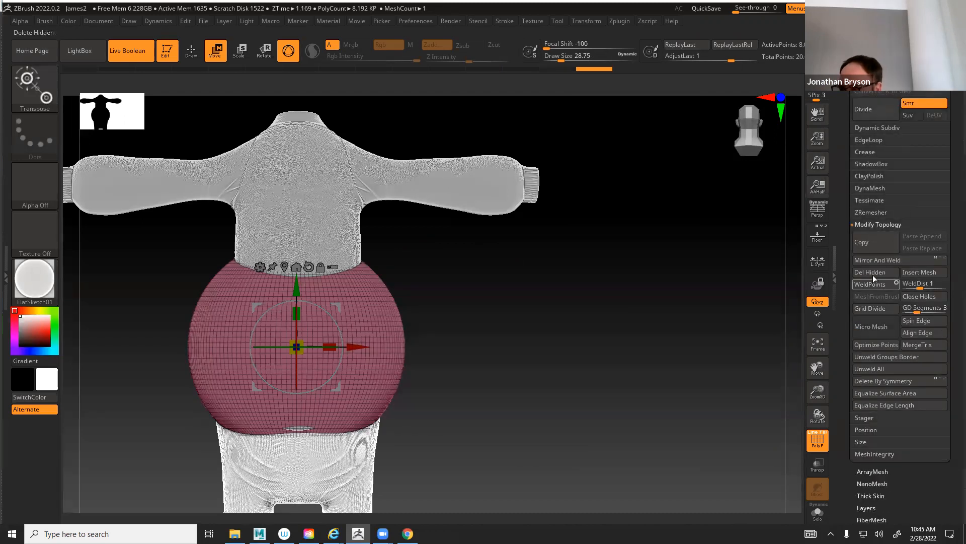
click(867, 261)
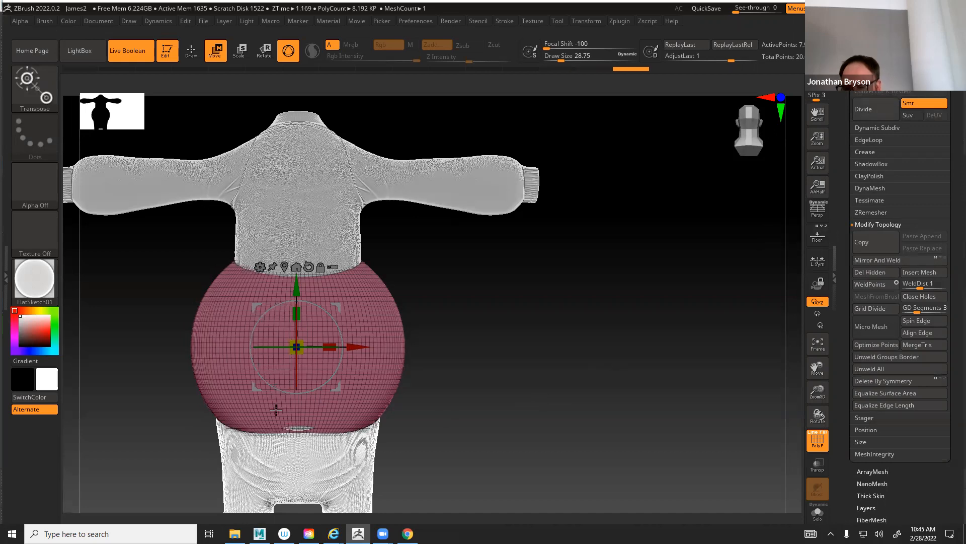
drag(491, 416, 568, 478)
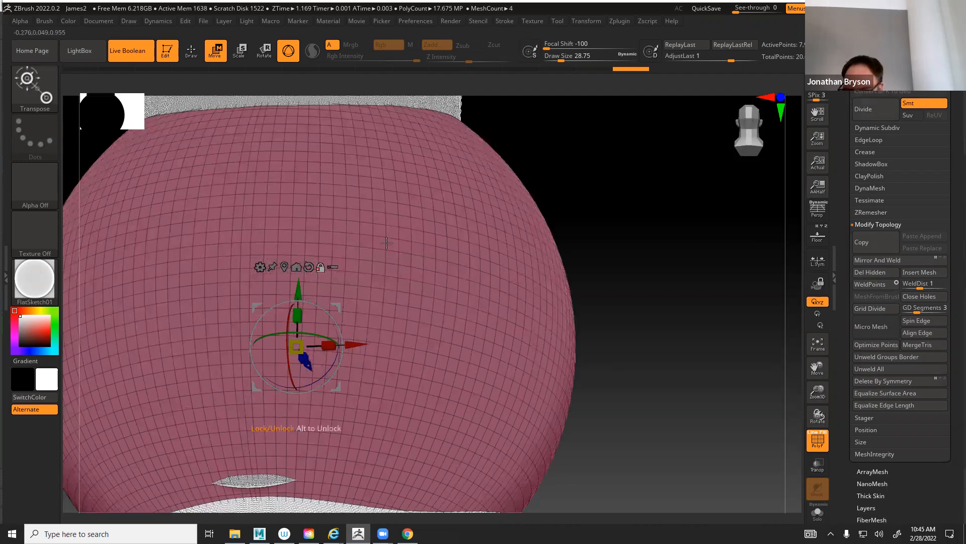
shift+drag(639, 256, 598, 246)
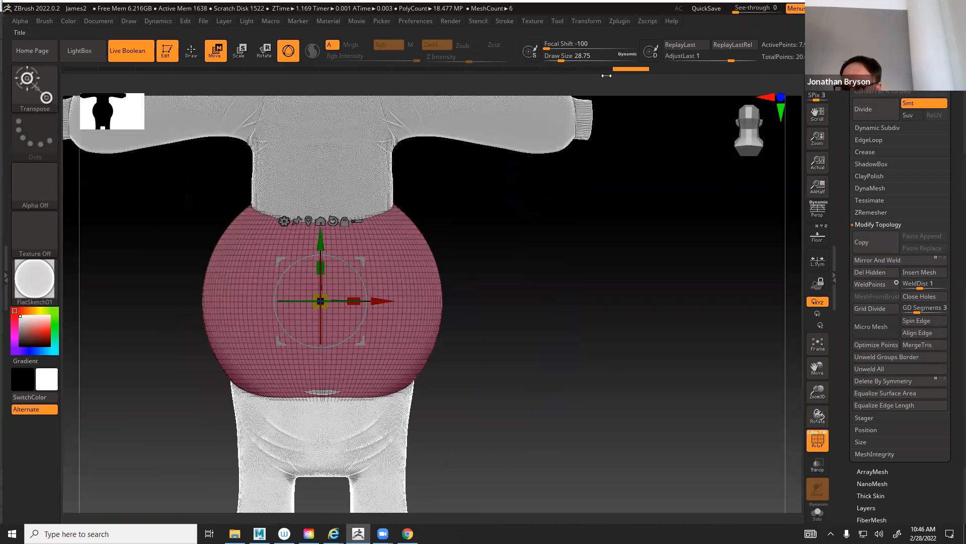
Check the transform symmetry settings and move the sphere along its red axis until it sits beside the torso
click(617, 20)
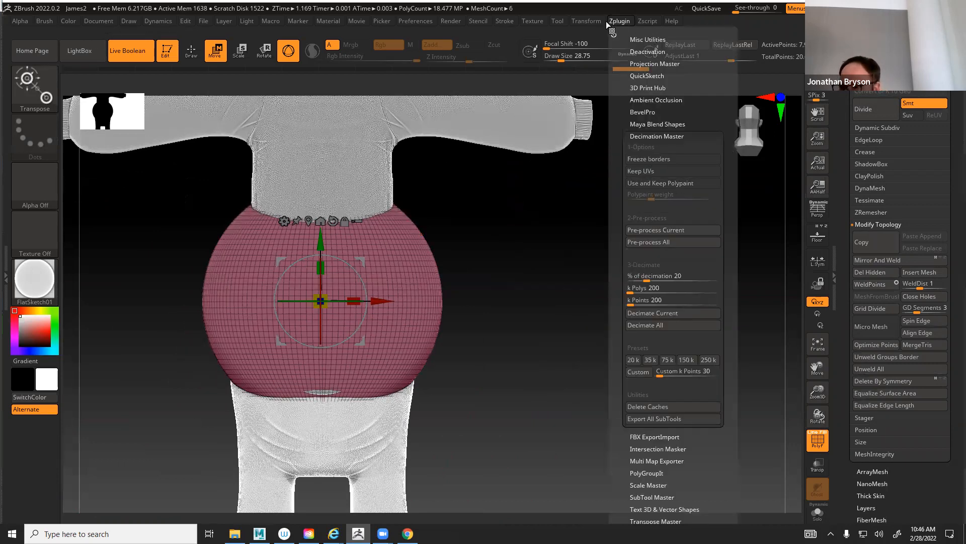
click(585, 20)
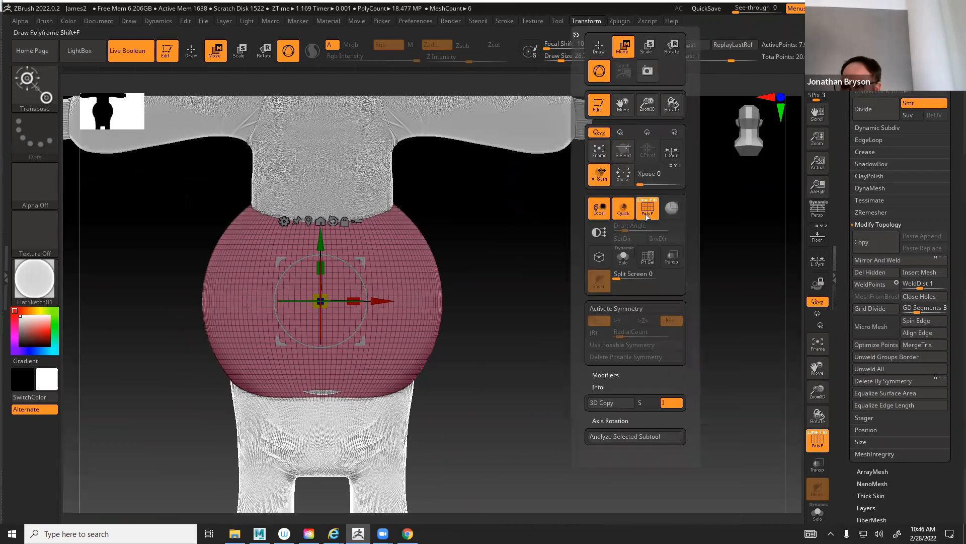
click(672, 154)
drag(385, 301, 583, 301)
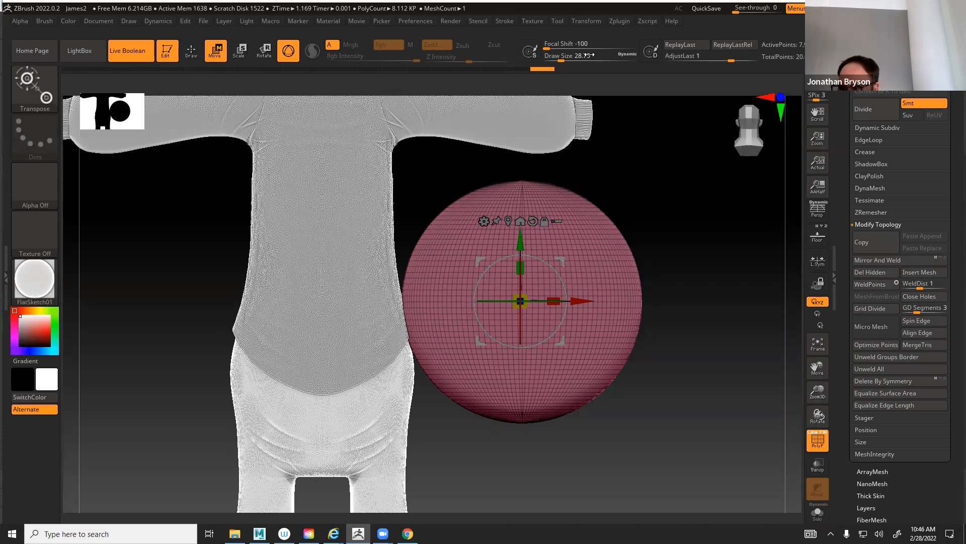
Enable Local Symmetry and apply Mirror And Weld to the sphere beside the torso
click(587, 20)
click(674, 153)
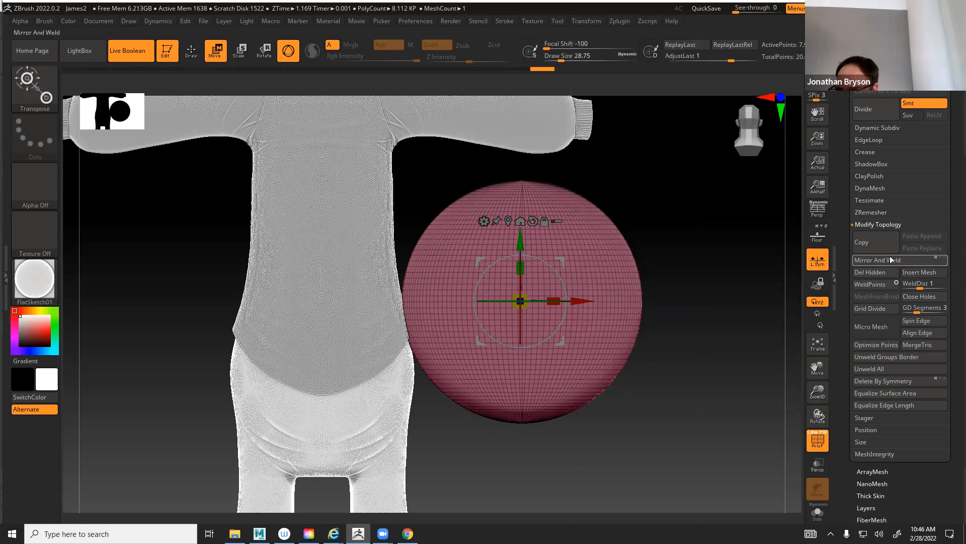
click(889, 260)
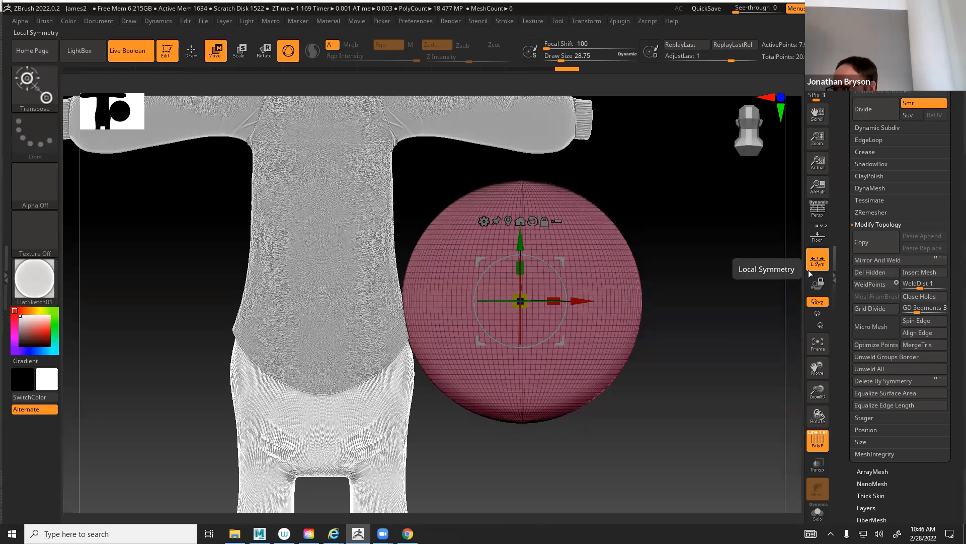
Turn off Local Symmetry, try Mirror And Weld on the sphere beside the torso, and undo the mirroring
click(580, 21)
click(672, 151)
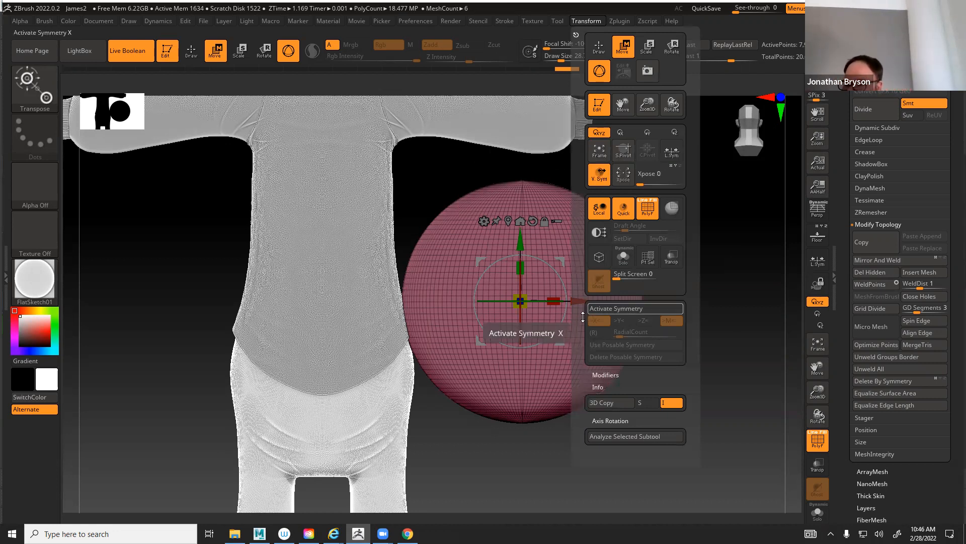
click(896, 261)
alt+drag(667, 341, 205, 345)
key(ctrl+z)
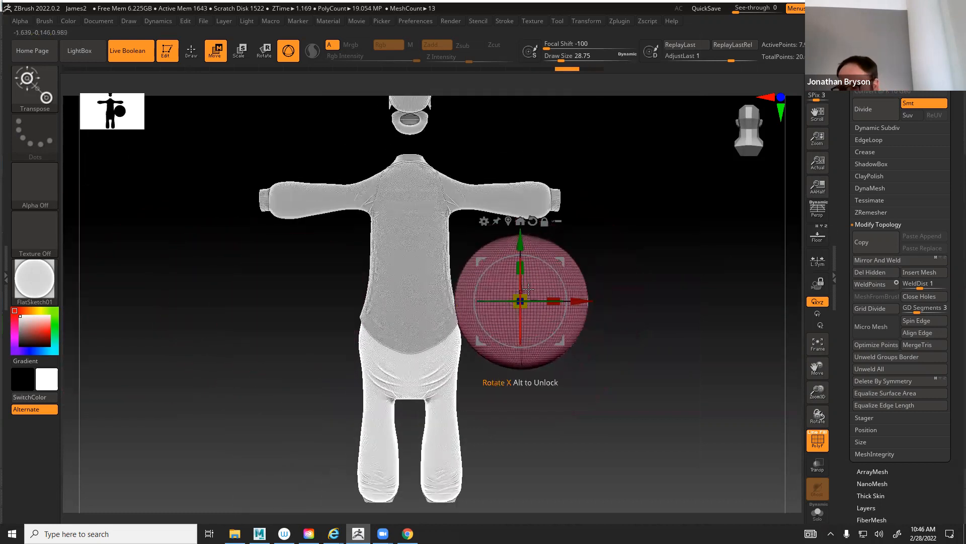
Move the sphere until it partly overlaps the torso, apply Mirror And Weld, and inspect the character from the front
drag(582, 301, 522, 301)
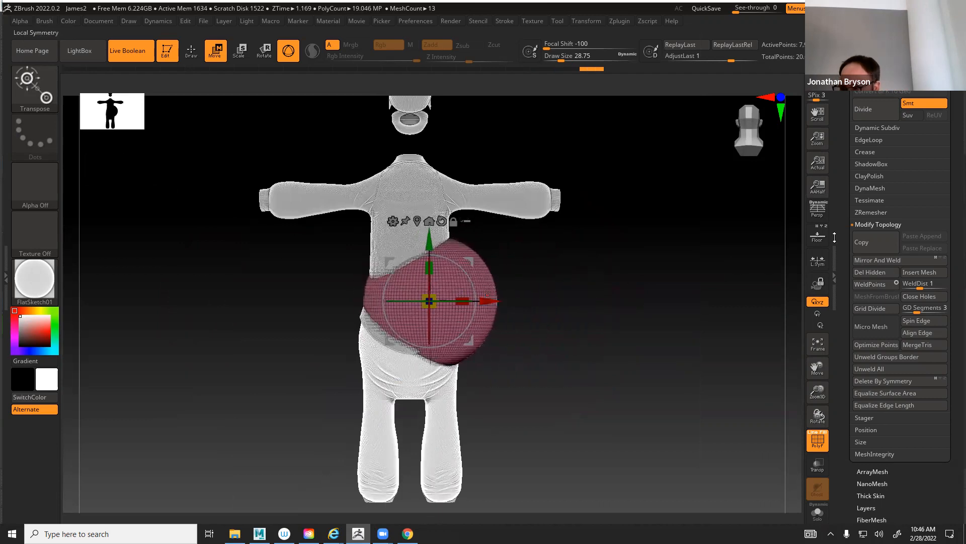
click(878, 260)
drag(611, 382, 581, 389)
drag(696, 284, 494, 401)
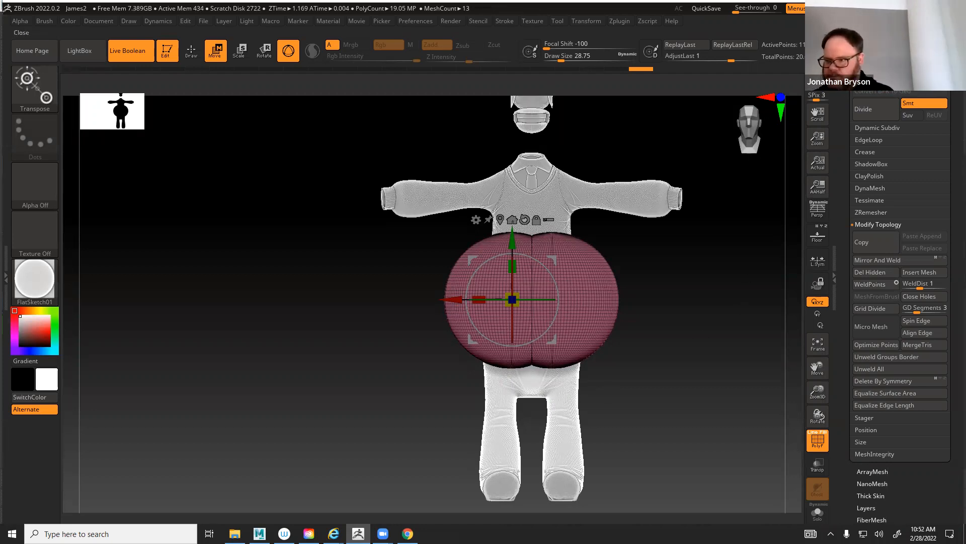
Close ZBrush, switch to Maya and close it without saving the changes to ScoopacabraRig.mb
click(954, 8)
click(503, 302)
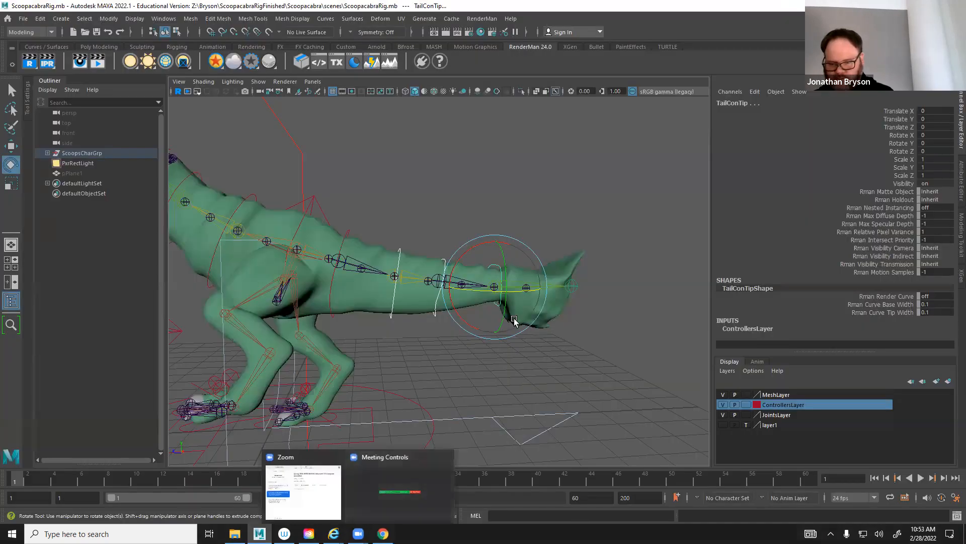
click(954, 6)
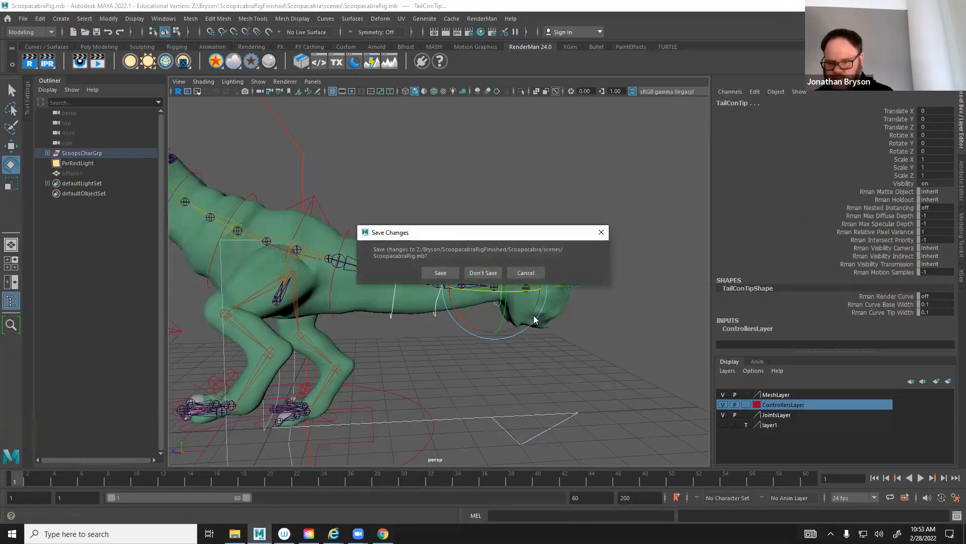
click(498, 275)
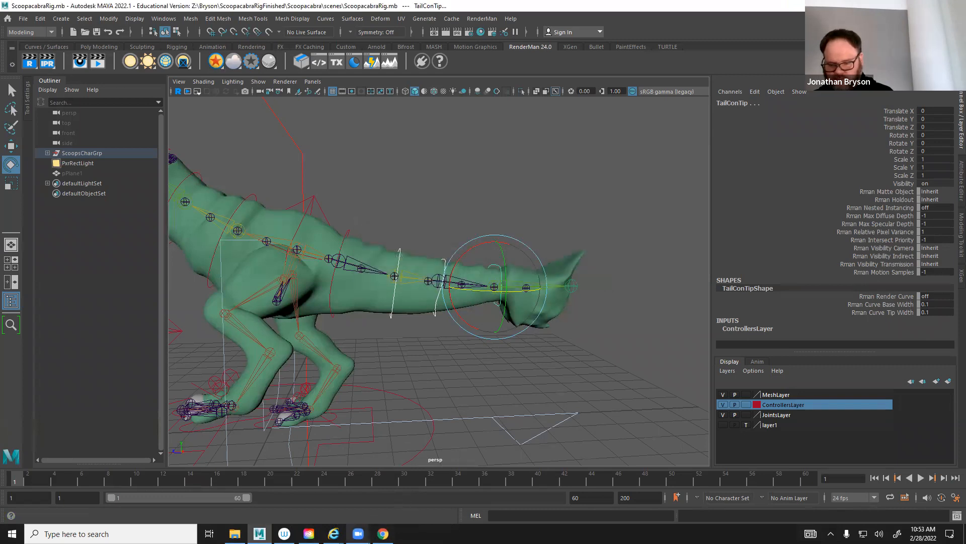